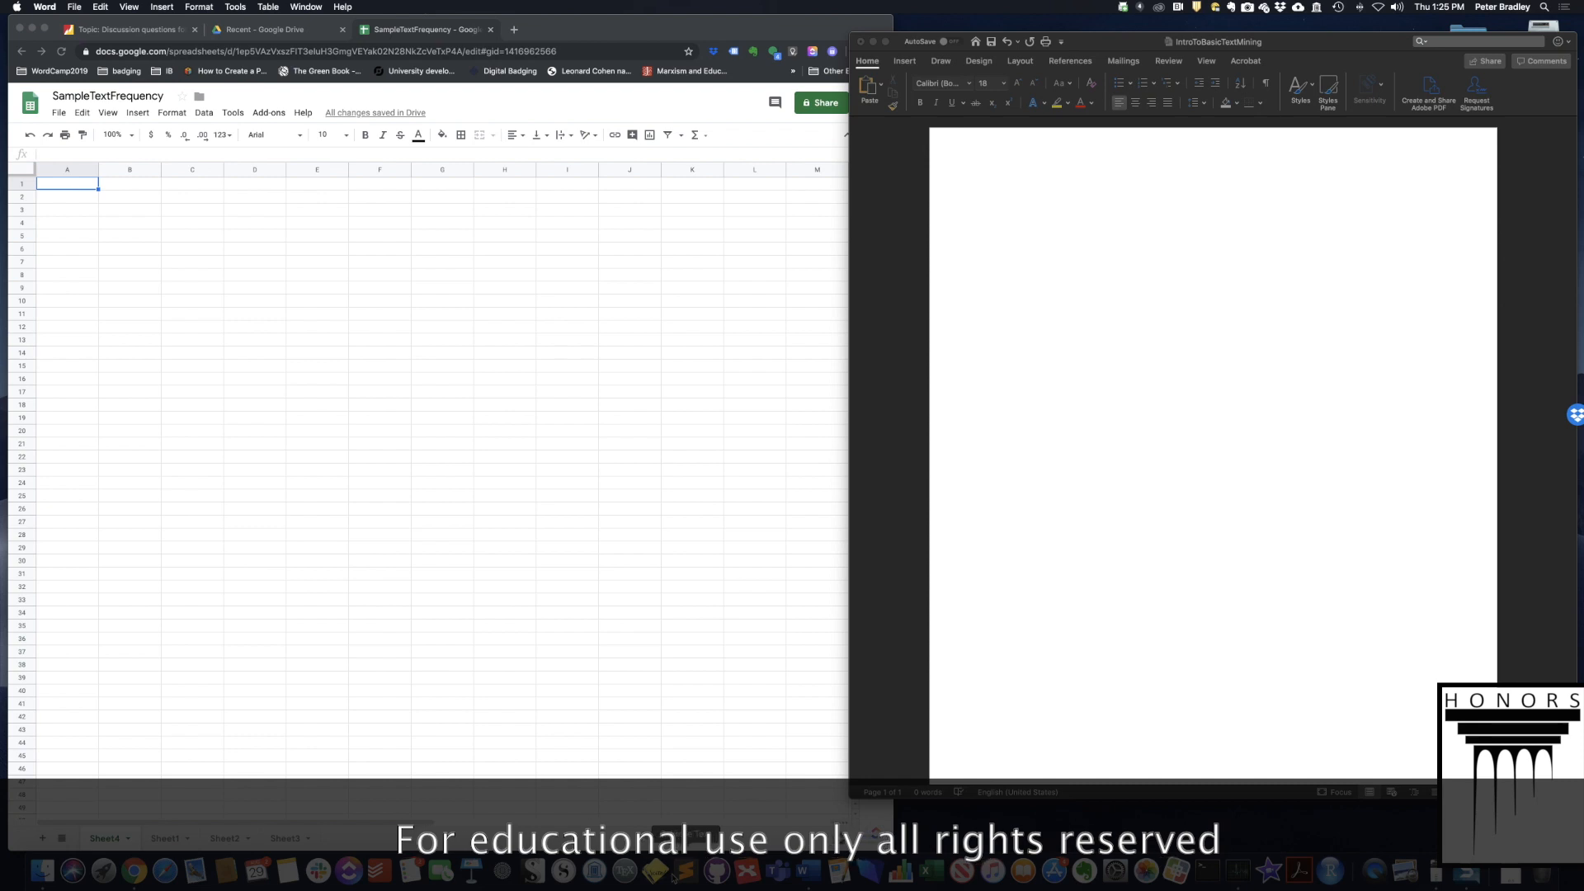
- Enter the opening line "Basic introduction to textmining using very simple tools." in the blank IntroToBasicTextMining document
click(1087, 313)
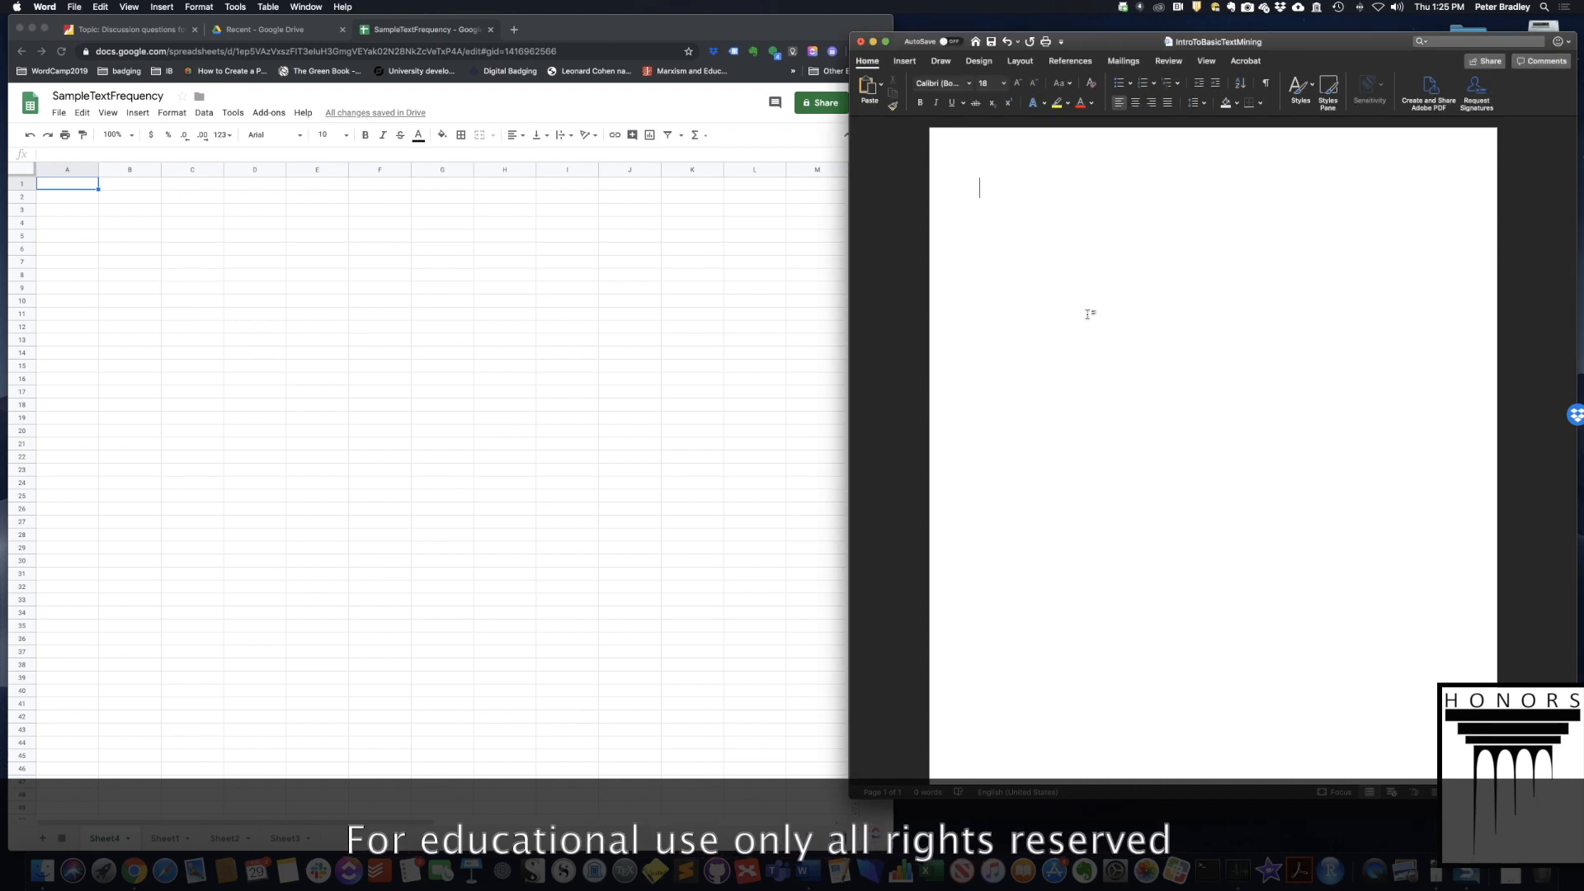
text(Basic in)
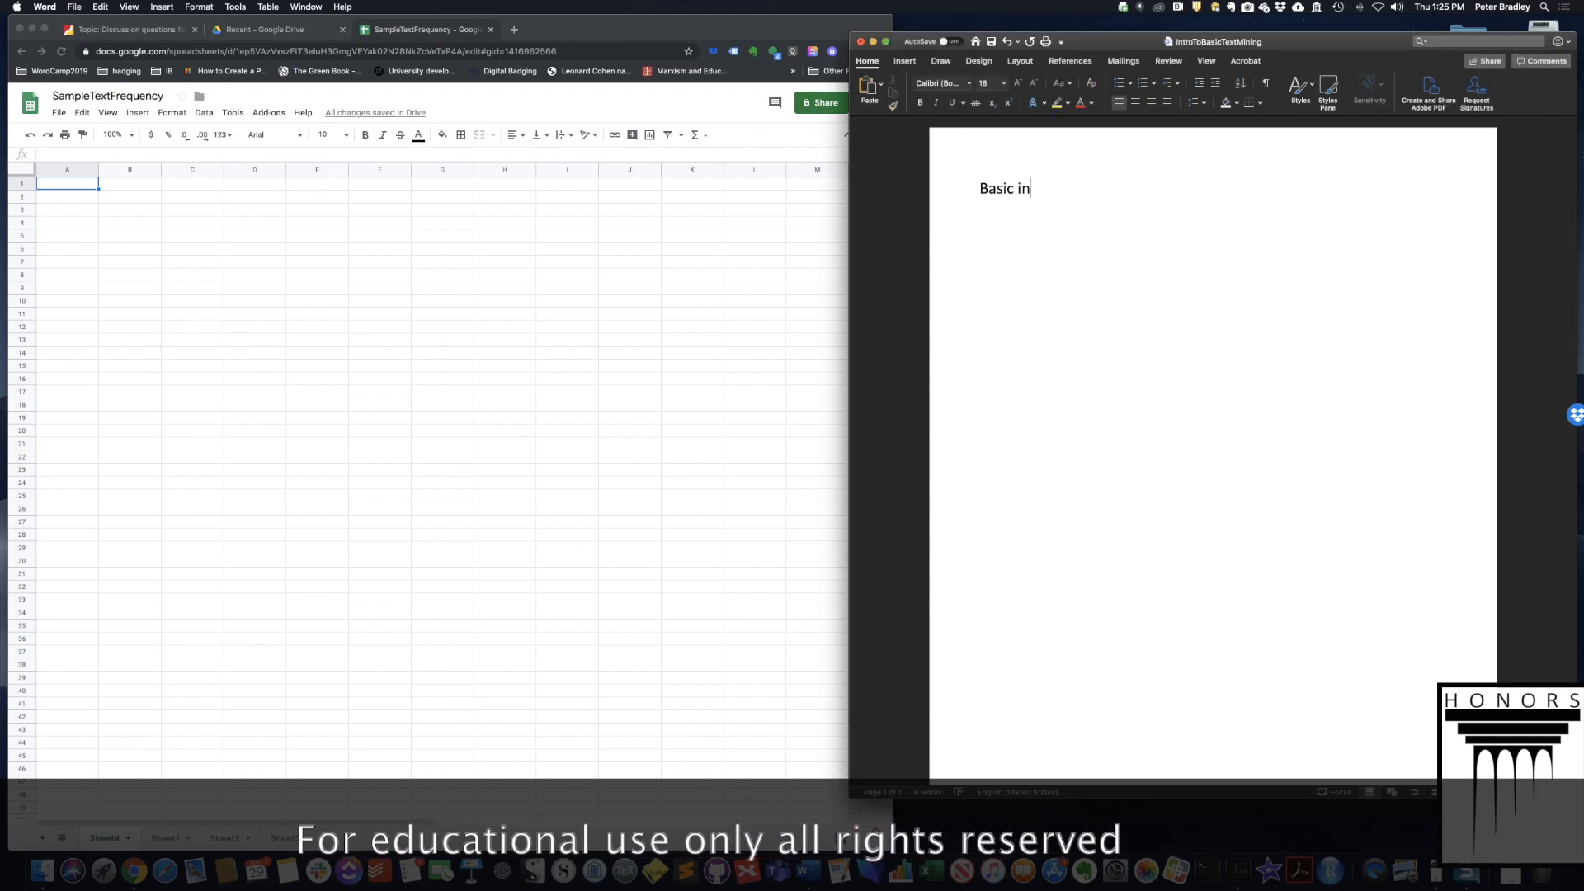
text(troducti)
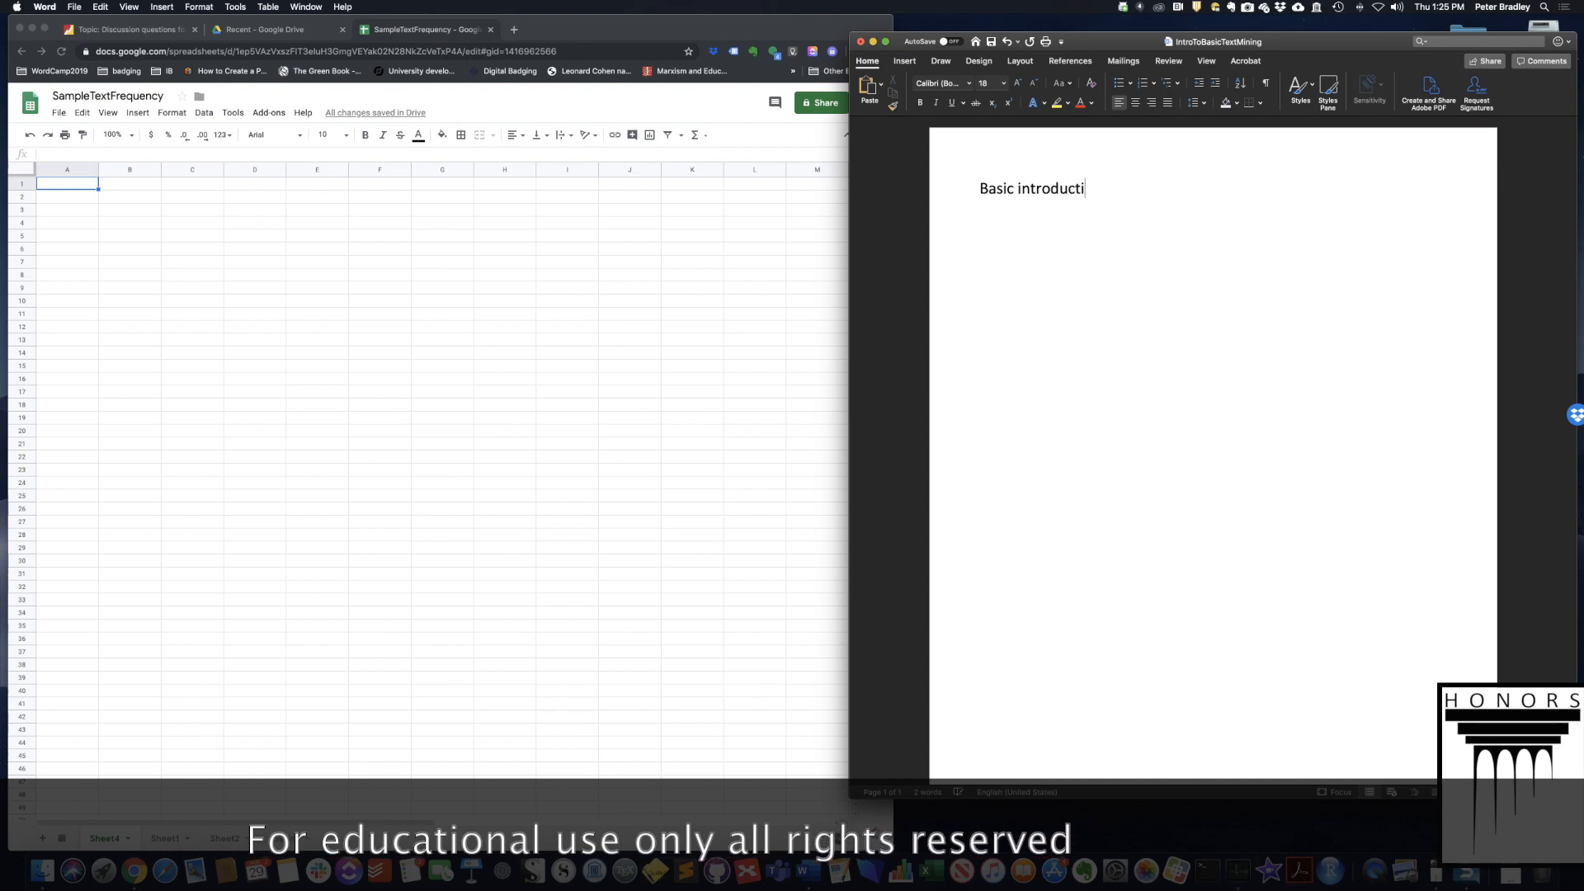
text(on to textm)
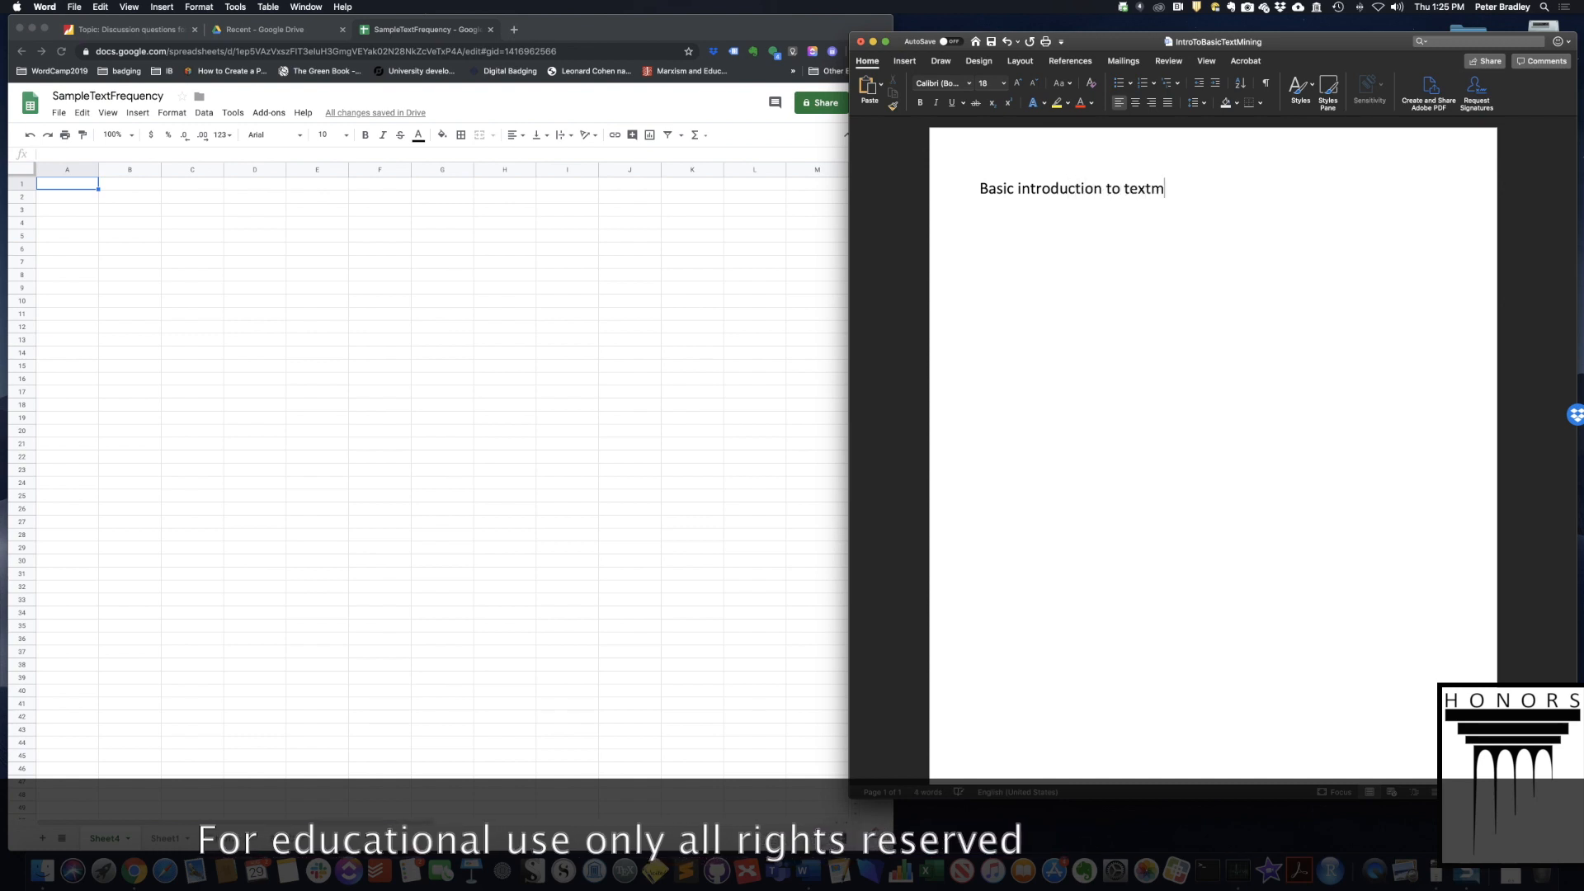
text(ining using very)
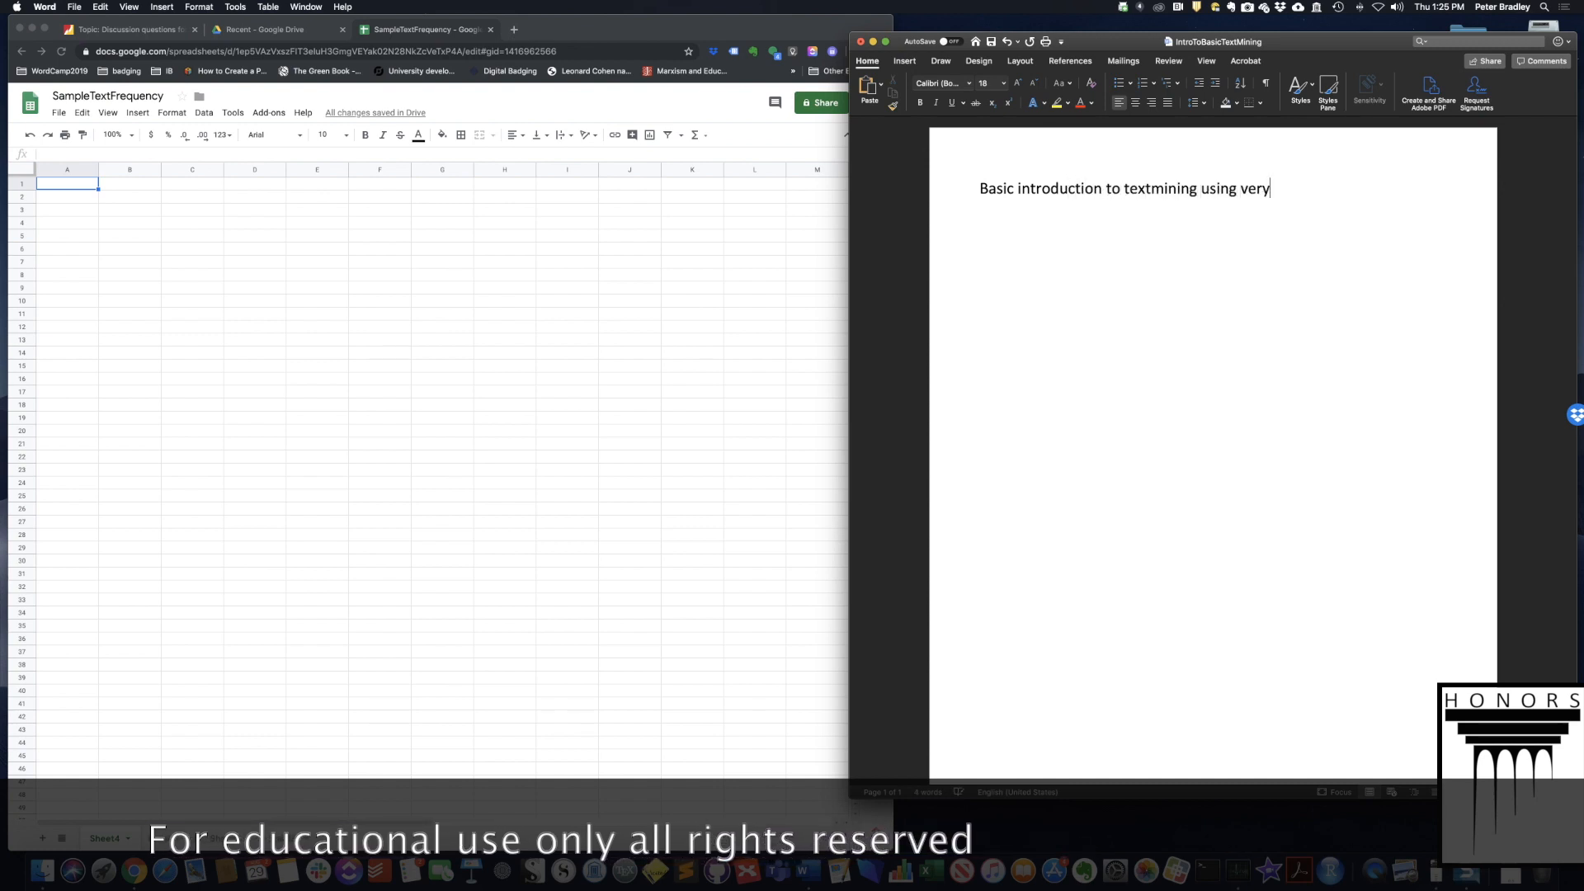
text( simple tools.)
key(Return)
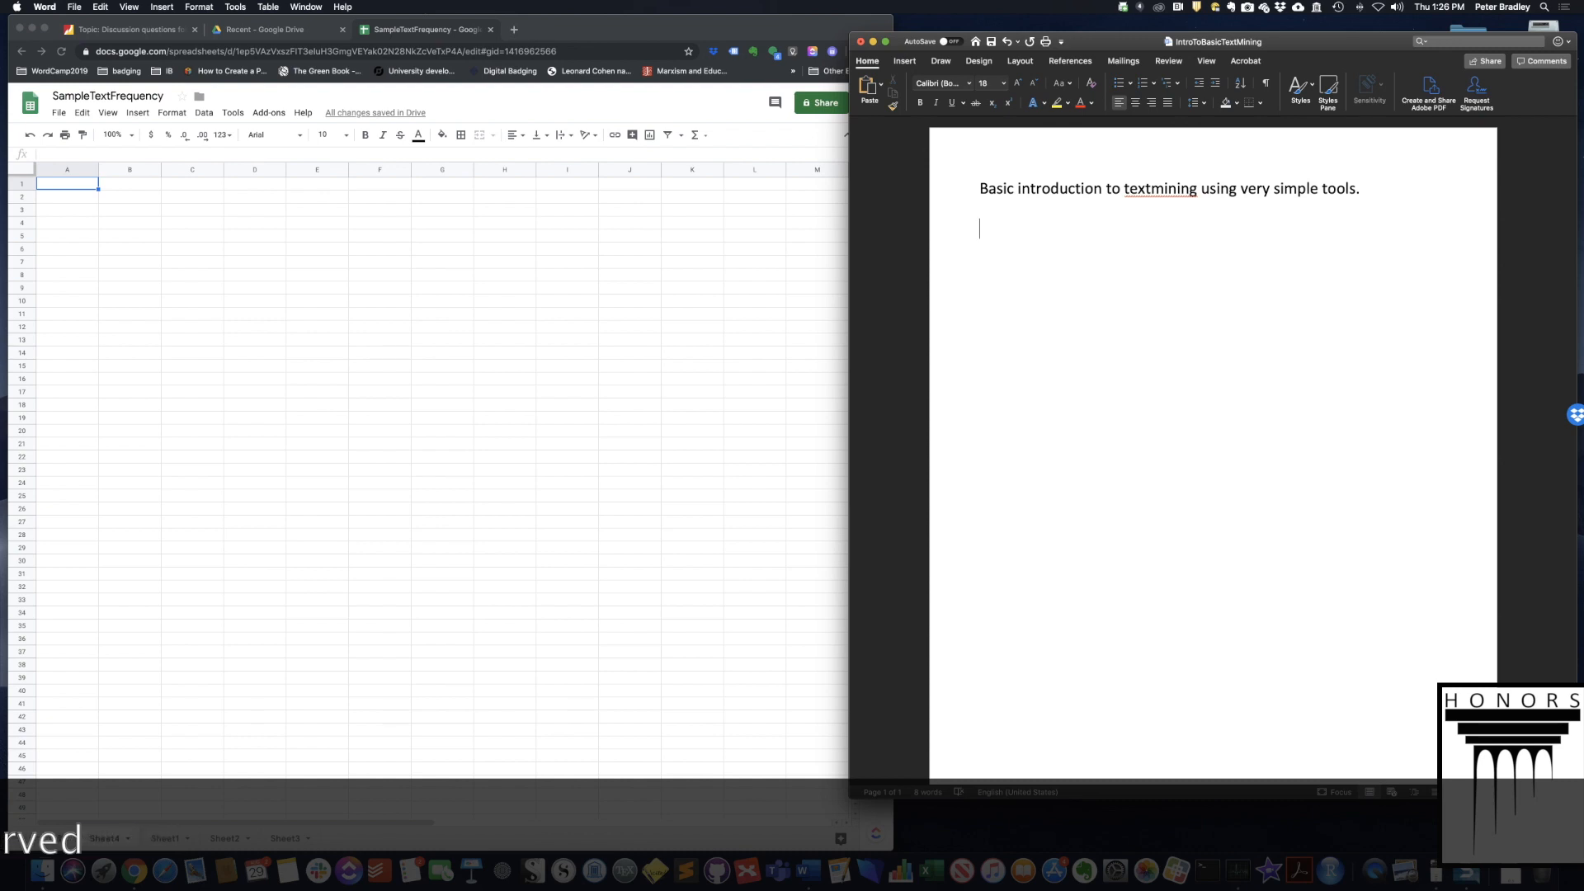
- Add the lead-in line "Text mining is very simple:" below the introduction, leaving one blank line between them
text(Text minis)
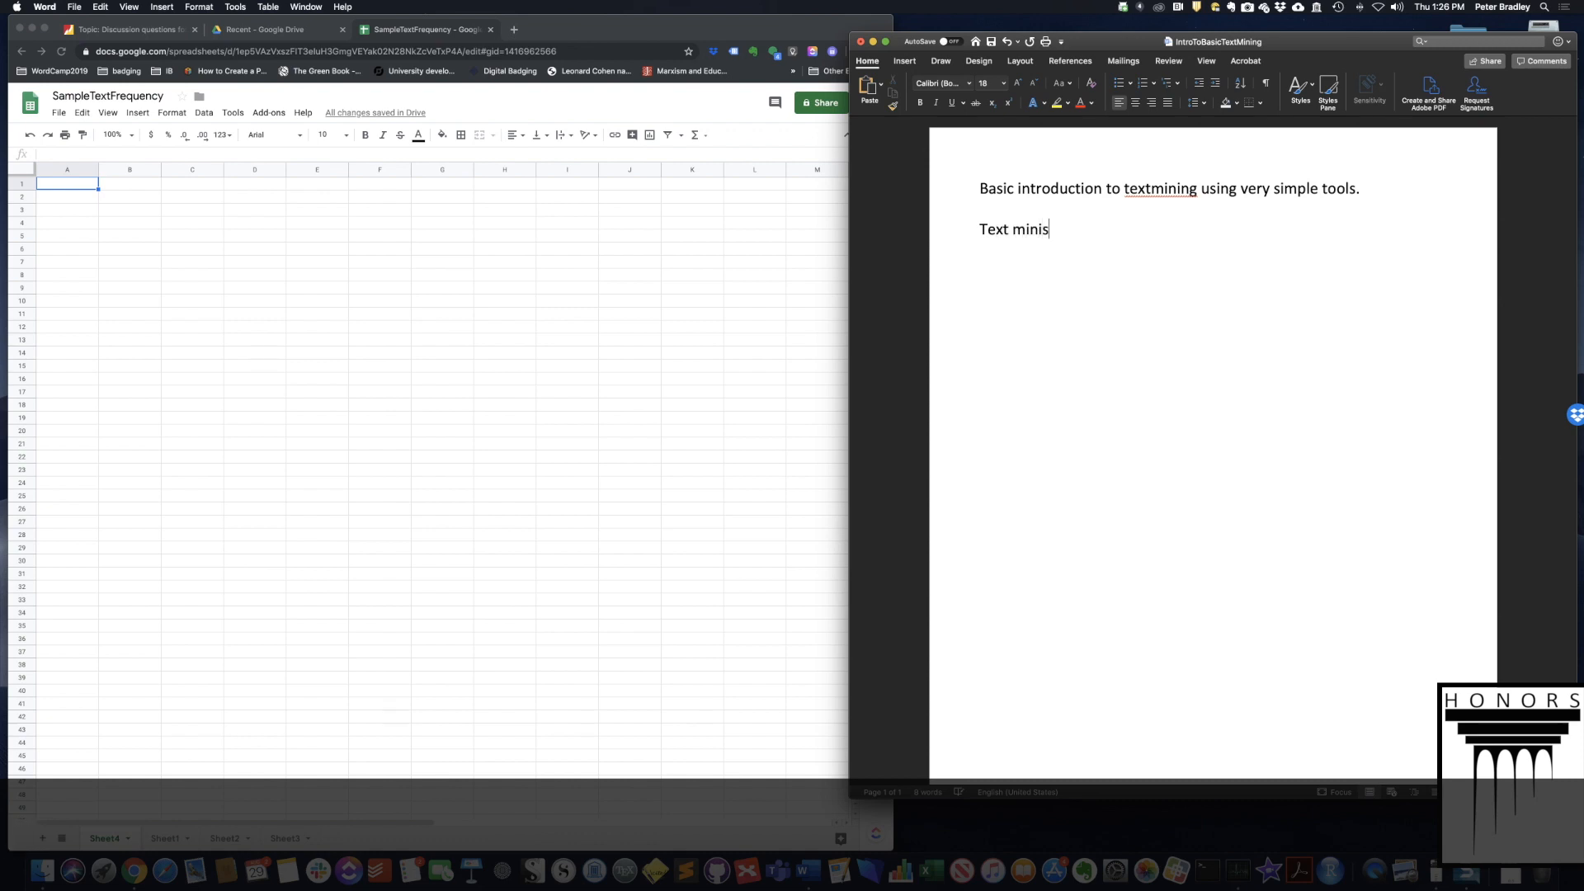
key(BackSpace)
text(ng)
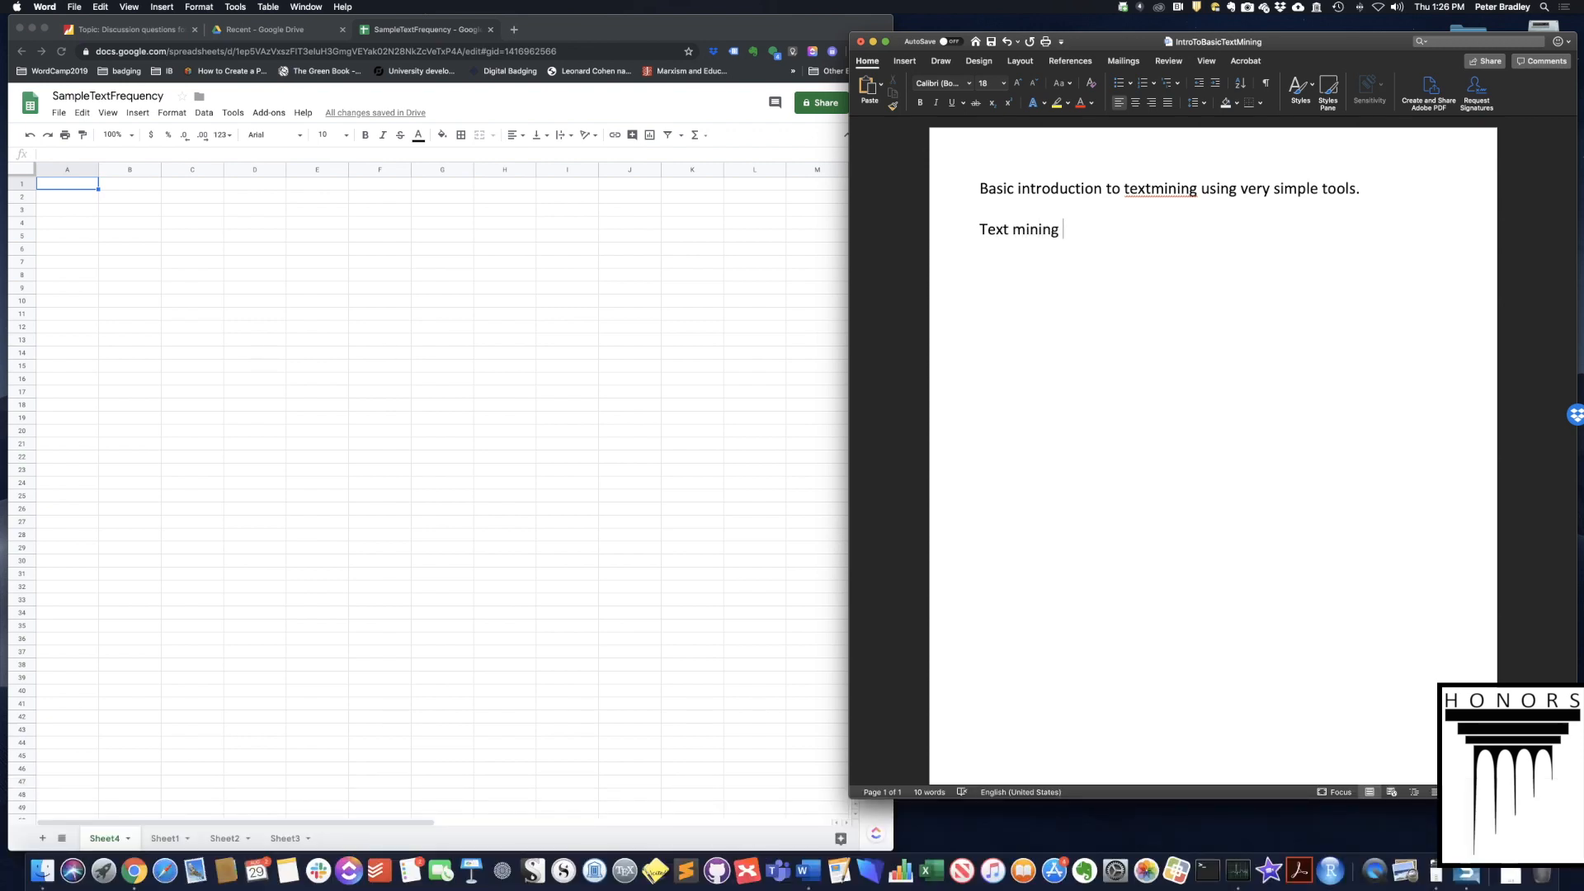
text( is very simple:)
key(Return)
- Start a numbered list with the items "Get and clean the texts." and "Break the texts into tokens (words)."
text(1. Get an)
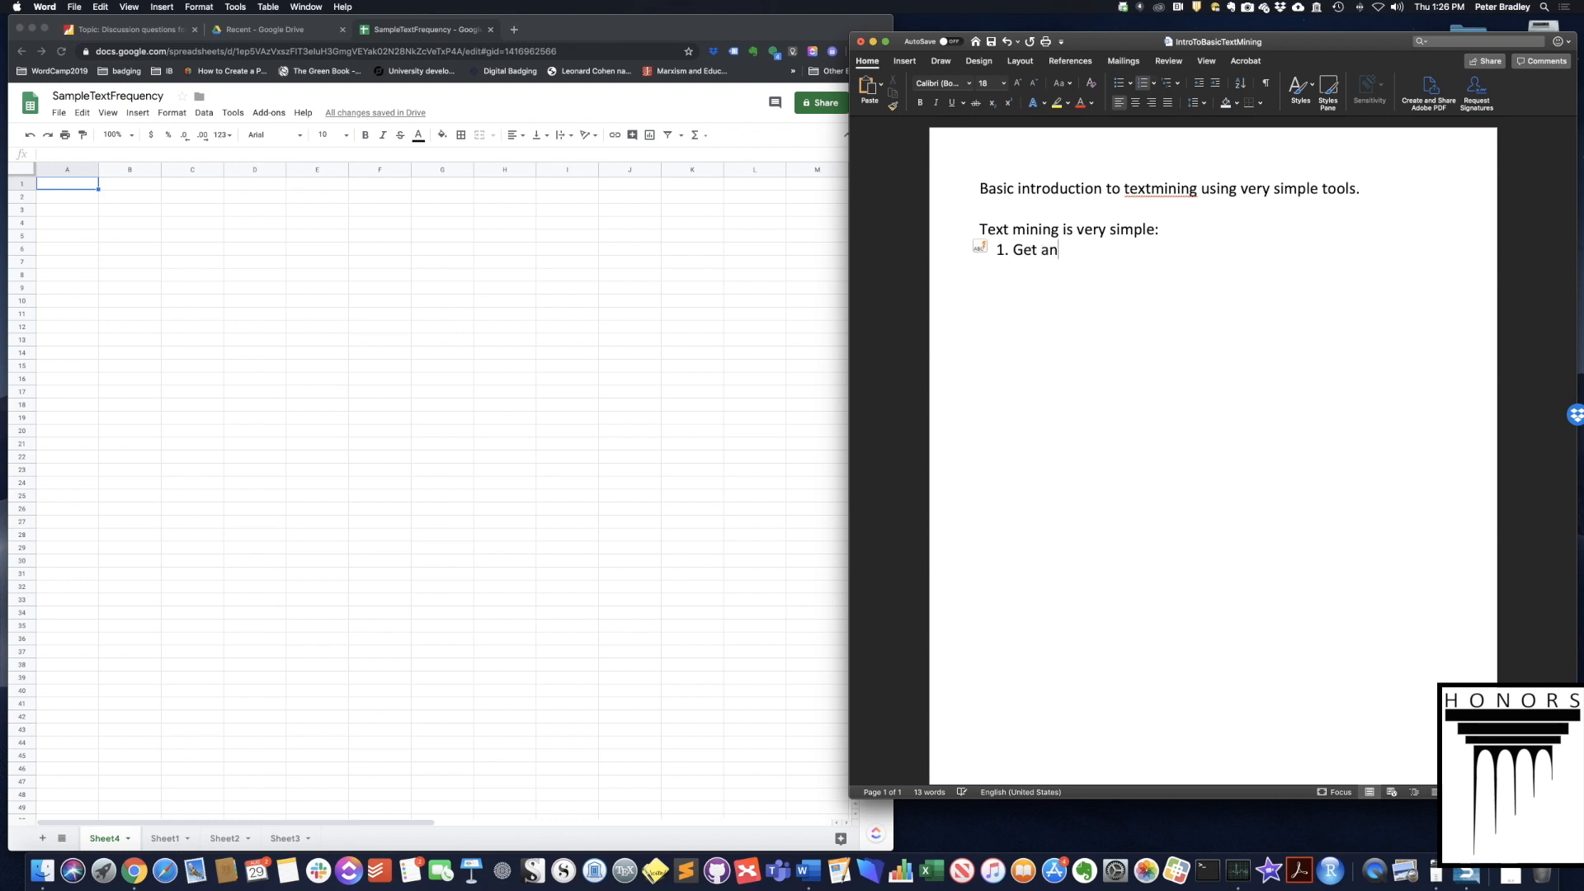
text(d clean the )
text(texts)
text(.)
key(Return)
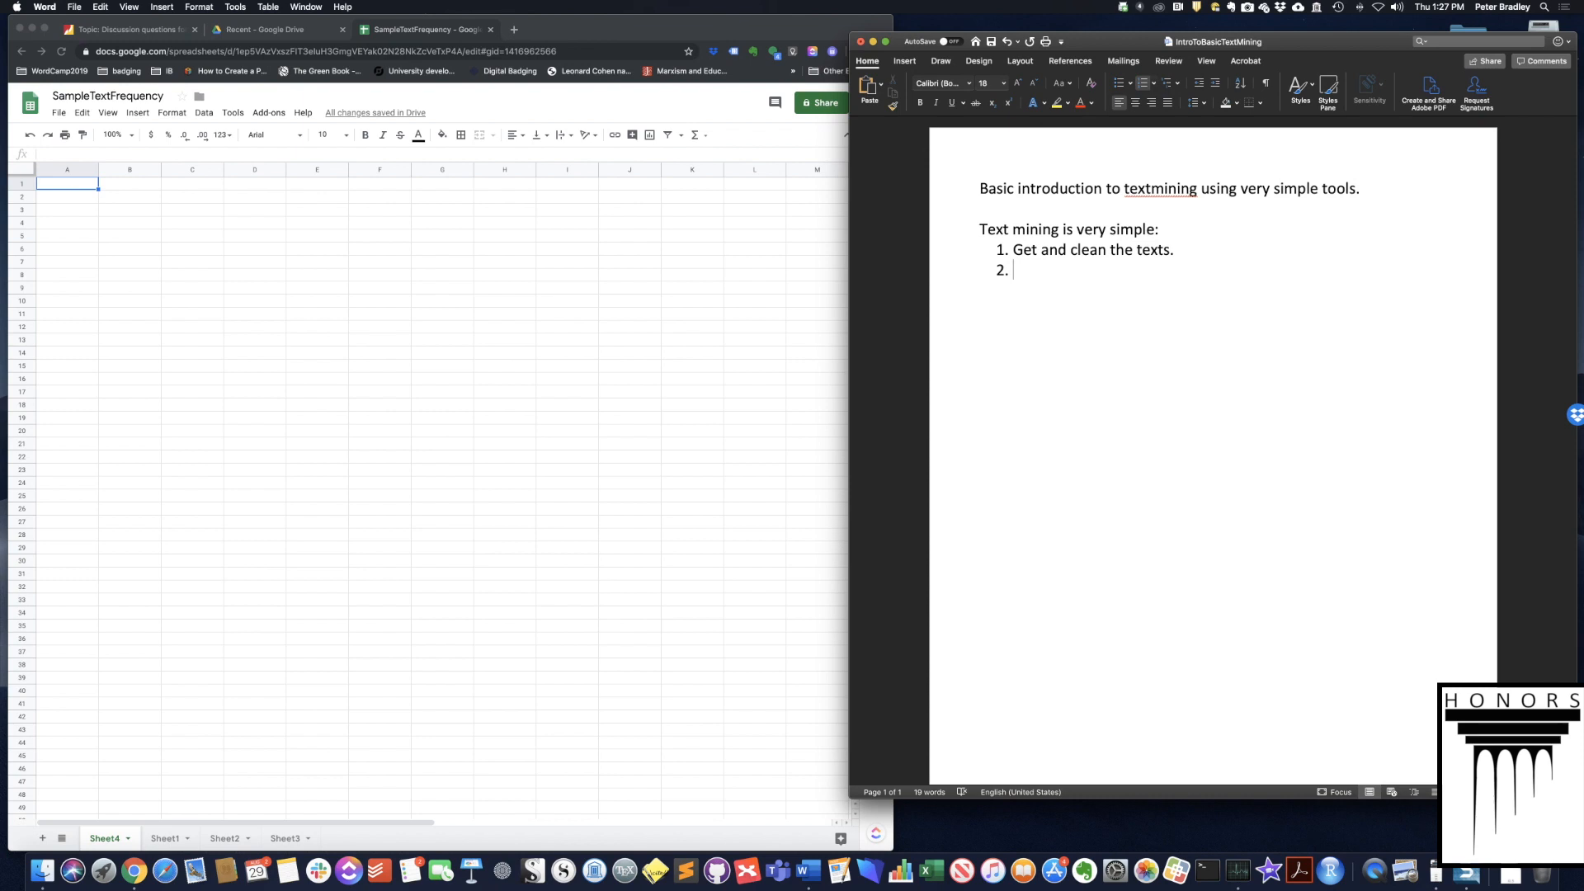
text(Break the texts into tokens (words).)
key(Return)
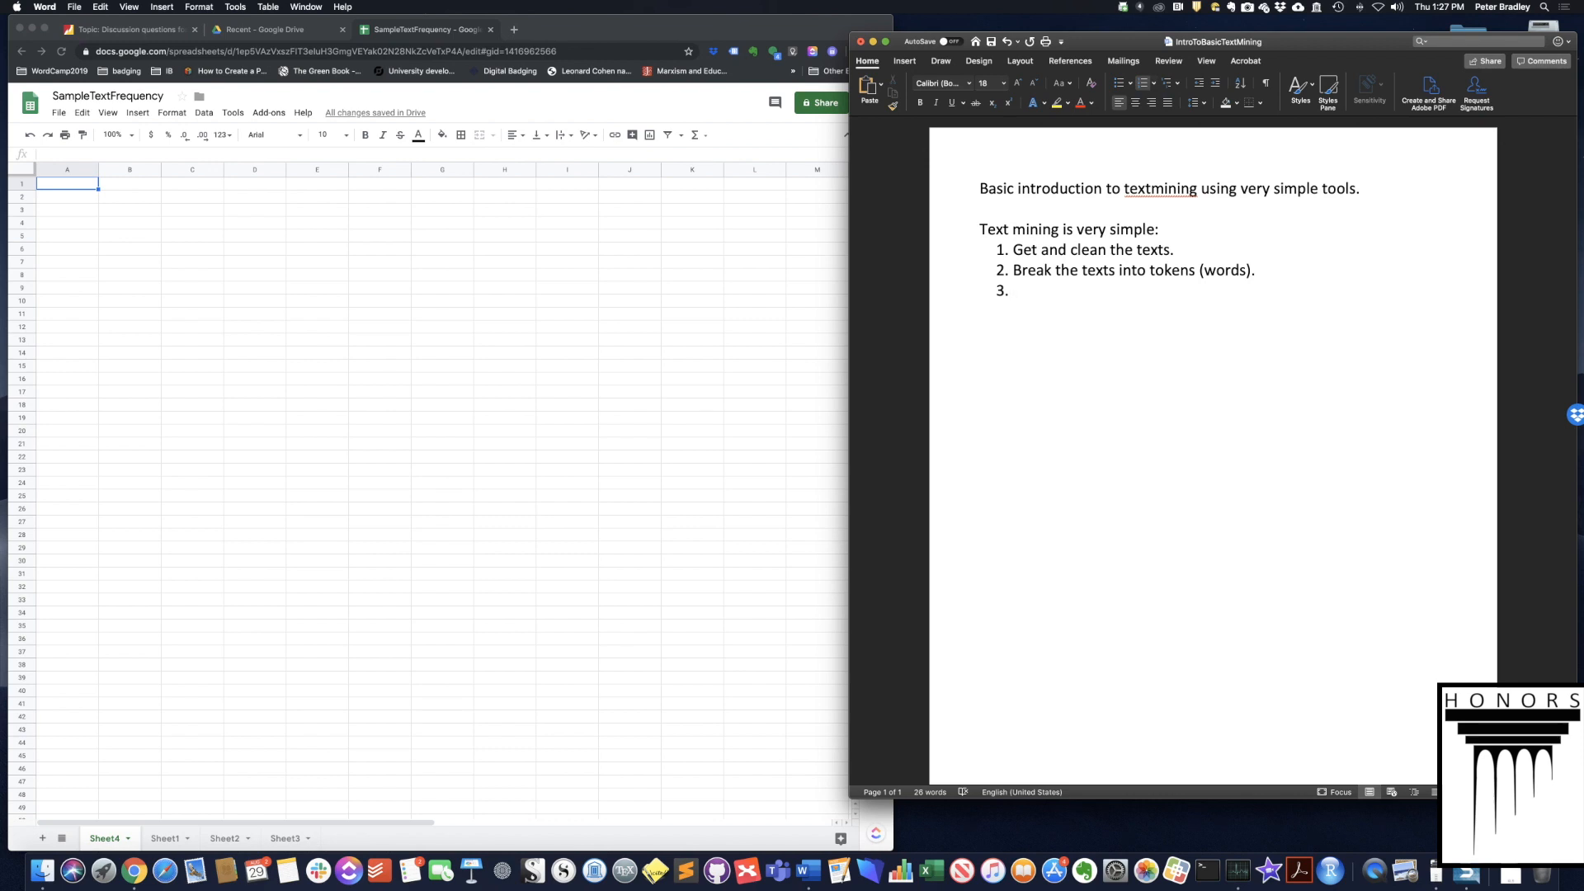
click(1002, 291)
key(Left)
text(bigram)
key(BackSpace)
text(unigram)
click(1258, 271)
click(1215, 272)
drag(1387, 266, 1285, 273)
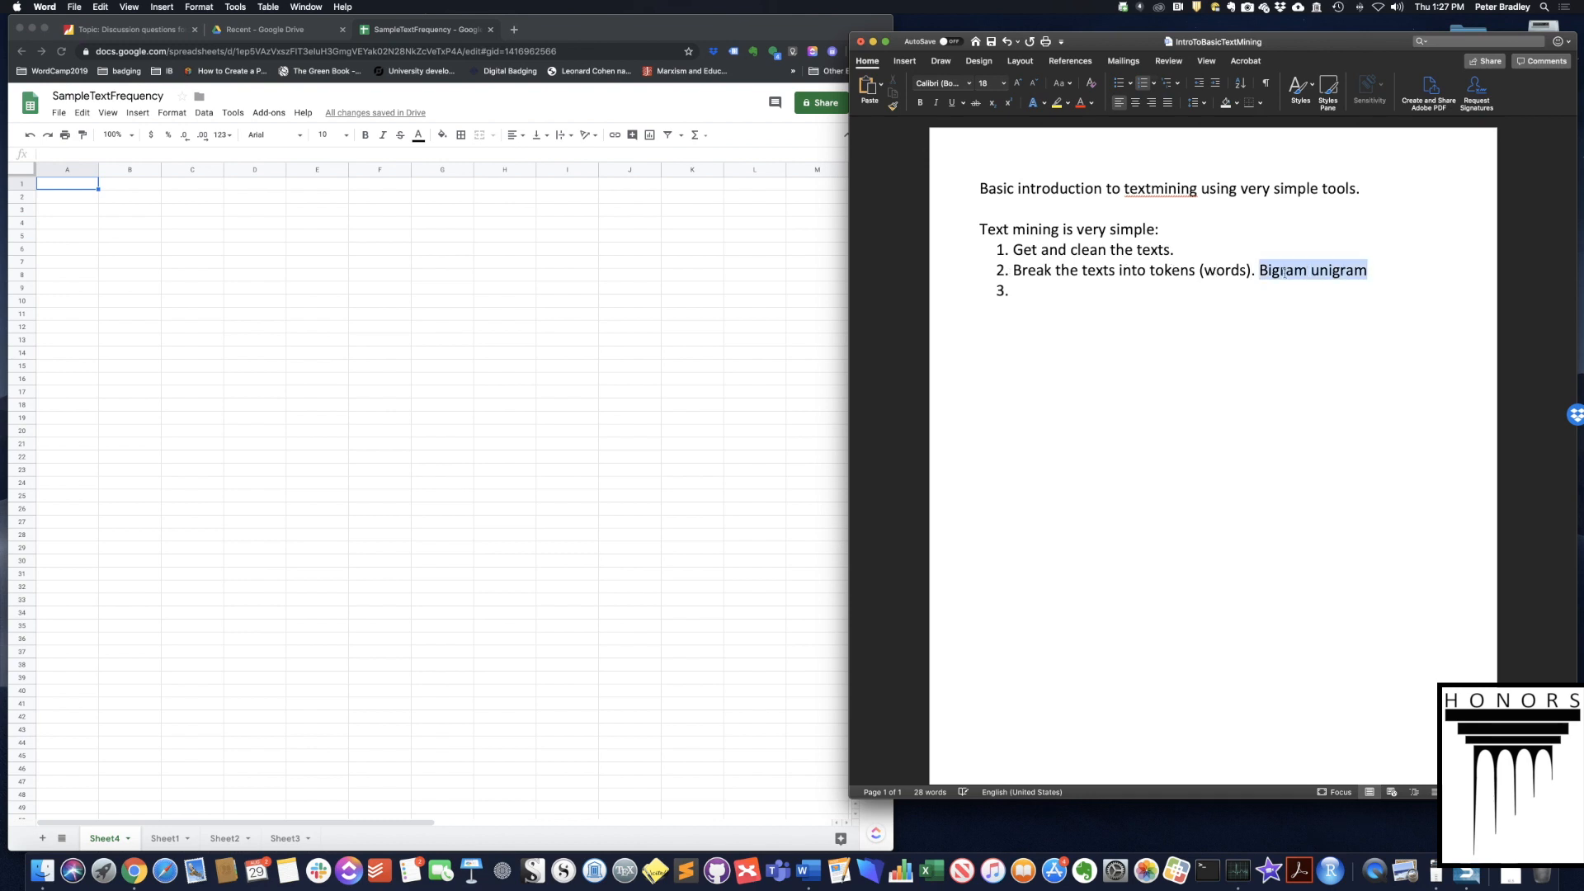
key(BackSpace)
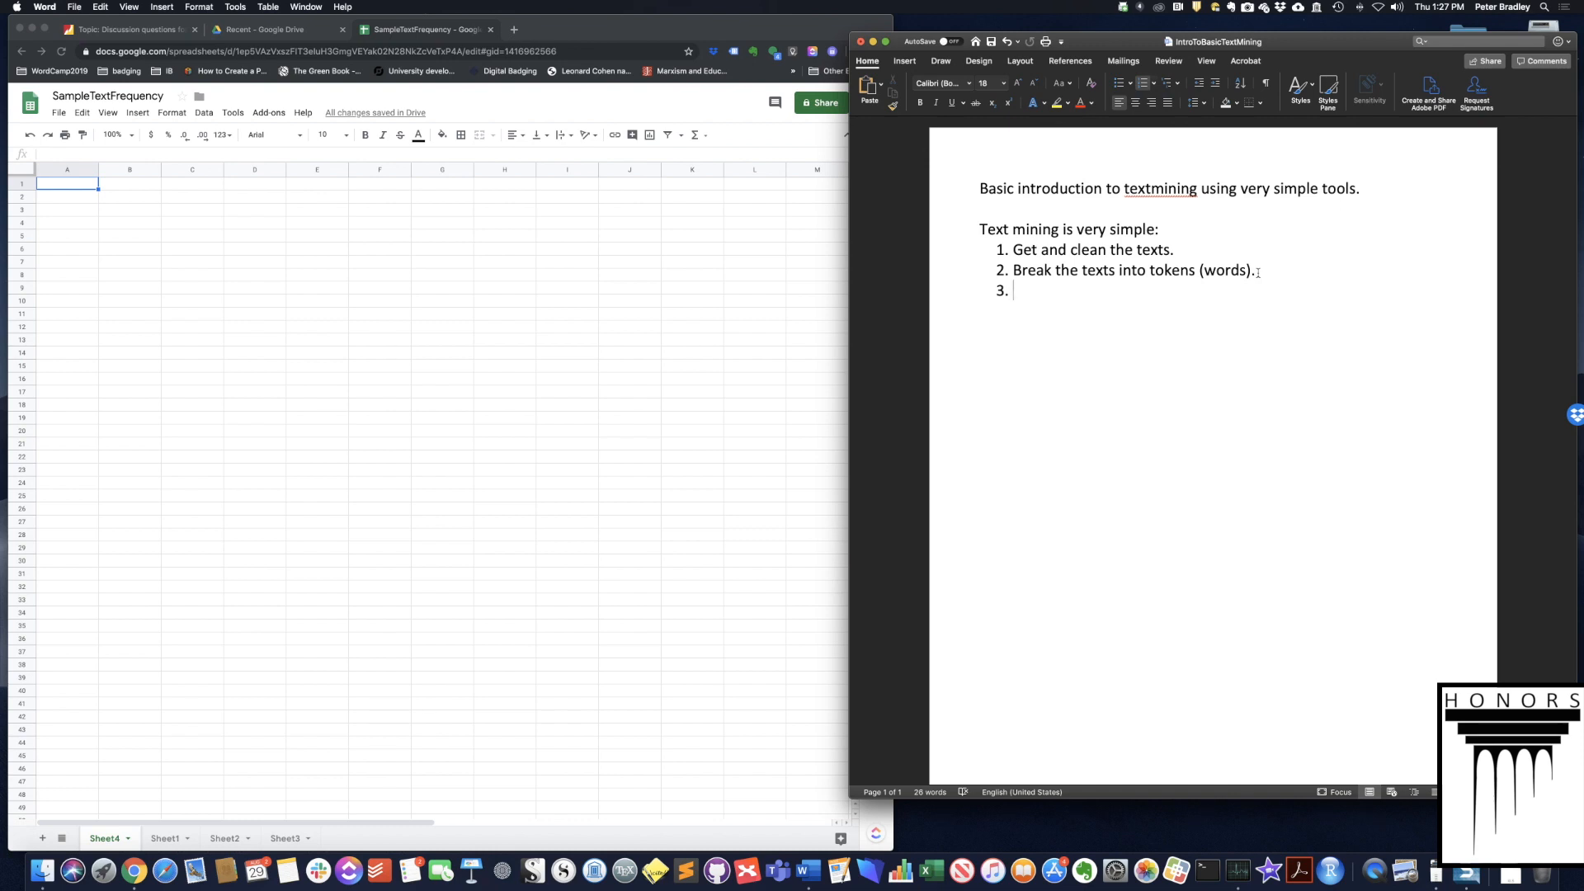
- Add list items 3 "Tally the tokens" and 4 "Analysis.", and end the numbered list
text(Tally the tokens)
key(Return)
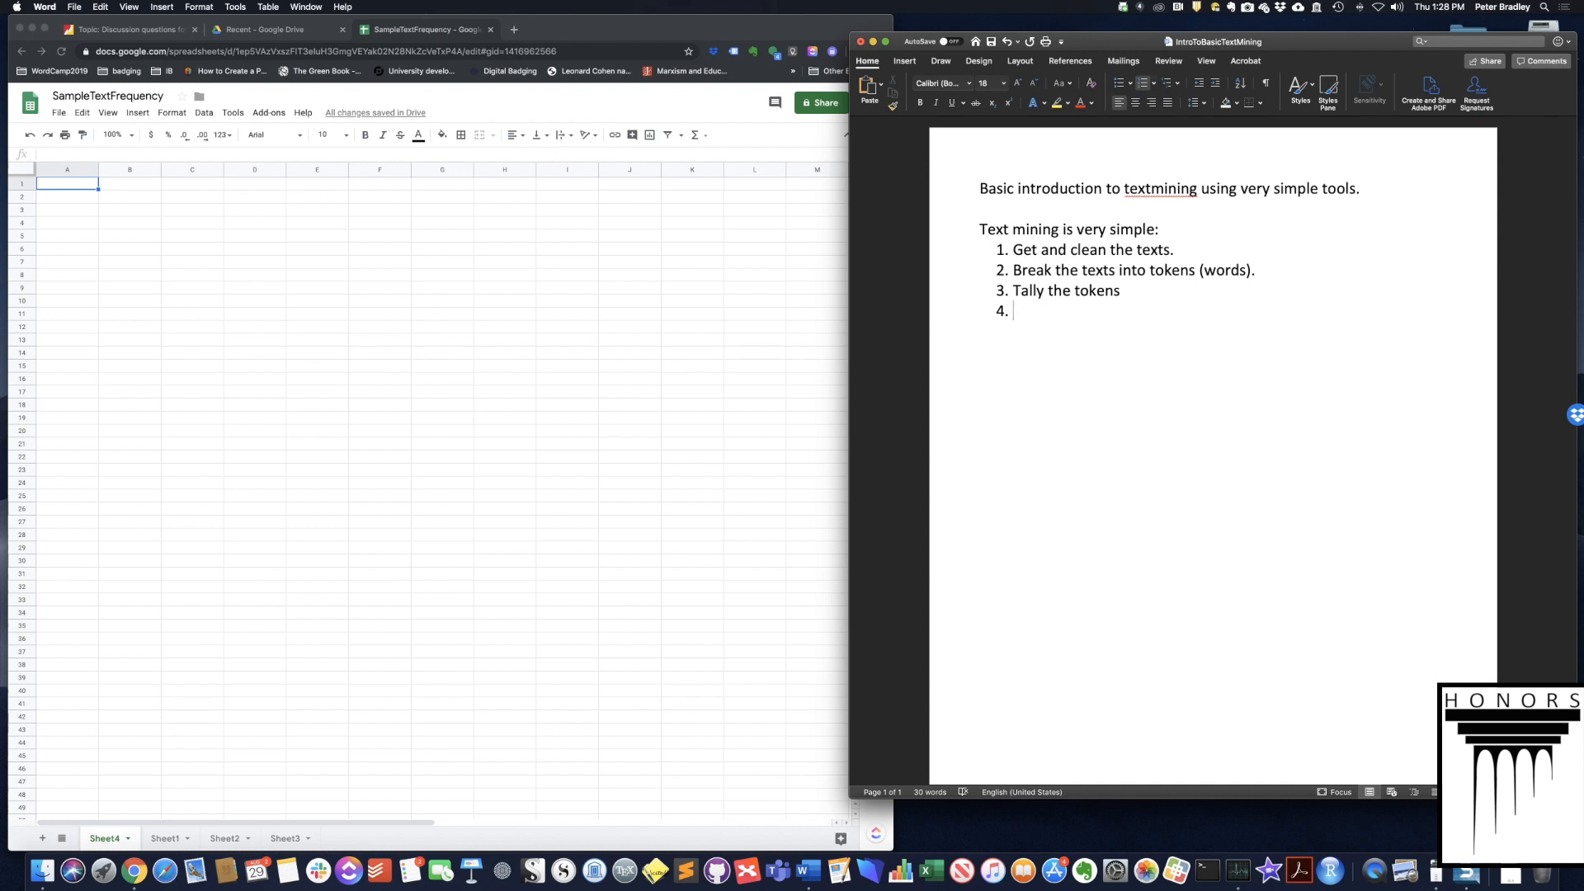
text(Analysis)
key(BackSpace)
text(s.)
key(Return)
key(Return)
key(Return)
- Write the note "#1 is the majority of the work." below the numbered list
text(W)
key(BackSpace)
text(#1 the)
key(BackSpace)
key(BackSpace)
key(BackSpace)
text(is the)
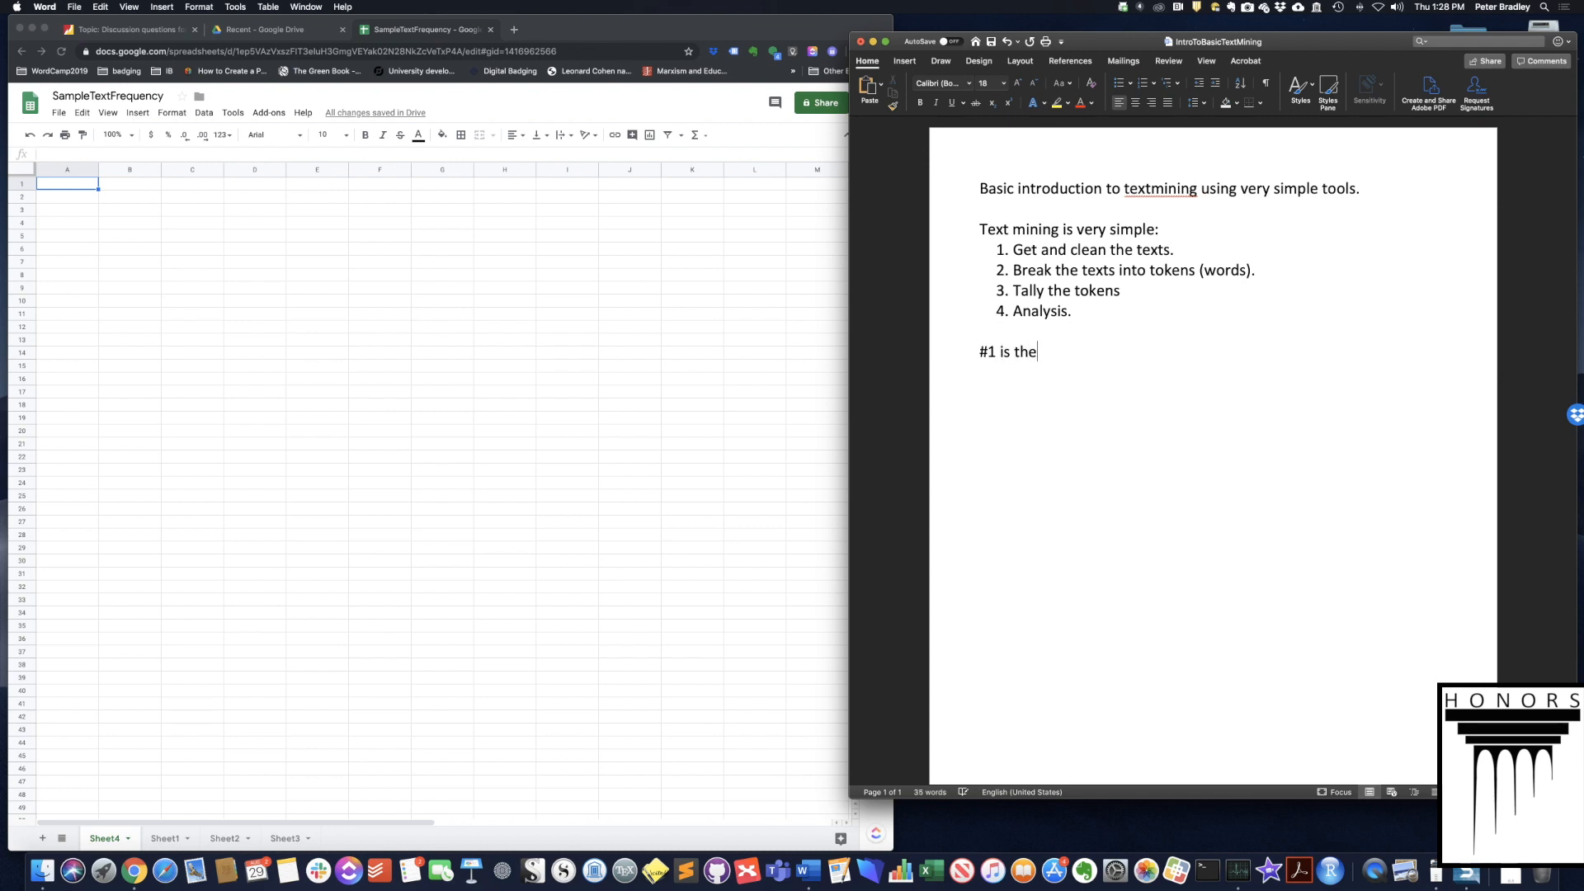
text( majority of the work.)
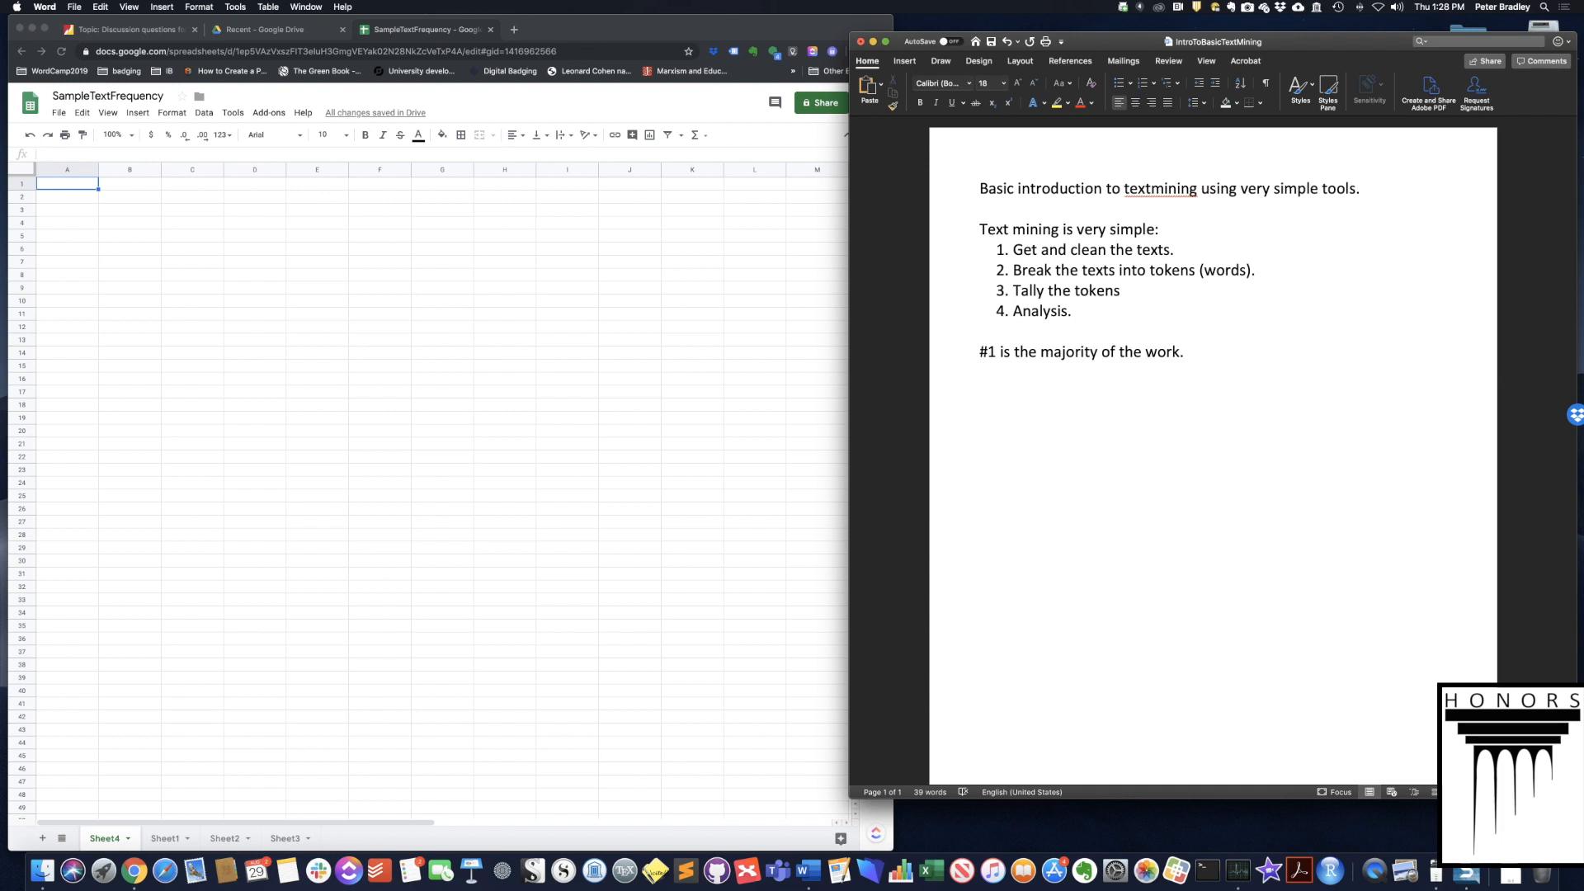
- Add a second note line reading "#2 and #3 computational."
text(@)
key(BackSpace)
text(#2 and $)
key(BackSpace)
text(#3 computat)
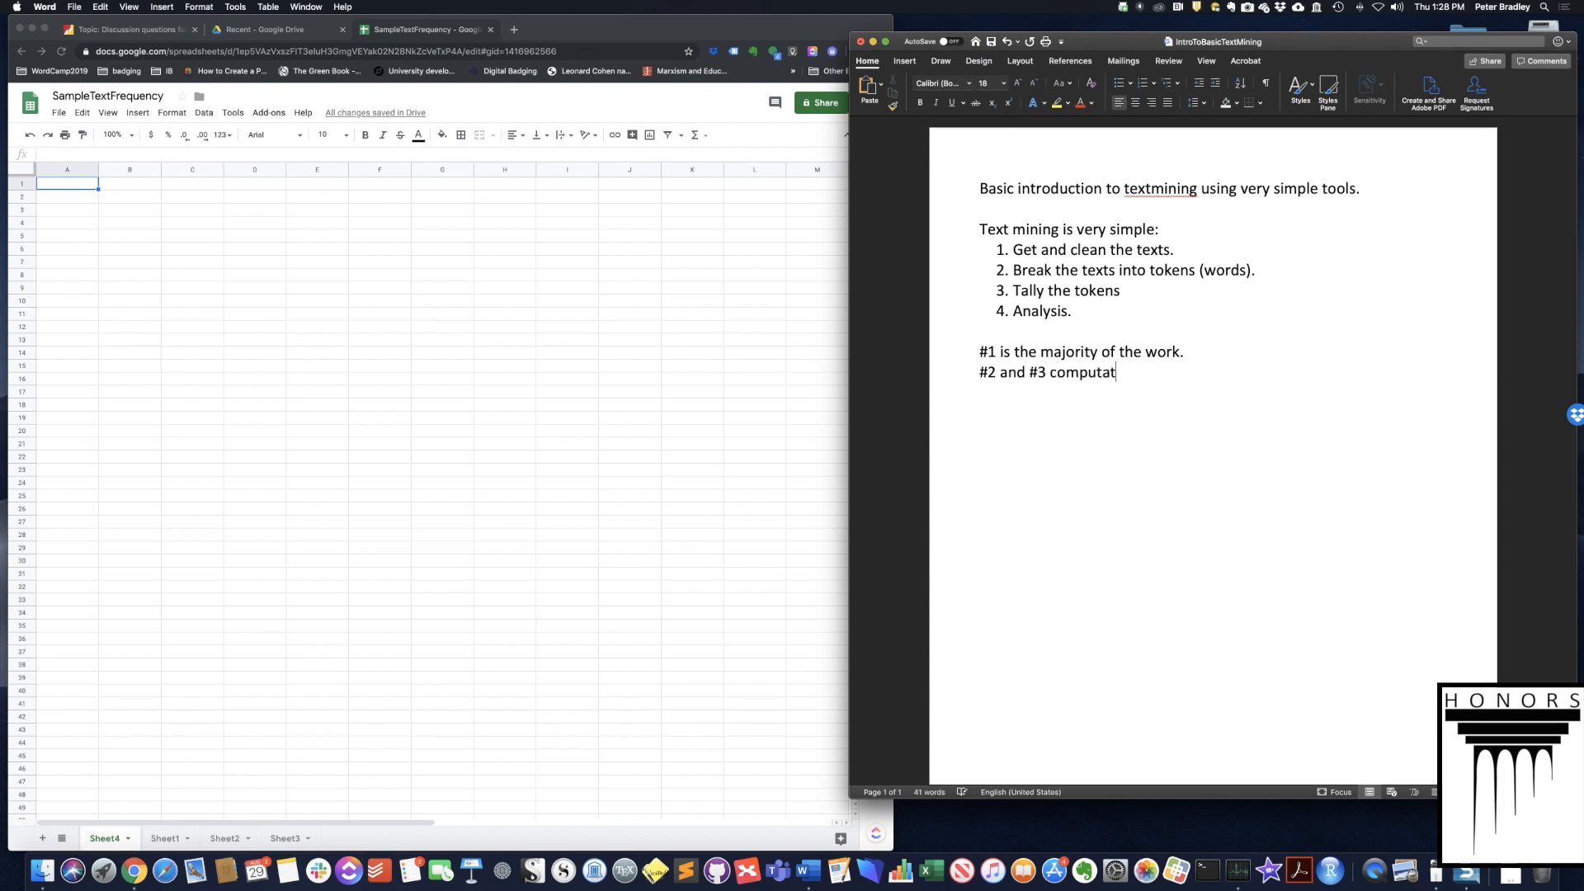
text(ional.)
key(BackSpace)
- Add a third note line reading "#4 depends on your interests."
text(#4)
text(depends on)
text(your intere)
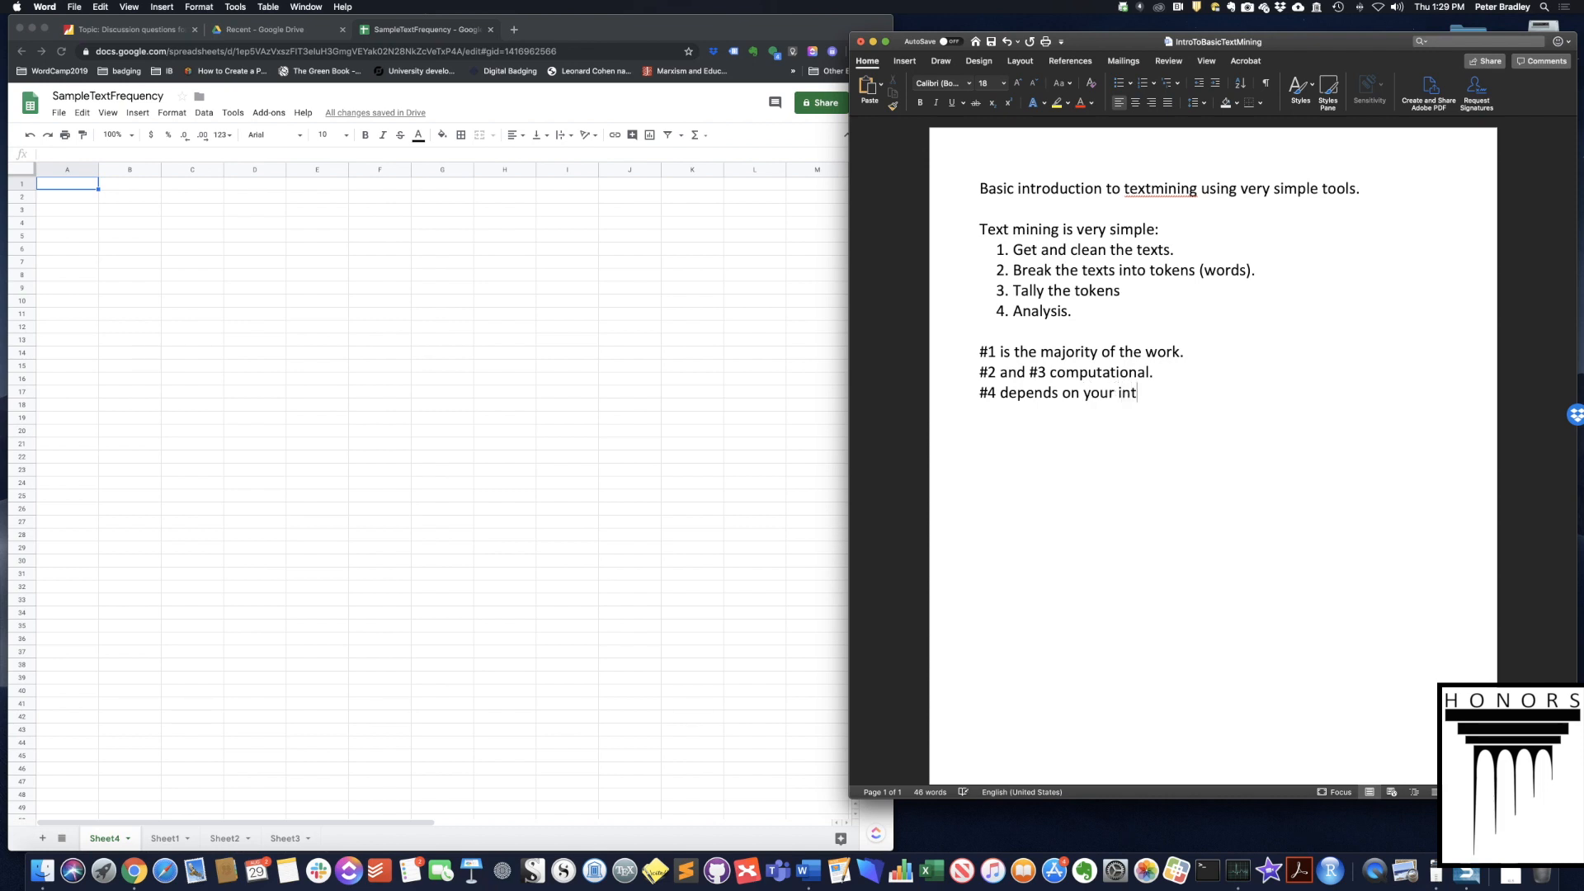
text(sts.)
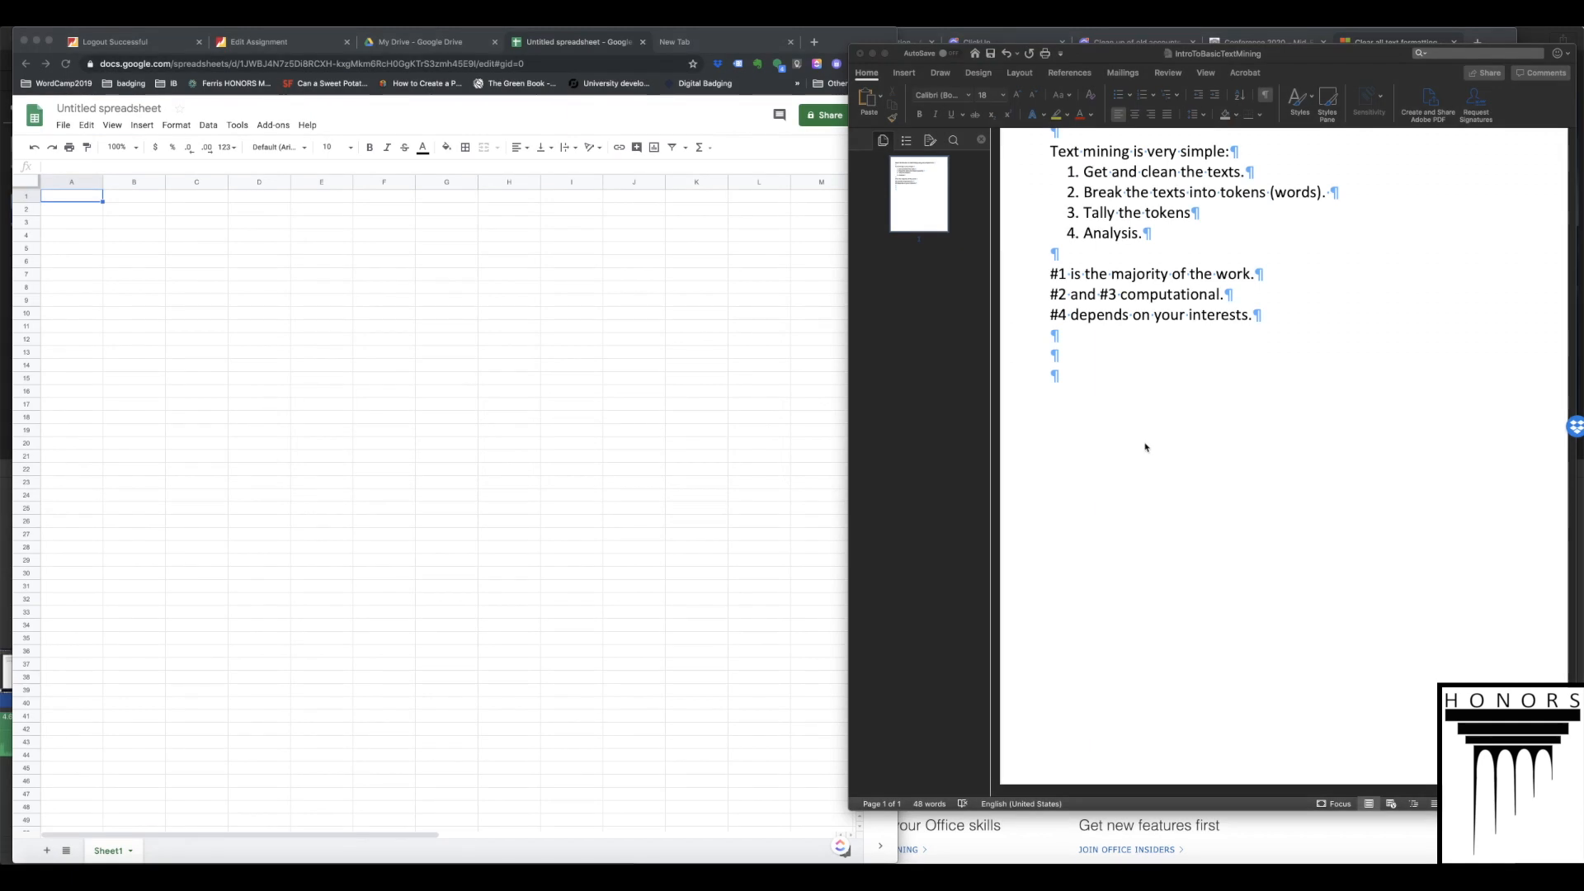
- Add the line "Get the texts." below the notes, followed by a new empty line
click(1126, 416)
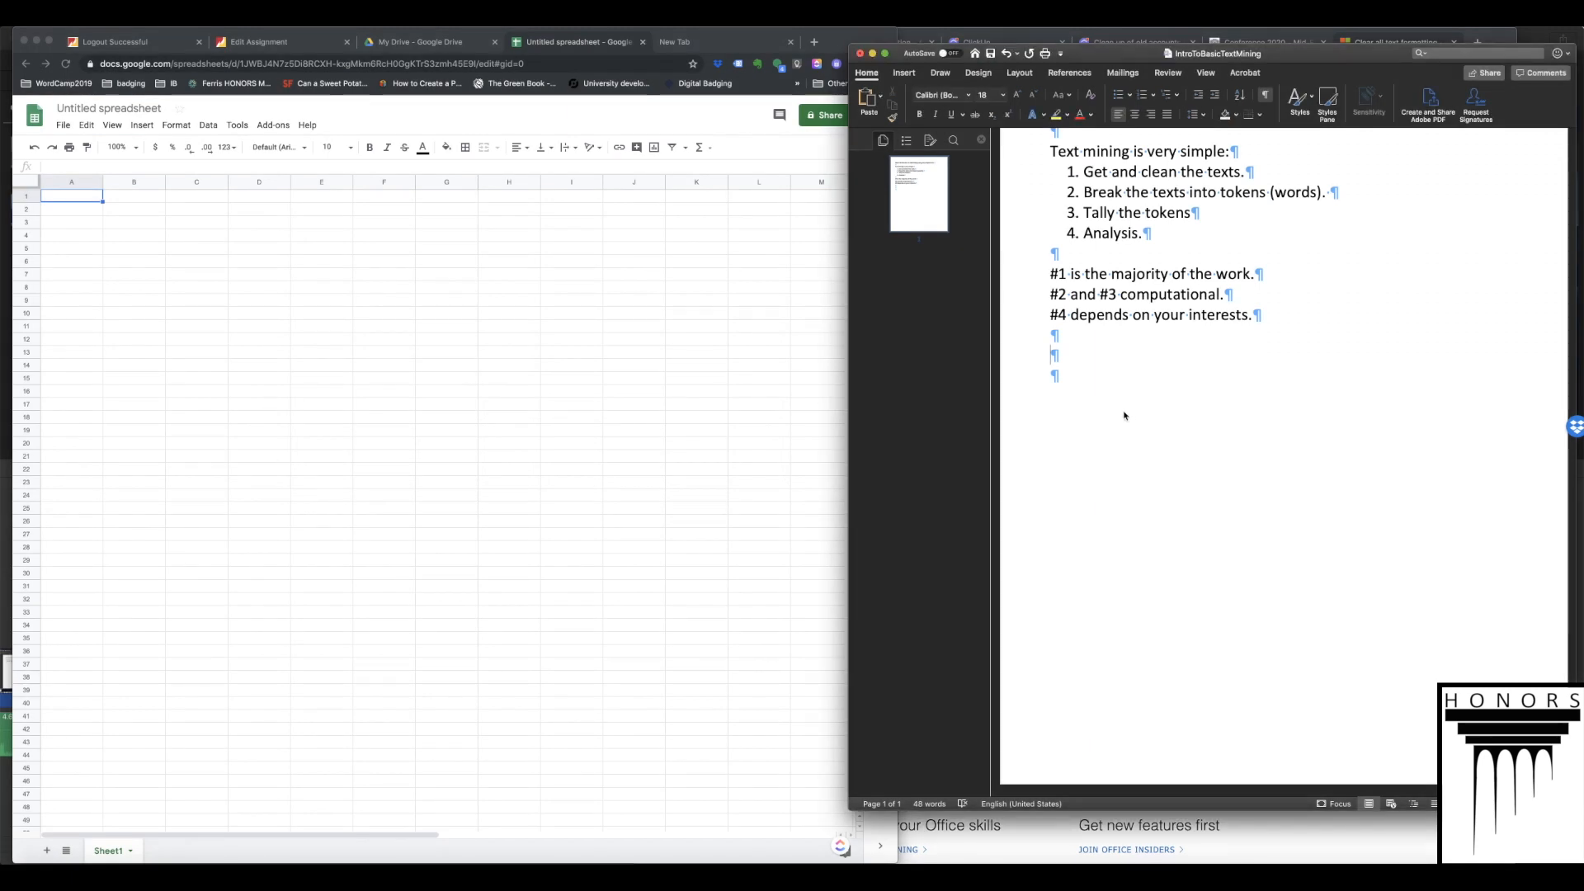
key(Return)
text(Get the texts.)
key(Return)
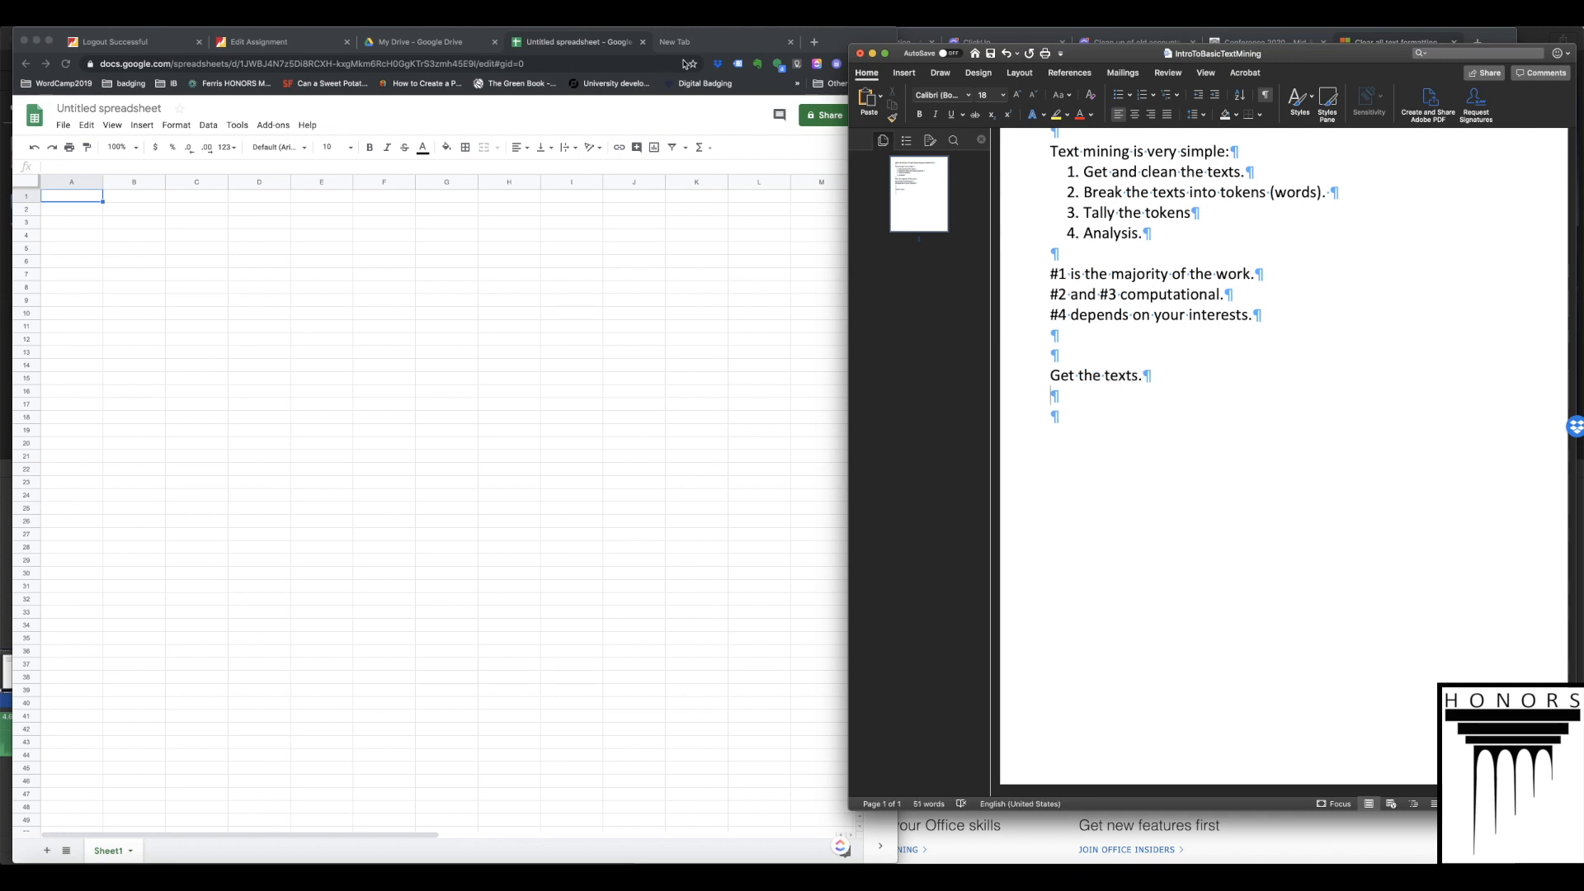
- Switch to Chrome and open ferris.edu in the empty new tab
click(727, 44)
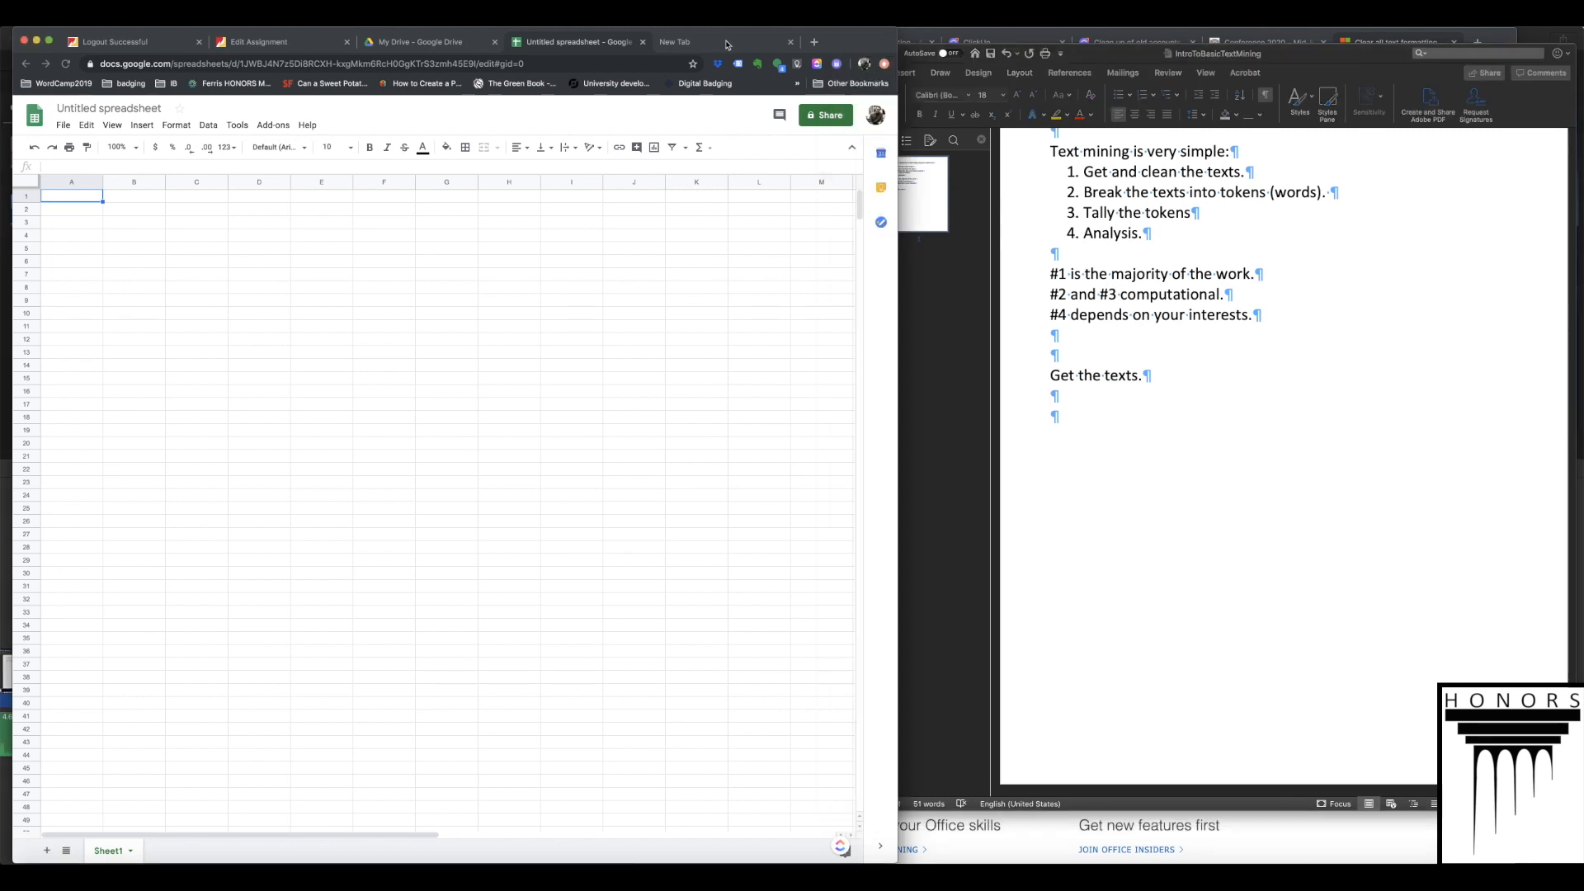
text(fer)
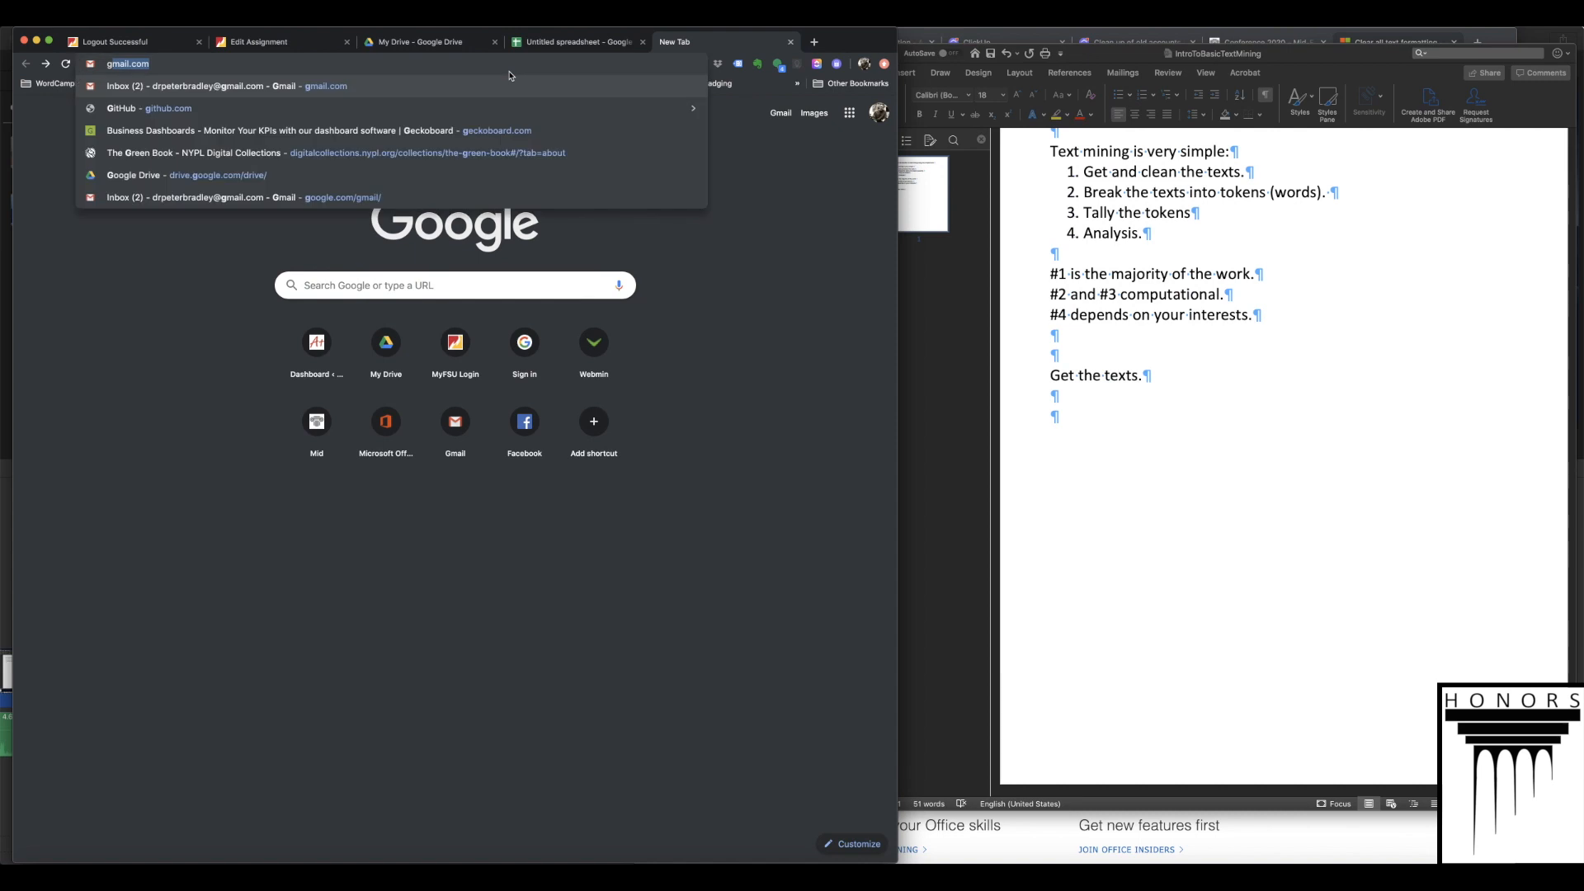
text(ris.eu)
key(BackSpace)
text(du)
key(Return)
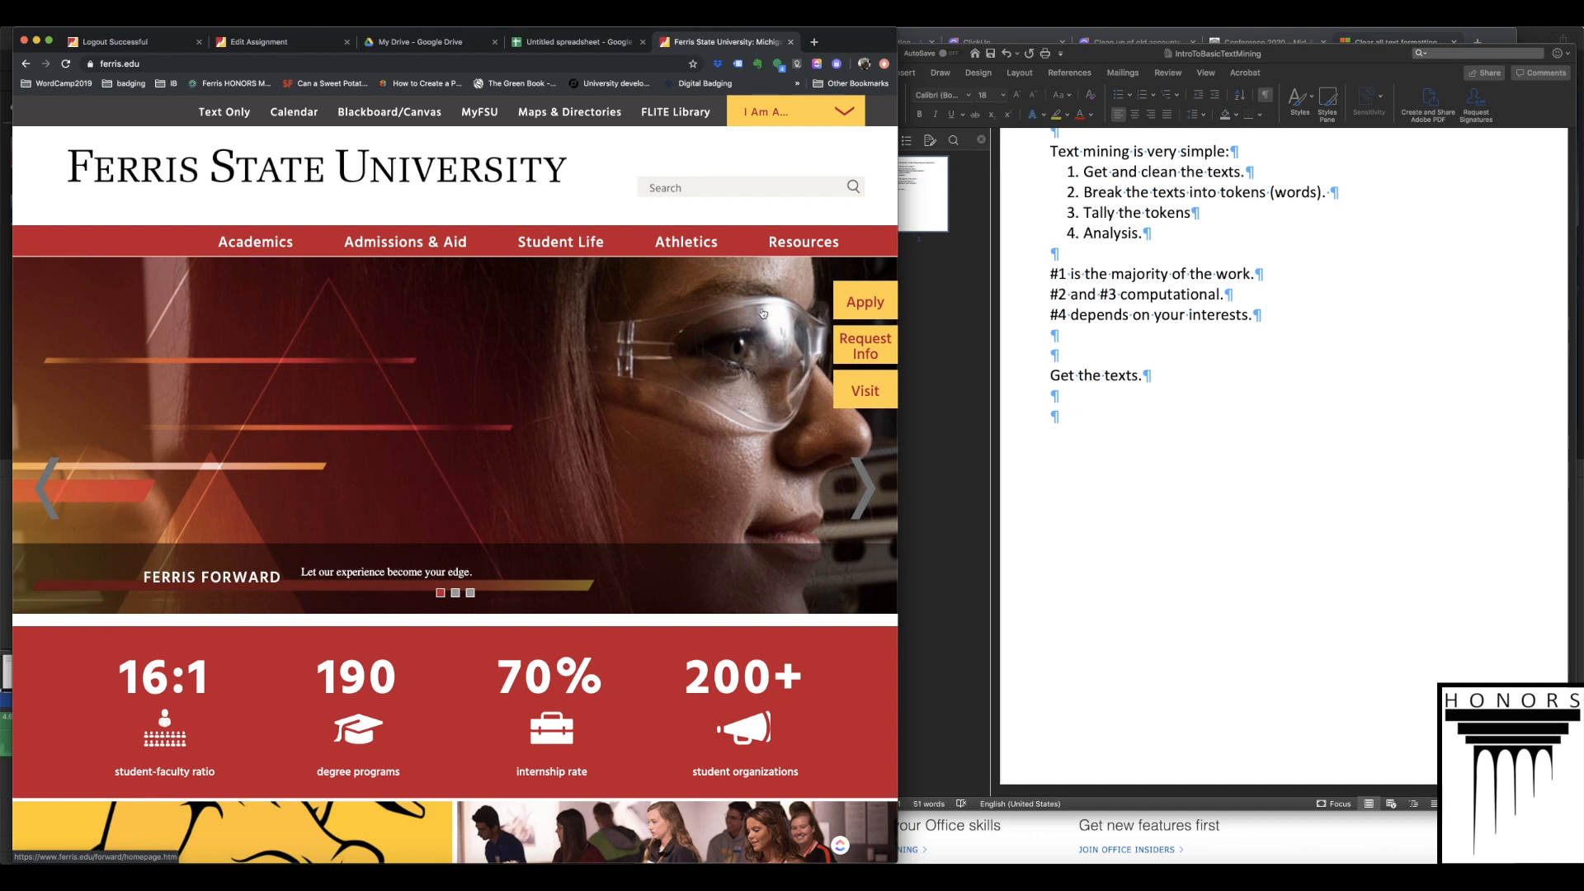
- Find and open the Mission and Core Values page on the Ferris State University website
mouse_move(740, 256)
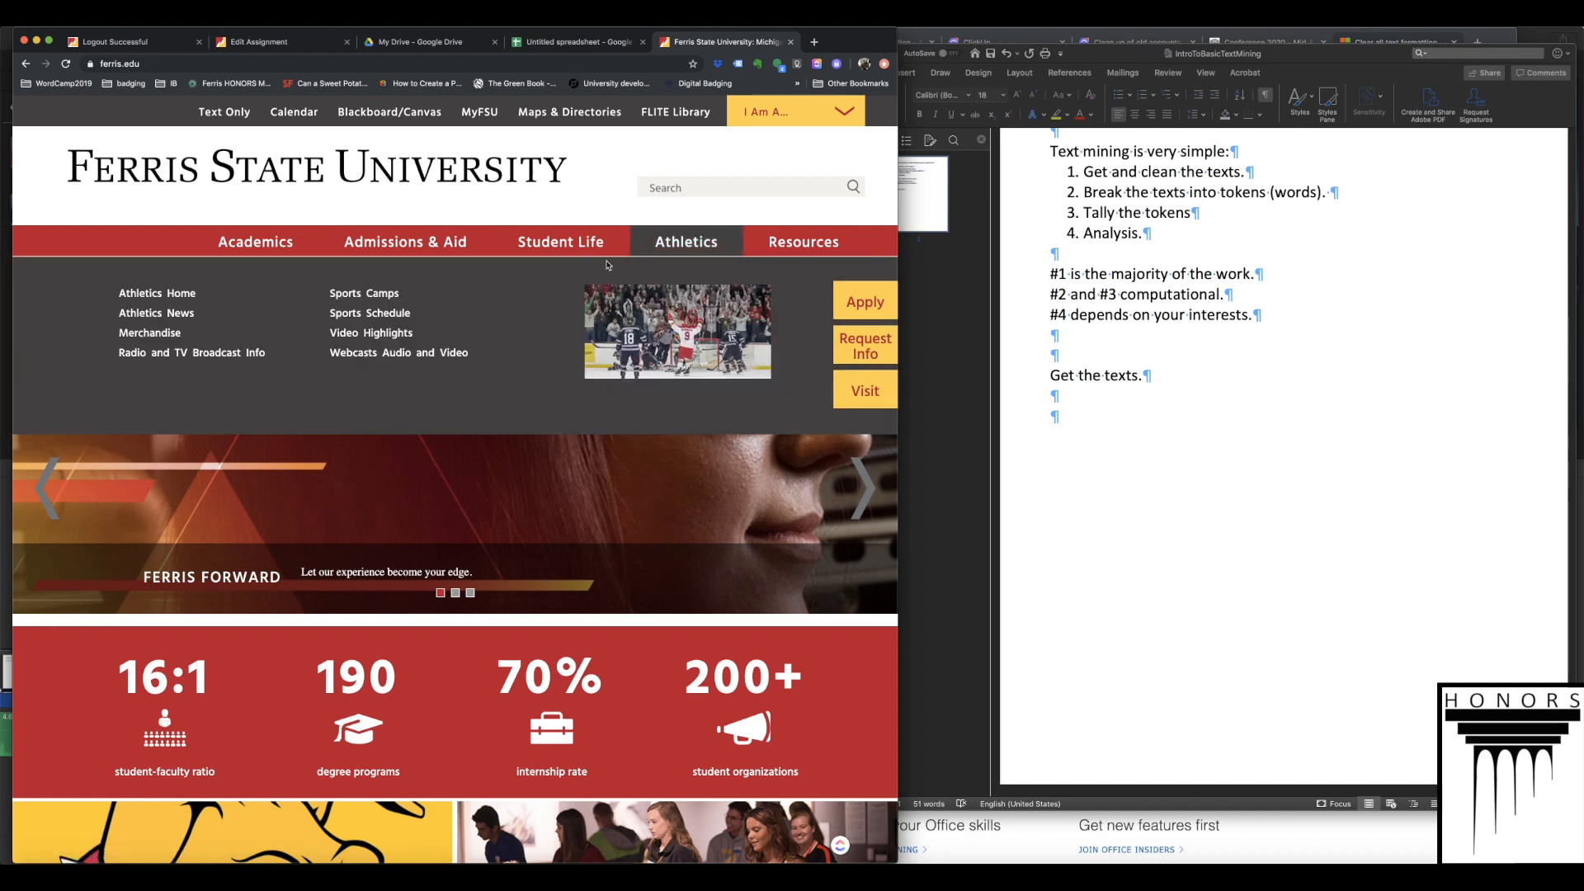
mouse_move(572, 254)
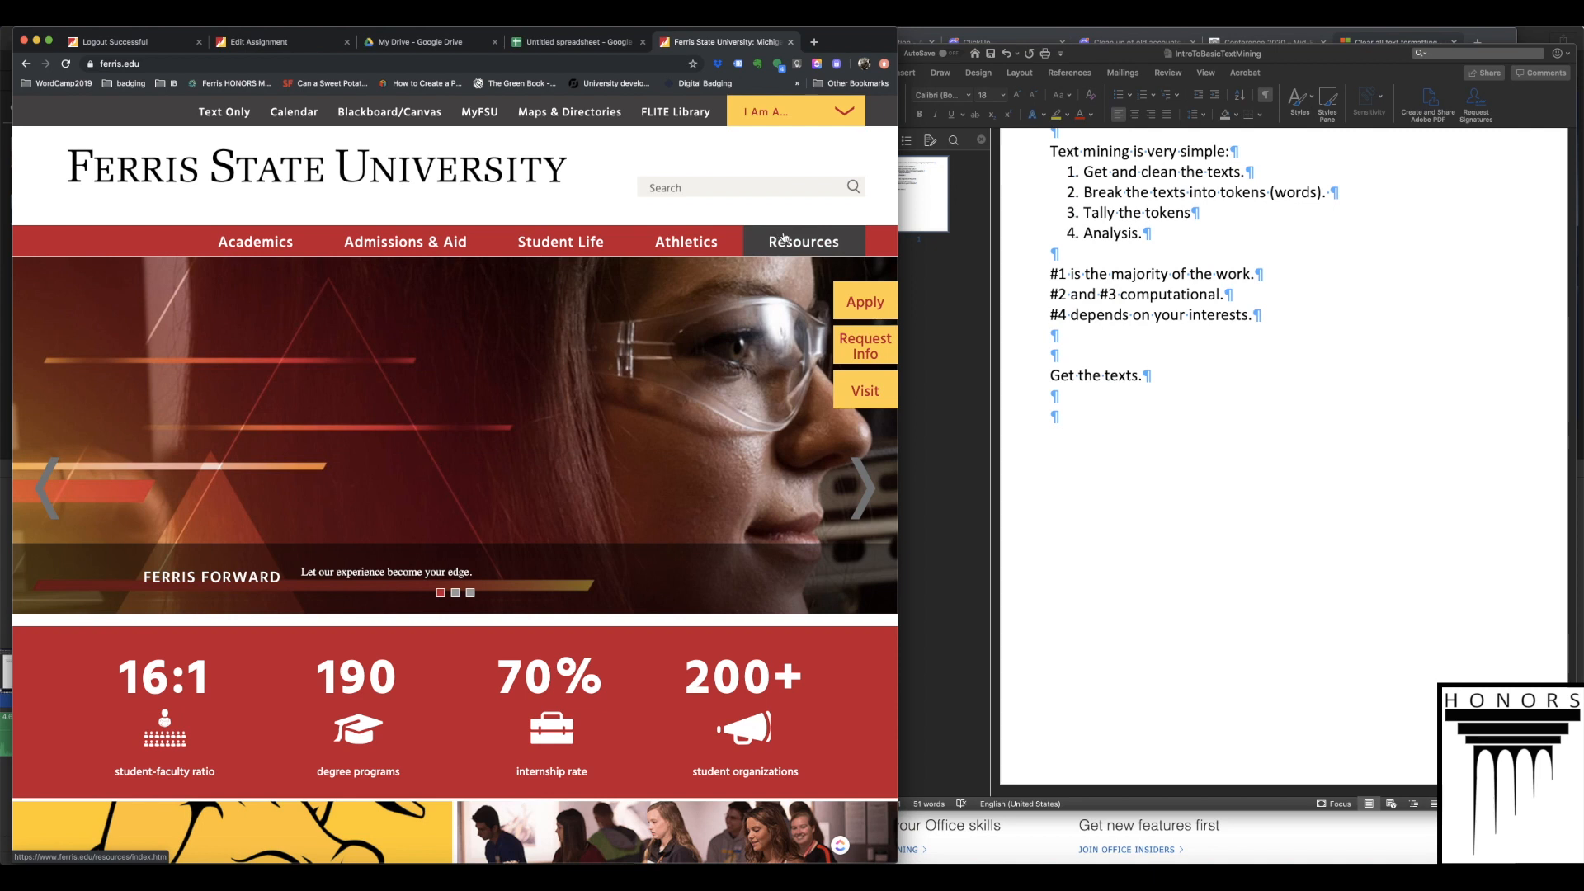
mouse_move(437, 252)
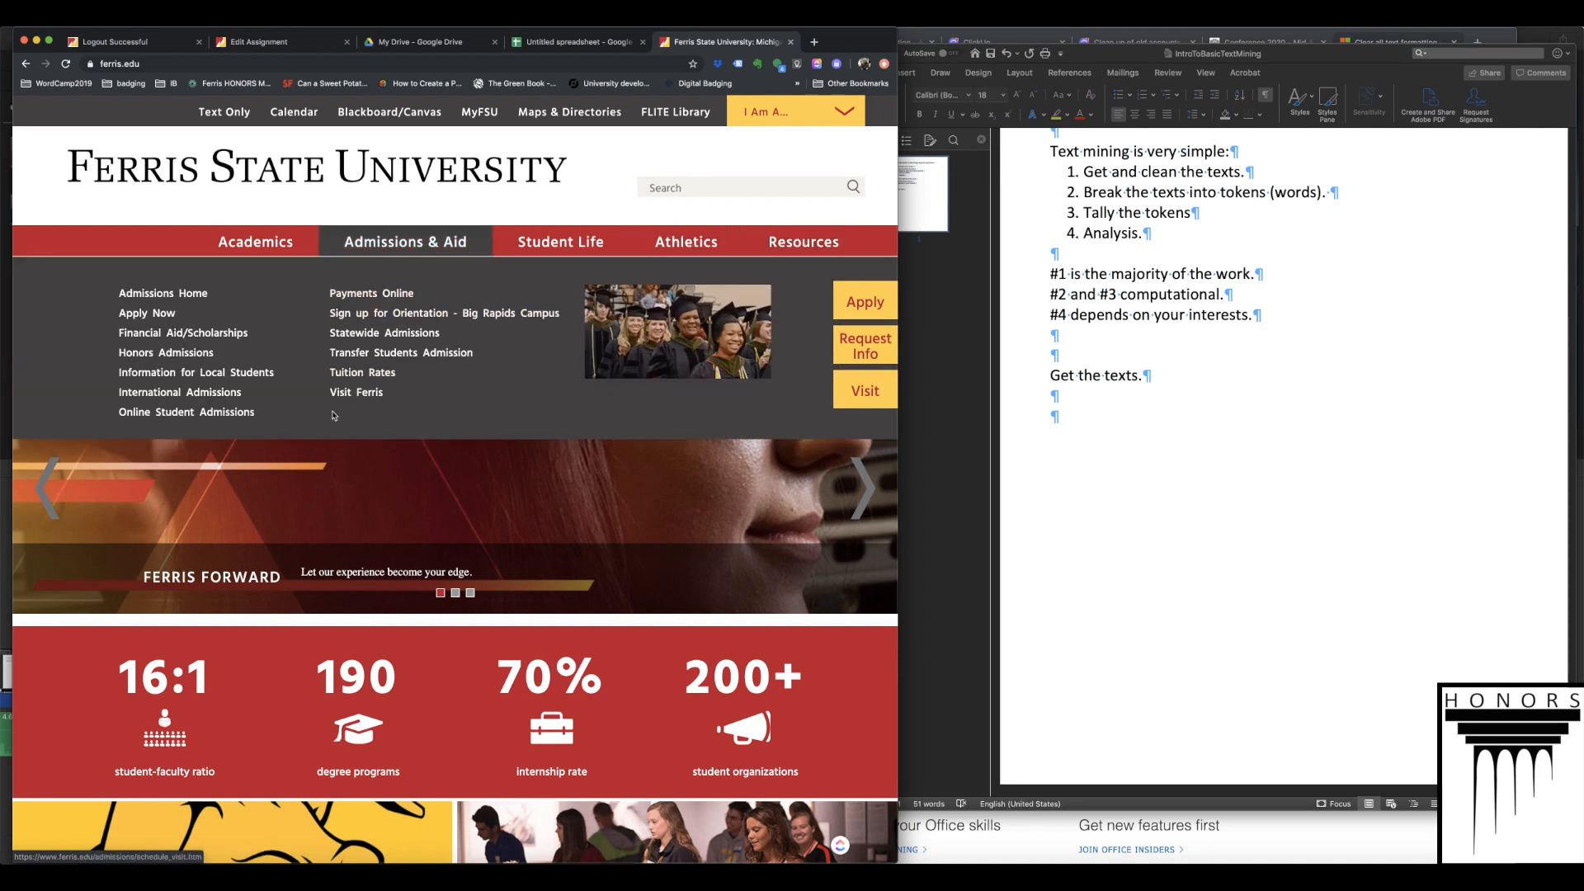
mouse_move(265, 245)
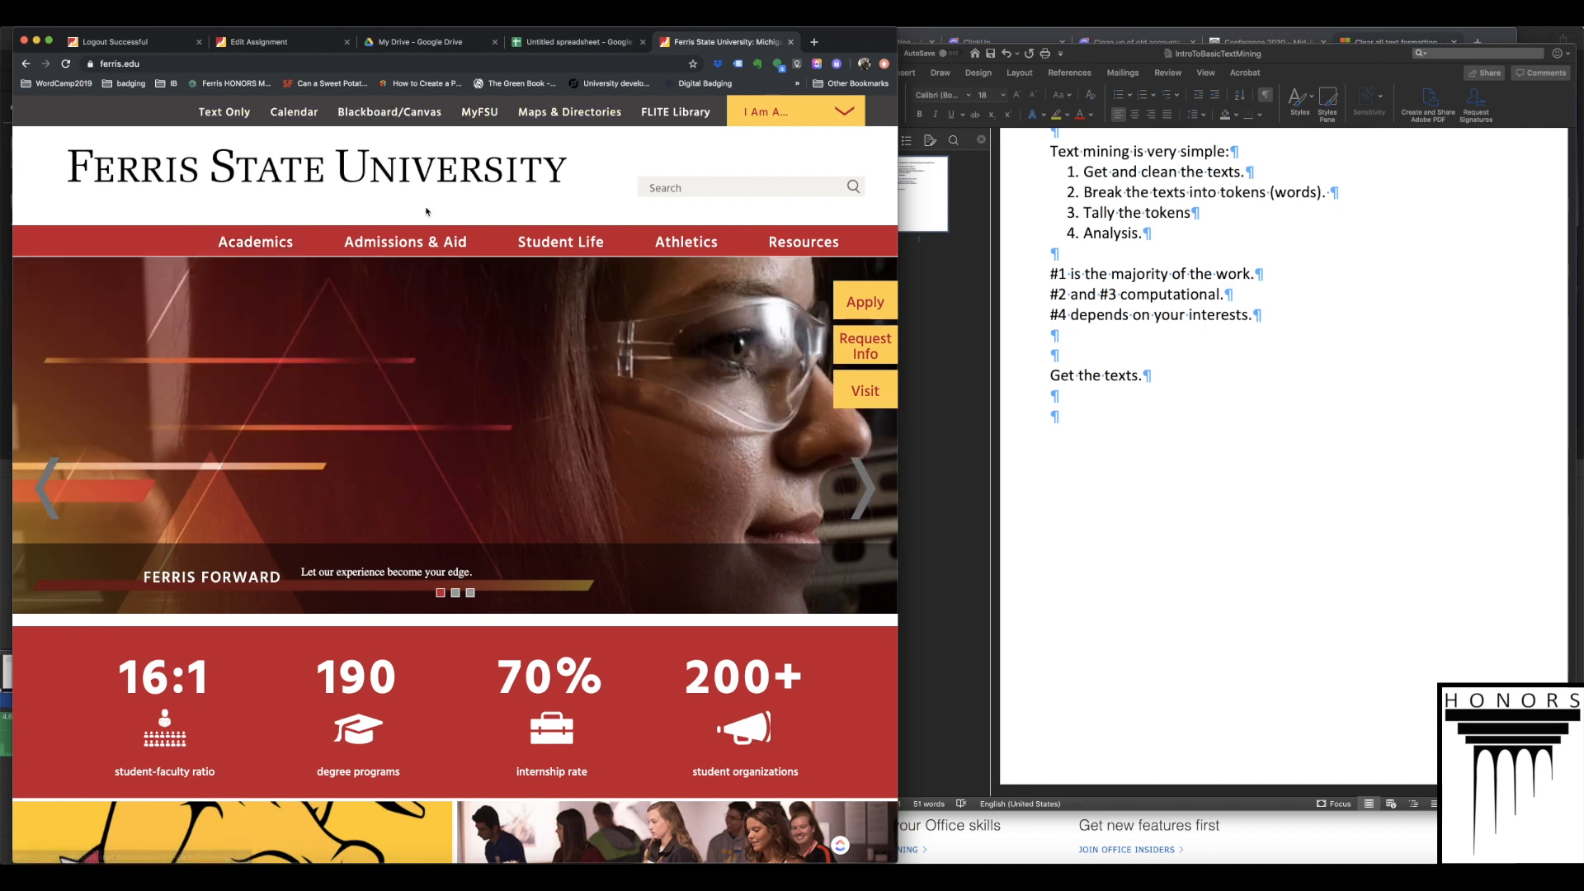
click(845, 112)
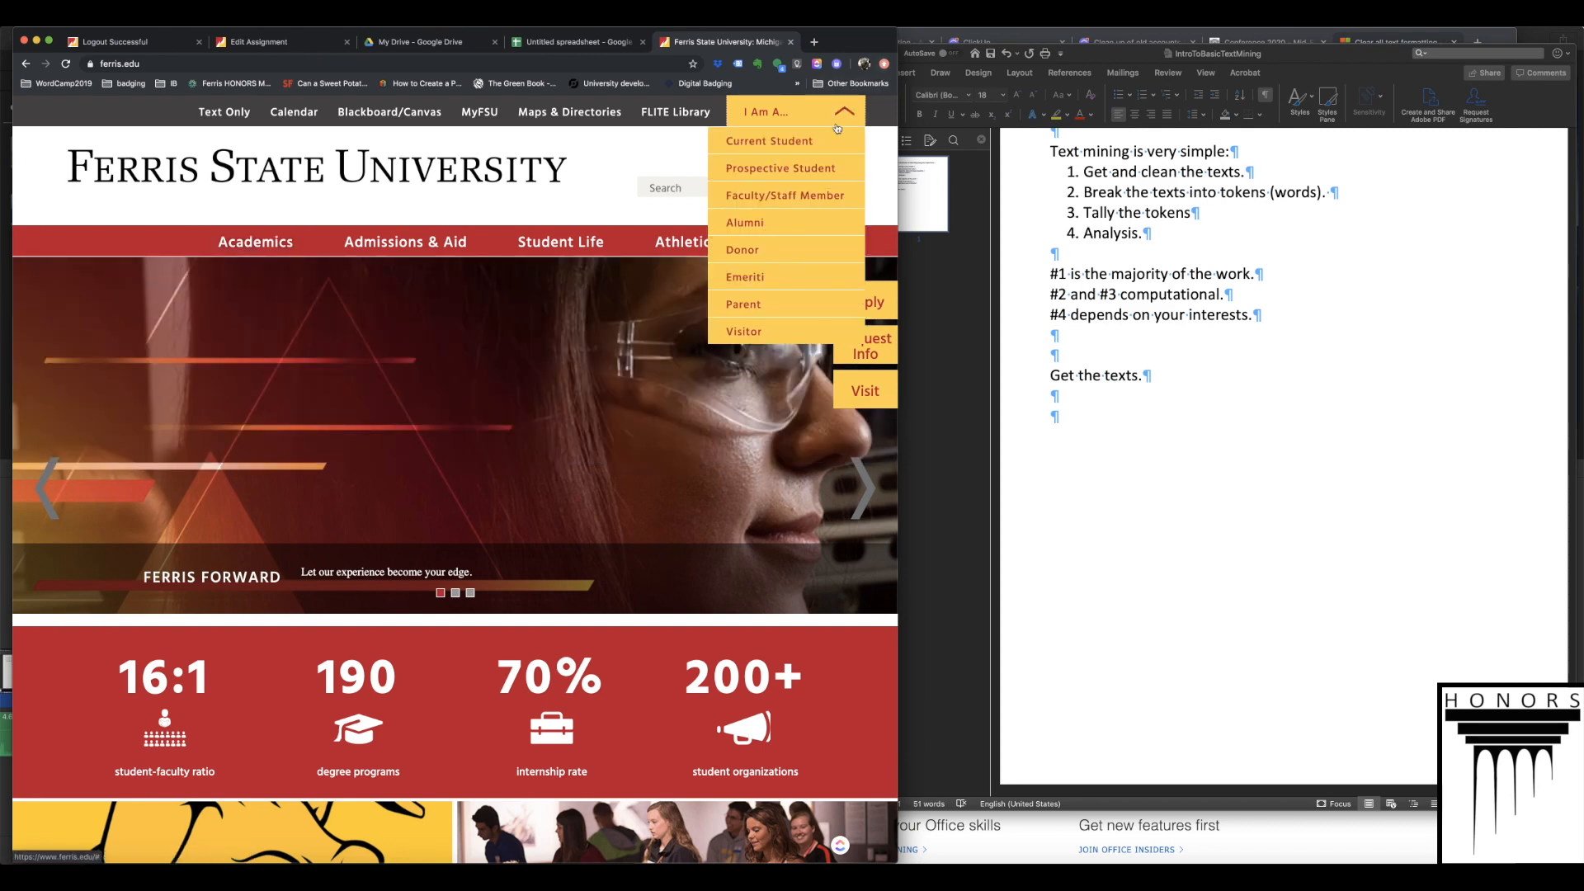
scroll(262, 445, down, 1)
scroll(262, 446, down, 15)
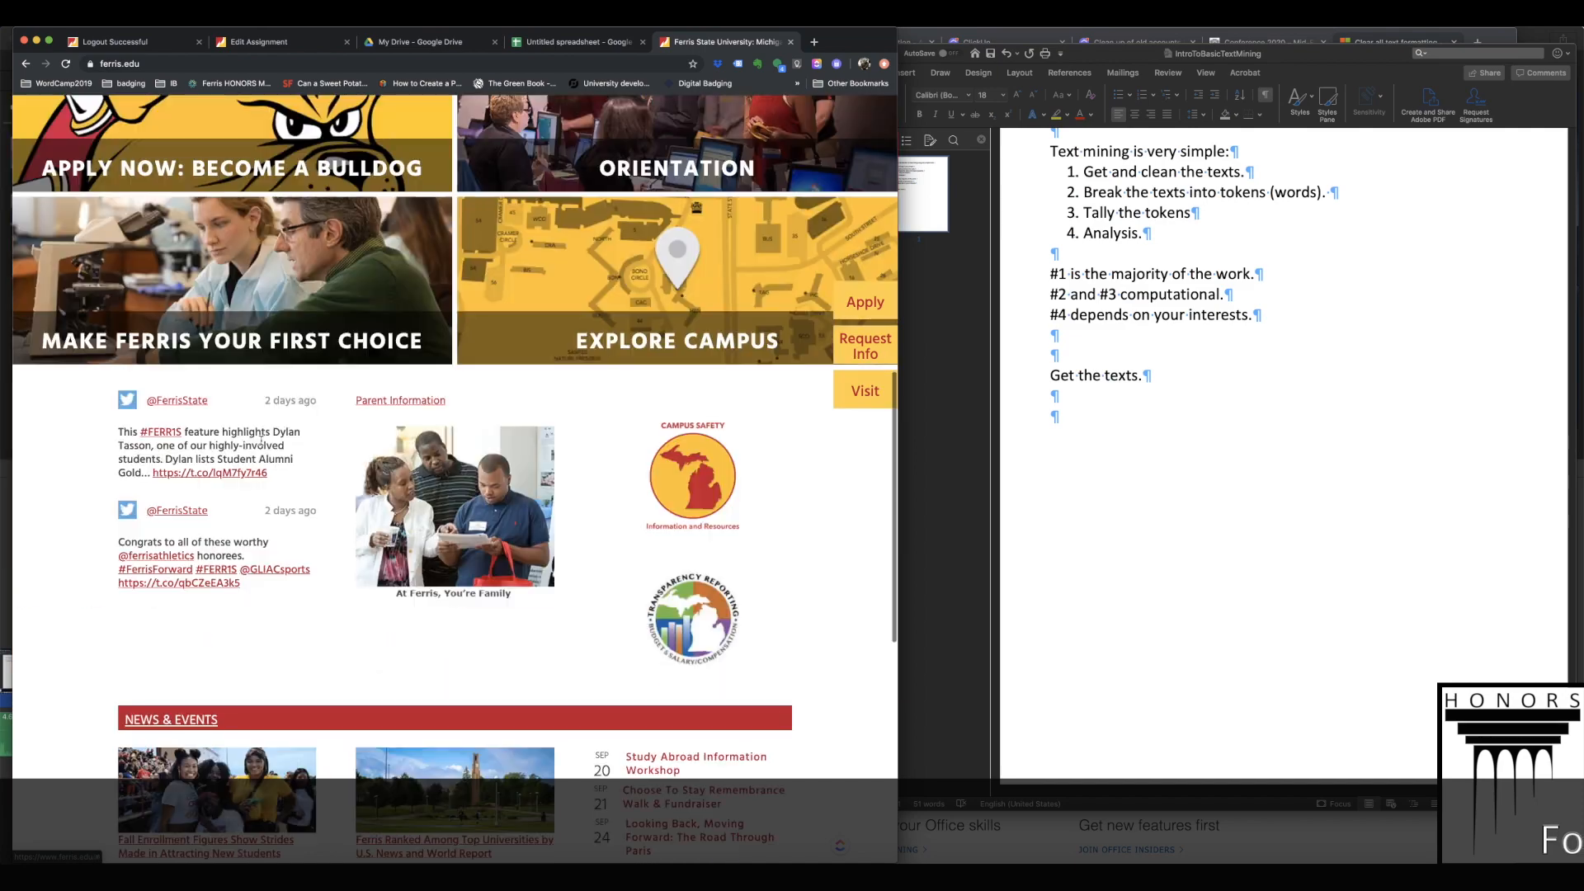
click(99, 712)
- Copy the full mission and core values text from the page and paste it below "Get the texts." in the Word document
scroll(462, 535, down, 5)
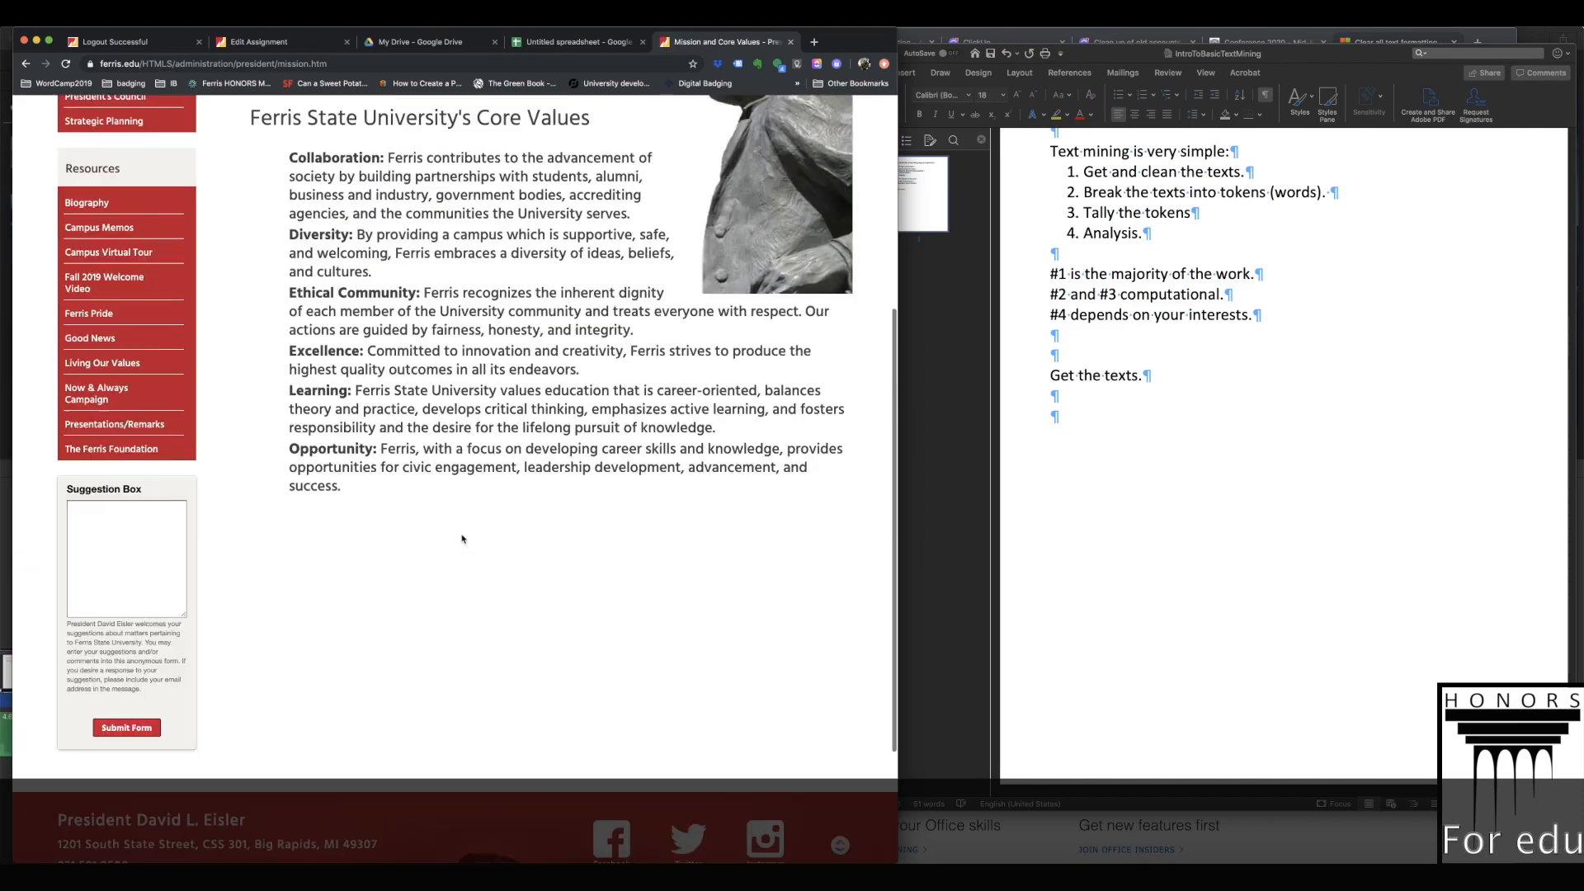
scroll(462, 536, up, 9)
scroll(434, 525, down, 10)
scroll(434, 525, up, 10)
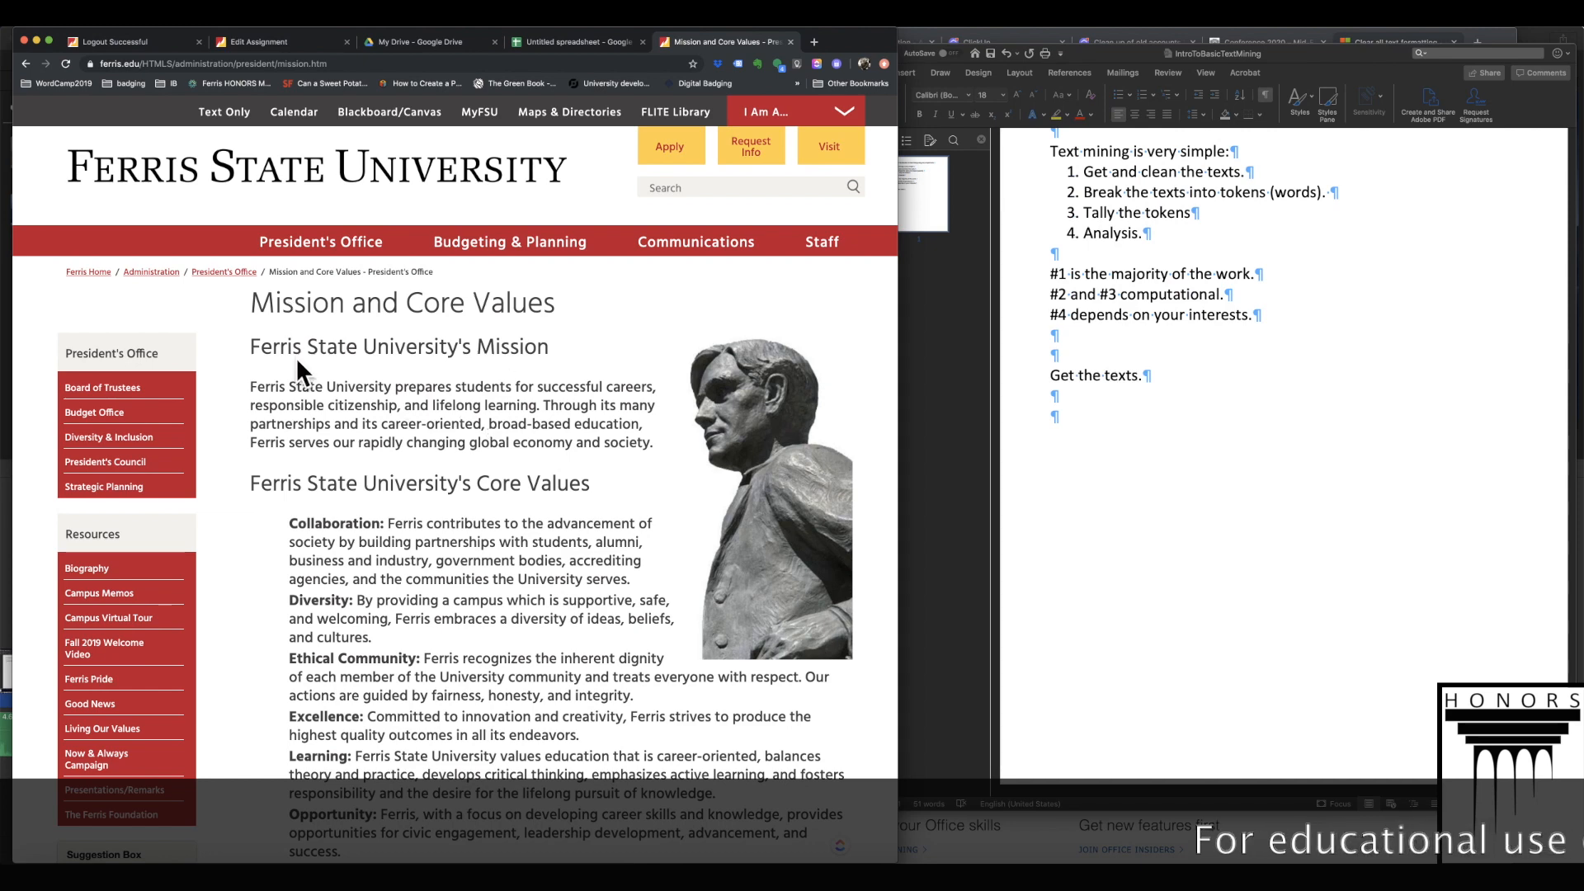
drag(250, 345, 602, 594)
scroll(602, 594, down, 3)
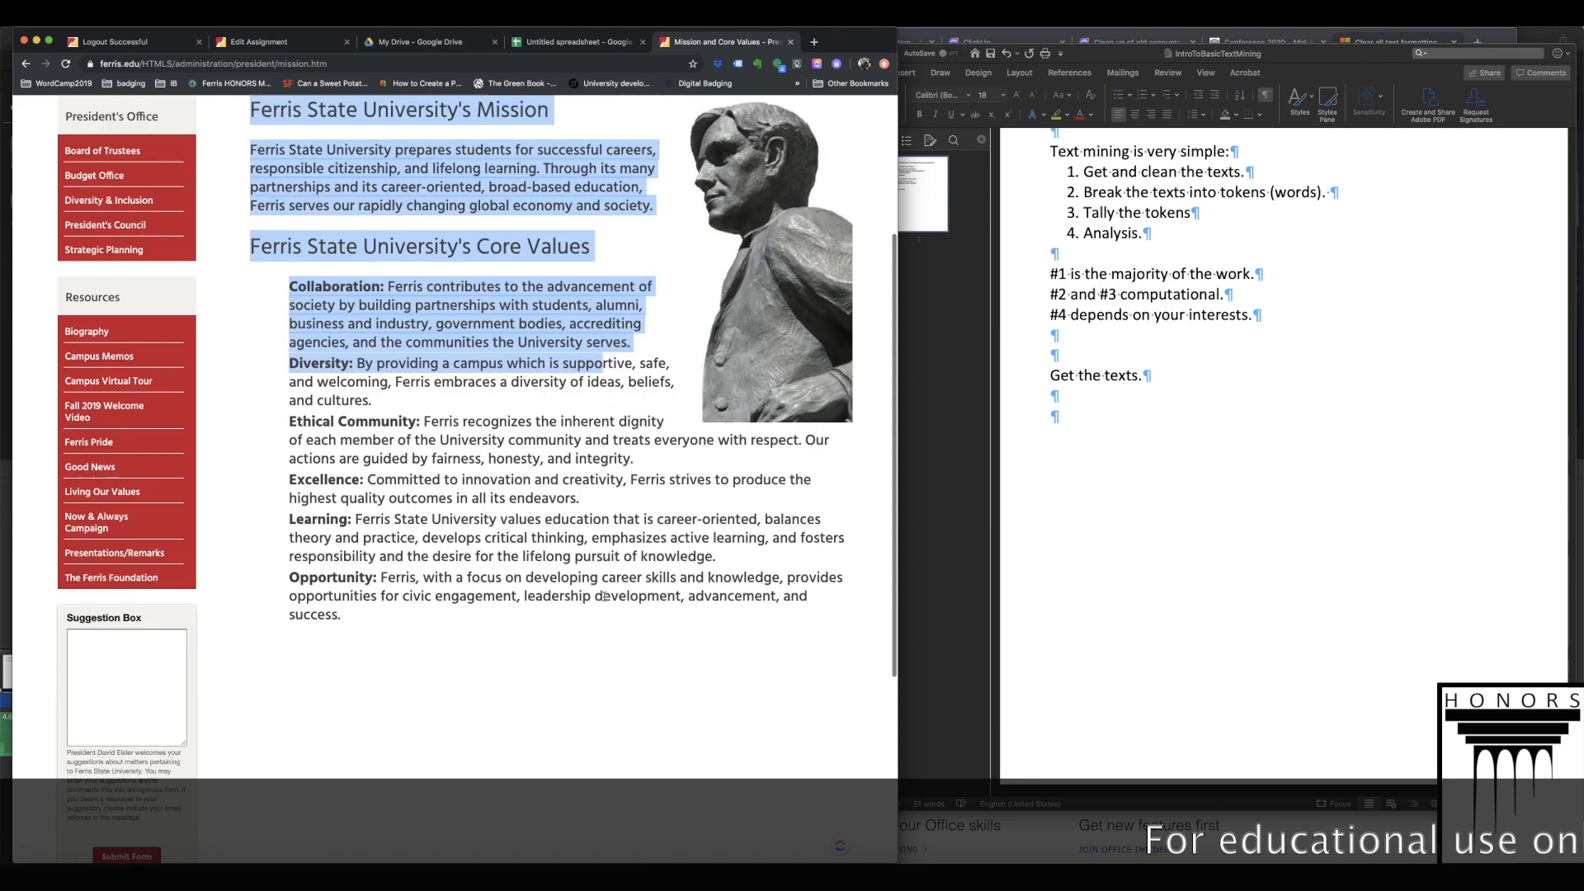
right_click(366, 621)
drag(342, 615, 250, 111)
key(super+c)
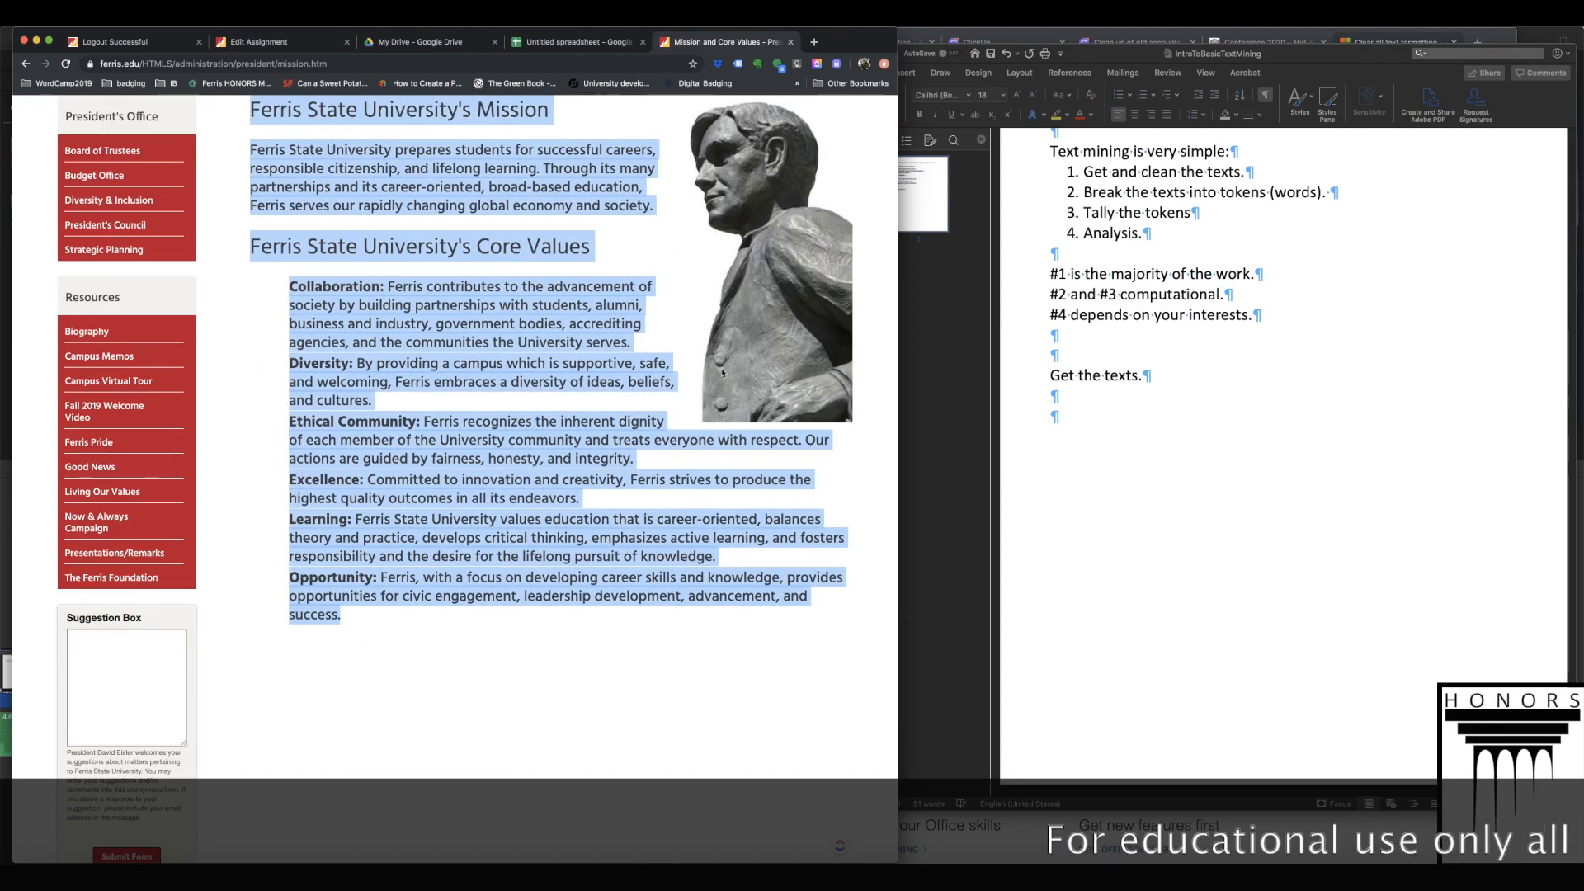
click(1201, 640)
key(super+v)
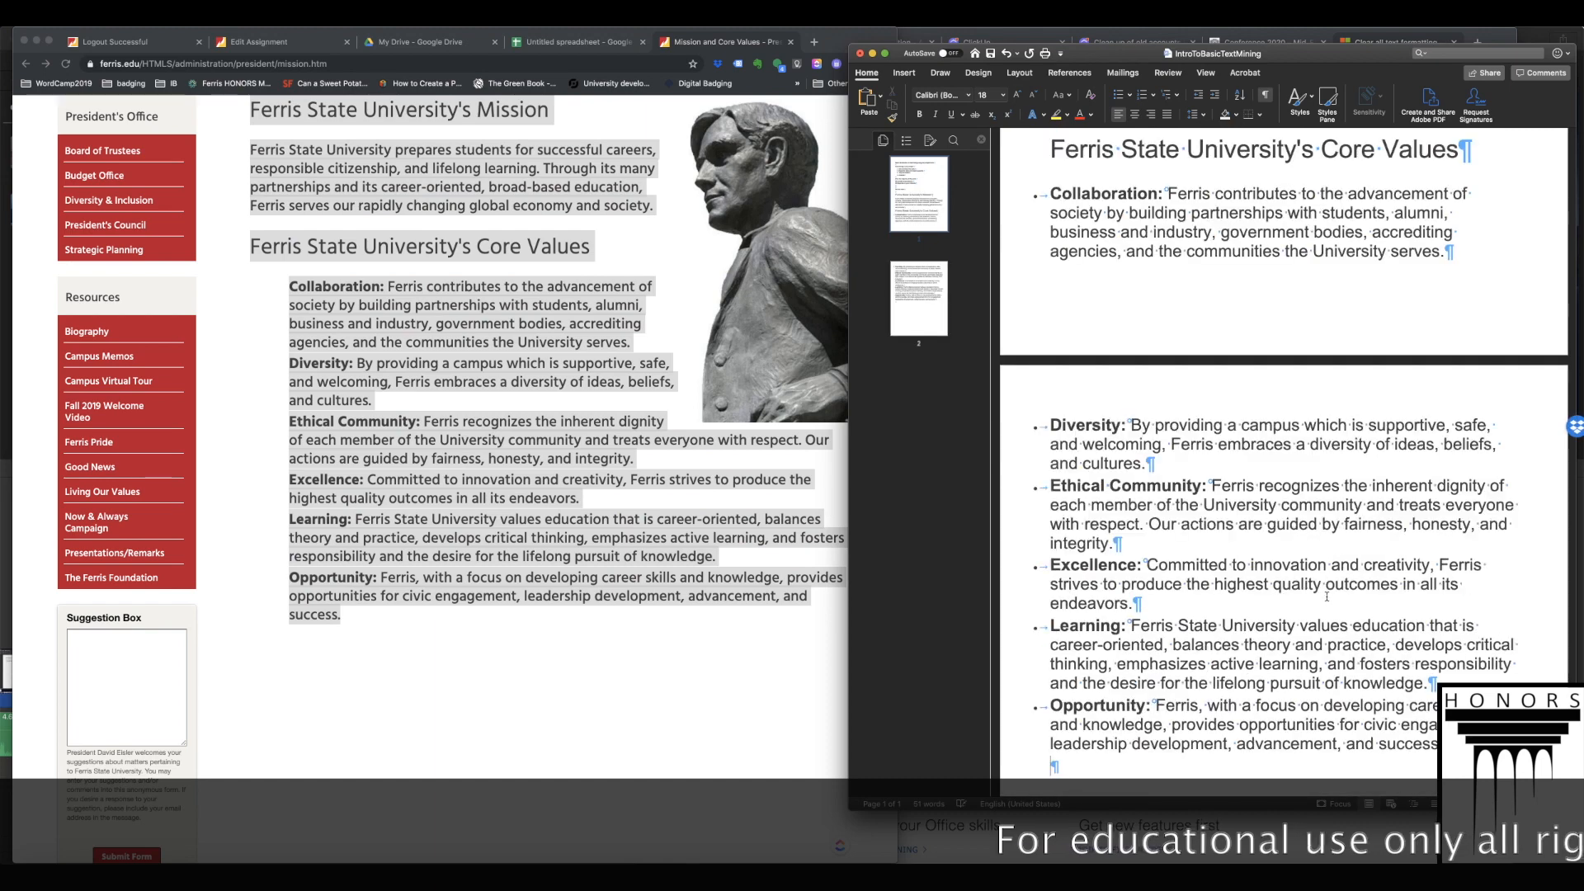
- Undo the paste in the Word notes, switch to Chrome and open the text-only version of the Ferris State University site
key(super+z)
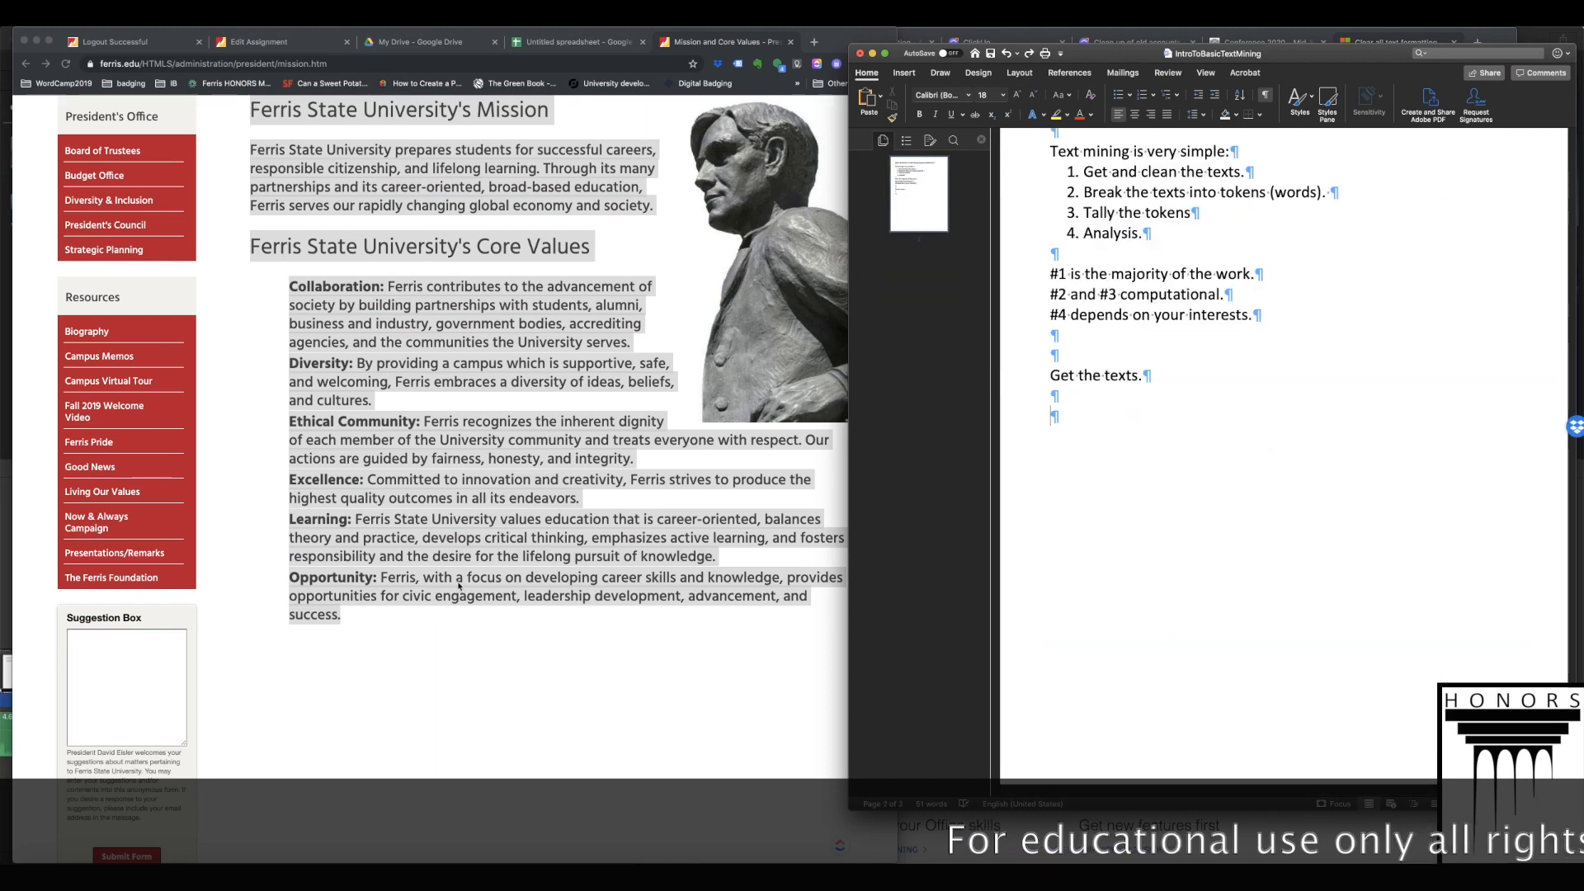
click(586, 711)
scroll(586, 711, up, 3)
click(436, 478)
scroll(346, 359, down, 1)
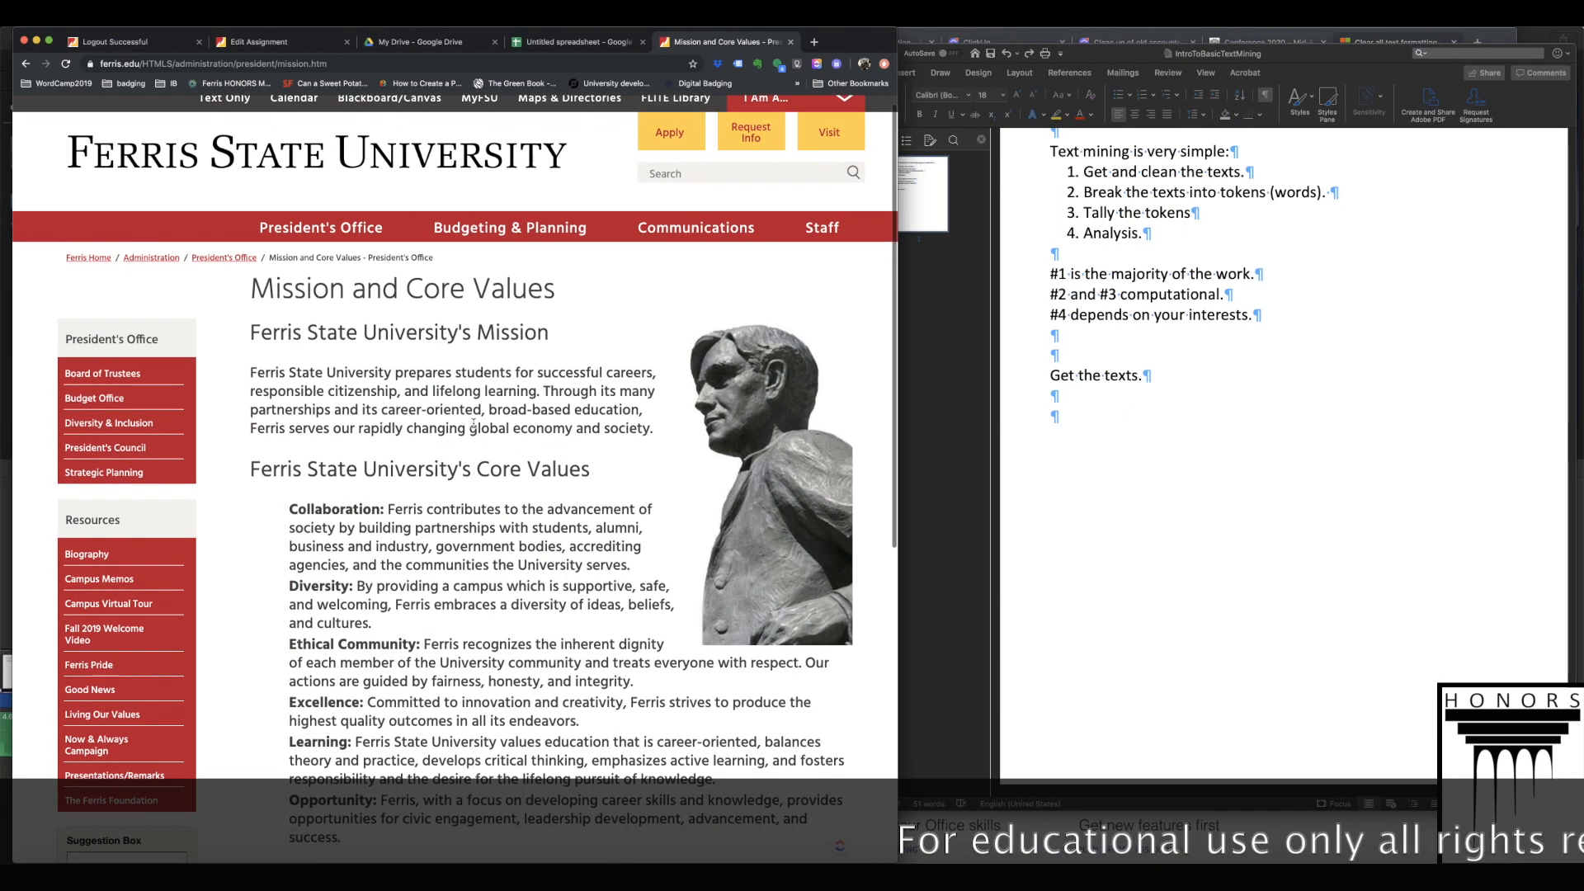
scroll(346, 360, up, 1)
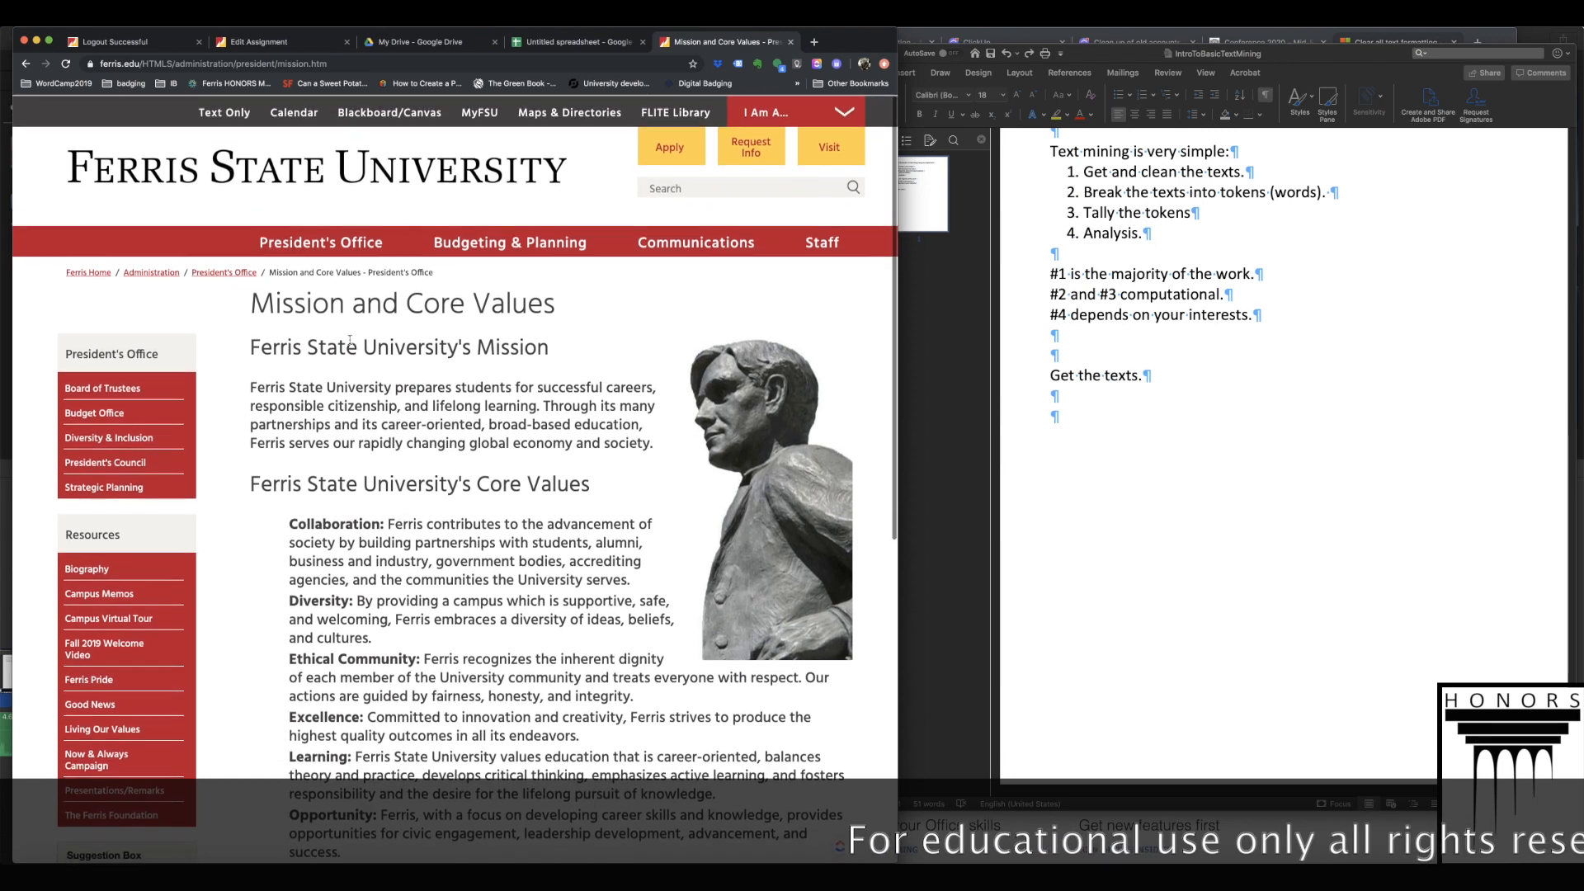
click(230, 115)
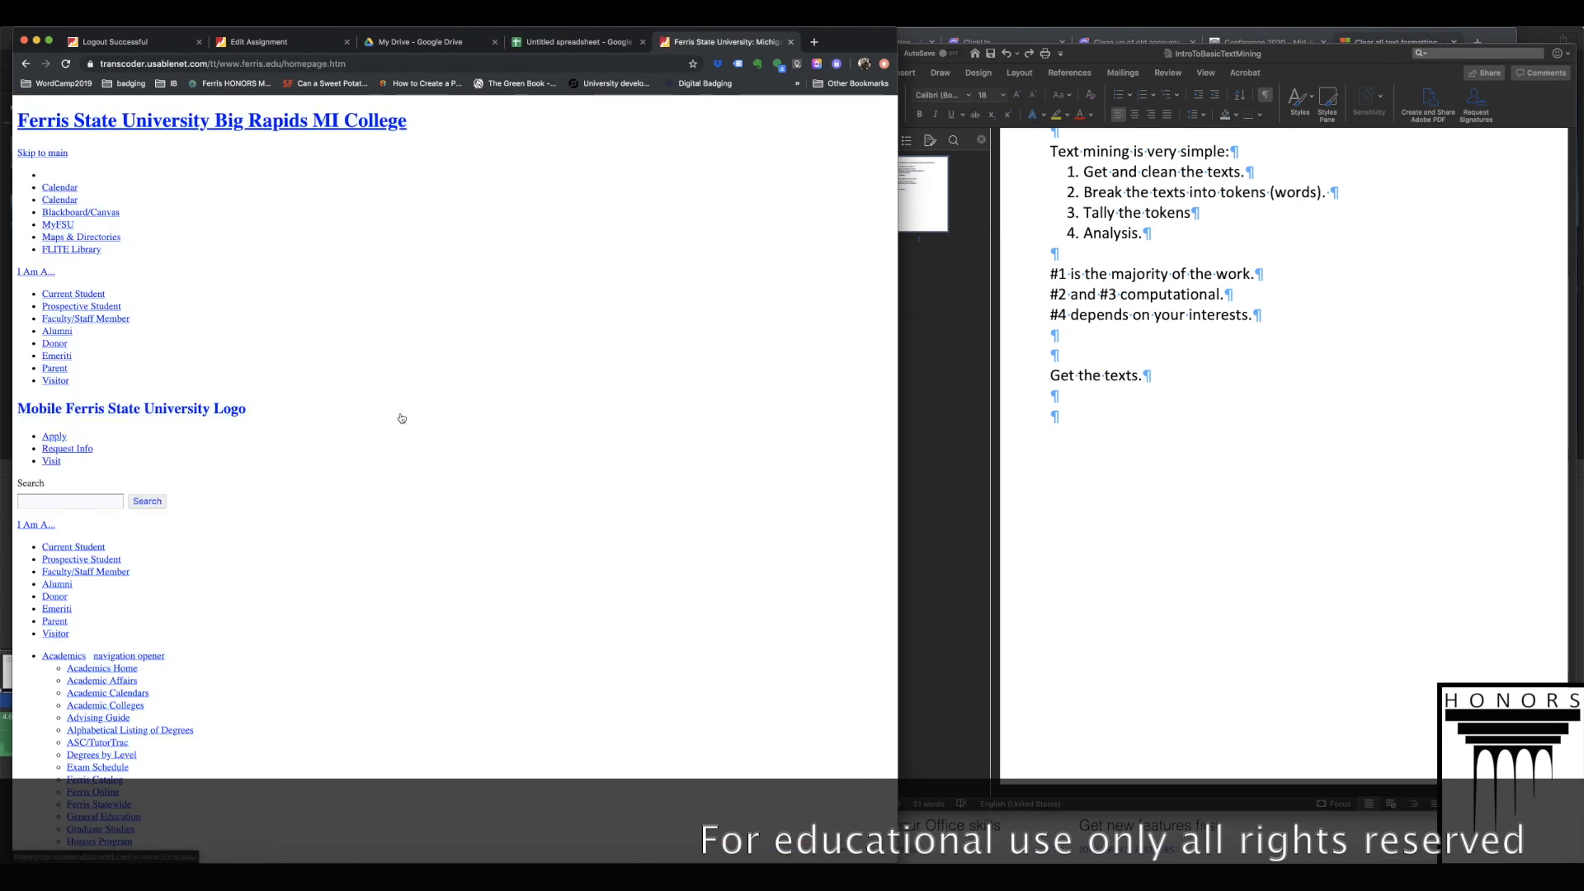
- Find the "Ferris State University Core Values" link near the end of the text-only homepage and open it
scroll(400, 416, down, 10)
scroll(397, 419, down, 5)
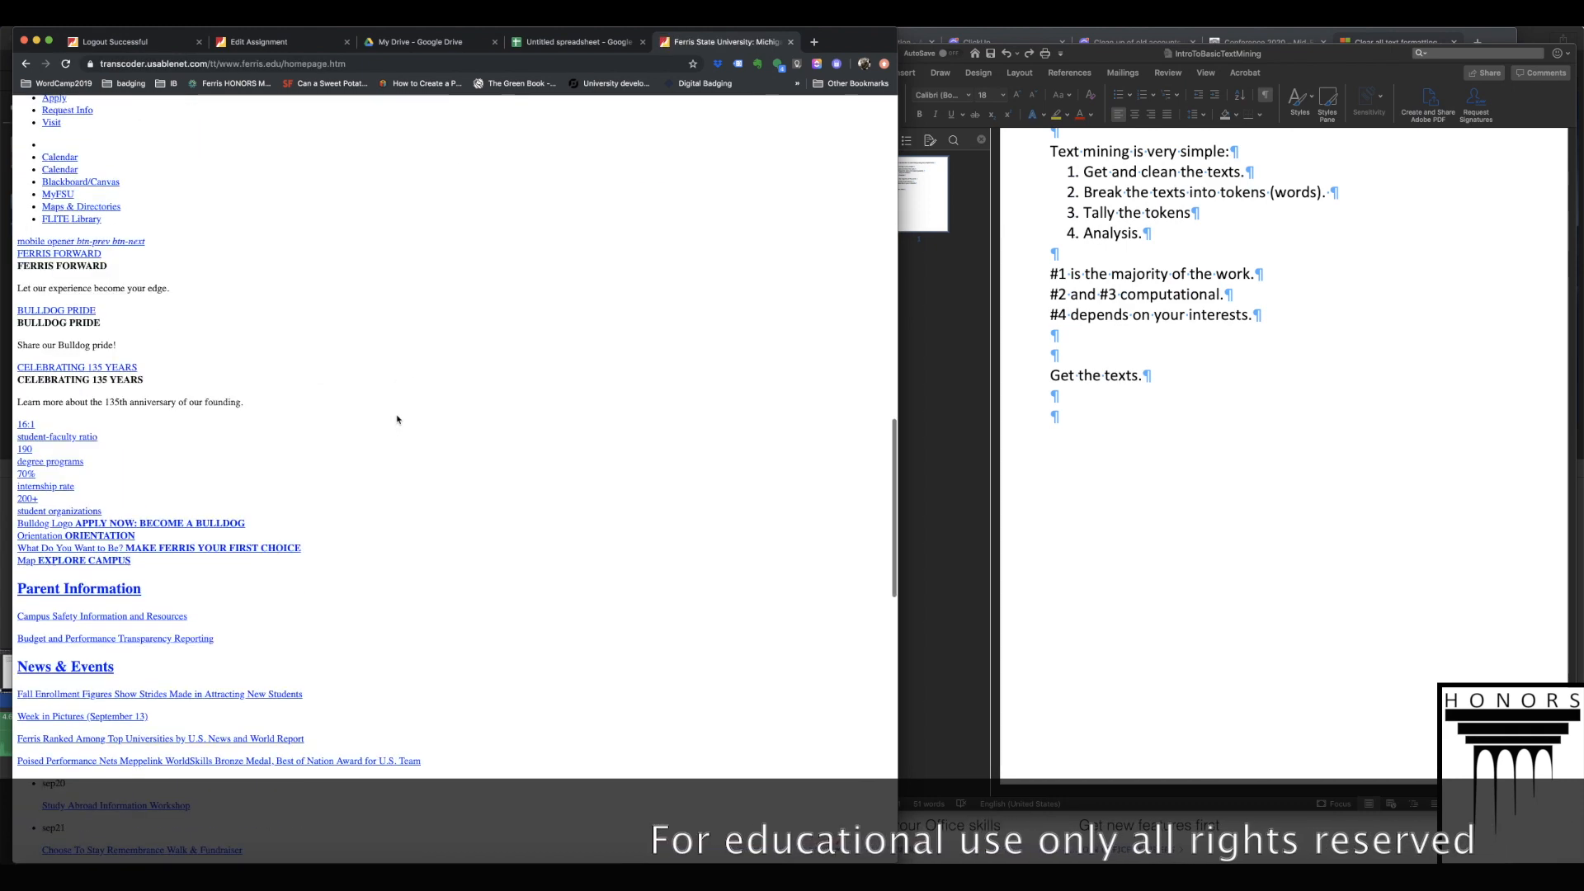
scroll(397, 420, down, 8)
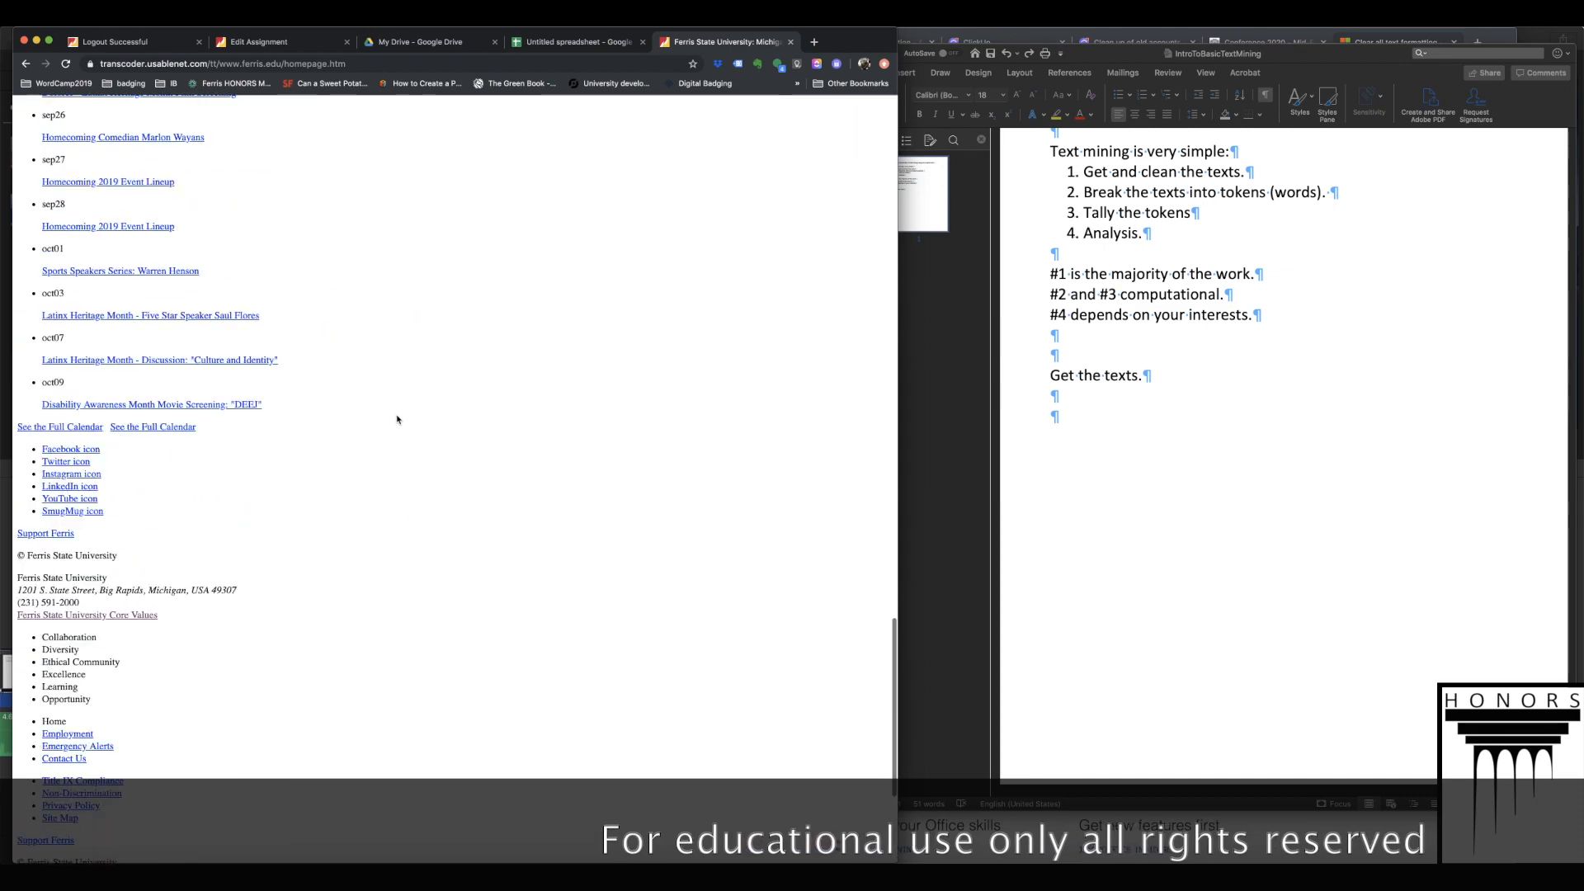
scroll(397, 420, up, 4)
scroll(397, 420, down, 7)
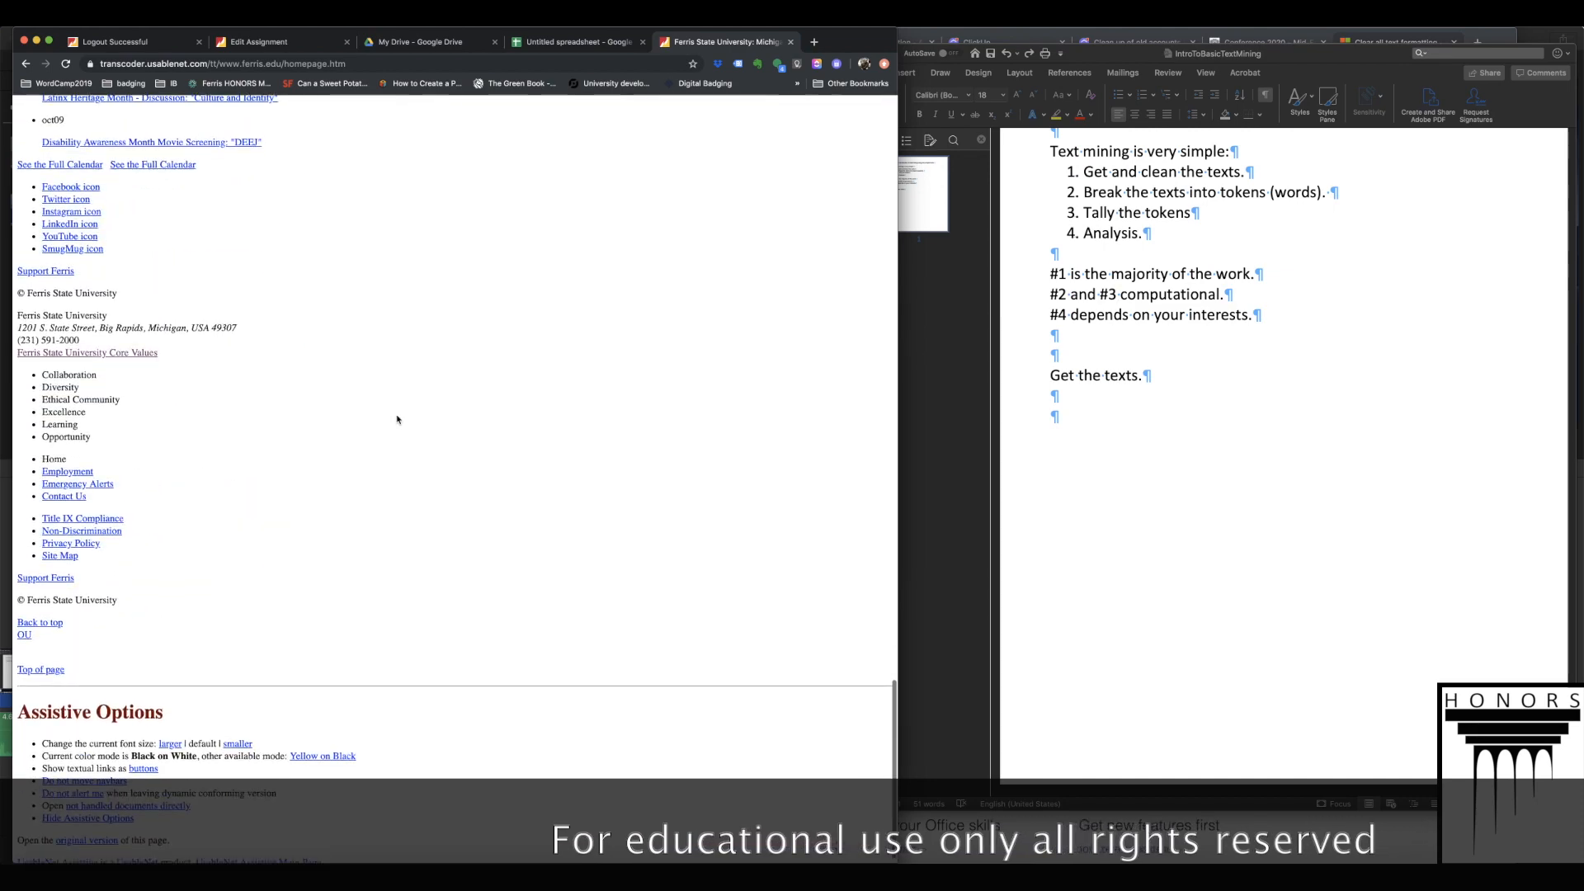
scroll(397, 419, up, 9)
scroll(396, 420, up, 15)
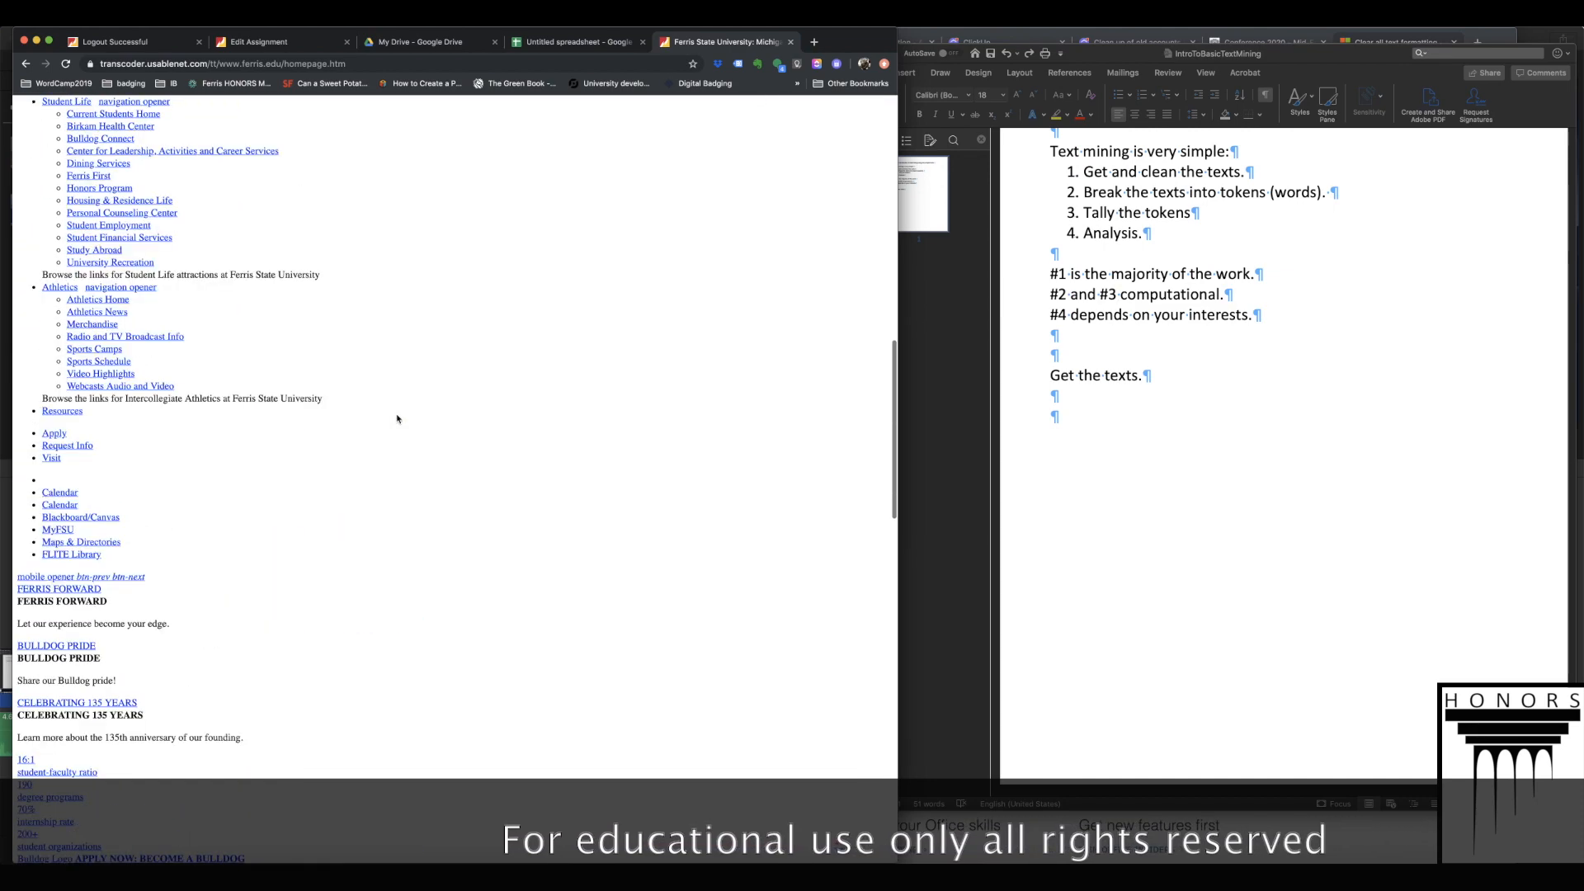
scroll(397, 419, down, 15)
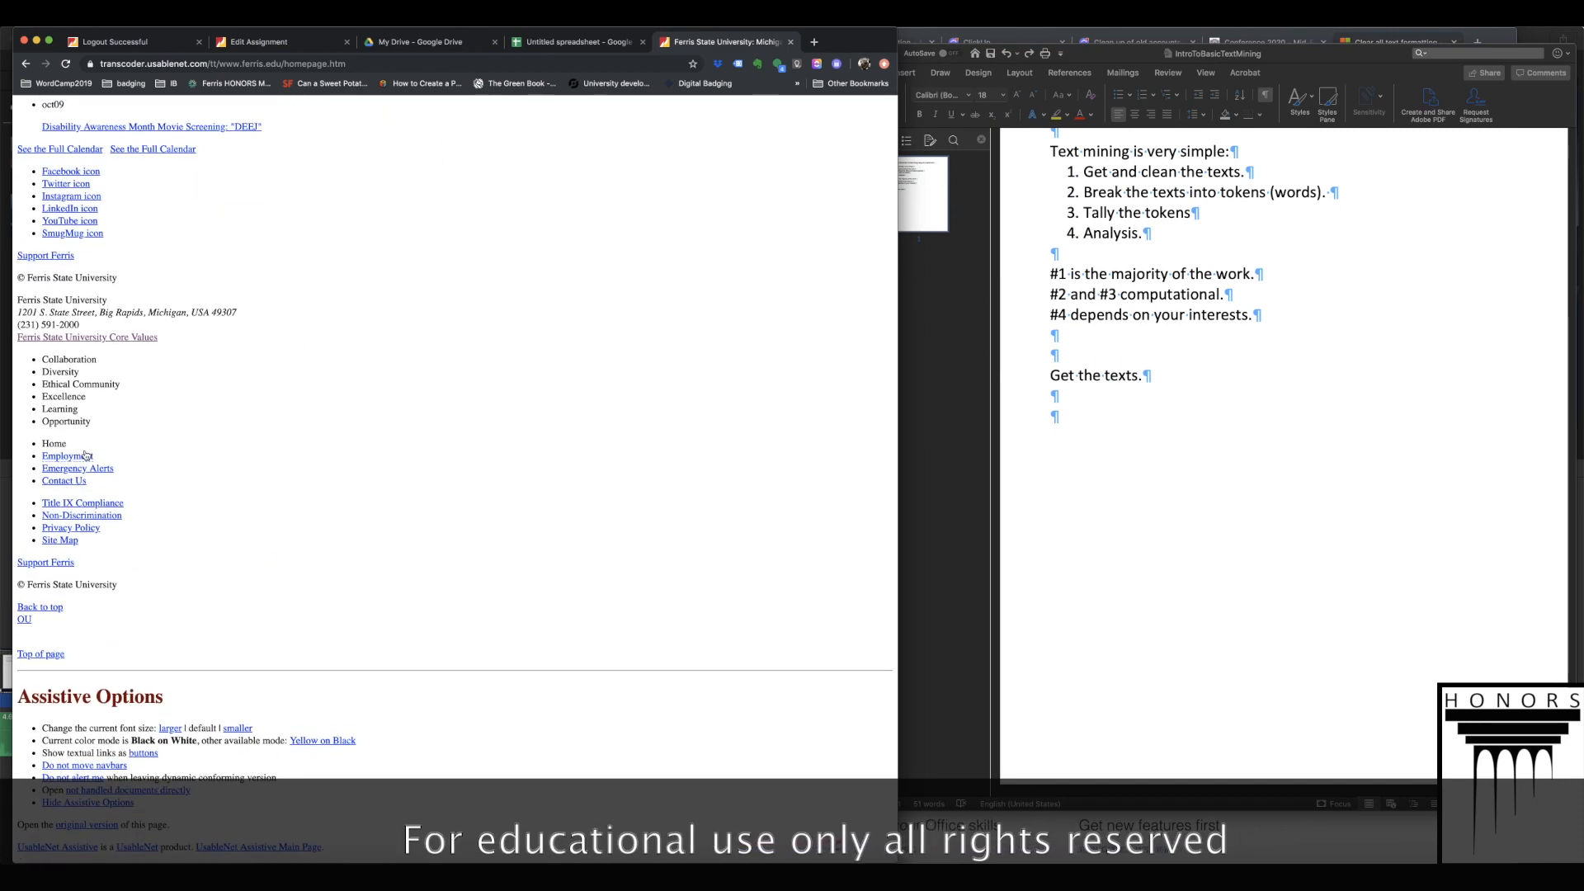
click(81, 339)
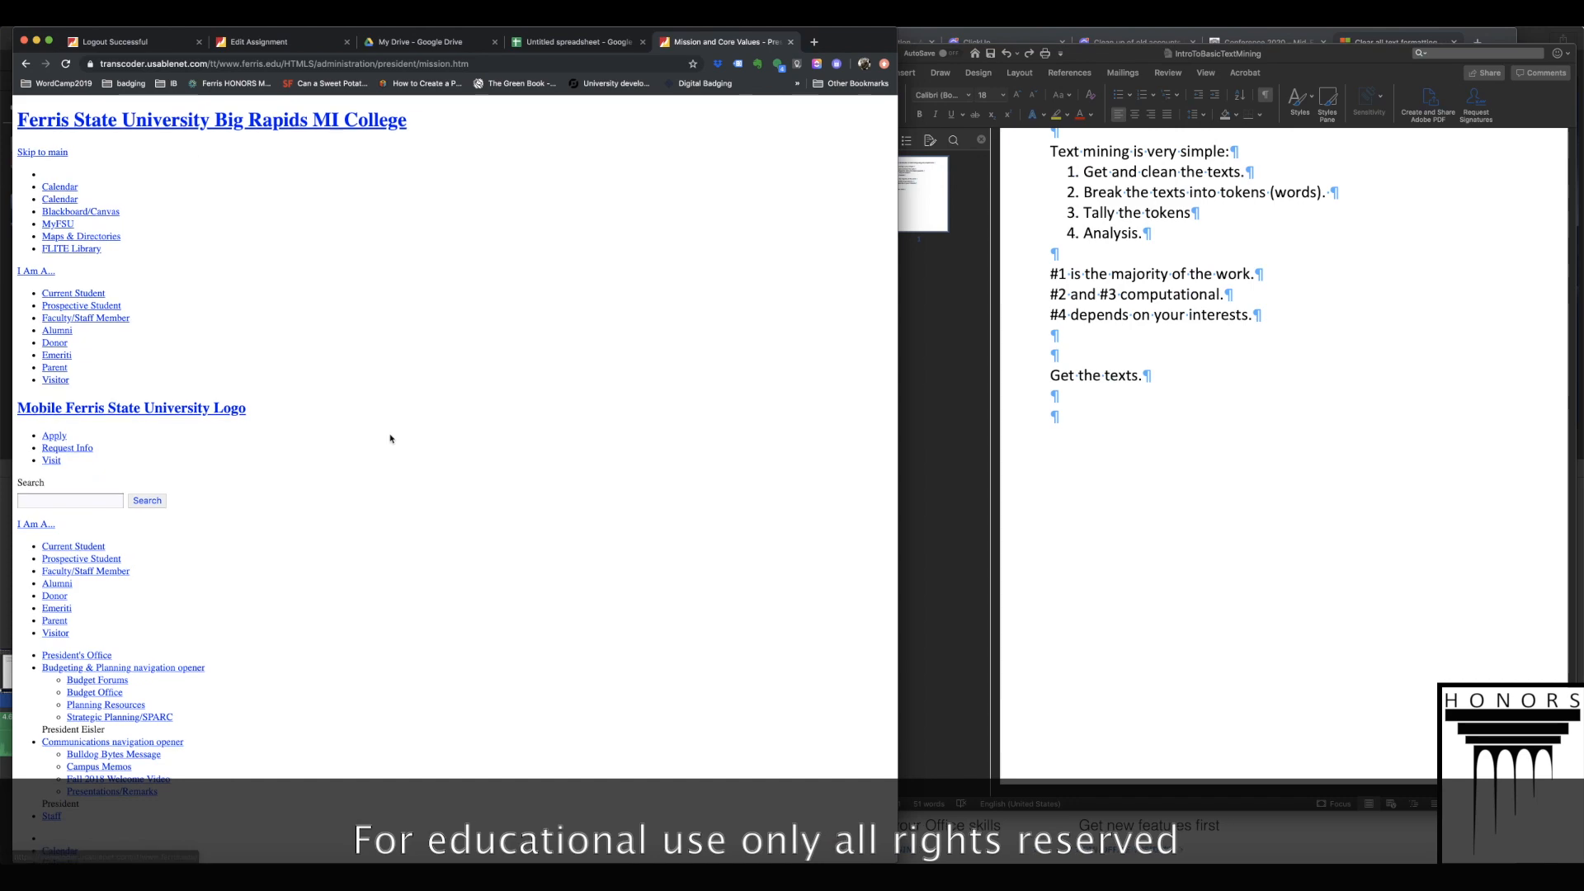
- Copy the text-only page's content from the "Mission and Core Values" heading through the Opportunity paragraph
scroll(389, 435, down, 15)
scroll(393, 437, up, 5)
scroll(392, 437, up, 3)
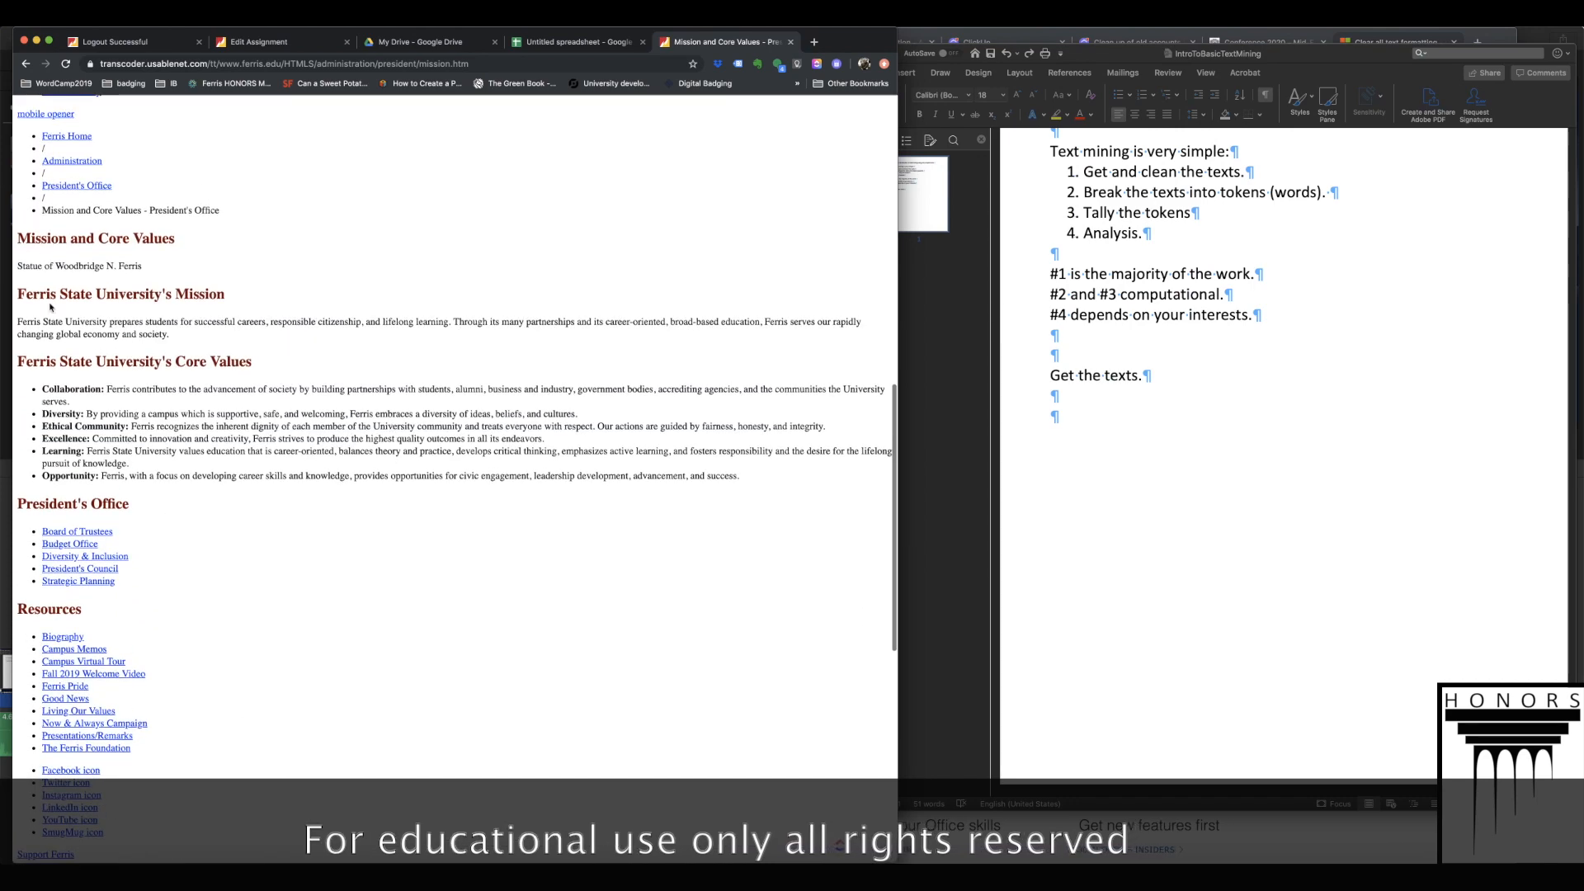
drag(741, 477, 12, 241)
key(super+c)
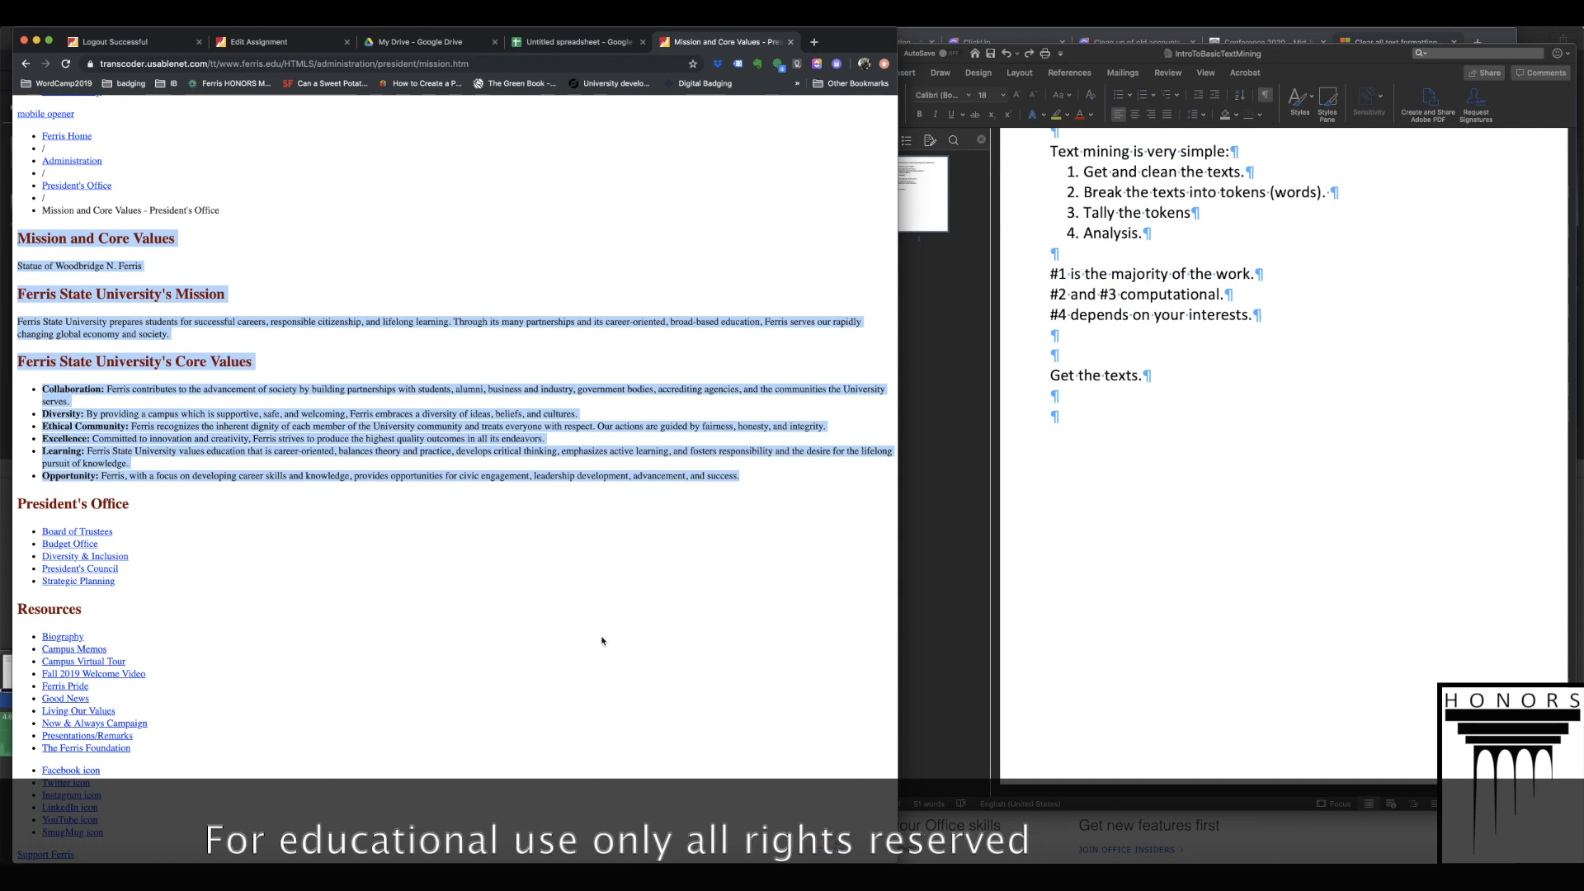
- Switch to Word, create a new blank document and paste the copied mission and core values text into it
click(1086, 424)
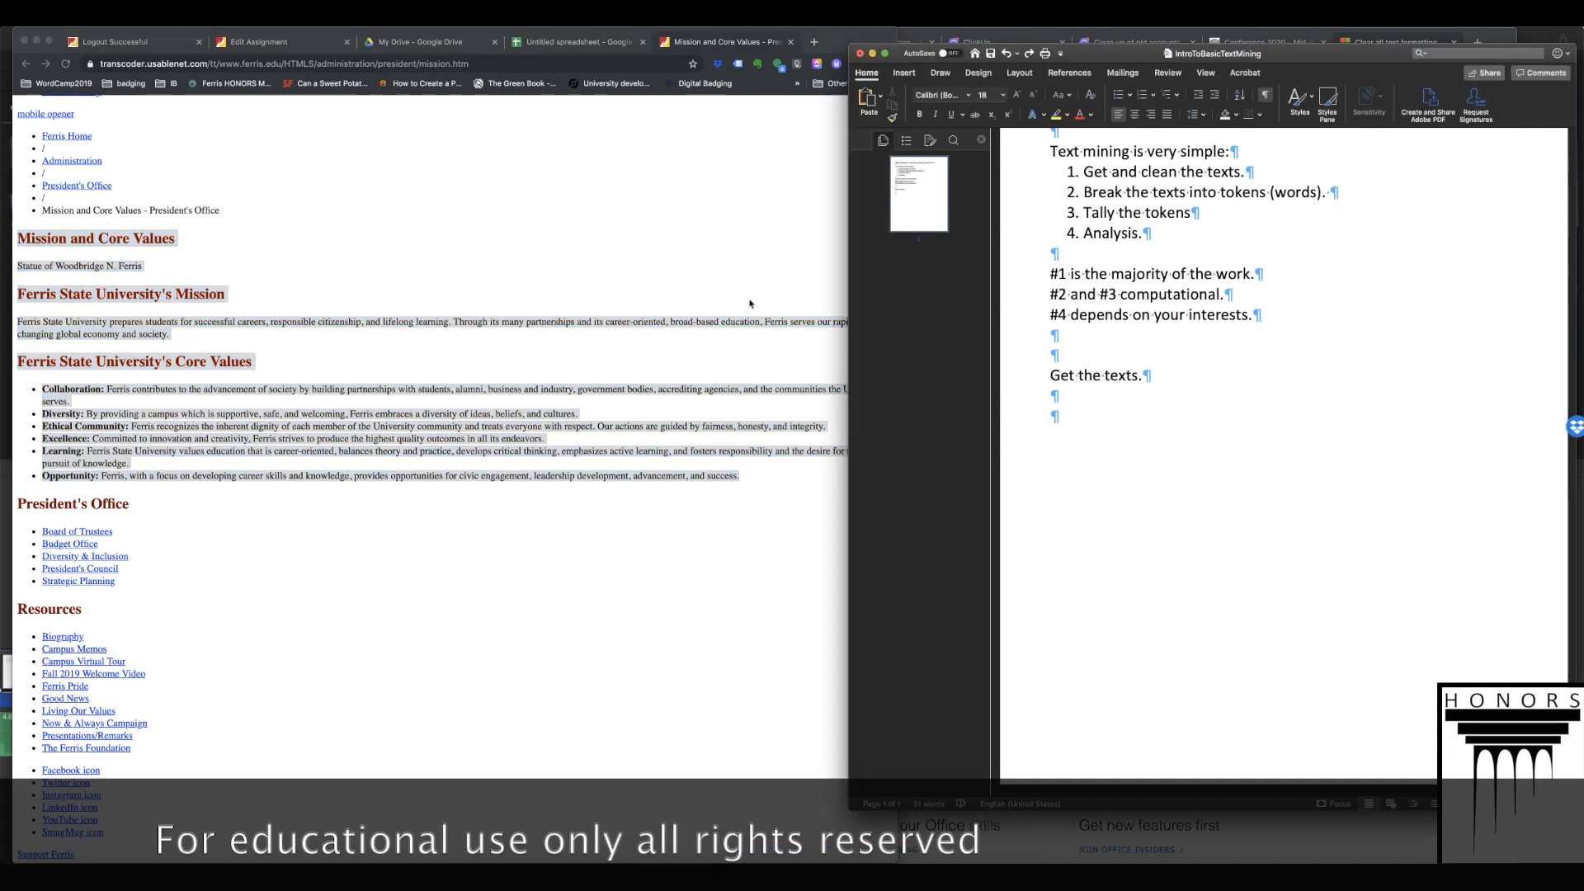
click(76, 20)
click(112, 33)
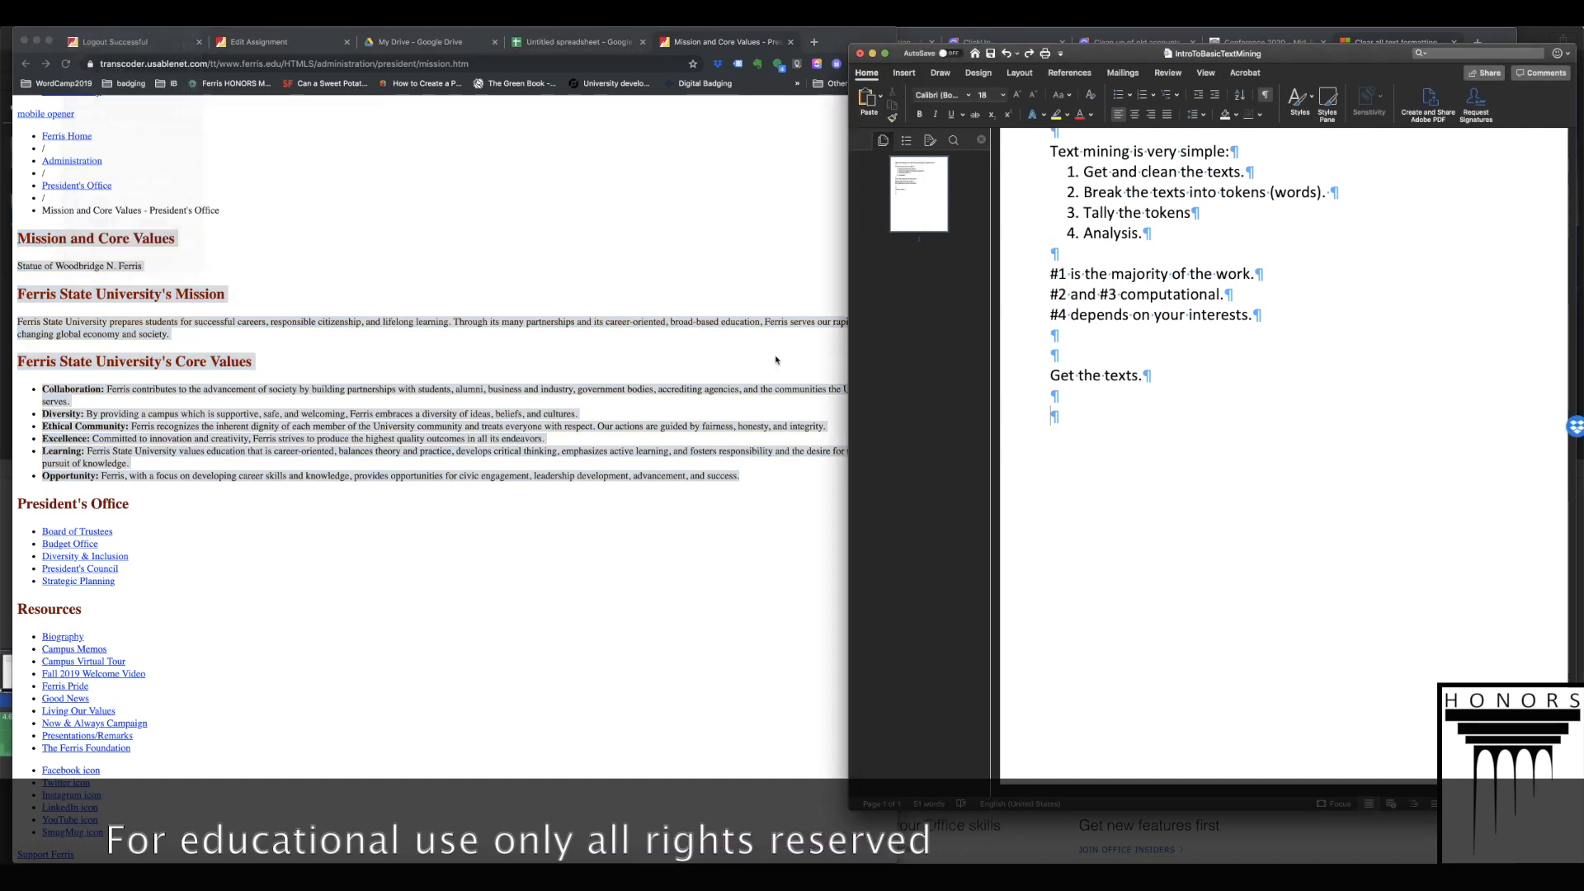
key(super+v)
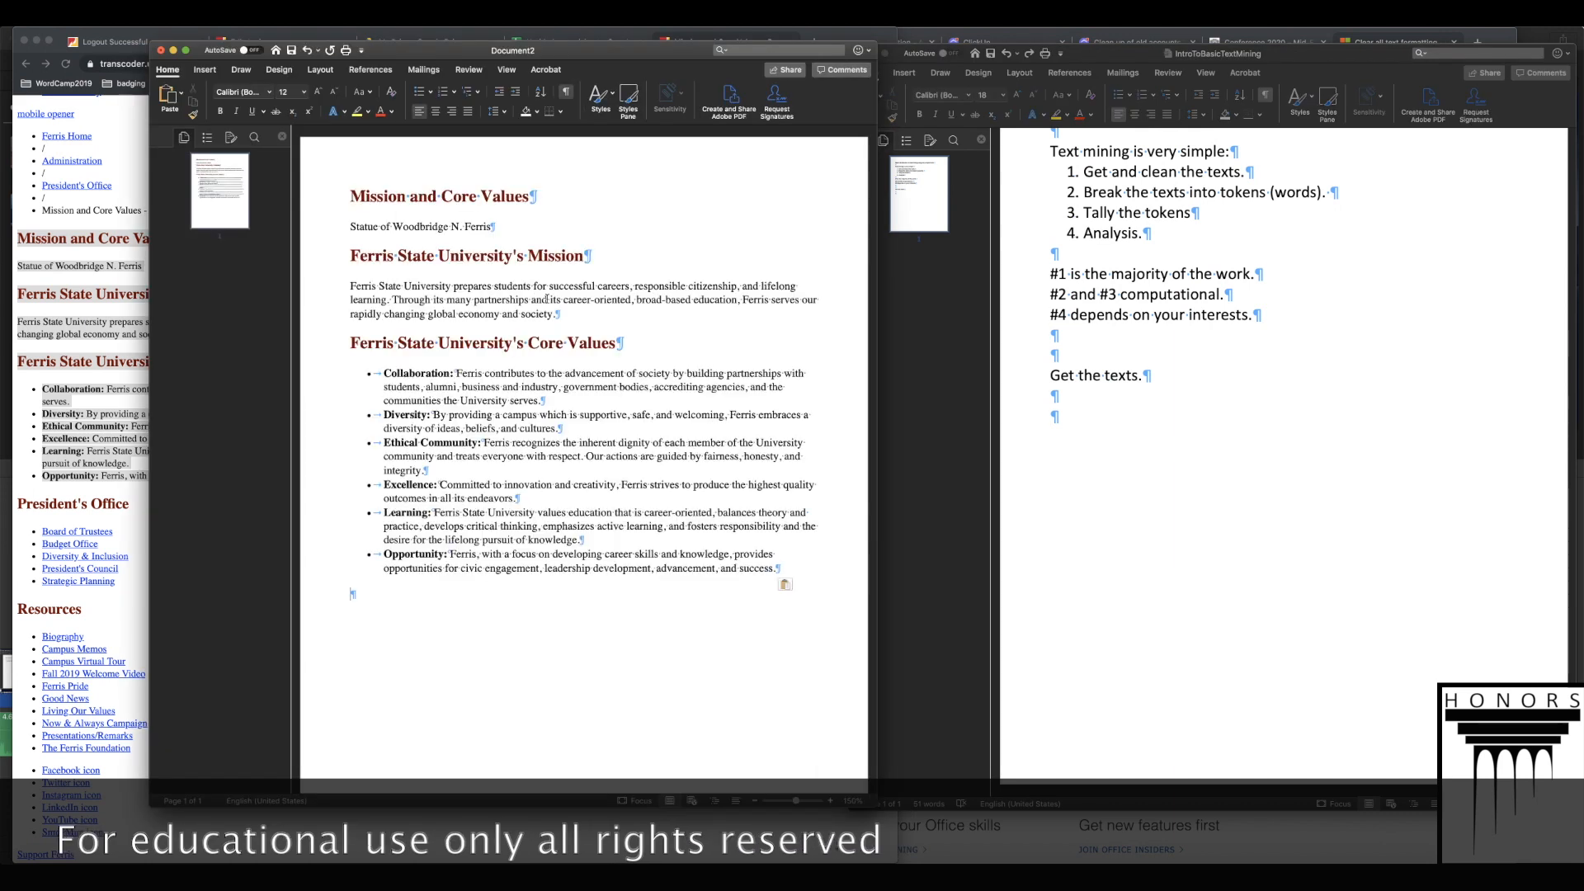
- Clear the formatting of all the pasted mission and core values text, and select the whole plain text
drag(416, 617, 341, 206)
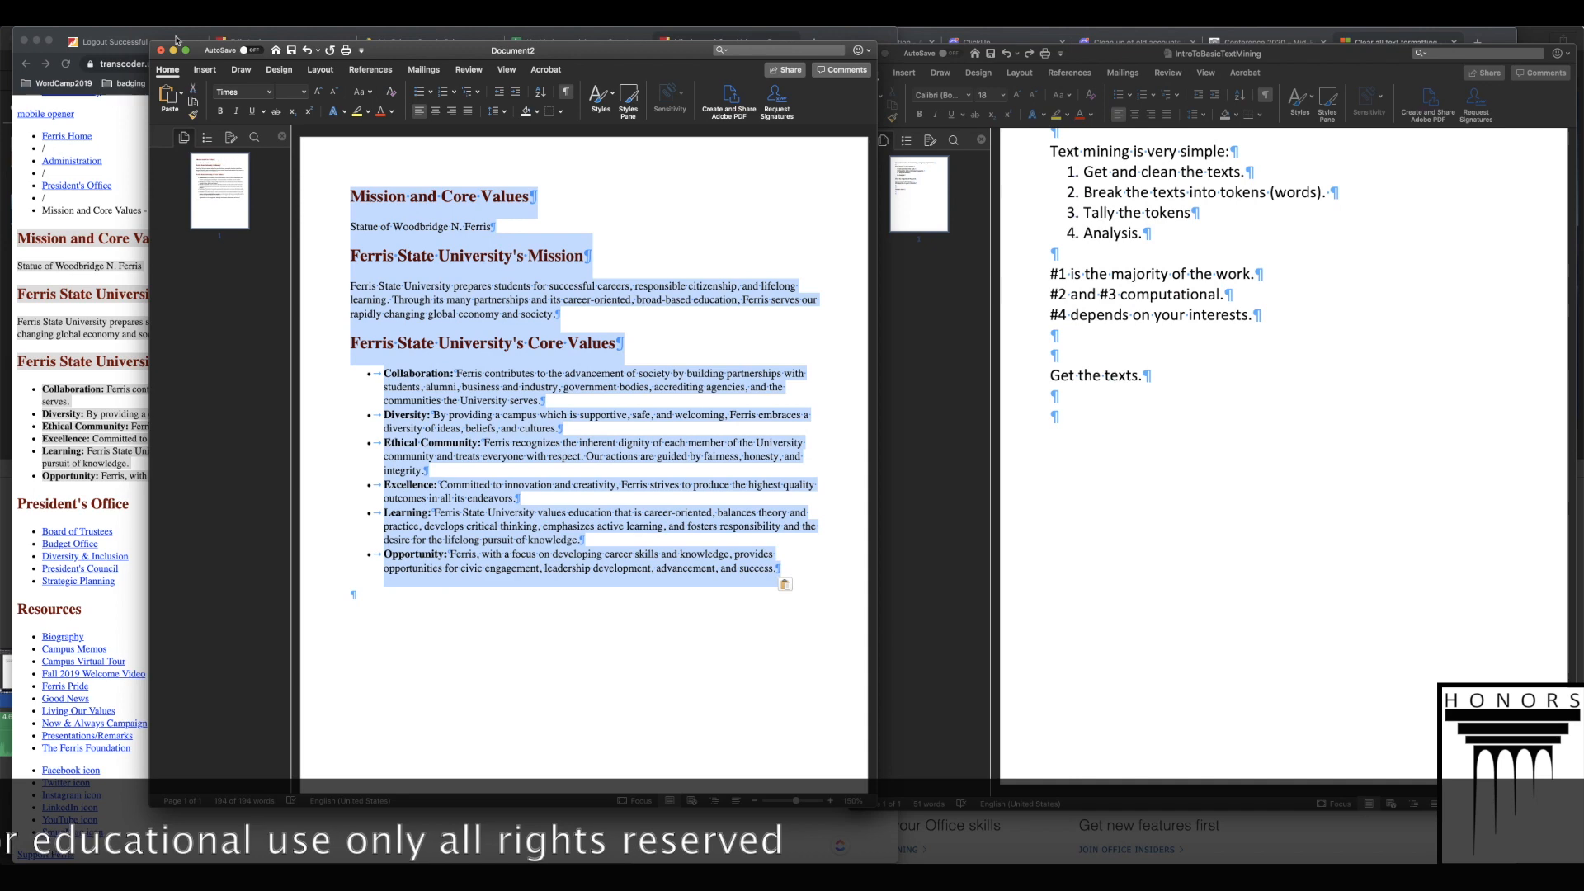
click(111, 15)
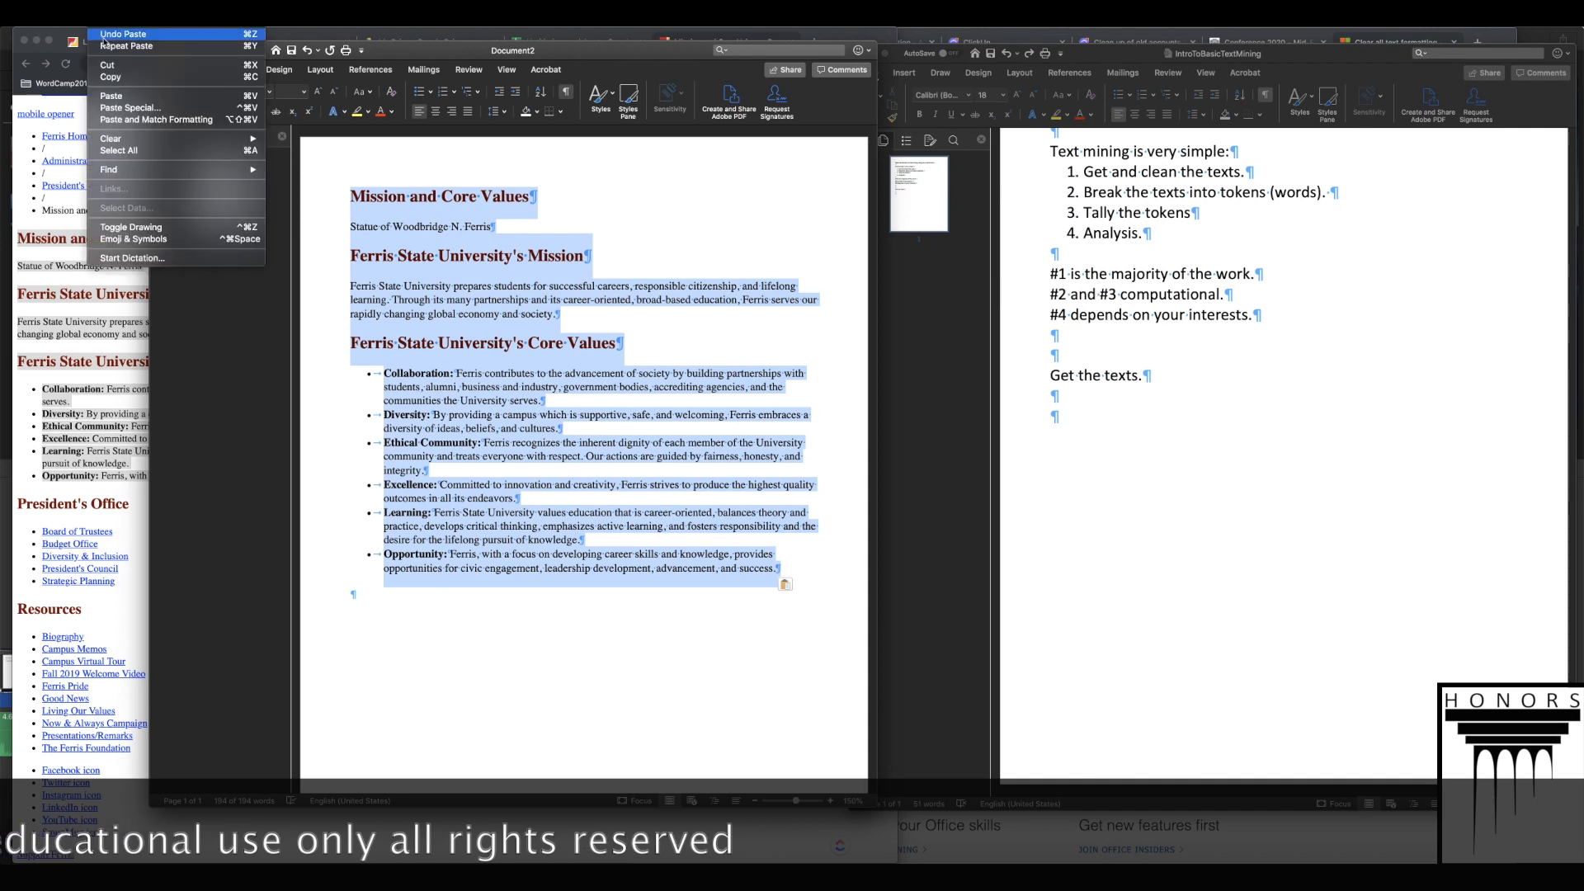
mouse_move(149, 142)
click(311, 139)
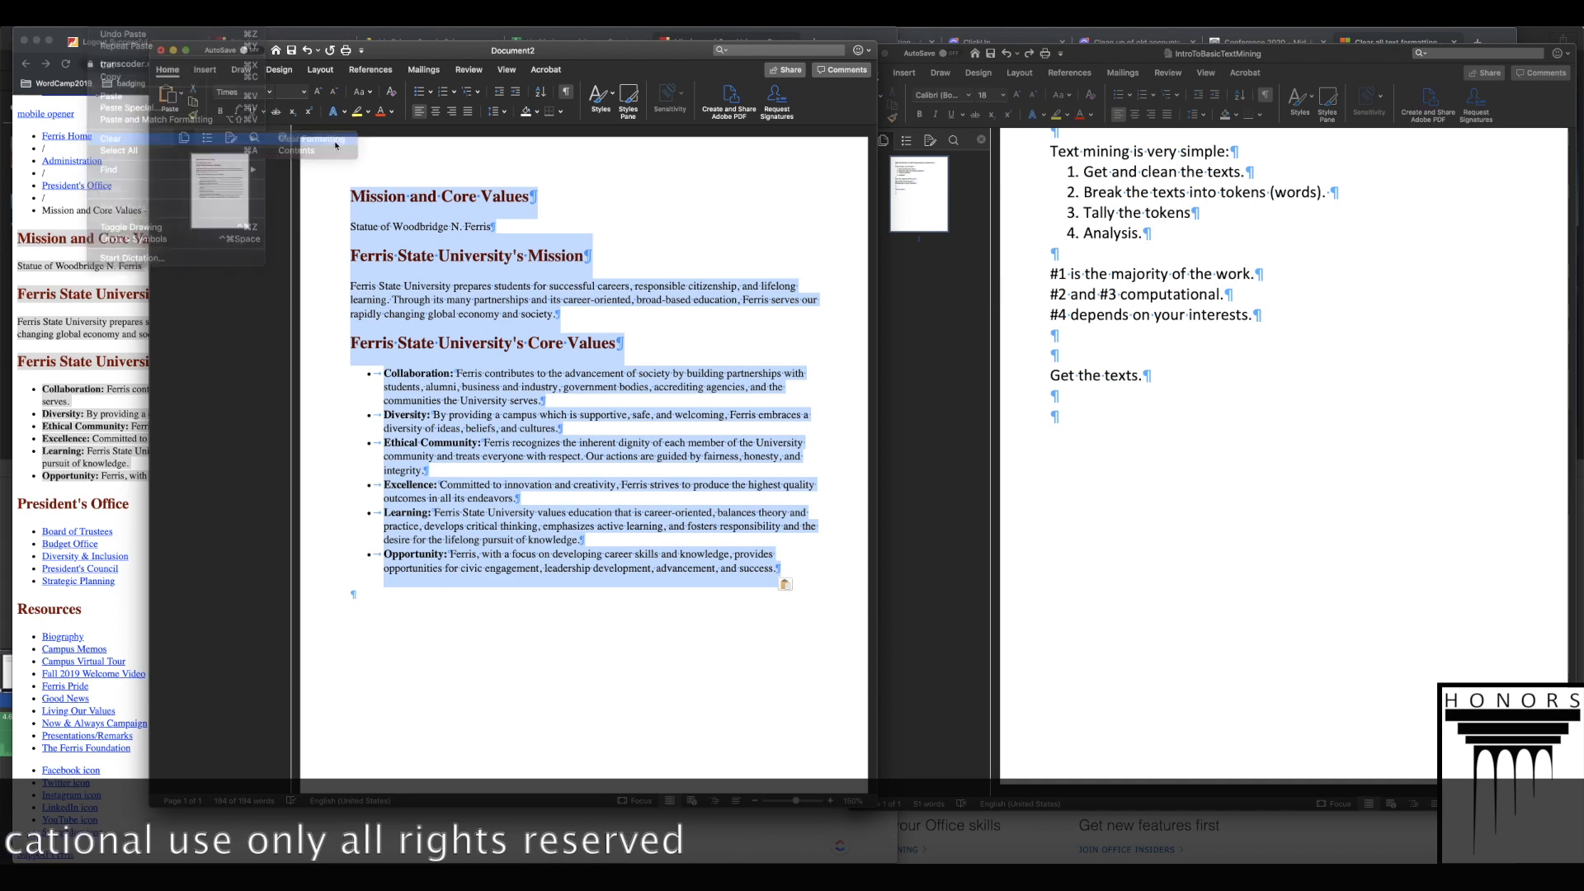
click(499, 520)
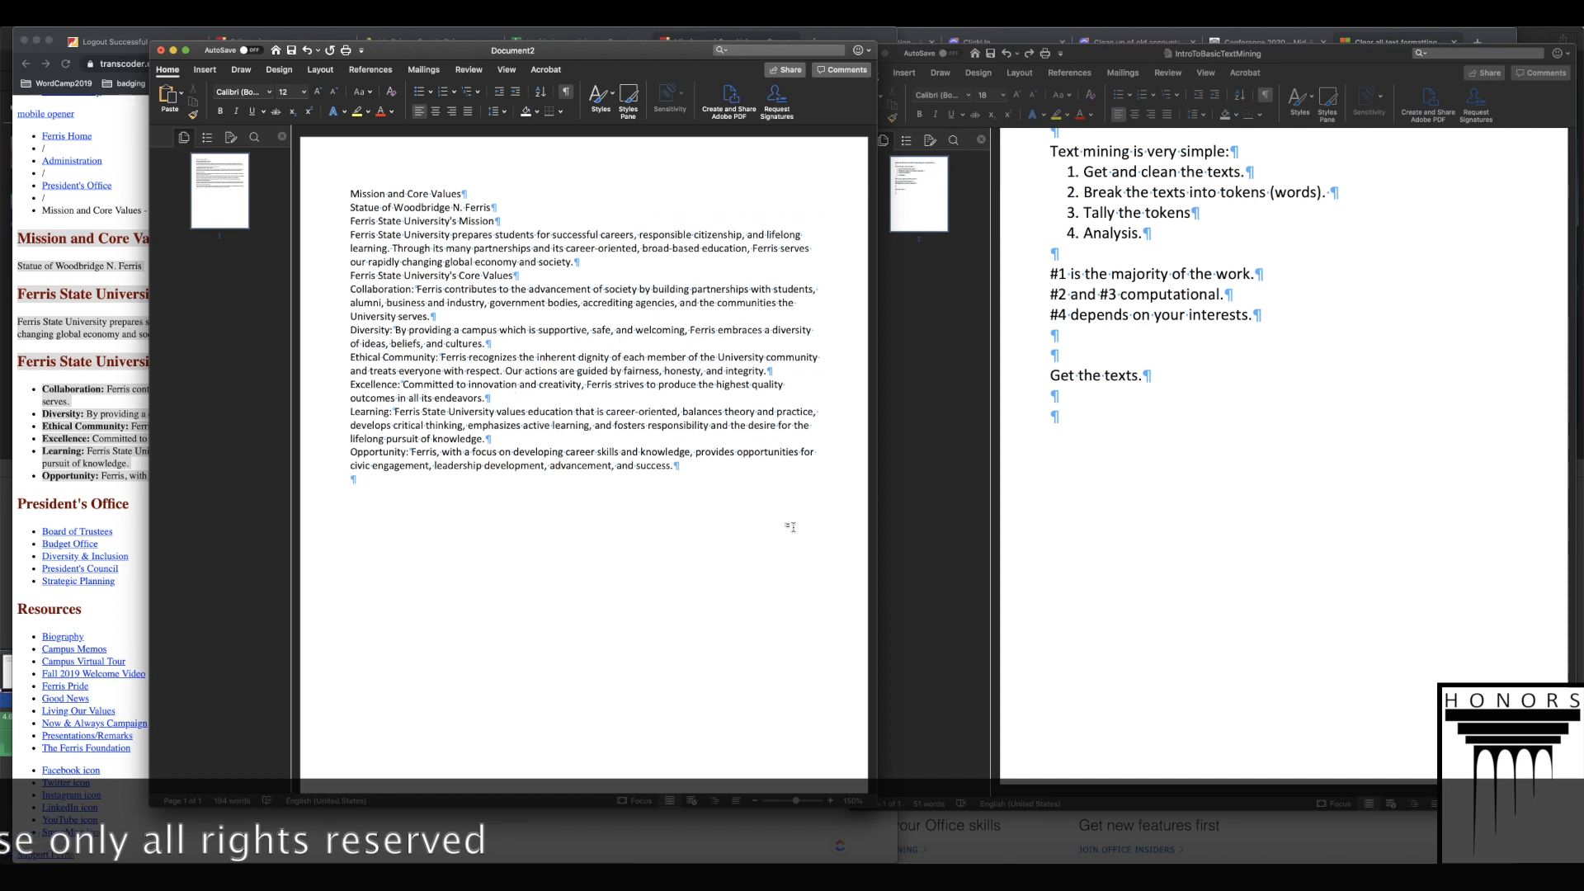
click(315, 194)
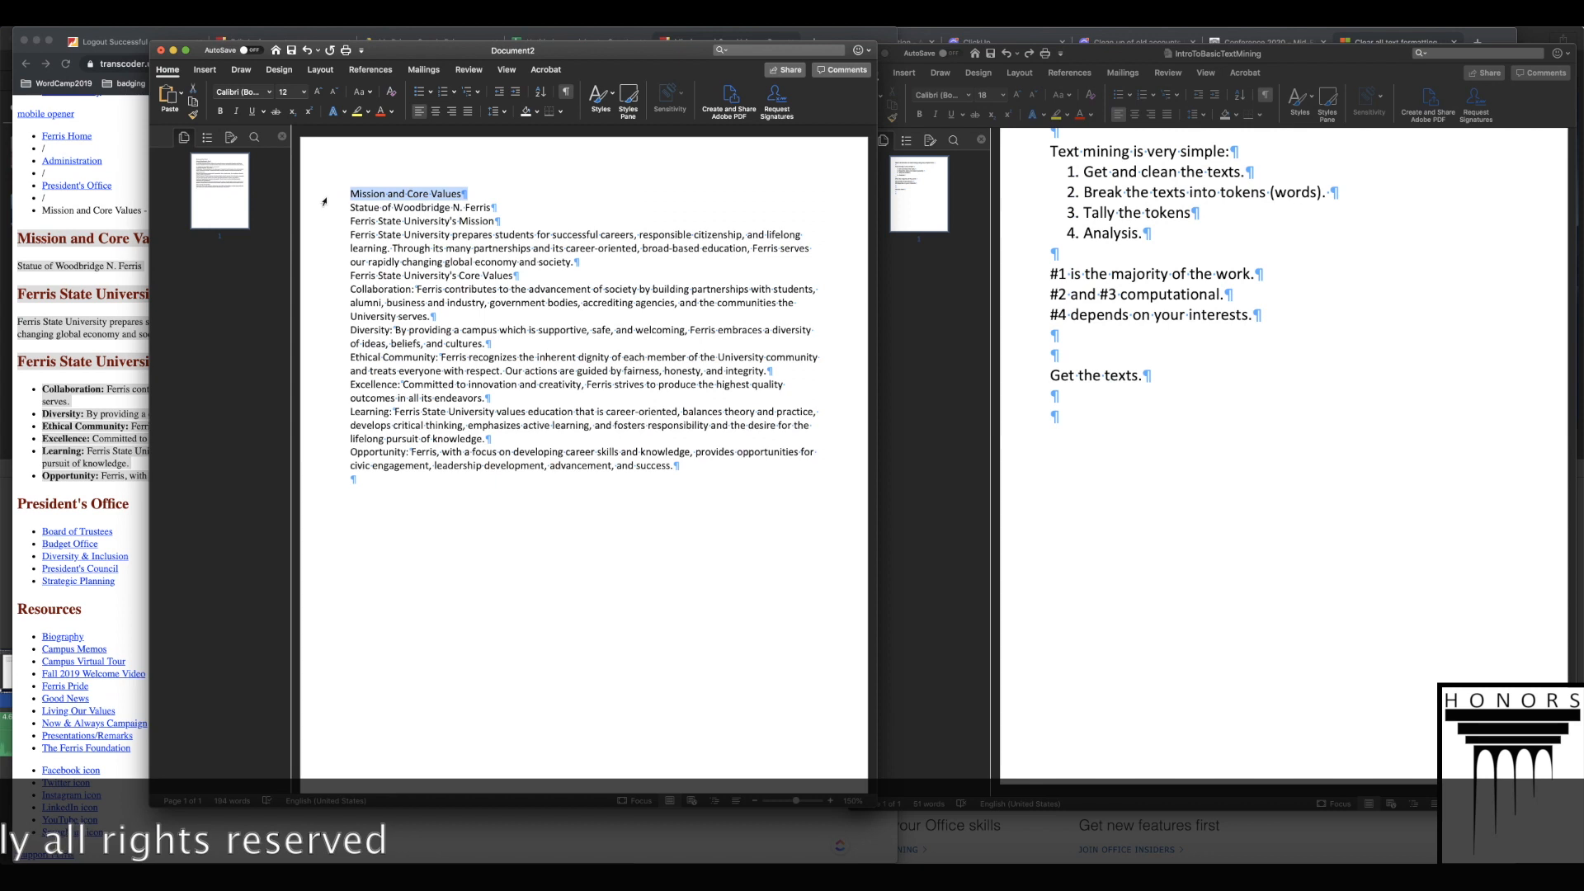
drag(326, 198, 321, 498)
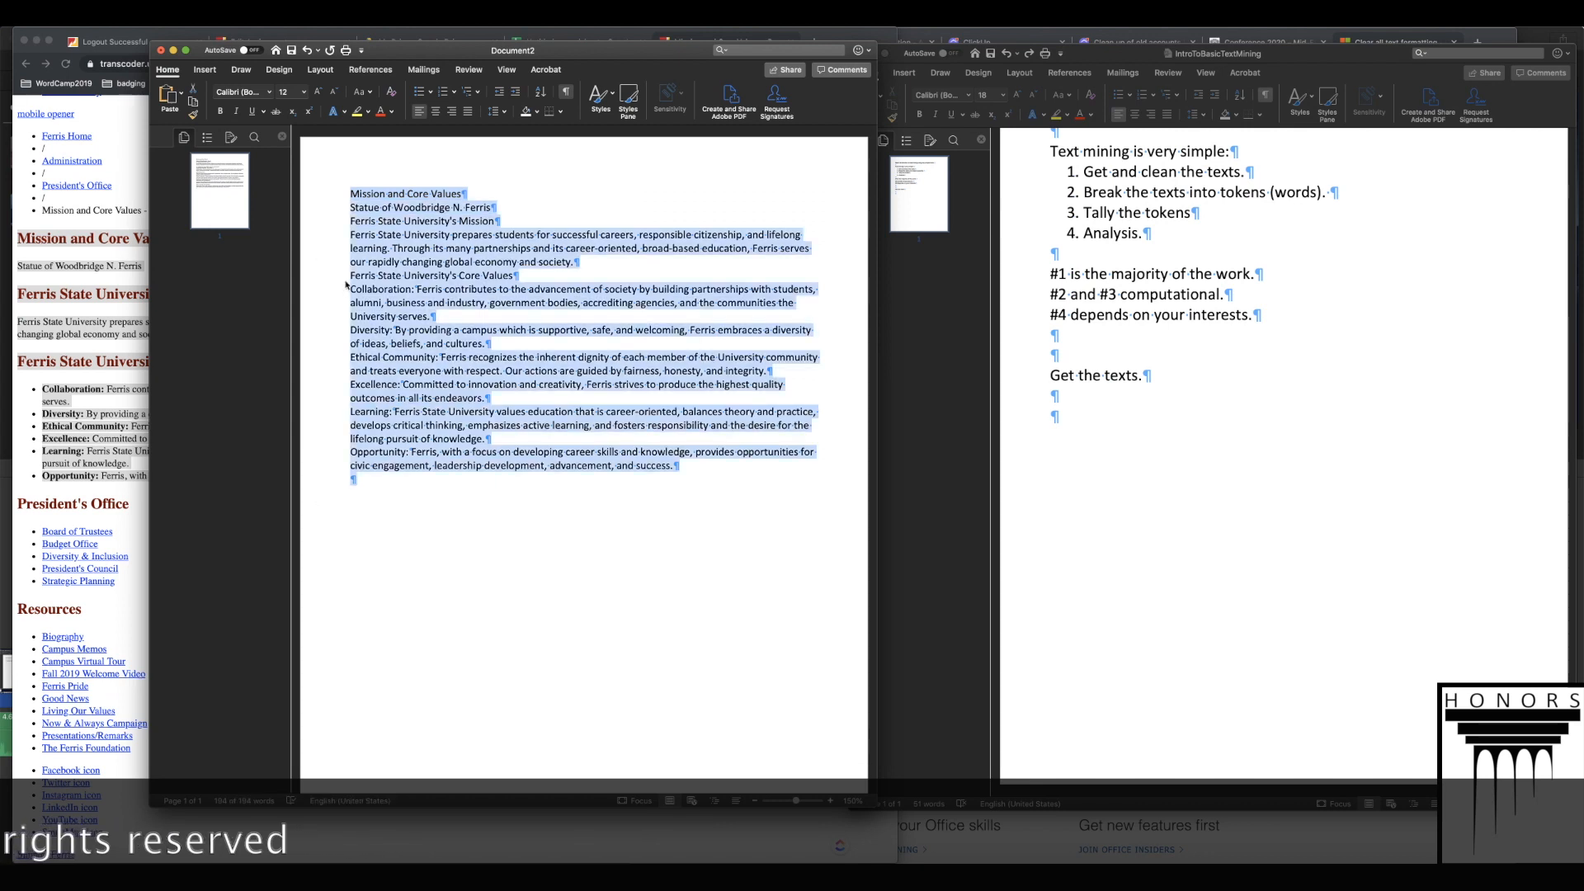
- Switch to Chrome, search Google for "internet classic archive MIT" and open The Internet Classics Archive at classics.mit.edu
click(102, 221)
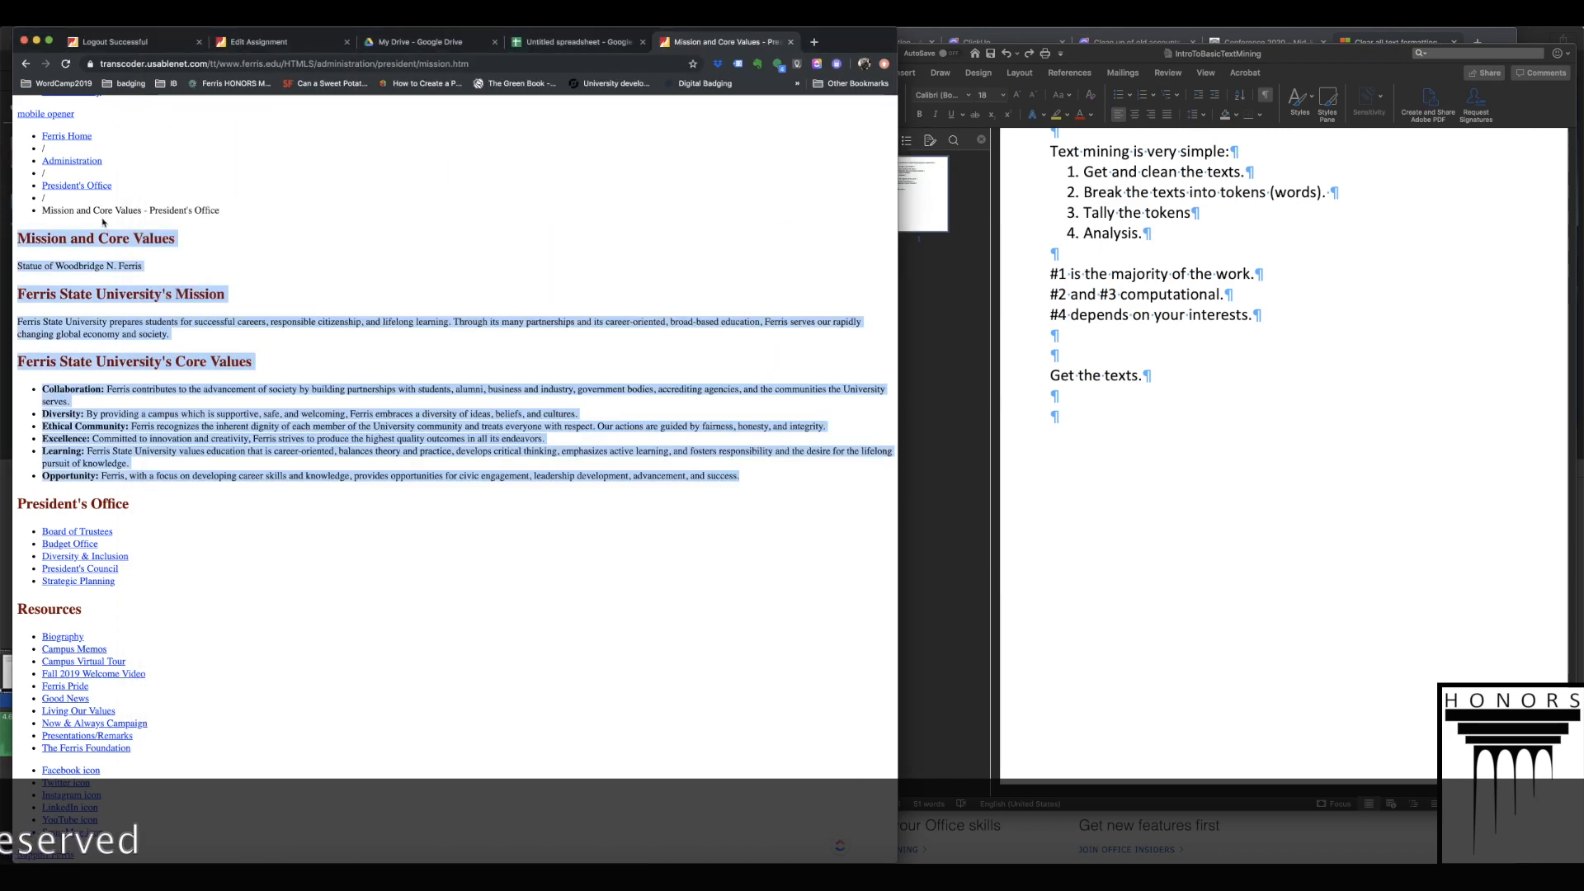
click(511, 63)
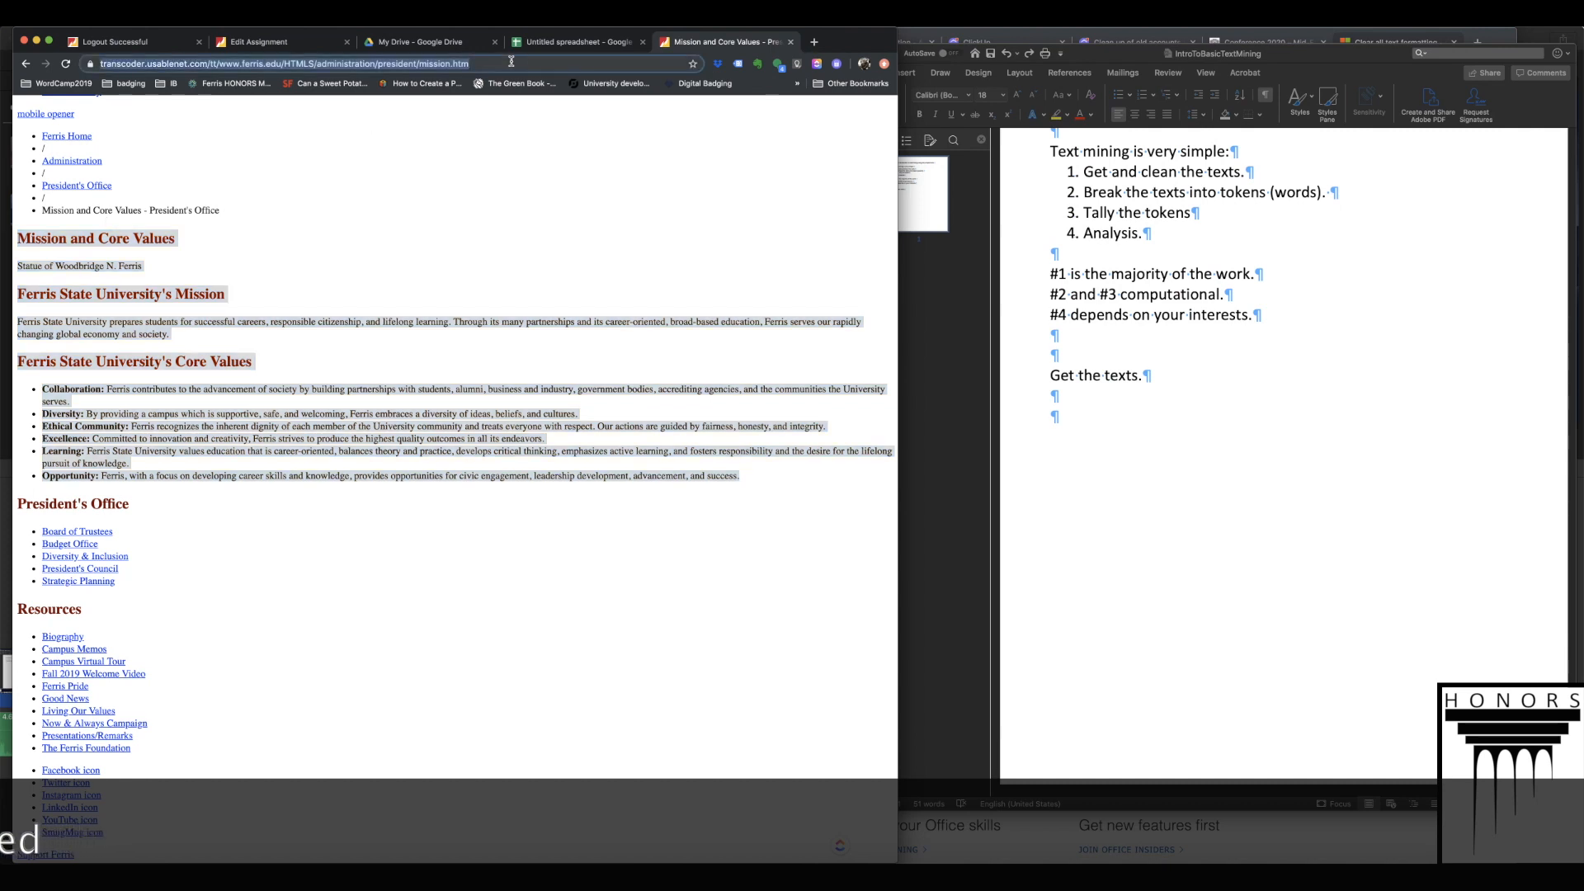
text(in)
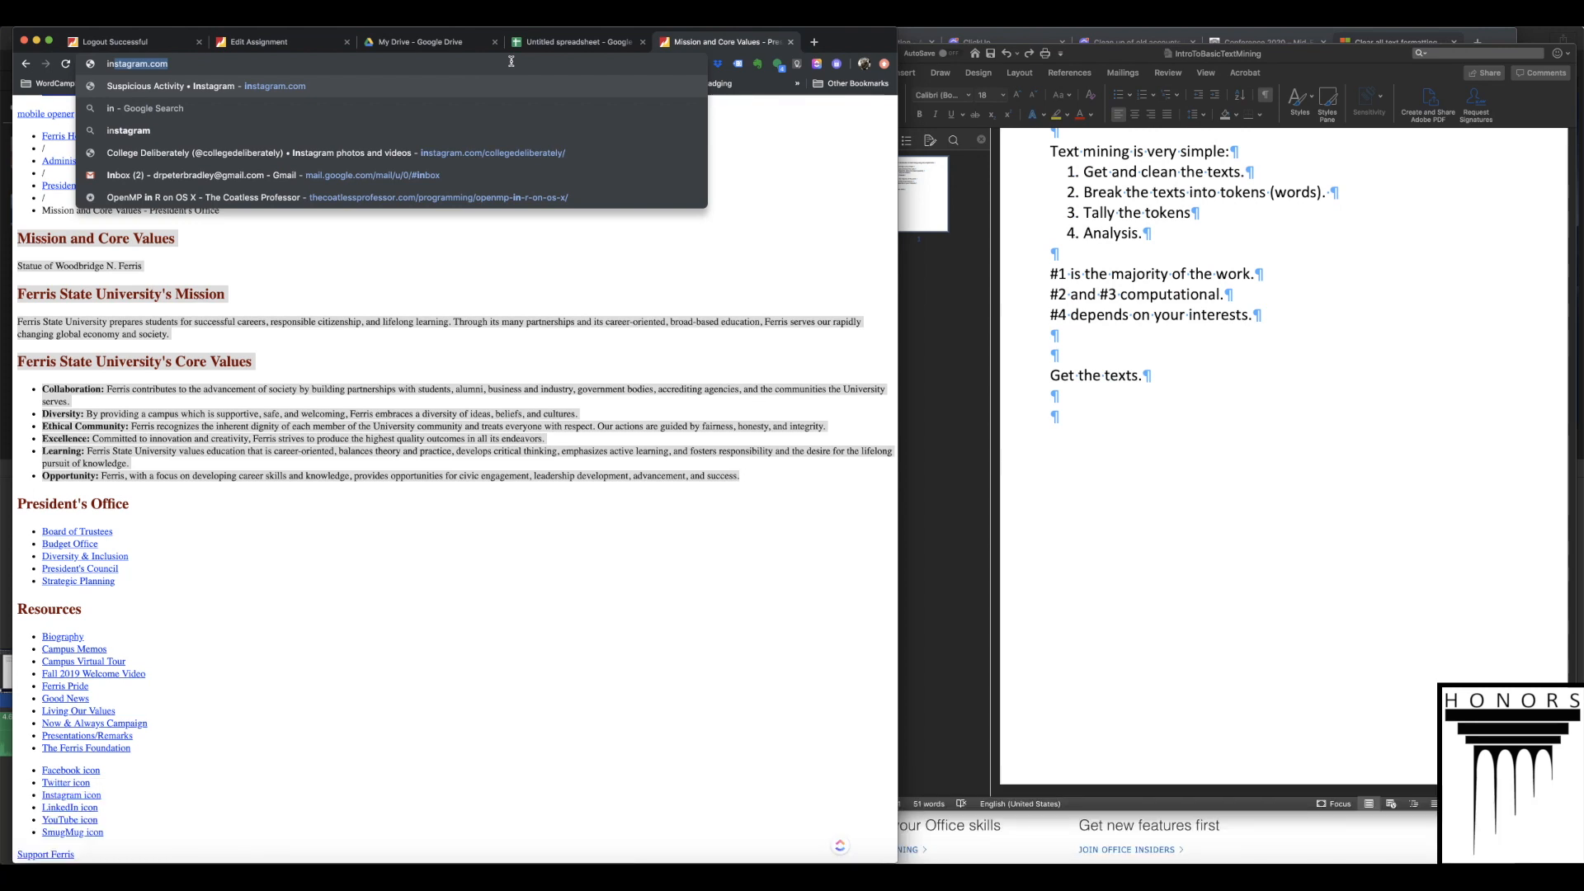
text(te)
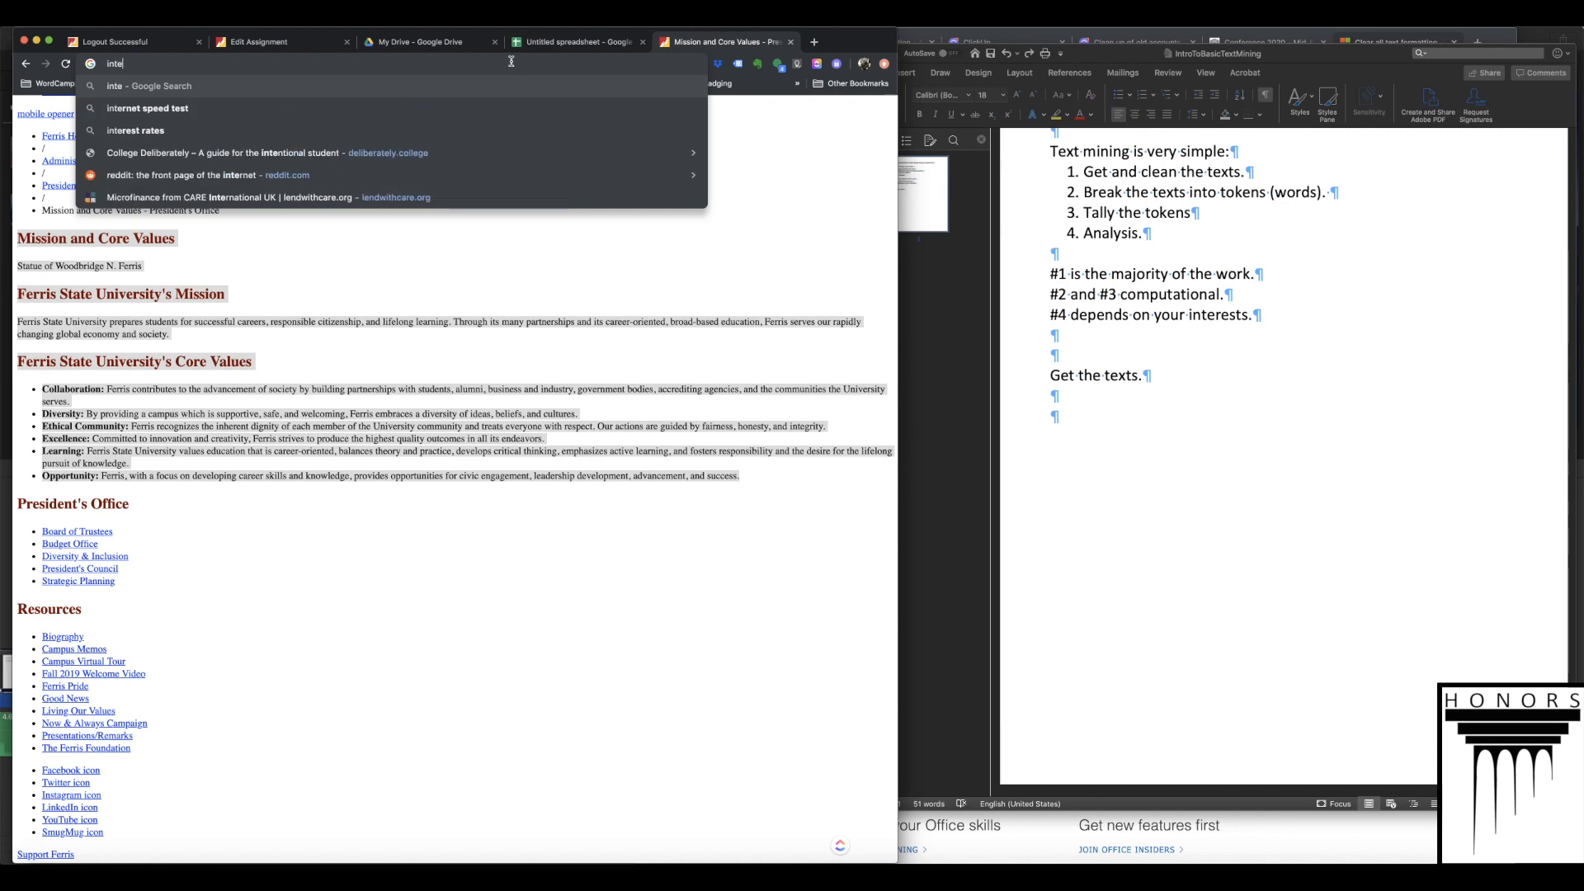
text(rnet)
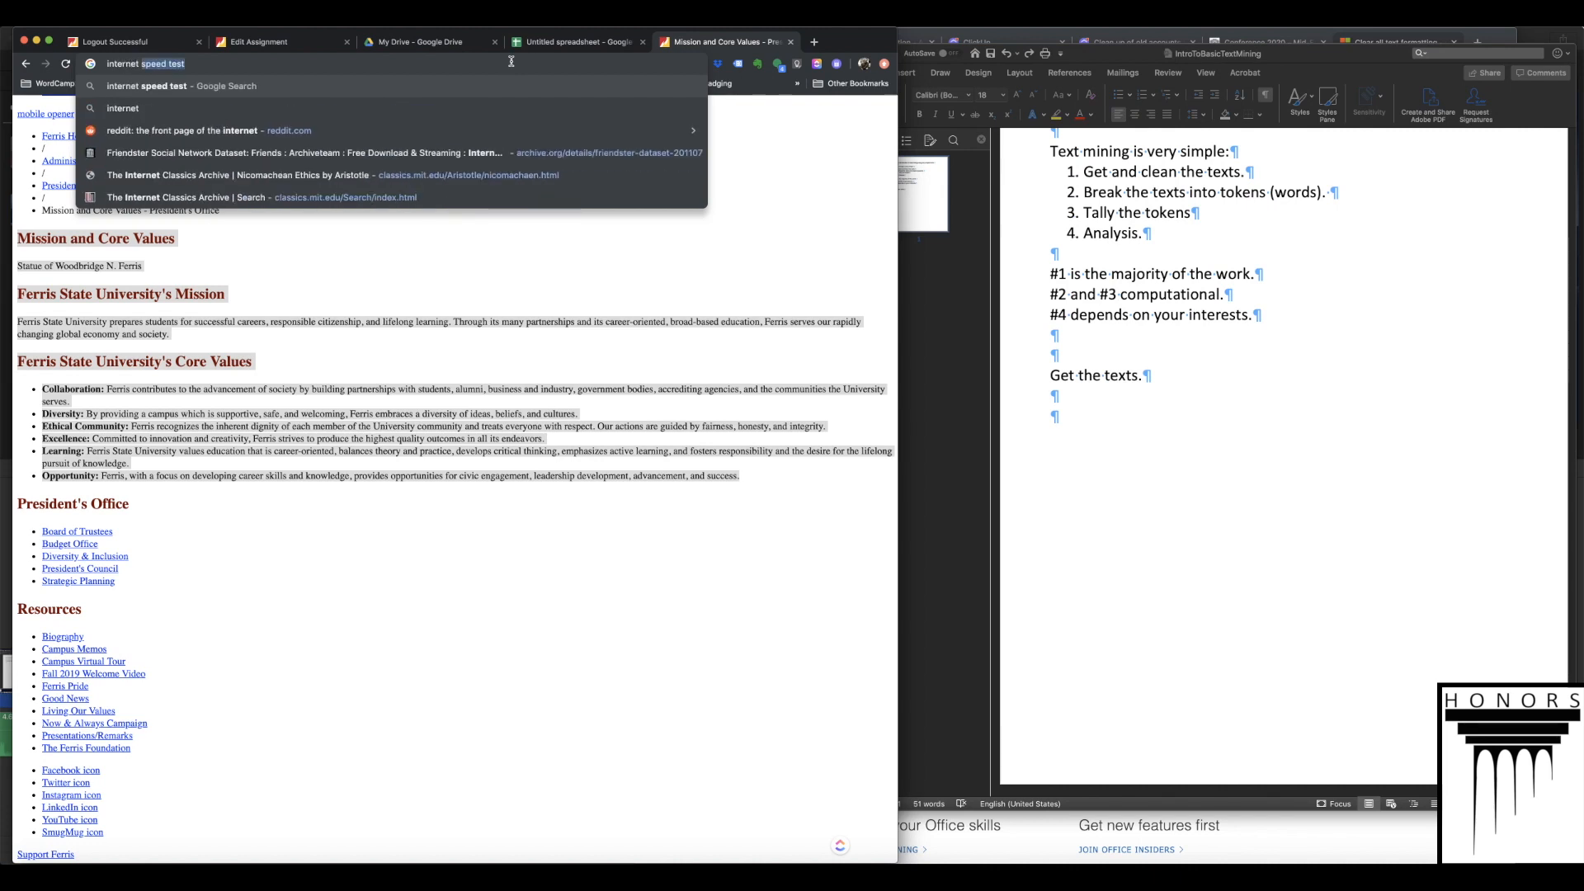
text( classic artchive MIT)
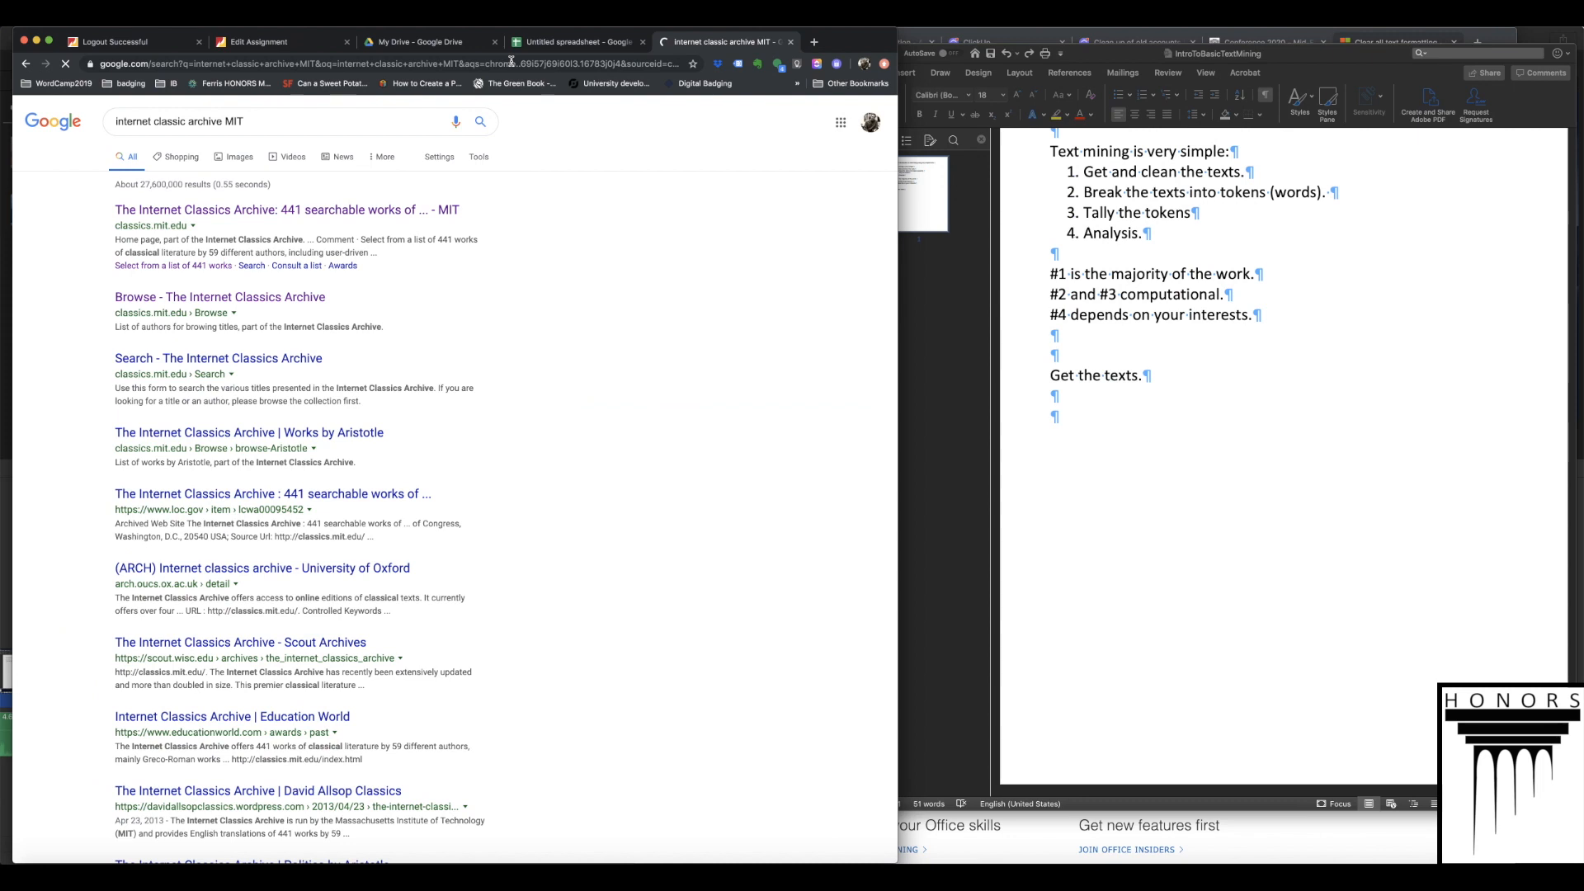
click(305, 213)
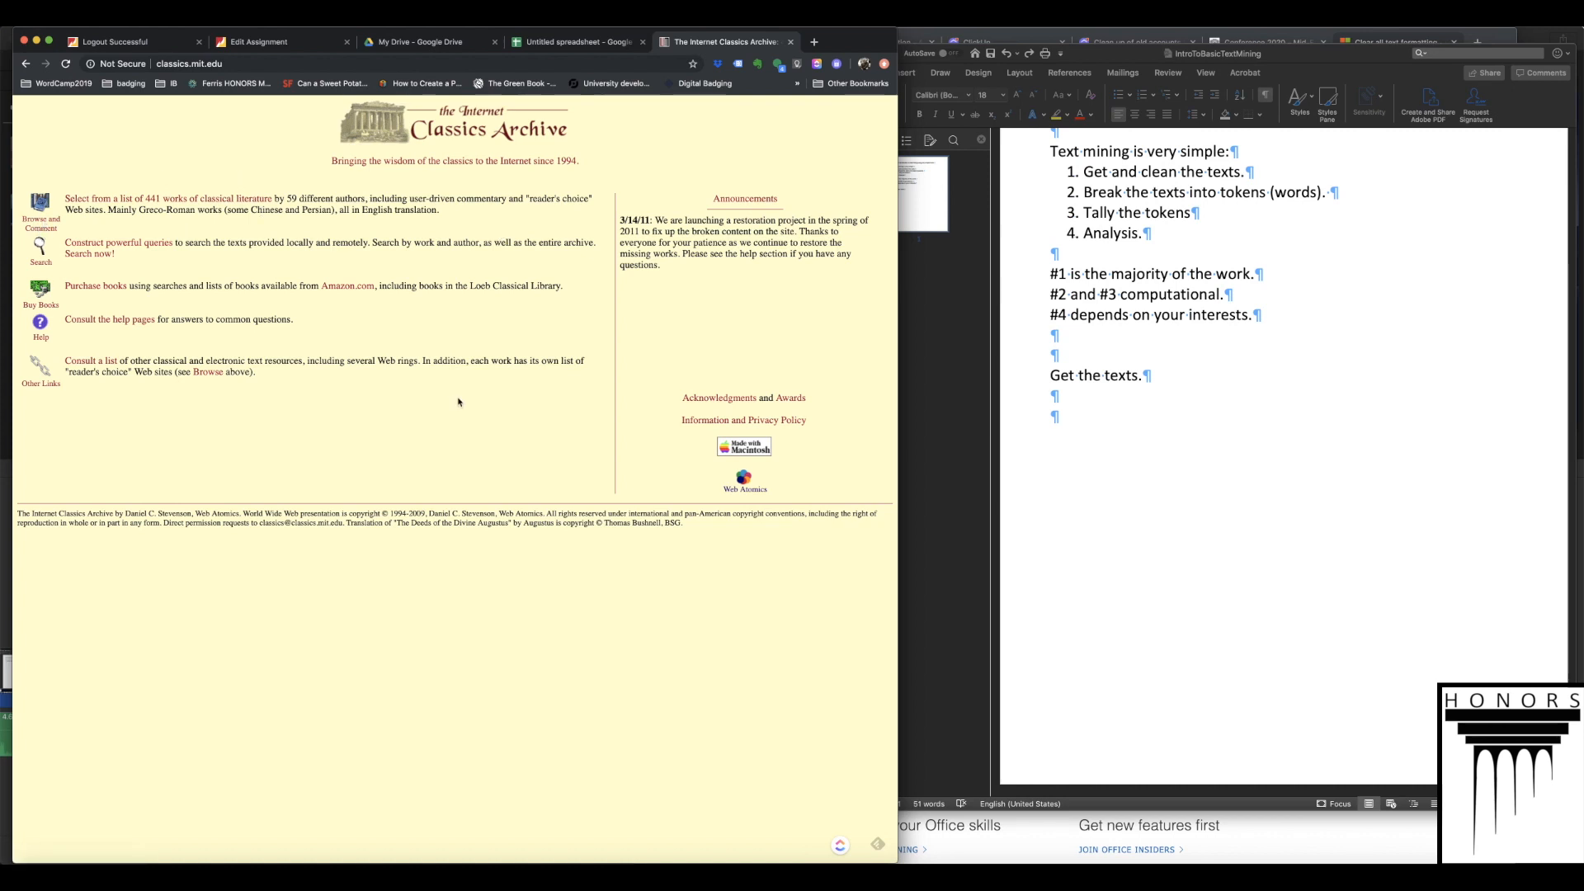
- Browse the archive's authors to Plato and open Book I of The Republic
click(40, 226)
scroll(196, 417, down, 5)
scroll(197, 416, down, 2)
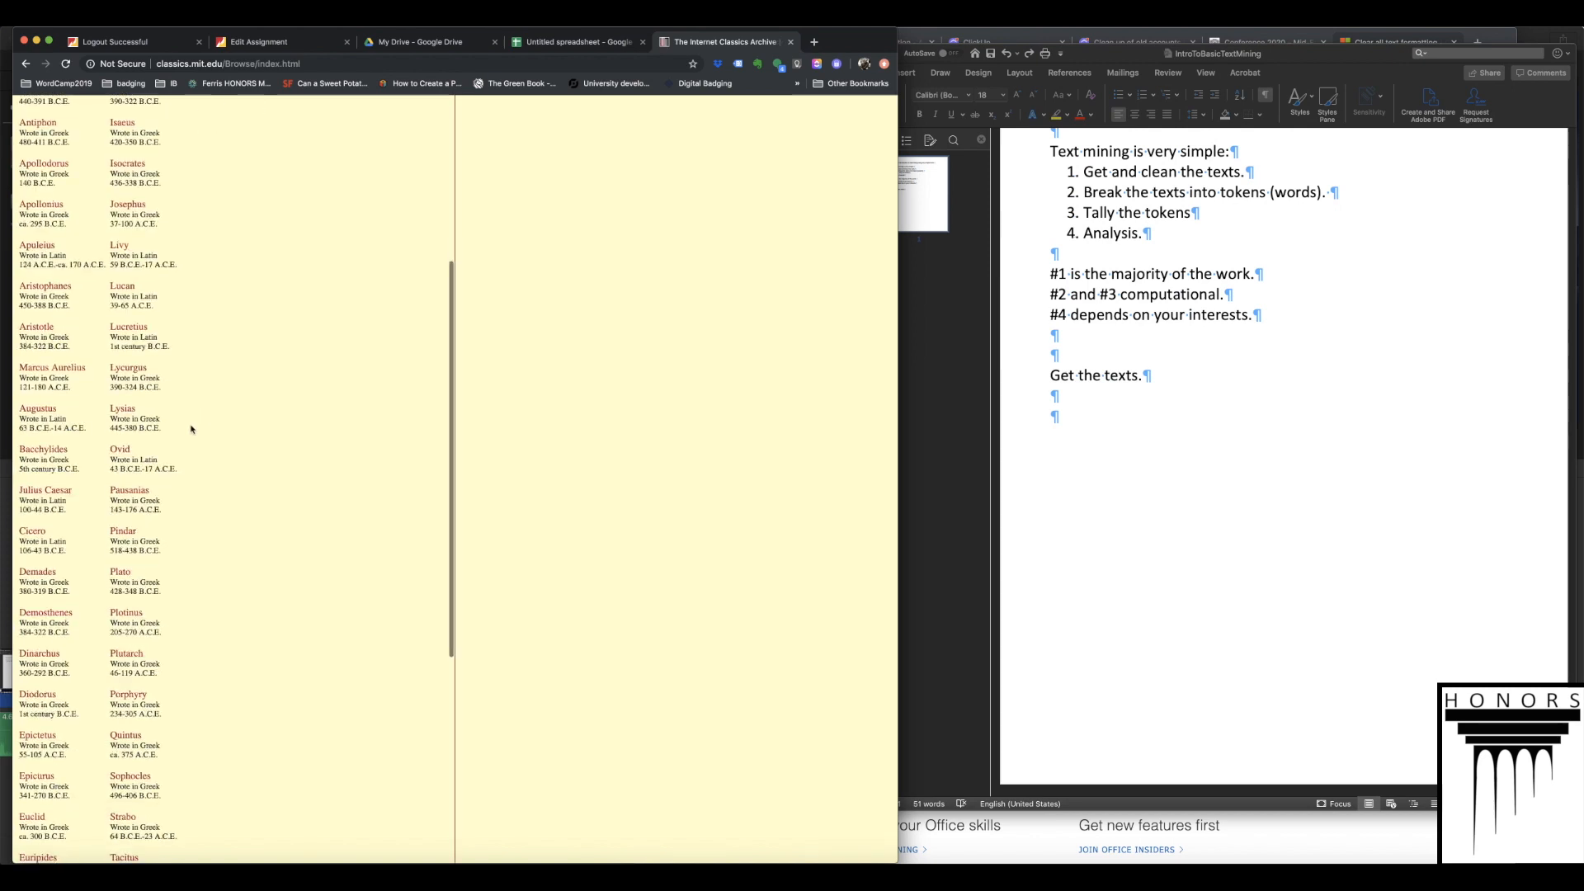
click(121, 571)
scroll(545, 264, down, 5)
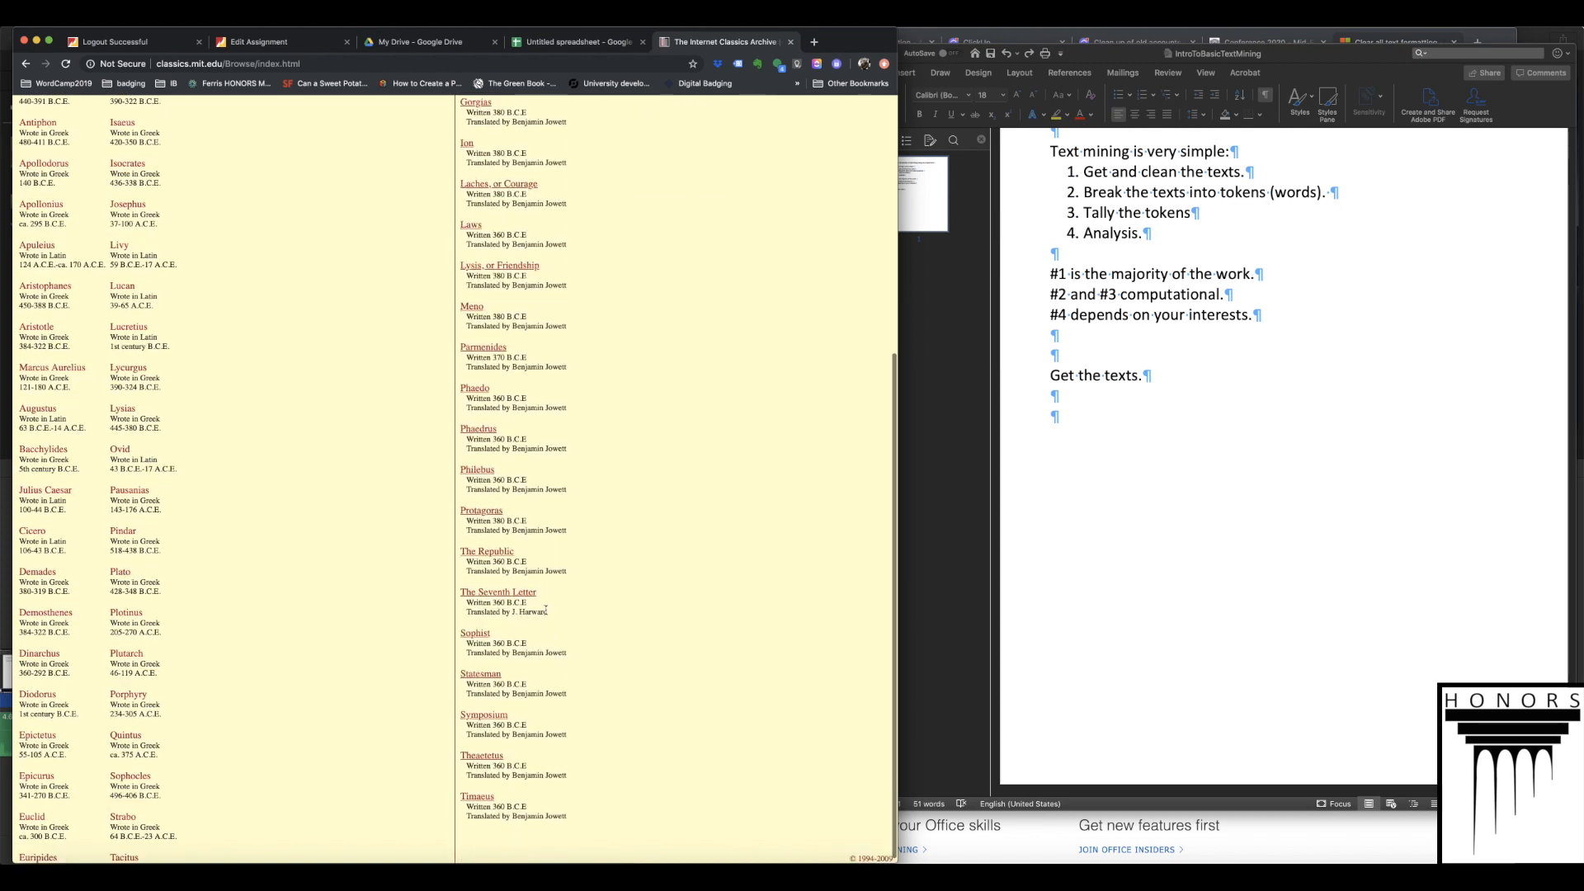
click(485, 552)
click(351, 324)
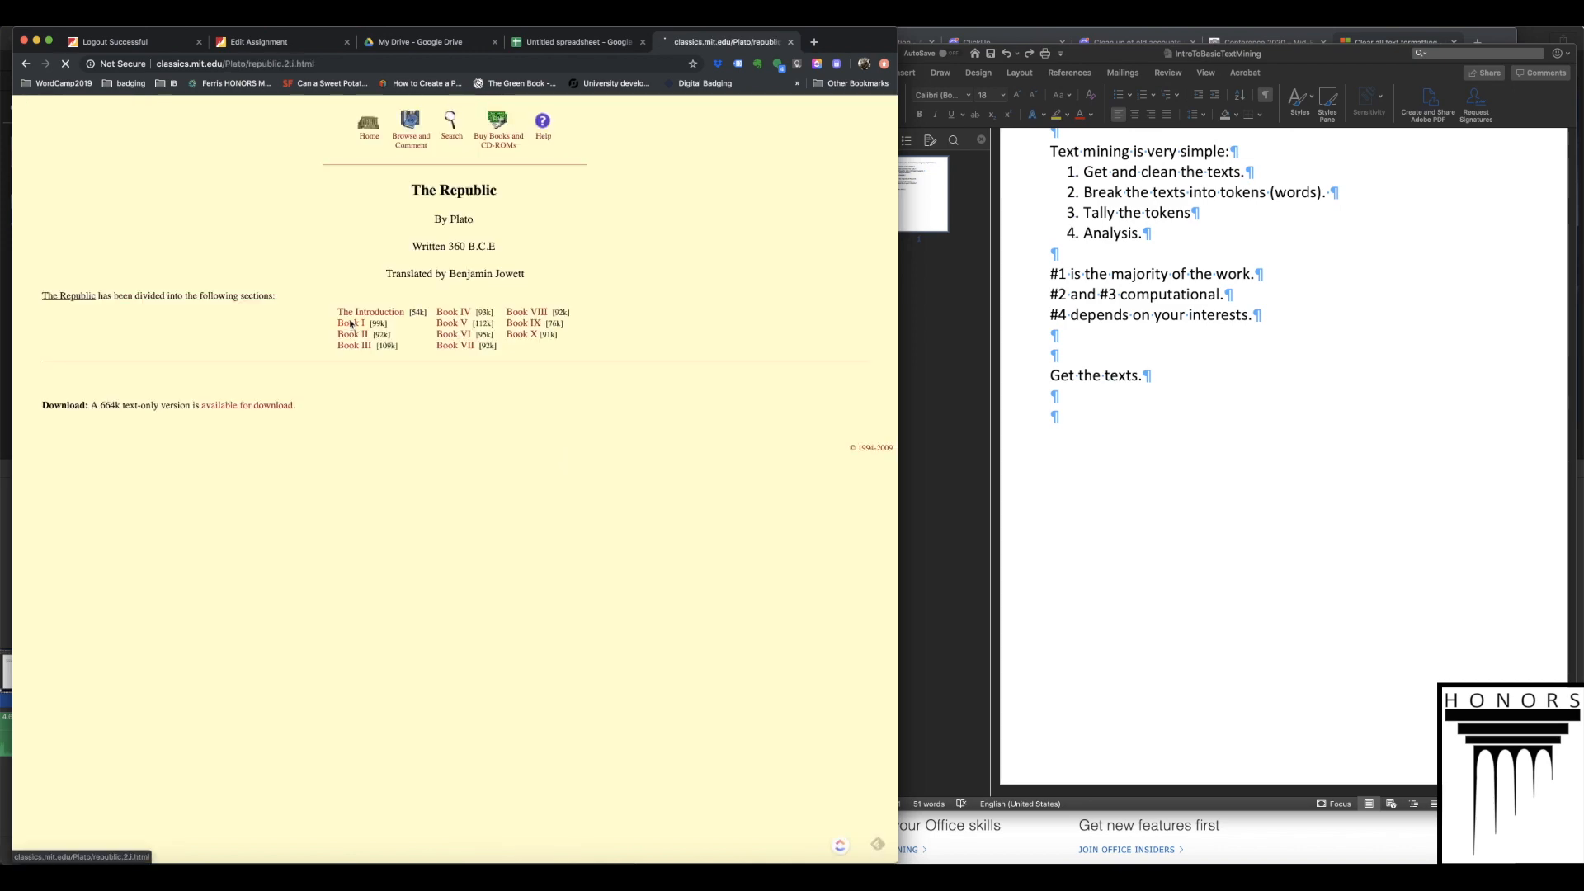
- Examine the text of The Republic's Book I and the note about its text-only download
scroll(74, 287, down, 3)
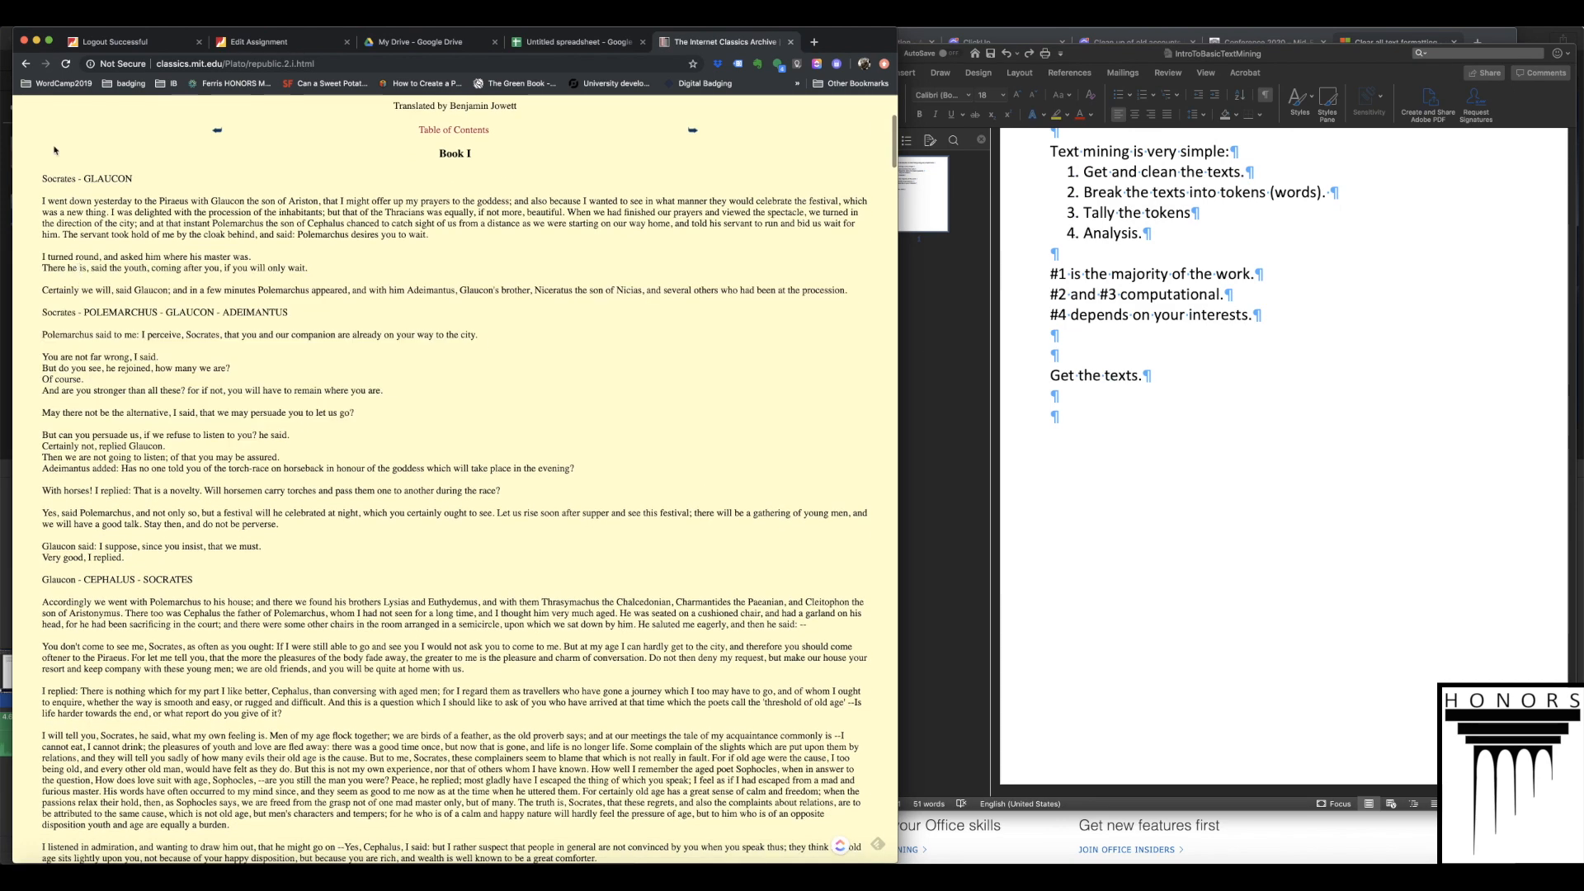
drag(42, 178, 568, 553)
scroll(415, 532, down, 1)
scroll(415, 532, down, 15)
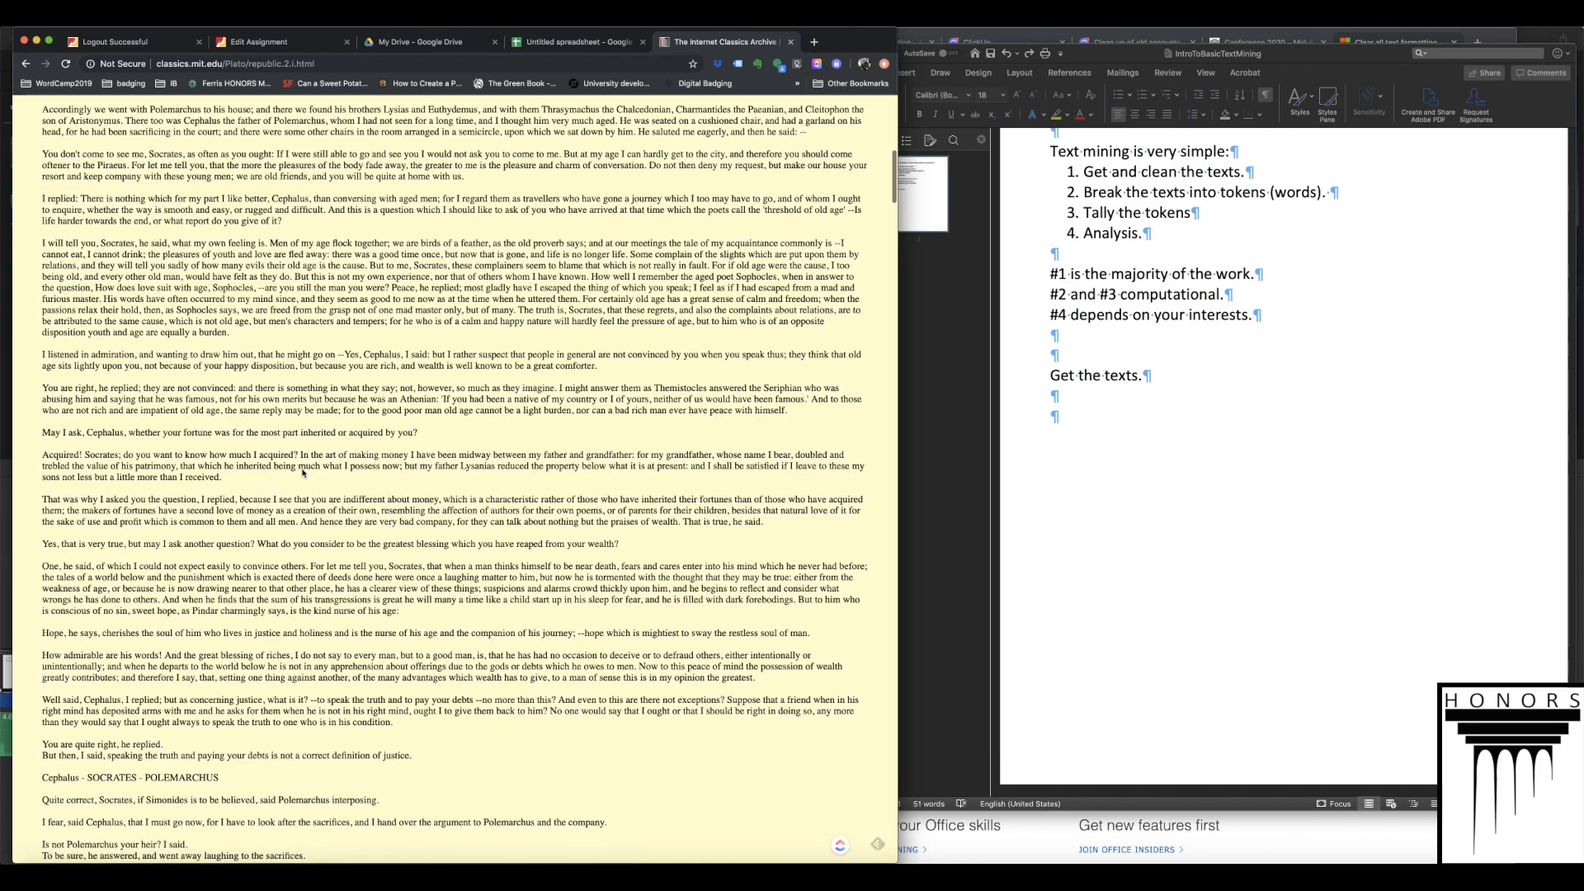
scroll(311, 546, up, 20)
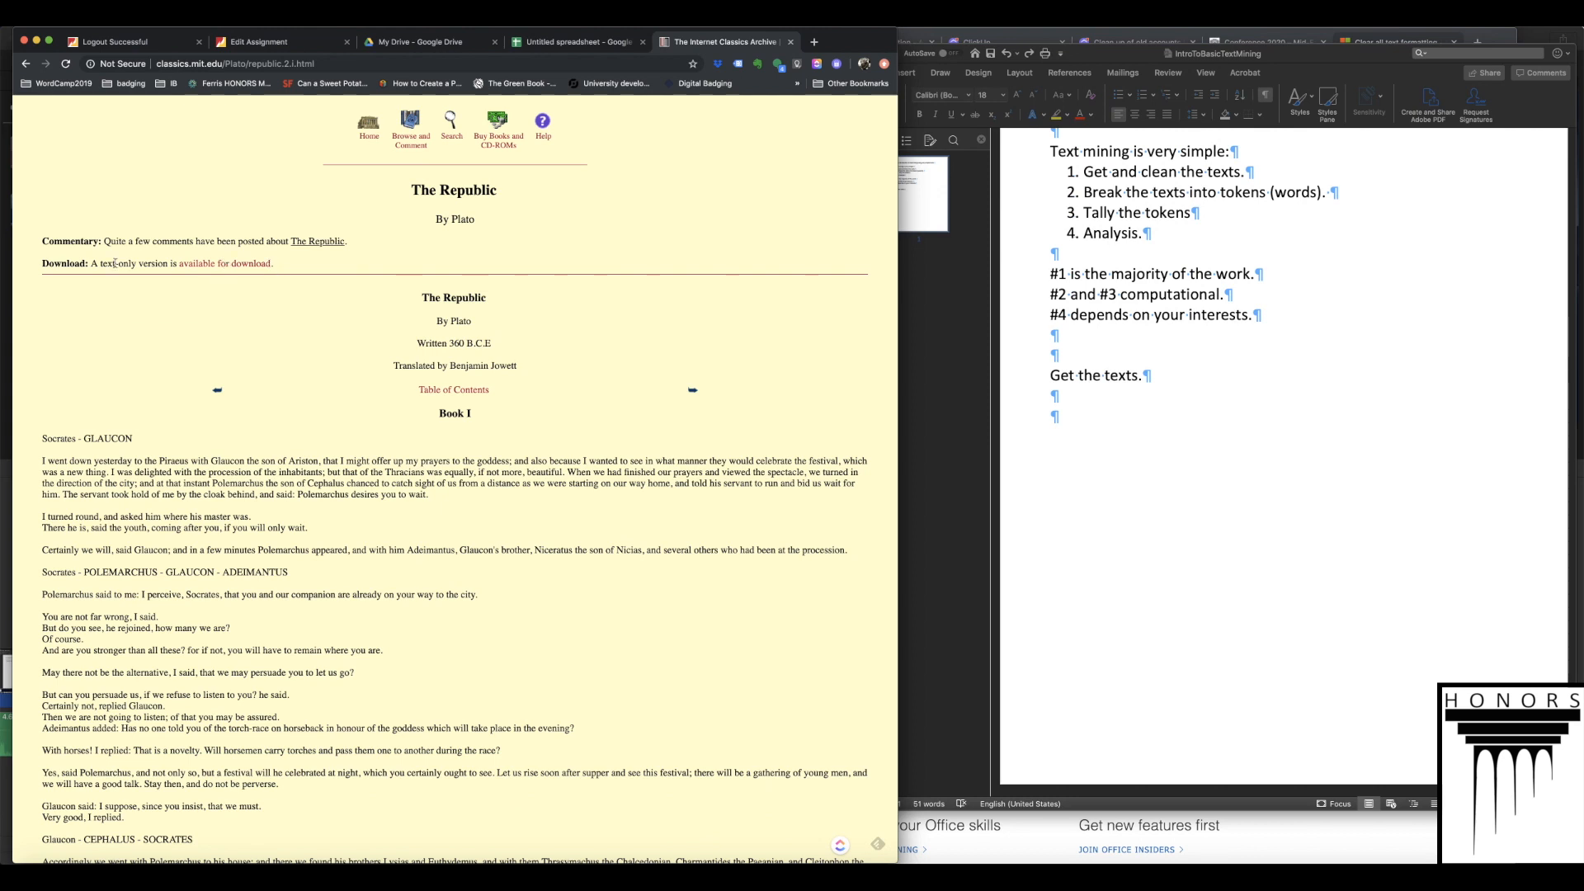
drag(98, 264, 315, 262)
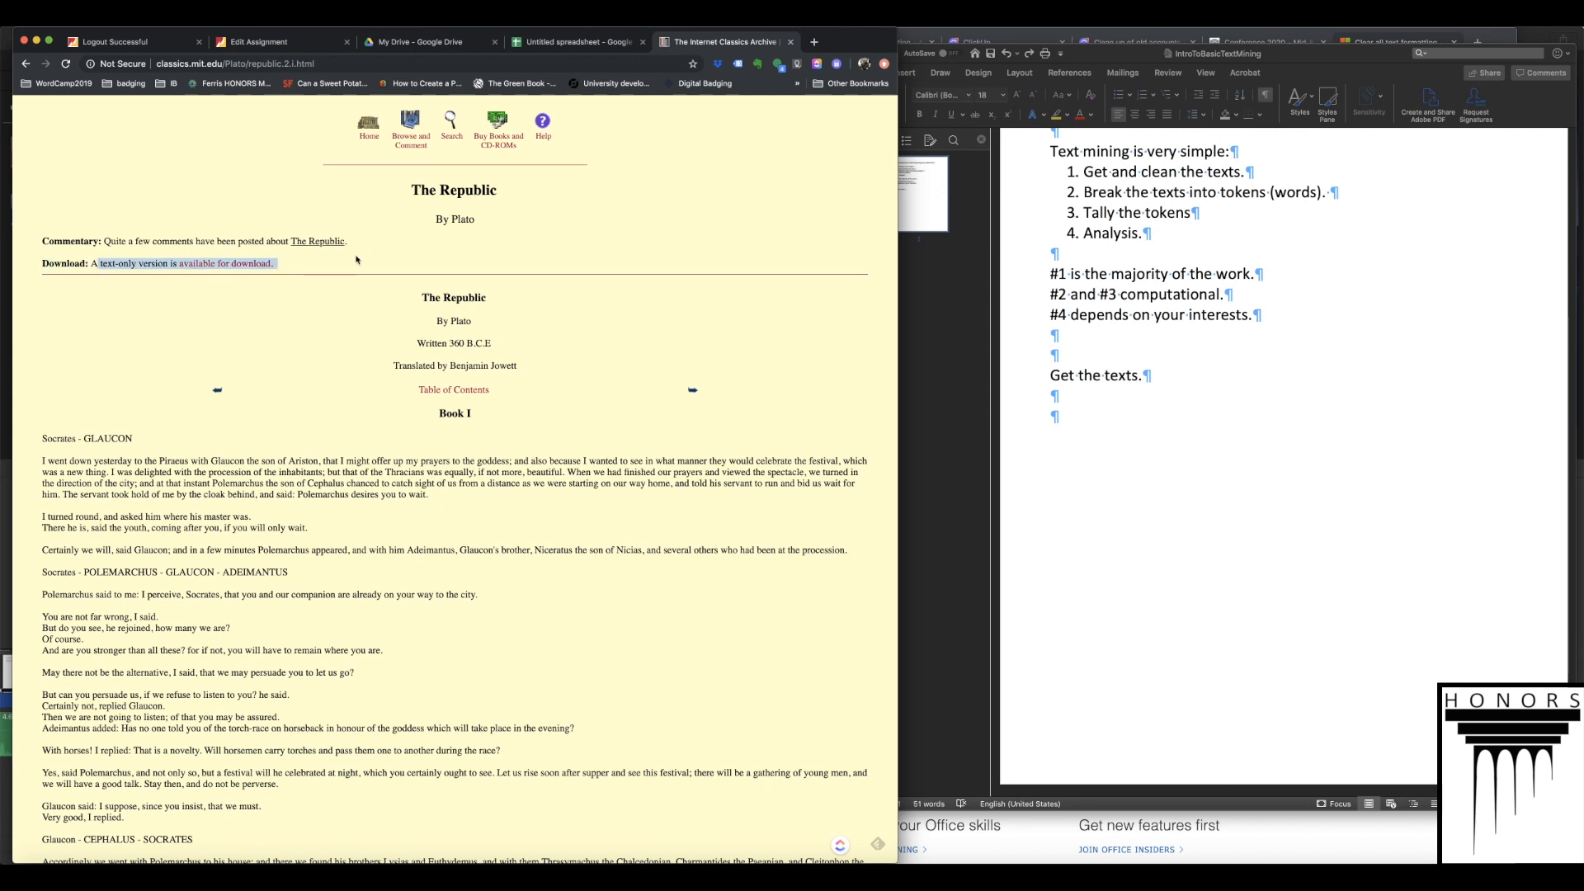
- Open the text-only version of The Republic and find the start of Book I
click(357, 258)
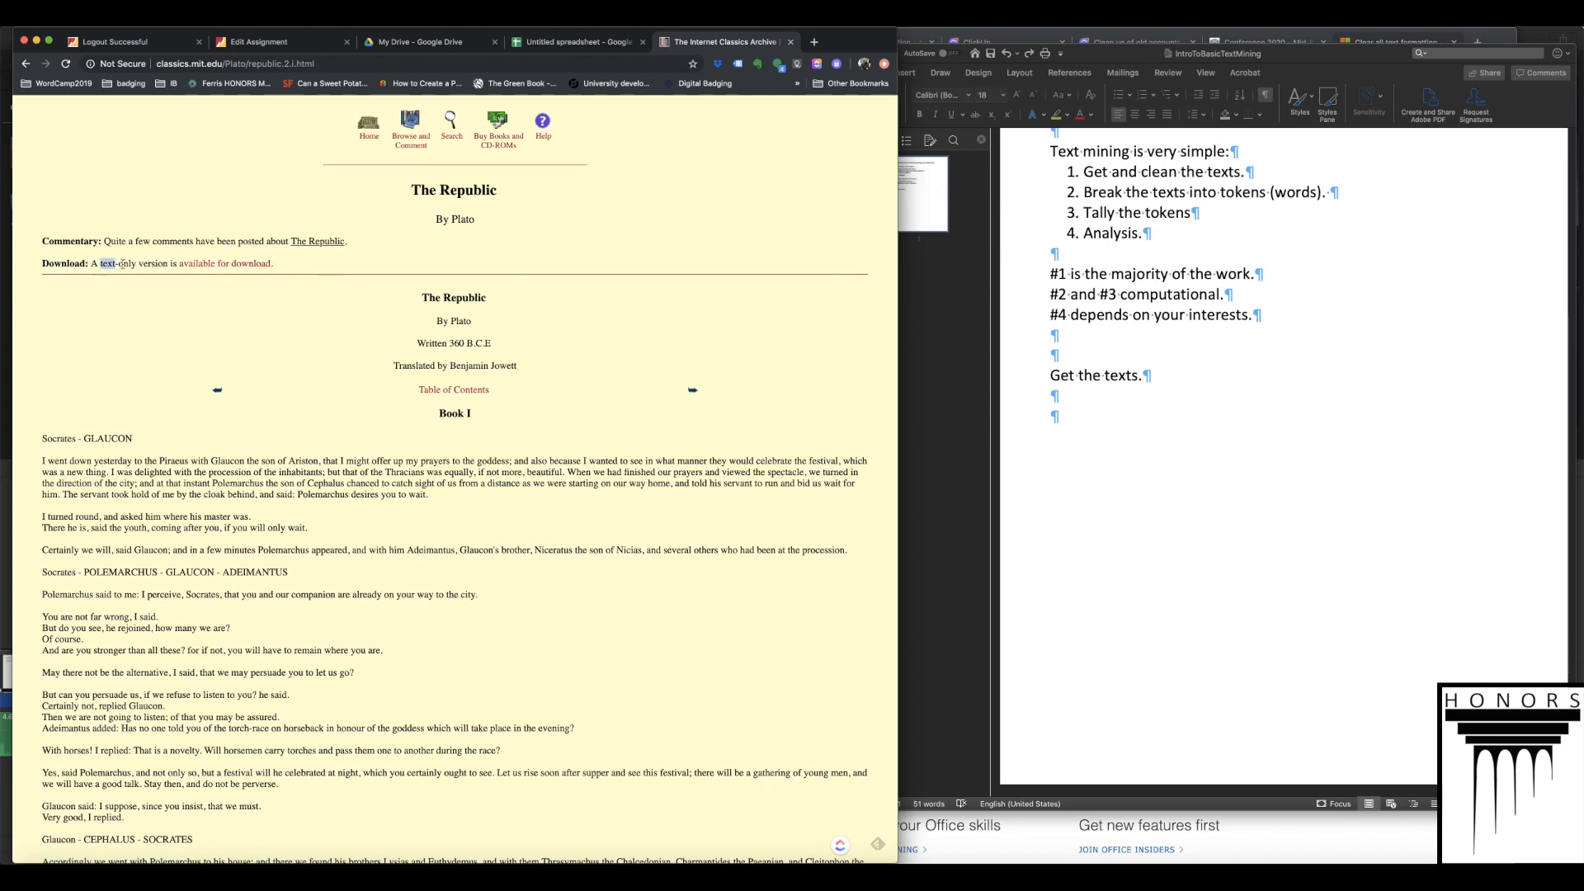
click(243, 263)
scroll(159, 459, down, 15)
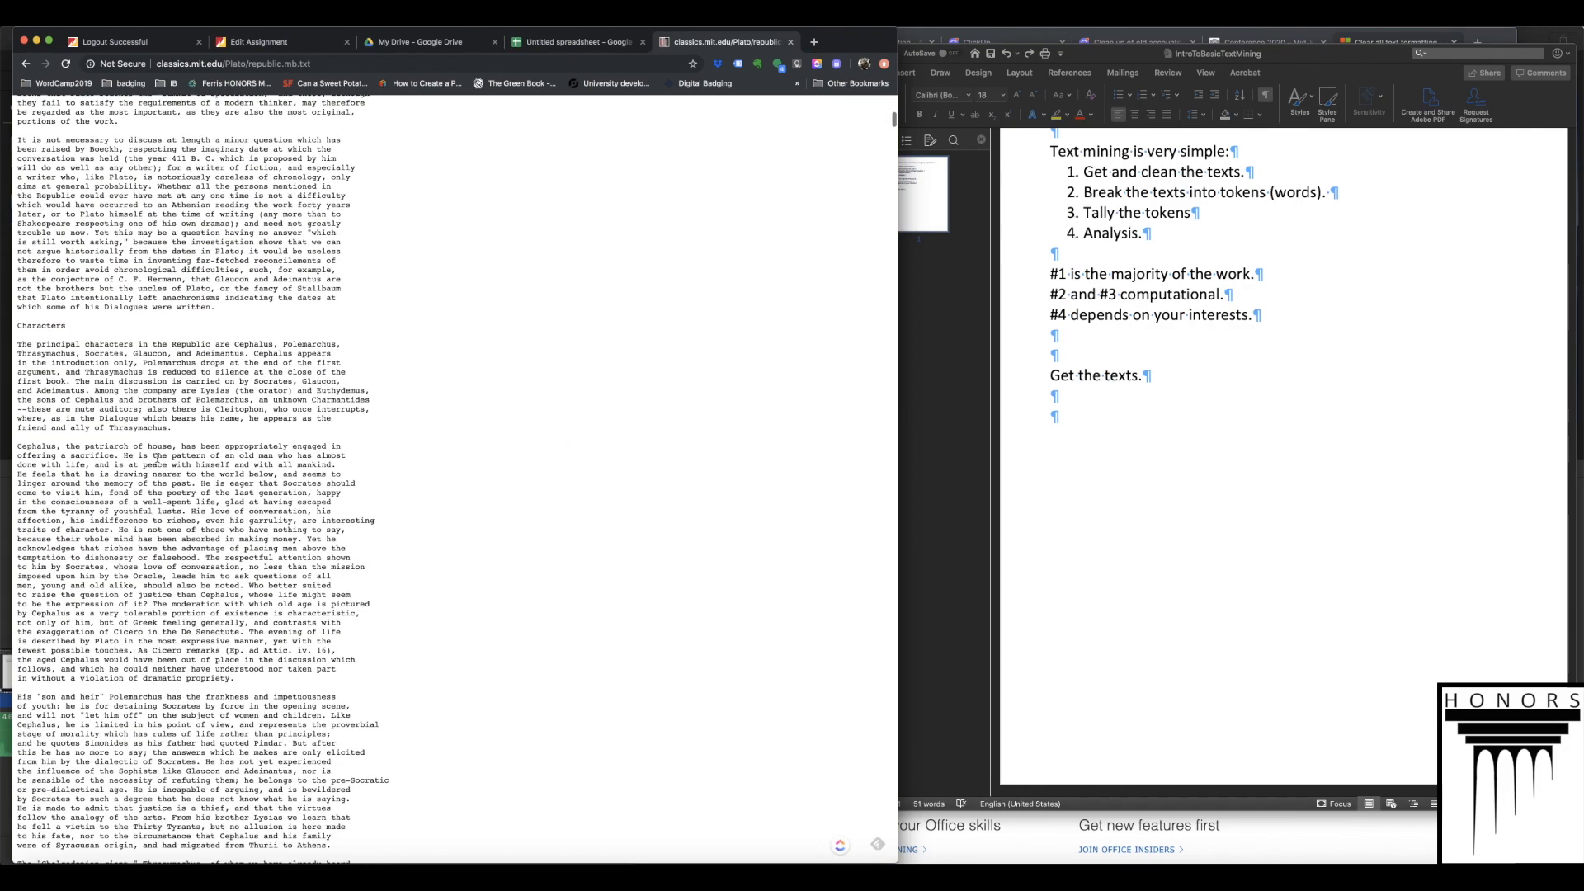
scroll(125, 432, down, 10)
scroll(23, 378, down, 5)
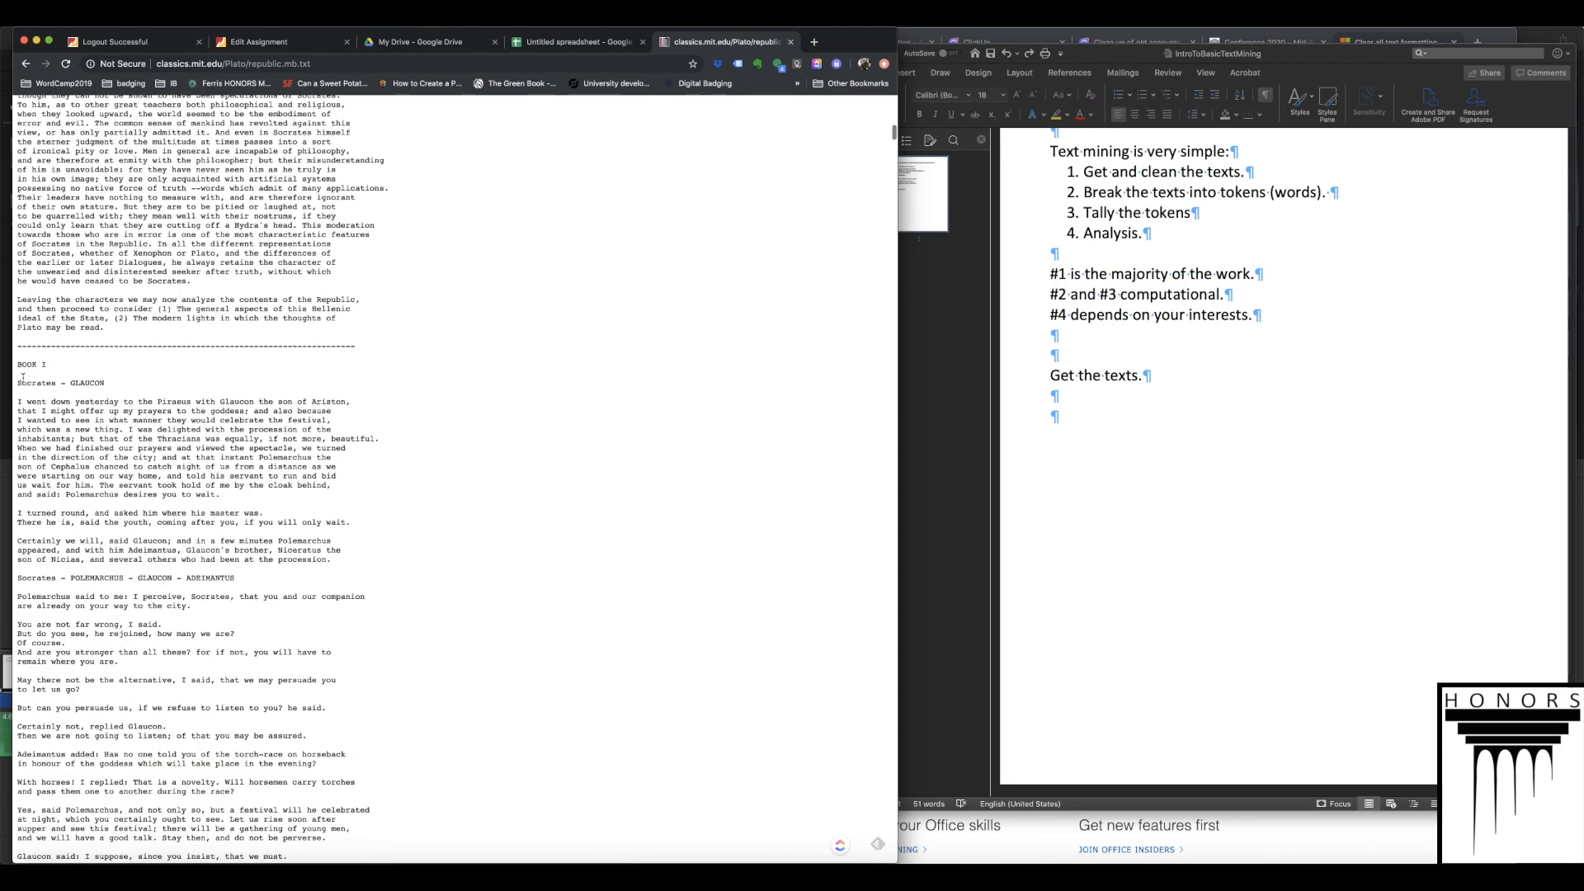
- Select and copy the whole text of Book I, ending just before the divider above Book II
scroll(99, 428, down, 20)
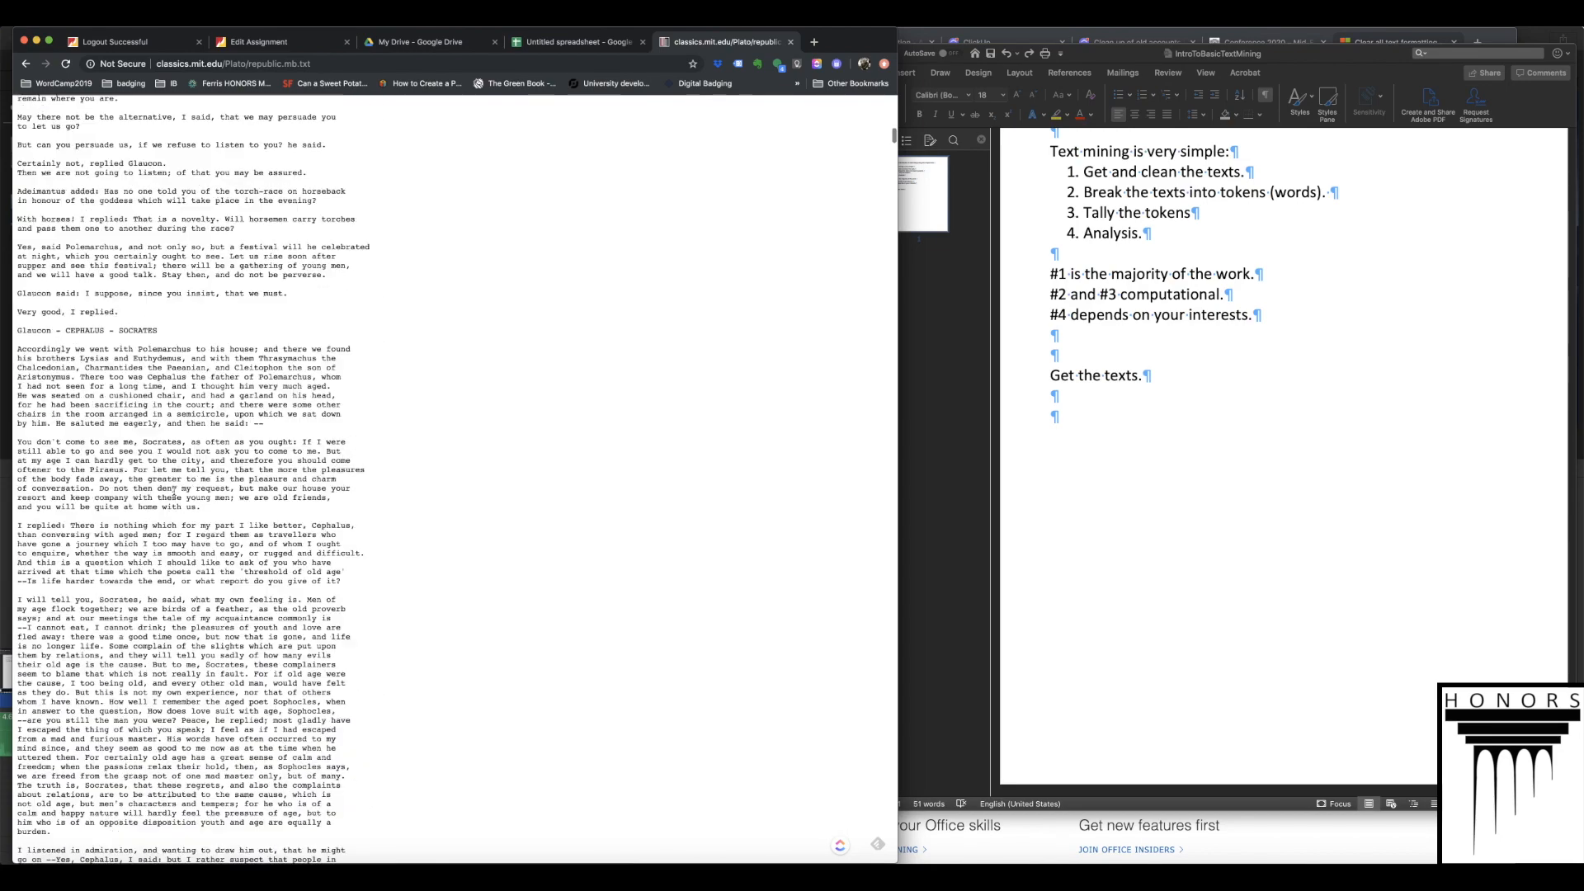
scroll(174, 492, down, 20)
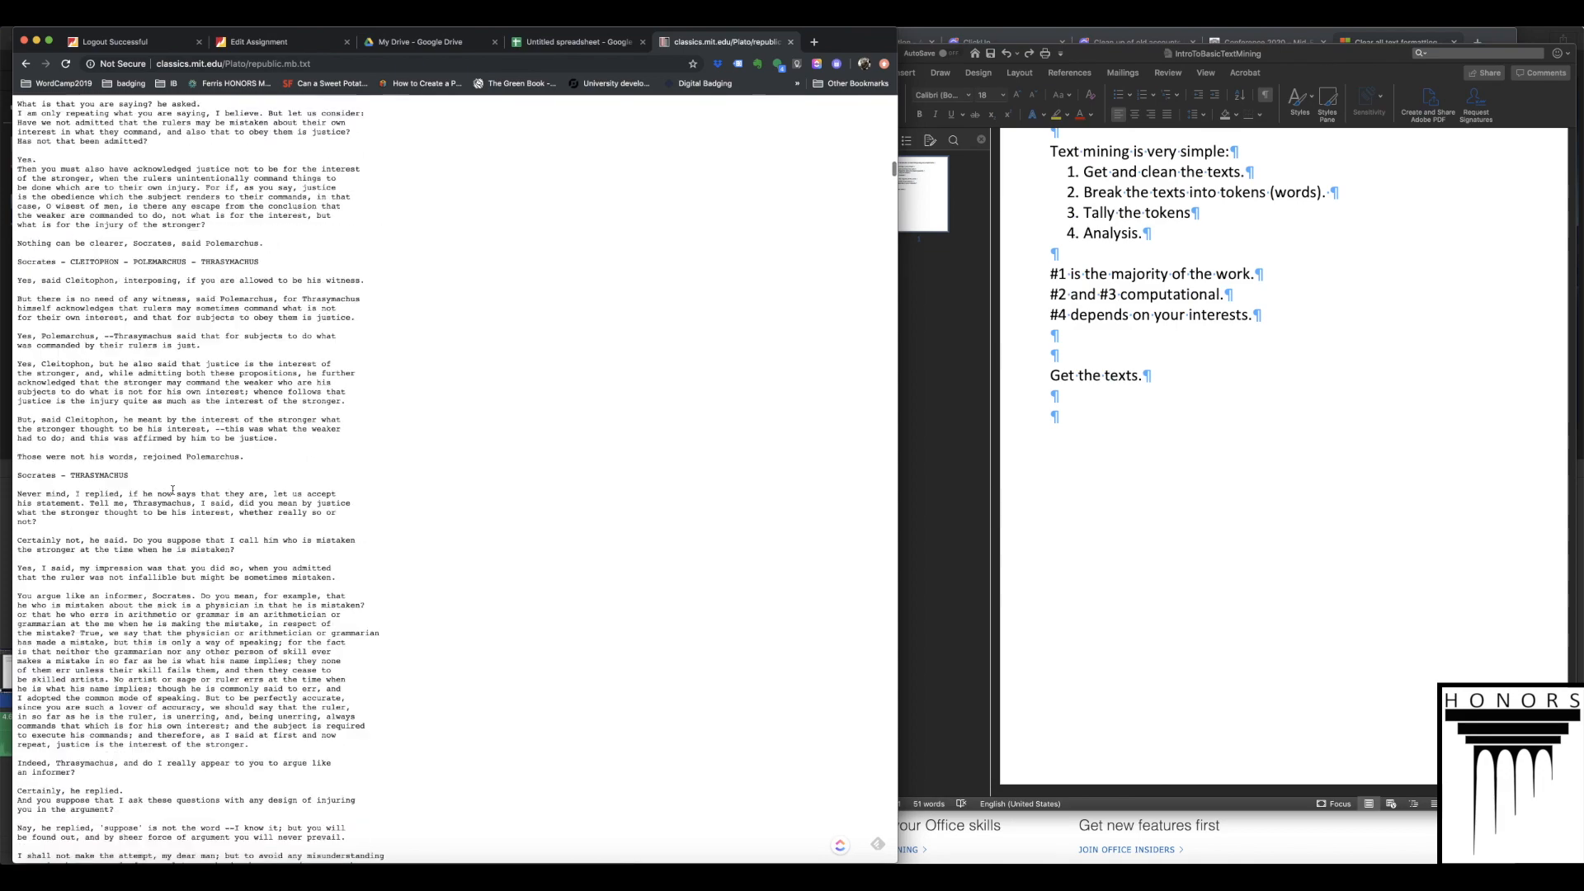
scroll(174, 489, down, 20)
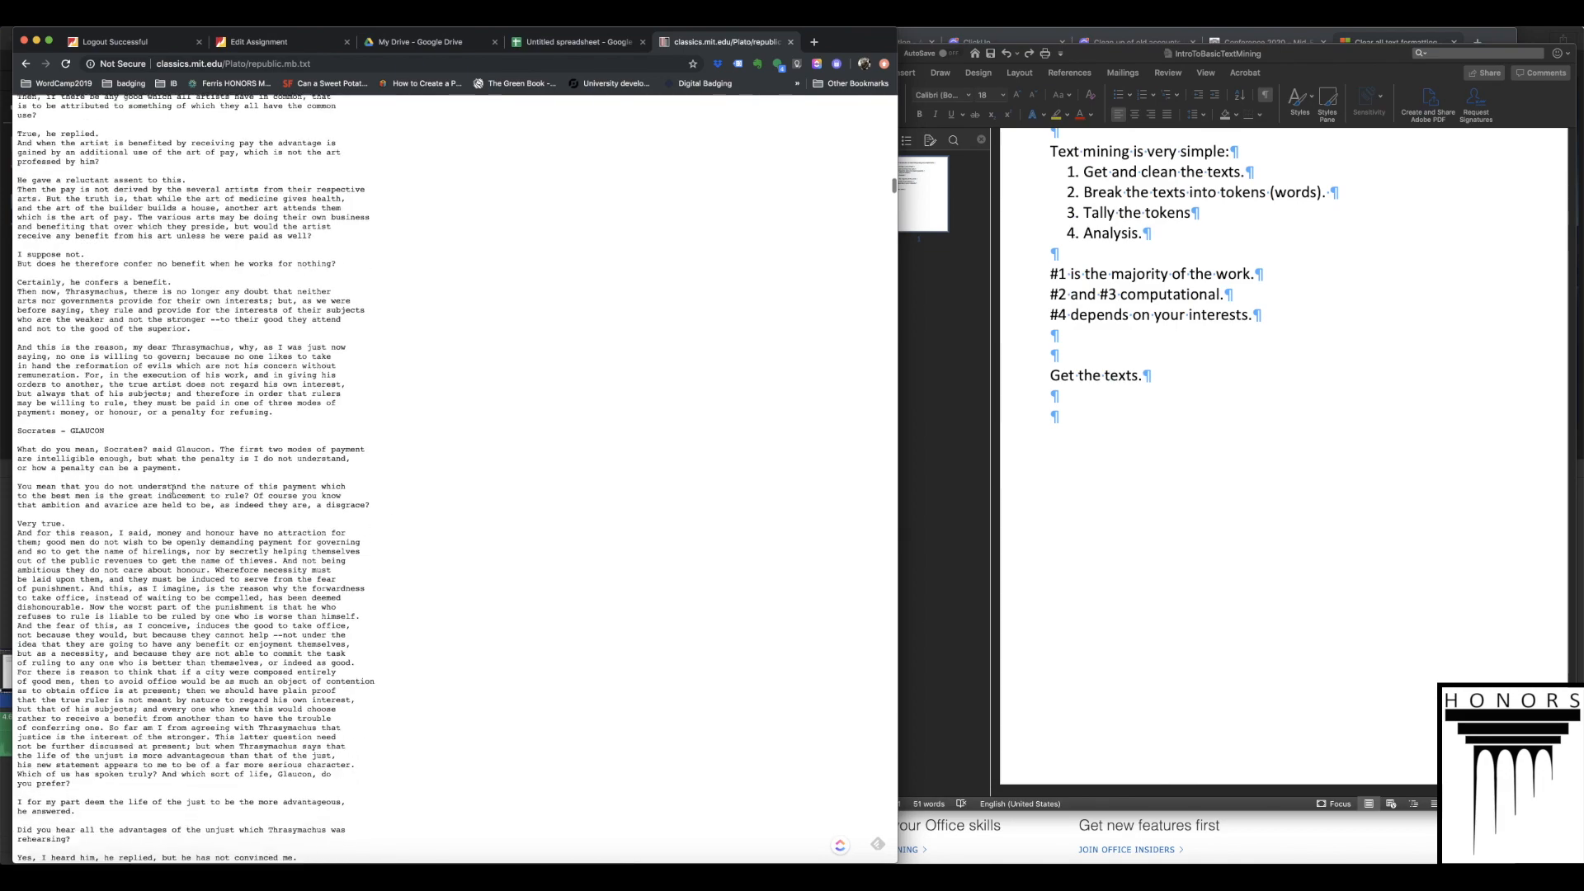
scroll(173, 490, down, 5)
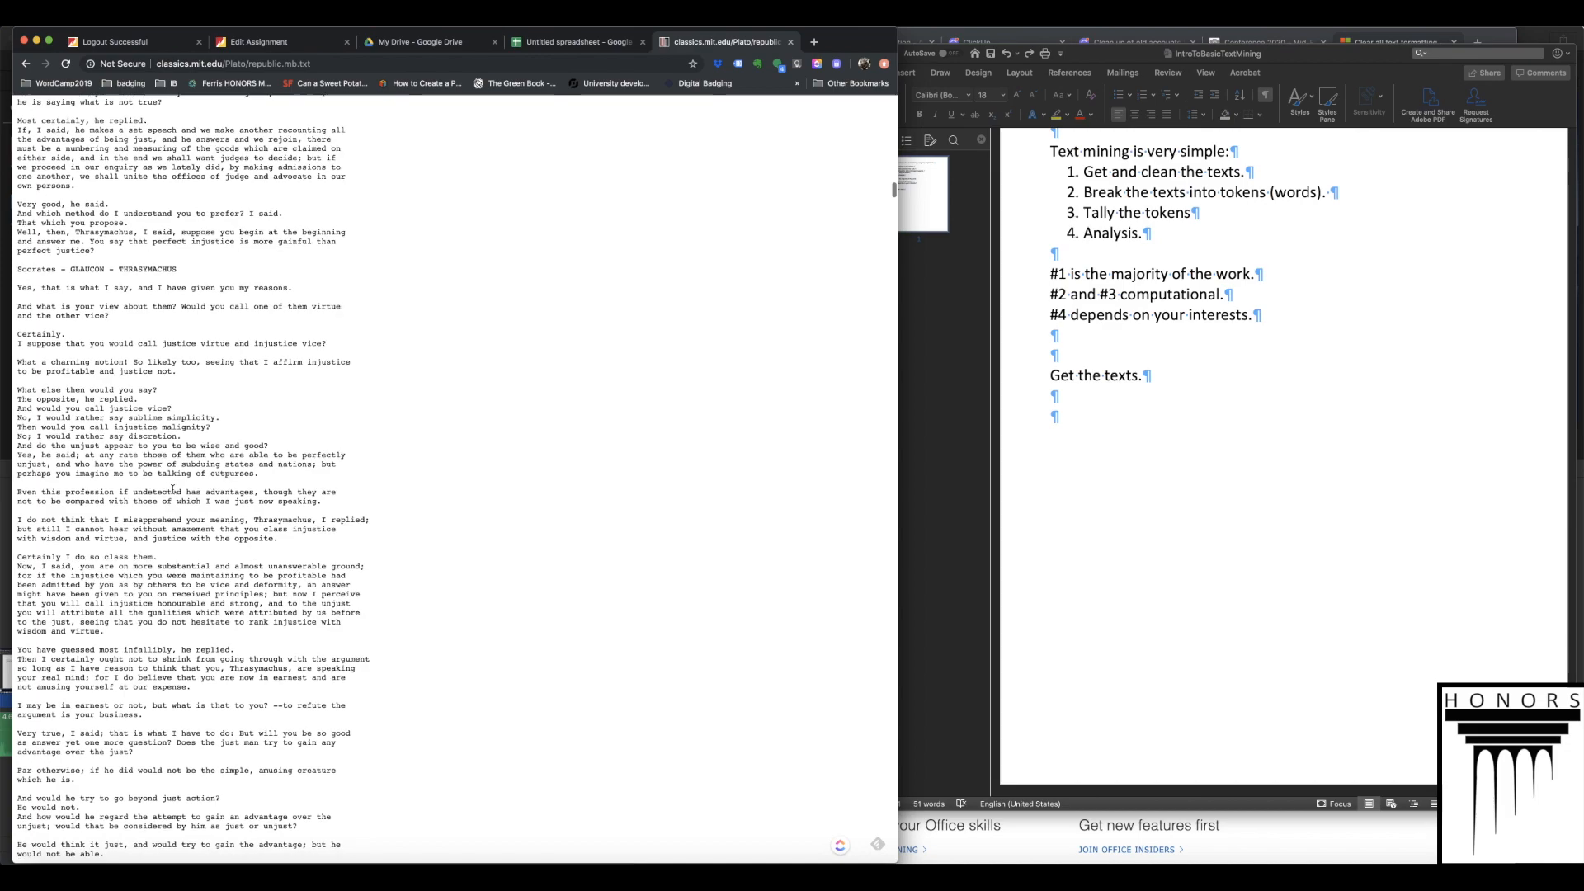
scroll(174, 290, down, 20)
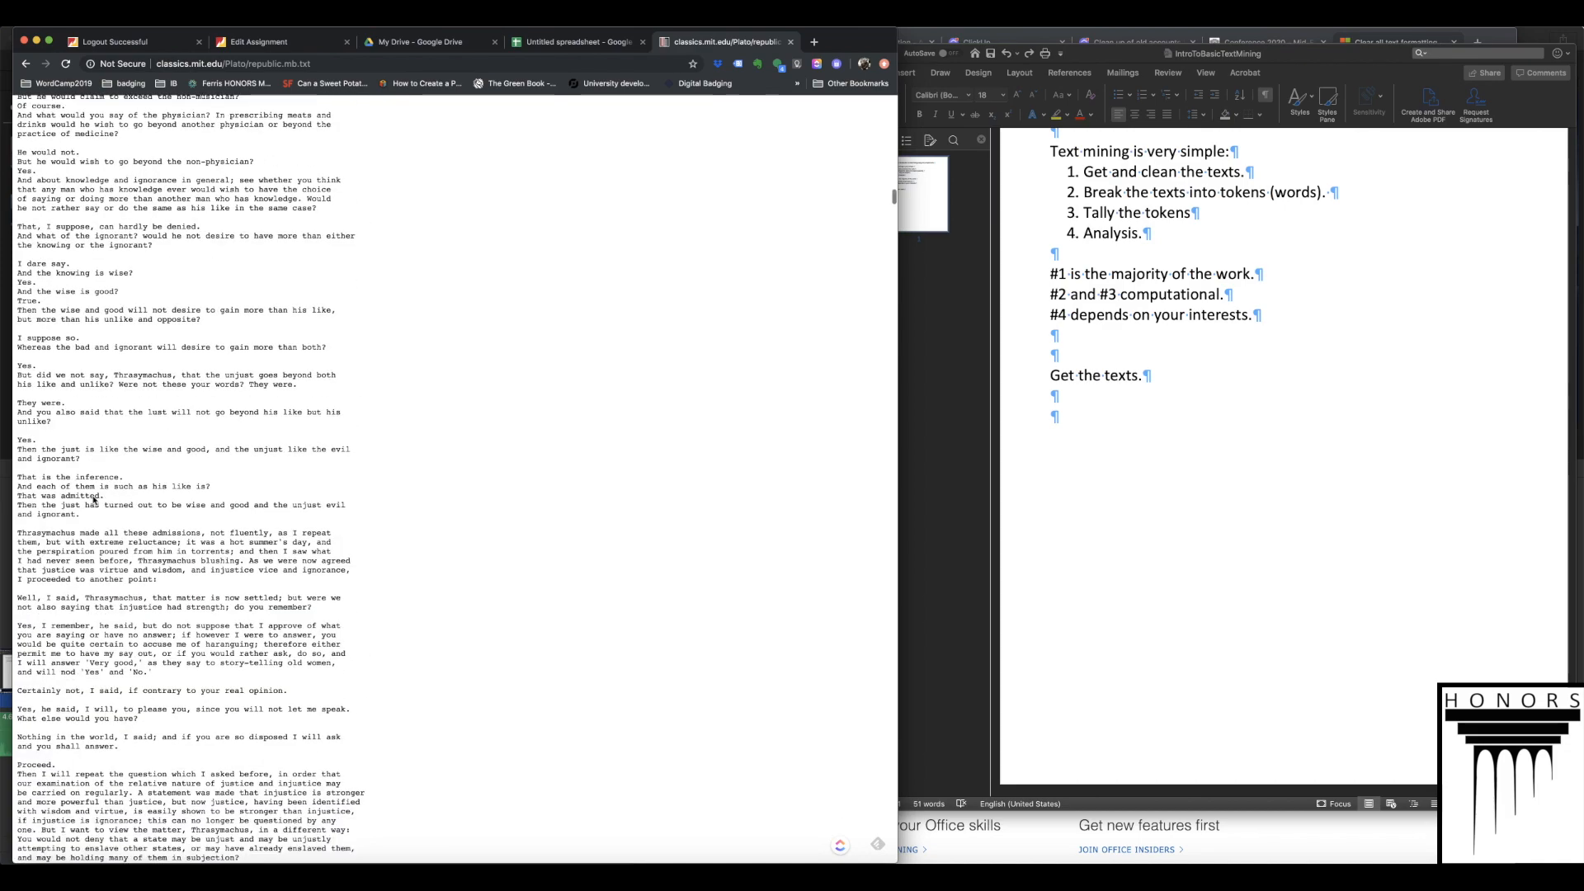
scroll(93, 499, down, 20)
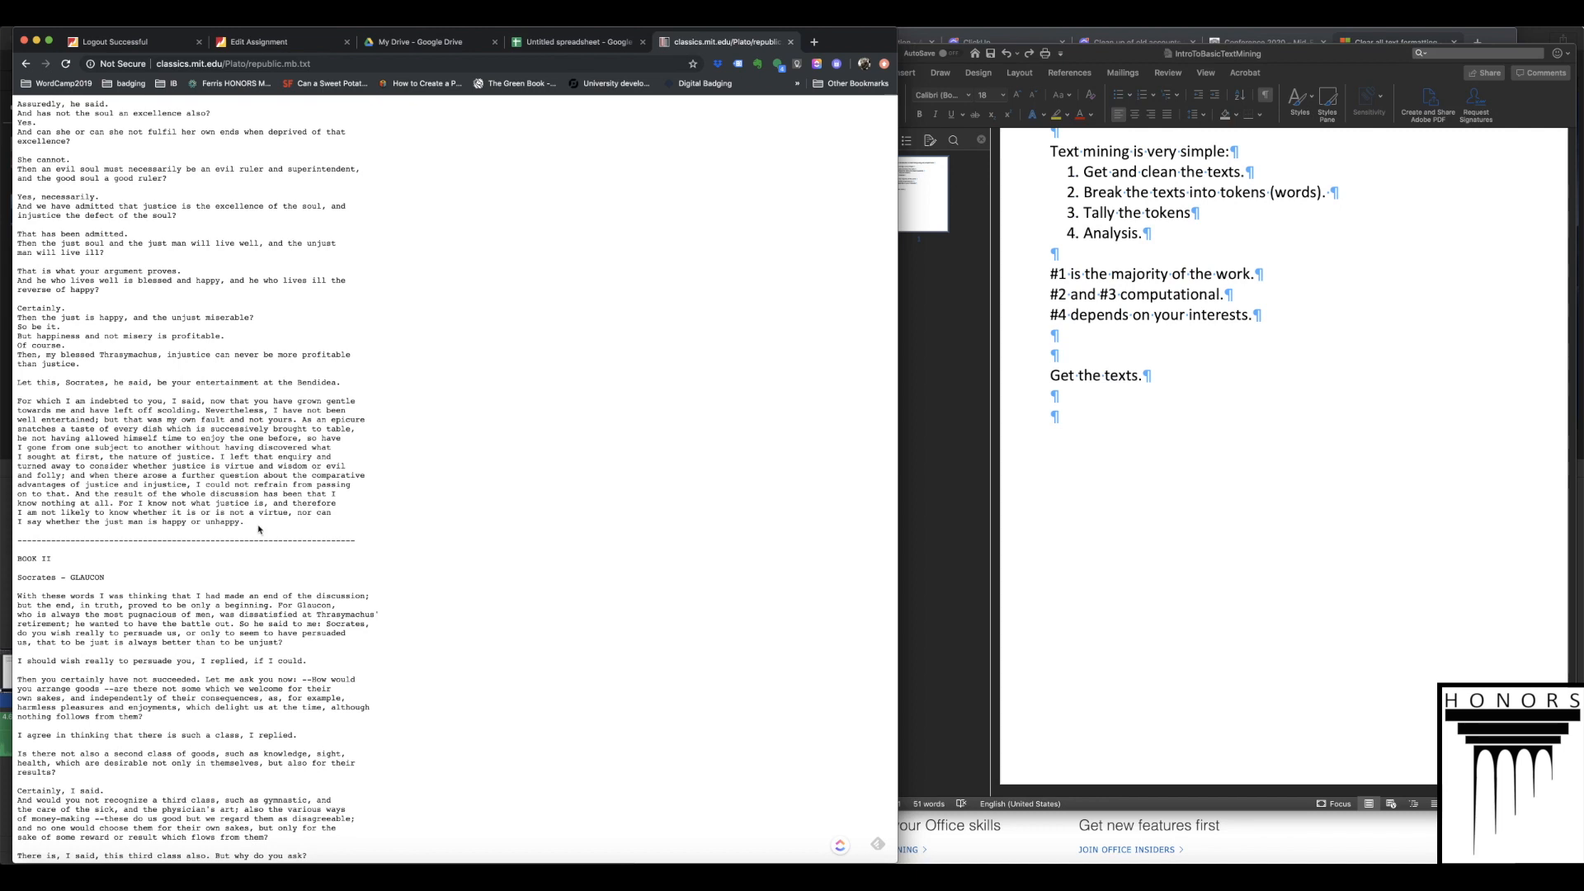
shift+click(255, 523)
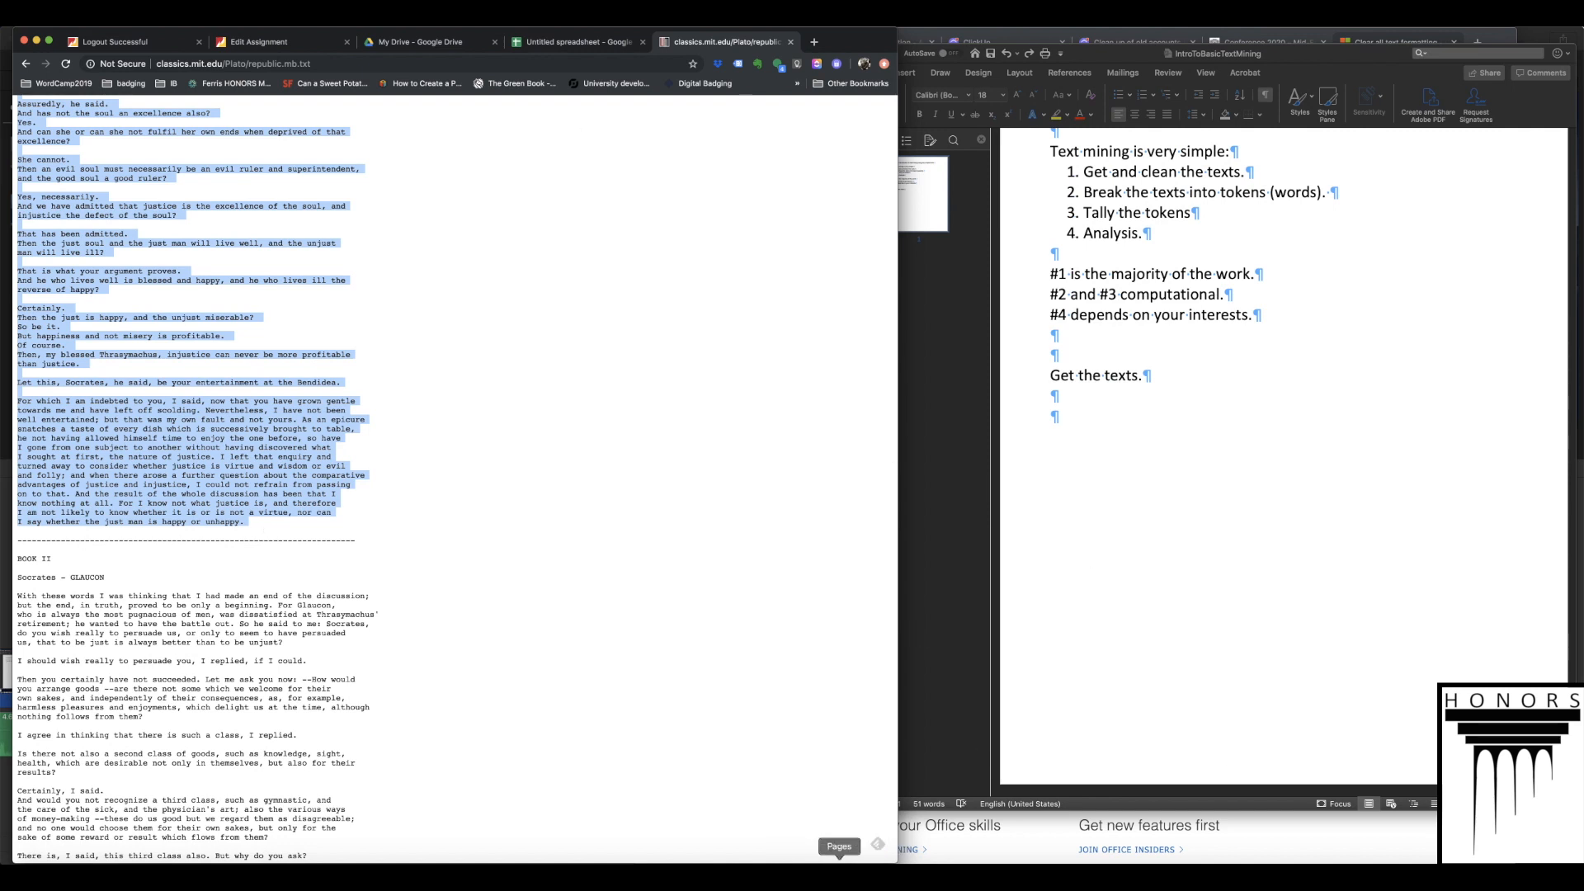
- Switch to Word and replace all the Ferris mission and core values text with the copied Book I text
click(808, 876)
click(309, 191)
key(Delete)
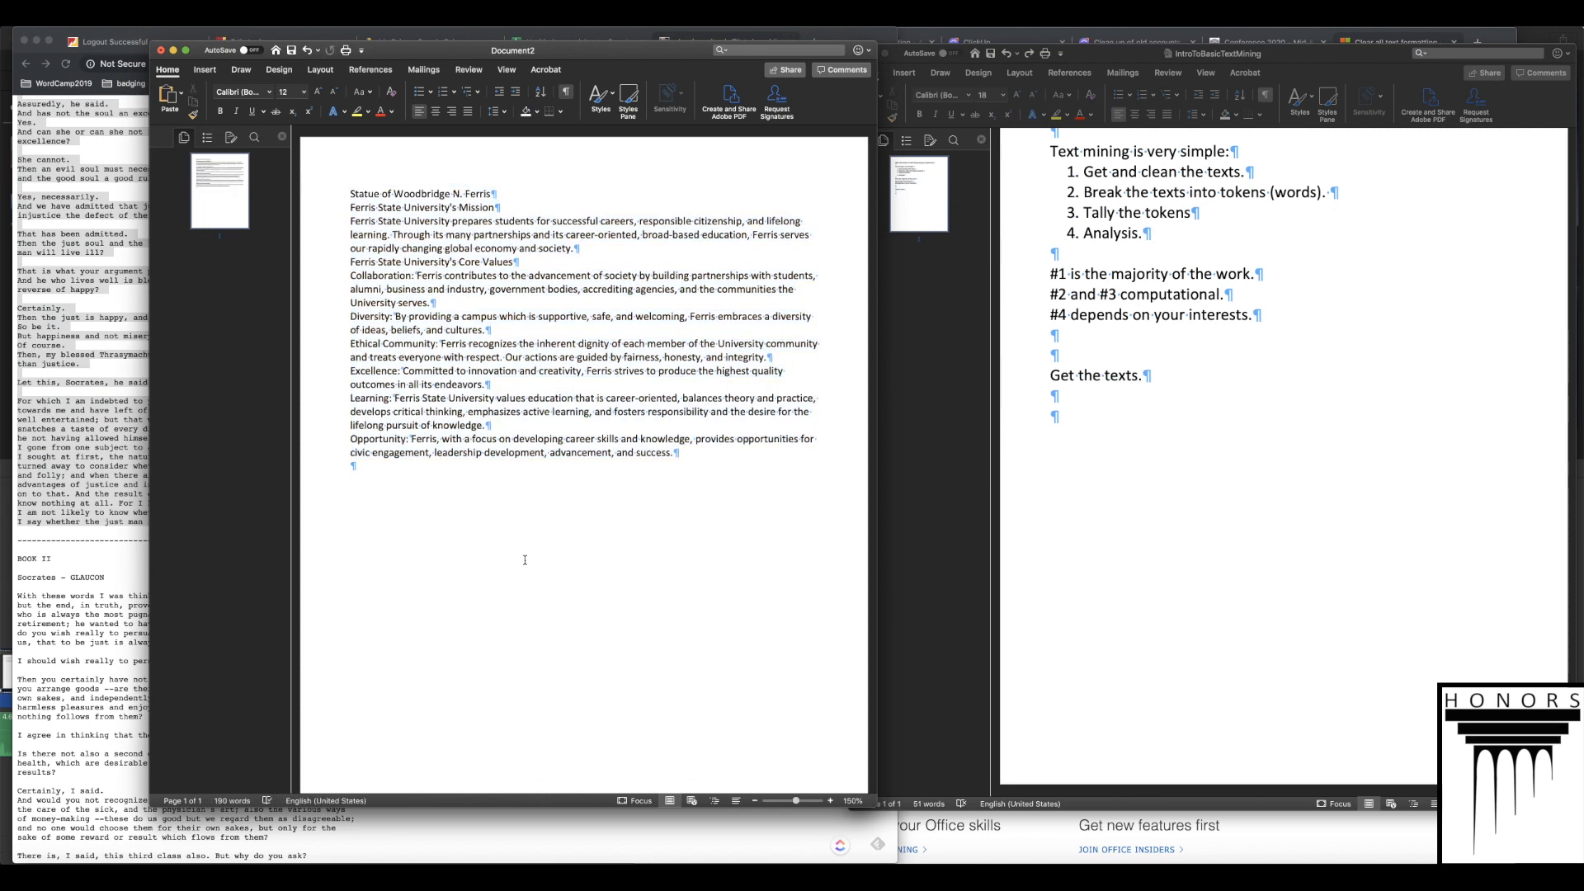
key(super+a)
key(Delete)
key(super+v)
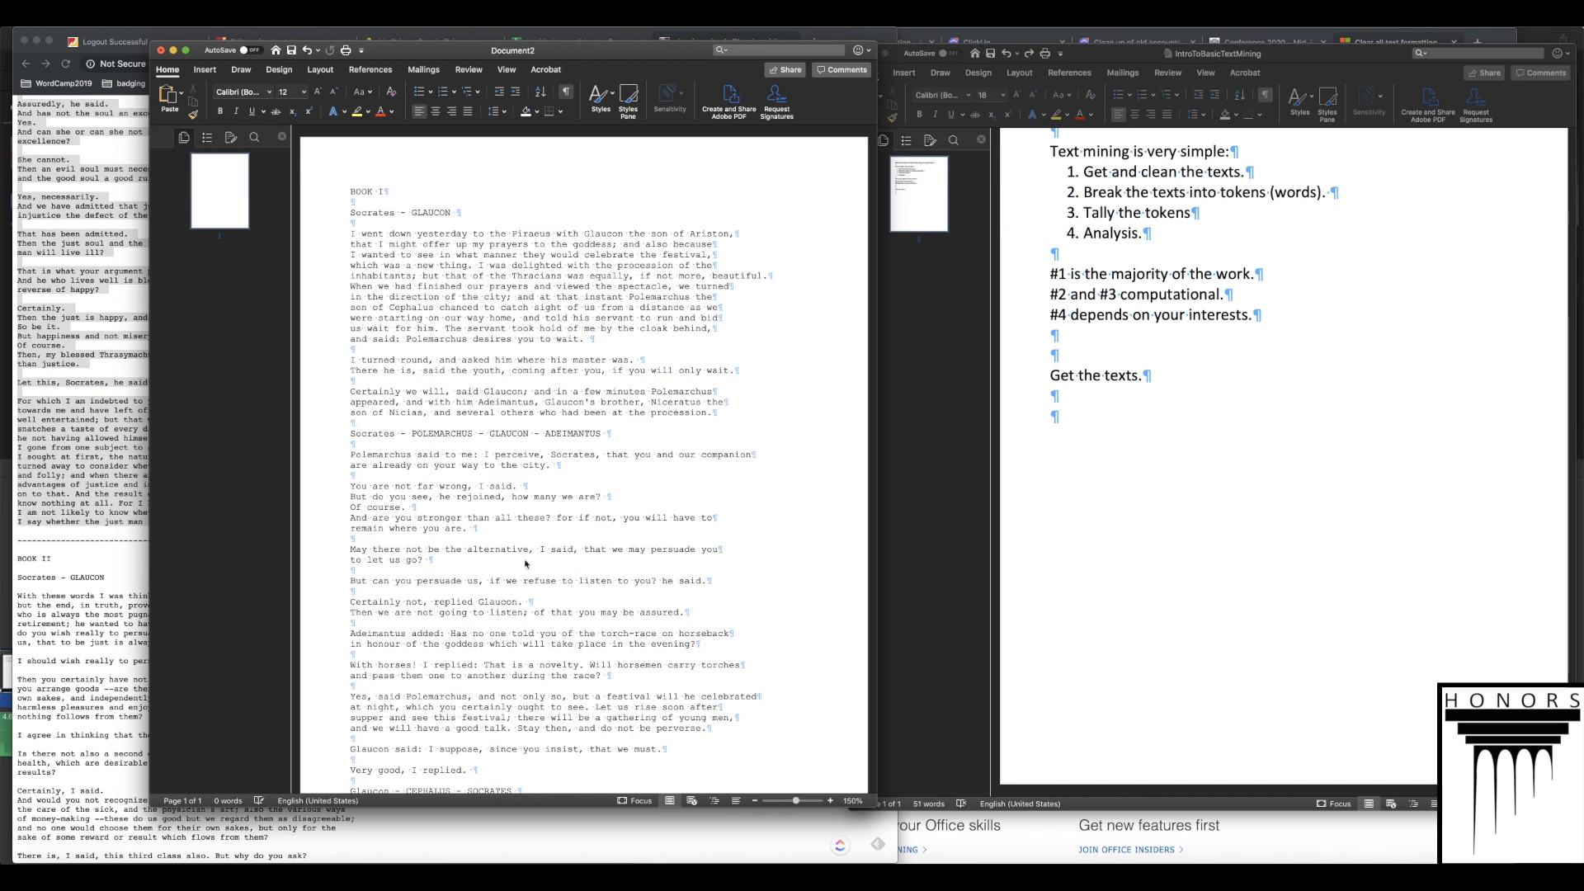
scroll(573, 600, up, 15)
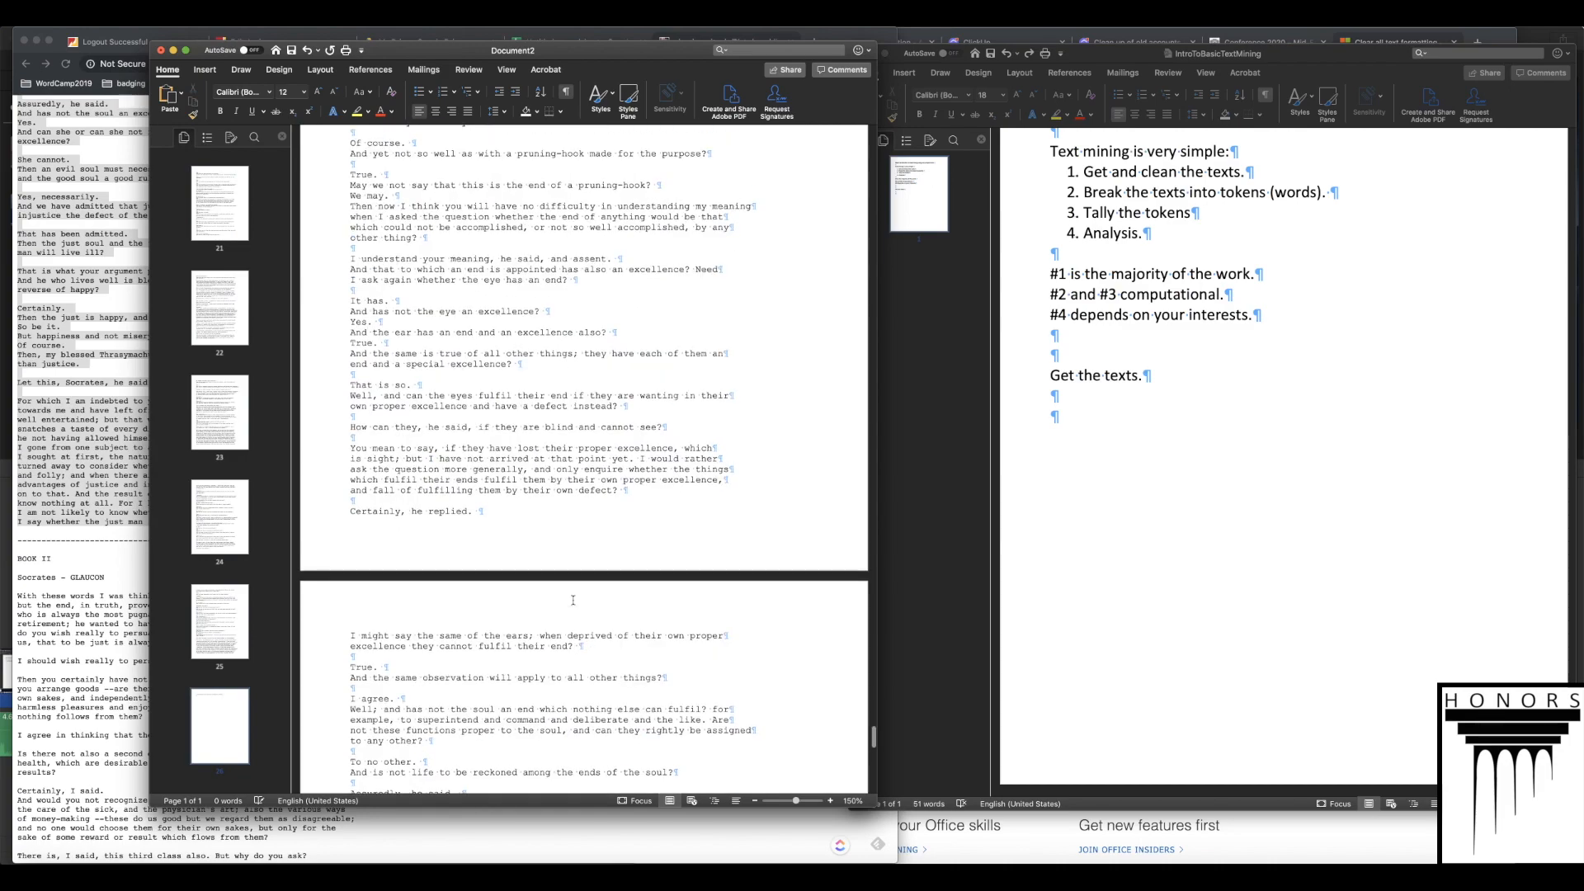
scroll(574, 599, up, 3)
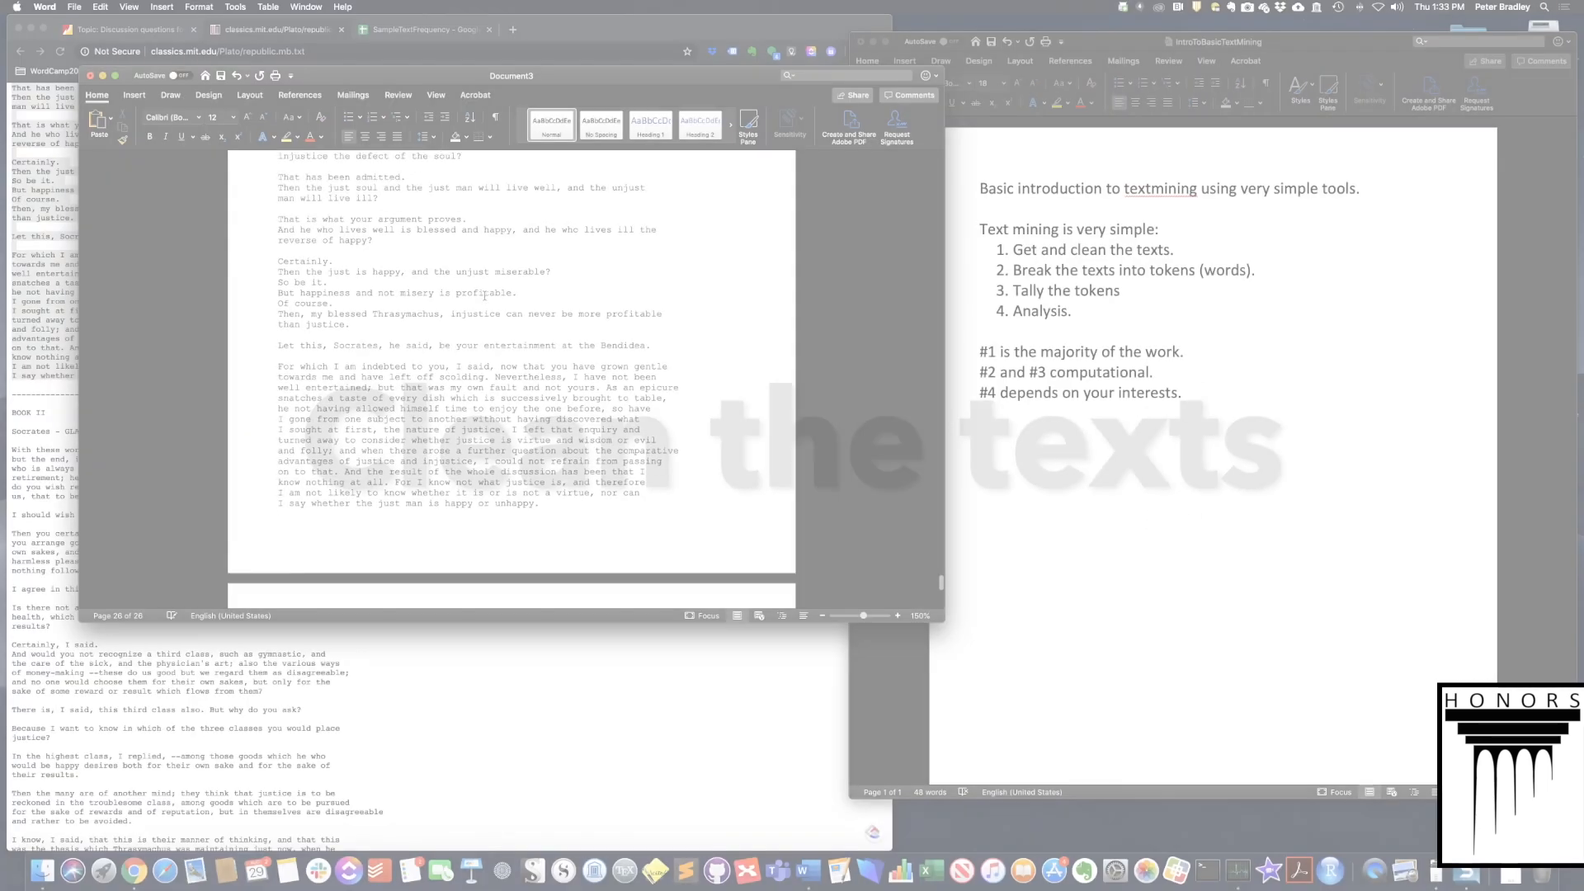
- Show the nonprinting formatting marks in the document containing the Book I text
scroll(511, 379, up, 3)
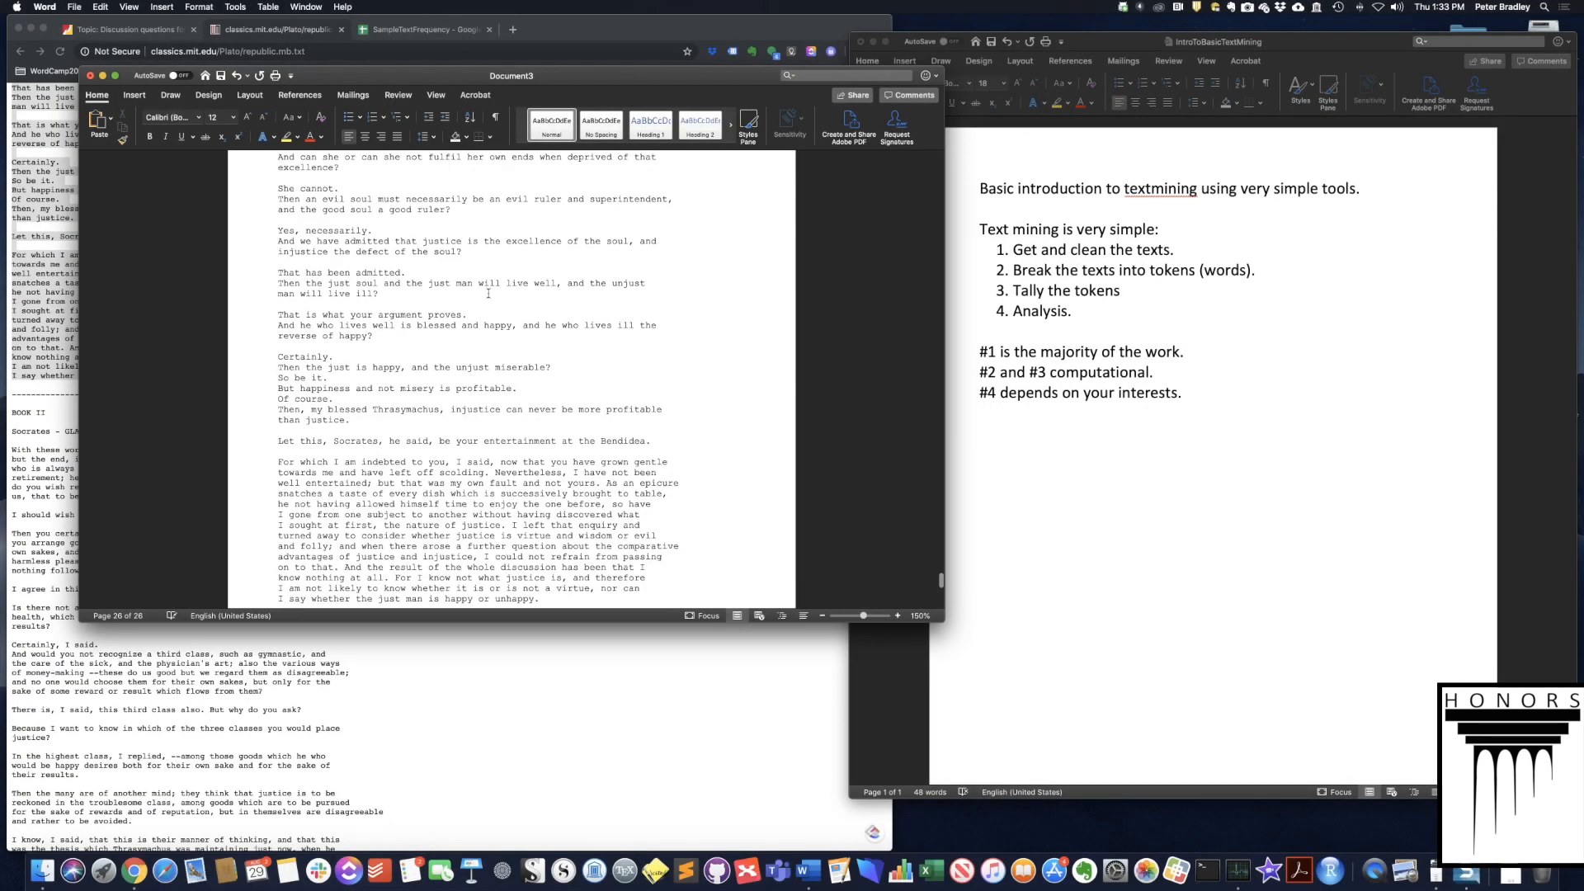
click(496, 118)
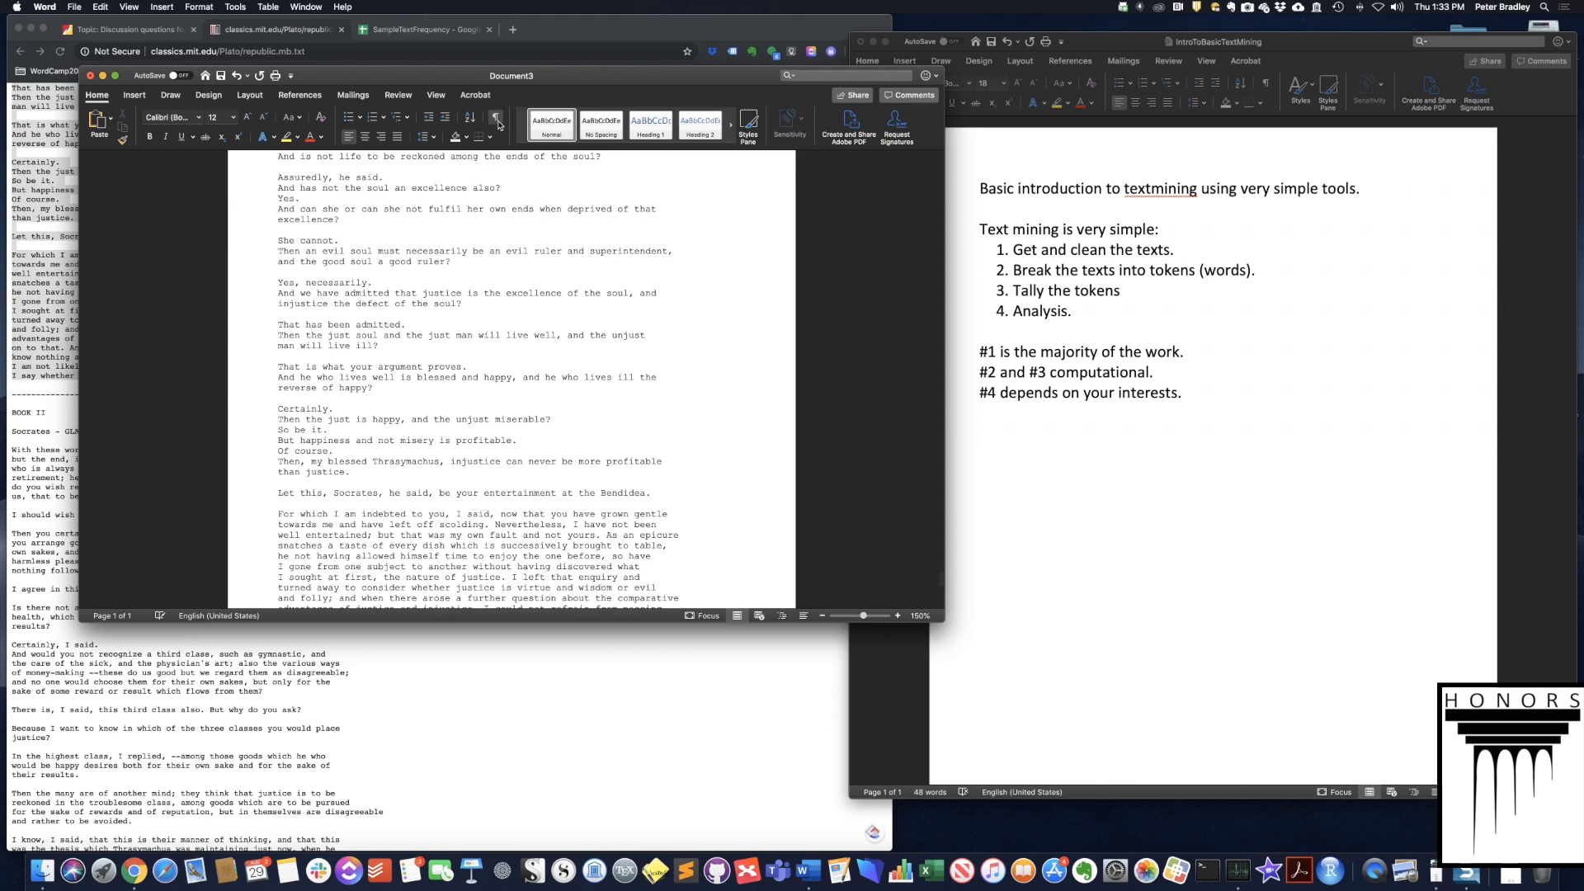
scroll(440, 324, up, 2)
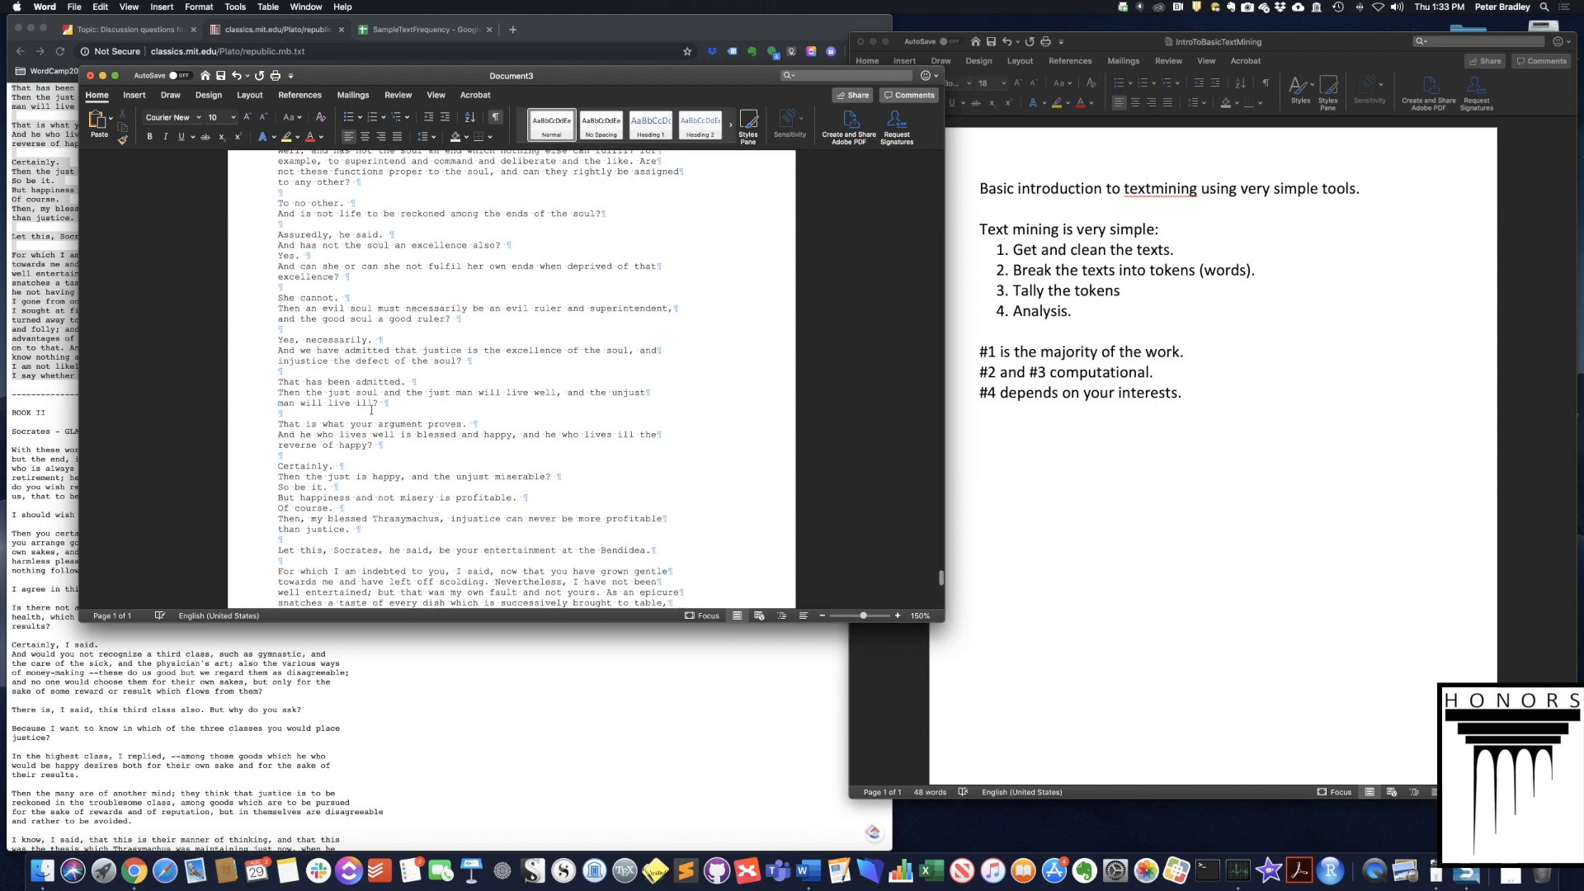
- Examine the paragraph marks at the line ends and on the blank lines between the opening paragraphs of Book I
scroll(371, 410, down, 3)
scroll(404, 371, up, 5)
scroll(411, 361, up, 15)
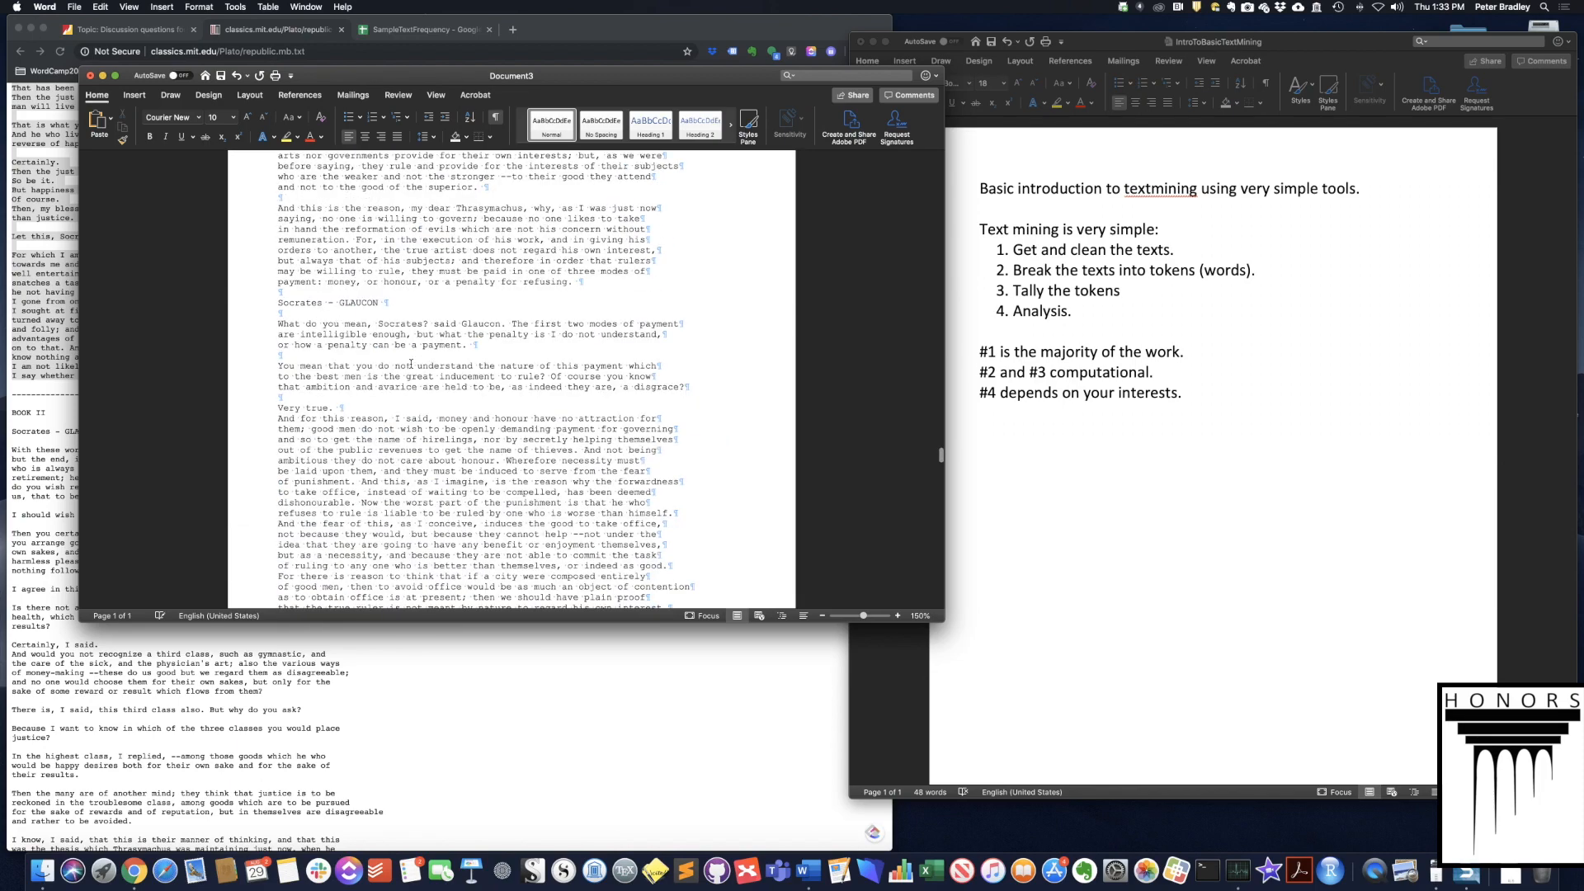
scroll(412, 364, up, 20)
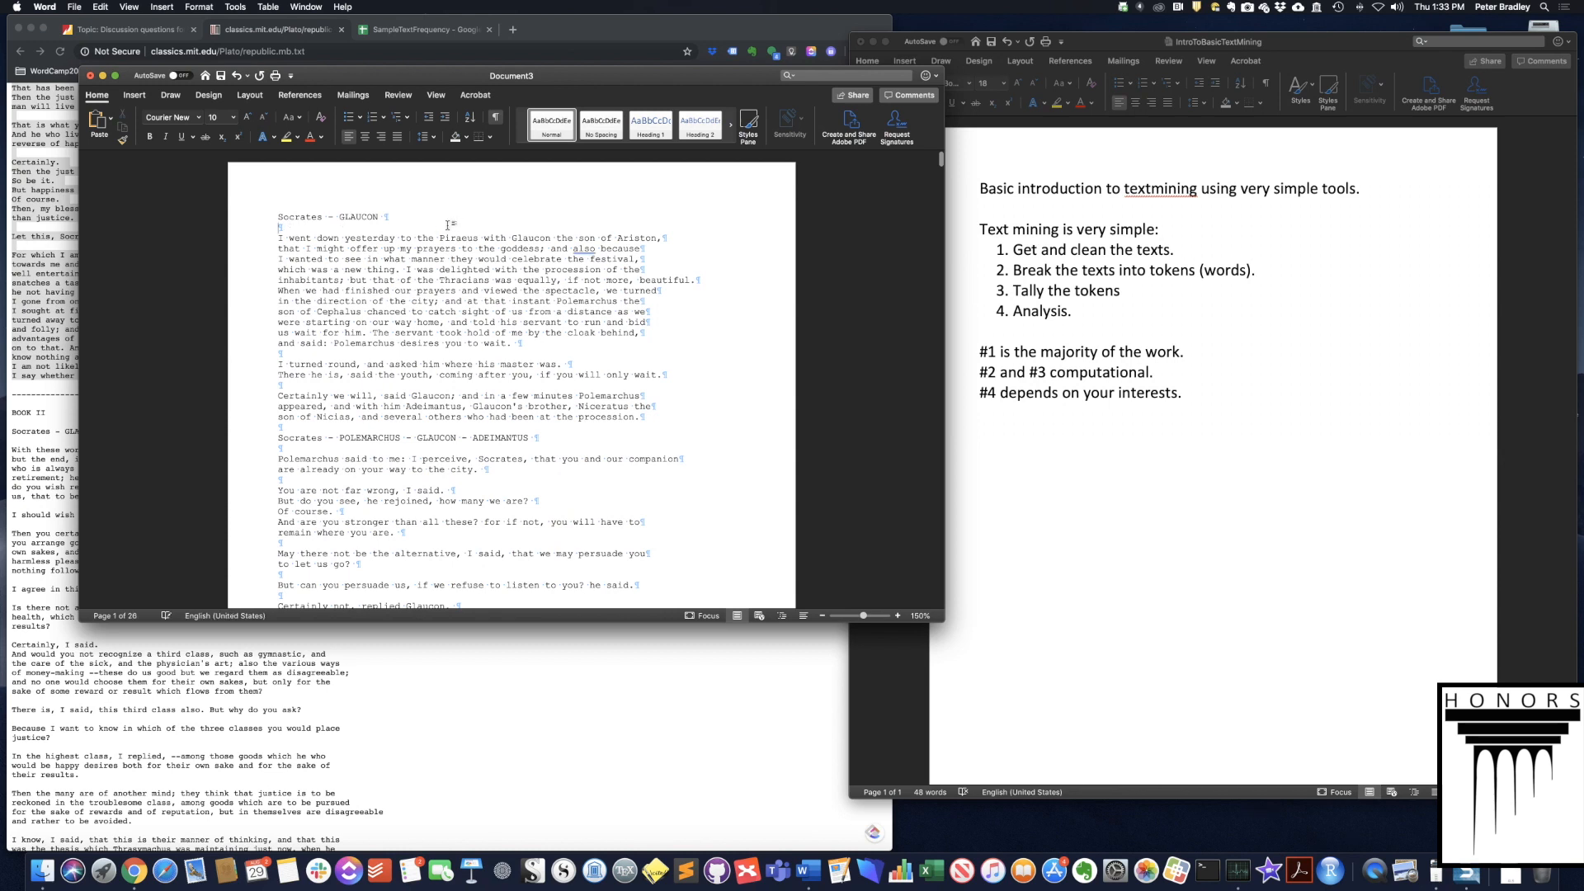
click(228, 221)
click(387, 218)
click(386, 217)
click(258, 221)
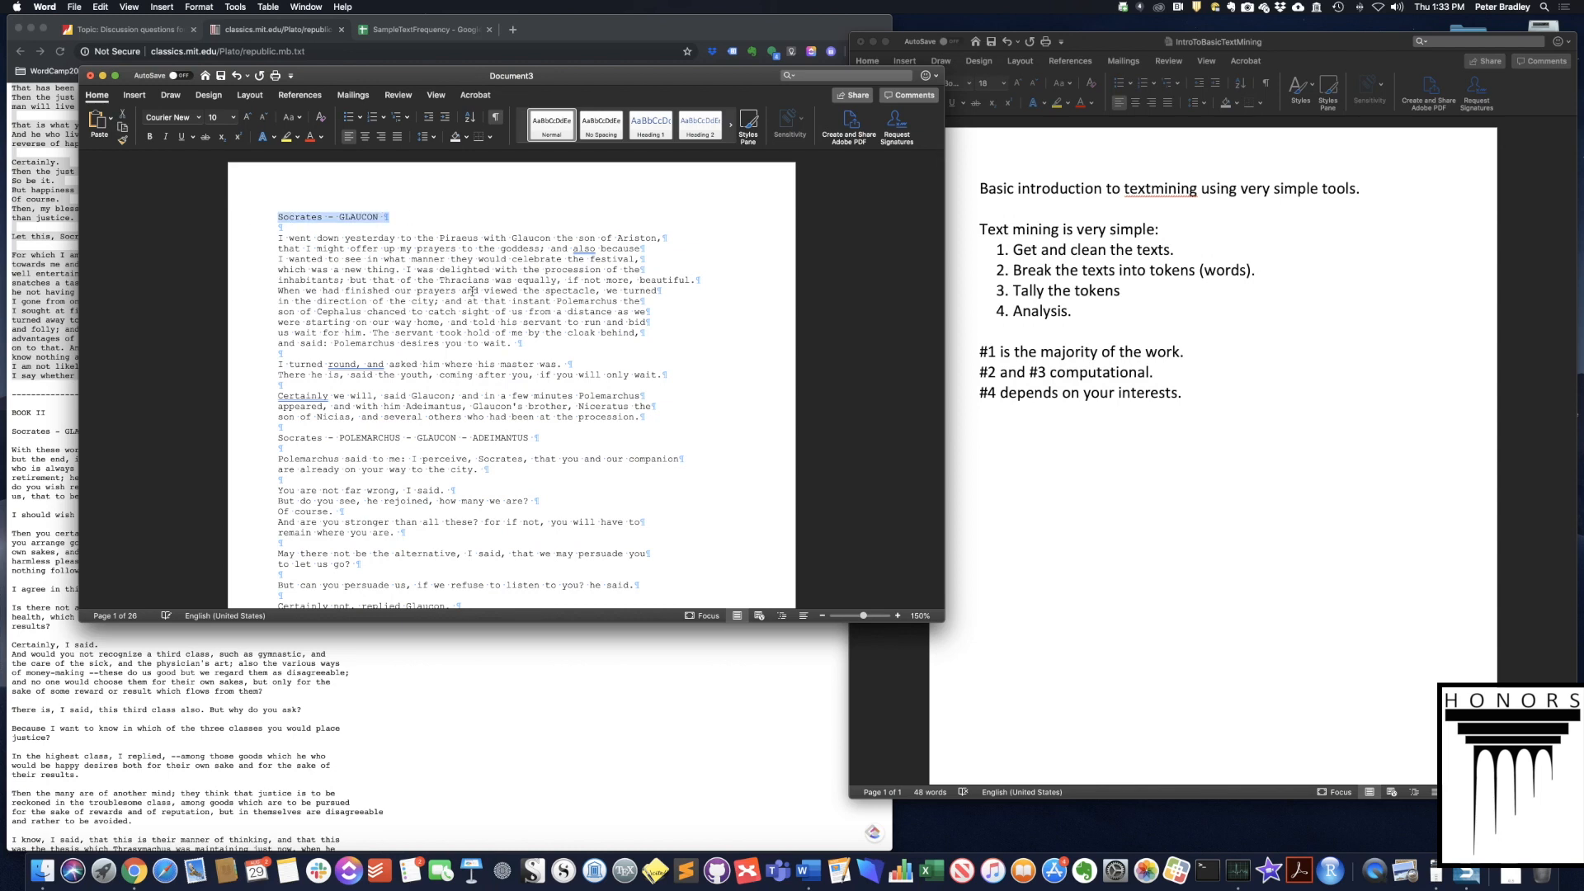
click(246, 232)
click(254, 241)
click(667, 243)
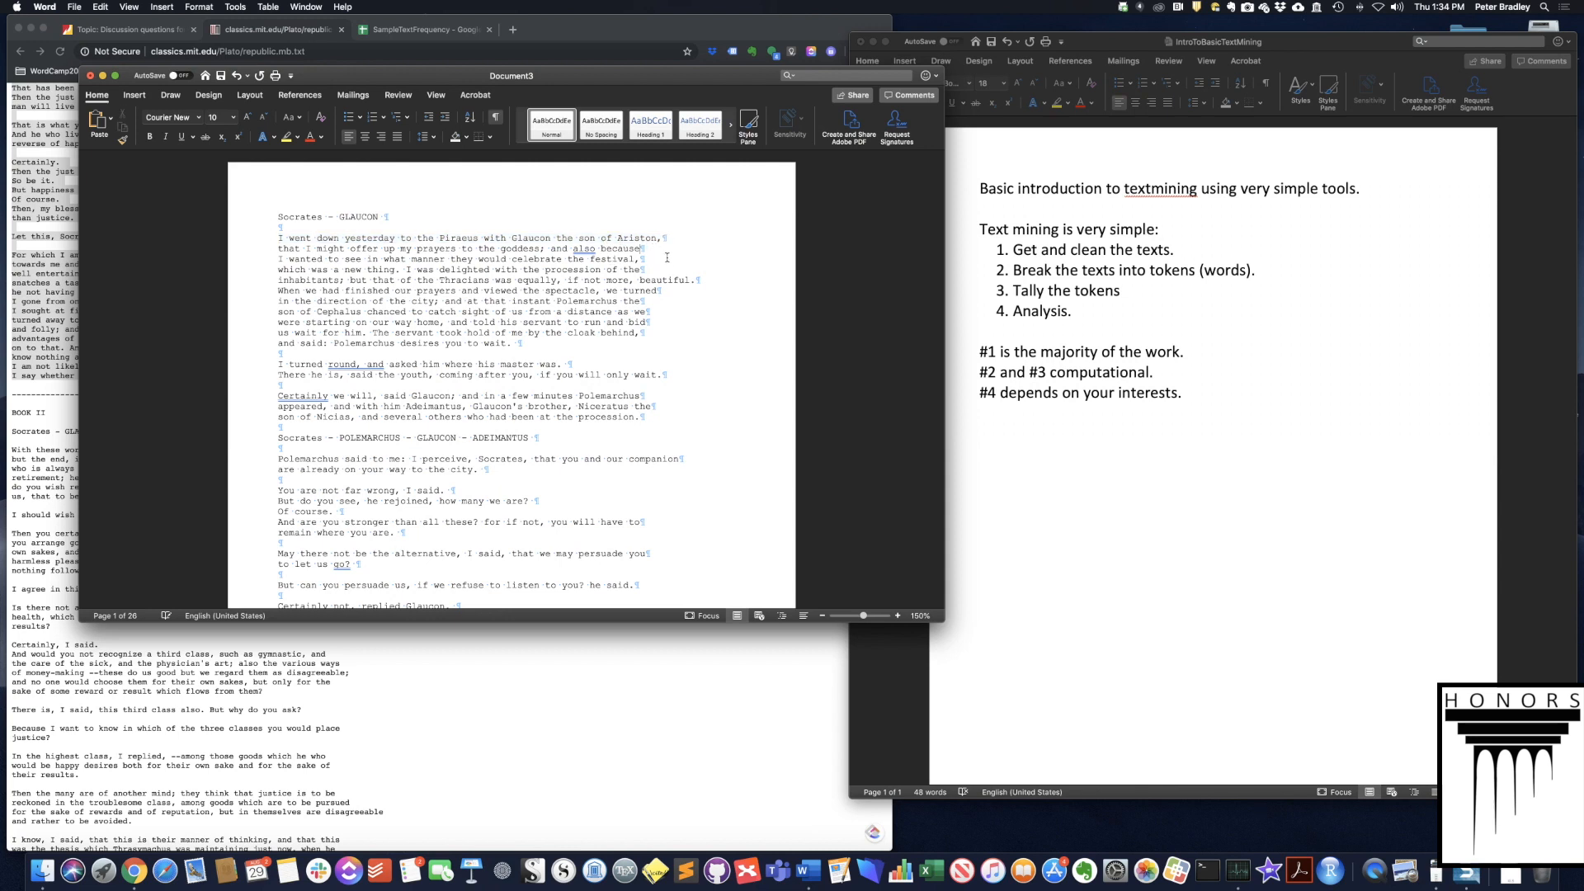
click(709, 297)
scroll(620, 374, down, 1)
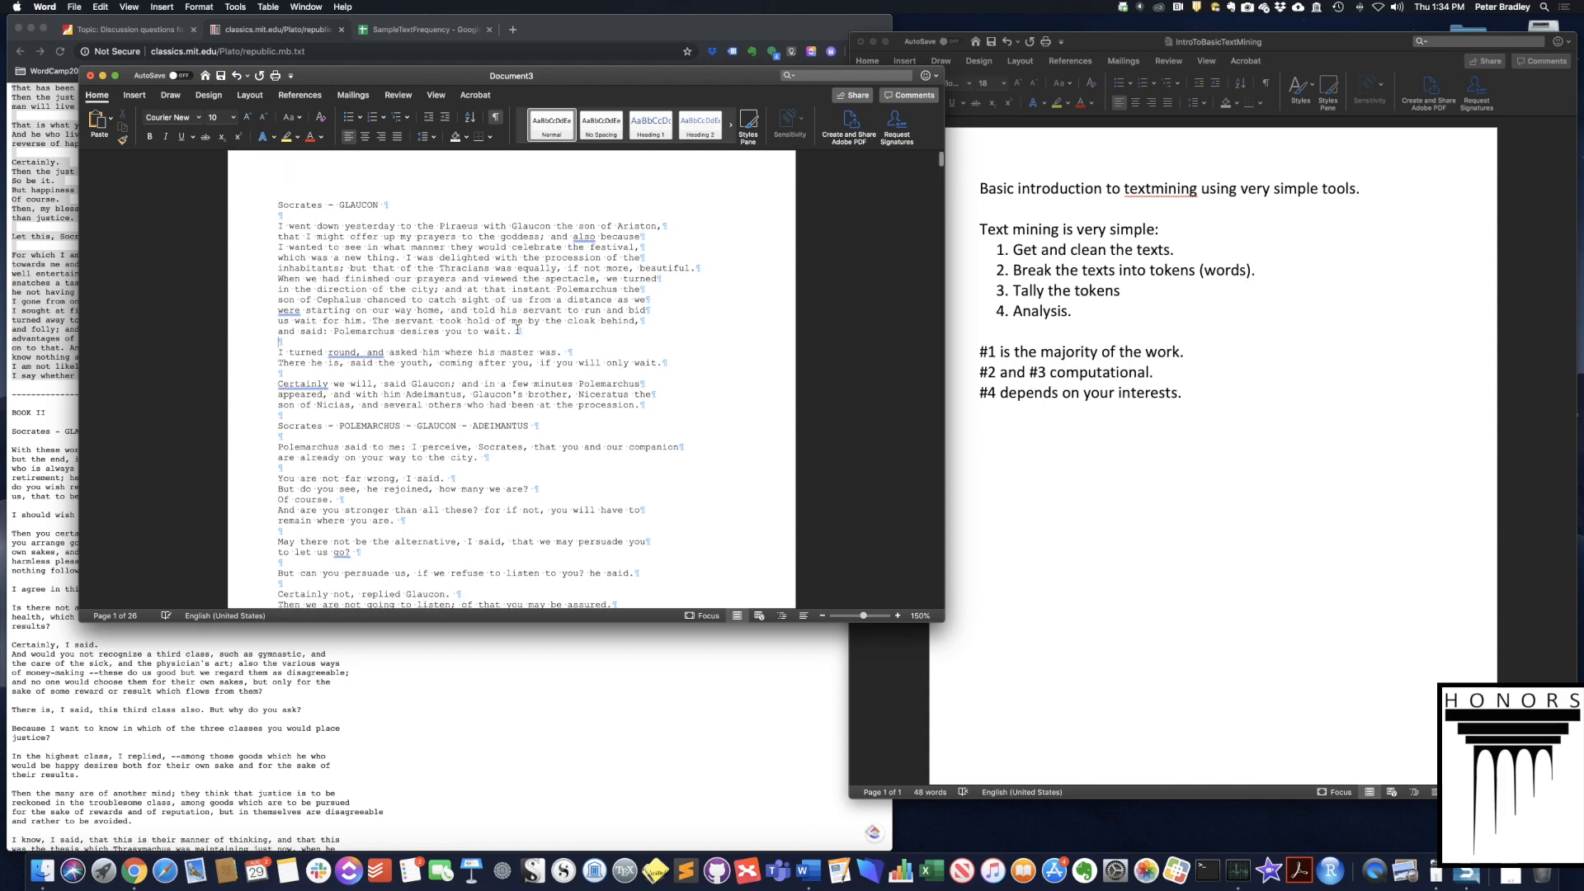
- Select the two consecutive paragraph marks after the first paragraph and open the advanced Replace dialog with its expanded search options
drag(528, 332, 525, 342)
click(75, 6)
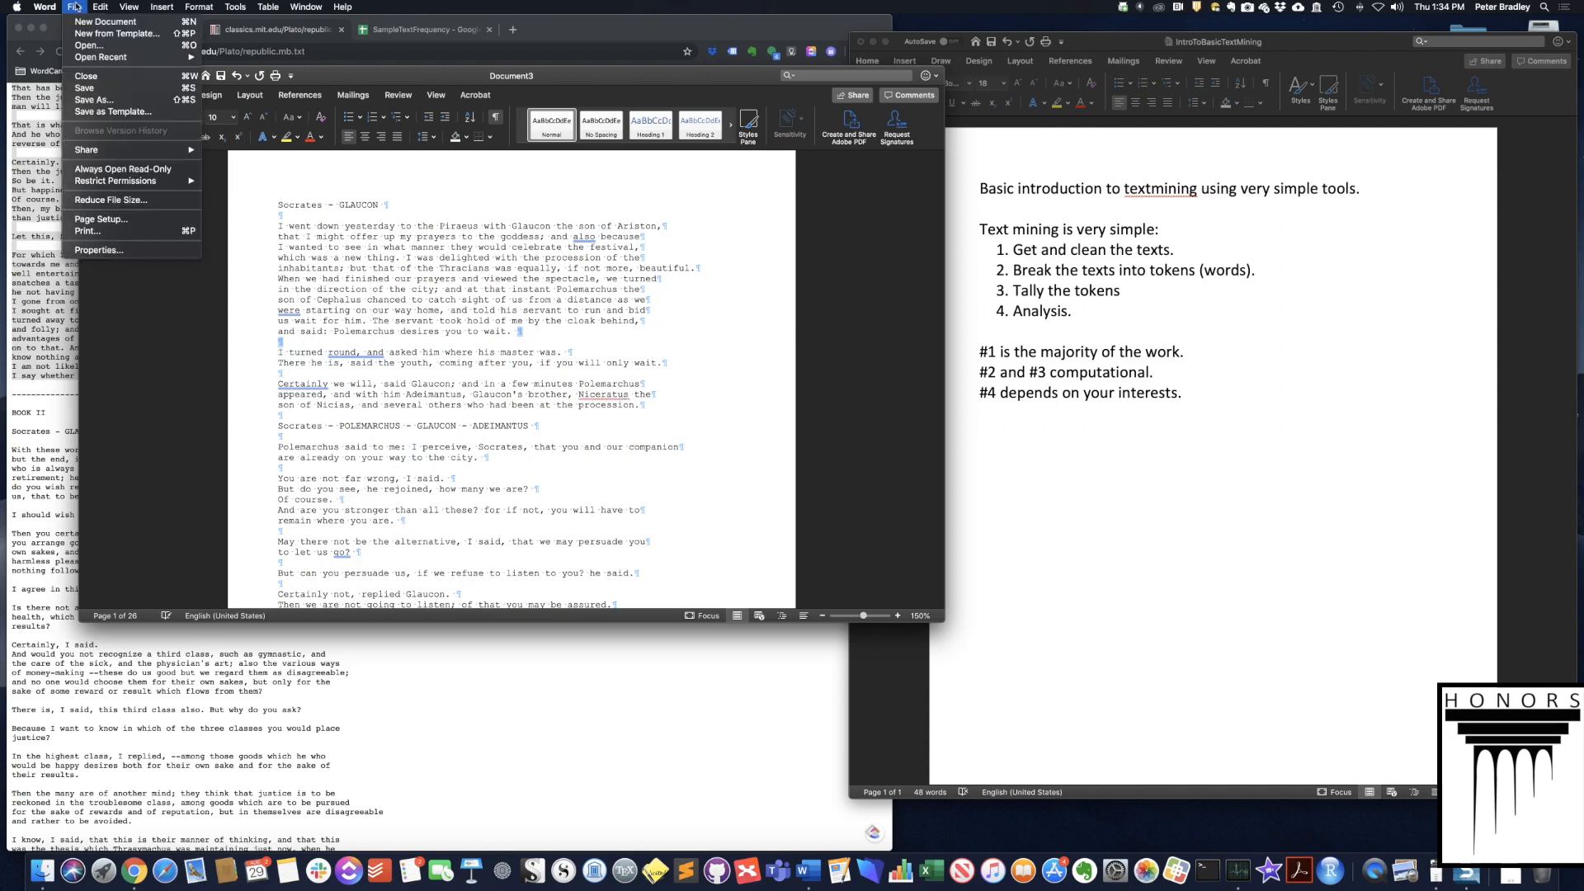
mouse_move(100, 6)
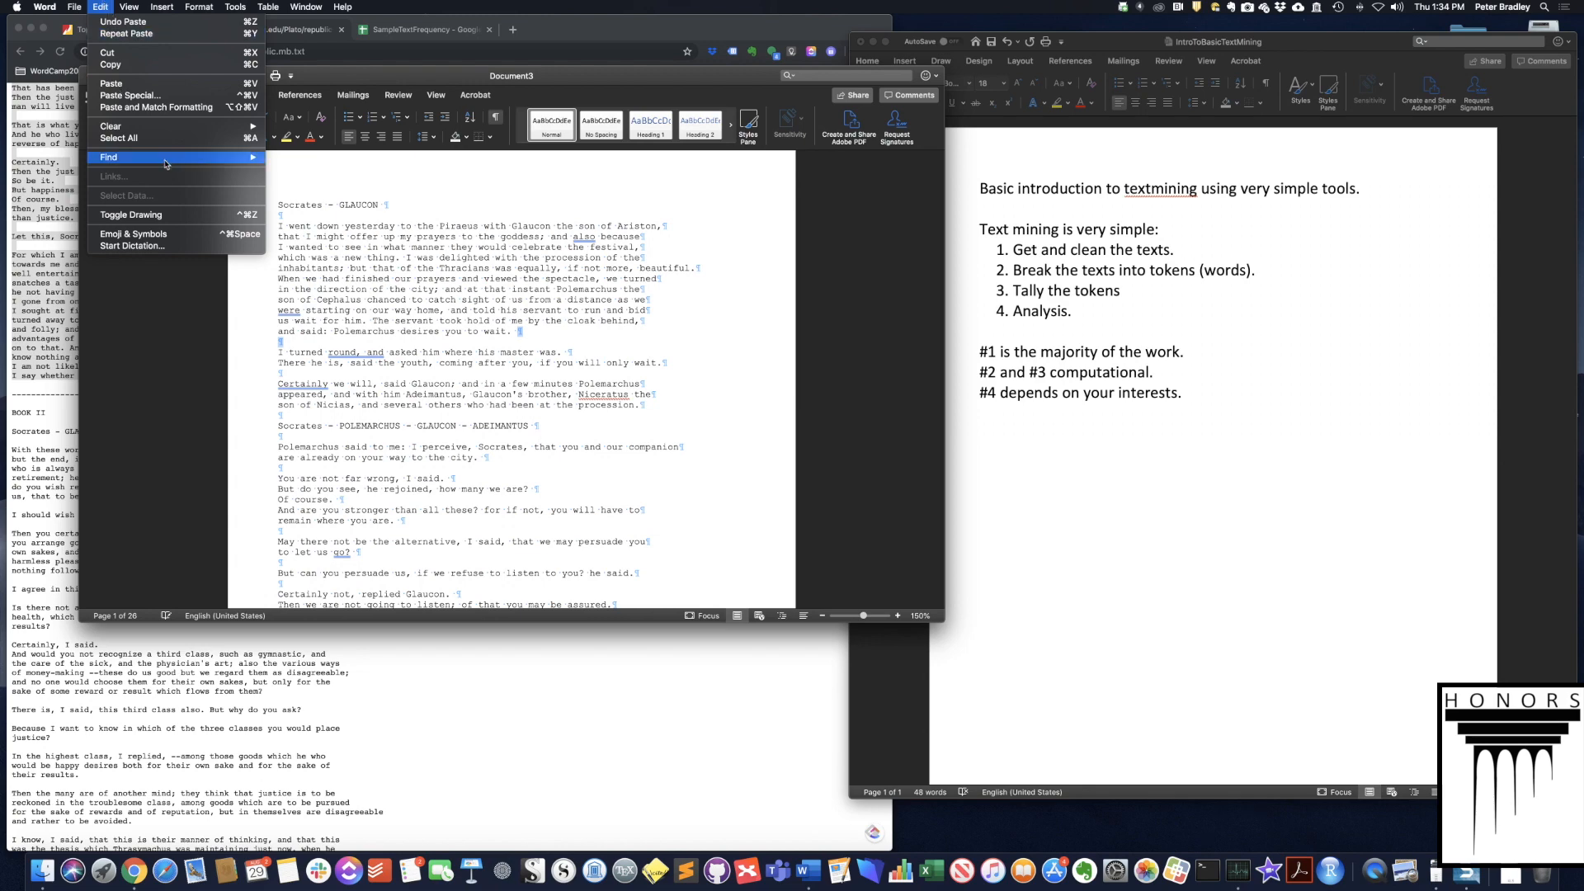
mouse_move(170, 162)
click(439, 208)
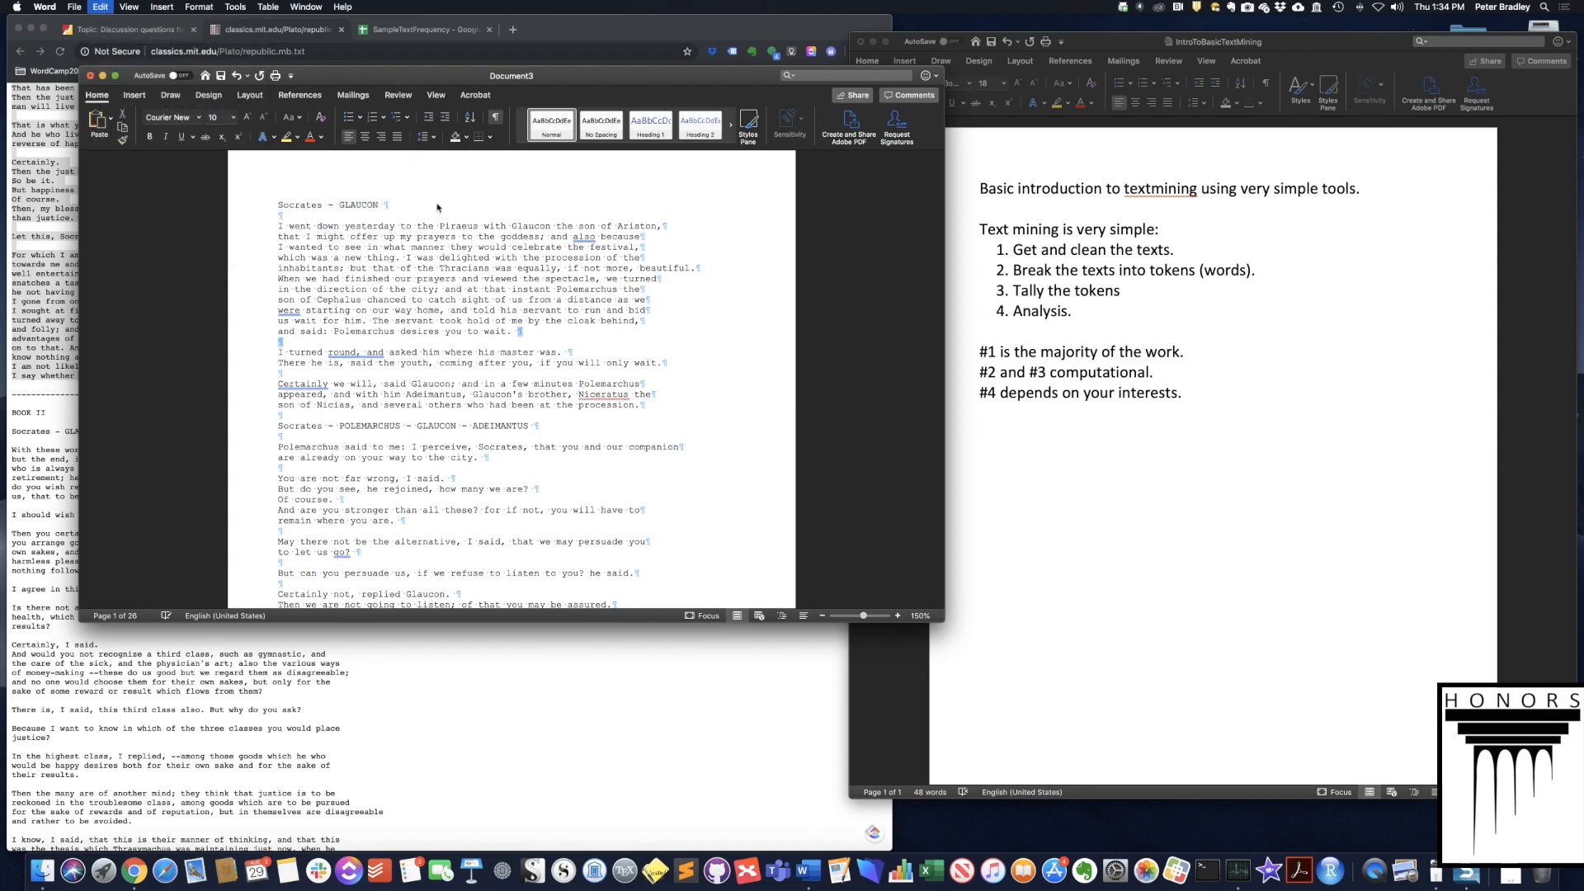
key(super+shift+h)
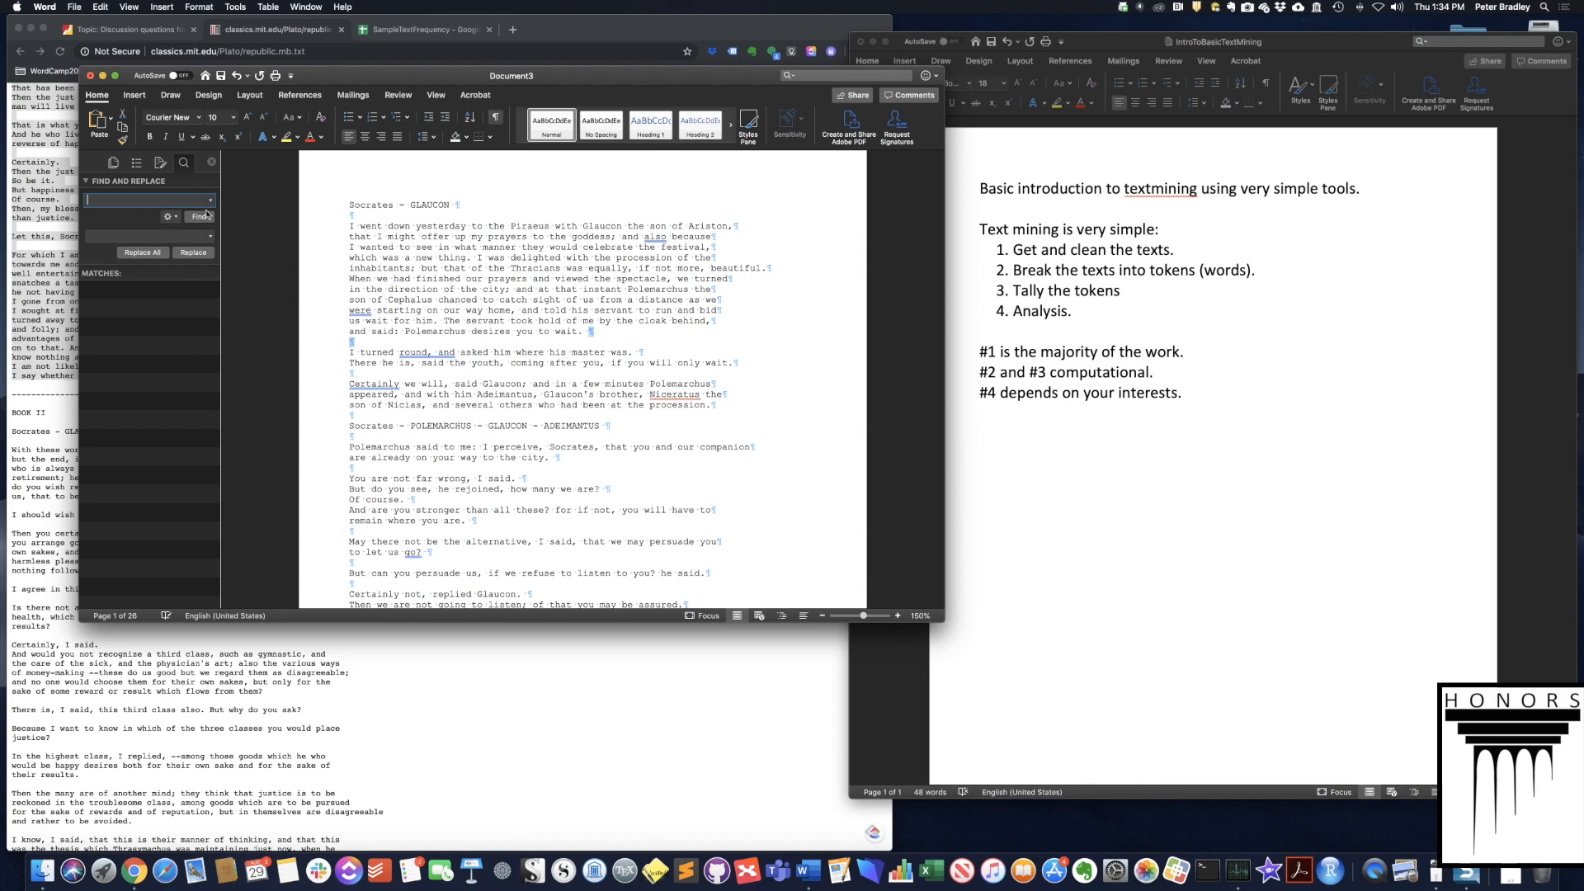
click(170, 217)
click(216, 277)
drag(716, 121, 950, 114)
click(1022, 134)
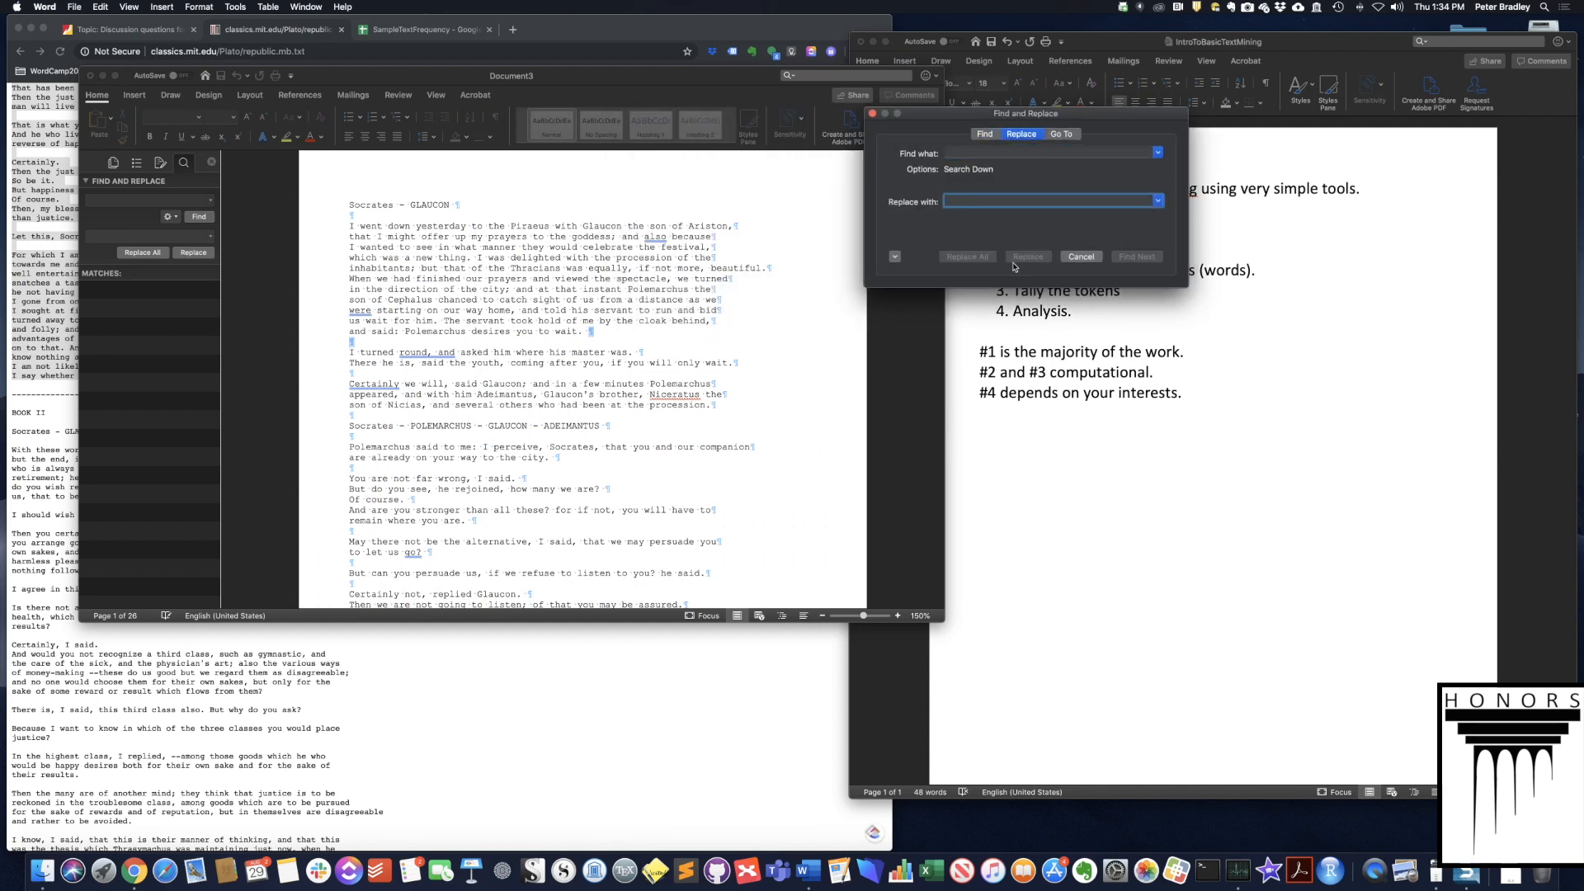
click(895, 259)
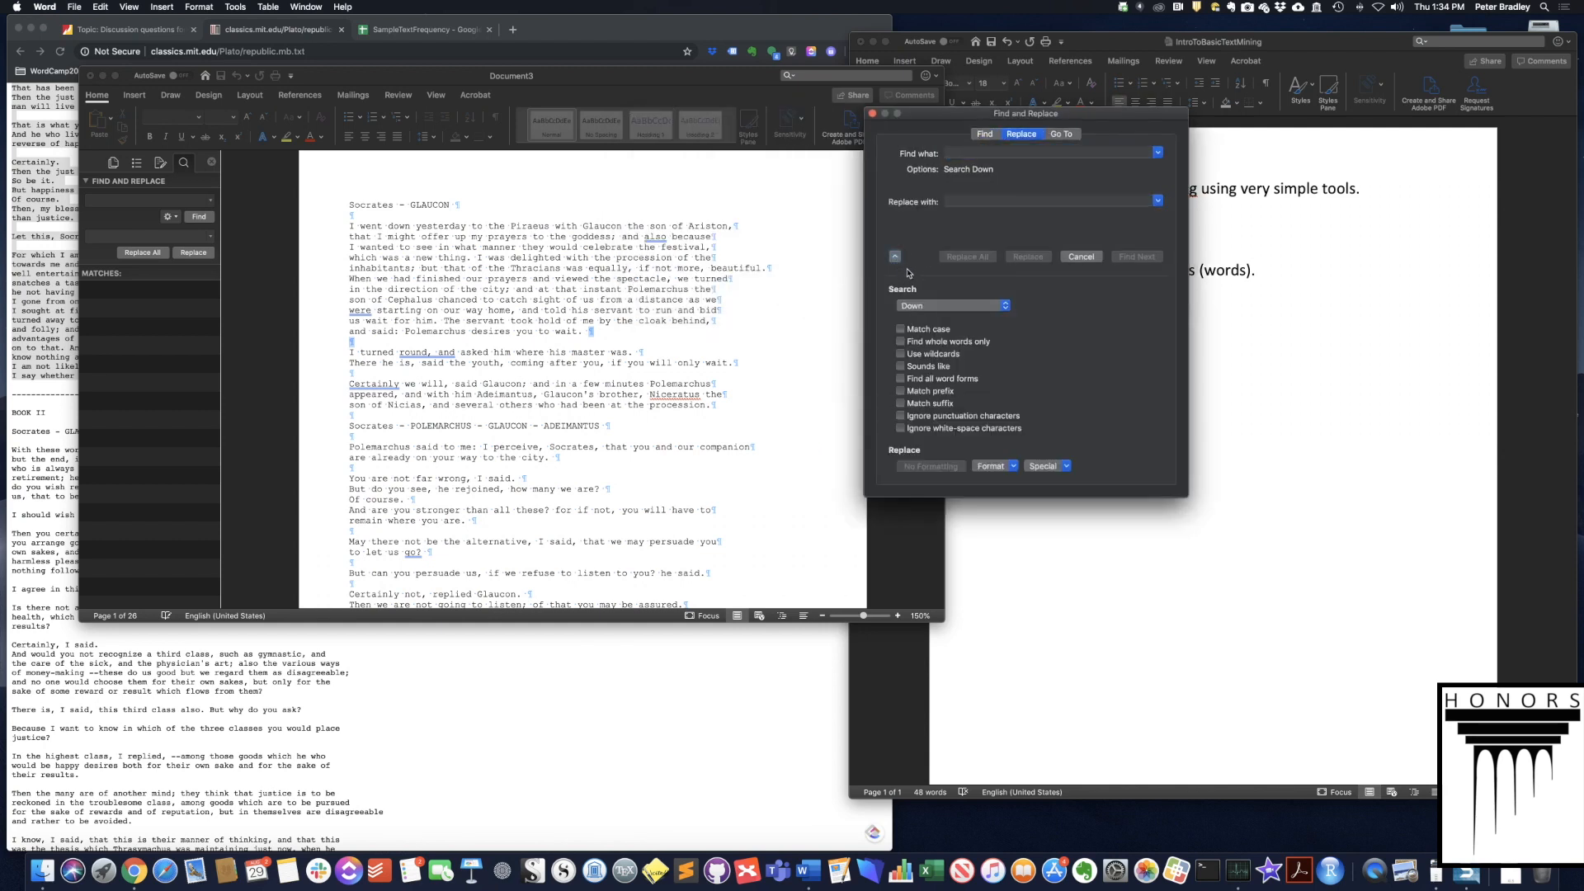
- Set the search text to two consecutive paragraph marks, ^p^p
click(972, 153)
click(1067, 467)
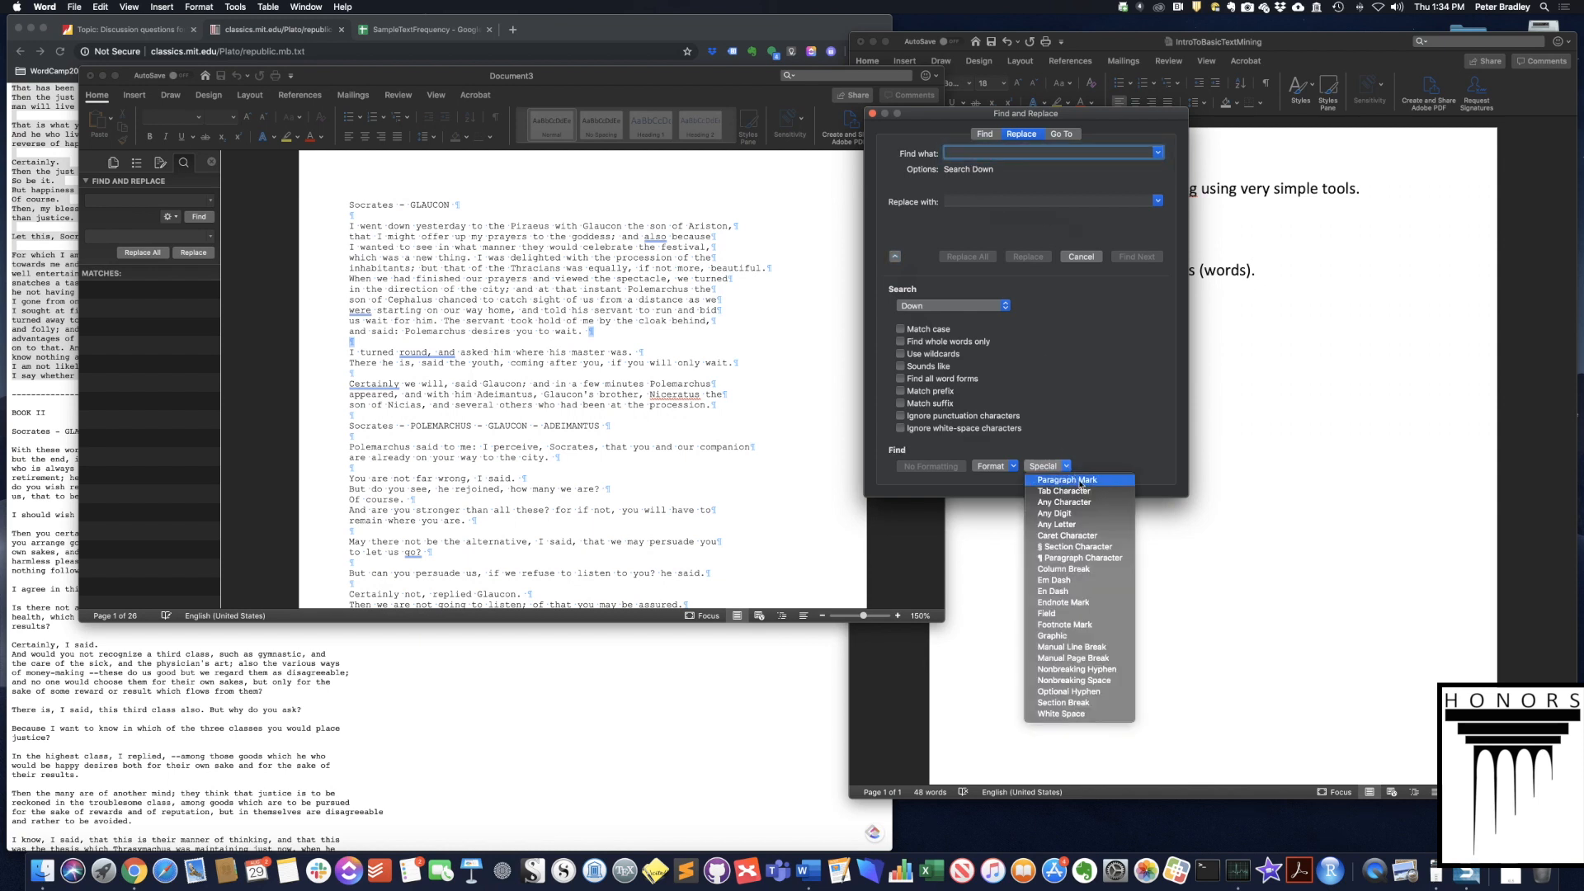
click(1066, 480)
click(1065, 466)
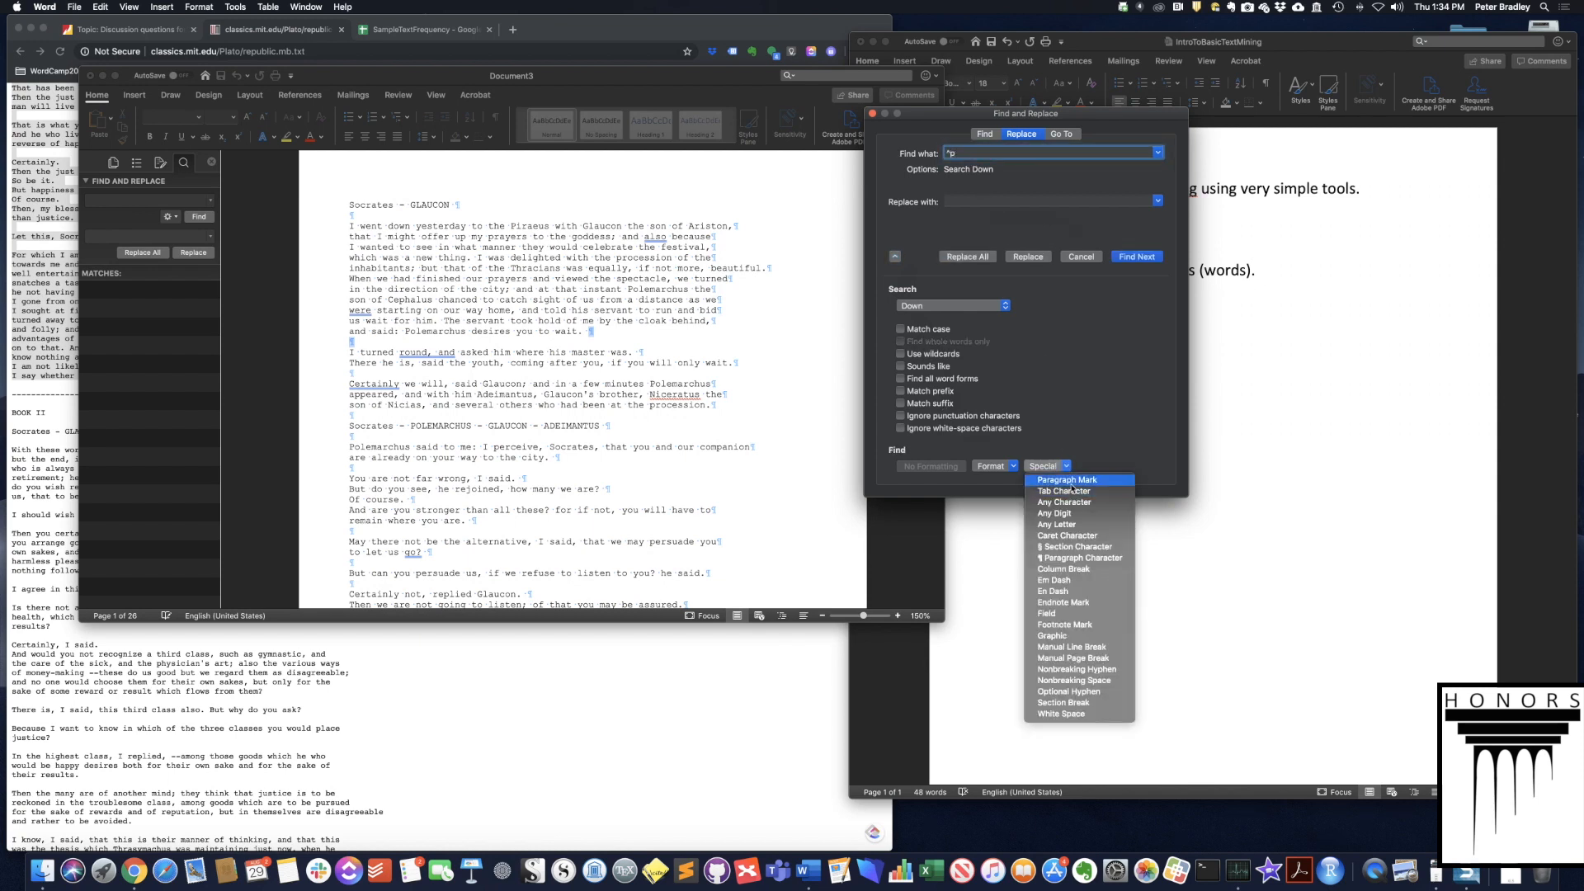
click(1067, 480)
- Set the replacement text to ^pFOOBAR^p, placing the placeholder word between two paragraph marks
click(968, 203)
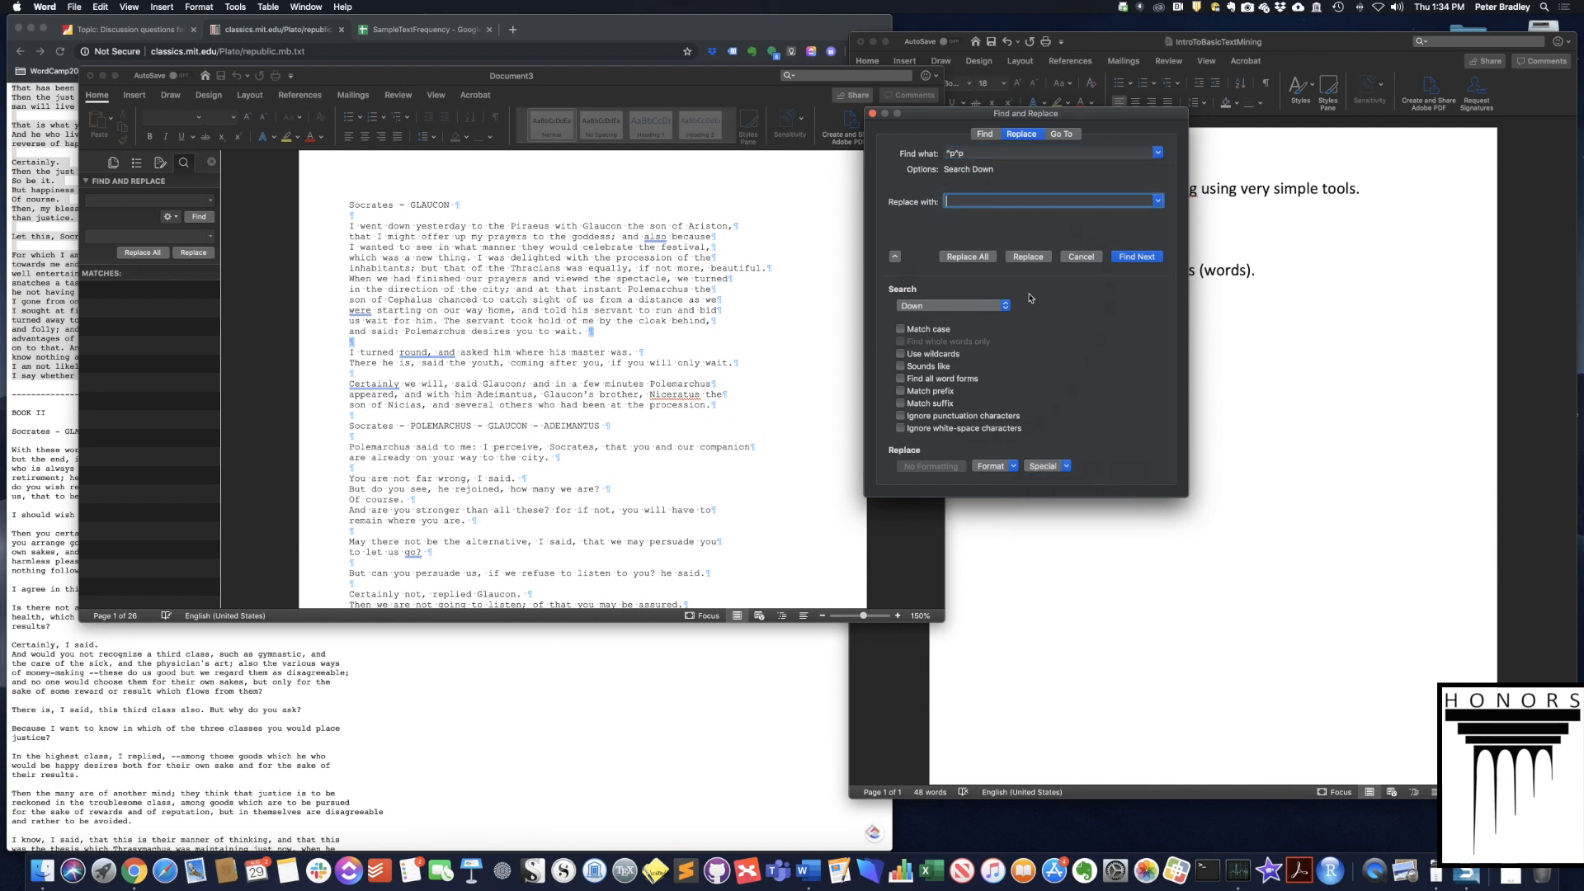
click(1066, 467)
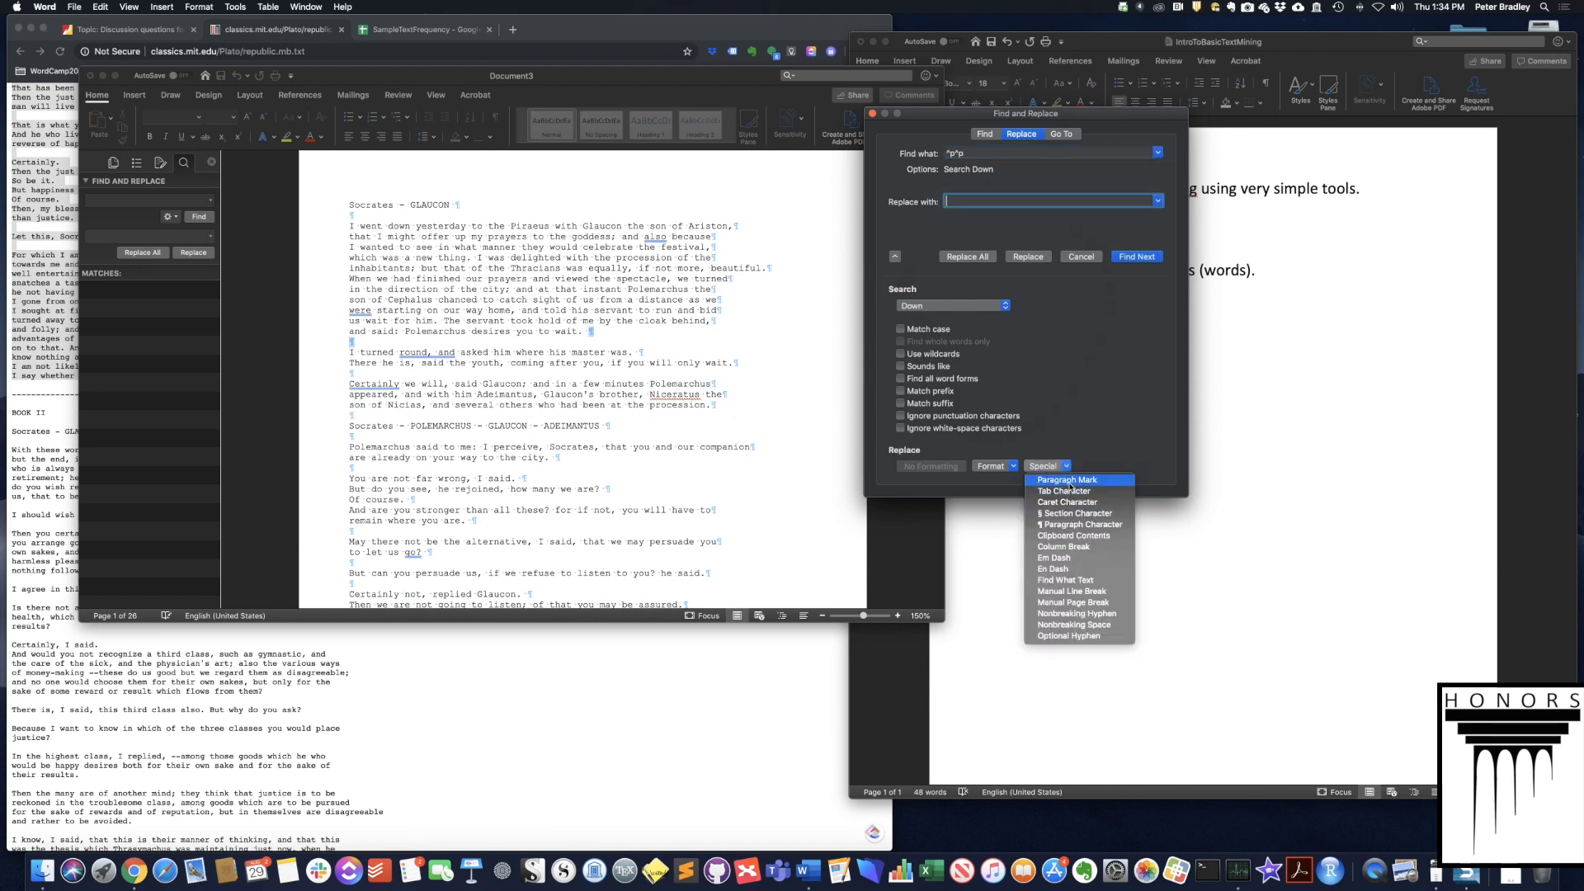
click(1067, 480)
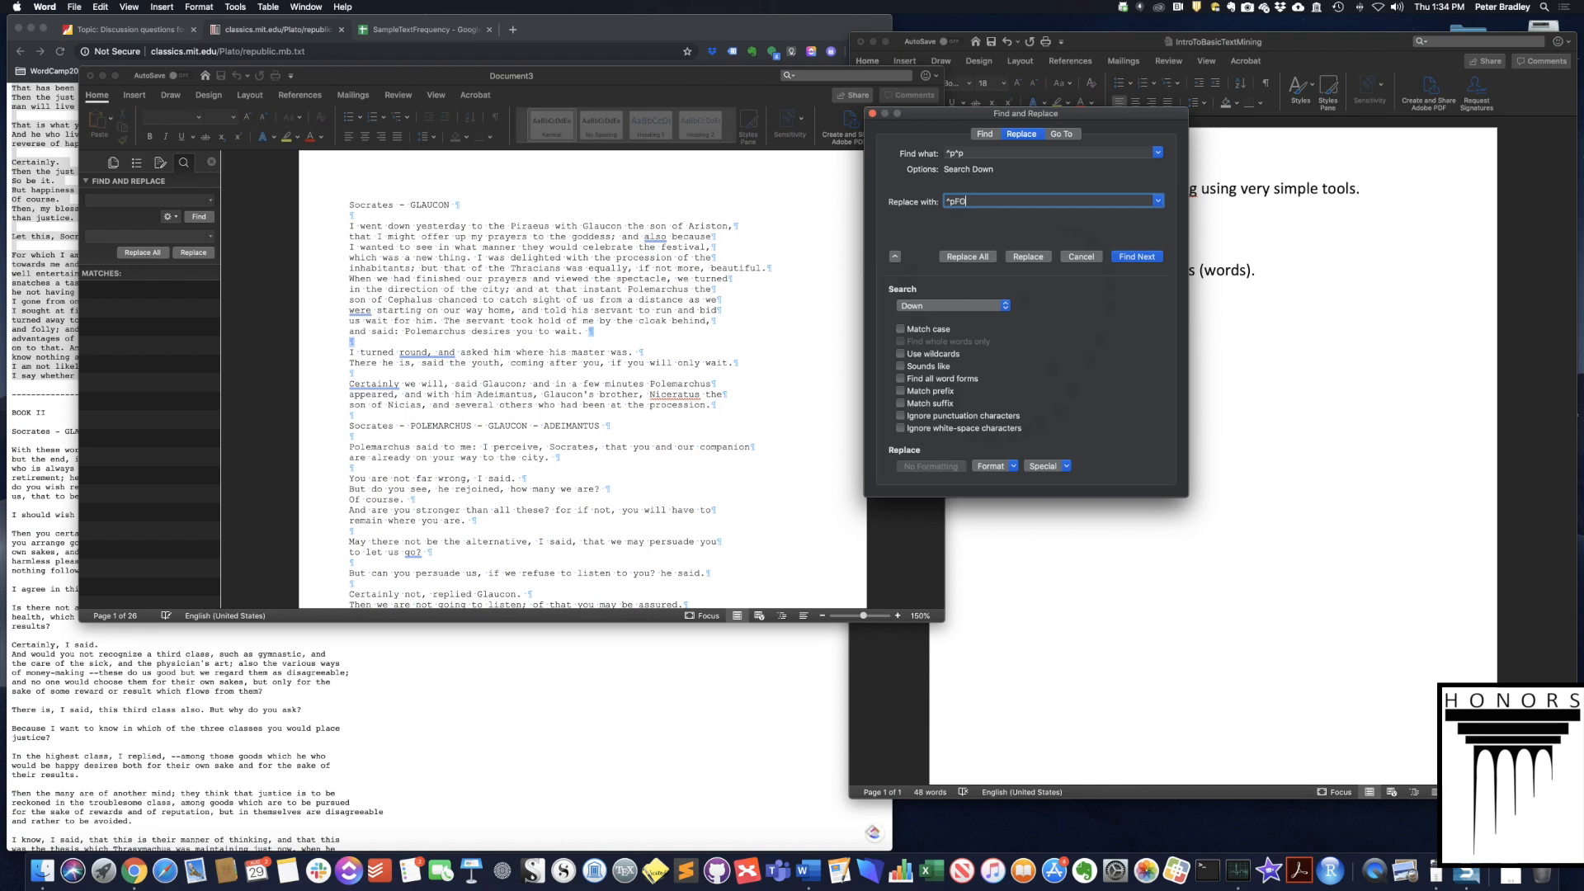
text(FOOBAR)
click(1064, 467)
click(1060, 480)
- Replace all double paragraph marks in the Book I document with the FOOBAR placeholder between paragraph marks
click(962, 257)
click(885, 285)
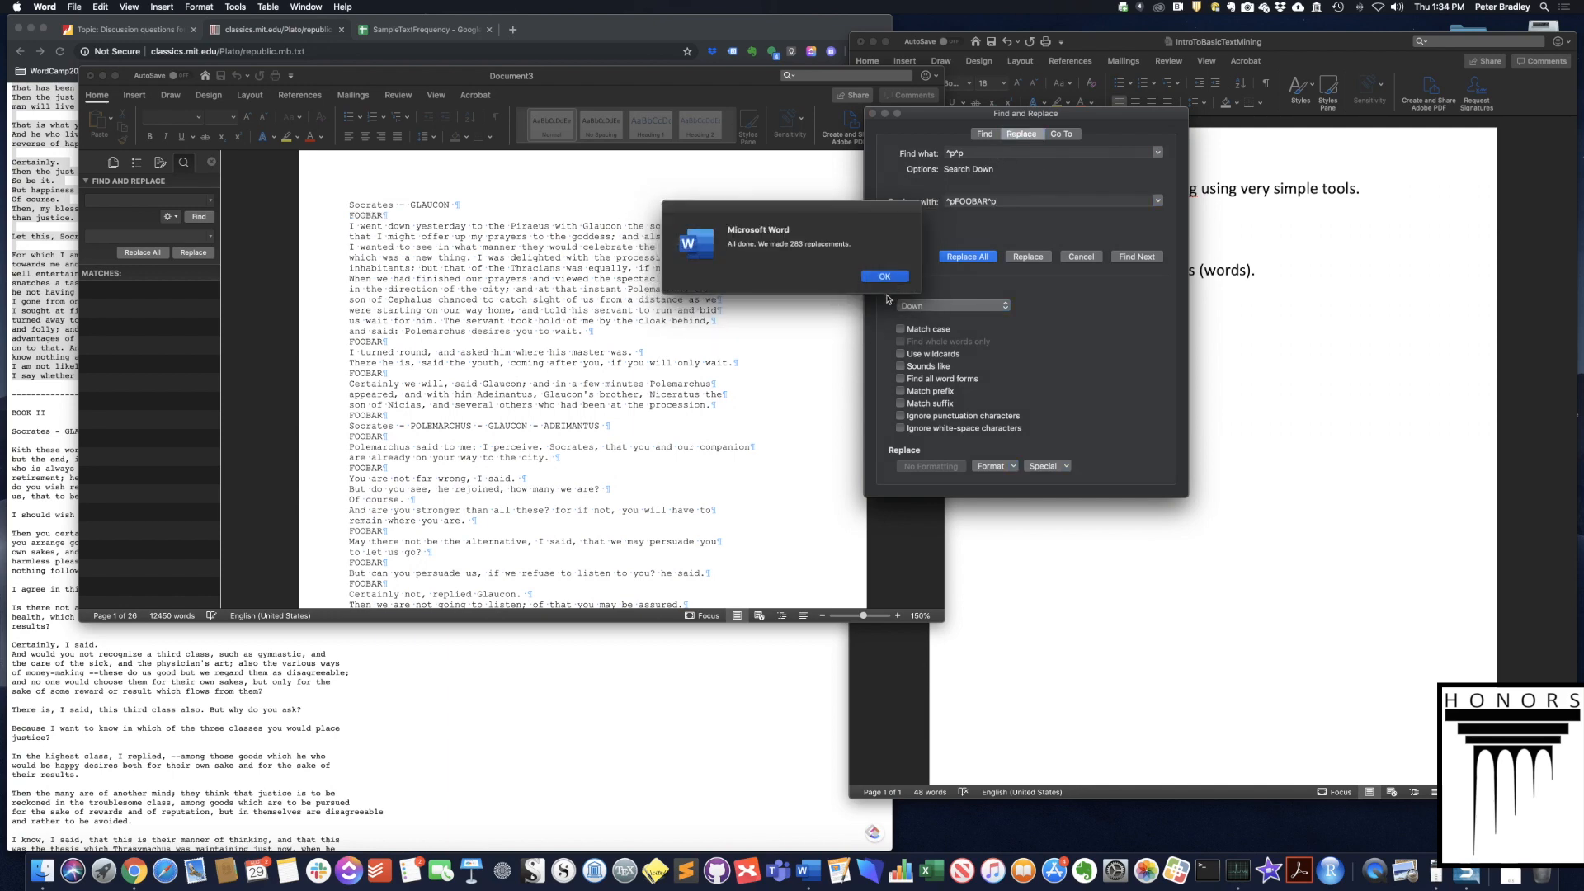
click(885, 277)
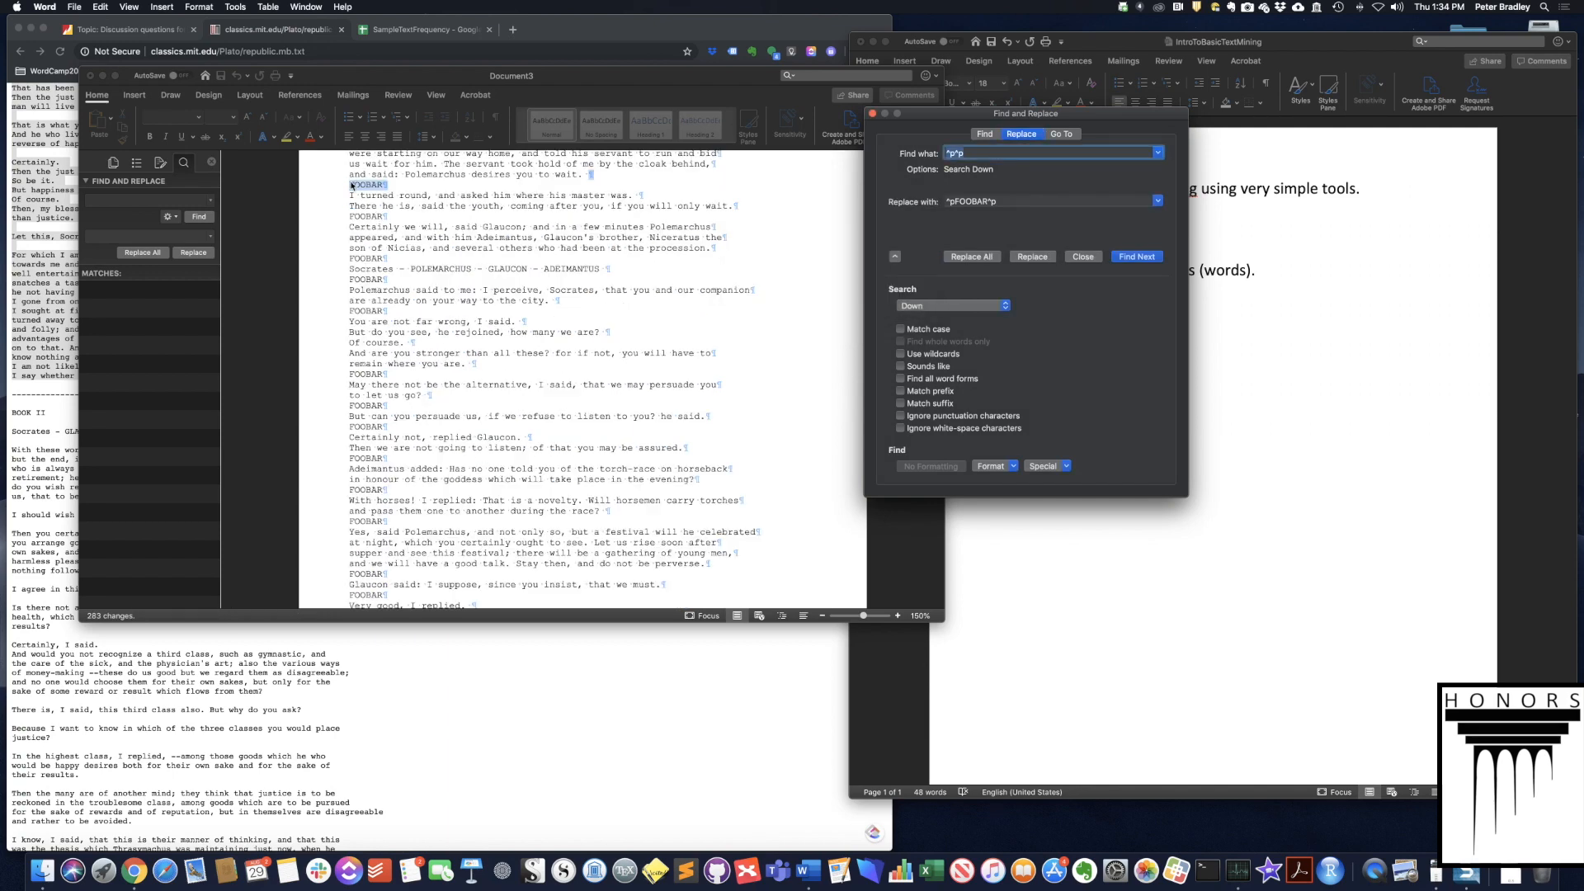
- Replace every remaining single paragraph mark, ^p, in the Book I document with a space, continuing the search from the beginning
click(316, 190)
click(359, 184)
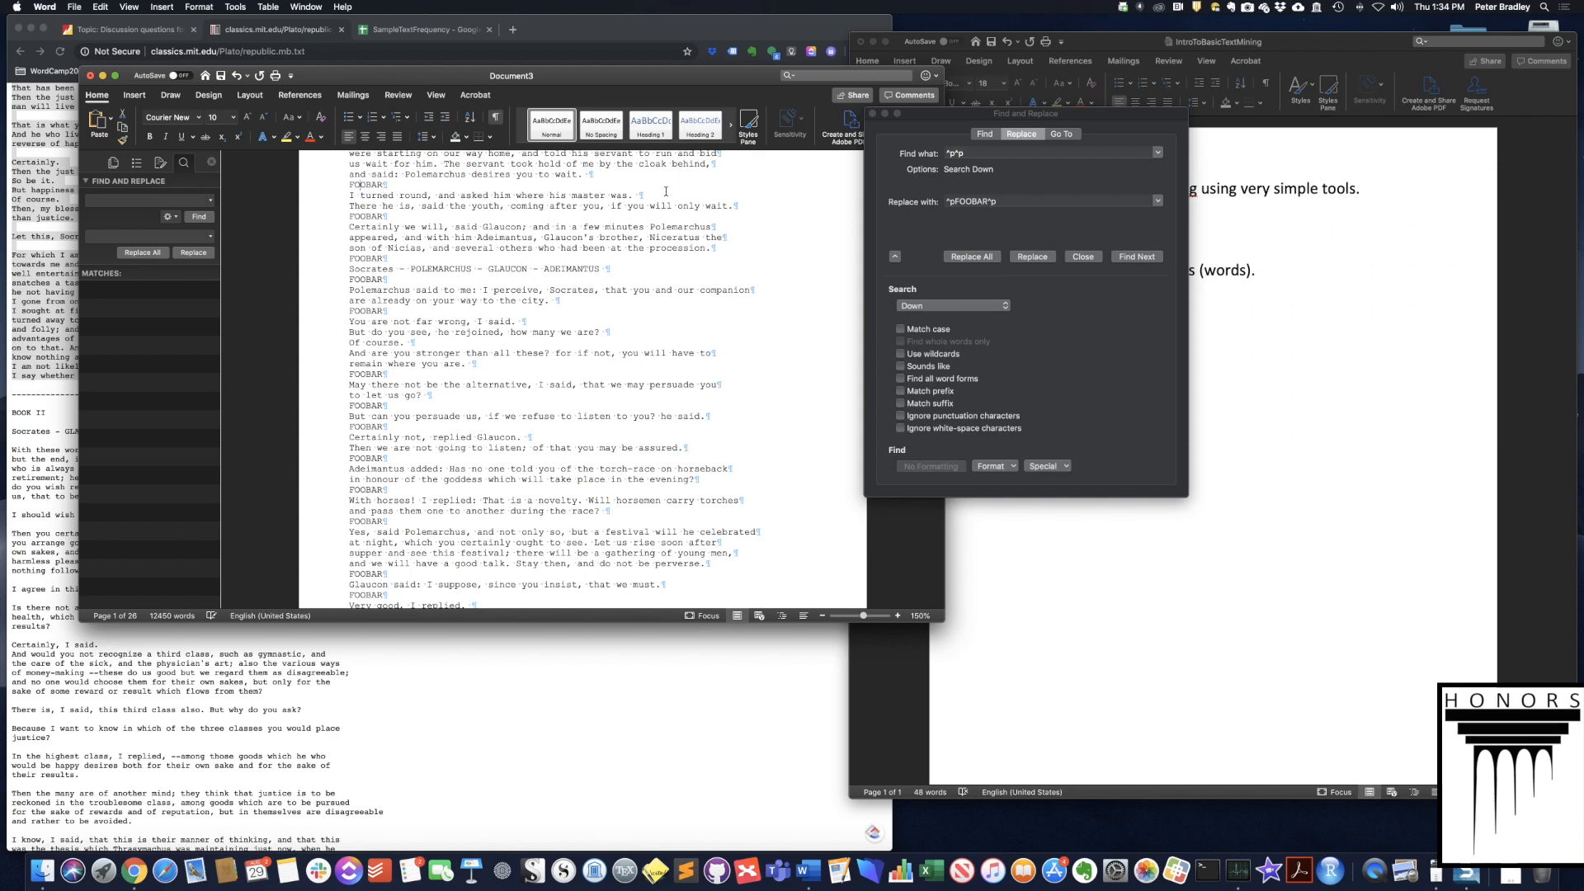
click(990, 153)
triple_click(1024, 201)
key(BackSpace)
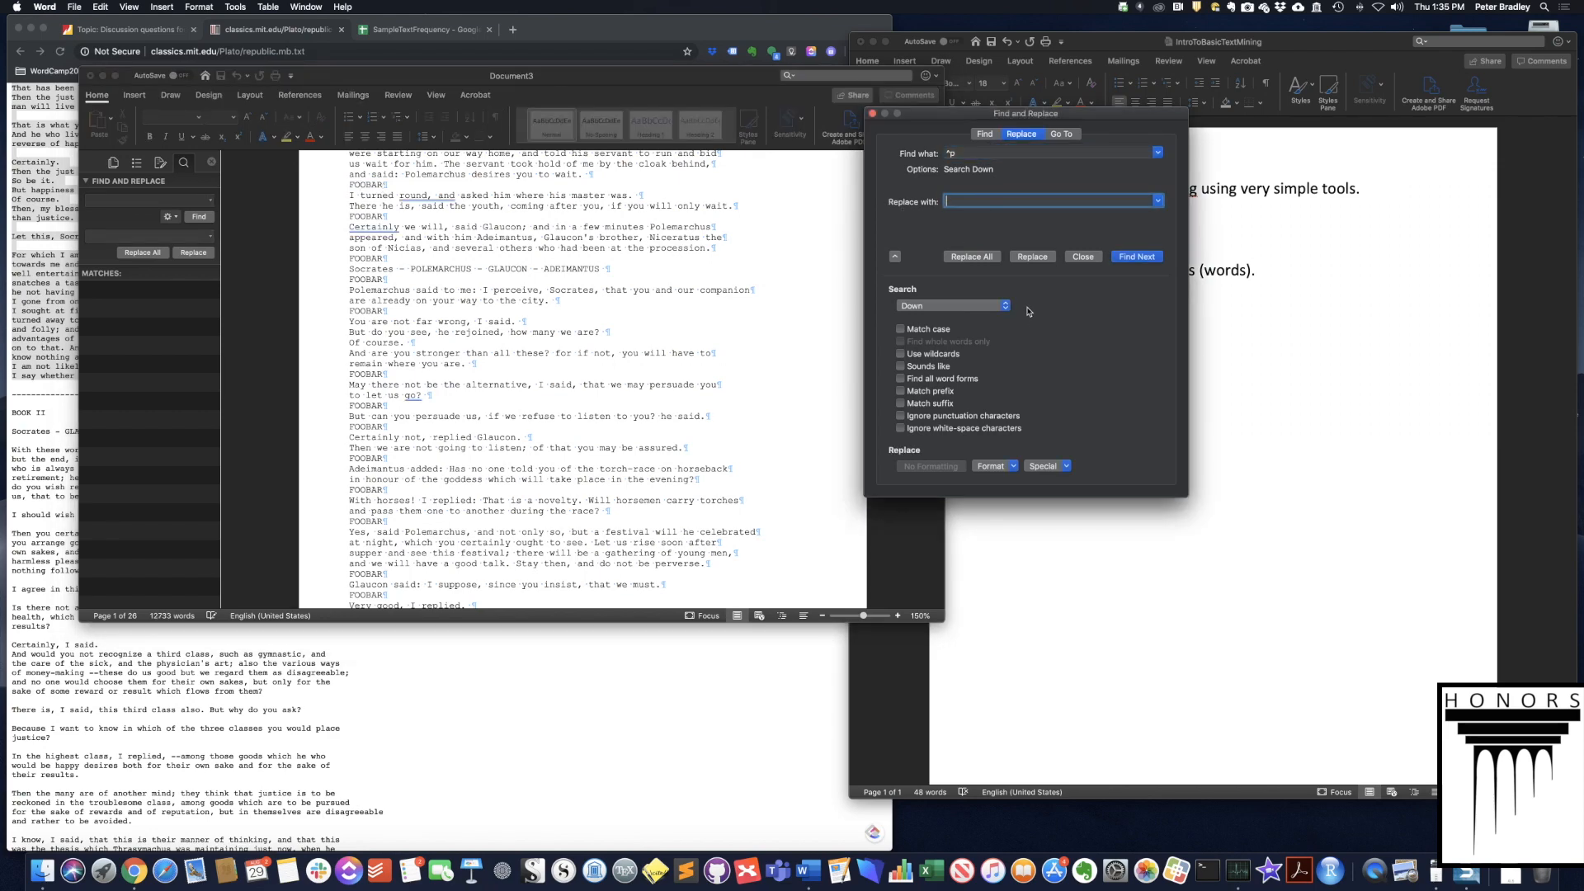
click(971, 256)
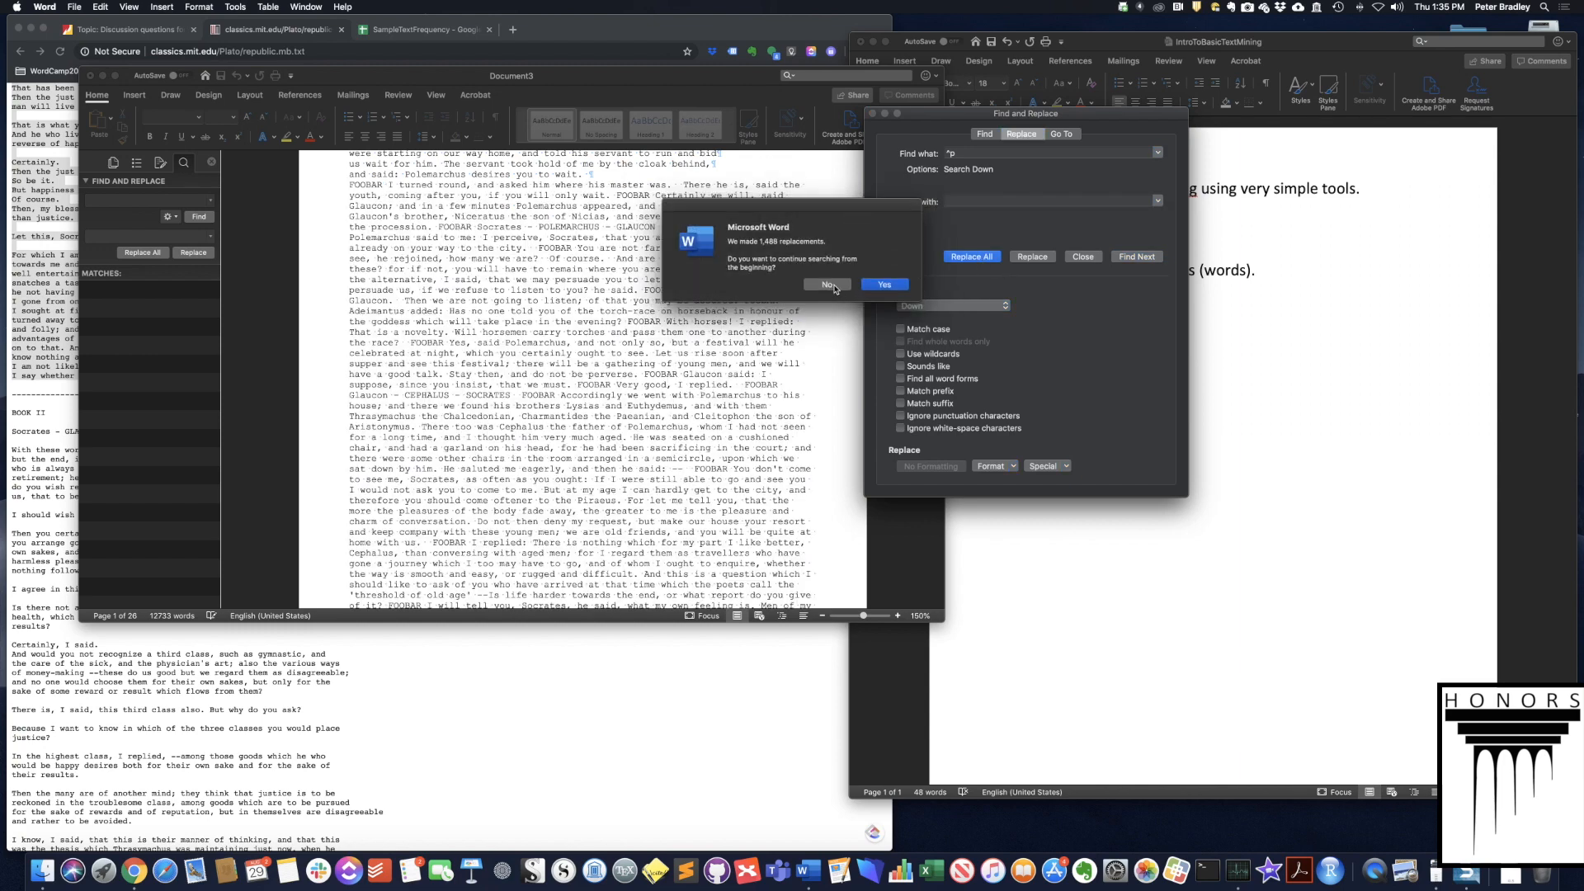
click(876, 285)
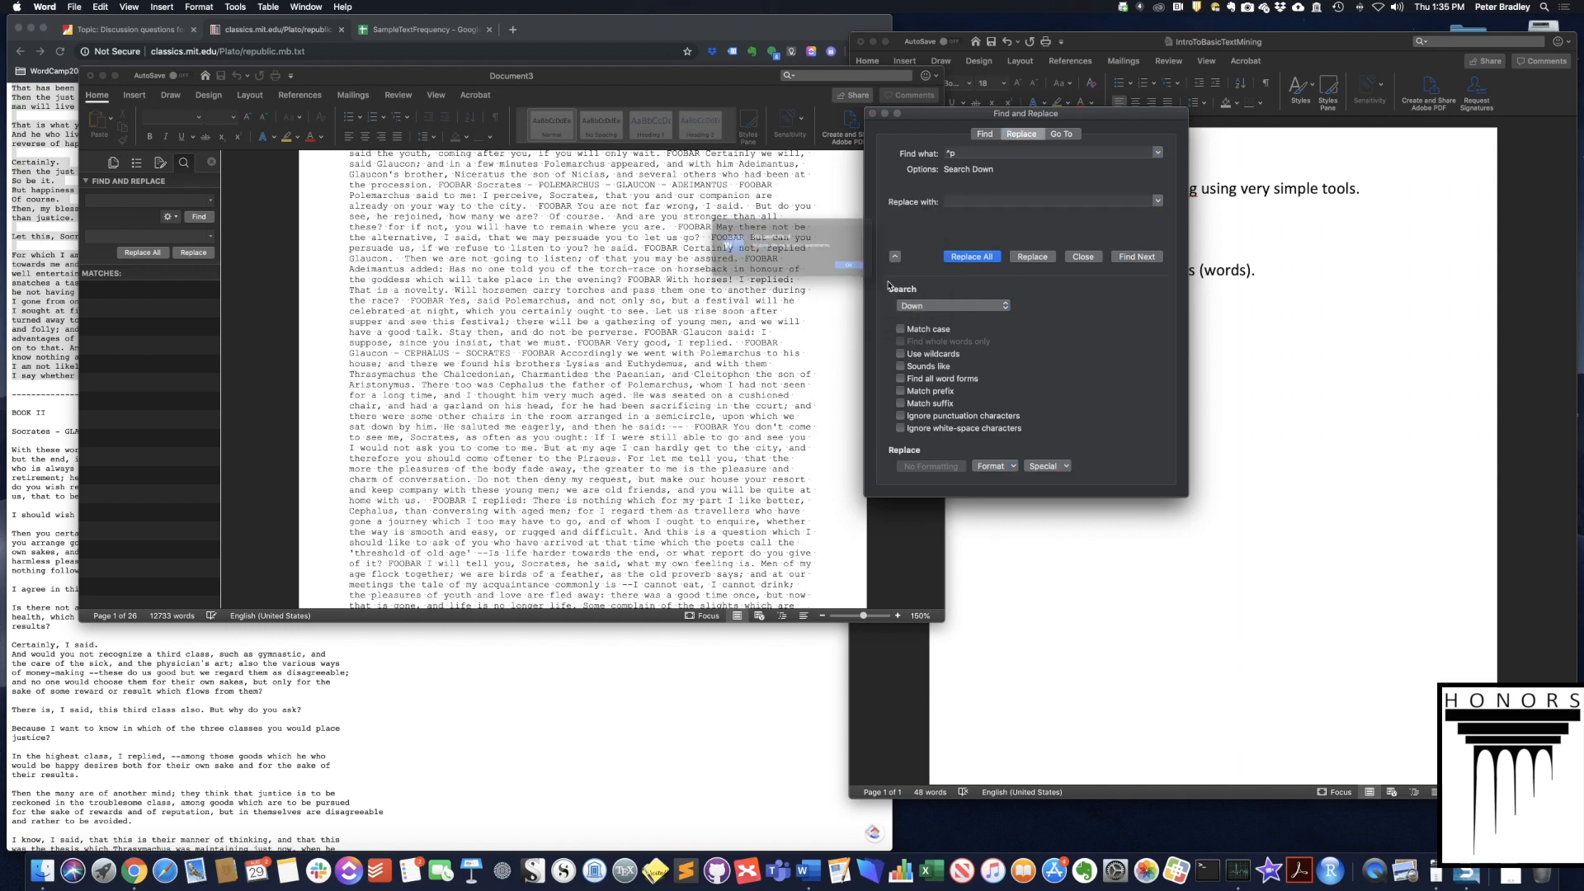
click(883, 277)
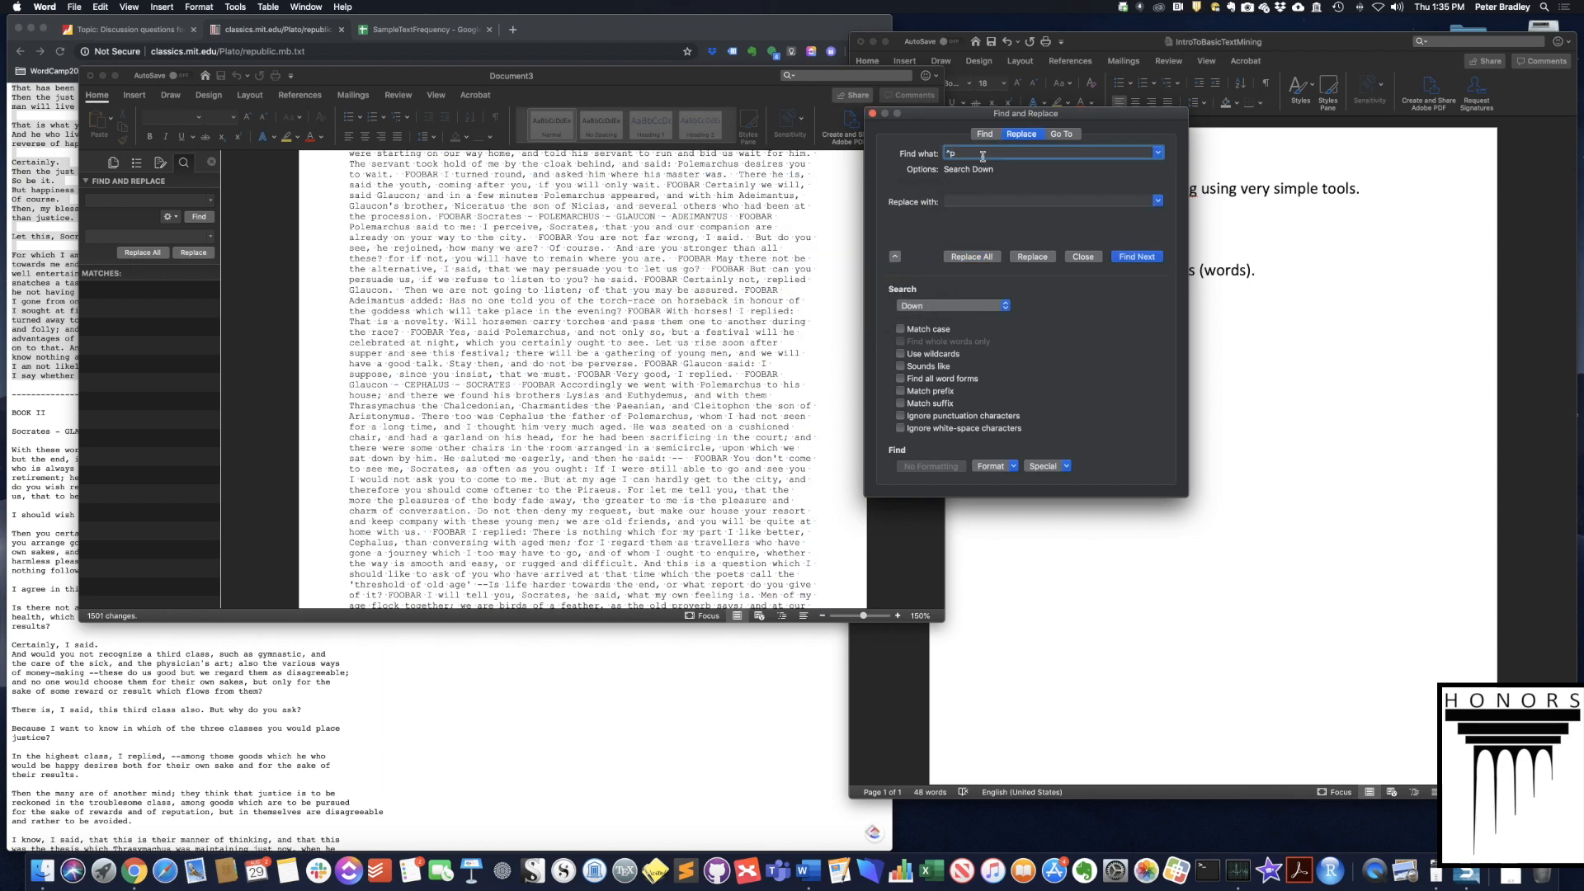
- Replace all FOOBAR placeholders in the whole document with a paragraph mark, ^p
text(FOO)
text(NRA)
key(BackSpace)
key(BackSpace)
key(BackSpace)
text(BAR)
key(Tab)
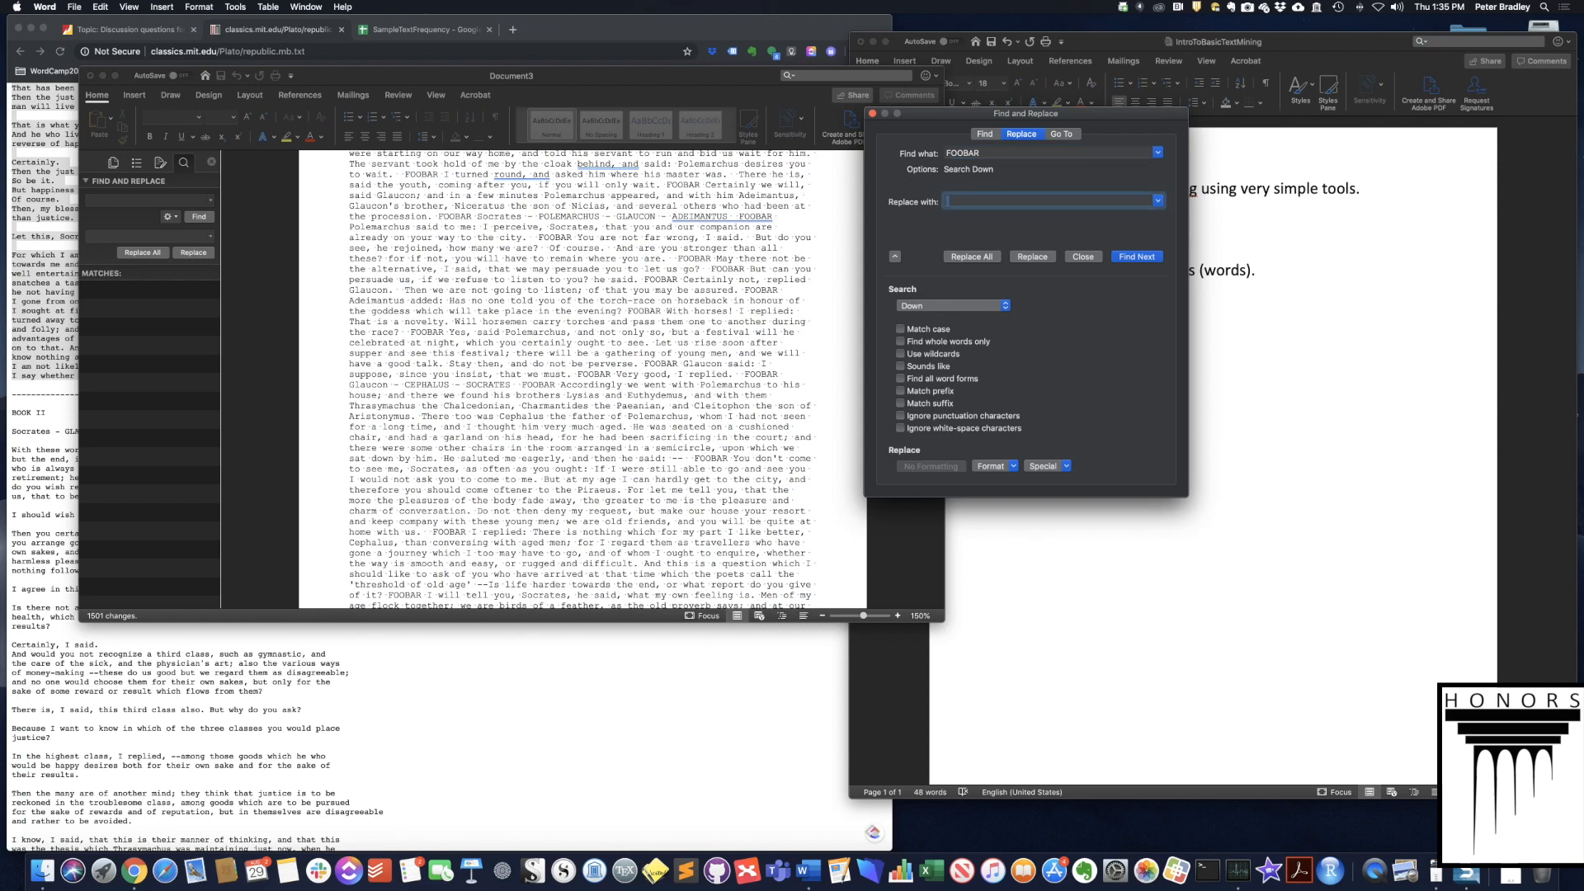
click(1046, 466)
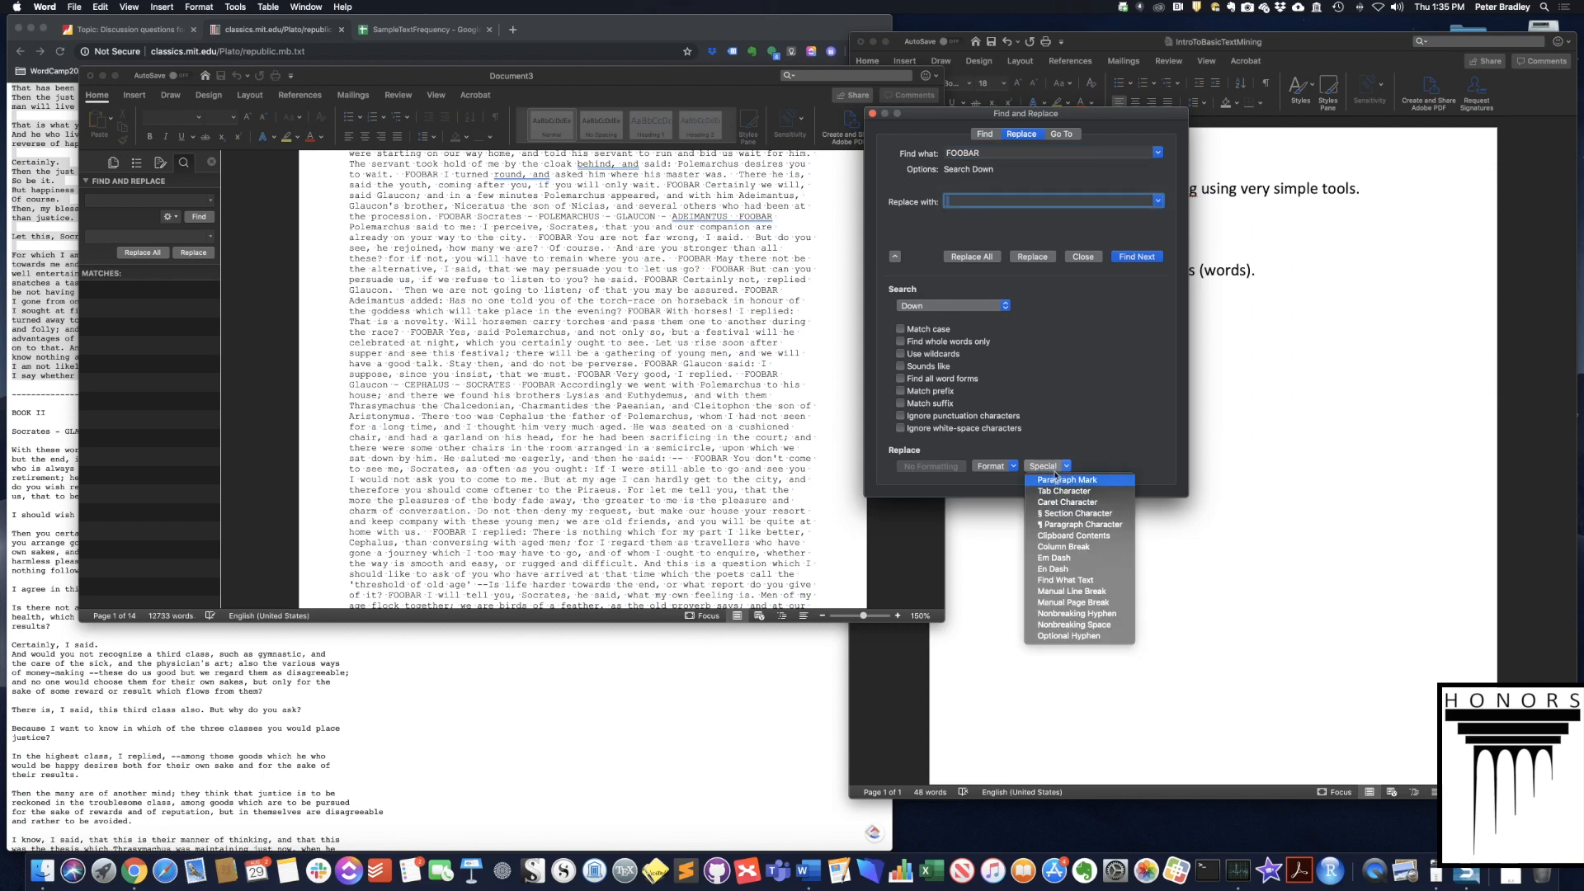
click(1056, 478)
click(970, 256)
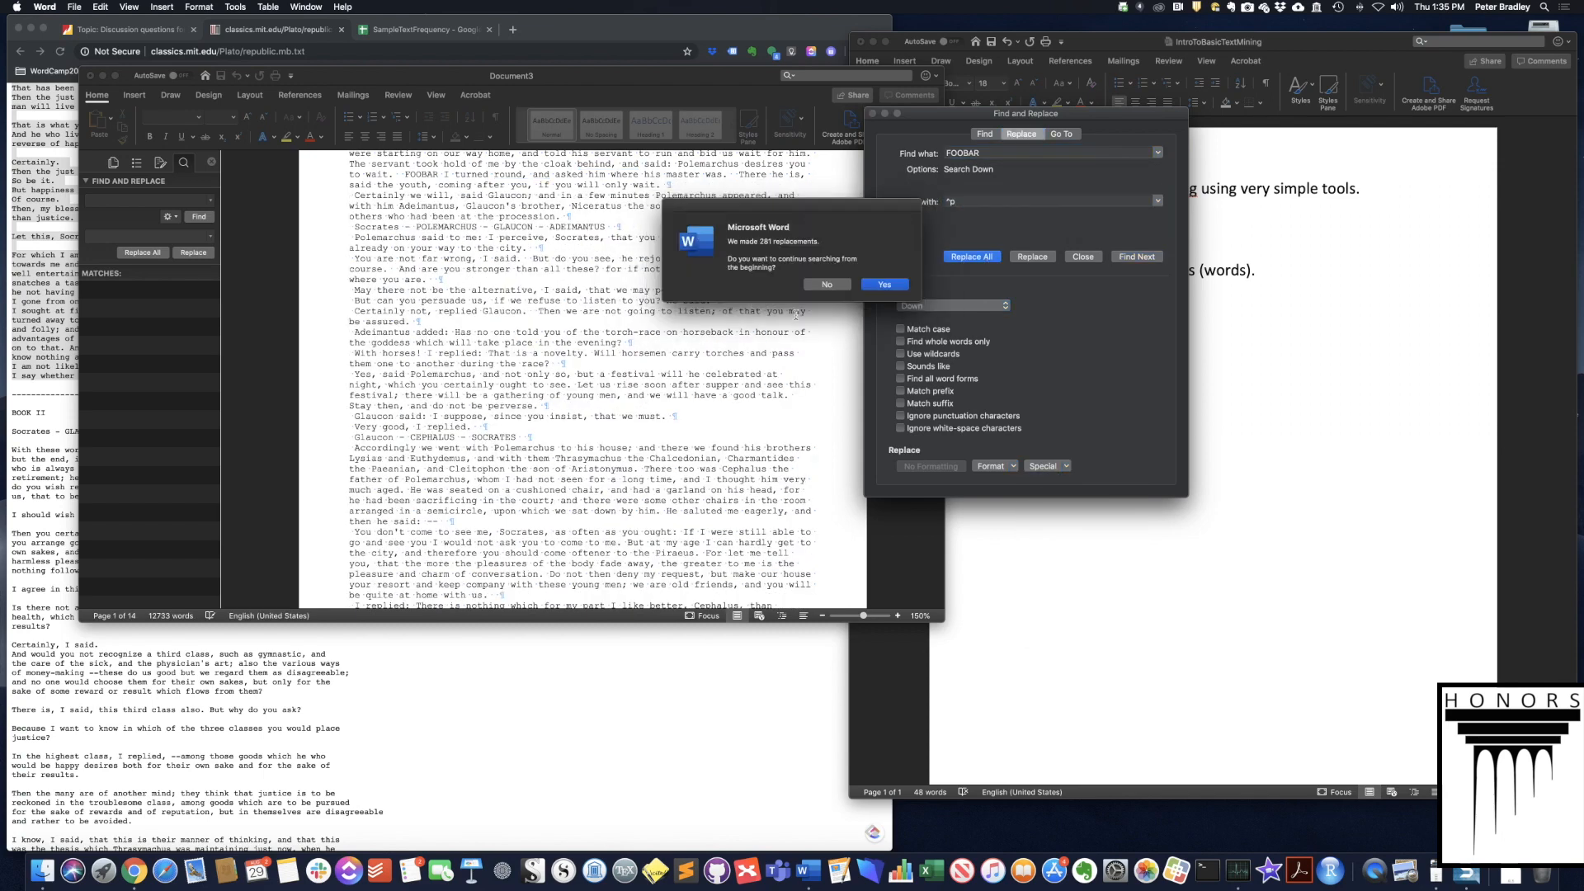
click(884, 284)
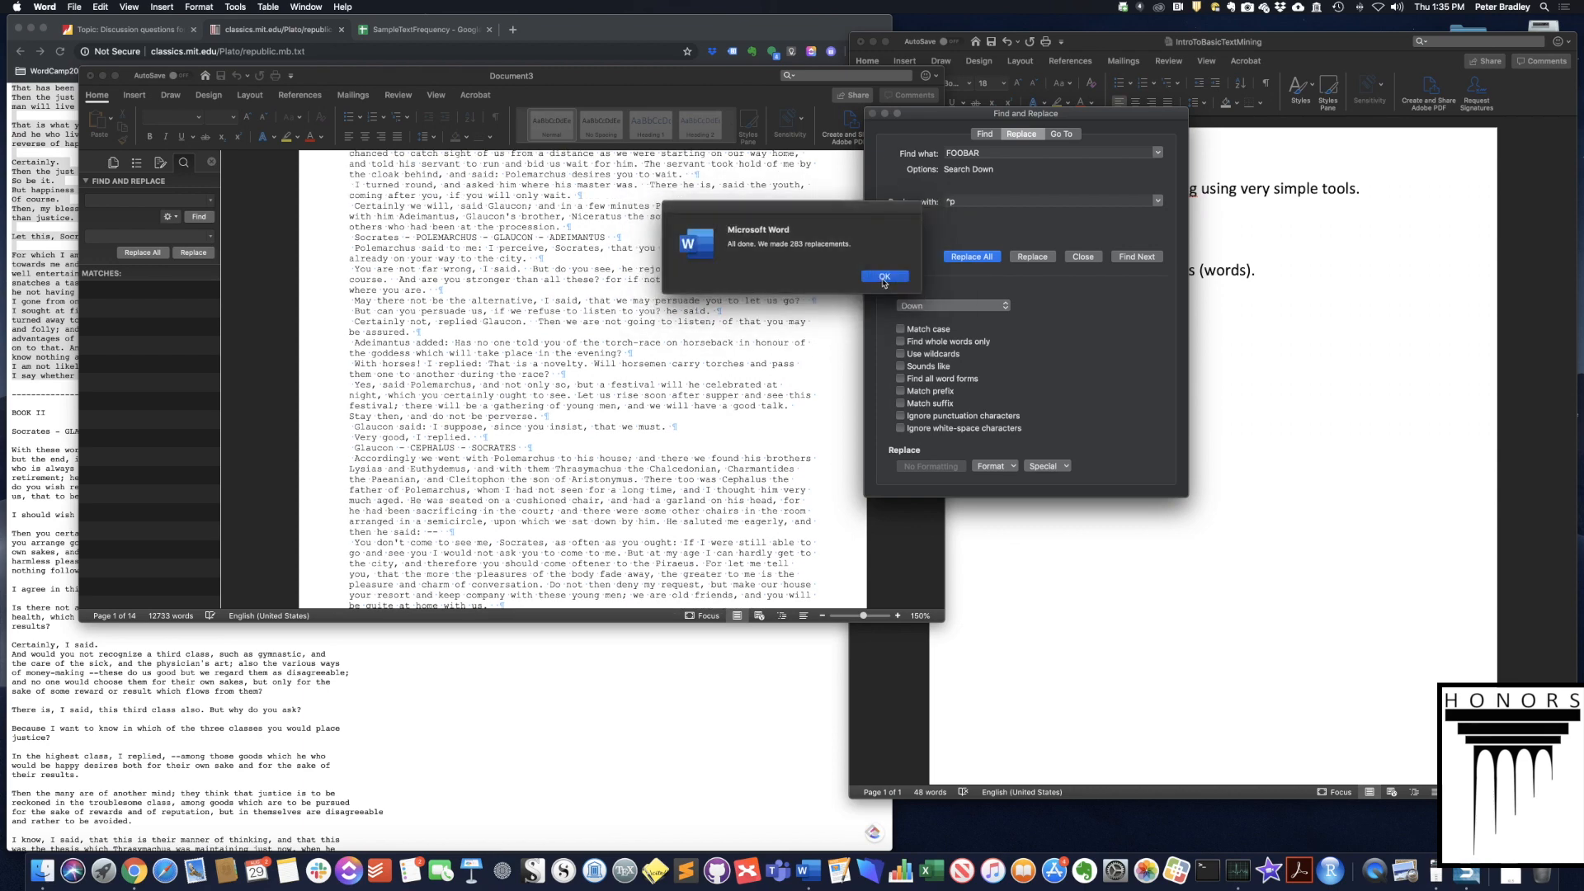
click(884, 276)
- Review the rejoined paragraphs of Book I, starting at the first paragraph and continuing through the dialogue on the following pages
scroll(483, 195, up, 5)
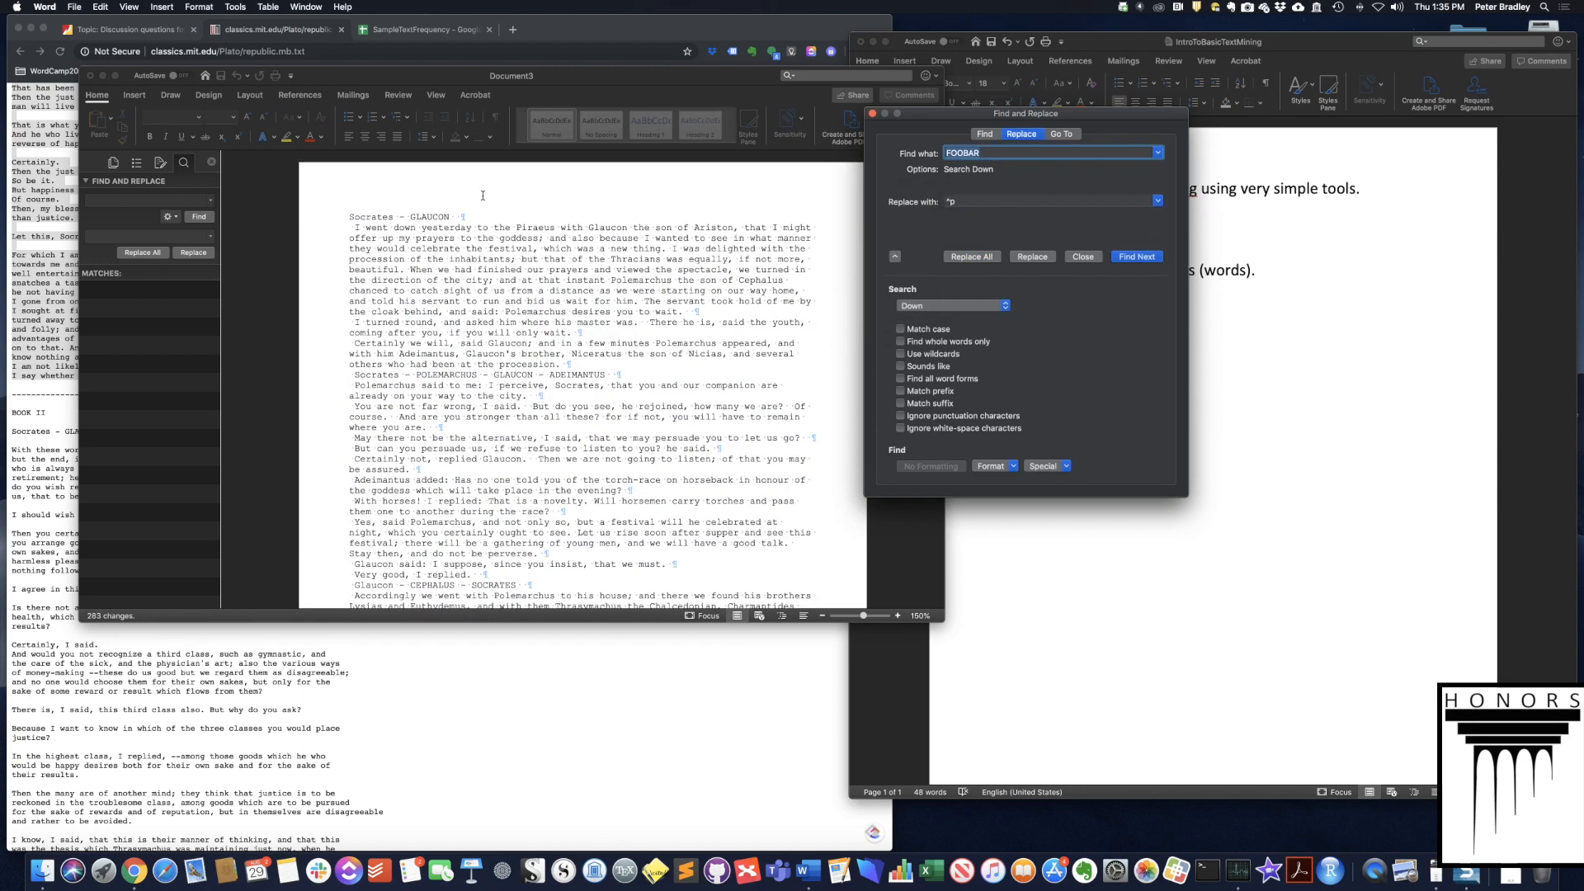
click(356, 224)
click(334, 228)
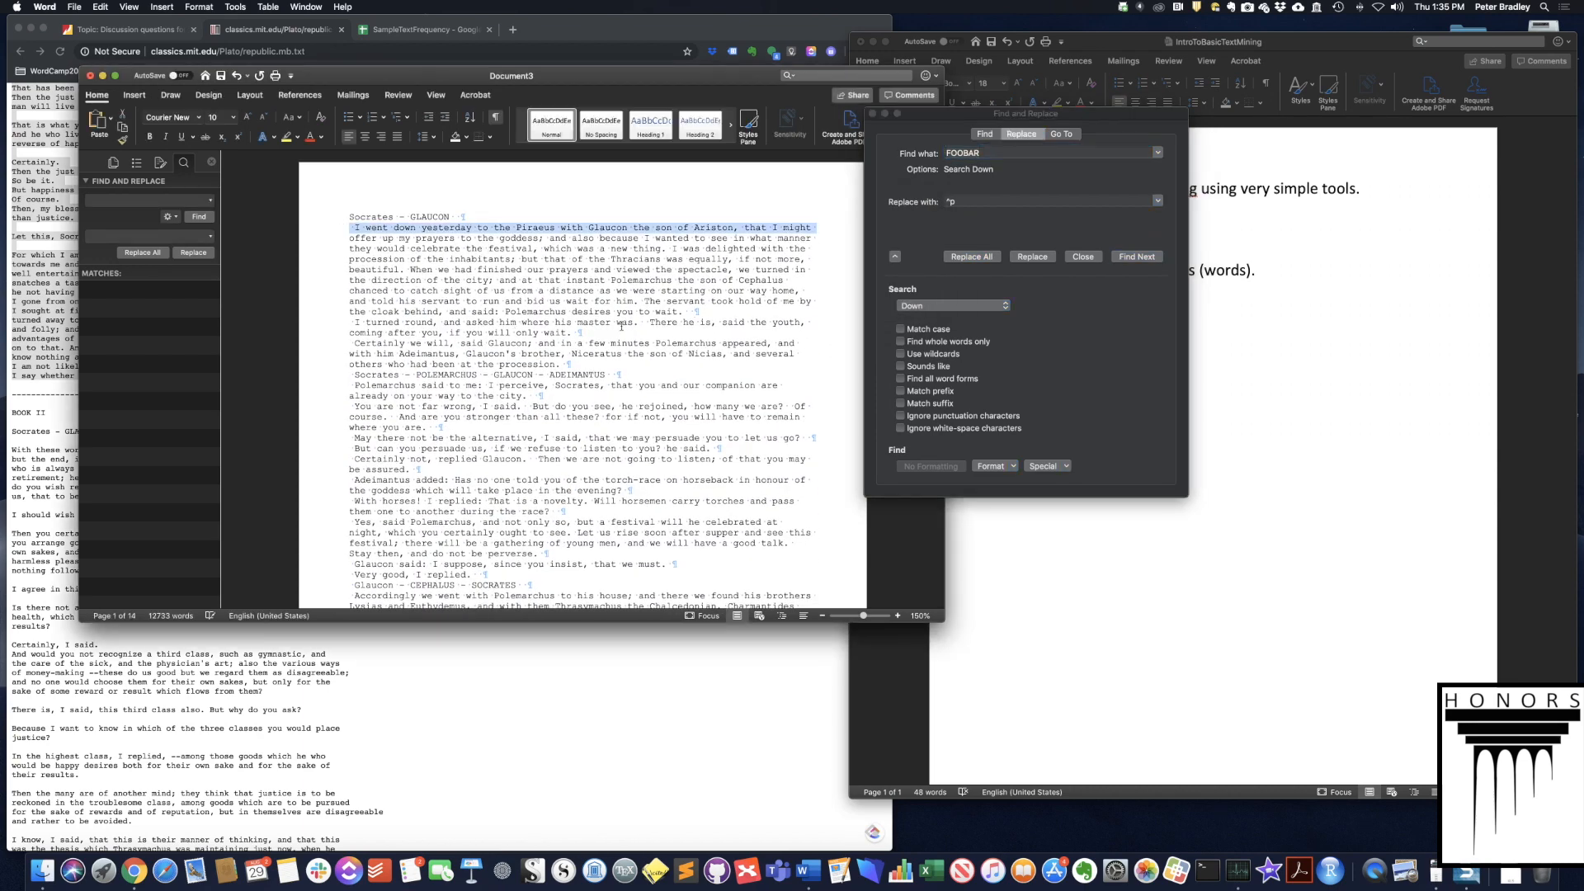
click(709, 314)
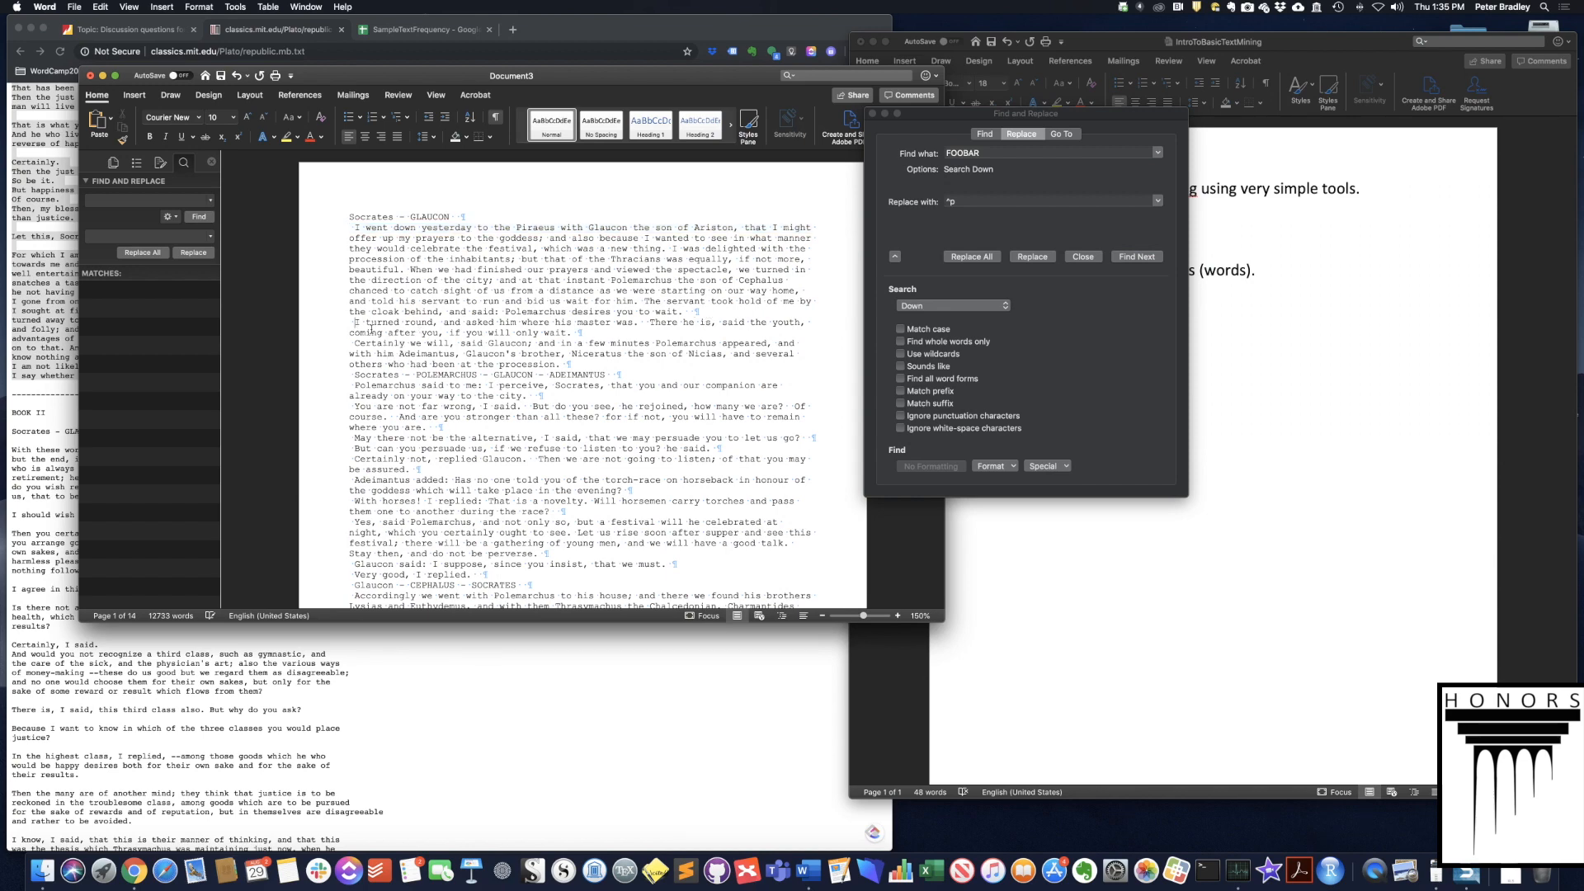
scroll(642, 336, down, 10)
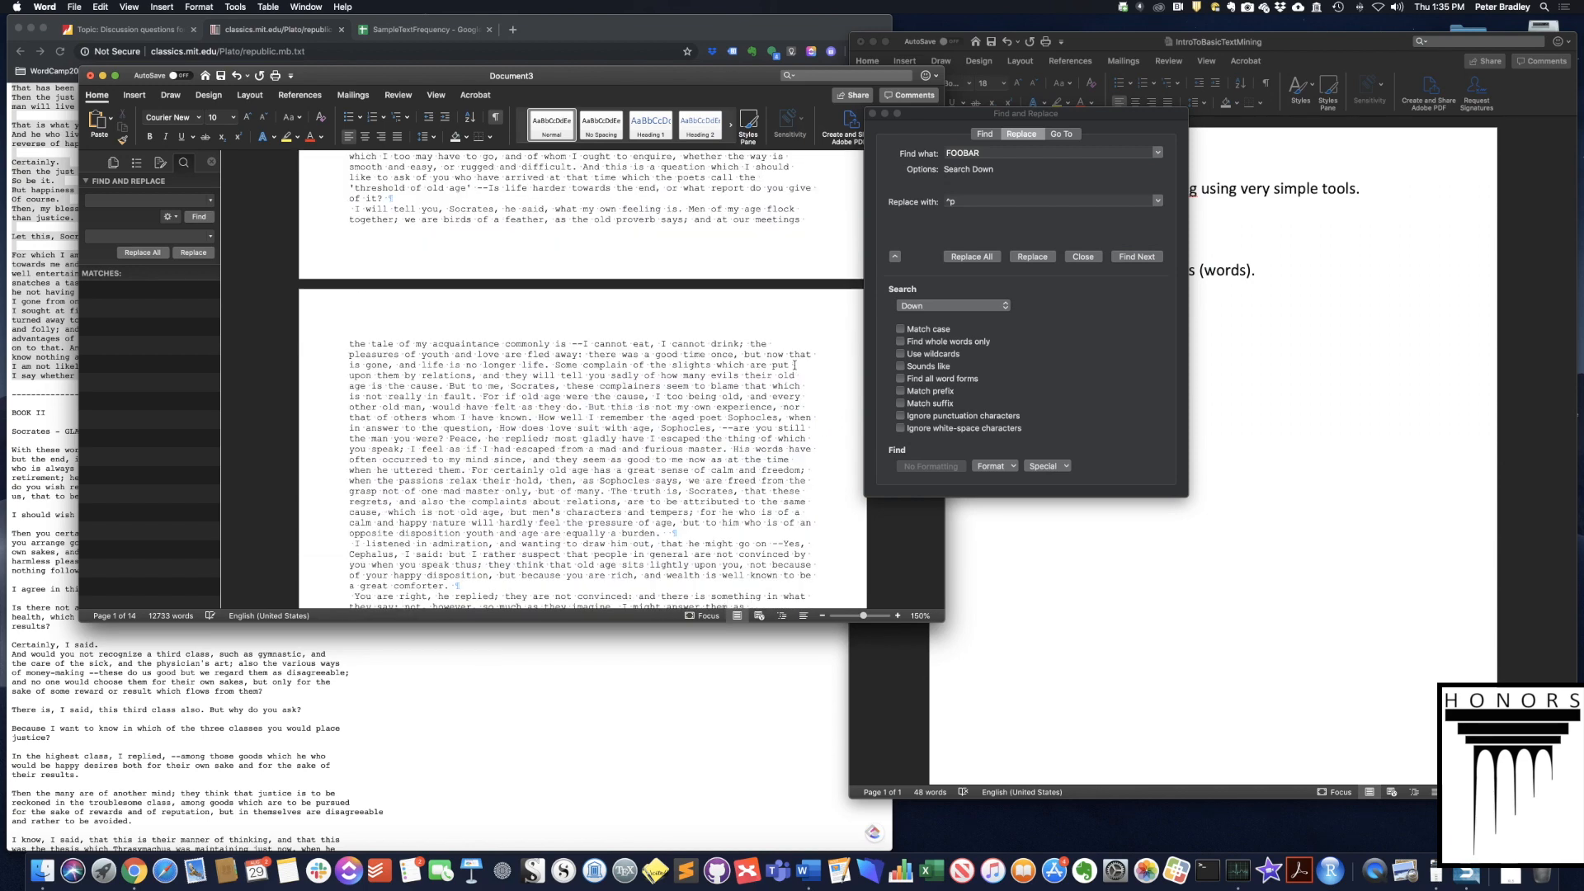
scroll(783, 516, down, 15)
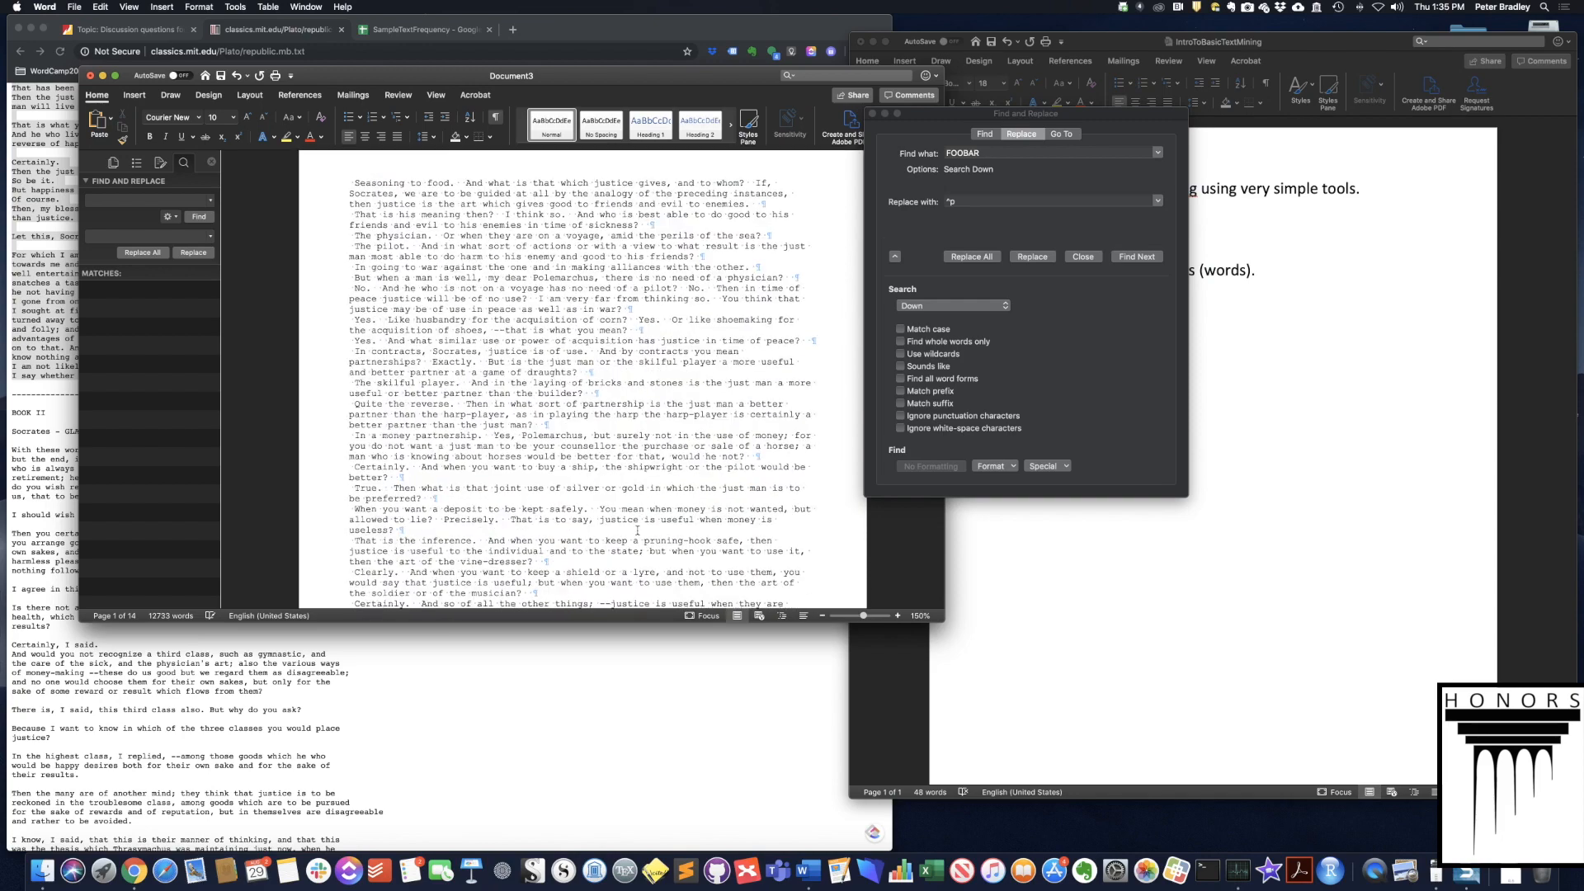
scroll(637, 530, down, 10)
scroll(635, 526, down, 20)
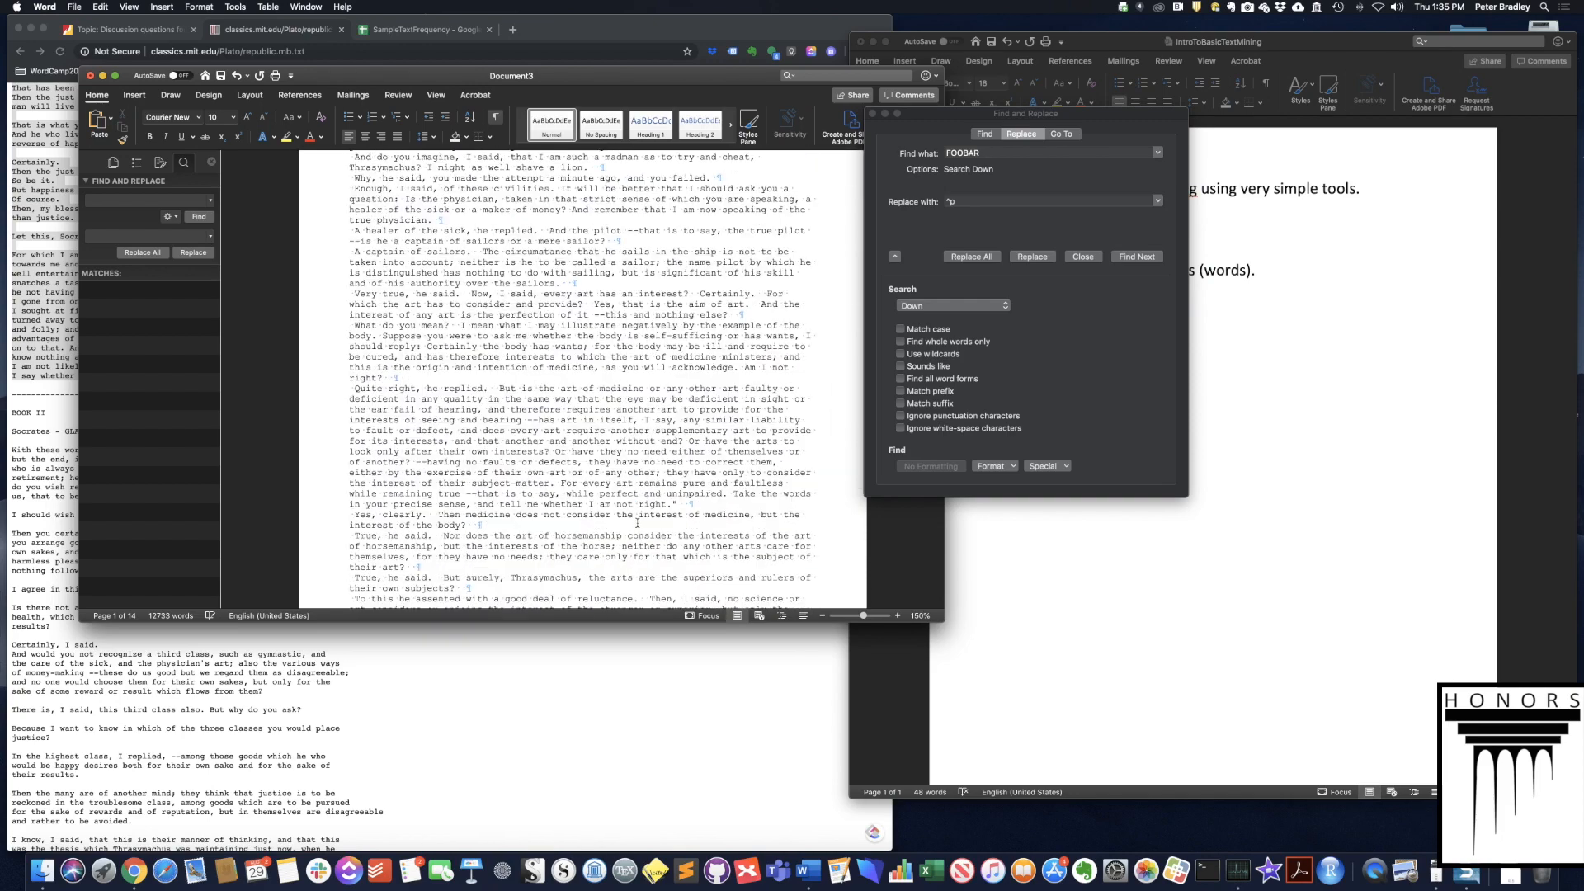
scroll(631, 525, up, 2)
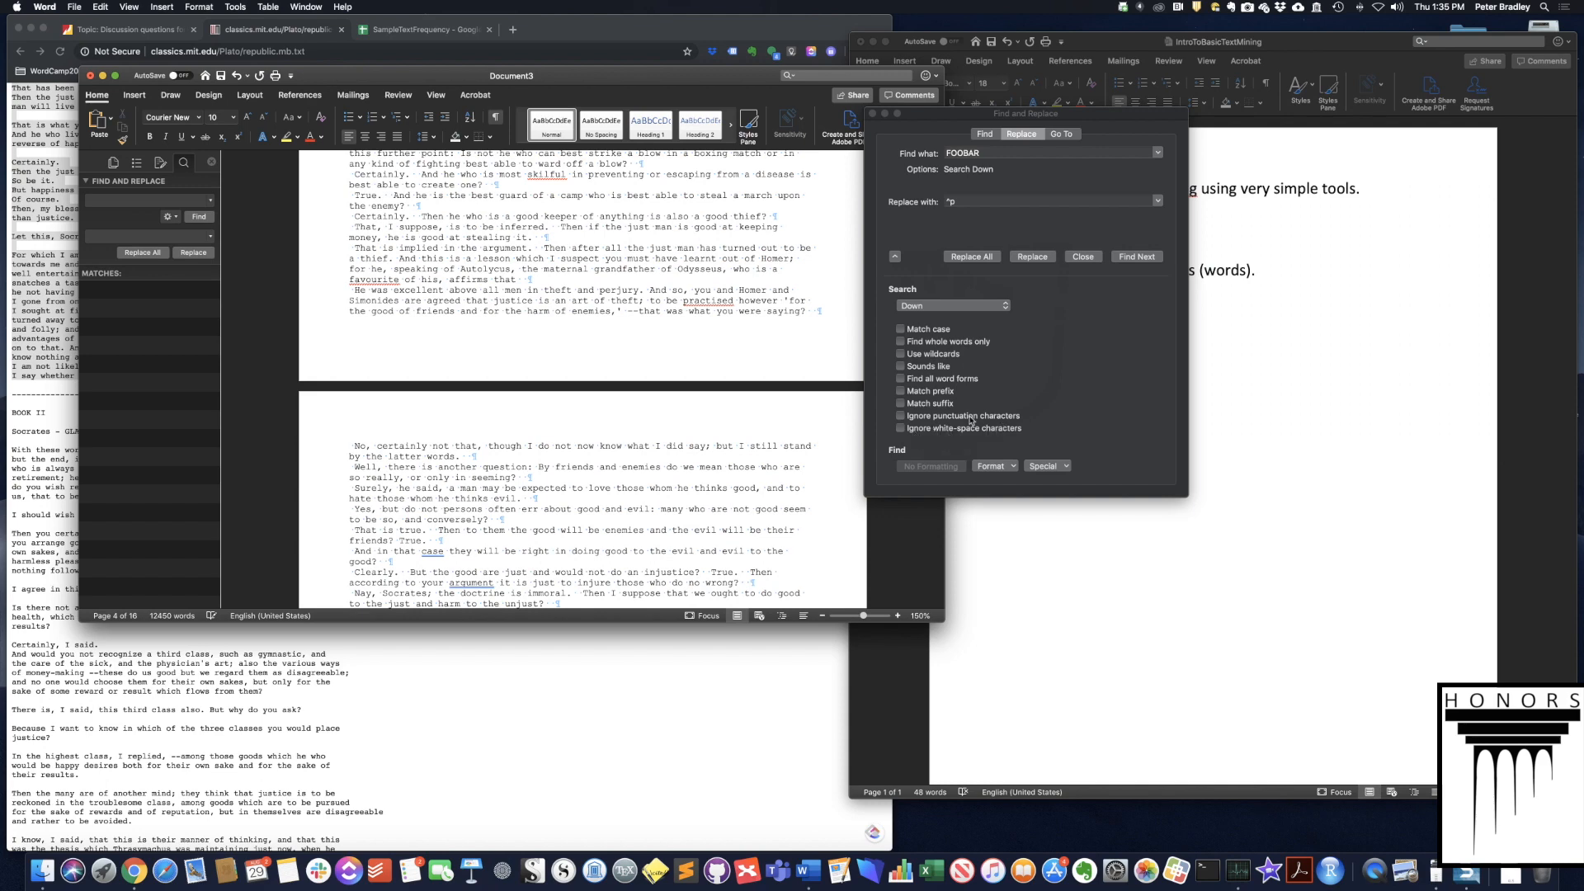
- Set the search direction in Find and Replace to All
click(924, 420)
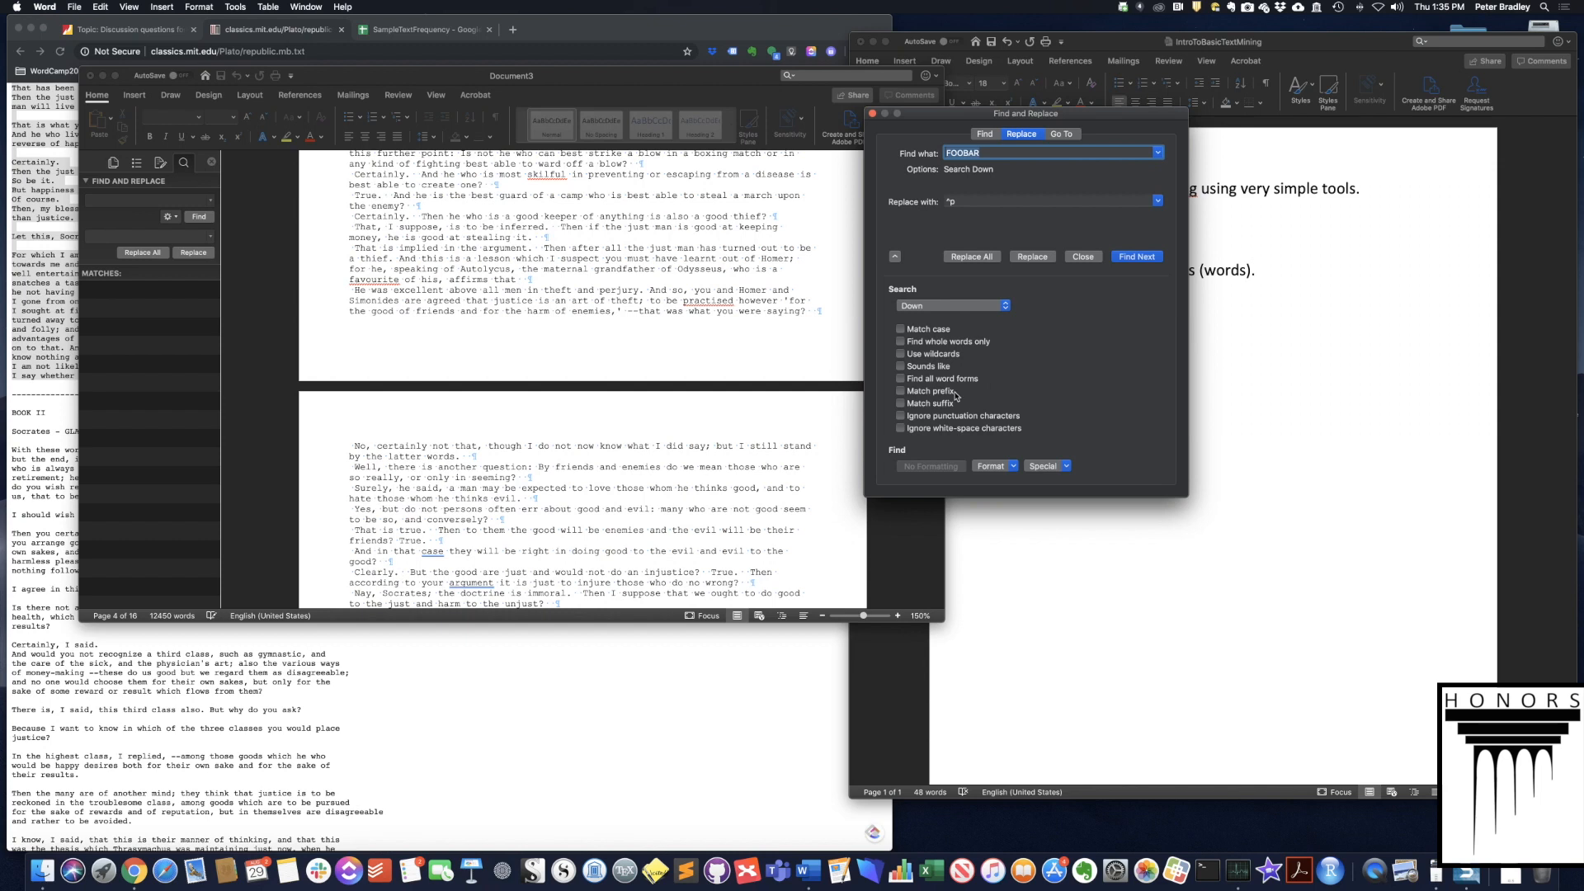
click(969, 309)
click(969, 308)
click(957, 307)
click(955, 317)
click(954, 309)
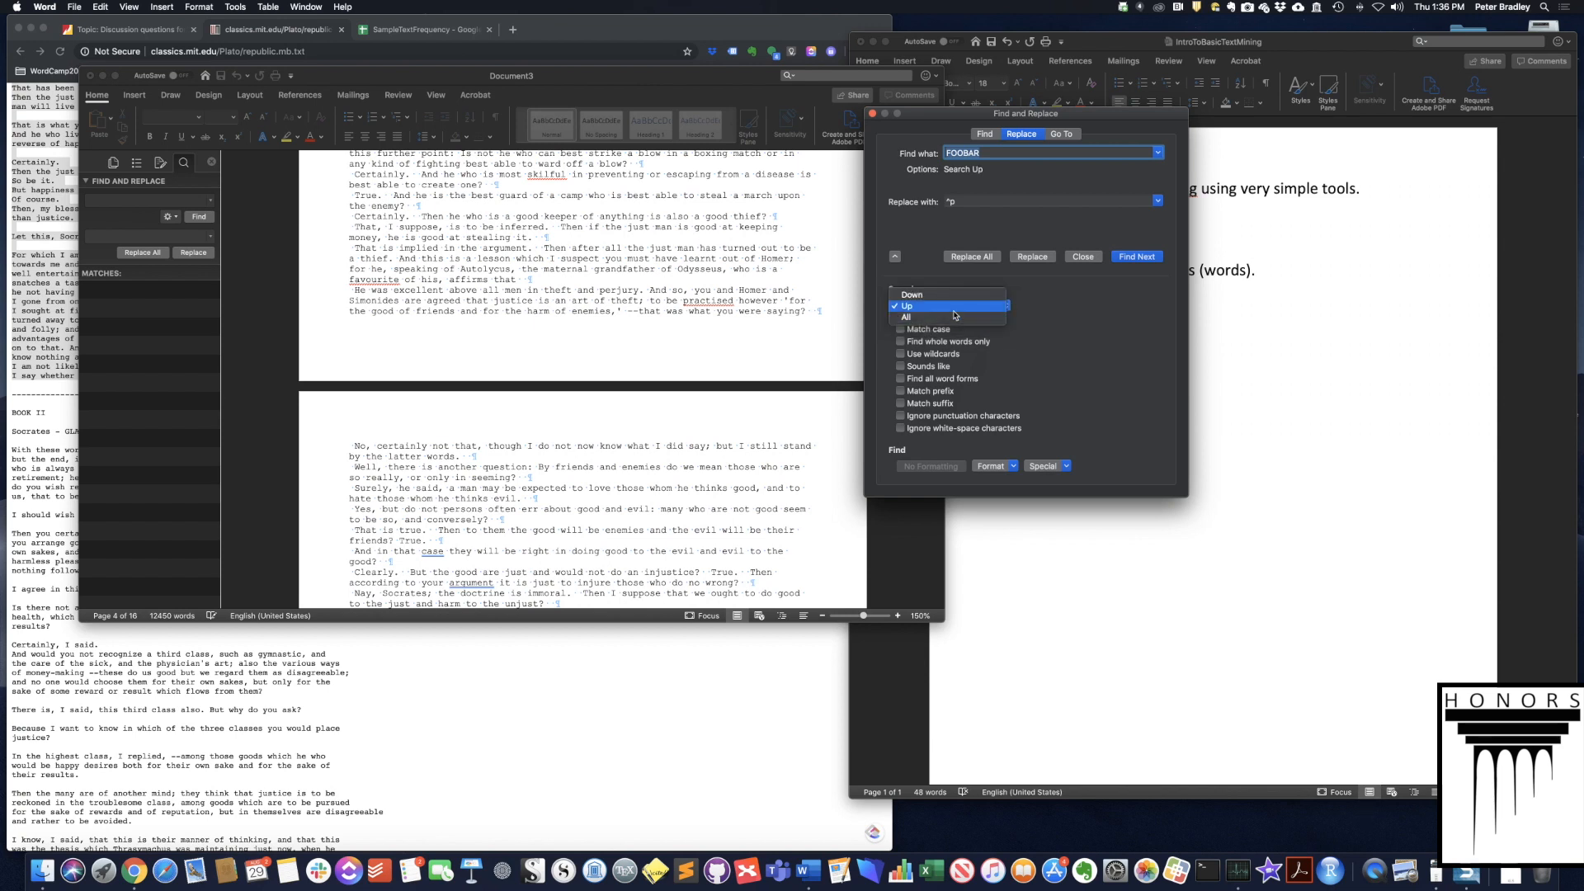
click(955, 317)
- Set the search text to a square-bracketed set of punctuation characters, including the comma and the slash
click(982, 156)
drag(982, 155, 870, 149)
key(BackSpace)
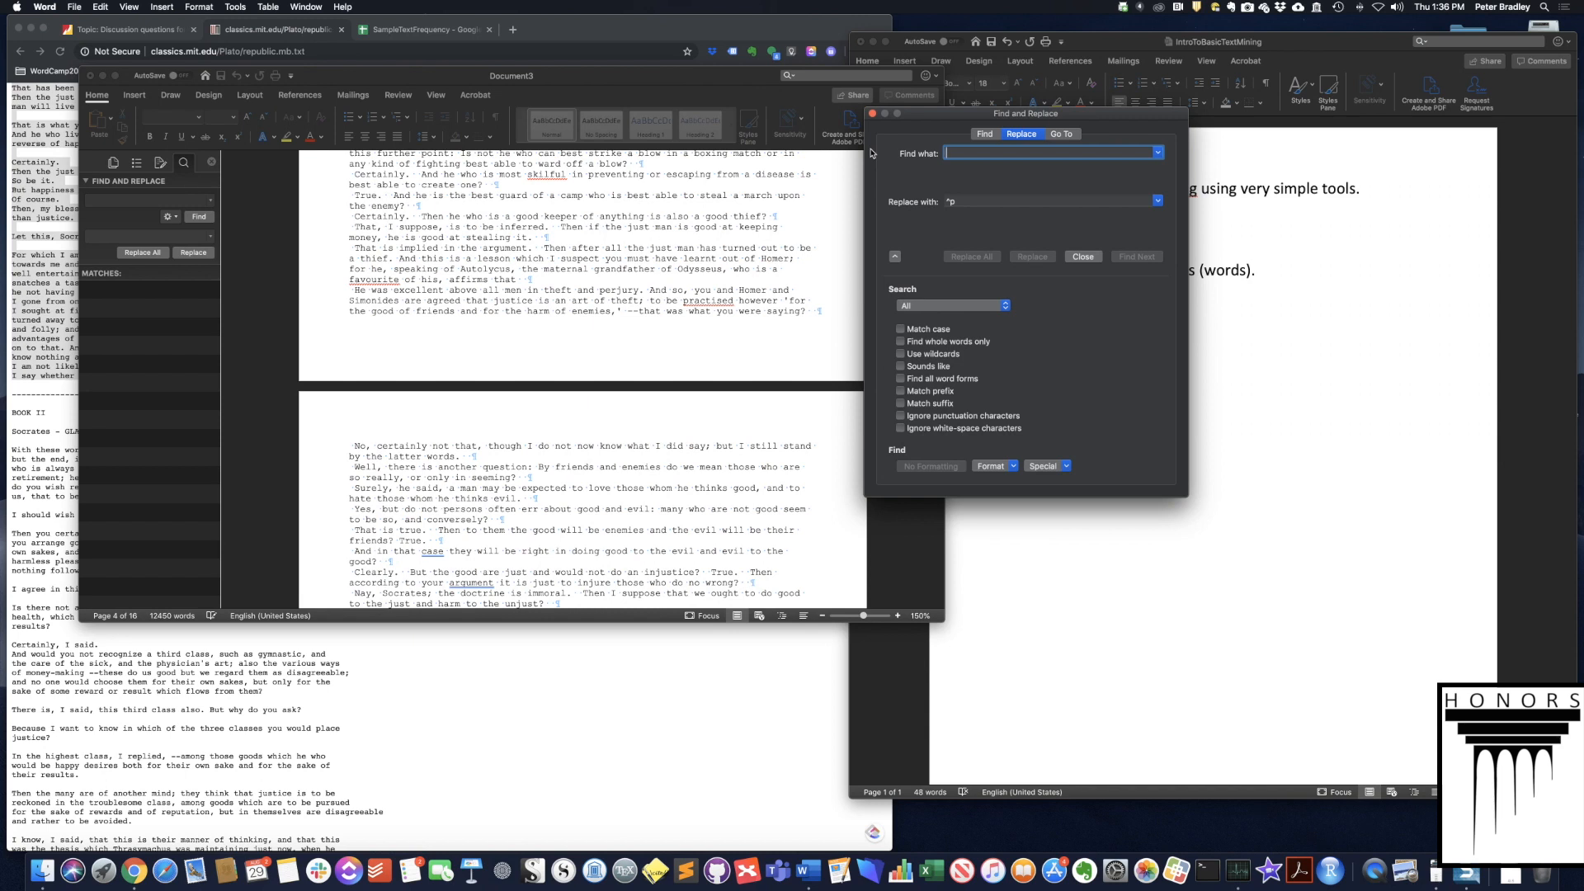
text([)
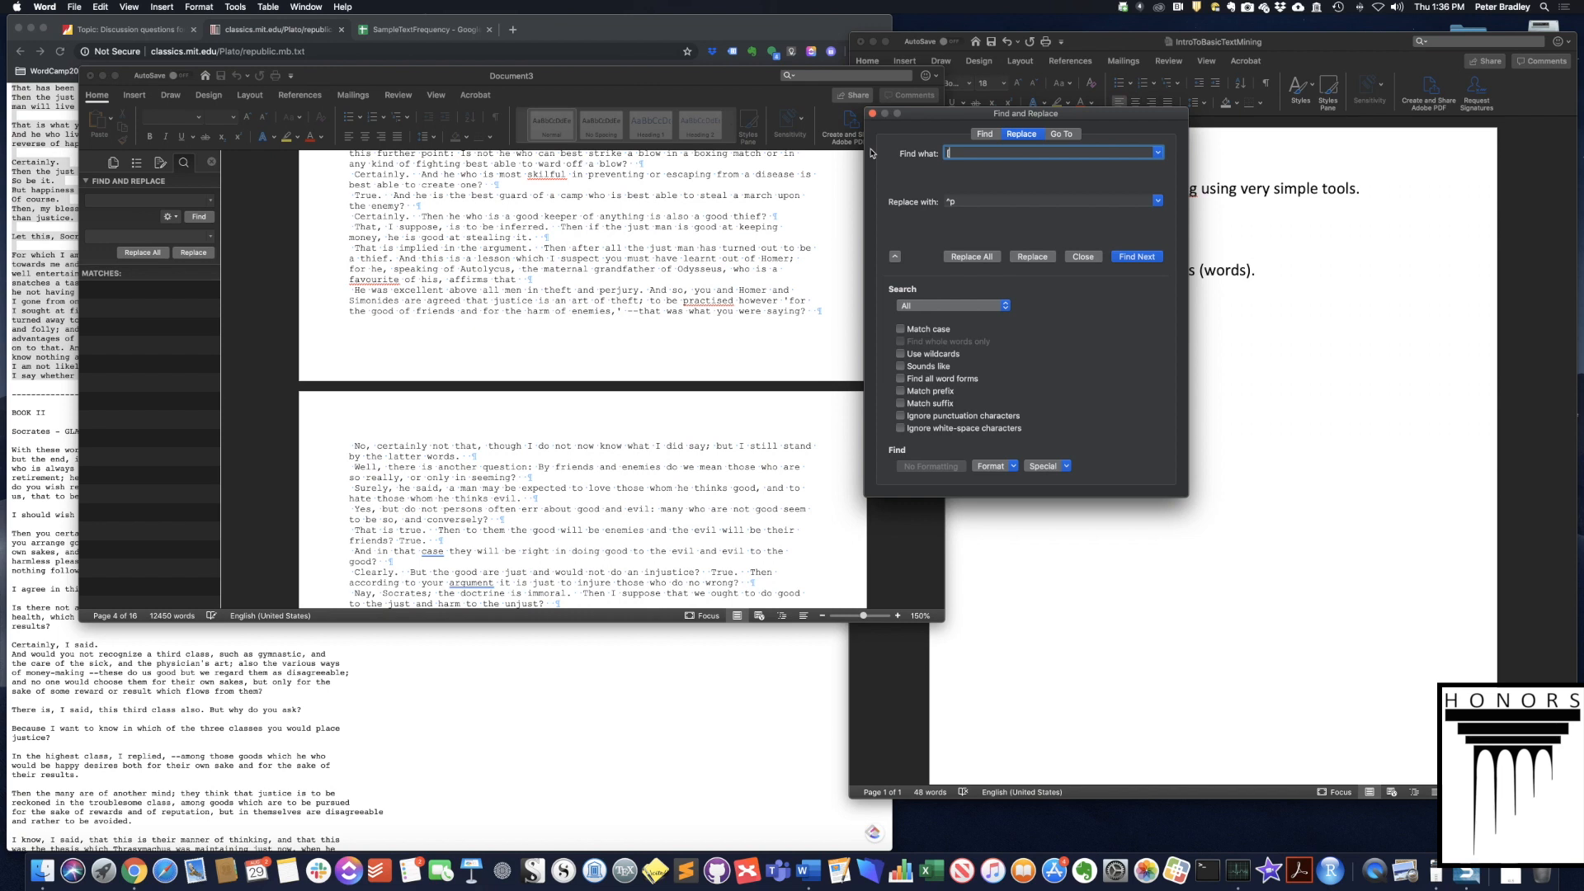
text(,)
text(/)
text(])
key(Tab)
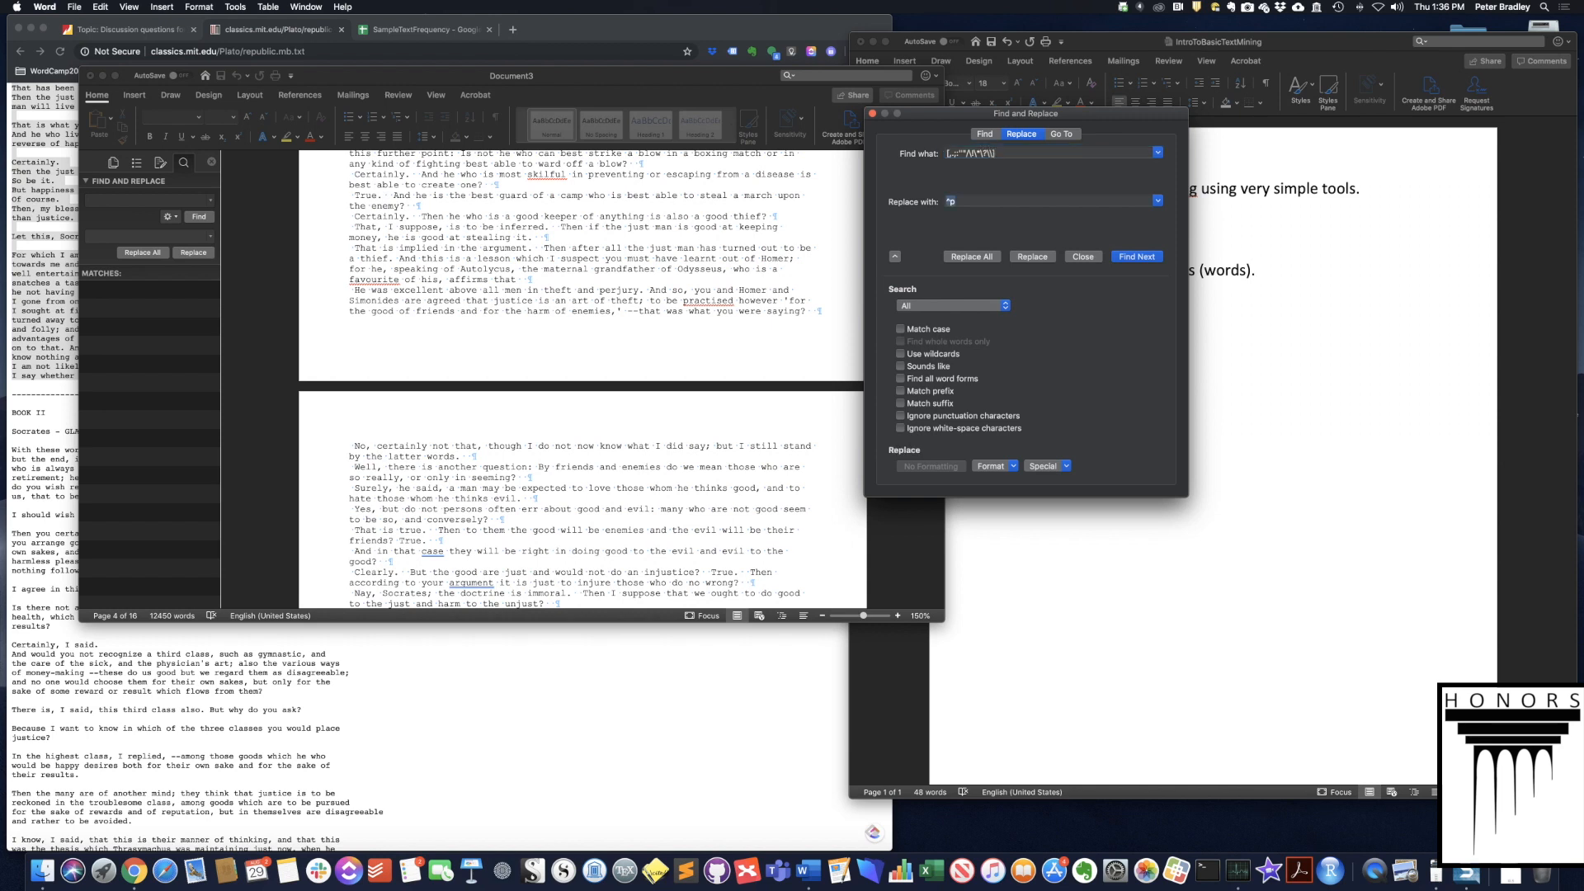
- Set the replacement to a space, enable wildcards and replace all characters matching the punctuation set throughout the document
key(BackSpace)
click(978, 258)
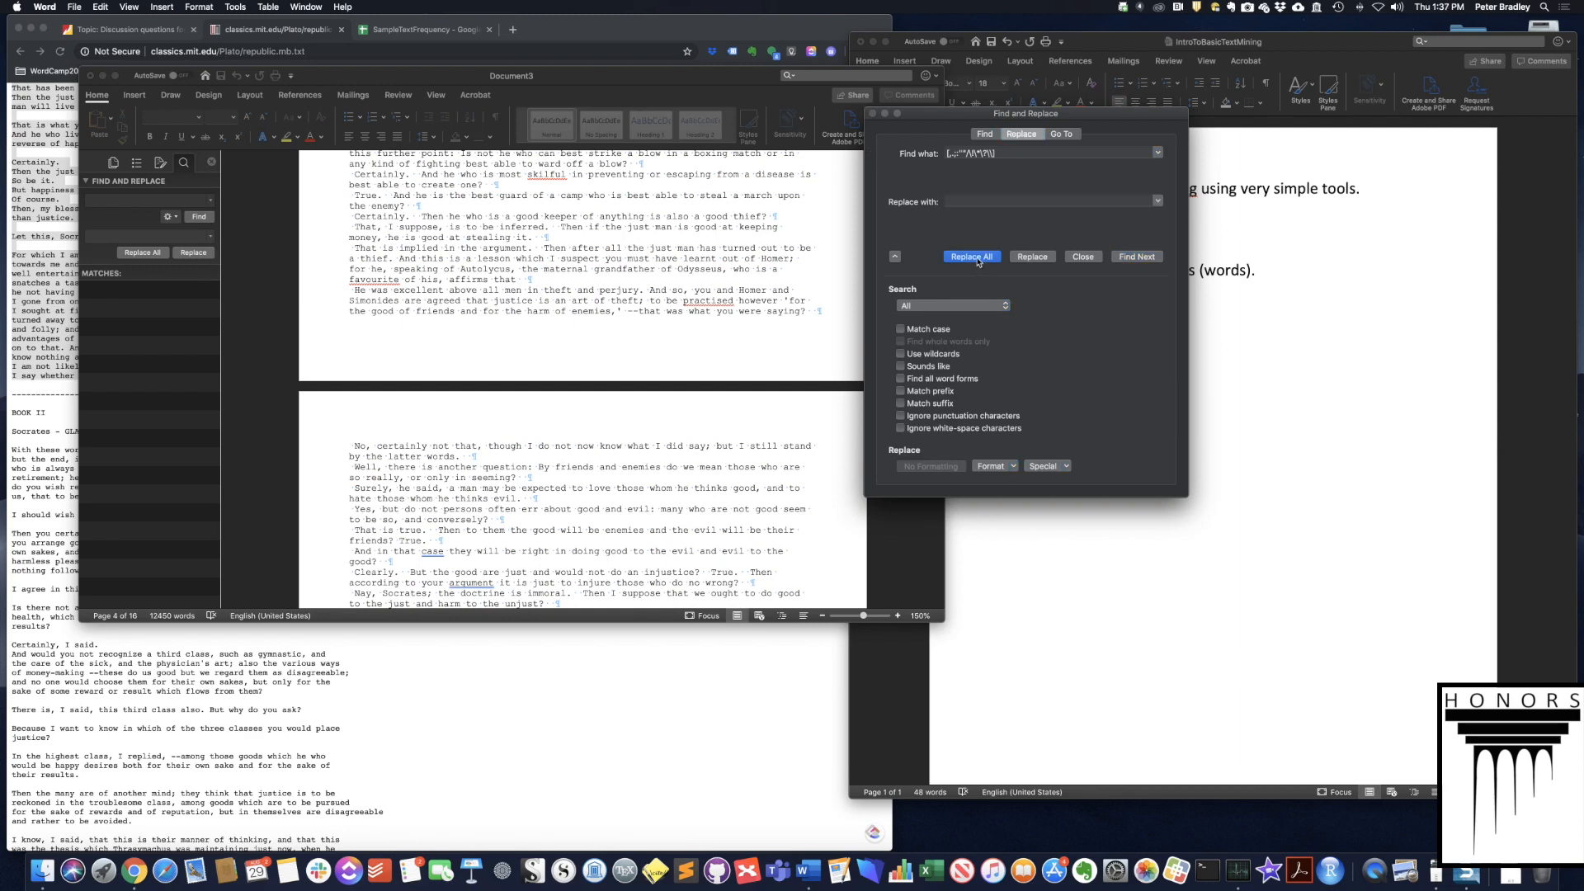
click(884, 276)
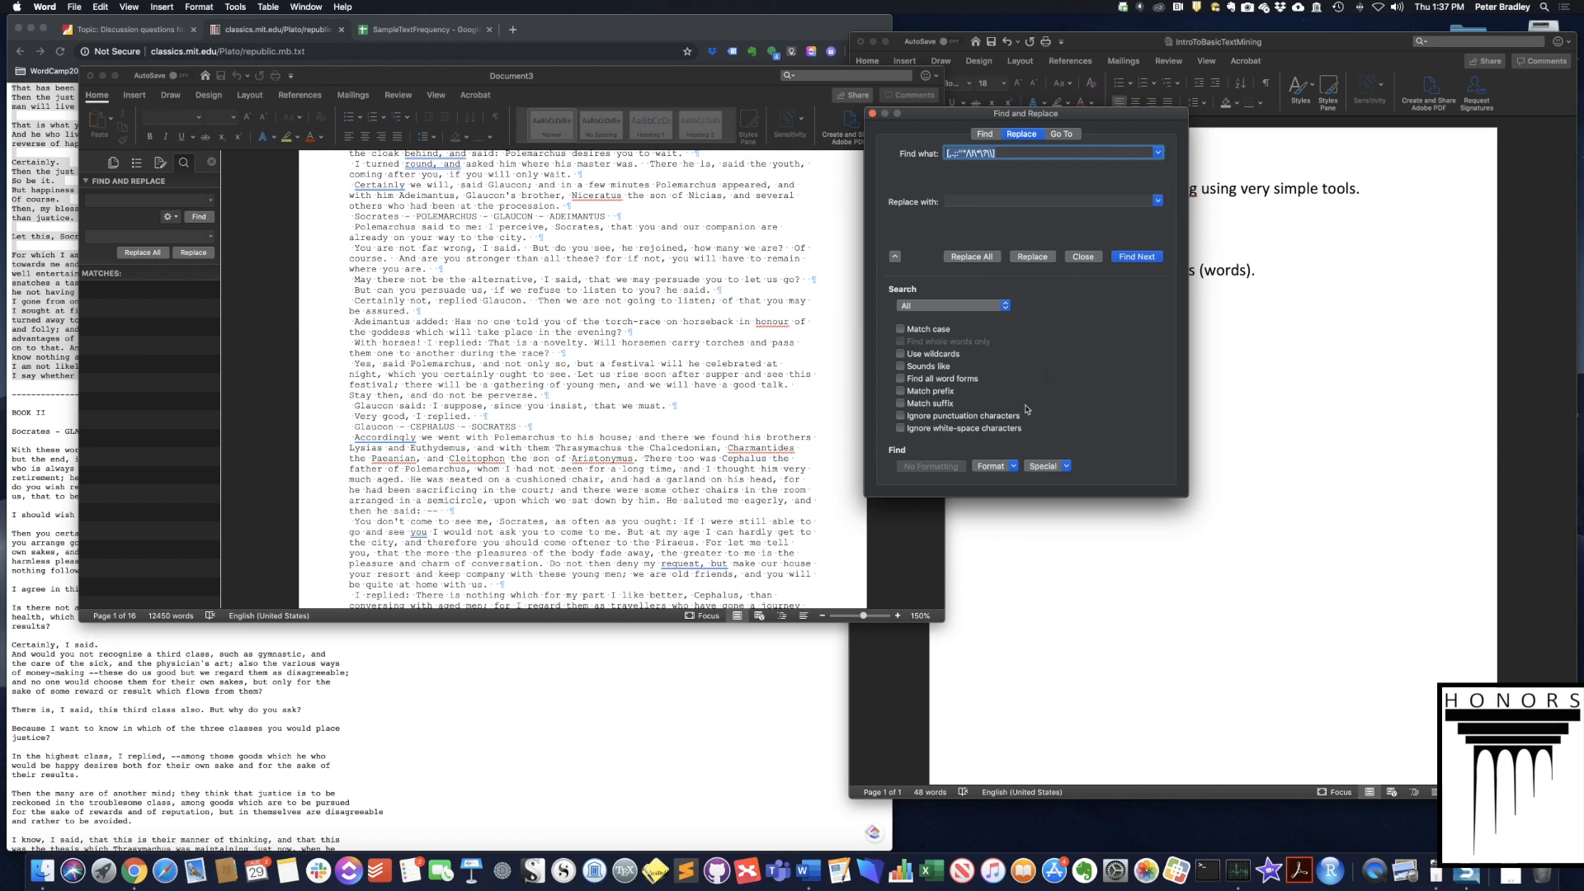
click(935, 354)
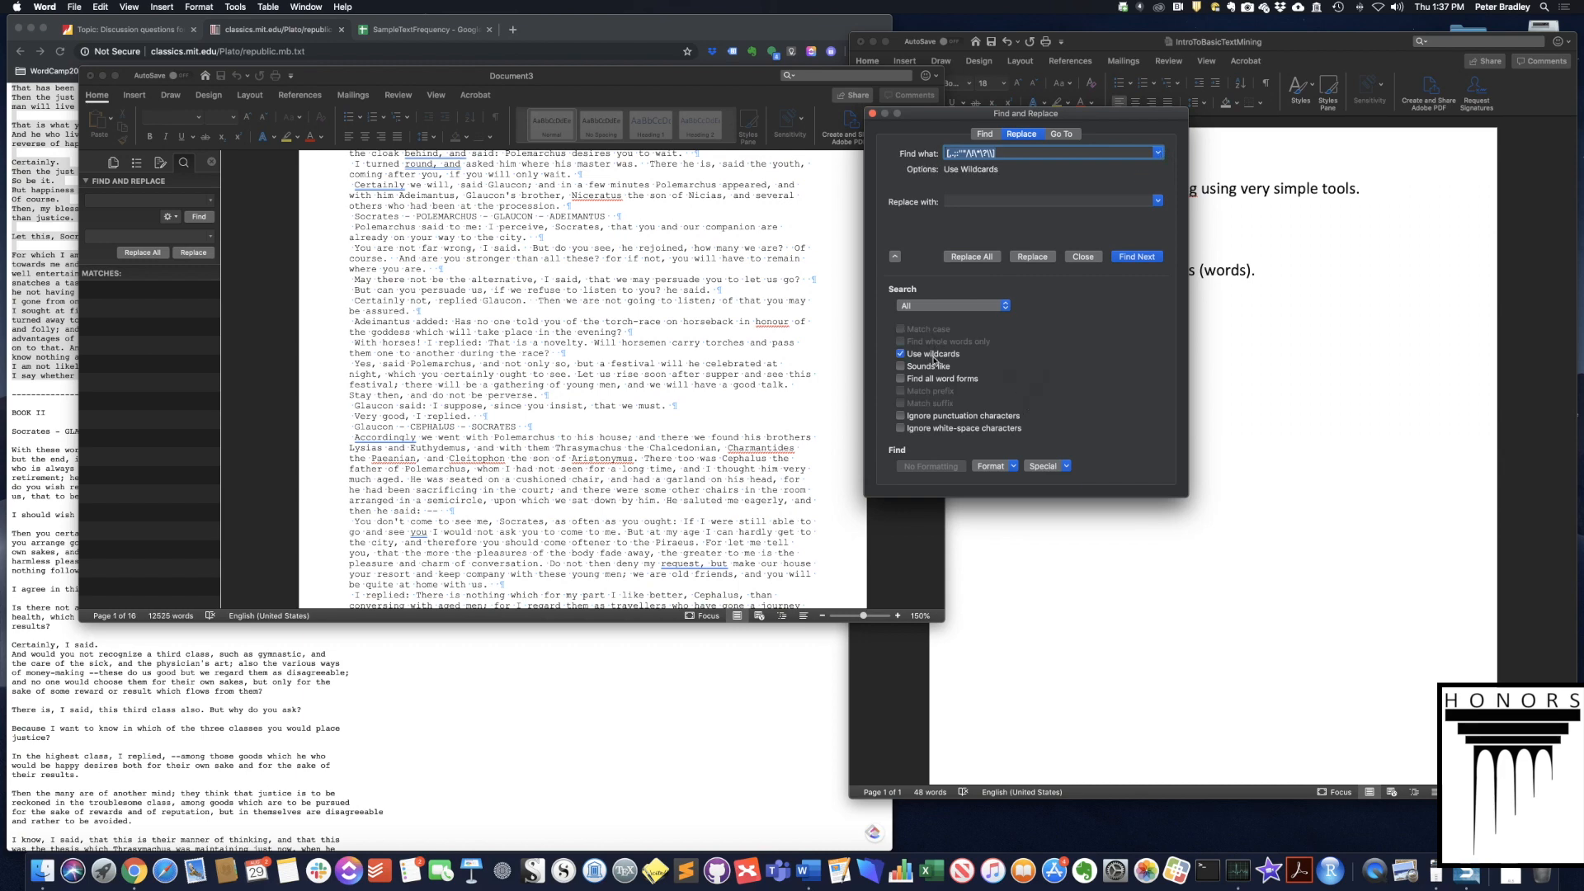
click(974, 256)
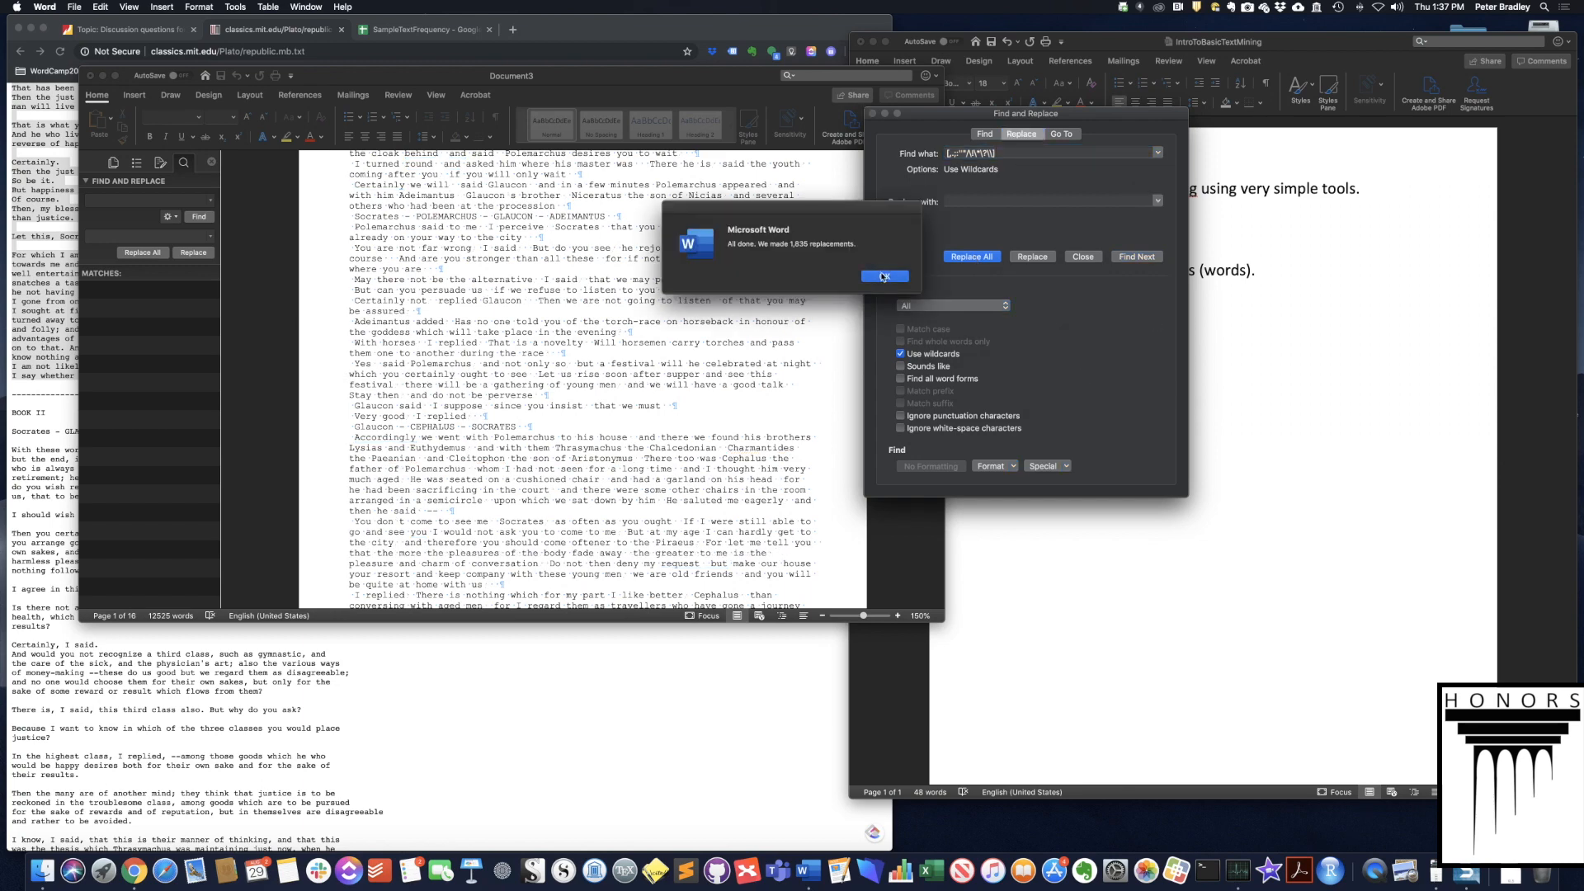
click(884, 277)
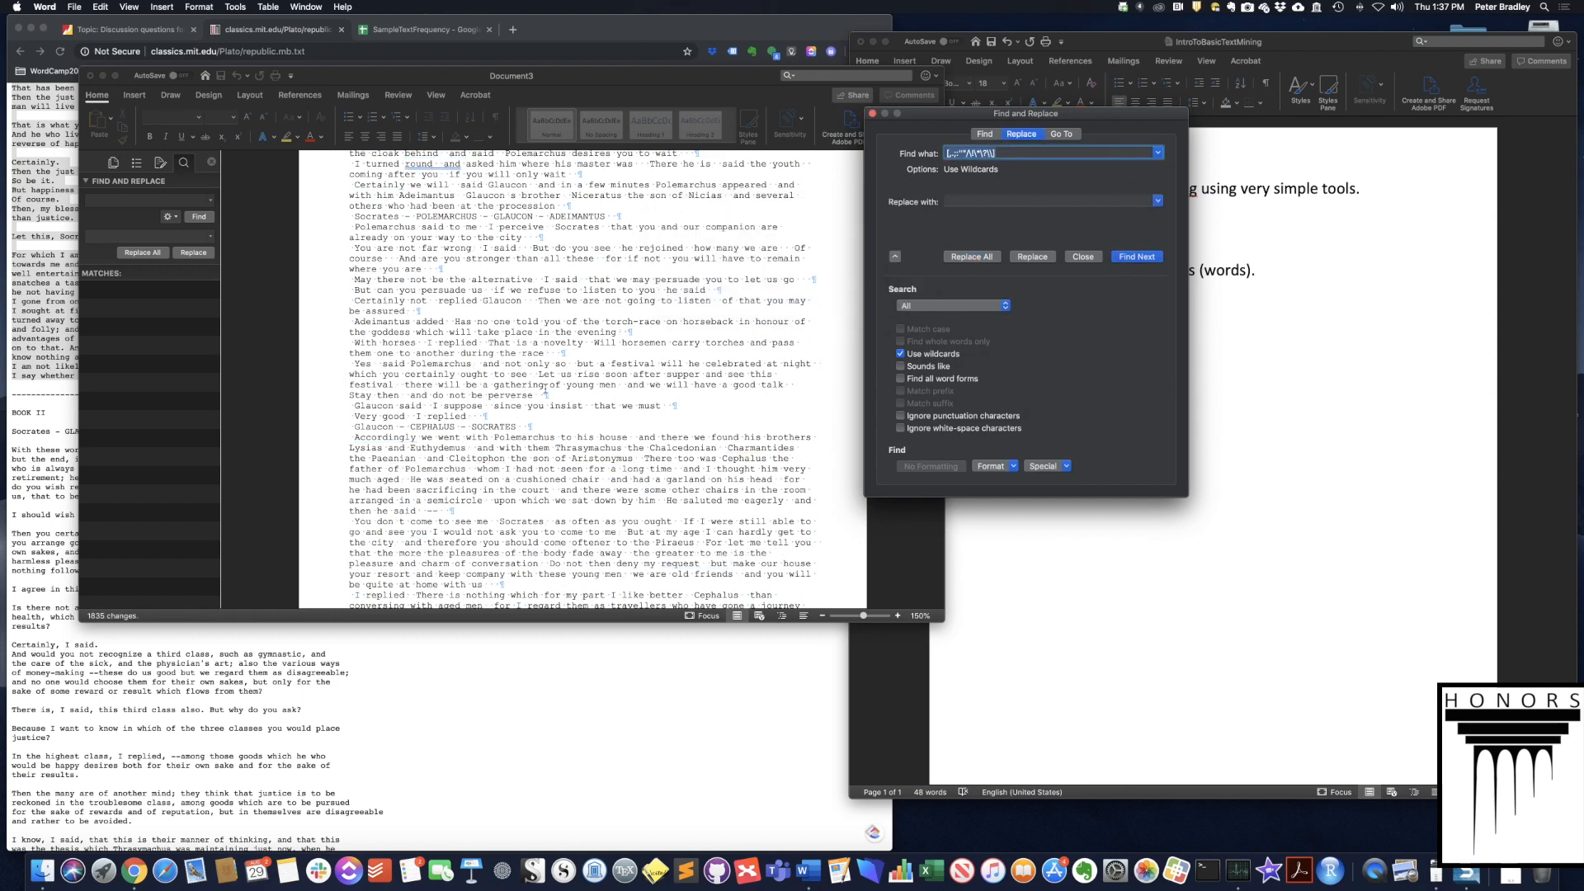
- Replace all double hyphens (--) in the document with a space
click(432, 510)
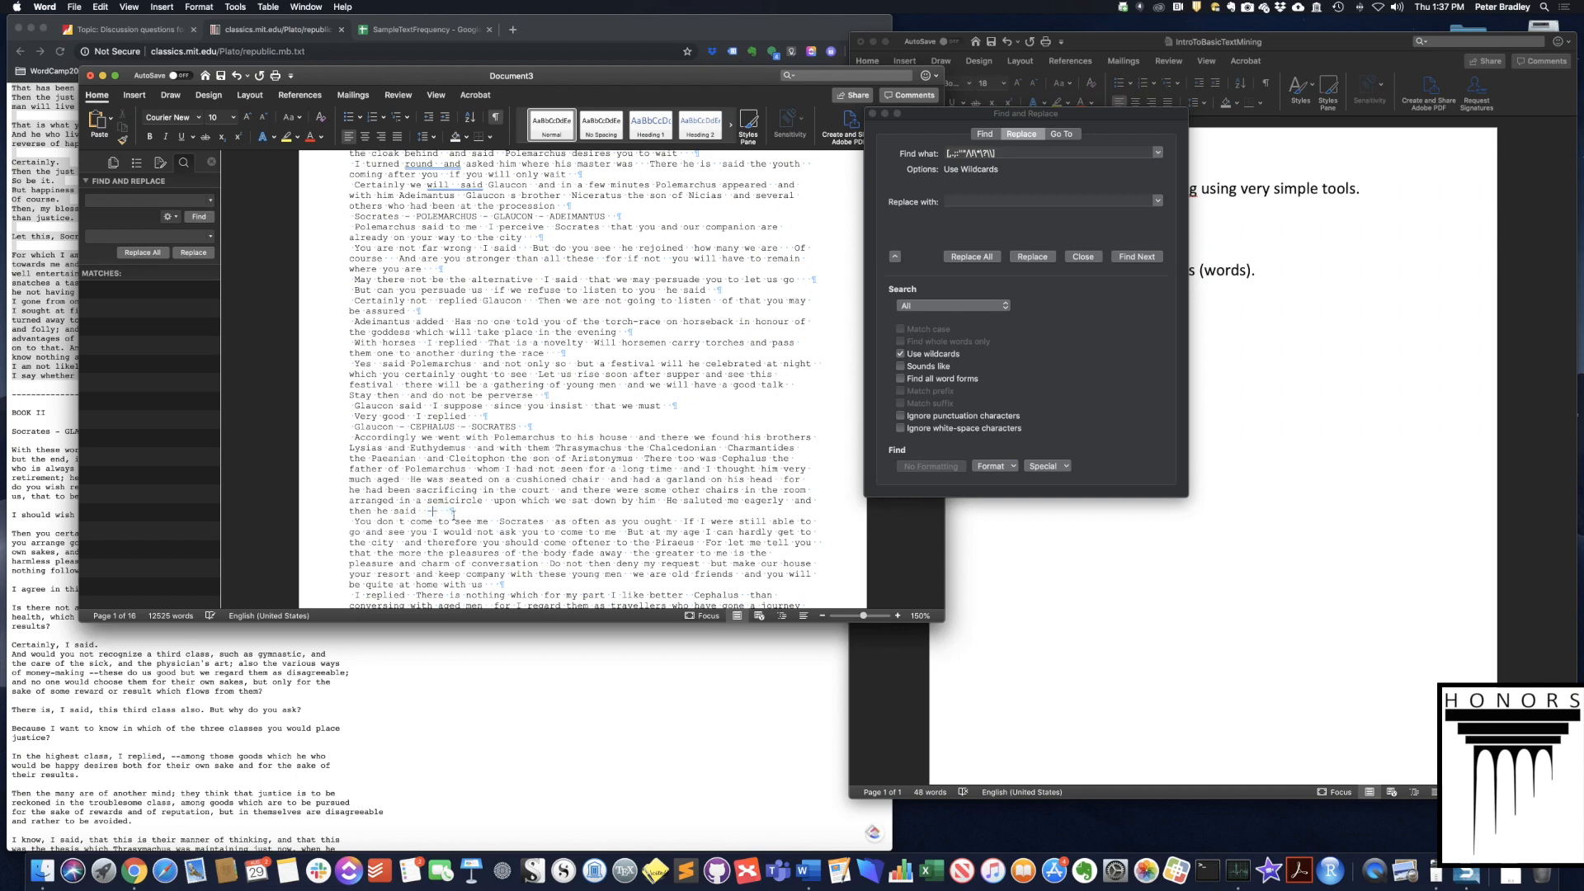
double_click(432, 511)
click(1015, 153)
click(986, 200)
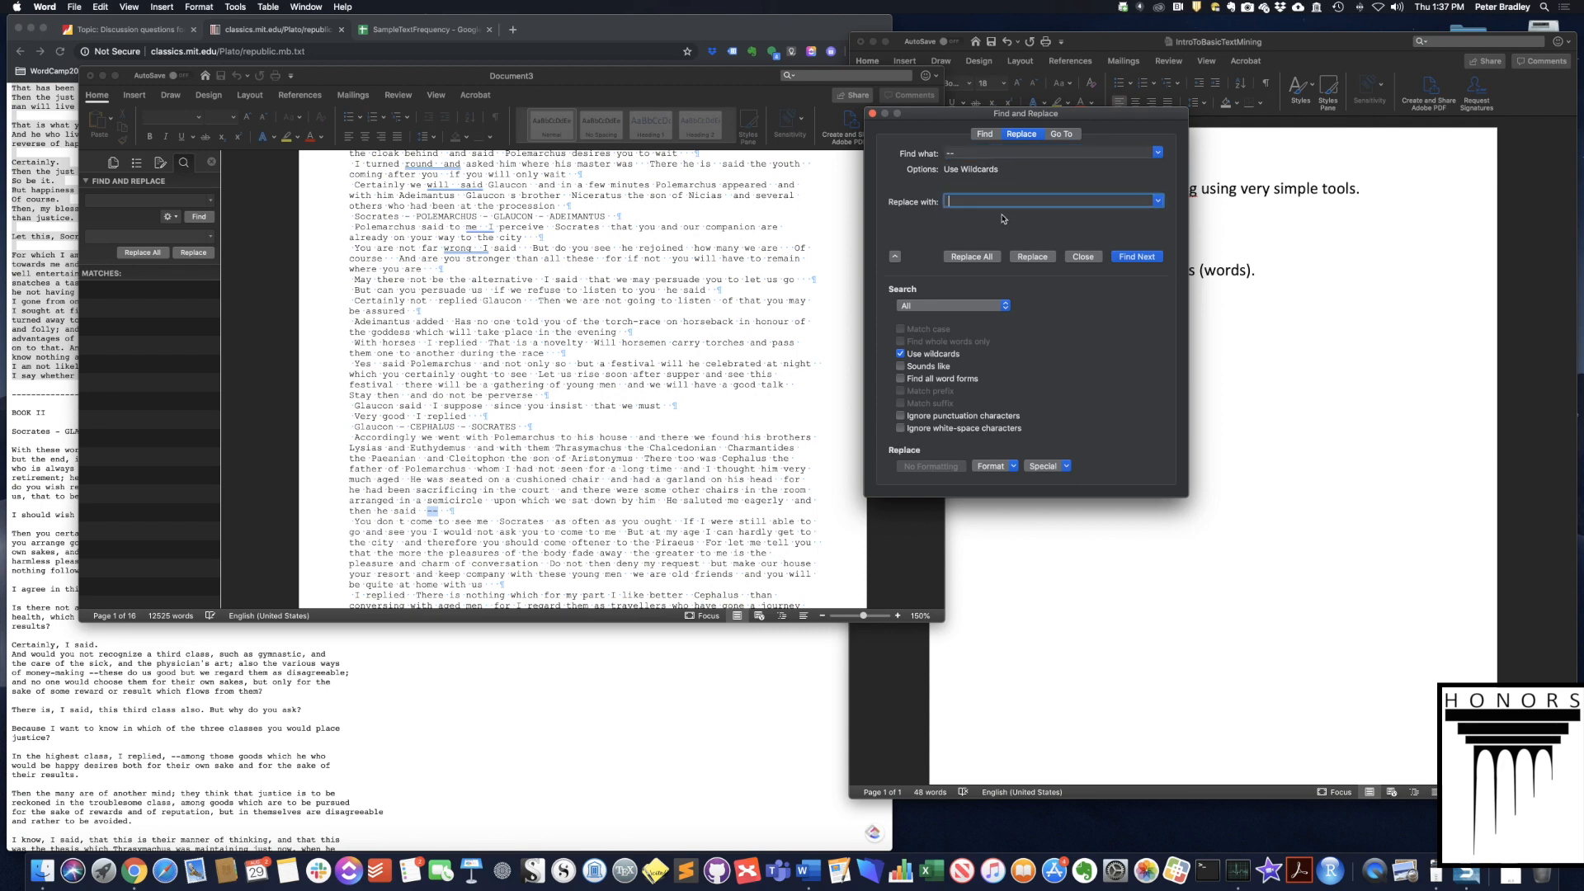
click(973, 258)
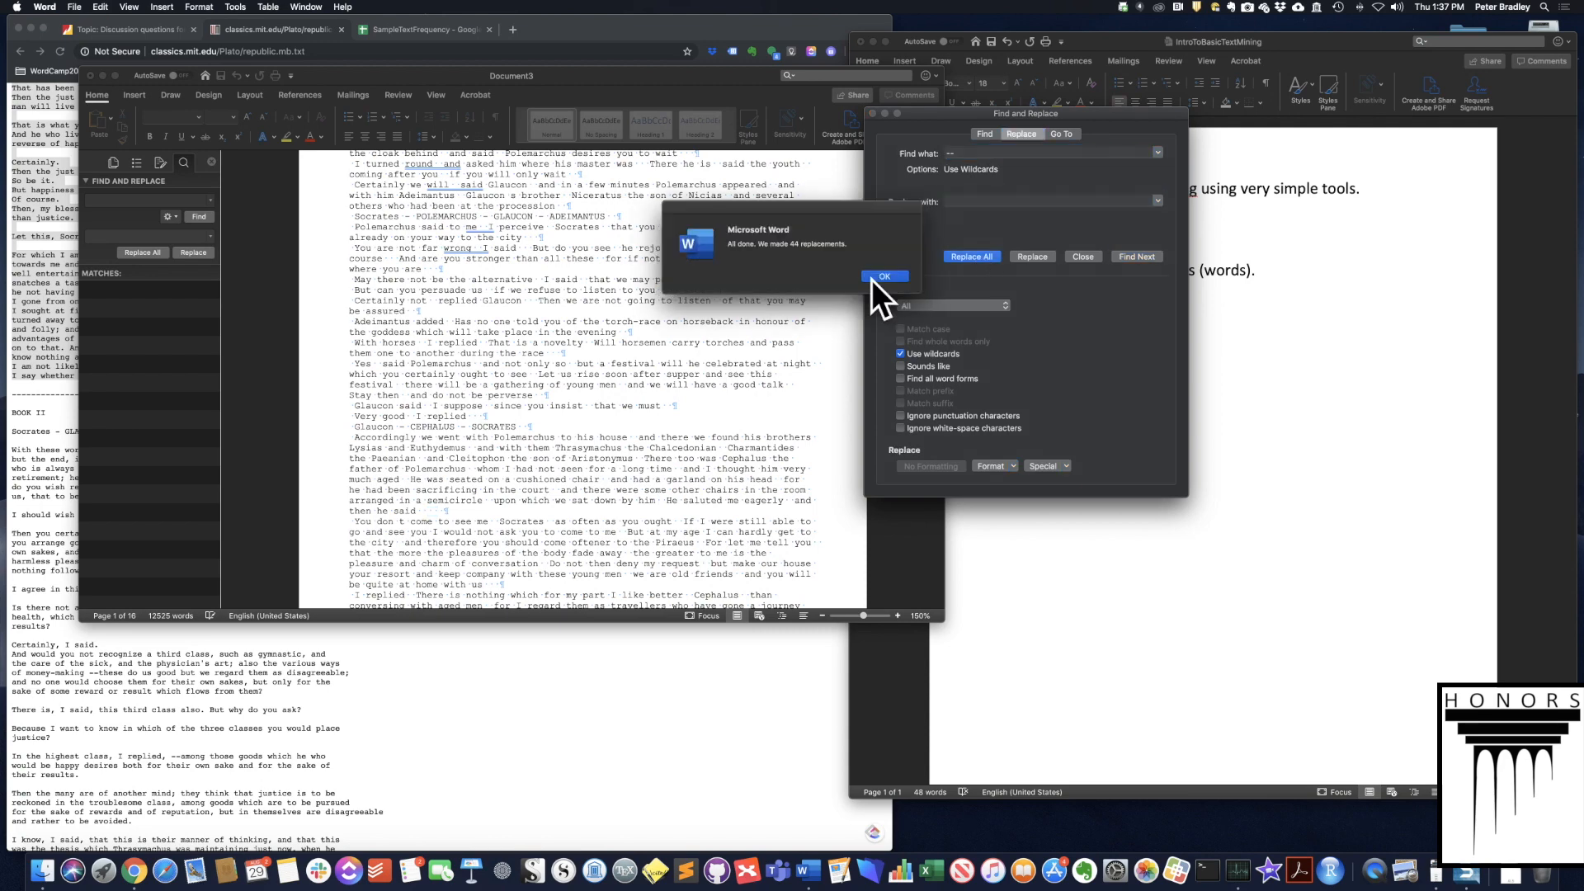
click(875, 278)
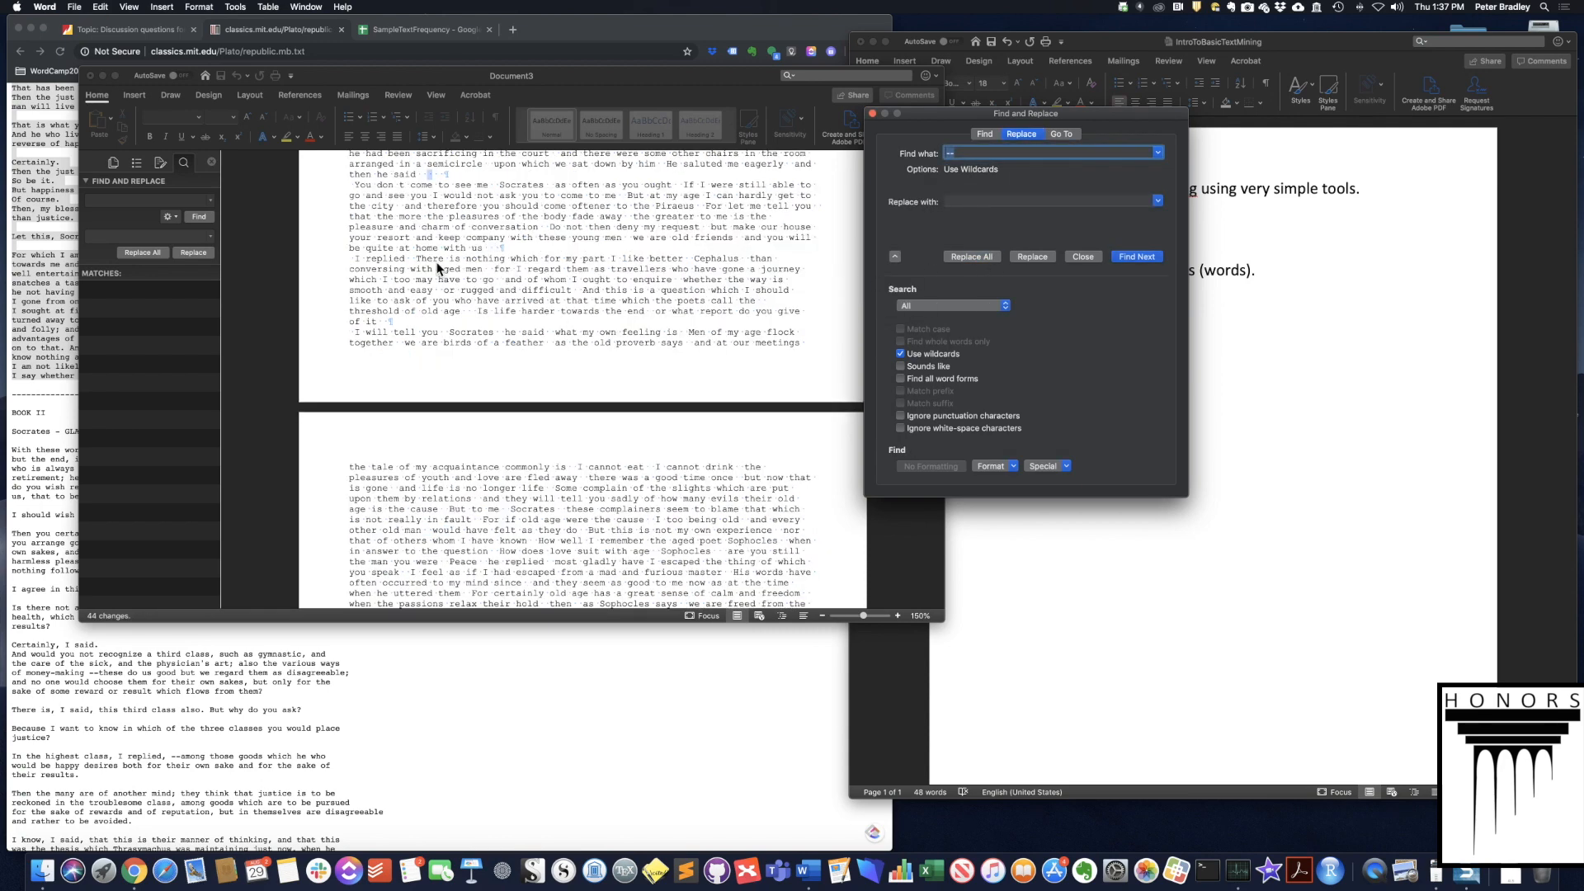
- Search the document for an opening parenthesis with wildcards still enabled
click(580, 265)
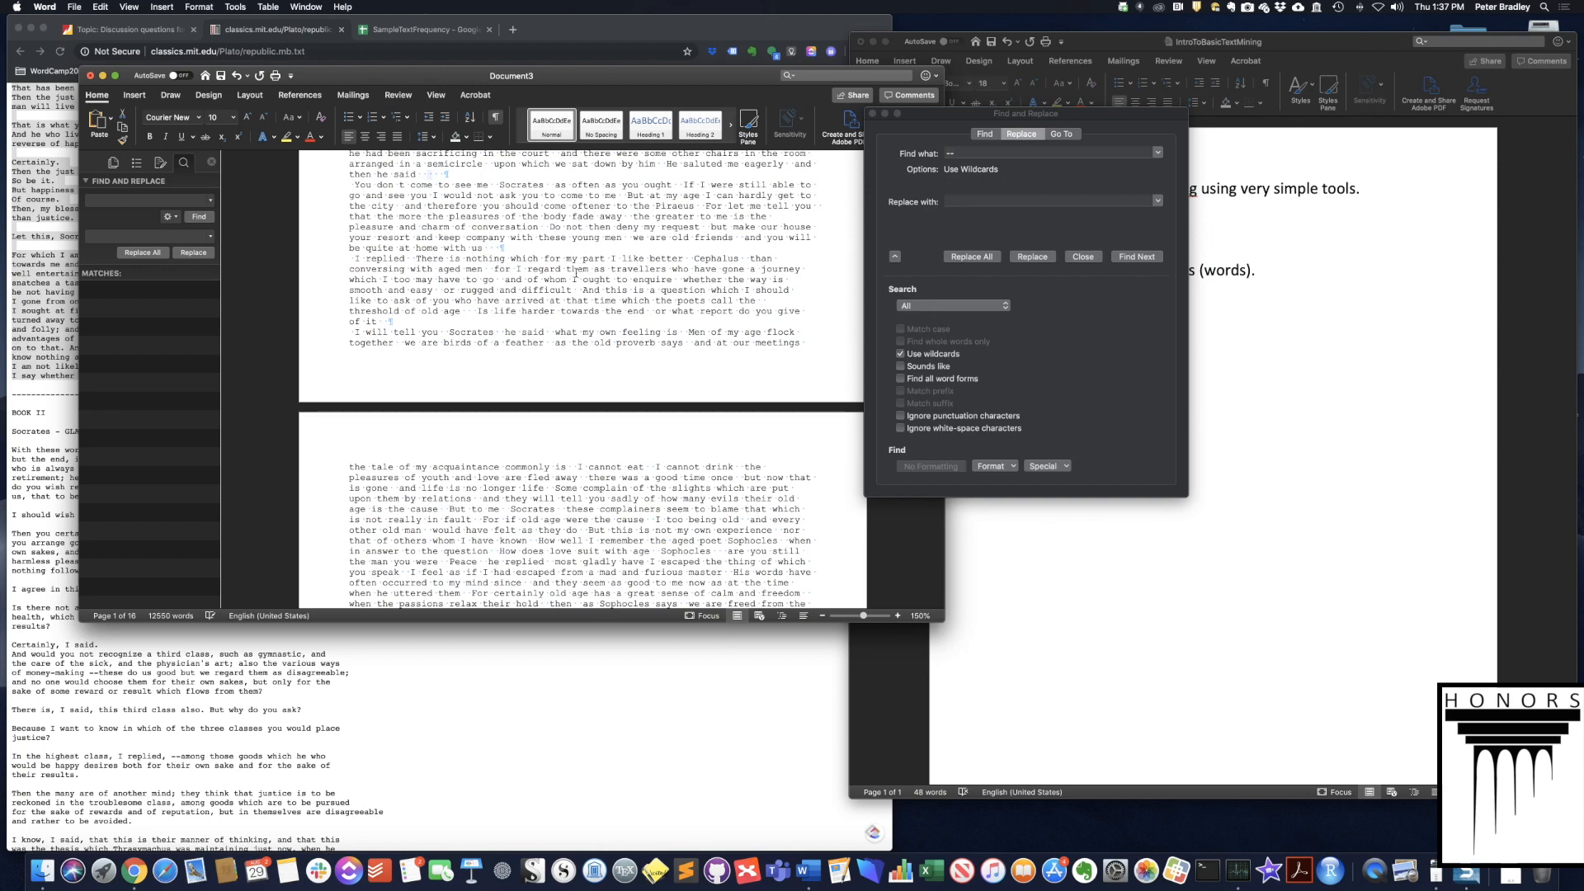
click(980, 157)
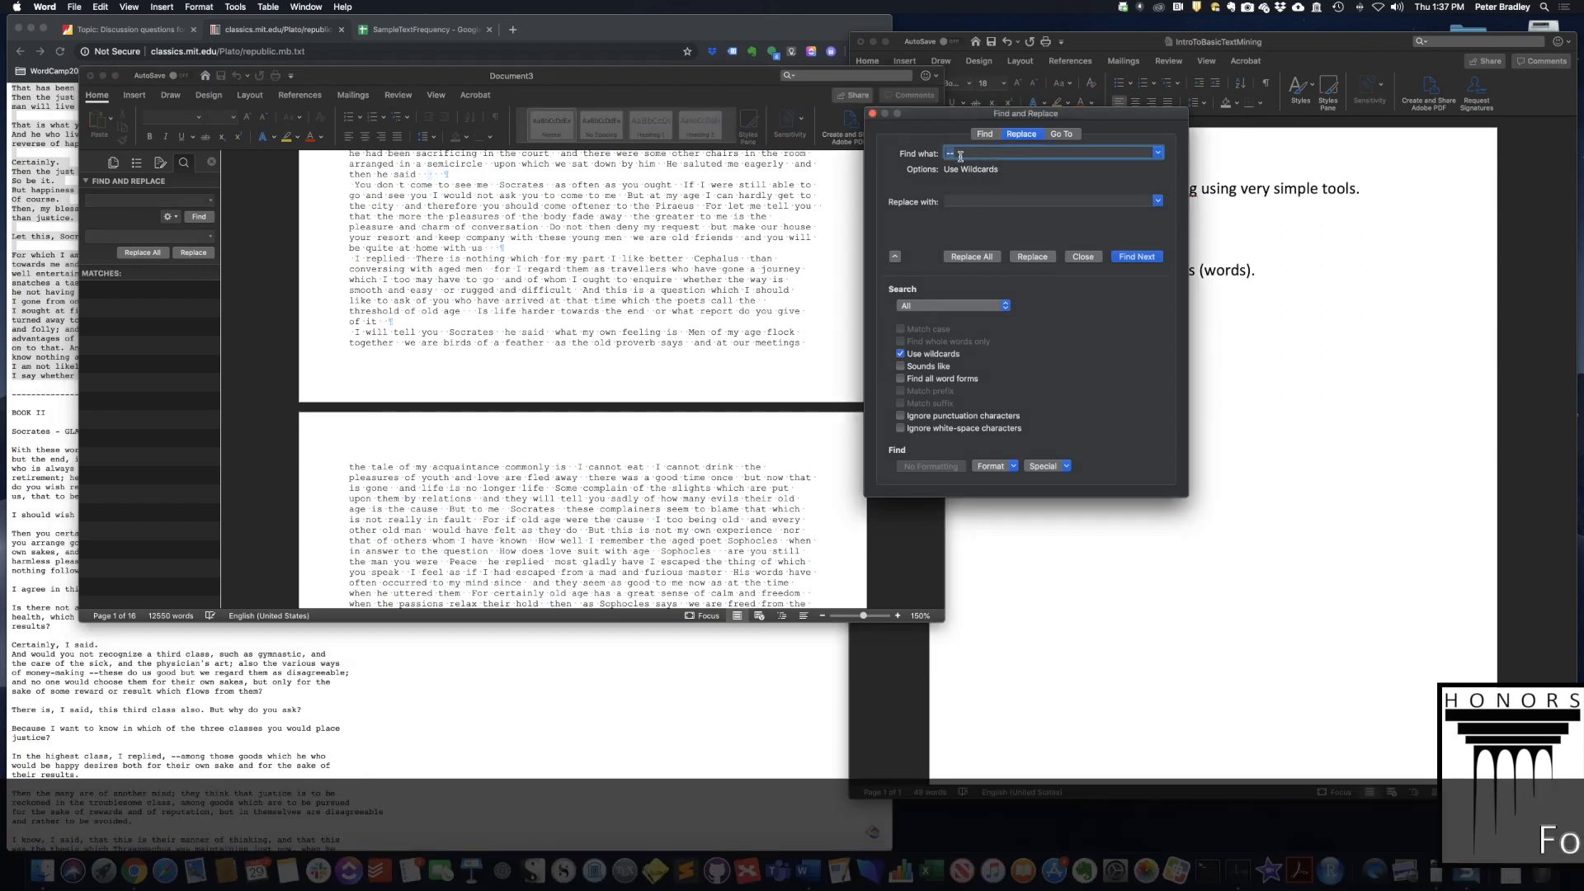
text(()
key(Return)
key(Return)
key(Return)
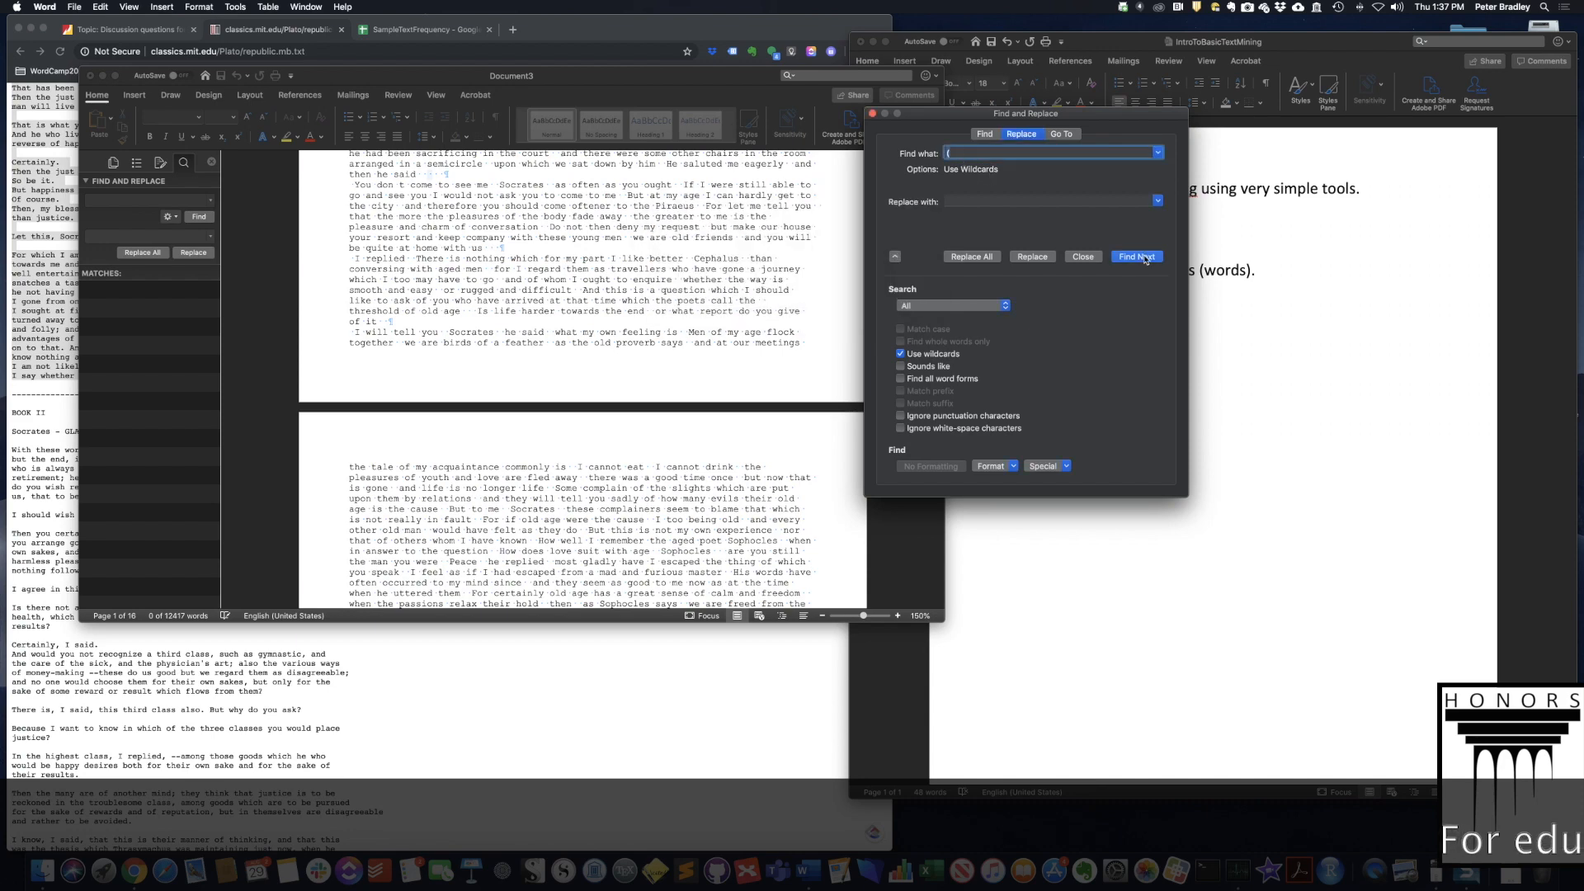
click(884, 276)
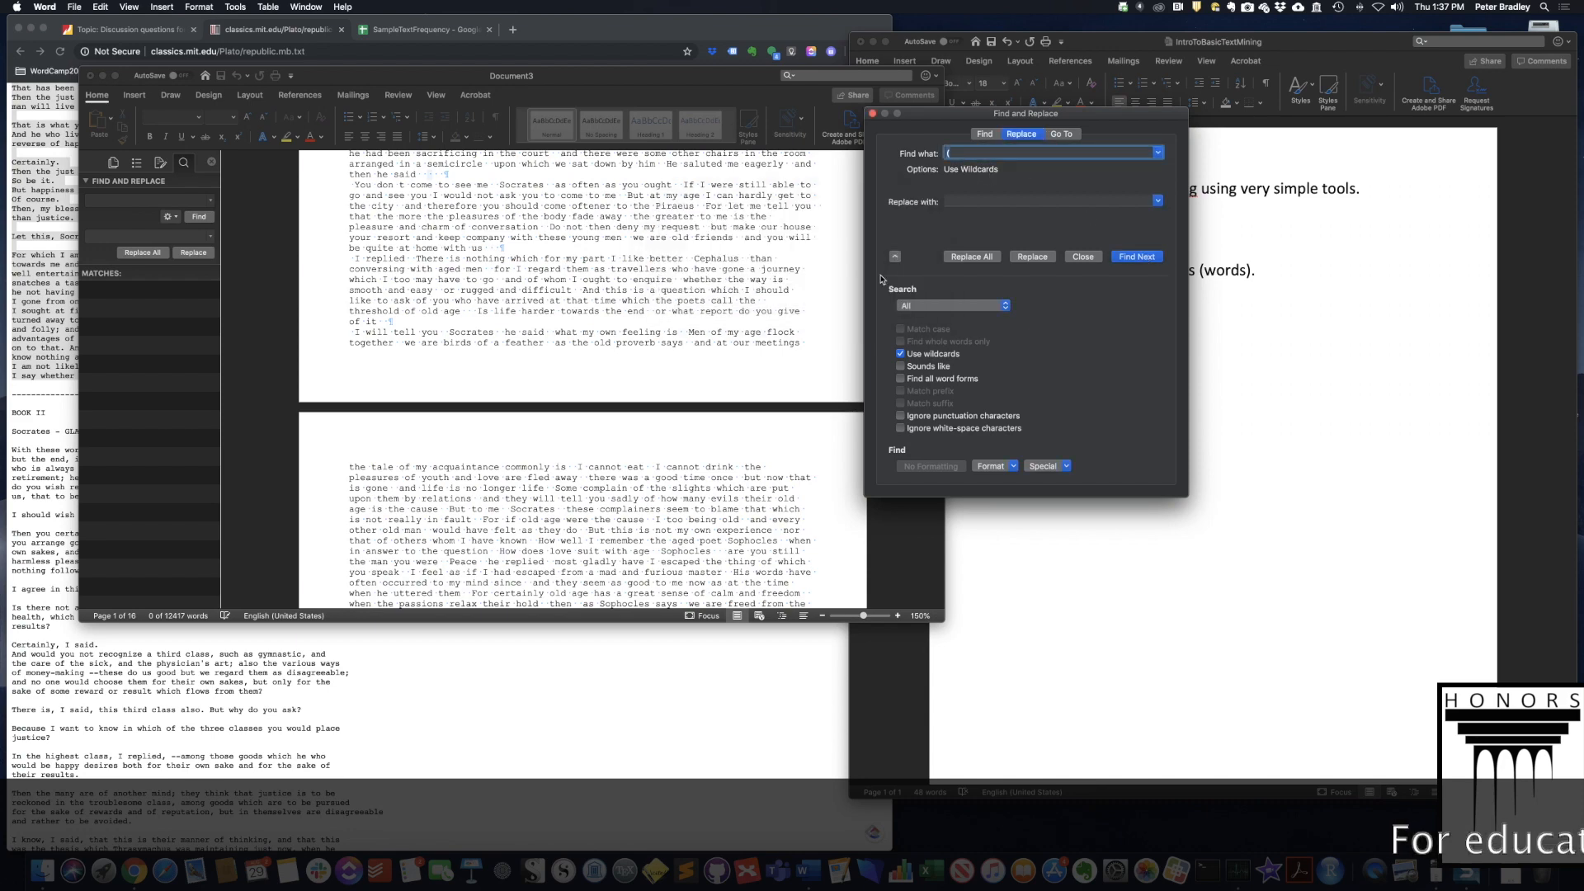
- Turn off wildcards and search again for an opening parenthesis, continuing from the beginning of the document
click(900, 354)
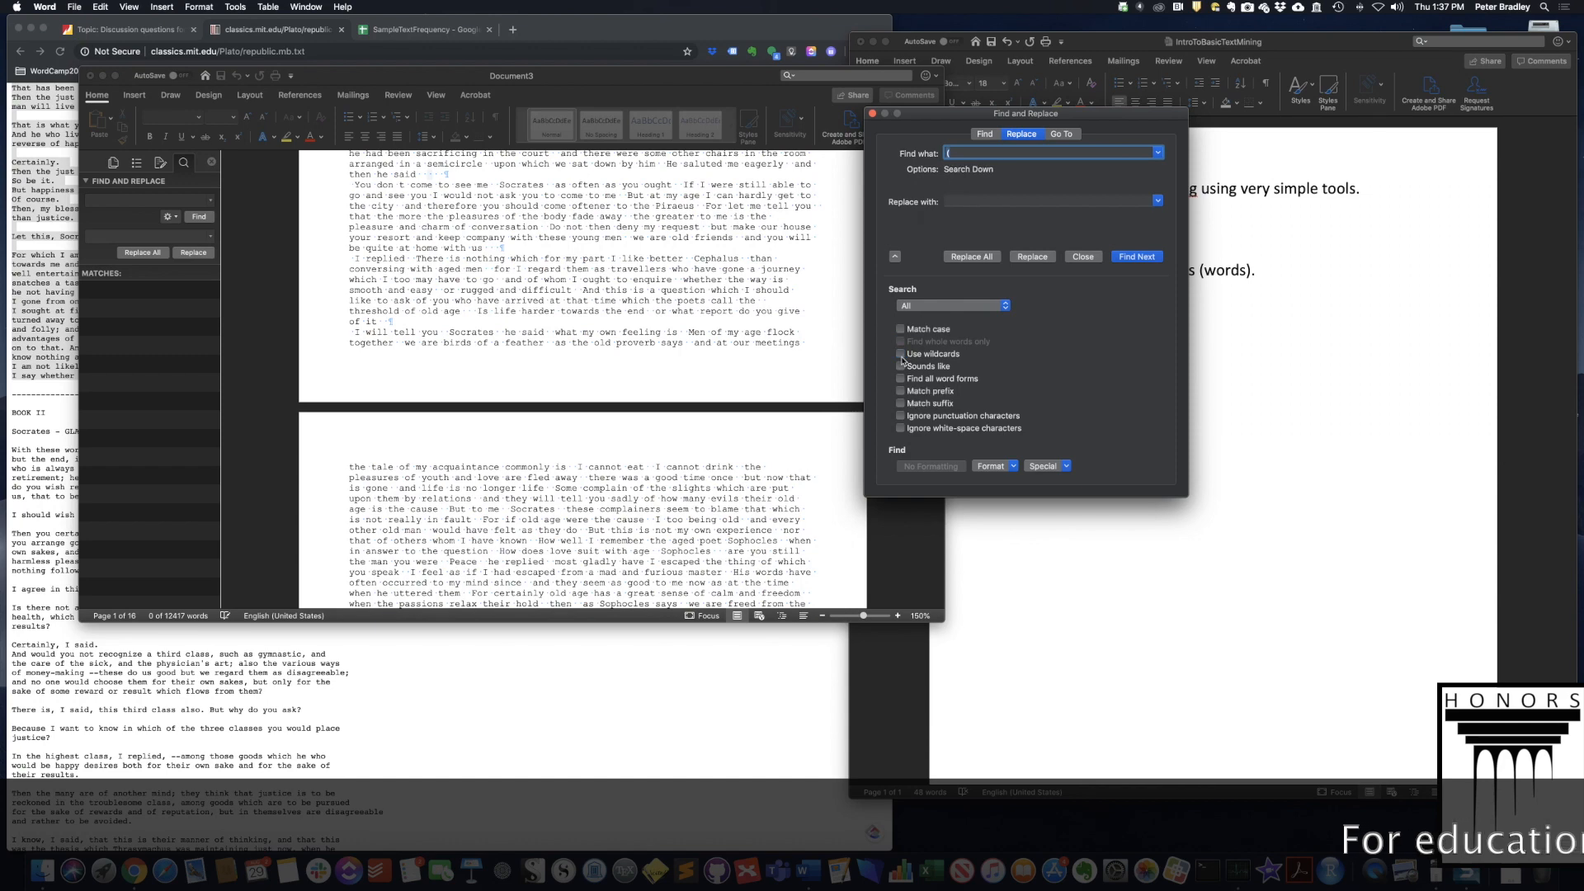
click(1143, 257)
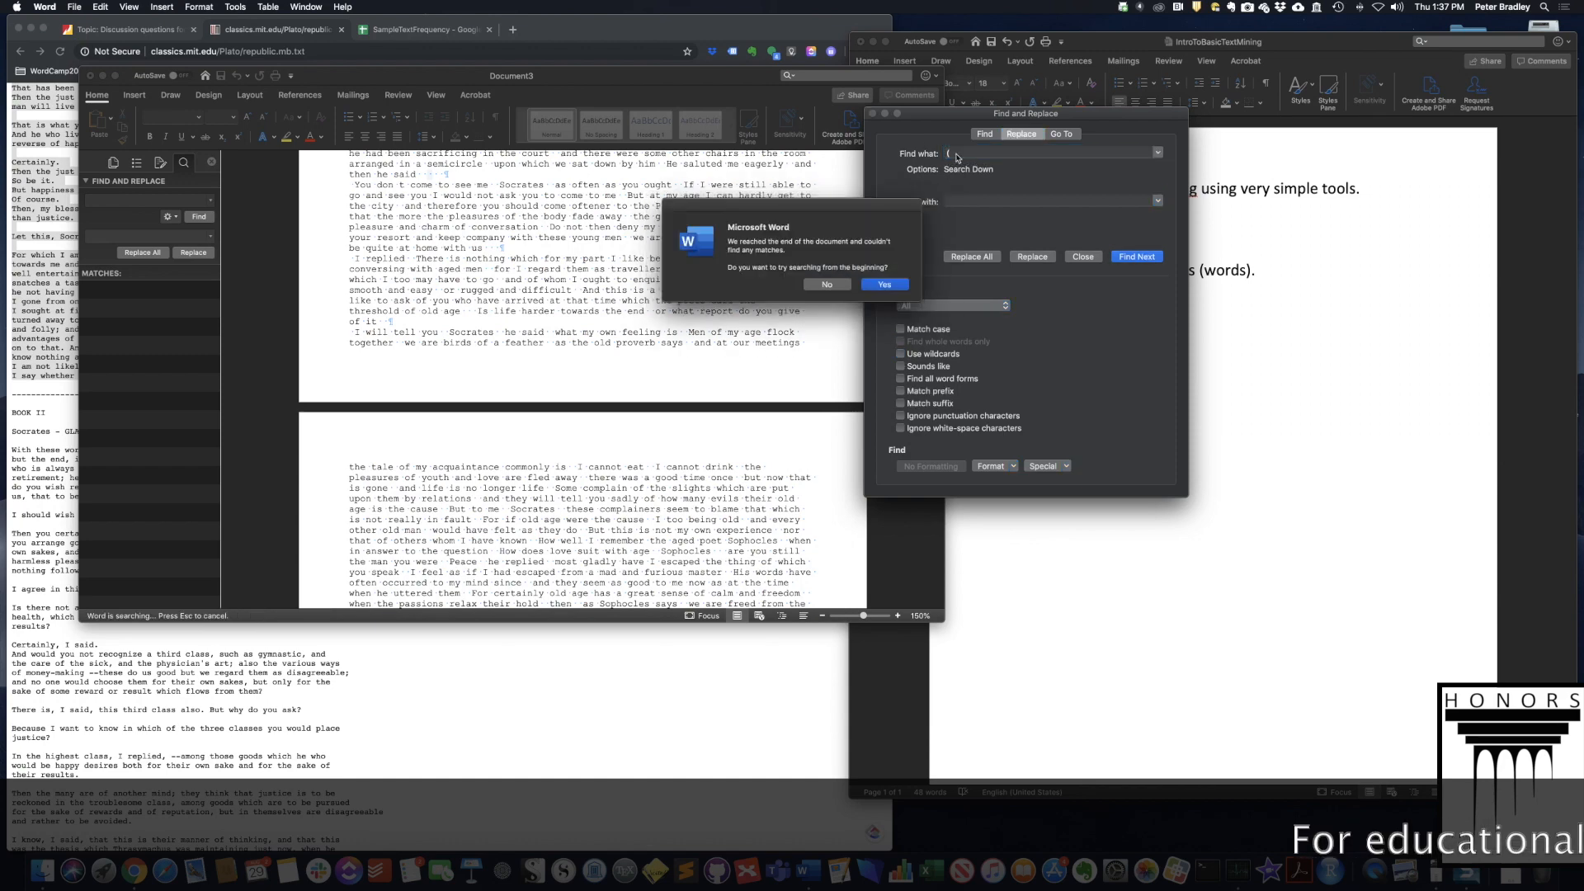
click(888, 287)
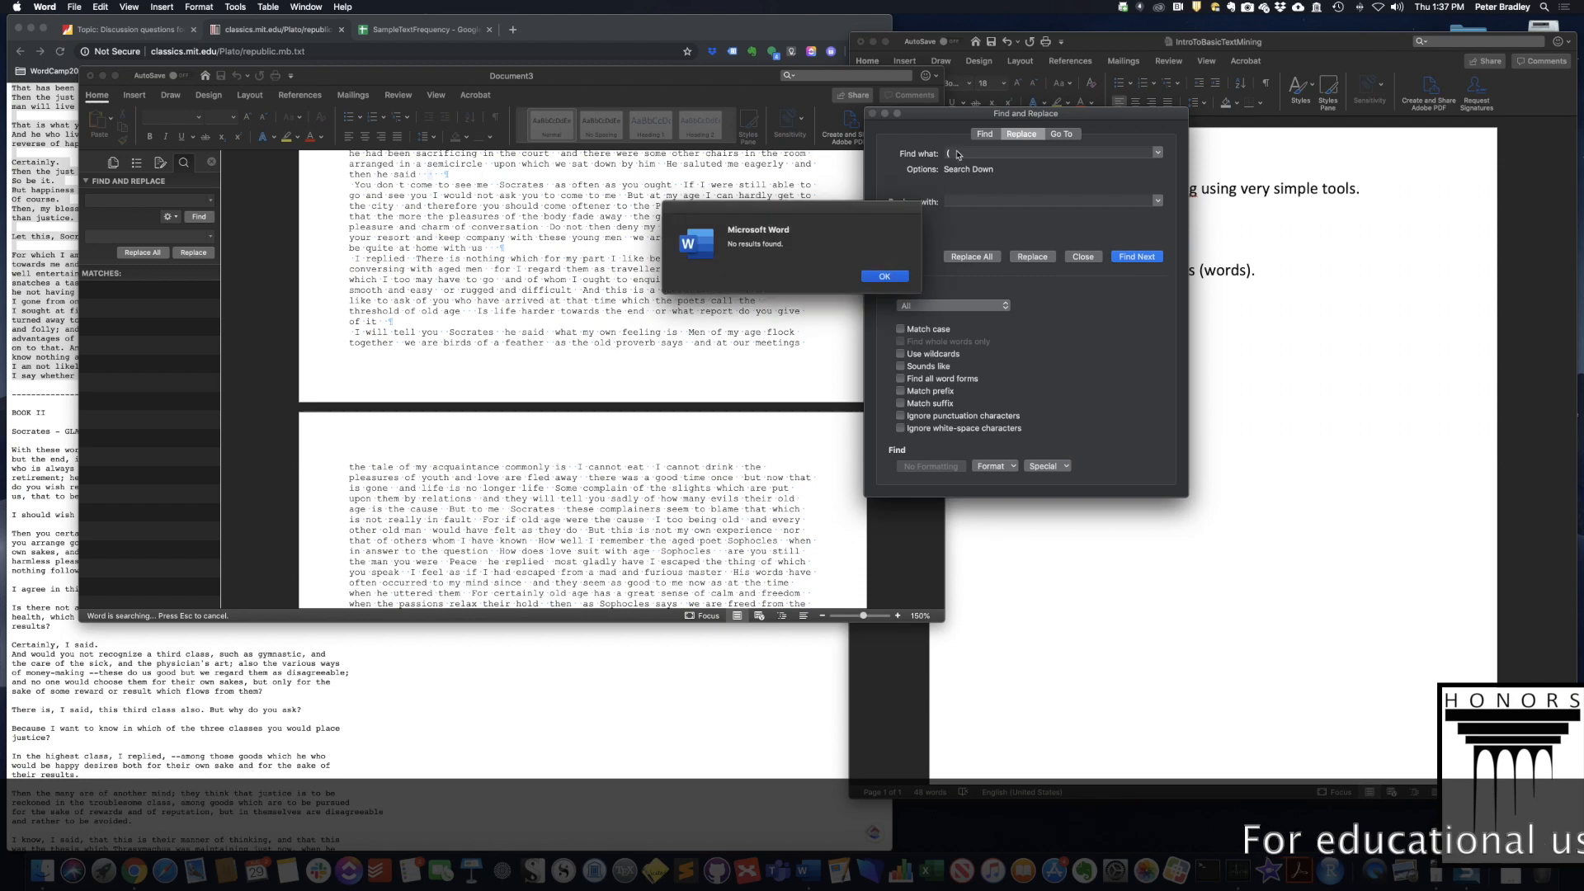
- Search the whole document for a closing parenthesis
double_click(953, 154)
text())
key(Return)
click(883, 285)
click(882, 277)
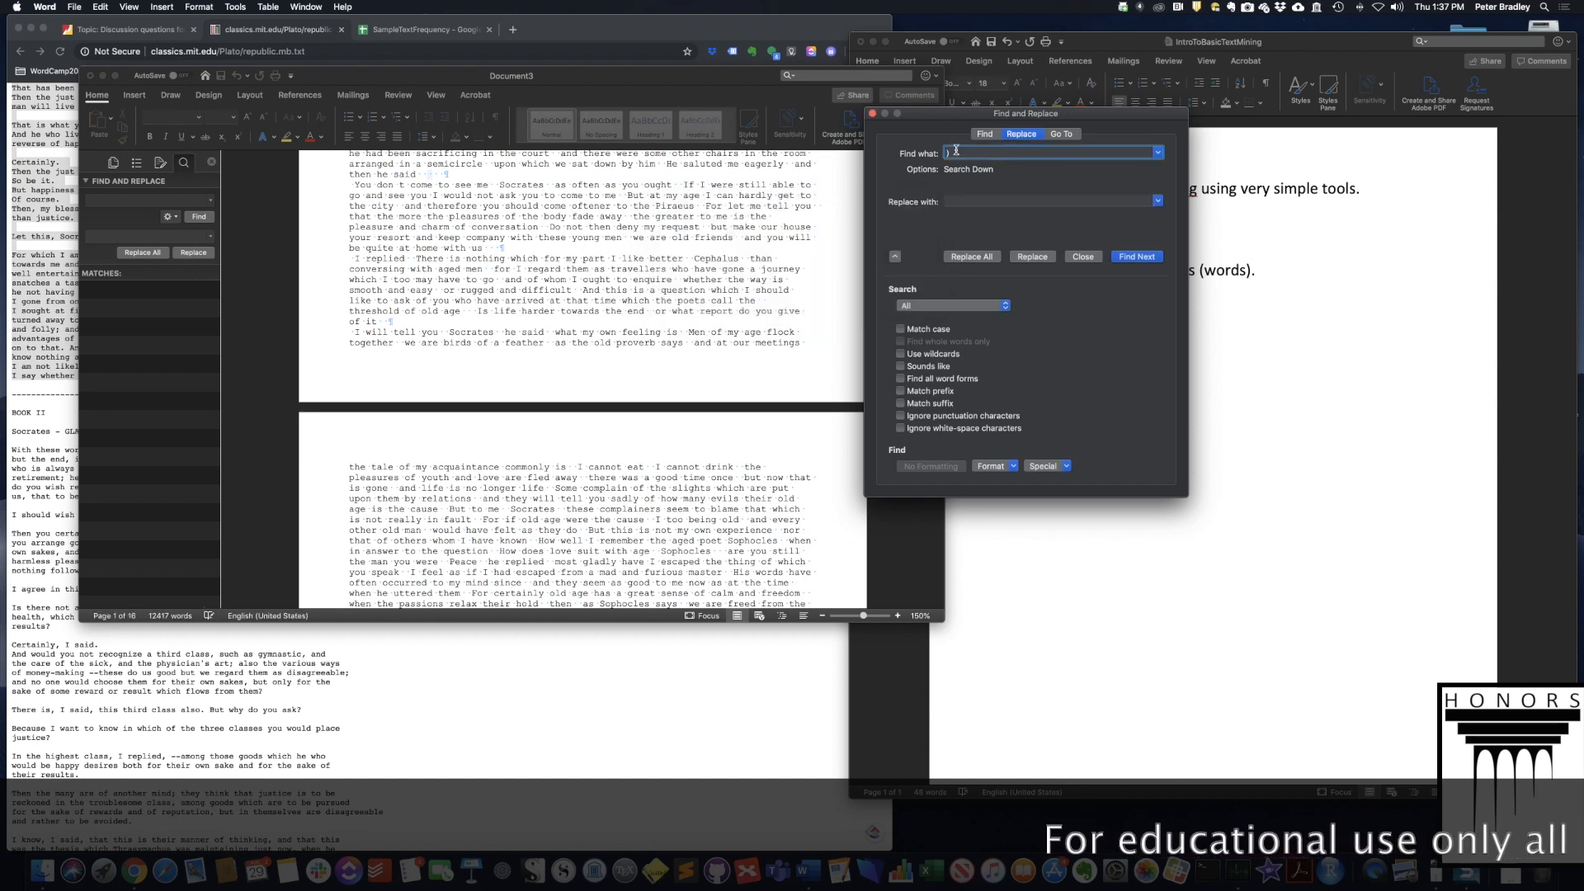
- Search for single hyphens and go through the matches up to the one before "How would you answer him"
text(--)
click(981, 150)
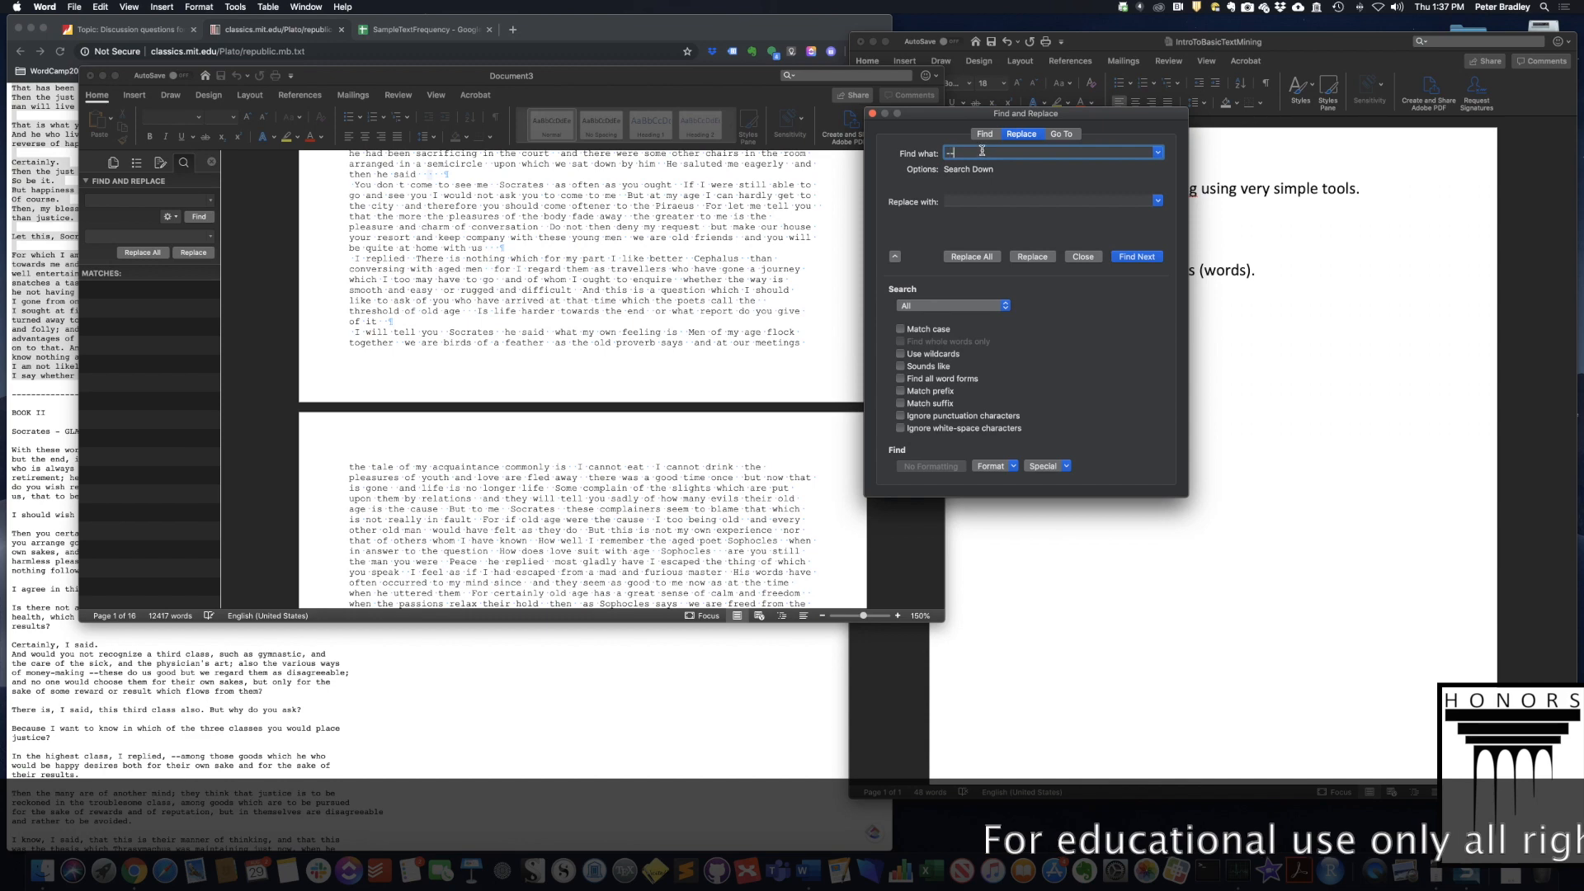
click(1138, 257)
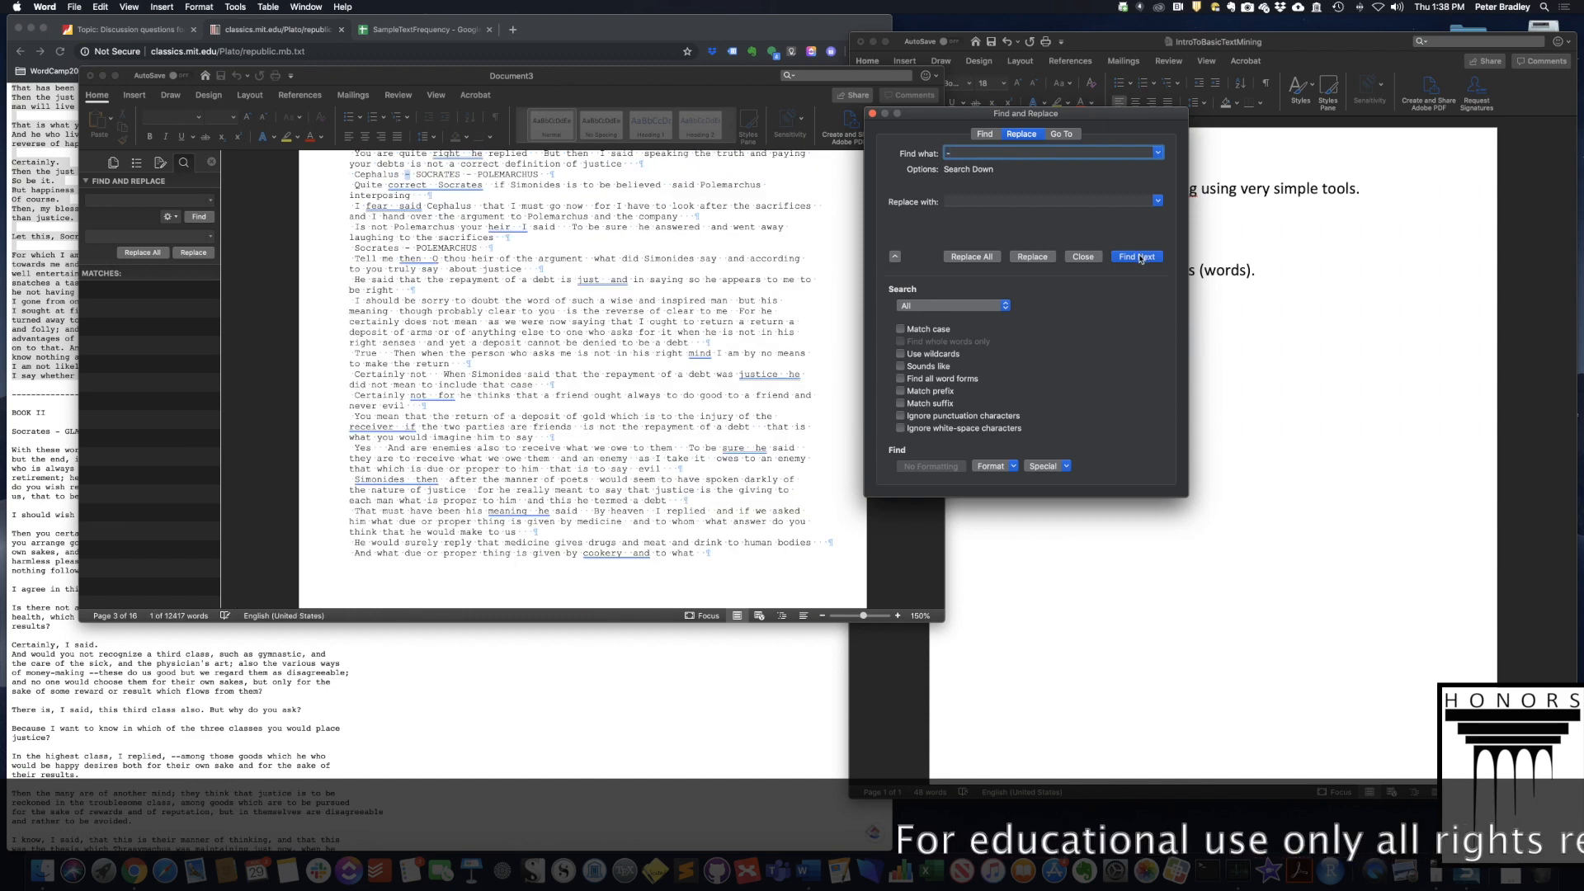
click(1139, 257)
click(1138, 257)
click(1138, 257)
click(1139, 256)
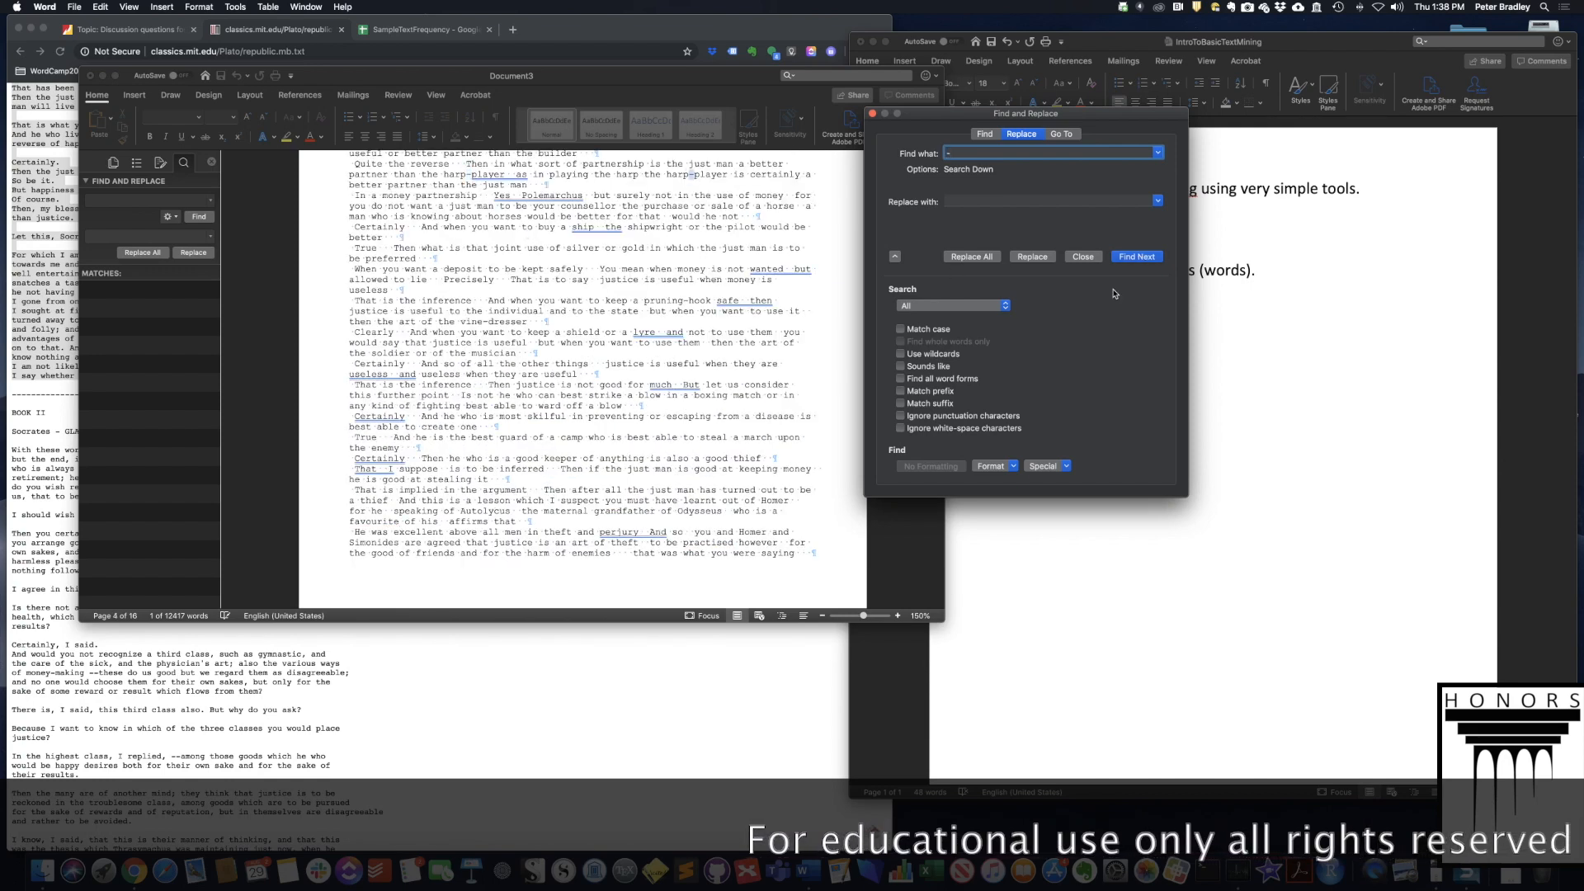
click(1143, 257)
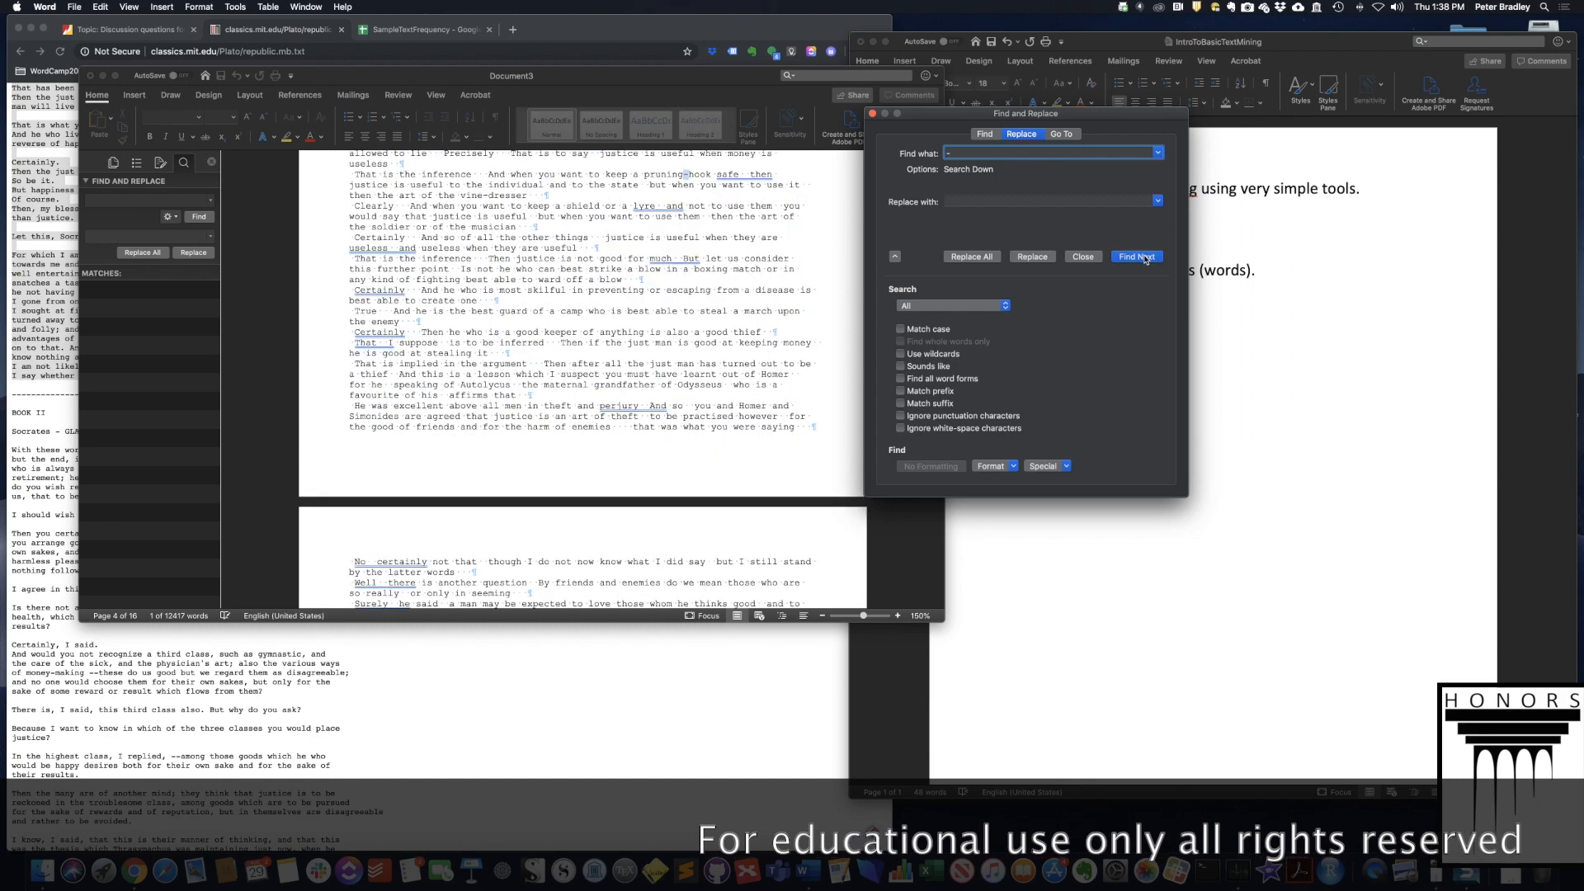
click(1144, 258)
click(1143, 257)
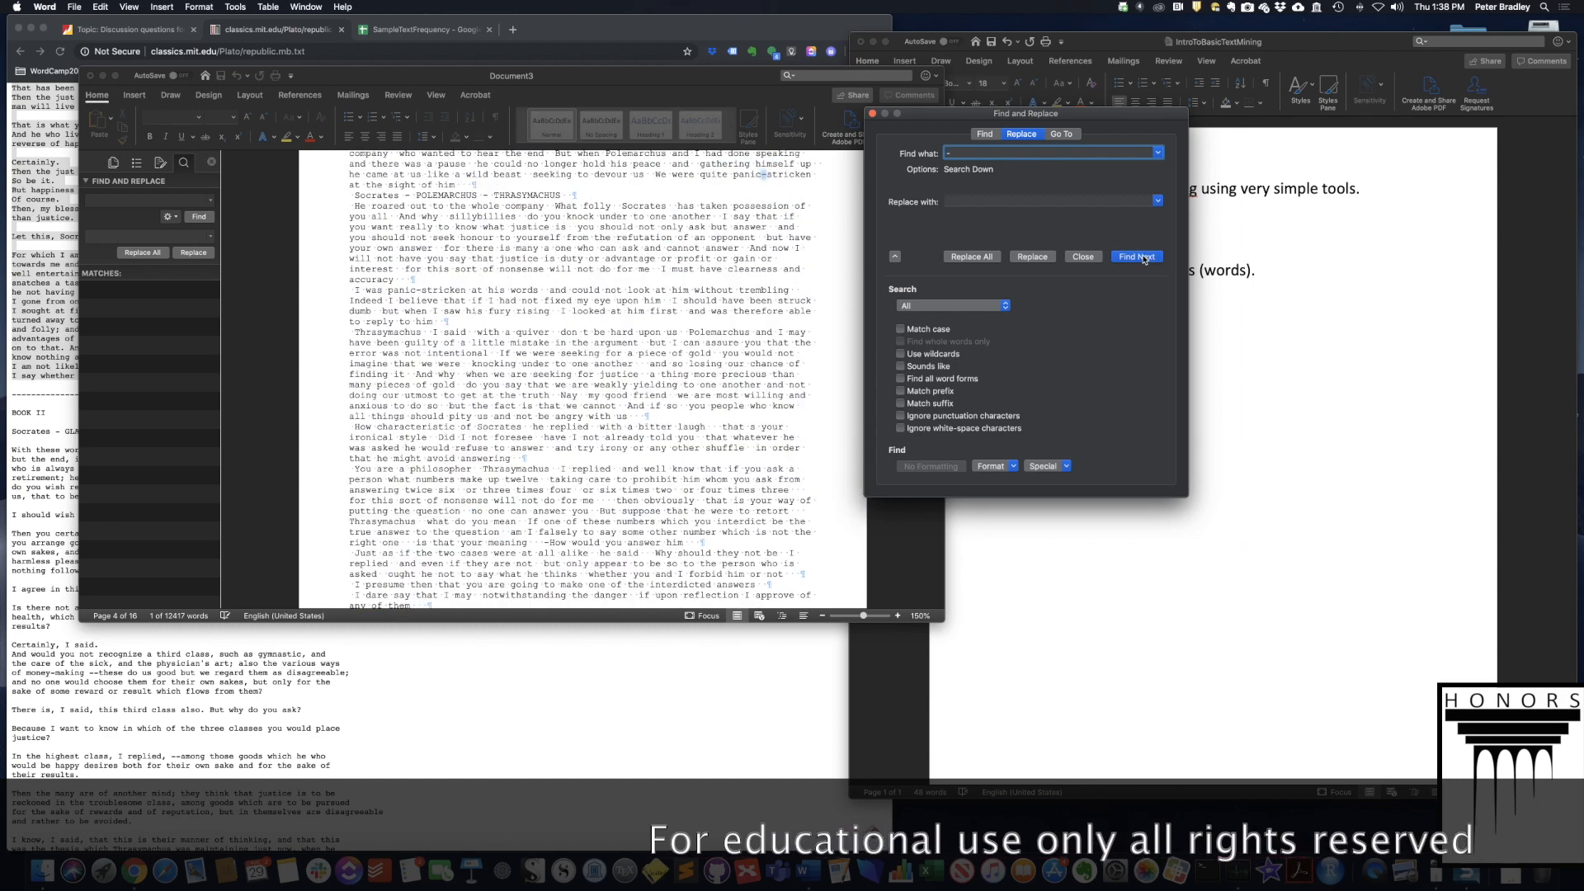
click(1143, 258)
click(1144, 258)
click(1143, 258)
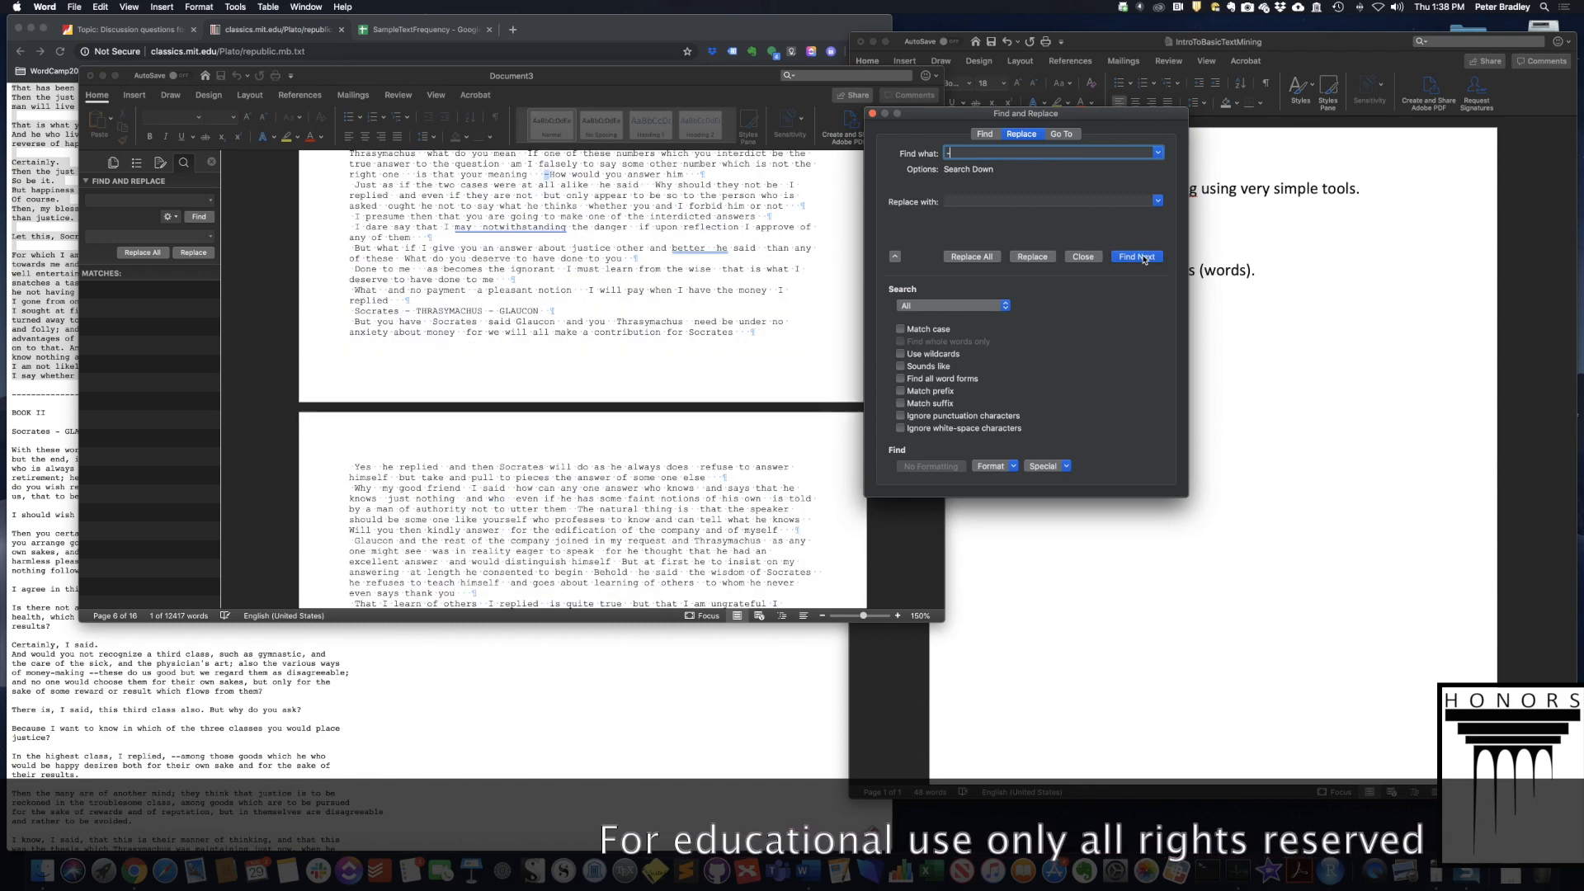
- Delete the stray hyphens in front of "How would you answer him"
click(545, 176)
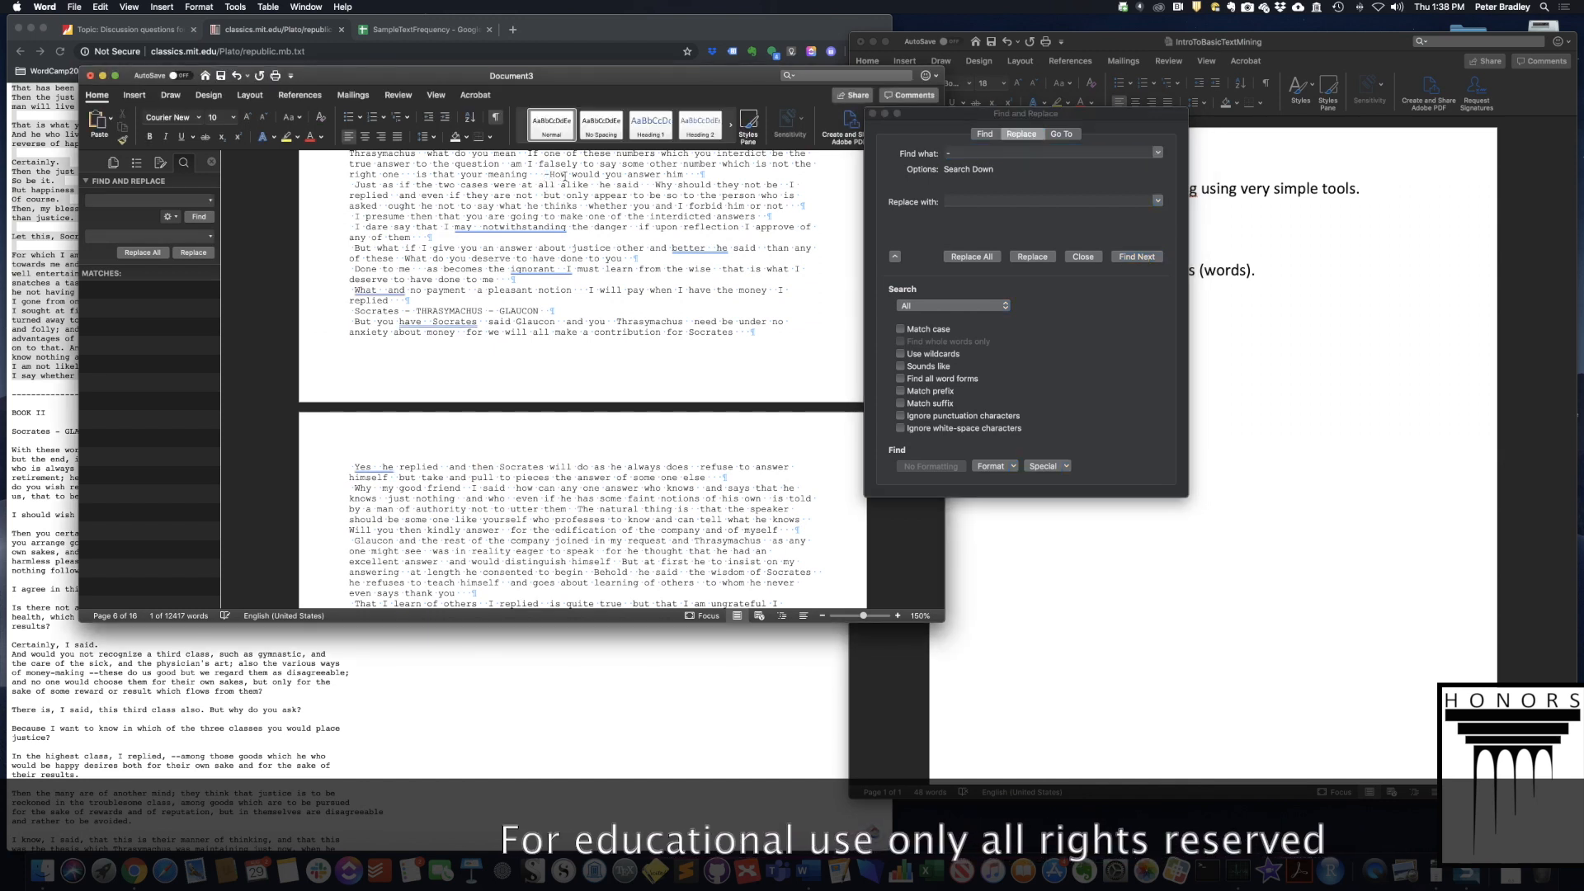
key(Delete)
key(Delete)
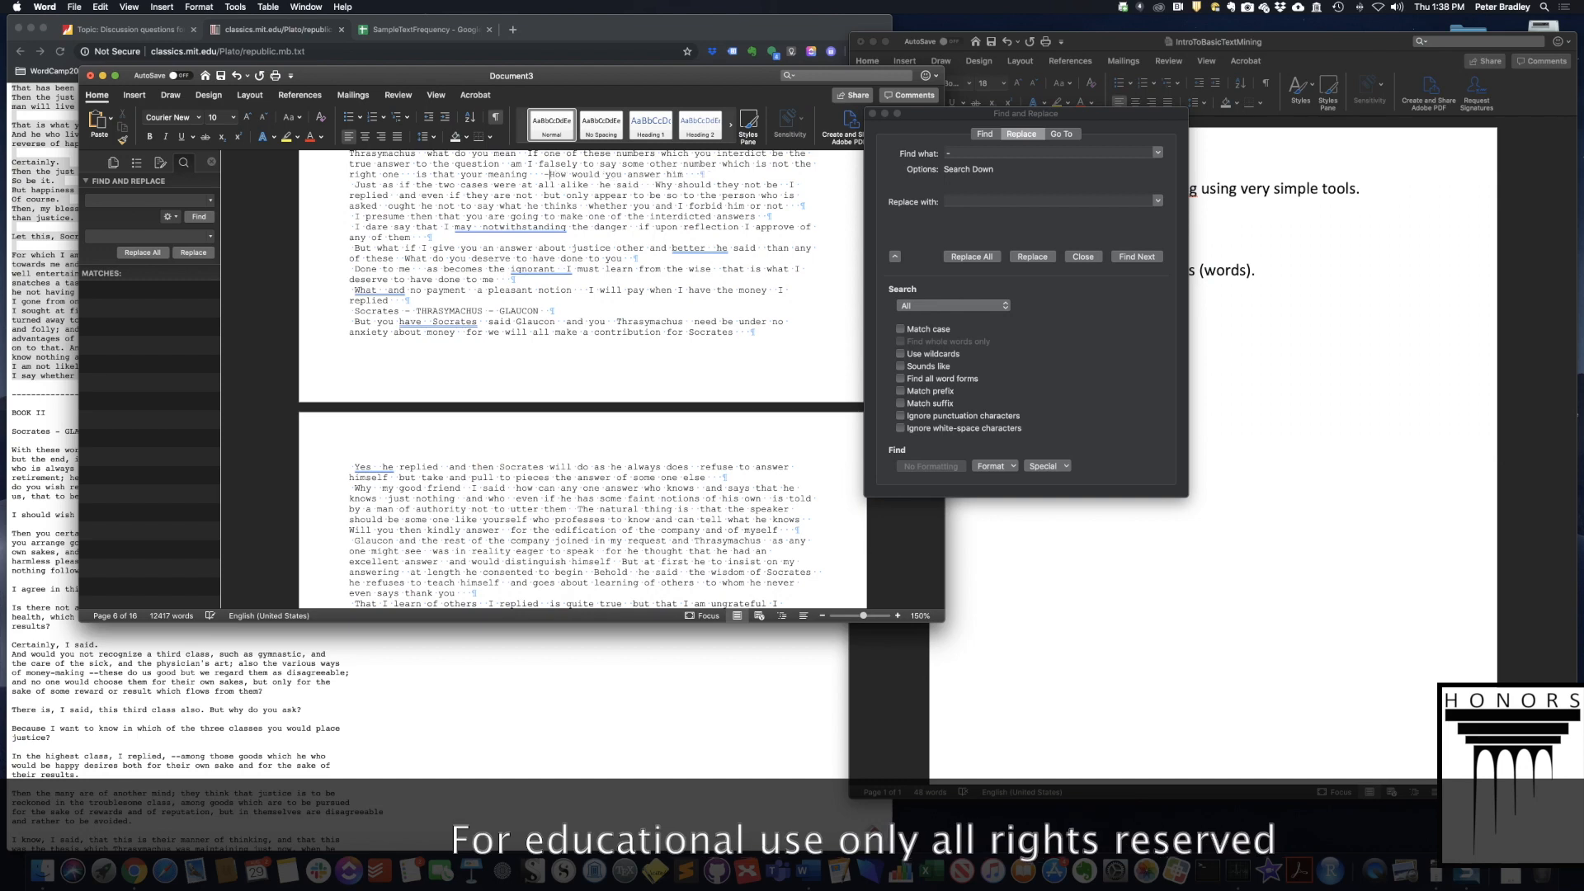
- Go through the remaining single-hyphen matches to examine how hyphens are used in the rest of the document
click(1144, 259)
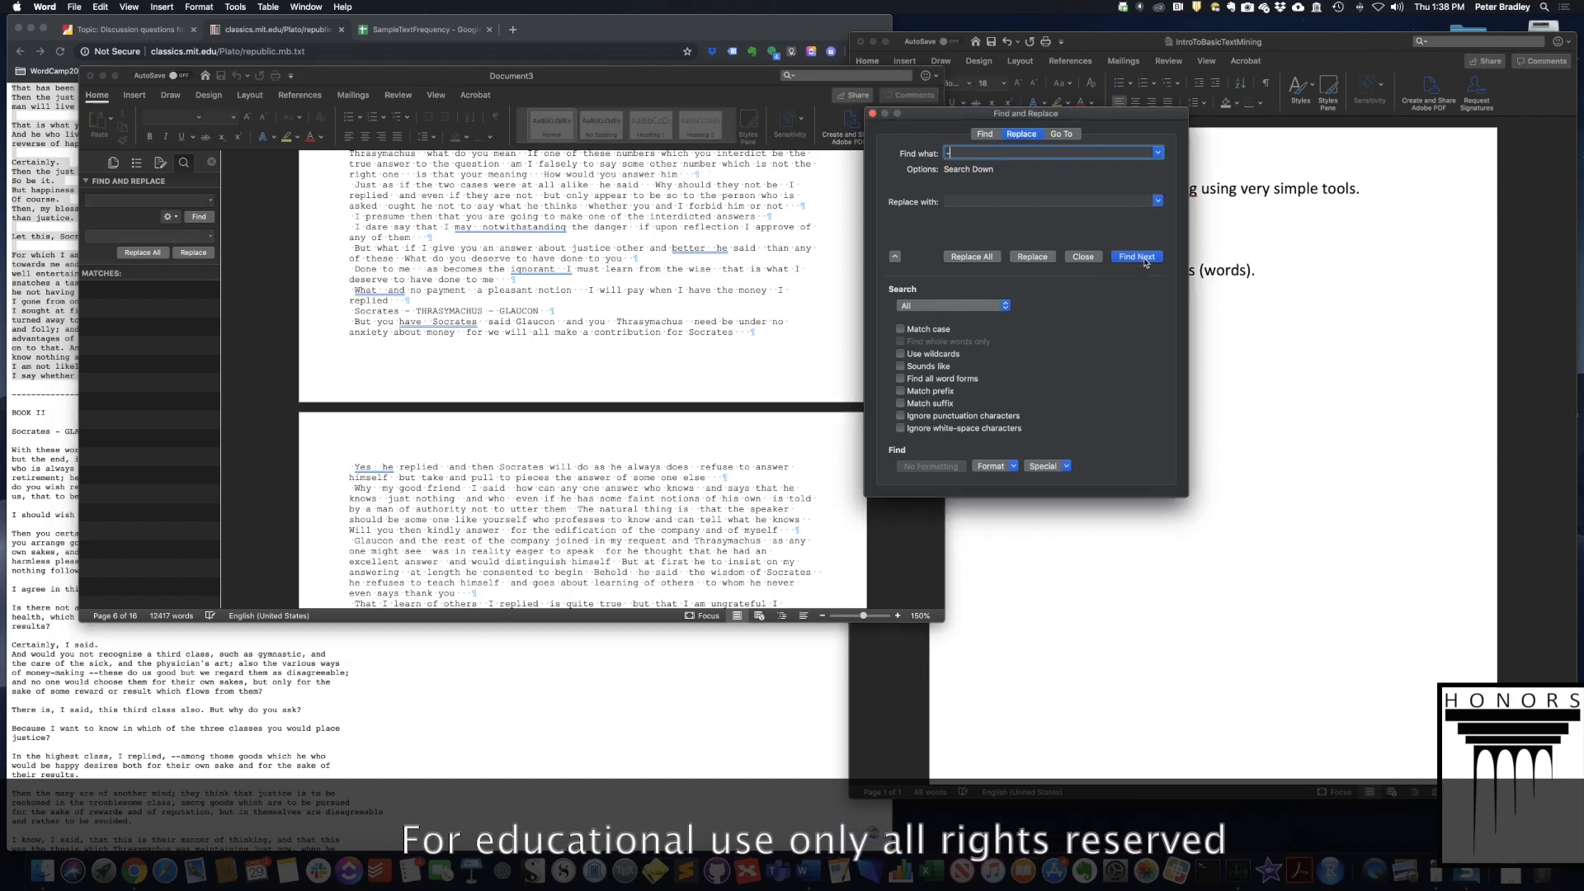
click(1144, 259)
click(1144, 259)
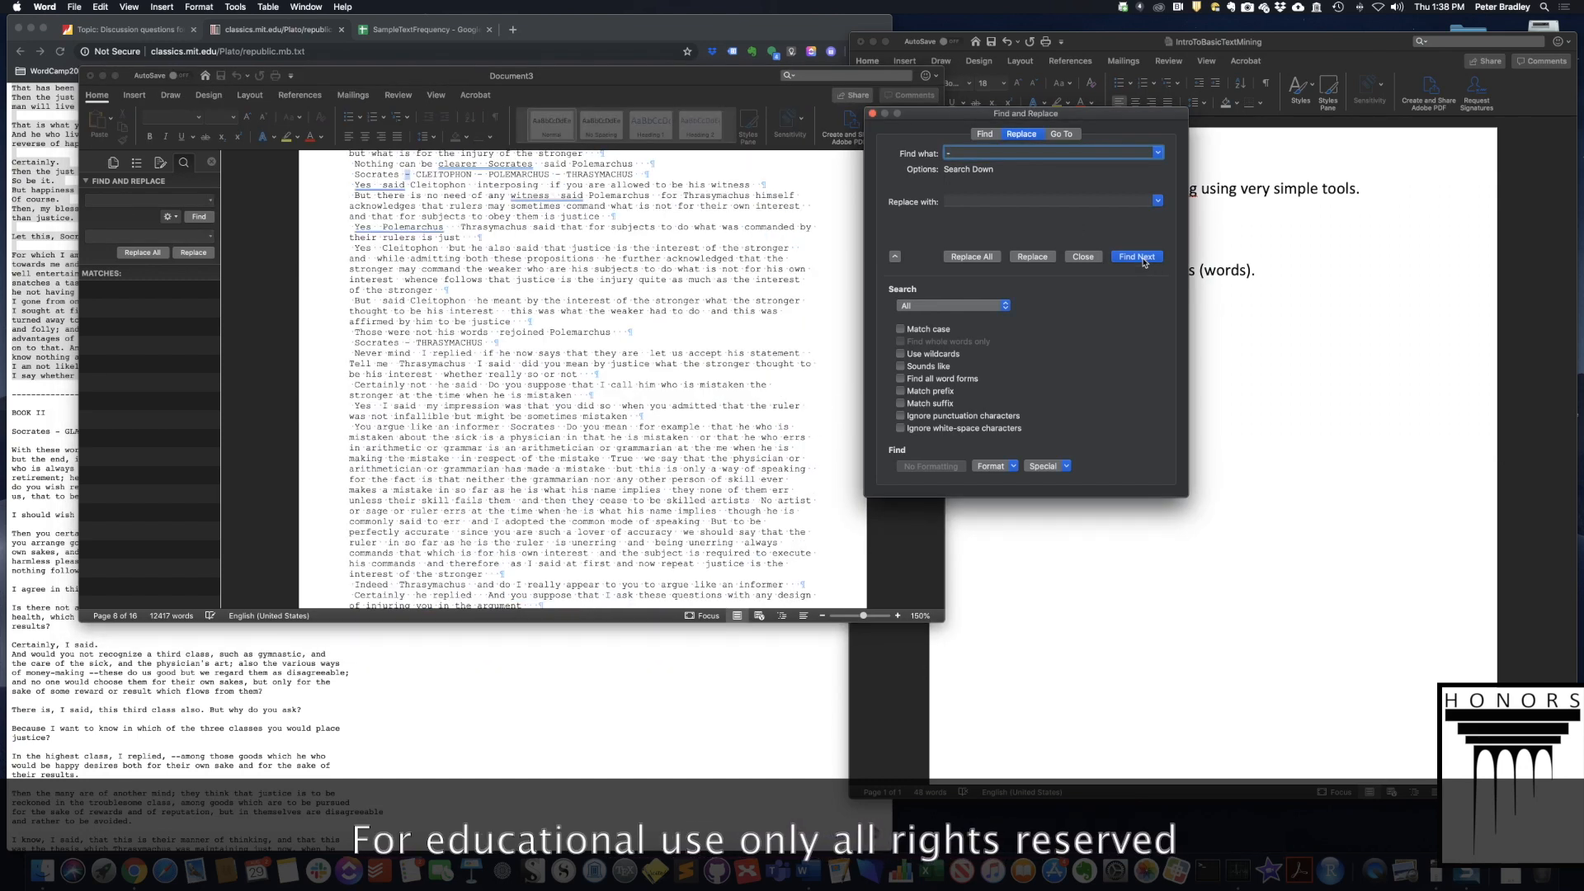
click(1144, 259)
click(1144, 259)
click(1144, 259)
click(1144, 259)
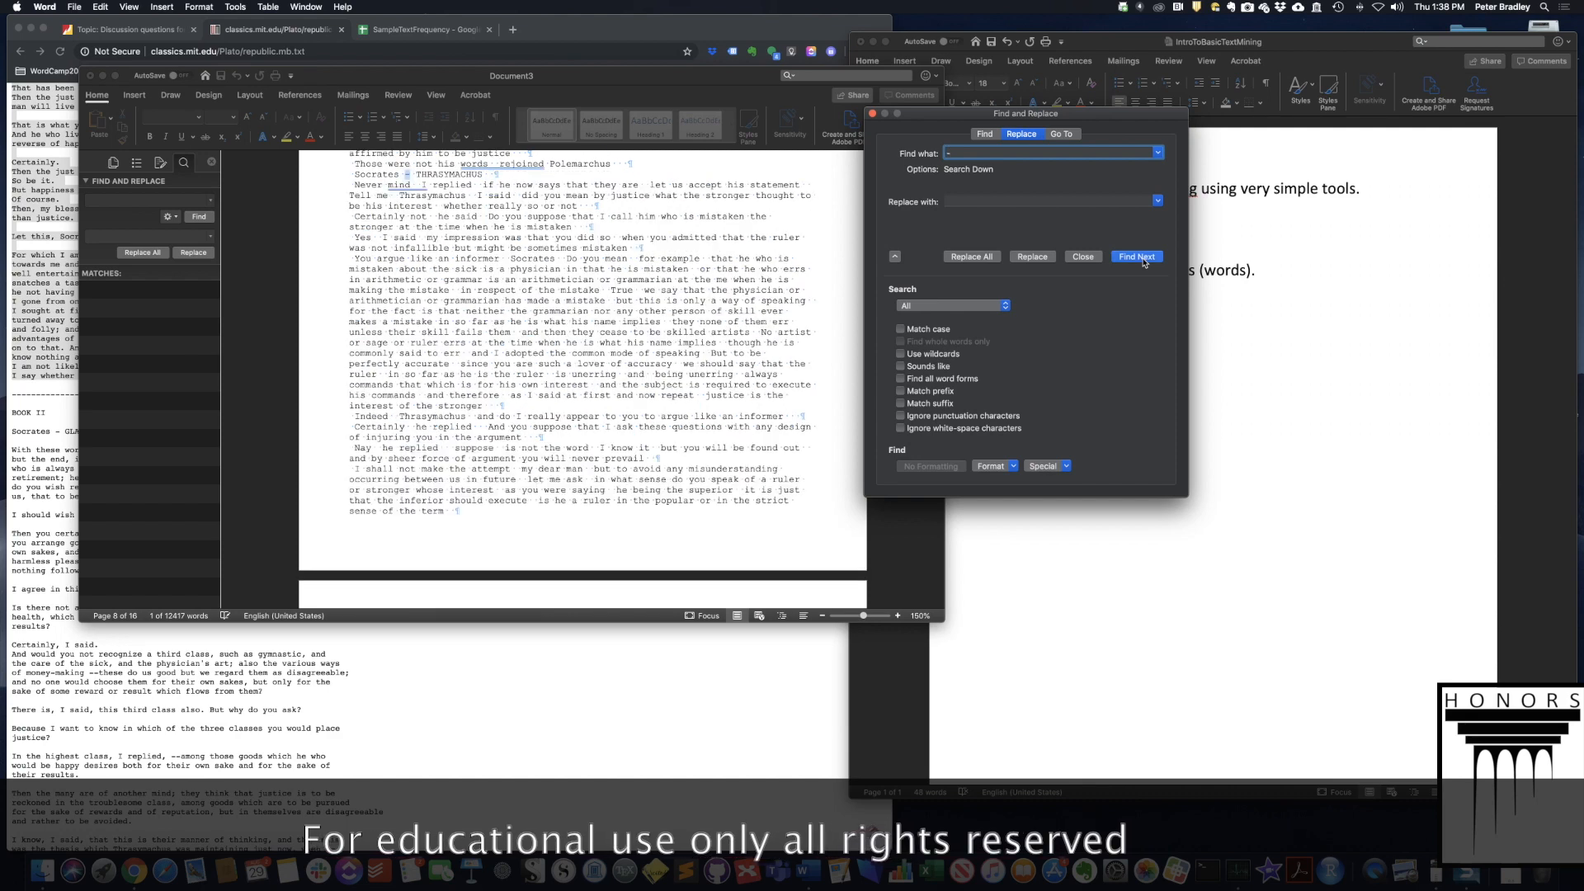
click(1143, 259)
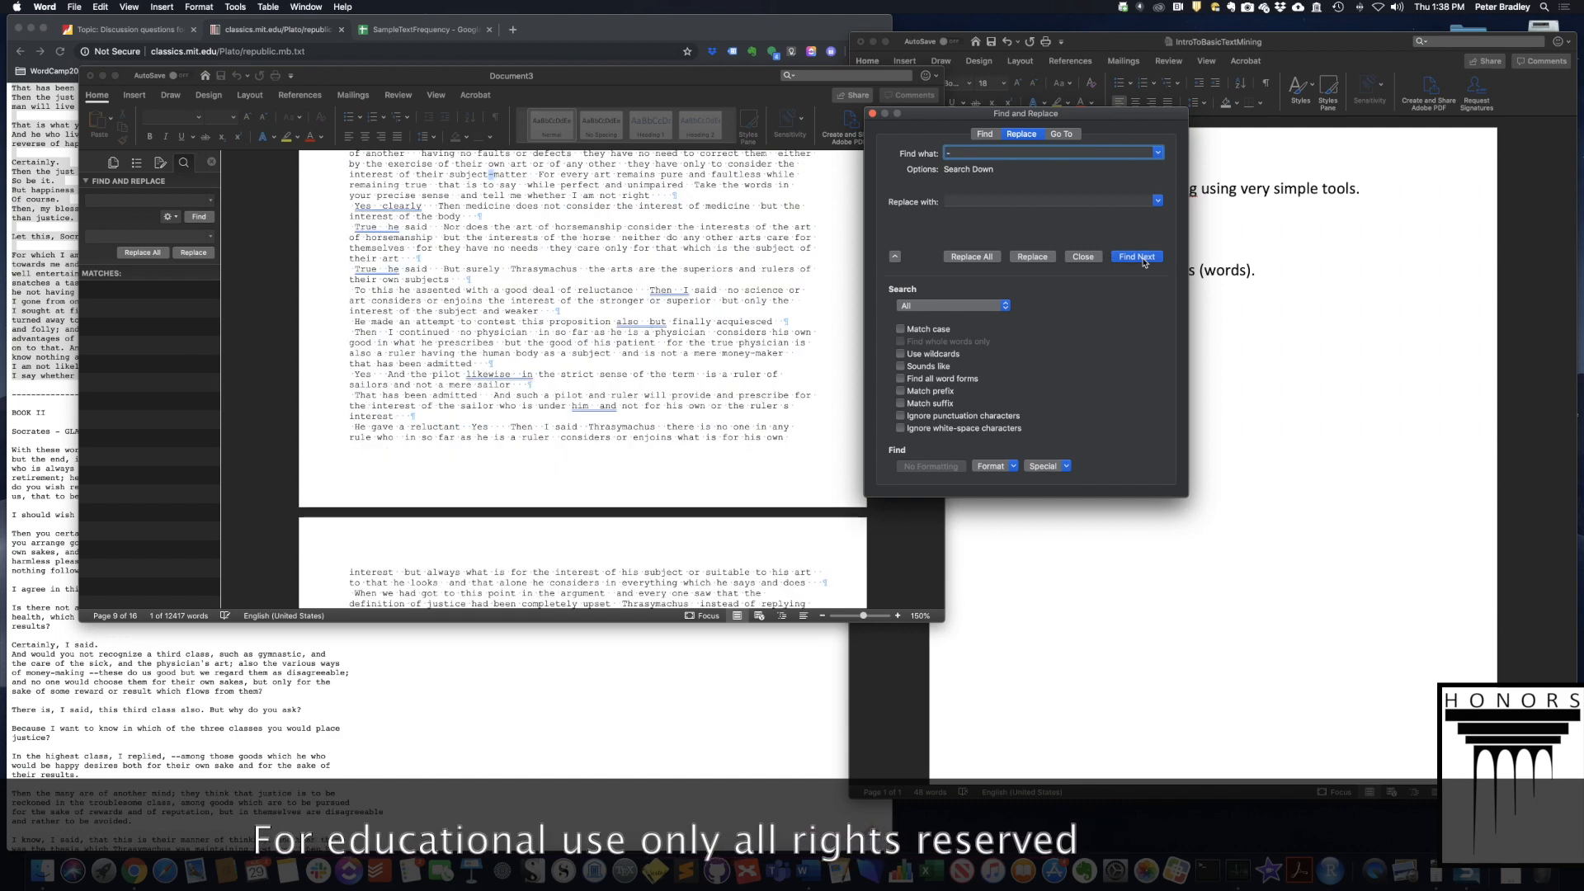
click(1144, 259)
click(1144, 259)
click(1143, 260)
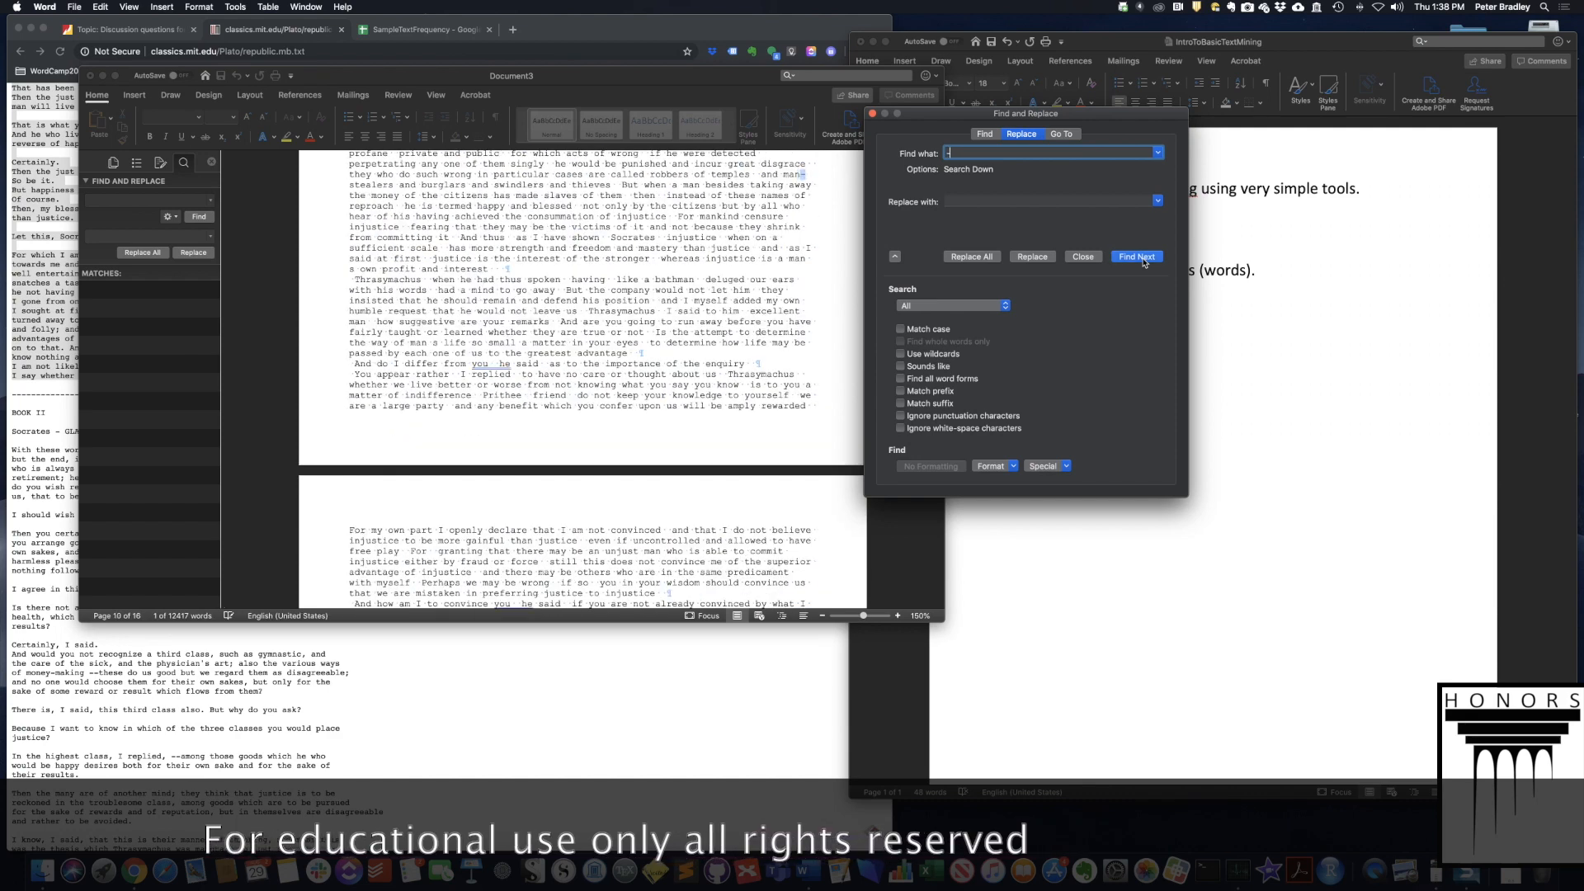
click(1143, 259)
click(1143, 259)
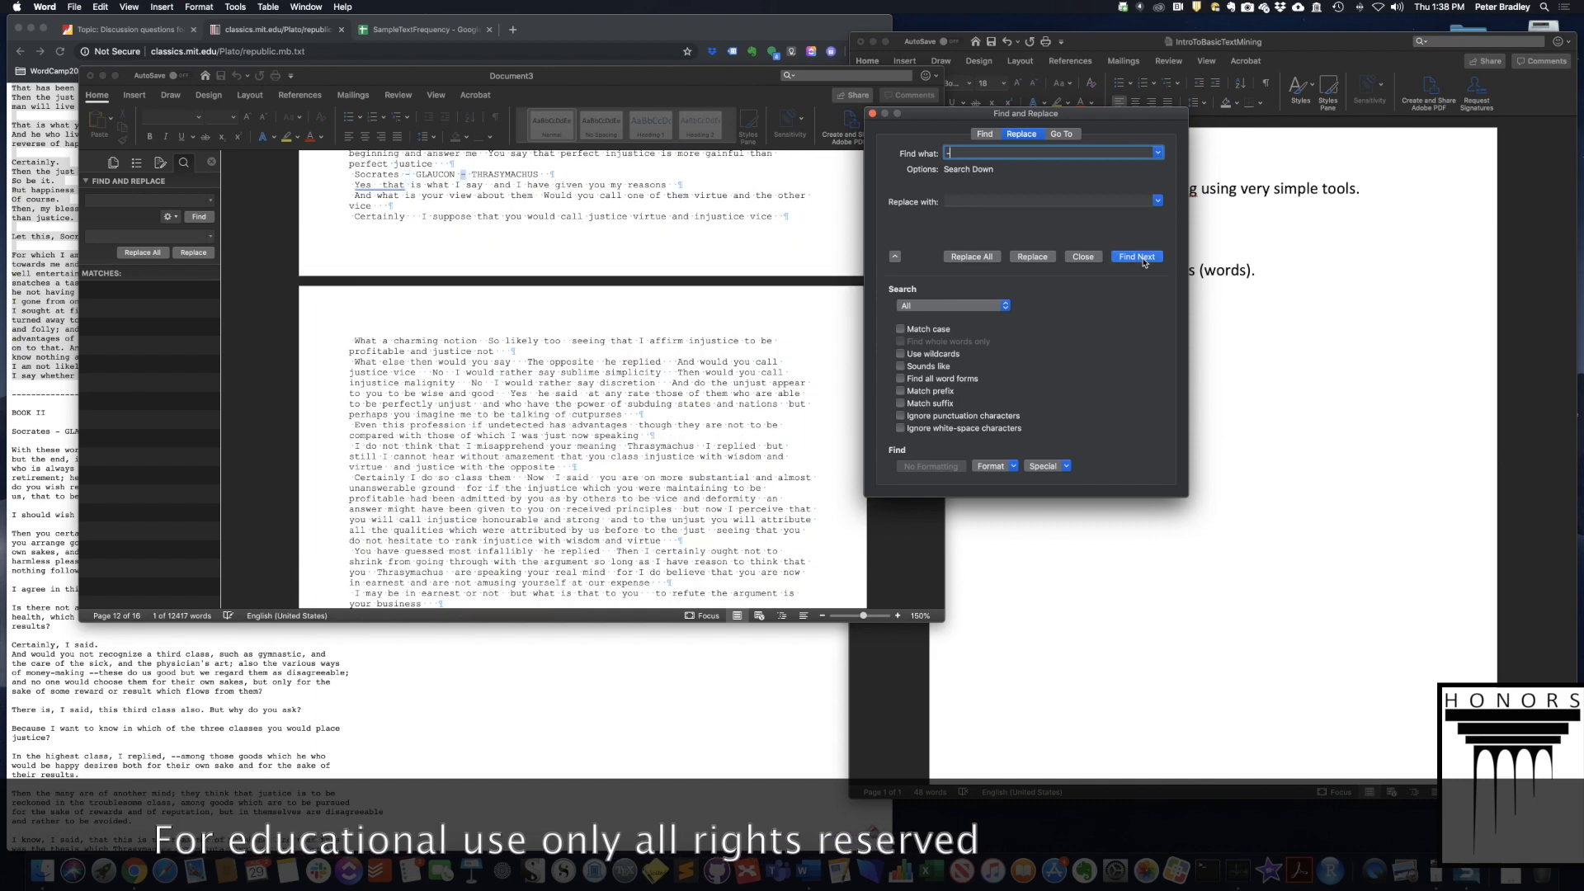
click(1143, 259)
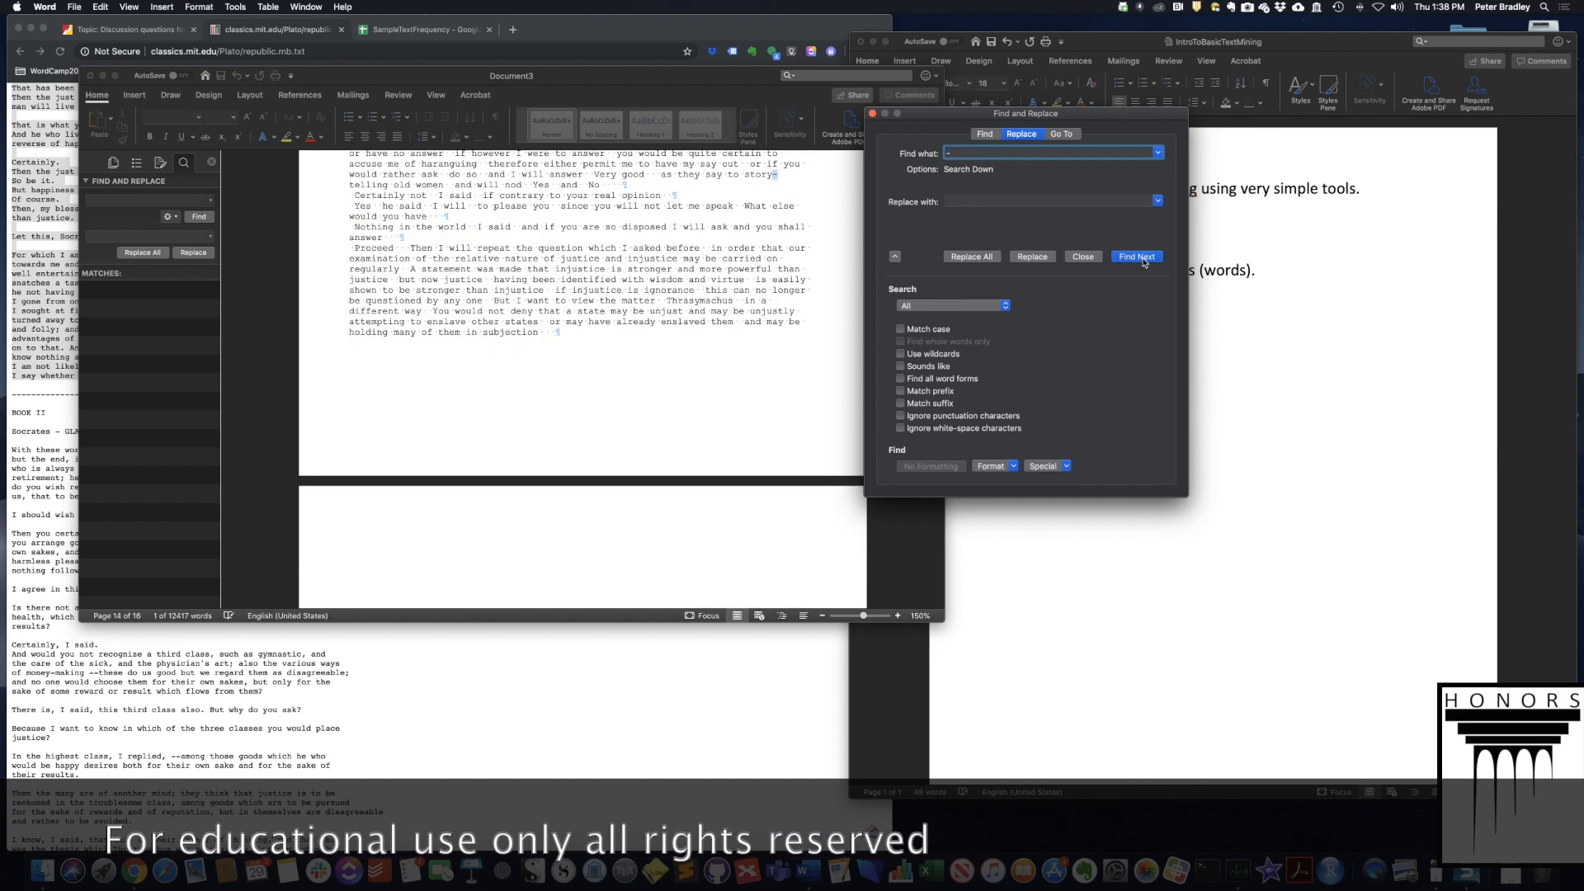
click(1143, 260)
click(1143, 259)
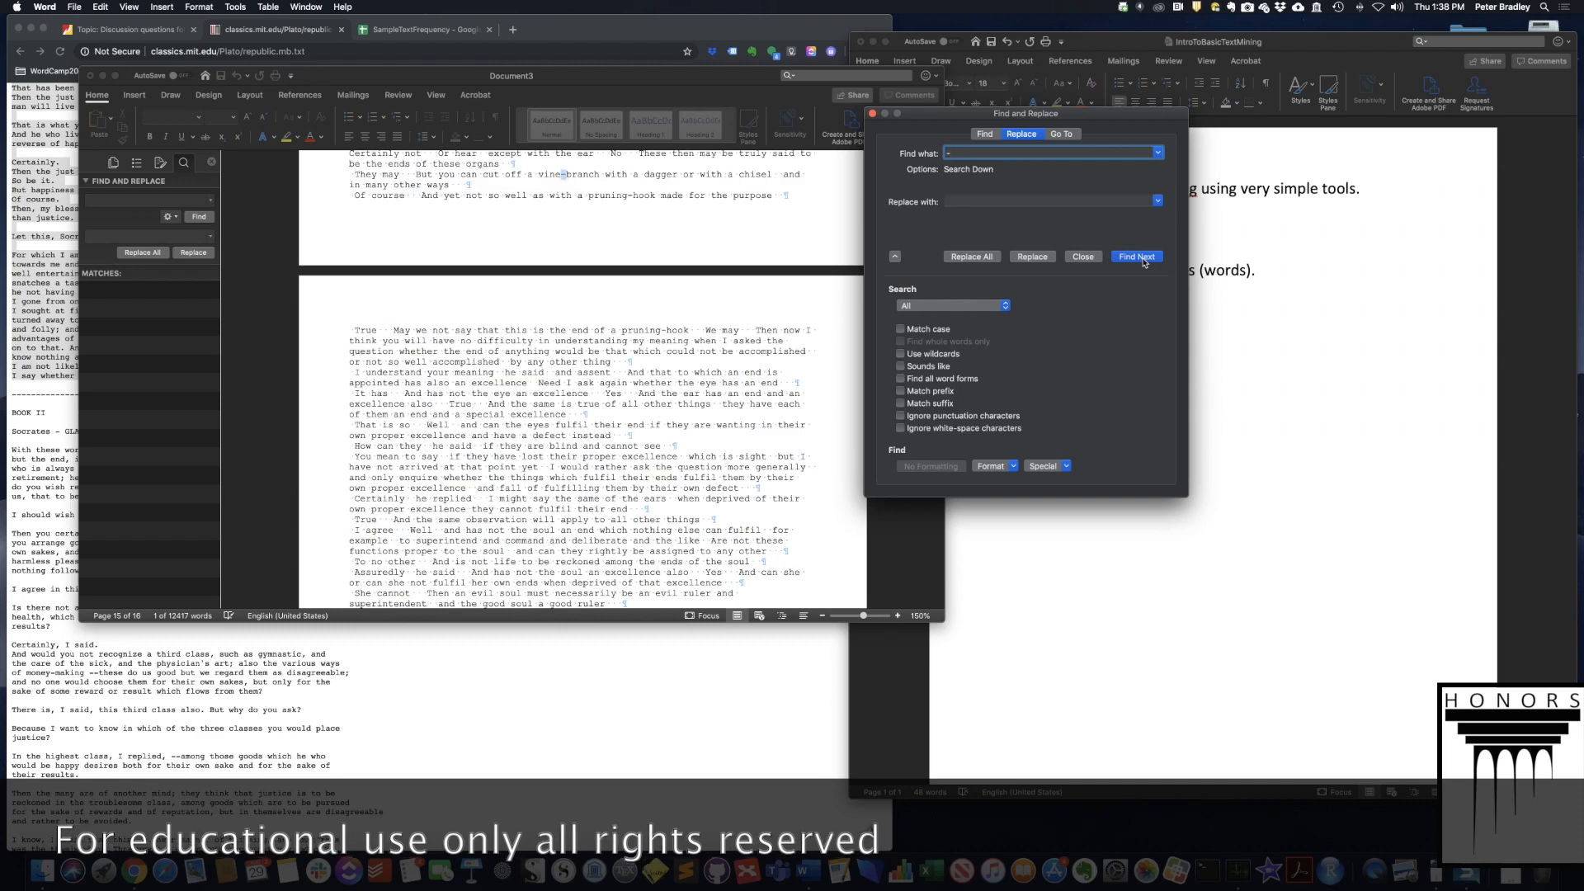
click(1144, 259)
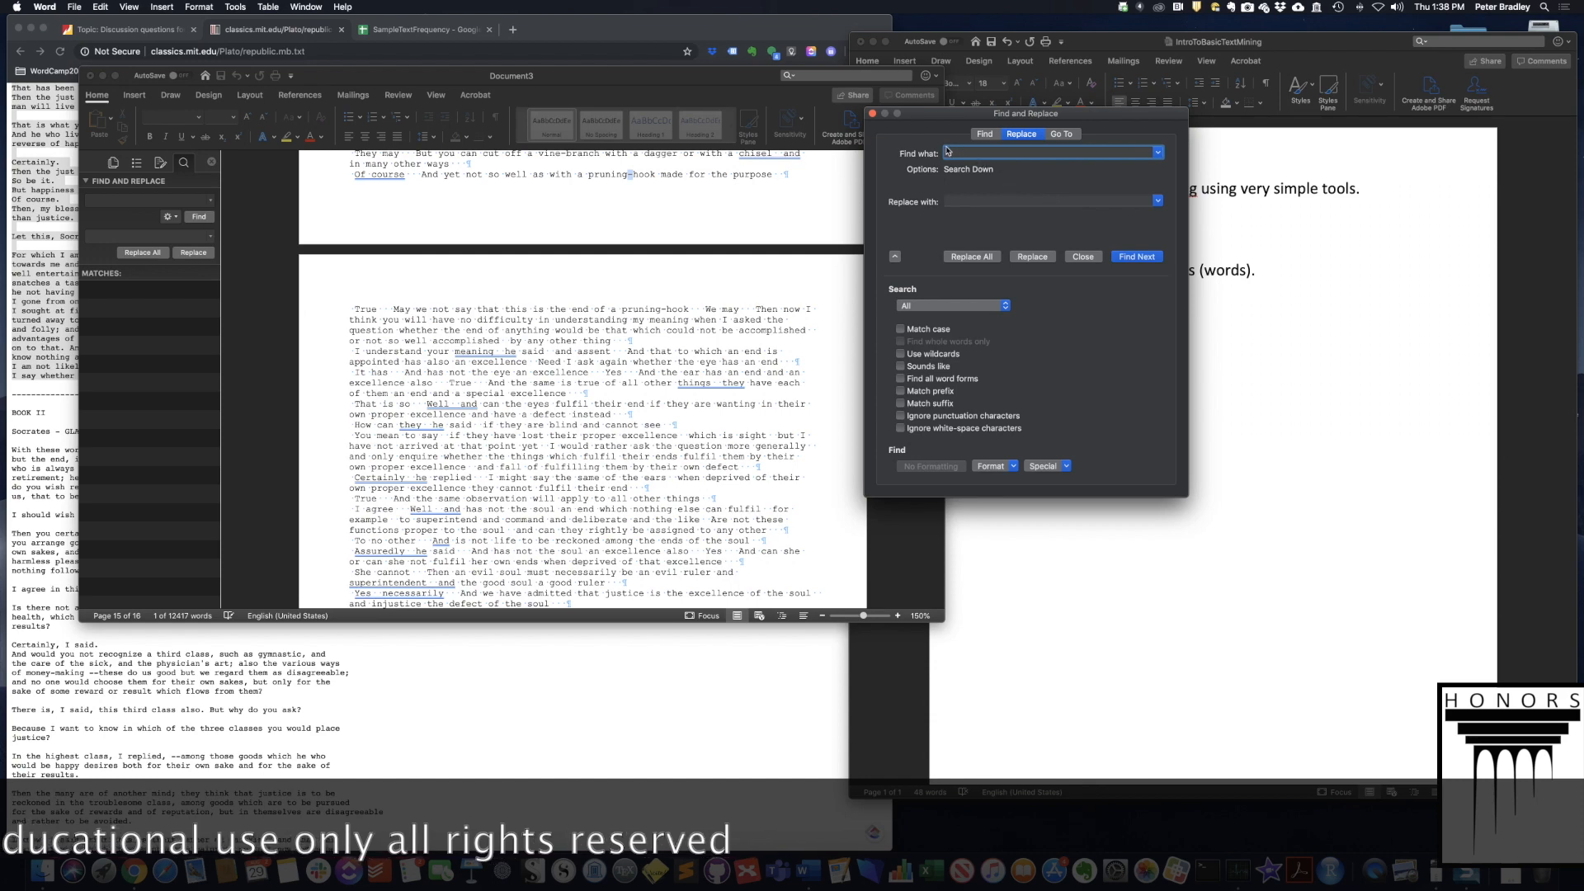
- Search for a hyphen with a space on each side and go through the matches in the speaker headings
click(1138, 259)
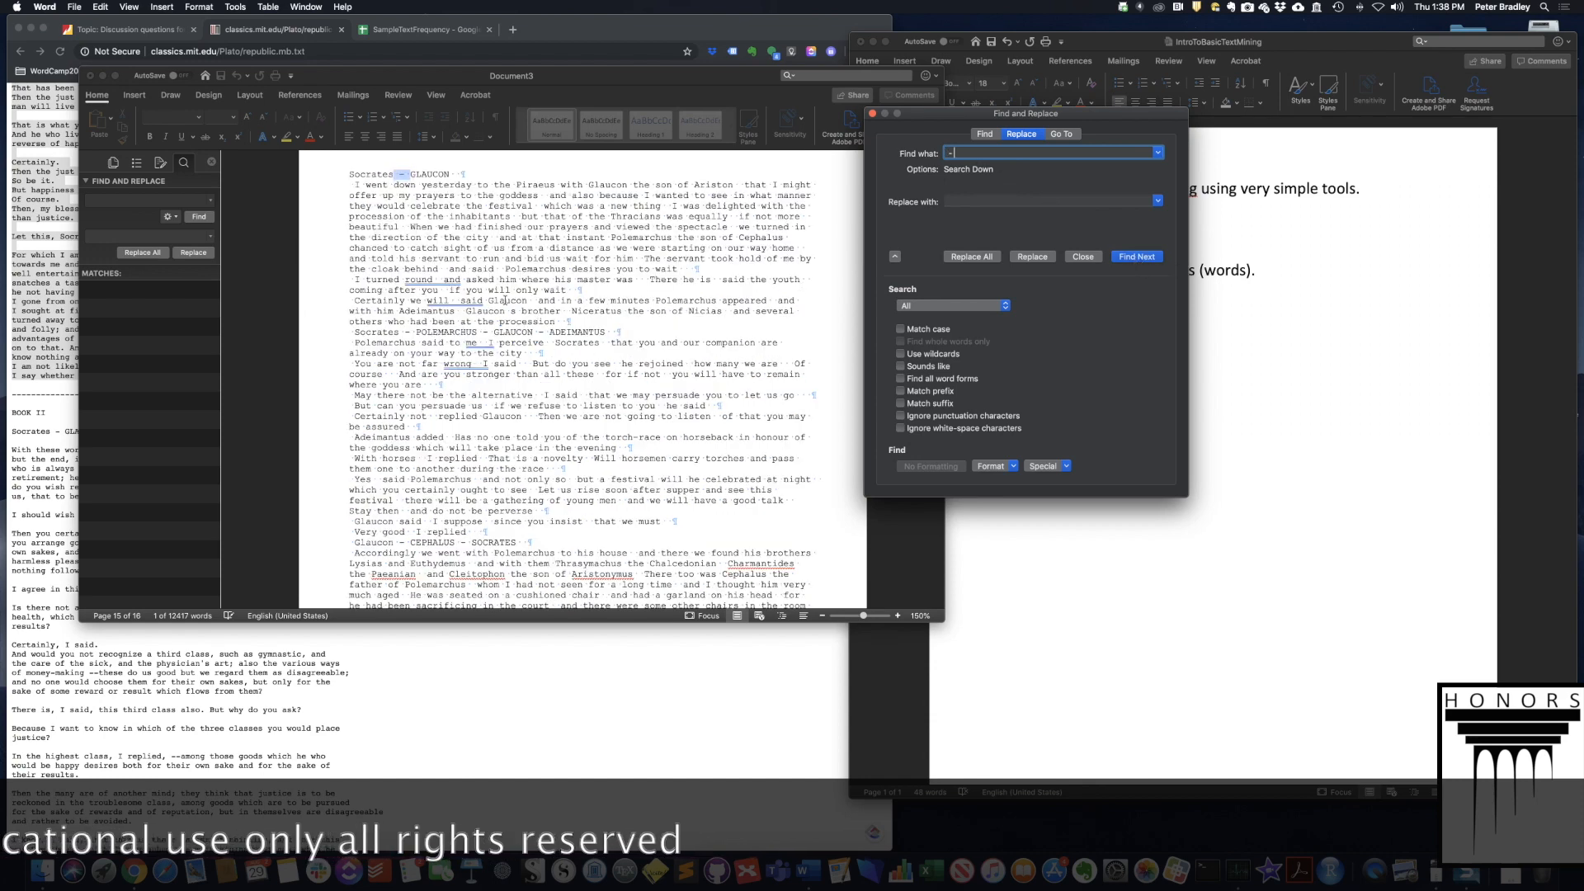
click(1150, 259)
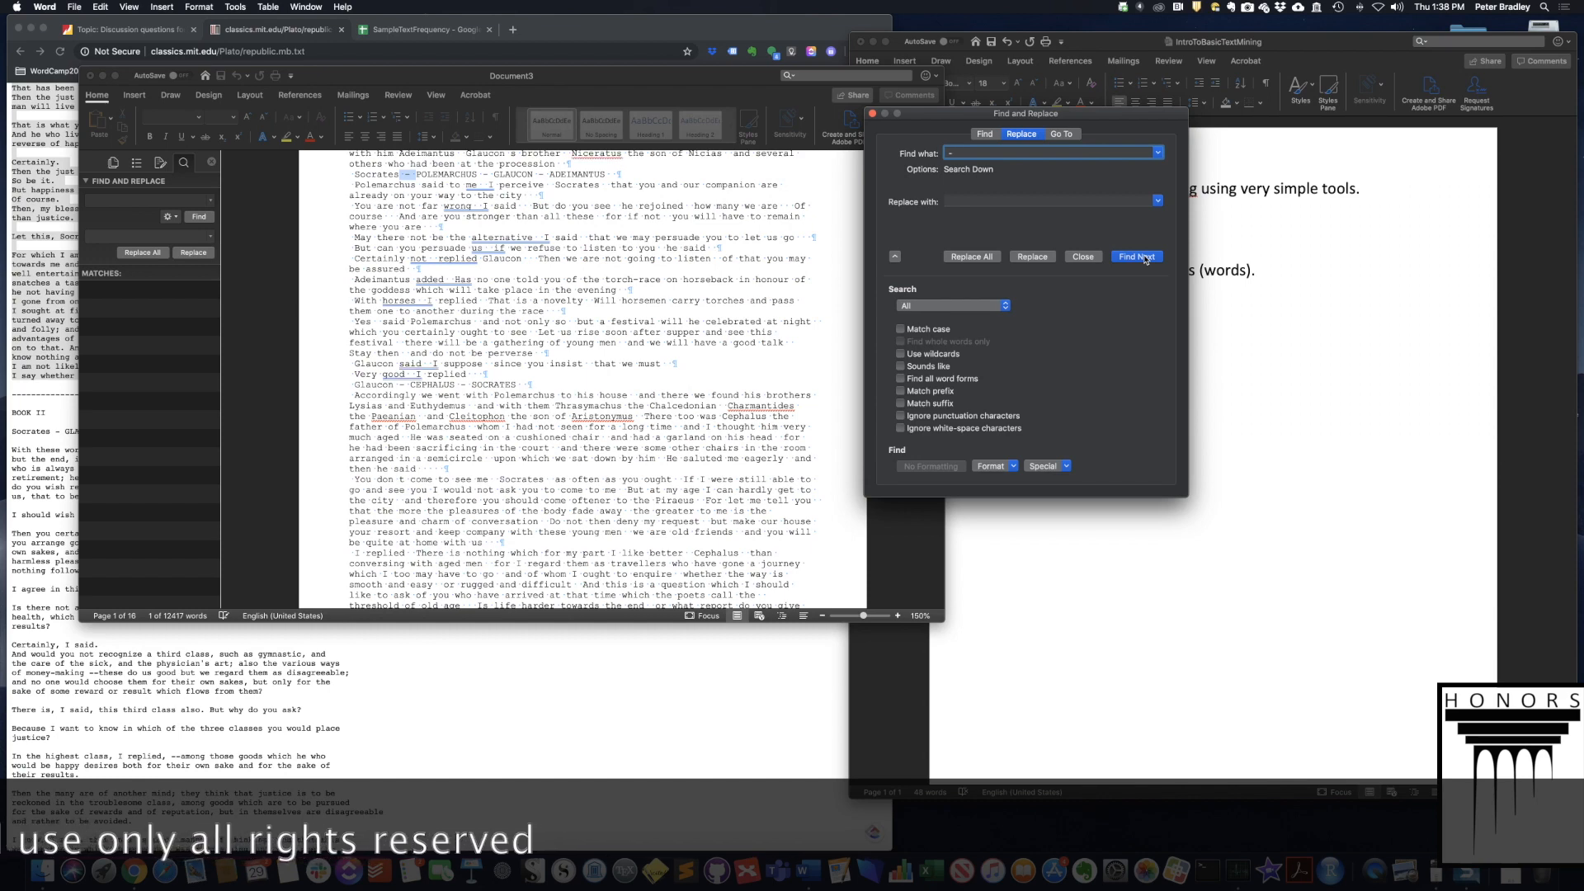
click(1145, 259)
click(1145, 259)
click(1146, 260)
click(1146, 259)
click(1146, 259)
click(1145, 259)
click(1146, 259)
click(1146, 259)
click(1146, 259)
click(1146, 259)
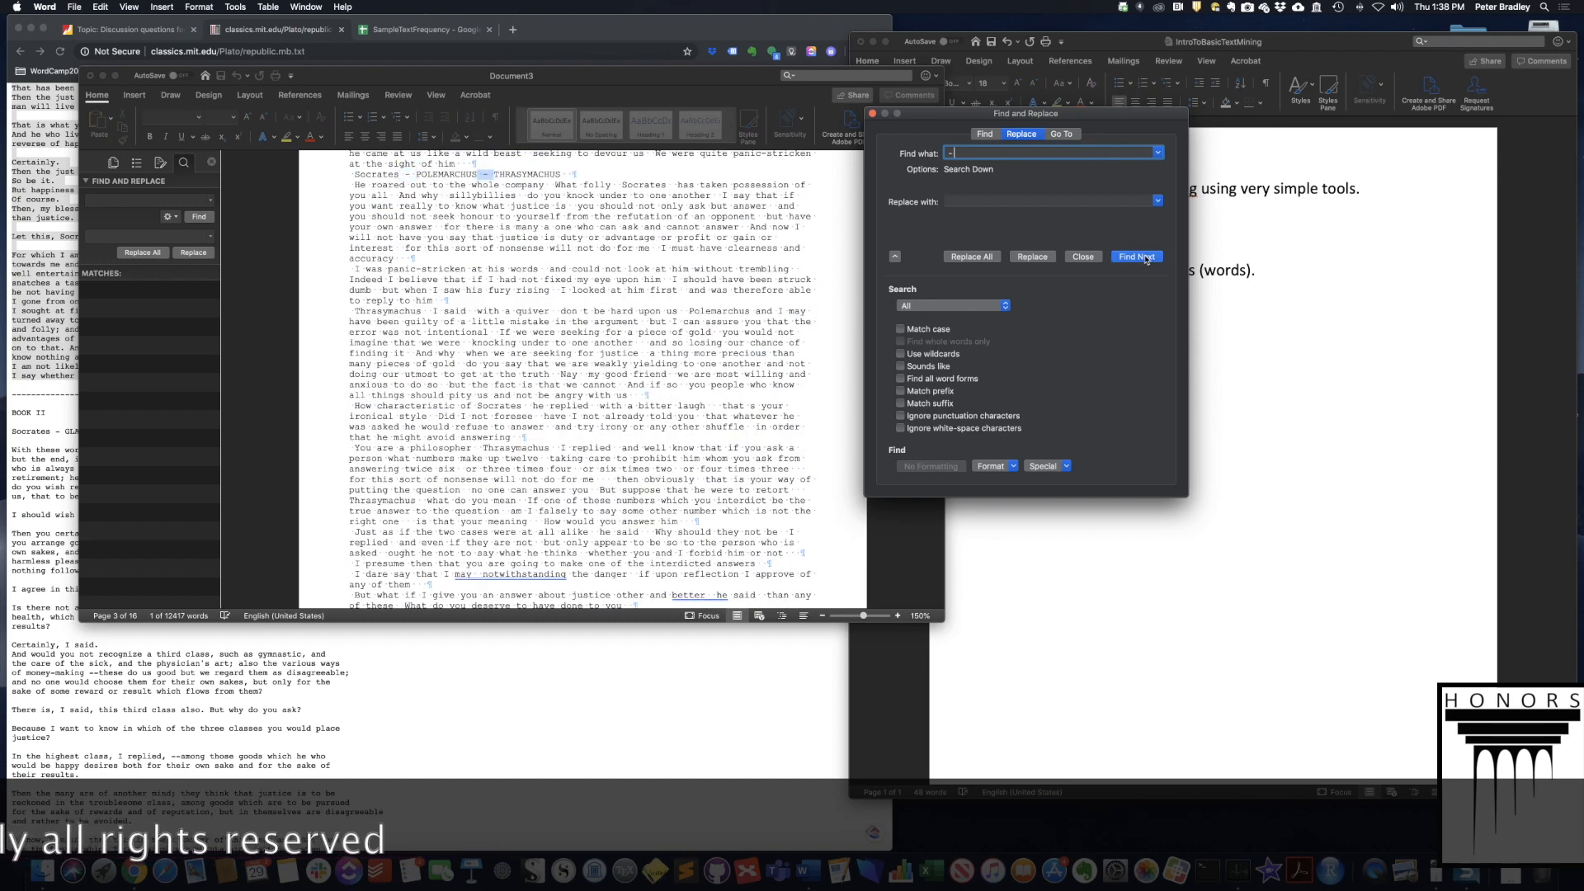
- Replace every hyphen surrounded by spaces with a single space throughout the document
key(Return)
click(964, 200)
click(972, 258)
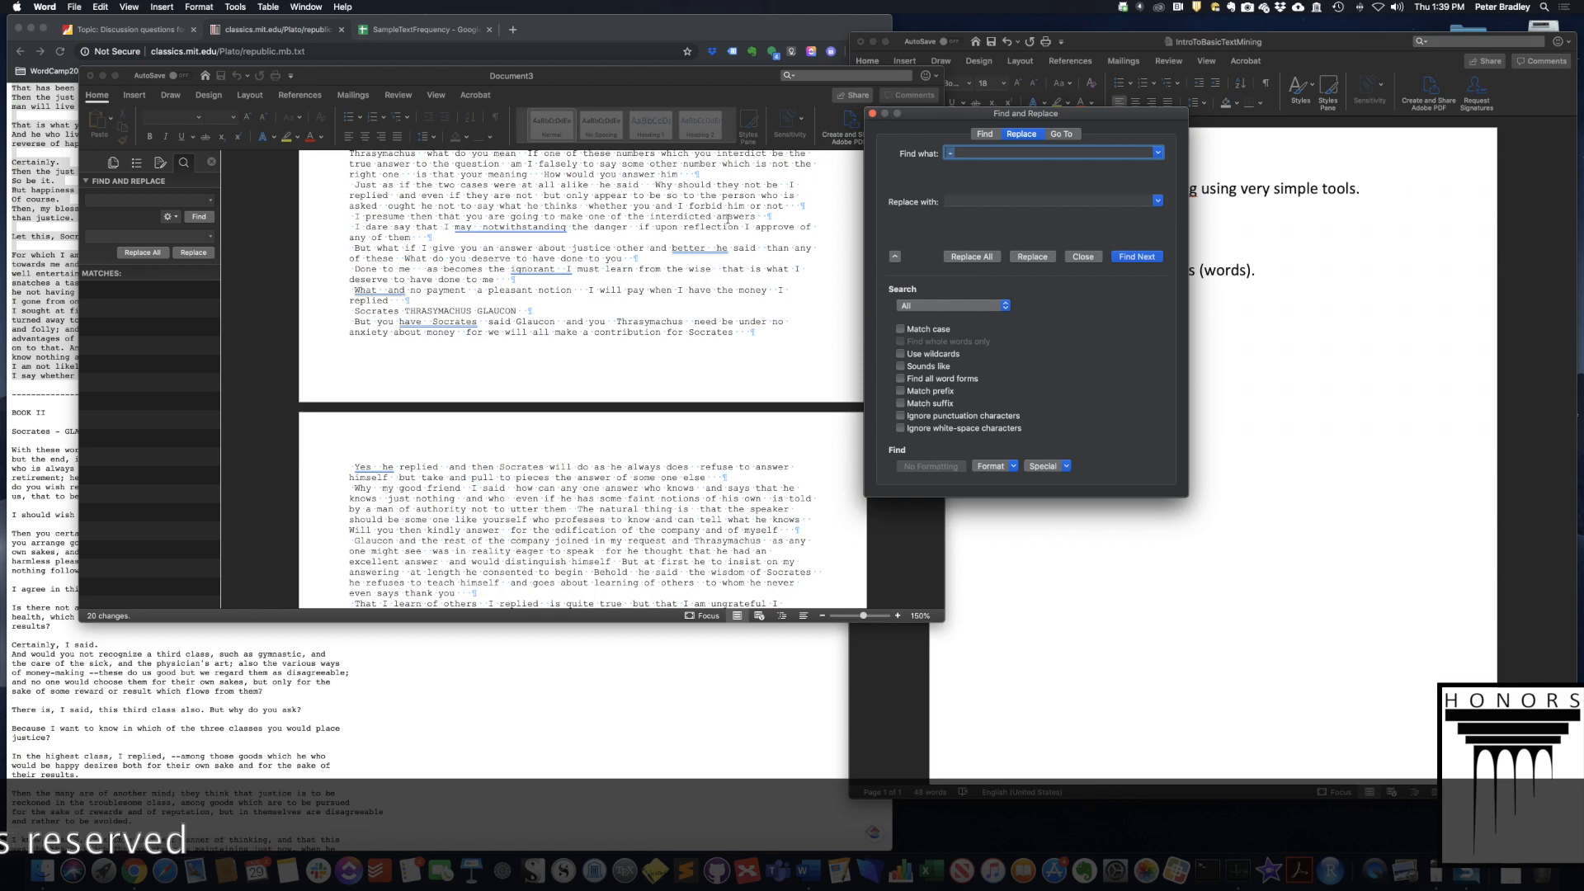
- Check the cleaned text and speaker headings on pages 5 and 6 for leftover punctuation
scroll(698, 236, up, 2)
click(698, 236)
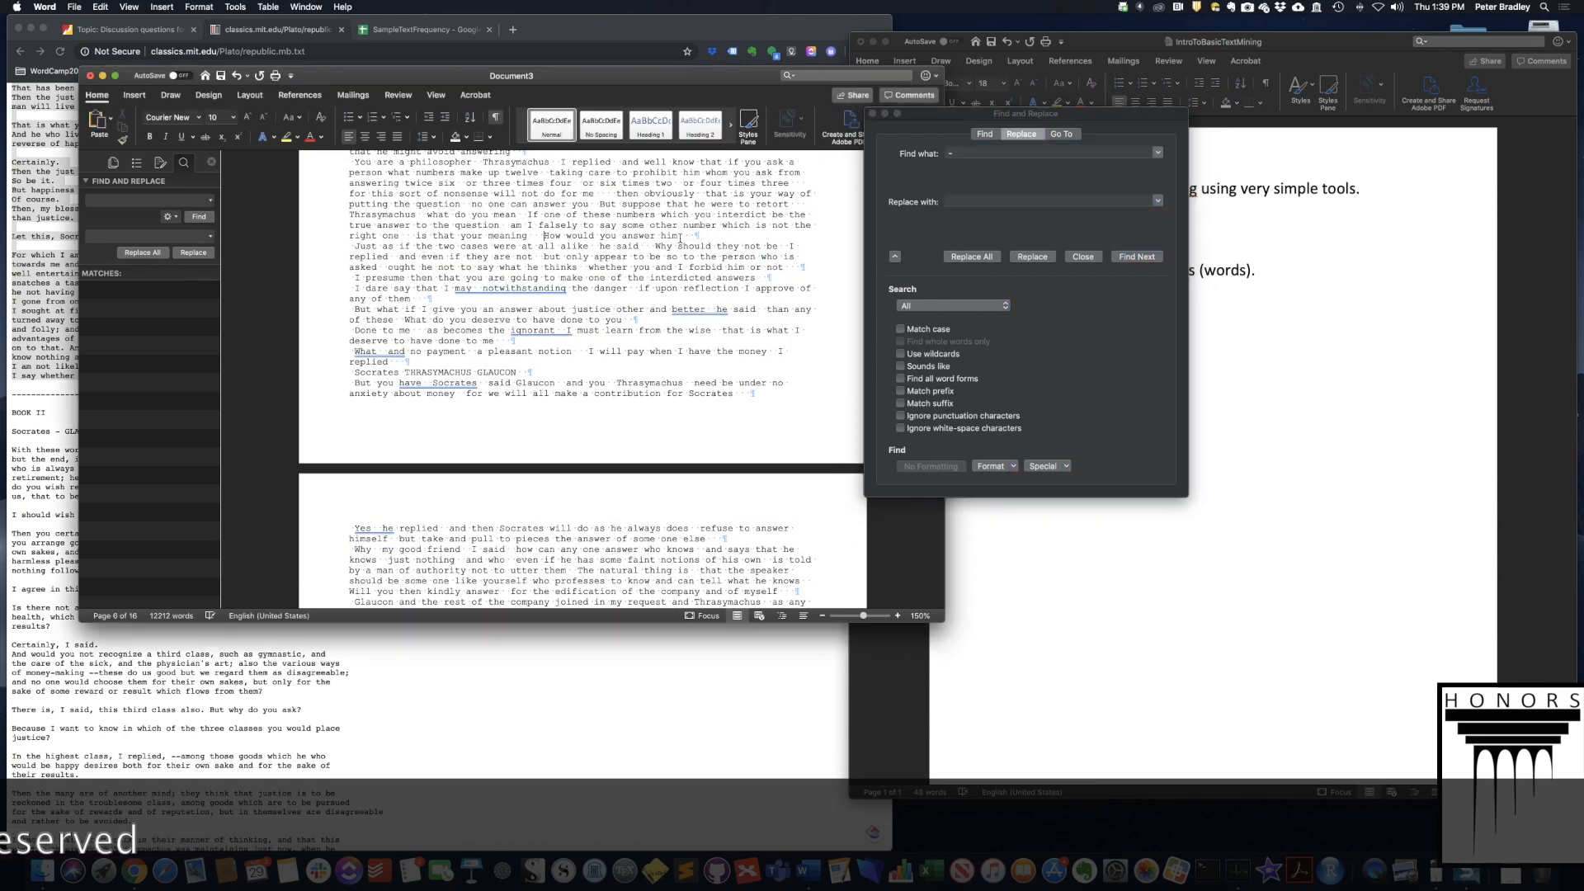
double_click(679, 236)
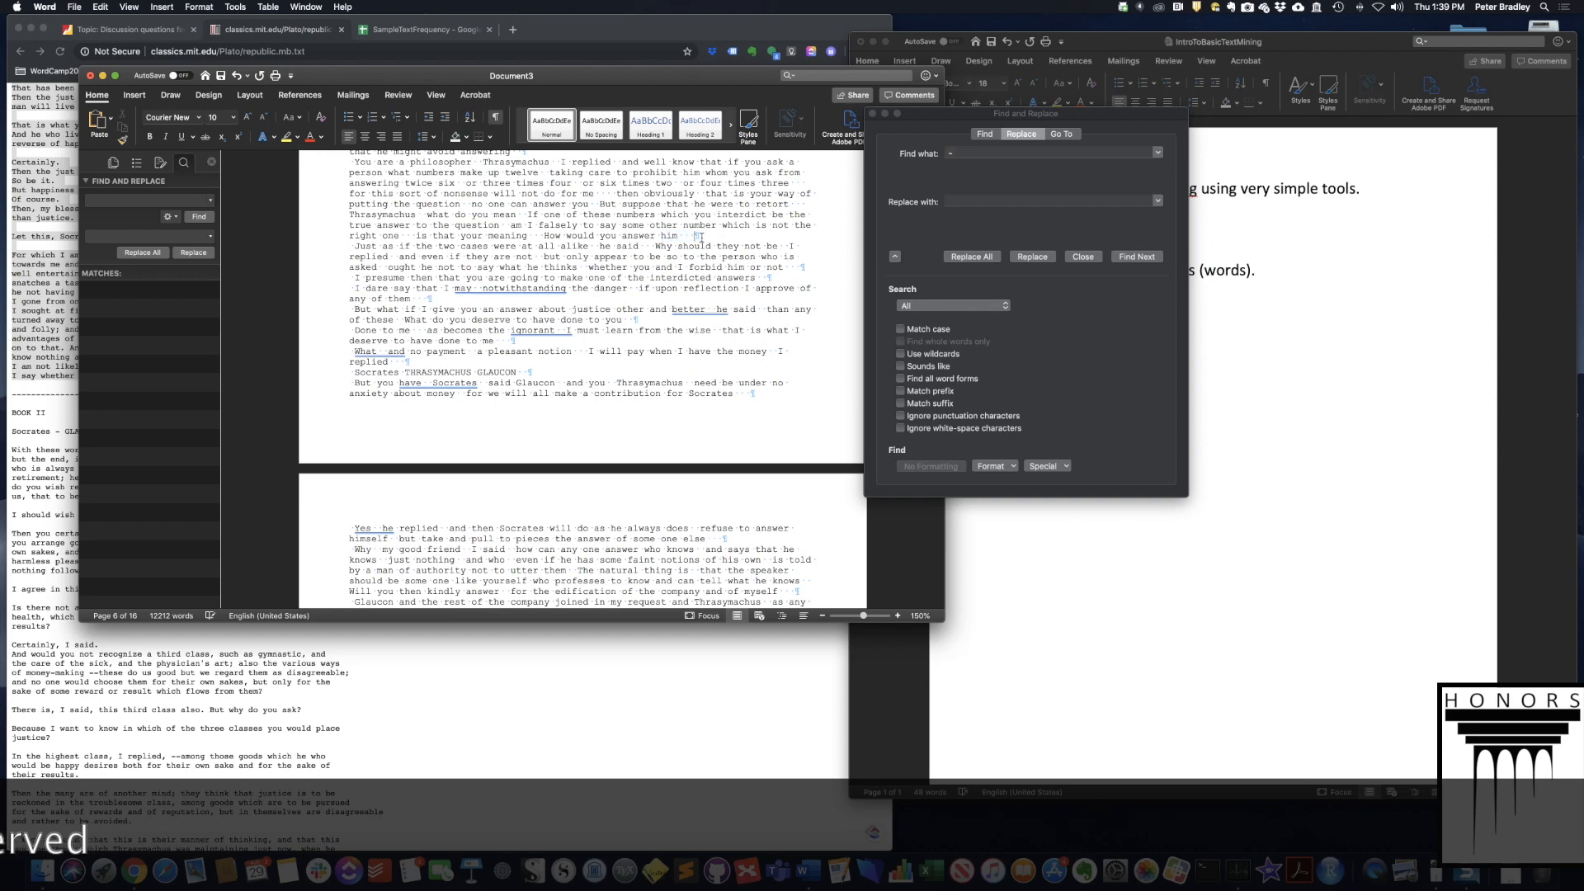
scroll(665, 214, up, 10)
scroll(664, 213, up, 2)
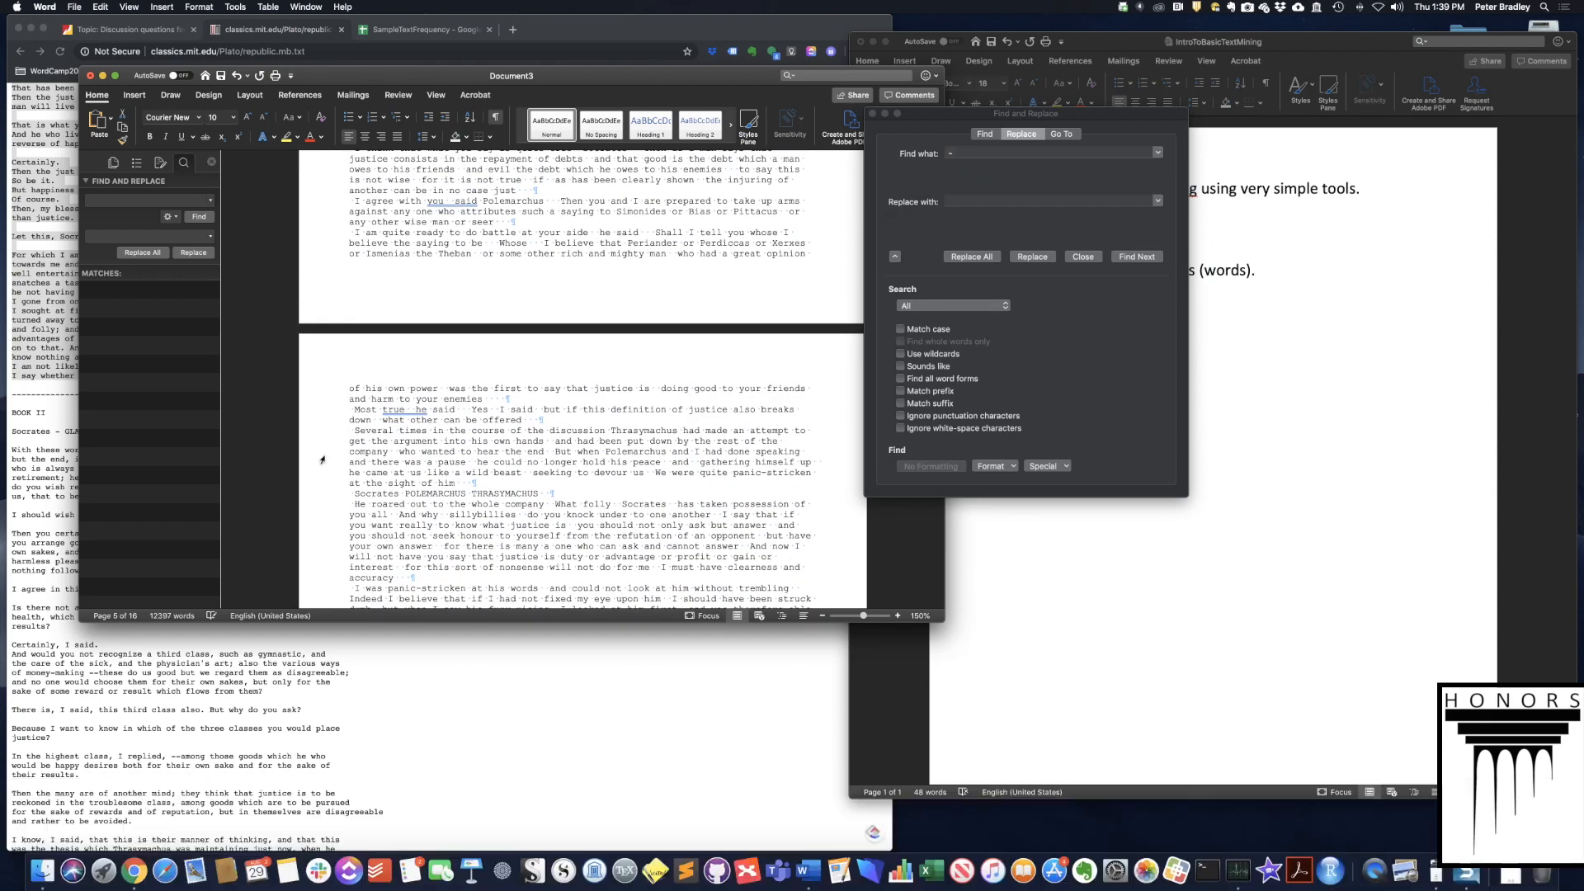
scroll(323, 460, down, 1)
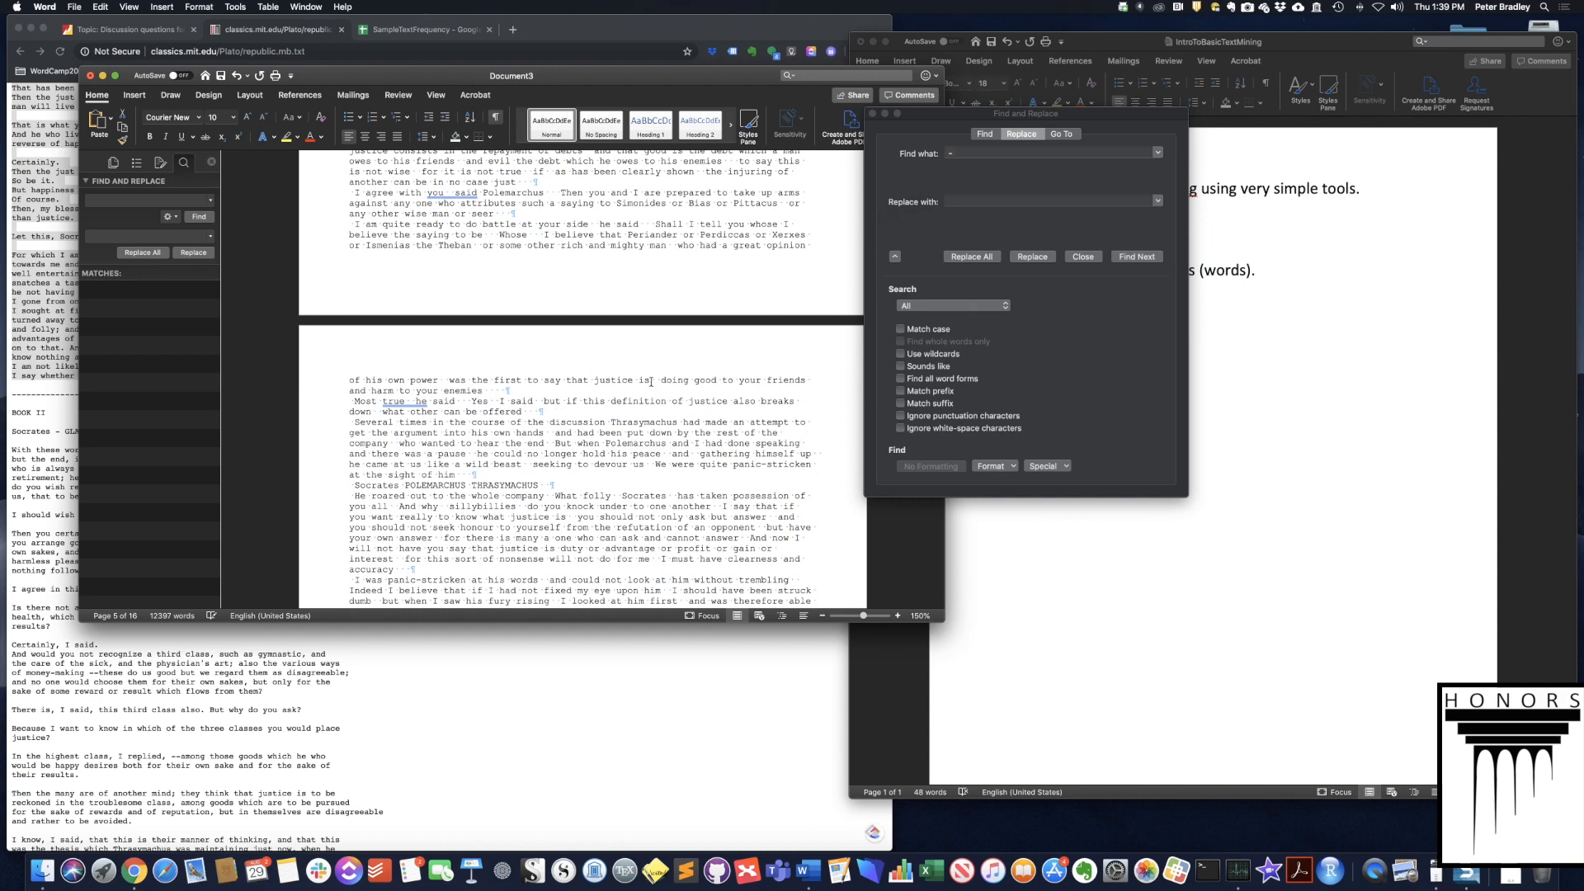
- Search the whole document for leftover double quotation marks
click(969, 153)
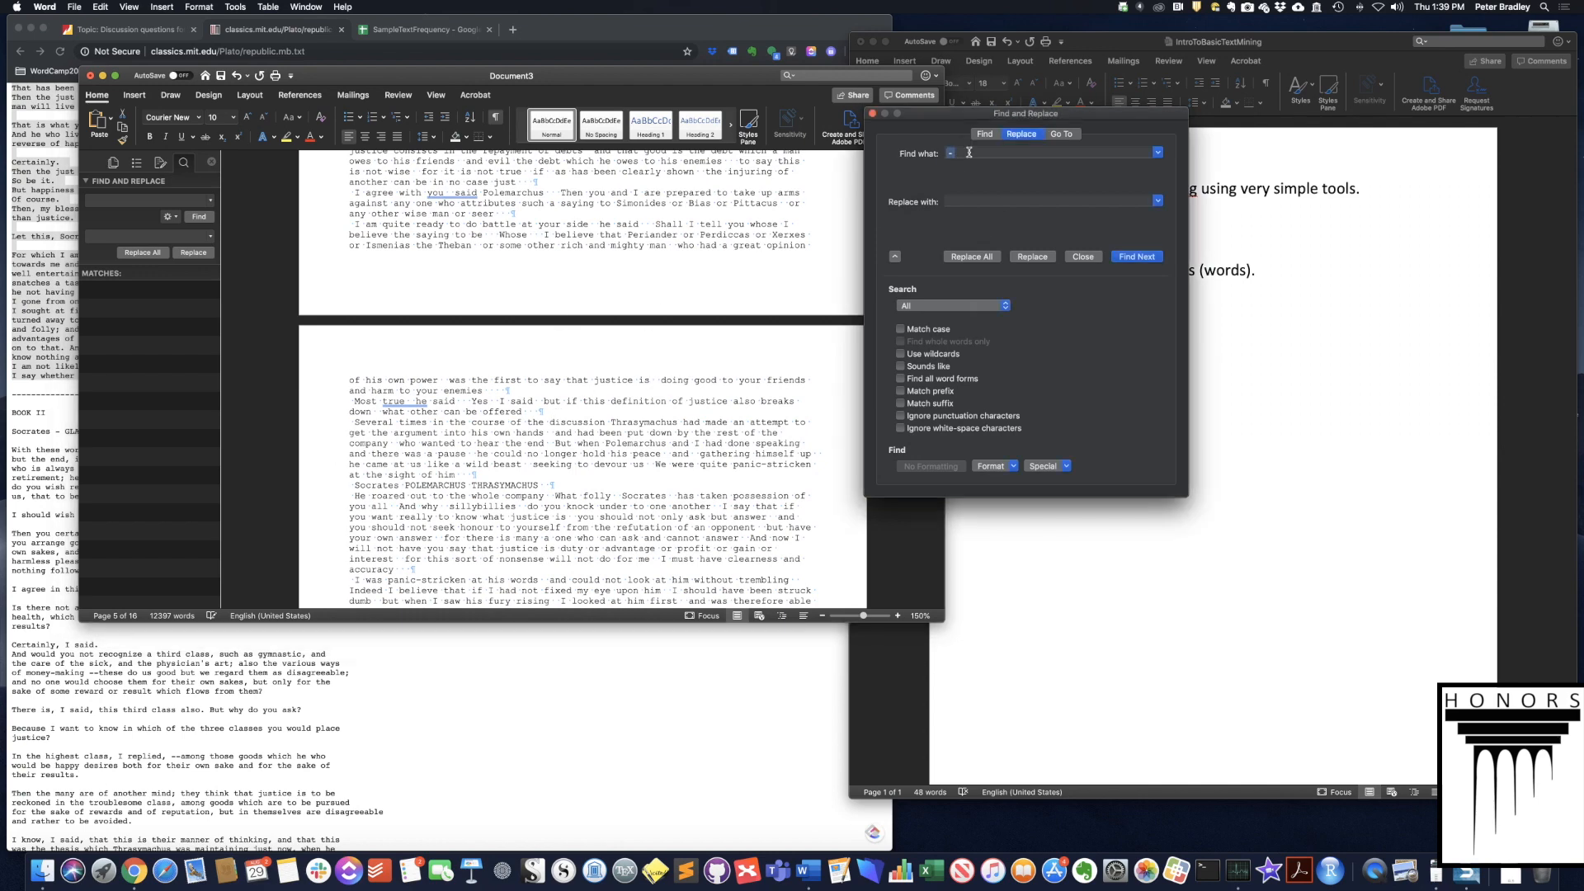
drag(969, 152, 894, 153)
text(")
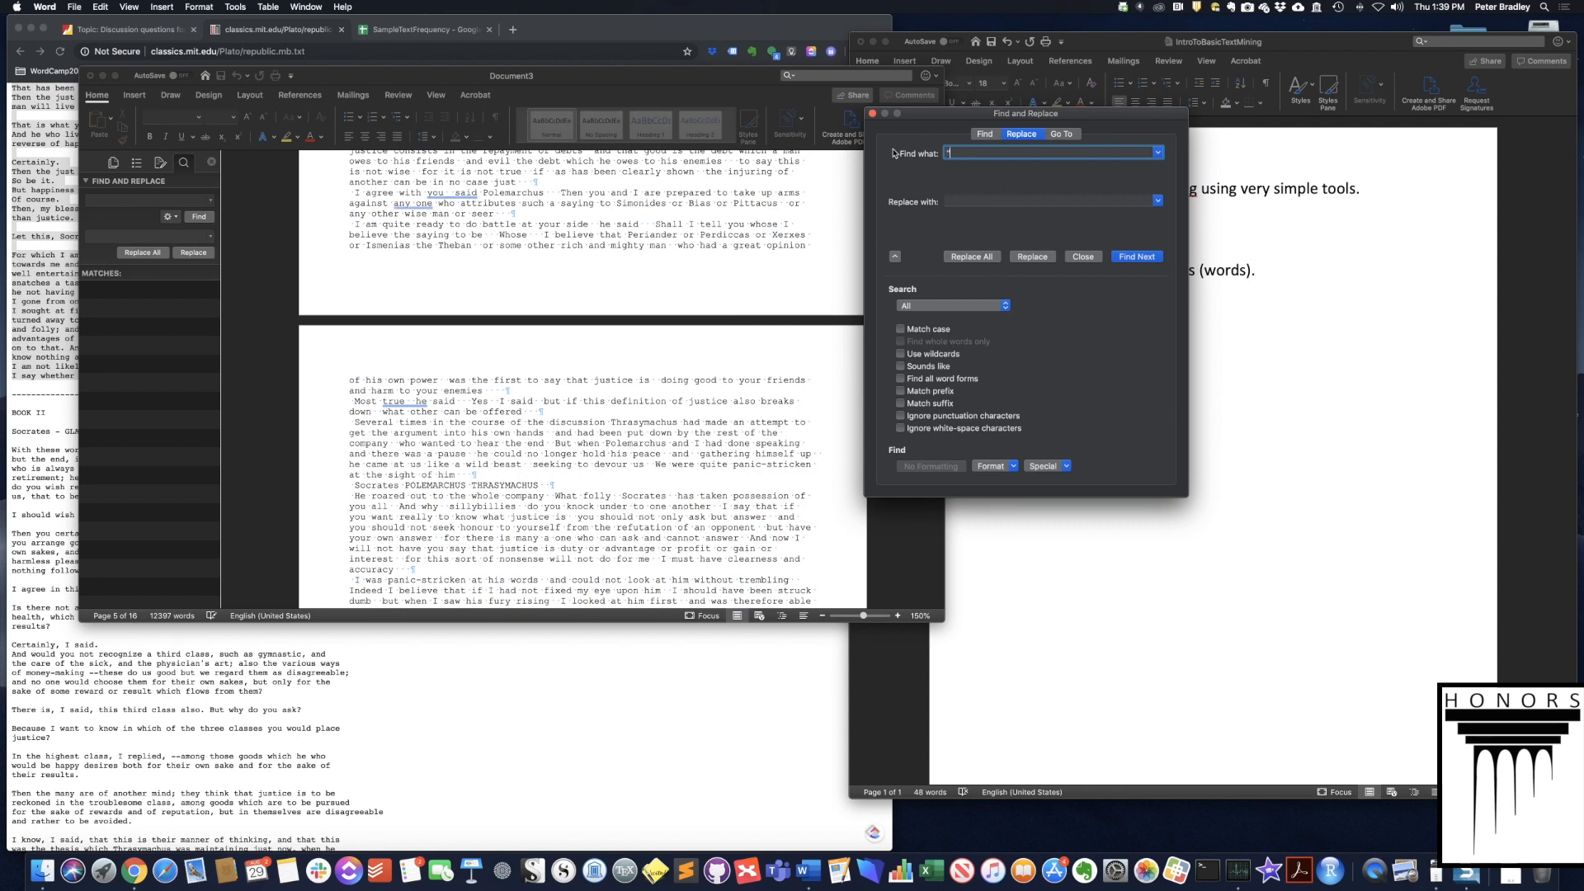
click(1122, 258)
click(889, 291)
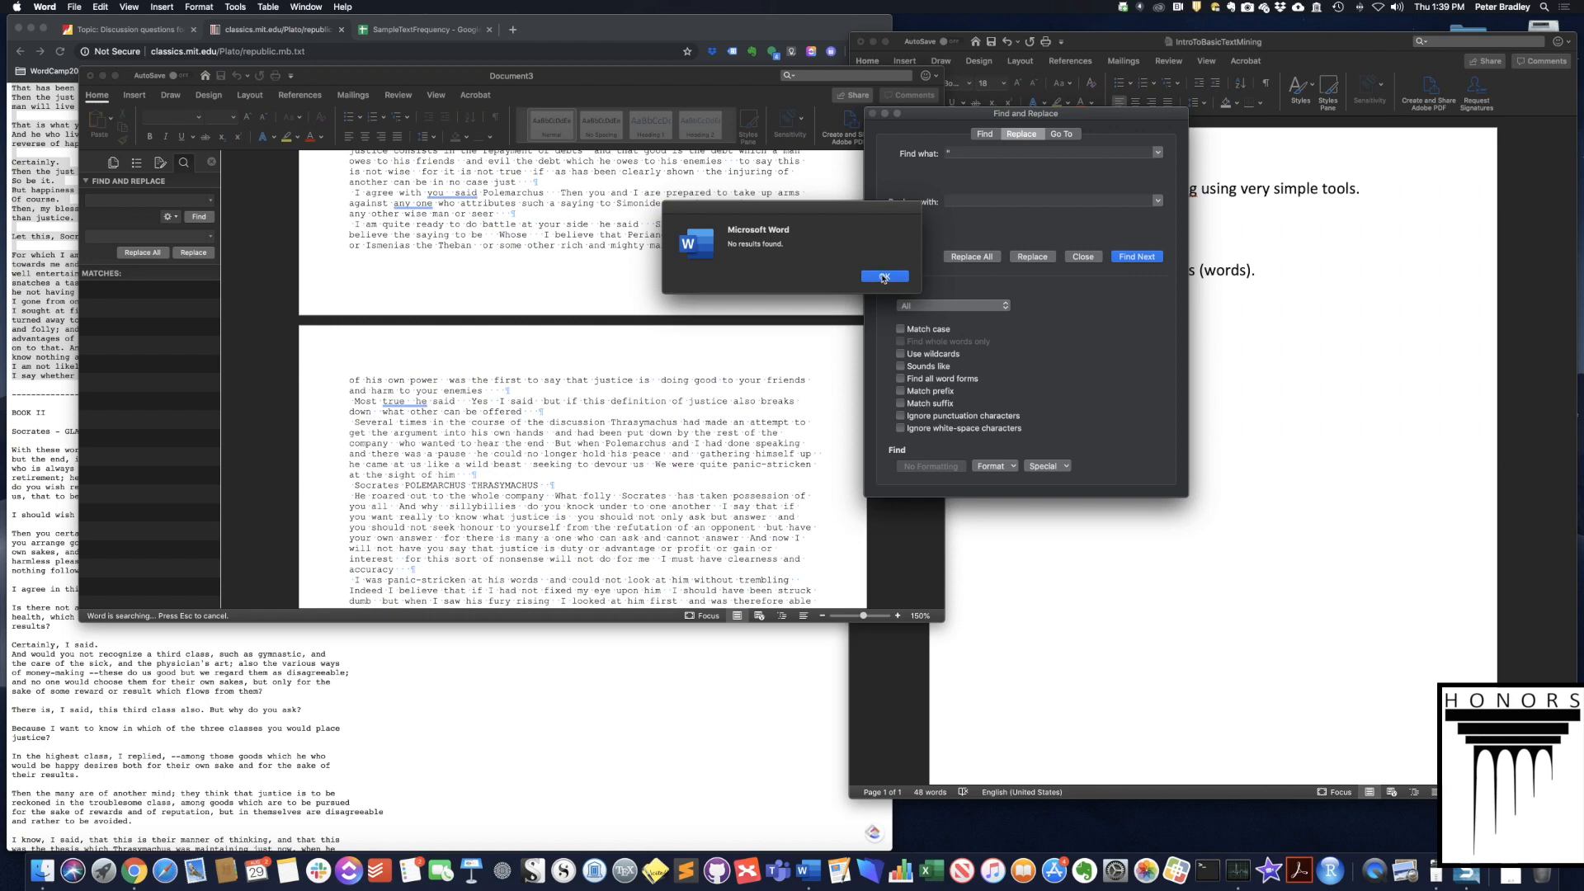
click(882, 277)
click(1151, 255)
click(885, 284)
click(881, 282)
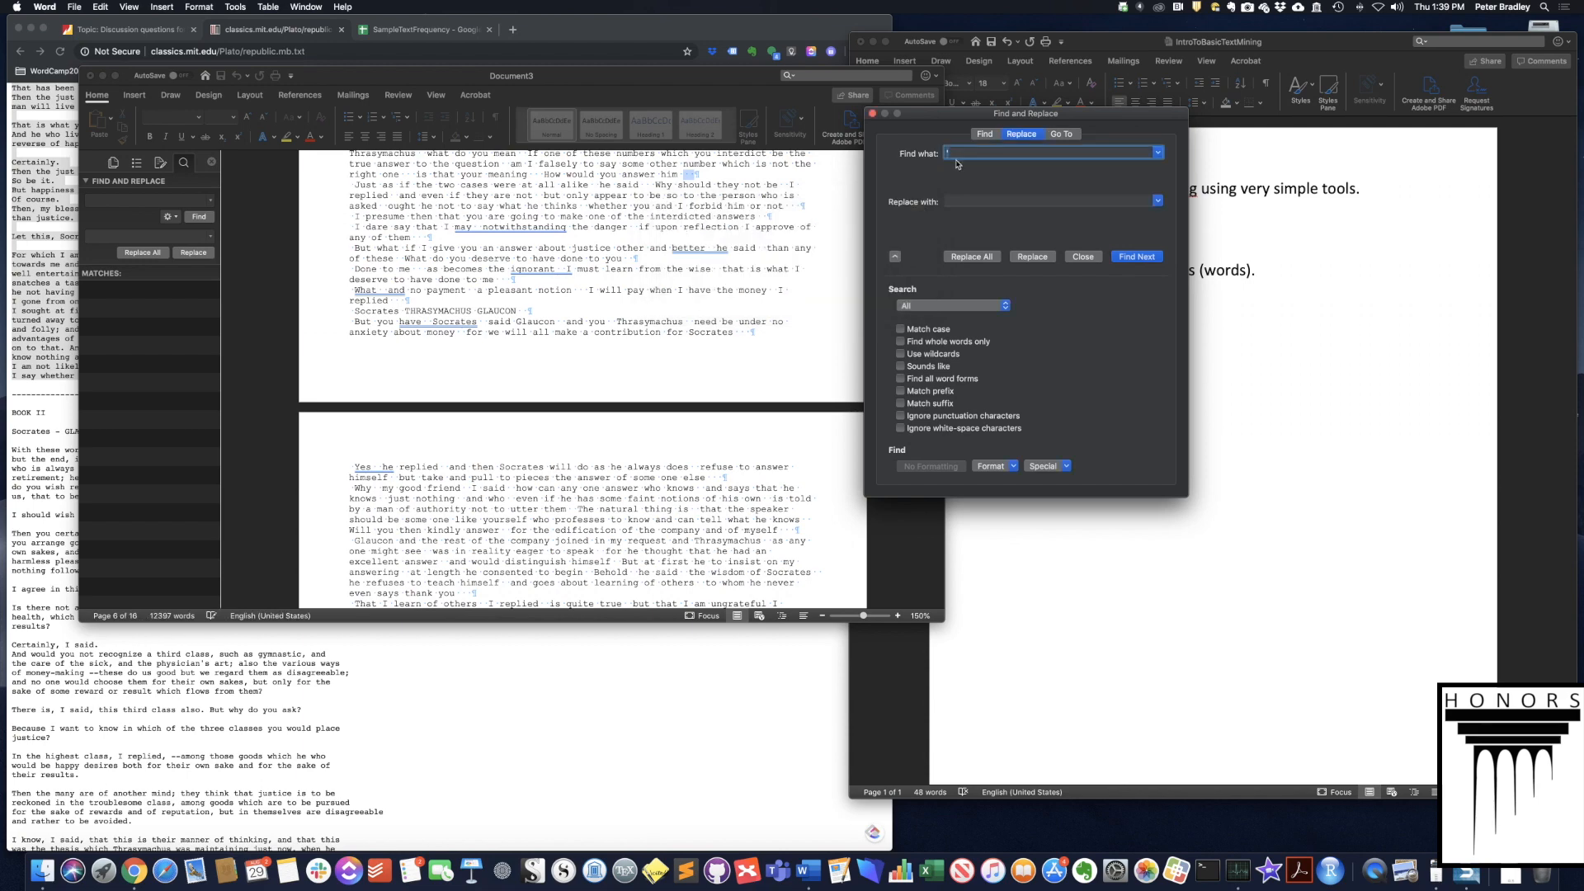
- Search the whole document for leftover single quotation marks and check the text on page 6
click(954, 153)
click(1136, 258)
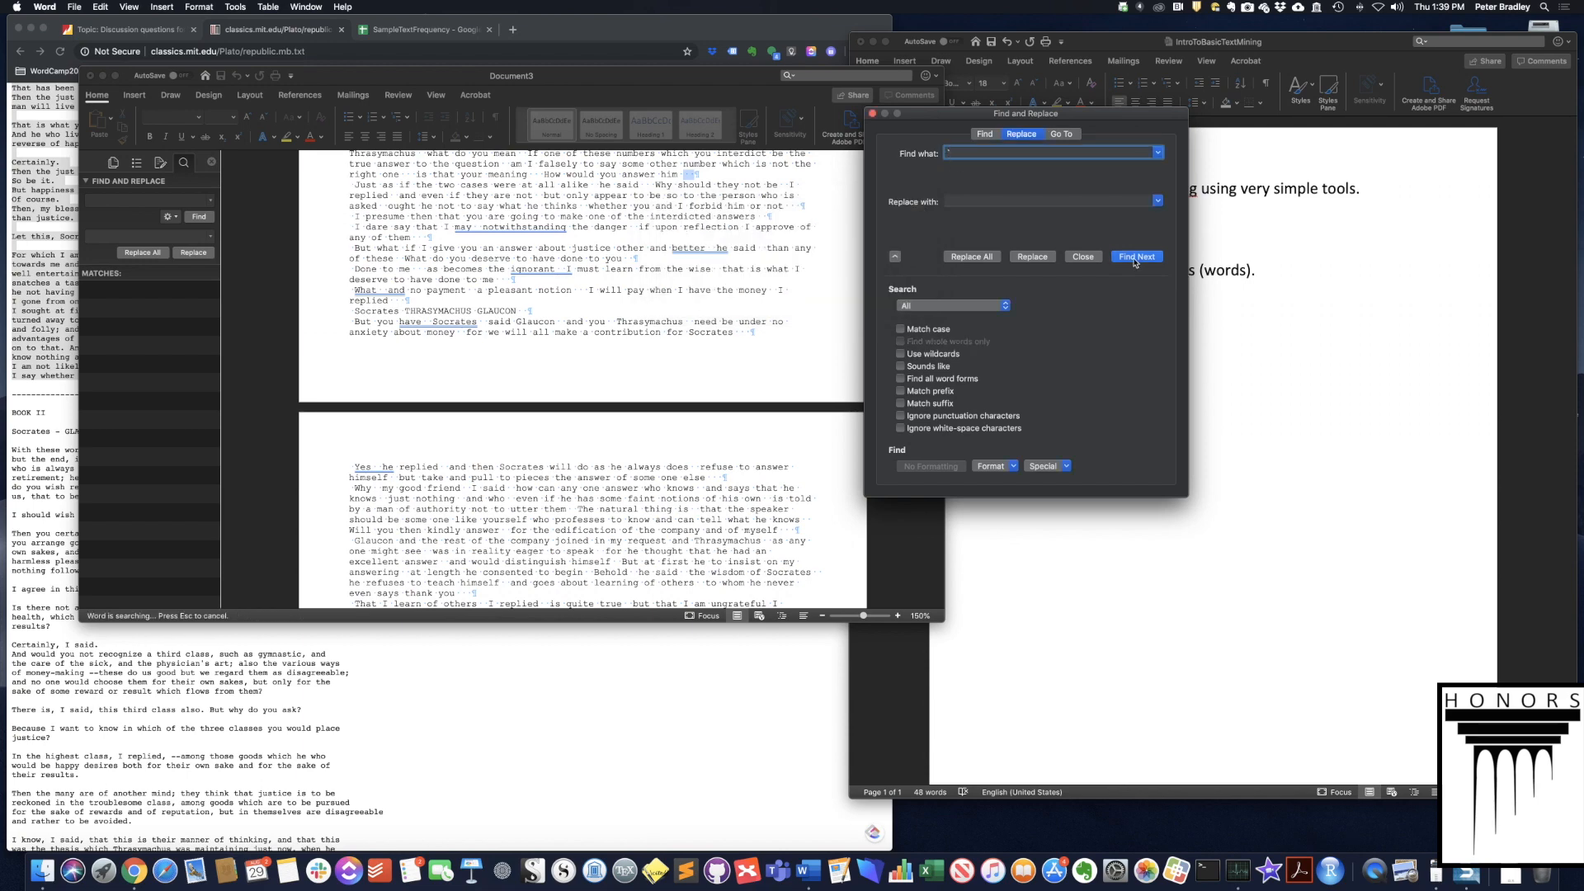
click(880, 287)
click(881, 284)
click(641, 294)
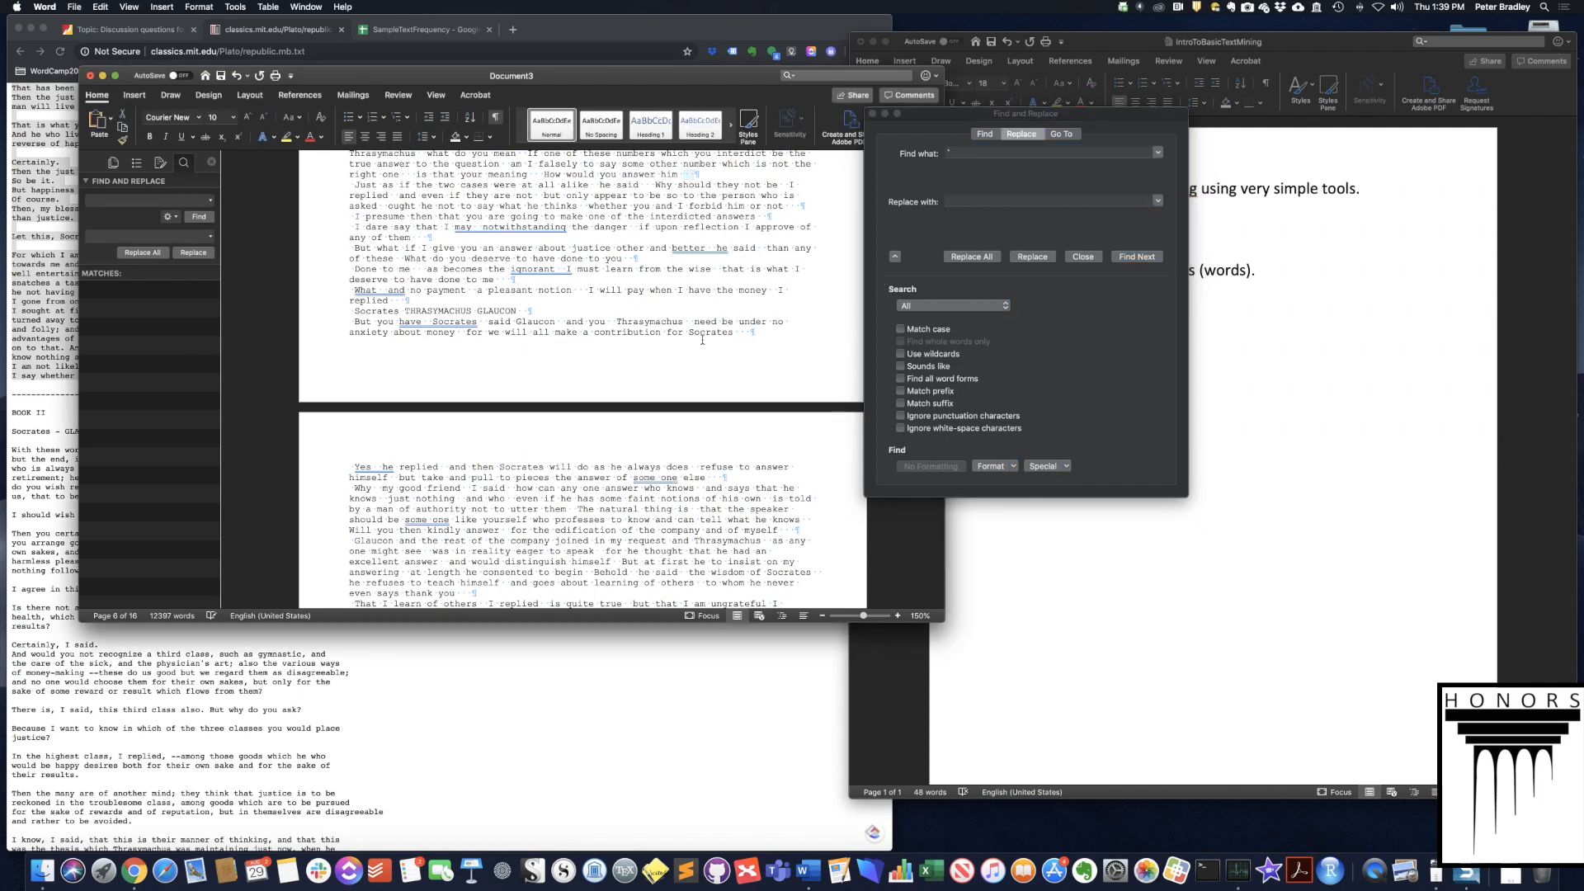
scroll(705, 350, down, 2)
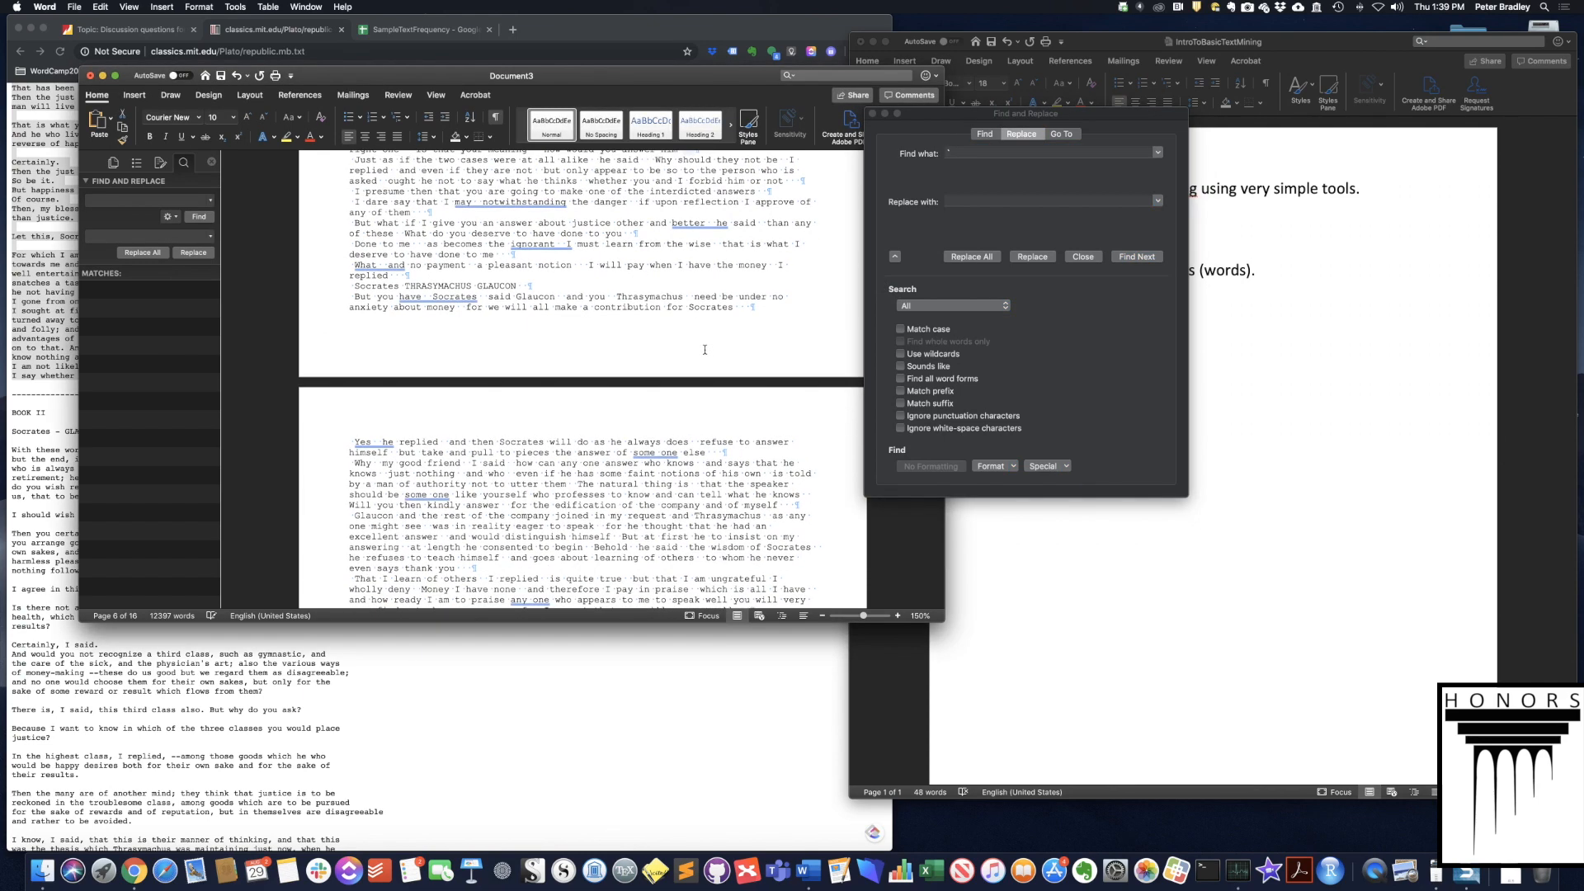
- Replace every double space with a single space throughout the document, continuing the replacement from the beginning
click(979, 158)
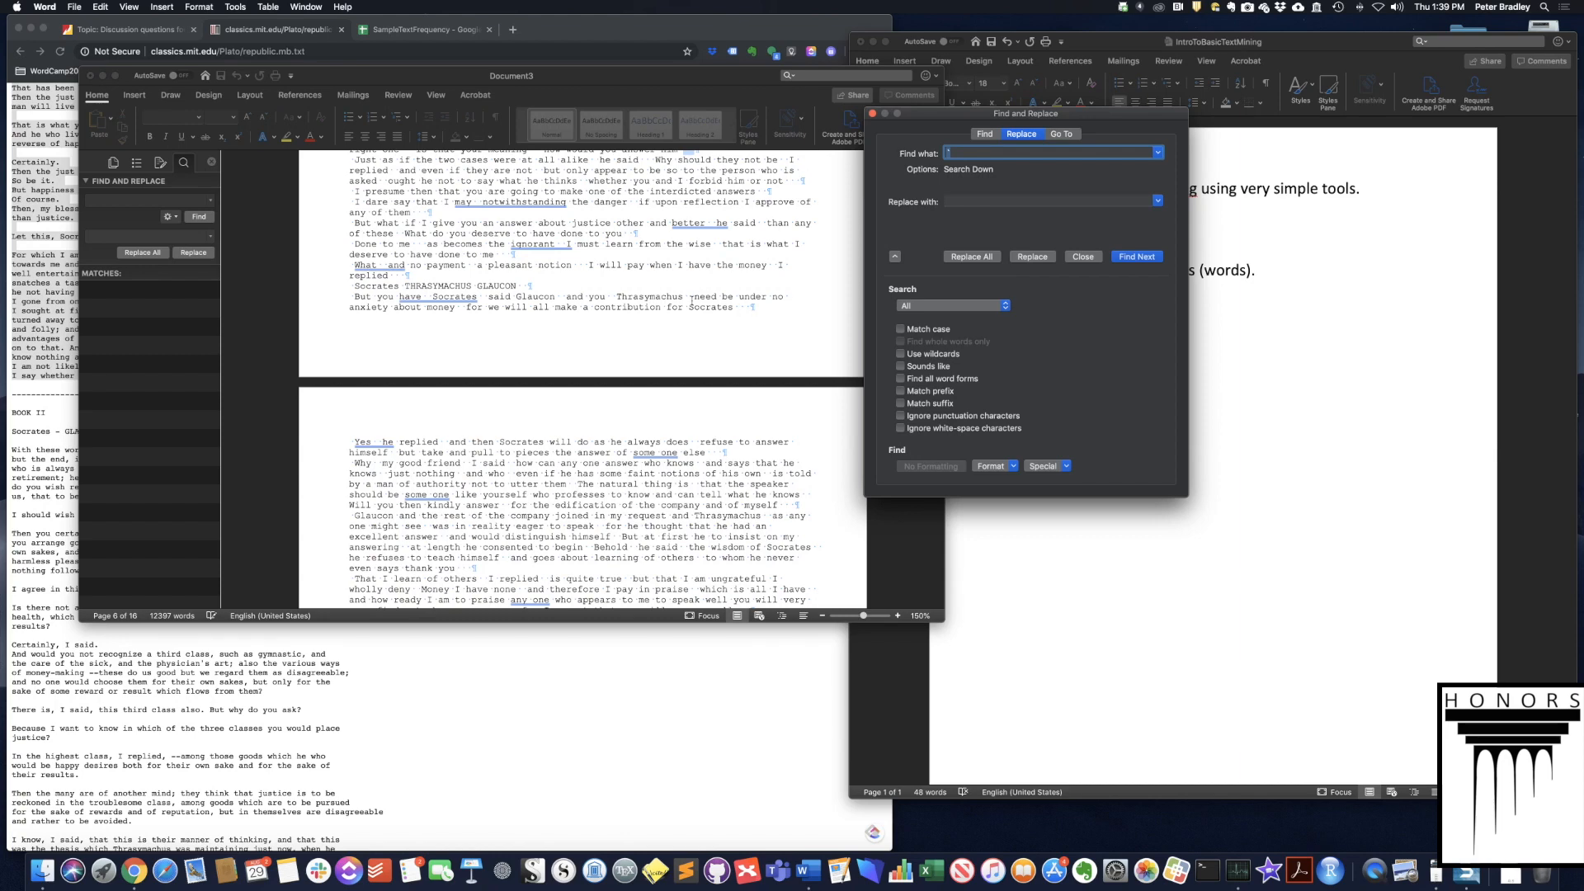
scroll(688, 300, up, 10)
scroll(688, 301, up, 15)
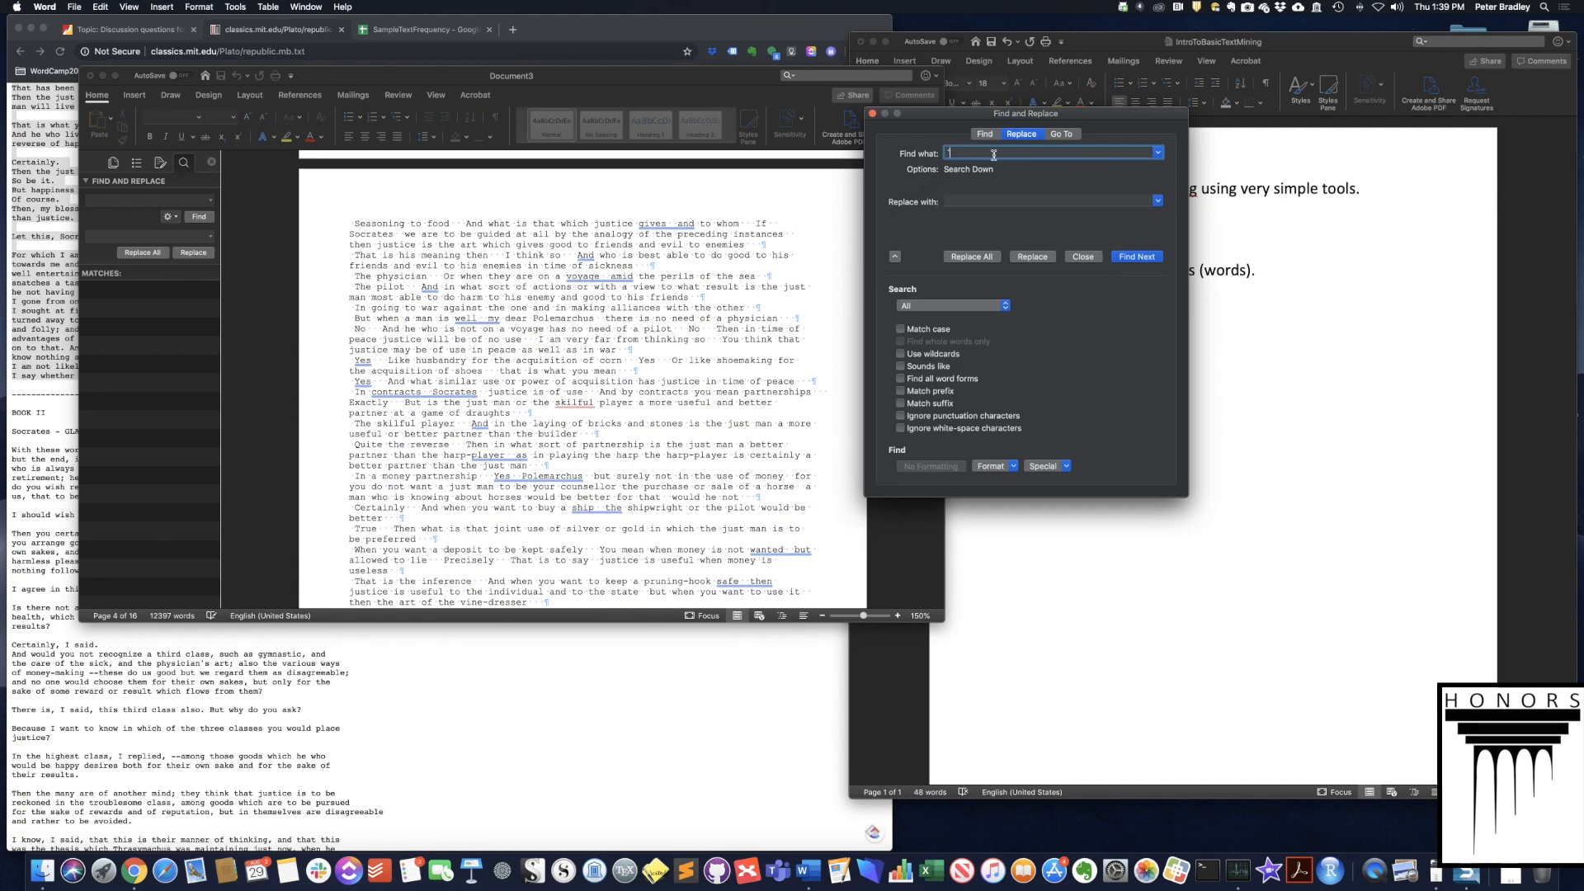
text(-)
click(988, 198)
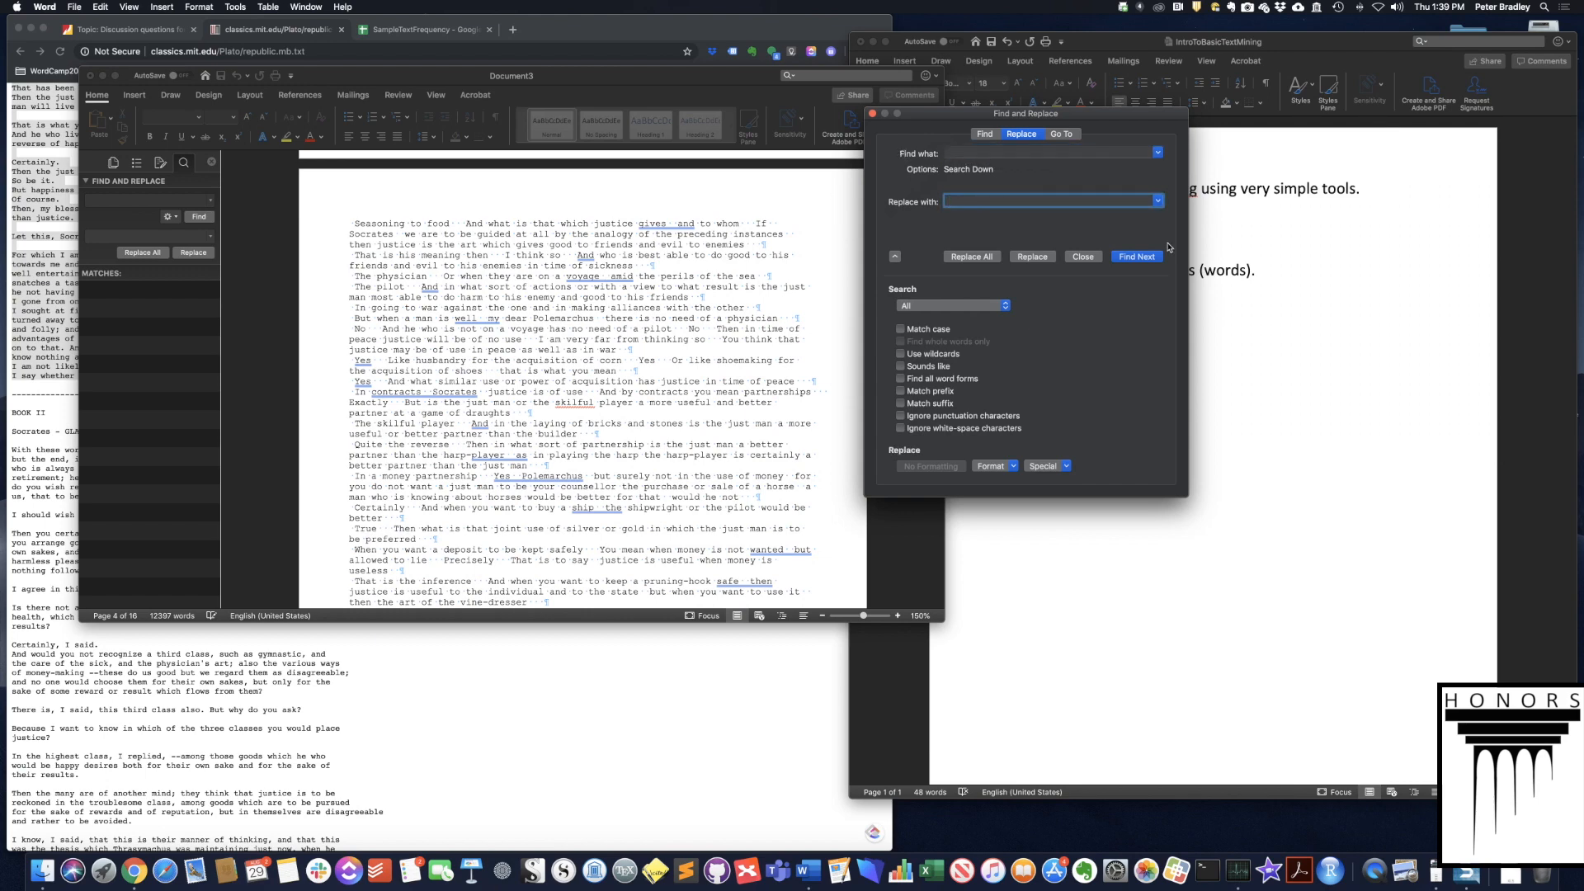
click(975, 258)
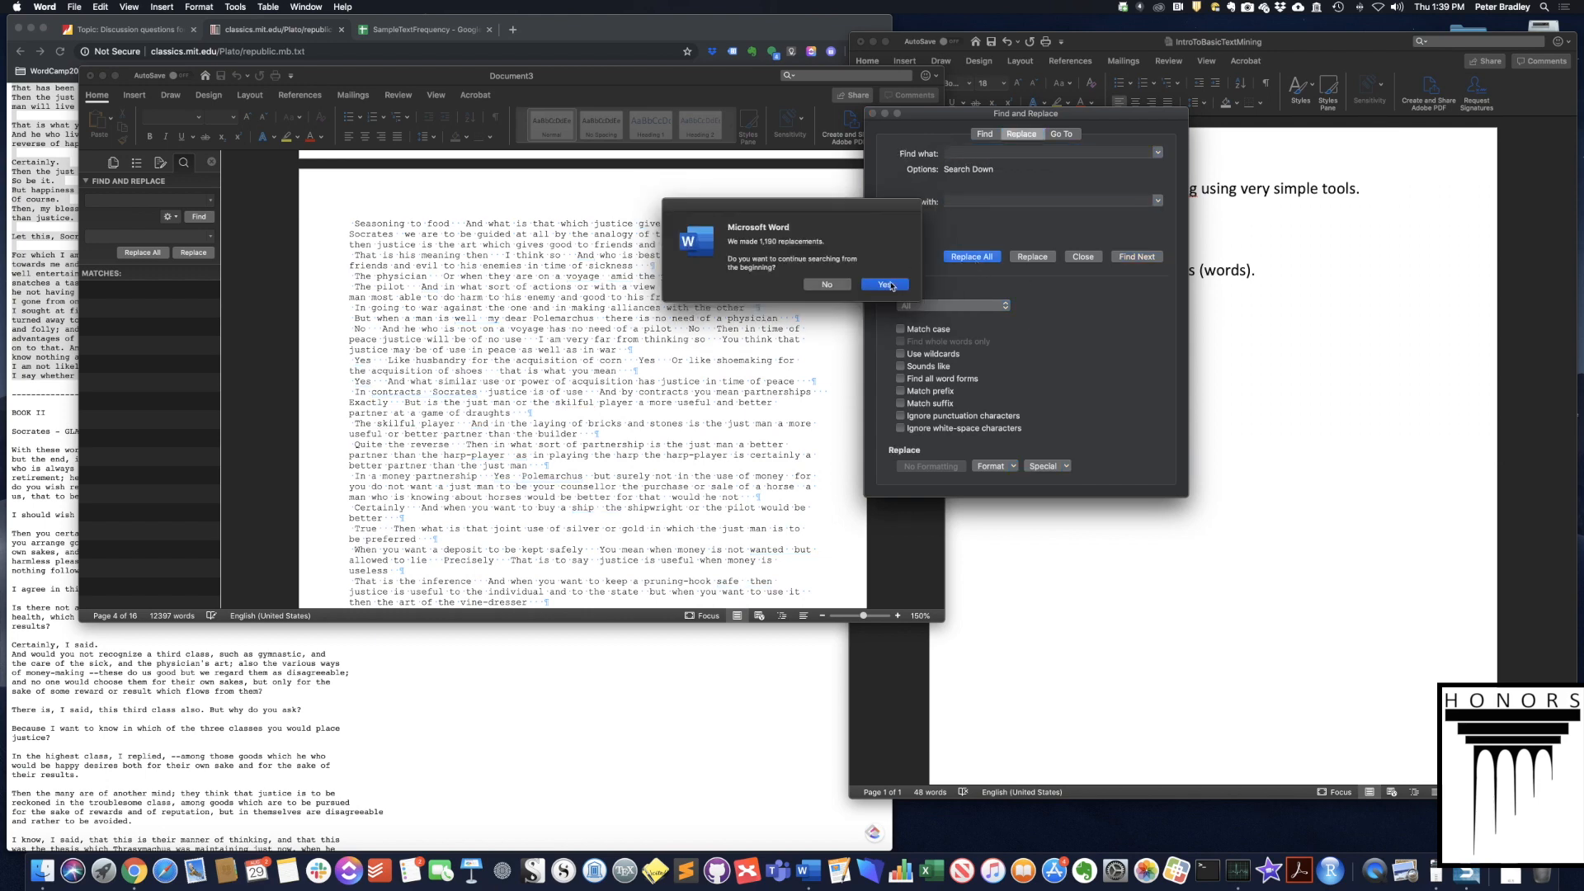
key(Return)
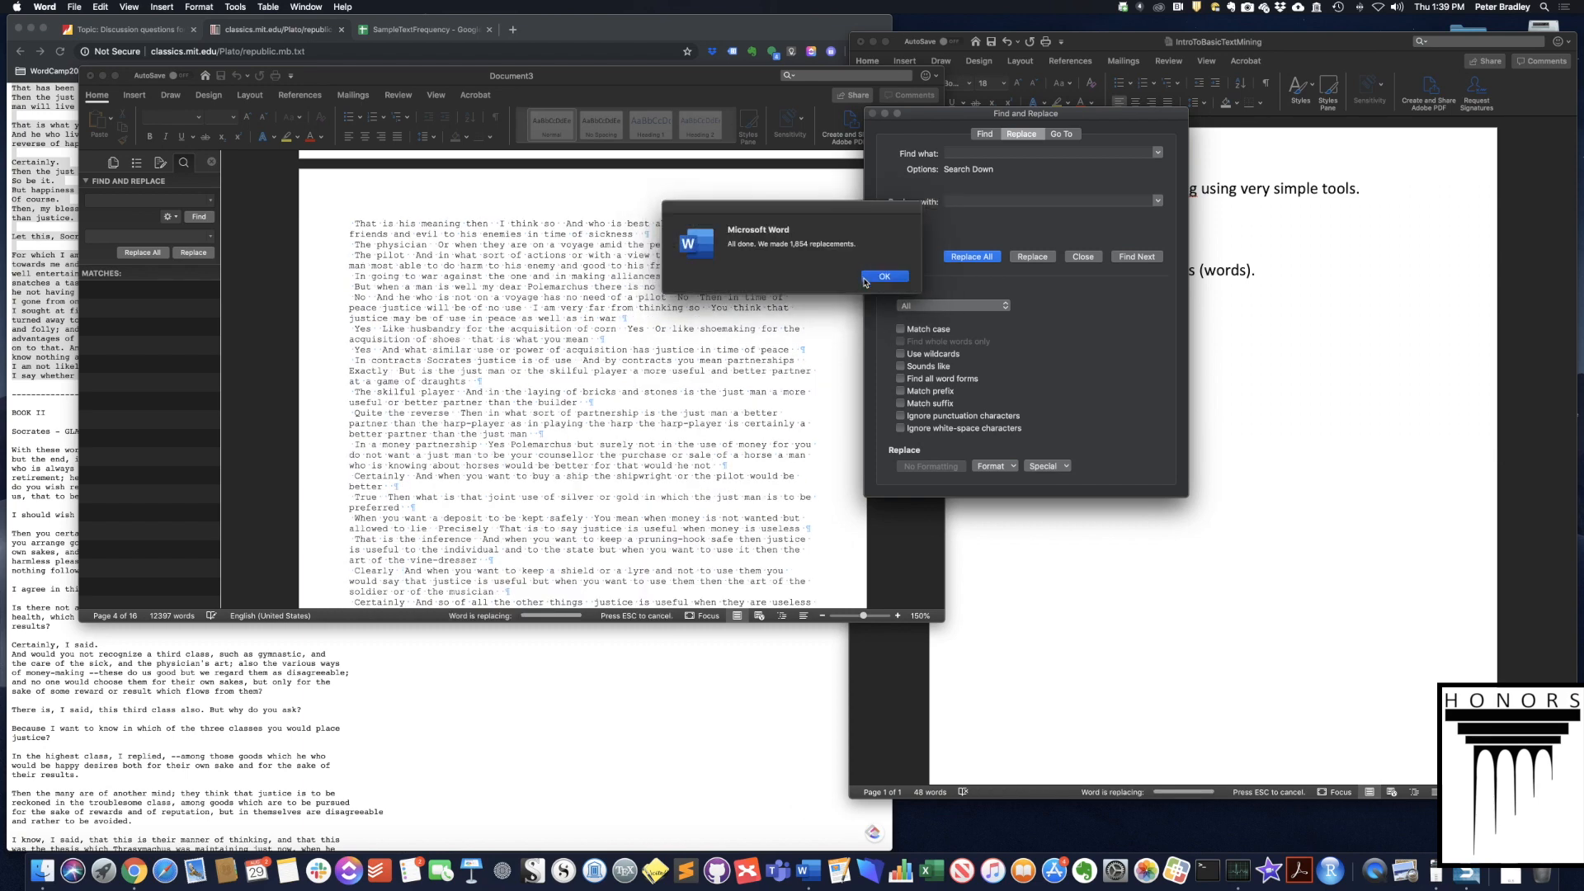
key(Return)
- Repeat the double-space replacement over the whole document to collapse the remaining runs of spaces
click(972, 254)
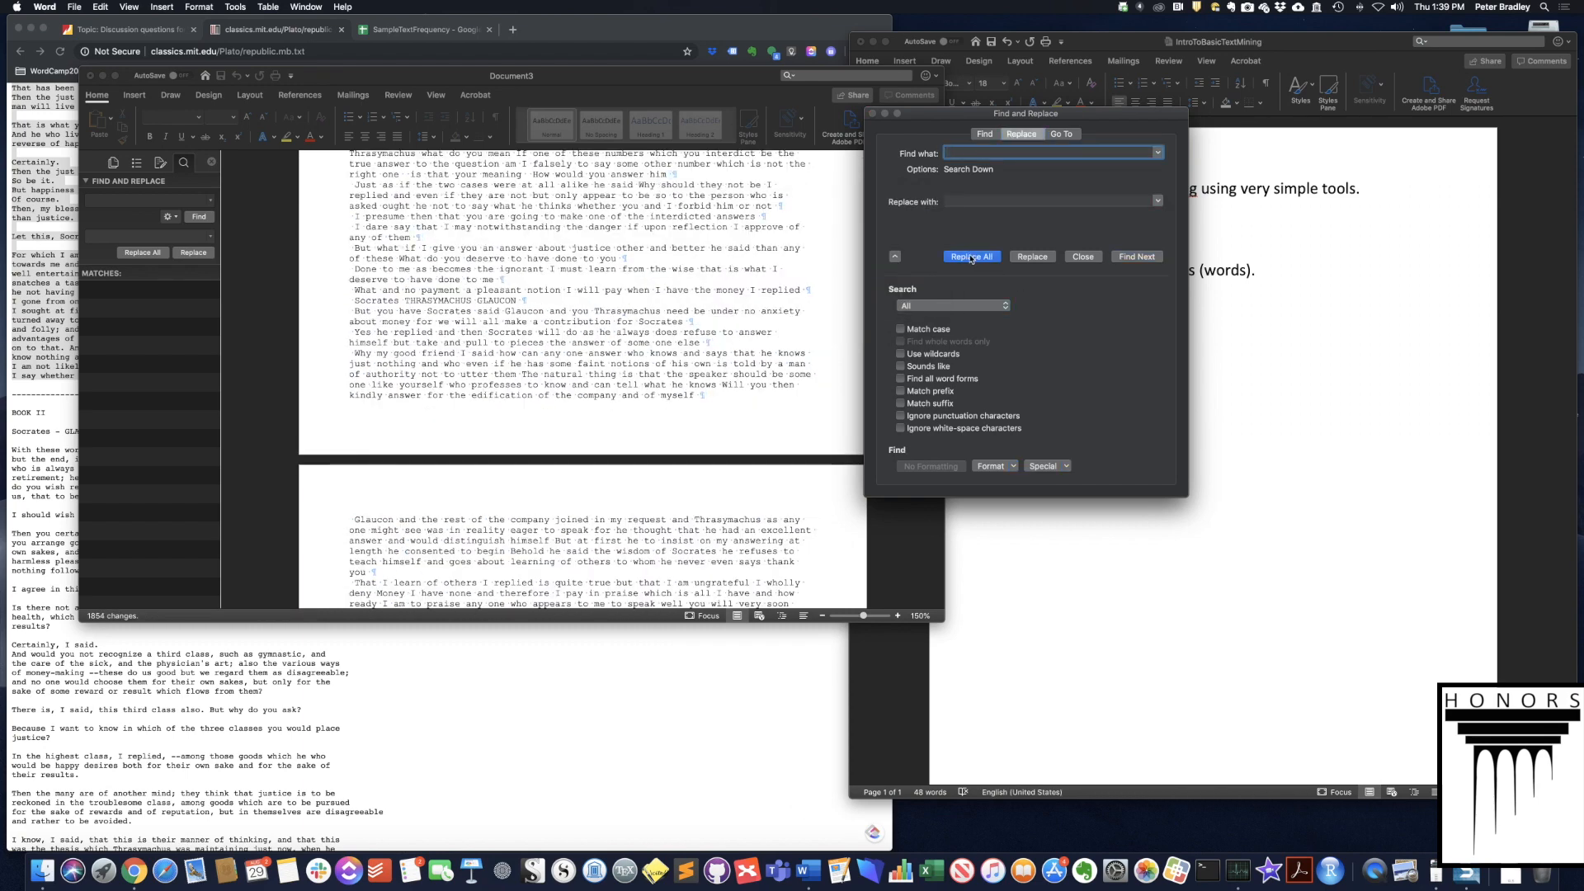
click(873, 285)
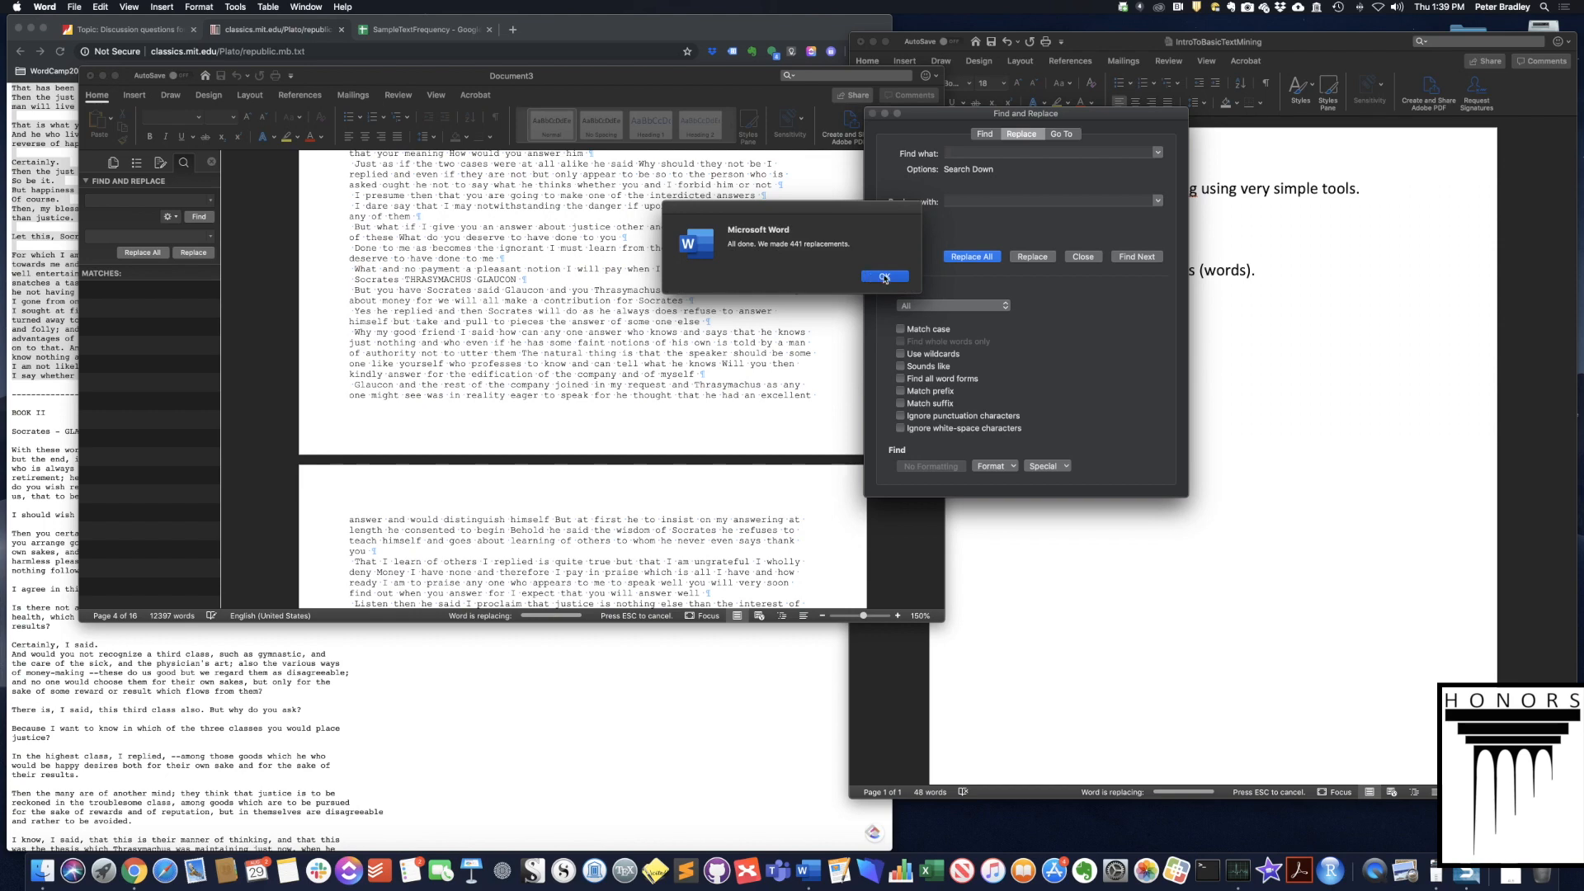
click(885, 278)
click(974, 258)
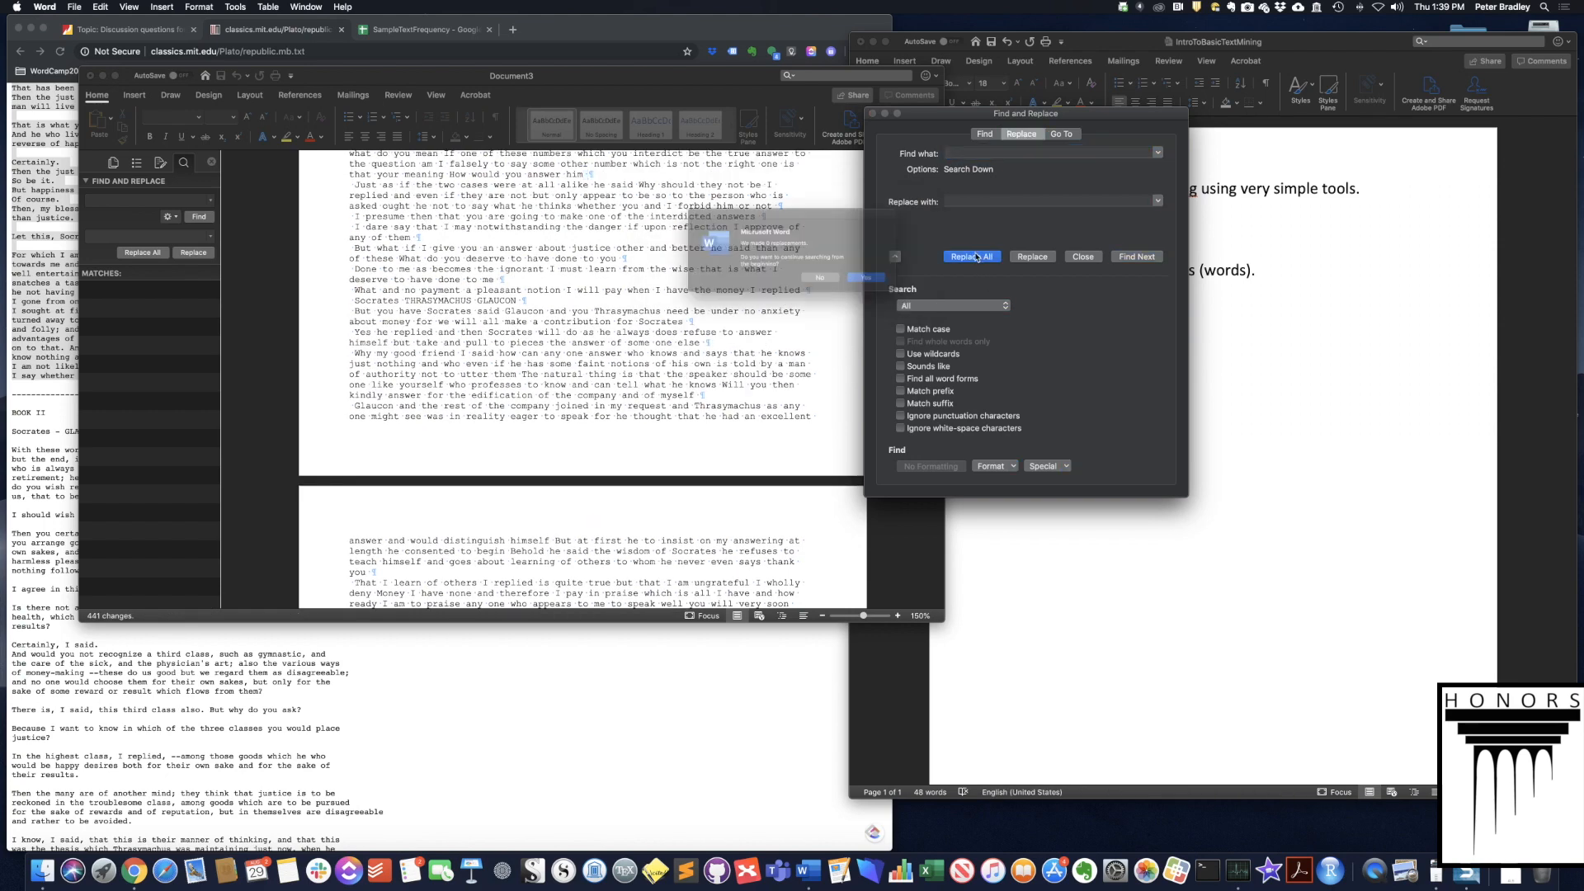
click(896, 288)
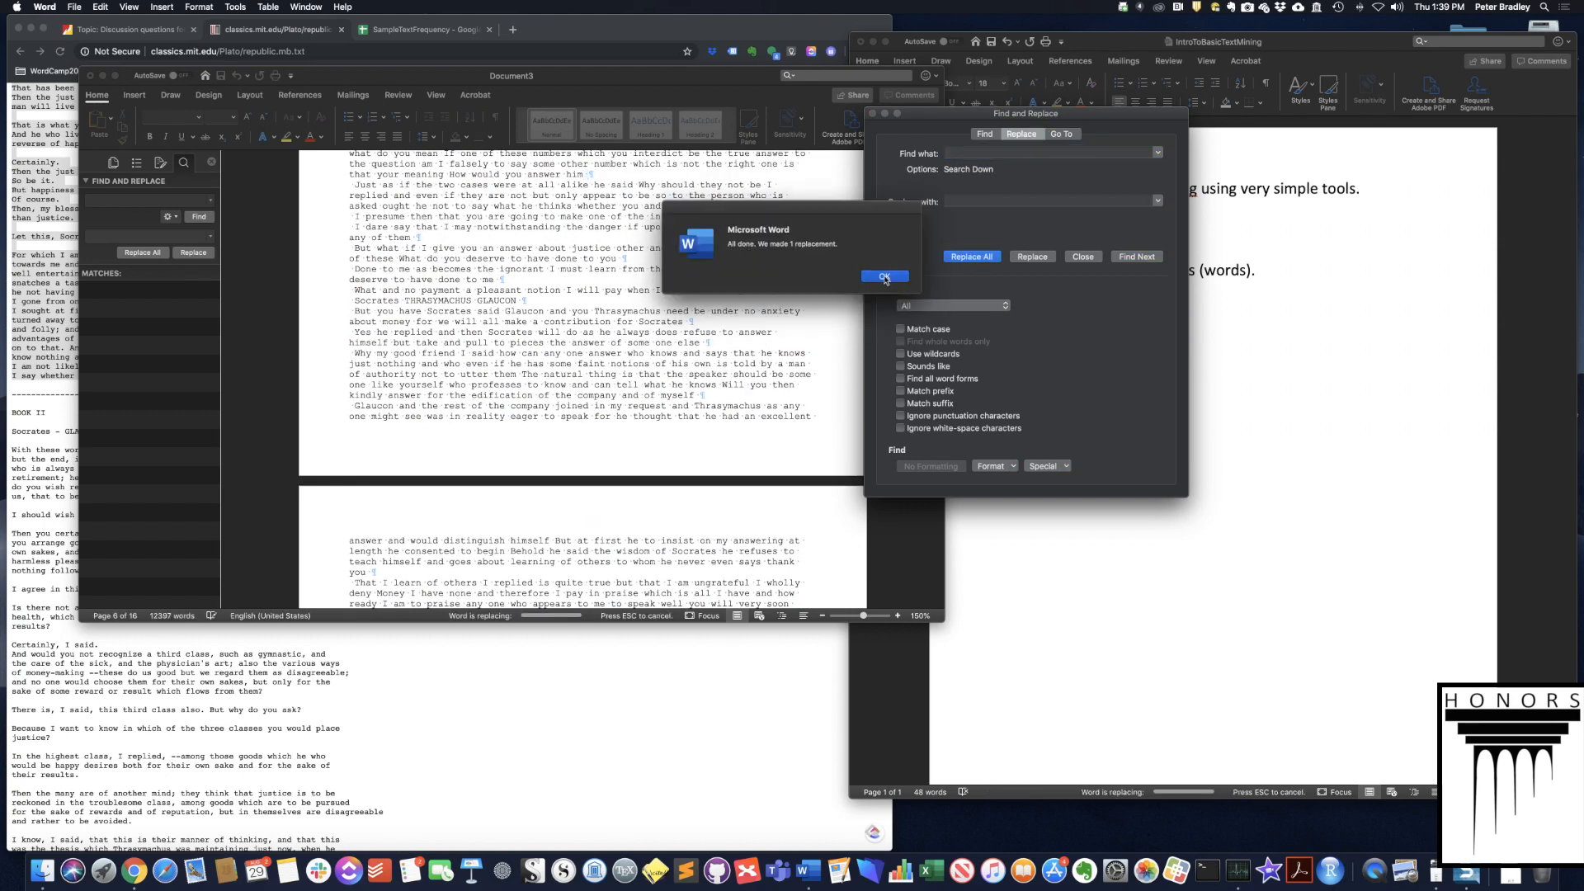
click(888, 282)
click(979, 262)
click(899, 288)
click(886, 278)
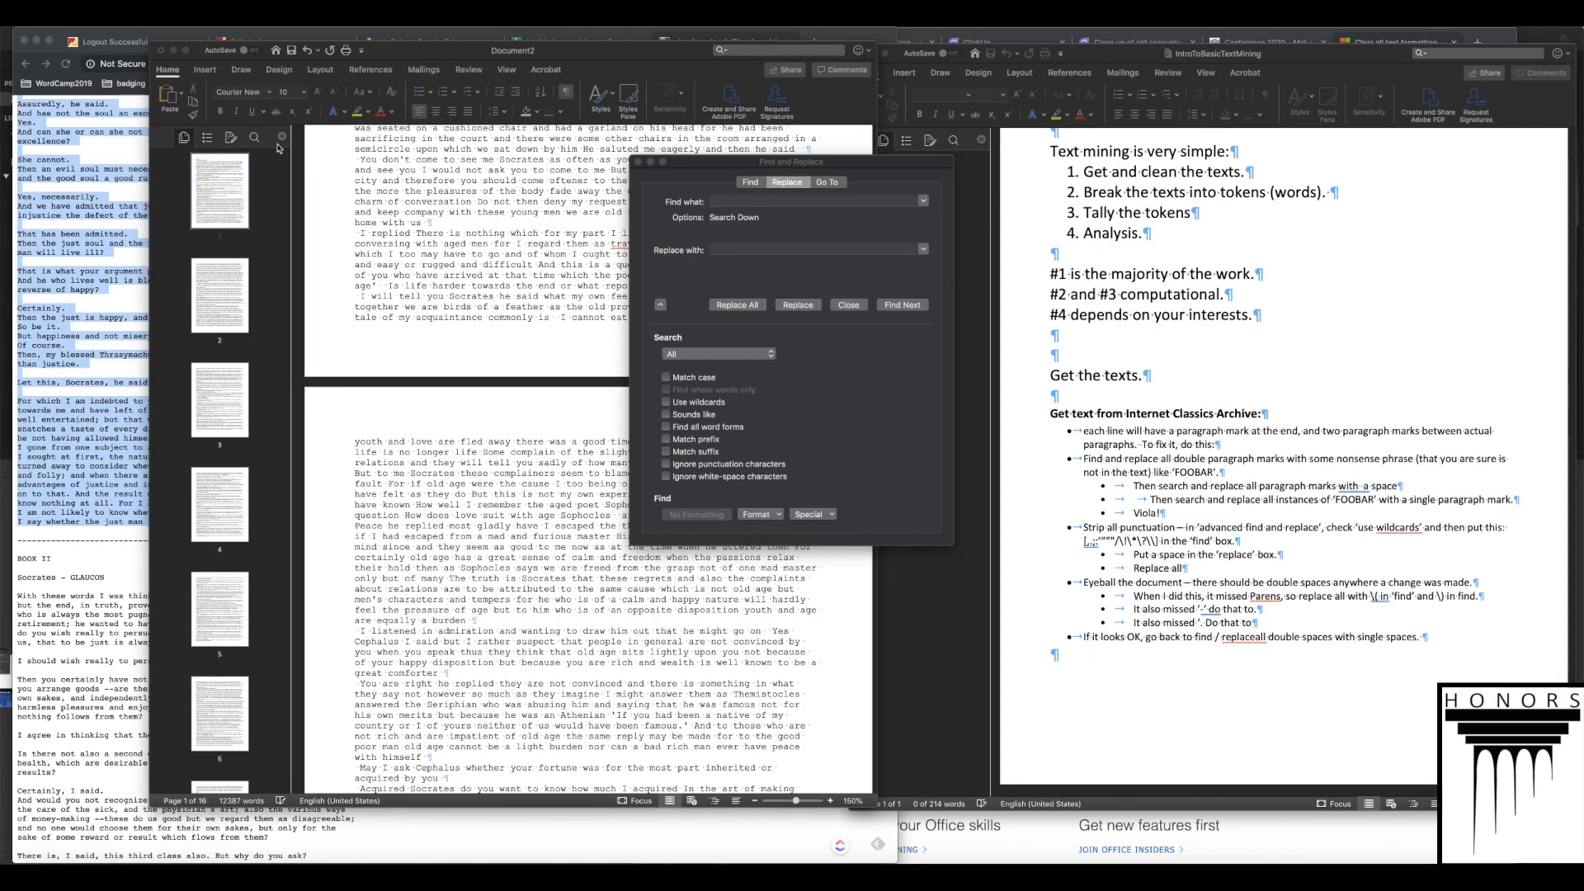
- Close the page thumbnails sidebar and add the line "Clean the texts:" above the Internet Classics Archive heading in the notes
click(282, 138)
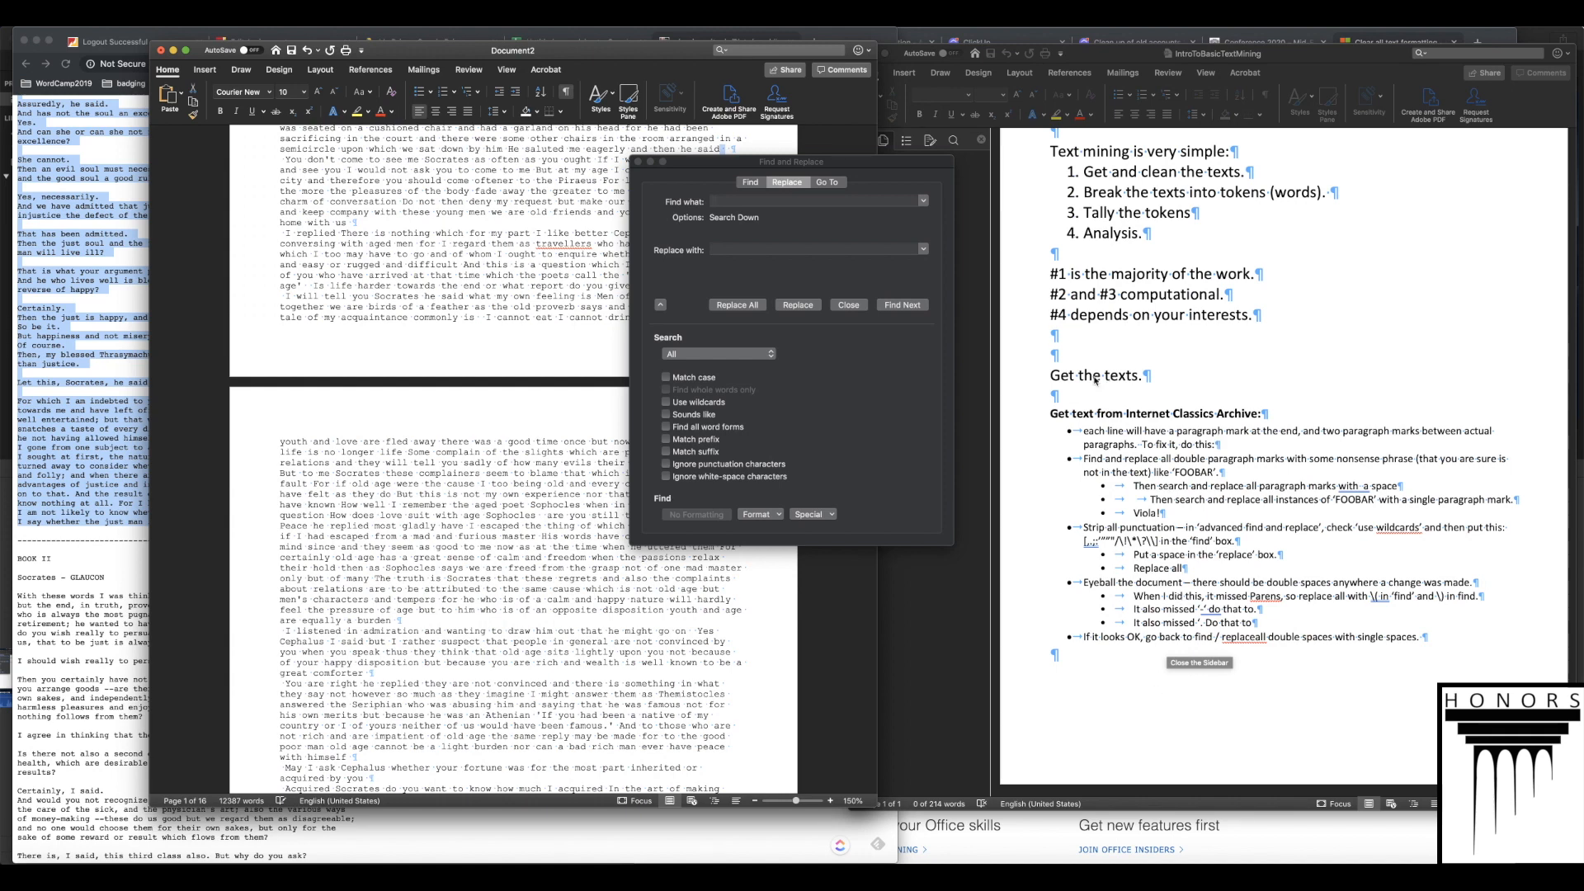
click(1067, 401)
key(Return)
text(Cleran)
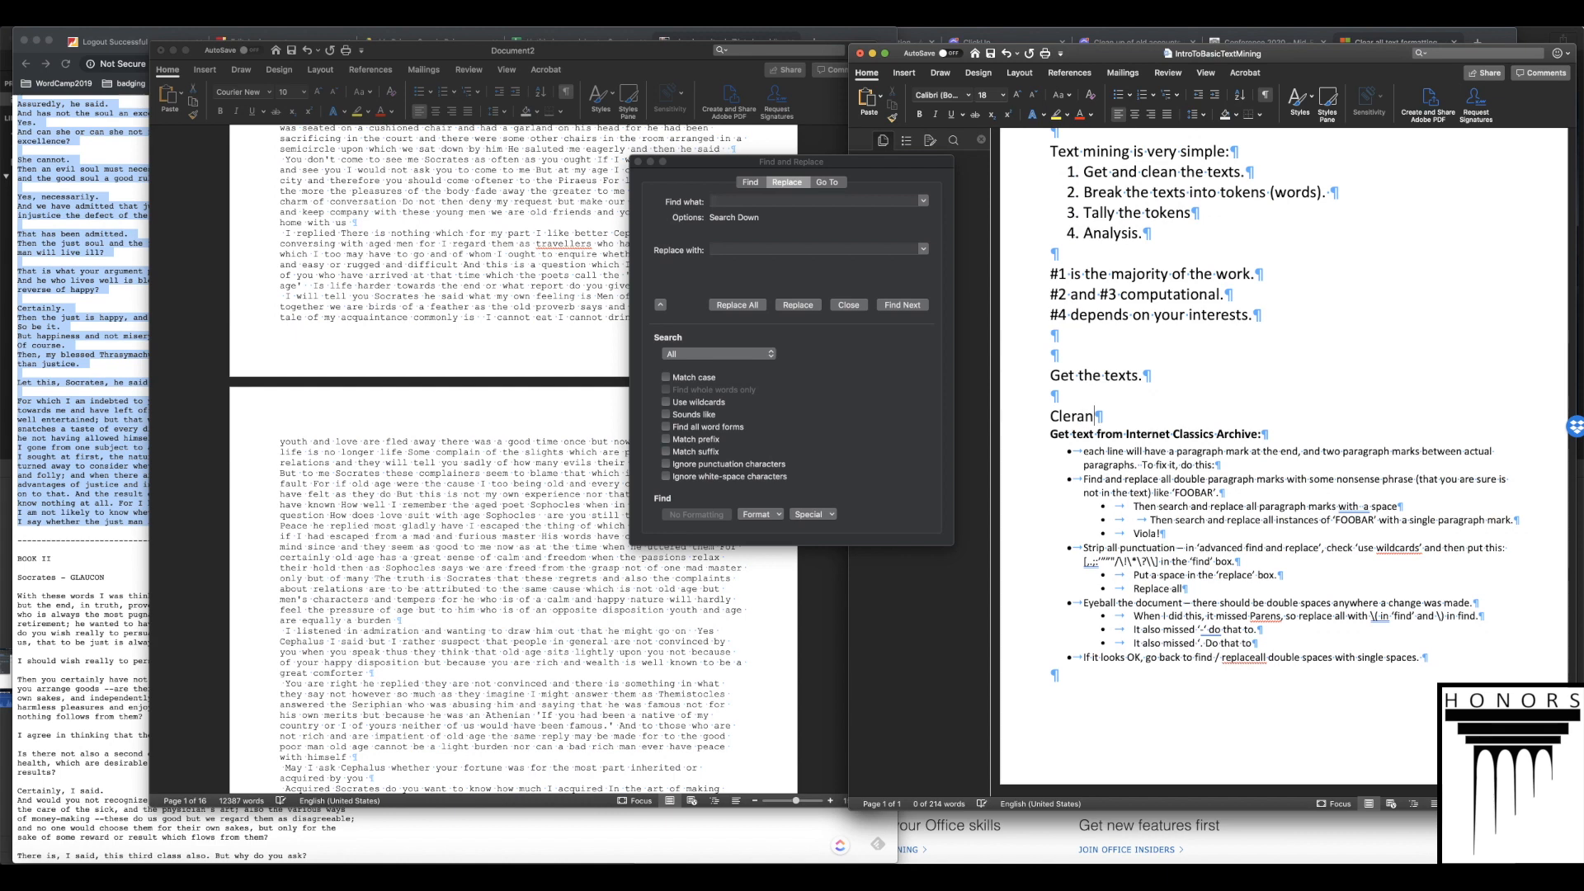
key(BackSpace)
text(an the texts:)
- Replace every double space with a single space in the text mining notes, running the replacement repeatedly to catch leftovers
click(749, 202)
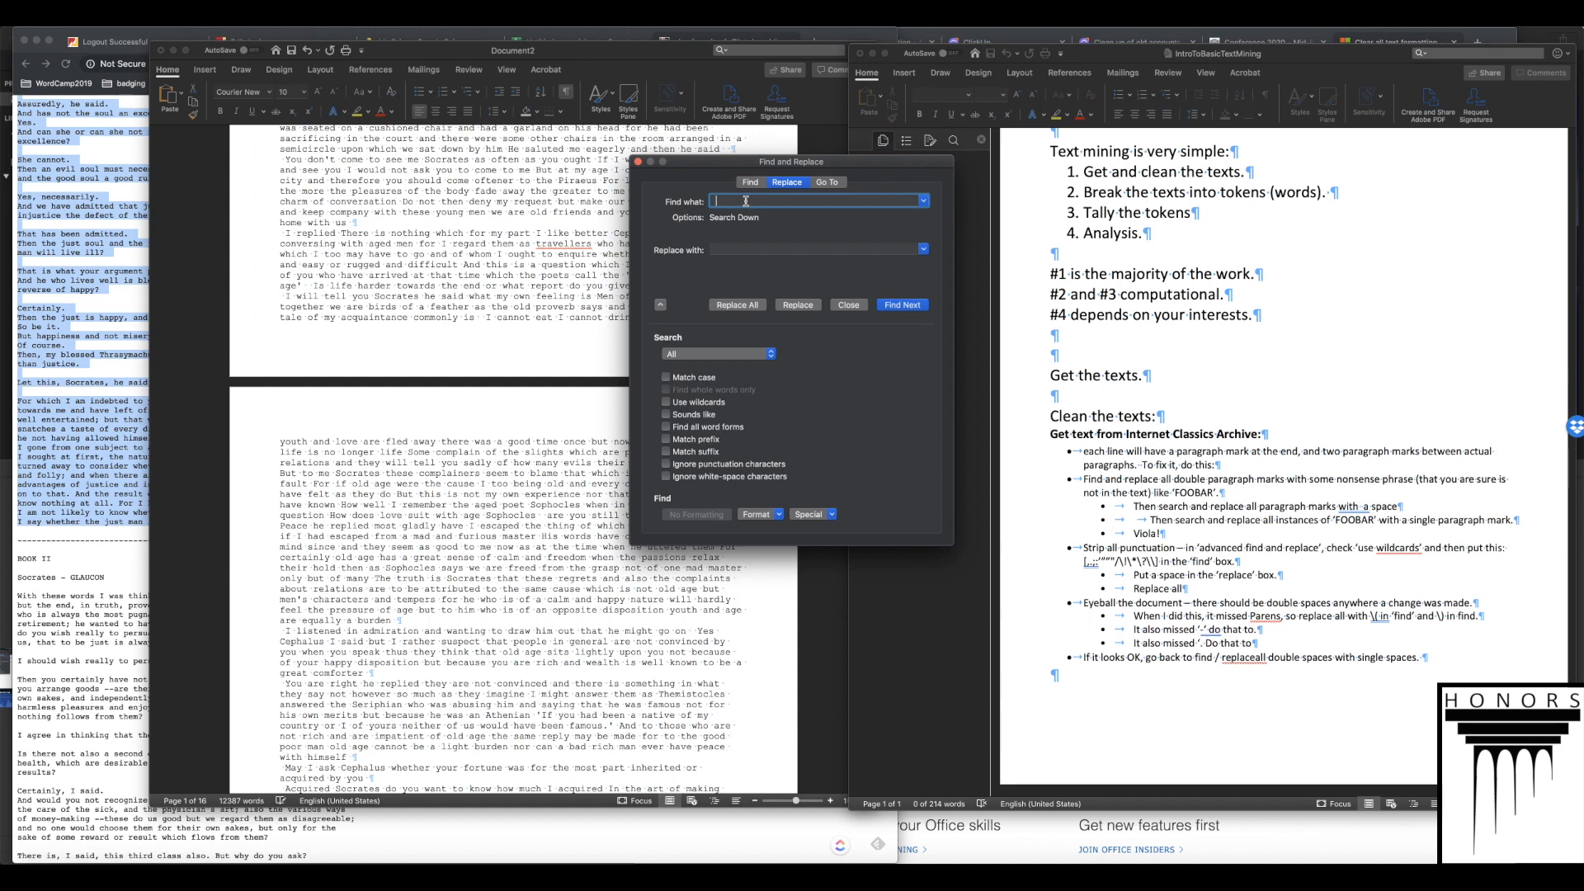
click(732, 249)
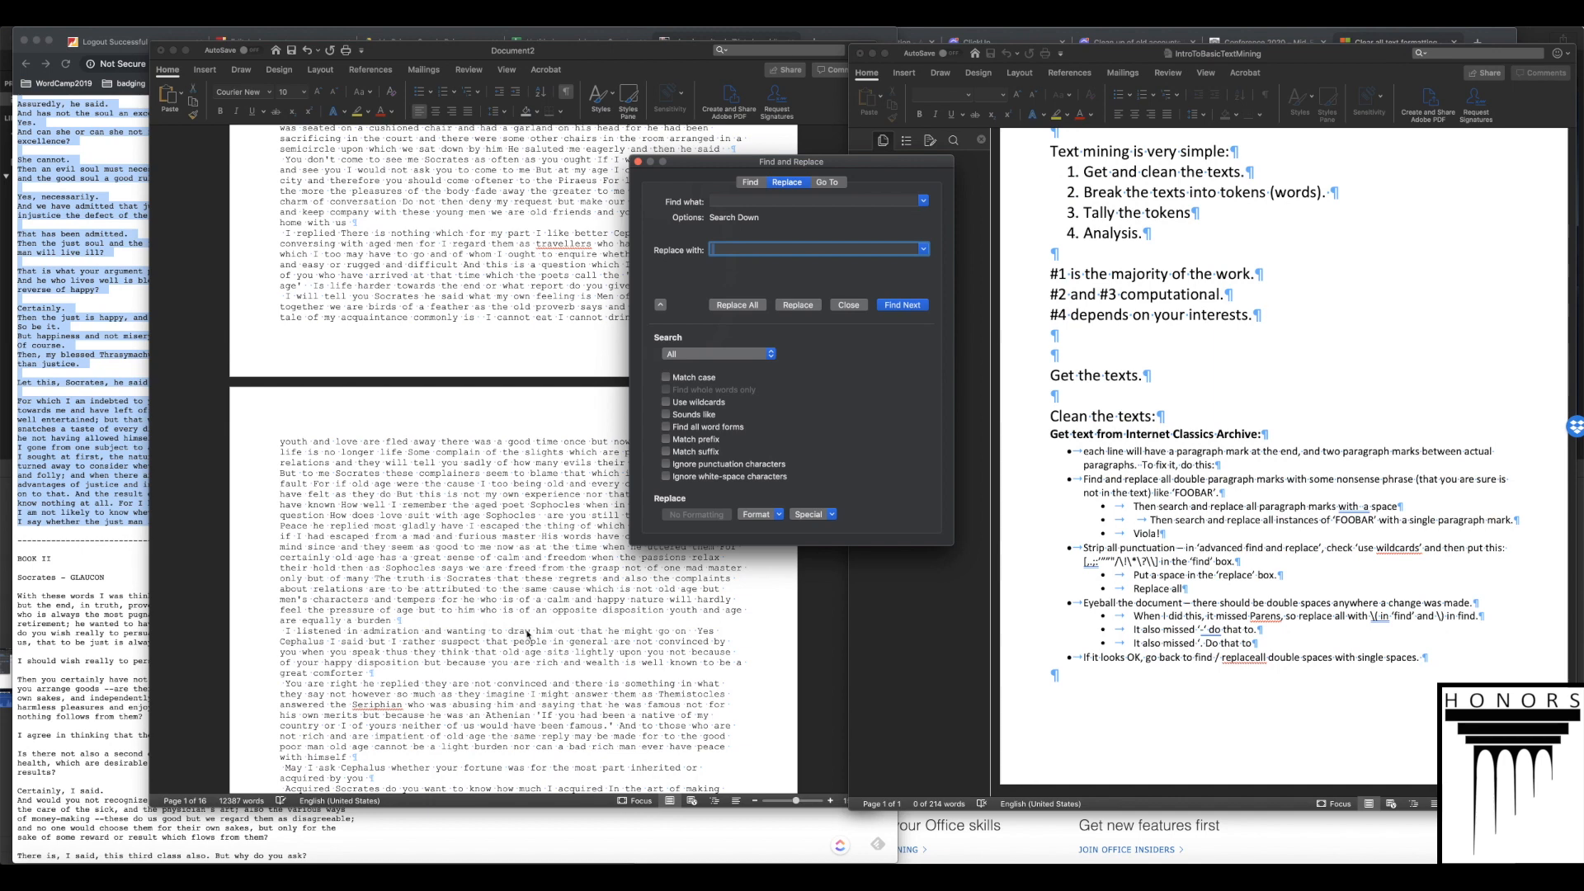
click(755, 306)
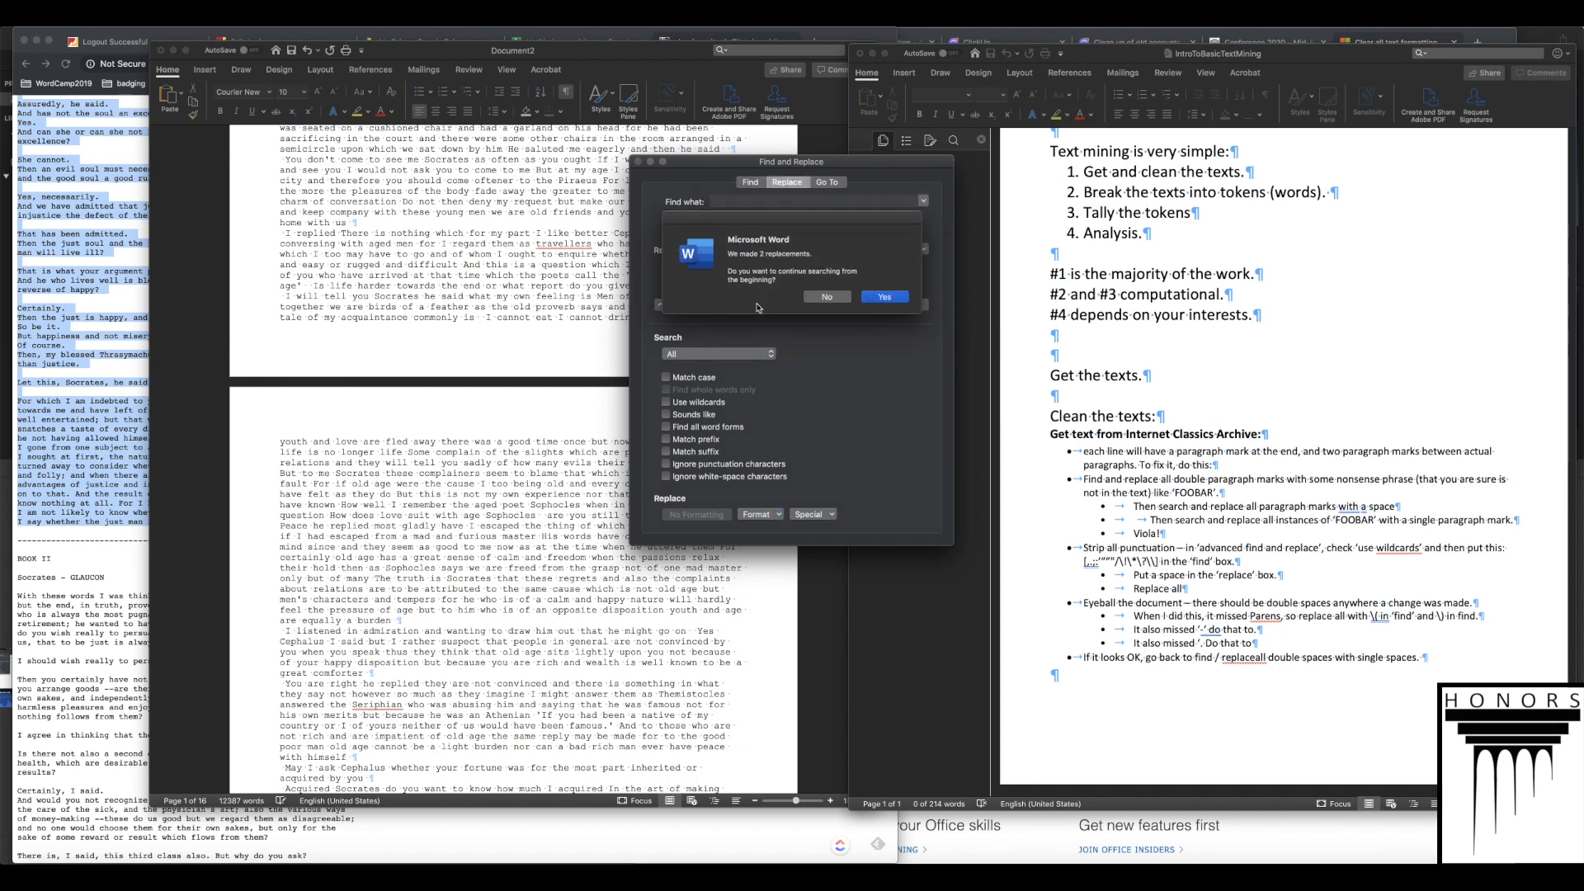
click(893, 298)
click(759, 306)
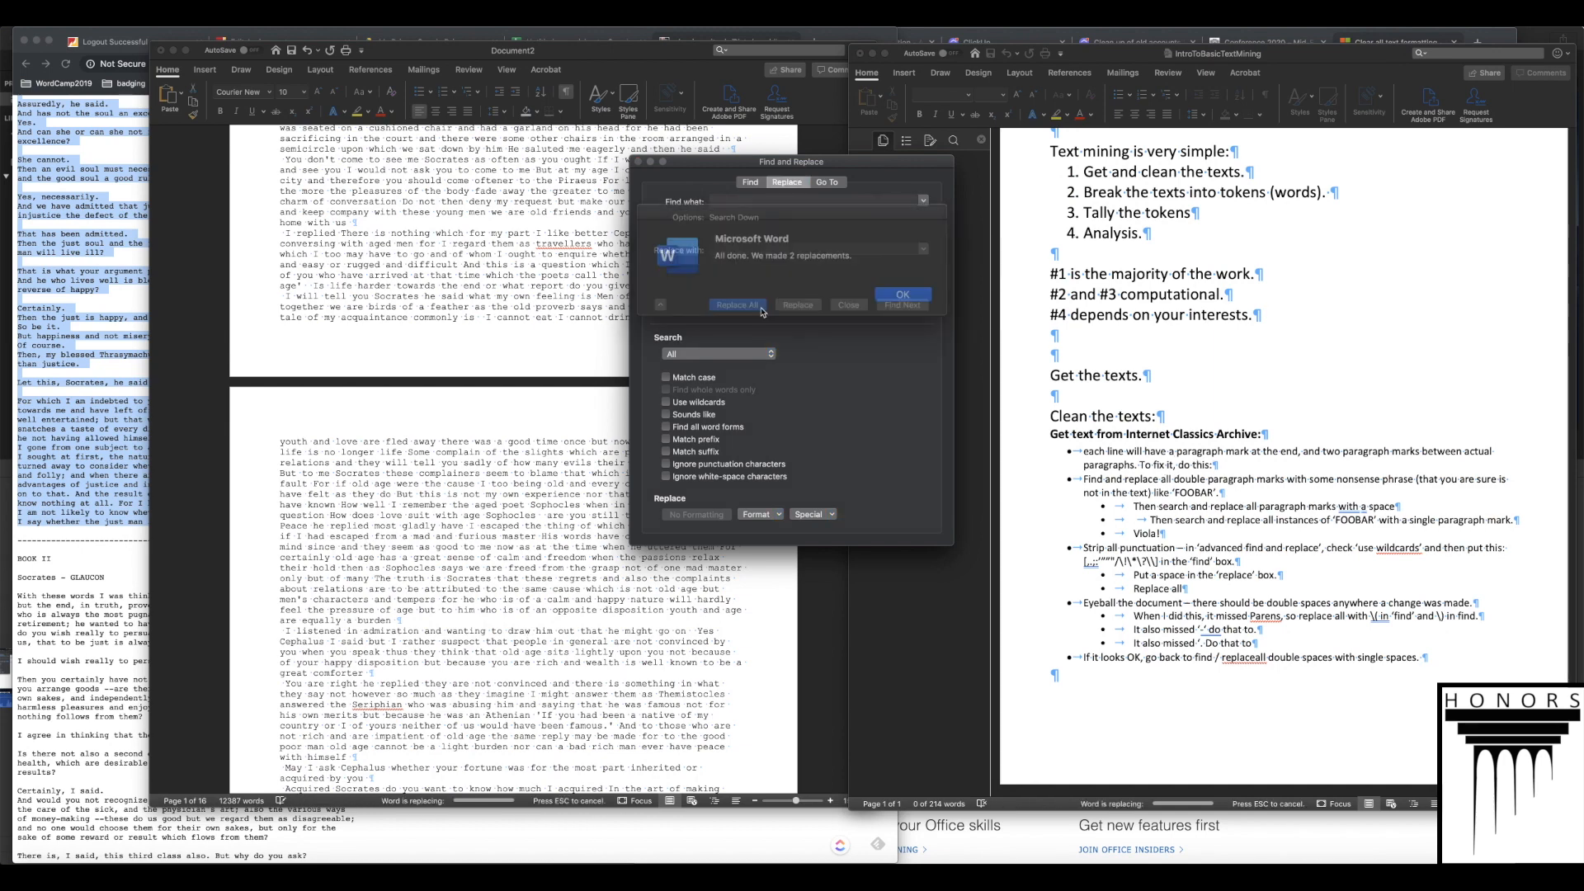
click(890, 292)
click(755, 305)
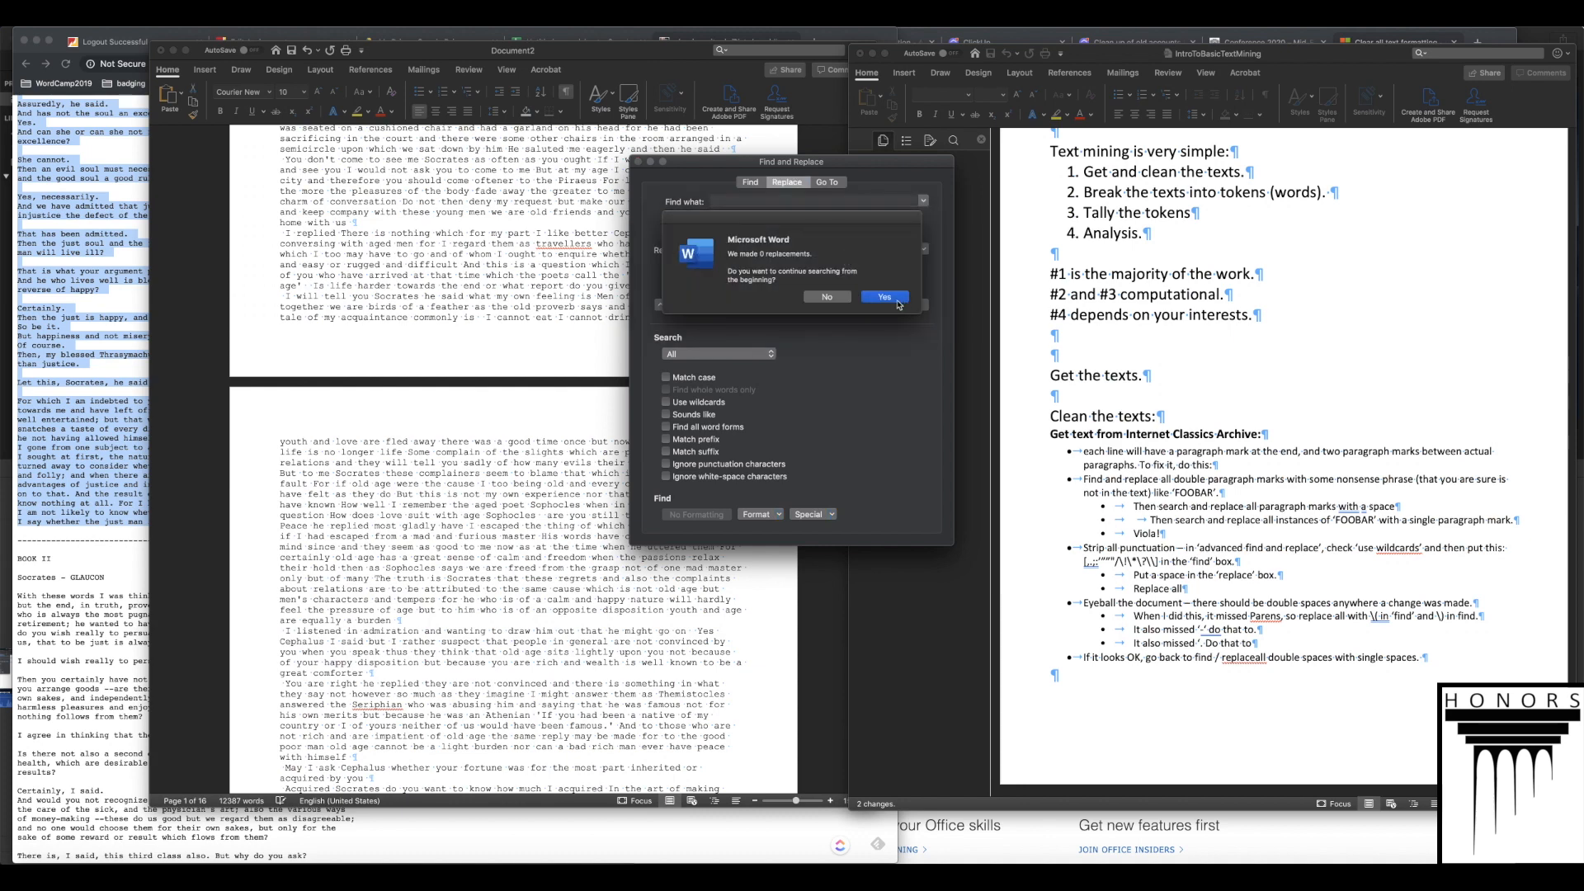
click(883, 298)
click(887, 296)
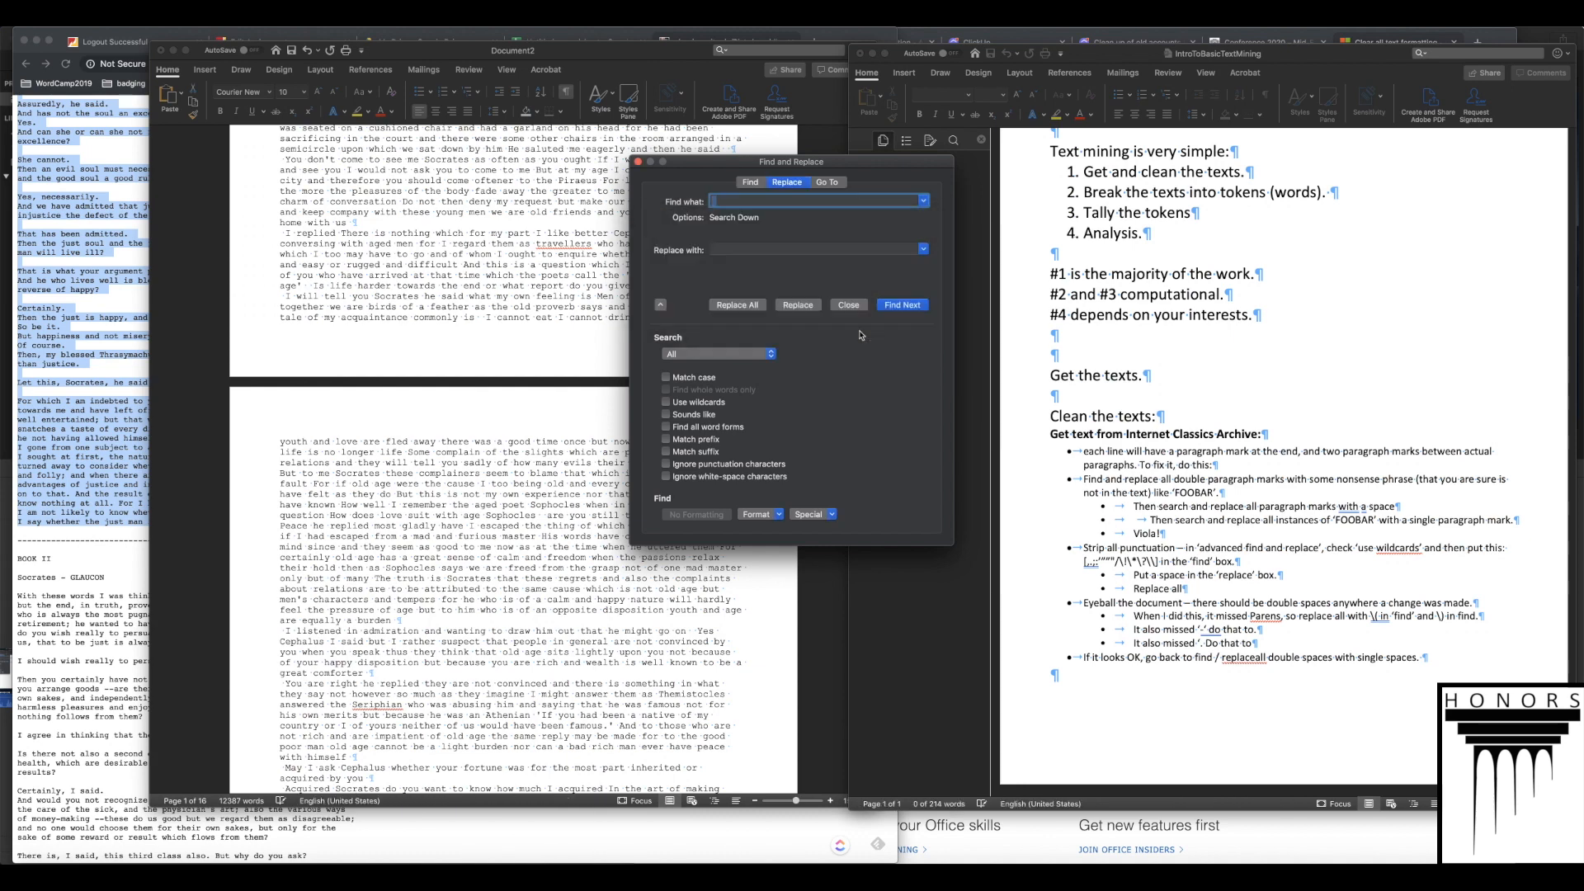
- Close Find and Replace and select the entire cleaned text of Book I for copying
click(453, 221)
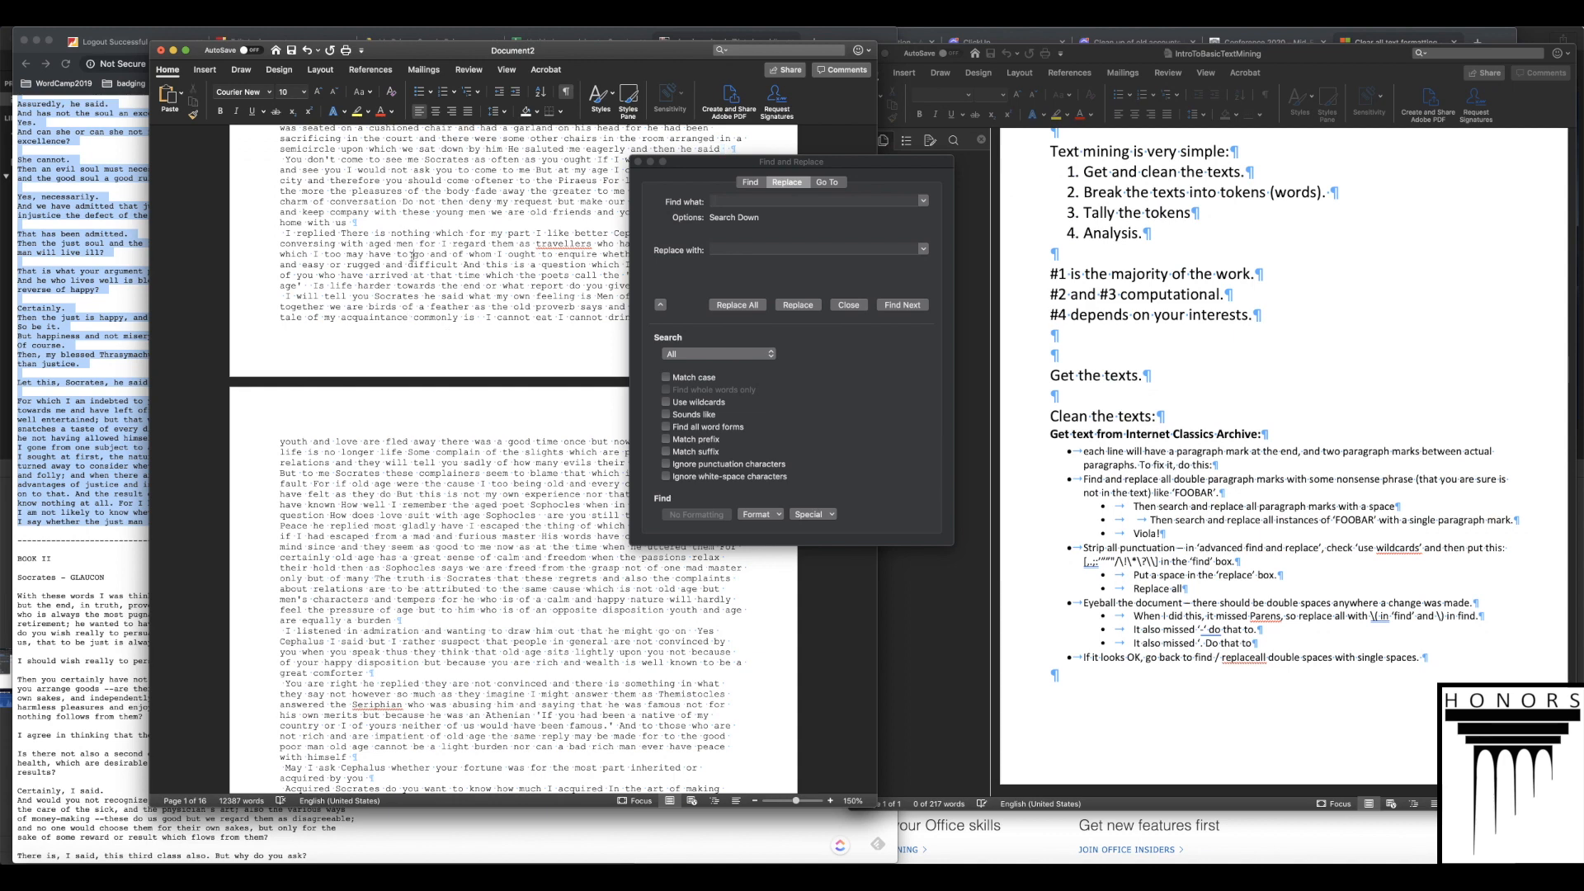
click(640, 163)
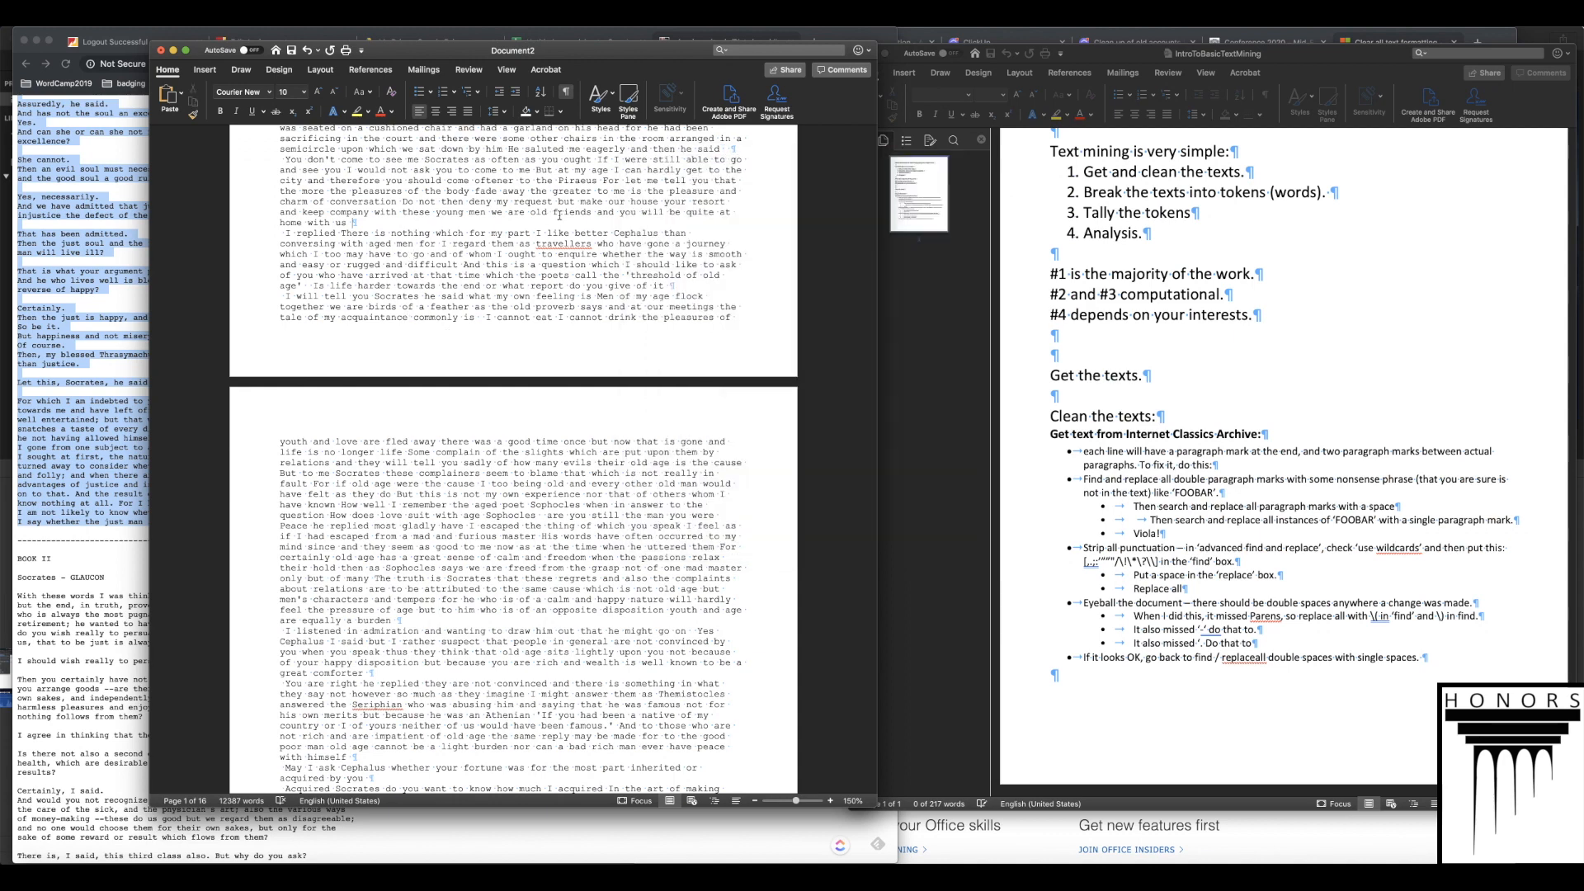
key(super+a)
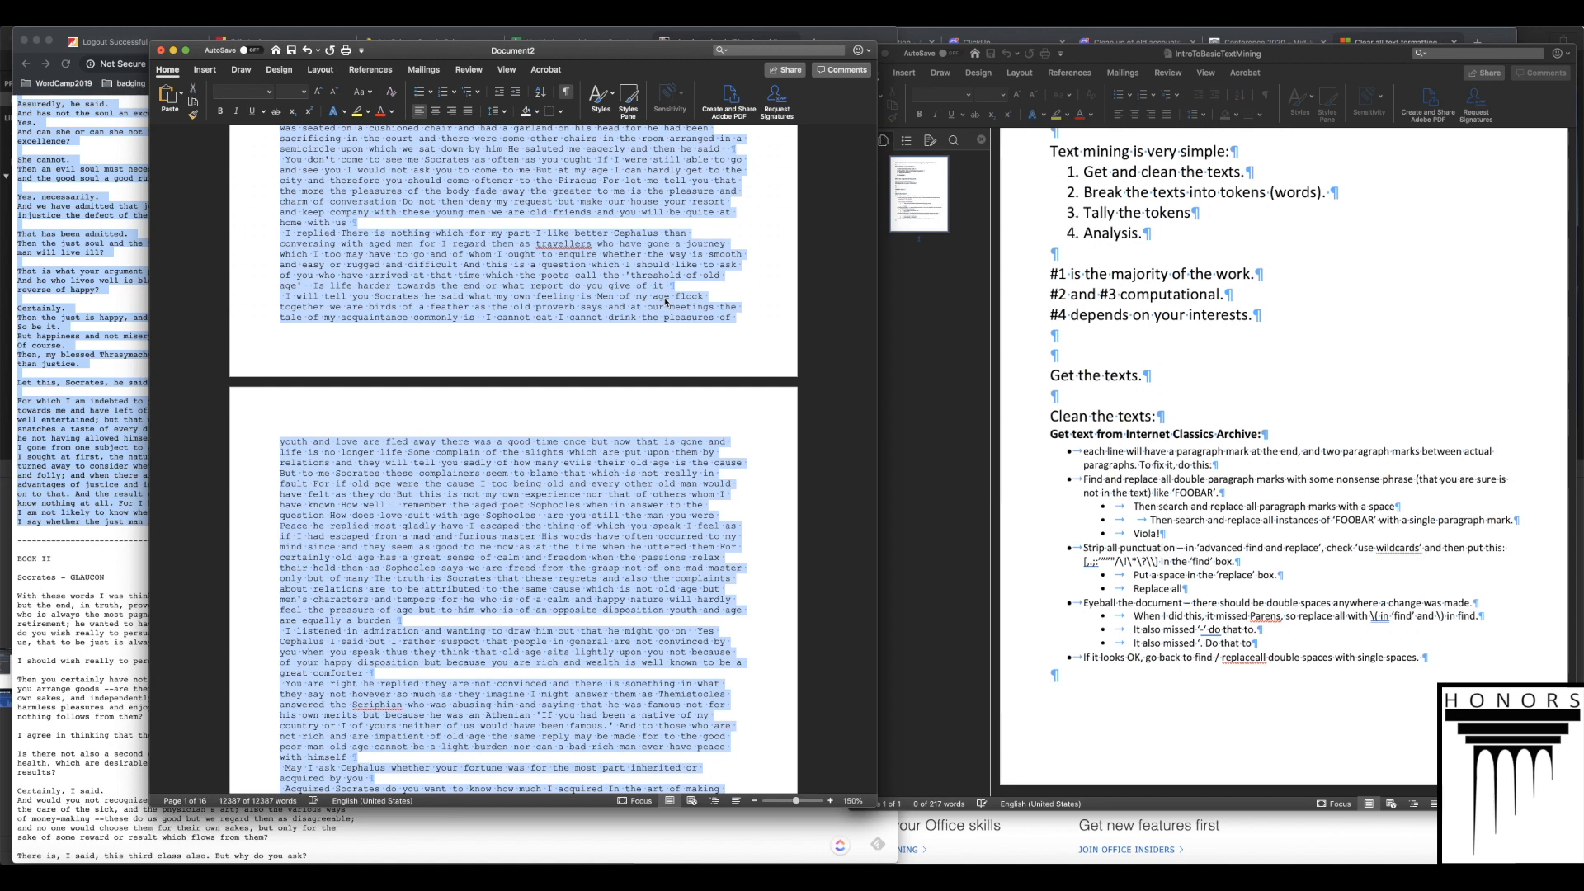
- Switch to the untitled Google Sheets spreadsheet and paste the cleaned Book I text into column A from cell A1
click(73, 195)
click(588, 43)
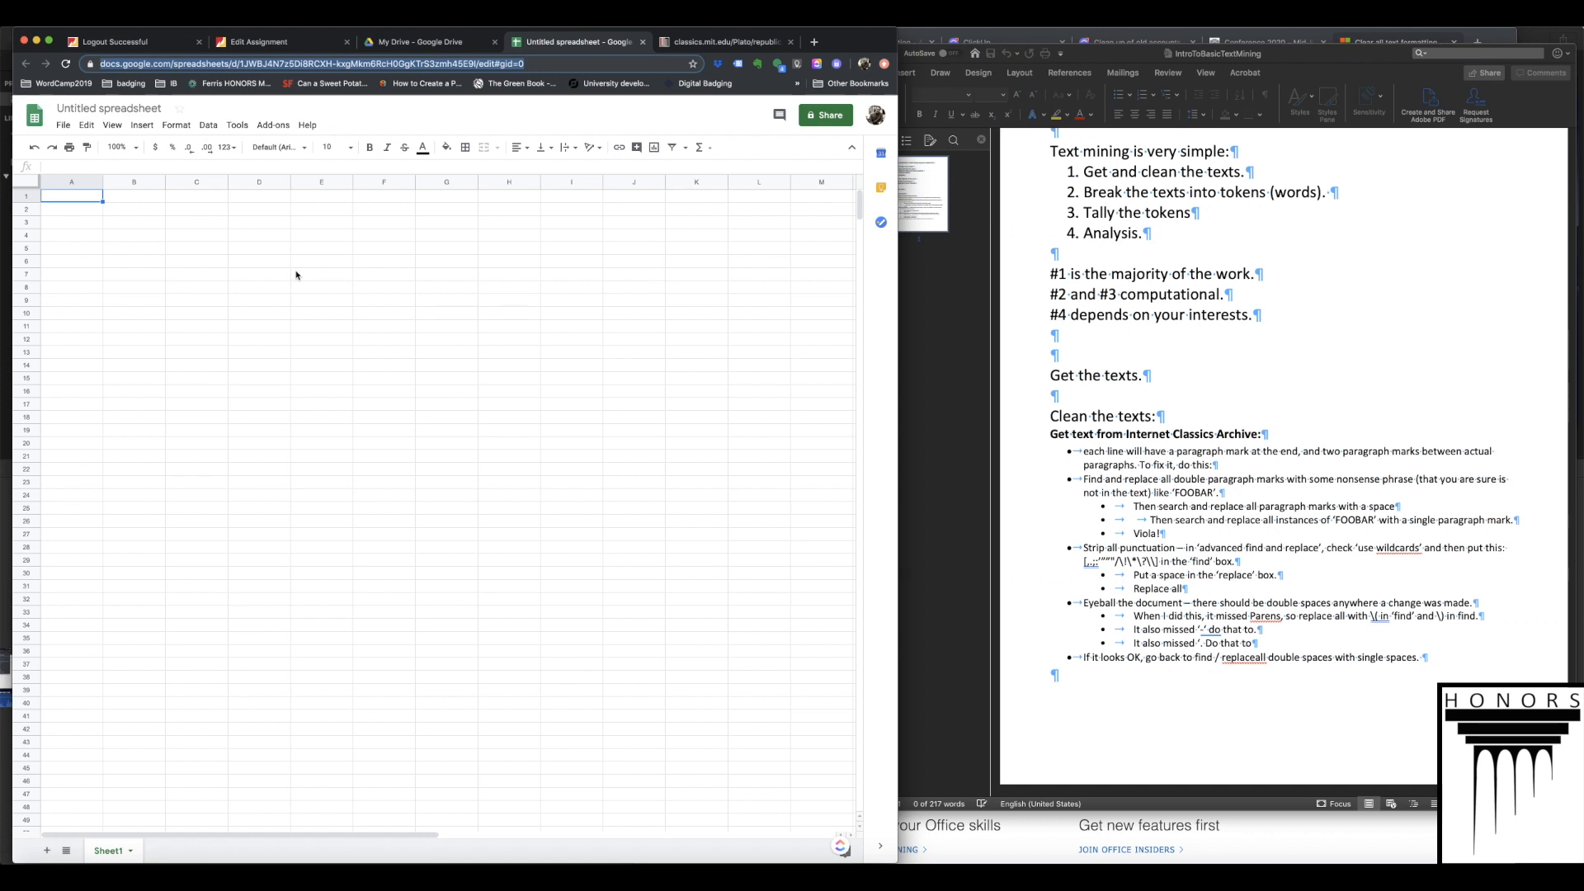
click(68, 221)
click(73, 199)
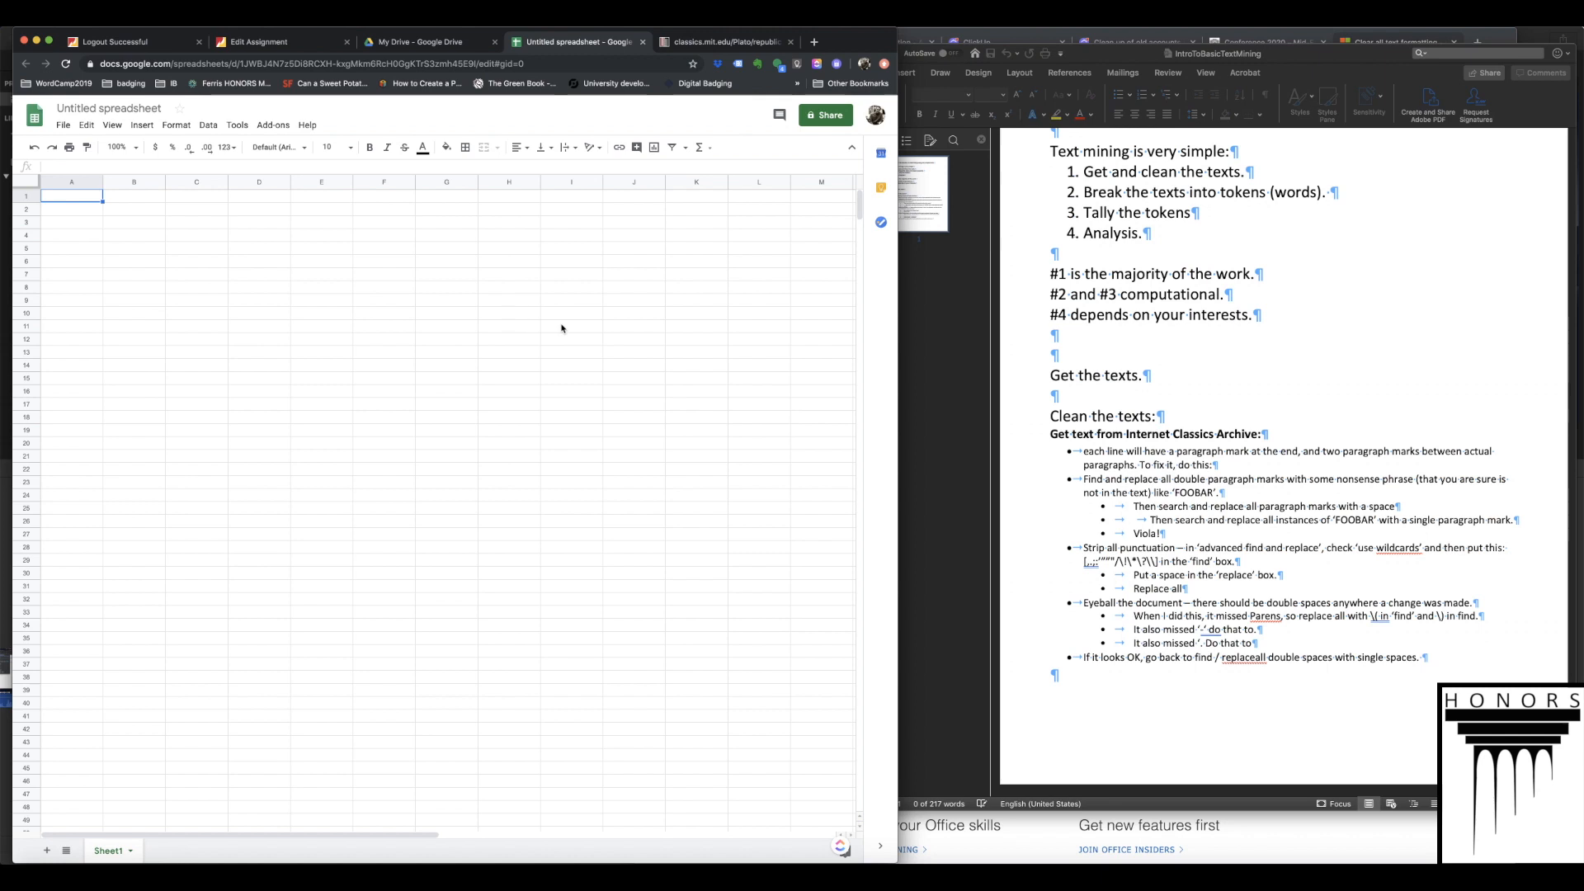
key(super+v)
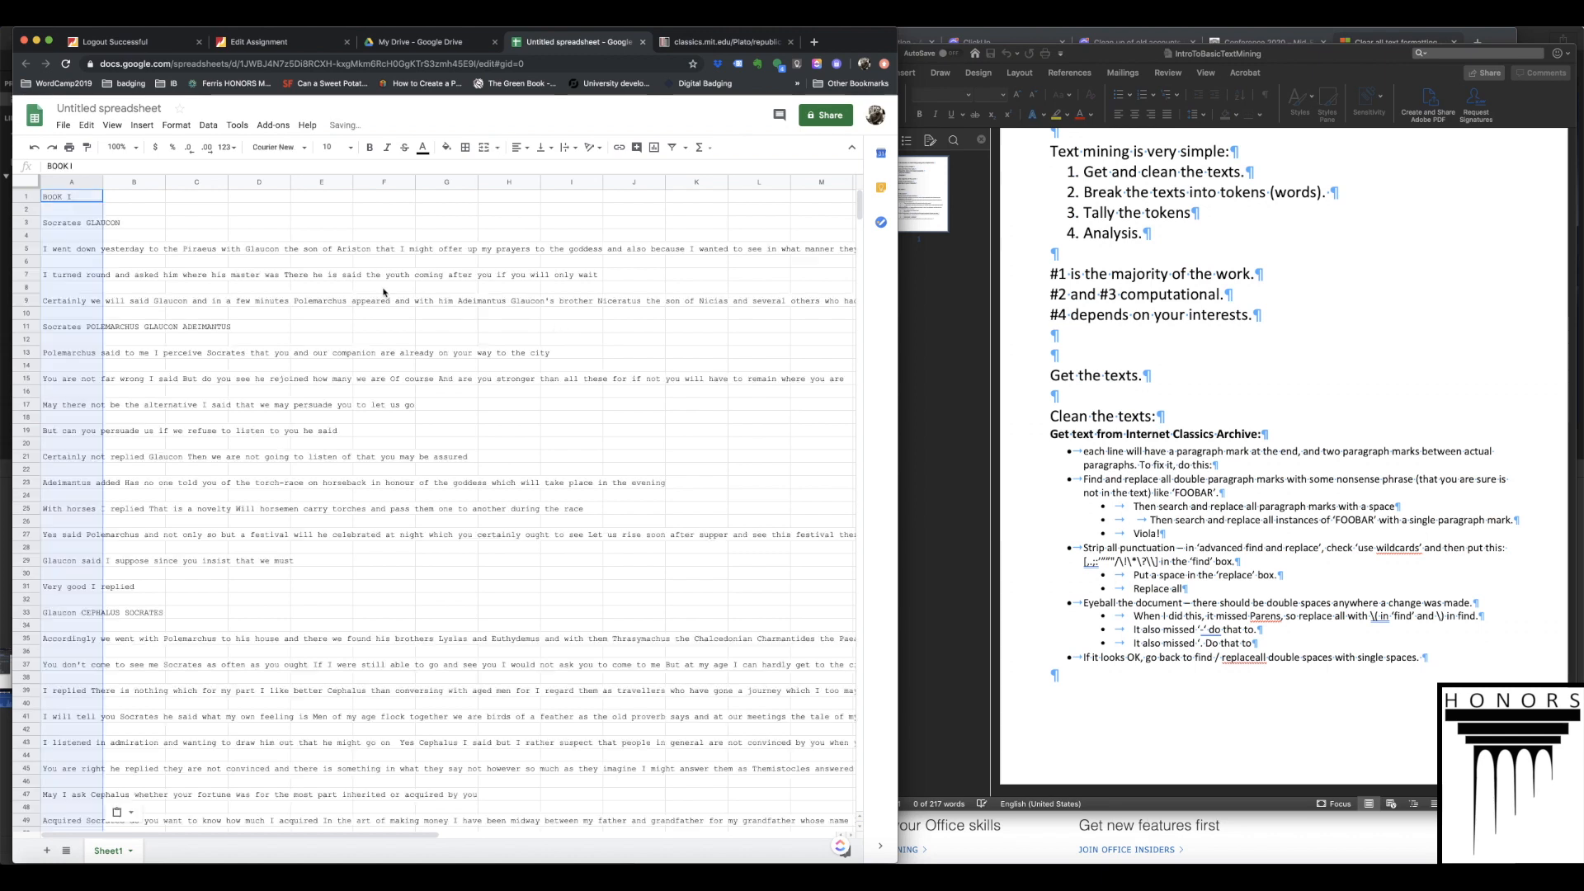
- Look through the pasted rows of text in column A and select cell B1
scroll(259, 377, down, 10)
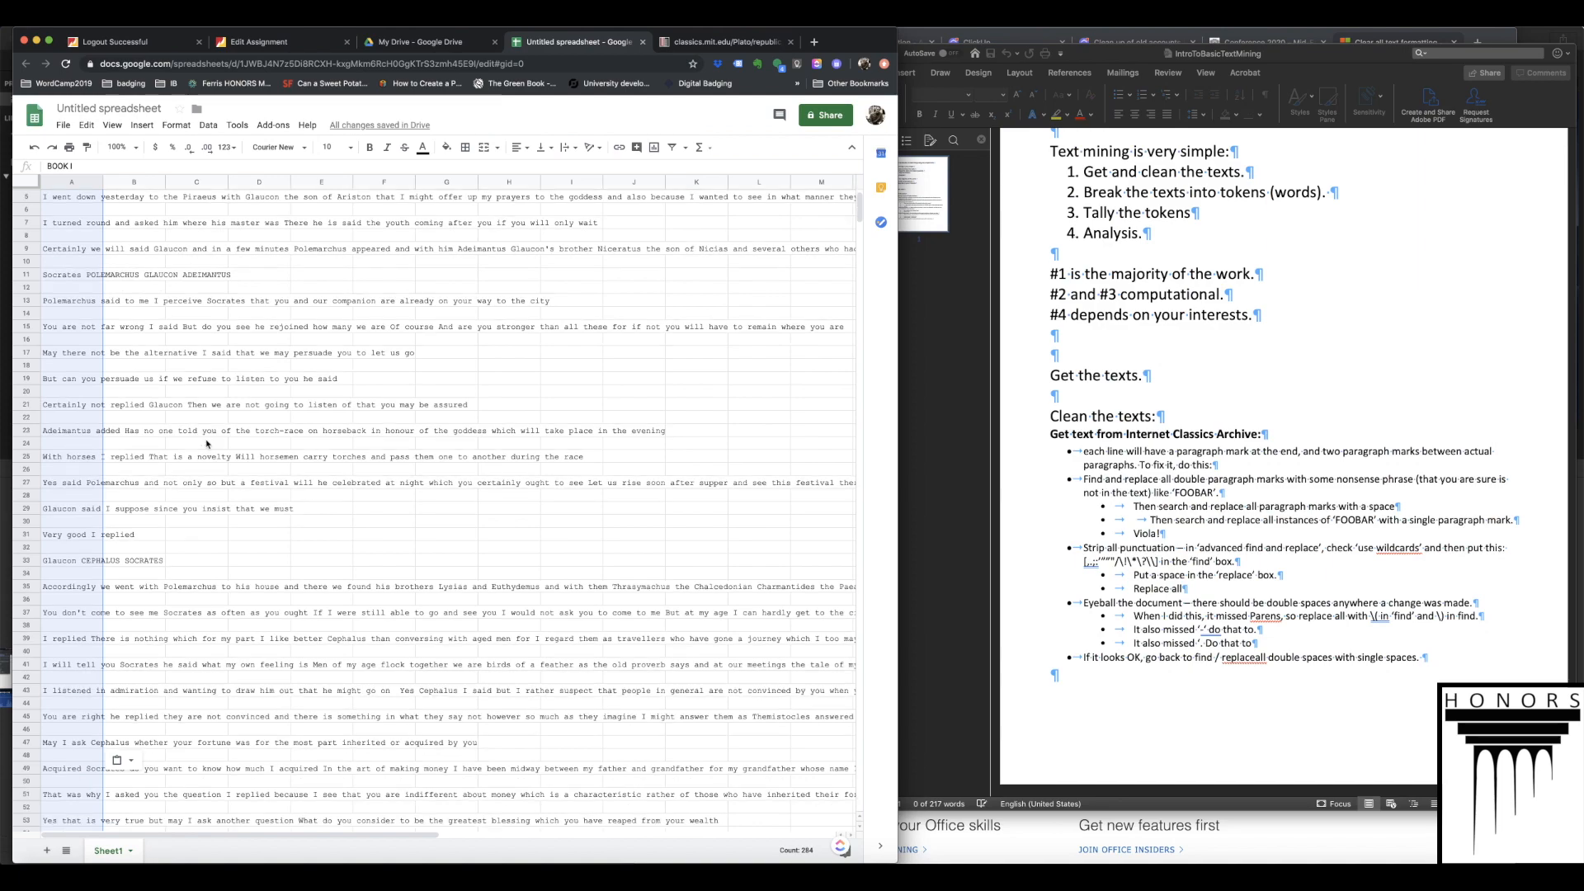
scroll(200, 447, down, 9)
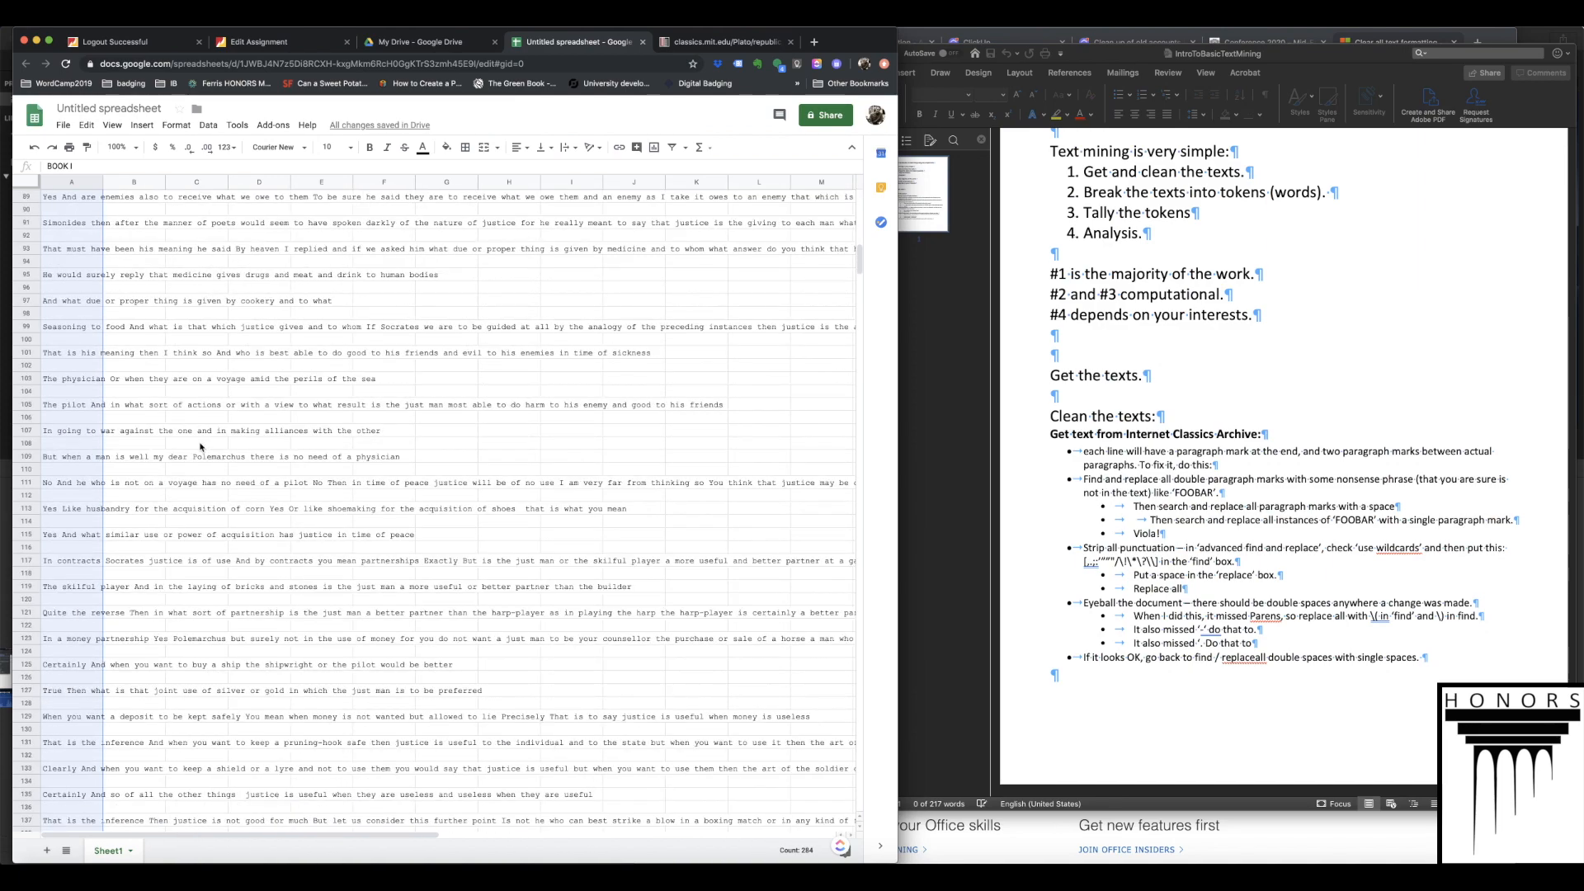
scroll(201, 446, up, 18)
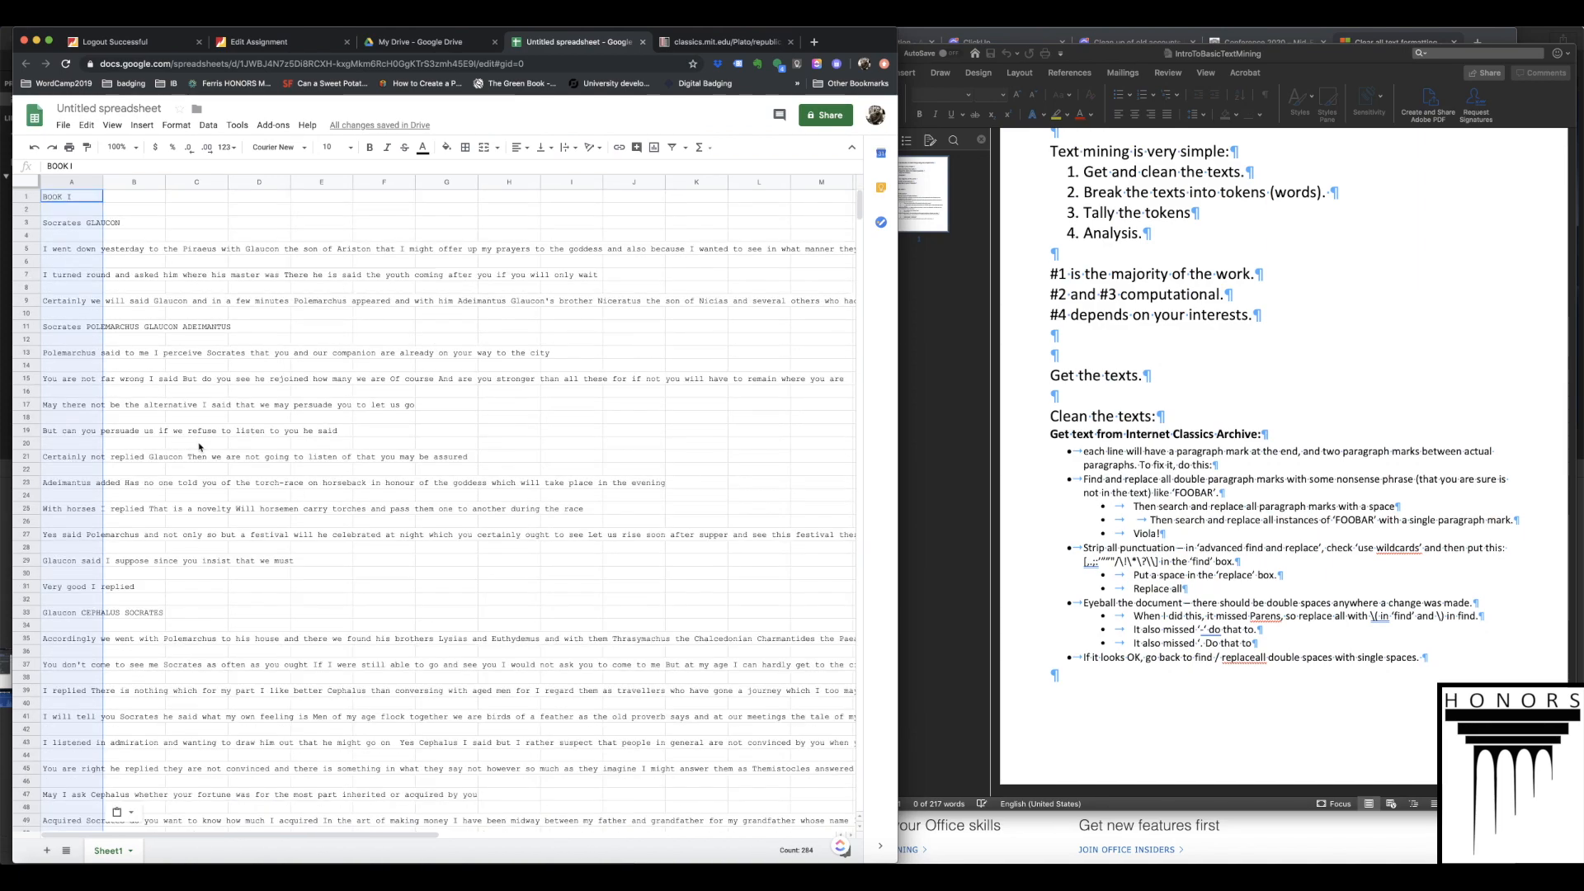
click(140, 201)
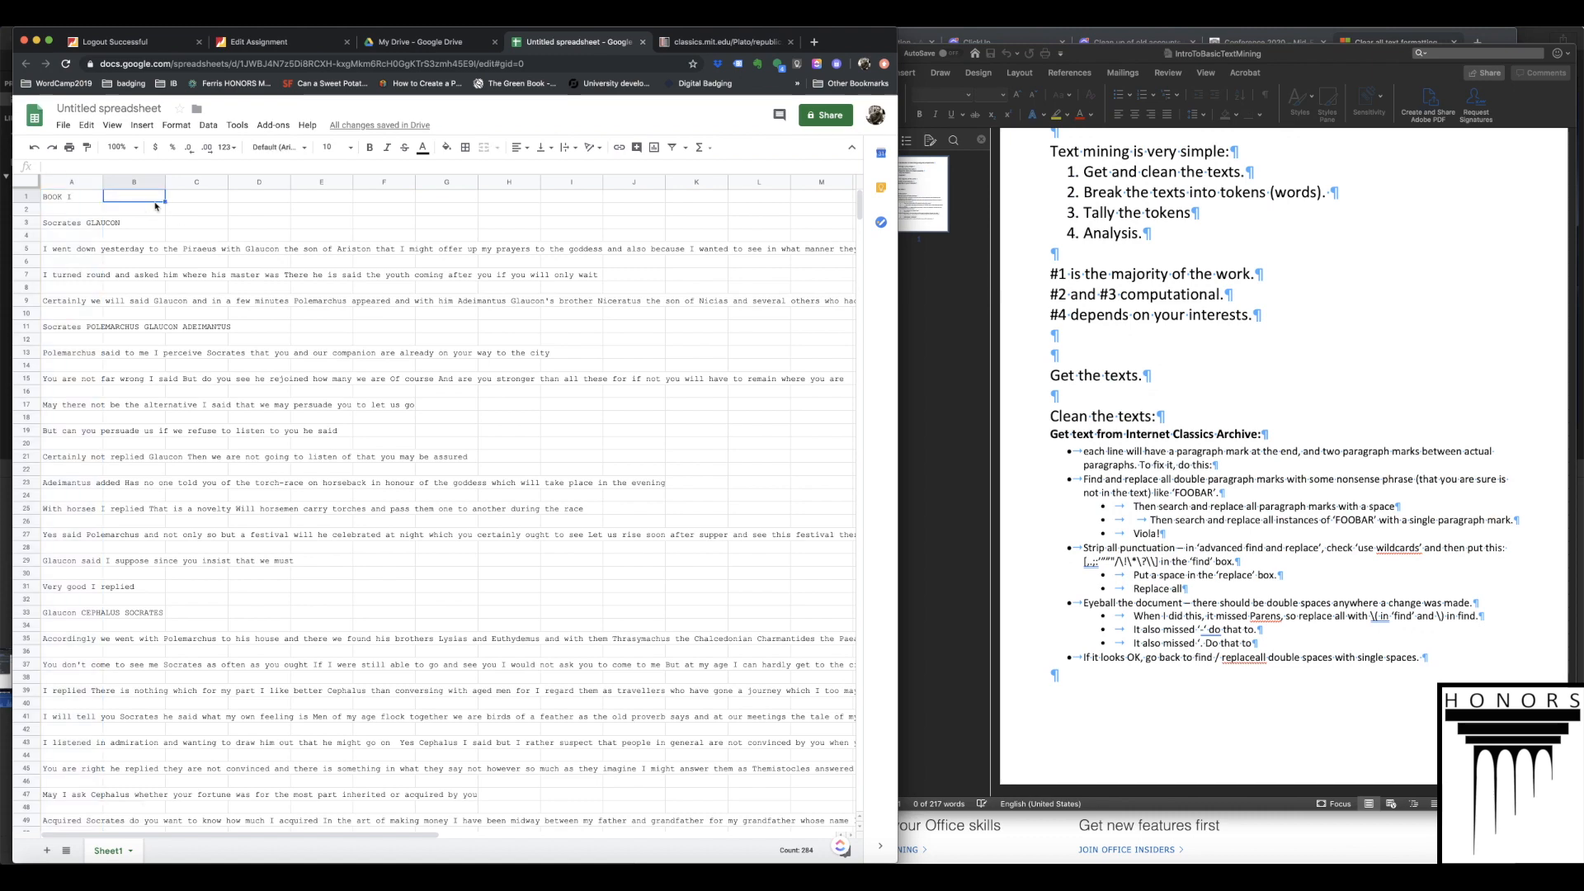
- Try sorting the whole sheet by column A, A → Z, look over the reordered rows, and undo the sort
scroll(248, 546, down, 1)
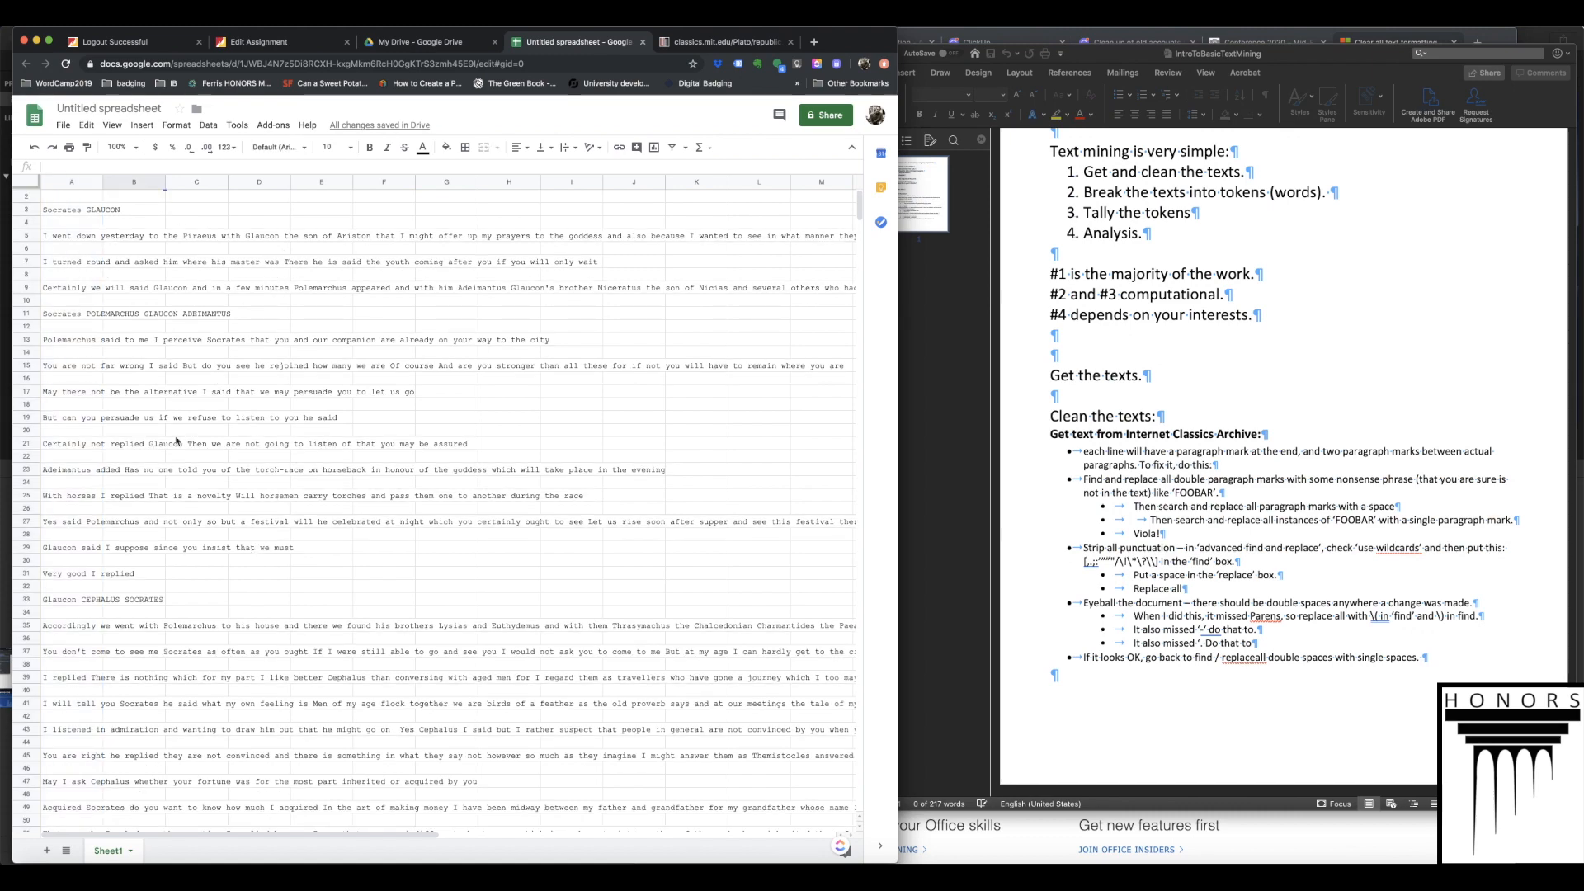
scroll(245, 546, up, 1)
click(25, 182)
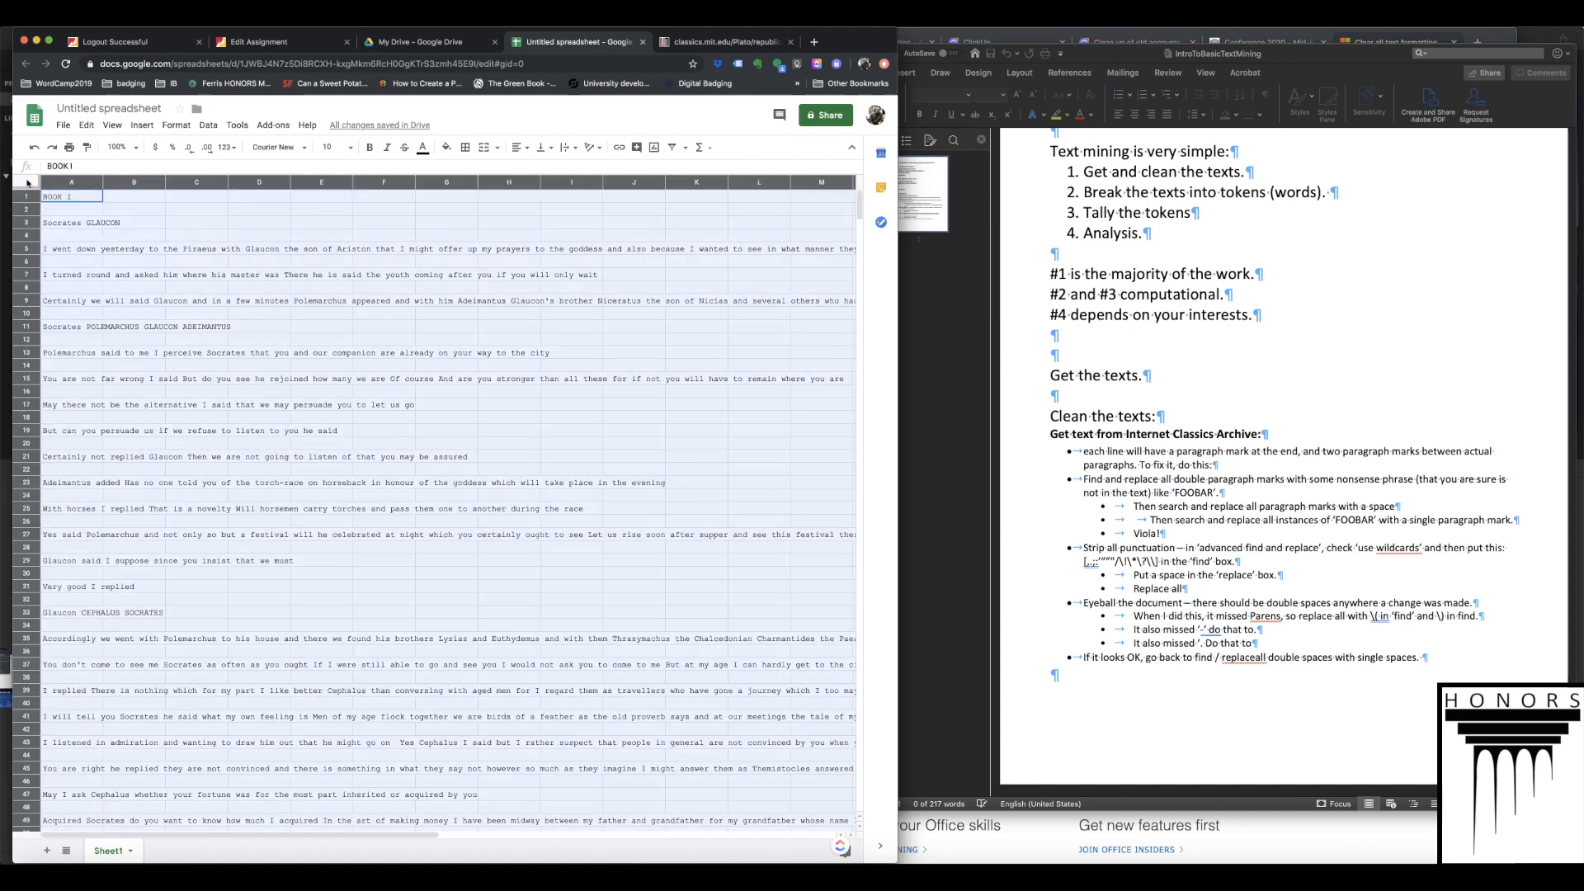
click(208, 125)
click(279, 198)
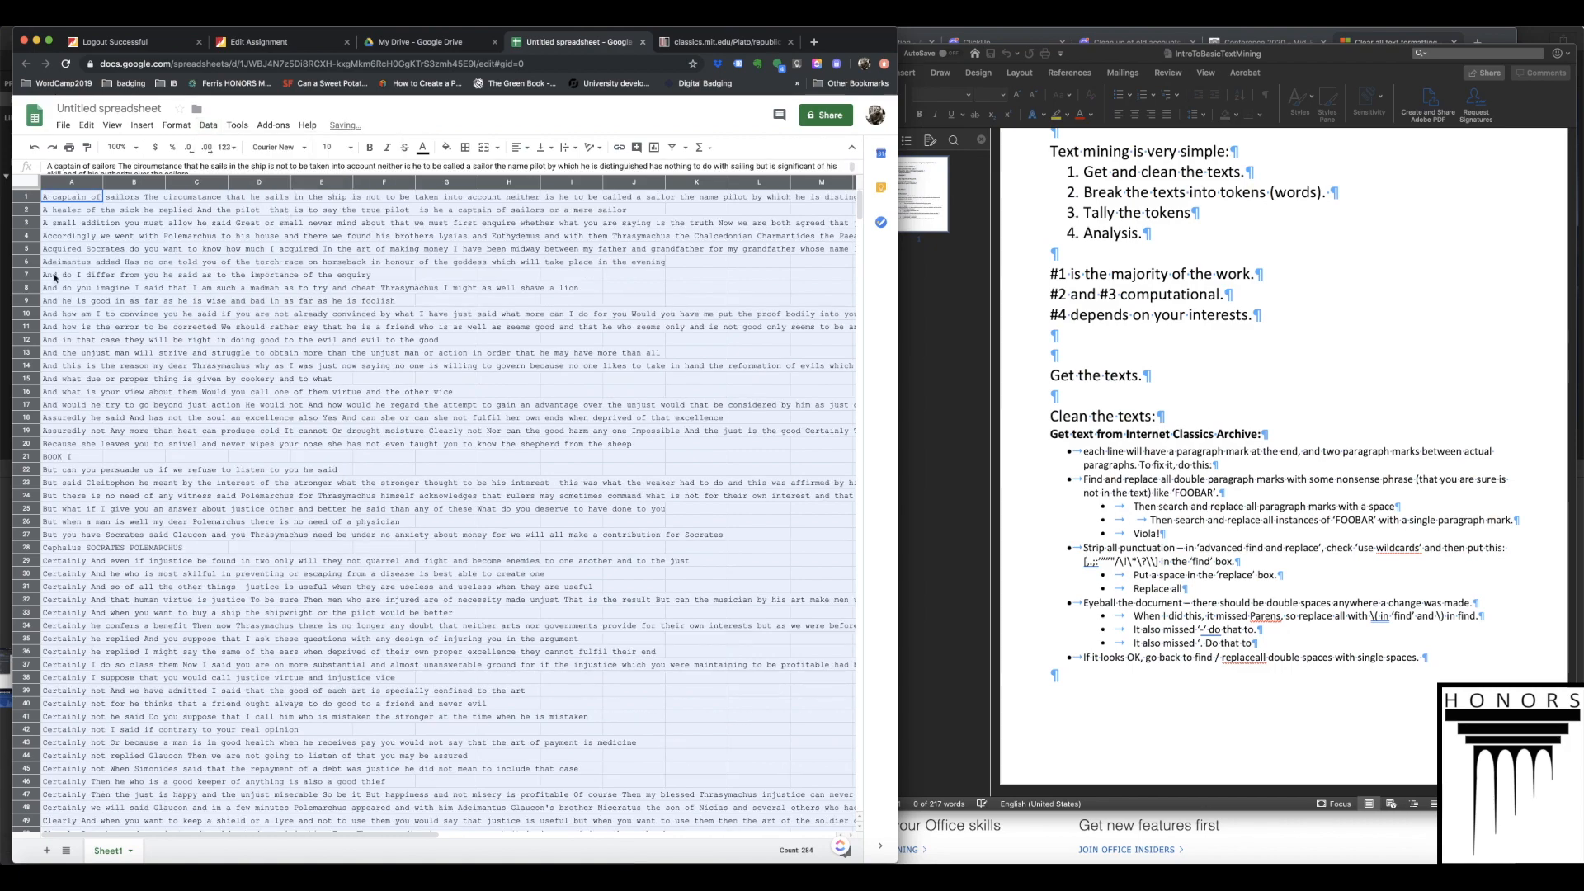
scroll(64, 401, down, 10)
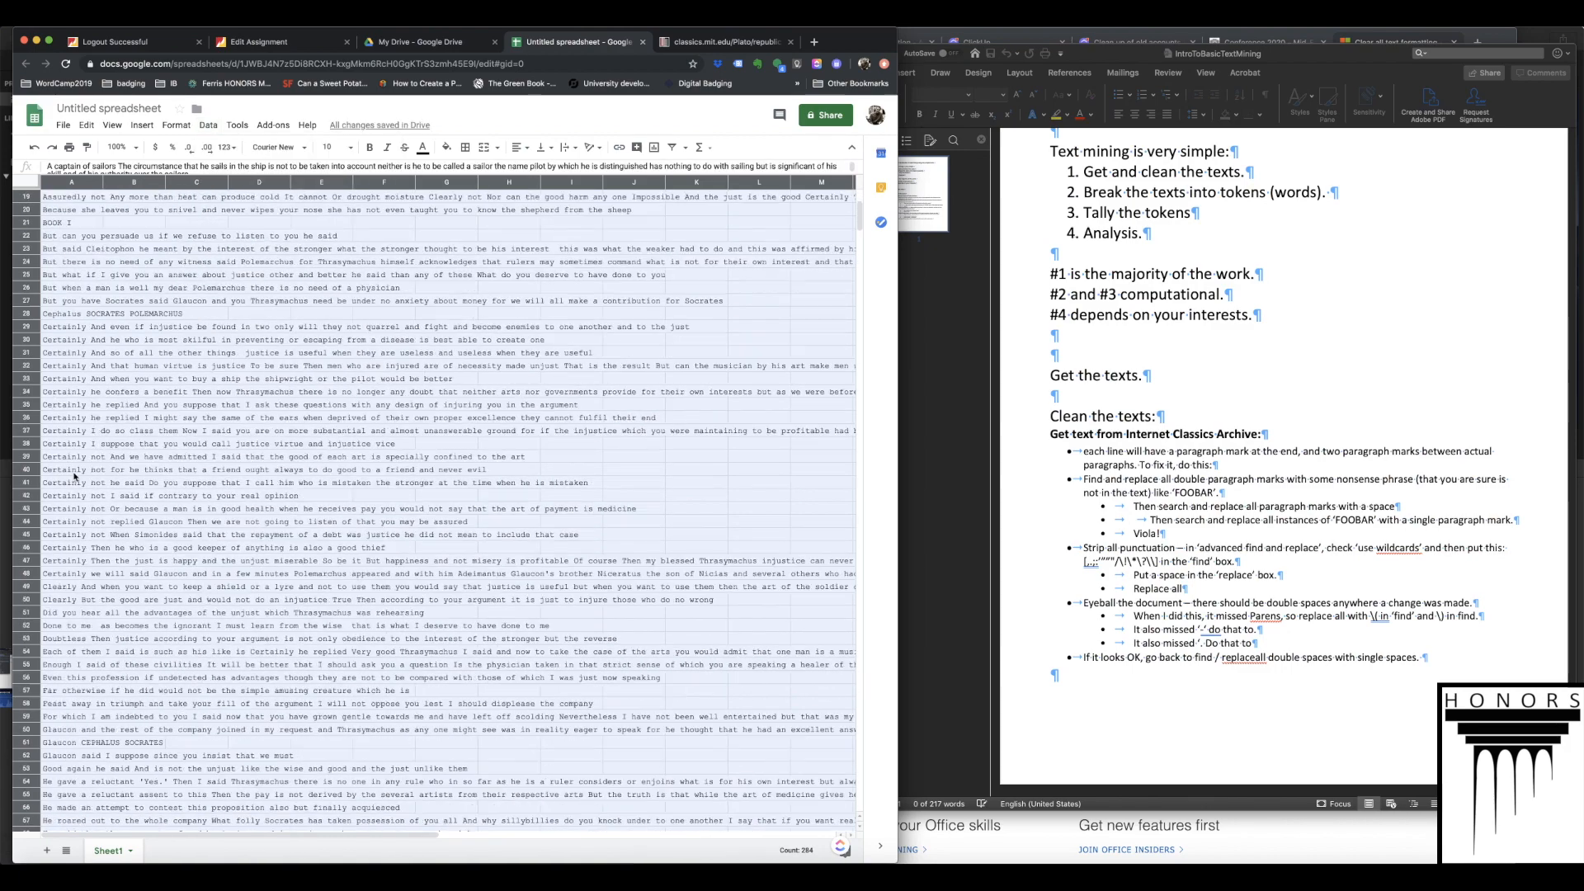
scroll(70, 443, up, 10)
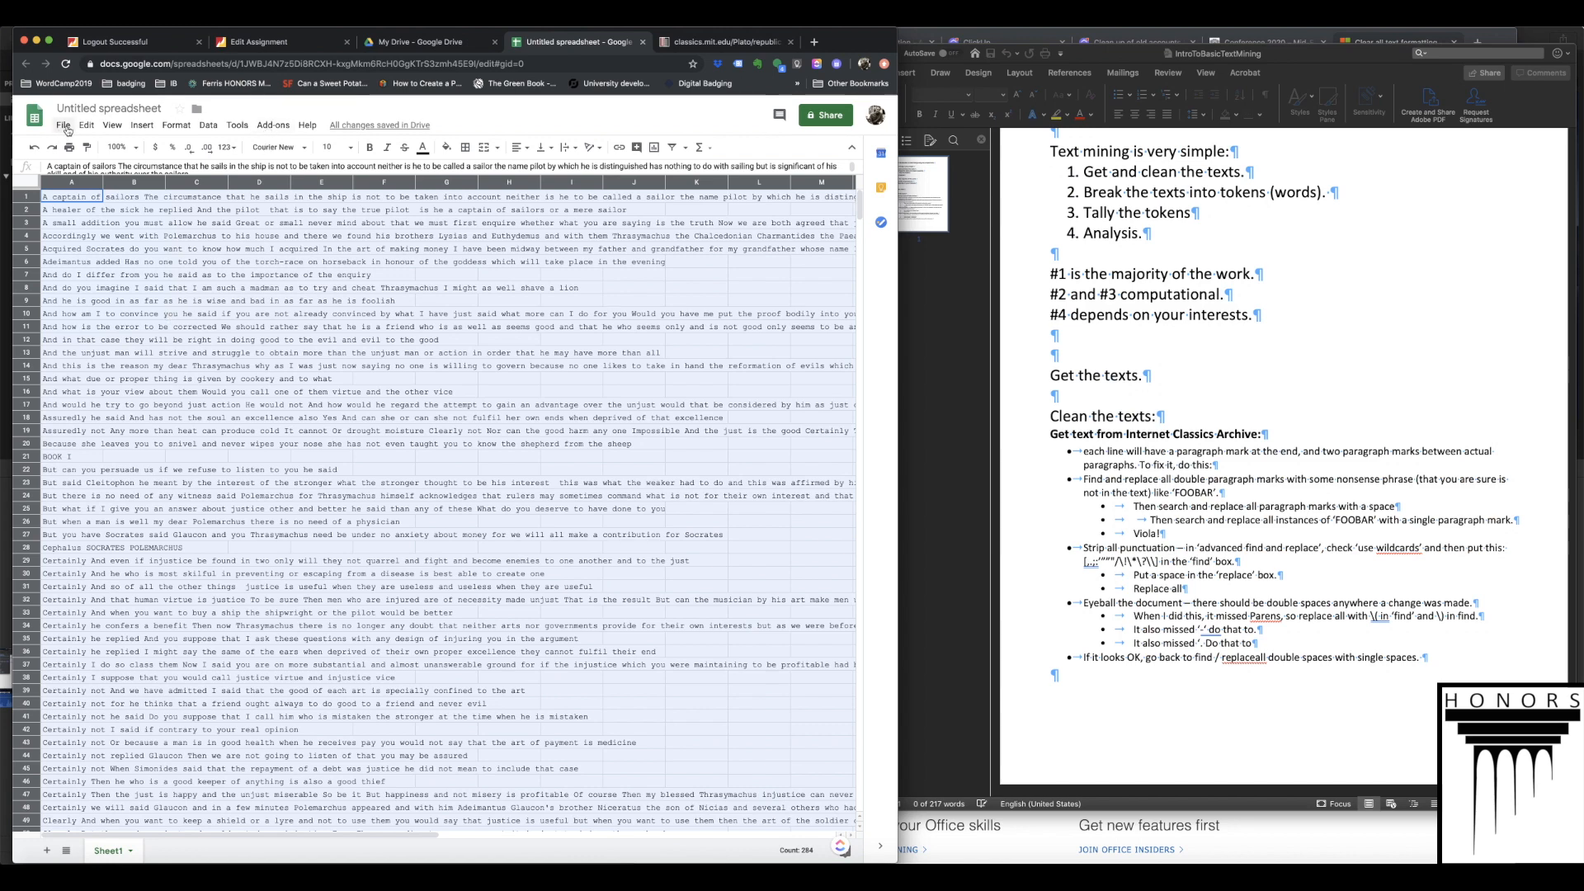
key(super+z)
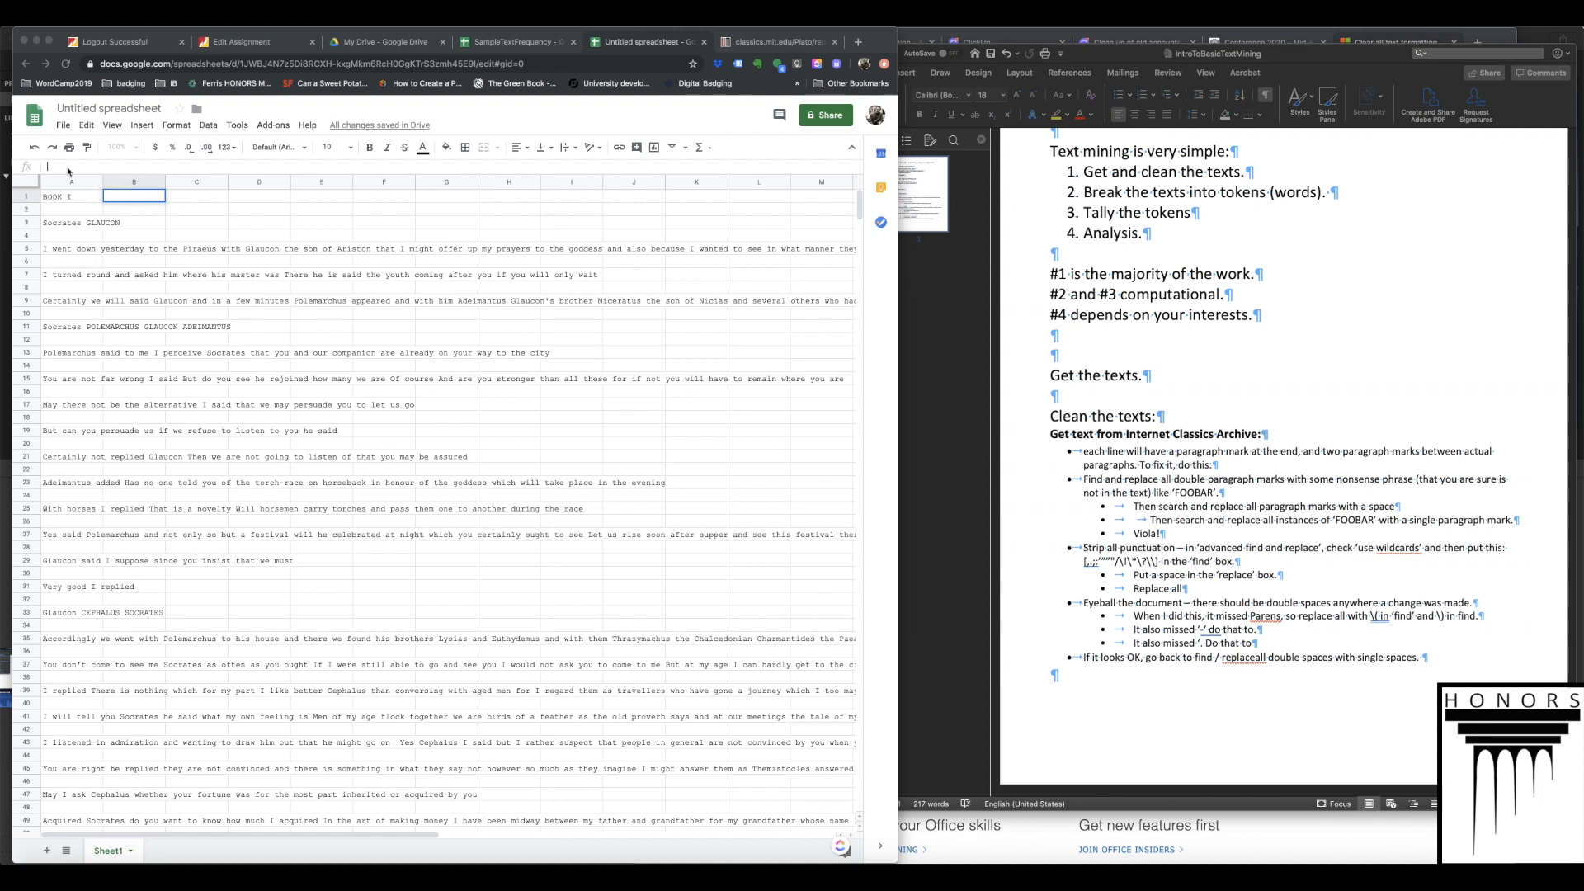
- Enter the formula =if(isblank(A1),,row(A1)) in cell B1 to number only the rows that contain text
click(143, 207)
click(134, 211)
click(127, 199)
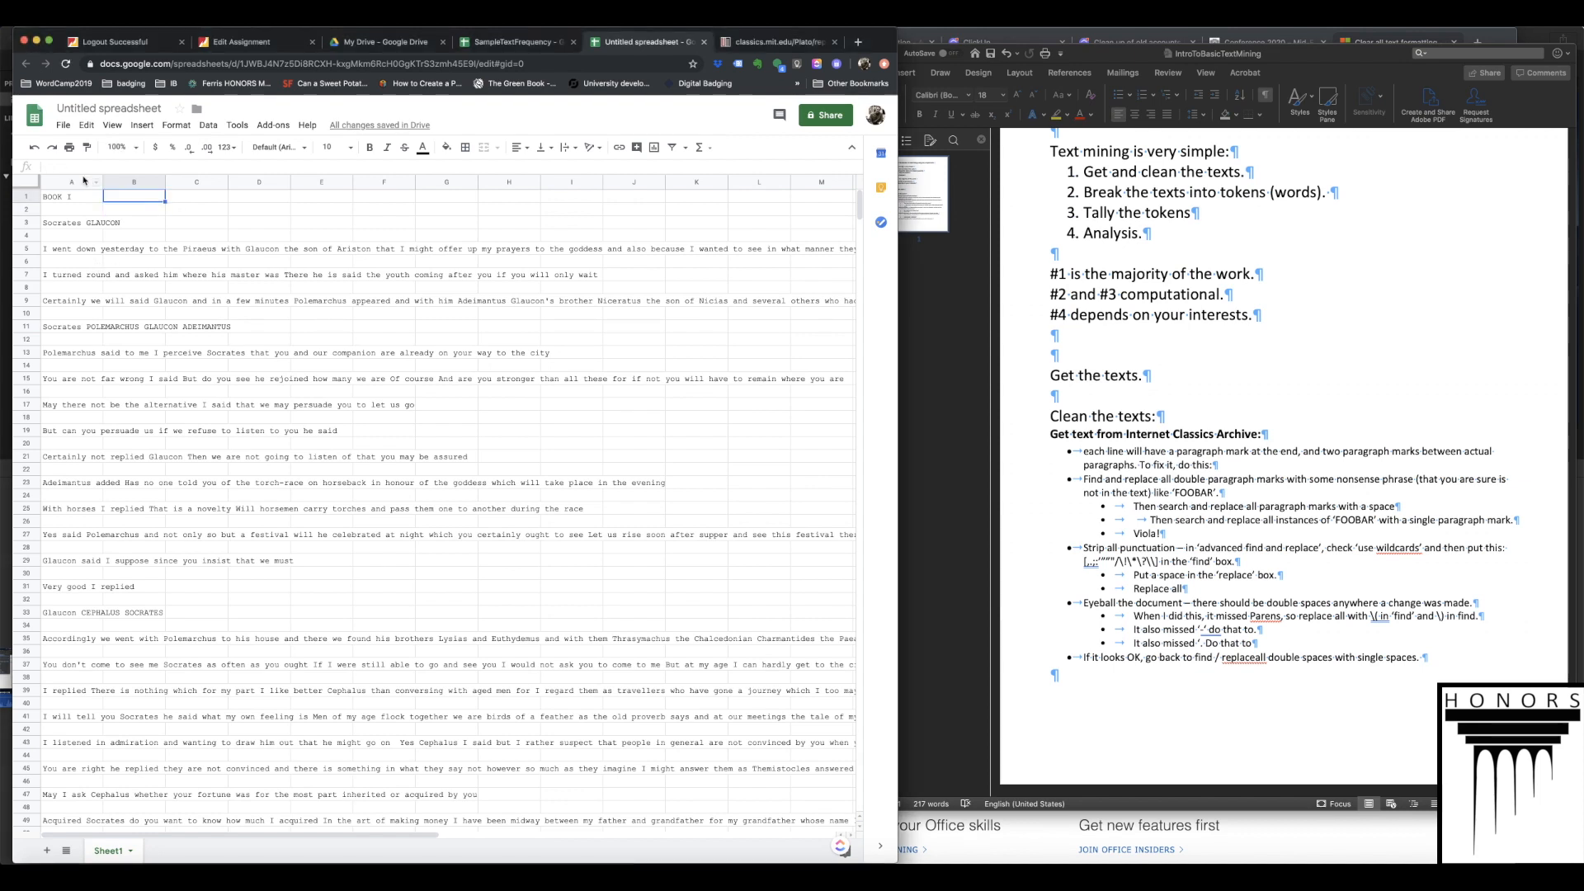
click(83, 168)
text(=)
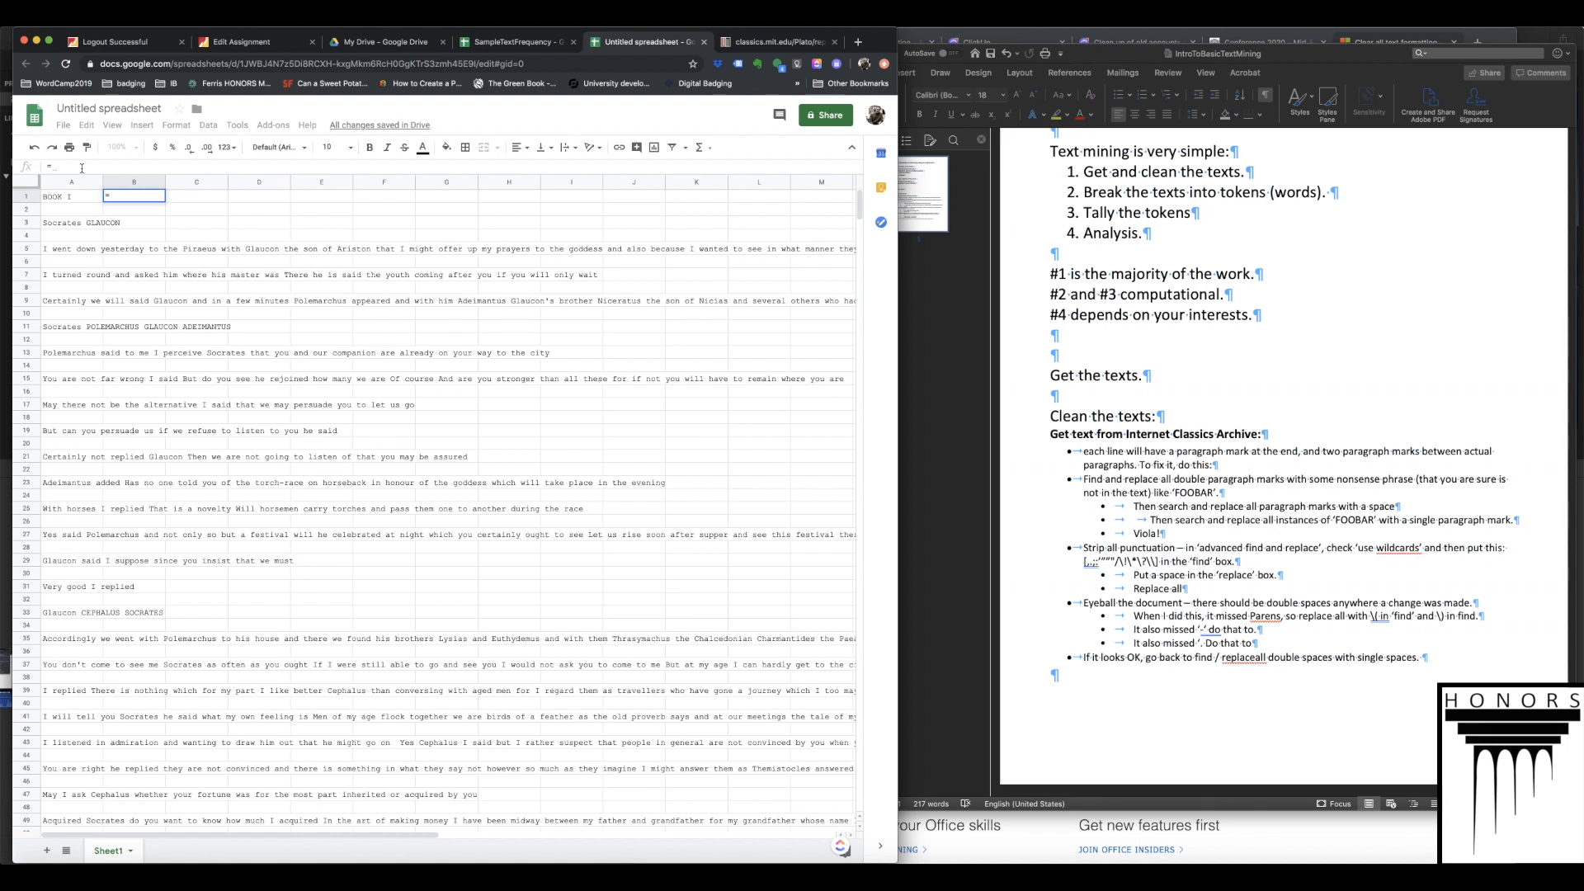
click(60, 198)
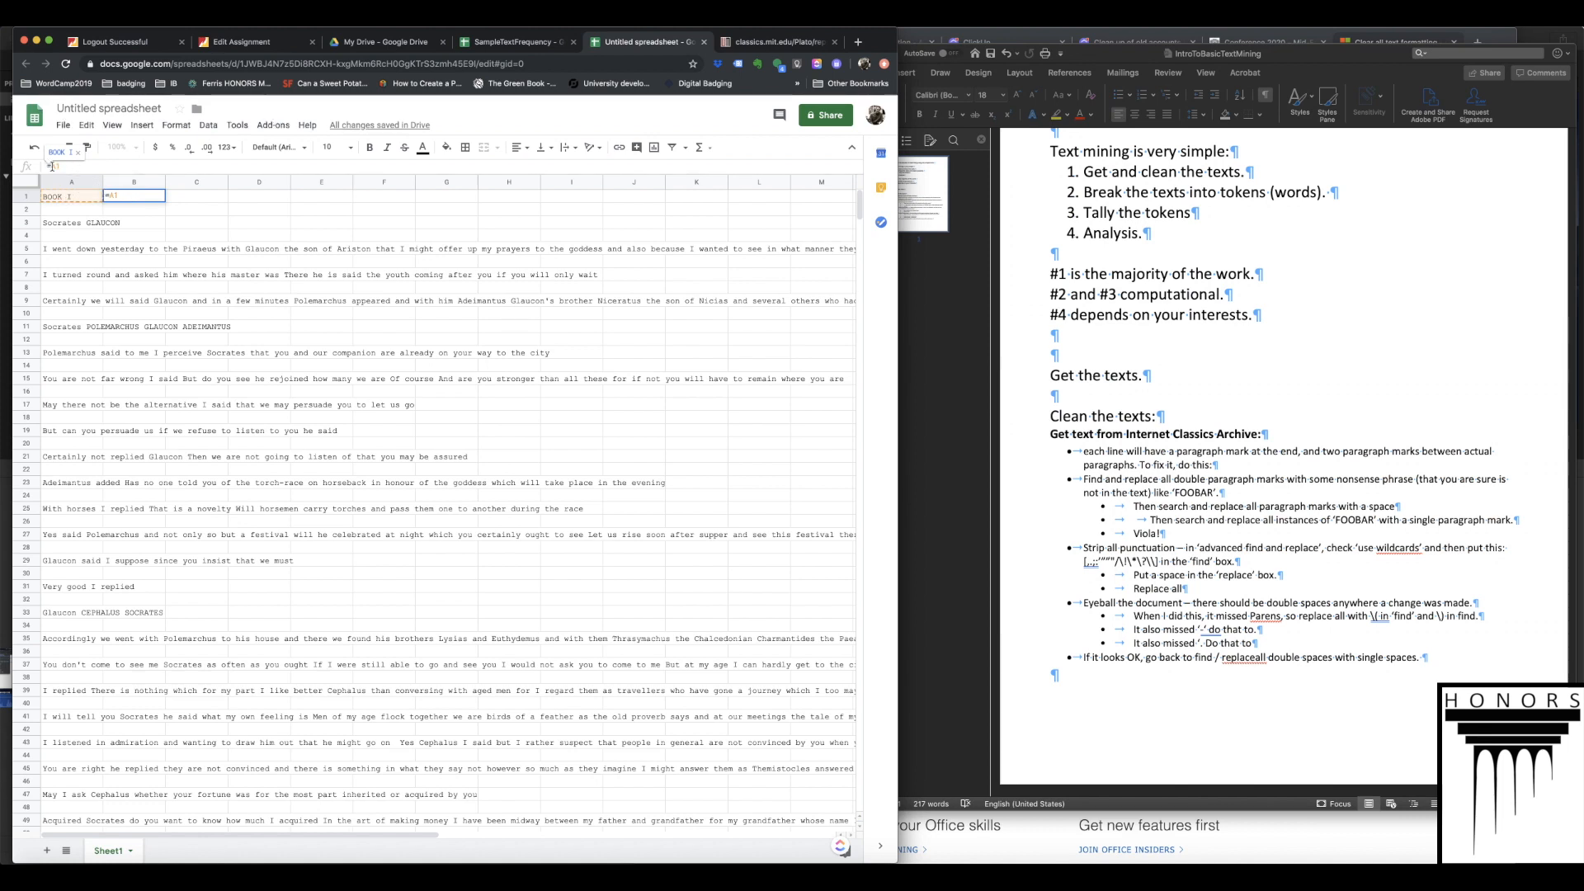
click(51, 165)
text(if(isblank()
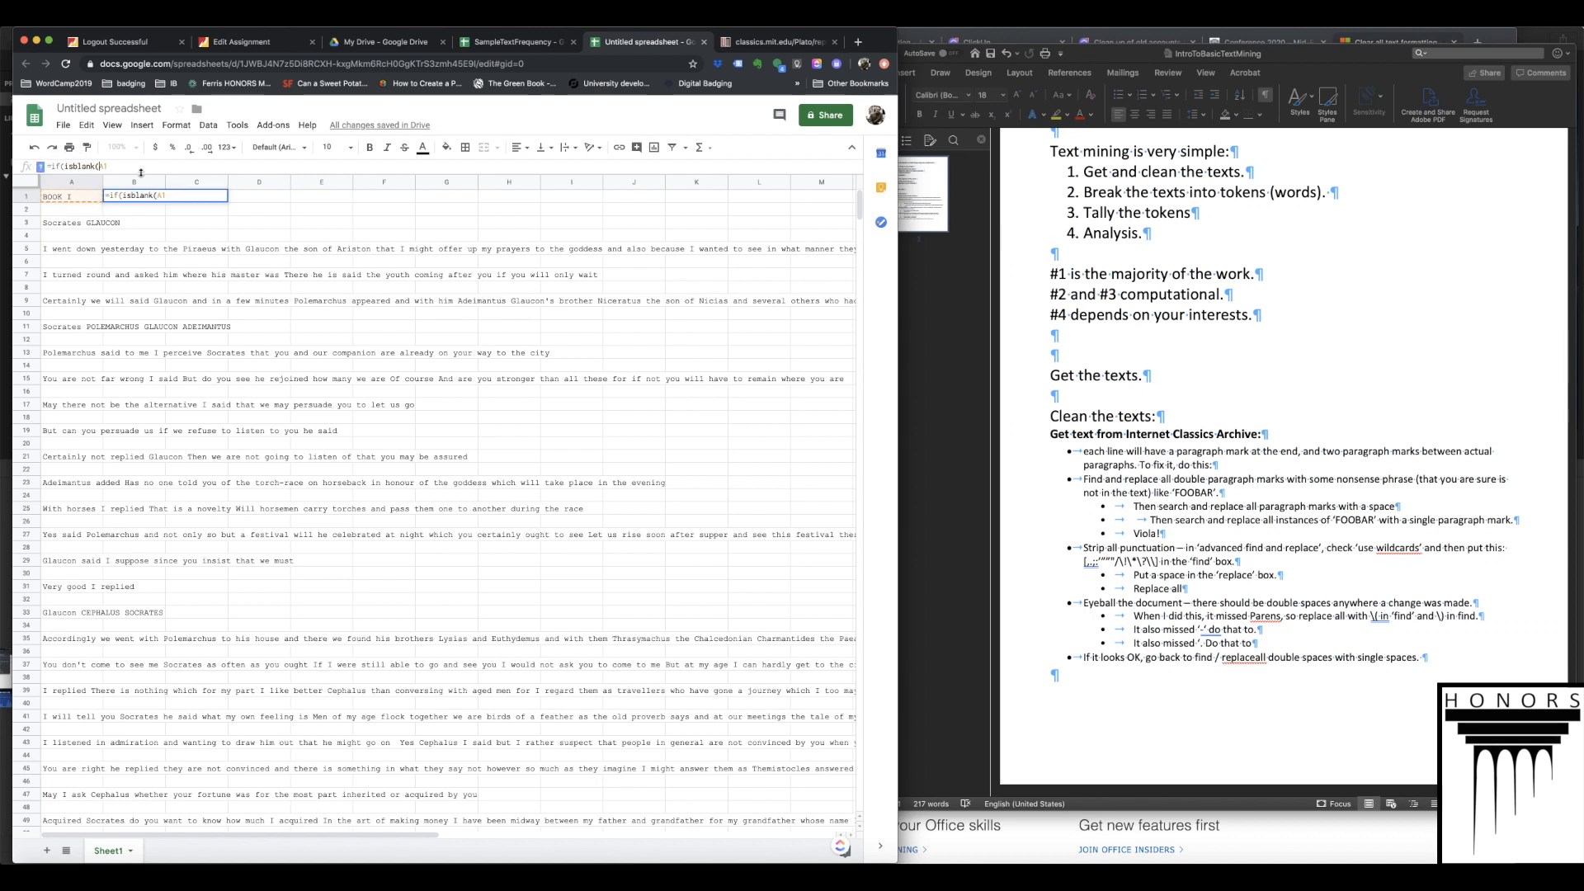
text(,)
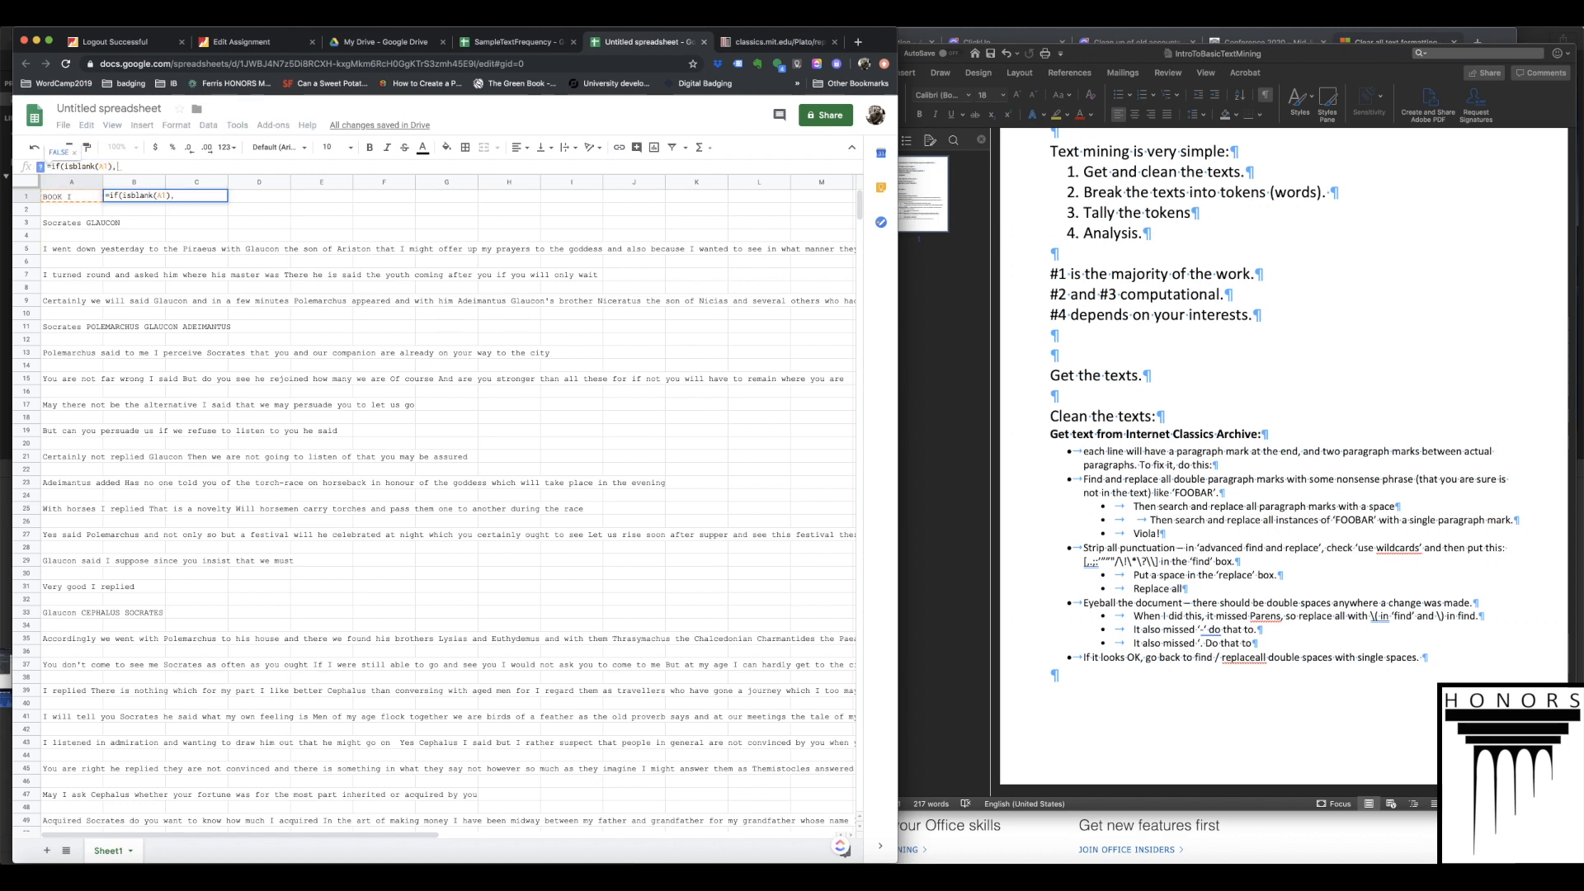
text(,)
text(row()
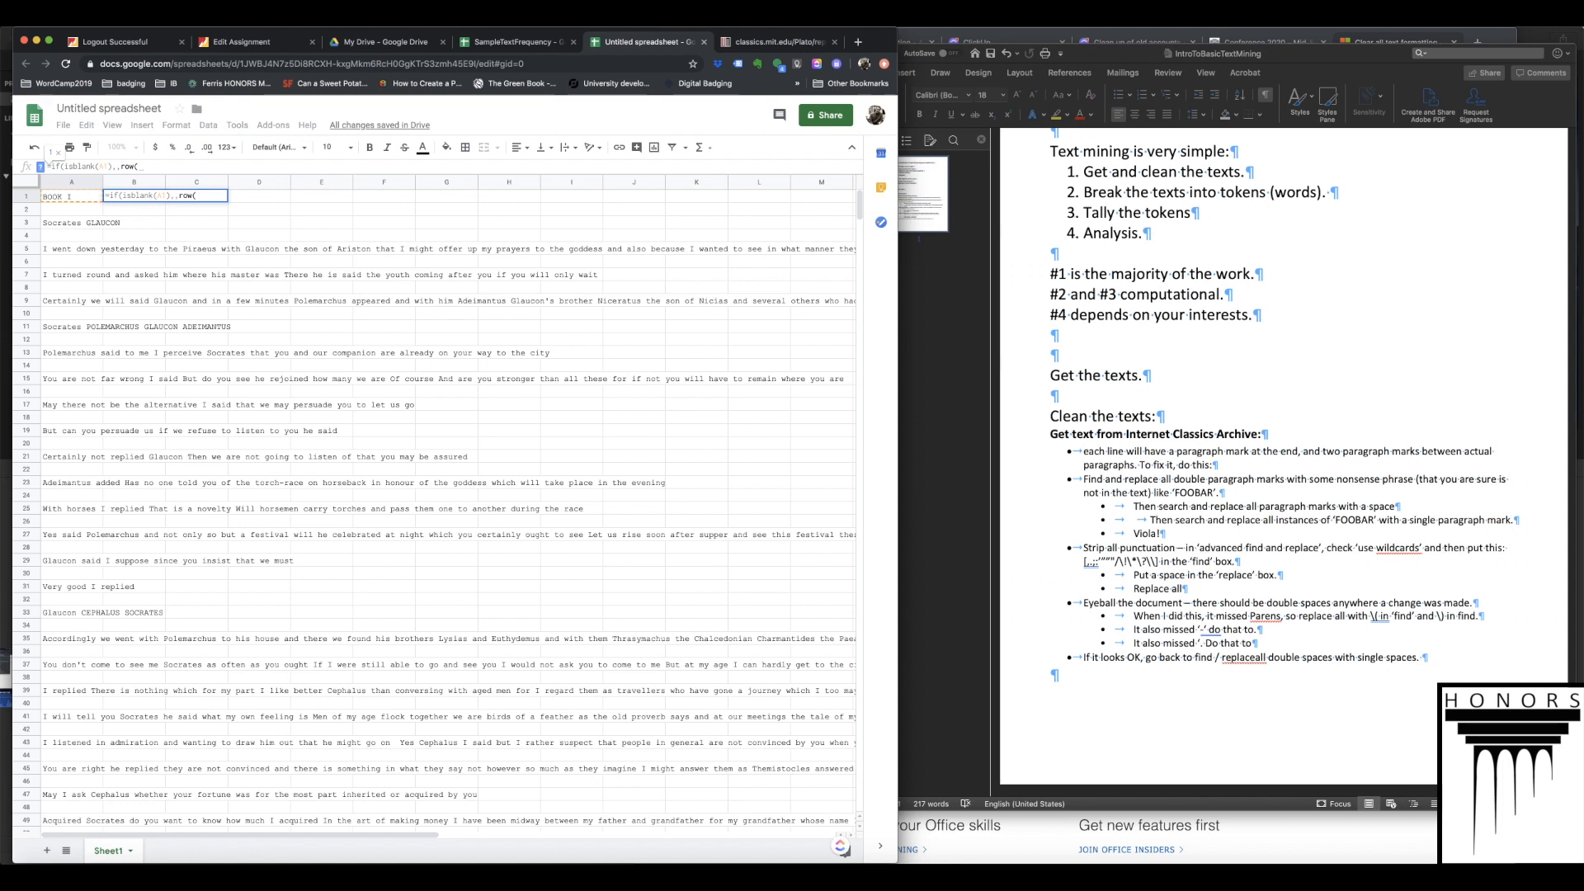
text(A1)))
key(Return)
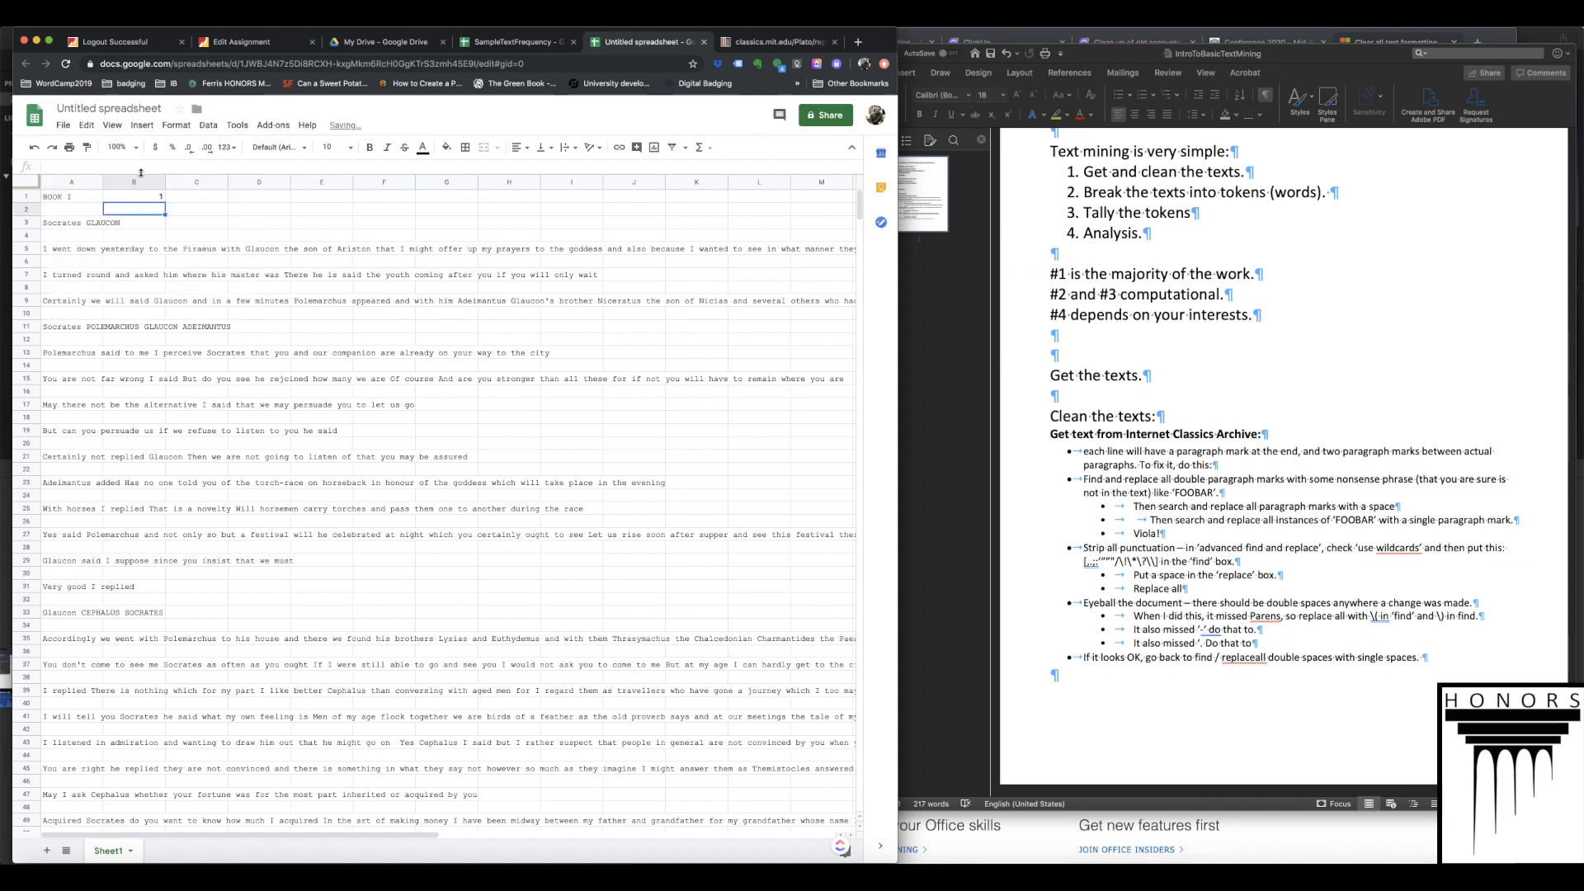
- Copy the row-number formula from B1 into B3 and inspect its cell references
key(Up)
key(ctrl+c)
key(Down)
key(Down)
key(ctrl+v)
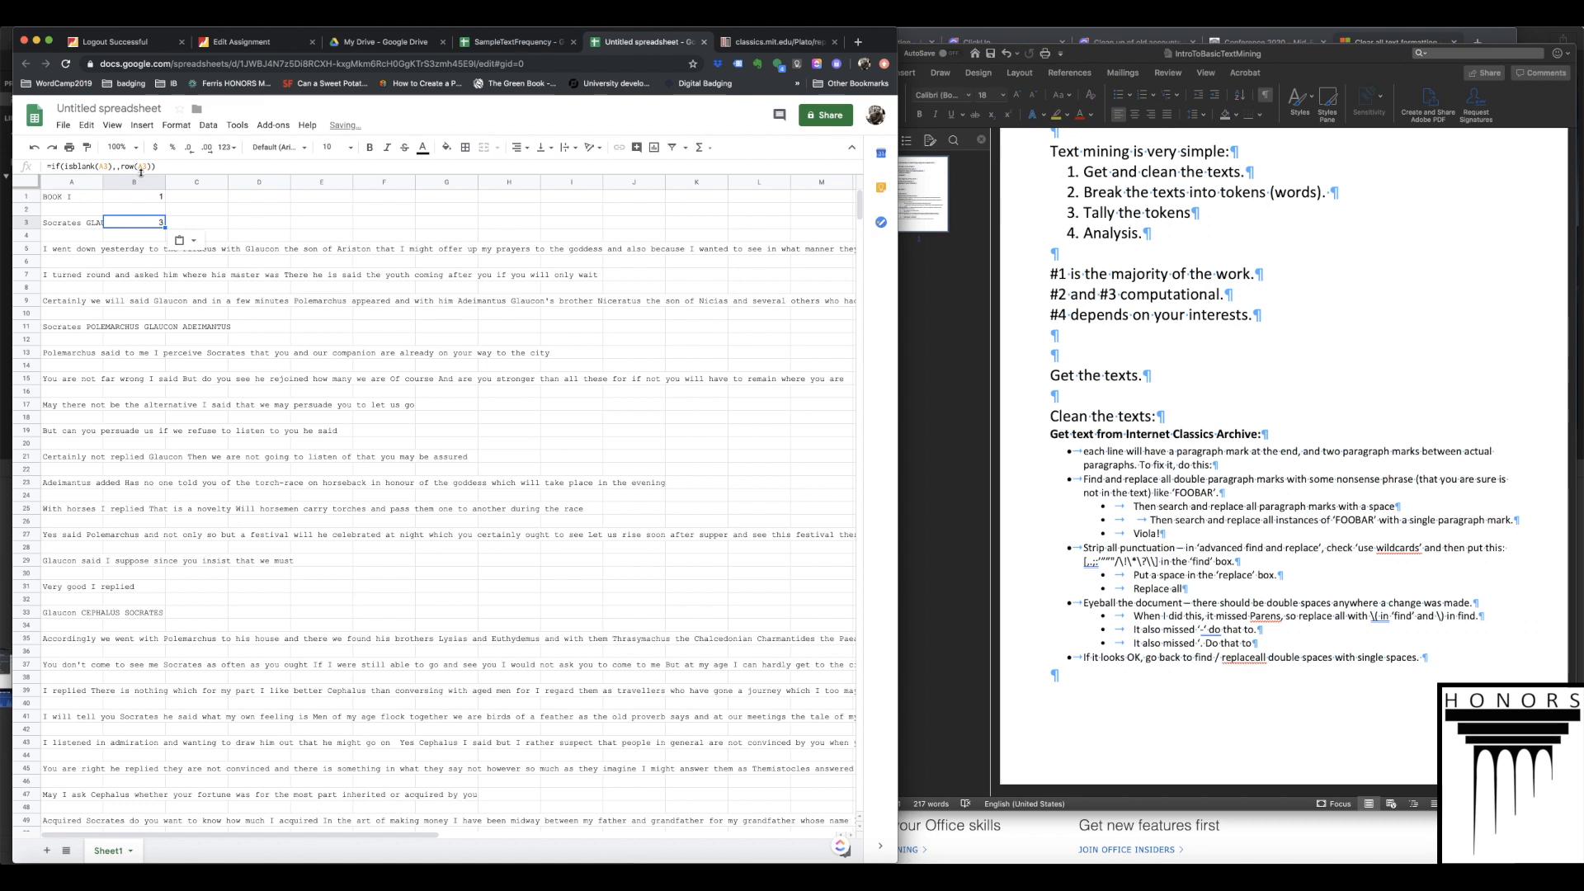
drag(138, 217, 152, 234)
key(ctrl+z)
click(102, 166)
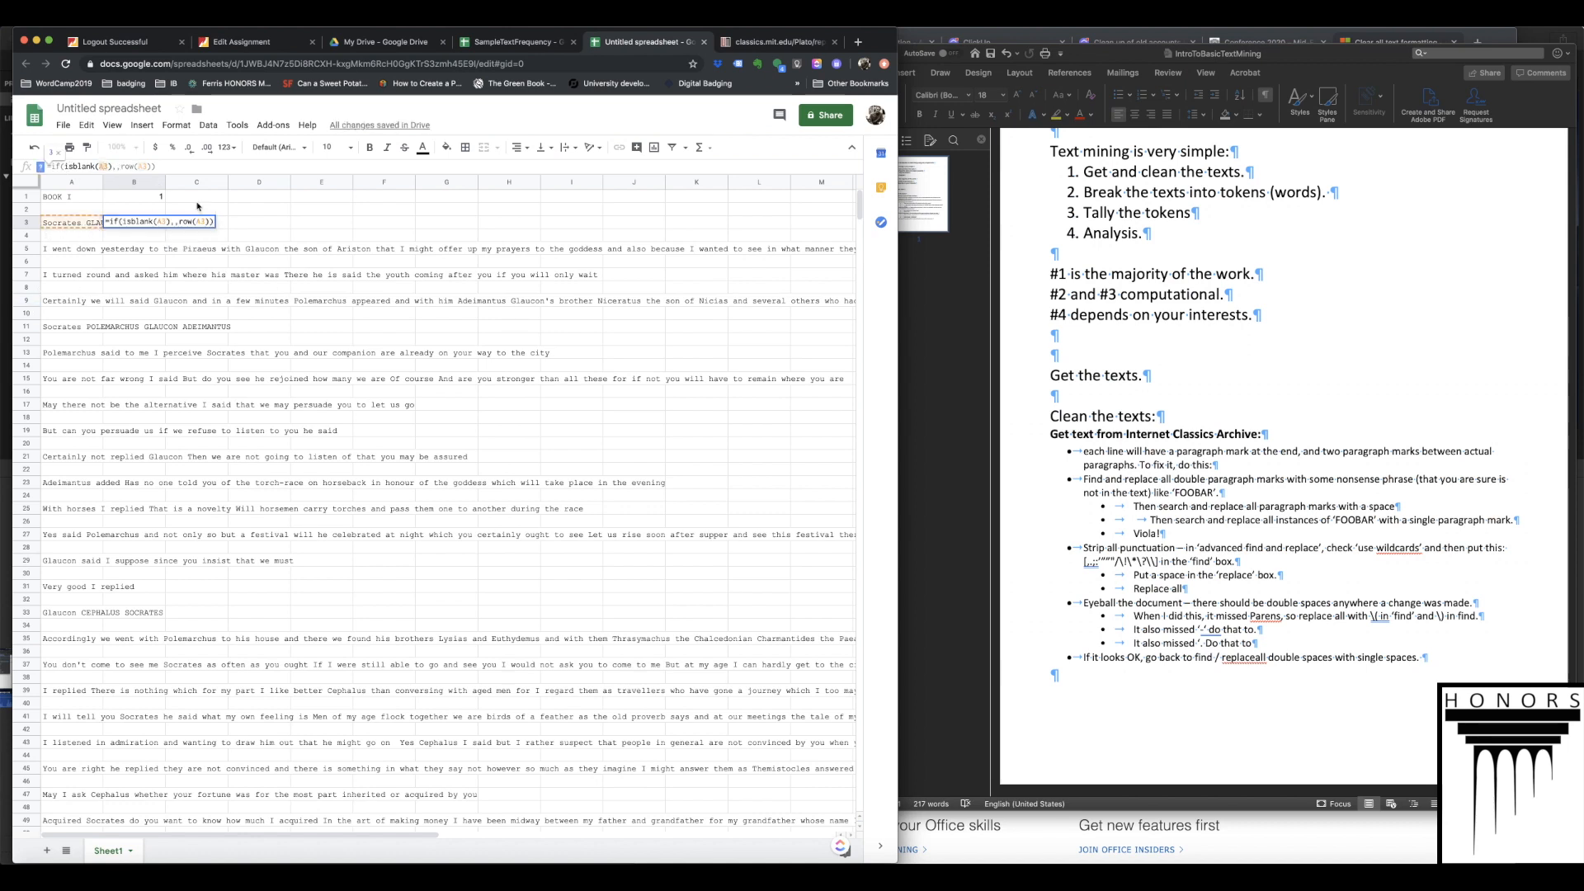
- Copy the row-number formula from B1 into the whole of column B
click(153, 199)
key(ctrl+c)
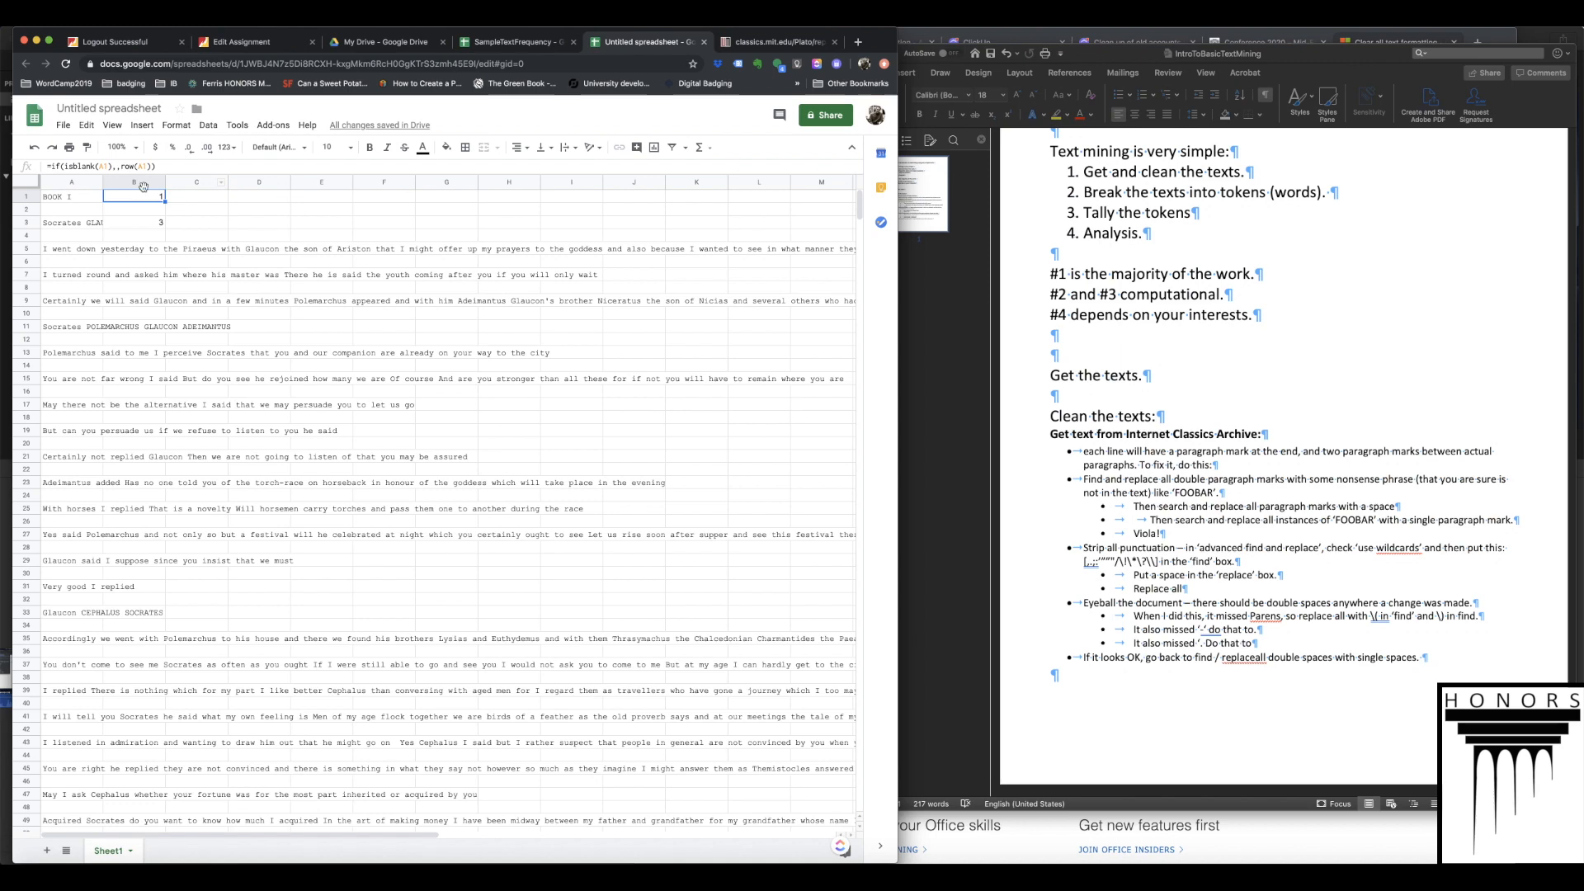
click(133, 182)
key(ctrl+v)
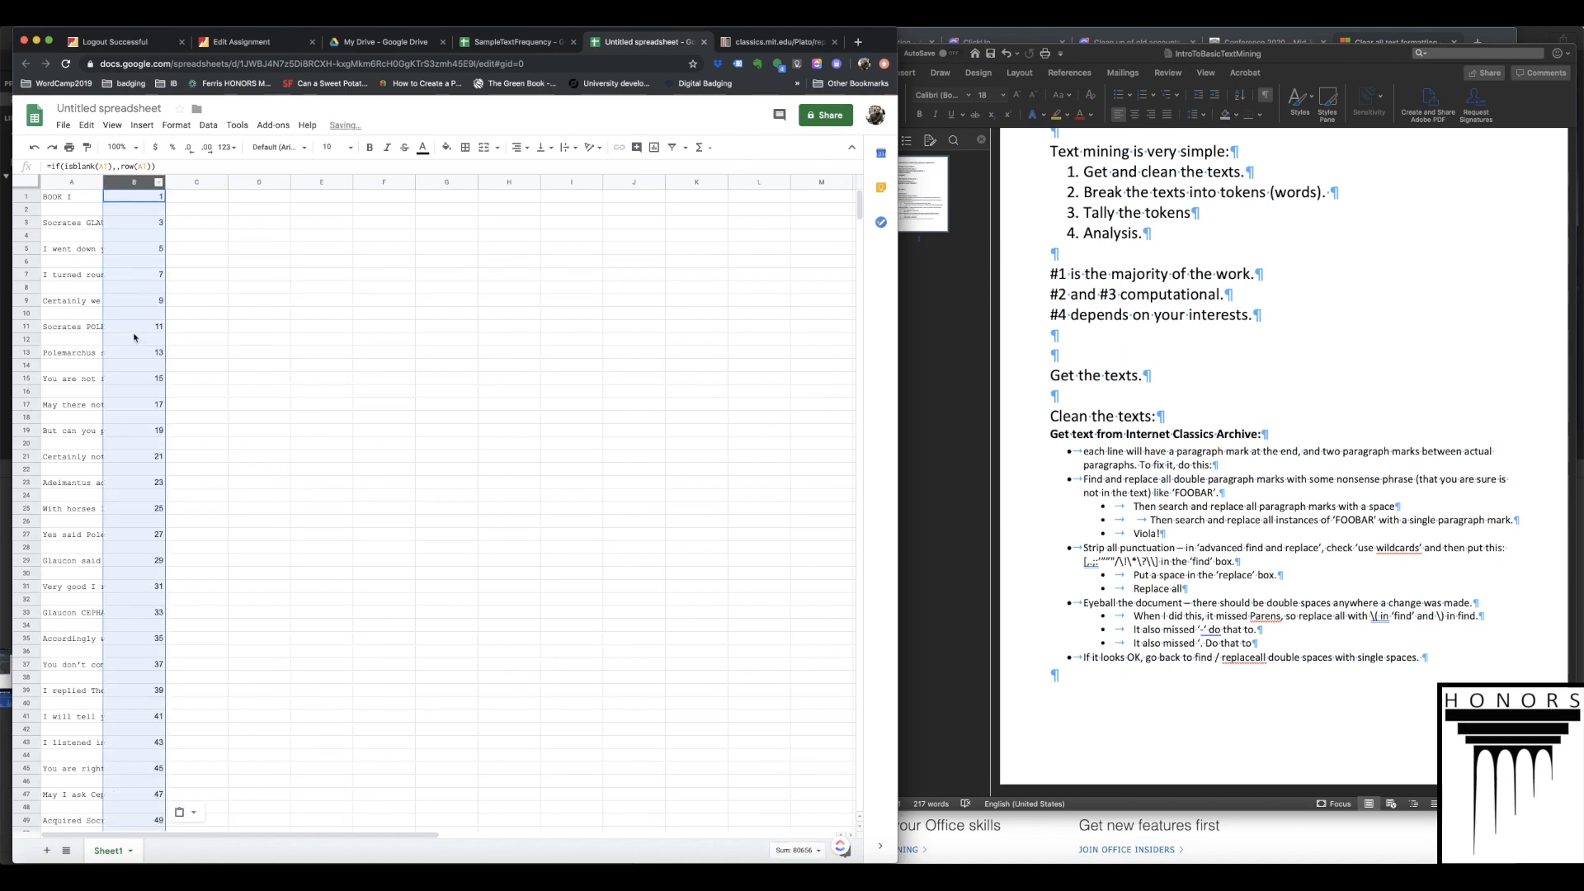
click(134, 337)
- Sort the whole sheet range A1 to Z1000 by column B, A → Z, without a header row
click(22, 183)
click(208, 124)
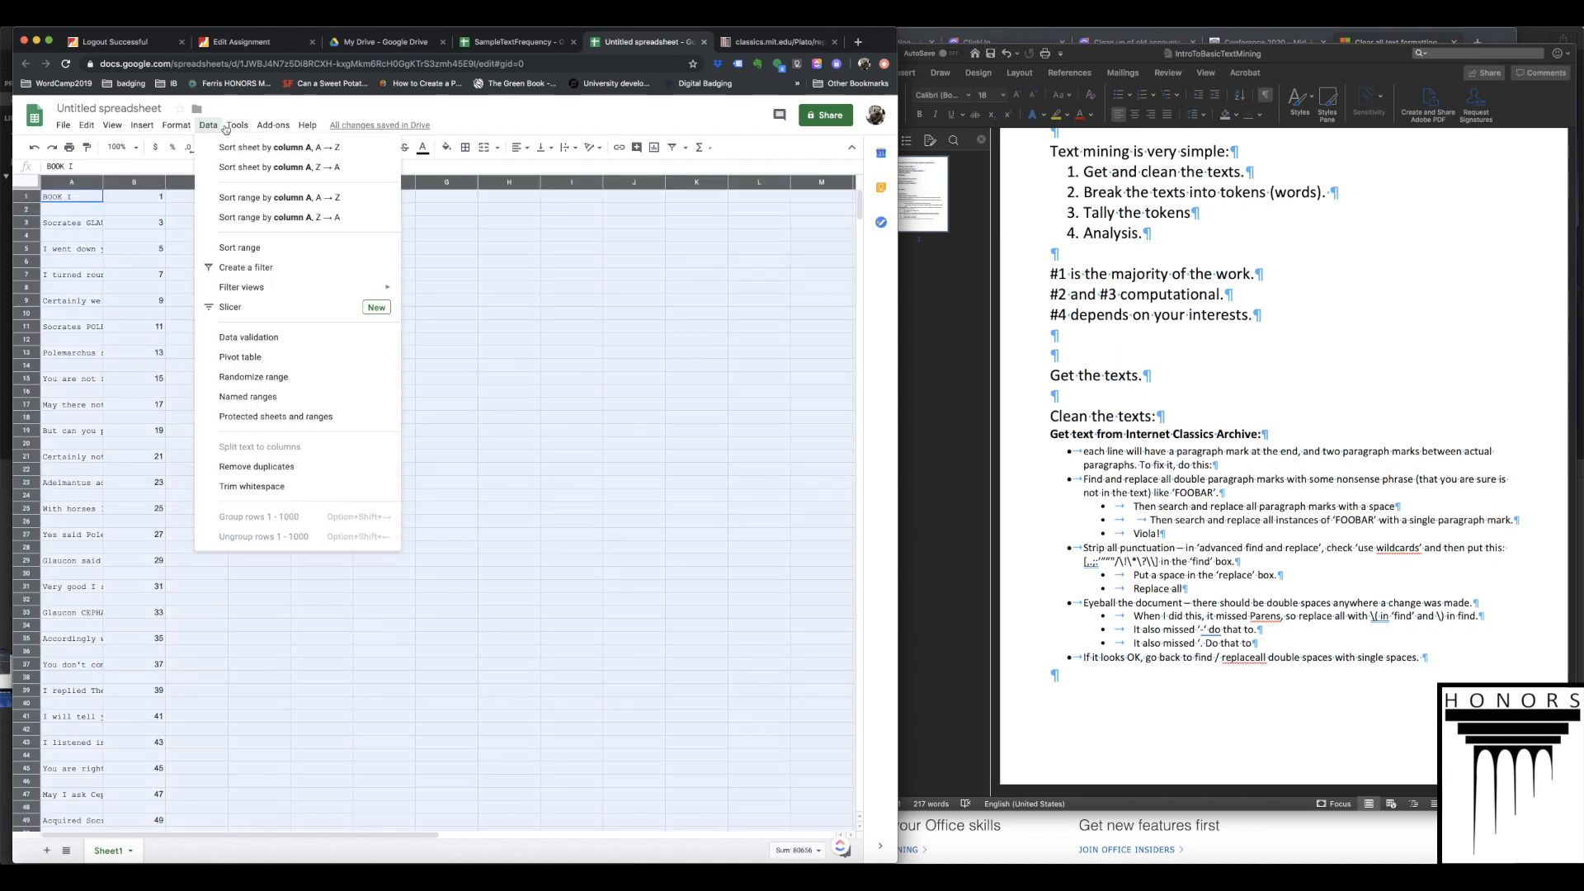
mouse_move(227, 124)
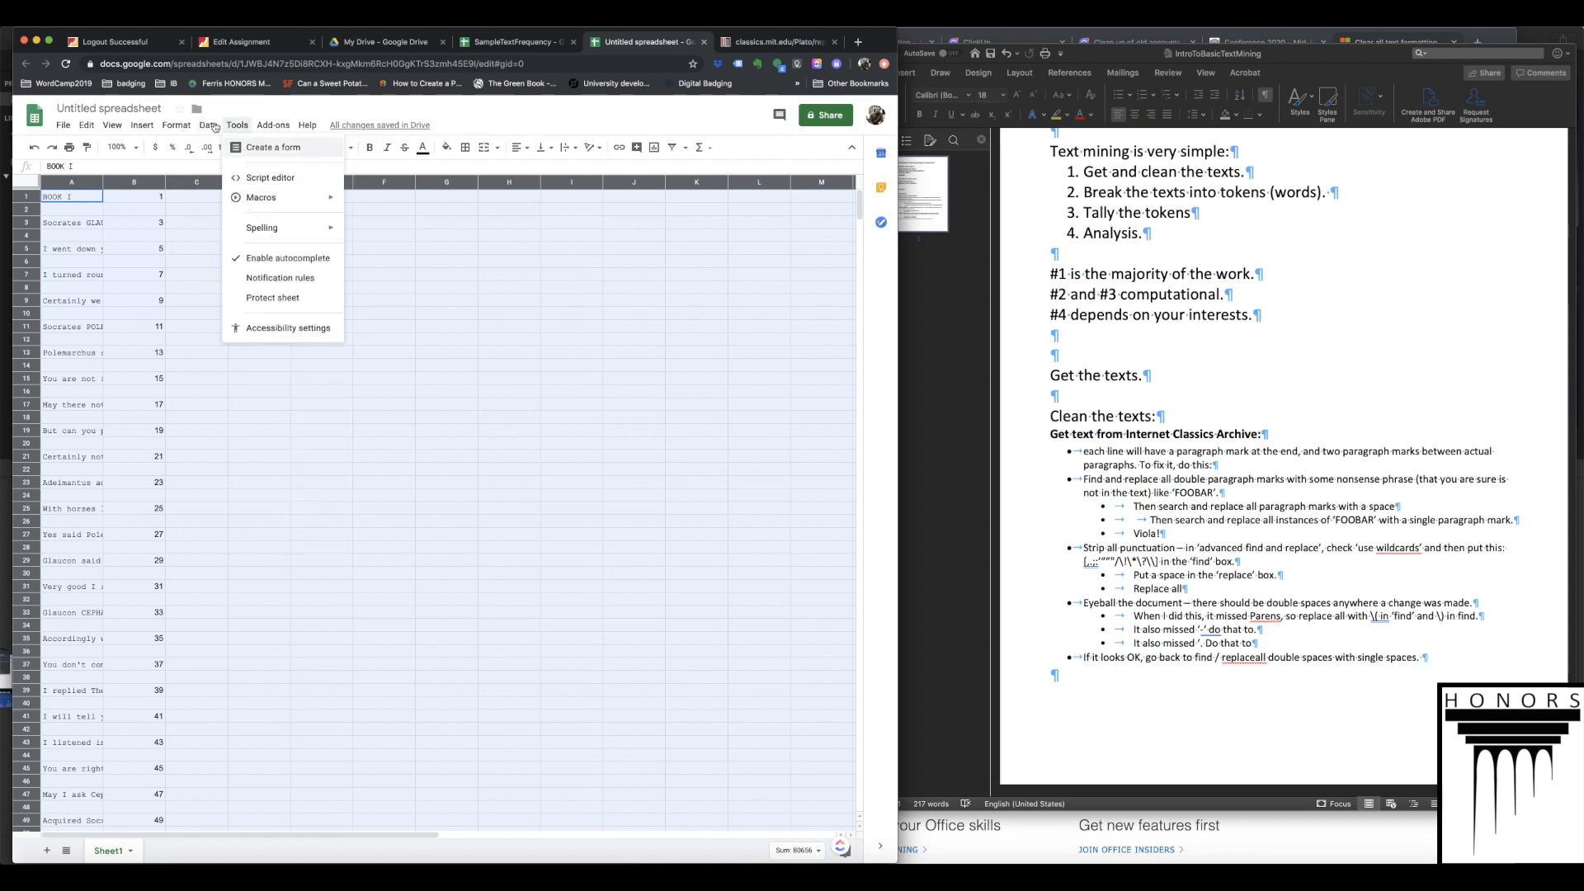
click(251, 249)
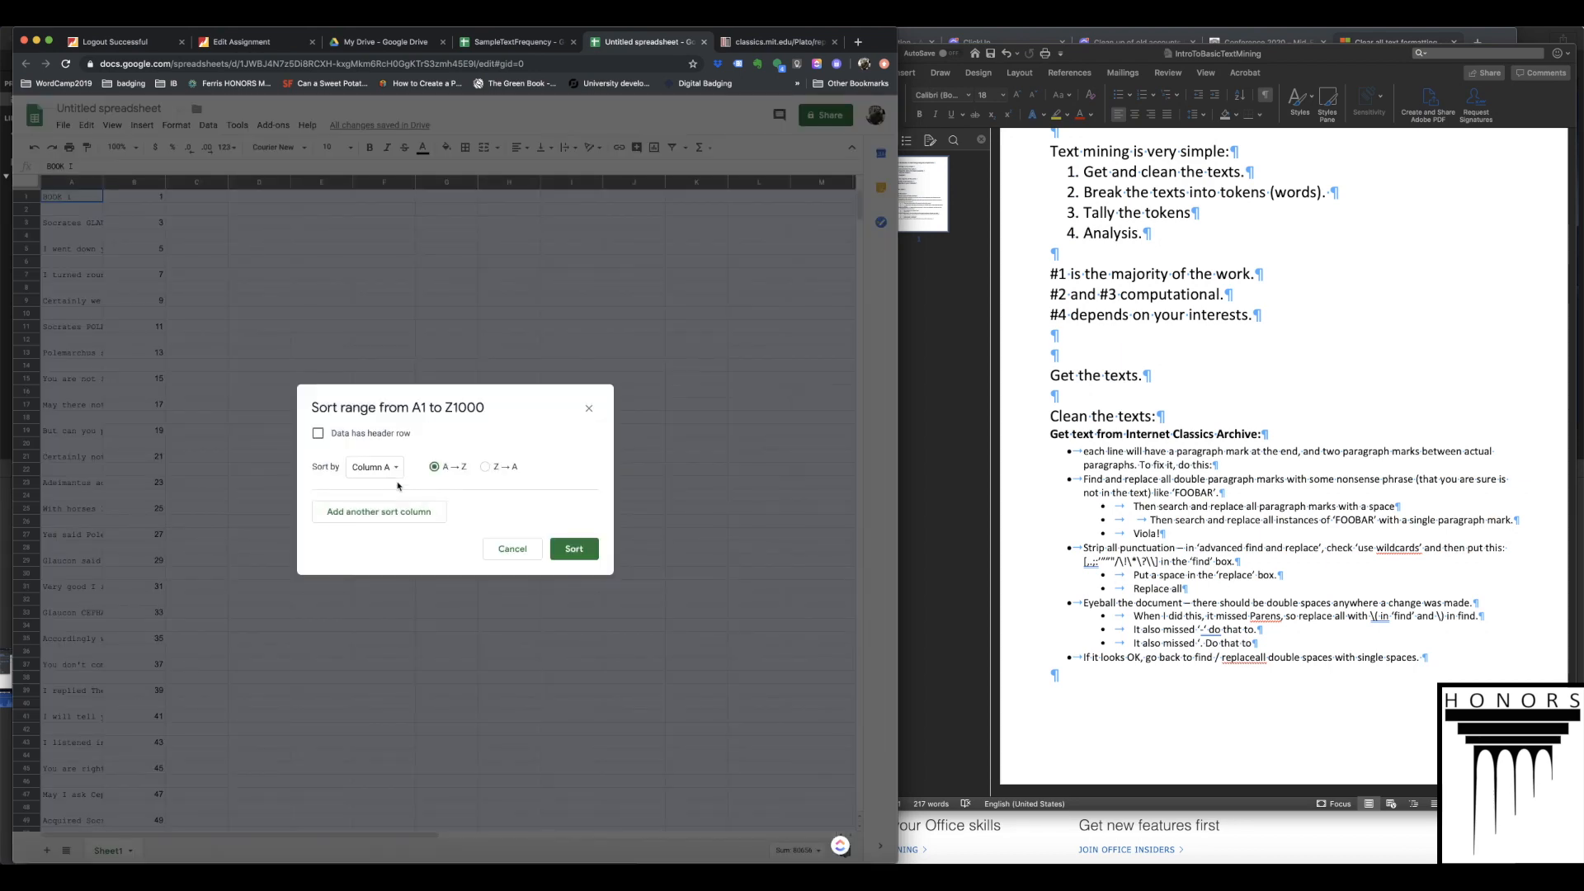
click(375, 467)
click(387, 505)
click(574, 549)
- Clear the leftover formulas in column B below the last text row, from B285 down to B1000
scroll(129, 523, down, 5)
scroll(129, 523, down, 20)
scroll(129, 523, down, 9)
scroll(130, 523, up, 4)
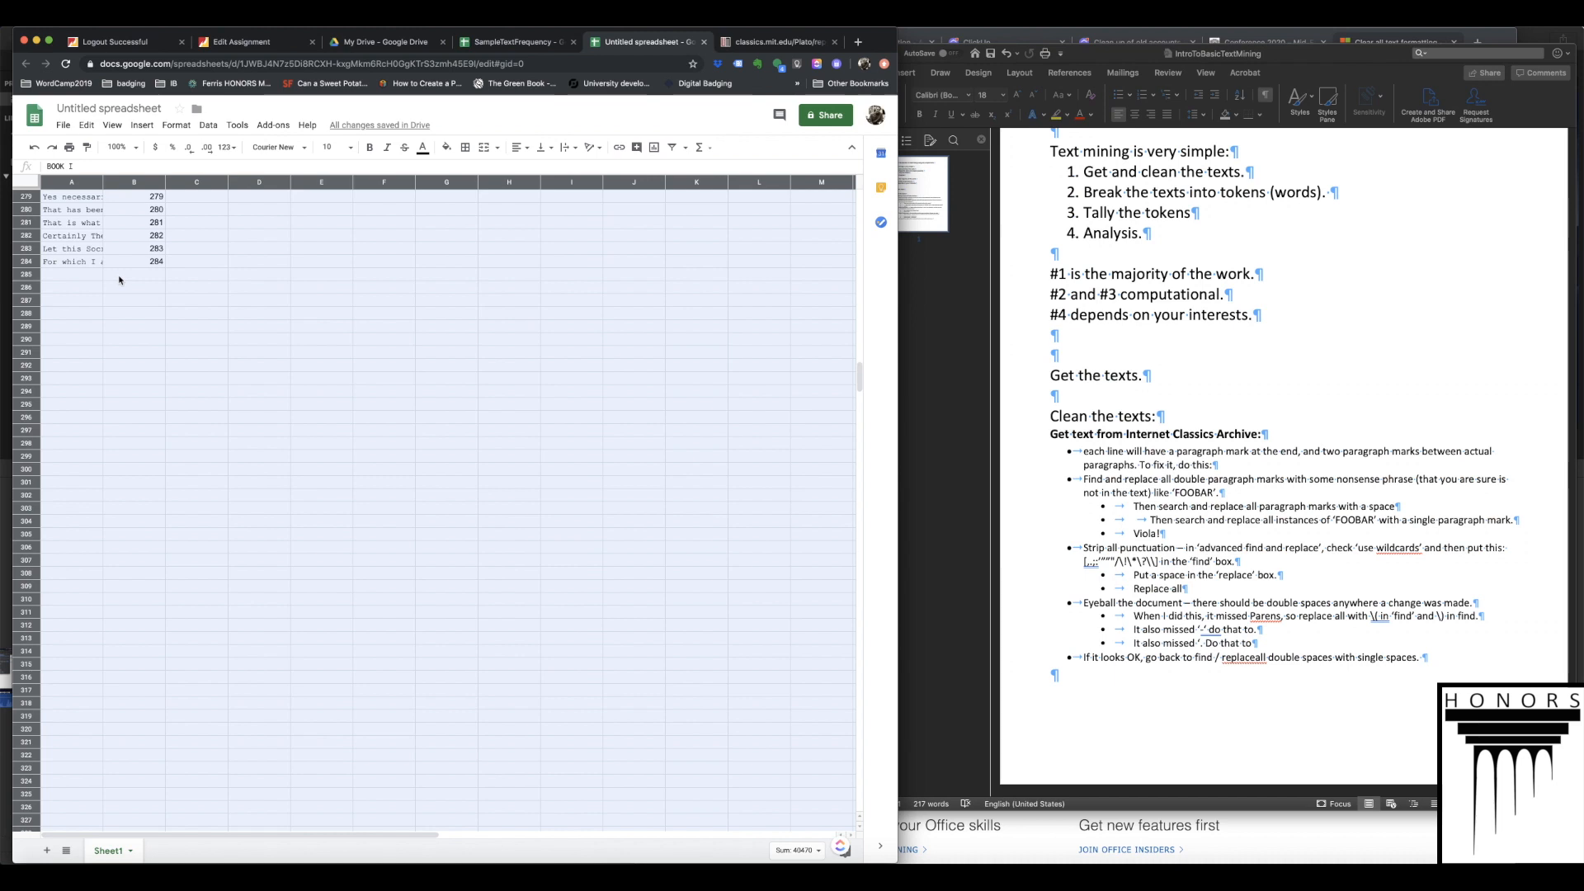
click(119, 280)
drag(858, 378, 873, 836)
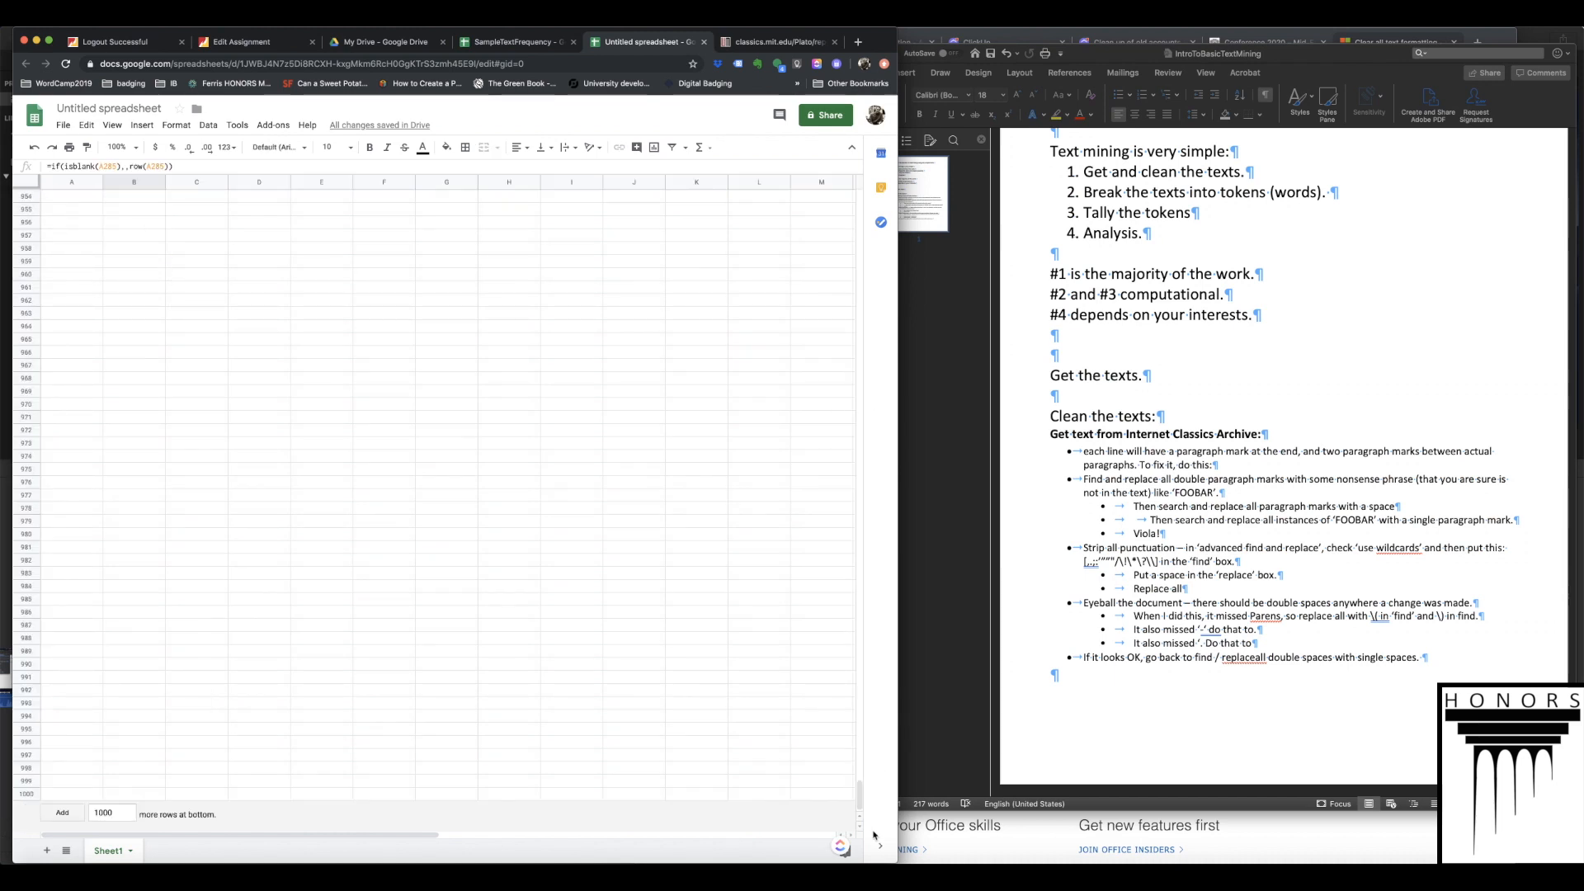
shift+click(151, 797)
key(Delete)
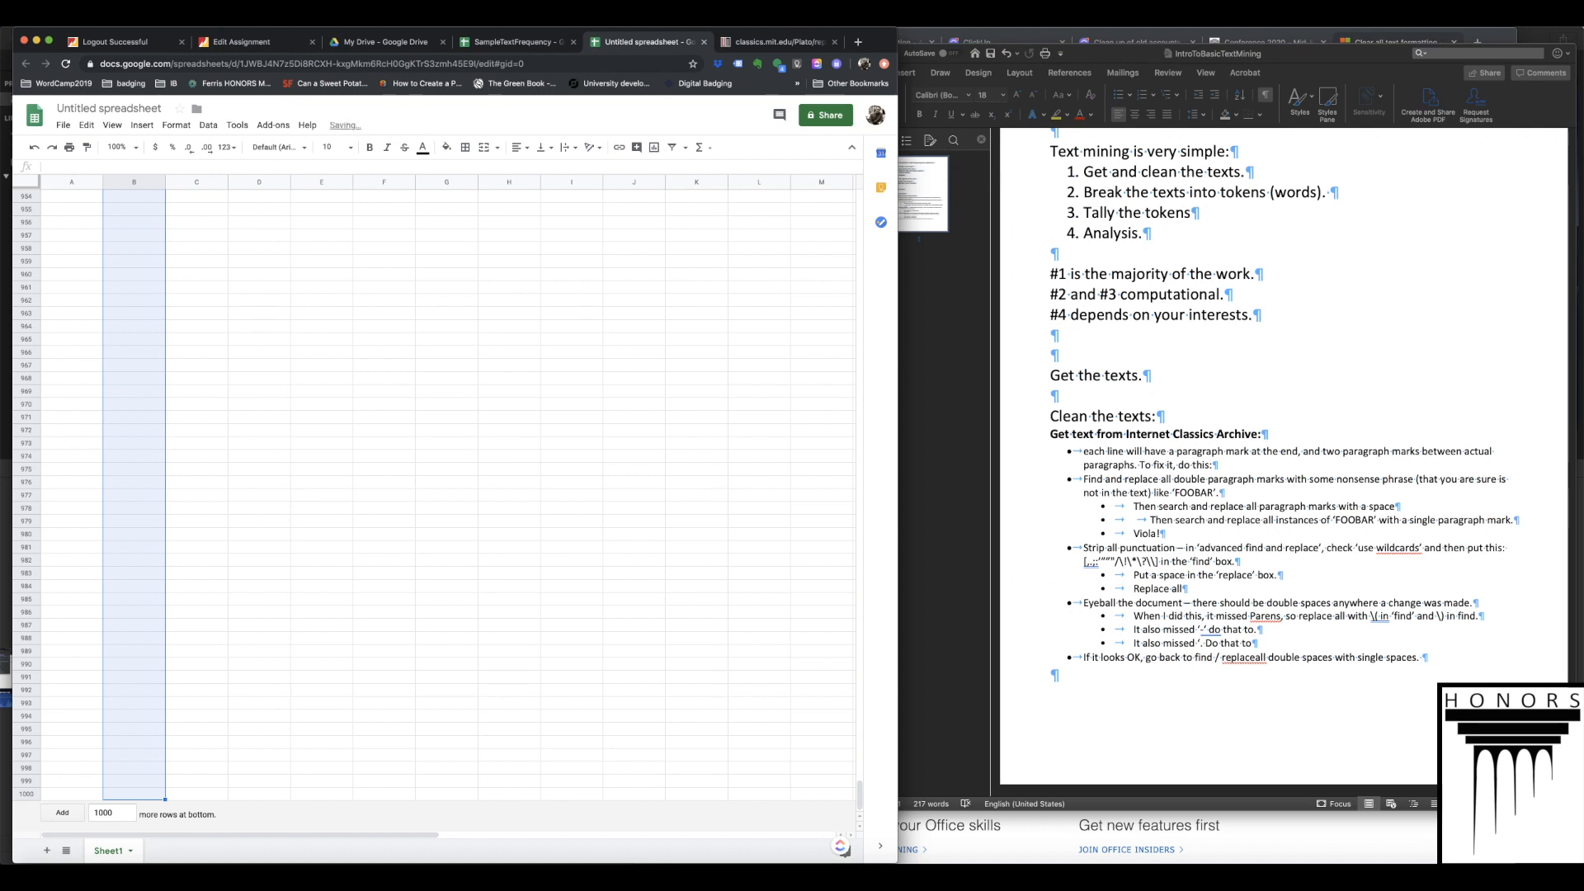
- Examine the last text row and its number, and check the numbering in column B from the first row
click(144, 687)
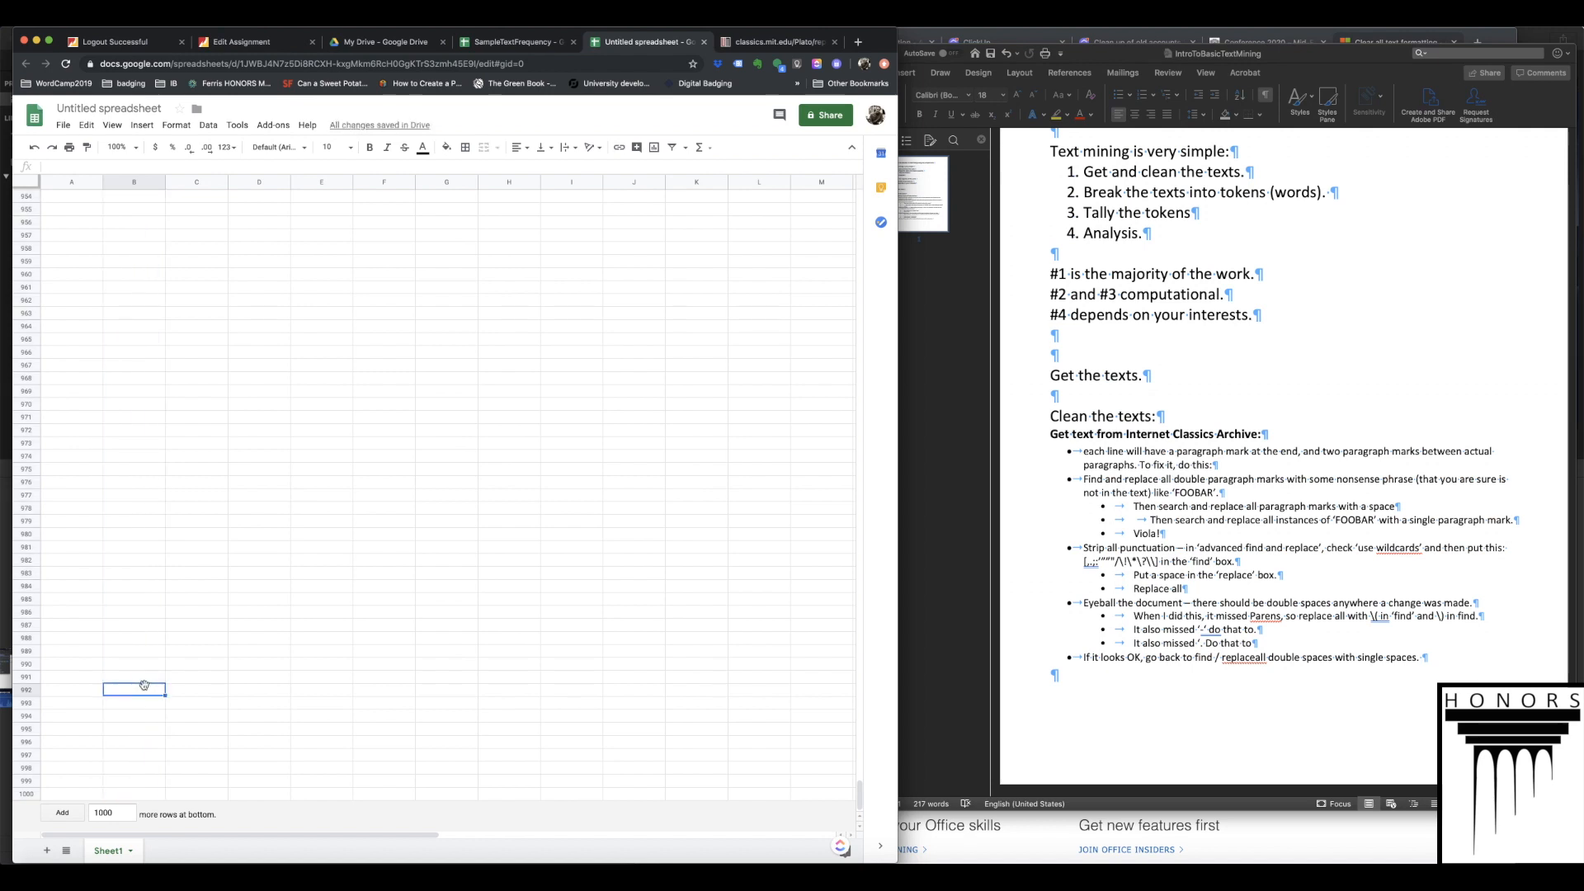
key(super+Up)
scroll(144, 689, up, 5)
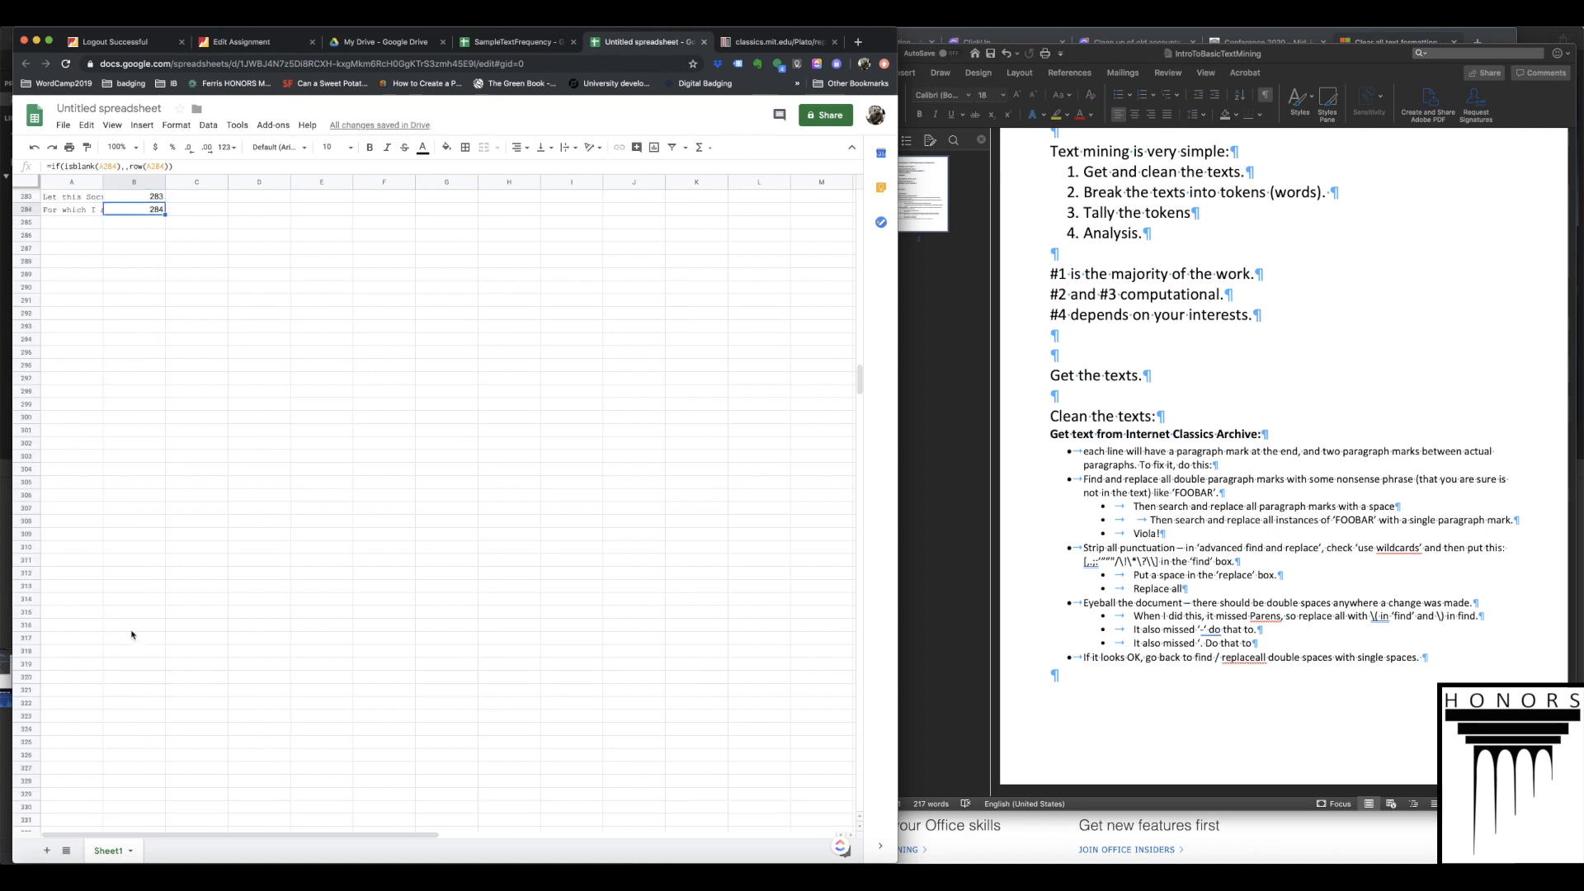
click(48, 379)
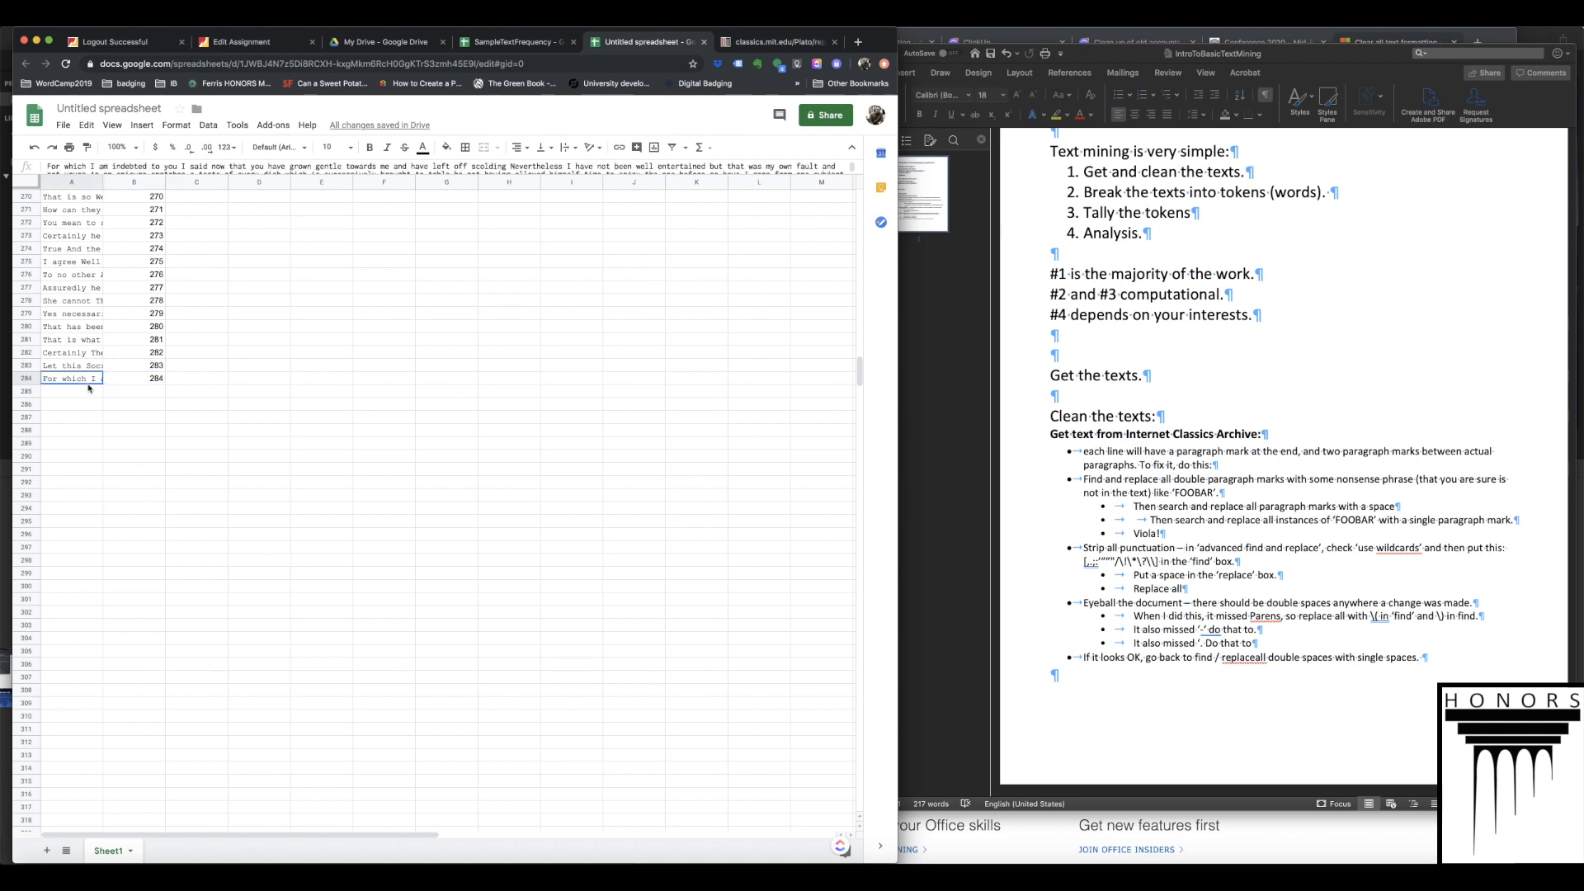
click(120, 381)
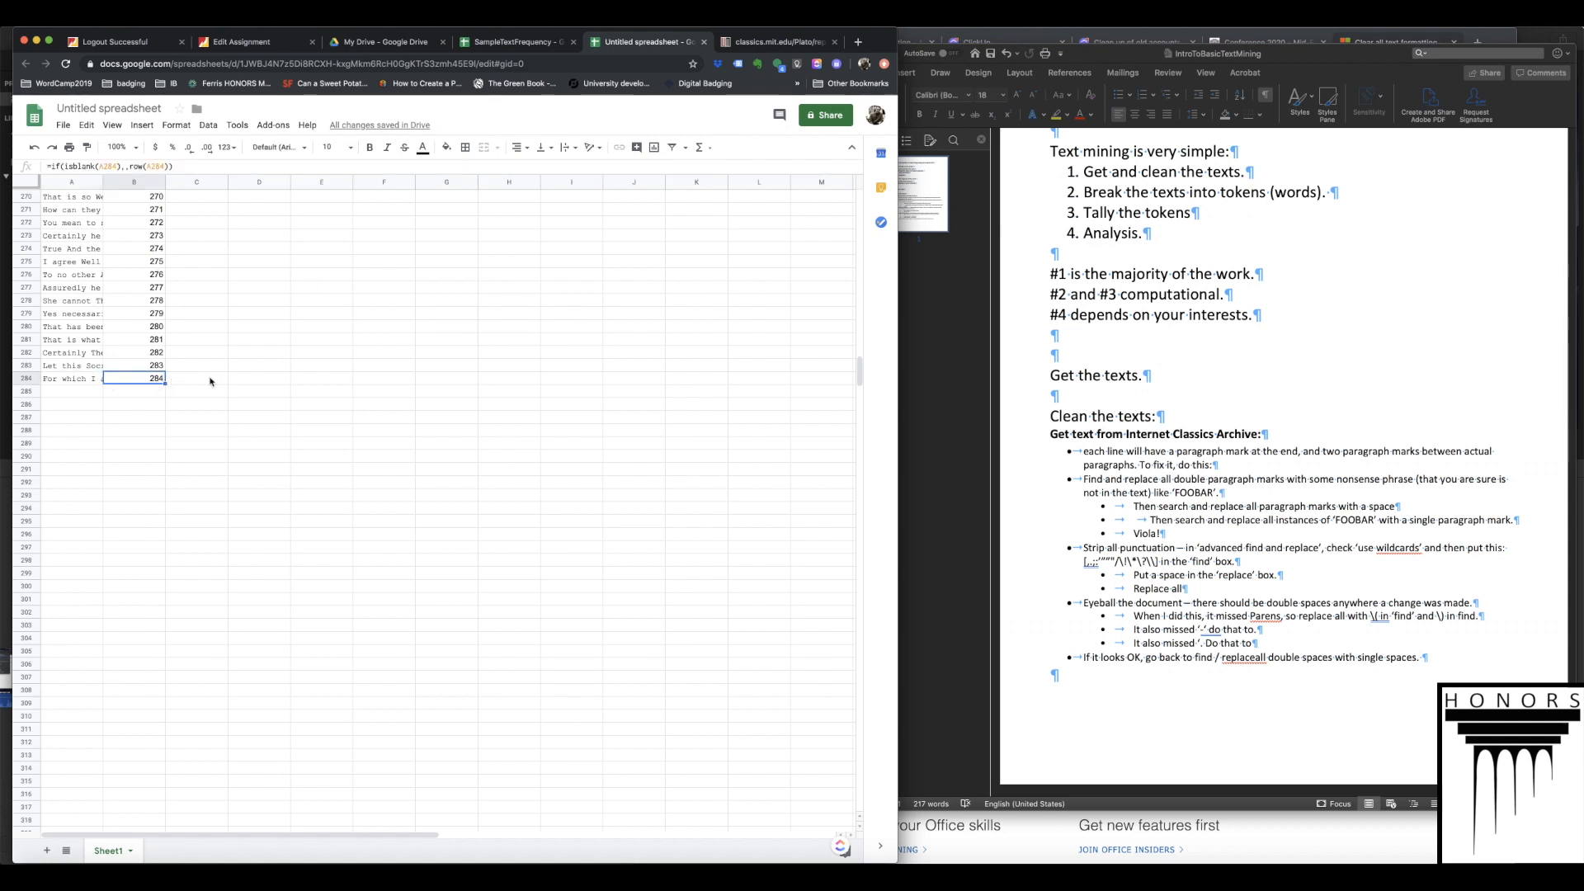
scroll(132, 301, up, 20)
scroll(133, 304, up, 20)
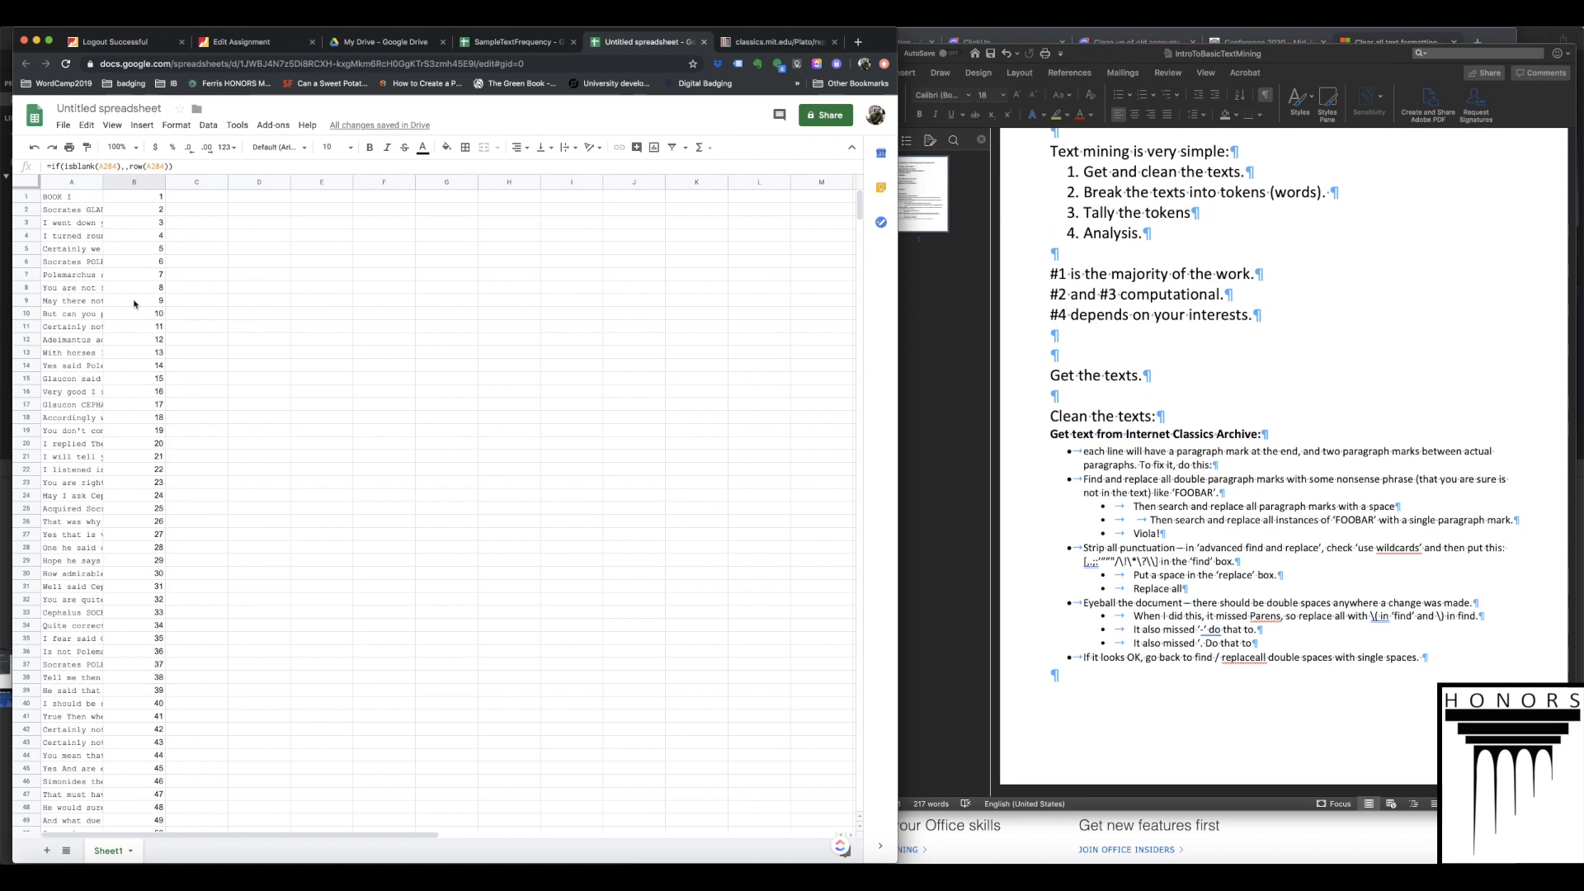
drag(134, 196, 132, 534)
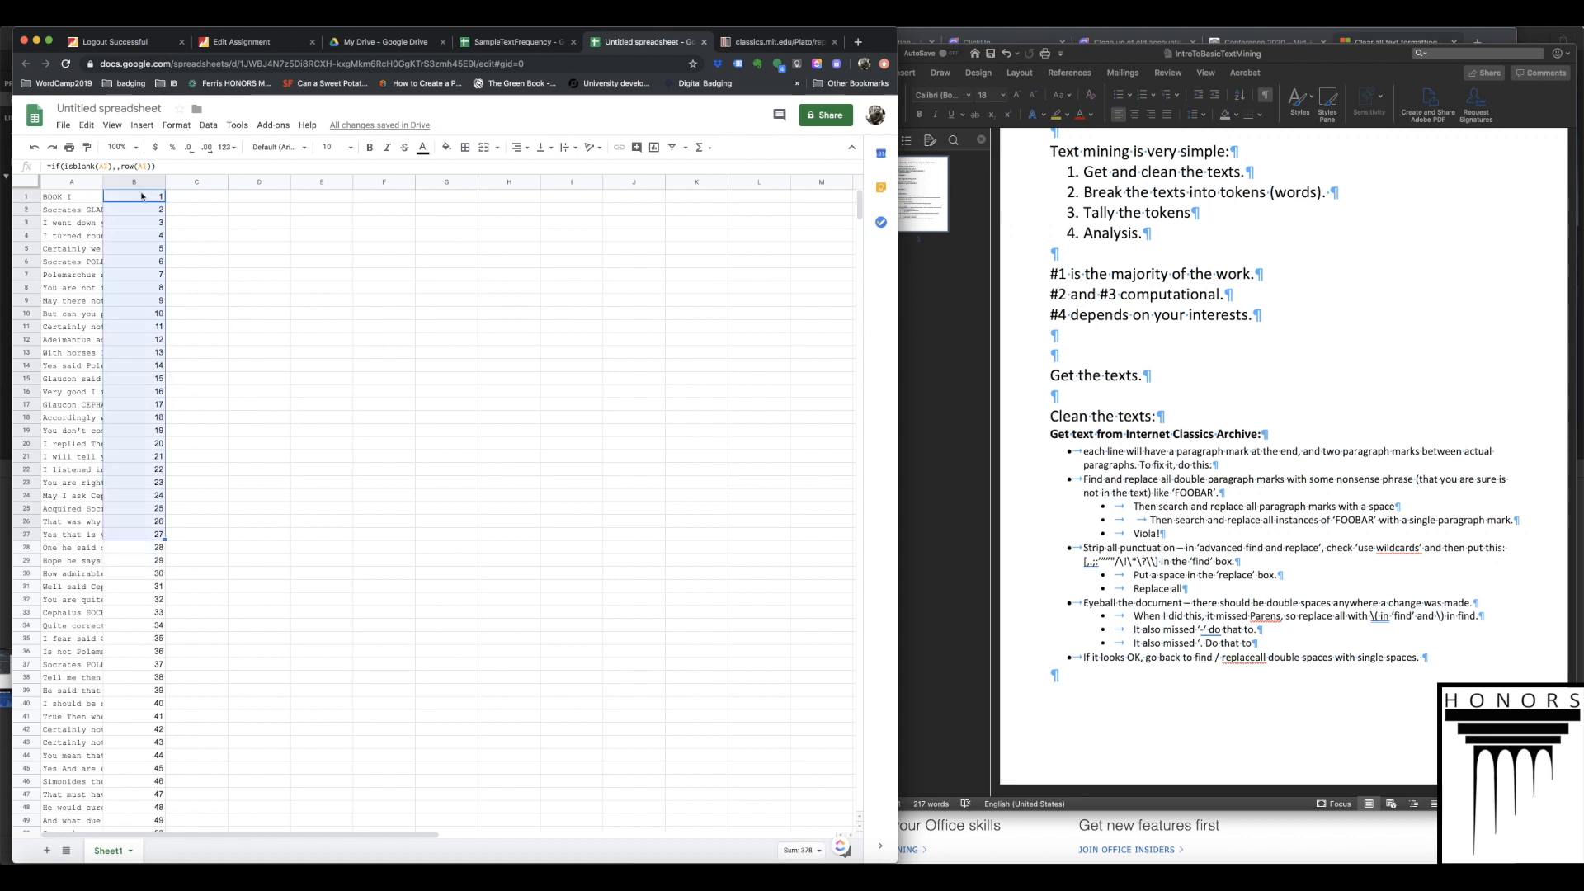
- Delete the first row containing BOOK I and check the row numbers down column B
click(85, 196)
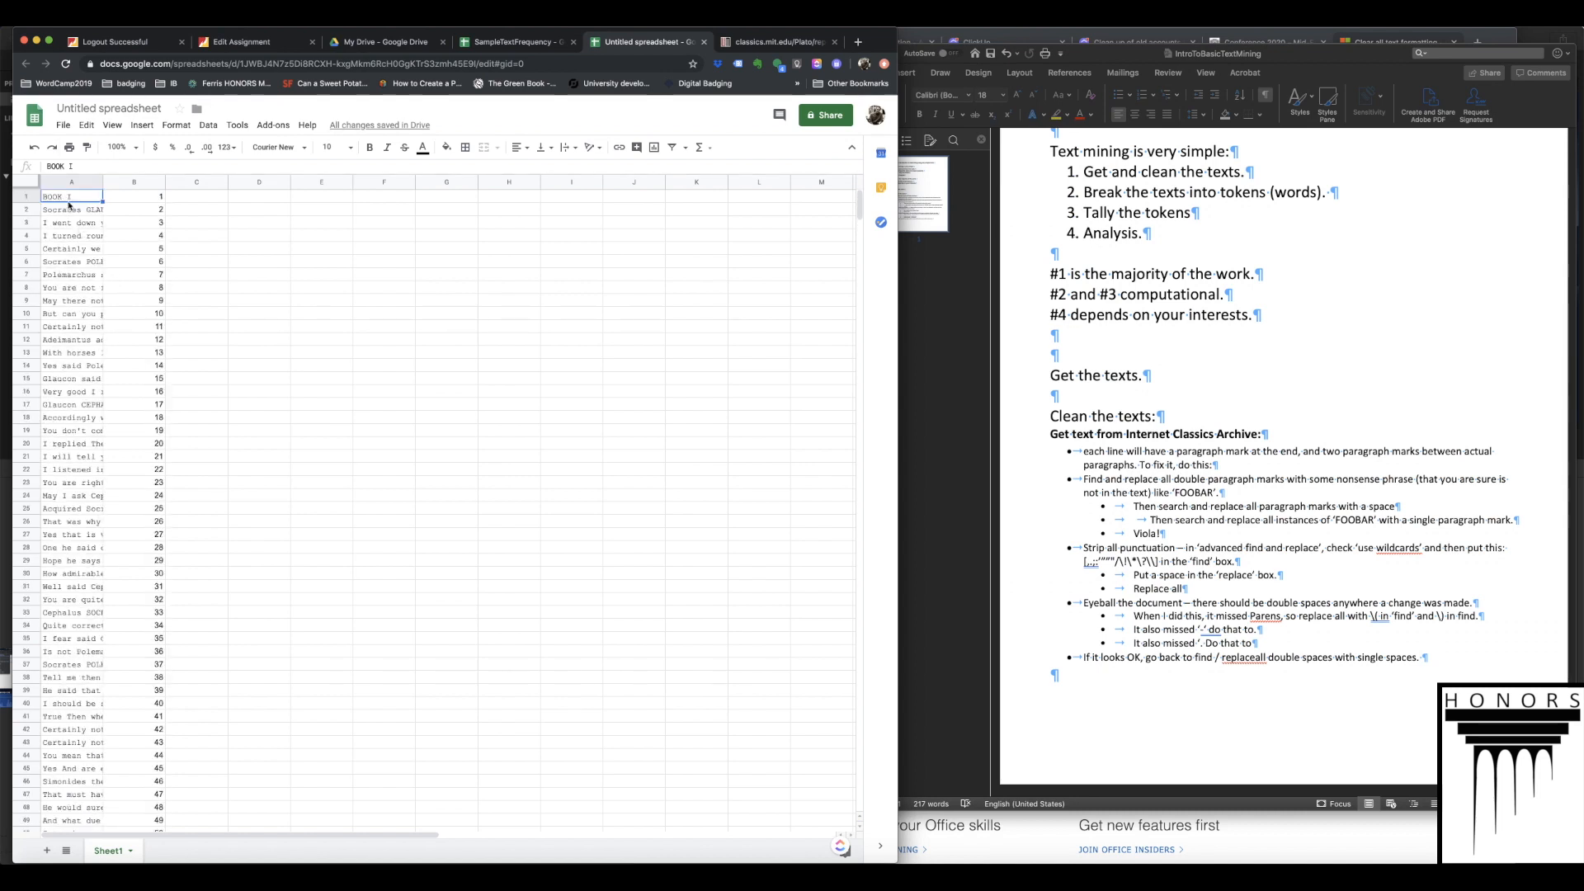
click(24, 197)
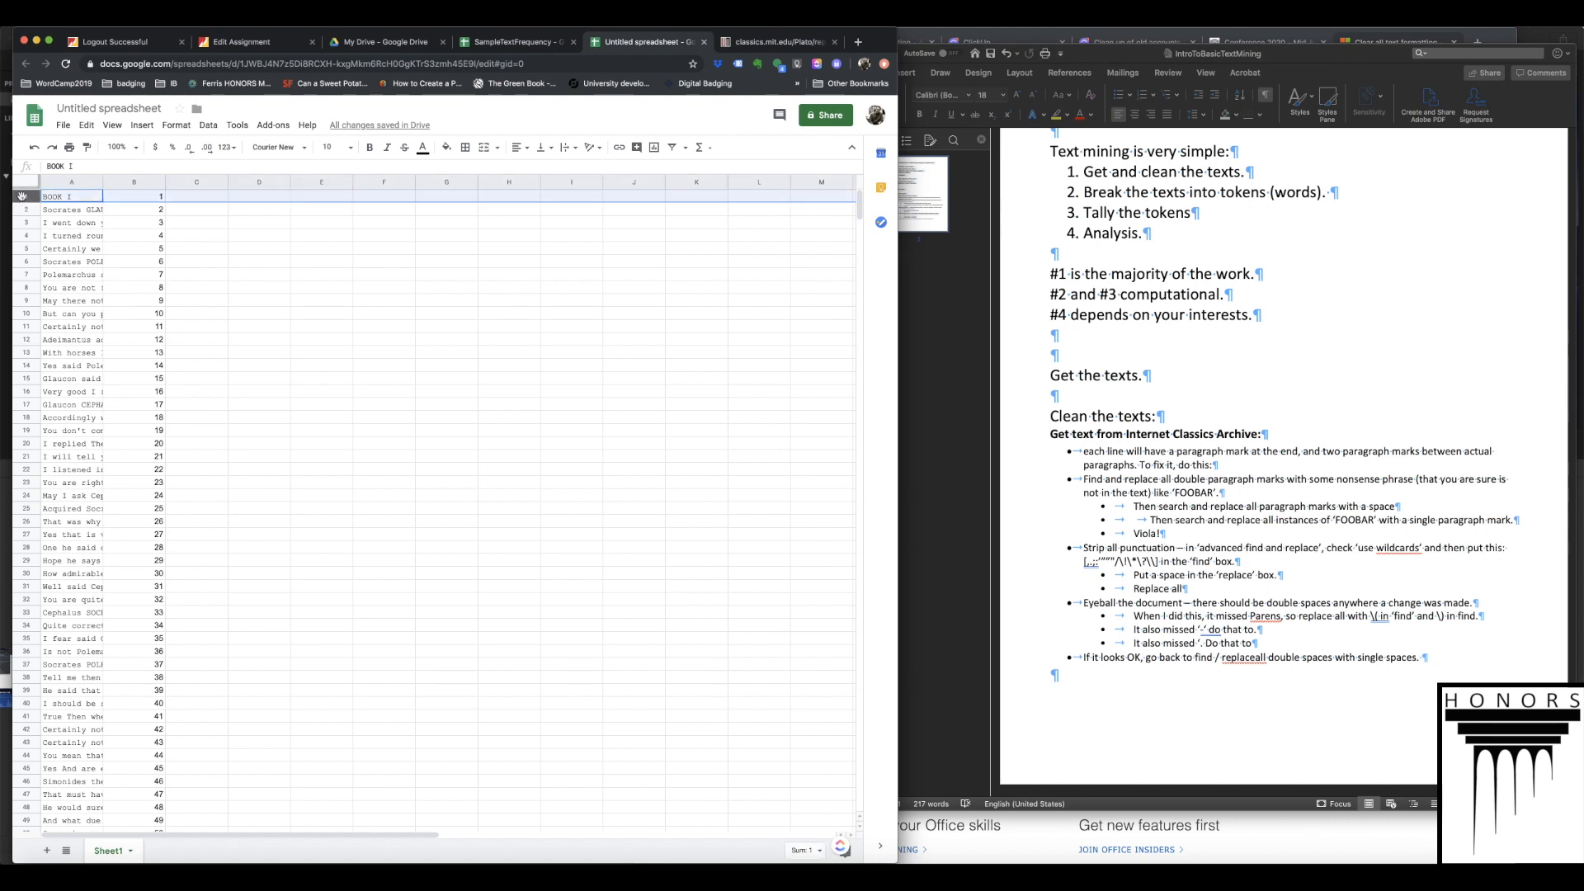
right_click(22, 196)
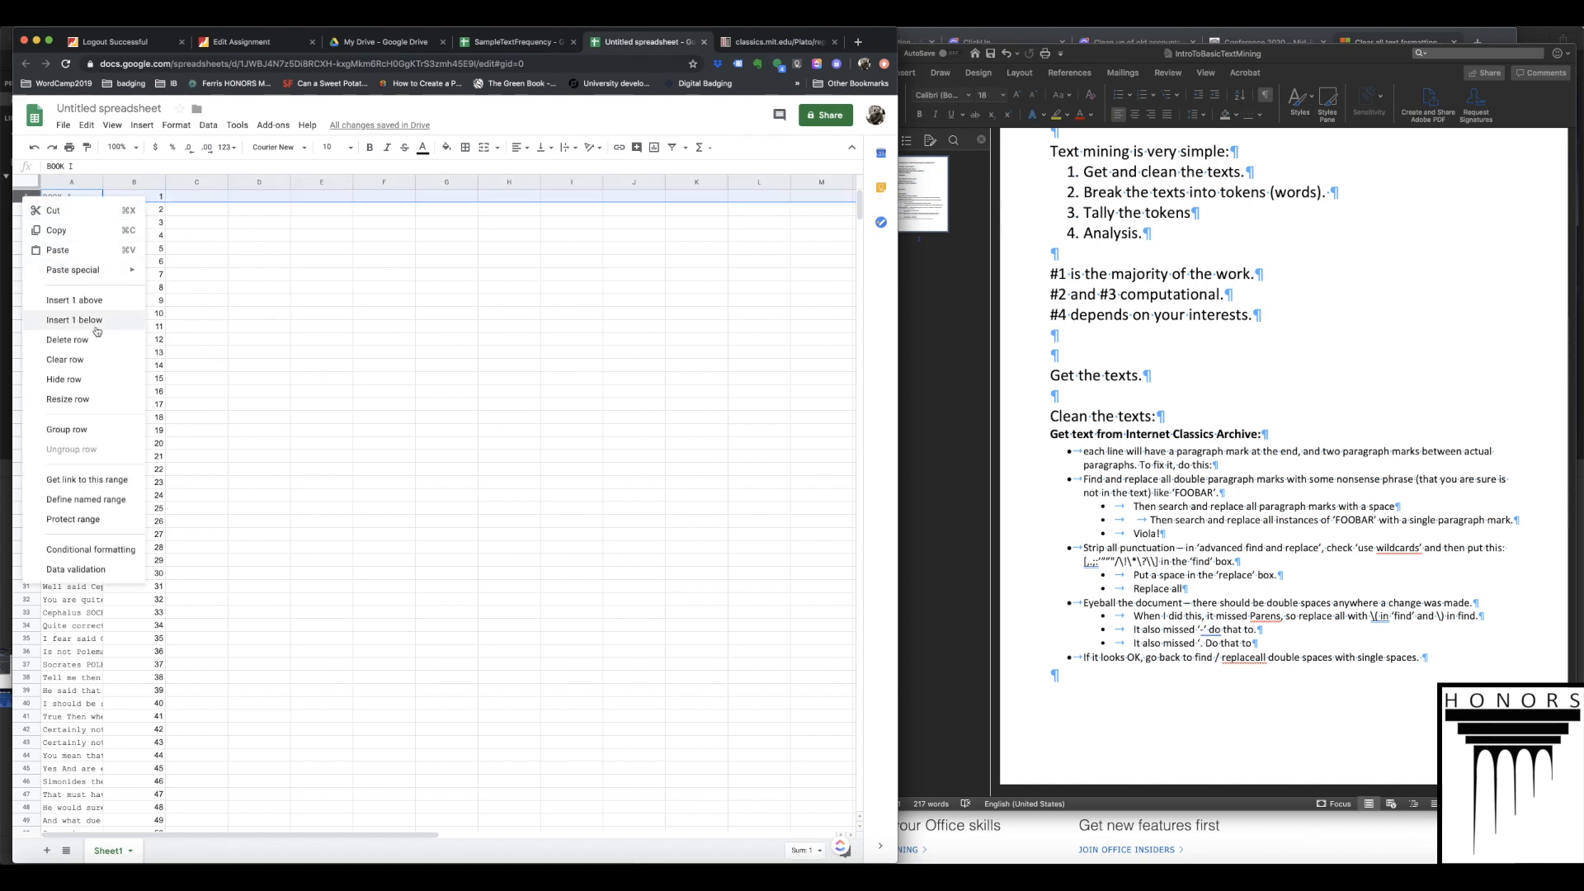
click(99, 352)
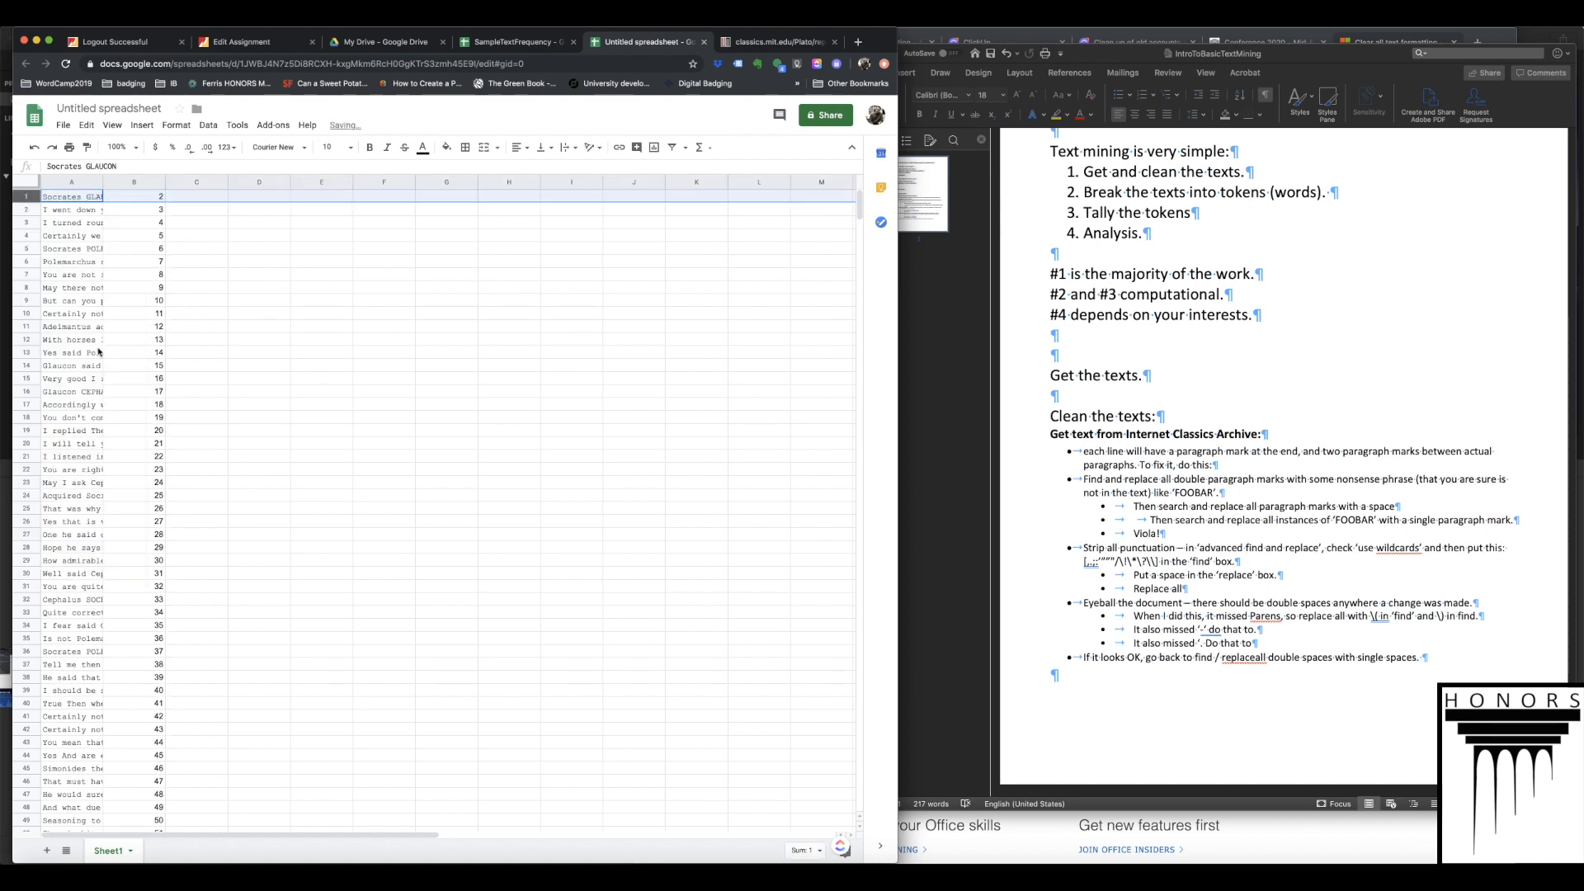
click(149, 202)
scroll(146, 419, down, 15)
scroll(146, 419, up, 10)
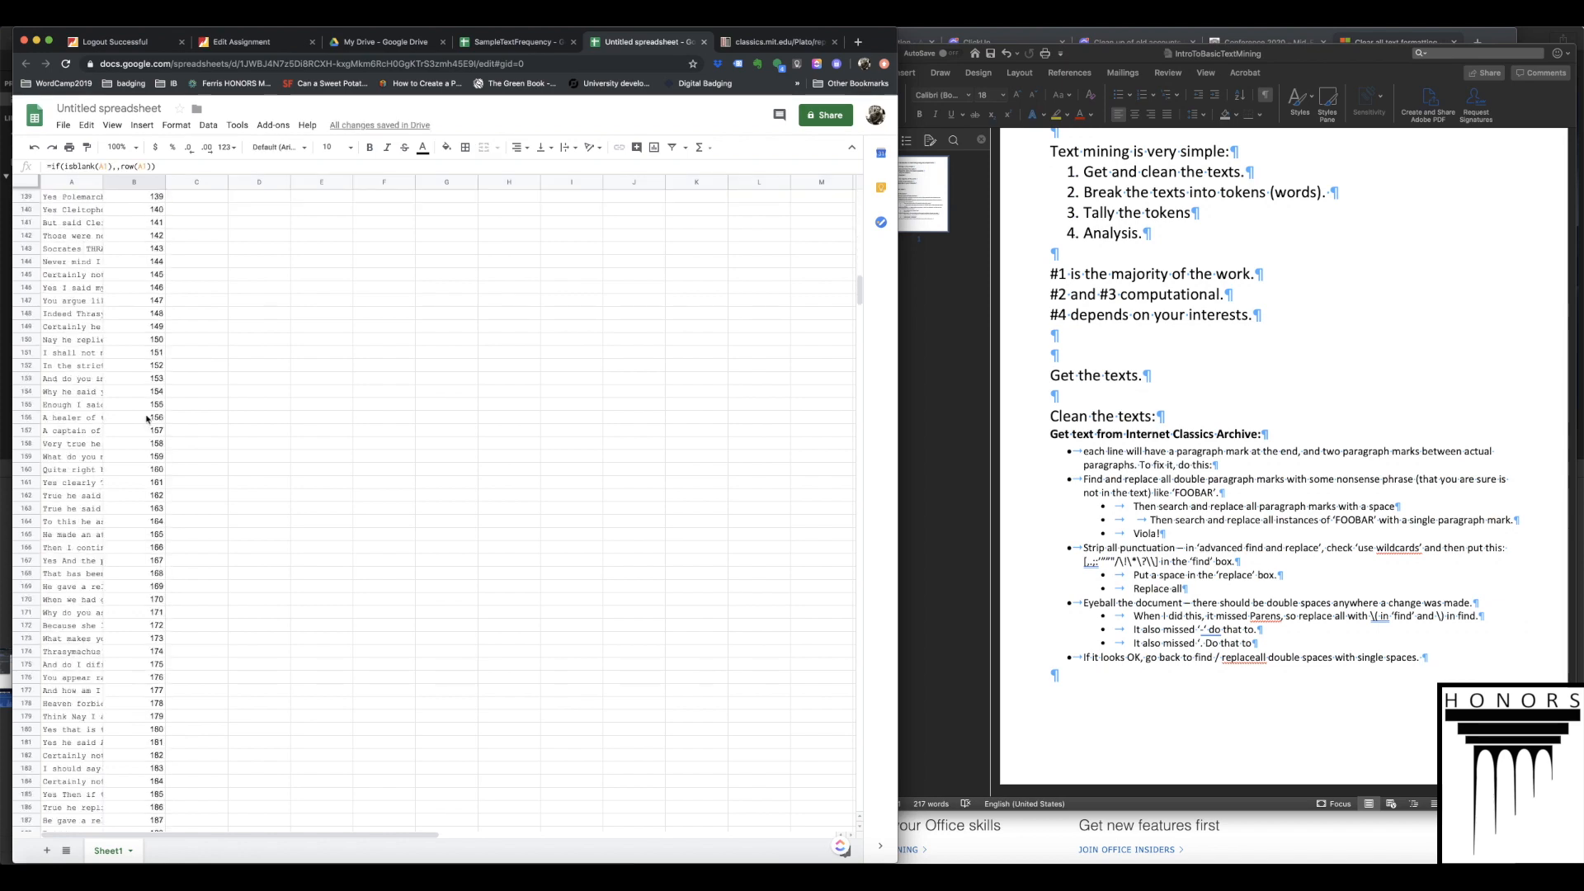
scroll(146, 419, up, 8)
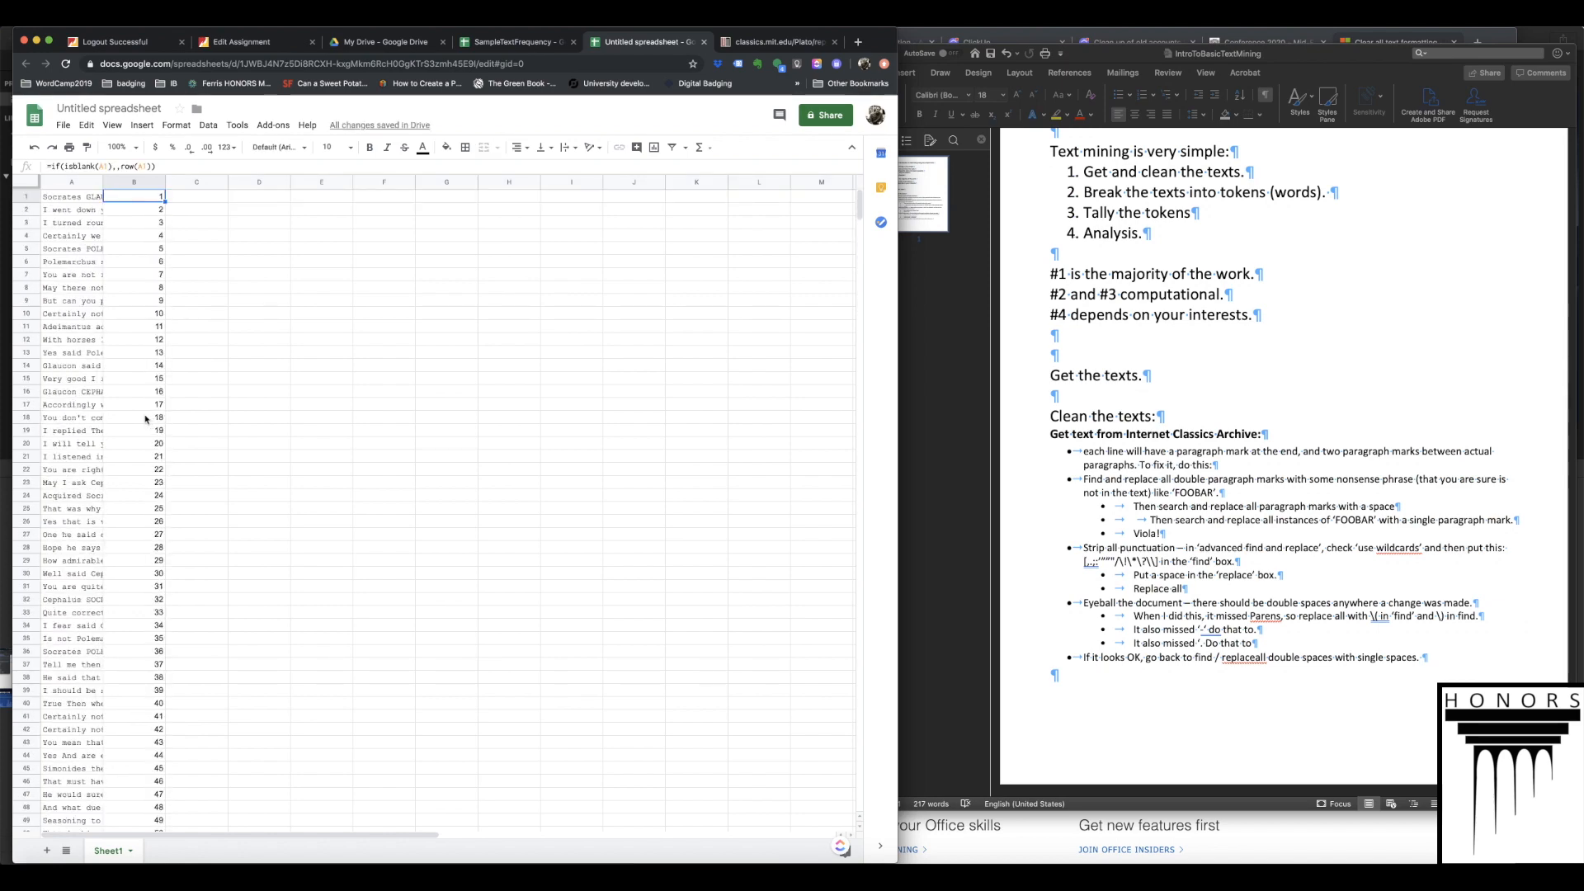
- Switch to the Word notes and add a line reading Tokenizing below the text-cleaning section
click(1079, 689)
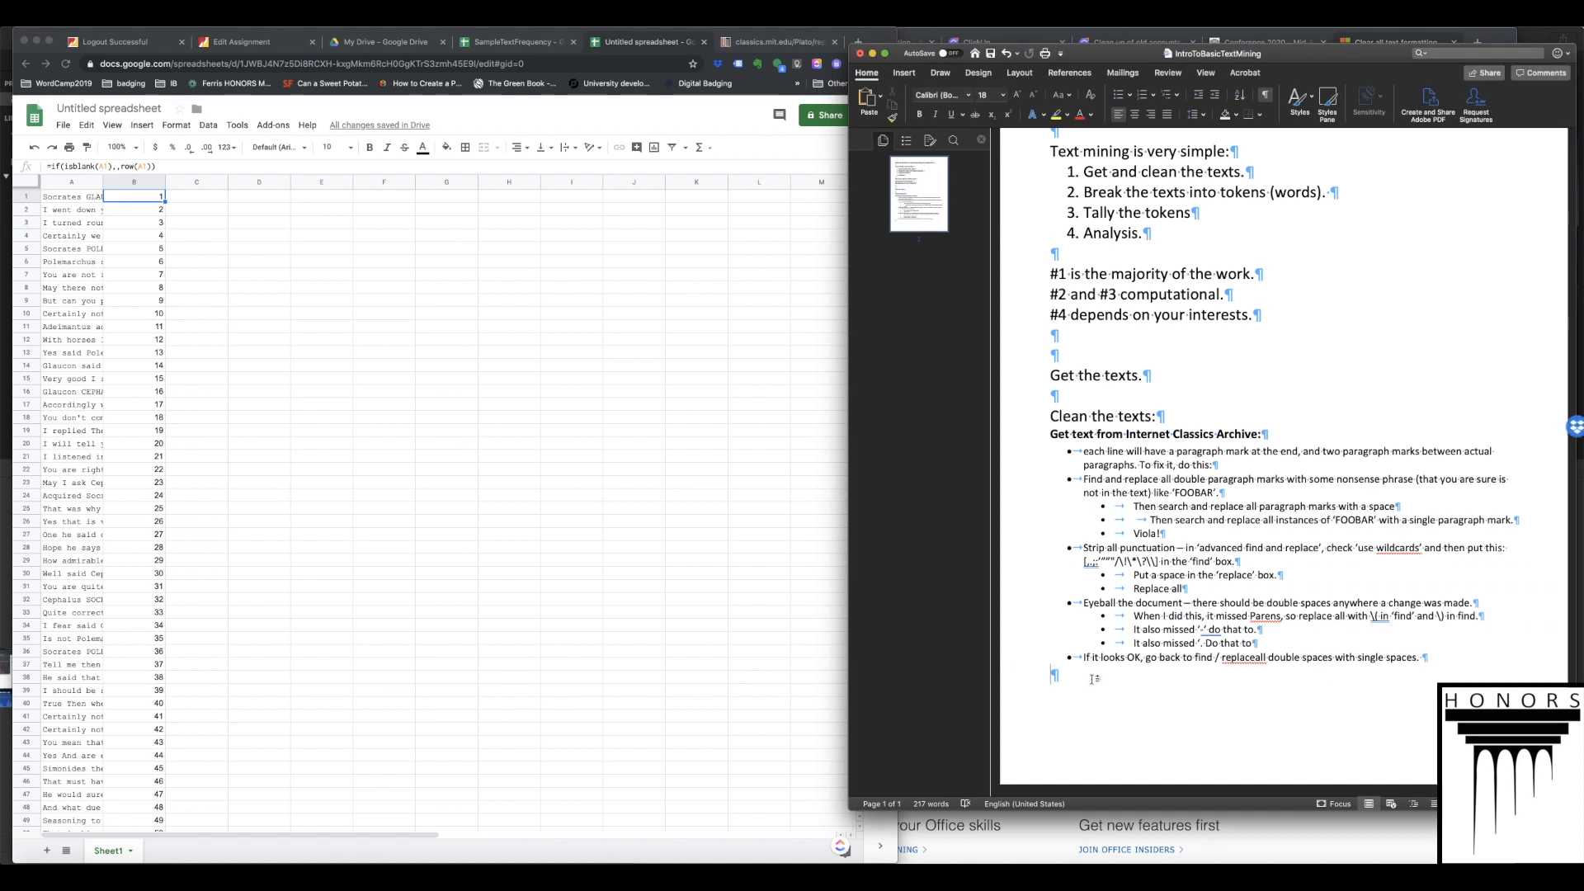
key(Return)
text(Tokenizing)
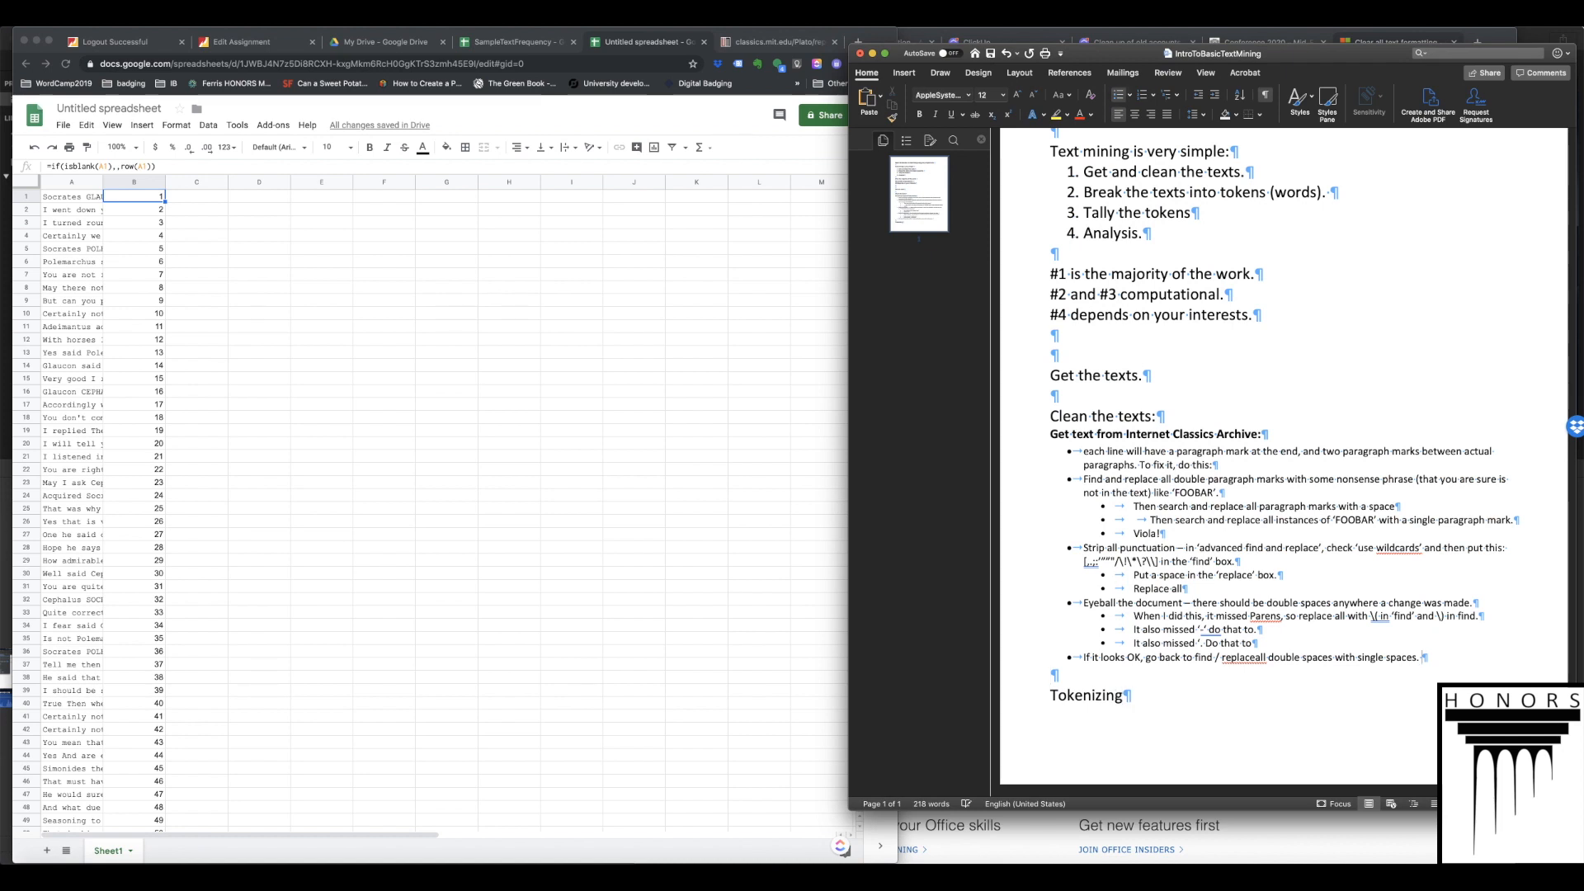
- Add a bullet to the cleaning list reading "Remove blank rows with =if(isblank(A1), ,row(A1)) in B column,"
key(Return)
text(Remove )
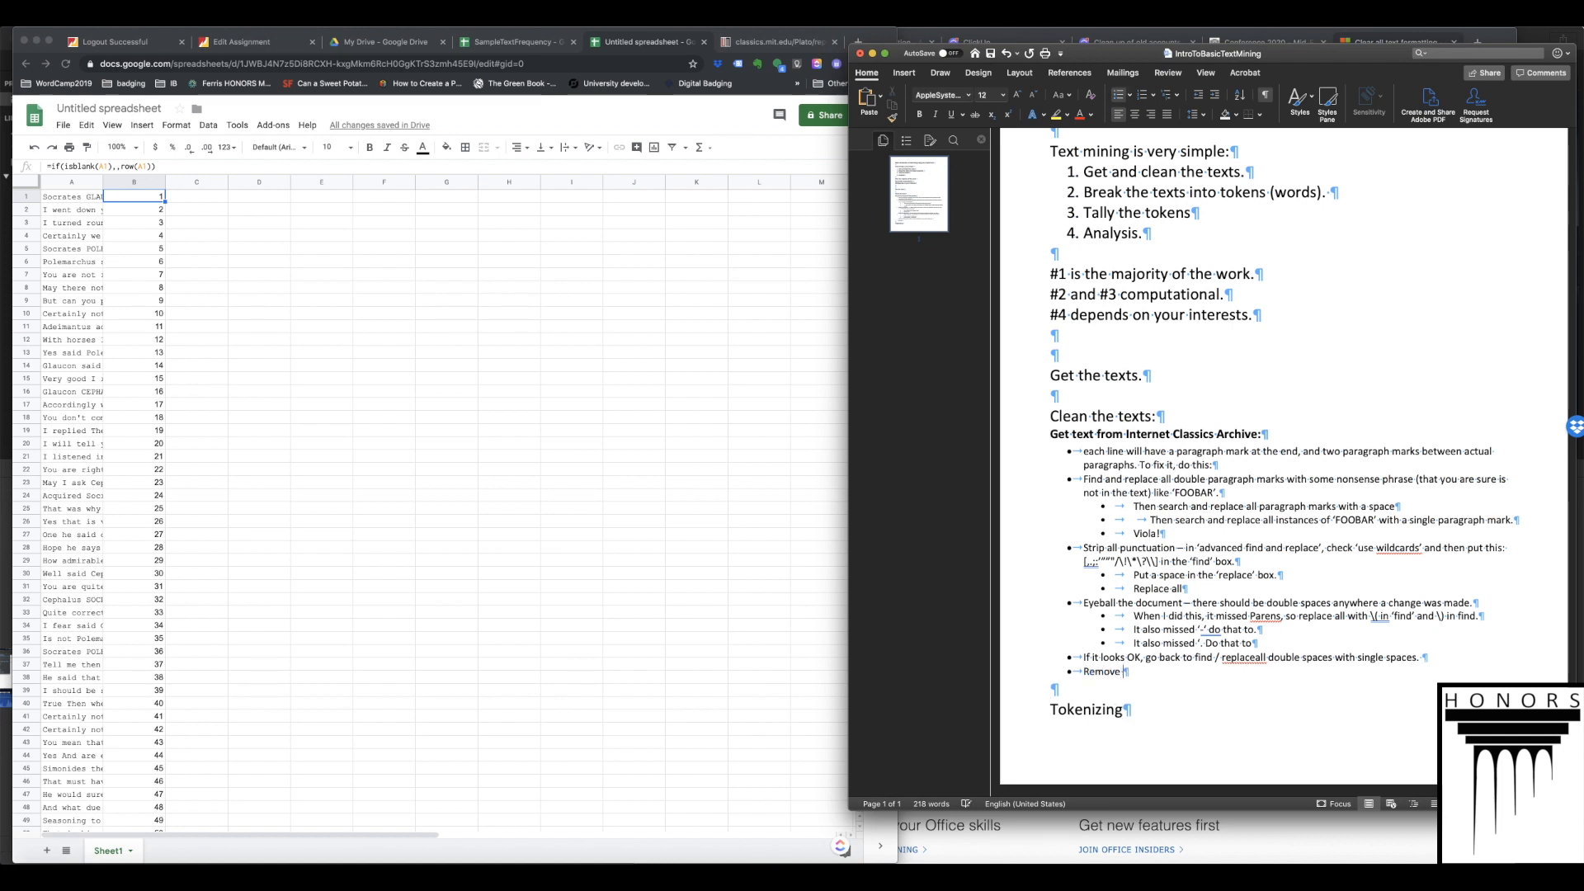
text(blank ro)
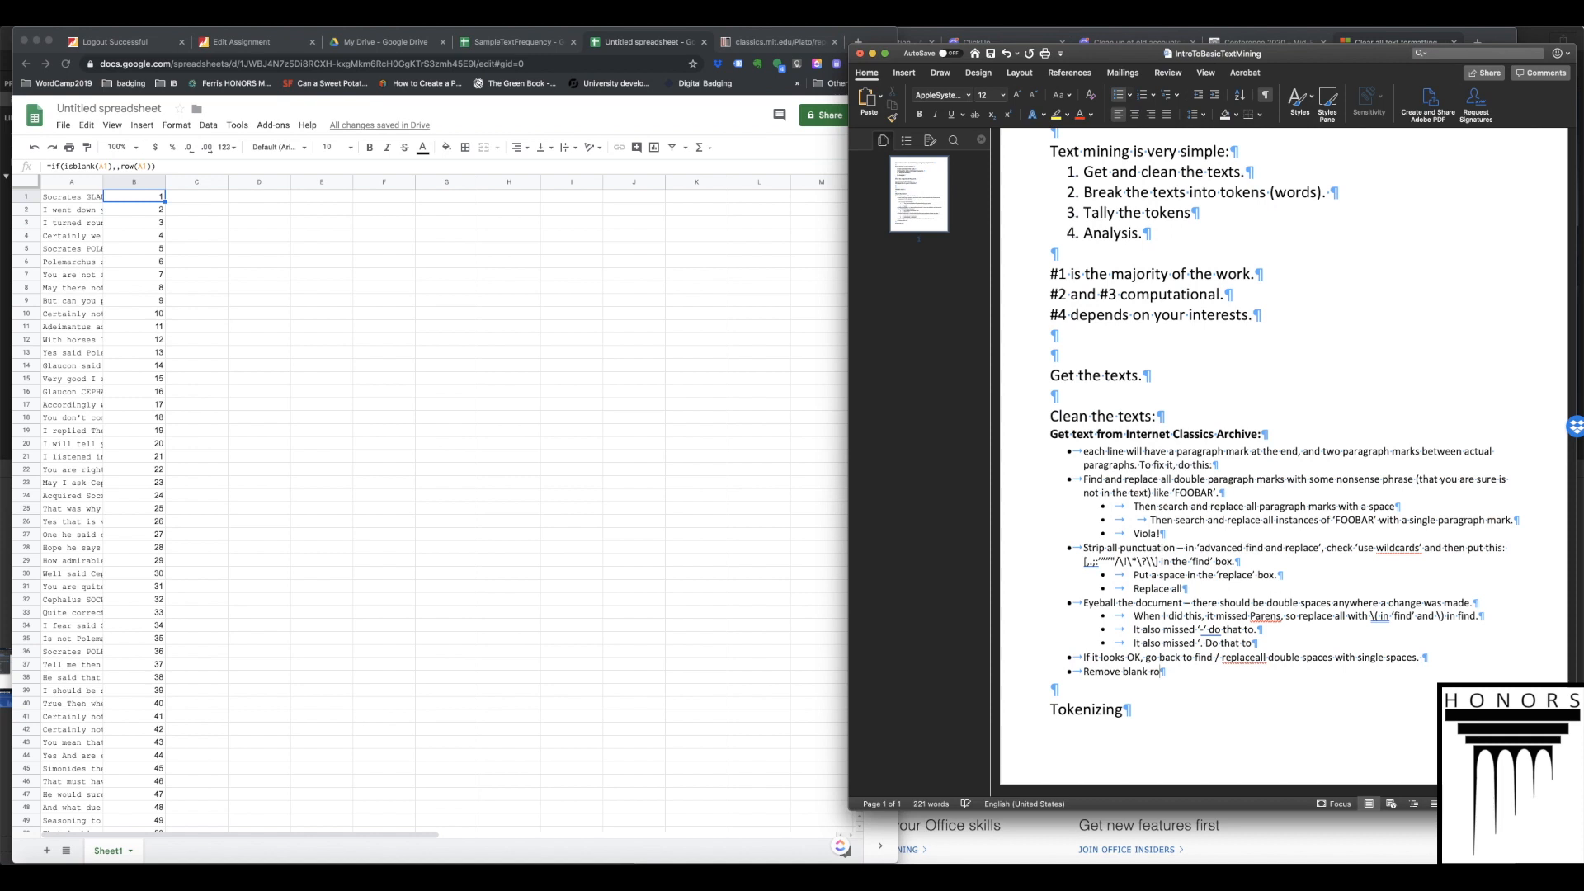
text(ws with =of(isblank(A1),)
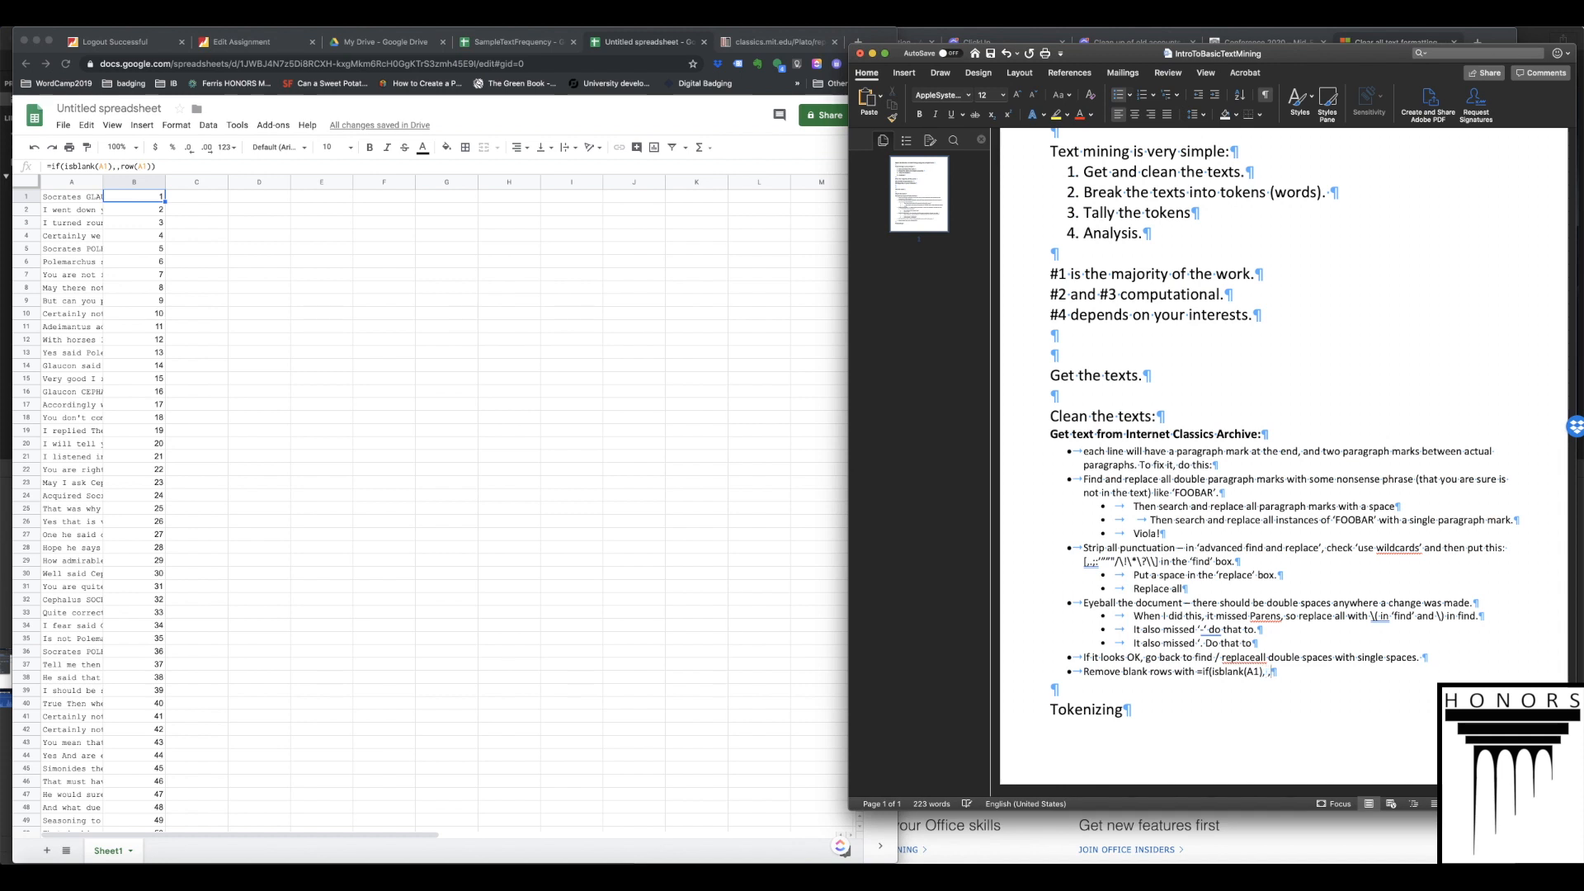
text( ,row(A1)) in B,)
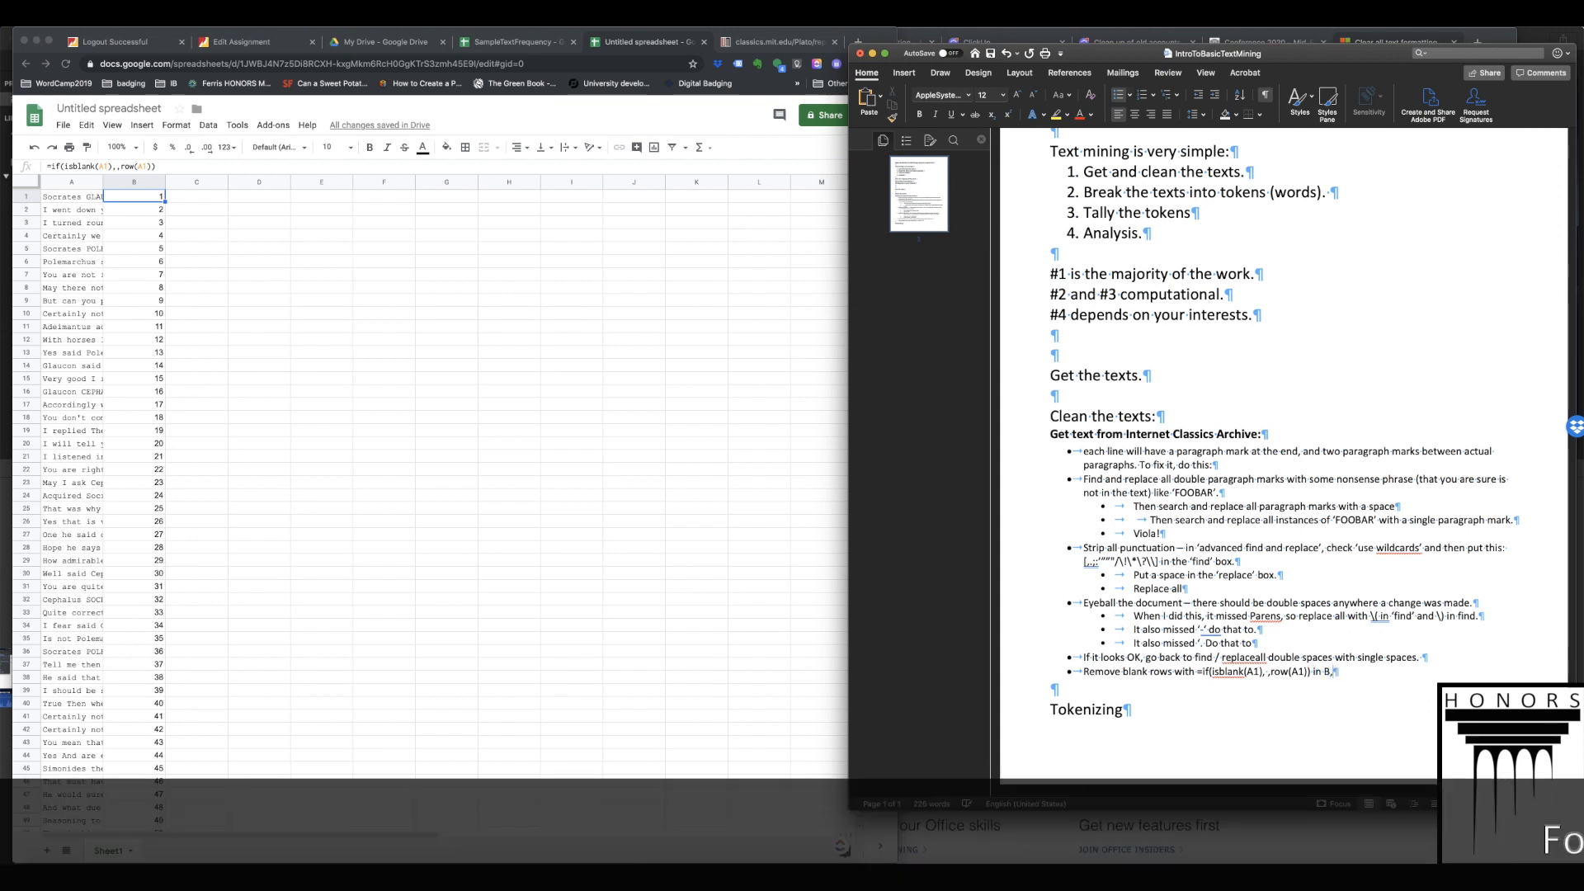
key(Left)
text(column)
key(Right)
- Continue the blank-rows bullet with "copy to whole column, sort by column B,"
text(copt)
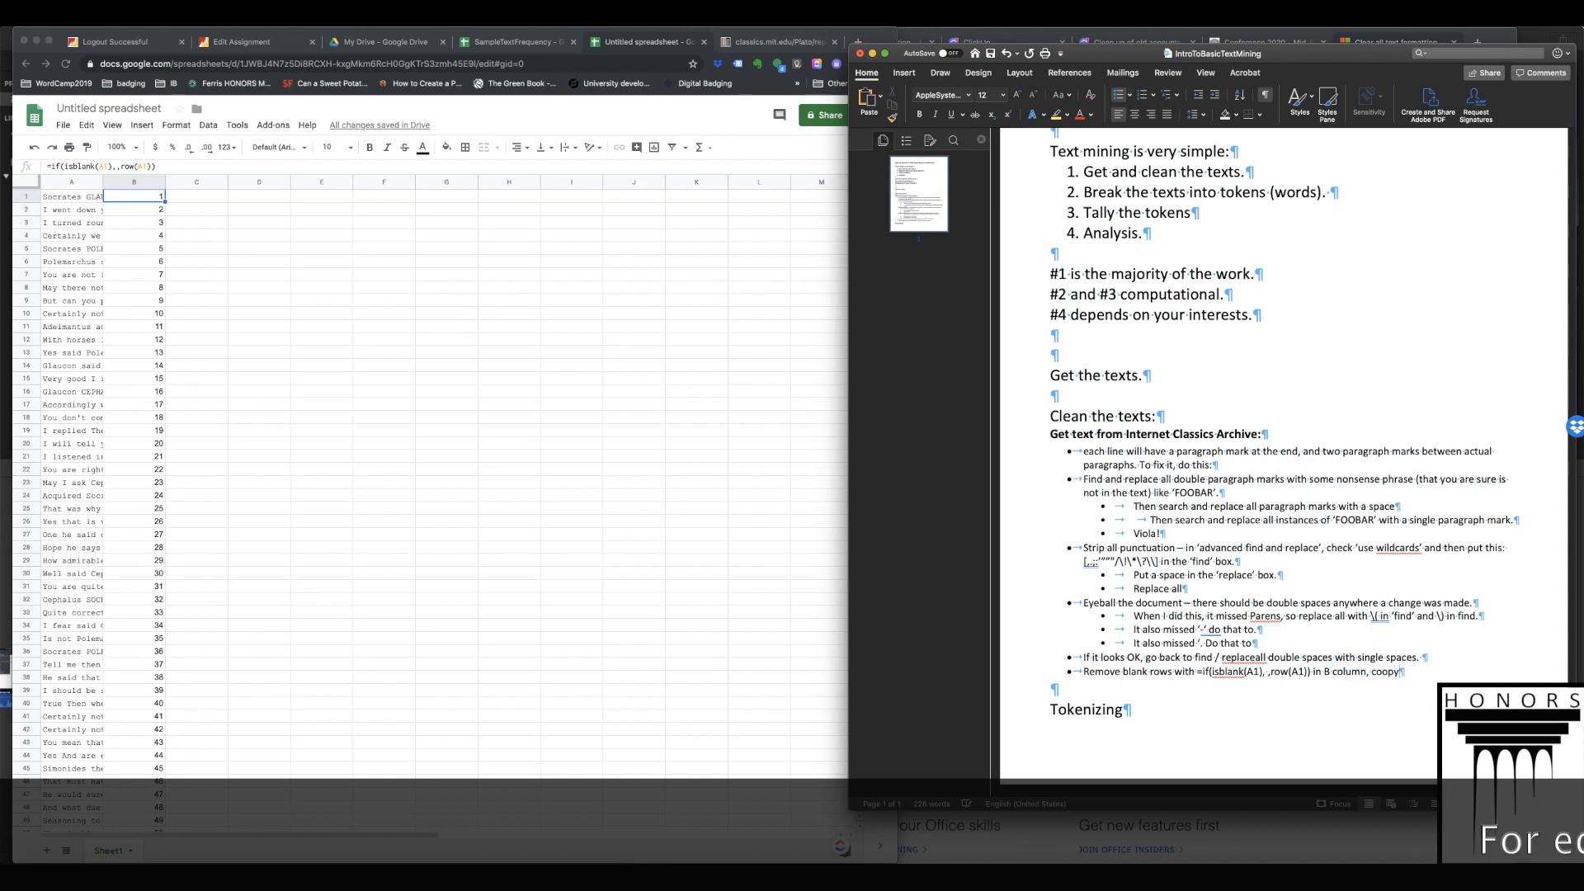
key(BackSpace)
text(y to)
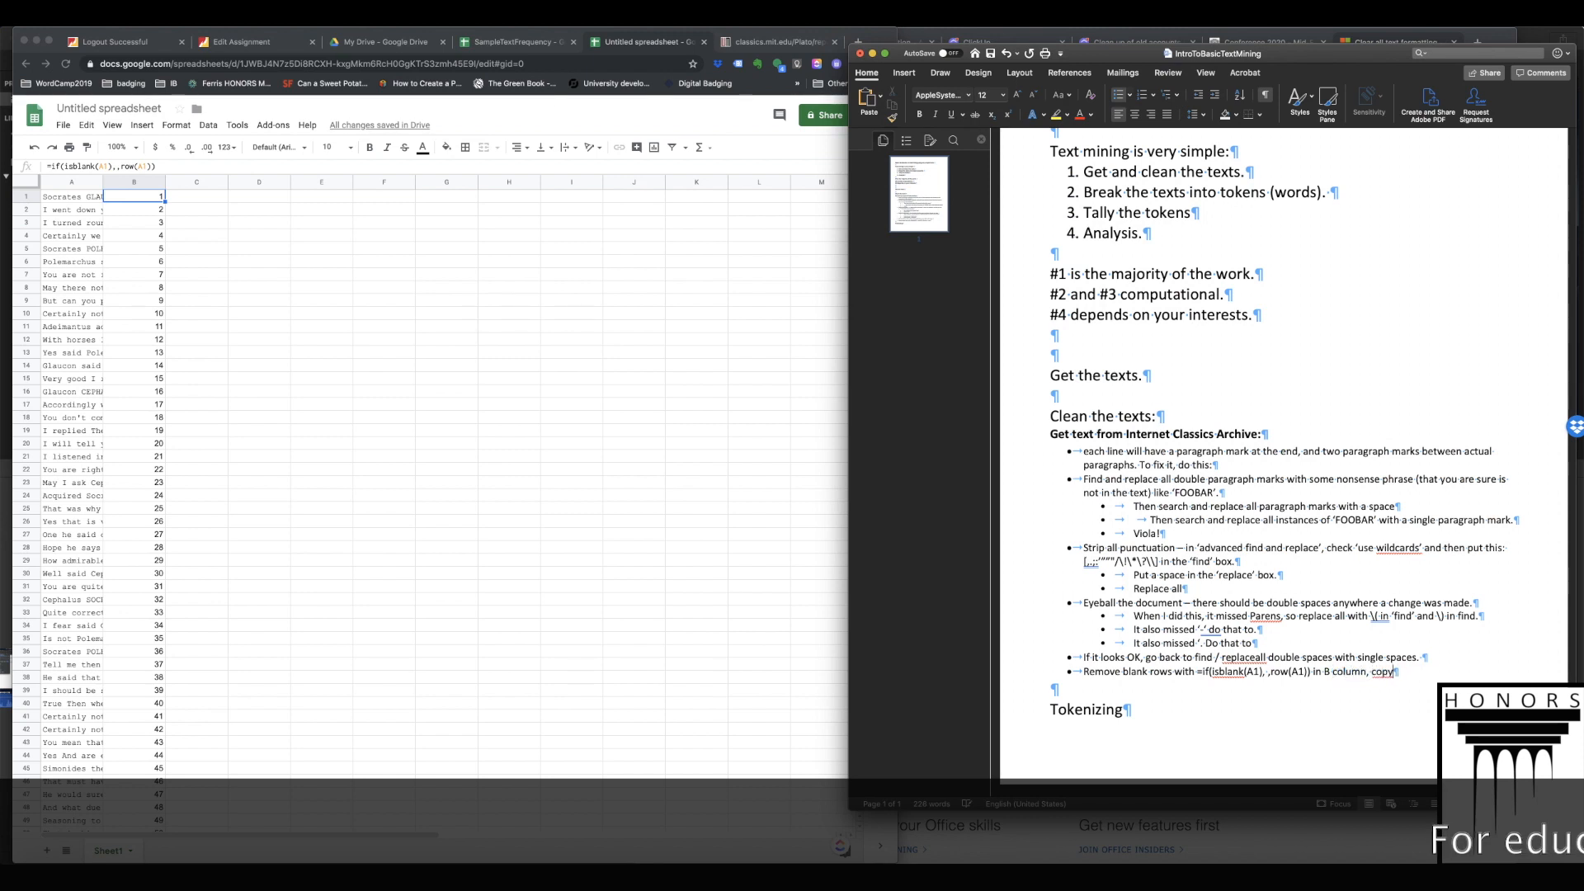
text( whole)
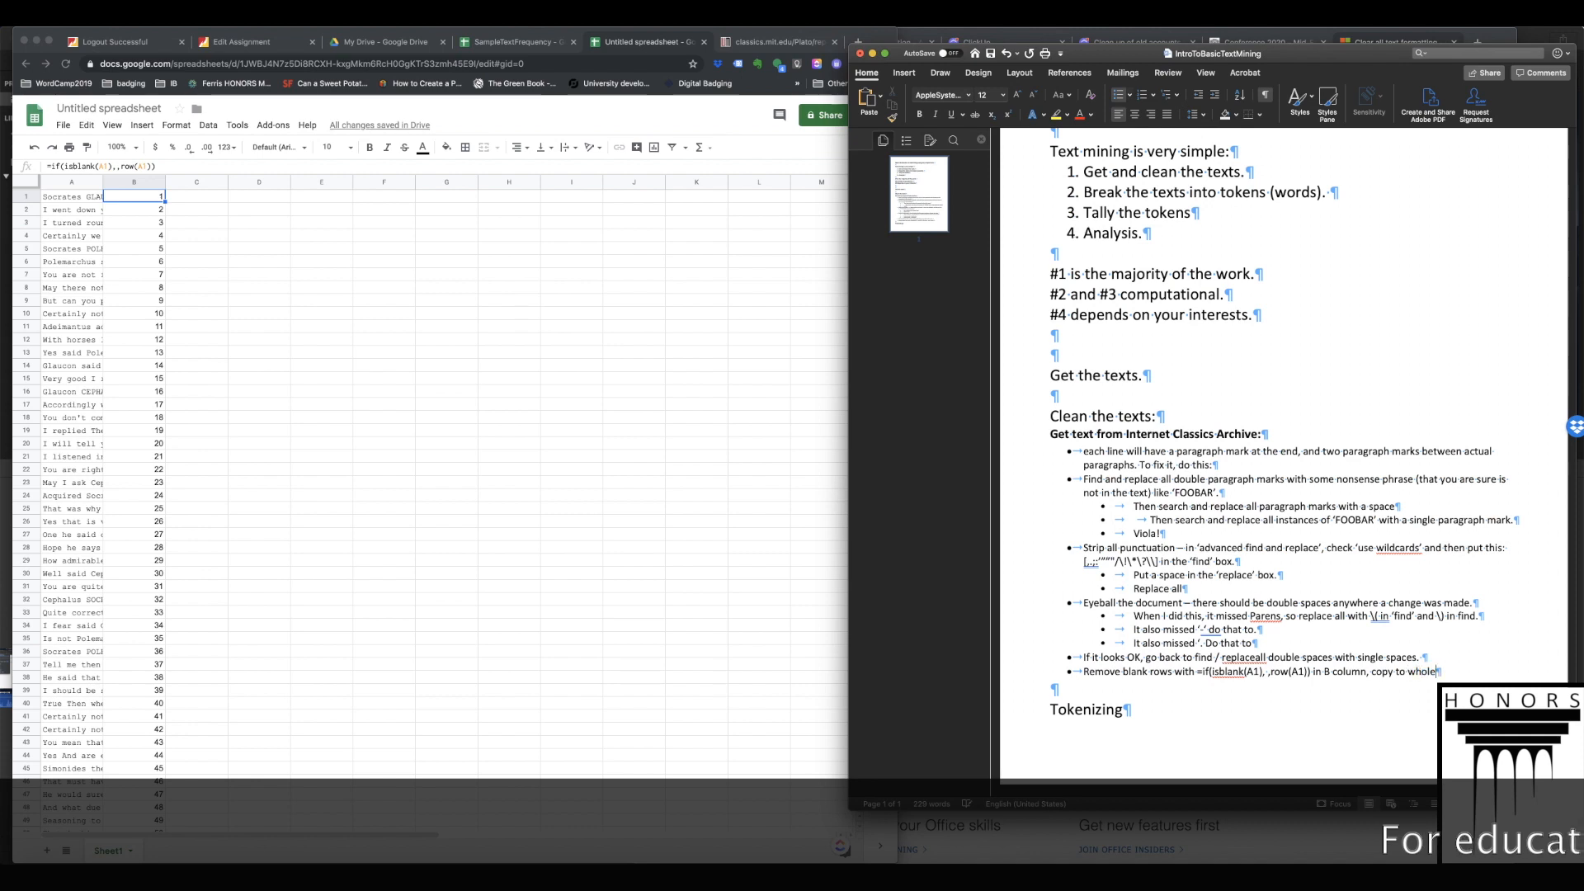
text( column, sort by cy)
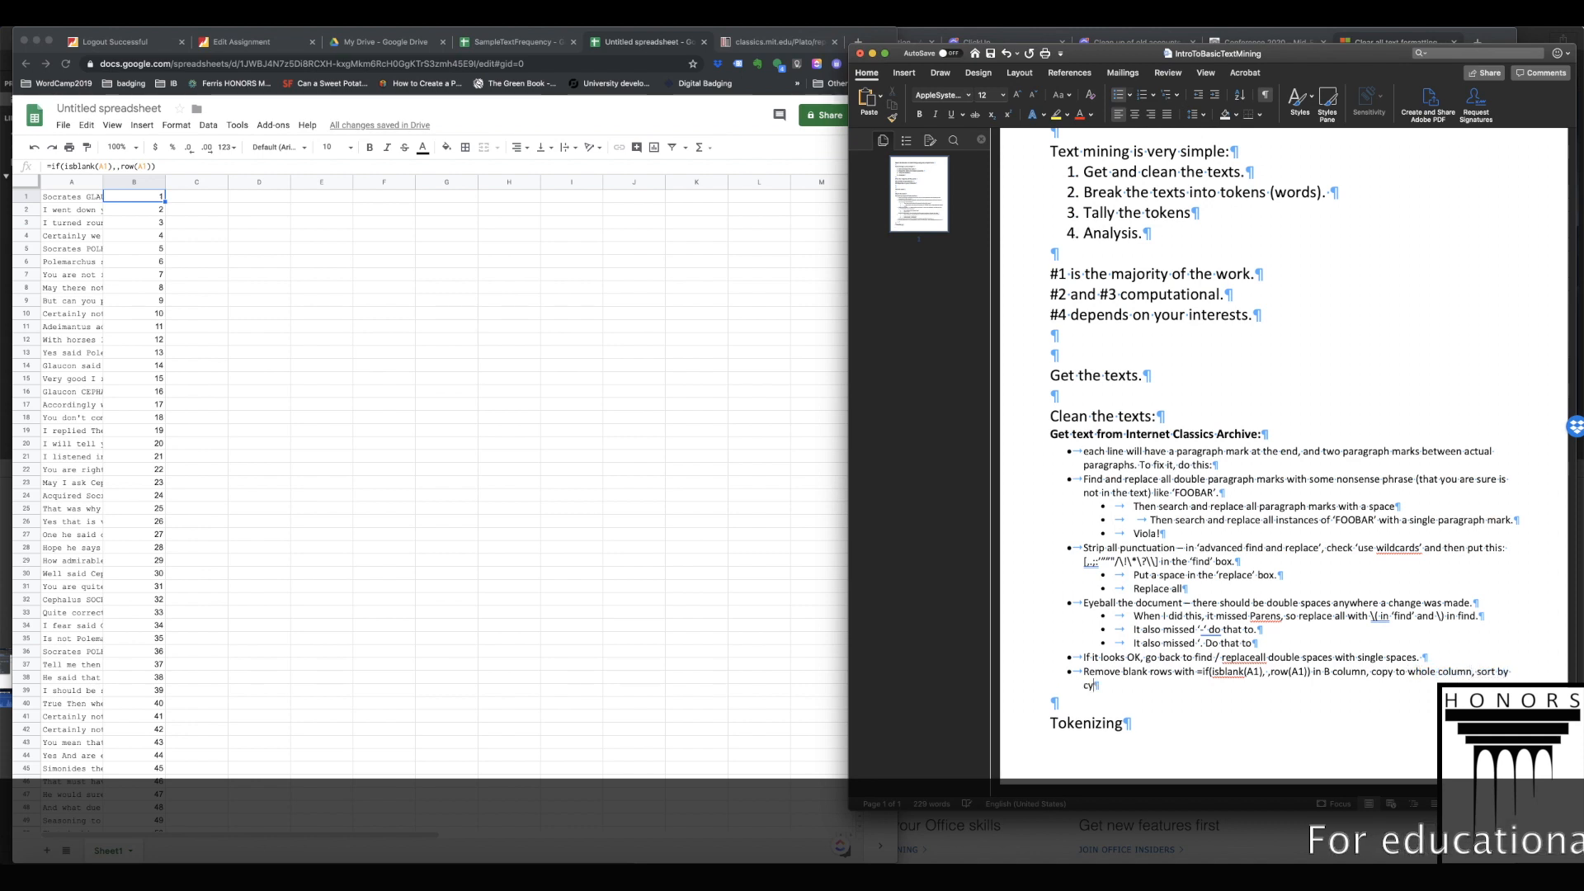
key(BackSpace)
text(olu)
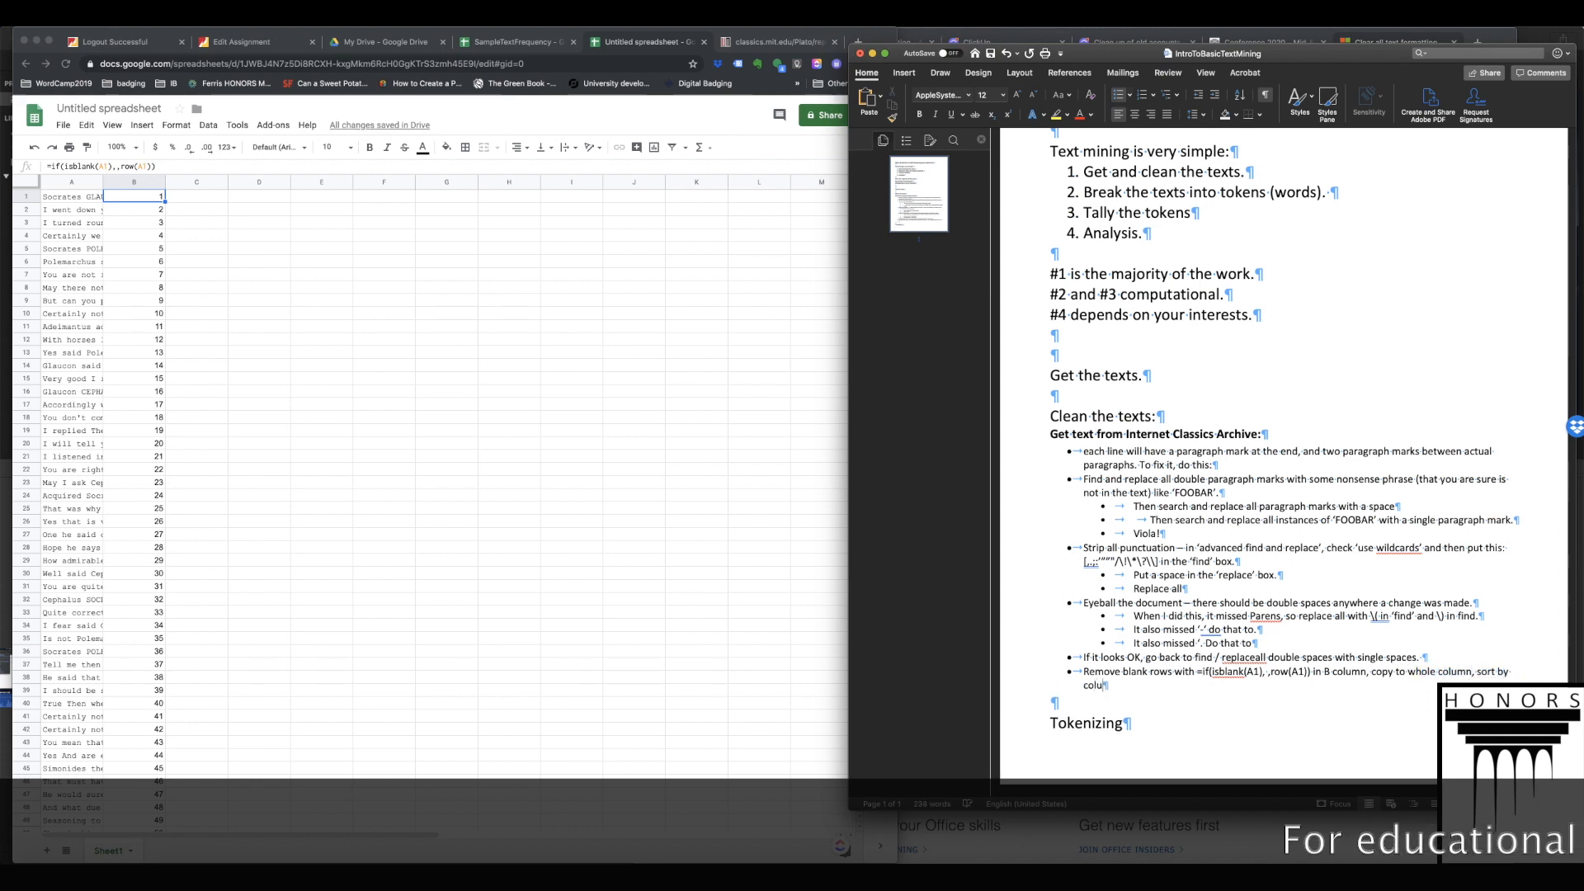
text(mn B, e)
- Finish the blank-rows bullet with "and all the blank lines are gone." and add an empty line below Tokenizing
key(BackSpace)
text(and everything)
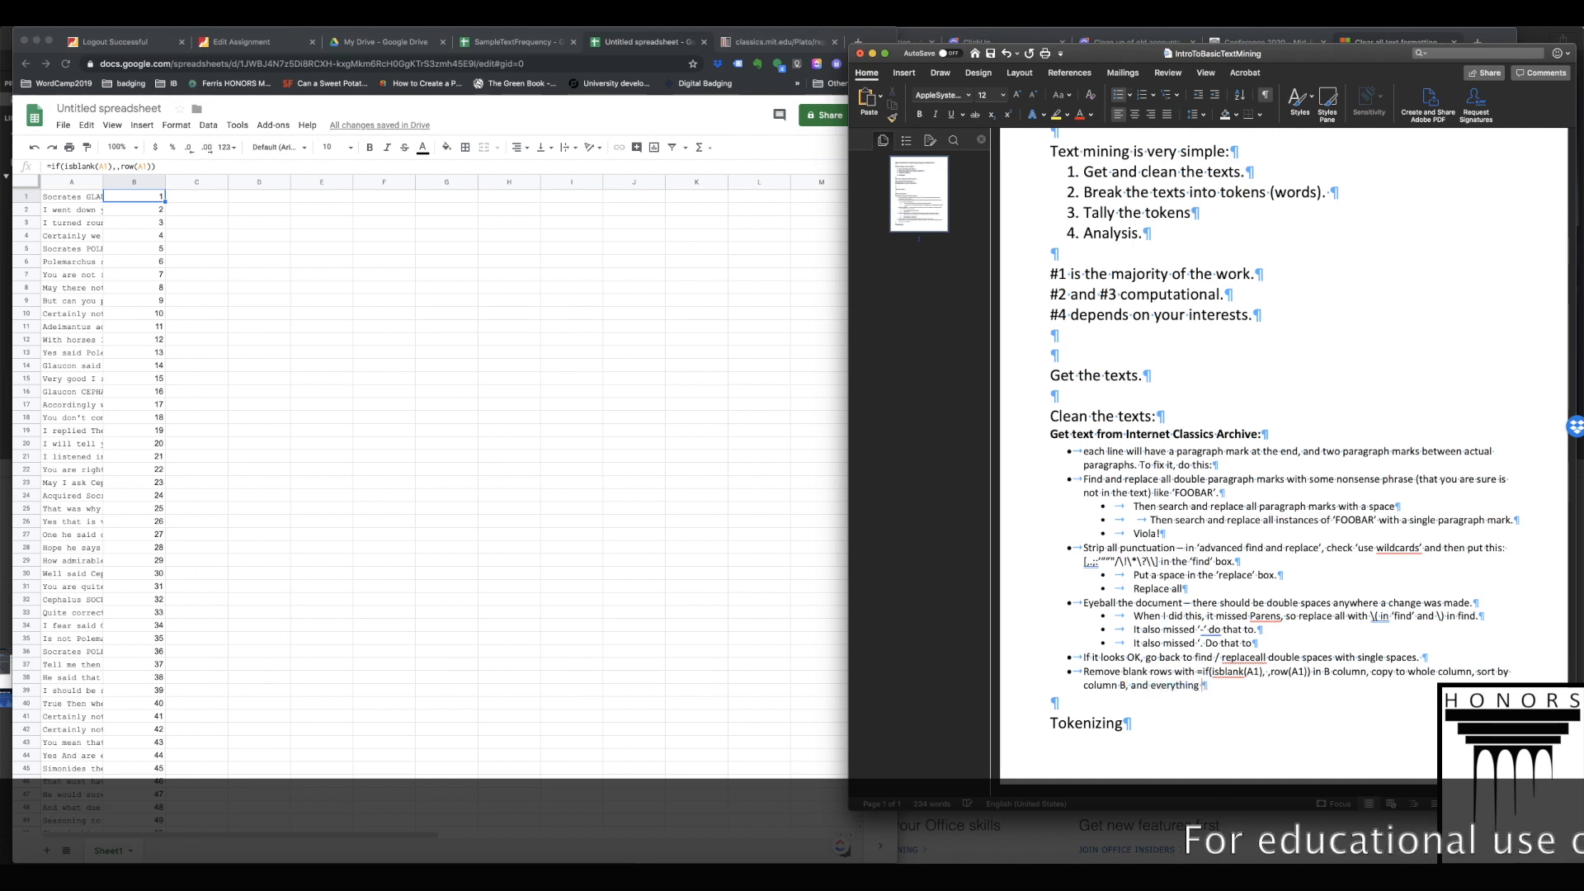
key(BackSpace)
key(BackSpace)
key(BackSpace)
key(BackSpace)
key(BackSpace)
key(BackSpace)
key(BackSpace)
key(BackSpace)
key(BackSpace)
key(BackSpace)
text(all the blank)
key(BackSpace)
text(lank lines are)
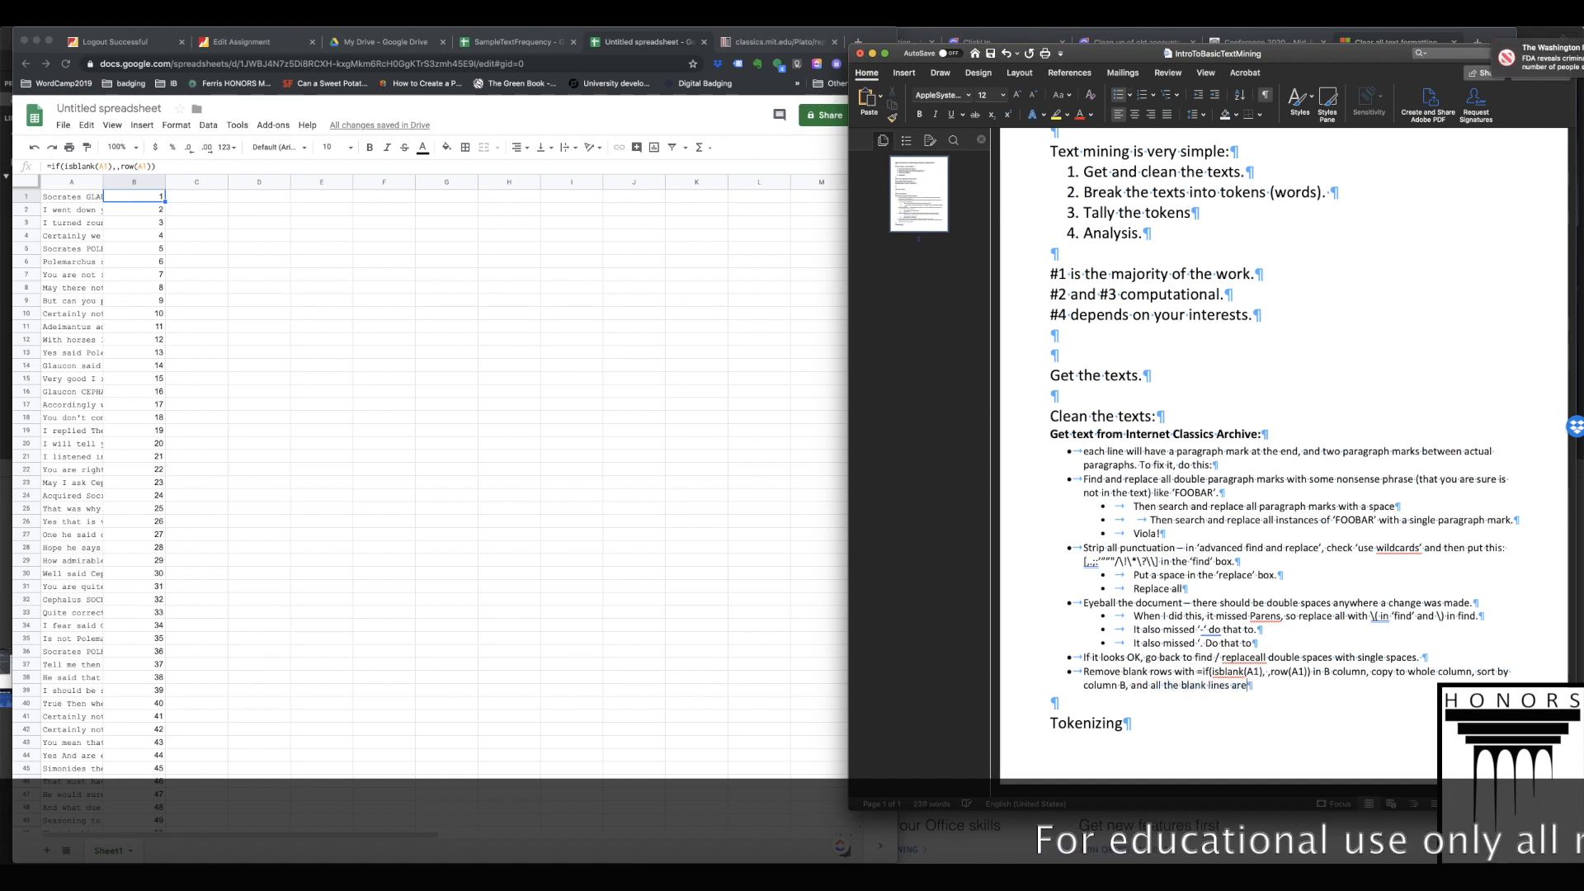
text( gone.)
click(1172, 738)
key(Return)
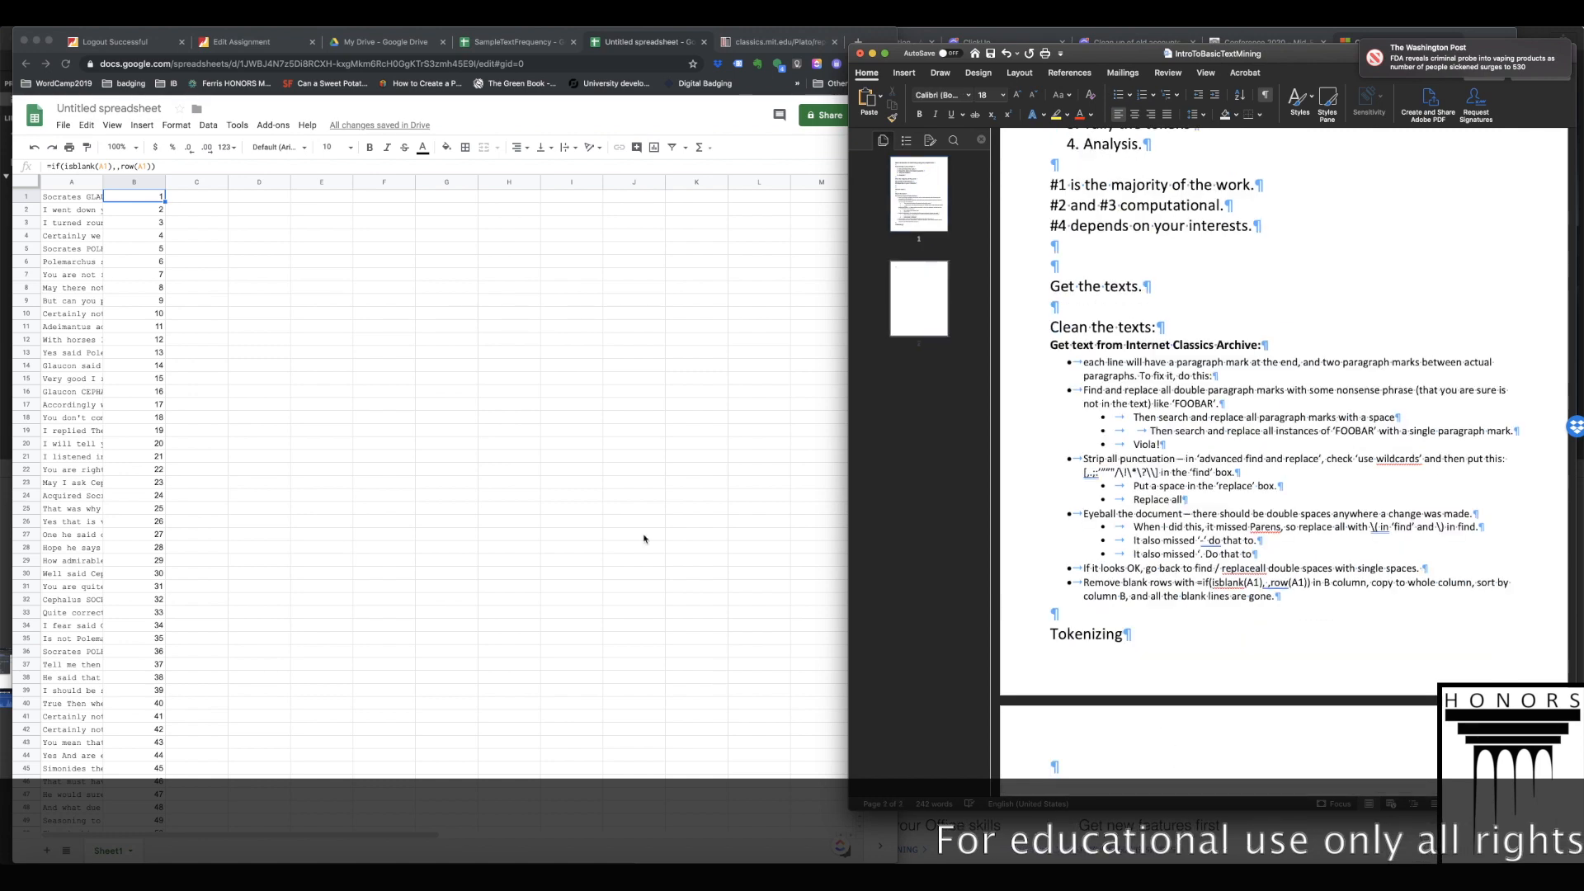
- Return to Google Sheets and examine the contents of the first text rows in column A
click(81, 201)
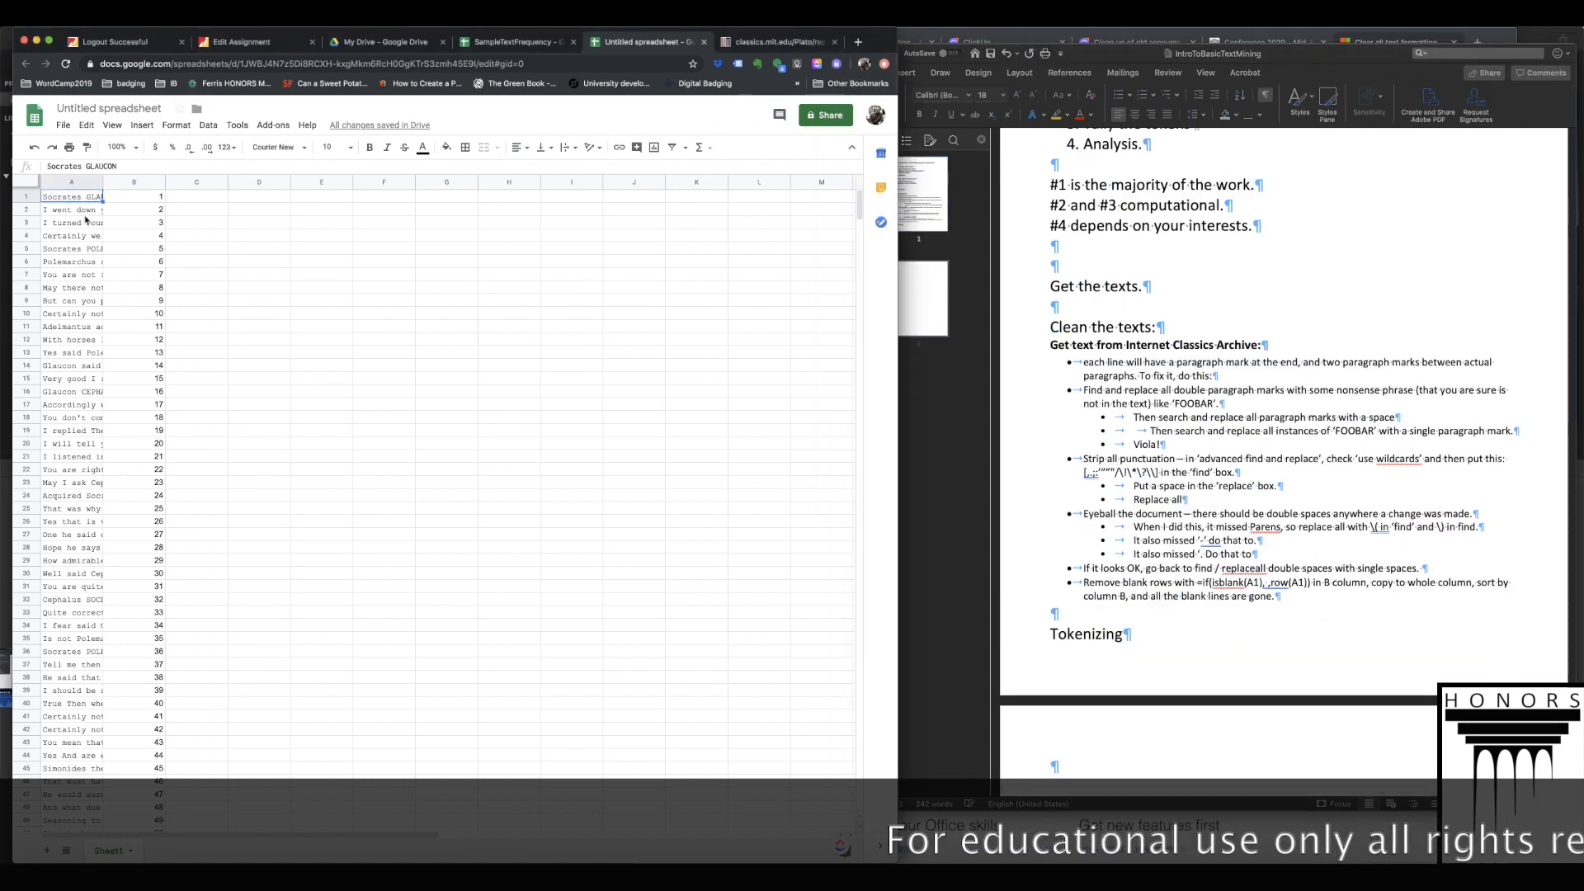
click(82, 213)
click(84, 225)
click(86, 235)
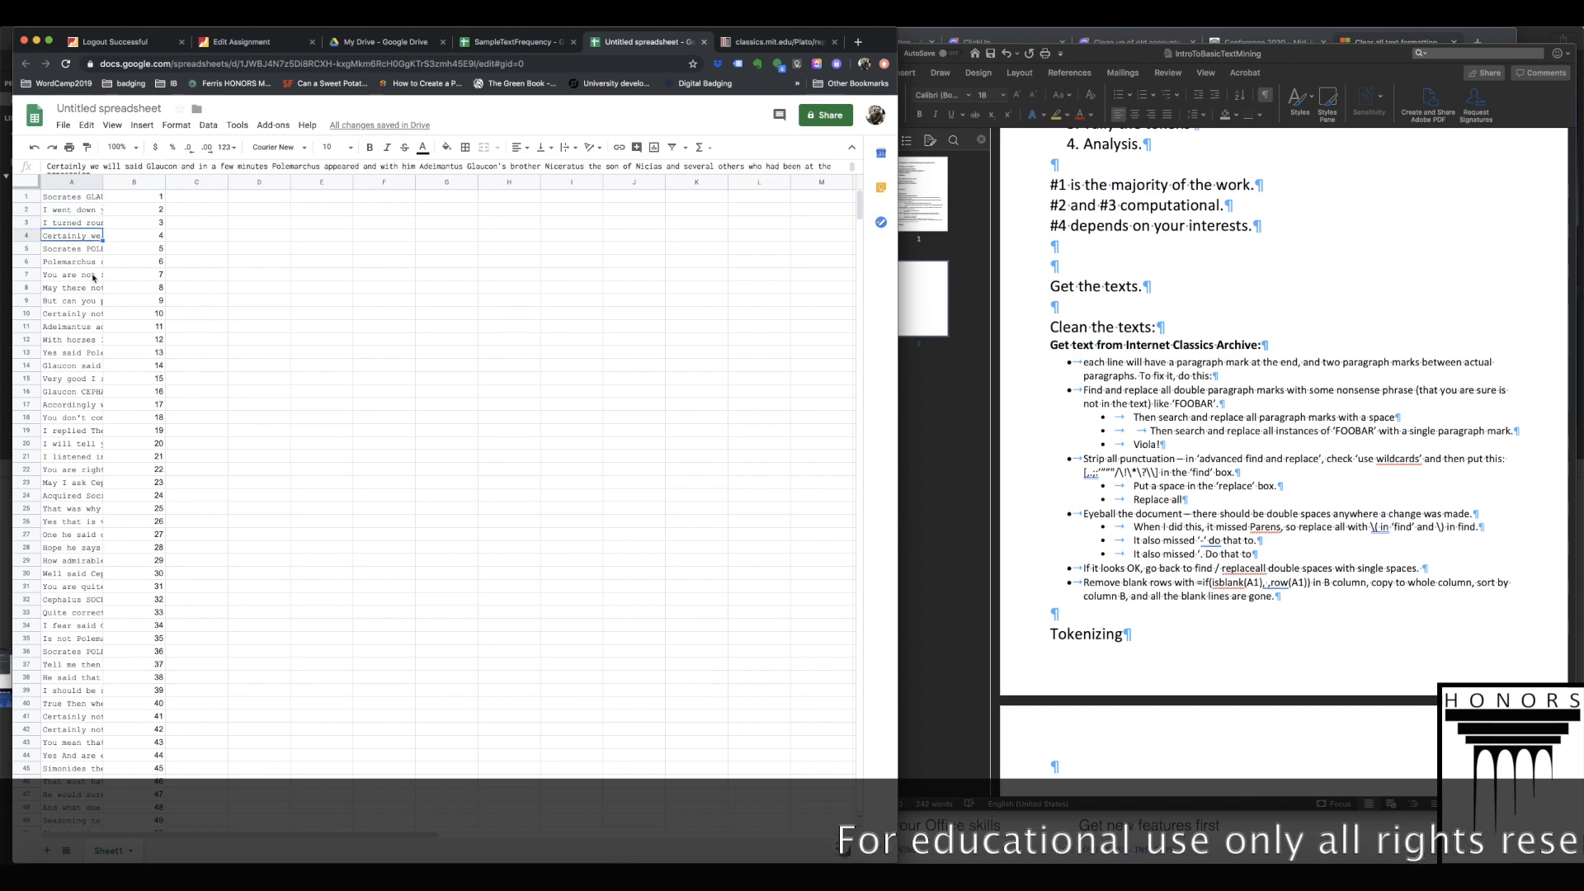
click(79, 198)
click(220, 199)
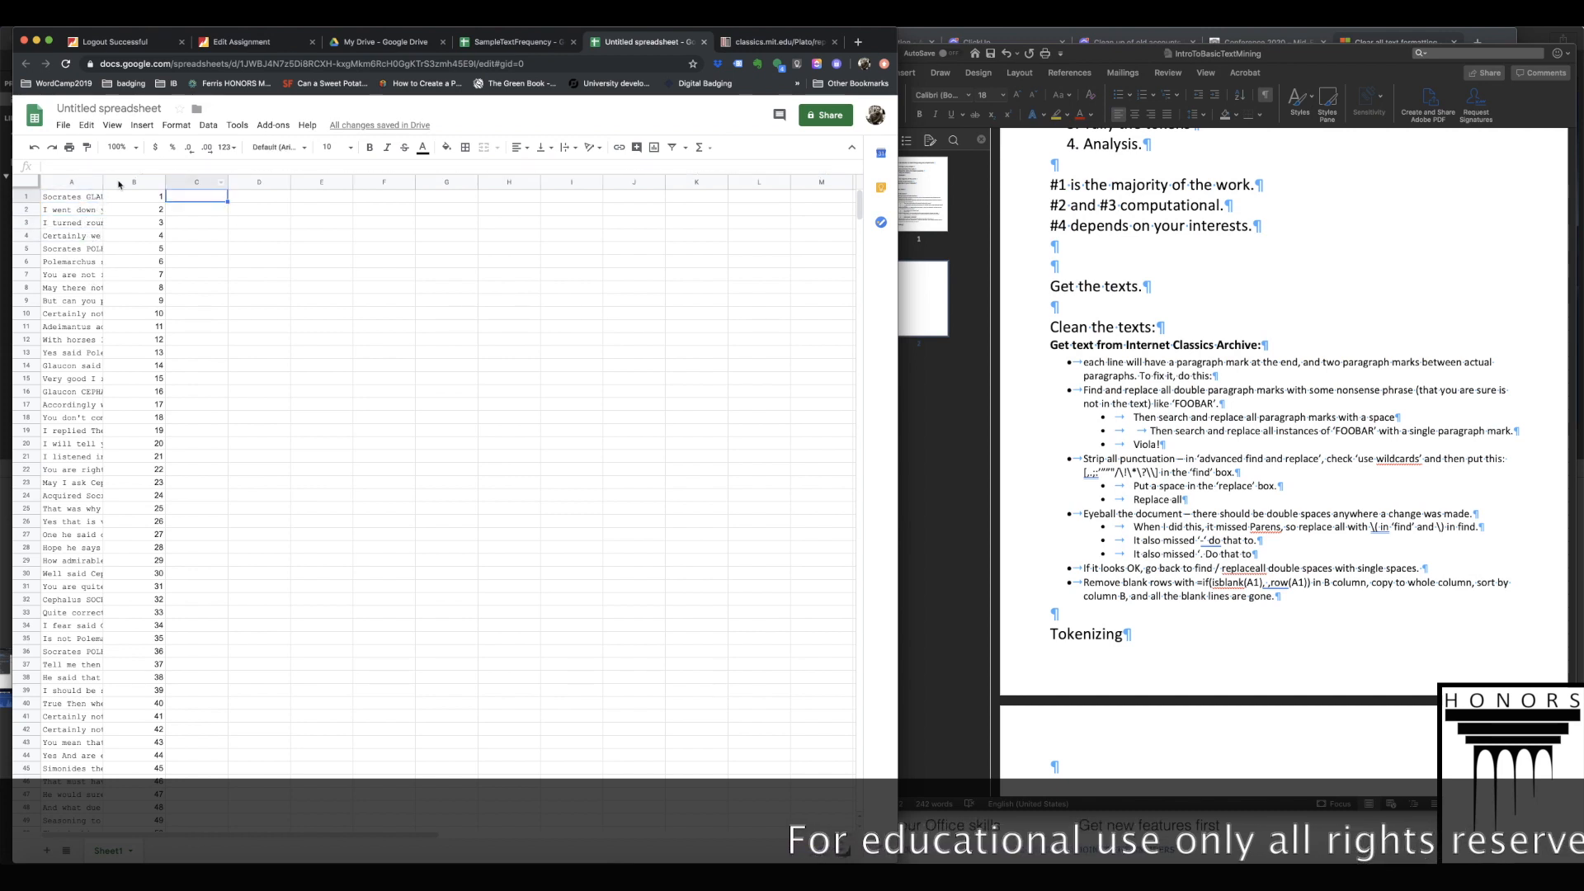
click(73, 200)
click(75, 212)
- Enter the formula =split(A1, " ") in C1 to break the first line into words
click(224, 201)
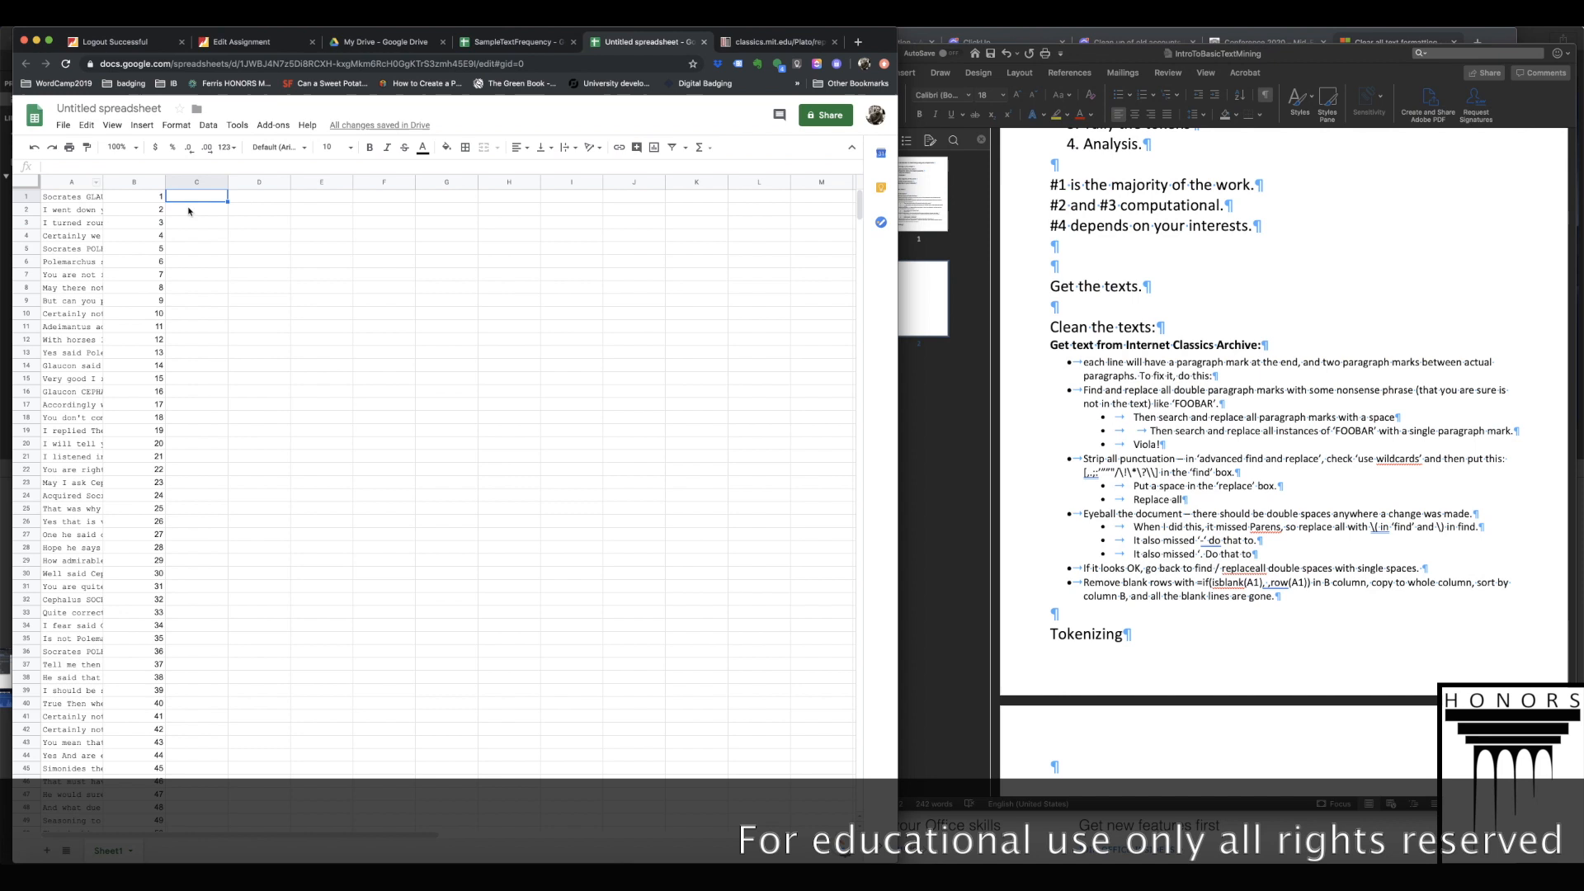
click(109, 168)
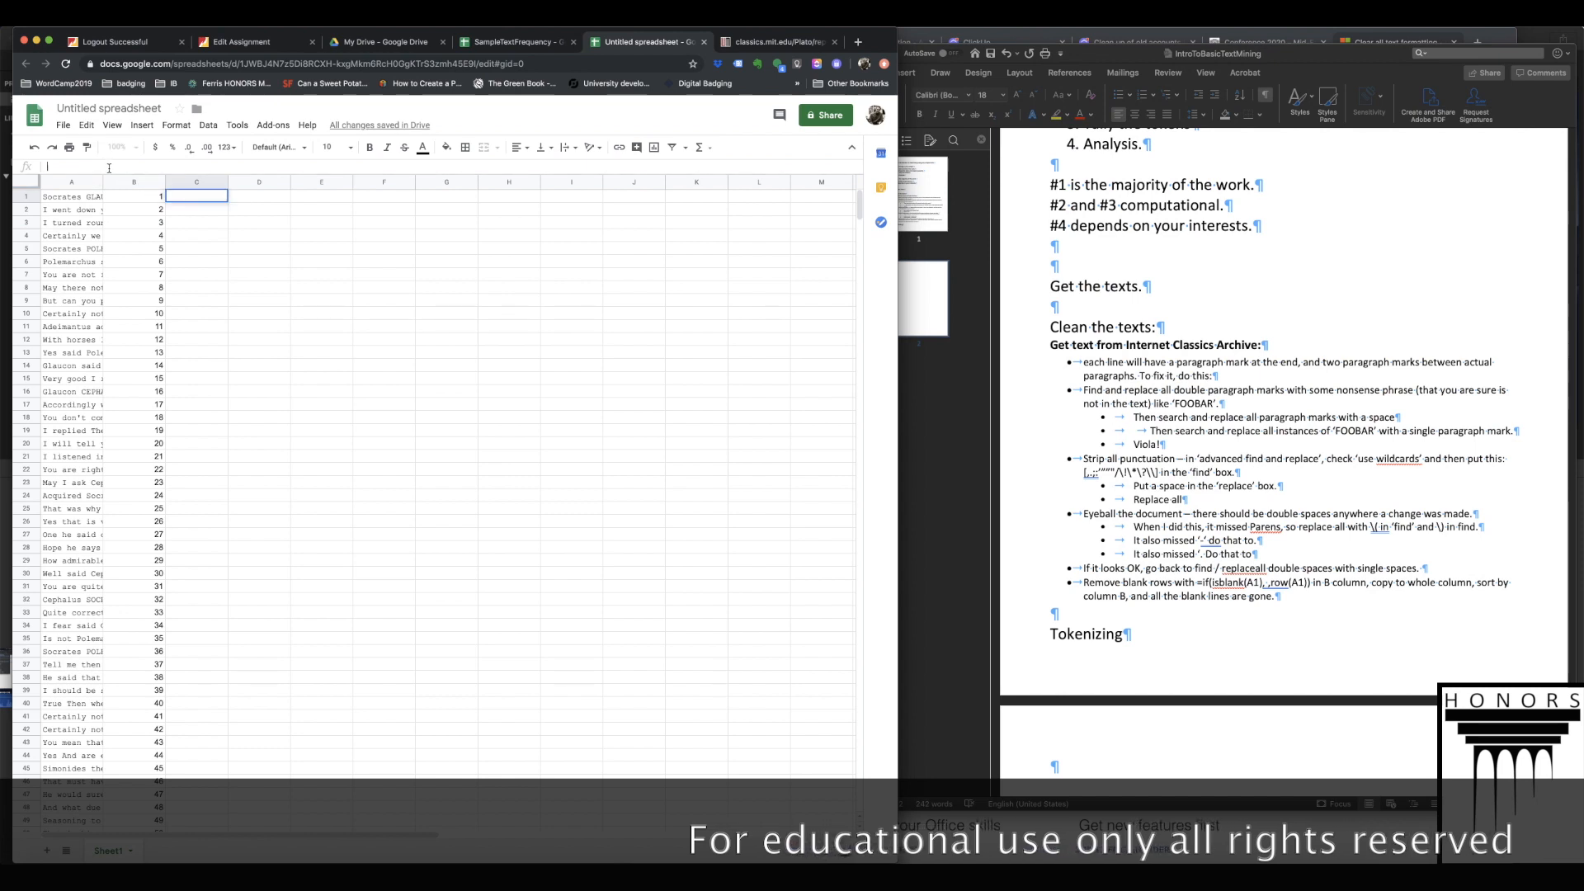
text(=split(A1)
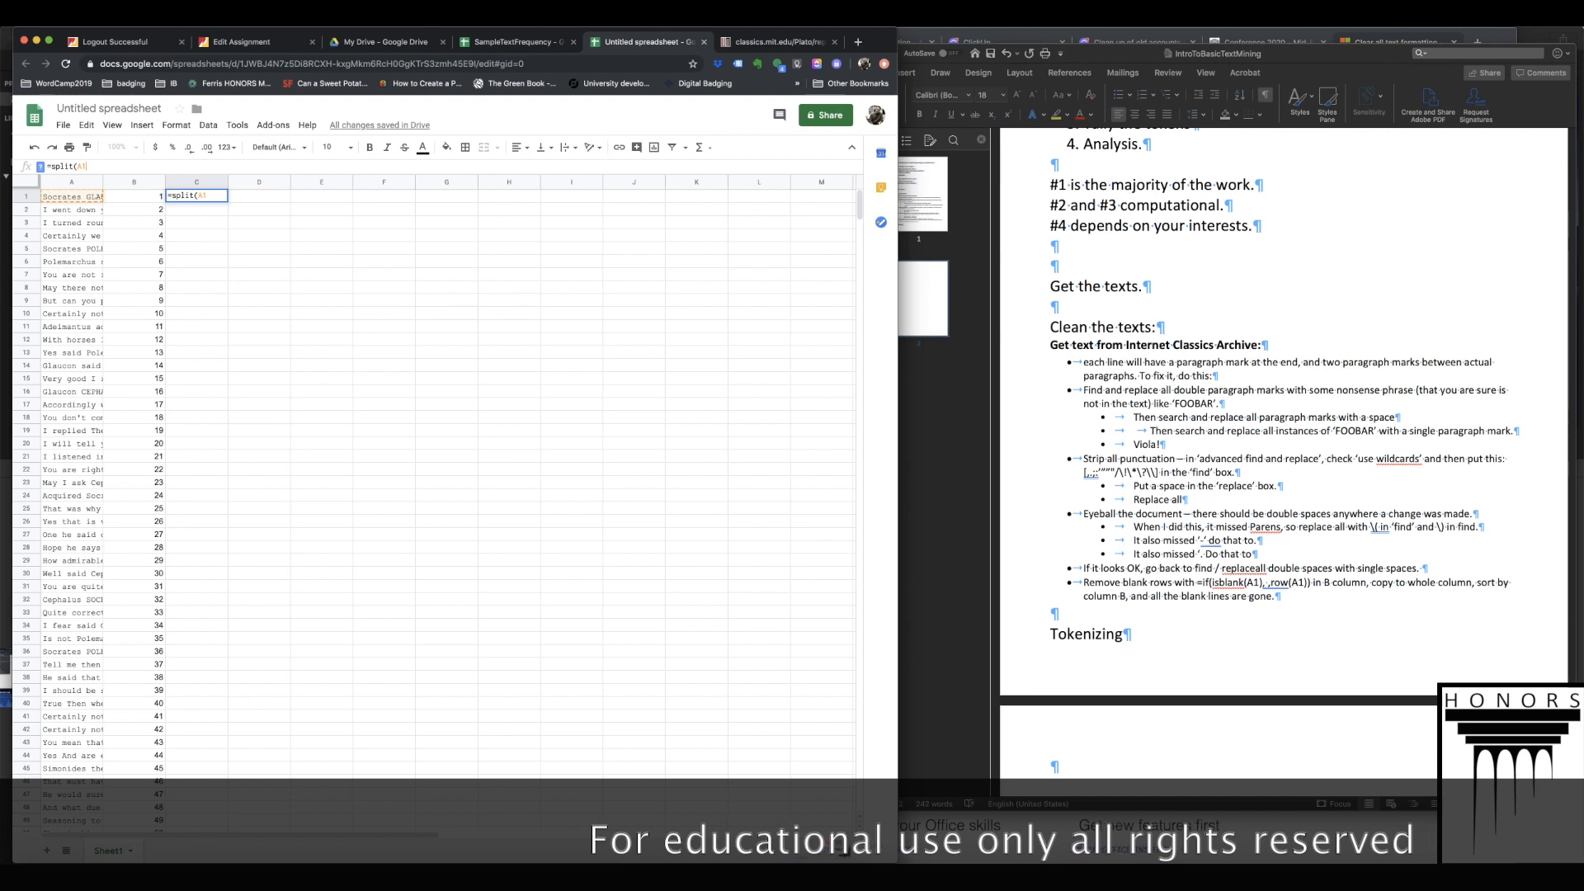
text(, ")
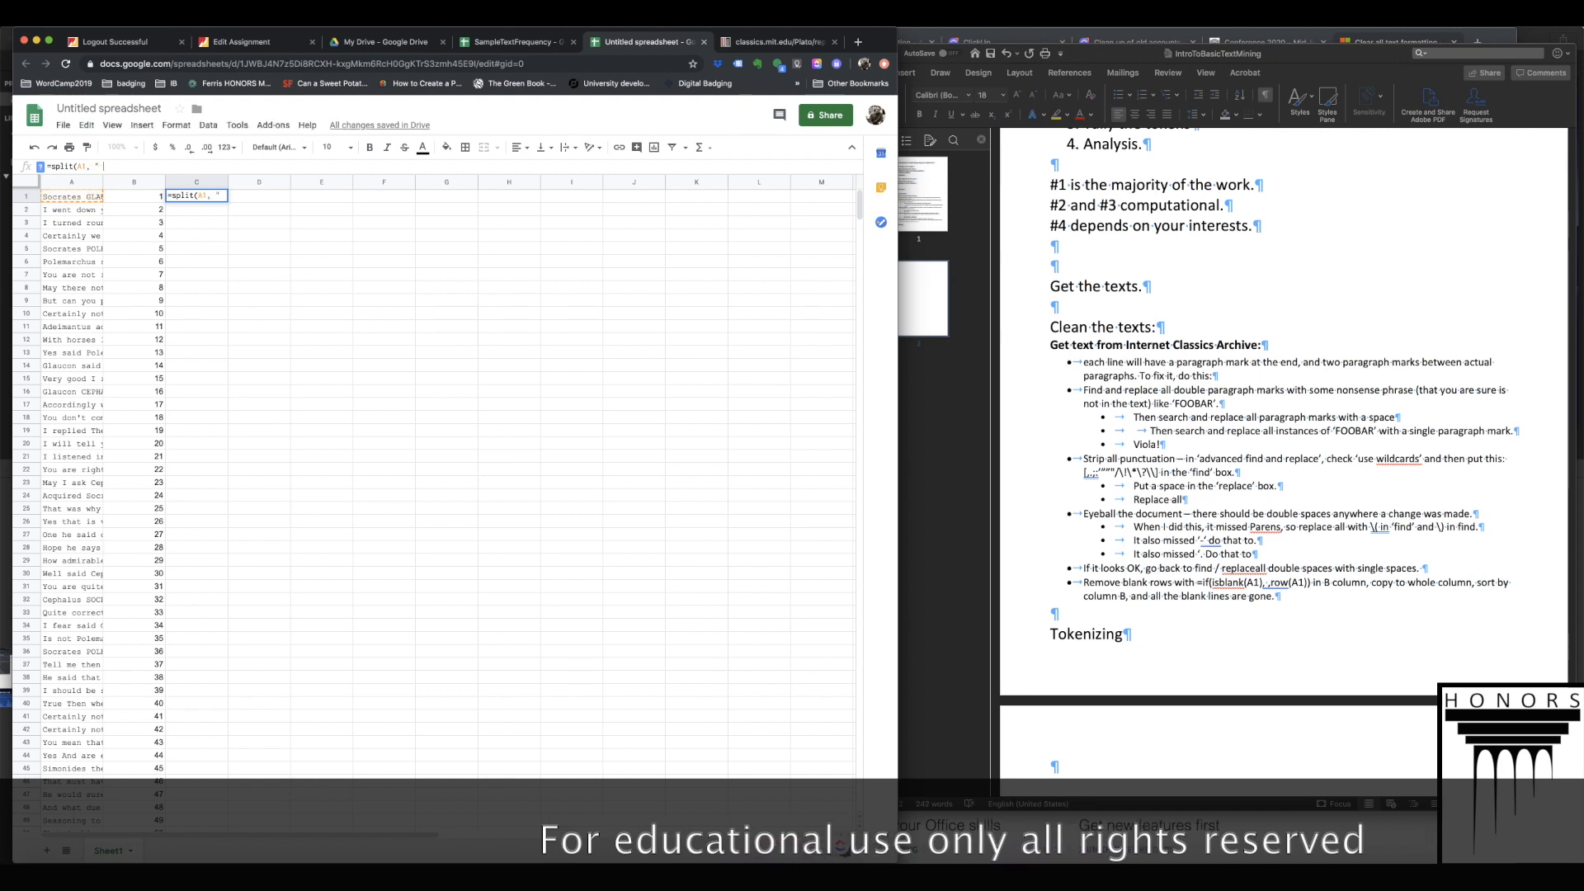
text( ")
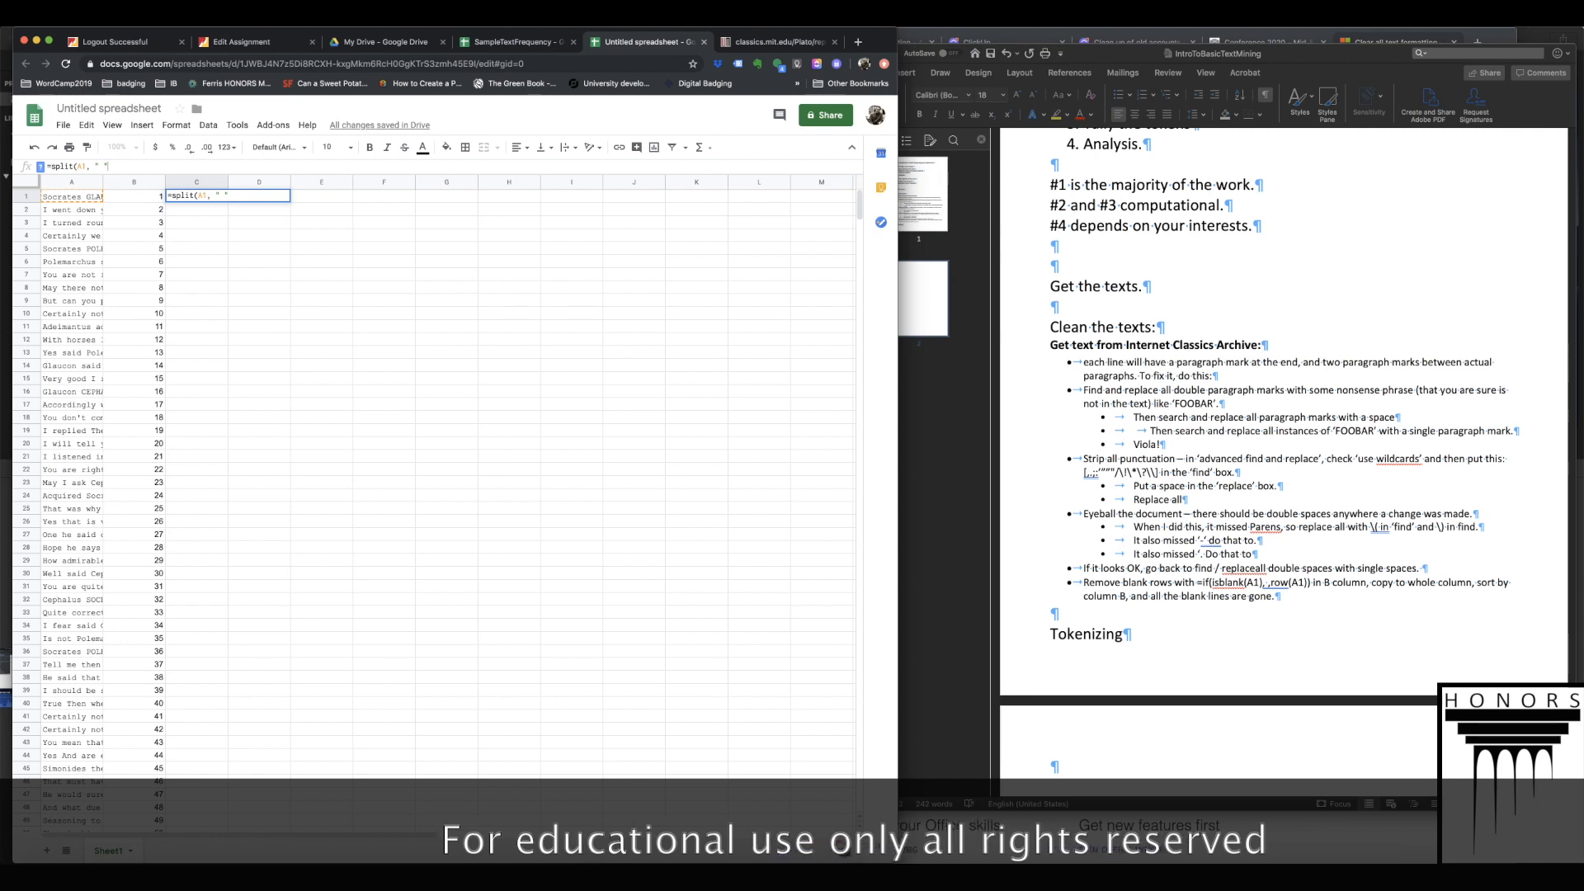
key(Return)
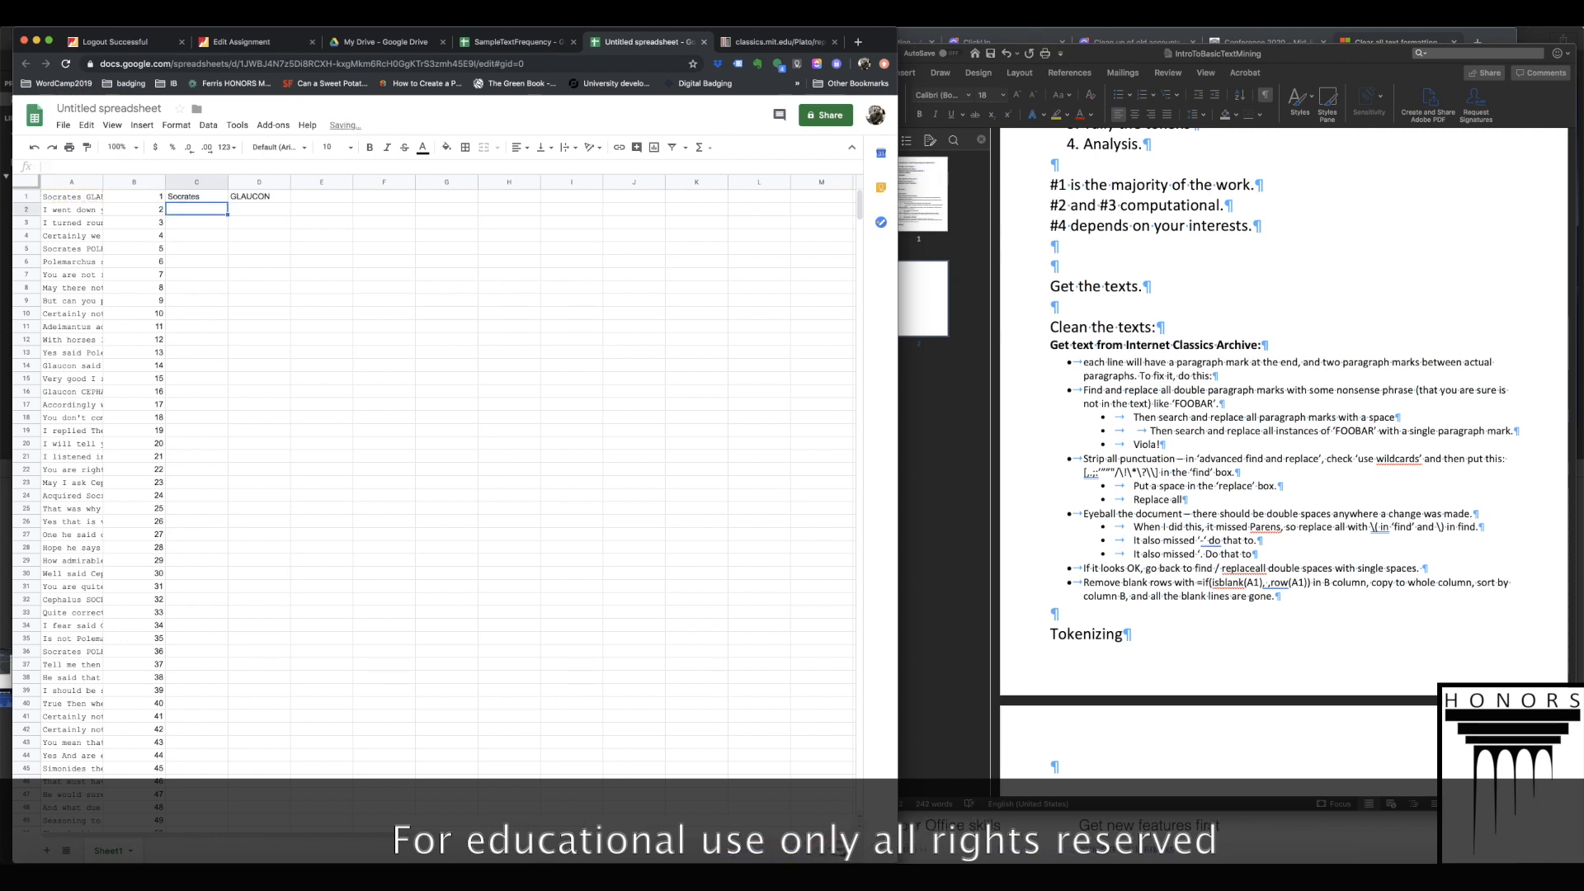
- Move the split formula from C1 to D1, leaving column C free
click(78, 199)
click(172, 198)
key(Right)
click(175, 198)
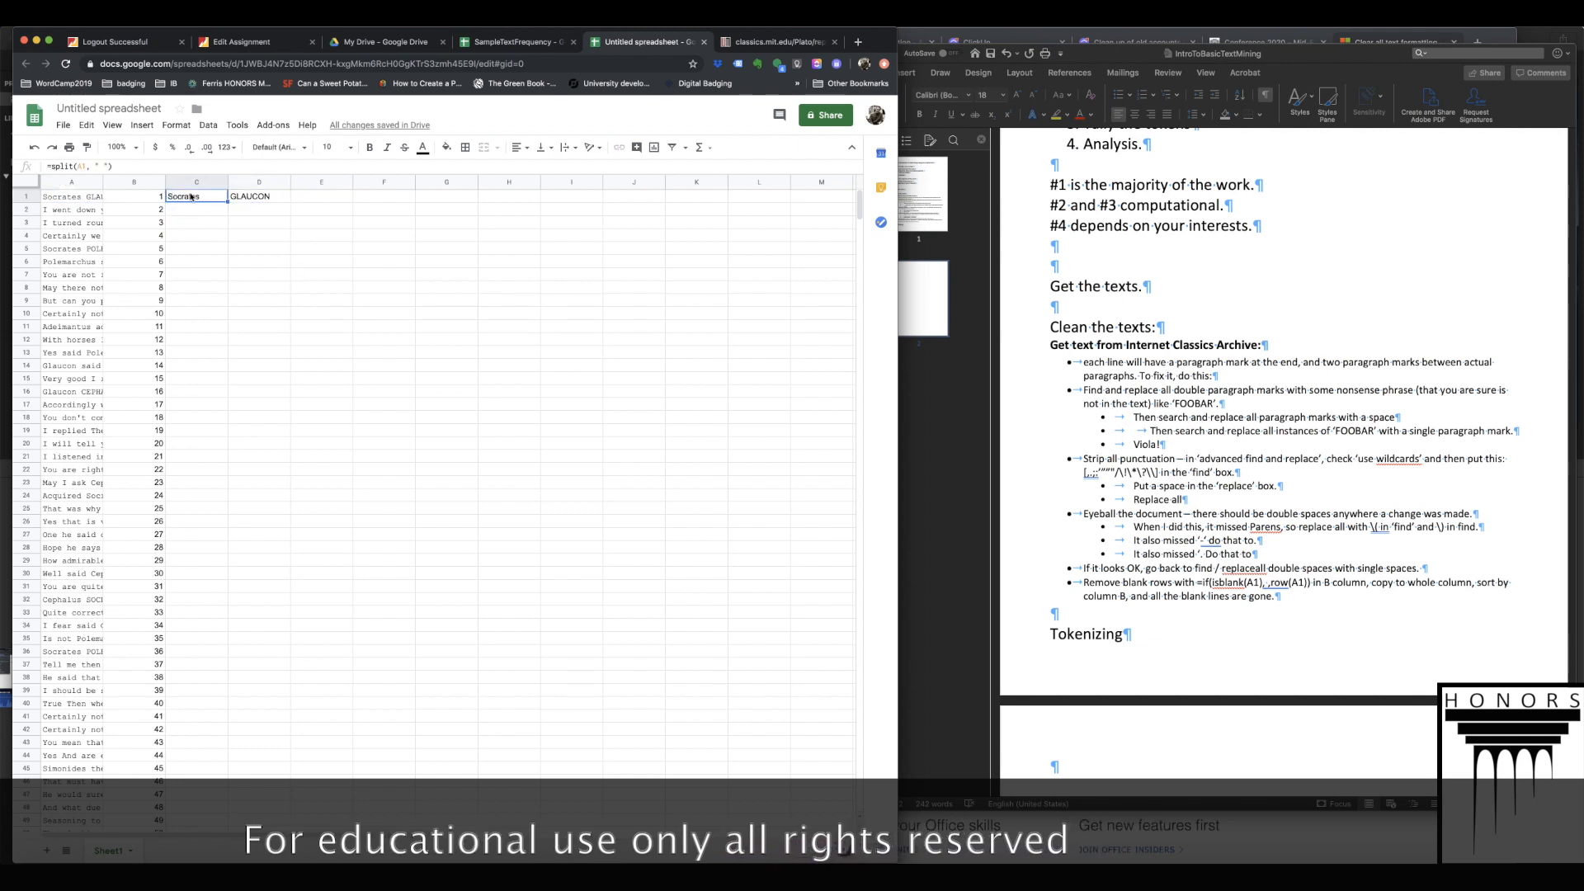
key(ctrl+x)
key(Right)
key(ctrl+v)
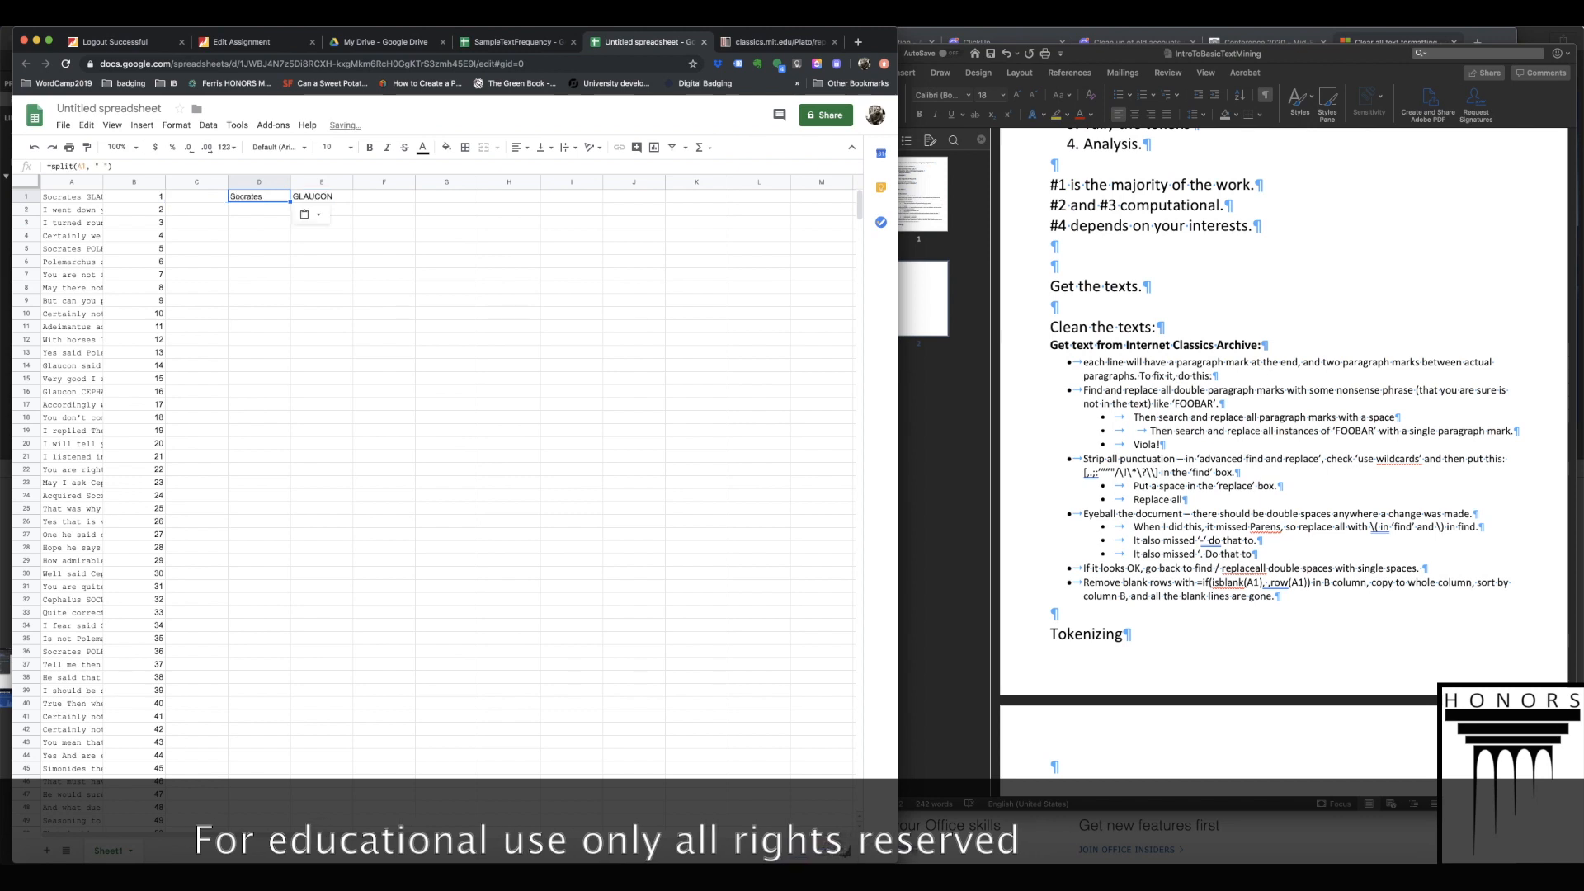
- Enter =counta(split(A1, " ")) in C1 to count the words of the first line
click(180, 200)
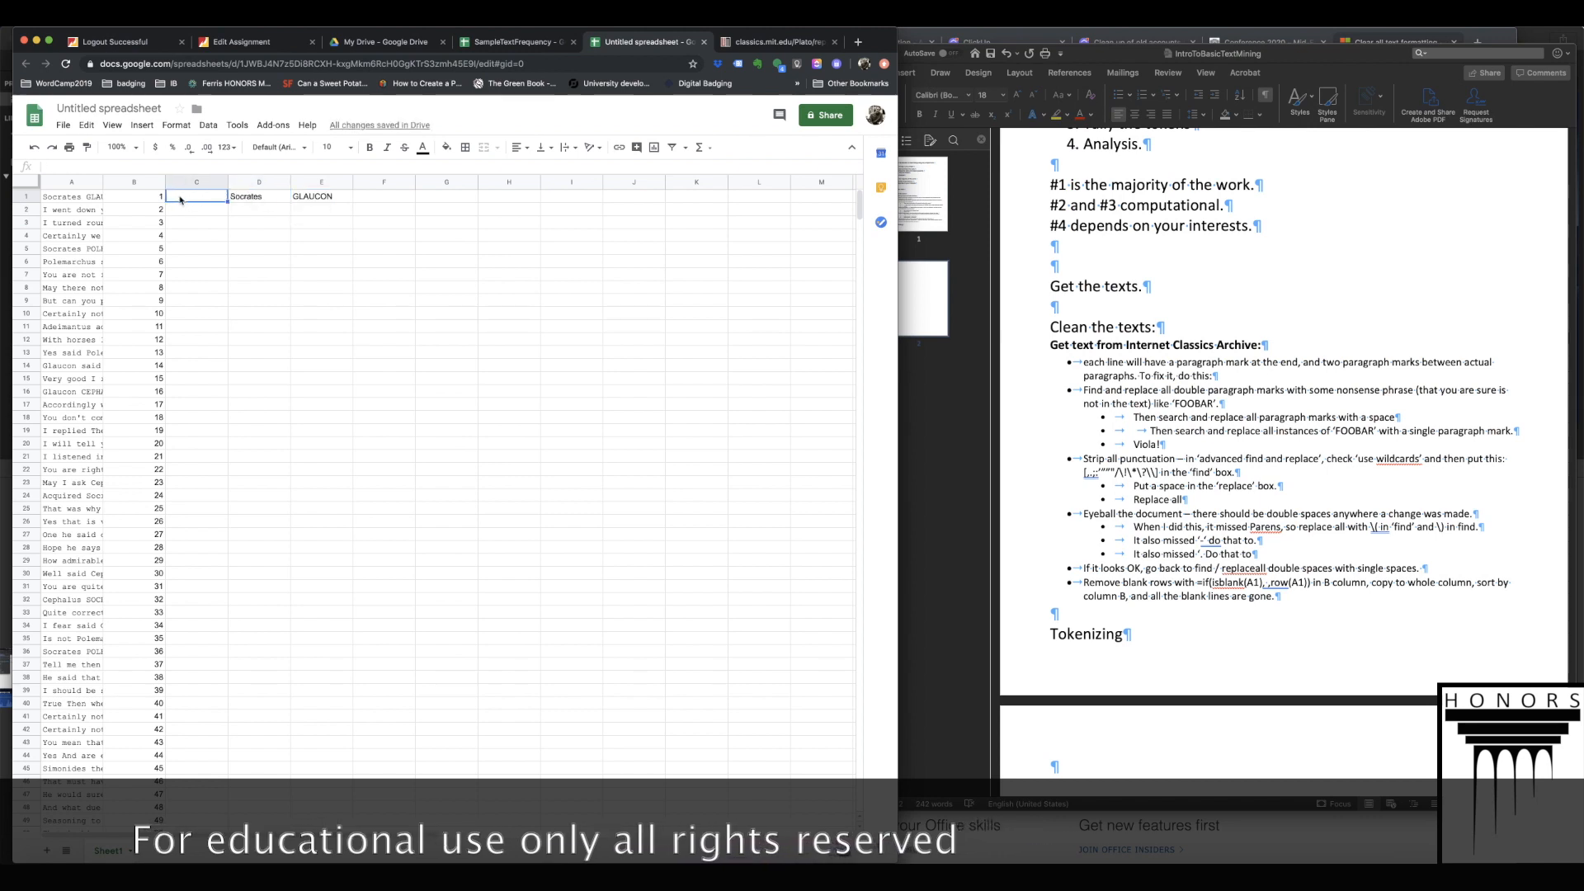
click(78, 199)
click(183, 199)
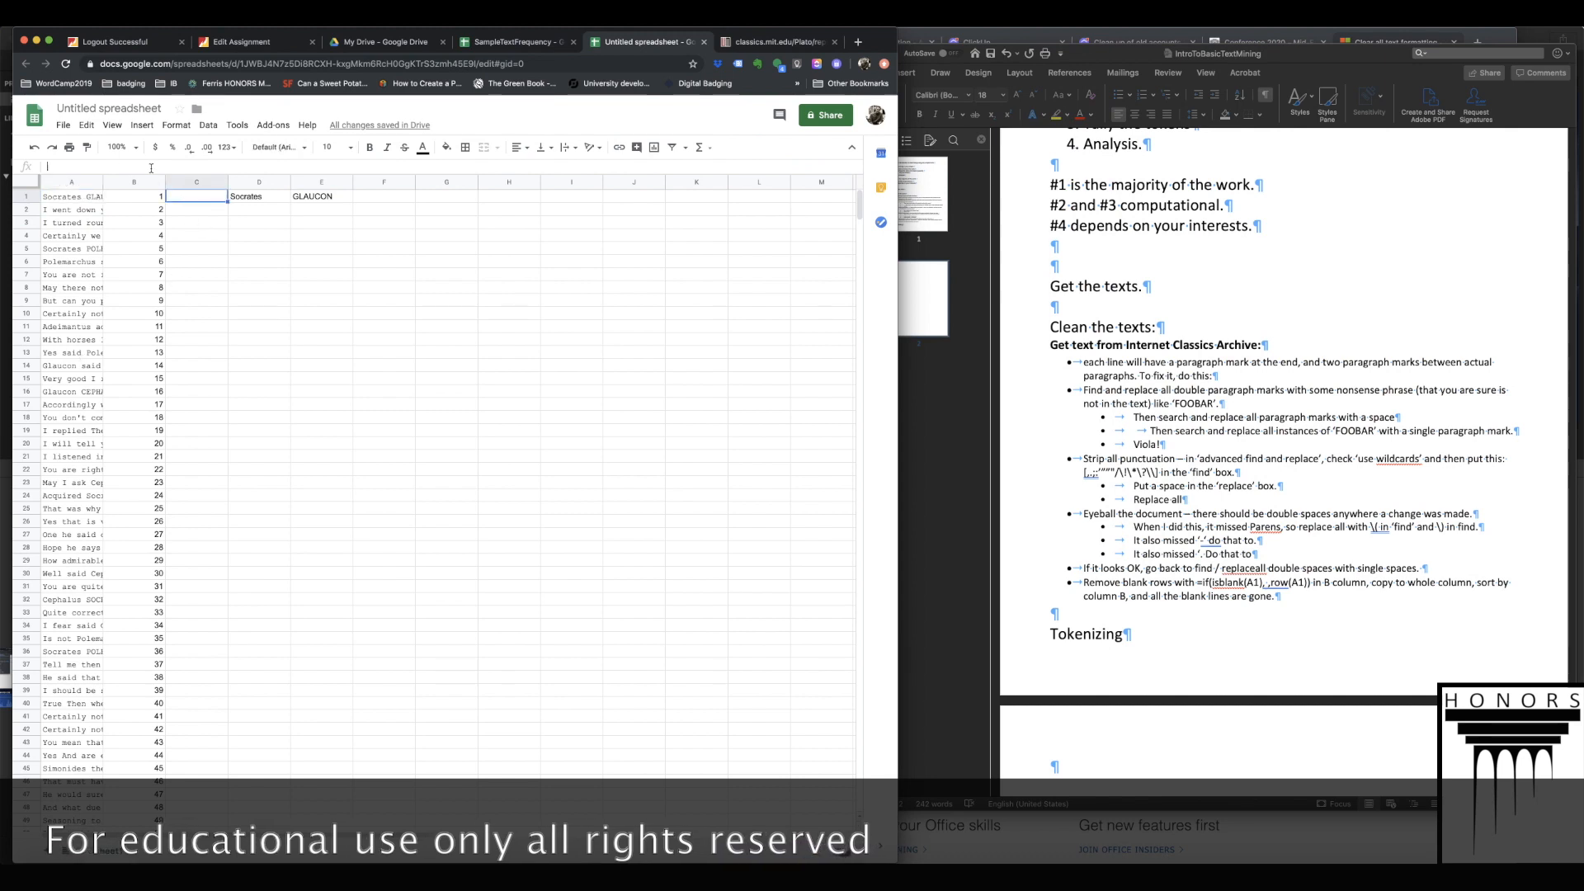
text(=counta()
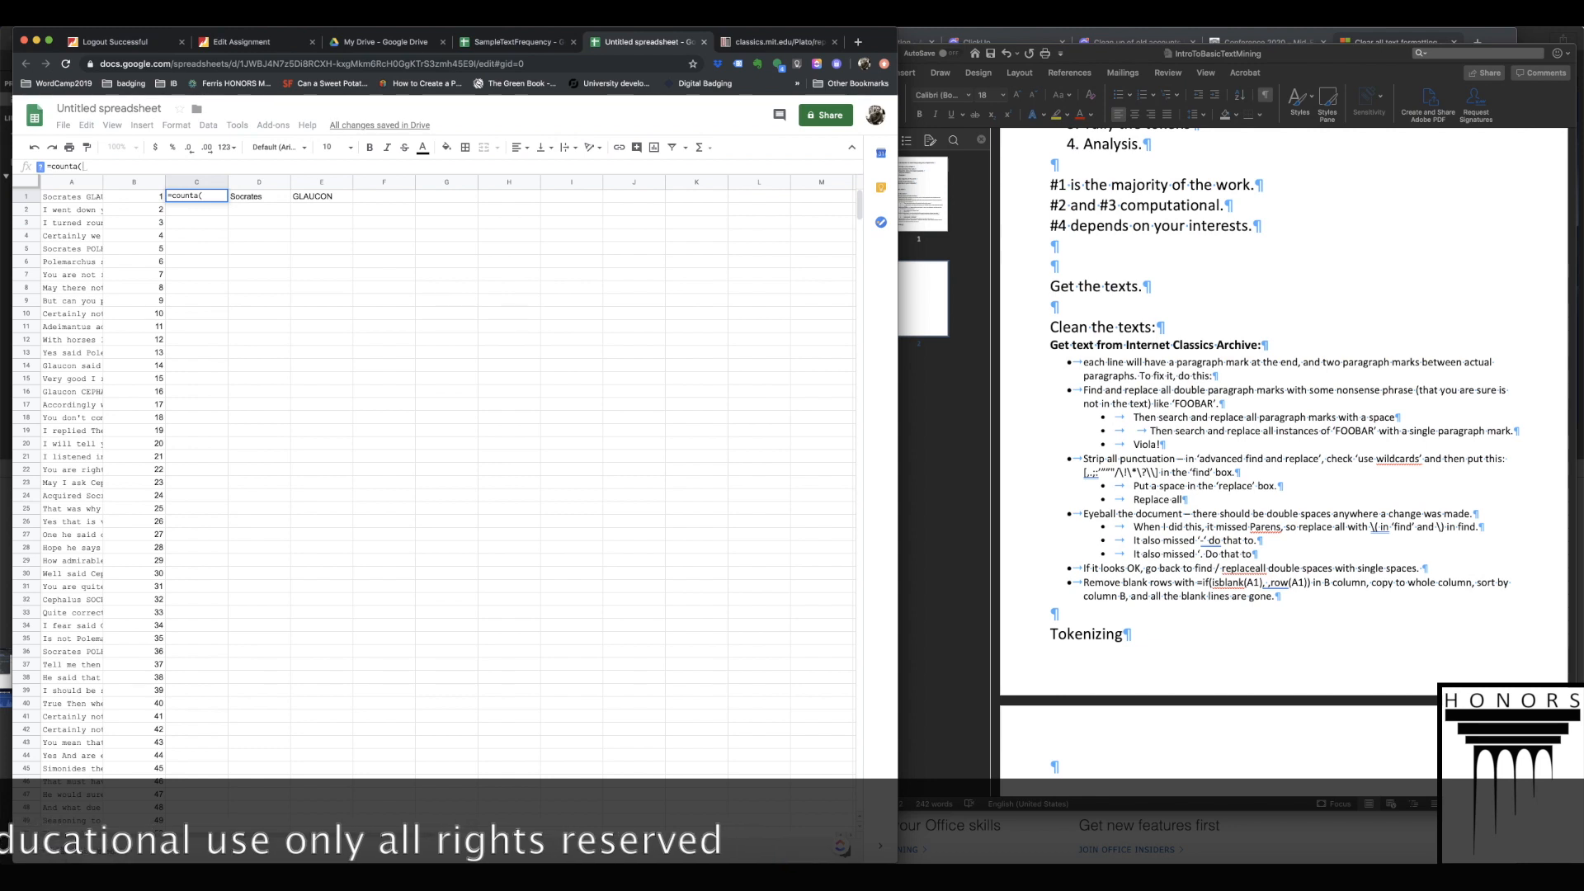
text(split(A1, ")
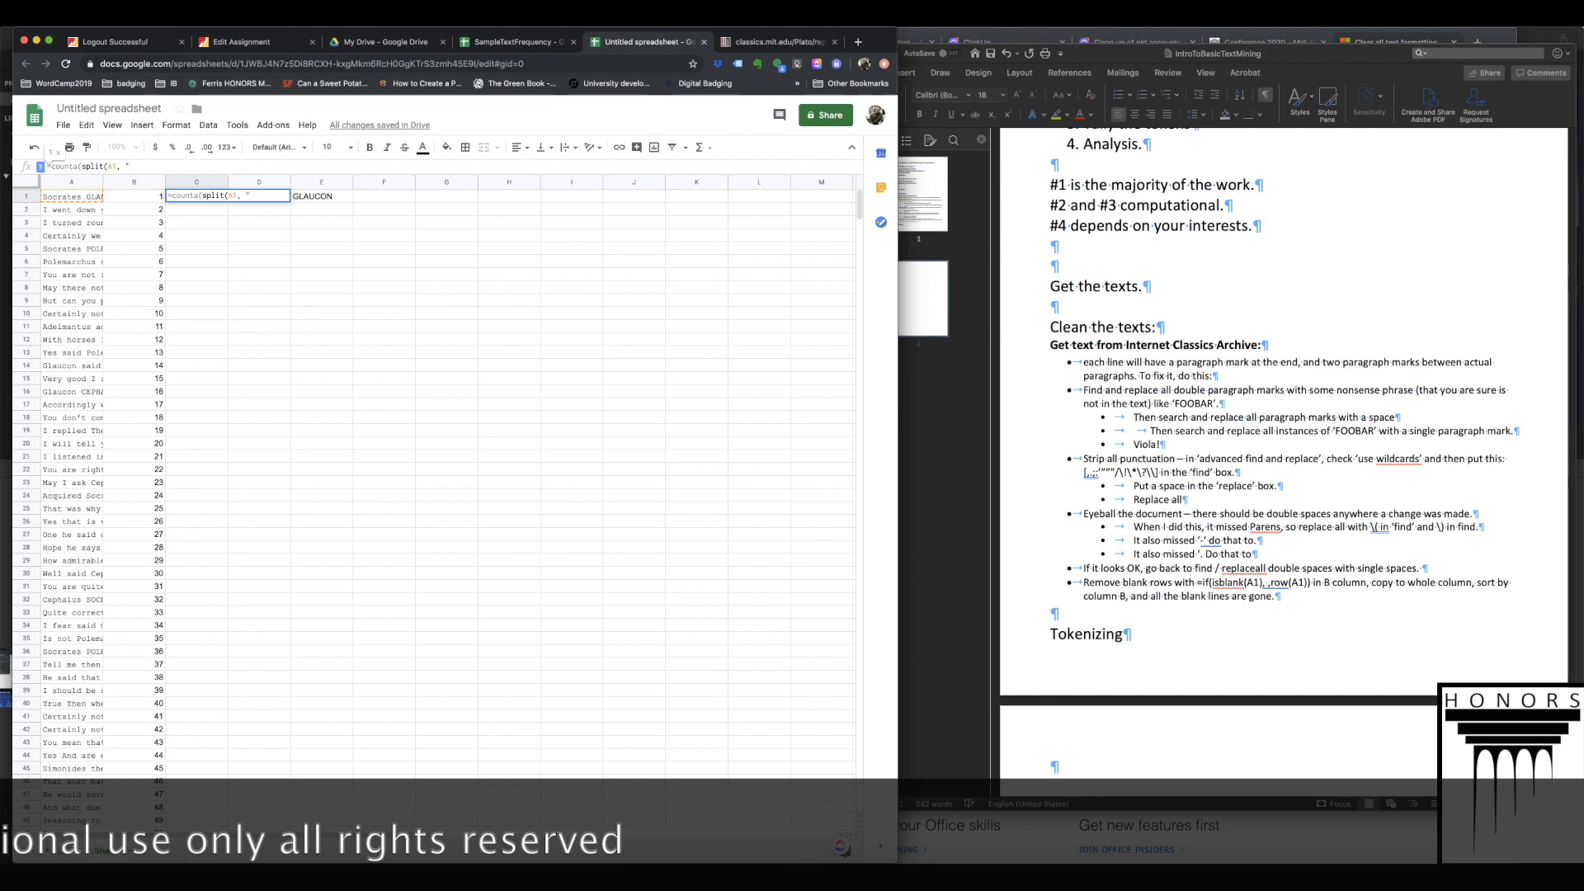
text( "))
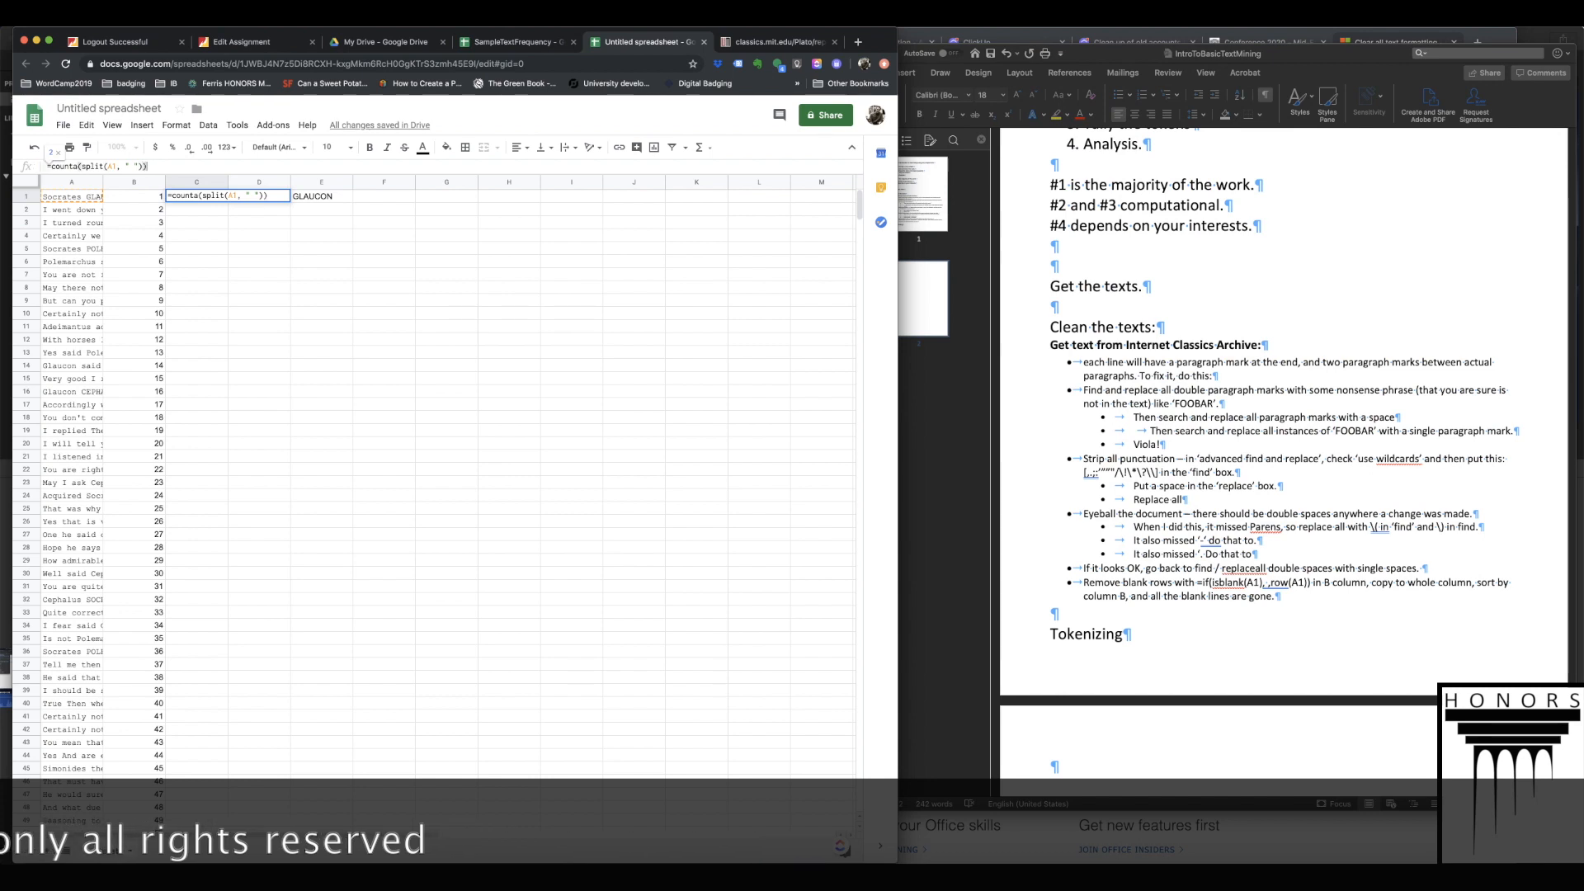
key(Return)
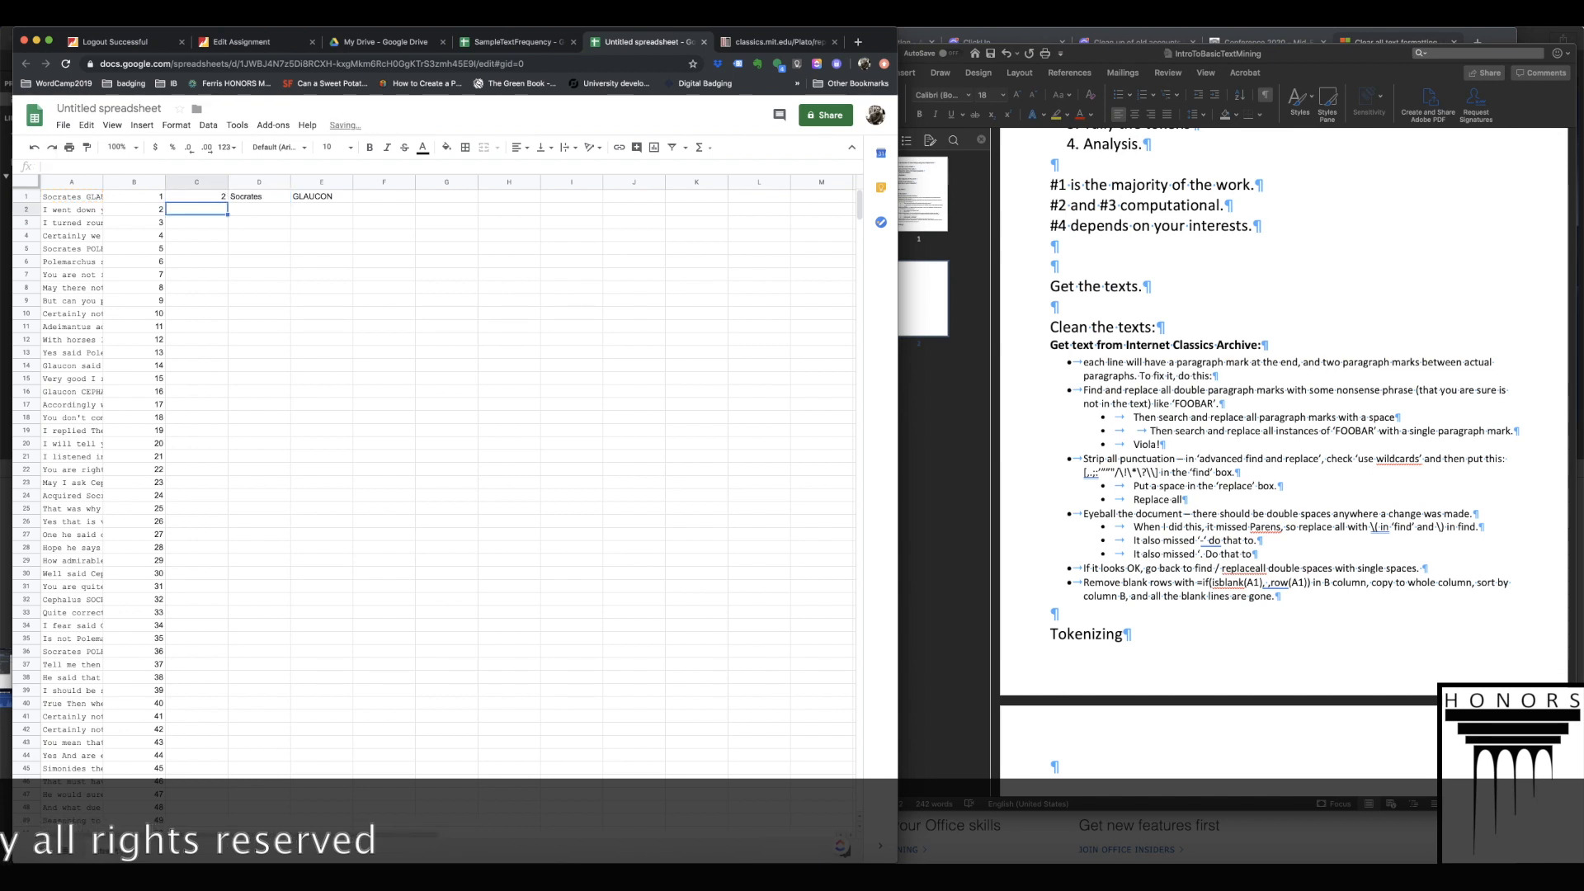
- Copy the word-count and split formulas from C1:D1 into row 2
key(Up)
key(shift+Right)
key(super+c)
key(Down)
key(super+v)
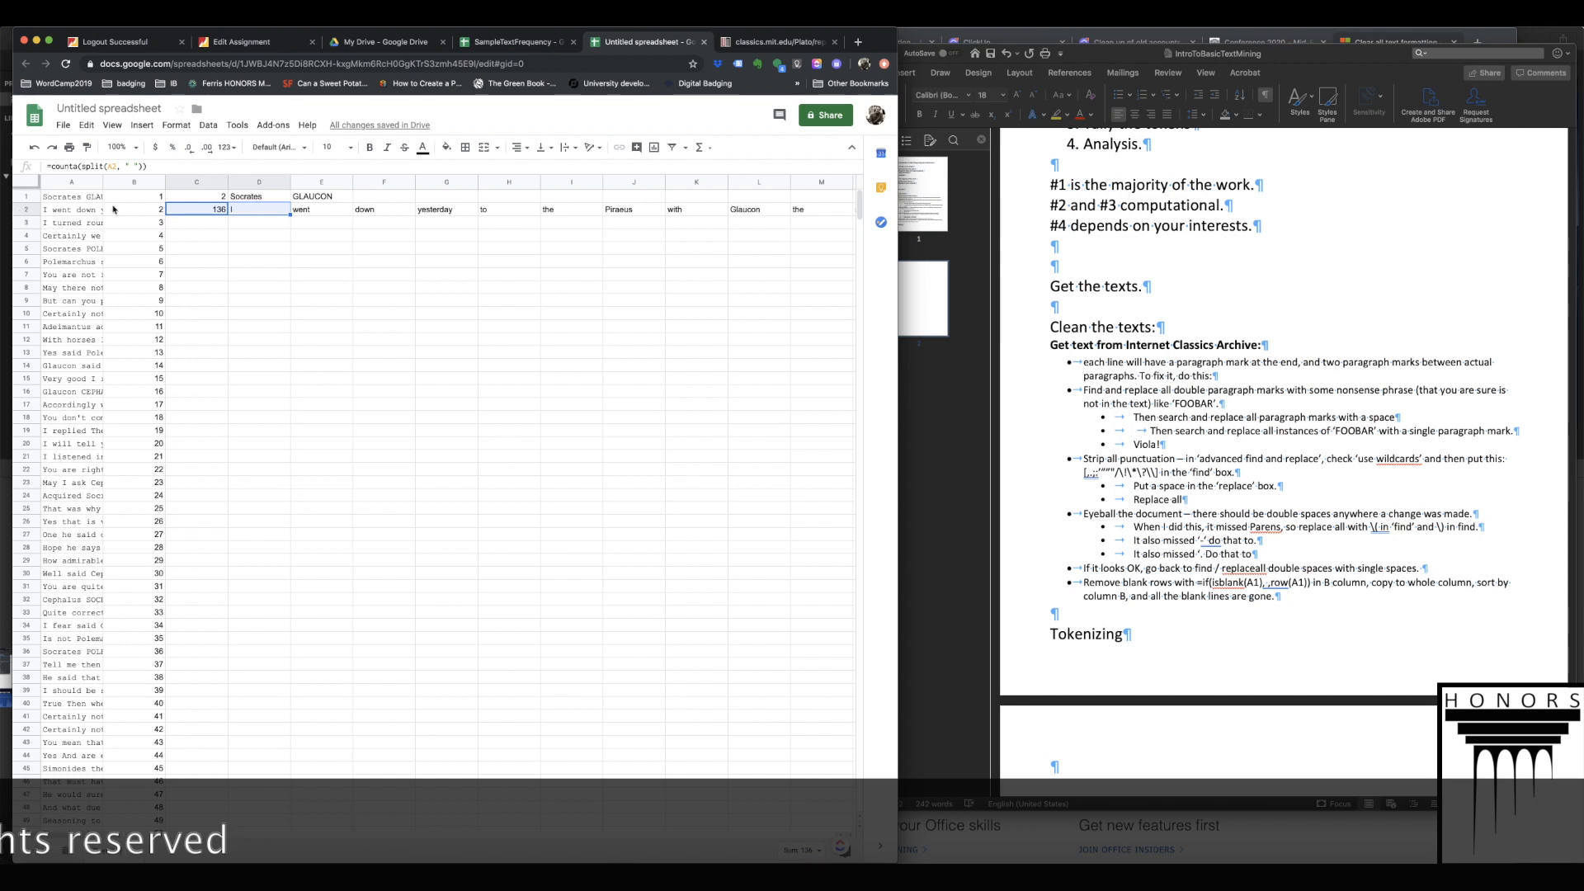
- Compare the text in A2 with its split words across row 2, through to the far columns
click(84, 211)
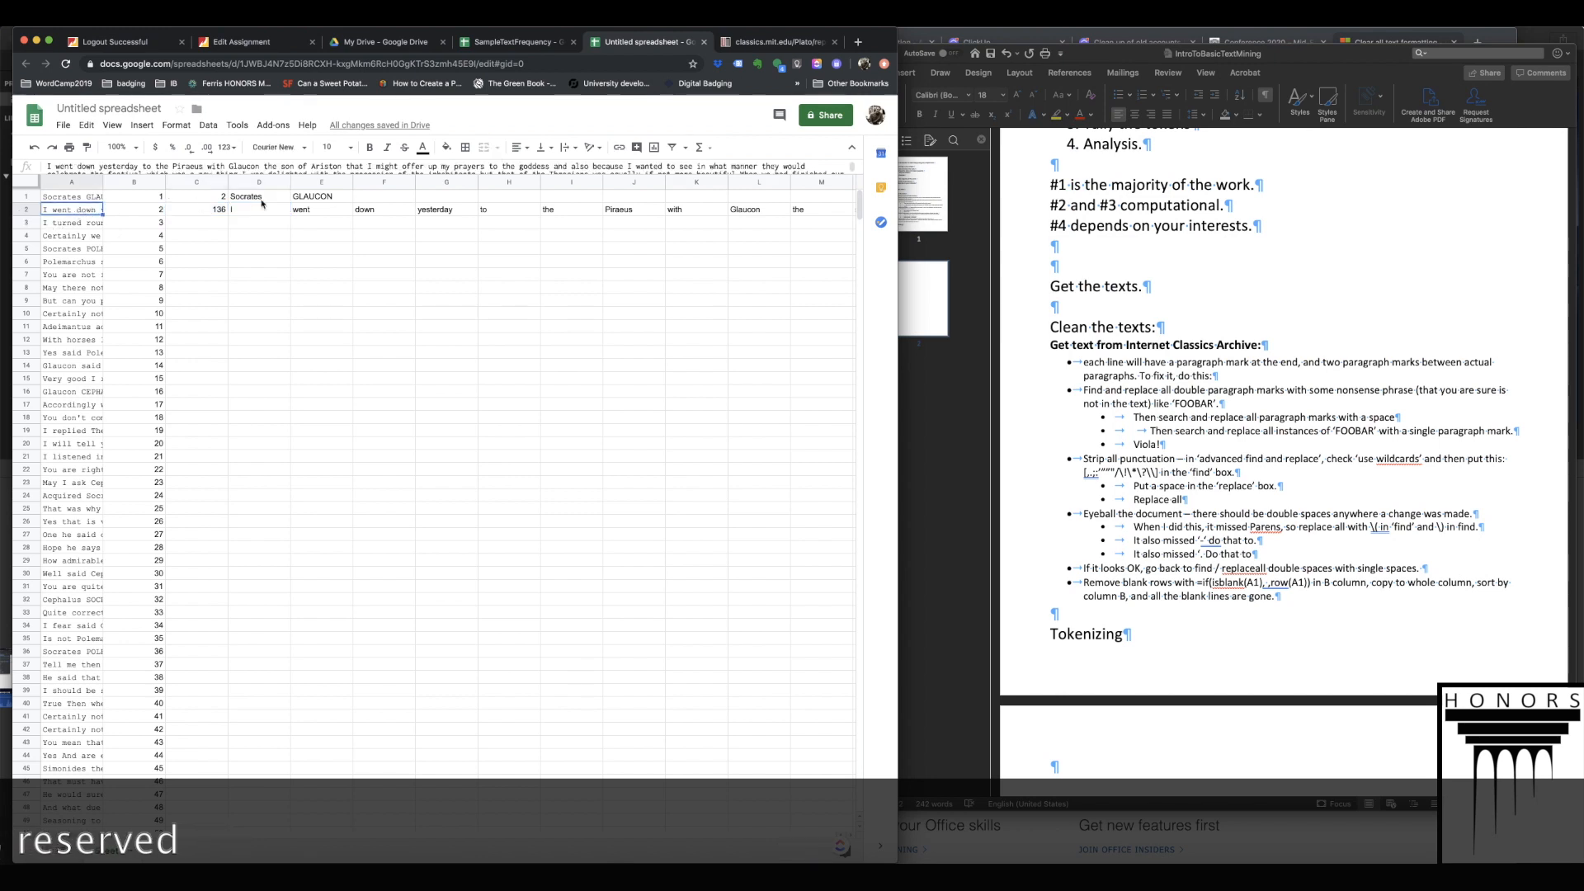
click(262, 209)
key(super+Right)
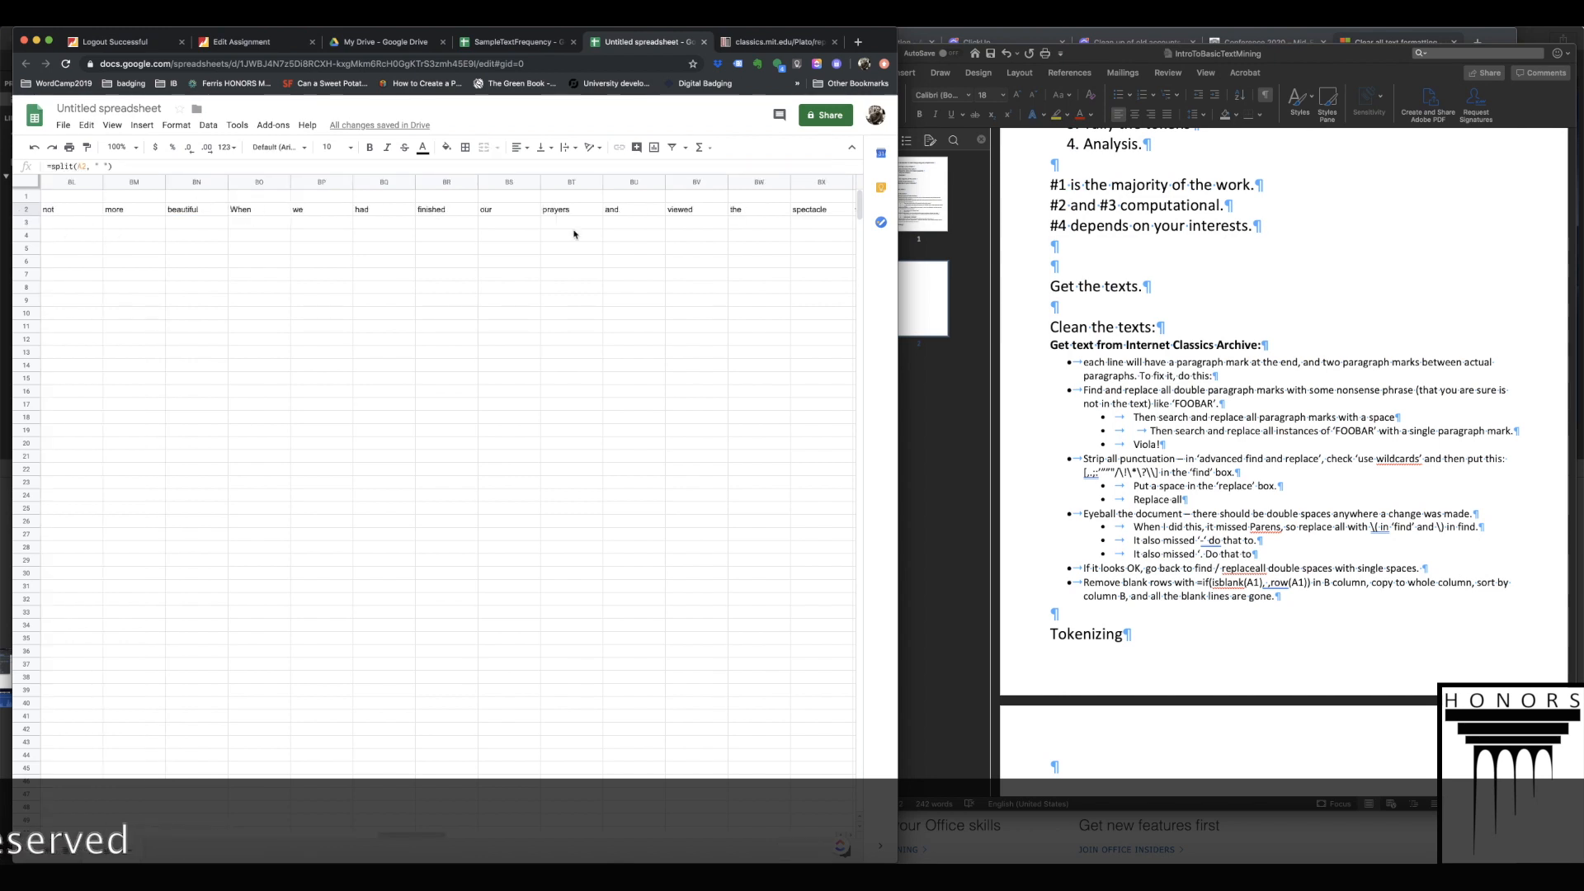
scroll(621, 213, right, 15)
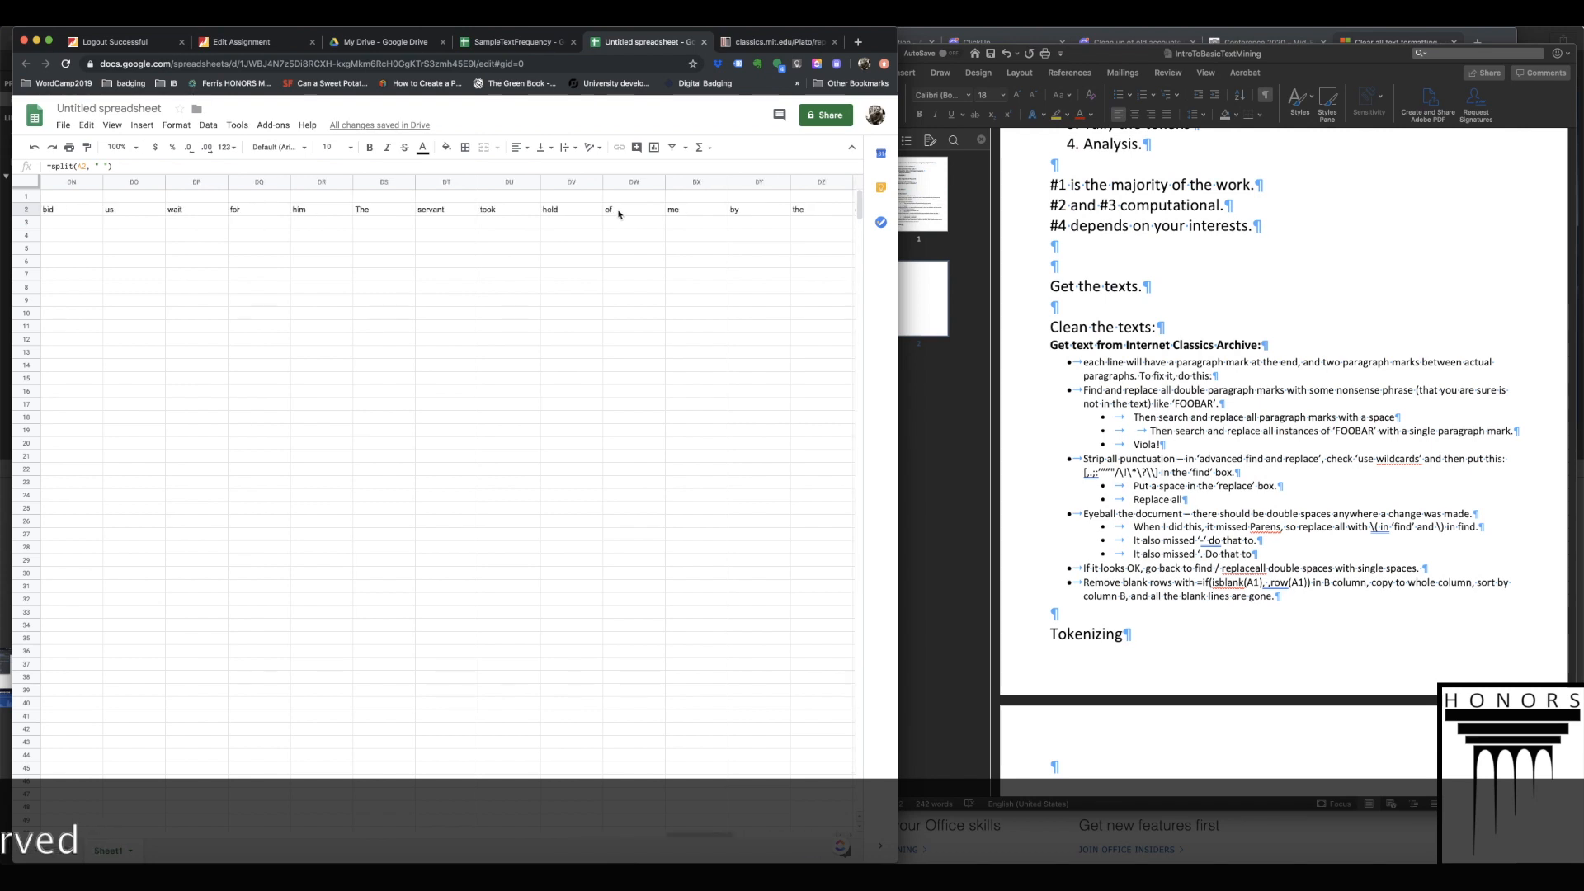
- Copy the word-count and split formulas from C1:D1 down columns C and D for all rows
key(super+Left)
click(191, 200)
drag(191, 200, 254, 183)
key(super+c)
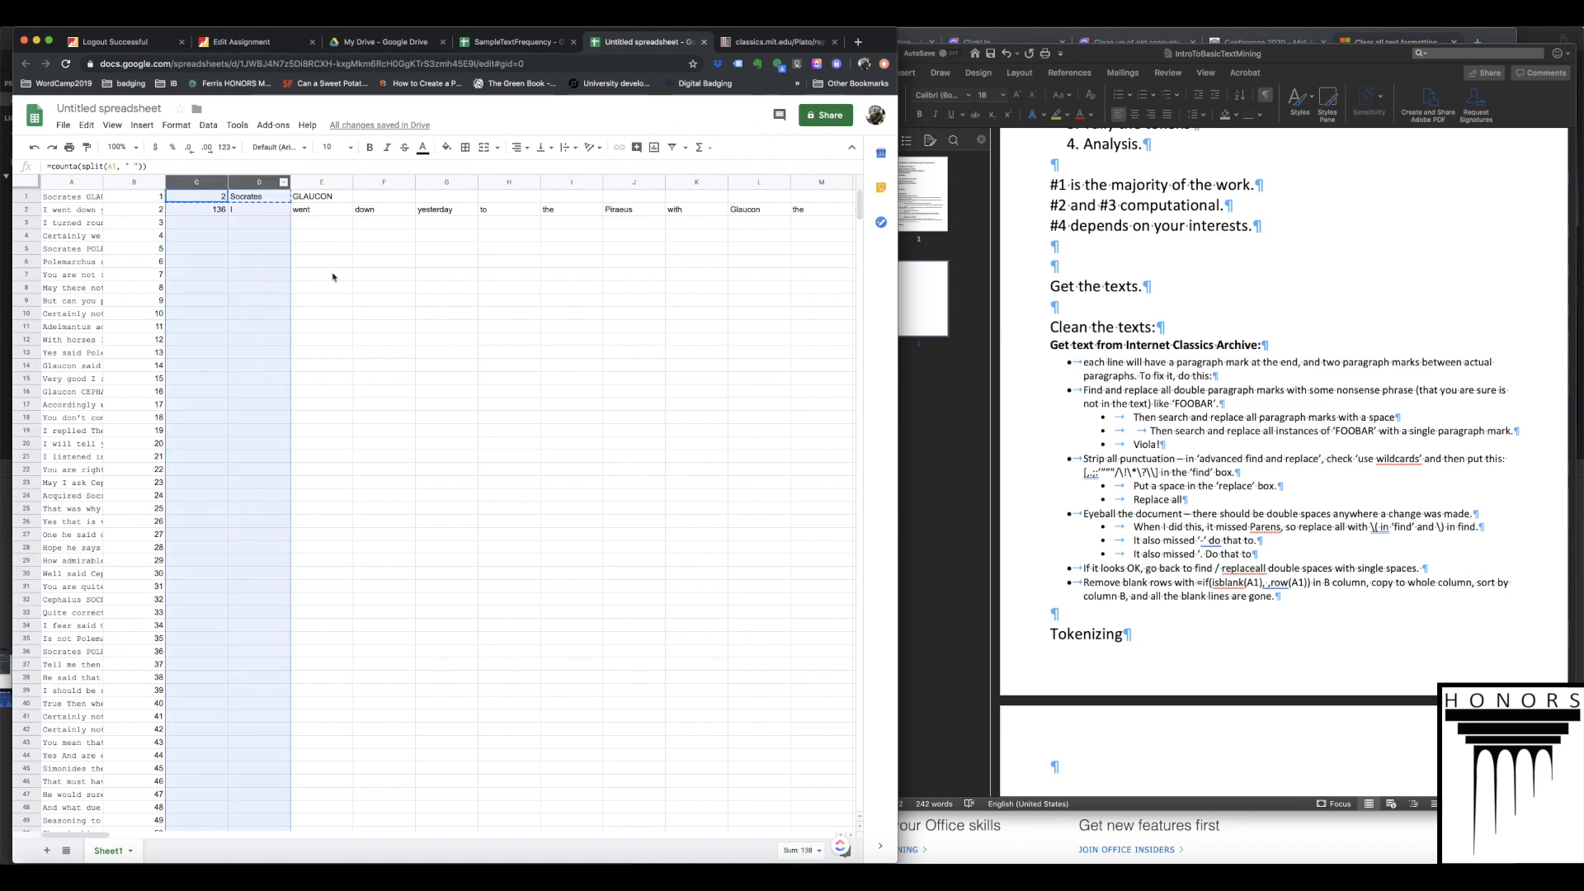
key(super+v)
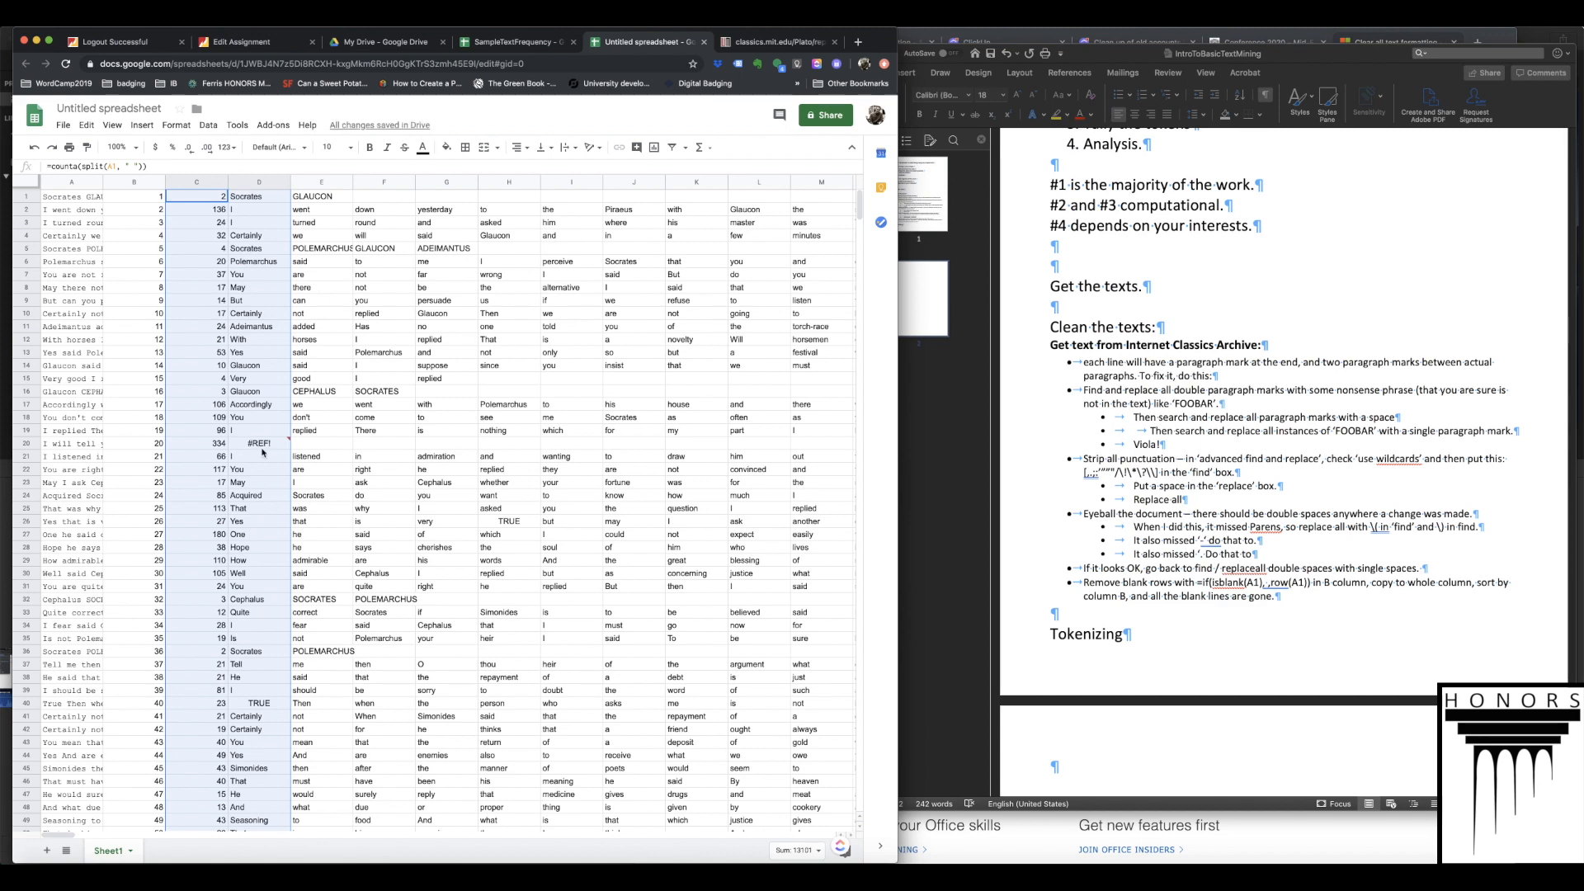
- Check the error on the split formula in D20 against its source text, and insert one column to the right of the last column, KN
click(87, 444)
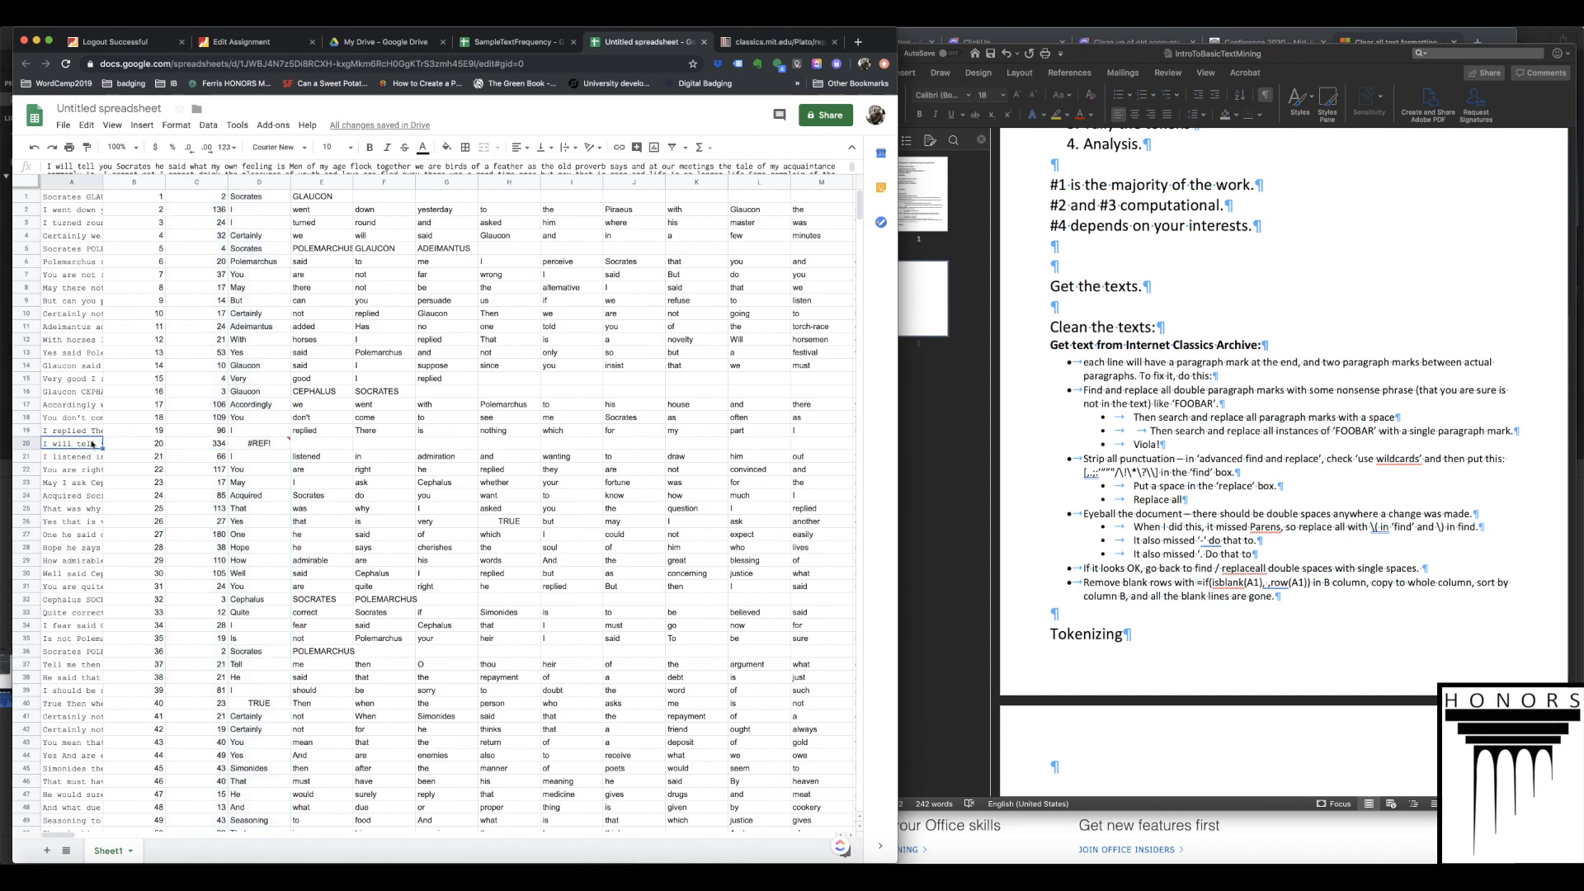
click(267, 446)
mouse_move(285, 438)
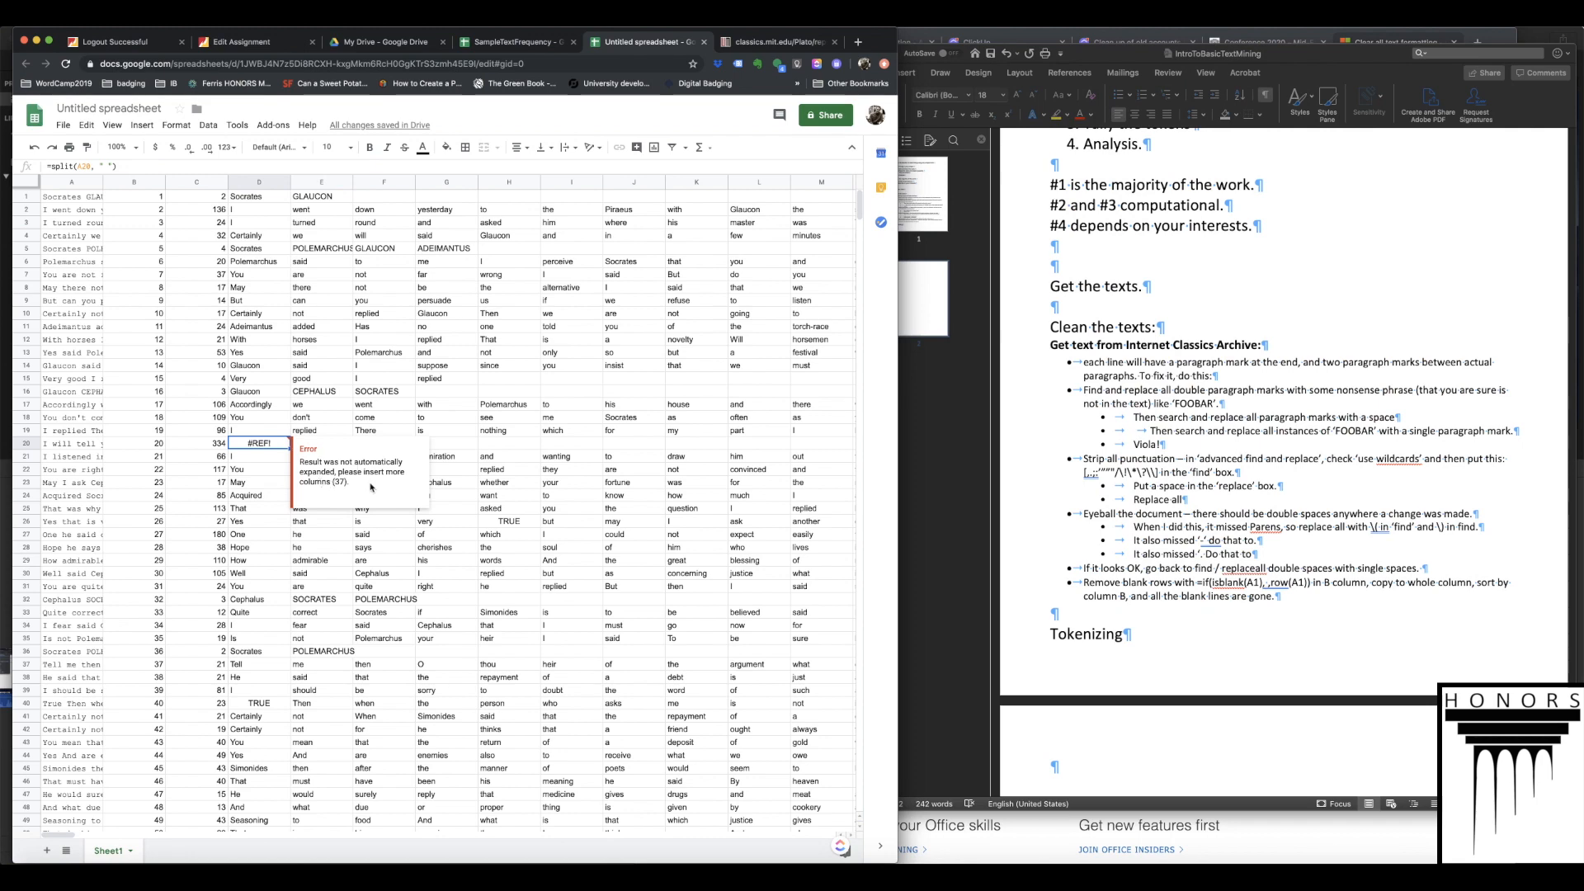
click(208, 446)
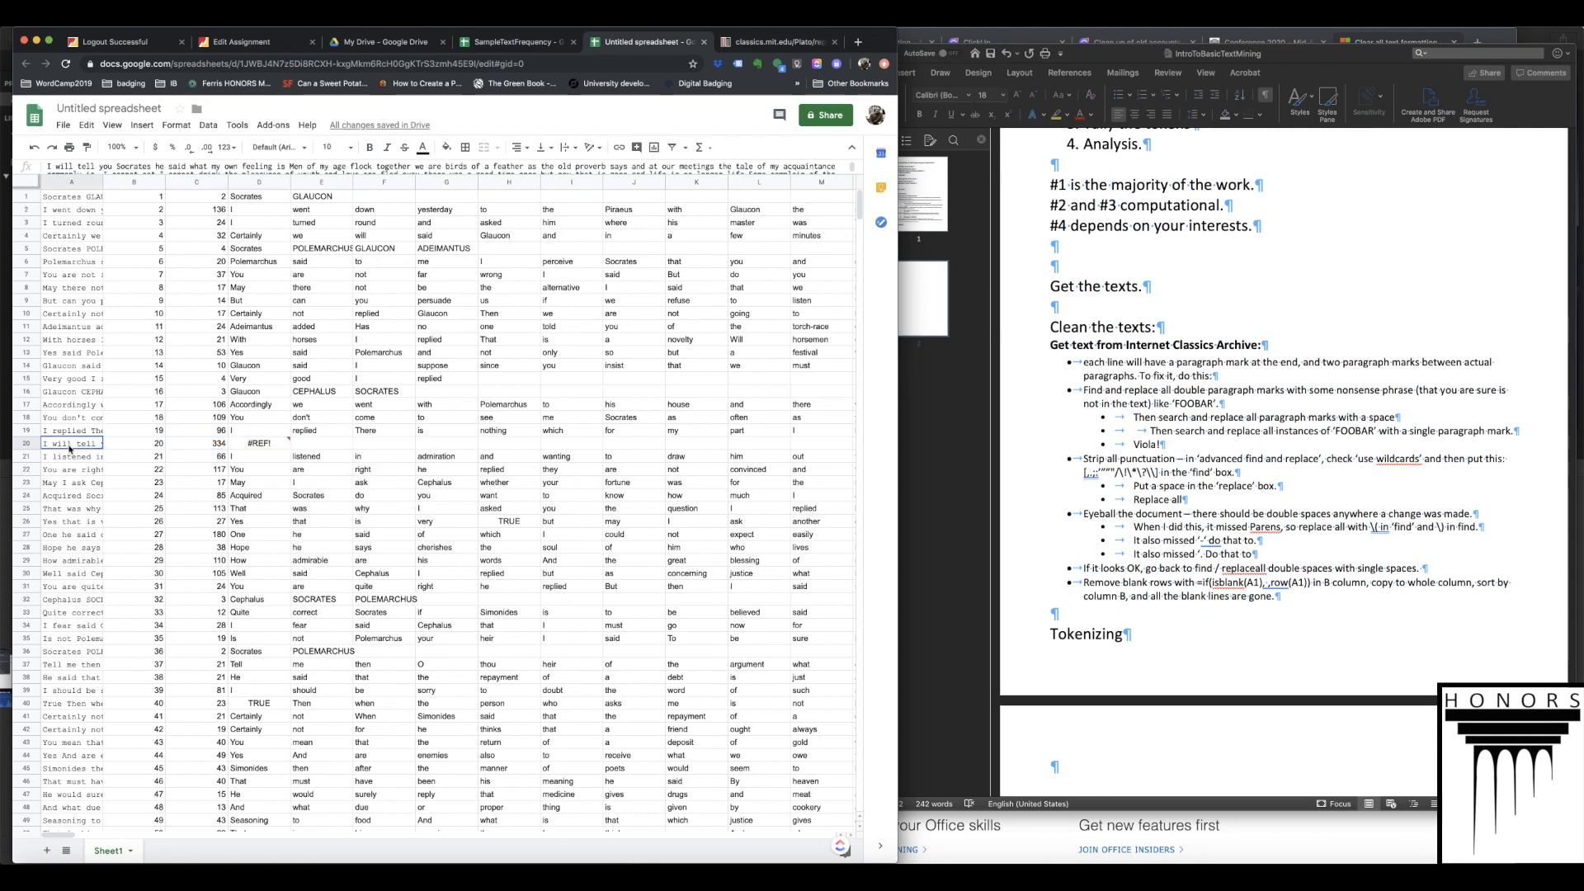
scroll(500, 459, right, 20)
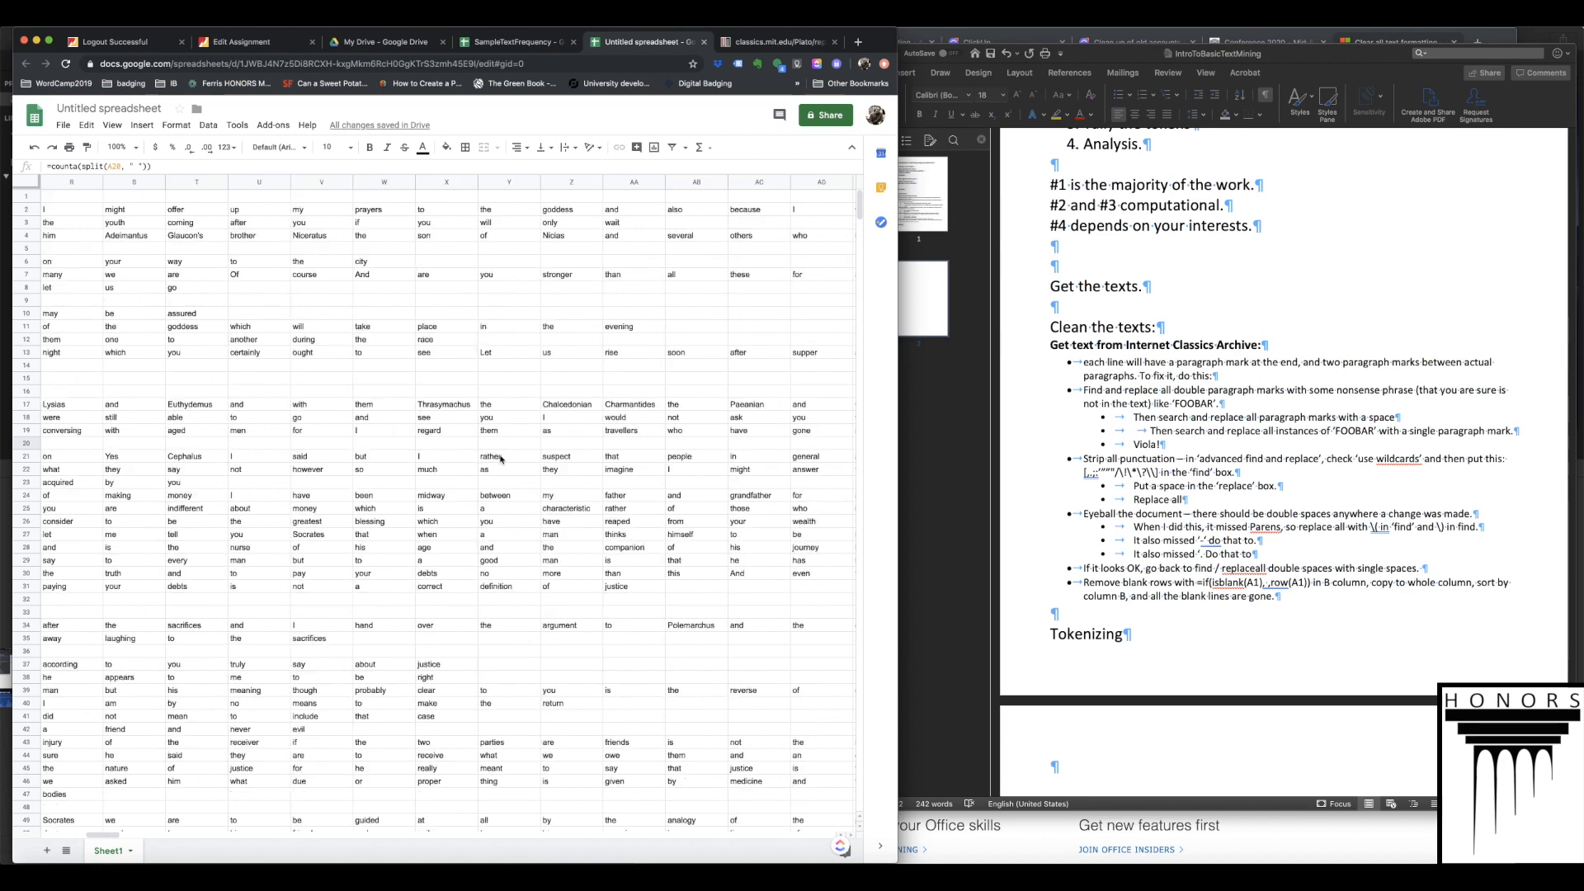
scroll(498, 459, right, 20)
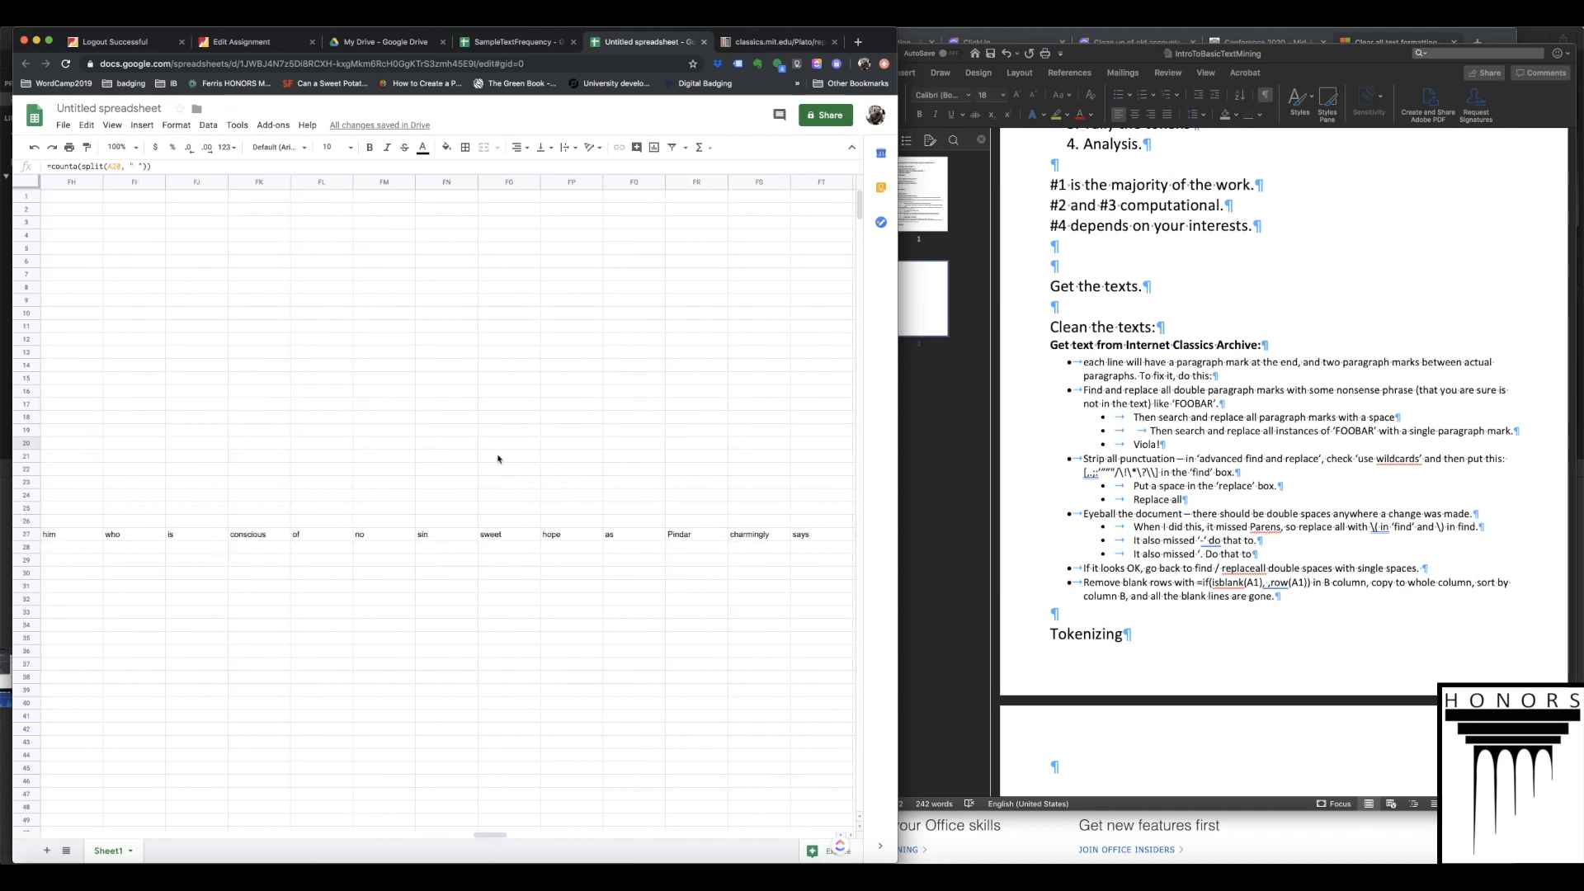
scroll(497, 458, left, 20)
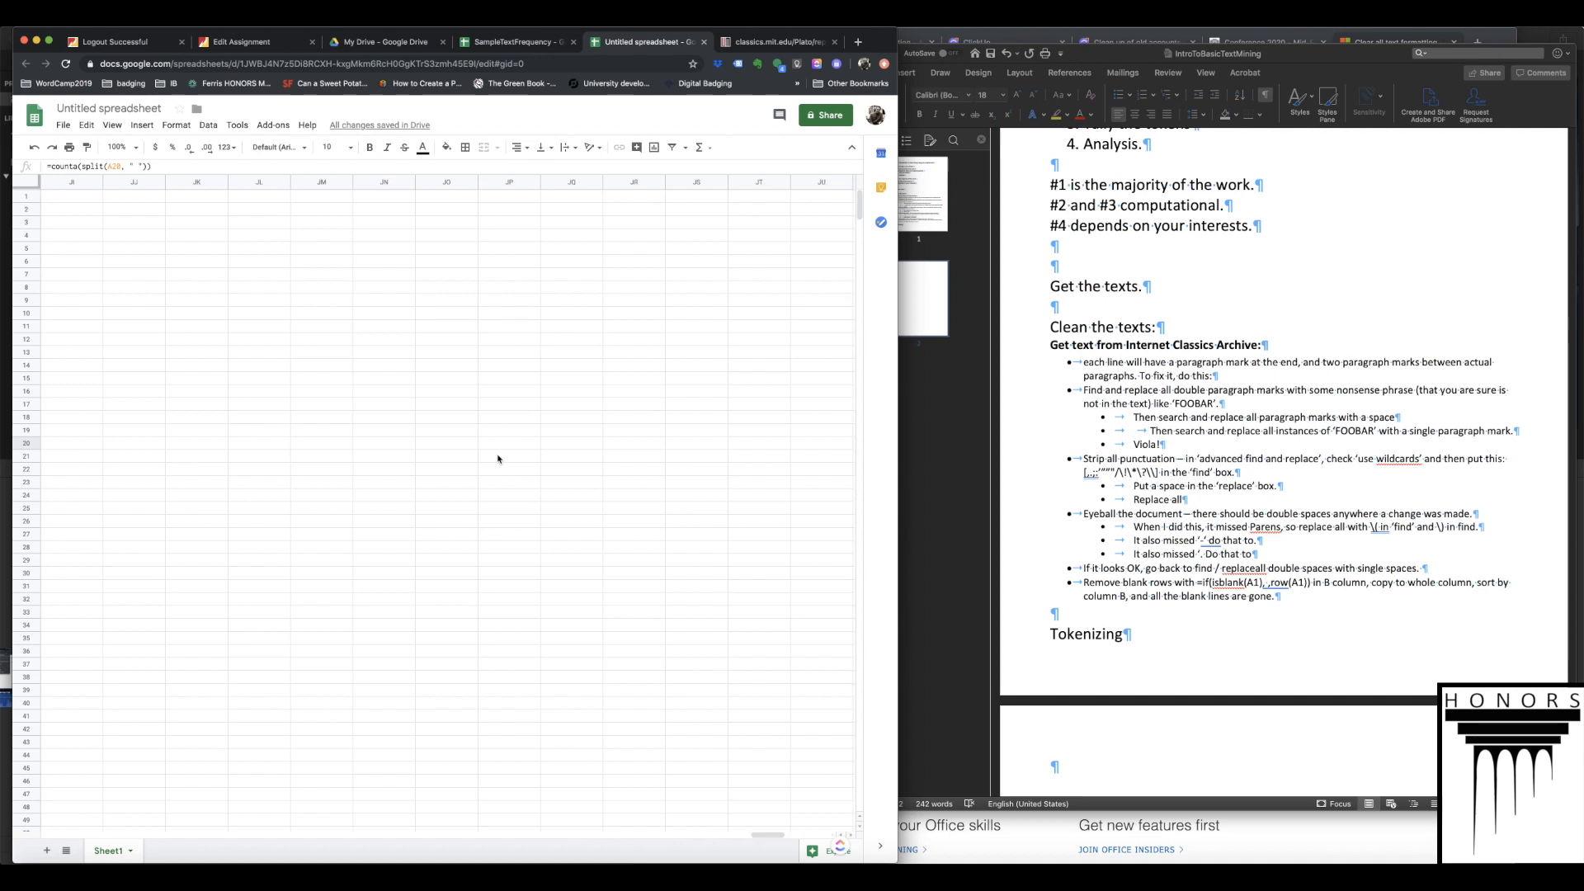
scroll(495, 457, right, 20)
click(810, 181)
right_click(810, 180)
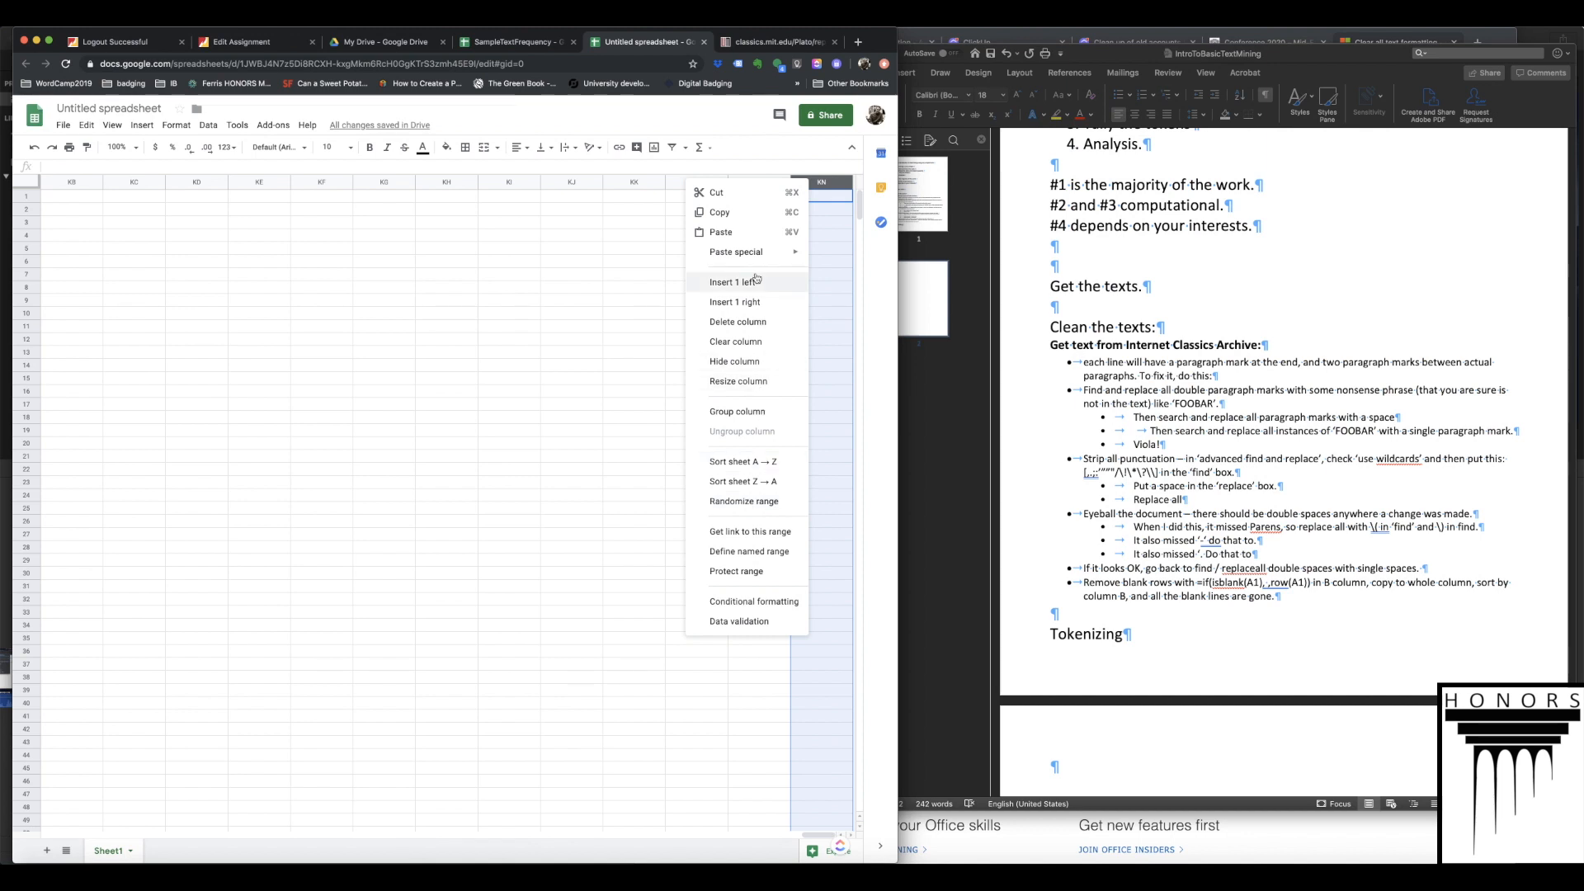
click(745, 303)
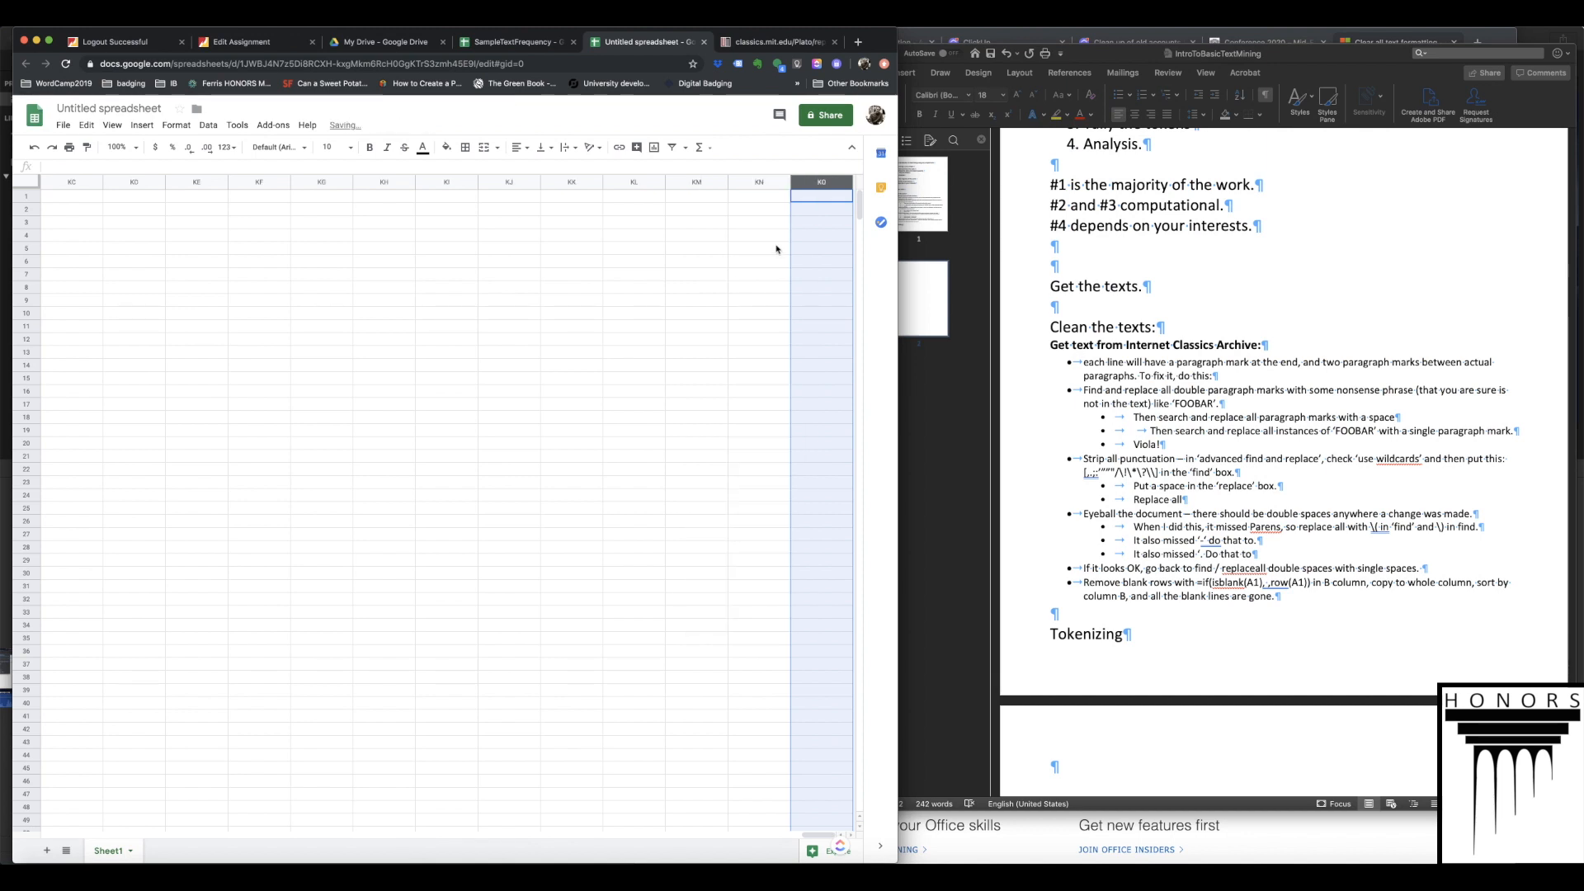
- Repeat the column insertion at the sheet's far end until the columns extend to LZ
key(super+y)
key(super+y)
key(super+y)
key(super+y)
key(super+y)
key(super+y)
key(super+y)
key(super+y)
key(super+y)
key(super+y)
key(super+y)
key(super+y)
key(super+y)
key(super+y)
key(super+y)
key(super+y)
key(super+y)
key(super+y)
key(super+y)
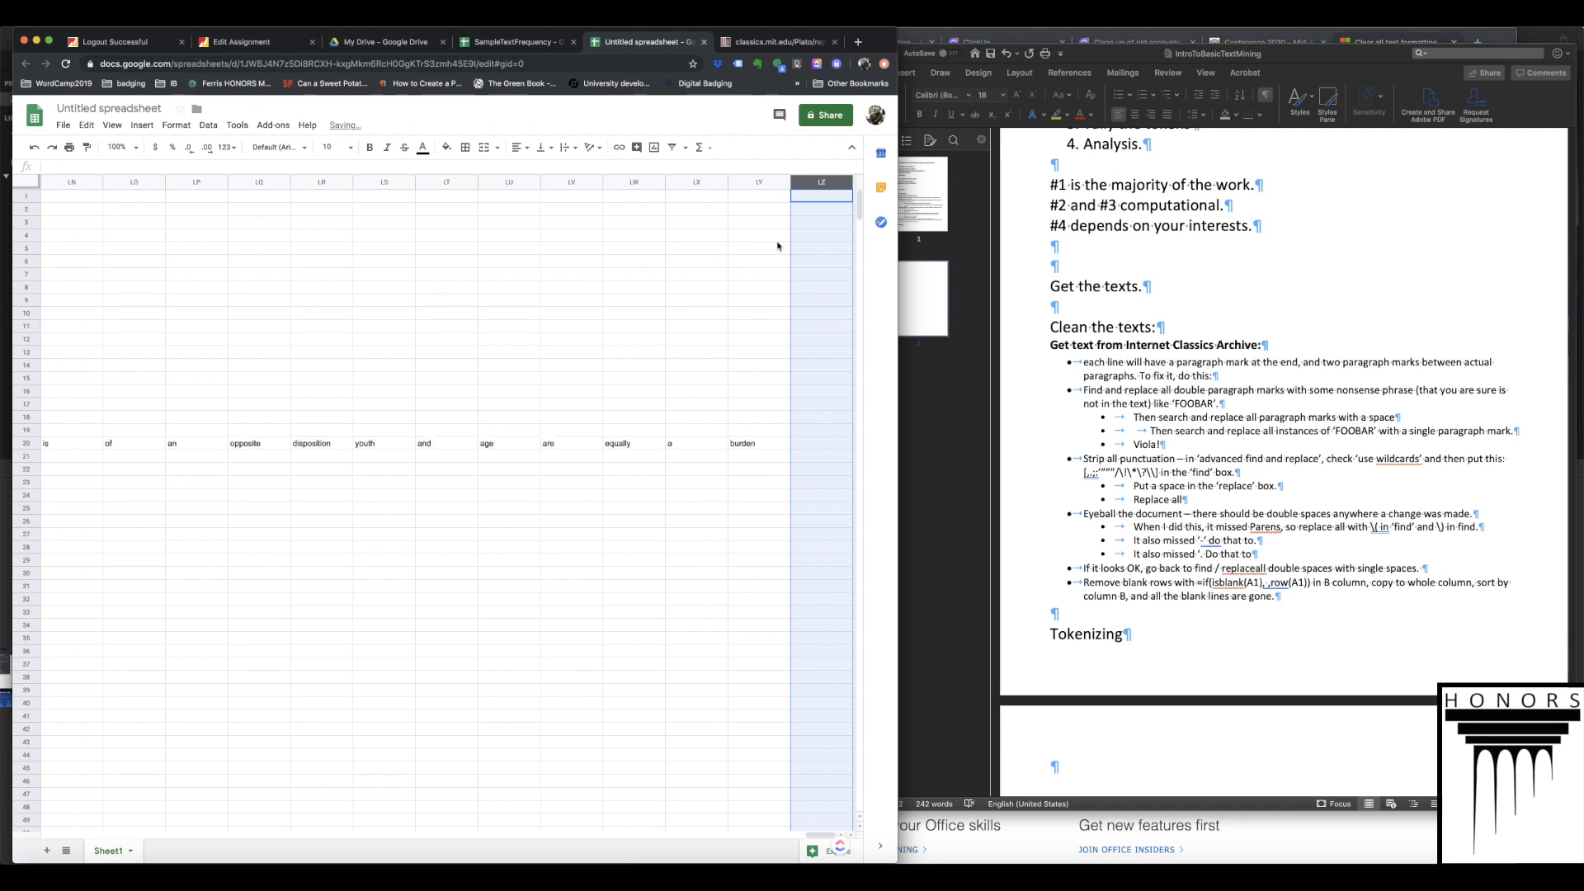
- Review the last split words of row 20 and return to the first columns
click(741, 450)
drag(445, 443, 509, 443)
click(359, 446)
scroll(342, 442, left, 10)
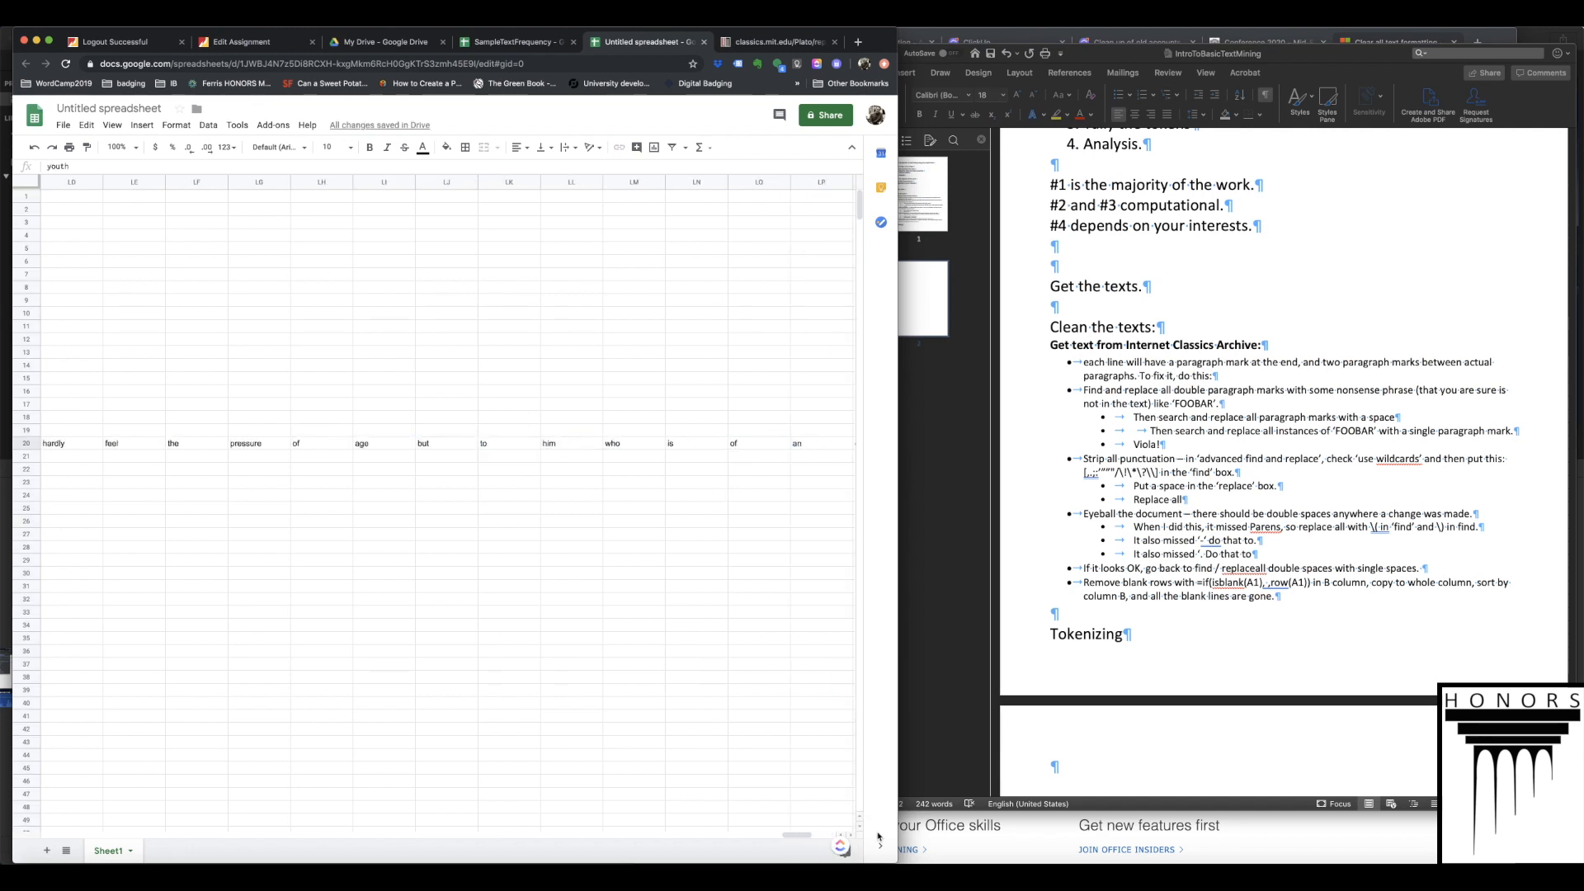
drag(783, 840, 2, 831)
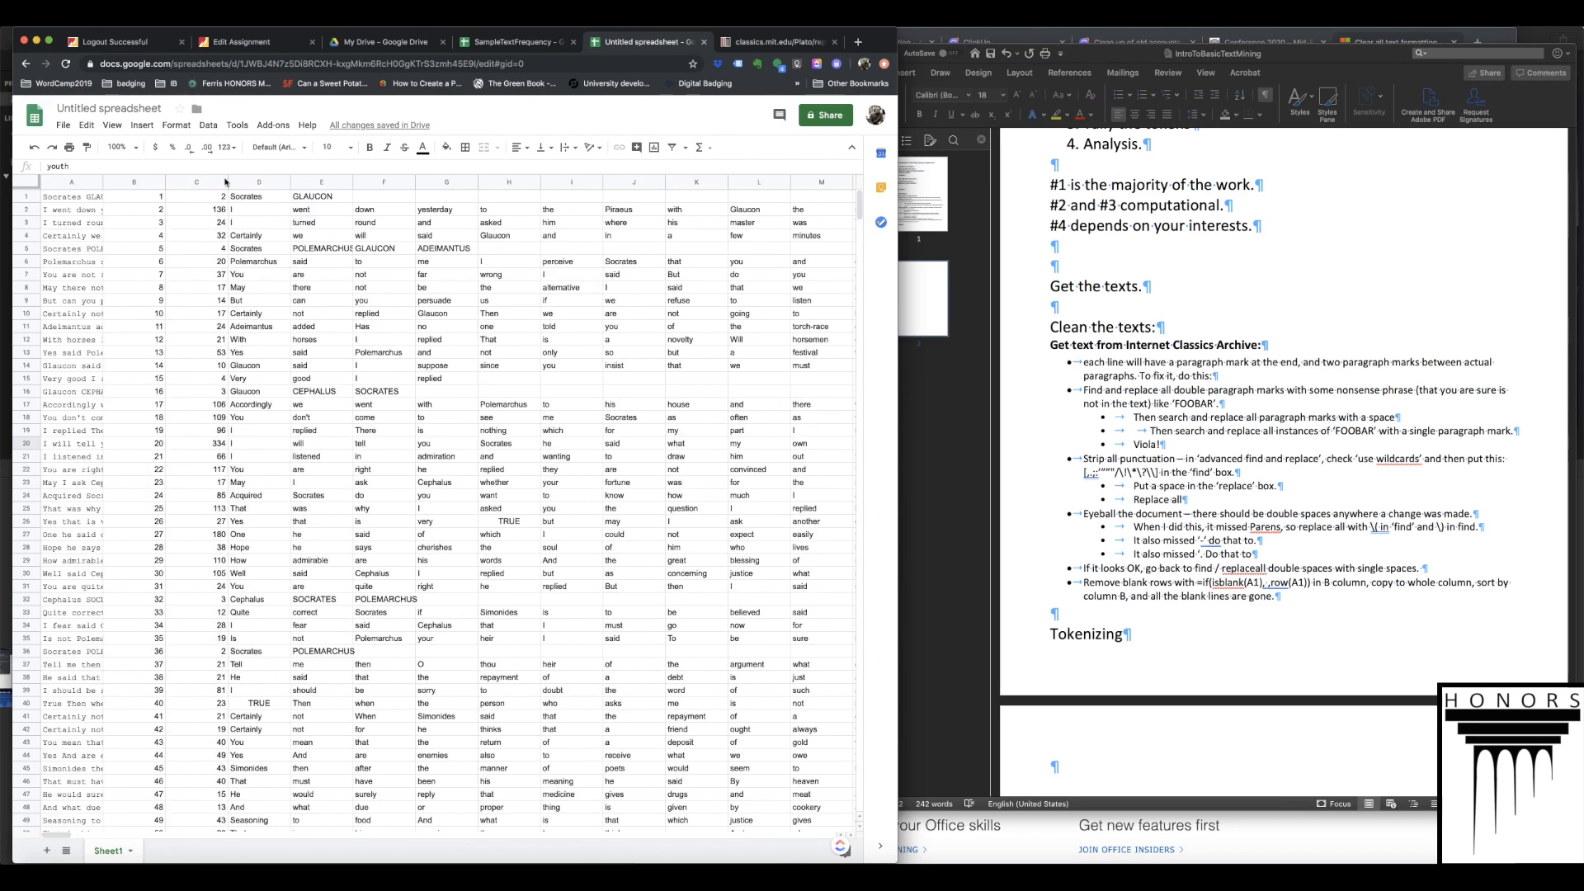
- Scan the split words down column D for remaining errors and read the error details on D173
scroll(213, 360, down, 10)
scroll(213, 359, down, 8)
scroll(212, 360, up, 3)
click(264, 418)
click(281, 330)
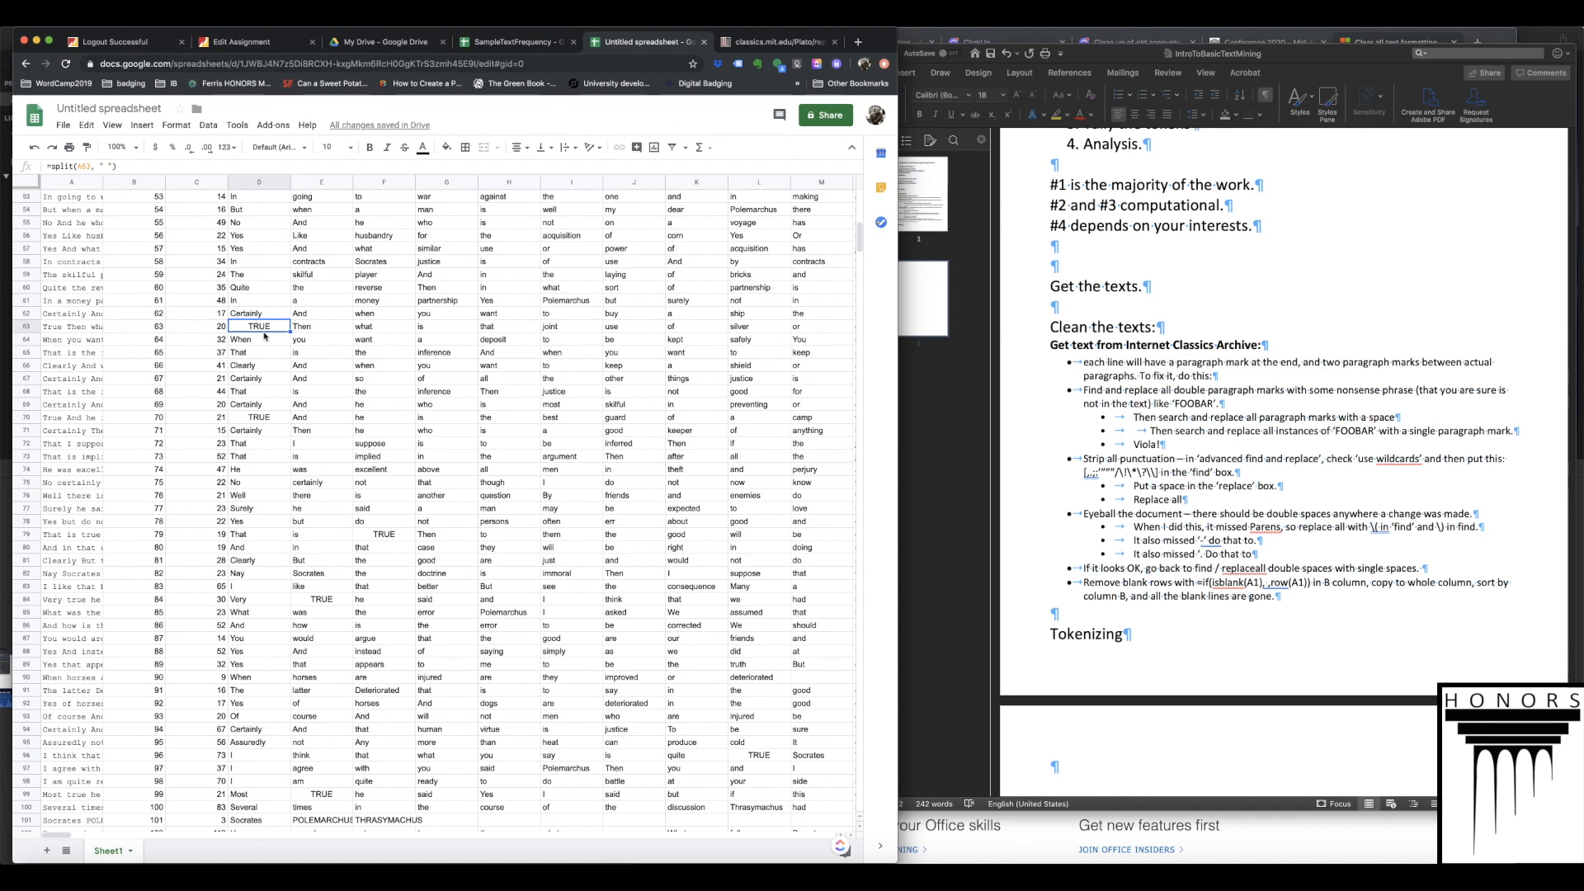
scroll(286, 444, down, 15)
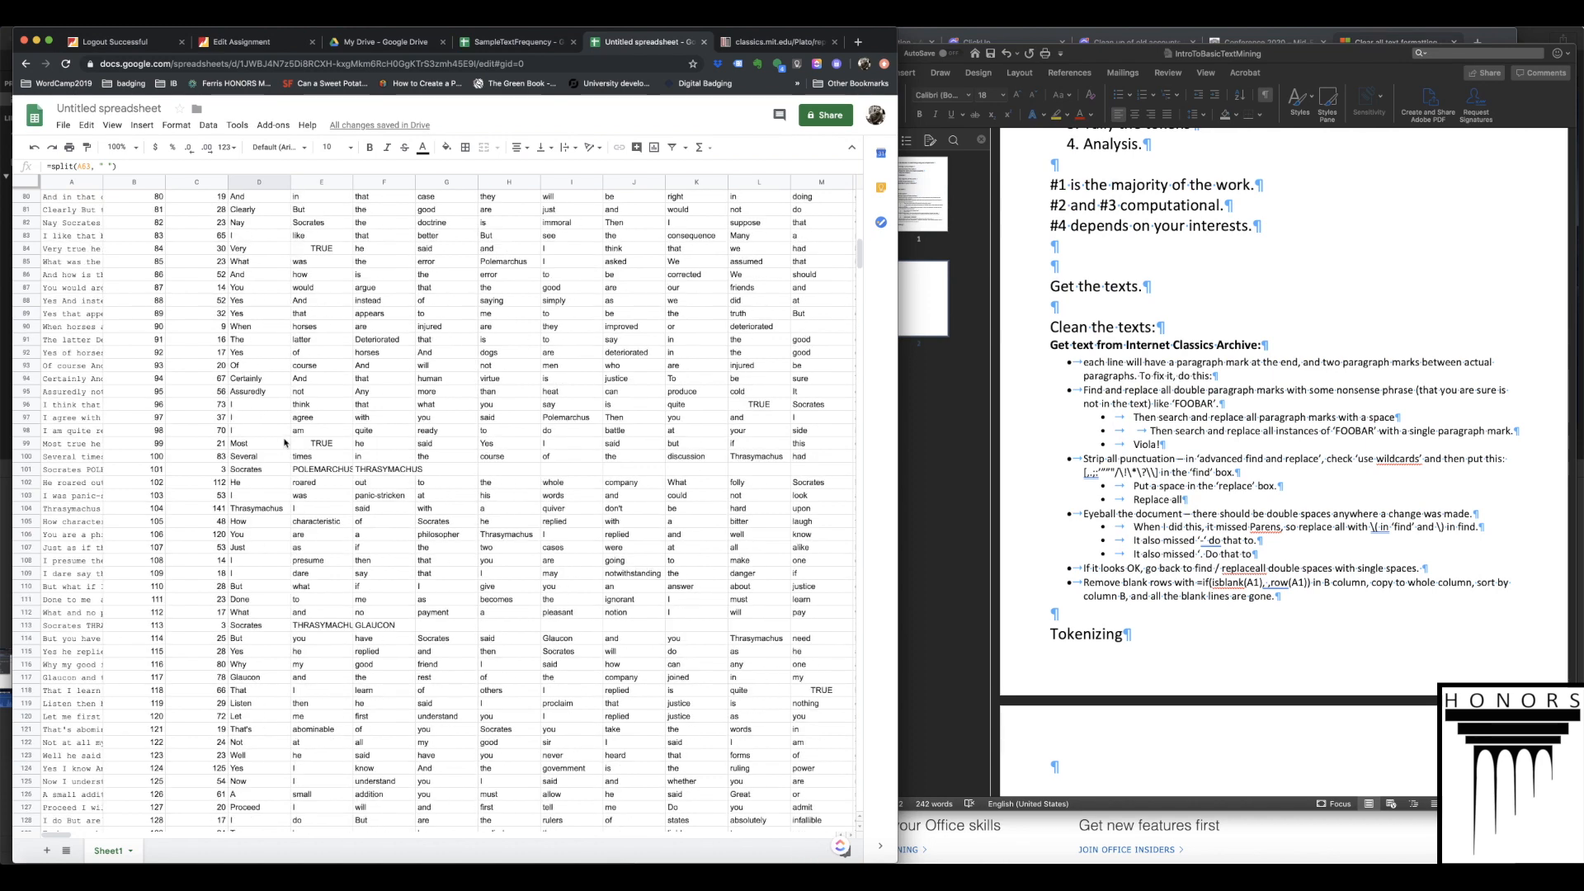
scroll(285, 444, down, 9)
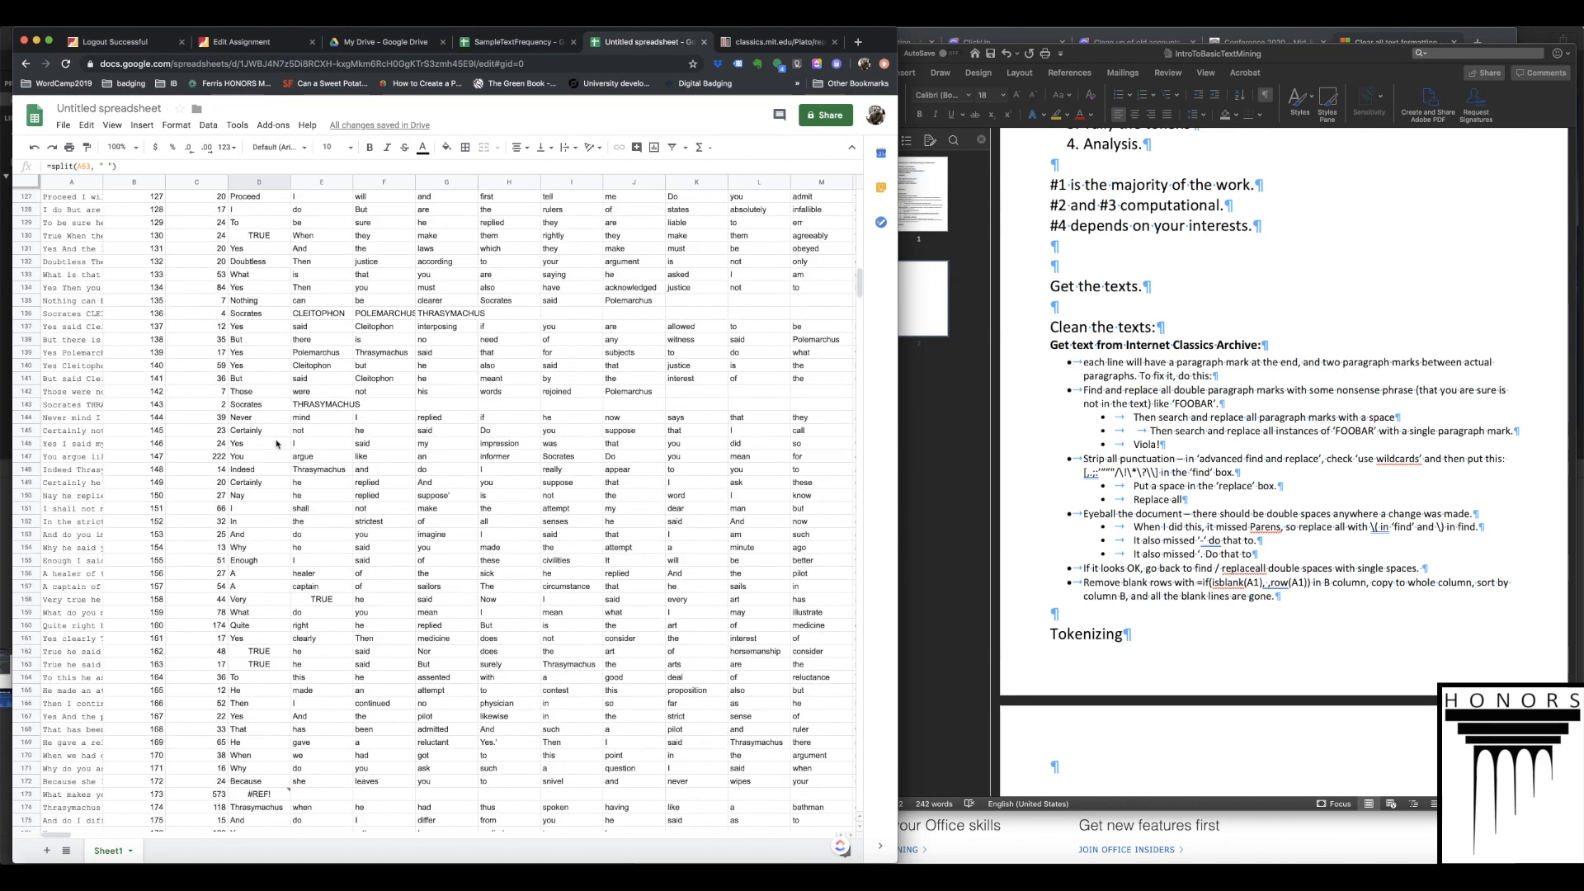
scroll(273, 458, down, 3)
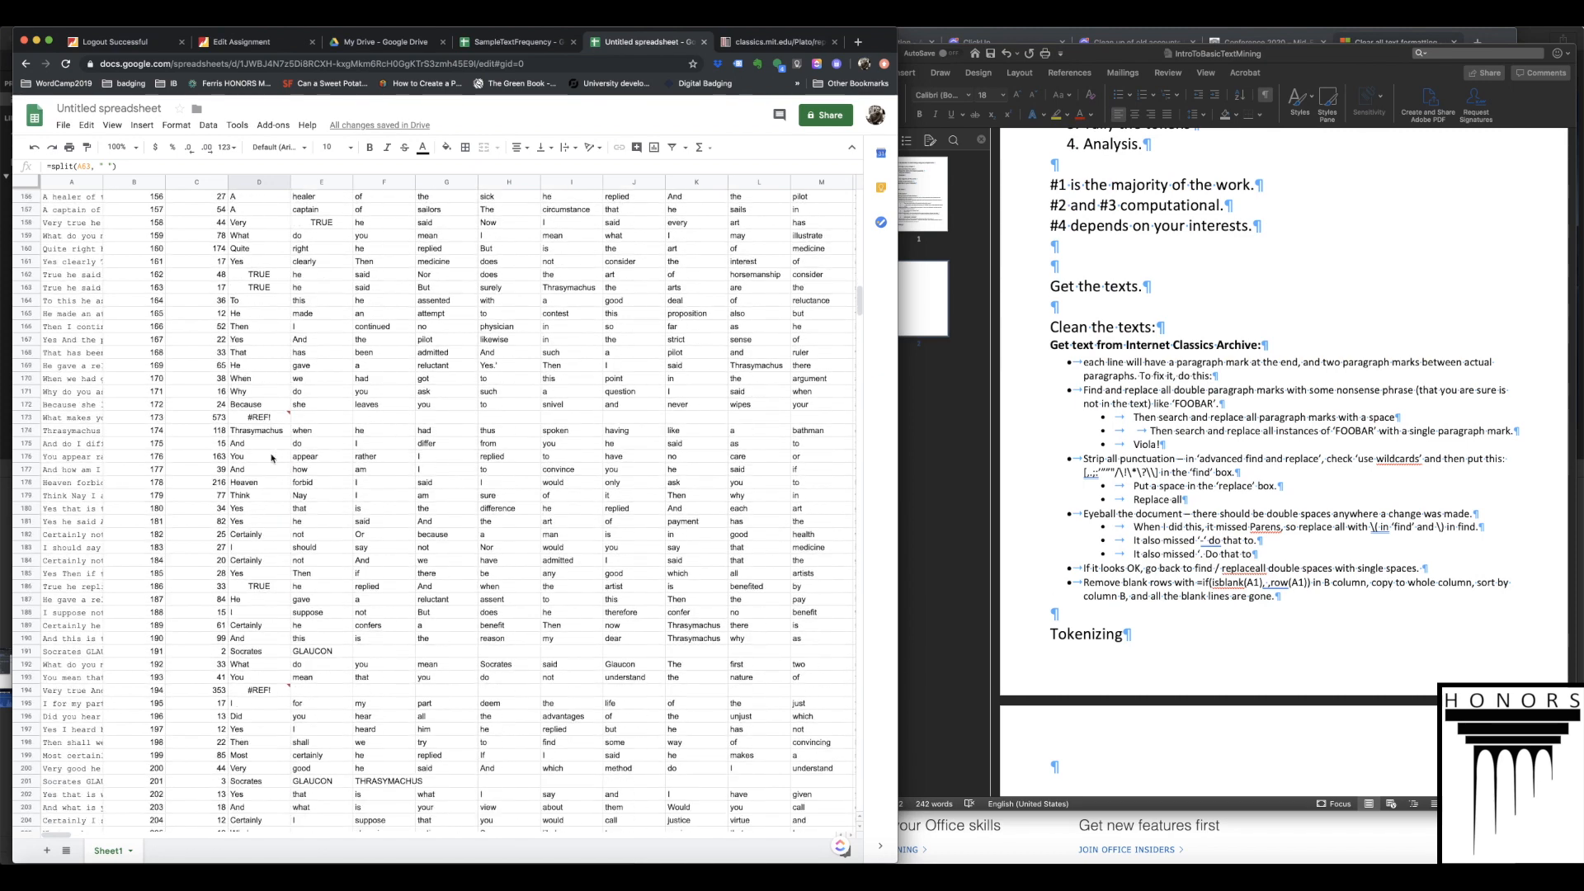
click(273, 406)
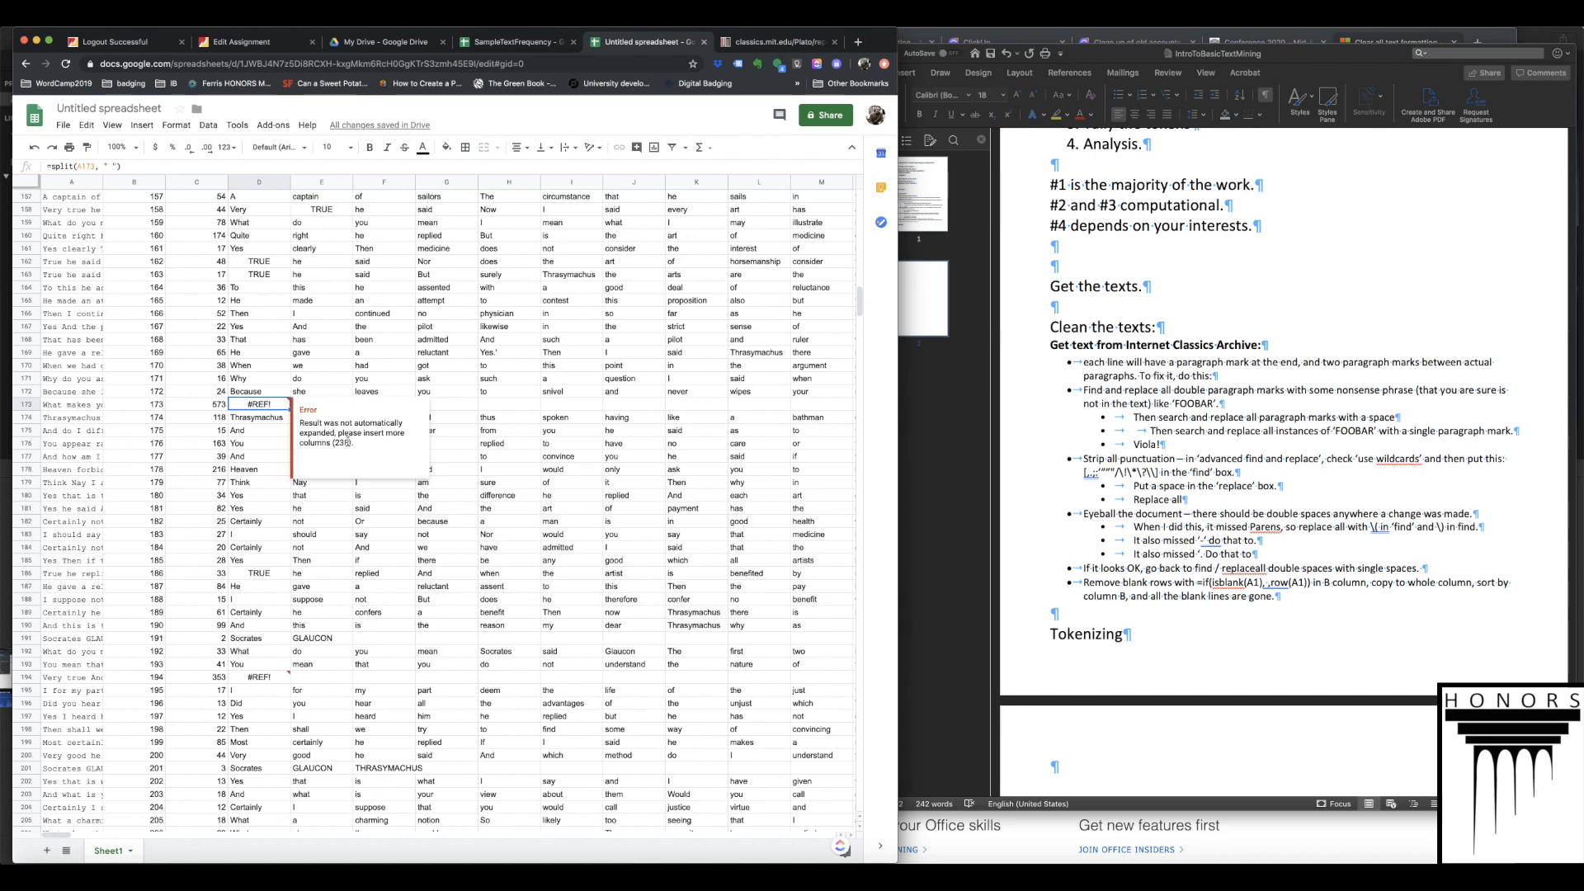
- Insert columns to the right of LZ, repeating the insertion until the sheet extends to column OR
click(22, 405)
scroll(557, 460, right, 20)
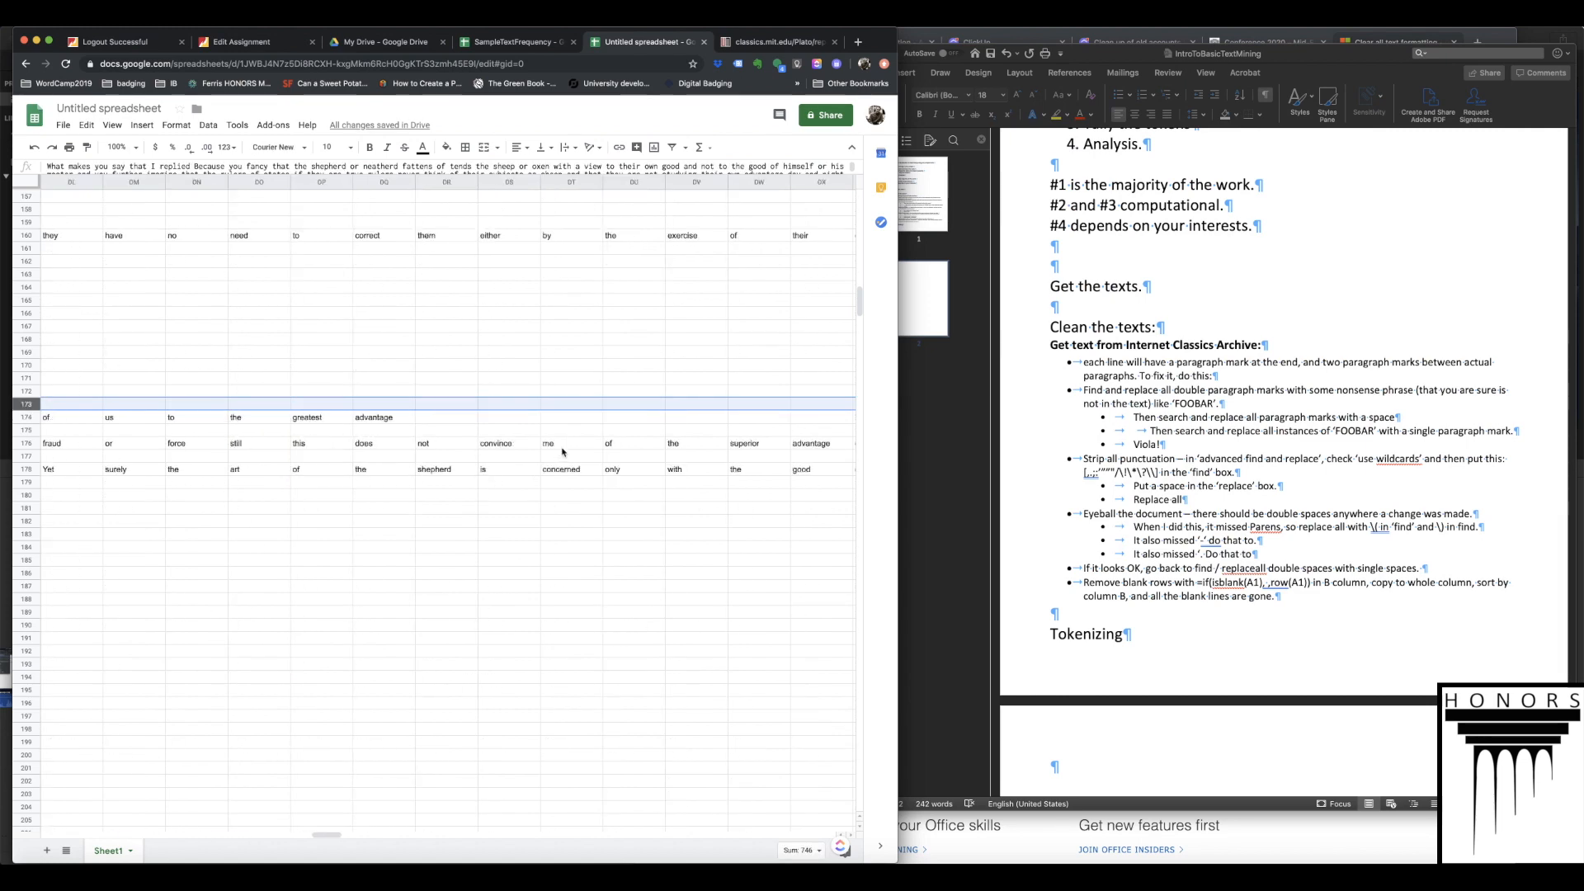
scroll(536, 447, up, 5)
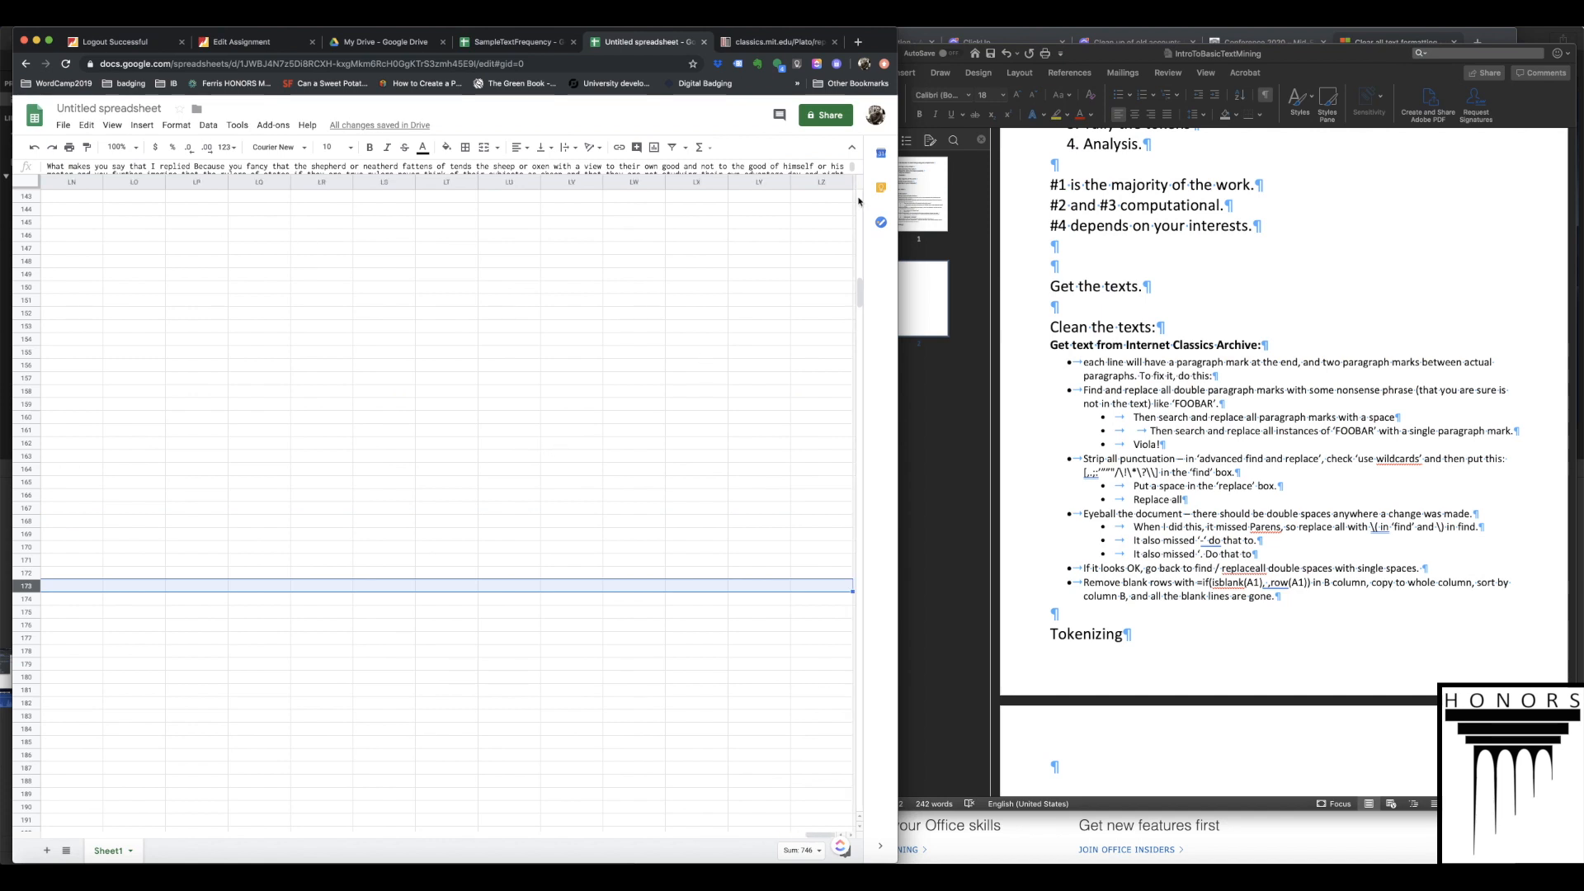
click(821, 181)
right_click(819, 183)
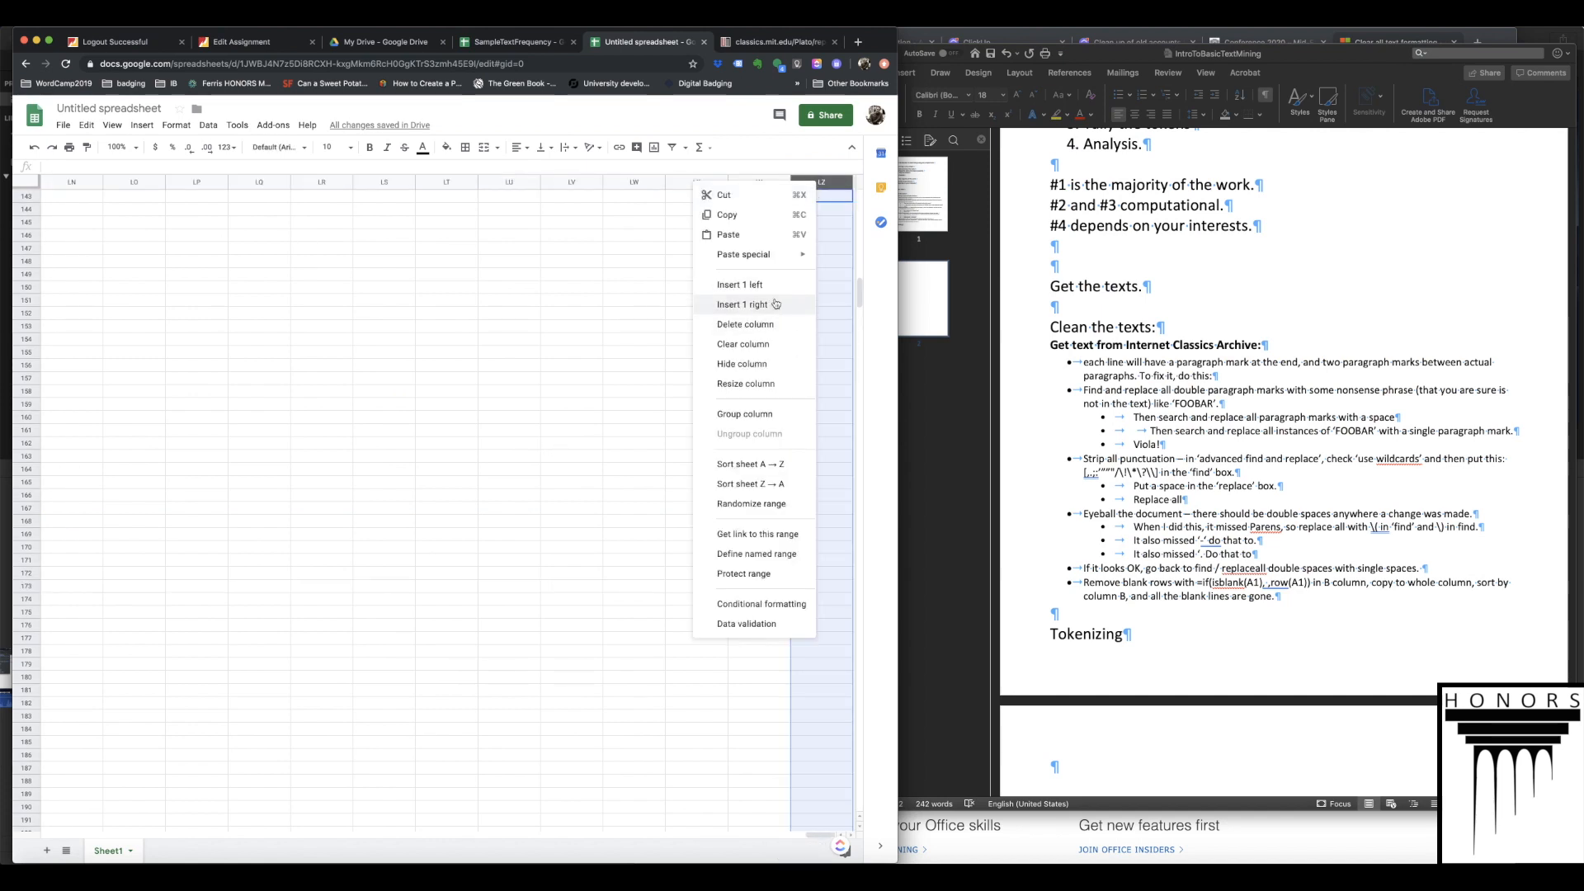
click(773, 304)
key(super+y)
key(super+y)
key(super+y)
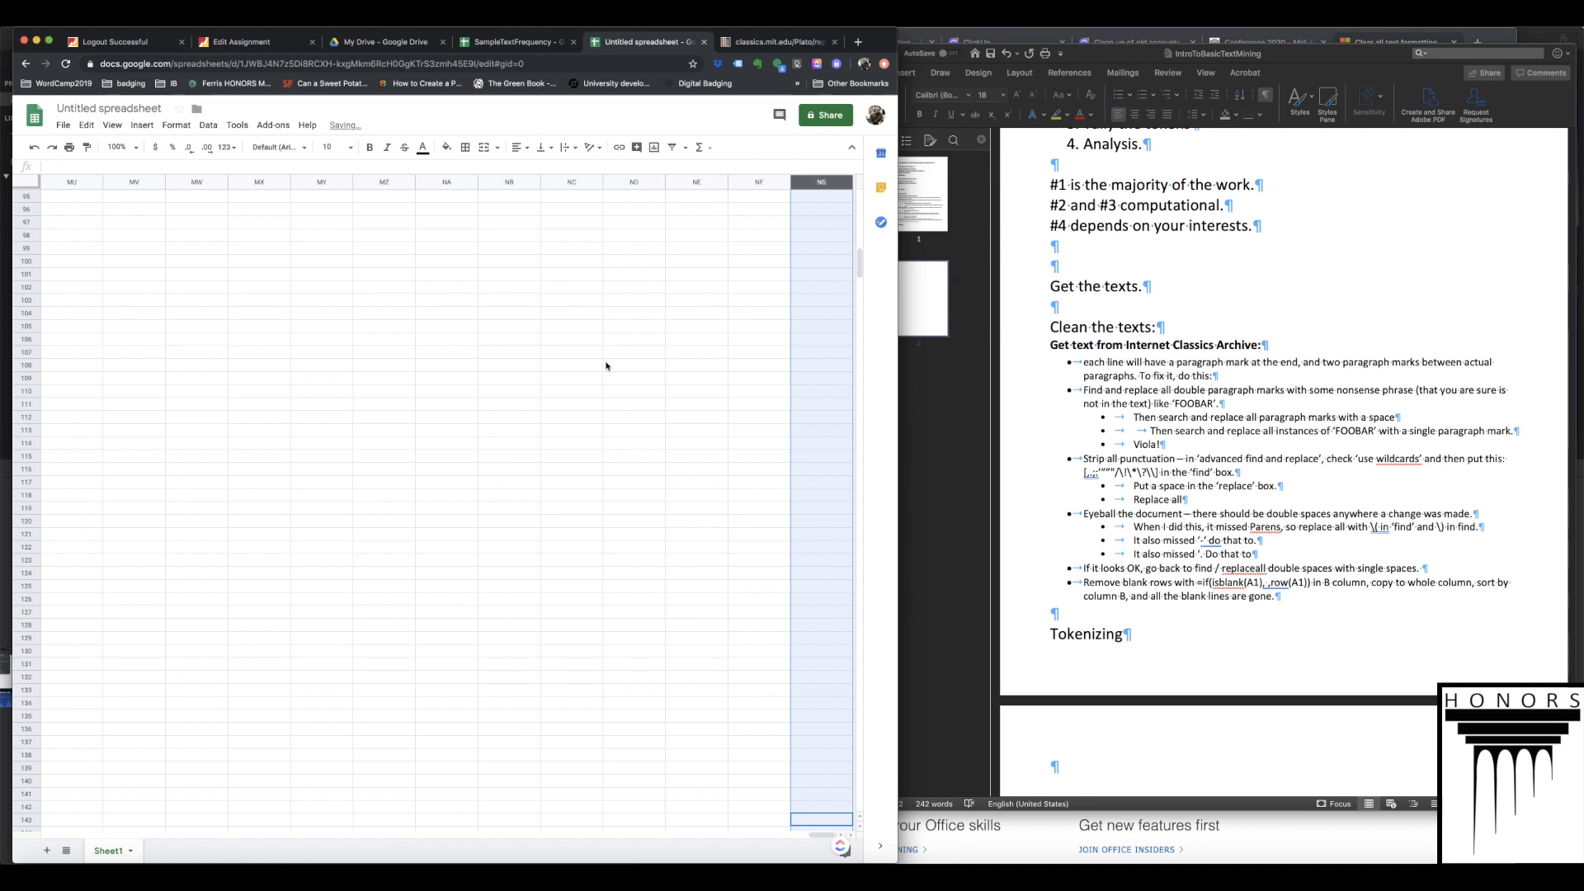
key(super+y)
key(super+y)
key(super+y)
key(super+y)
key(super+y)
key(super+y)
key(super+y)
click(142, 125)
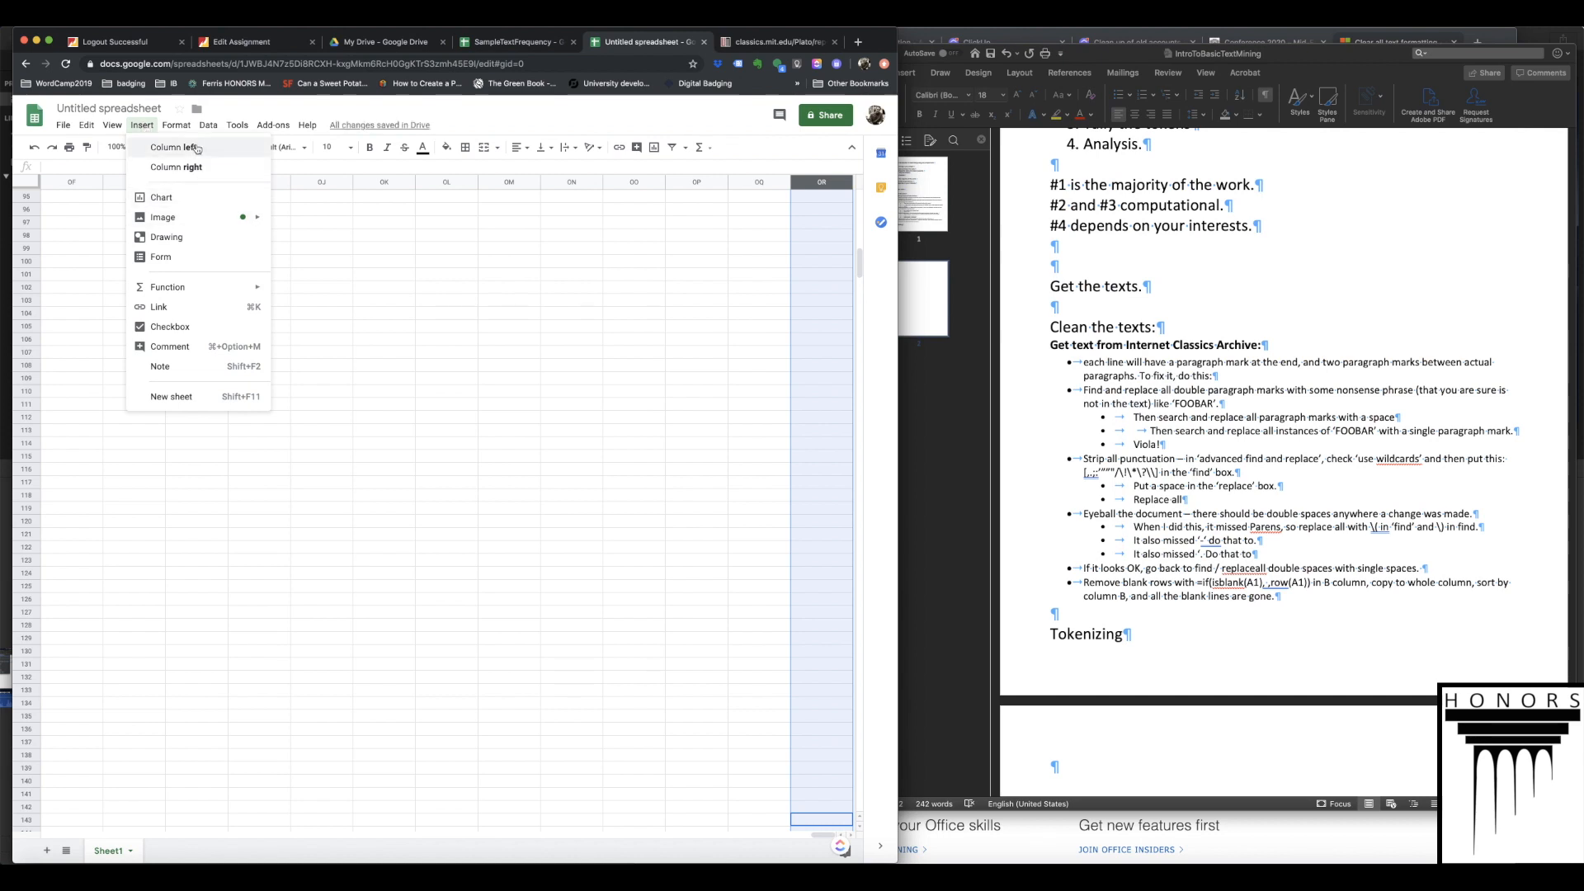
click(176, 124)
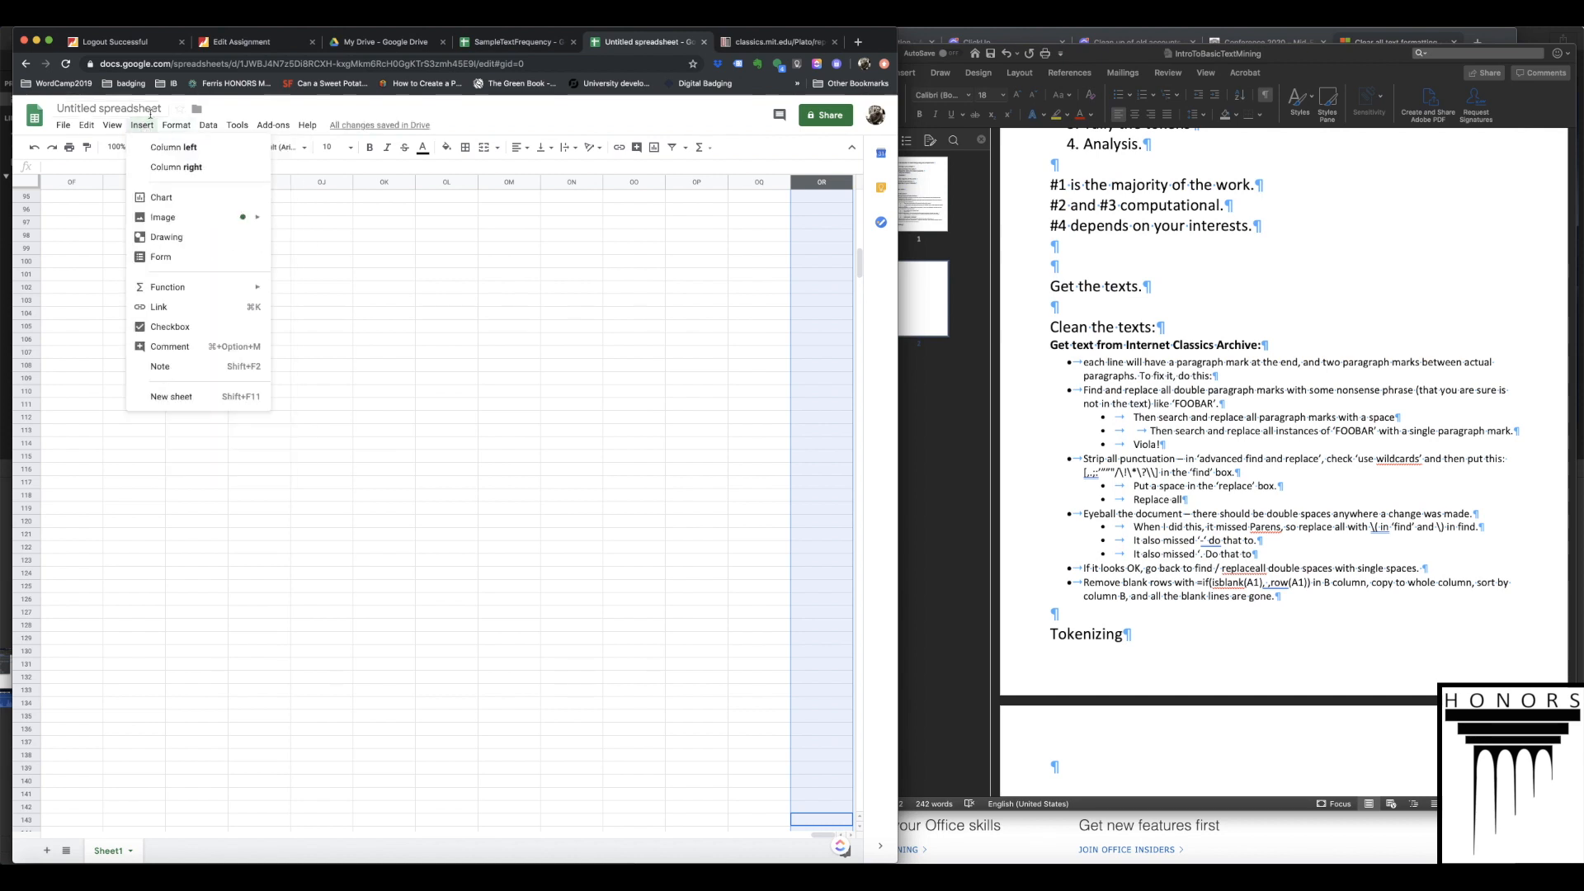
- Keep repeating the column insertion past column OR to make room for the long split result in row 173
key(super+y)
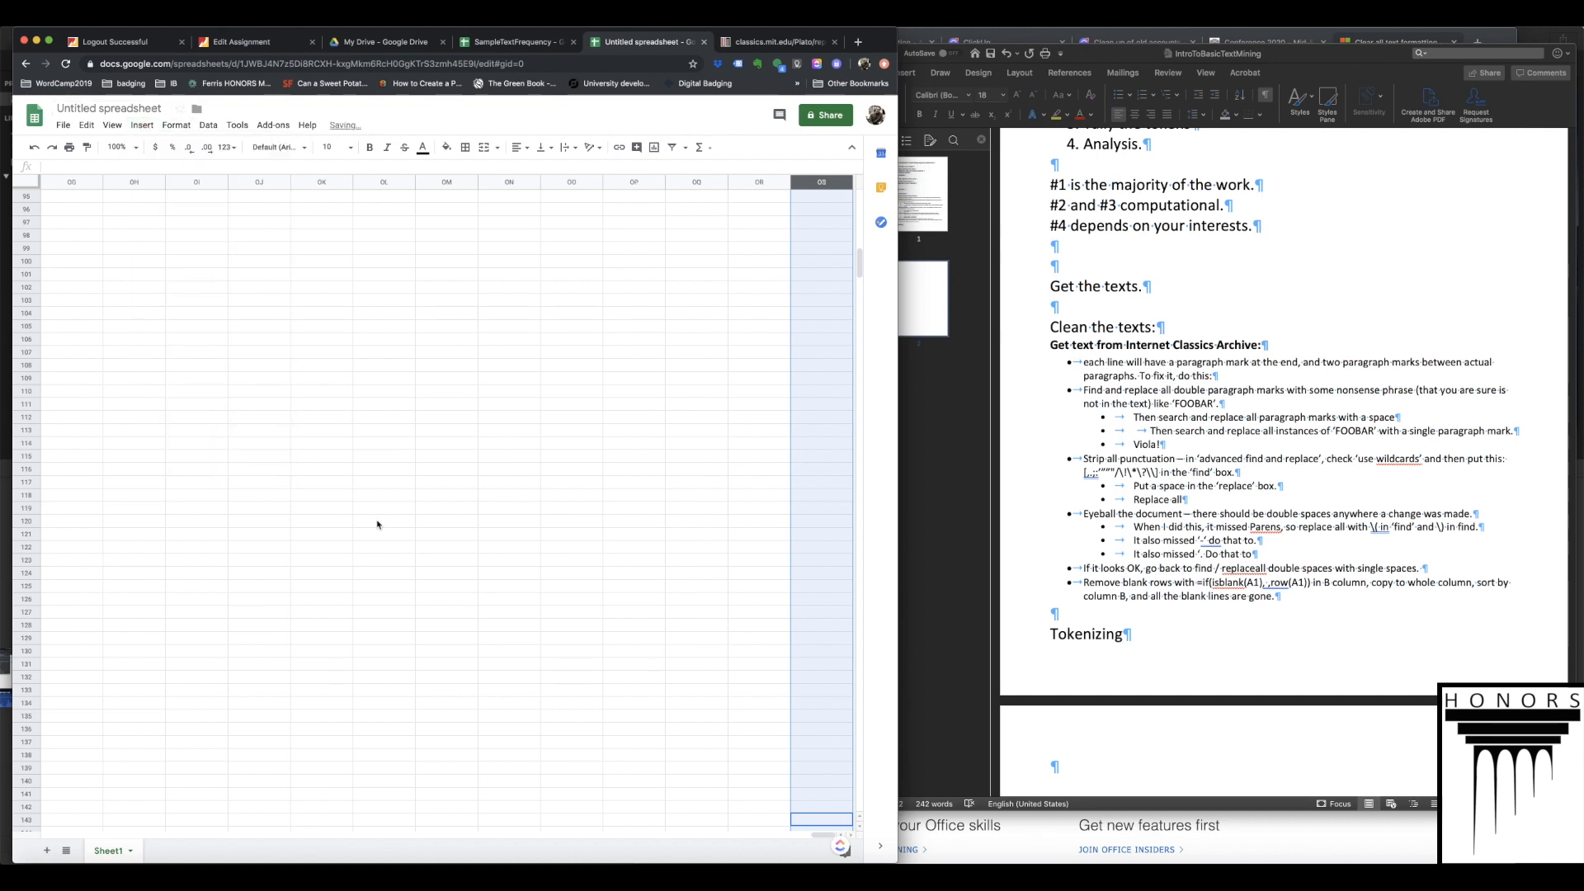
key(super+y)
key(super+y)
key(super+y)
key(super+y)
key(super+y)
key(super+y)
key(super+y)
key(super+y)
key(super+y)
key(super+y)
- Return to the first columns and check how many more columns the split formula in D173 needs
scroll(305, 459, left, 15)
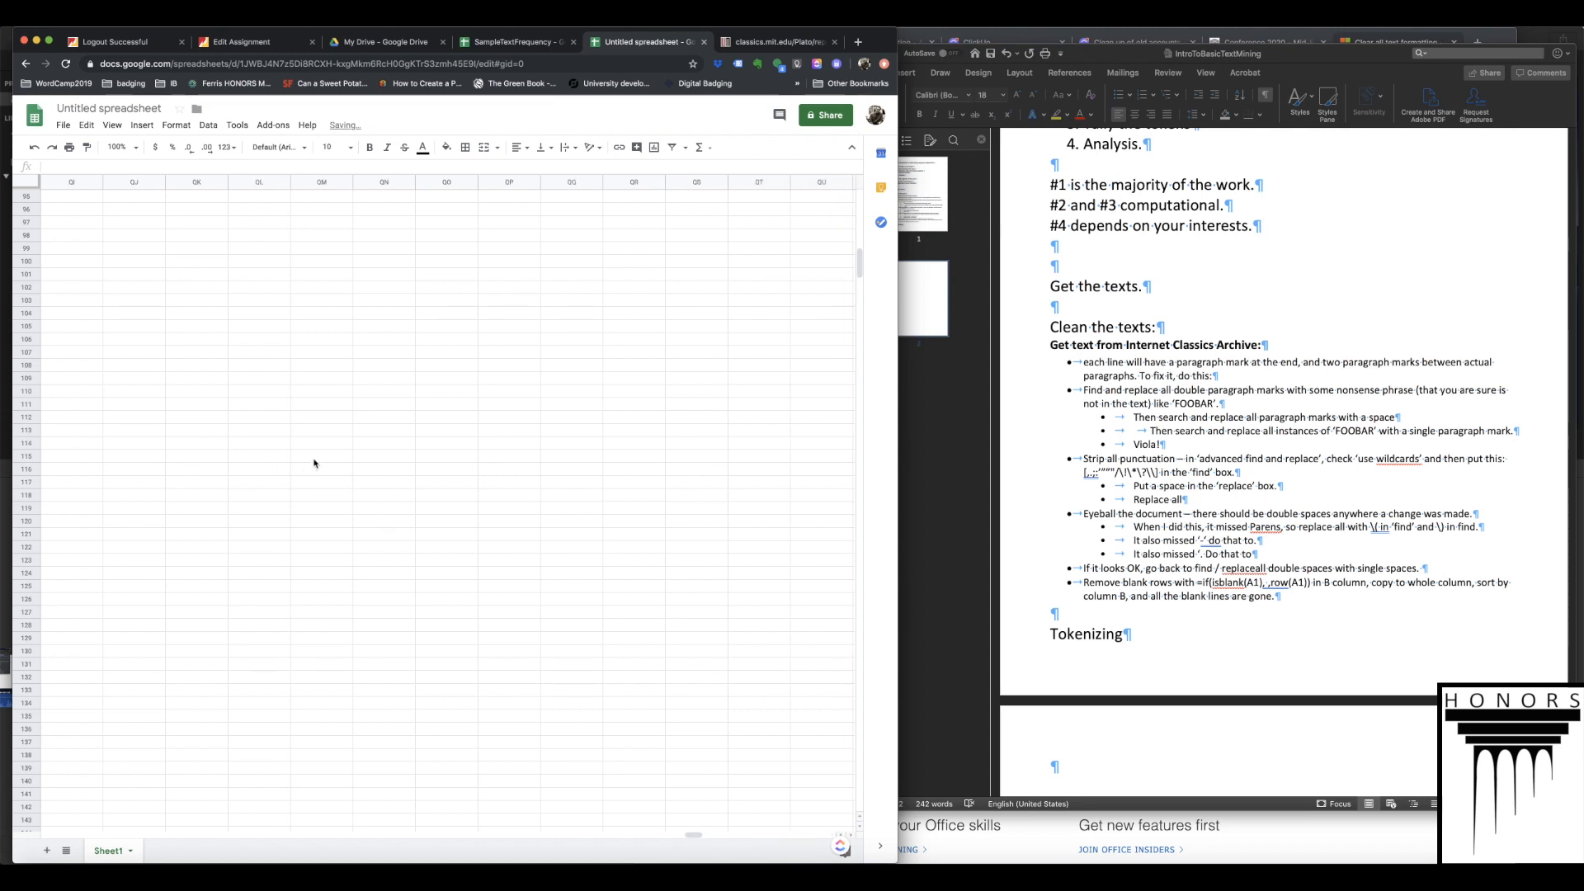
scroll(323, 461, left, 20)
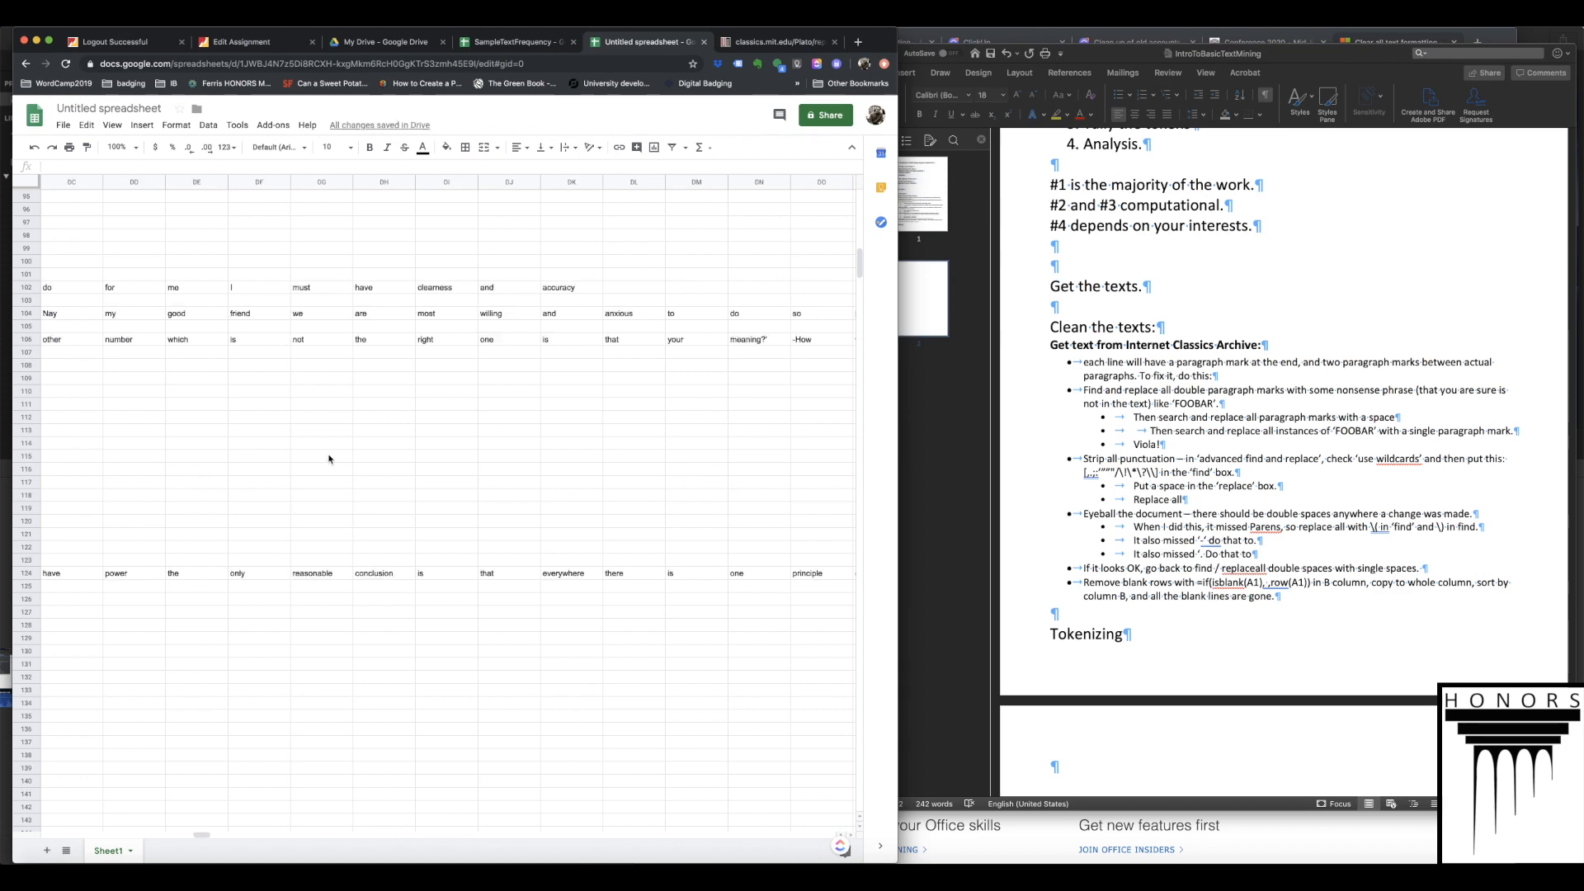
scroll(328, 459, left, 15)
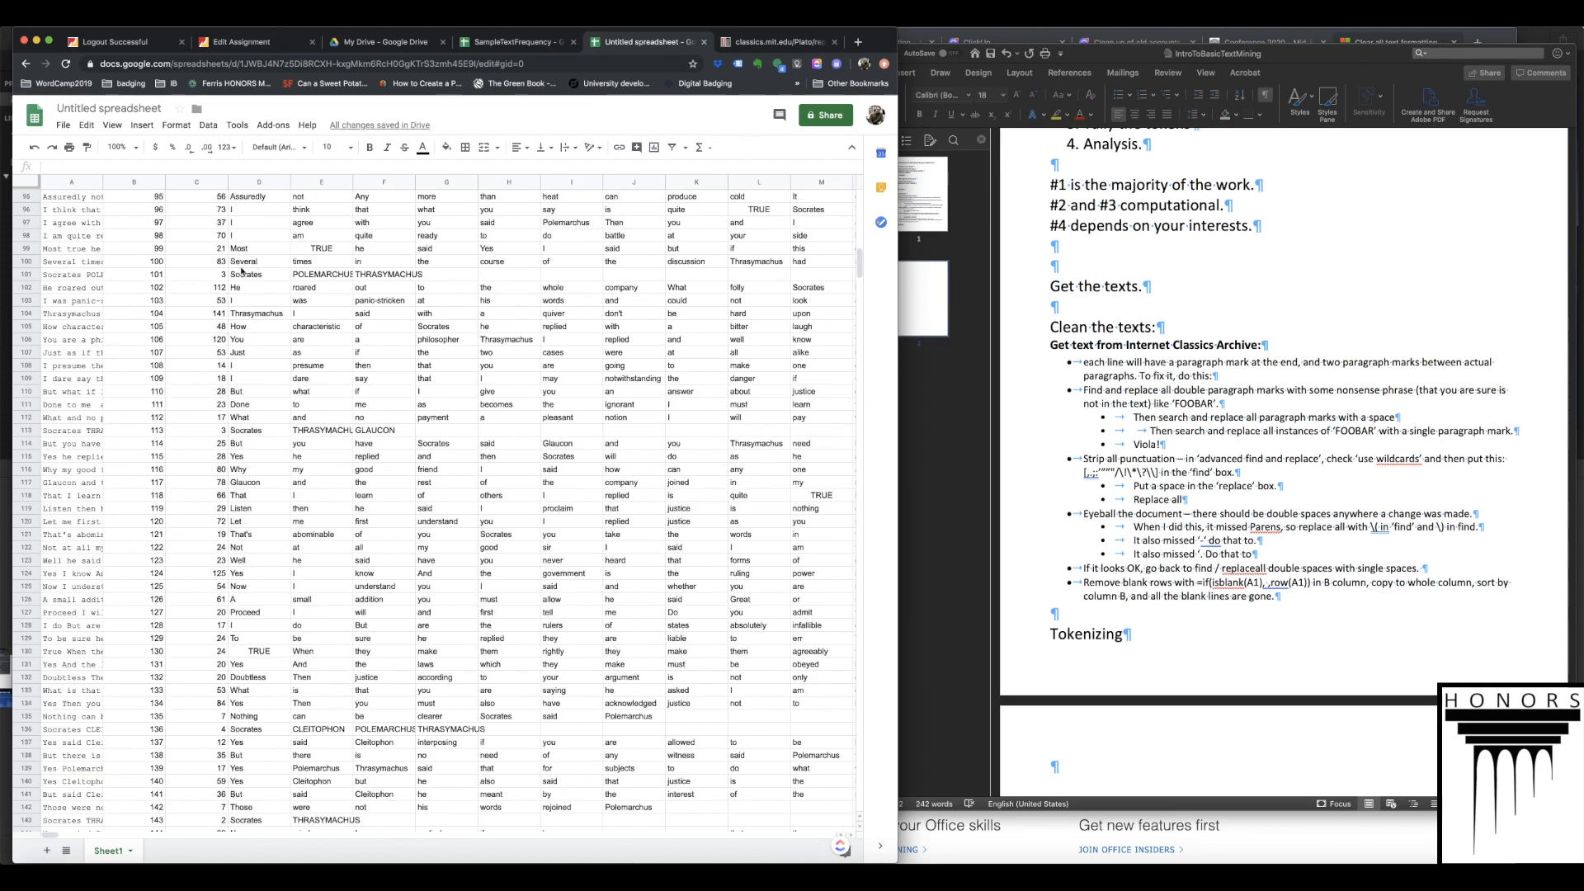
scroll(238, 601, down, 10)
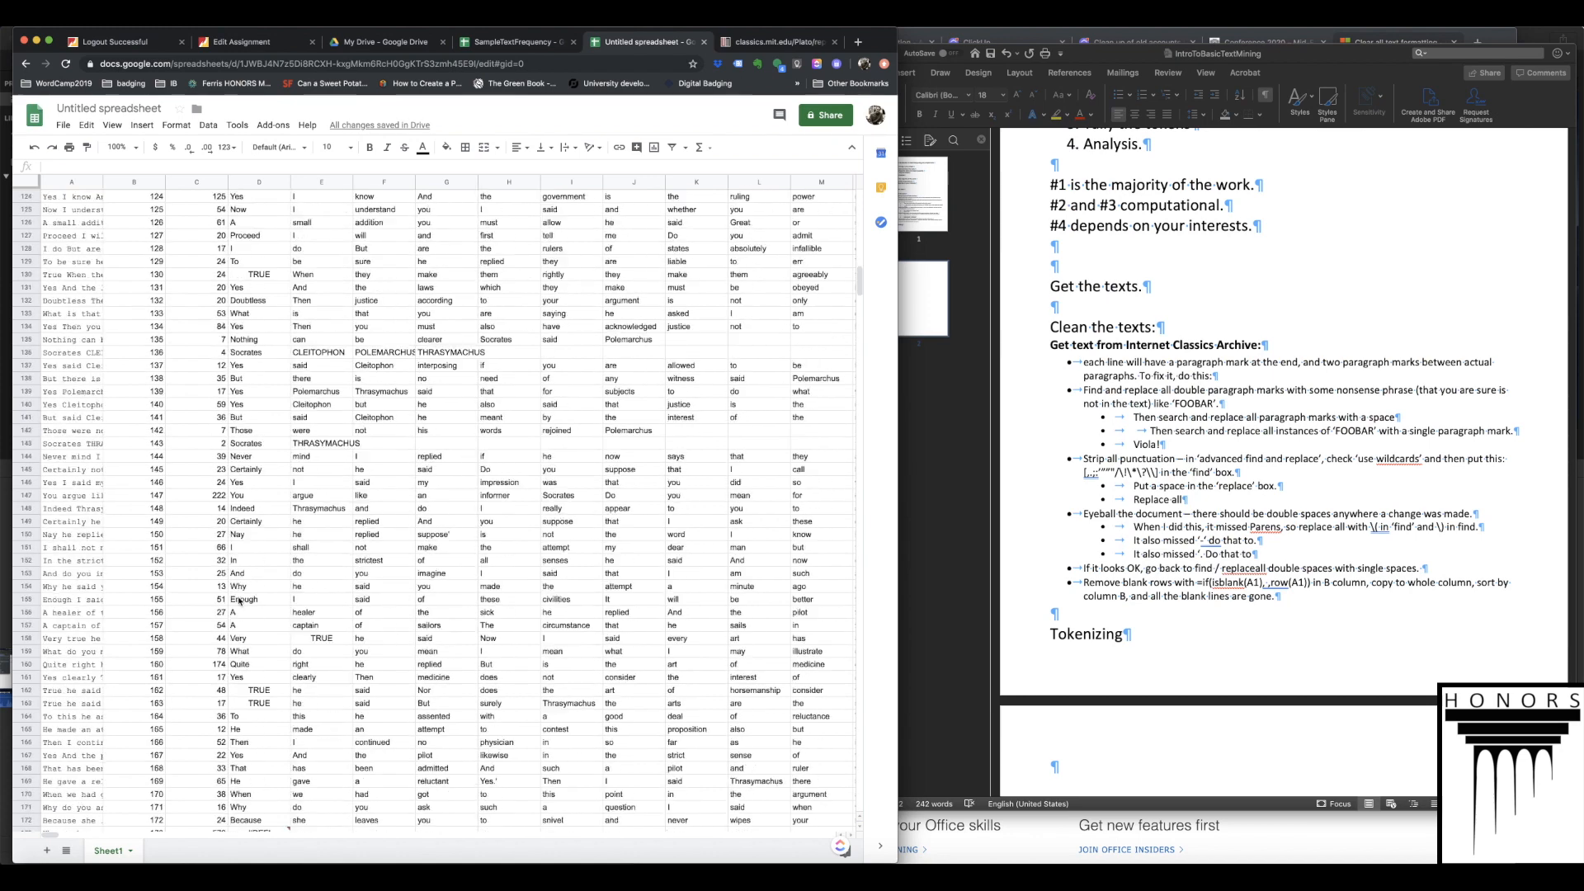
click(256, 550)
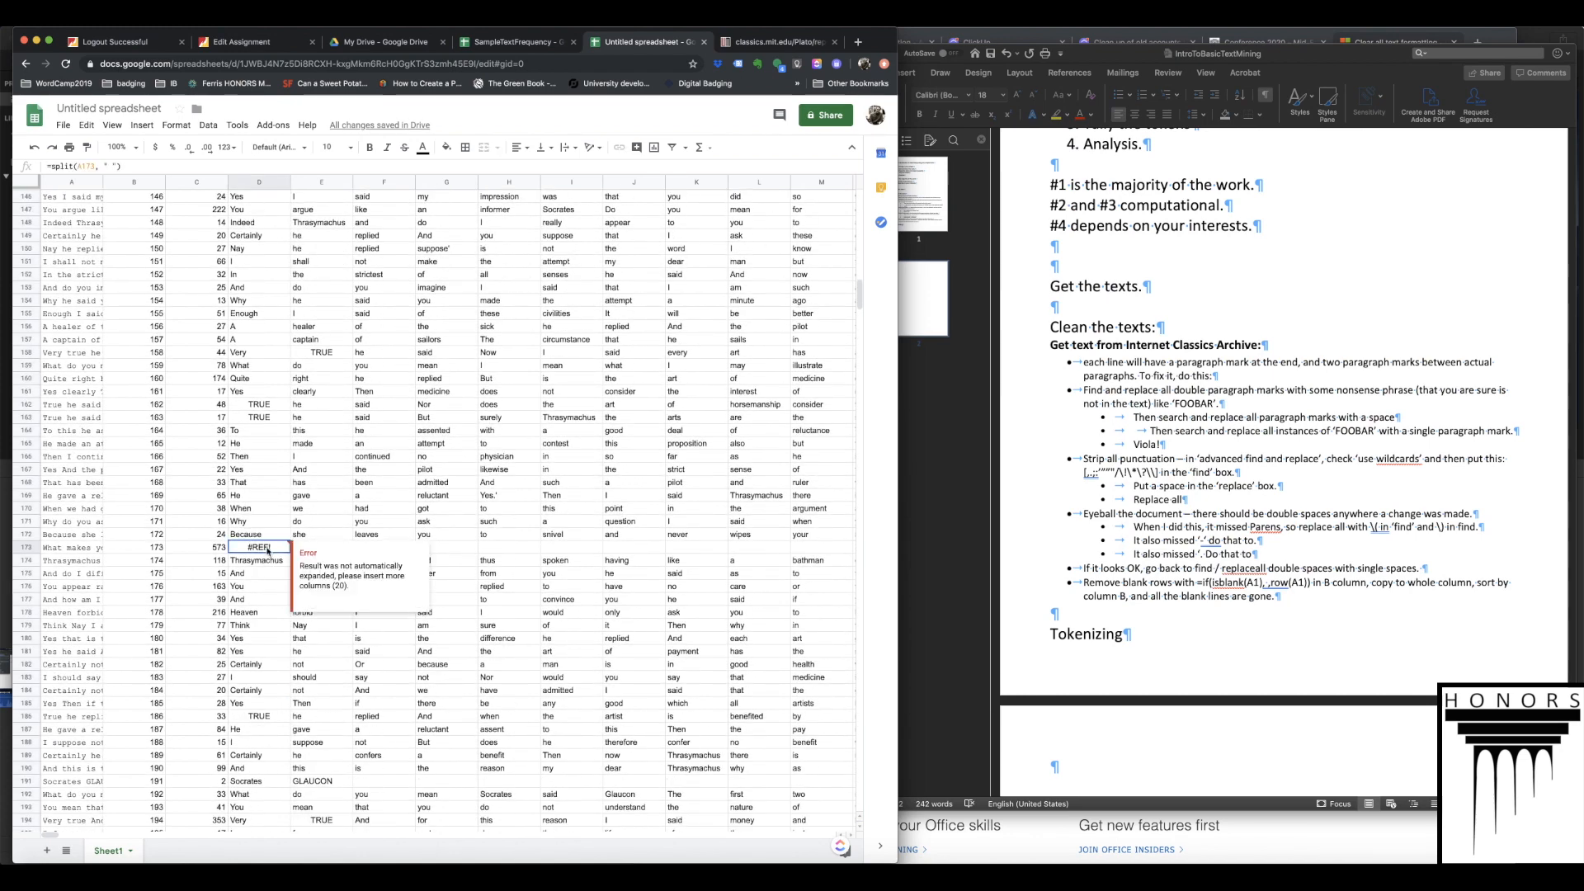
- Insert more columns at the sheet's far end until they extend to VL, and recheck the split words around row 173
scroll(464, 550, right, 20)
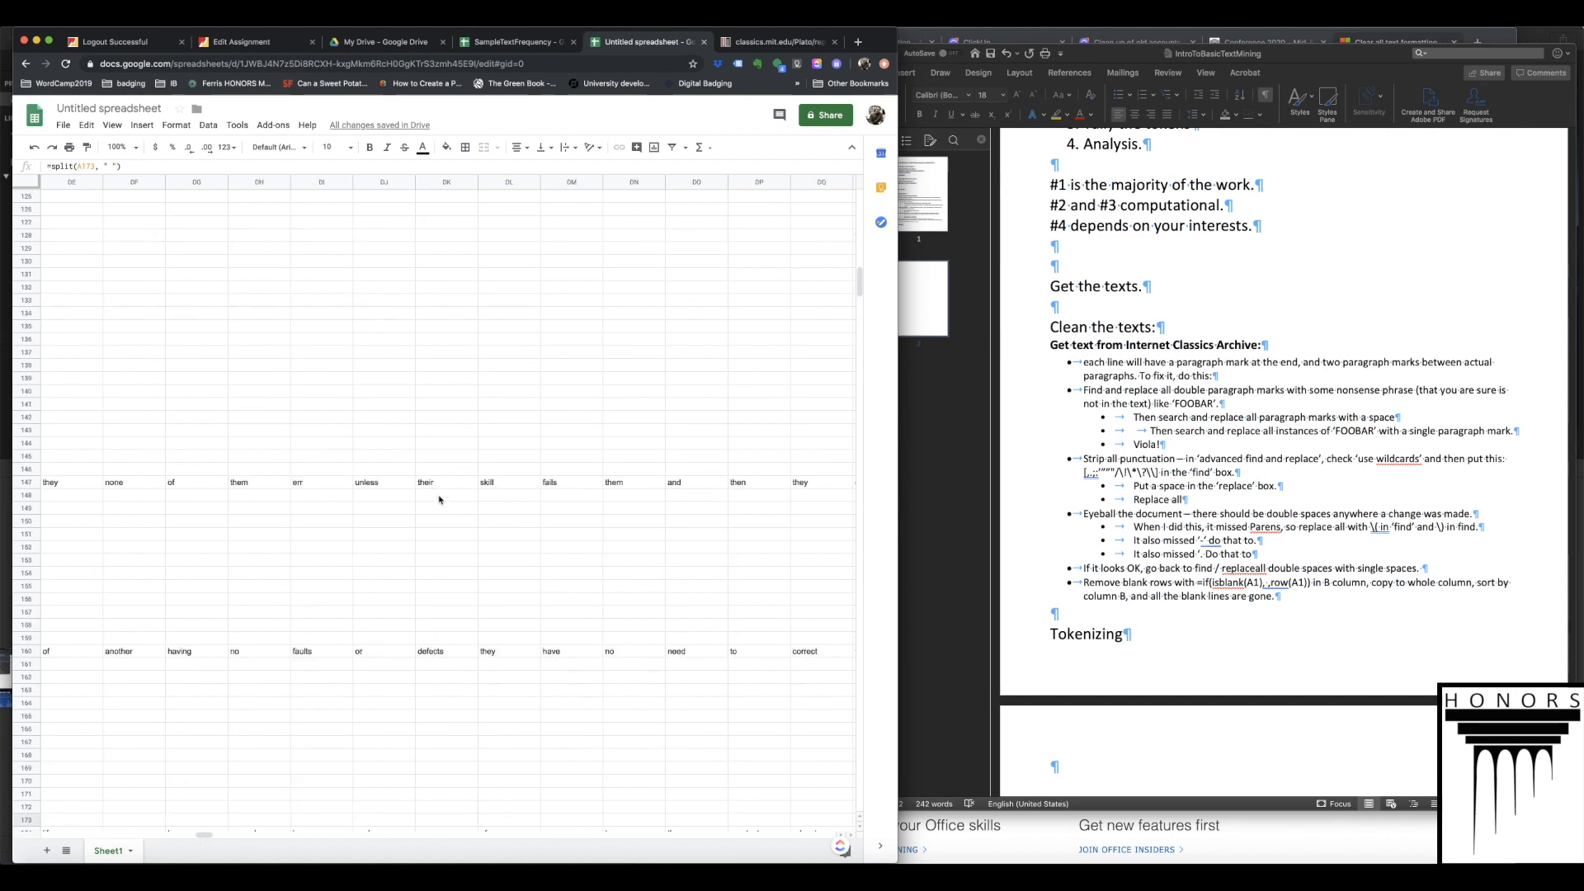
drag(423, 834, 827, 835)
click(818, 183)
right_click(818, 183)
click(768, 307)
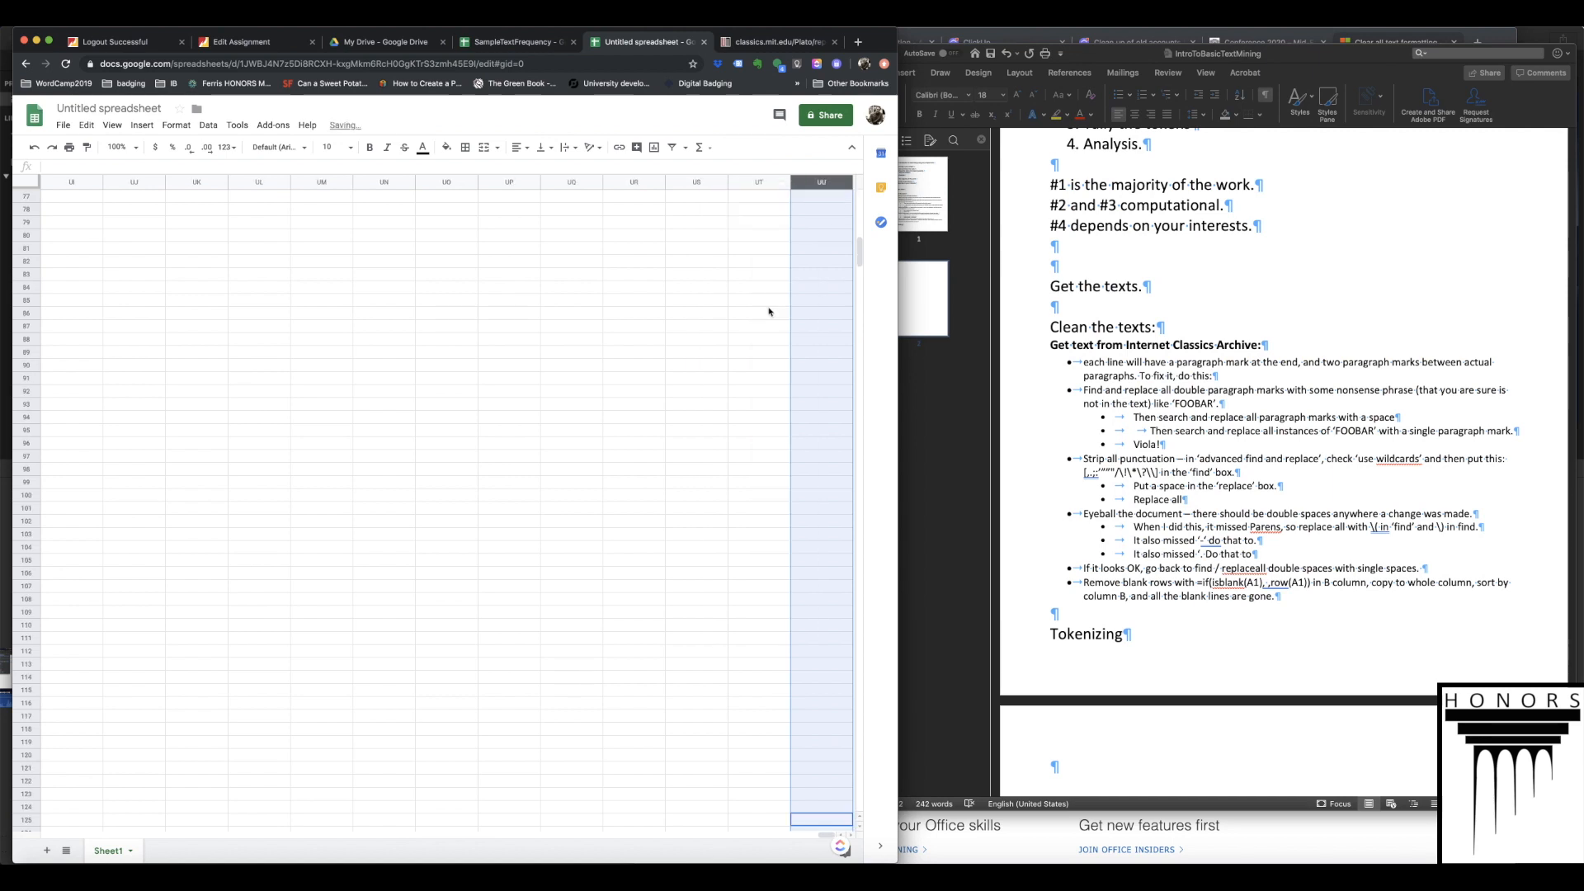
key(super+y)
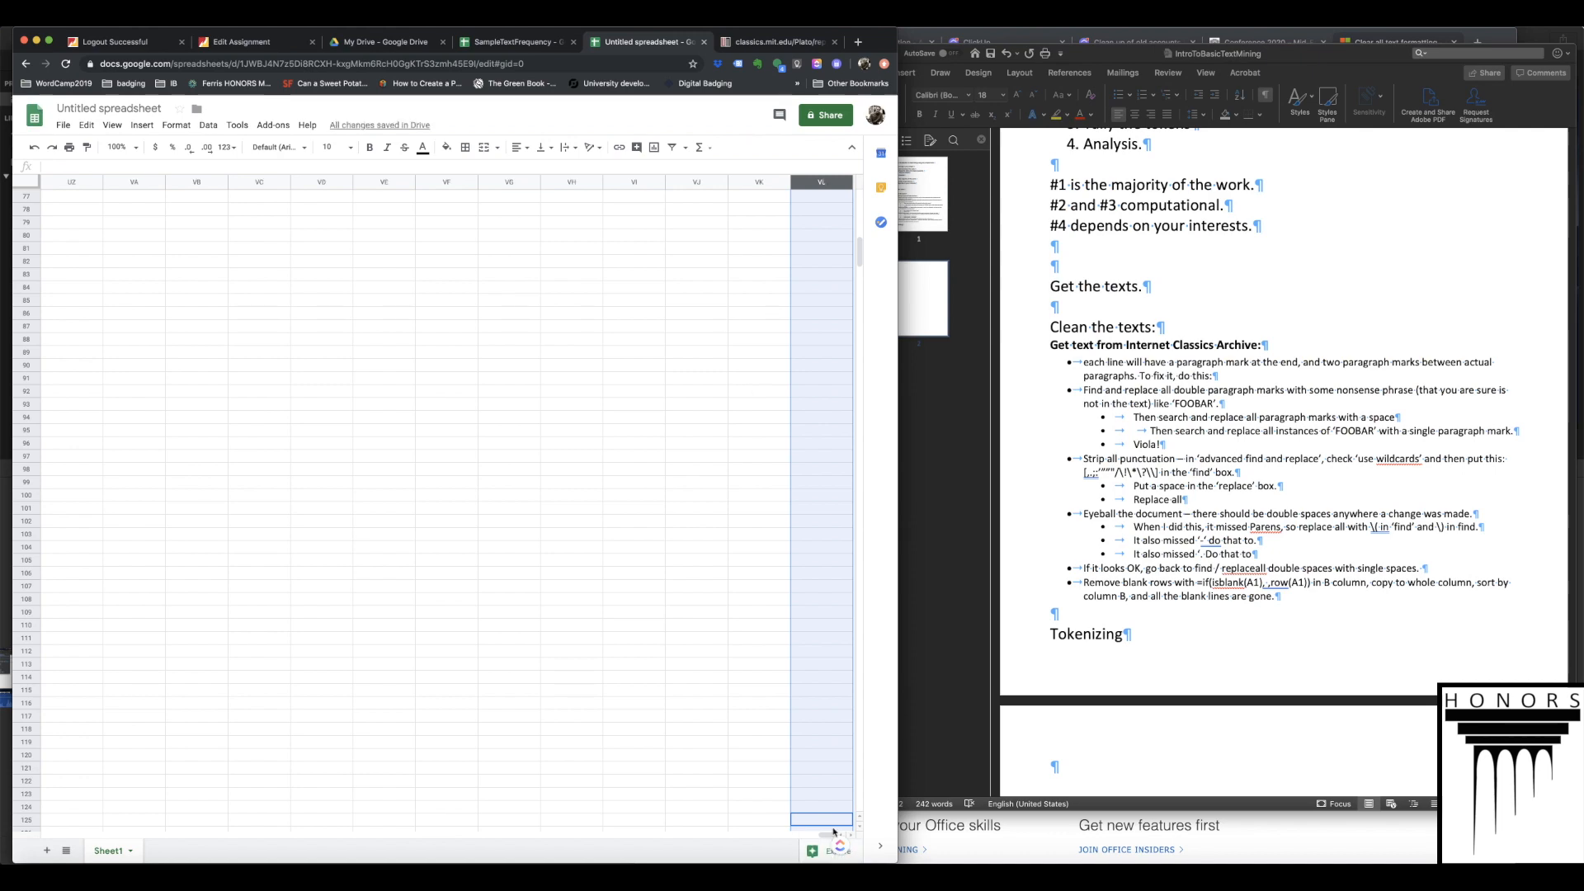
drag(825, 834, 7, 841)
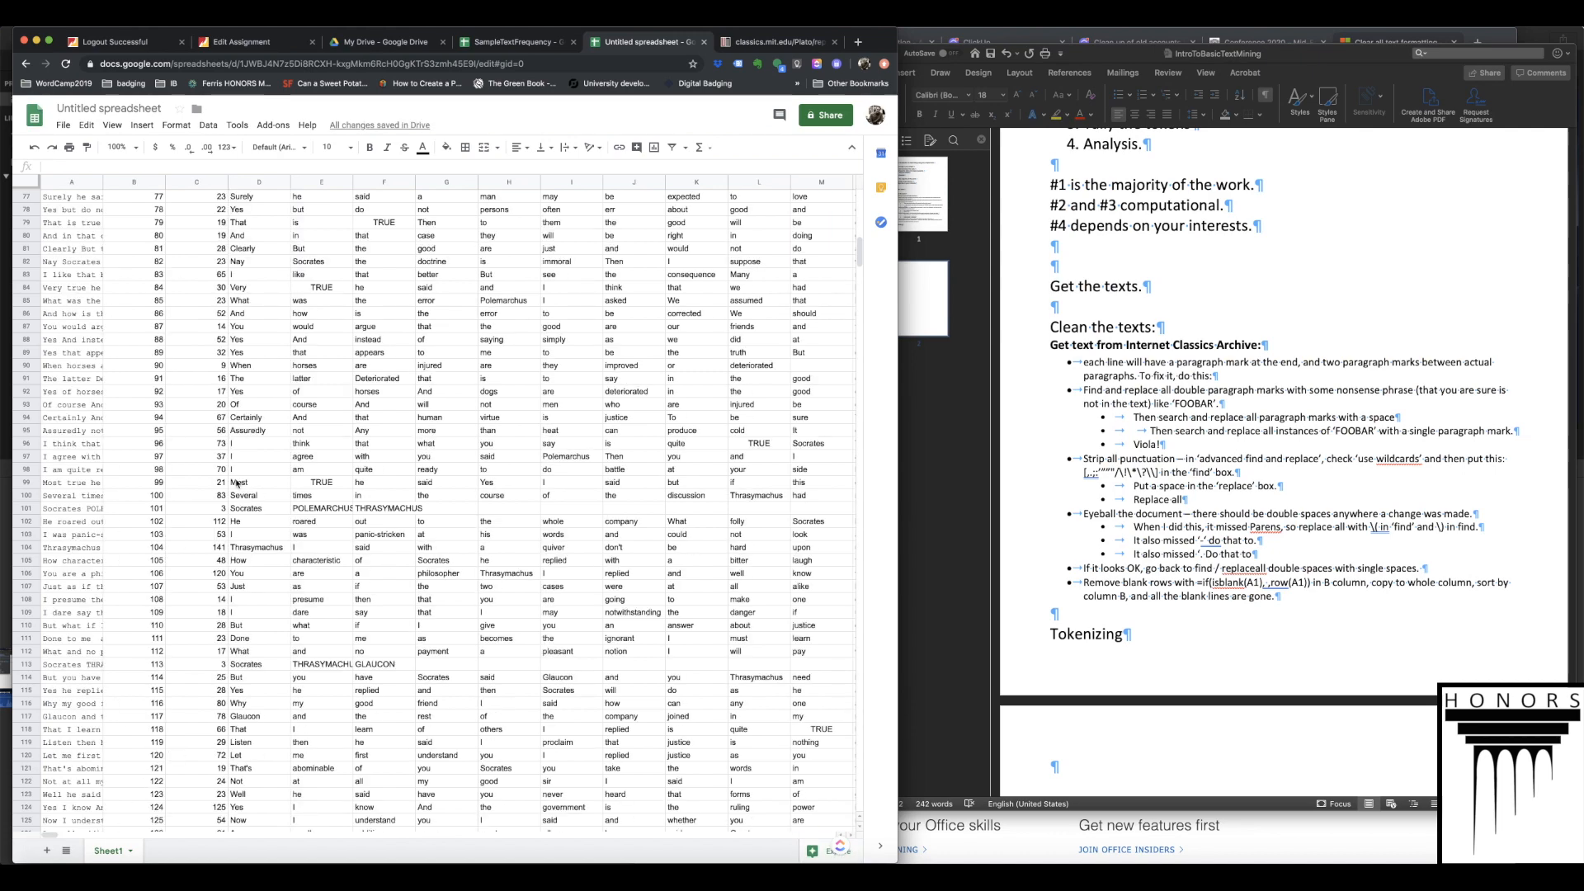
scroll(239, 639, down, 20)
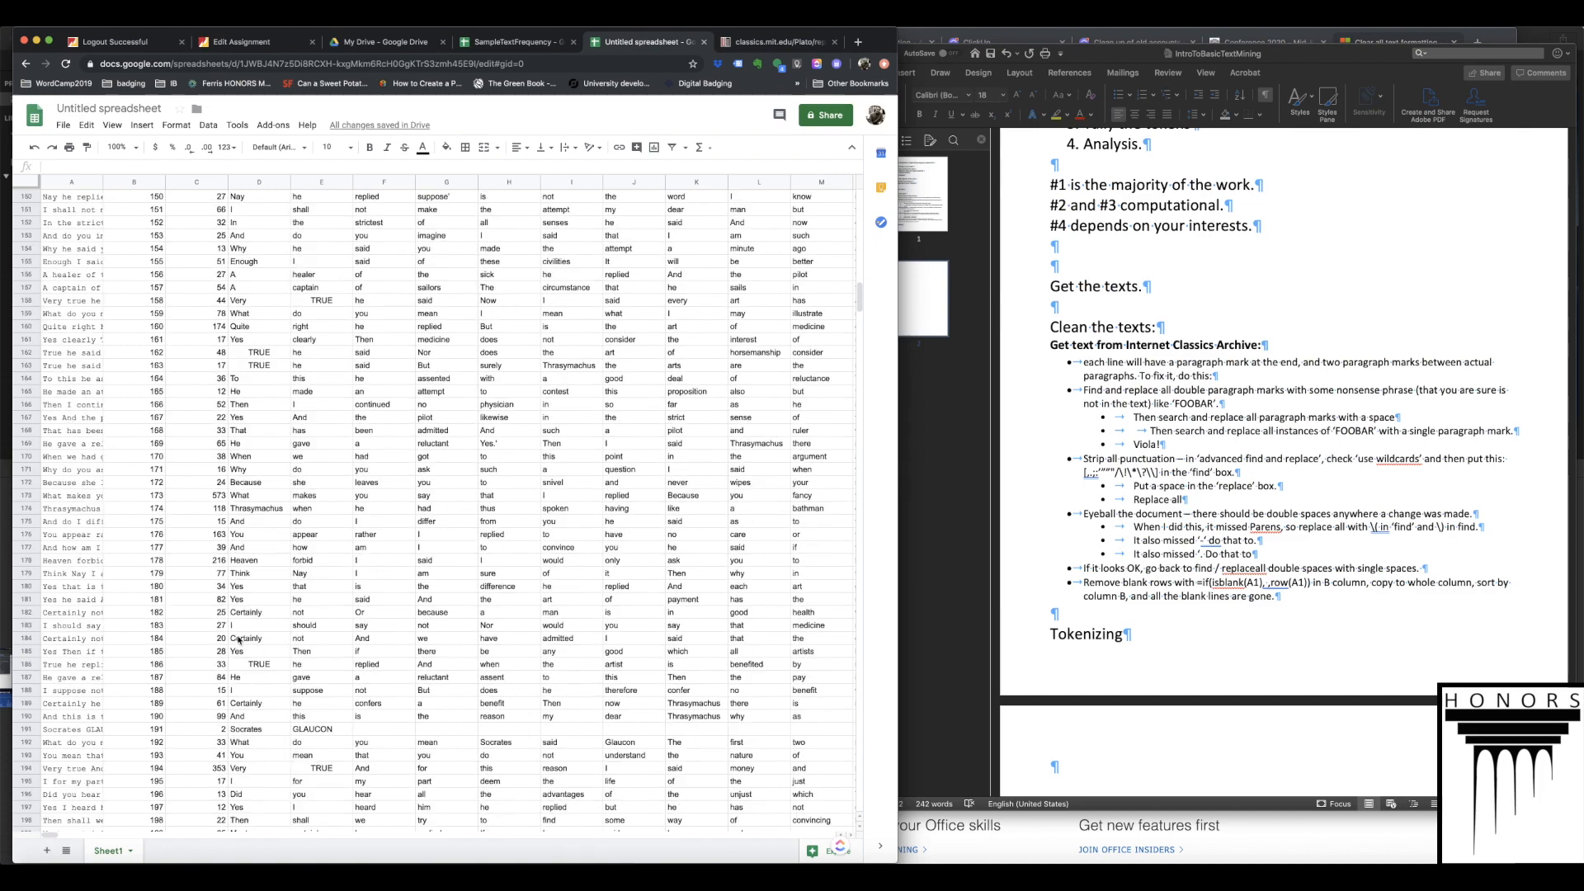
- Delete rows 284 to 999, the empty rows with split errors below the last line of text
click(252, 470)
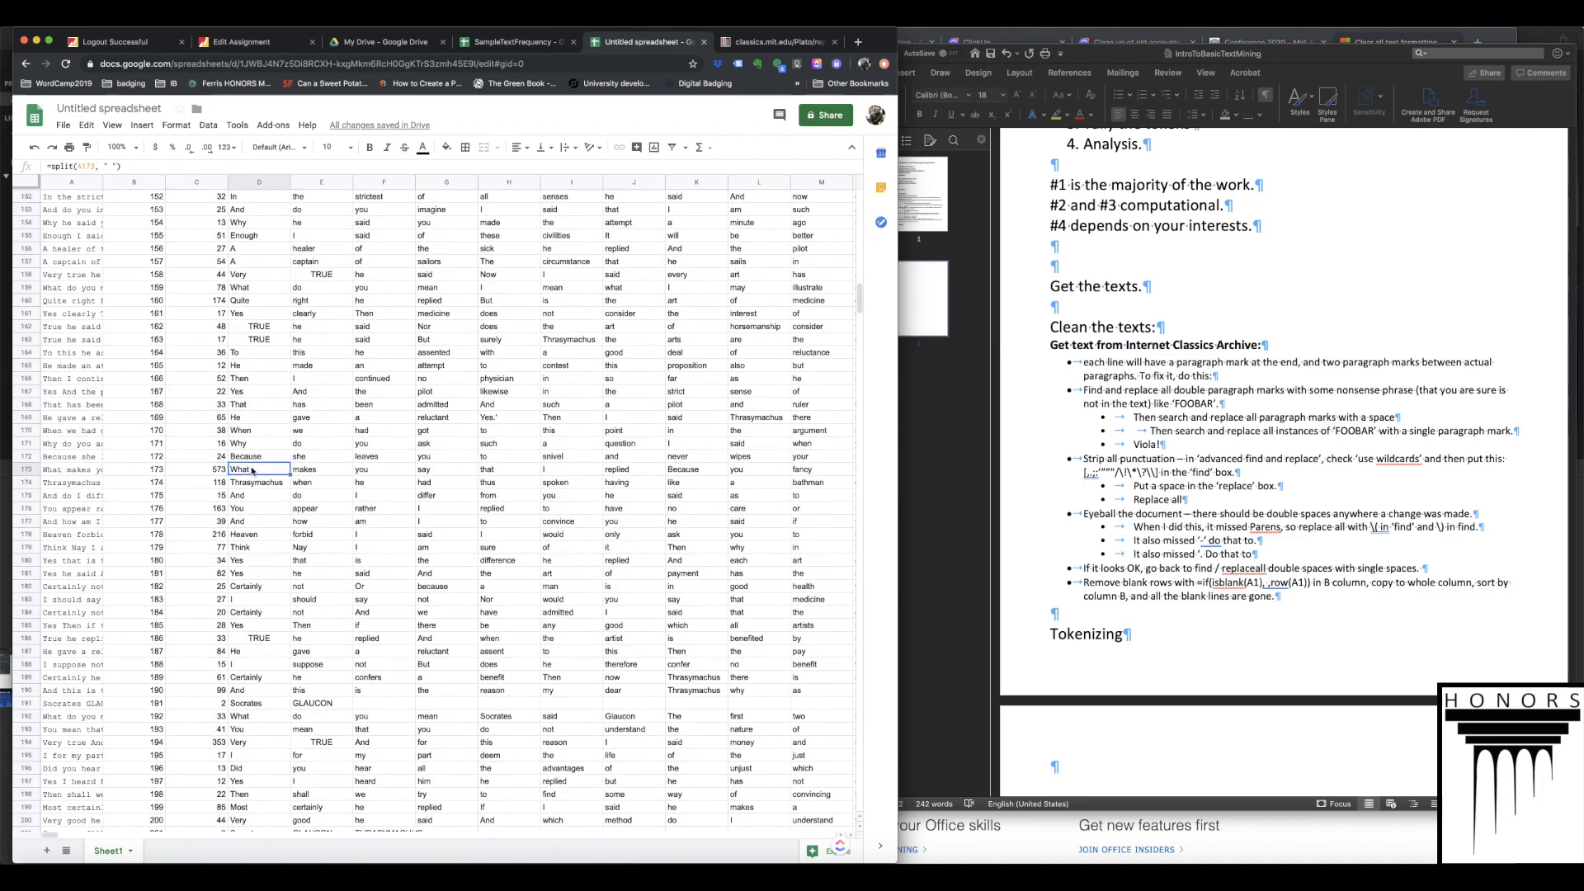
scroll(250, 630, down, 20)
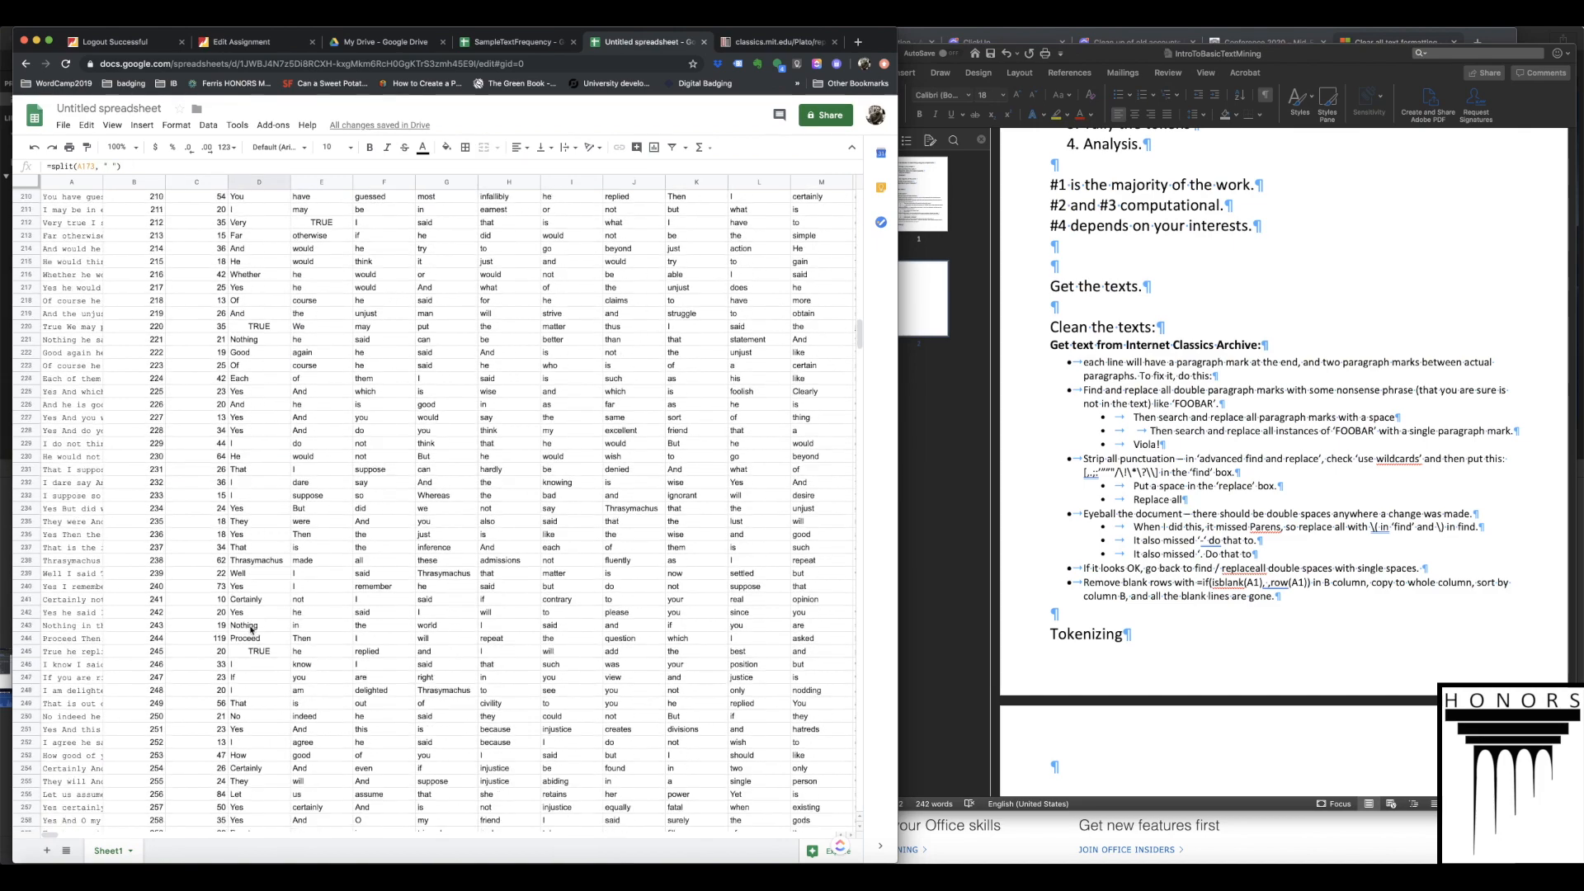
scroll(250, 630, down, 12)
click(249, 574)
click(26, 573)
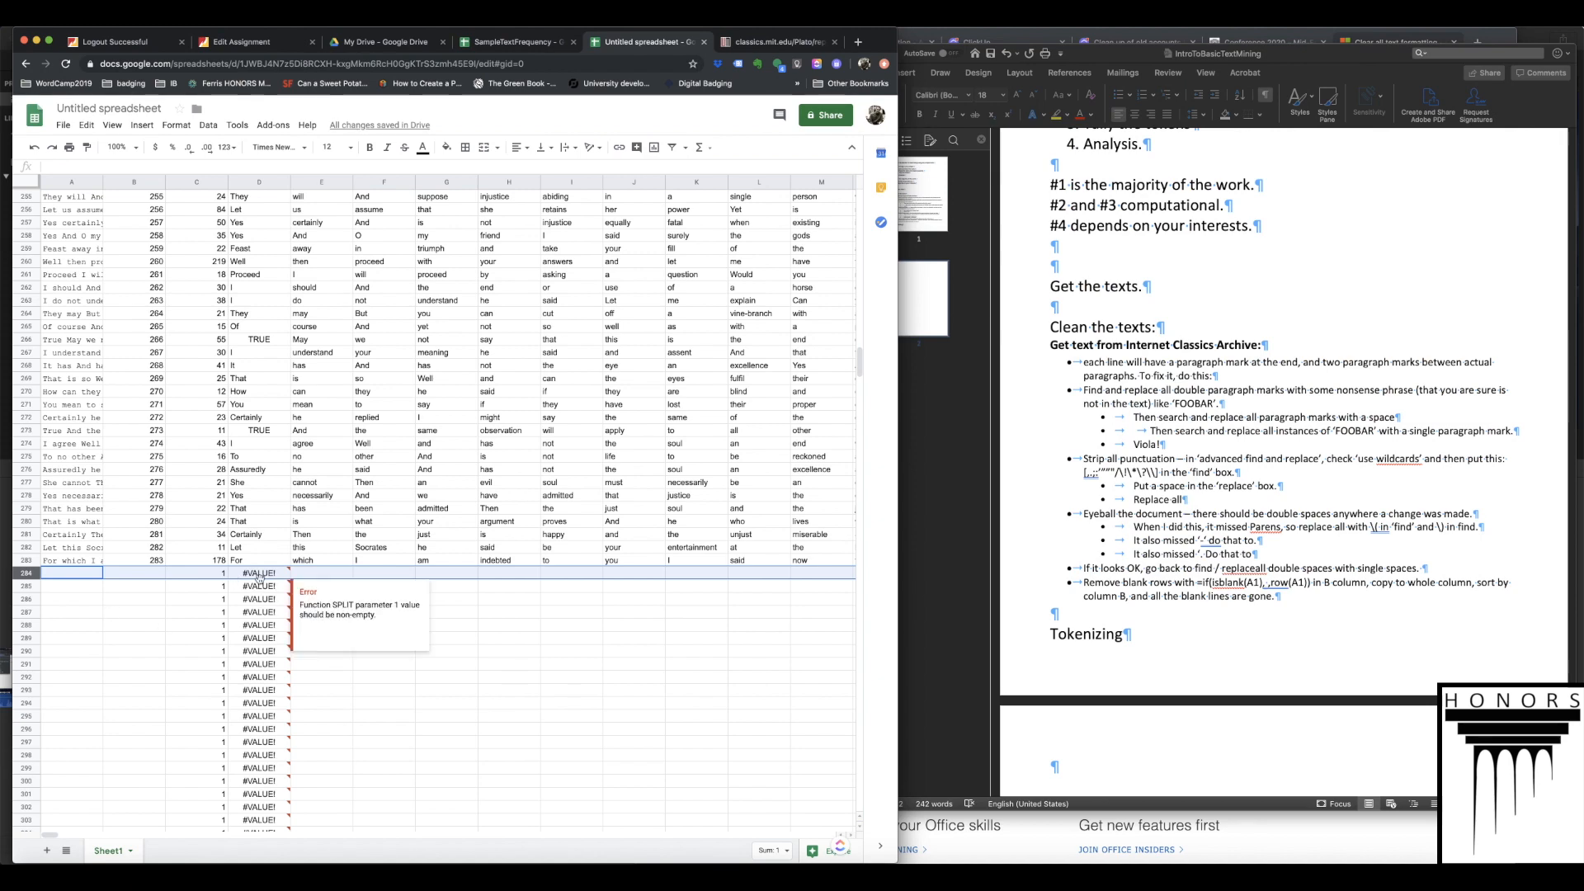
scroll(285, 601, down, 20)
scroll(282, 599, down, 20)
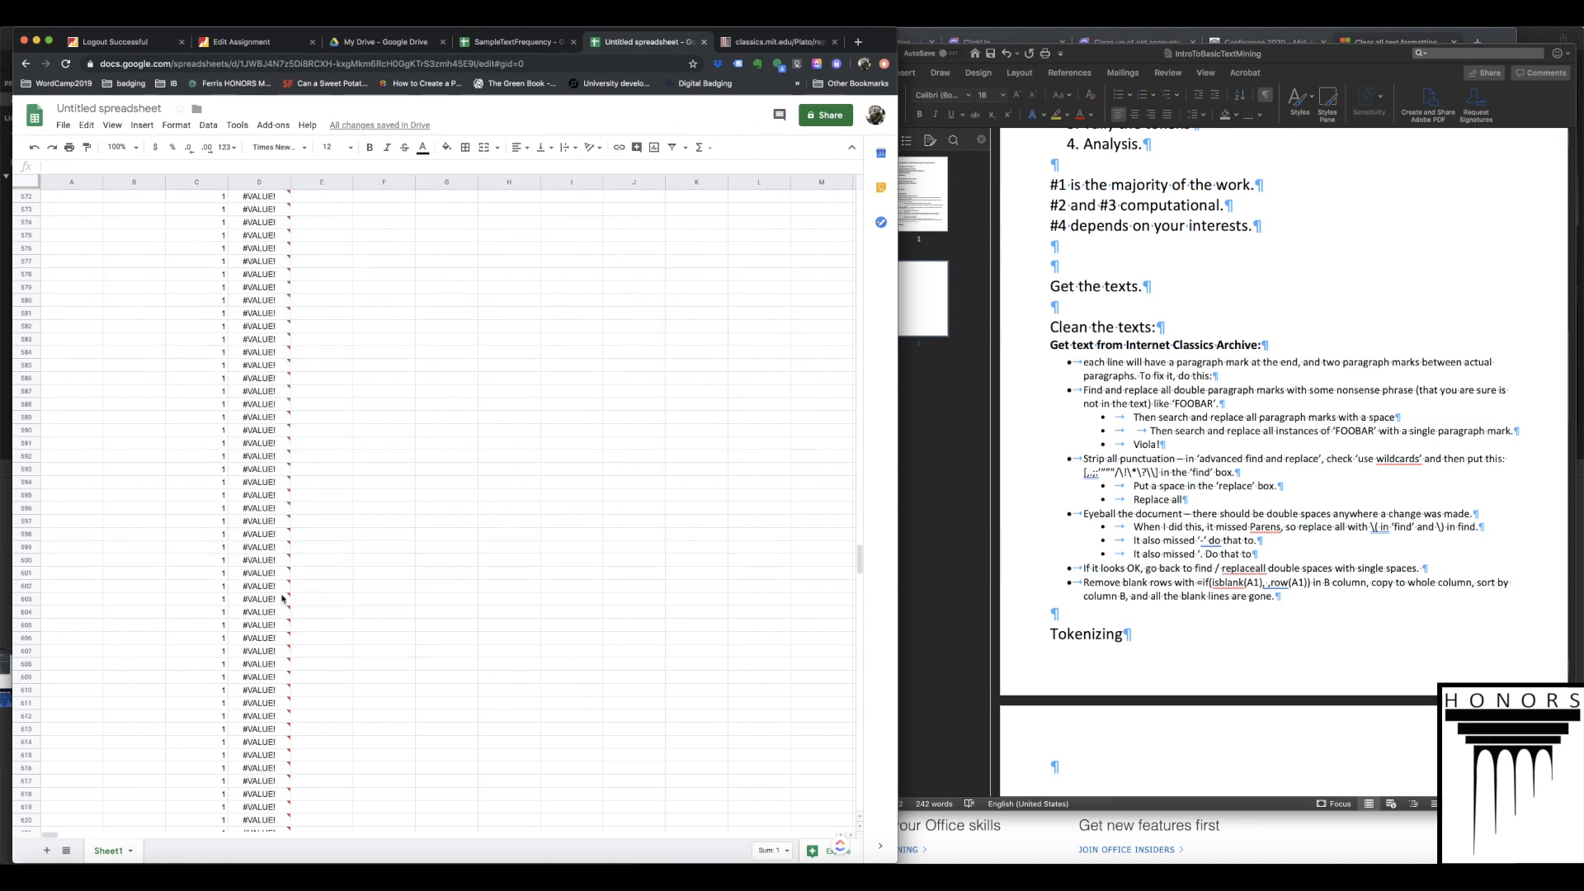
scroll(282, 599, down, 10)
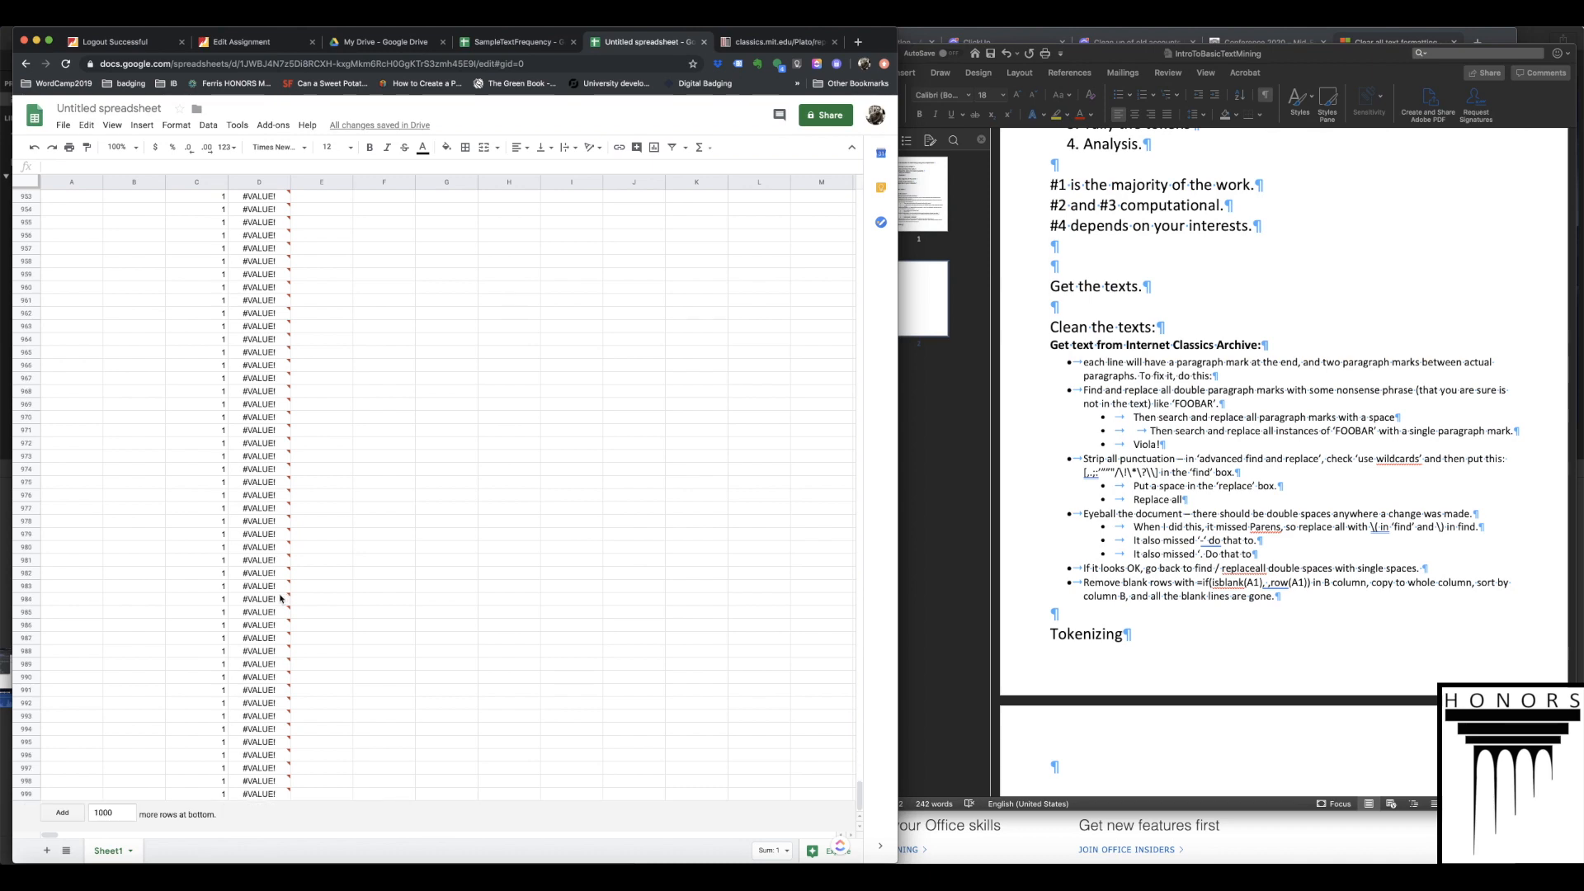
shift+click(28, 793)
right_click(28, 729)
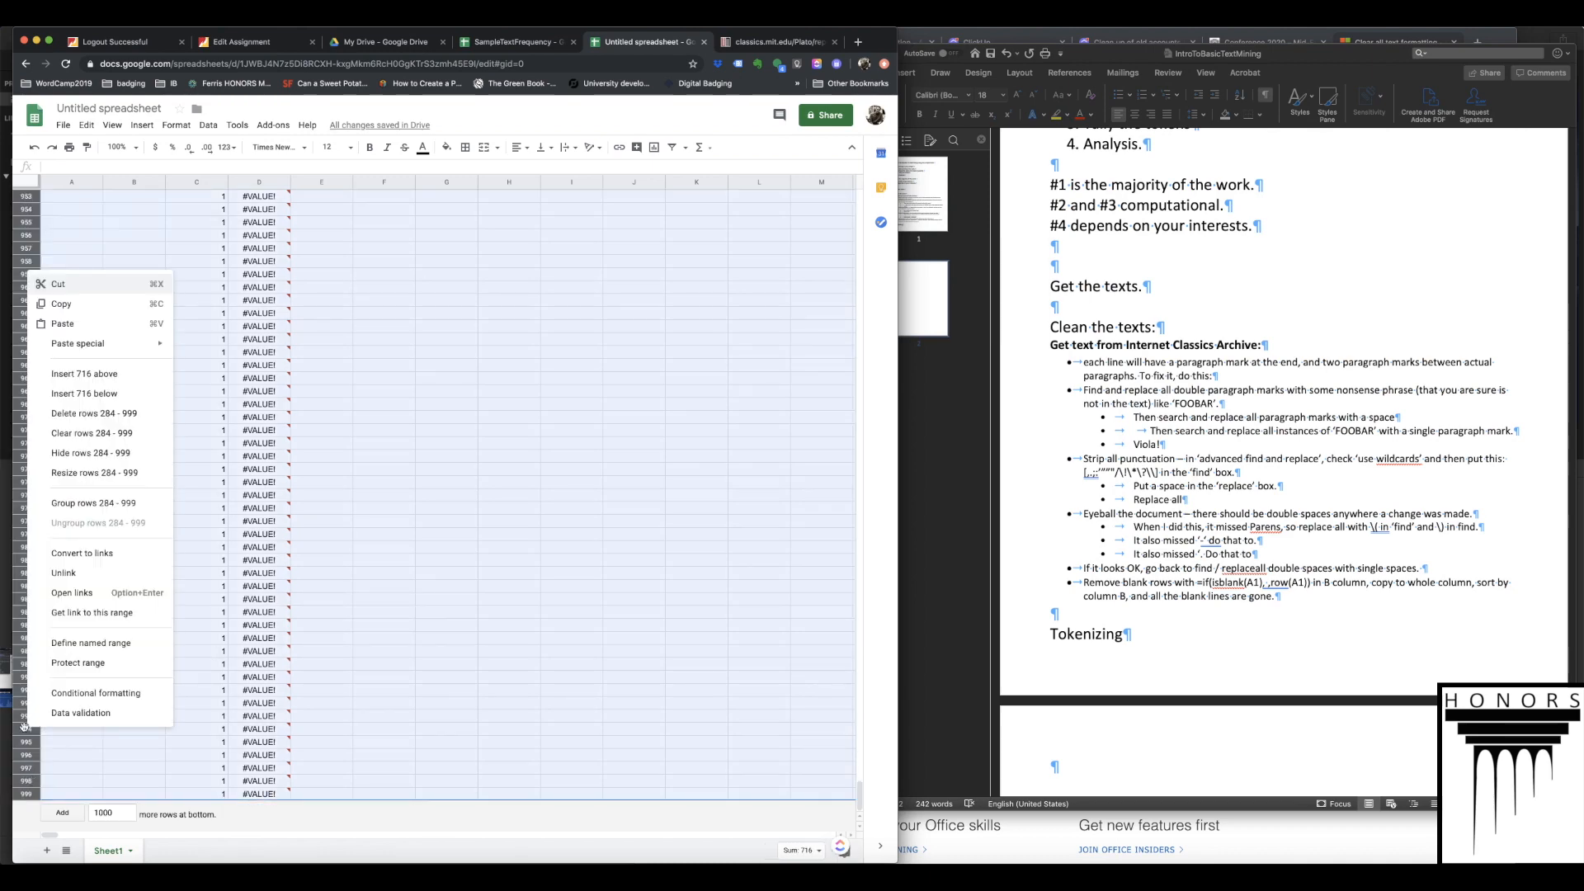
click(117, 417)
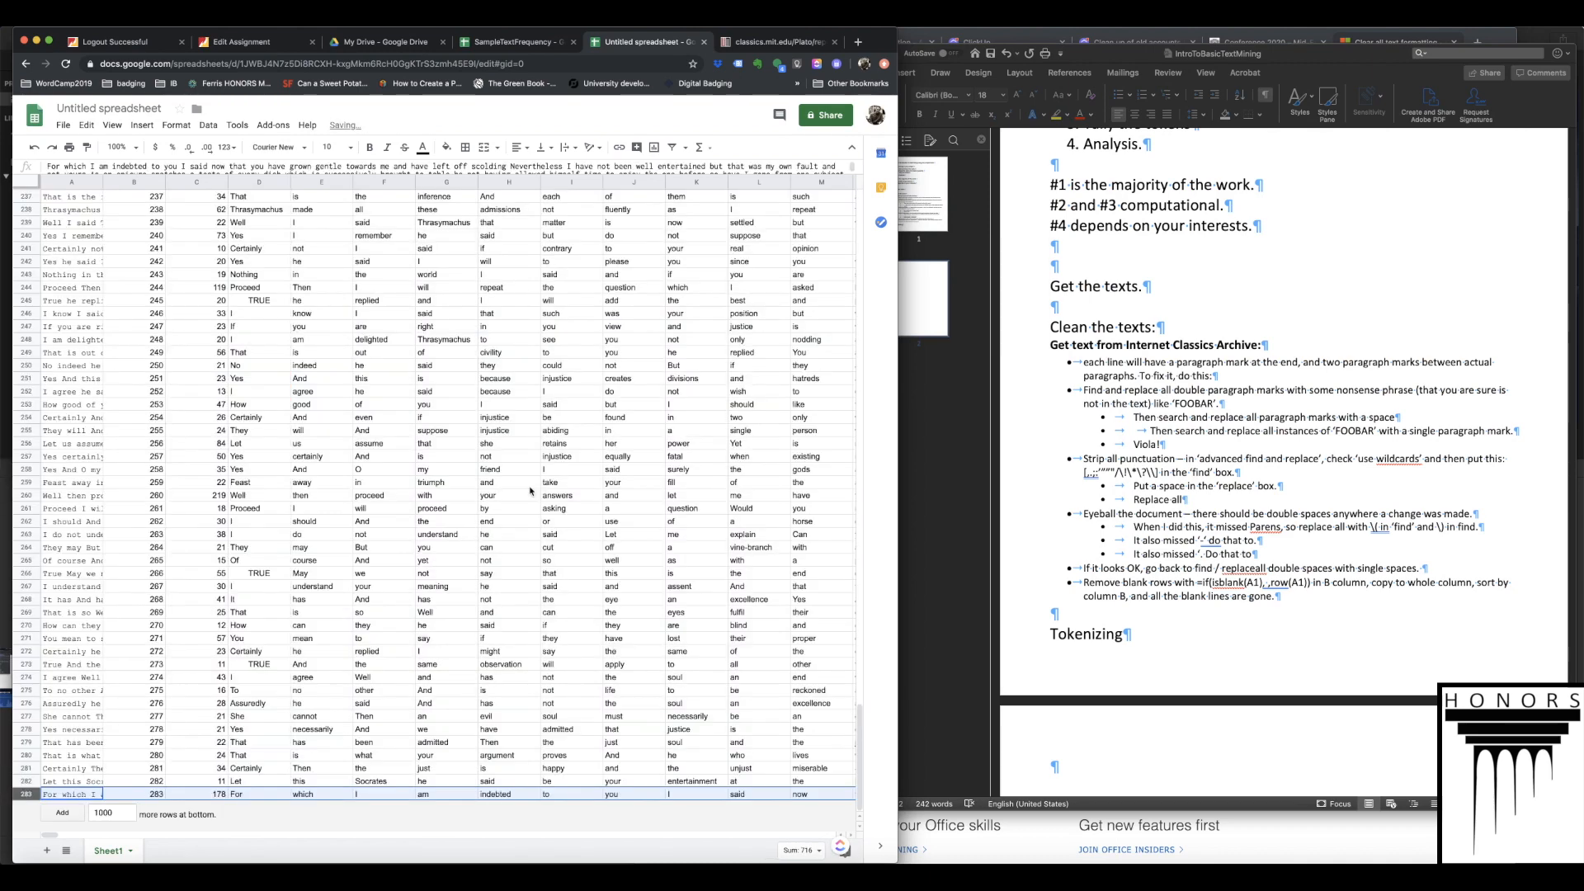
- Review the text, word-count and split formulas in row 1 and look through the split words across the sheet
scroll(301, 468, up, 20)
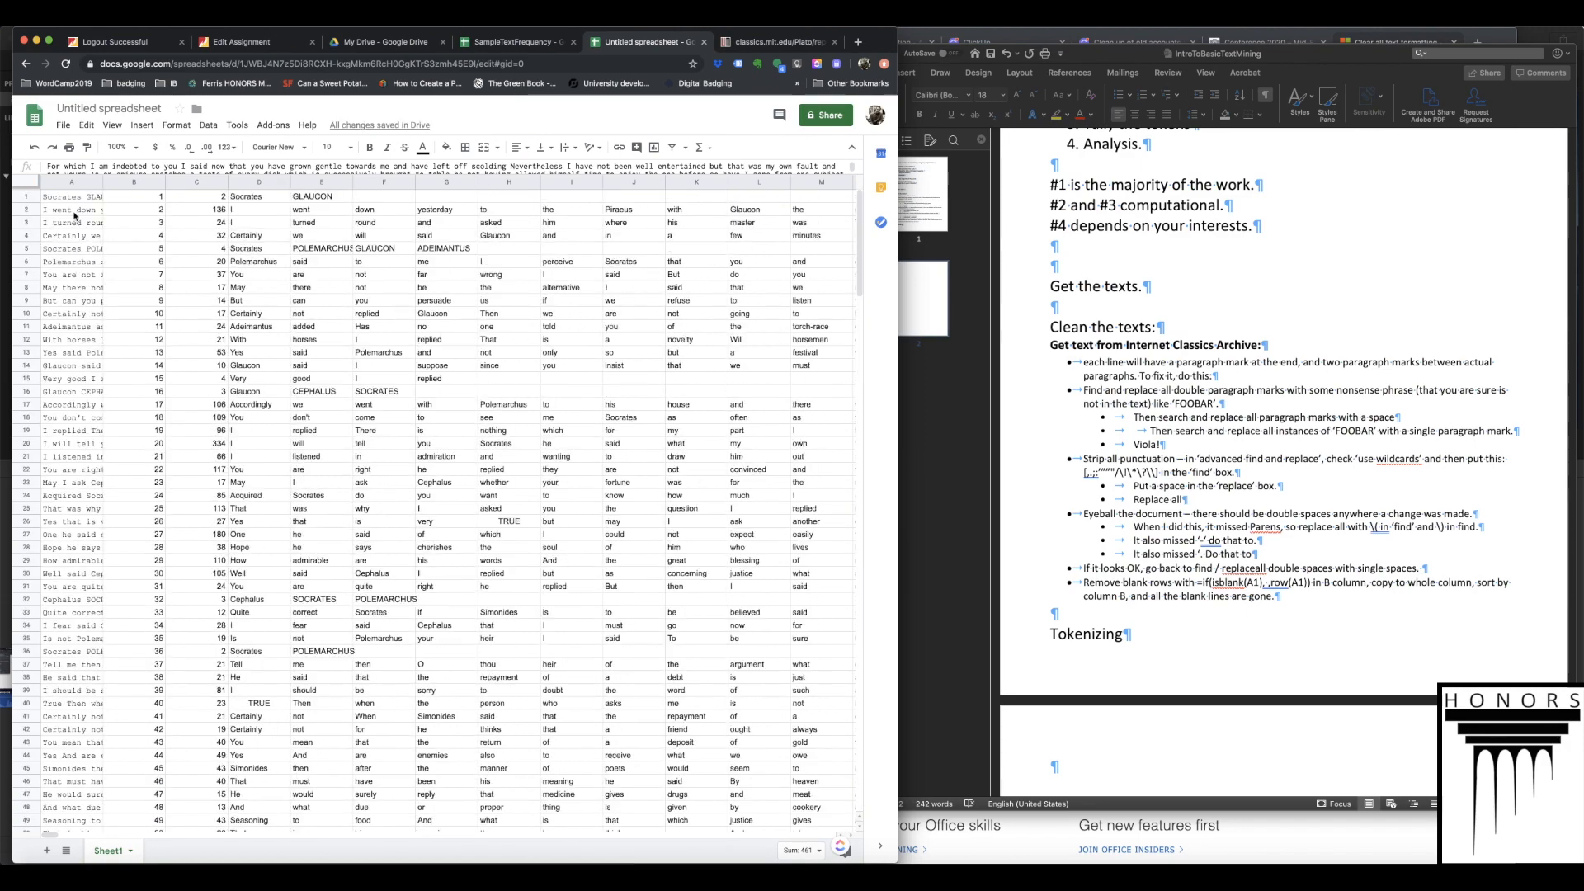
click(73, 198)
click(253, 198)
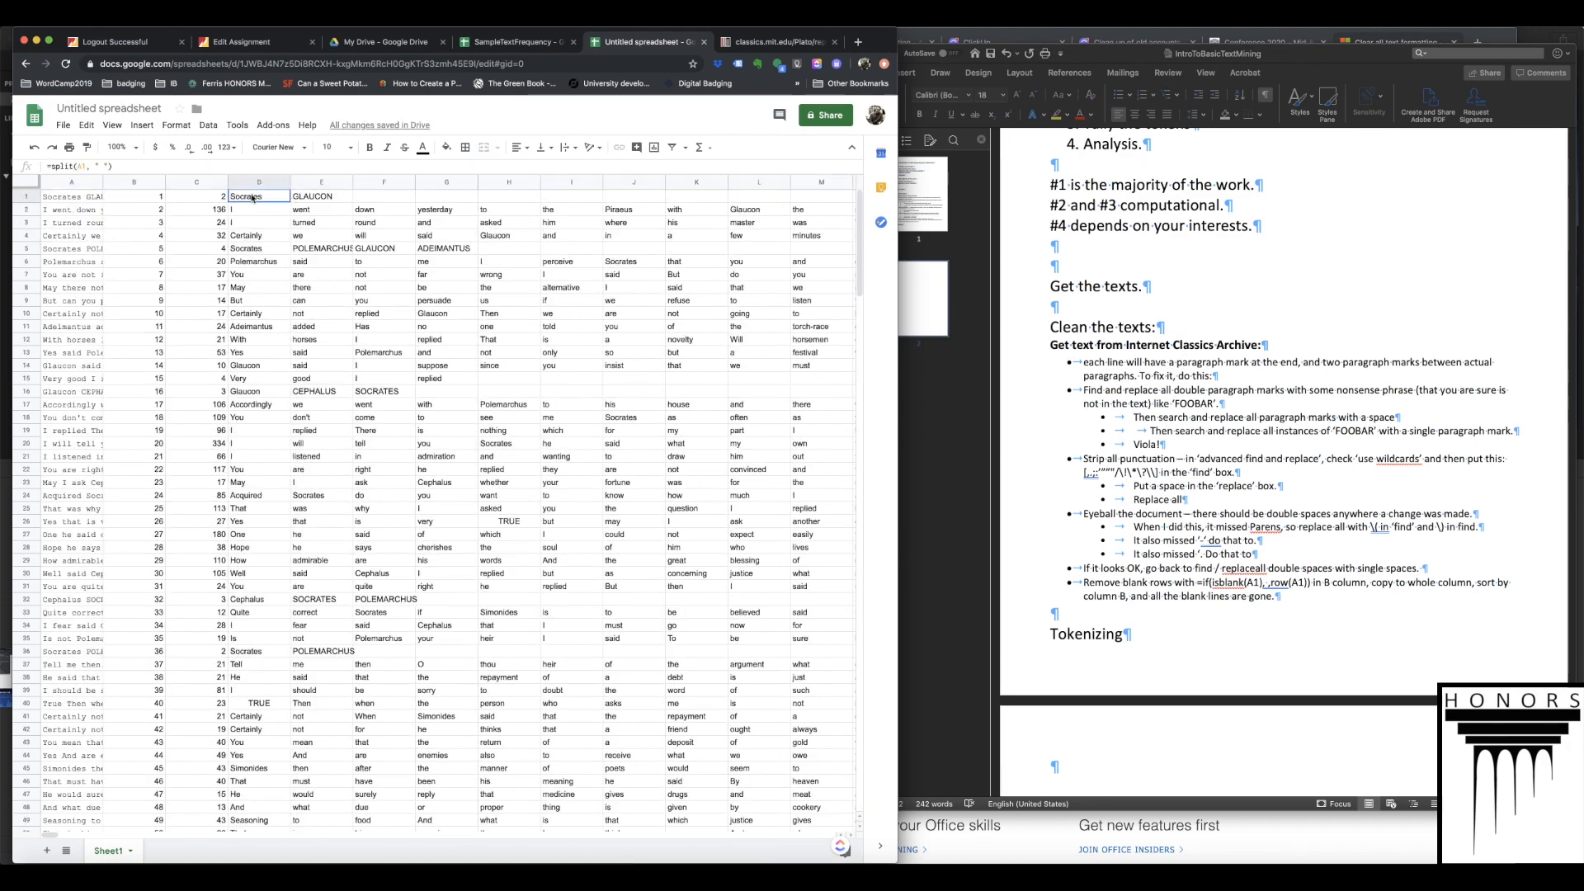
click(206, 199)
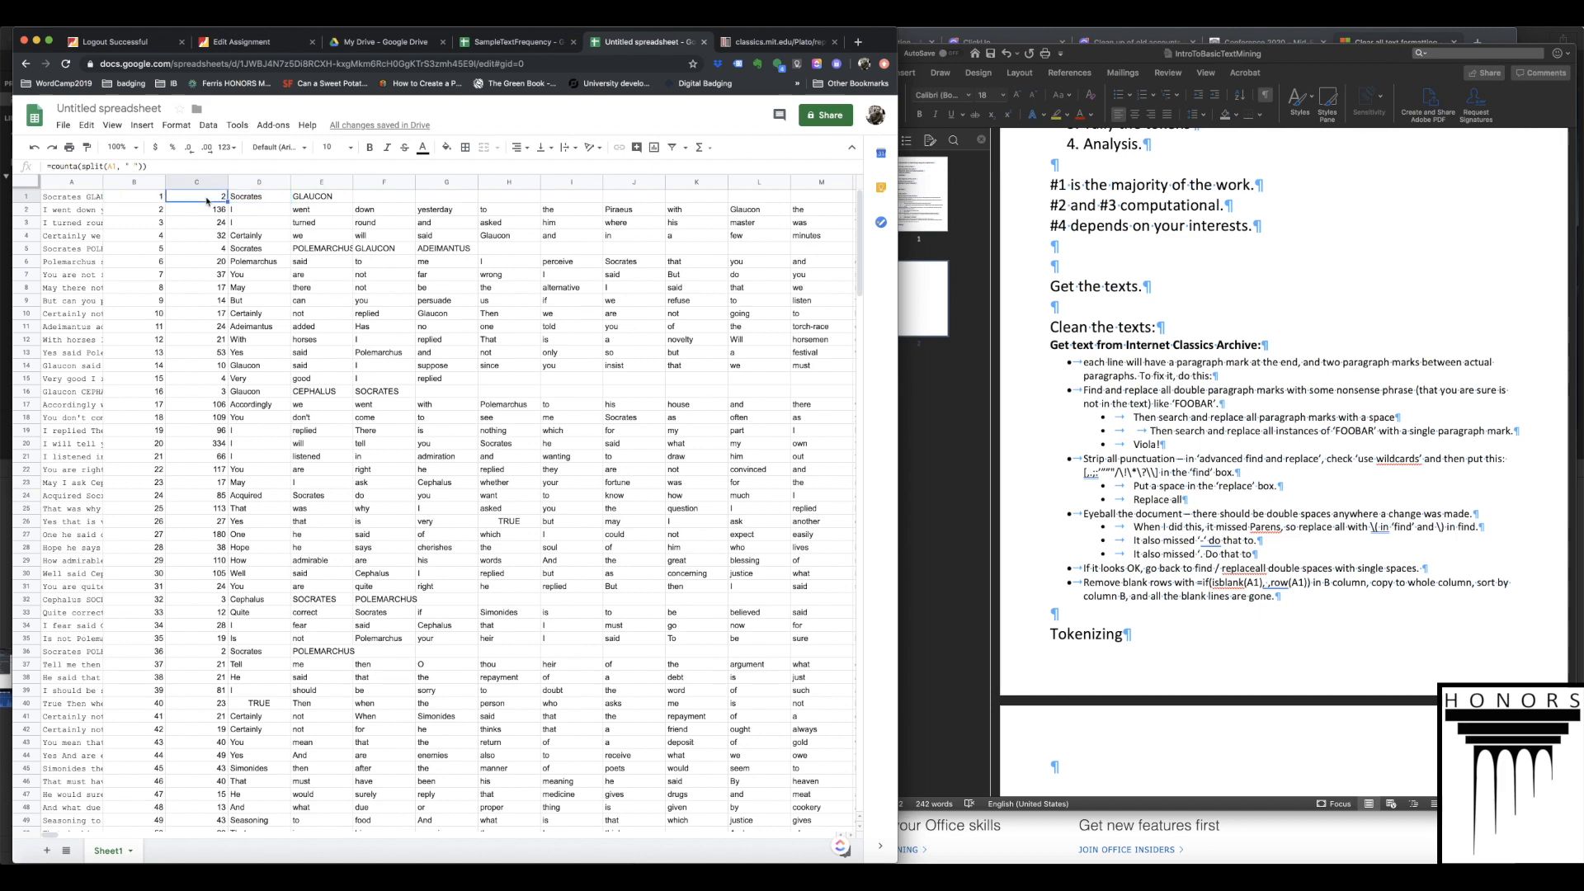
click(311, 199)
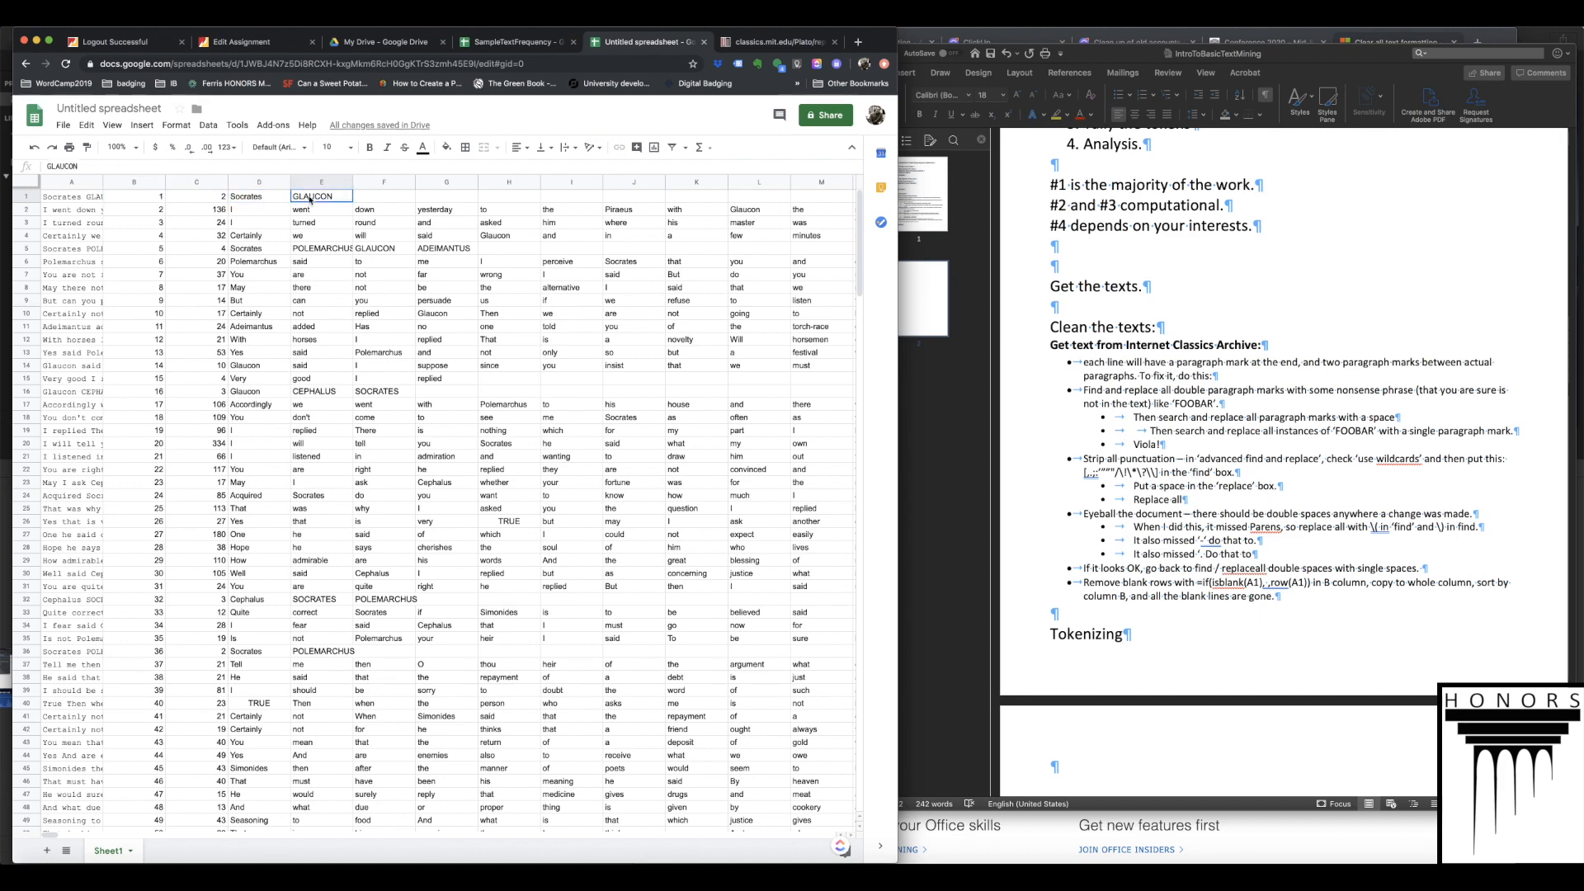
key(Down)
key(Right)
key(Right)
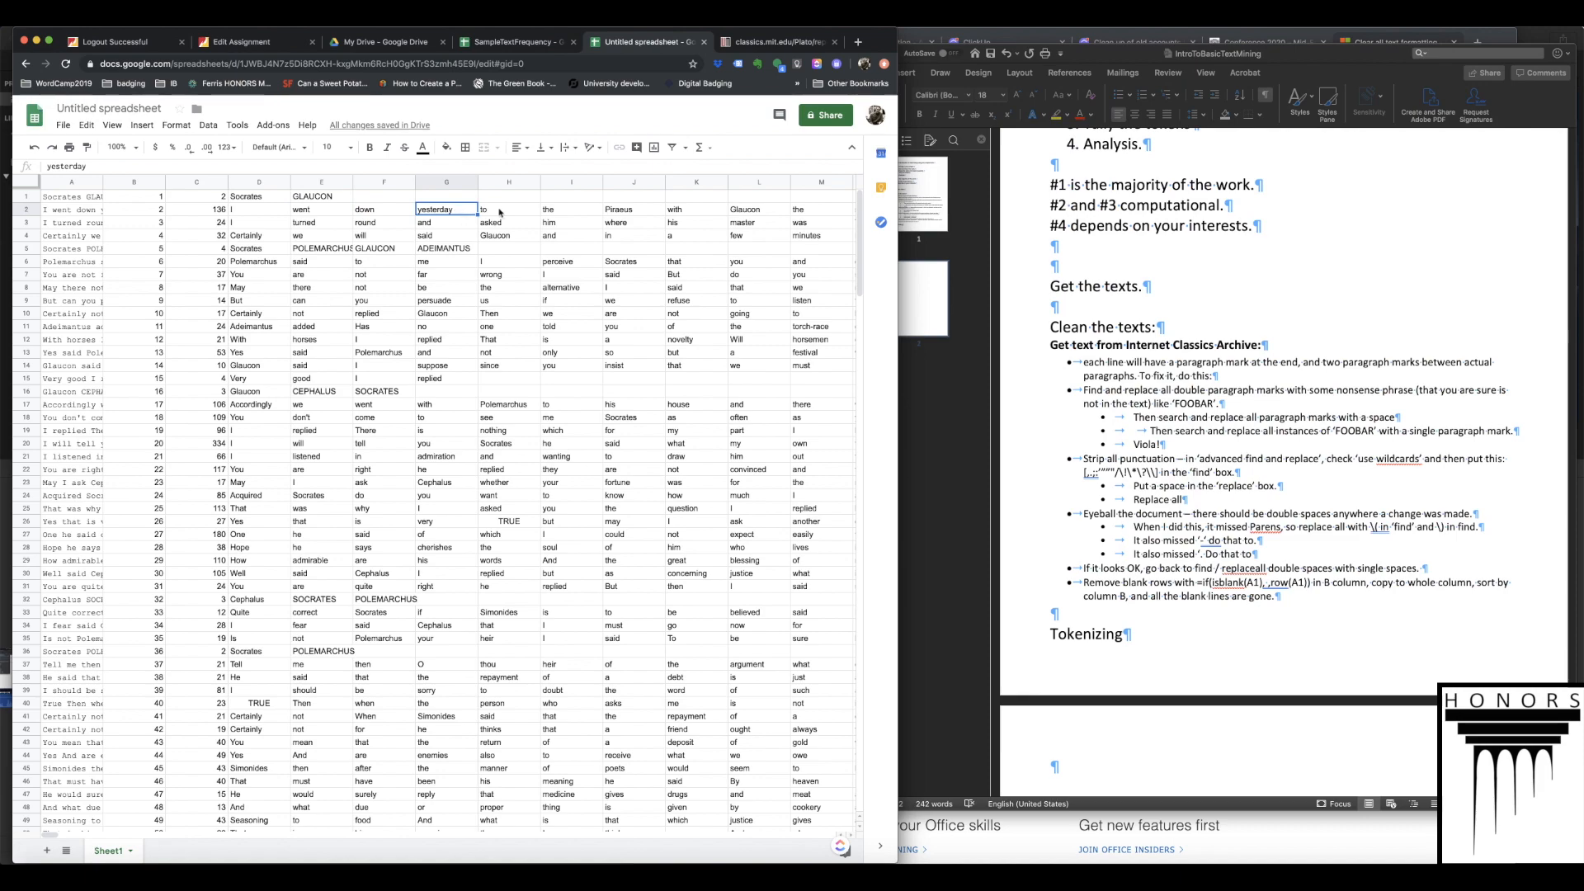
scroll(543, 304, down, 1)
scroll(544, 305, down, 4)
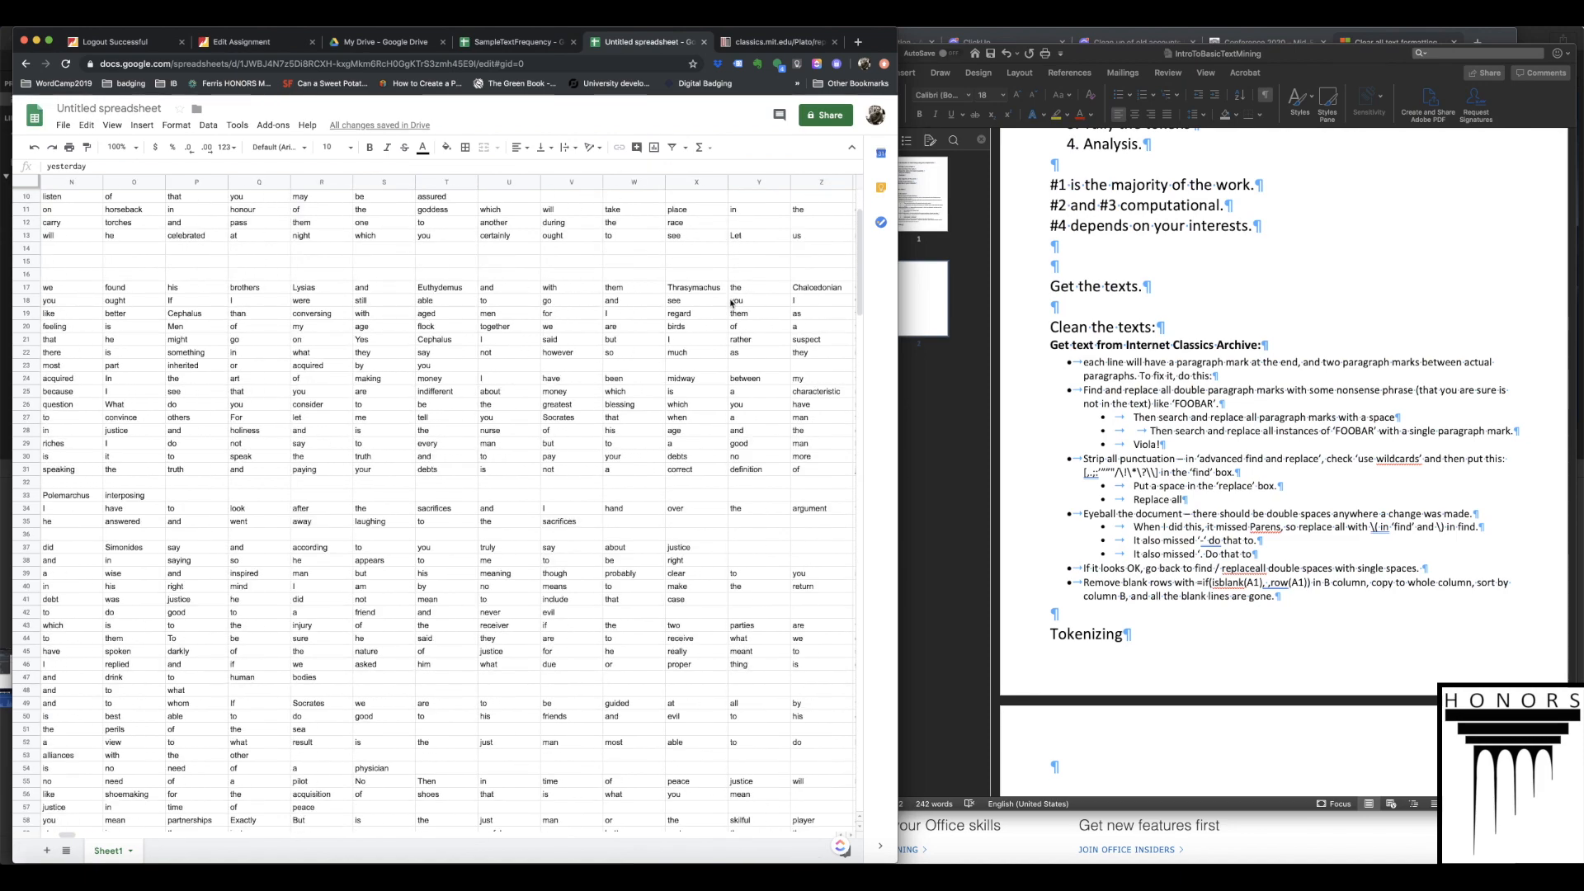
scroll(518, 237, down, 20)
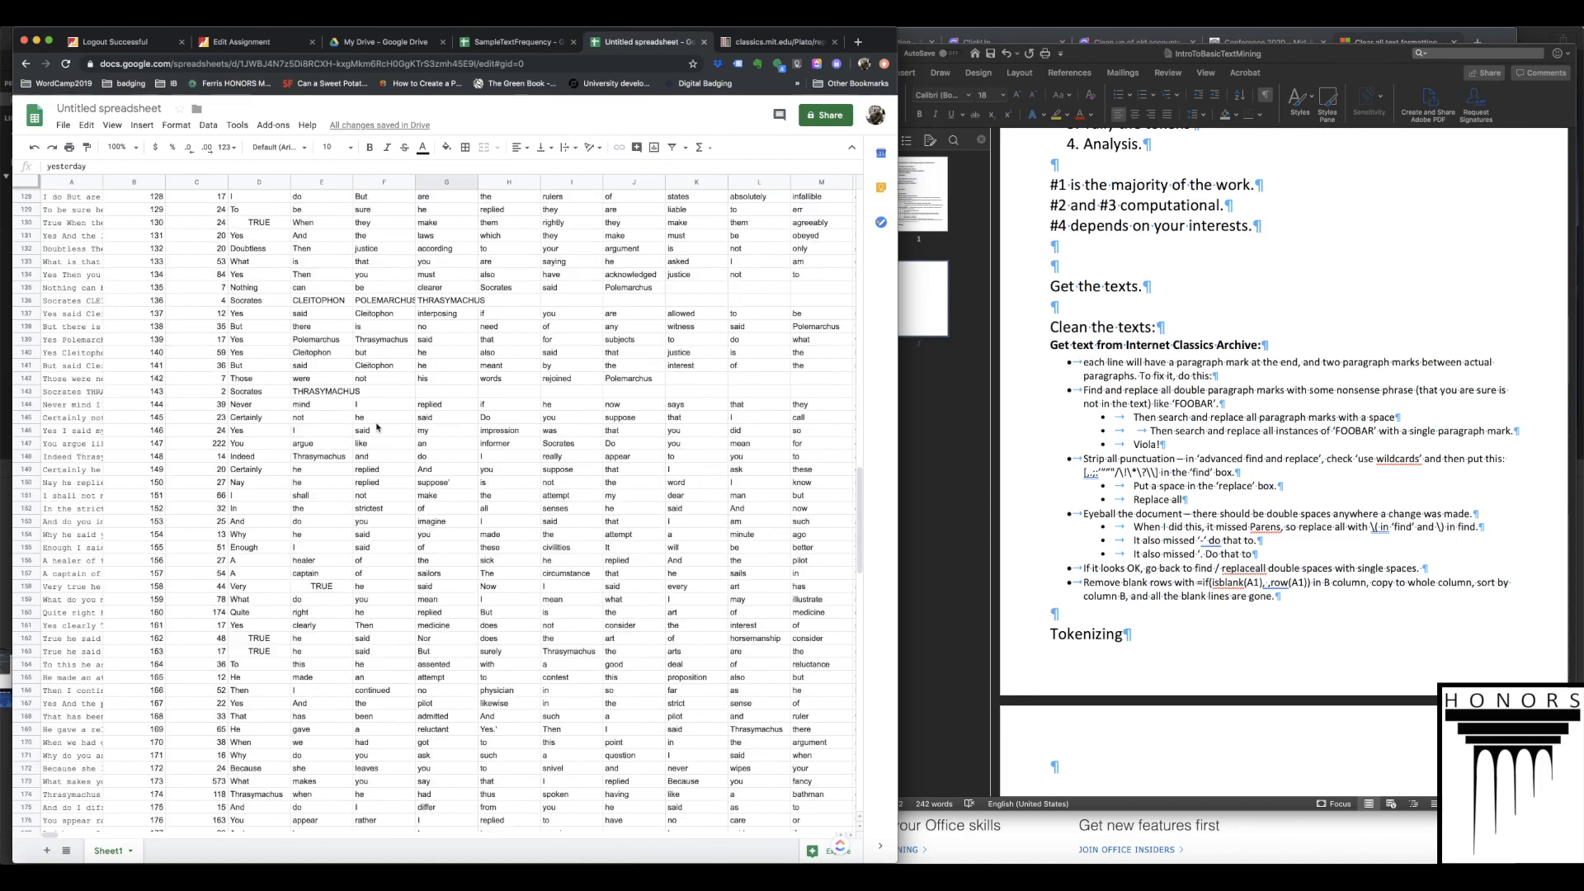
scroll(377, 426, up, 20)
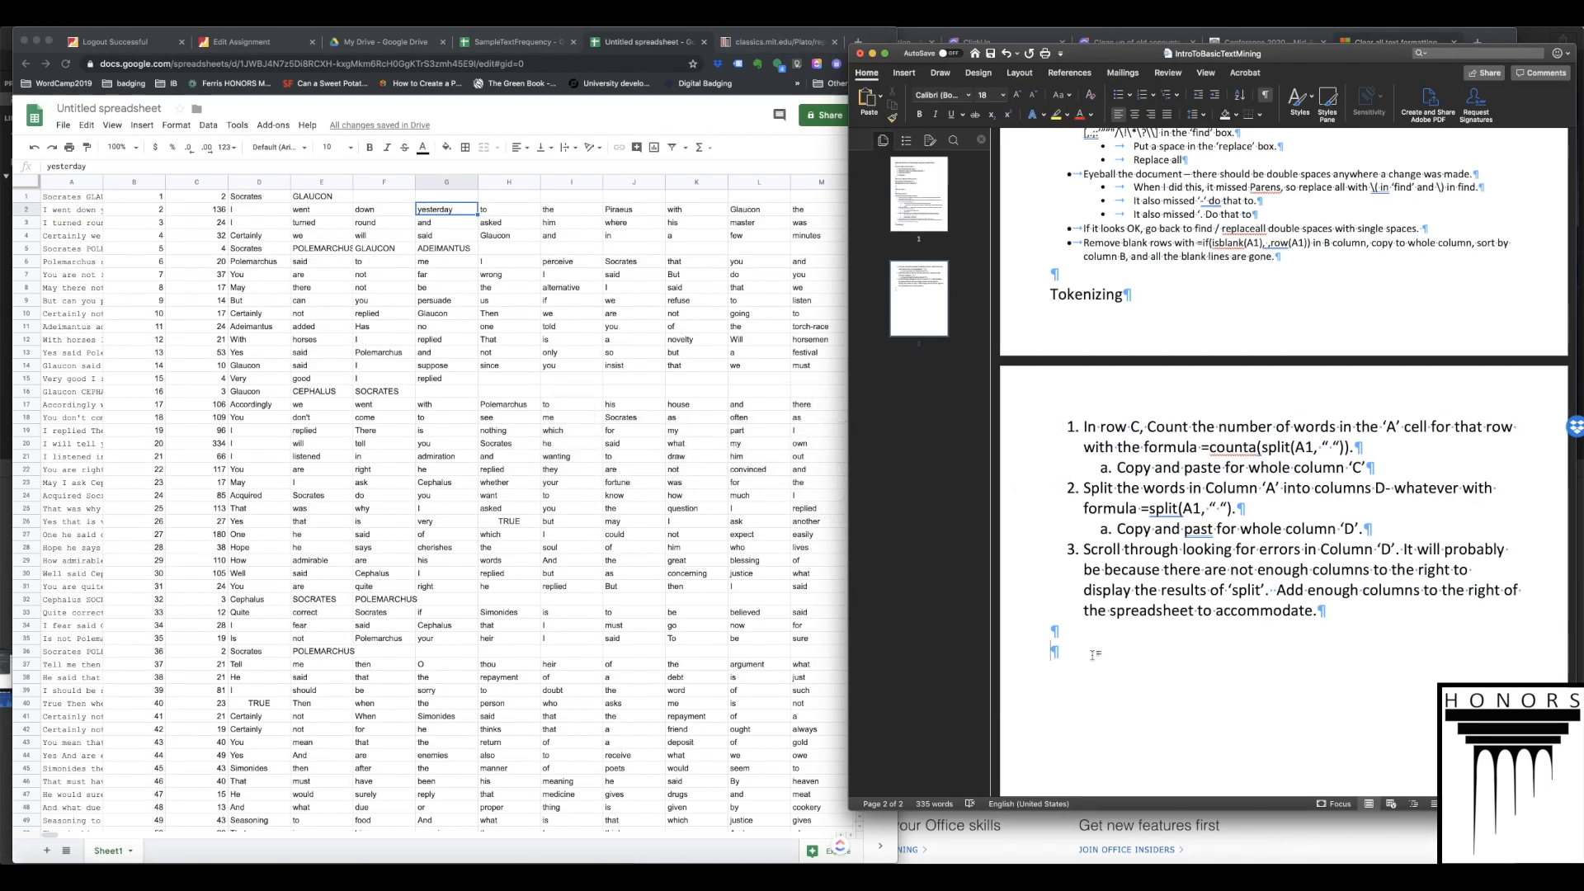
- Switch to the Word notes and add an "Analysis" heading with a numbered list started under it
text(Analysis)
key(Return)
text(1.)
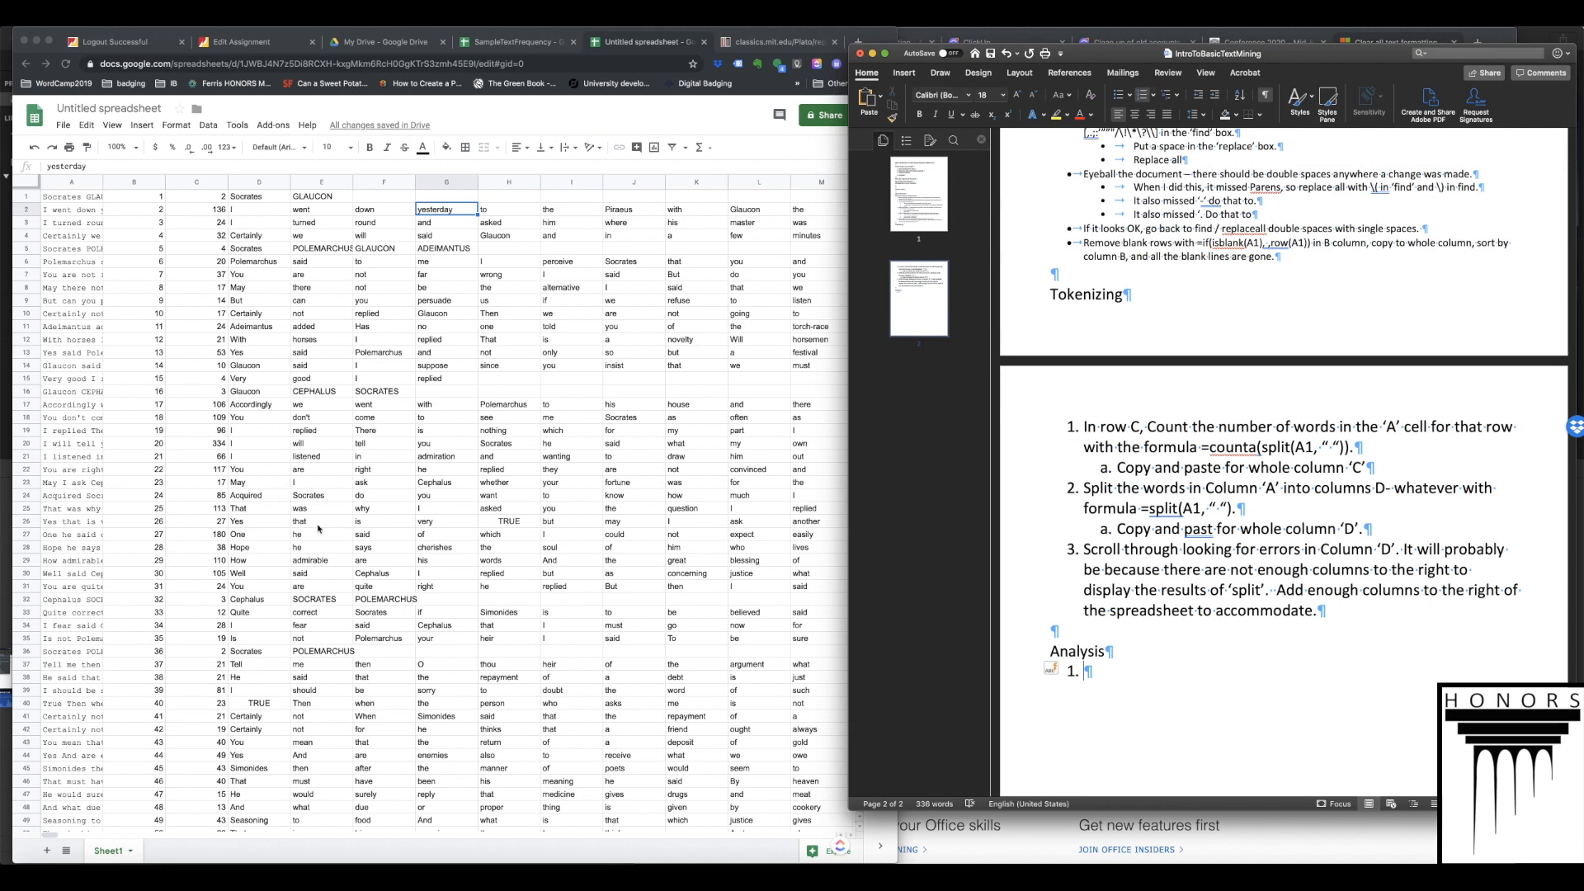
- Add a second sheet to the Google Sheets spreadsheet with the header "Unigrams" in A1 and freeze that row
click(47, 851)
click(48, 851)
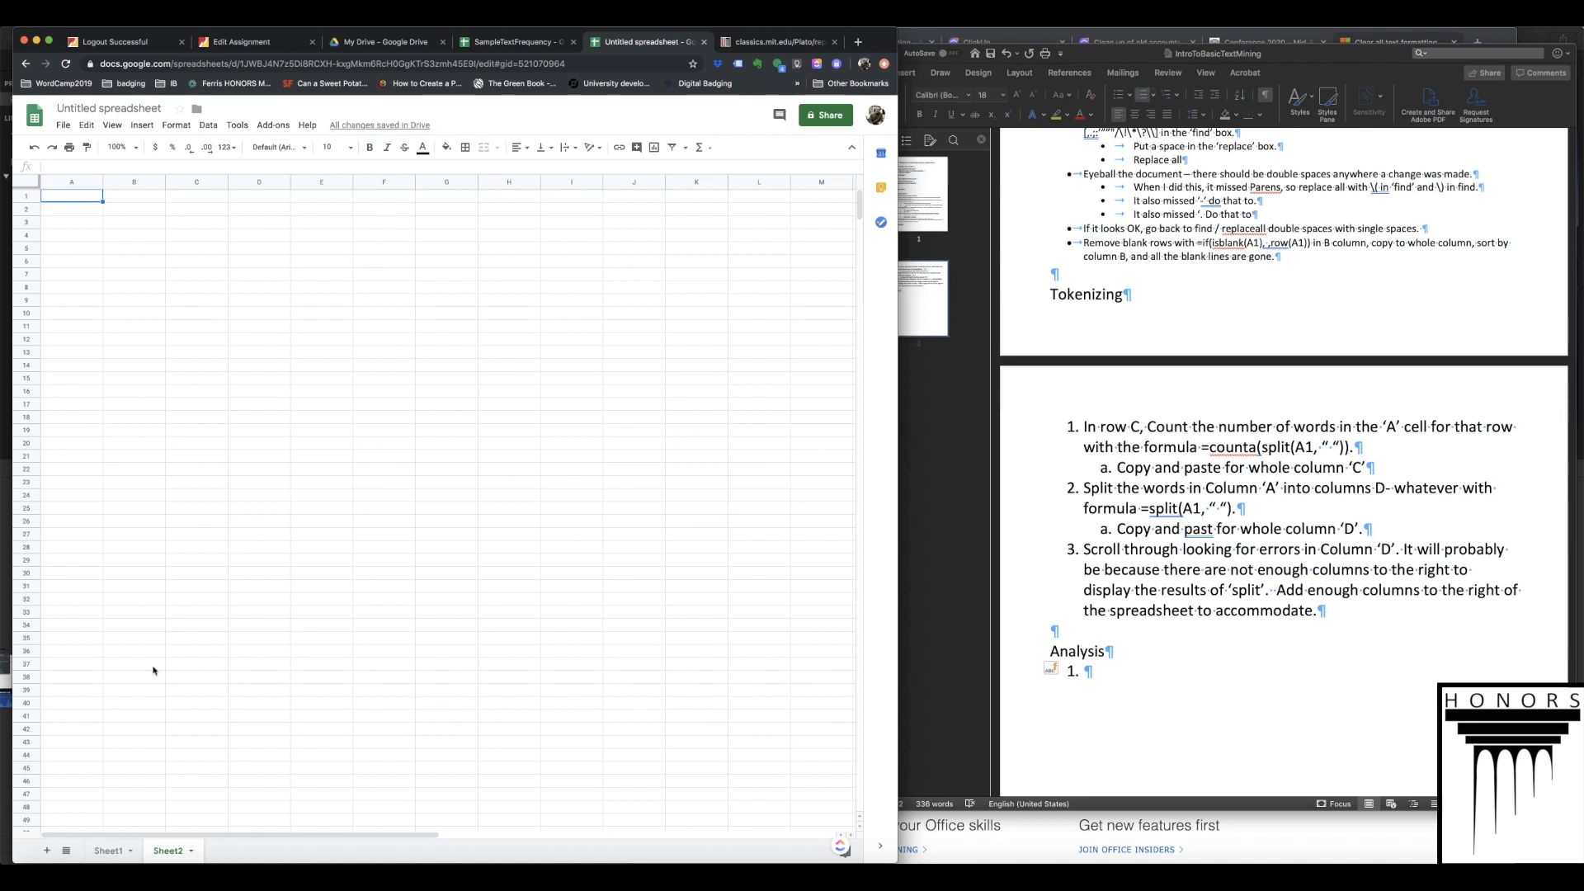
click(70, 199)
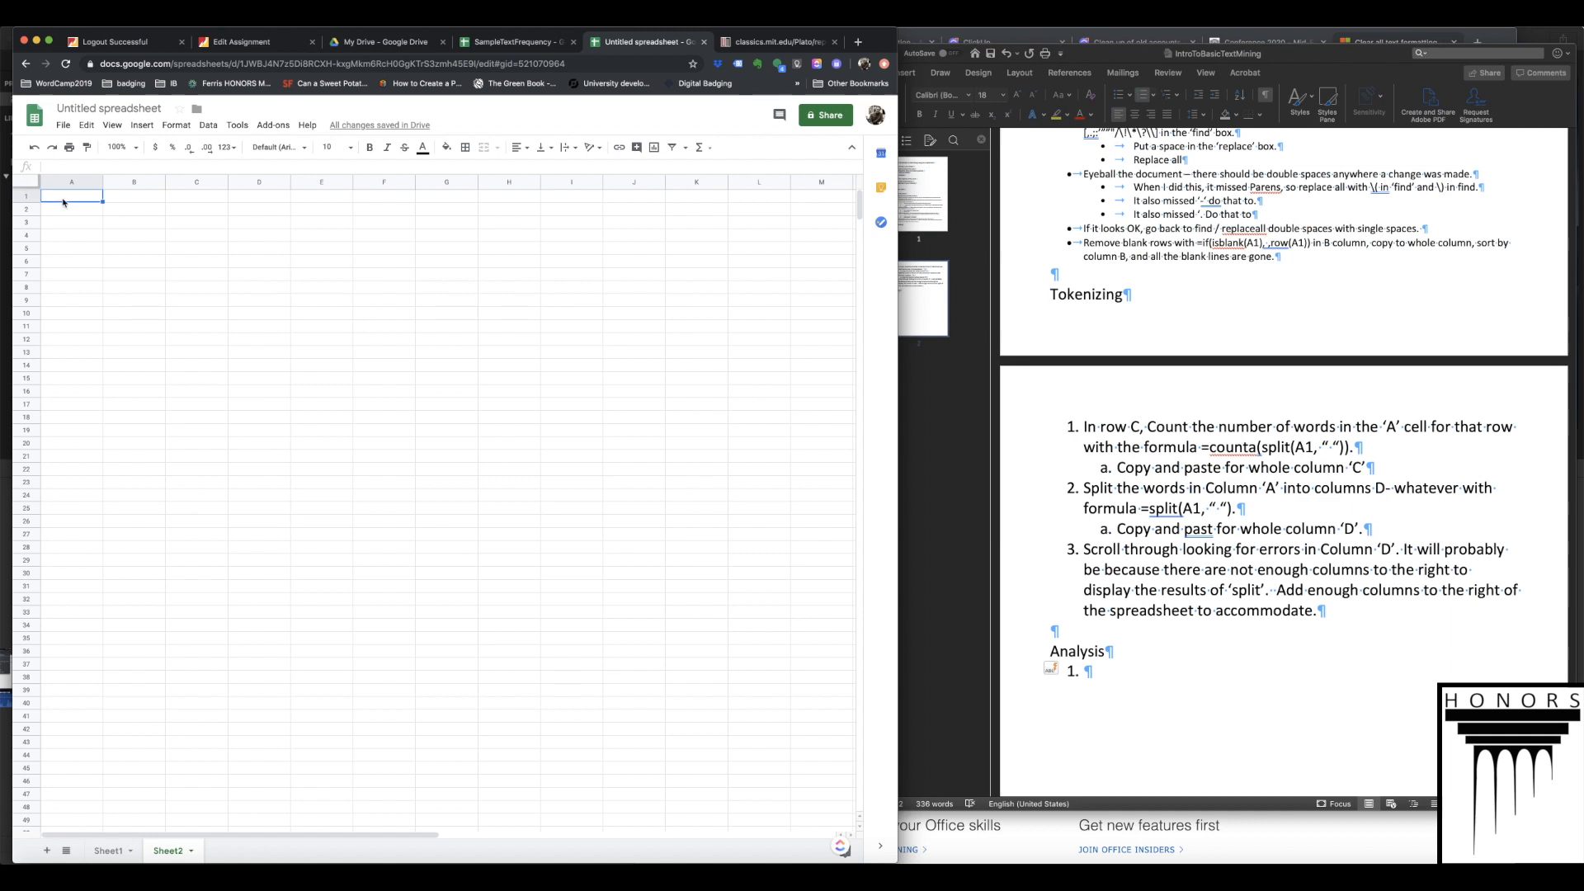
text(U)
text(nigrams)
key(Return)
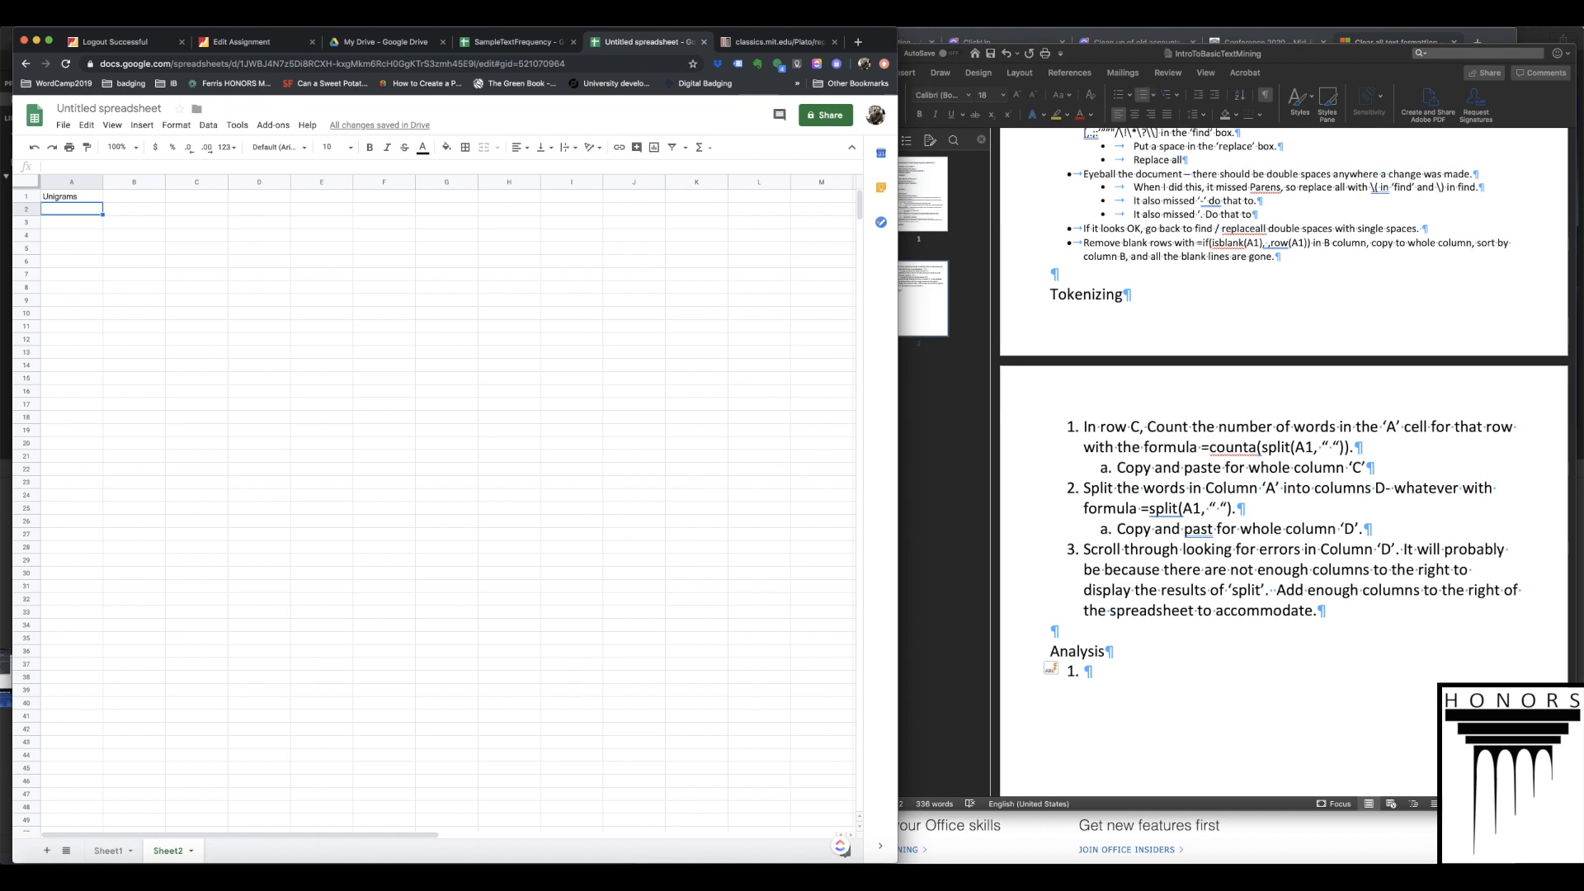
drag(25, 187, 24, 201)
- Enter a UNIQUE formula in A2 of Sheet2 that lists the unique words from Sheet1's column D (Sheet1!D:D)
click(80, 165)
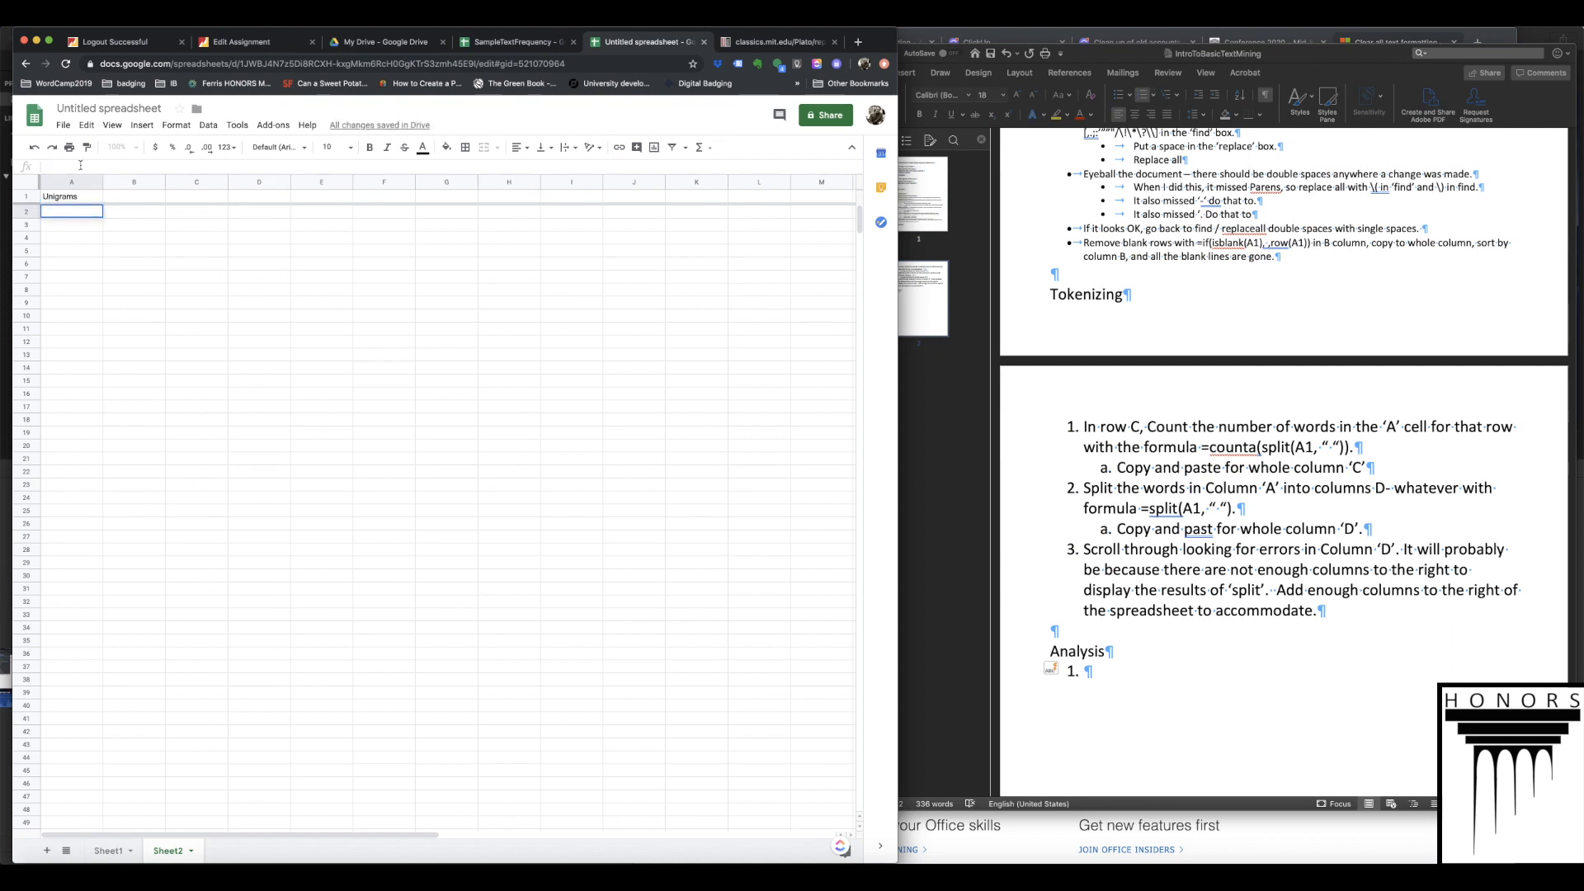
text(=unique)
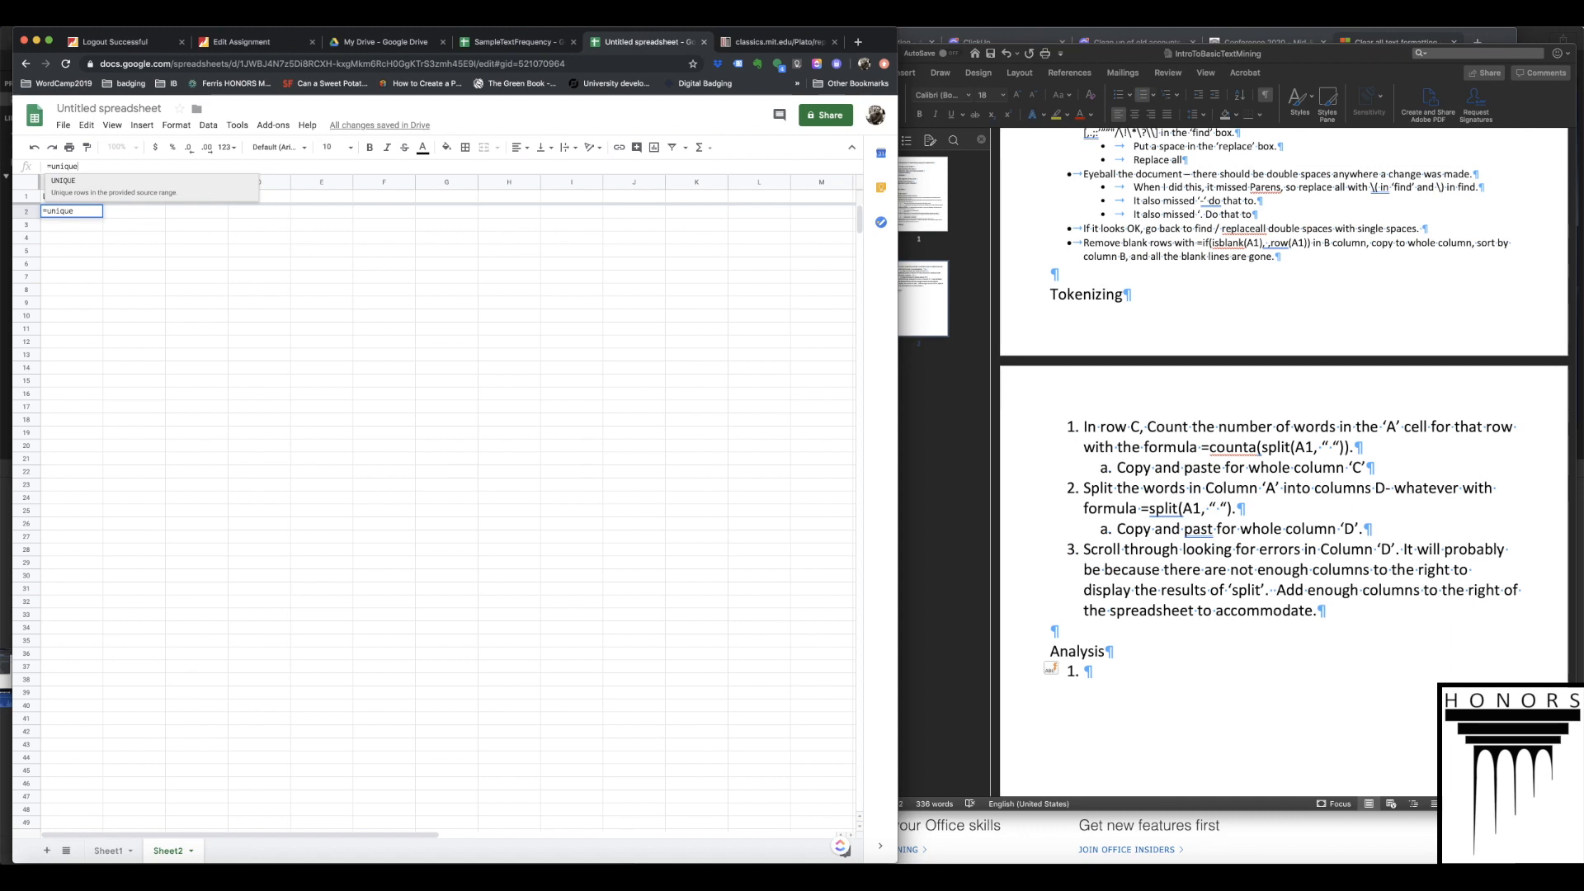
text(()
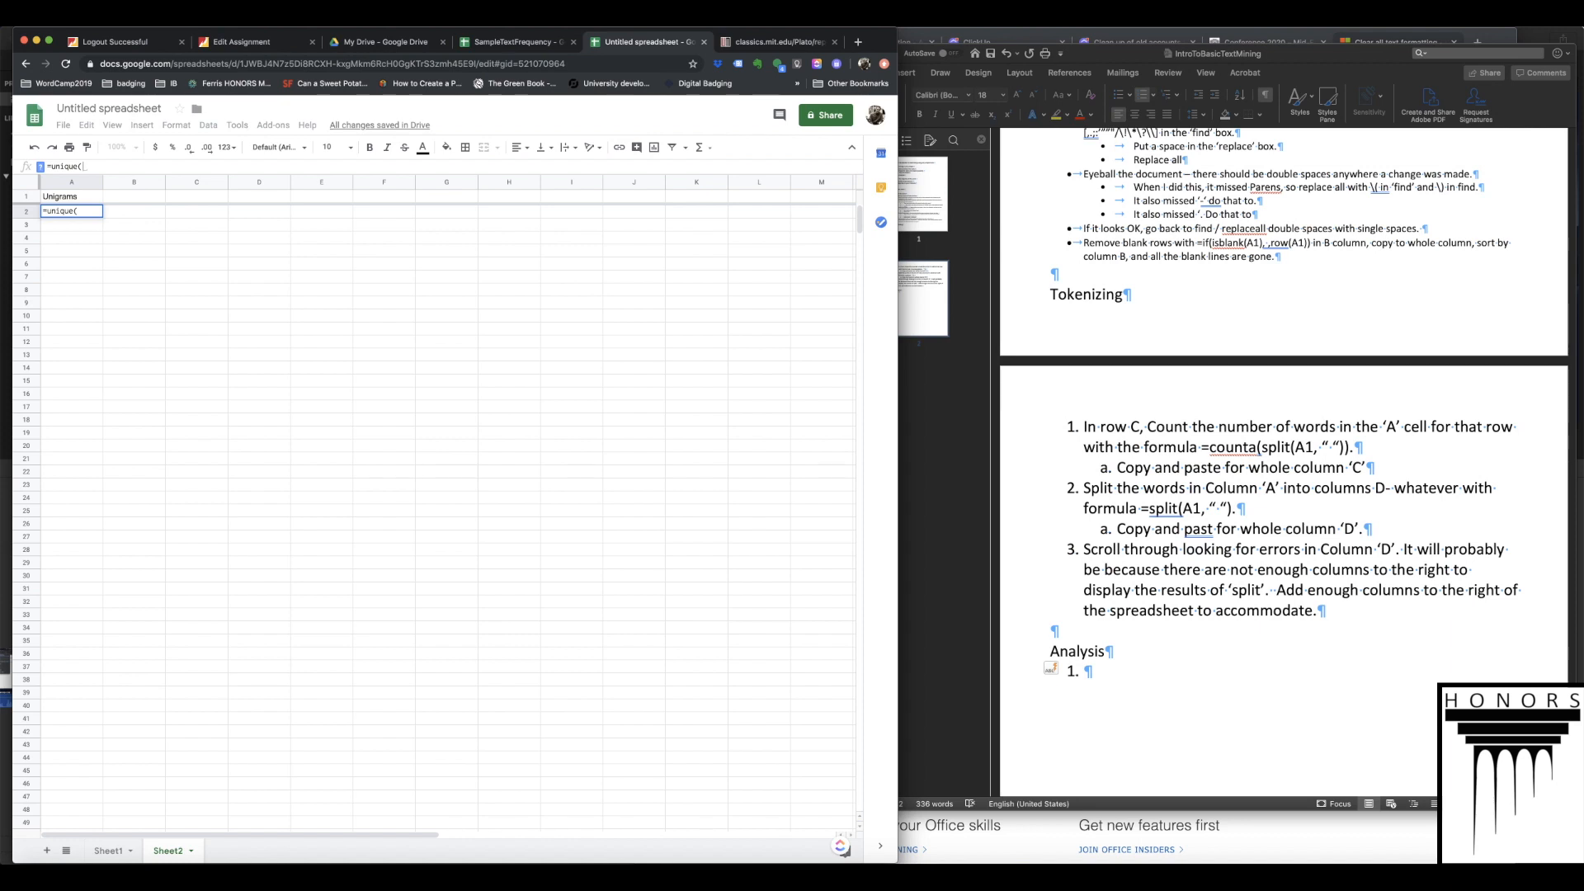
click(108, 850)
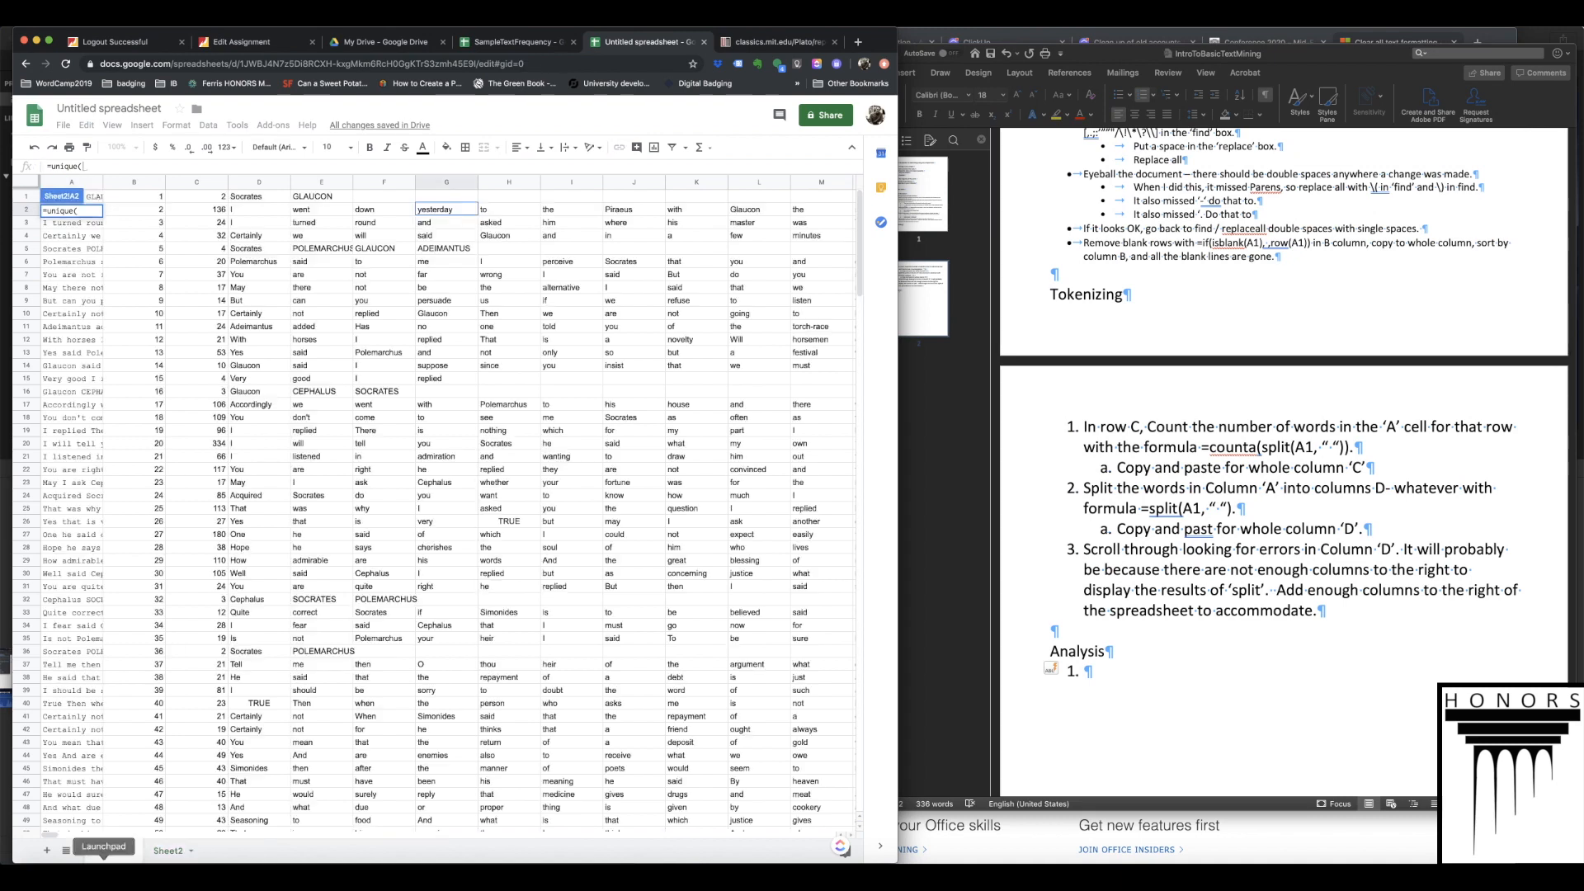
click(254, 182)
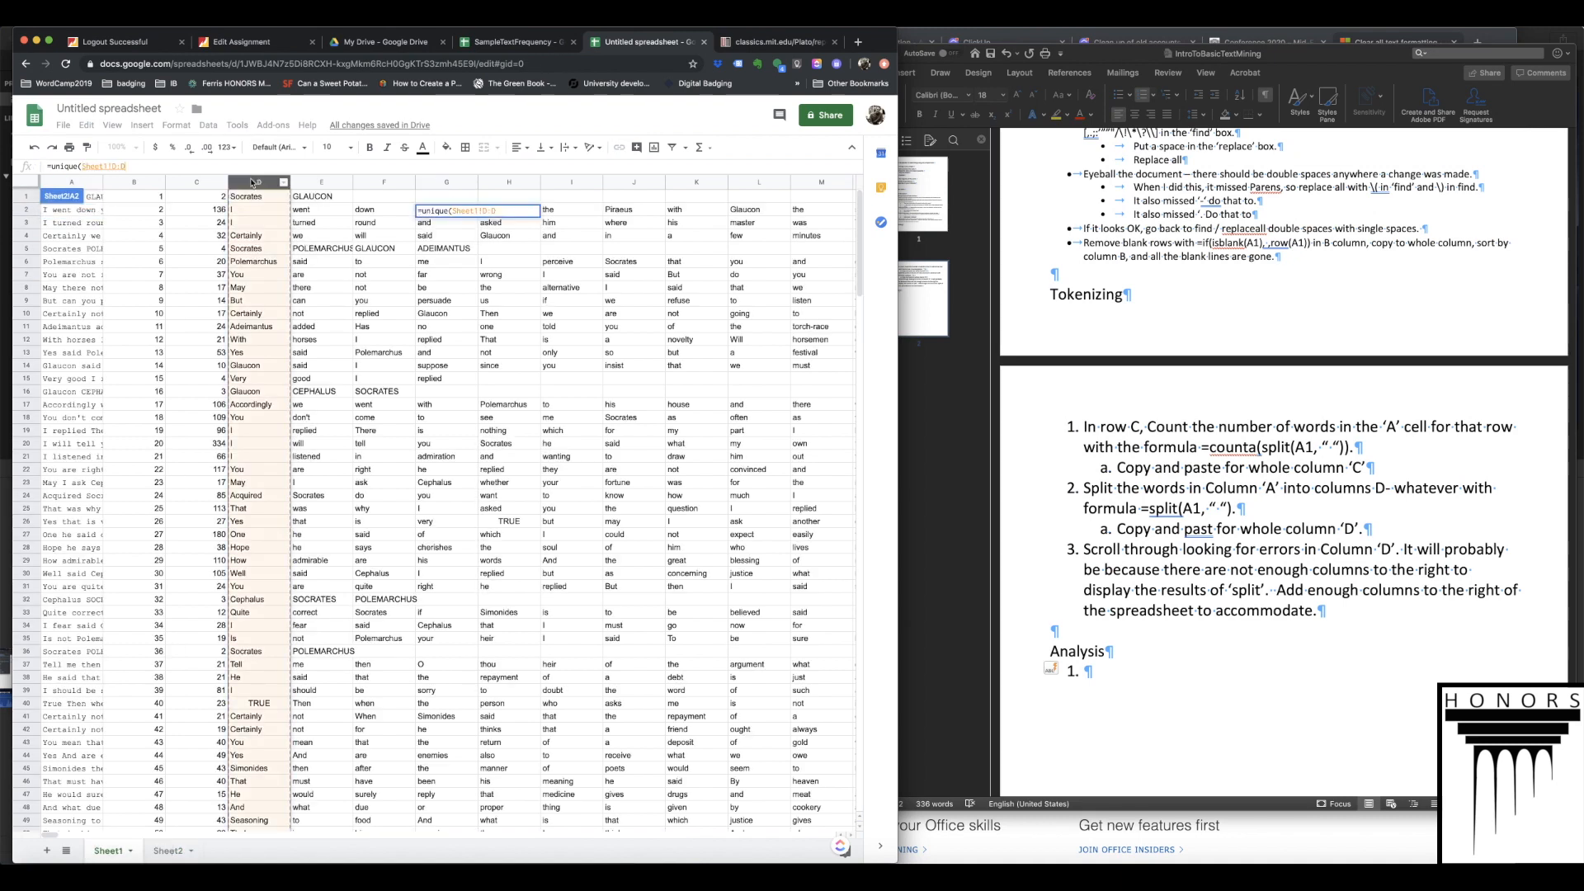
click(169, 851)
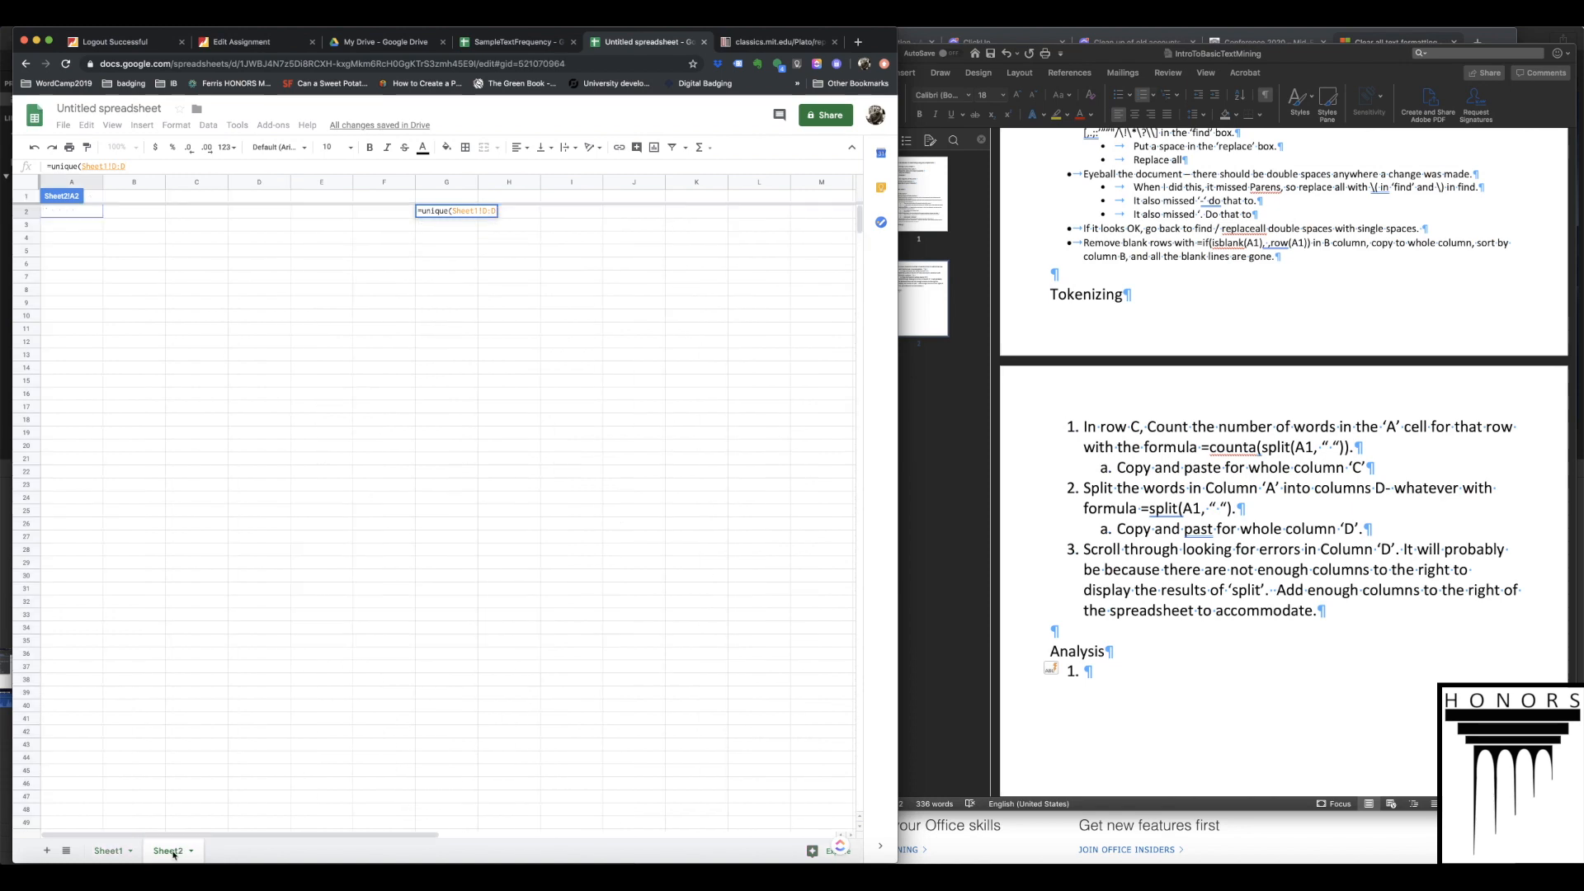
key(Return)
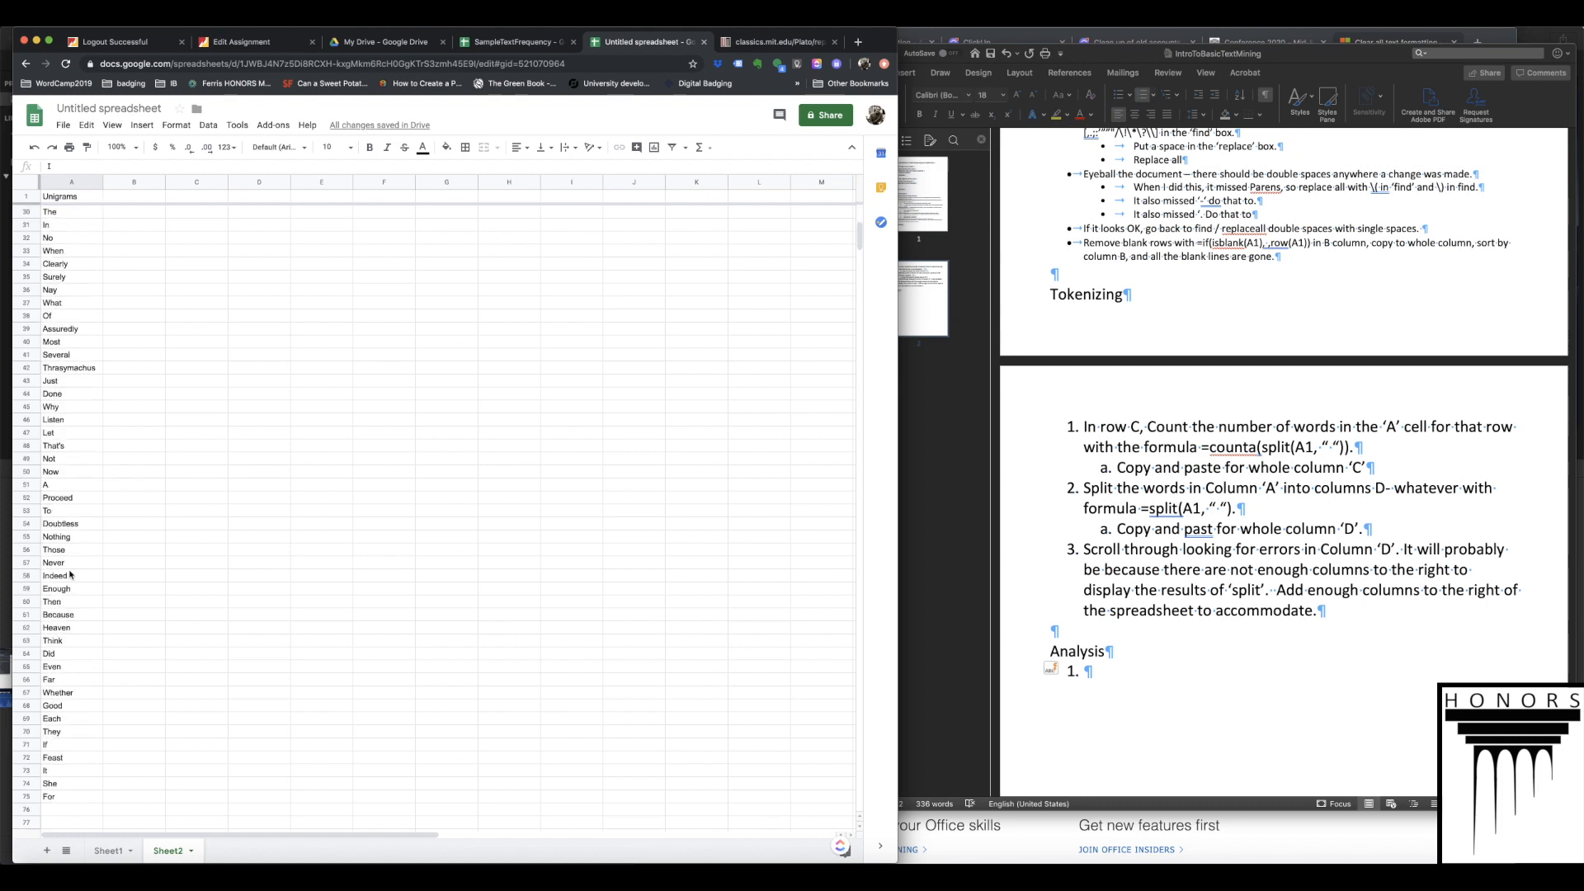
- Start a COUNTA formula in B2 of Sheet2 that takes its range from Sheet1
click(154, 212)
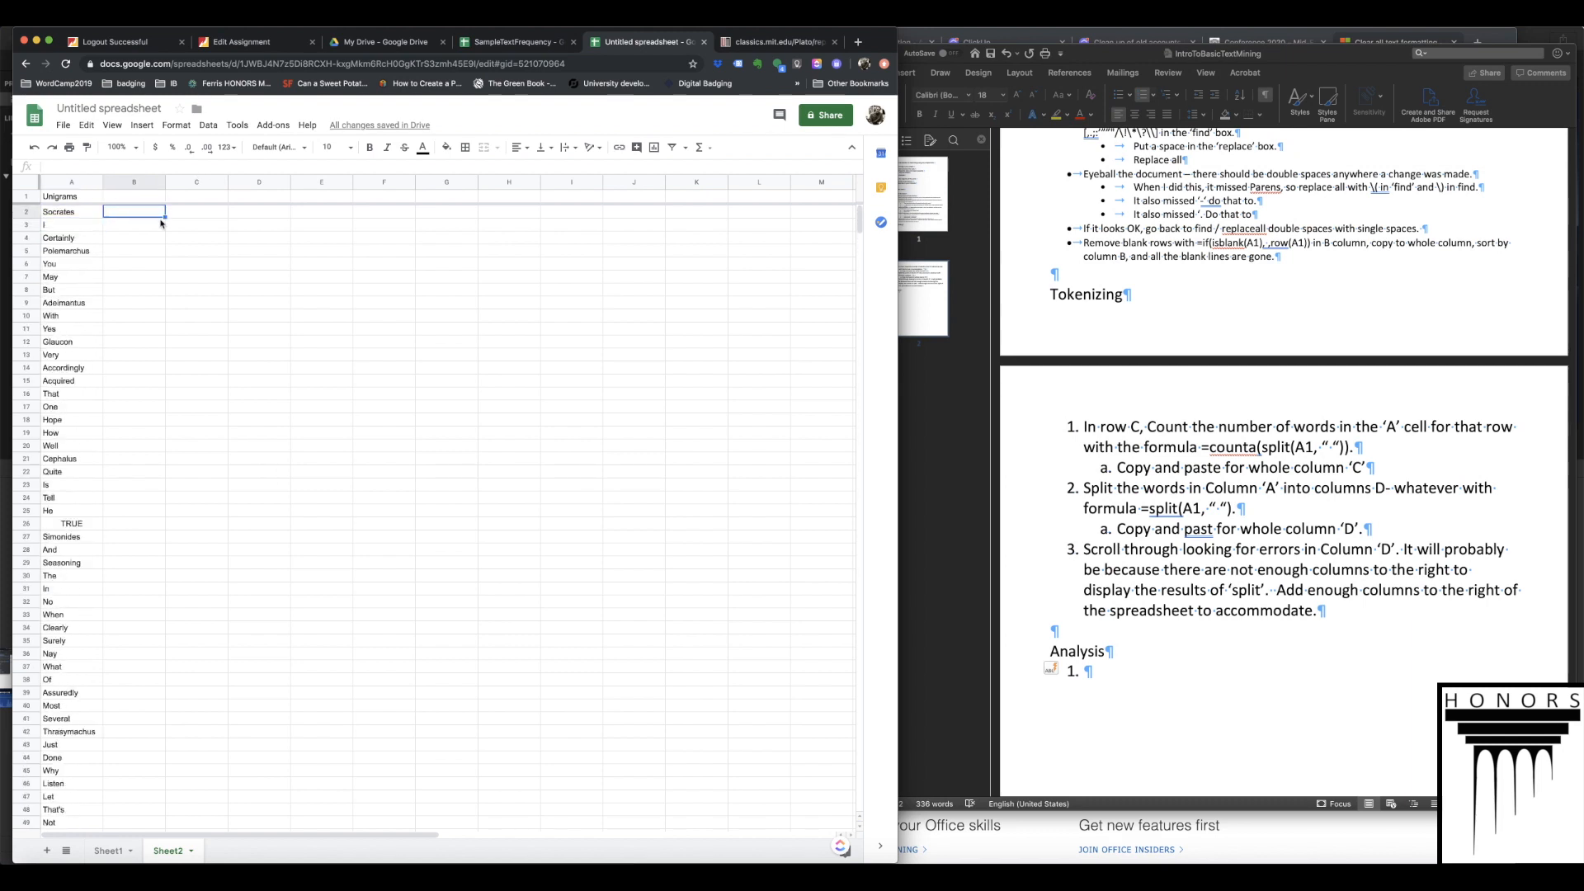
text(=counta()
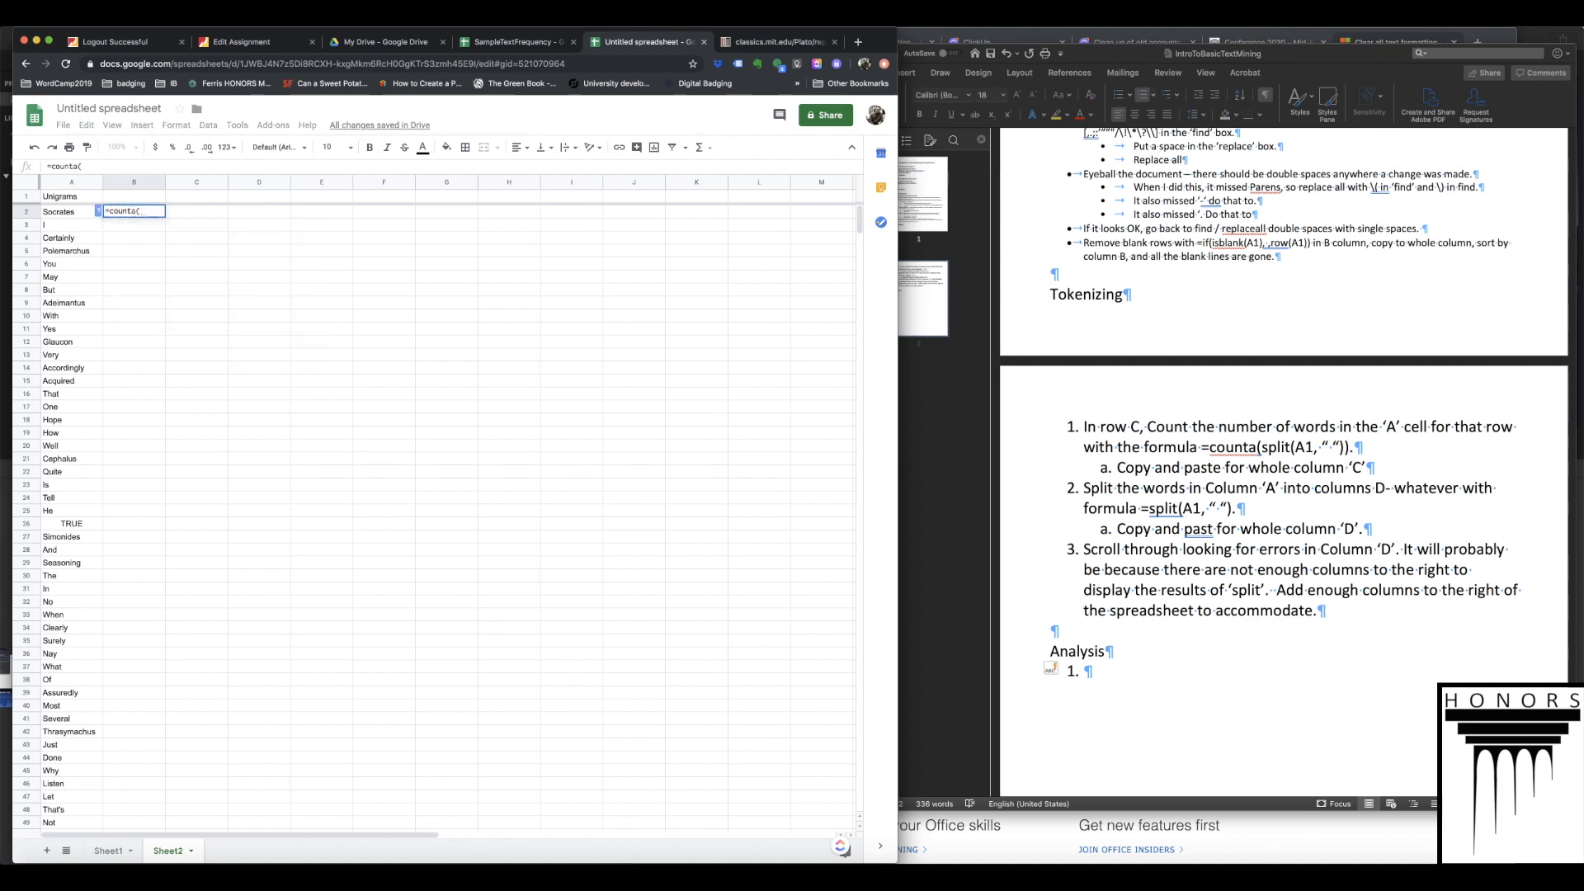
click(108, 850)
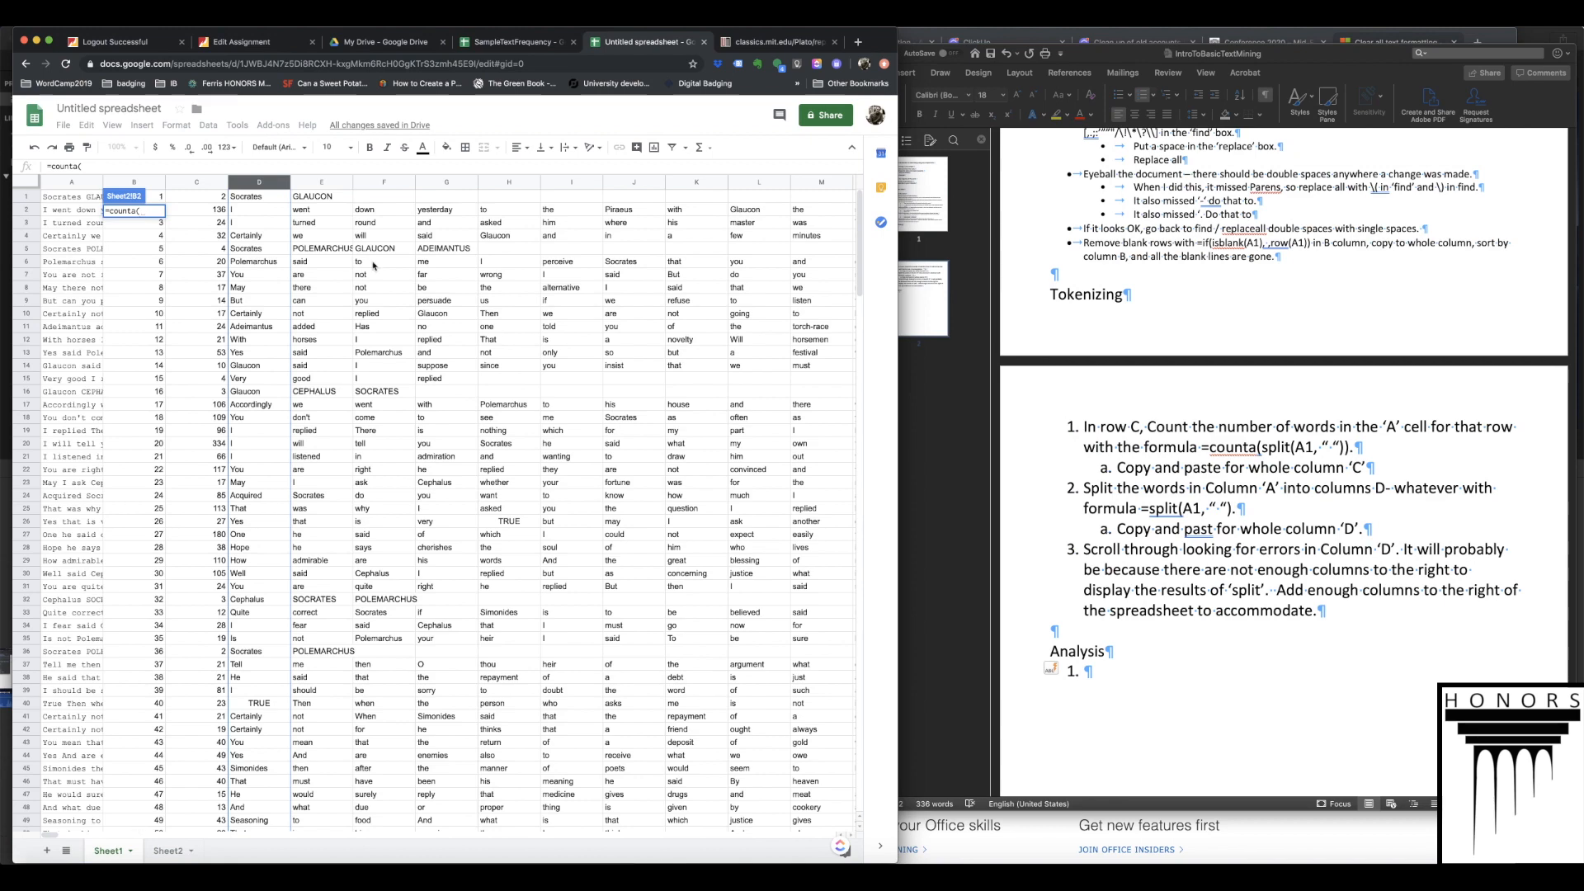
- Complete the formula in Sheet2 cell B2 as =counta(Sheet1!D:D,A2)
click(247, 183)
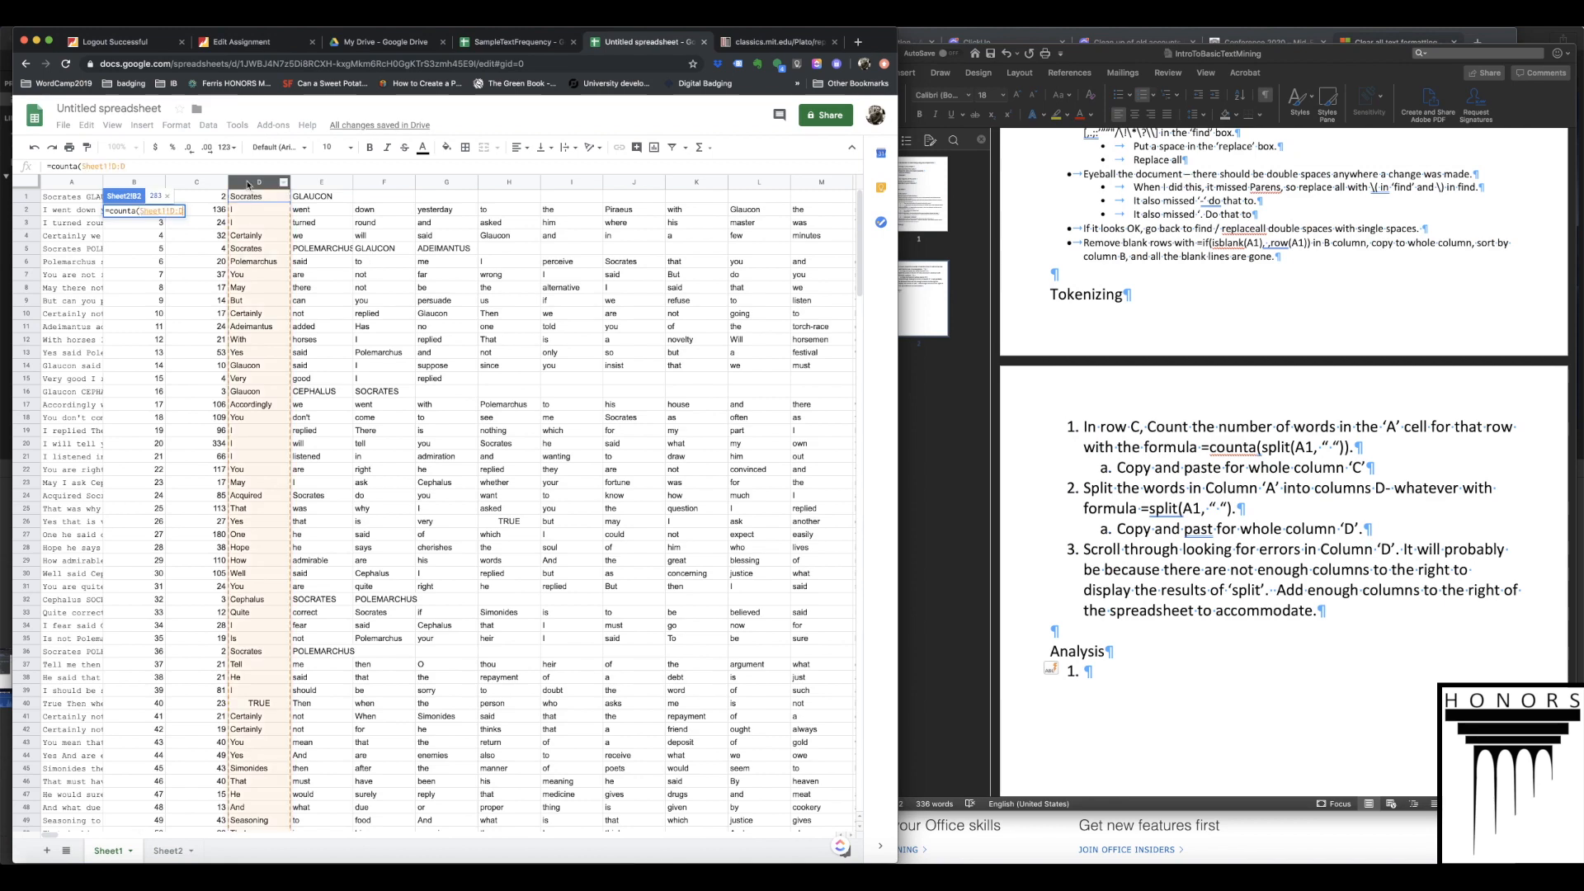
click(169, 851)
text(,)
click(67, 216)
text())
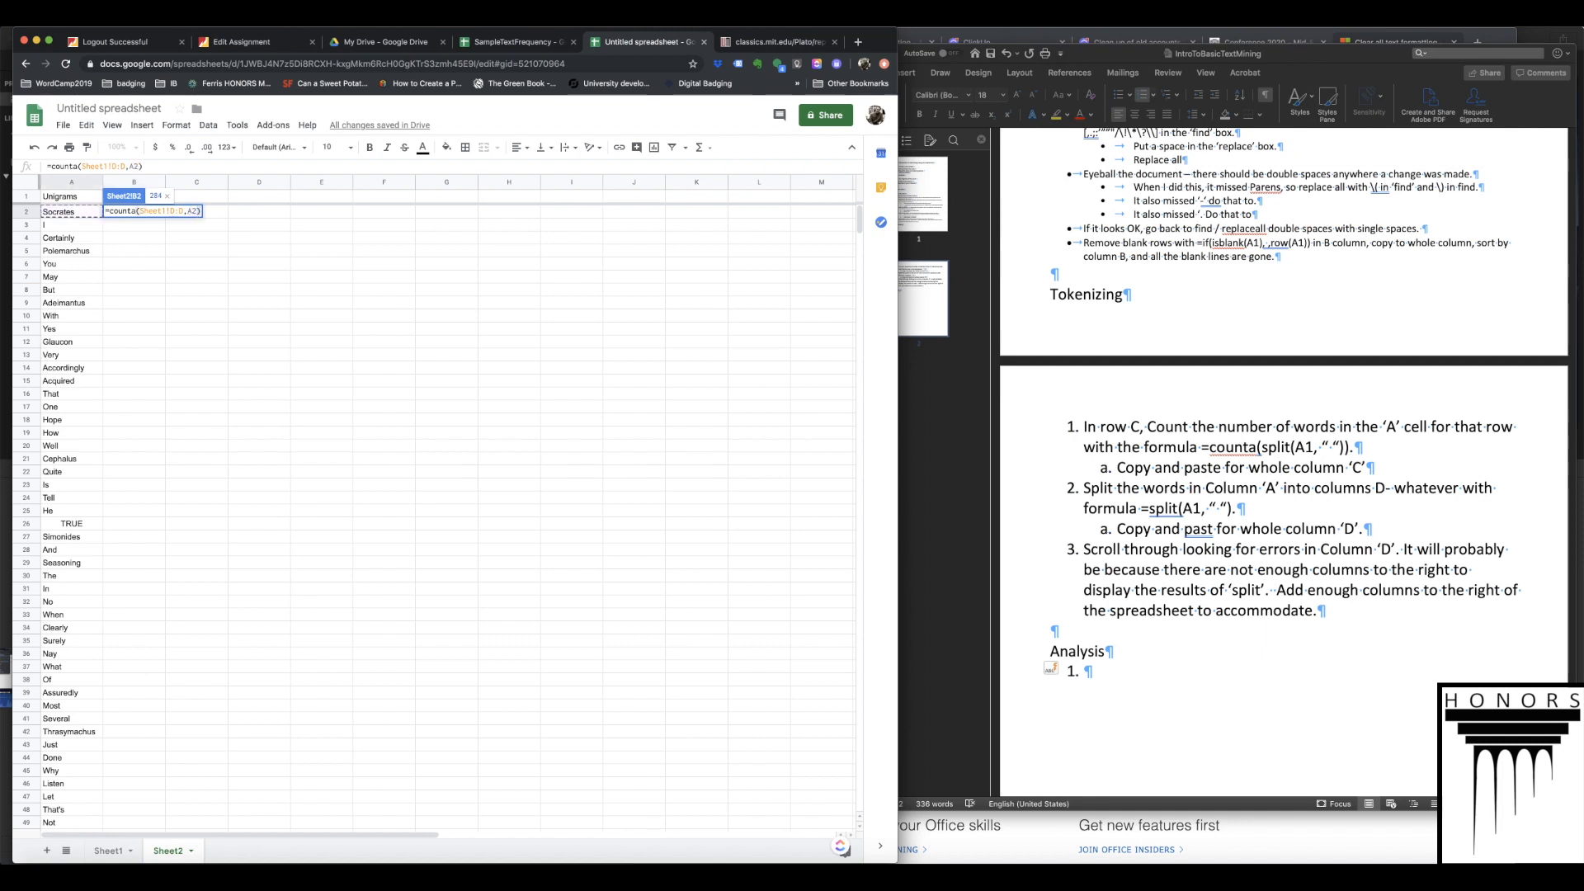
key(Return)
- Copy the counta formula from B2 down column B to the last word in row 75
key(Up)
key(super+c)
scroll(145, 561, down, 10)
scroll(145, 561, down, 5)
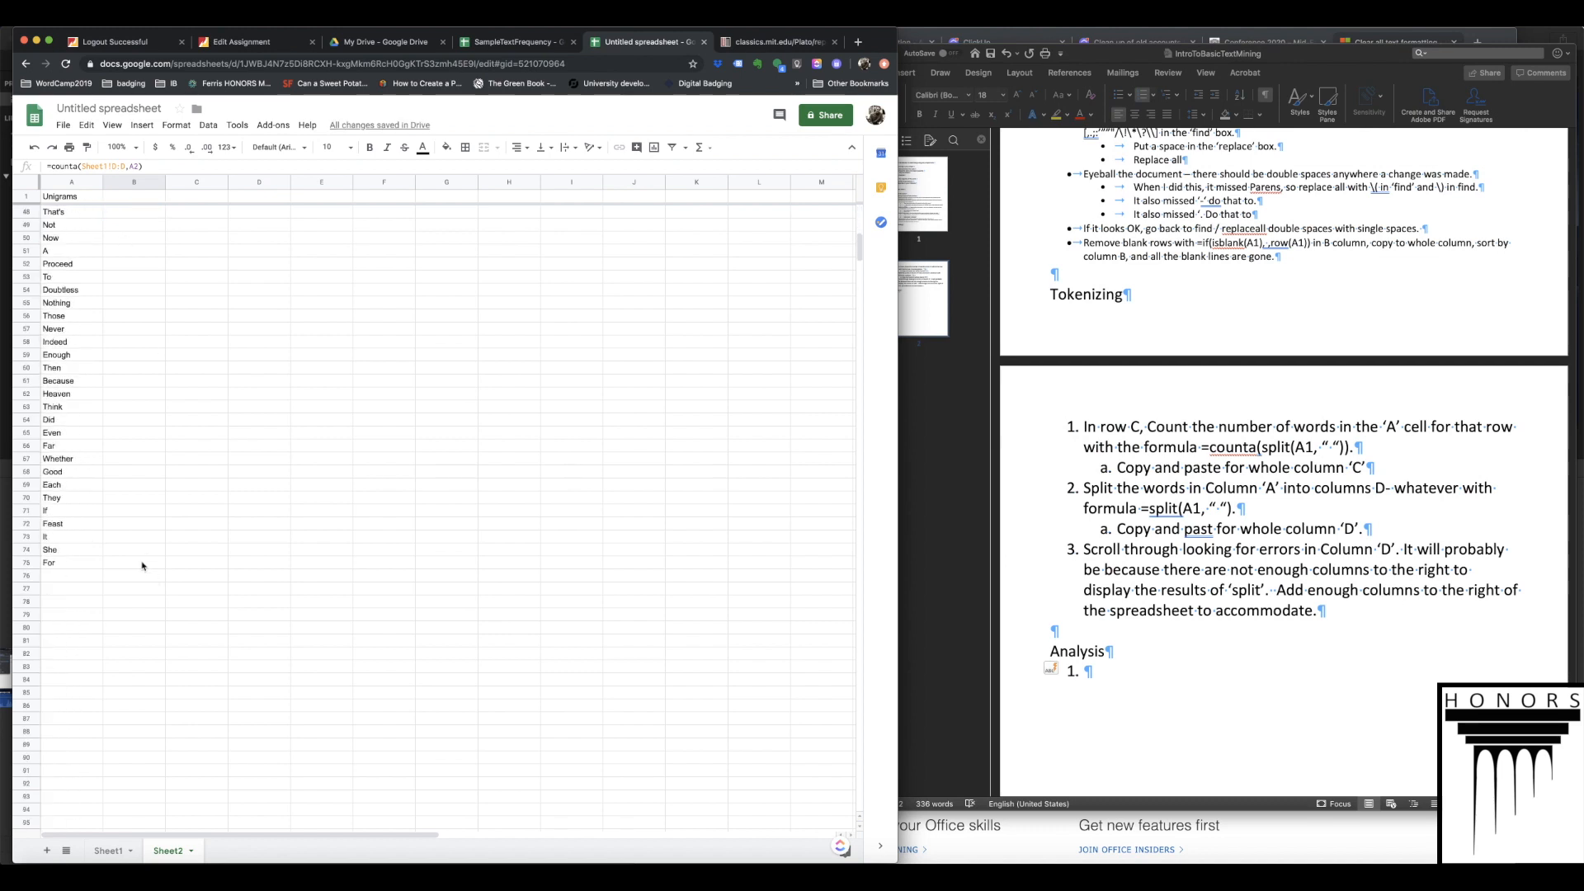
shift+click(145, 564)
key(super+v)
scroll(153, 406, up, 15)
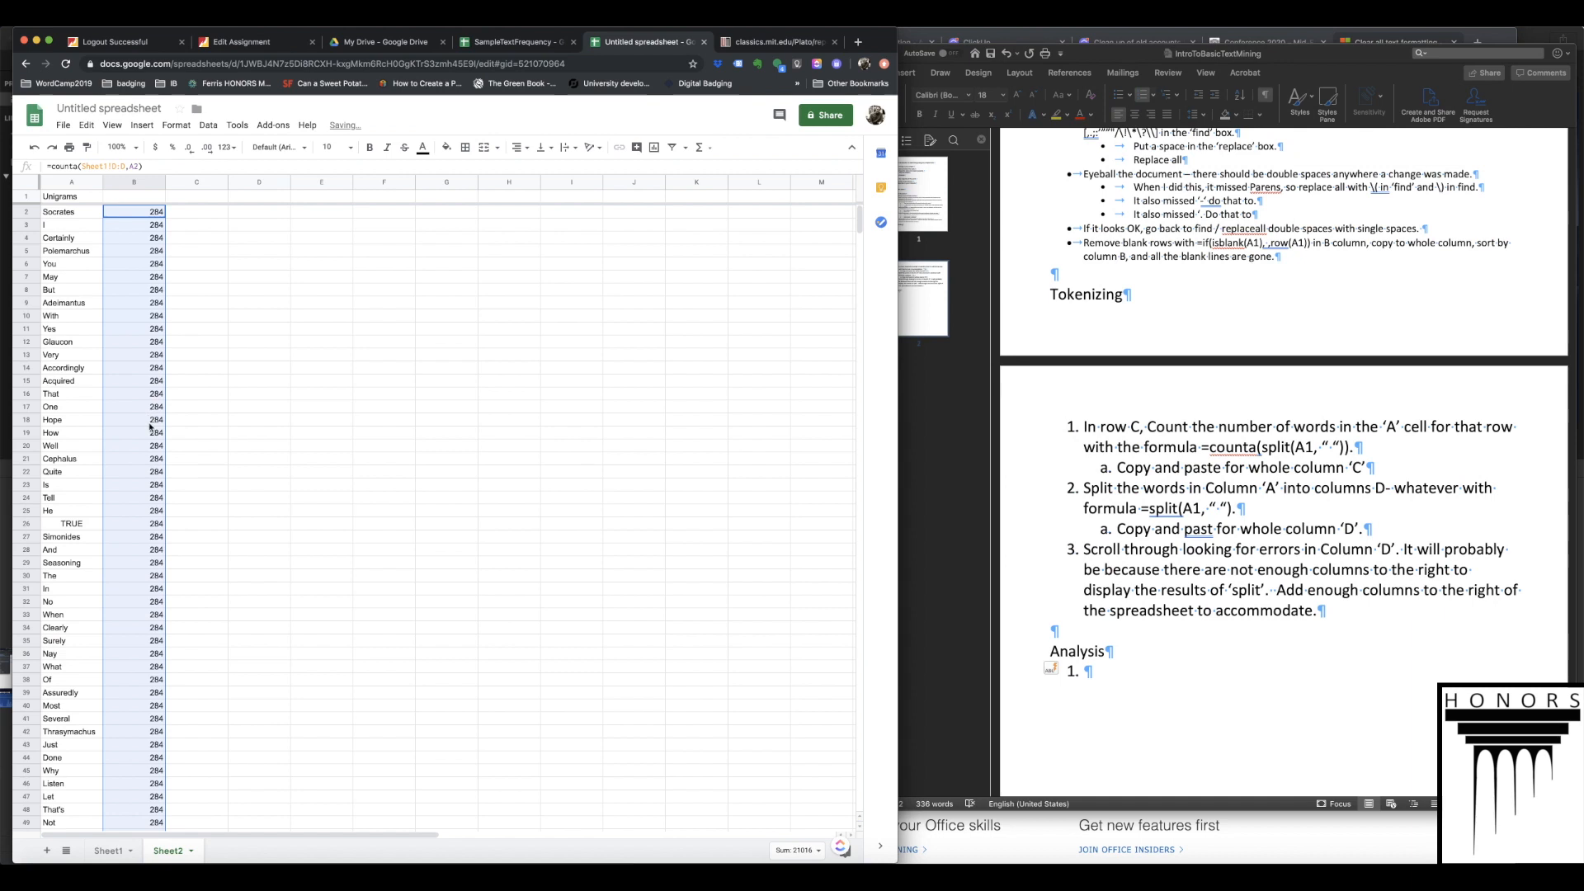
- Inspect the copied formula in B3 to check which range and word cell it references
click(197, 263)
click(151, 228)
click(156, 166)
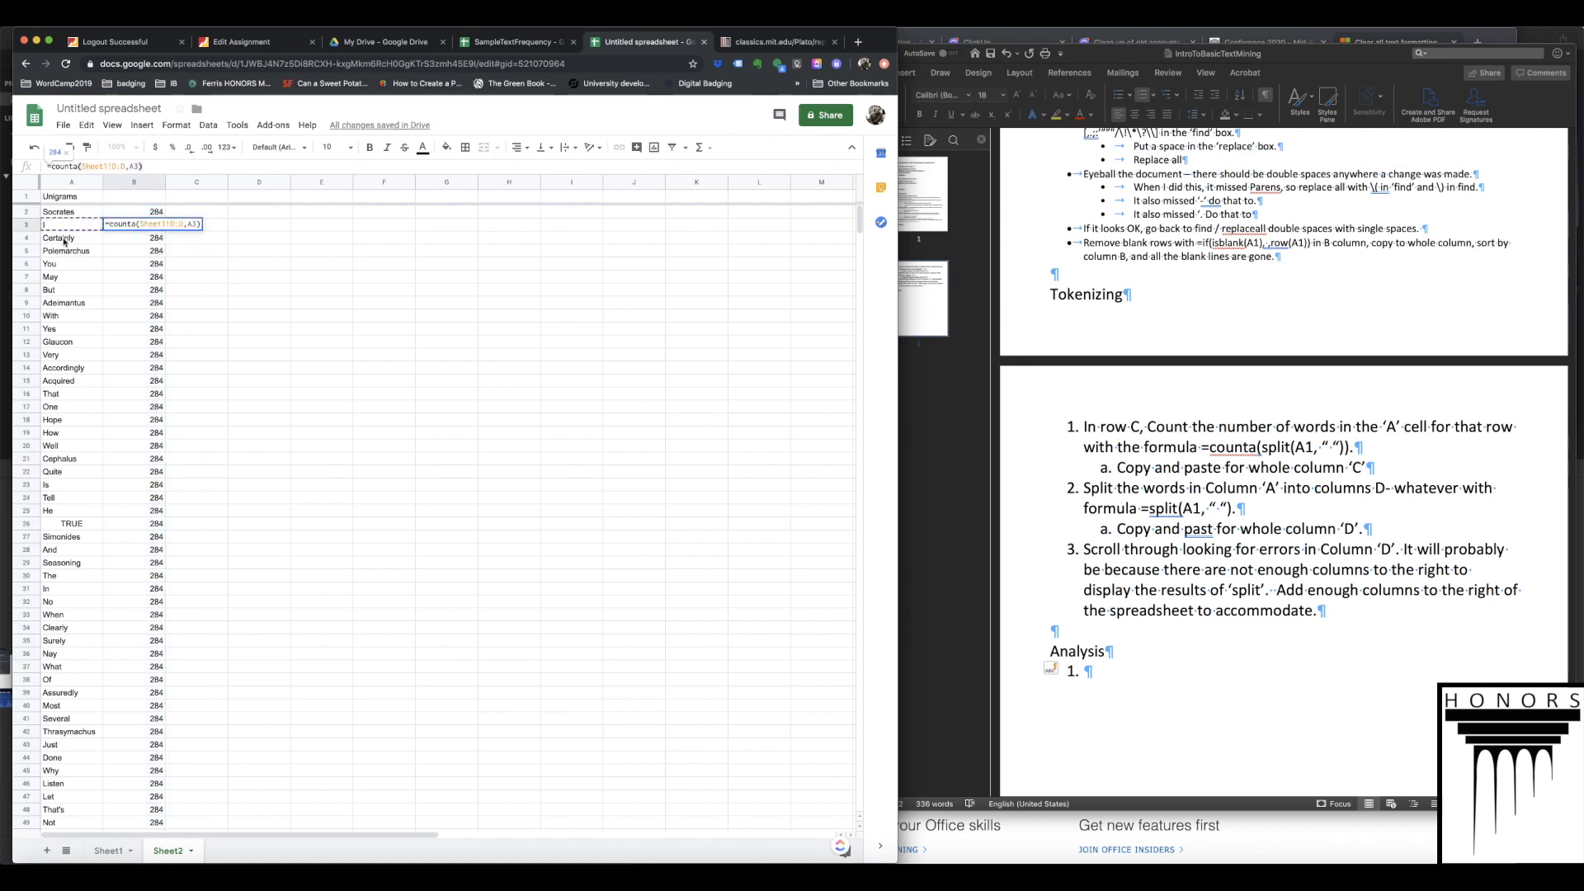
click(265, 278)
click(136, 231)
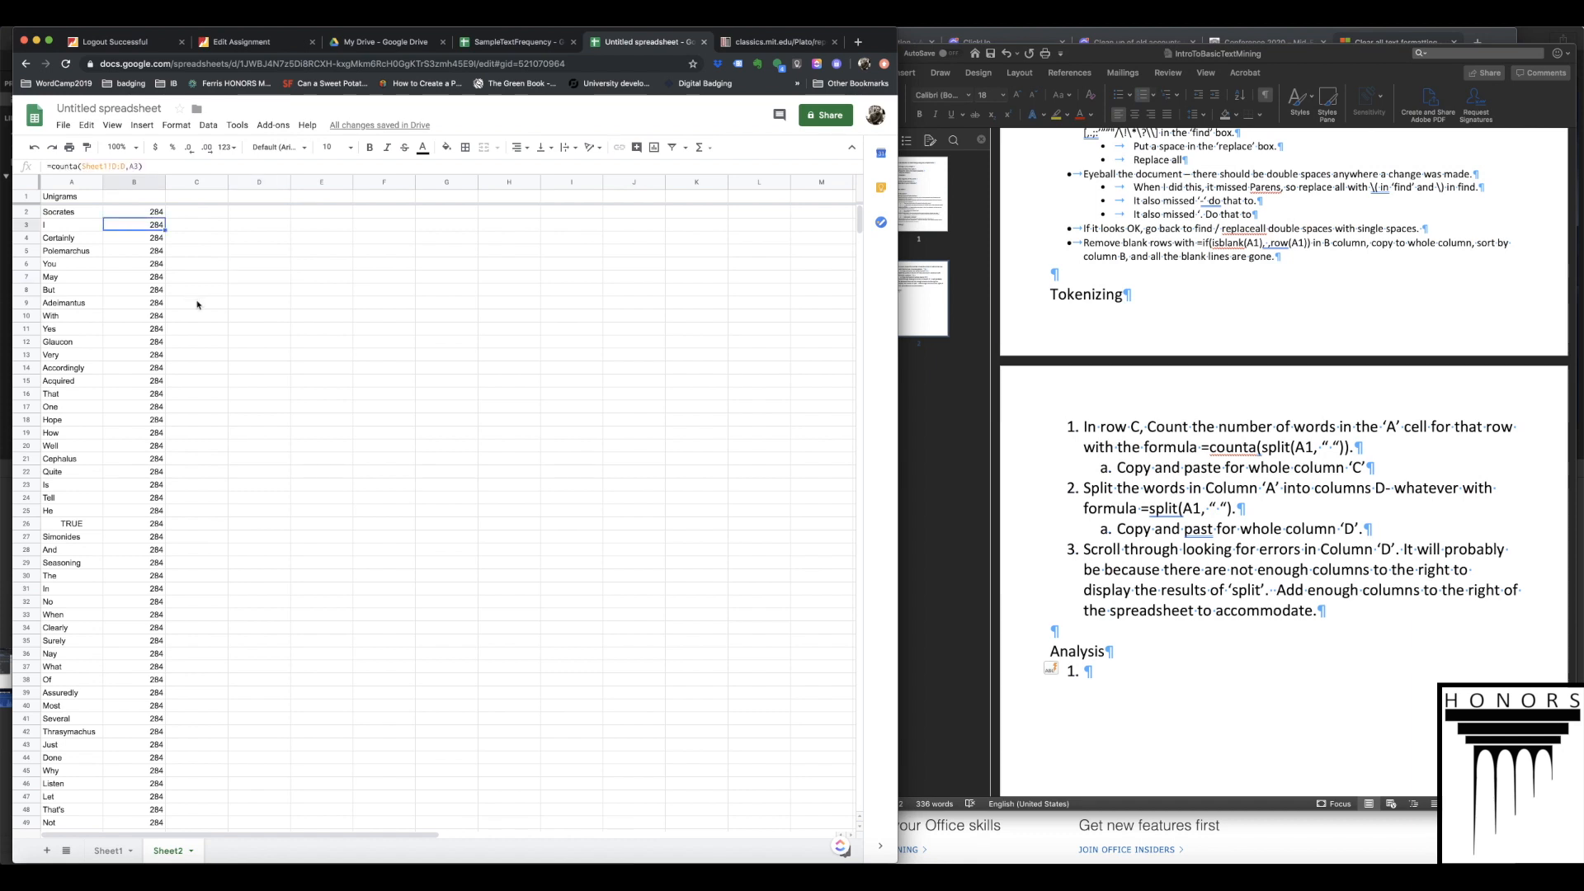
- Change the function in B2 to COUNTIF so the formula reads =COUNTIF(Sheet1!D:D,A2)
click(136, 216)
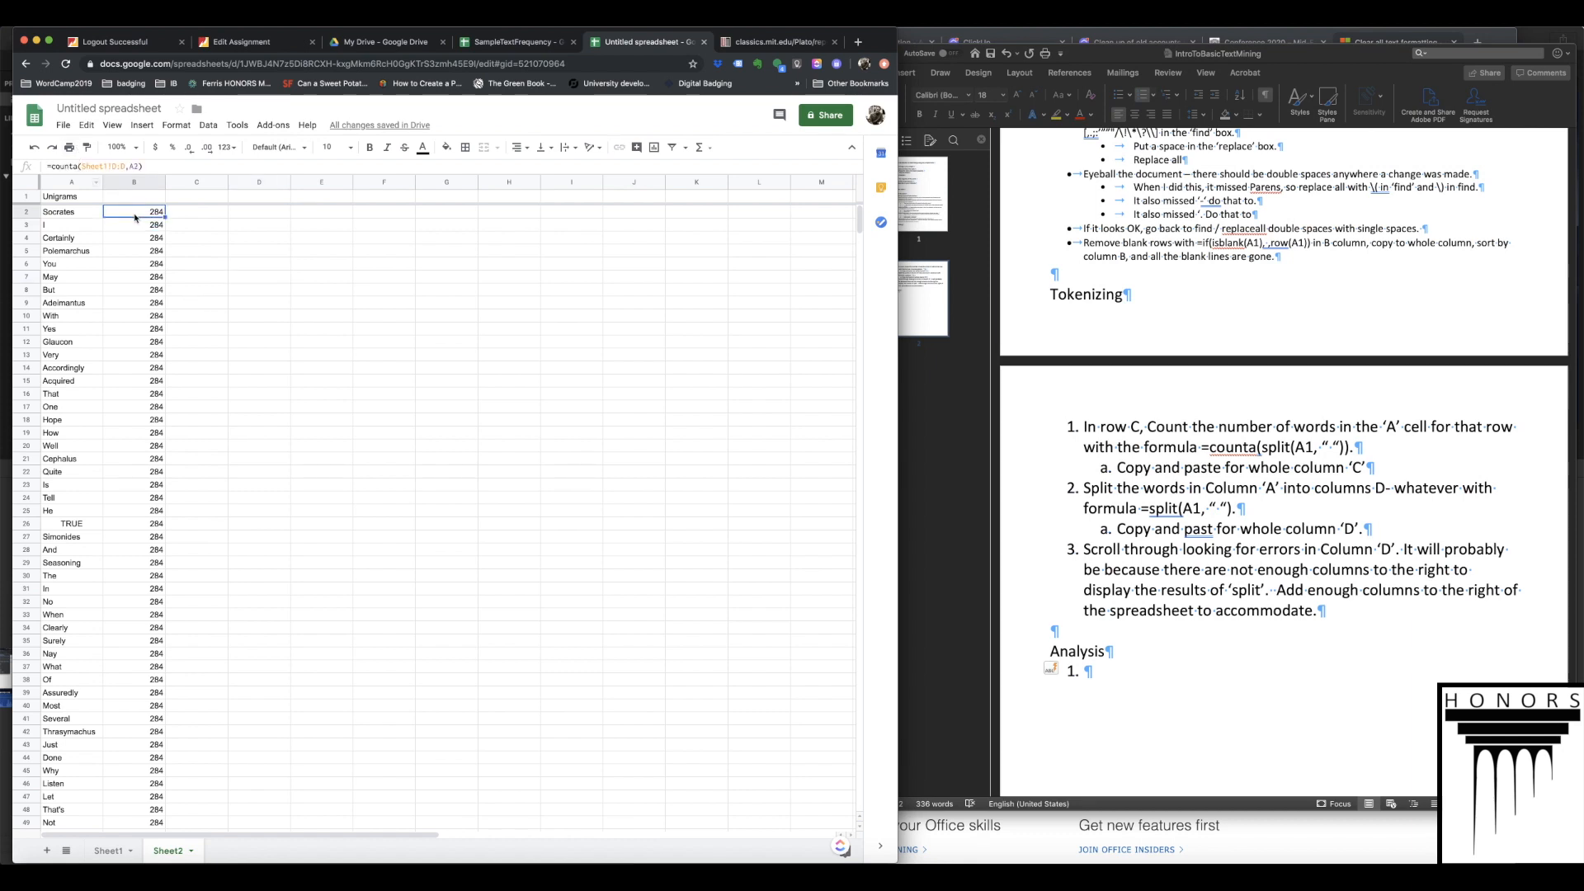
click(73, 166)
key(BackSpace)
text(if)
key(Tab)
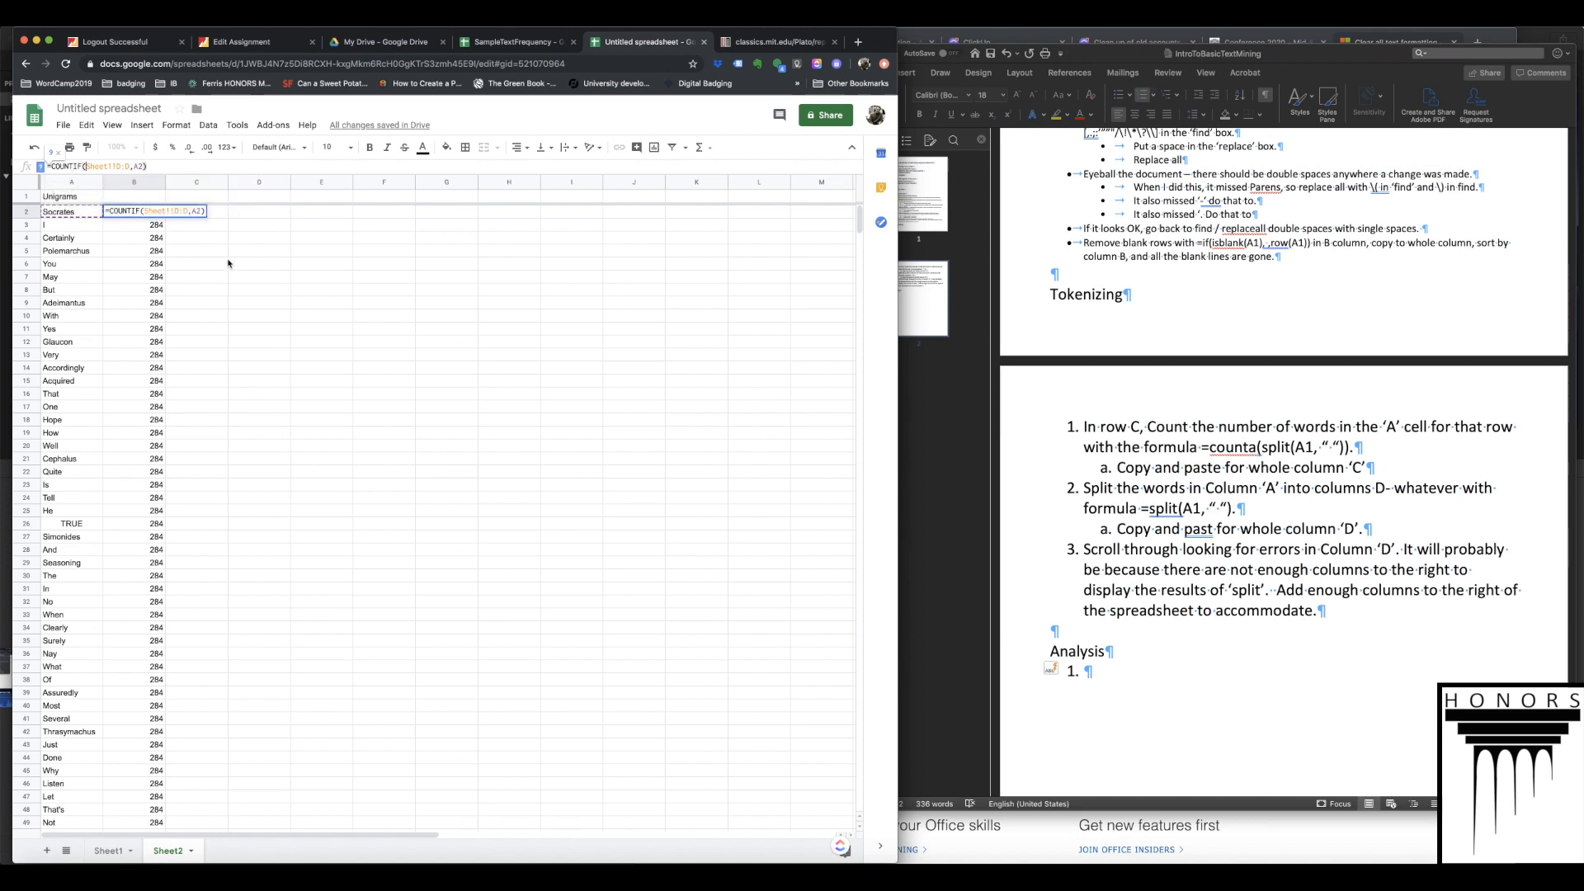
key(Return)
- Inspect the Sheet1 range argument of the COUNTIF formula in B2
click(153, 215)
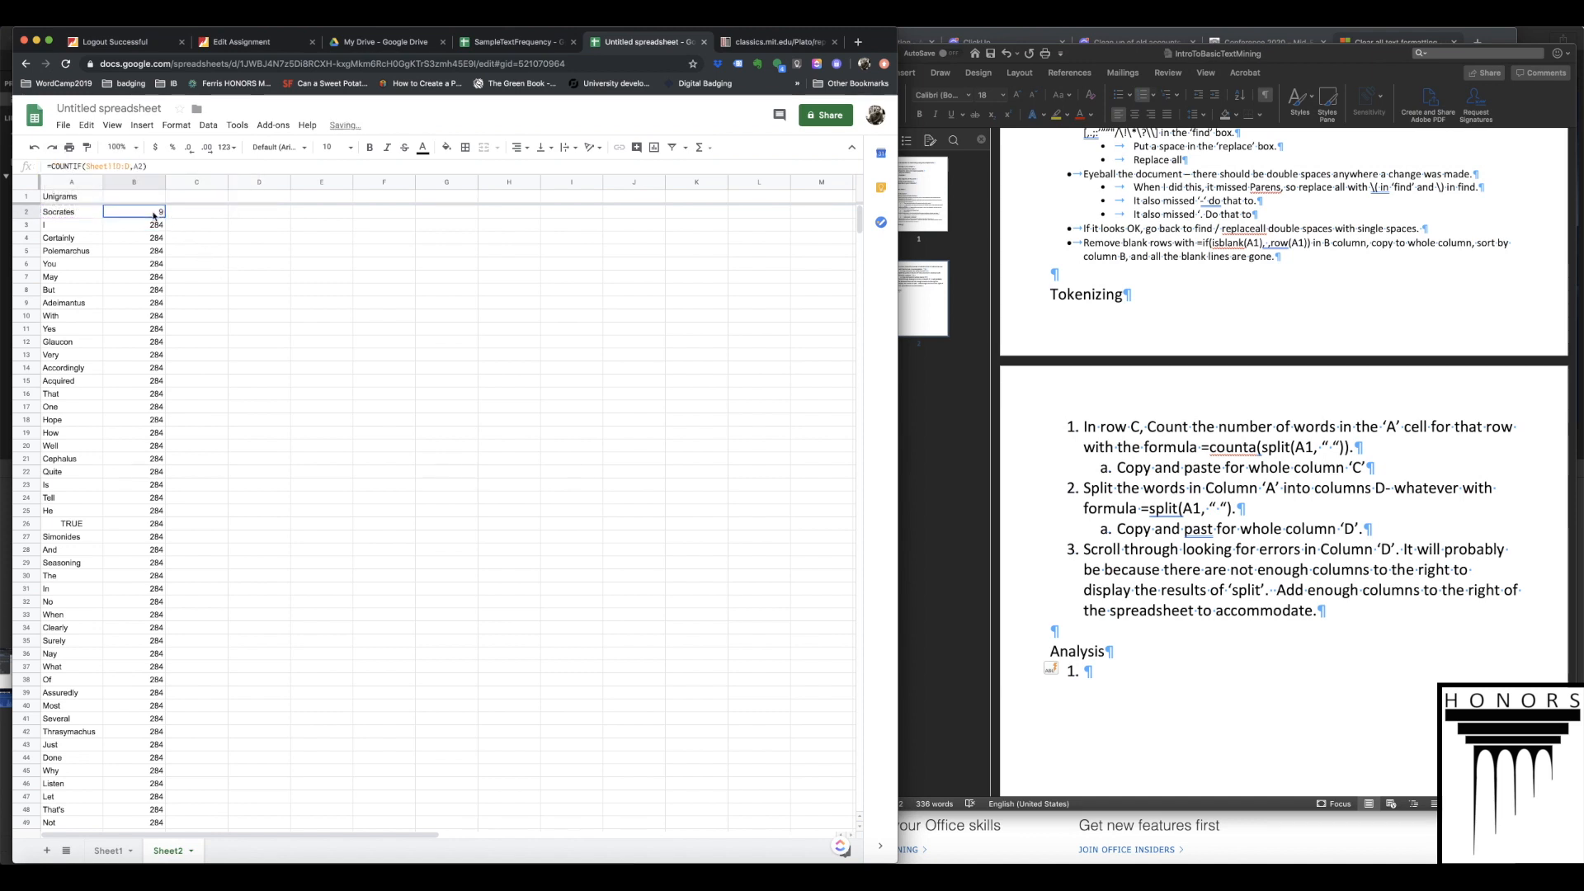
click(125, 165)
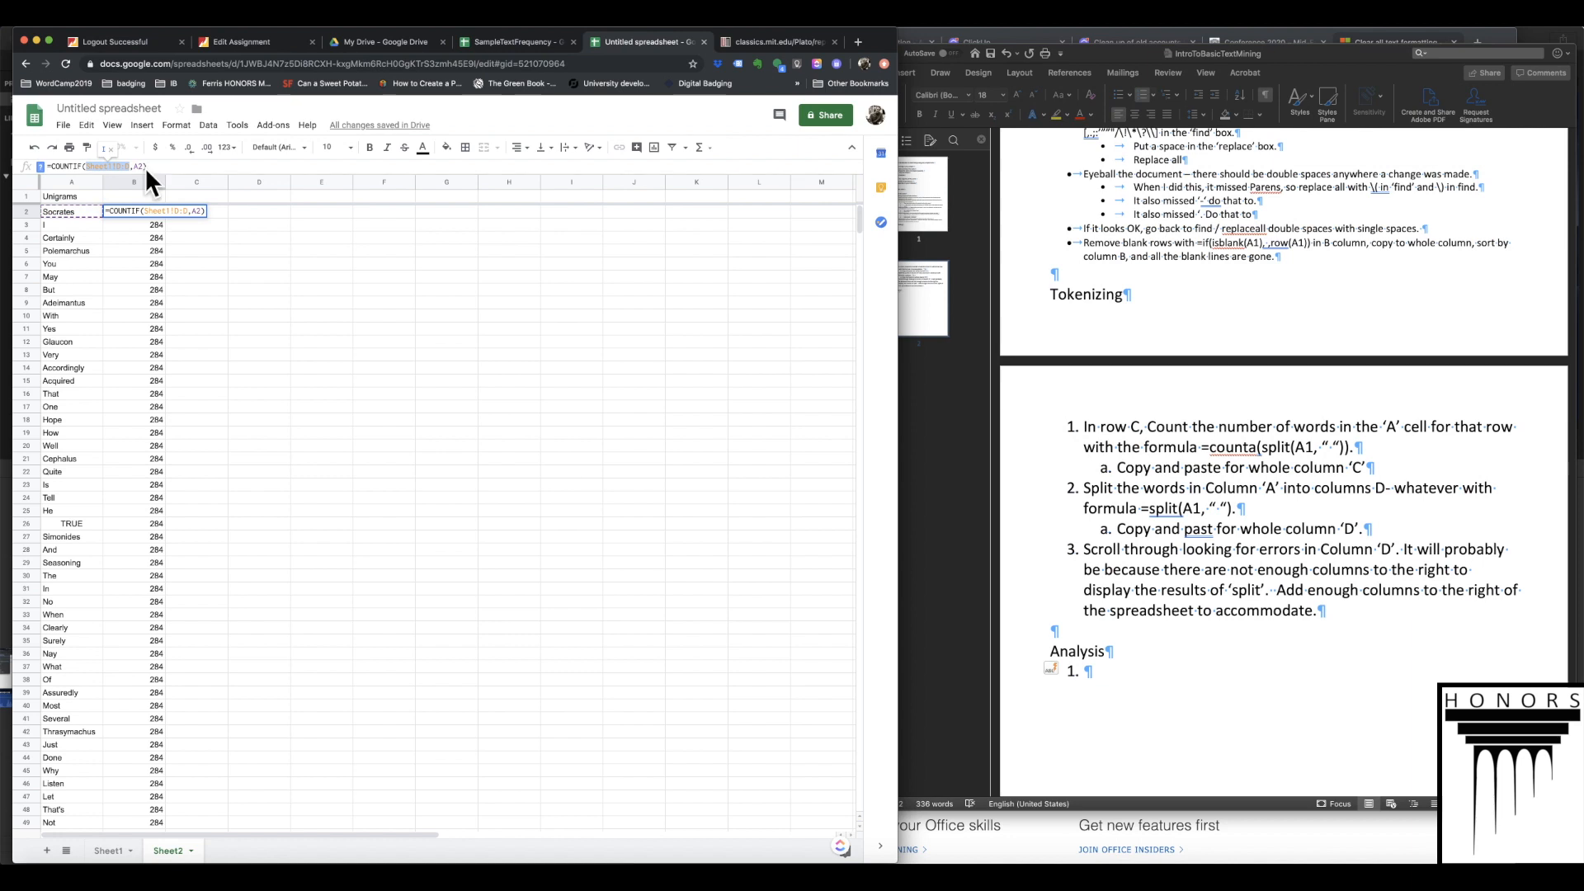
click(264, 258)
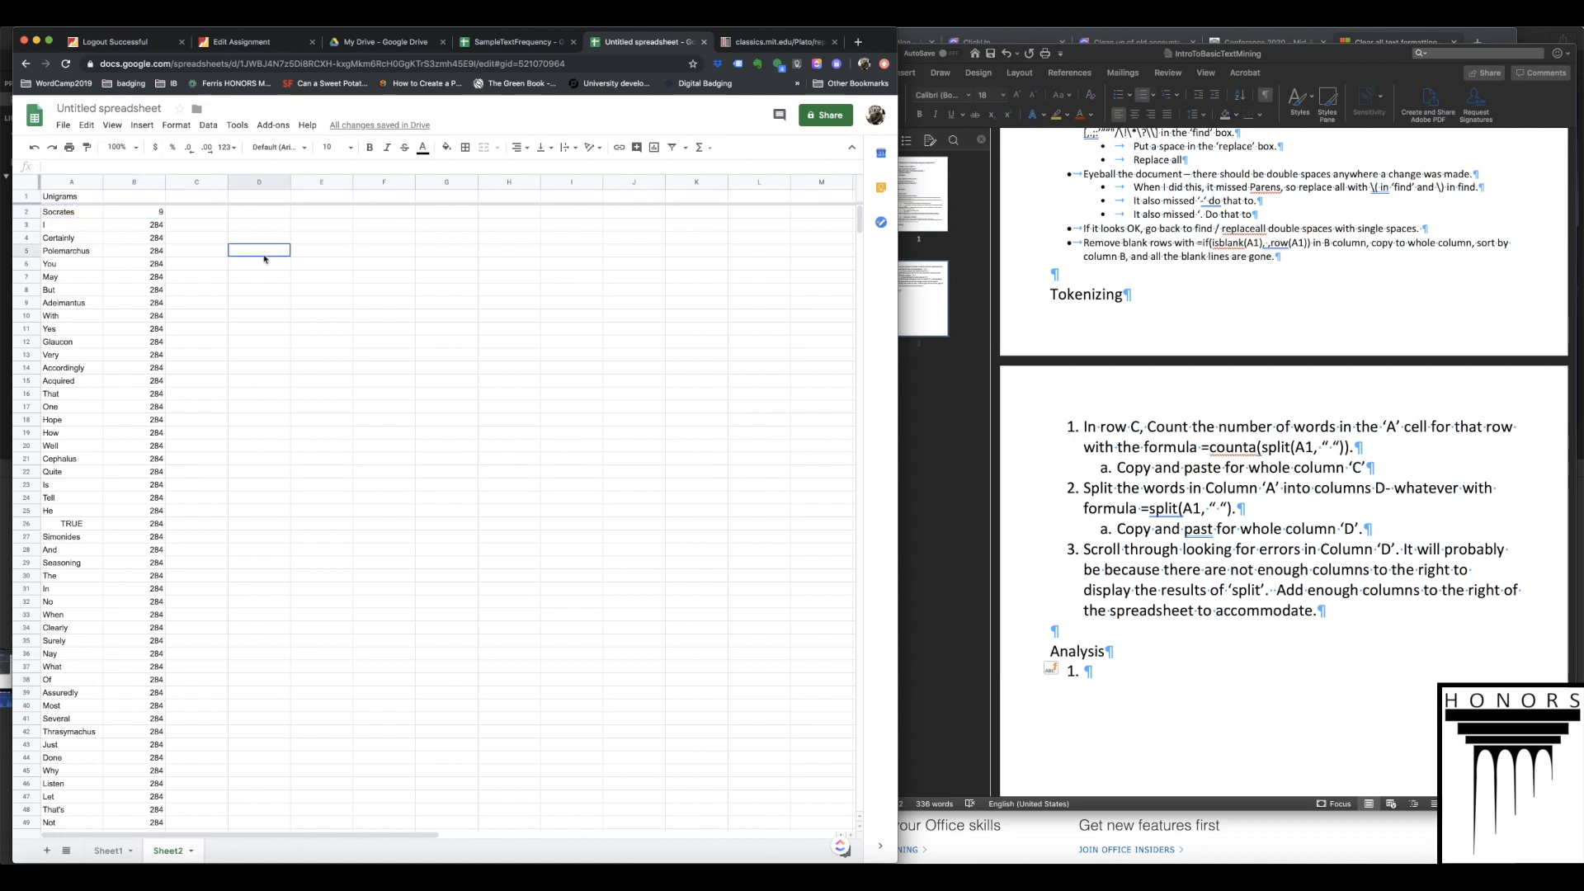
- Copy the COUNTIF formula from B2 into B3 through B75
click(141, 213)
click(158, 228)
scroll(170, 344, down, 8)
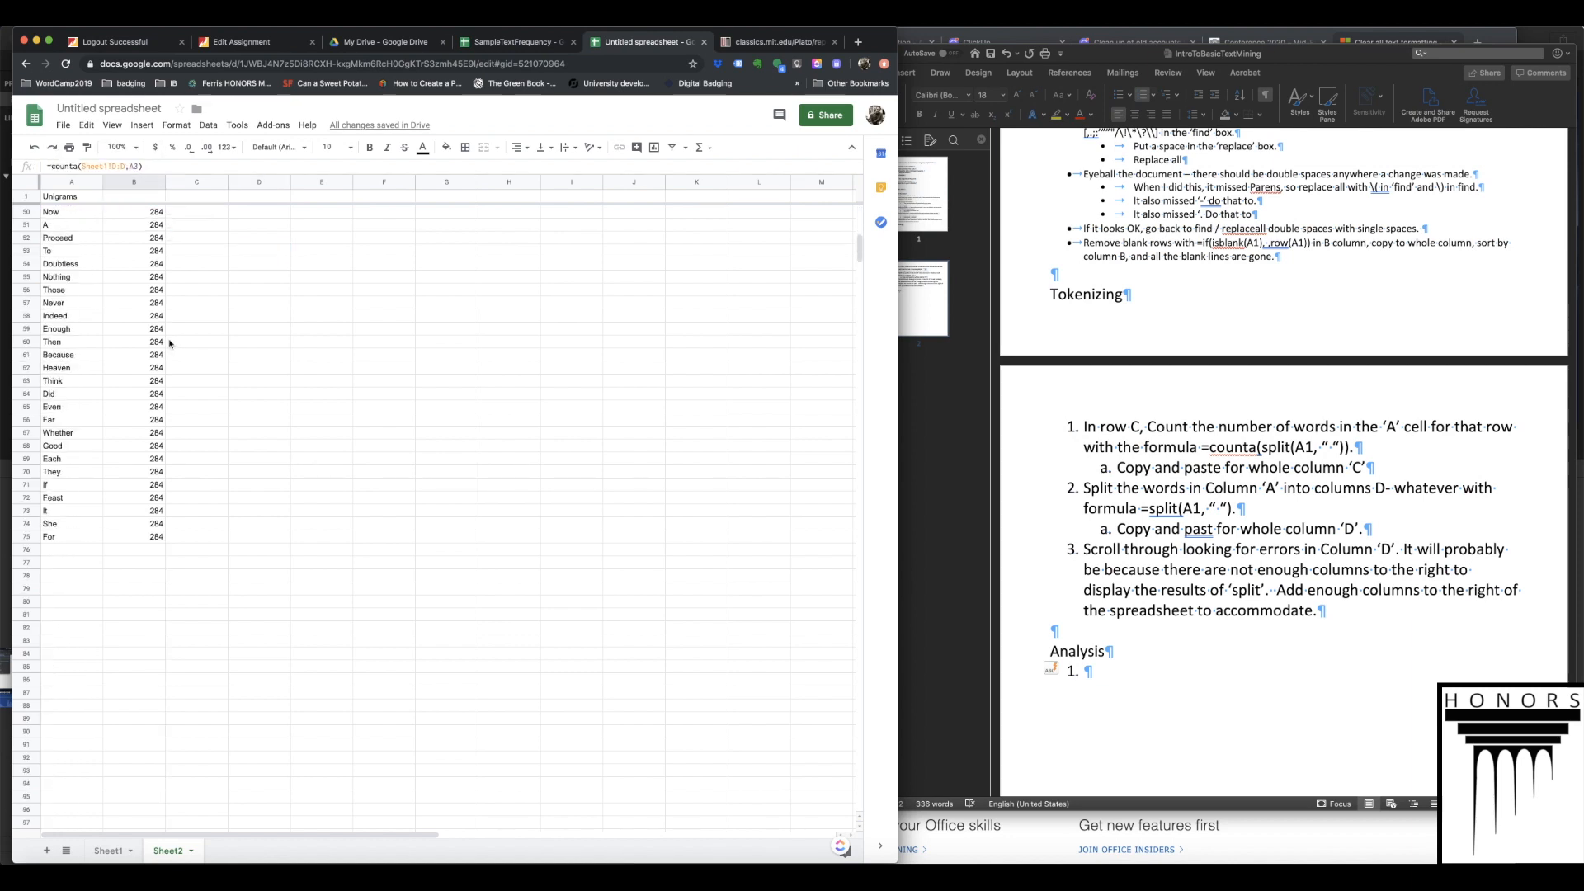
shift+click(156, 473)
key(ctrl+v)
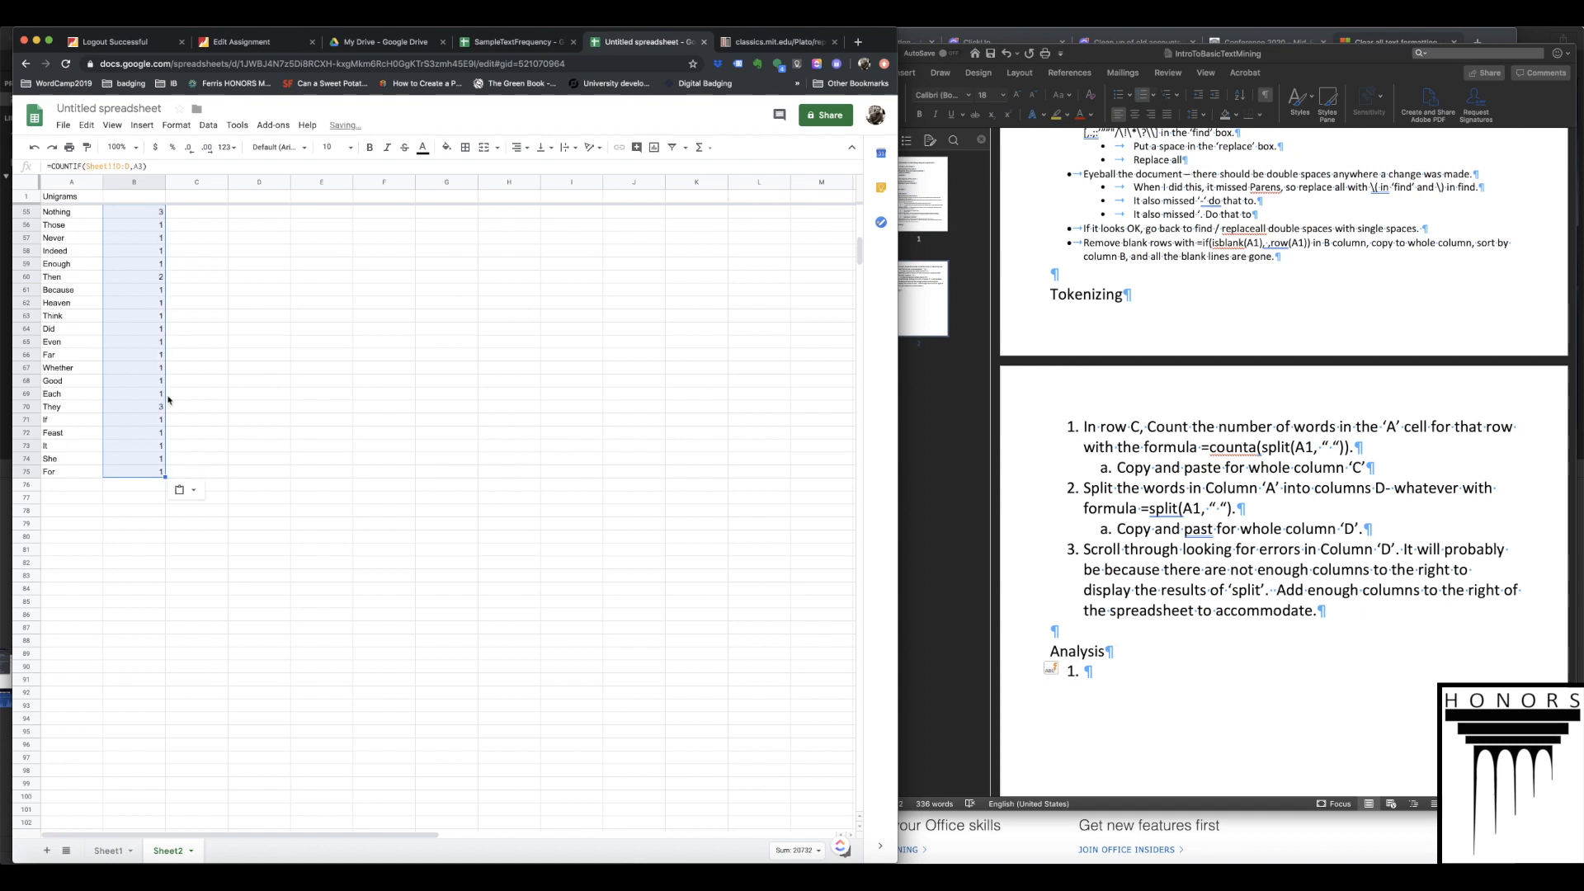
scroll(113, 328, up, 8)
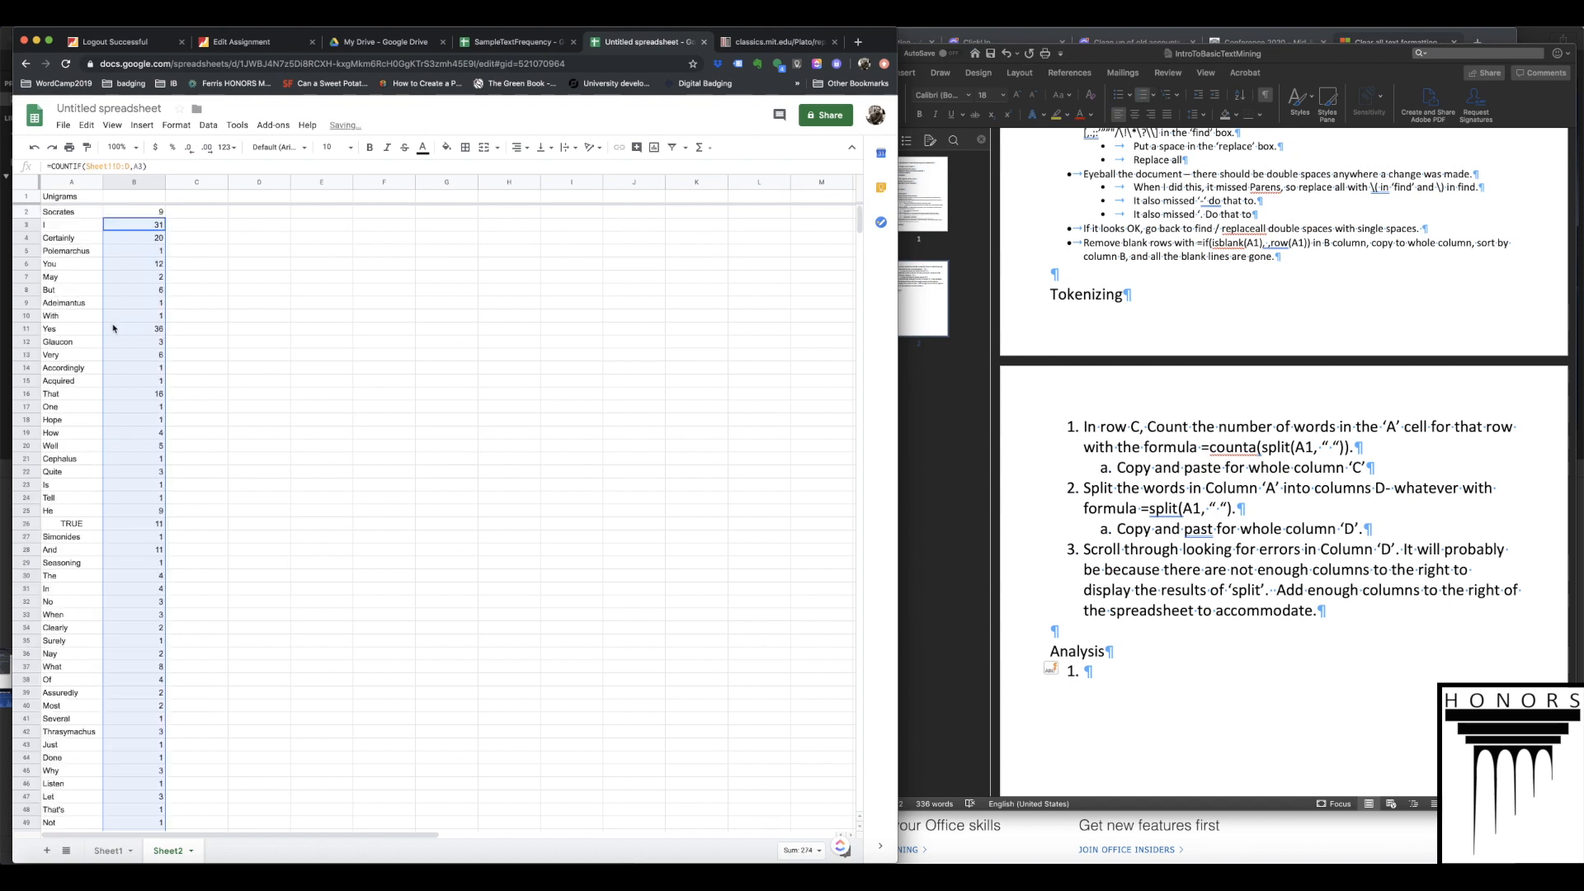
- Review the column B counts for the words "I", "Certainly" and "Yes"
click(155, 226)
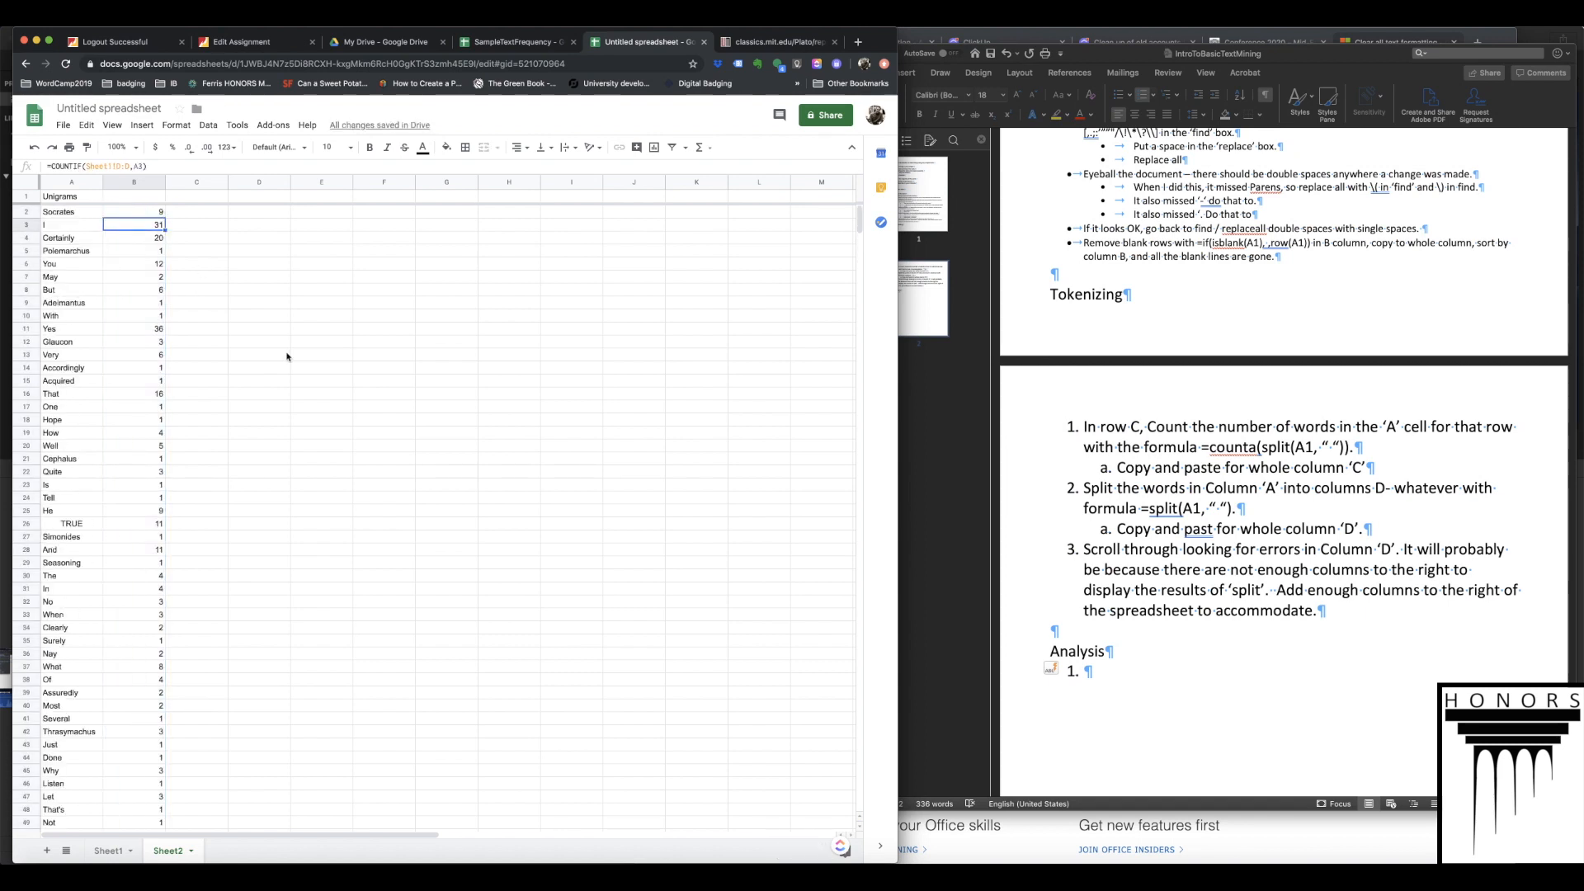
key(Down)
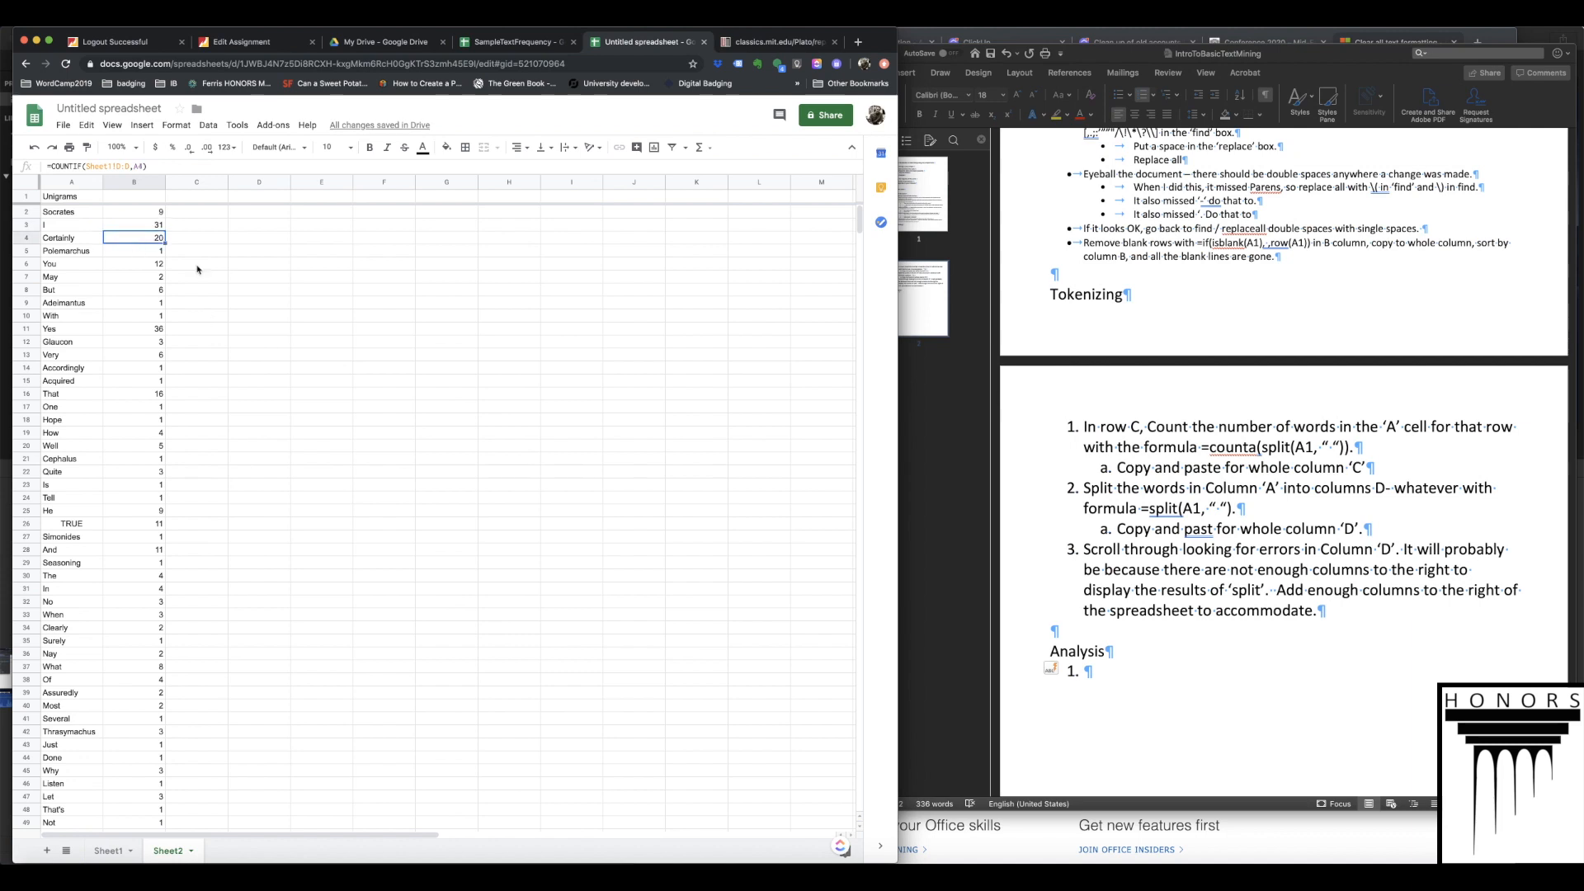
click(129, 331)
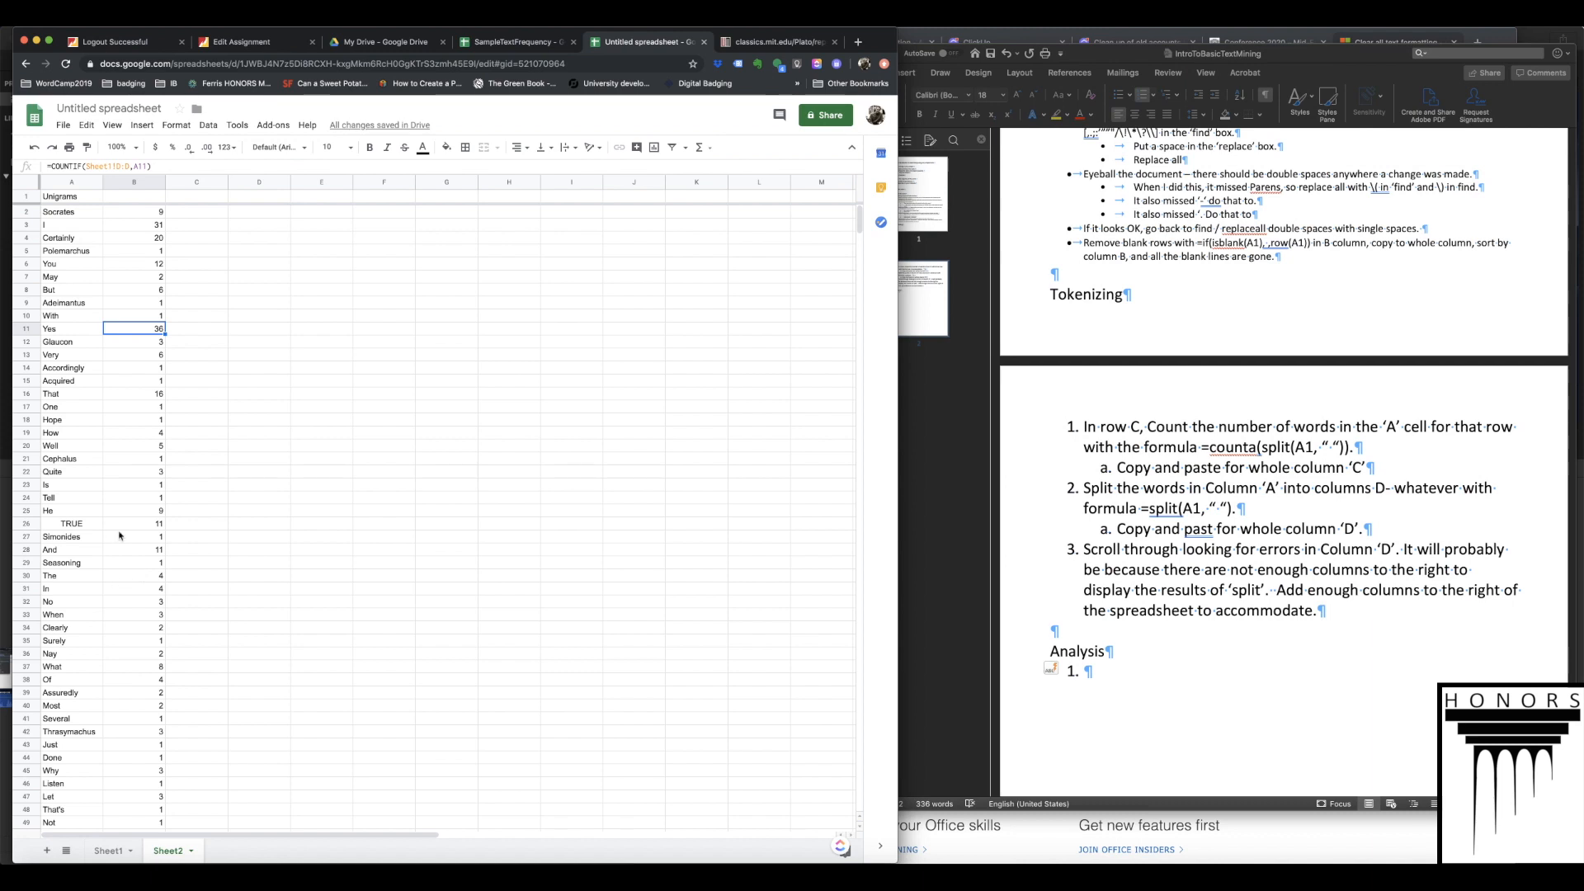
click(87, 240)
click(159, 241)
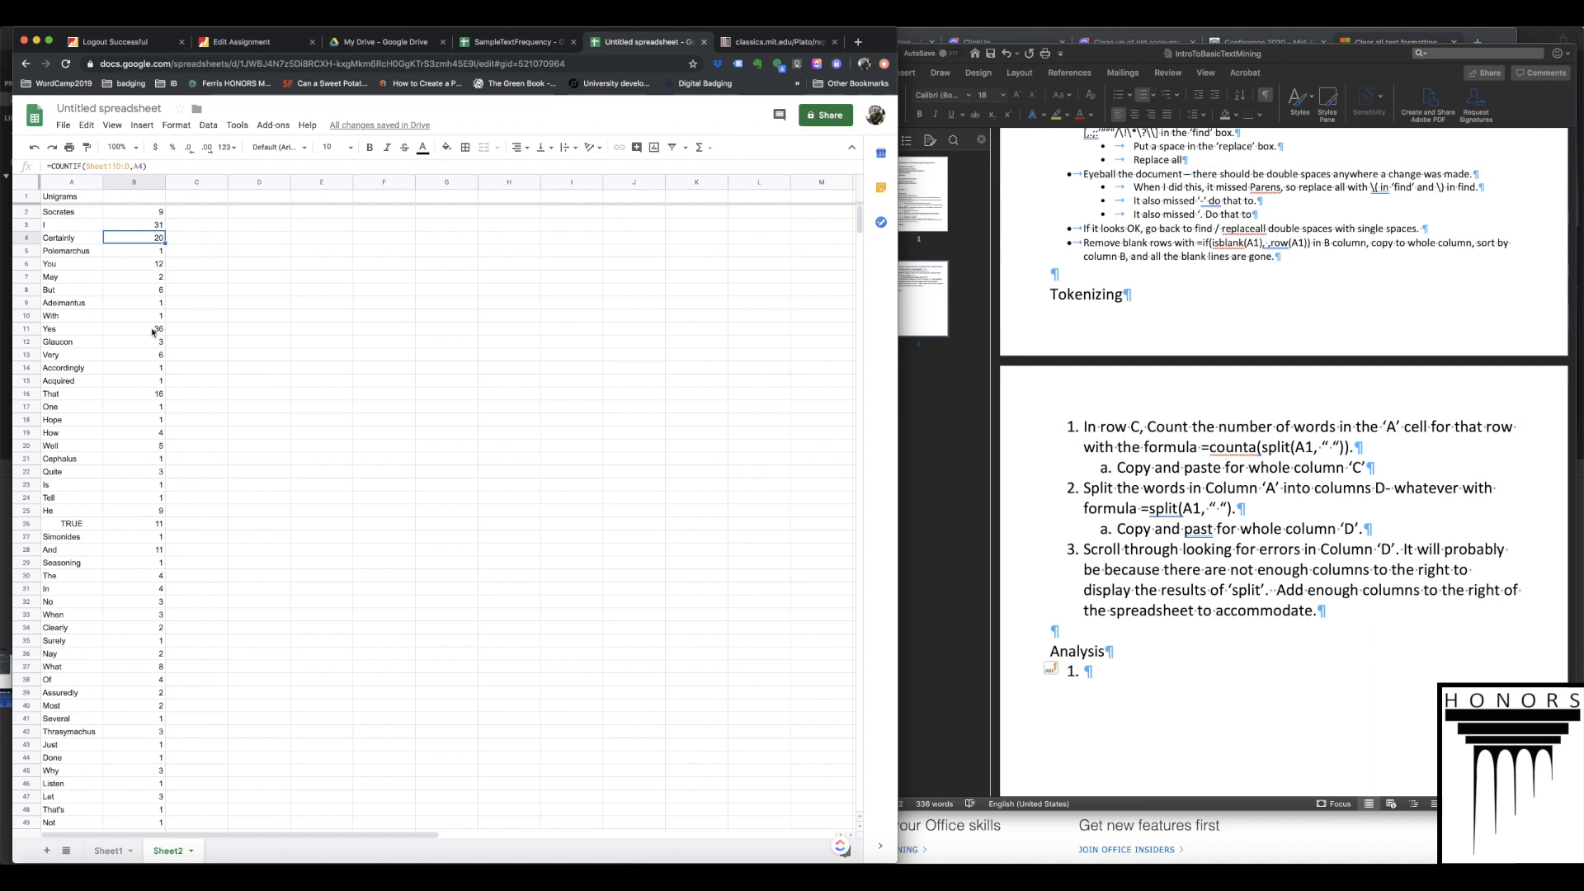
click(150, 330)
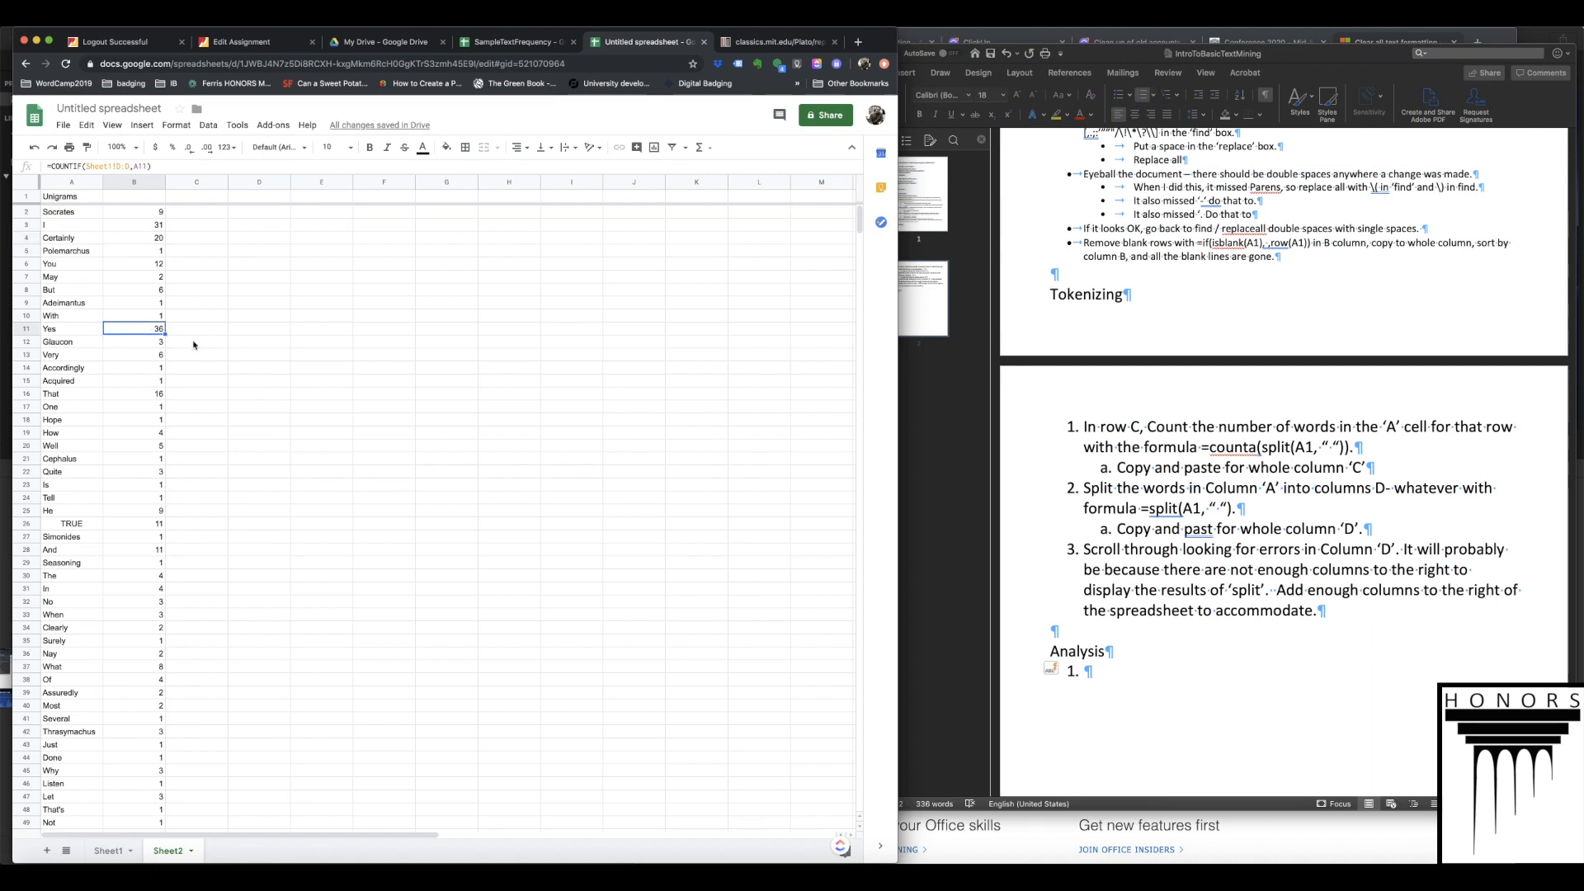
- Enter =counta(Sheet1!D:D) in Sheet2 cell C2 to count all first-word entries
click(203, 213)
text(=cpunt)
key(BackSpace)
key(BackSpace)
key(BackSpace)
text(ounta()
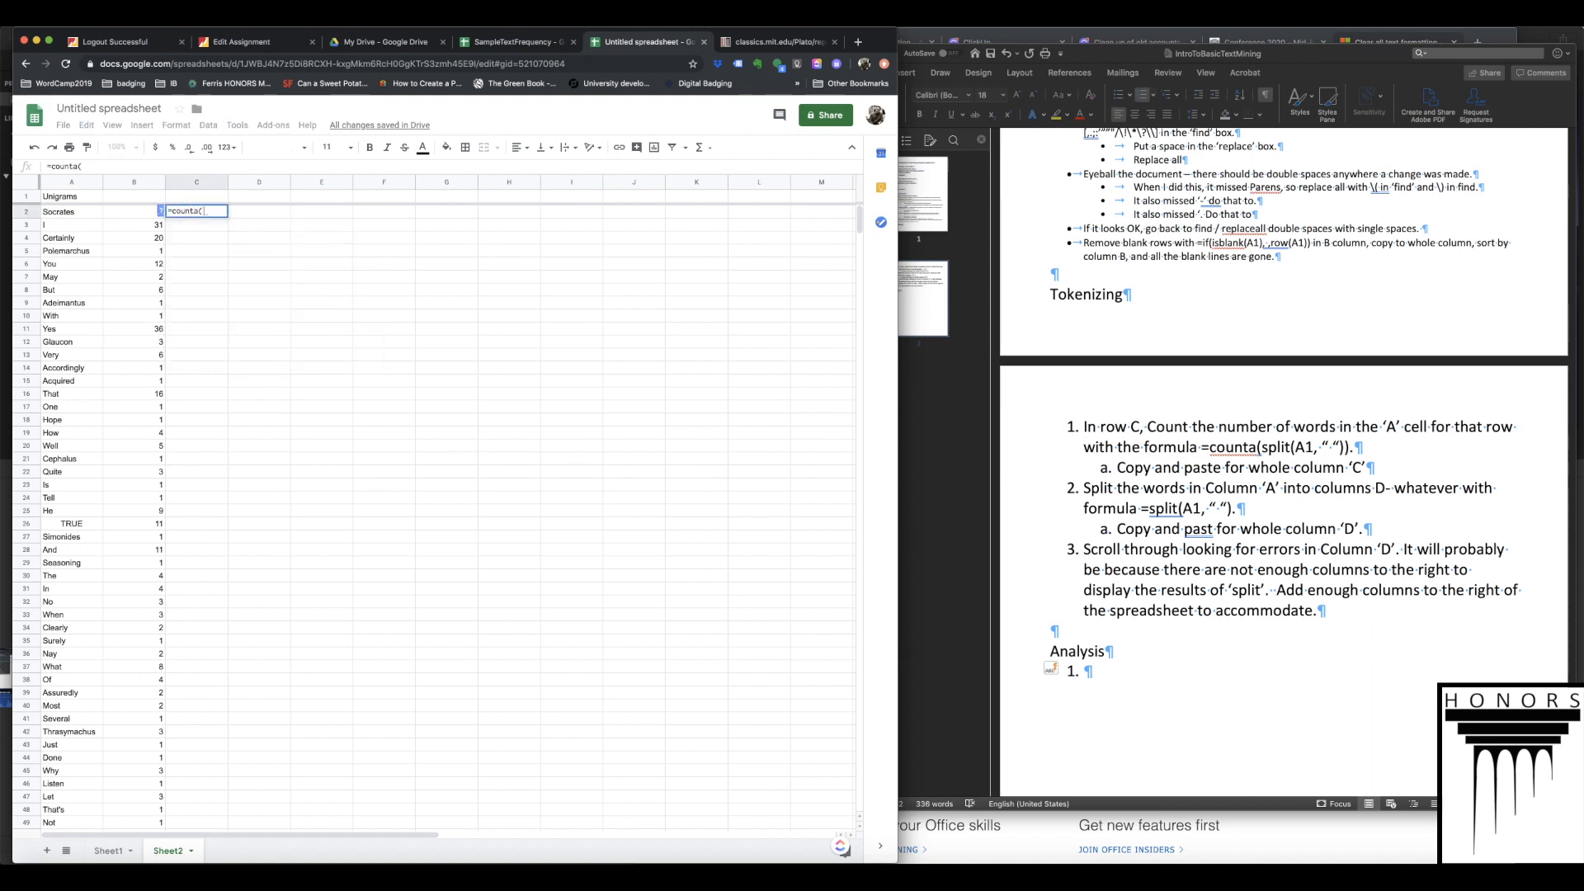
click(108, 850)
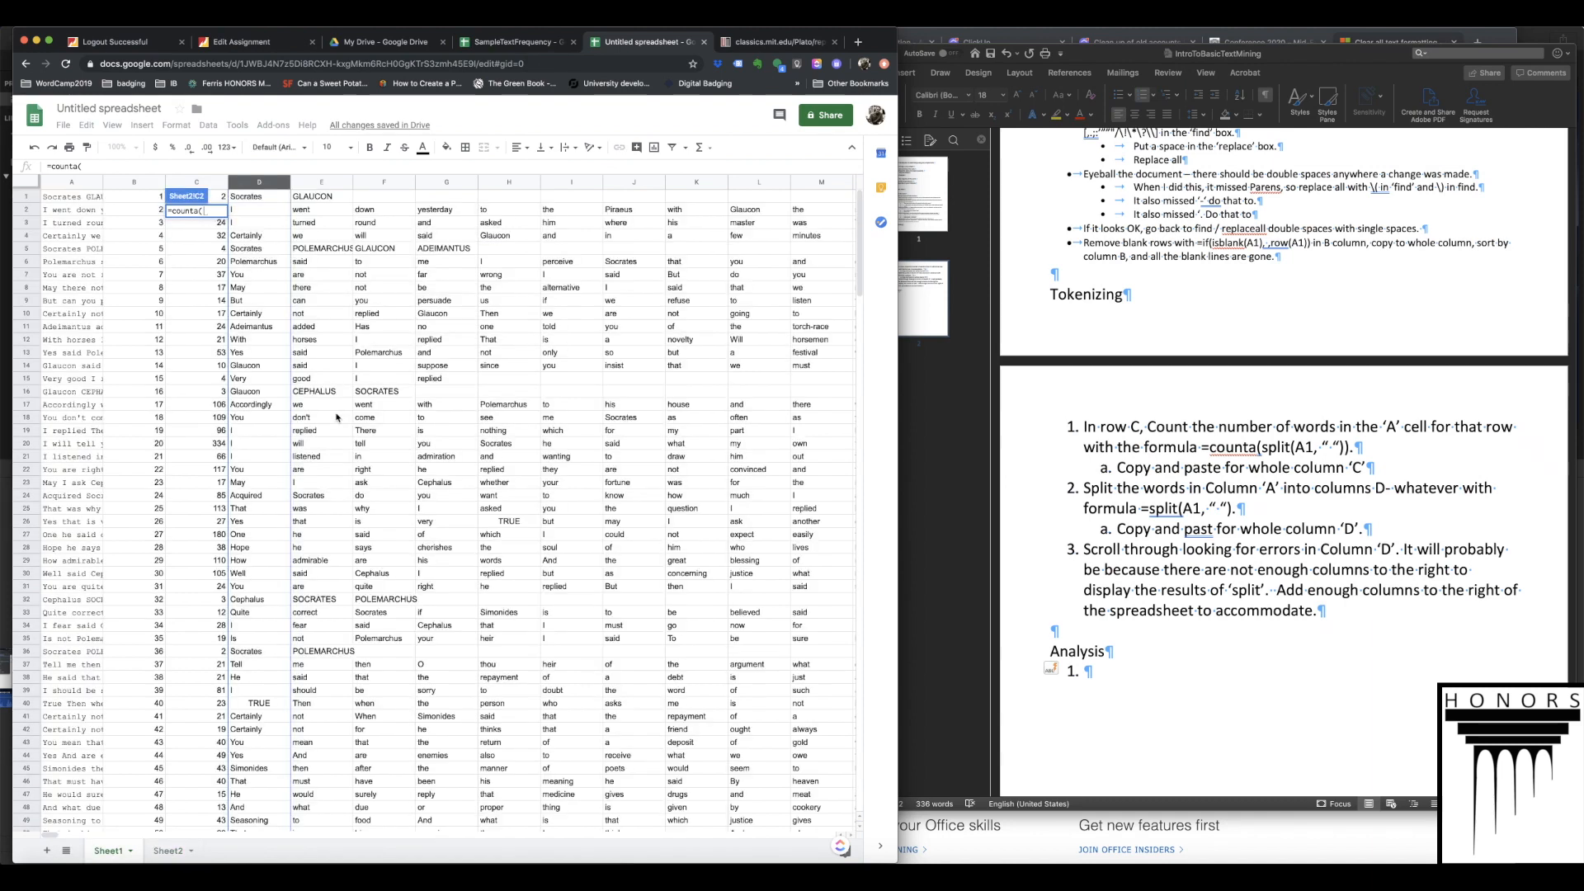
click(259, 182)
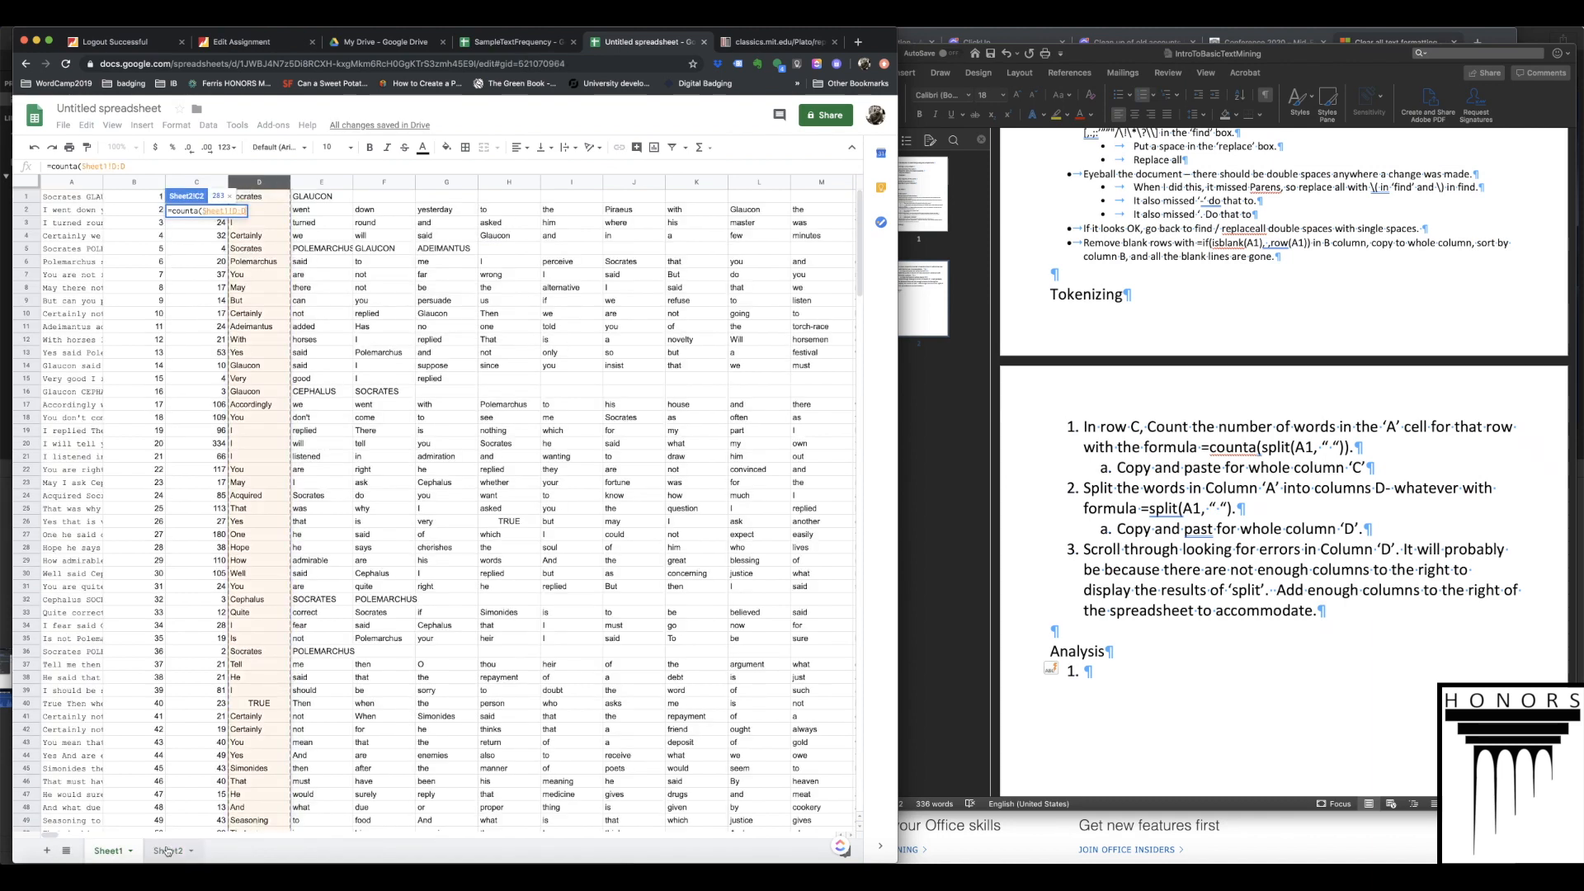
key(Return)
- Copy the counta formula from C2 down column C to row 75
key(Up)
key(super+c)
key(Down)
scroll(221, 733, down, 10)
shift+click(185, 716)
key(super+v)
scroll(185, 530, up, 1)
scroll(234, 399, up, 10)
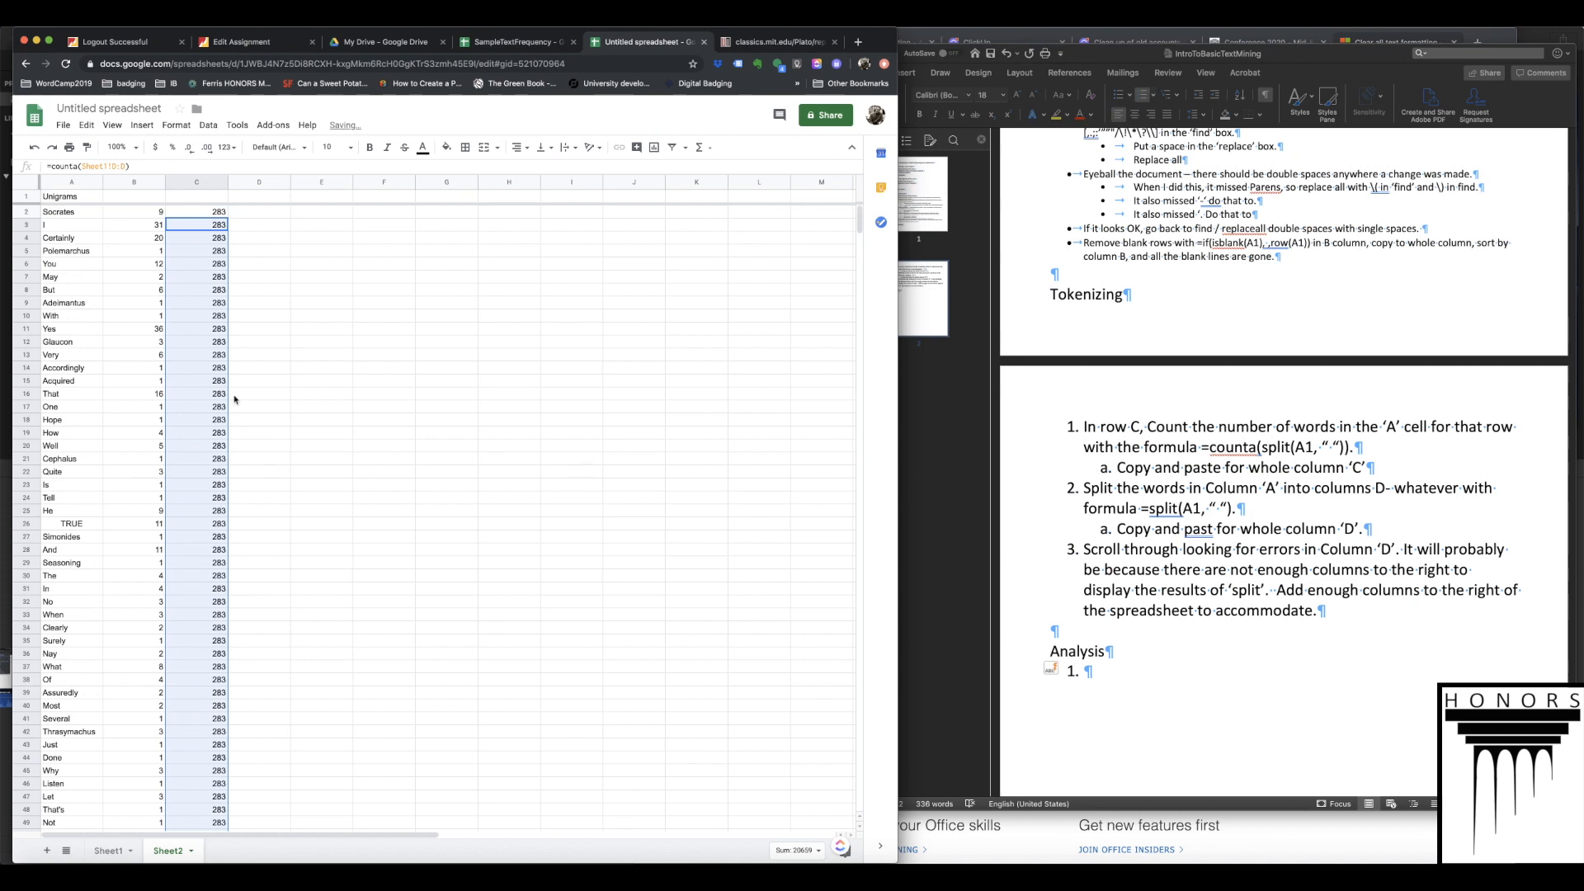
- Enter =B2/C2 in cell D2 to divide the word's count by the total
click(280, 211)
text(=)
click(131, 213)
text(/)
click(202, 217)
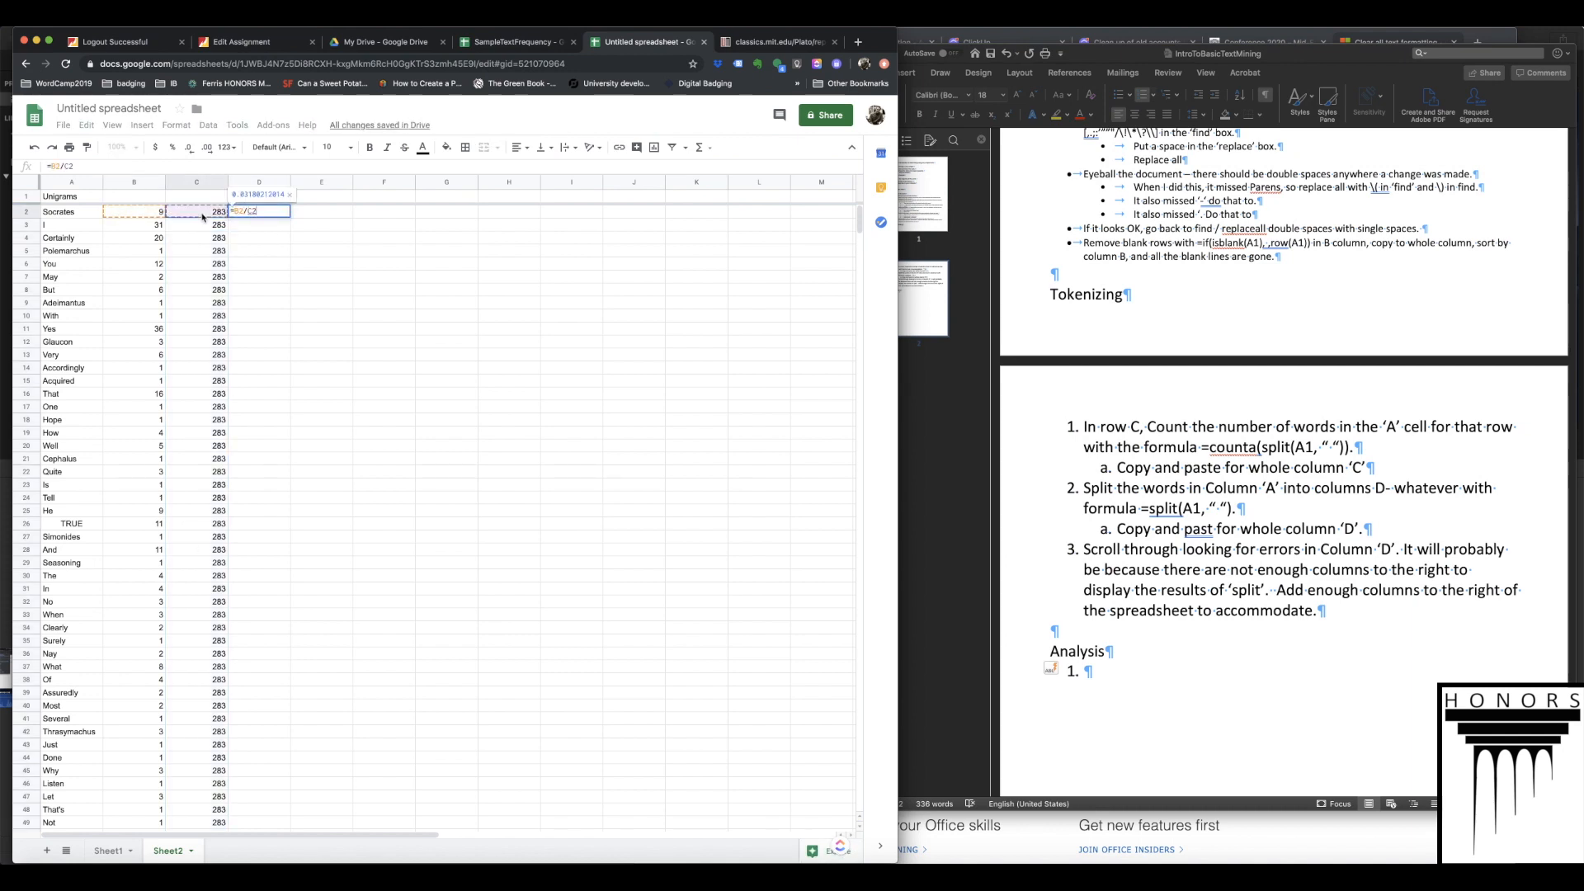
key(Return)
- Format cell D2 as a percent
click(175, 125)
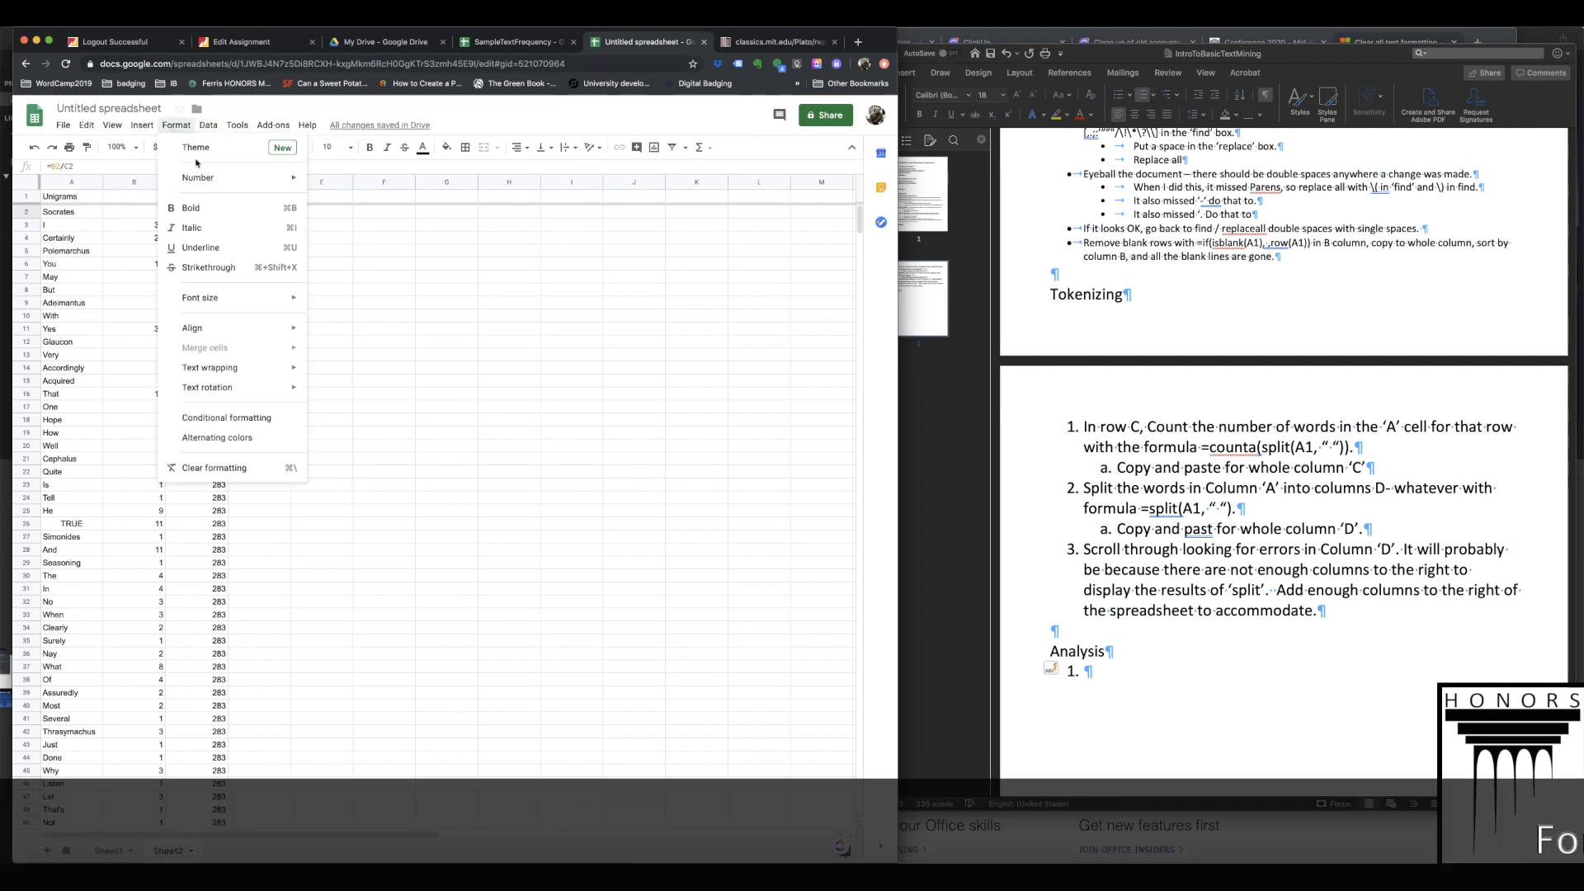
mouse_move(213, 179)
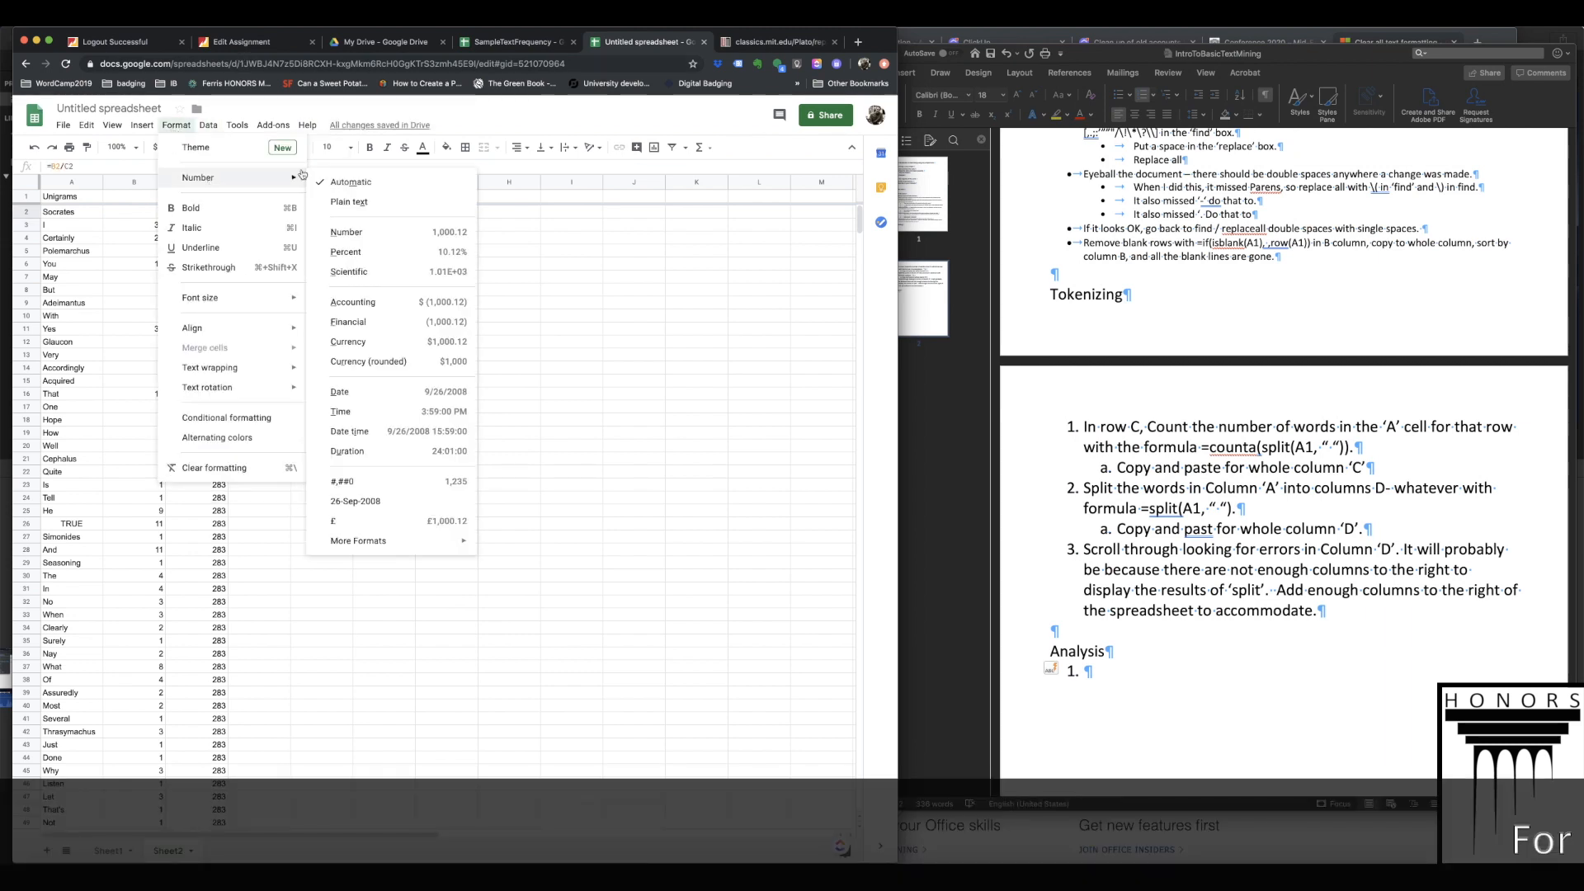
click(368, 252)
- Fill the percentage formula from D2 down column D to row 75
scroll(283, 440, down, 10)
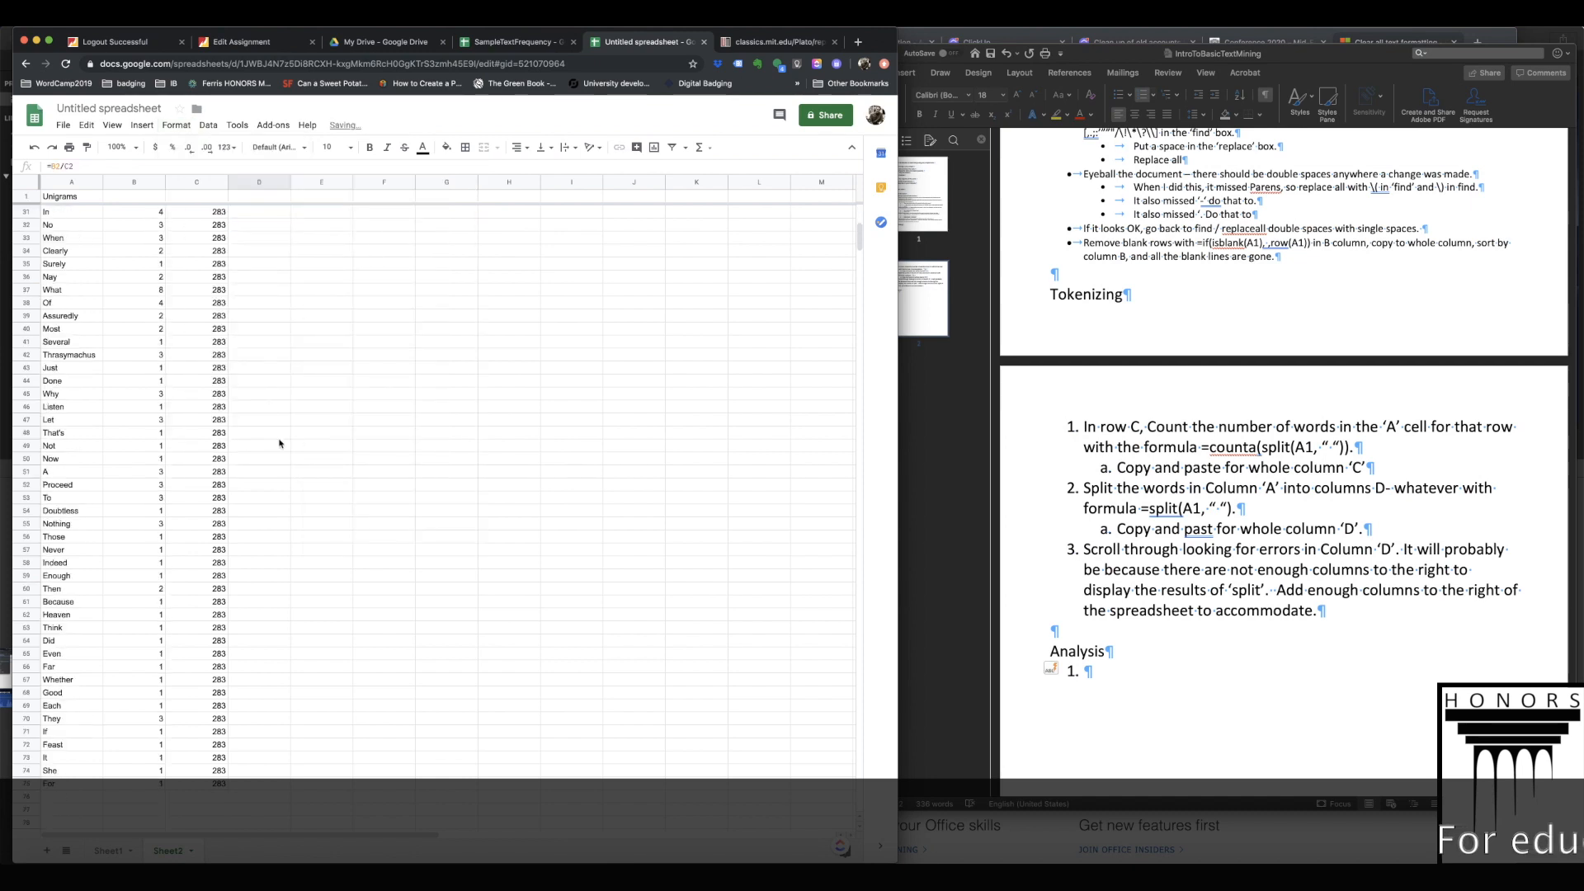
shift+click(269, 524)
key(ctrl+d)
scroll(285, 495, up, 10)
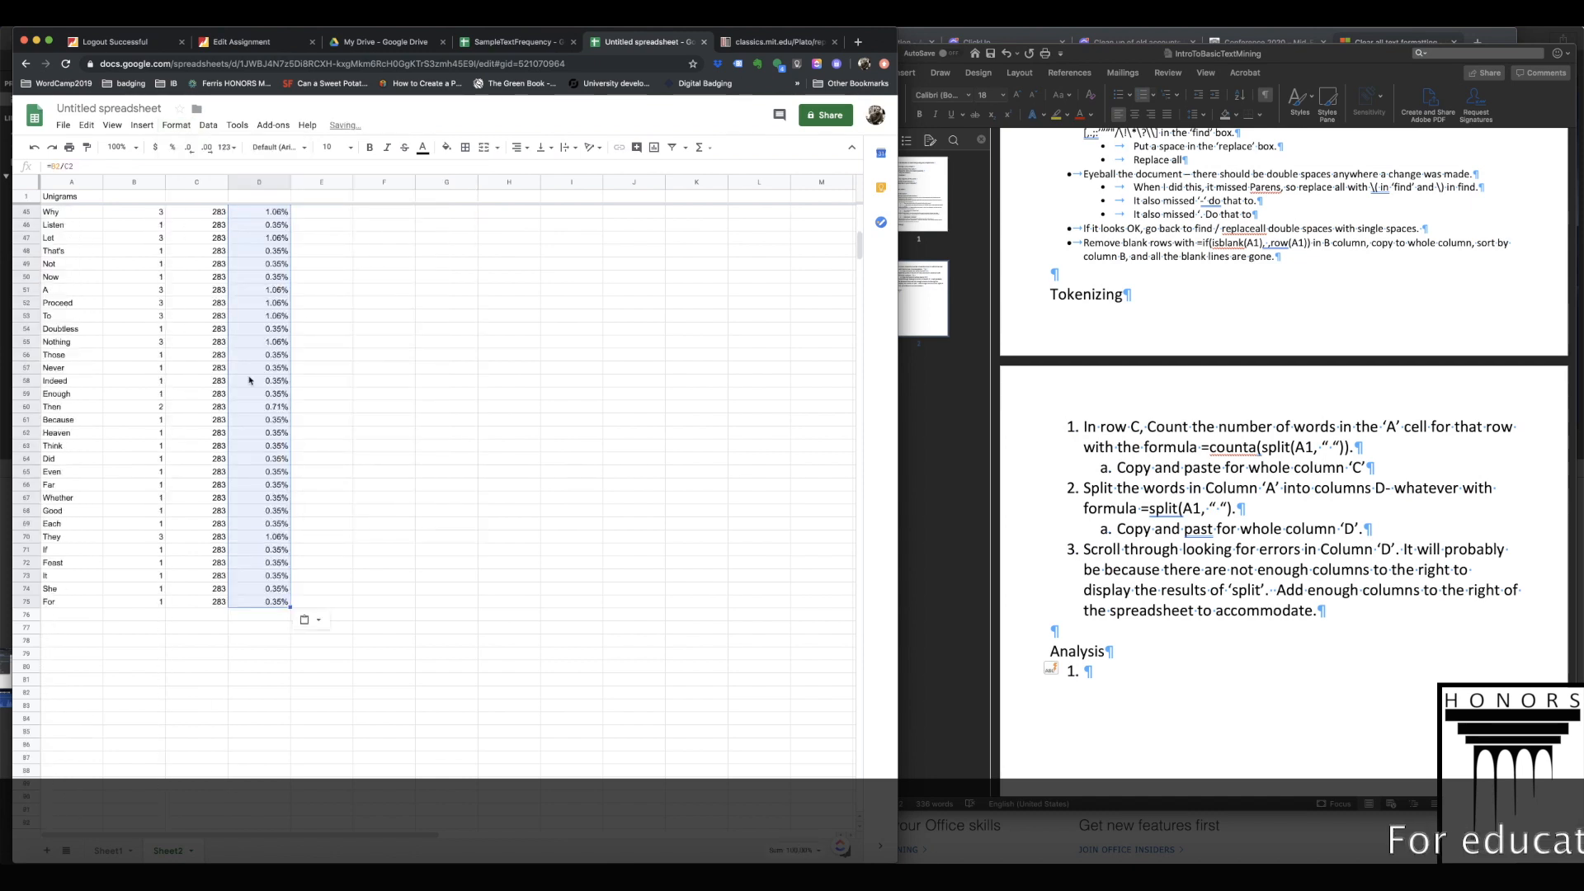
- Examine the word frequency results, including the "Yes" row, the percentage for "Certainly" and the counts in column B
click(384, 341)
click(25, 329)
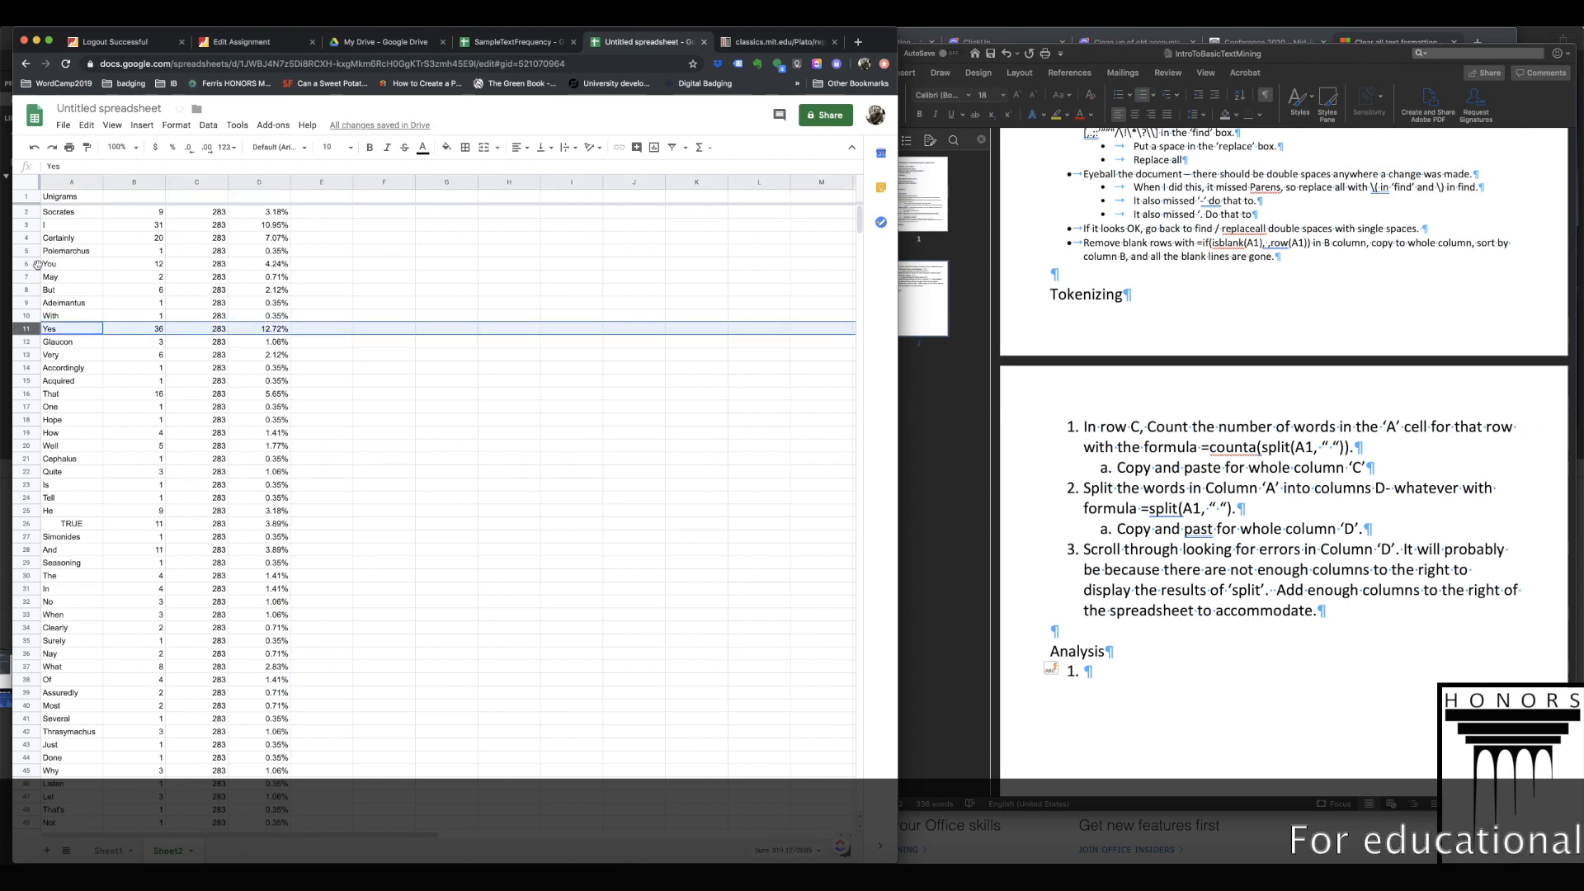
click(264, 237)
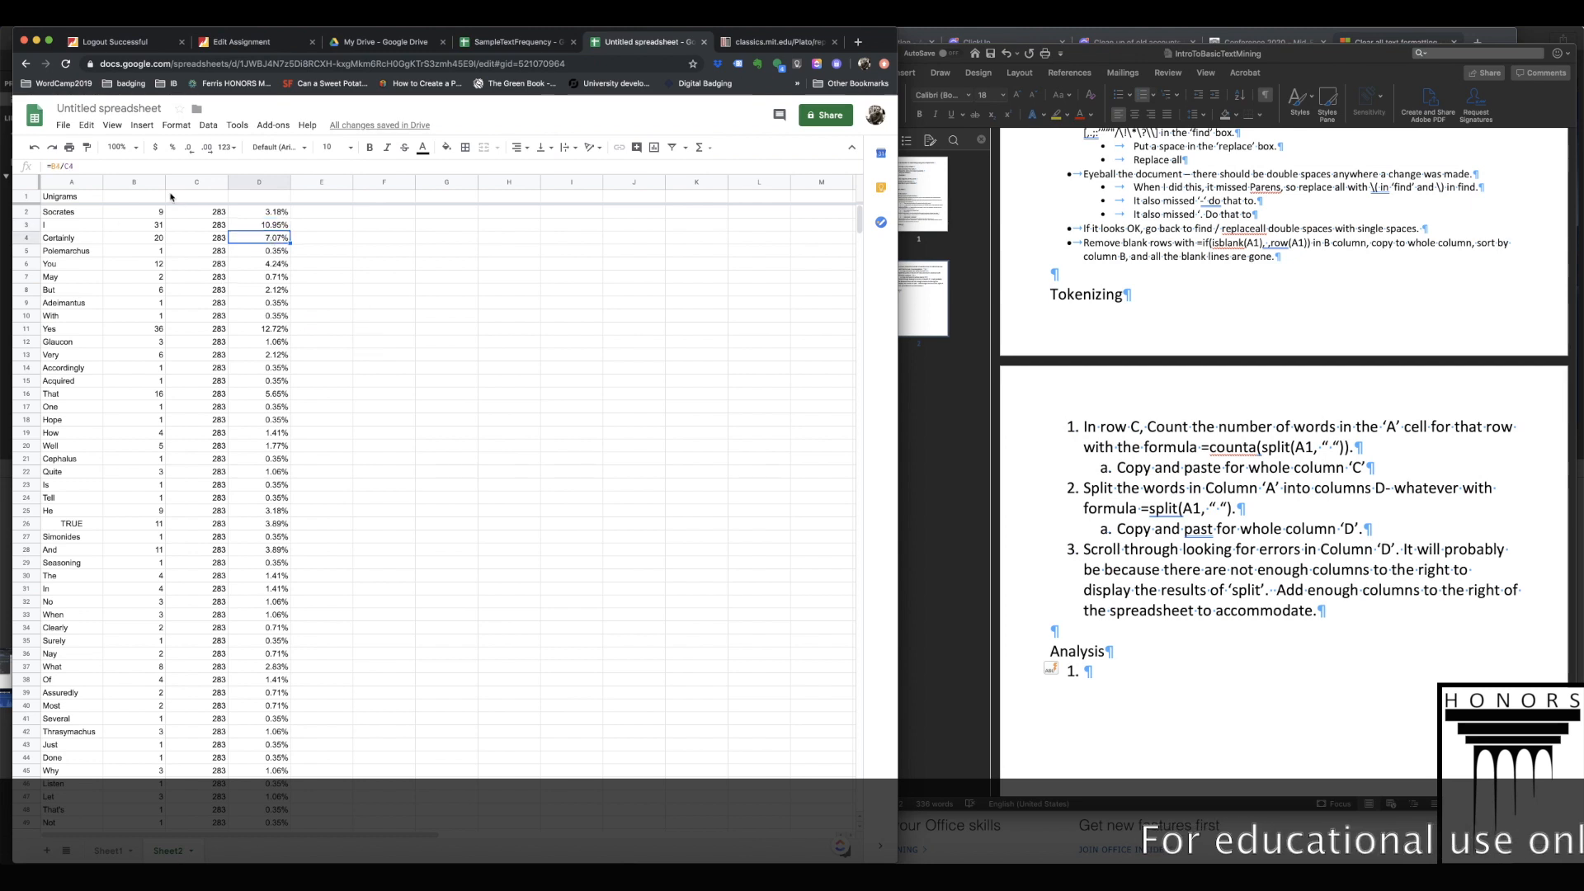
click(25, 213)
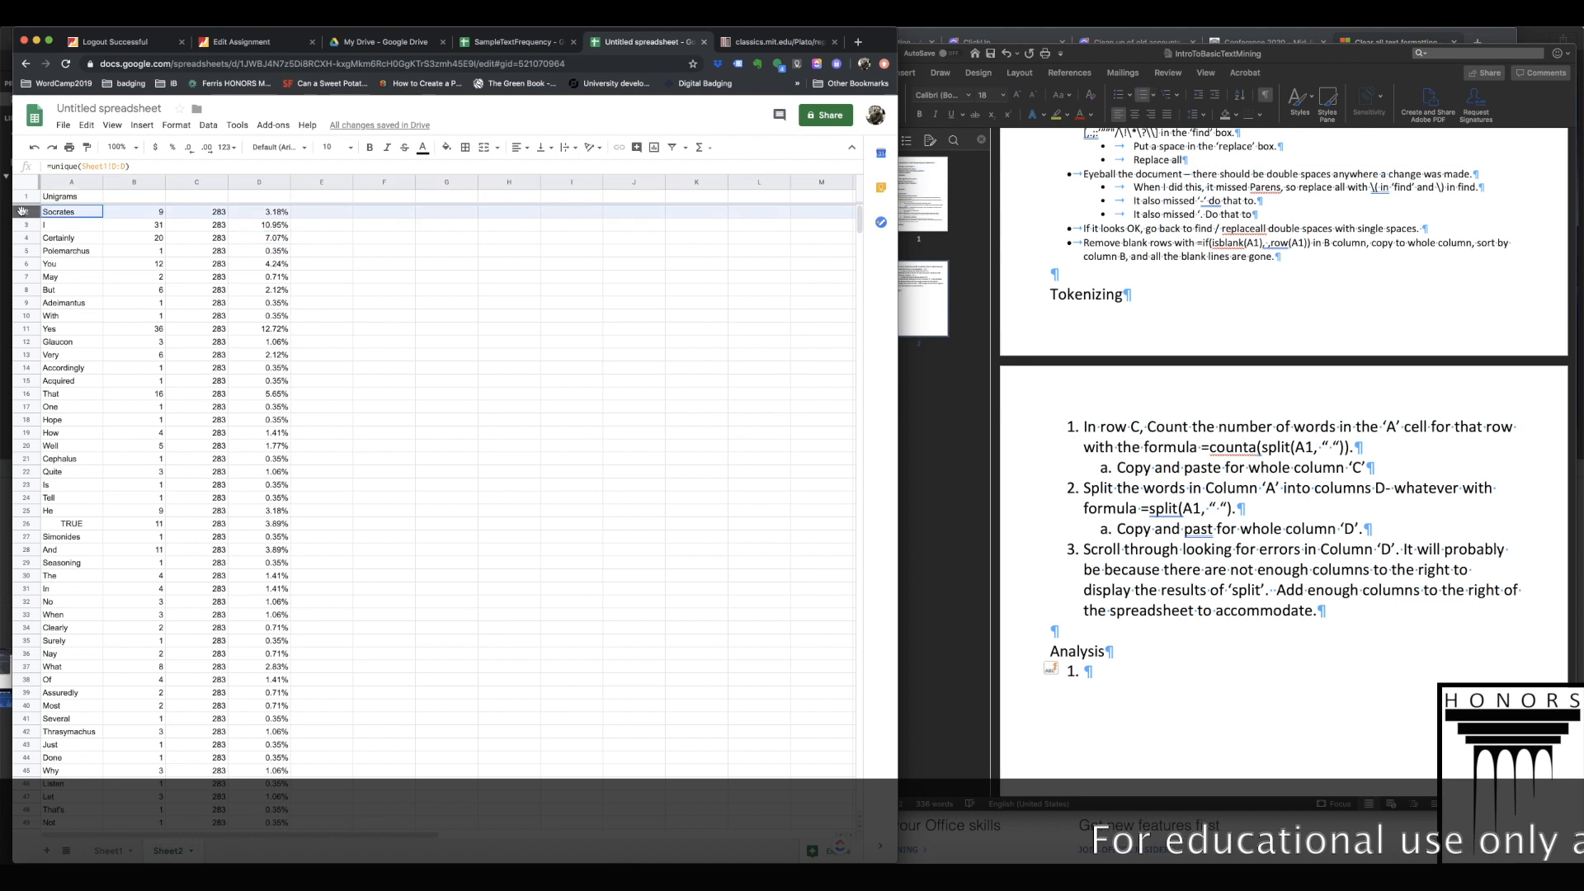
scroll(90, 519, down, 10)
scroll(91, 459, up, 9)
click(201, 221)
click(152, 224)
scroll(142, 257, up, 2)
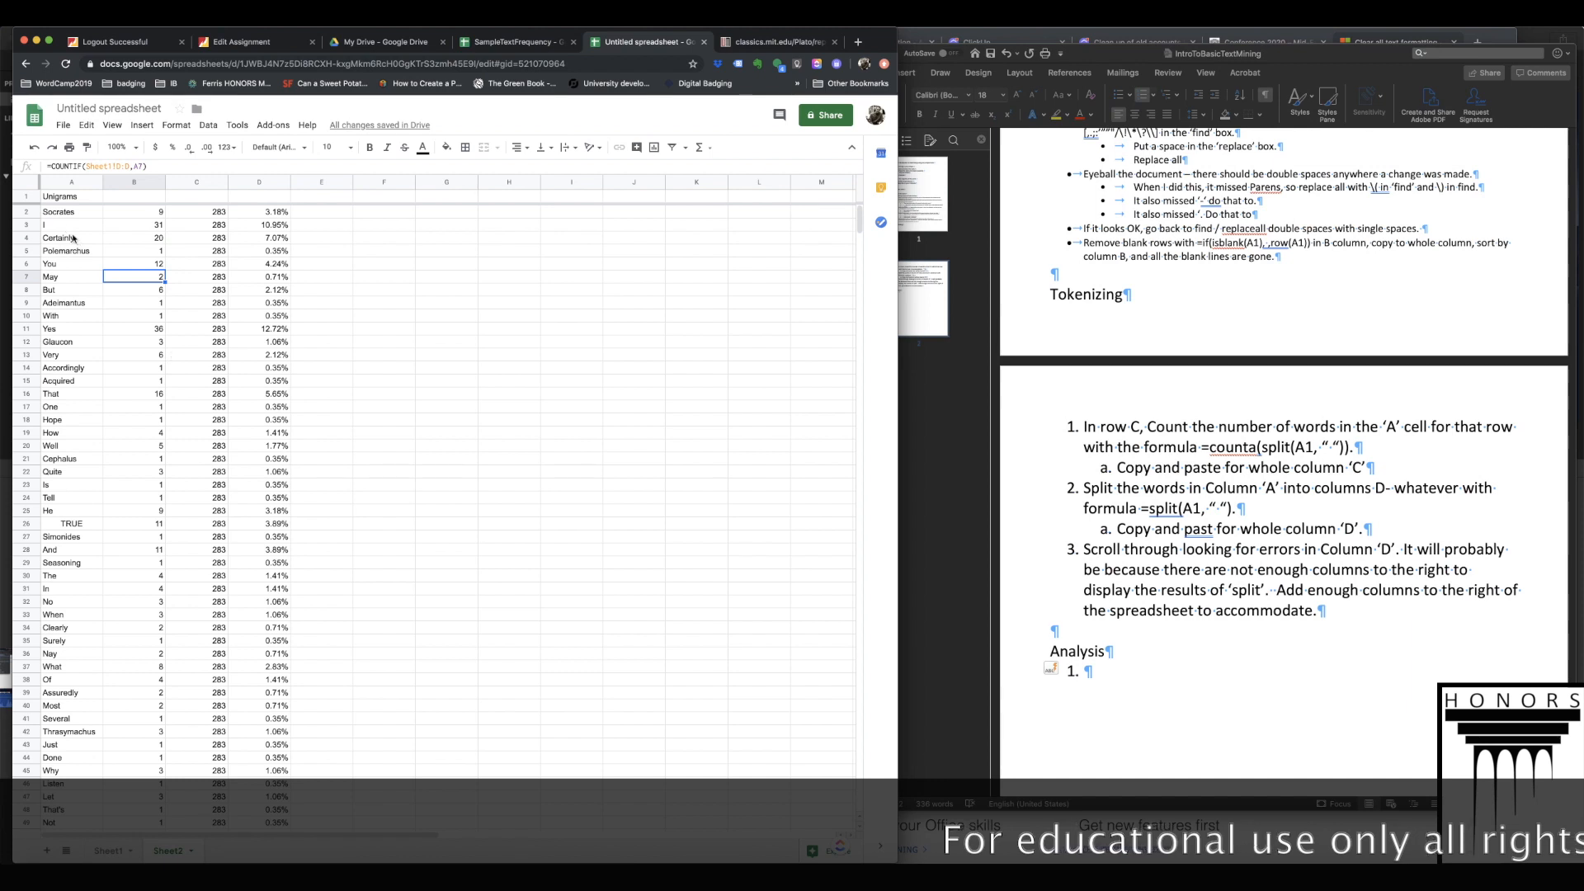
- Add the header "Count of 1st words" in B1 and "Total para" in C1
click(24, 187)
click(136, 199)
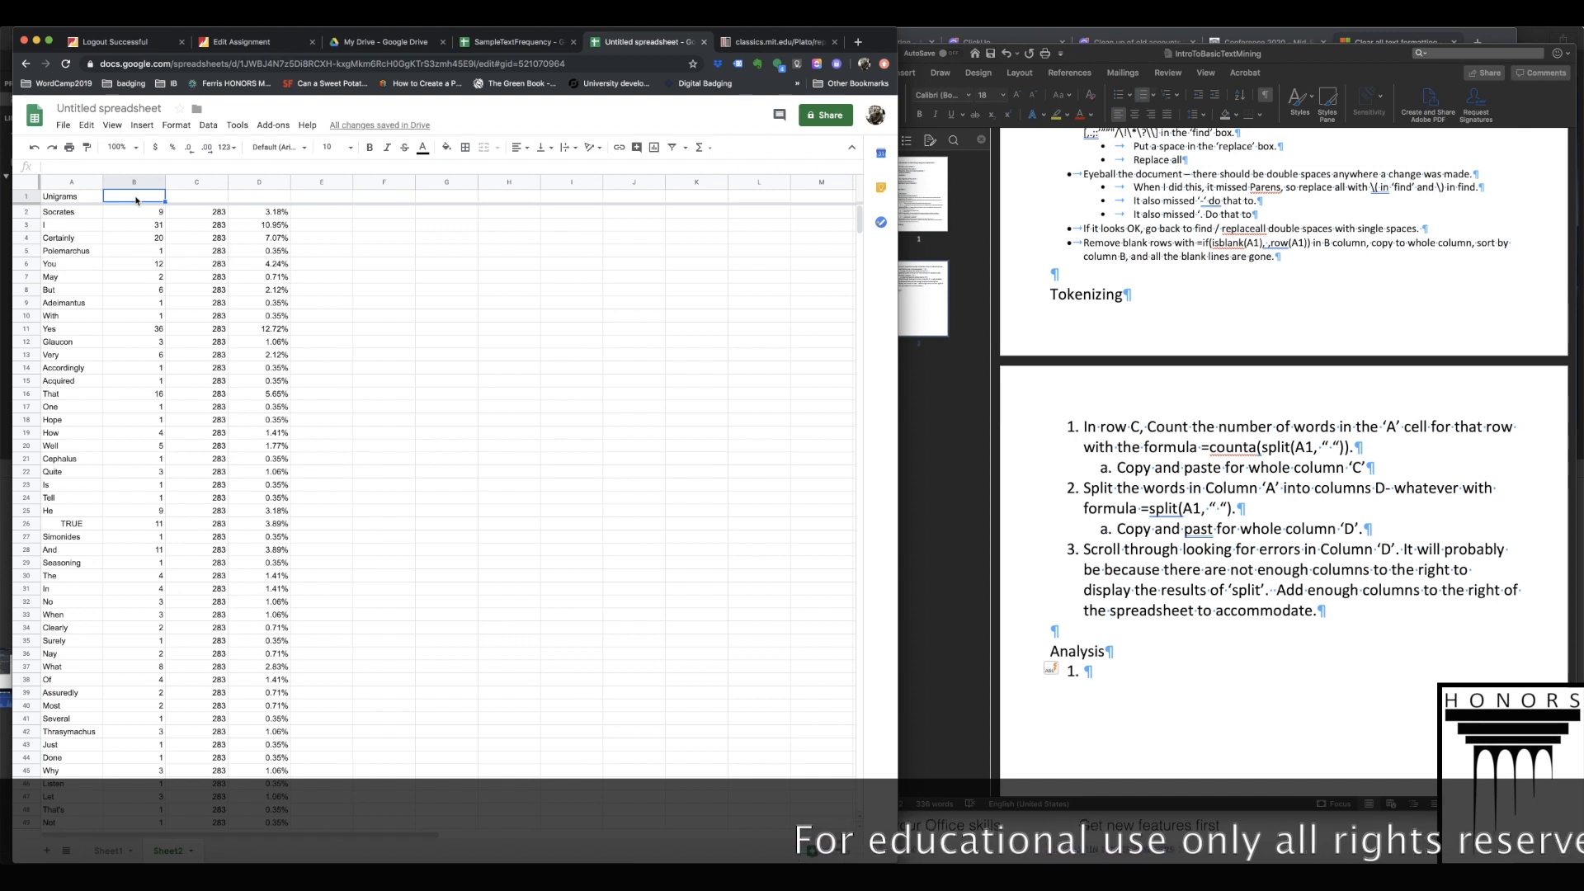
text(Cu)
text(un)
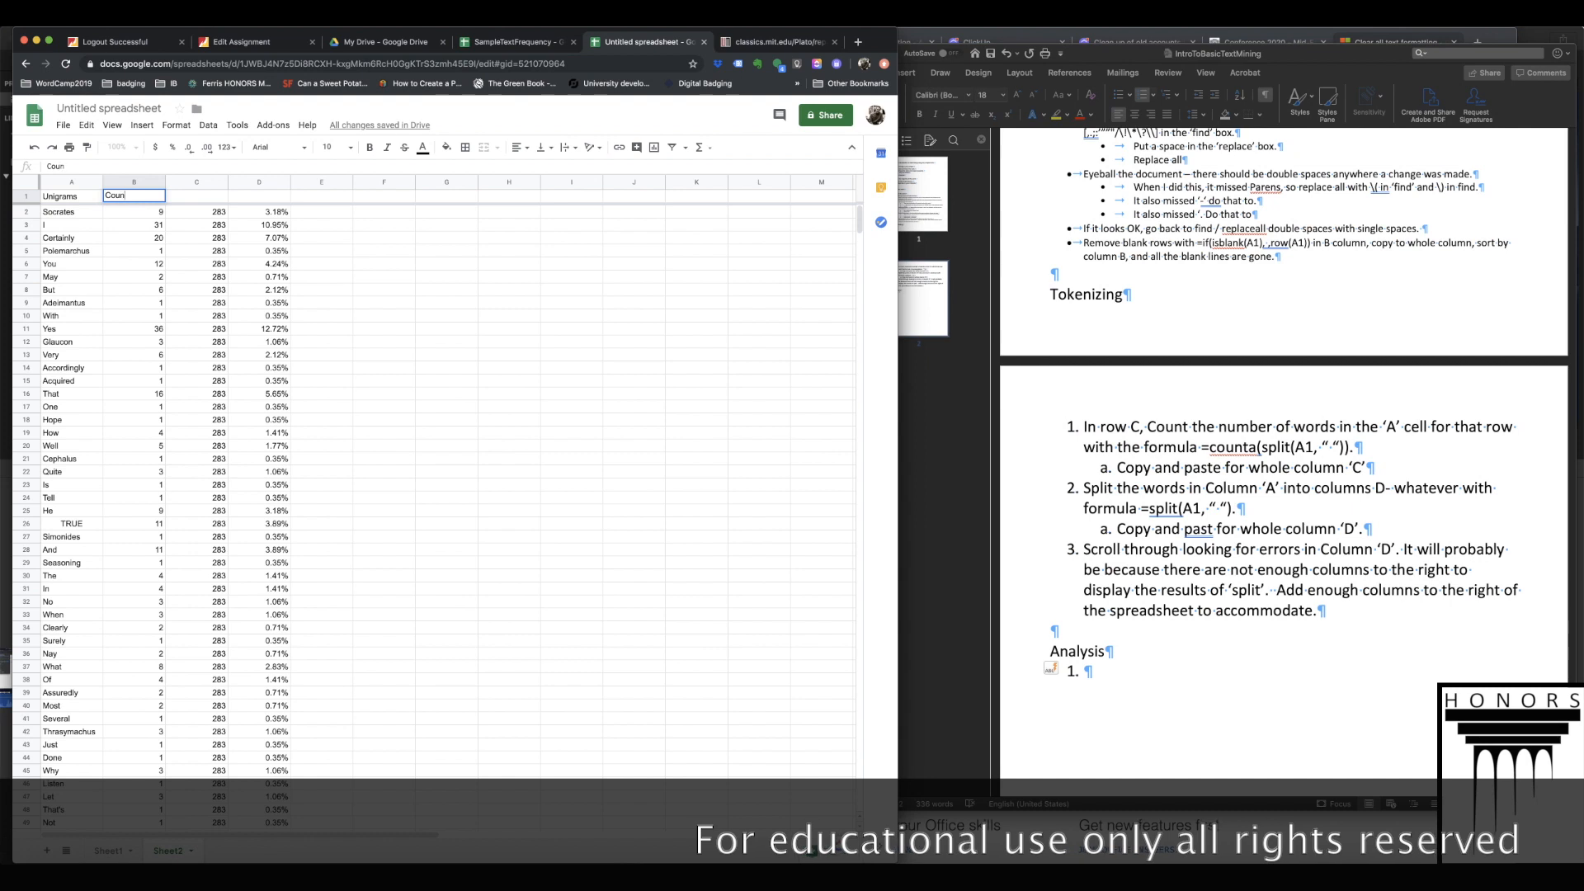
text(t of 1st words)
key(Tab)
text(t)
text(Total para)
key(Tab)
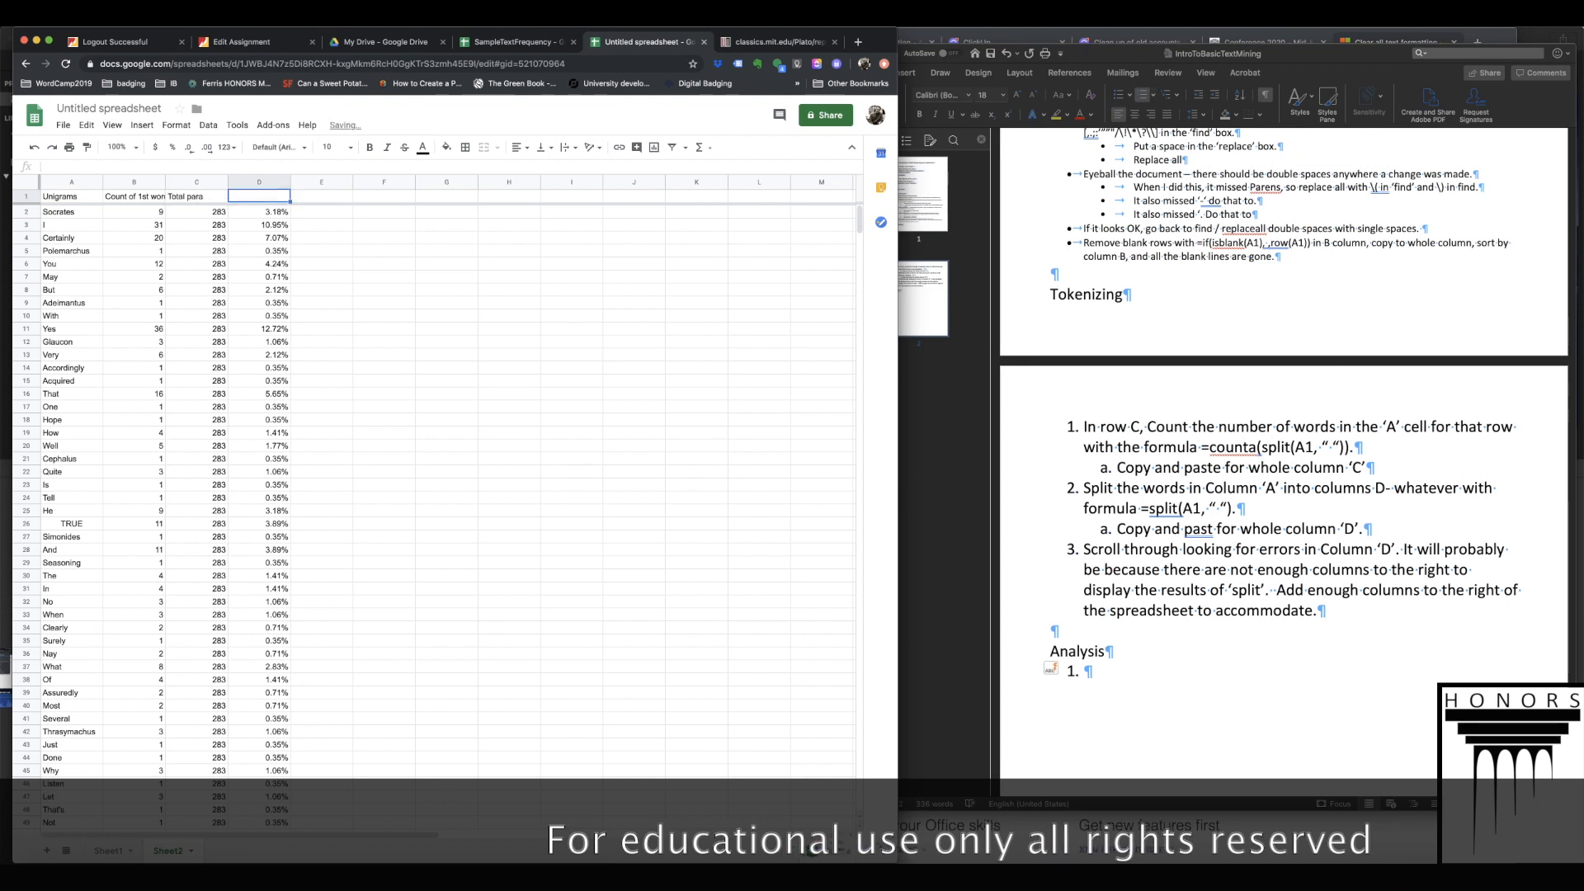
- Add the header "% of unigrams" in D1
text(% of unigrams)
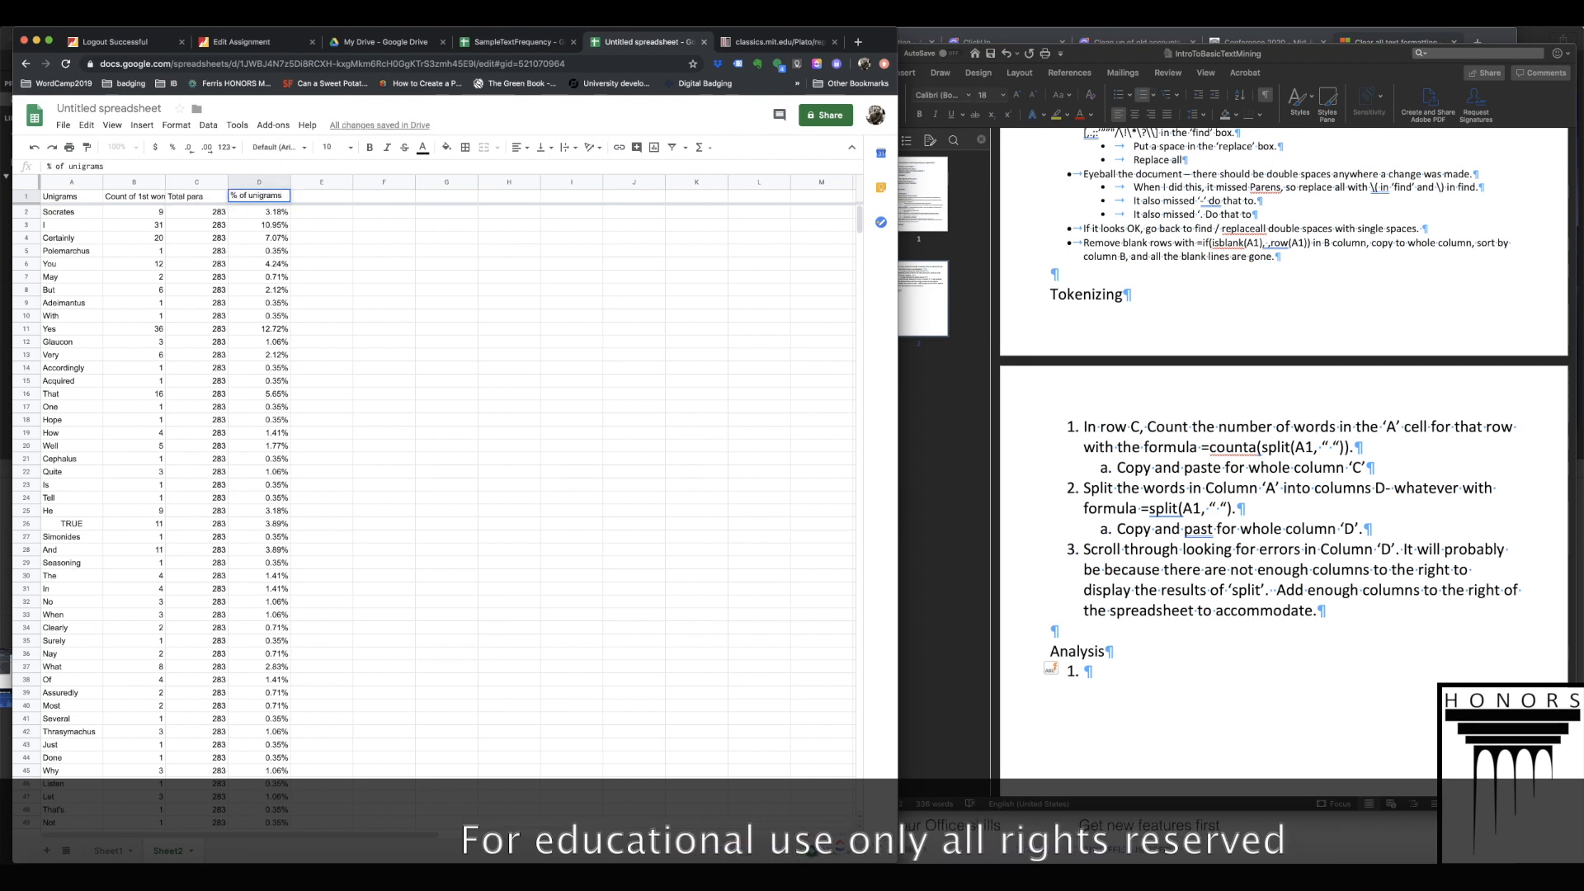
key(Return)
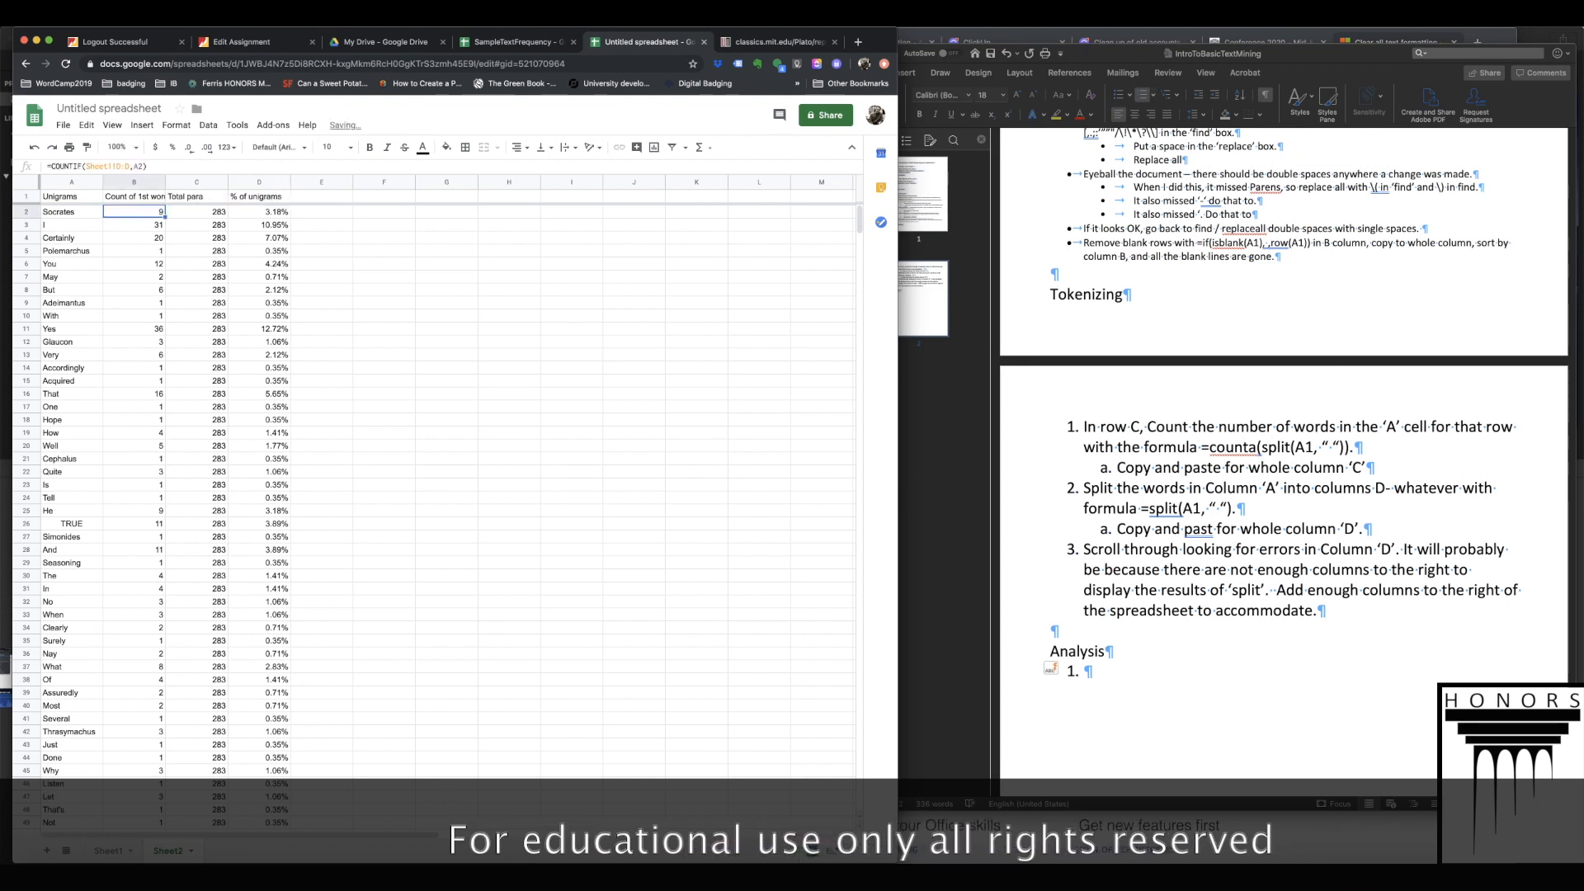
- Try to sort the whole sheet range by column A in A → Z order
click(29, 178)
click(208, 124)
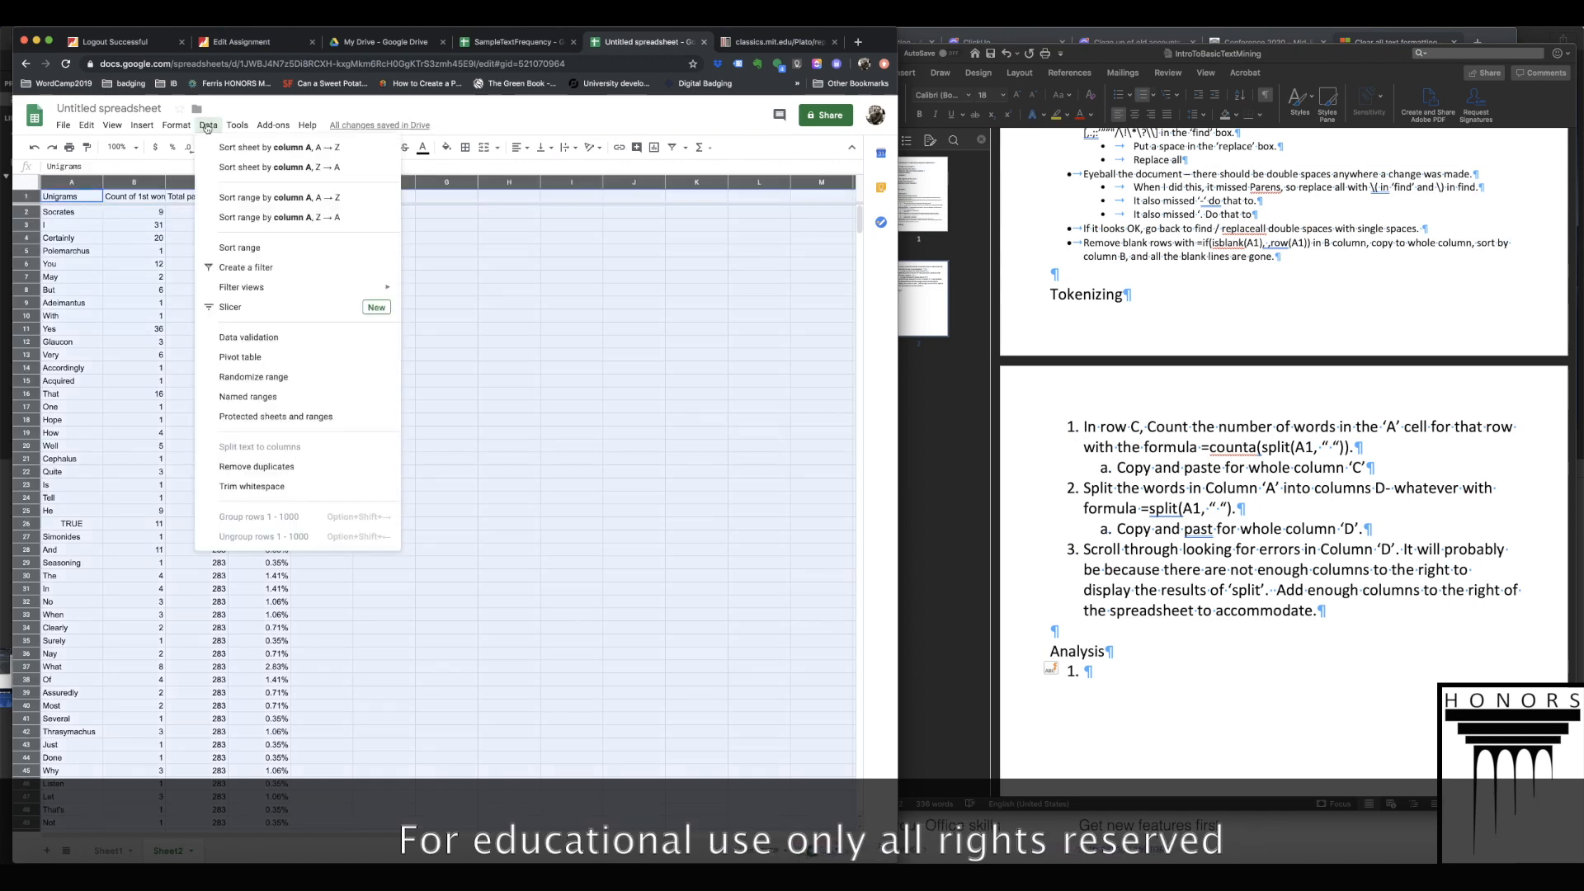
click(283, 197)
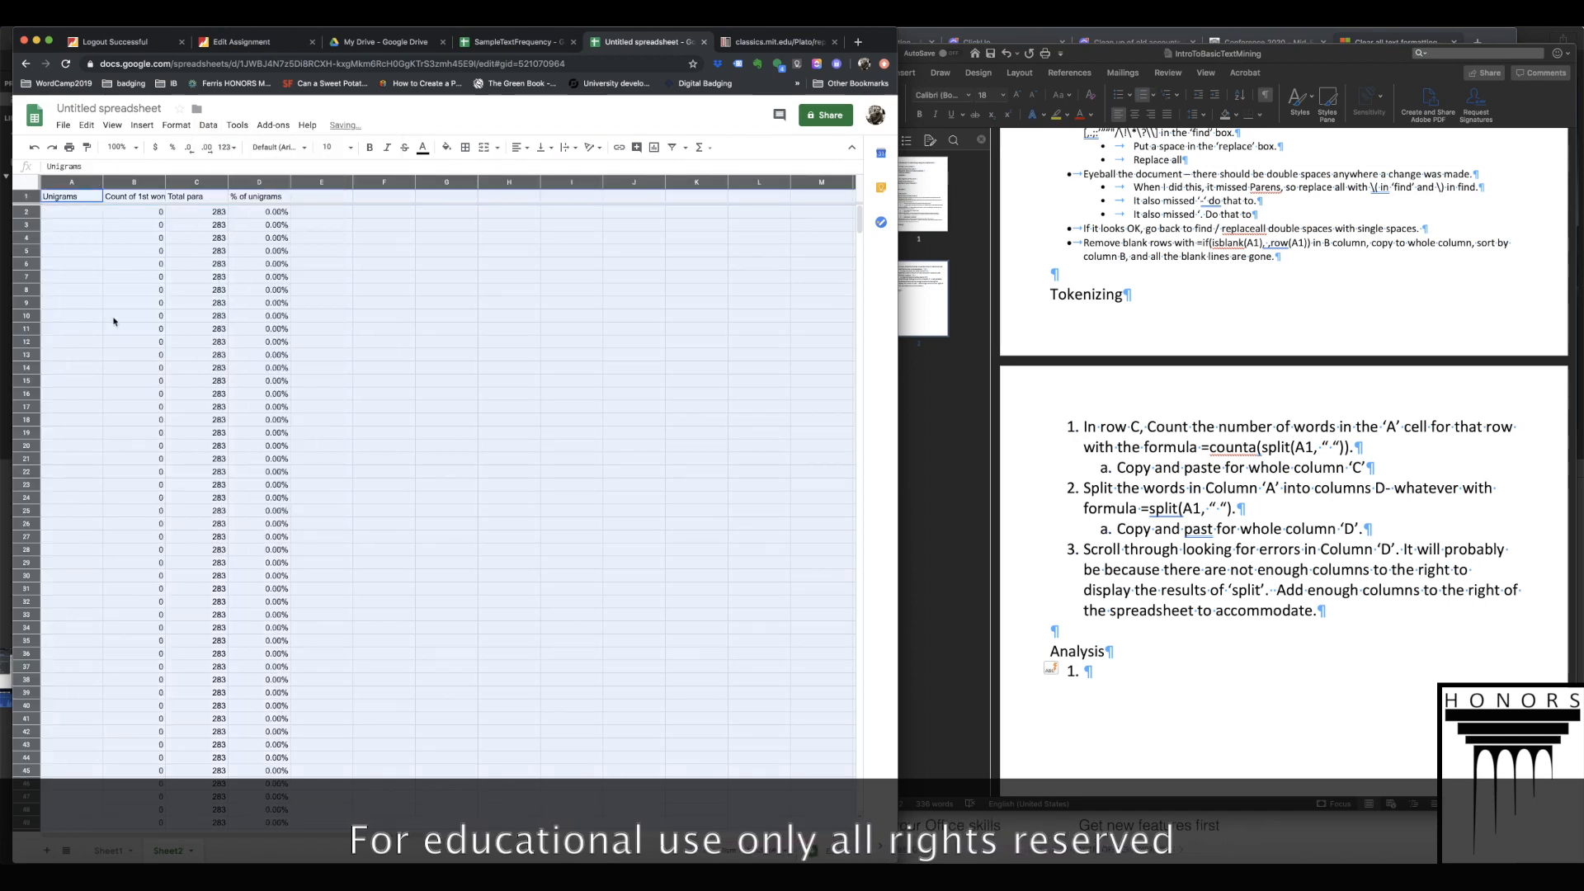
scroll(114, 321, down, 10)
scroll(53, 287, up, 8)
scroll(188, 559, up, 5)
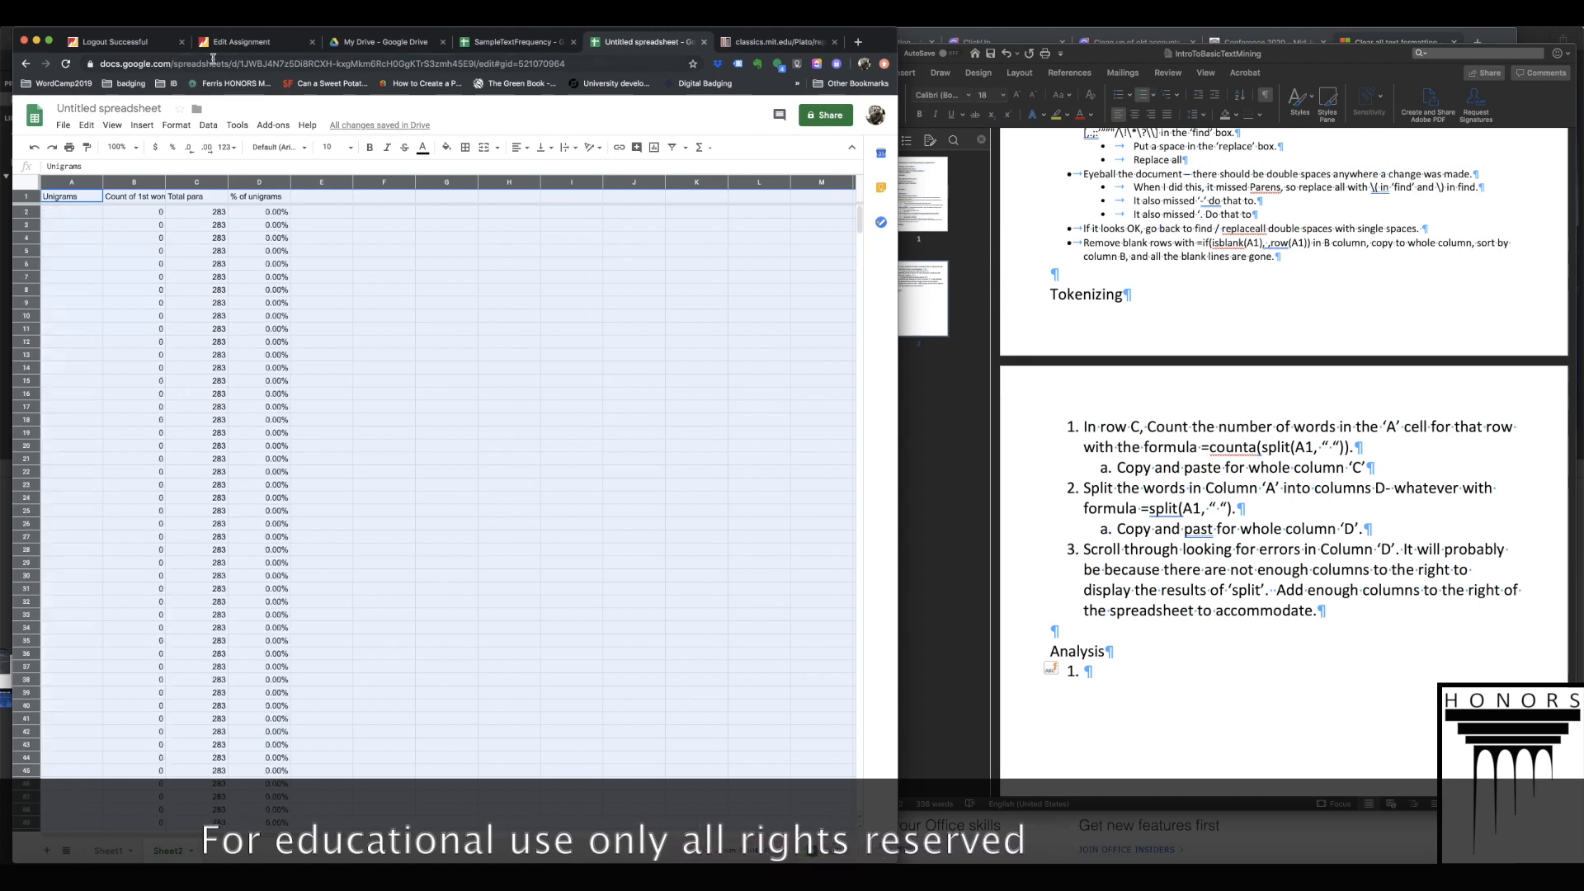
- Undo the sort by column A
click(208, 125)
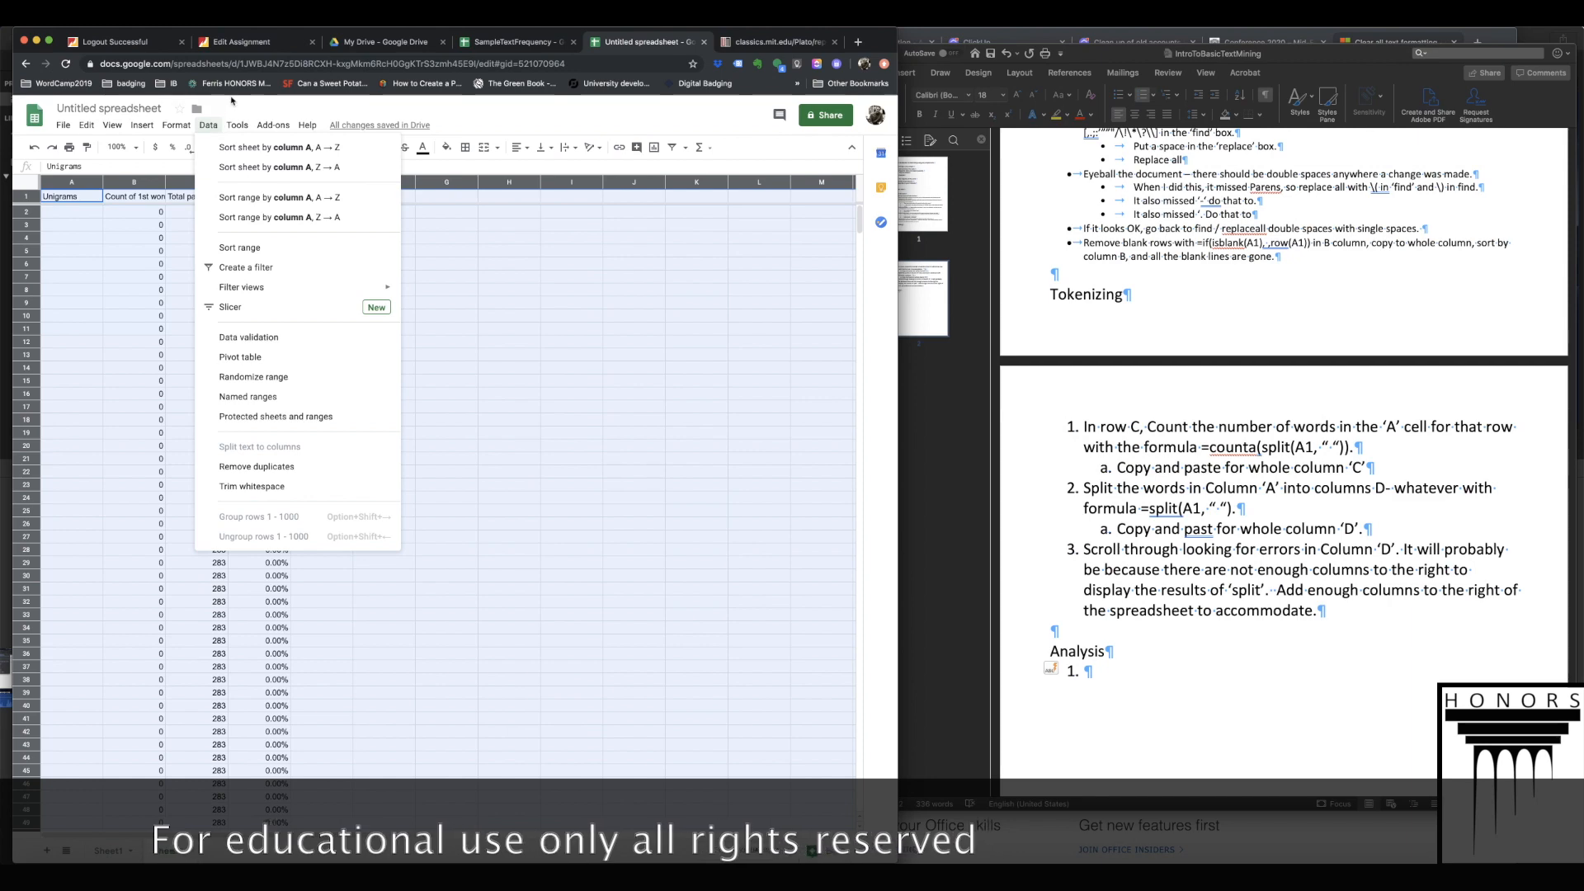
click(236, 110)
key(super+z)
key(super+z)
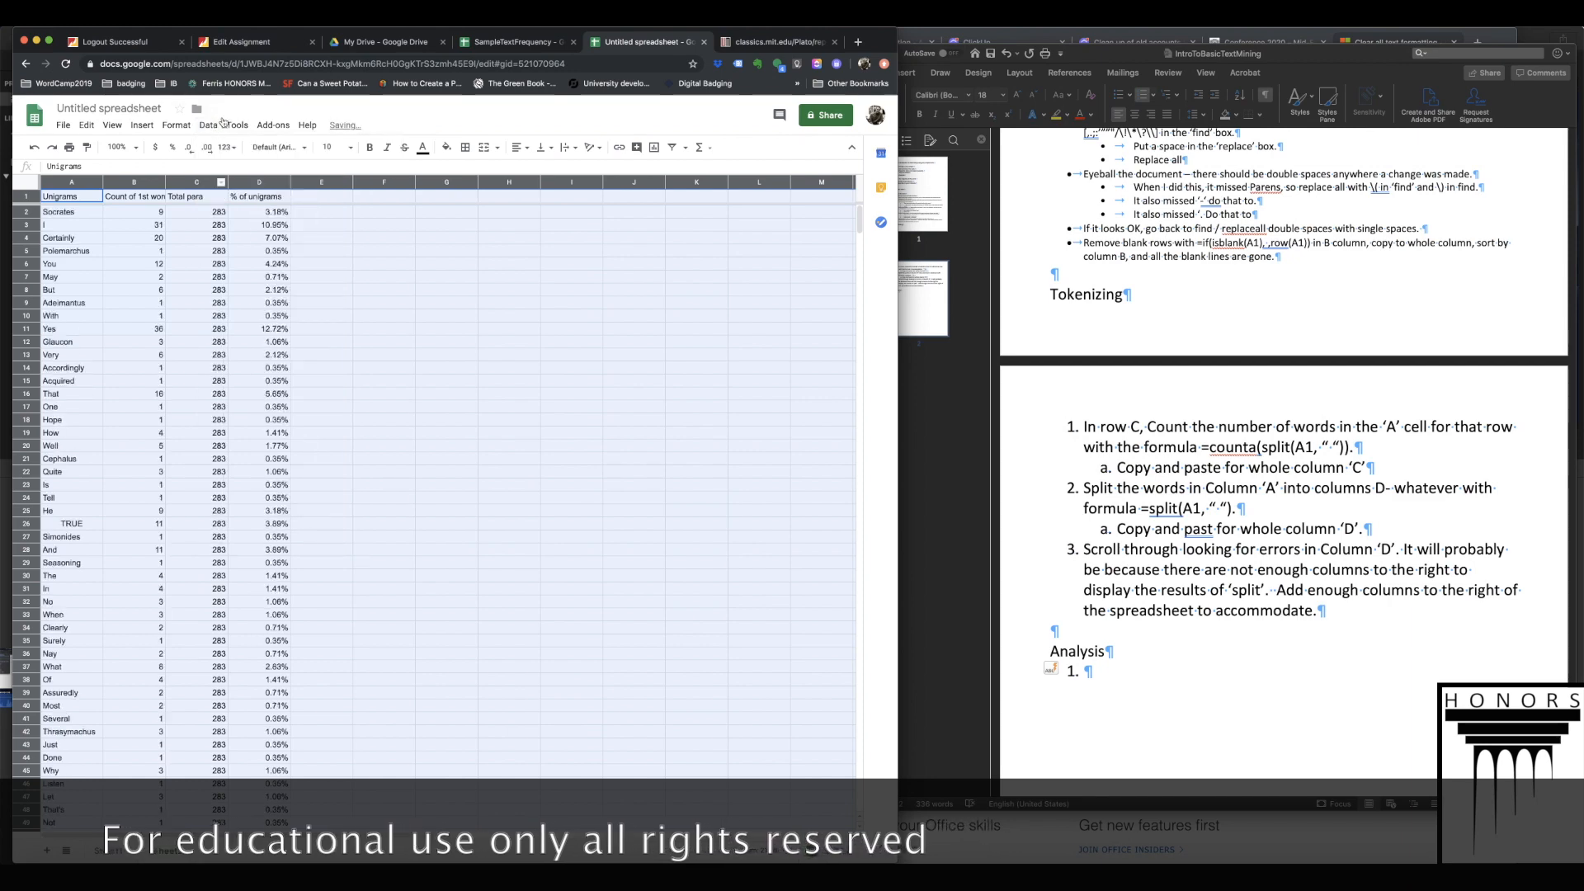
- Try sorting the range A1 to Z1000 in A → Z order without a header row, and undo that sort
click(208, 124)
click(264, 248)
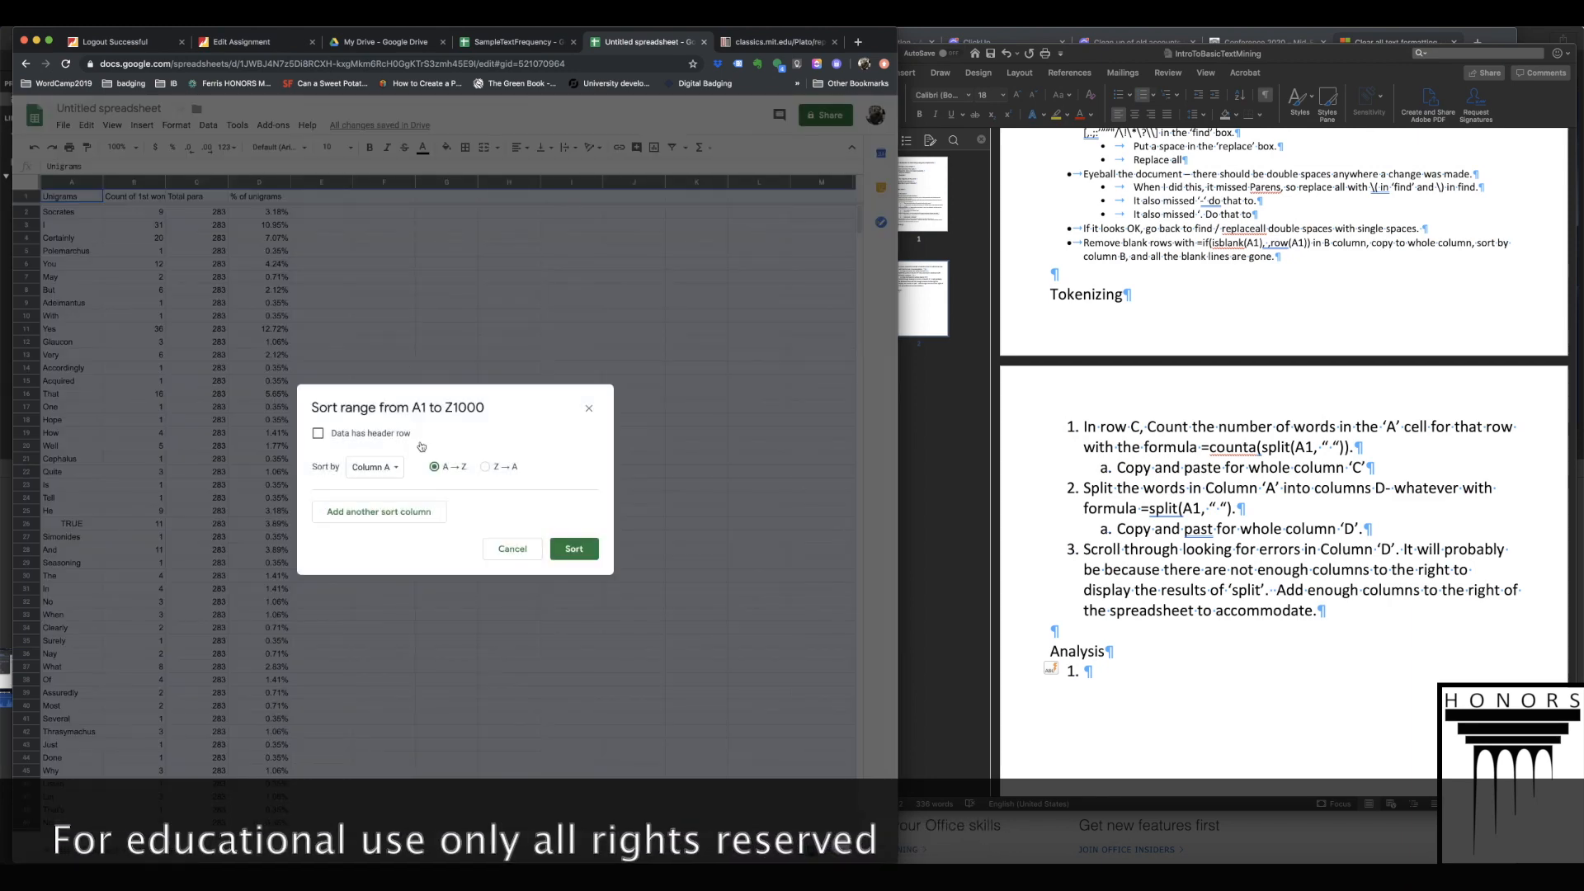
click(392, 469)
click(394, 483)
click(574, 549)
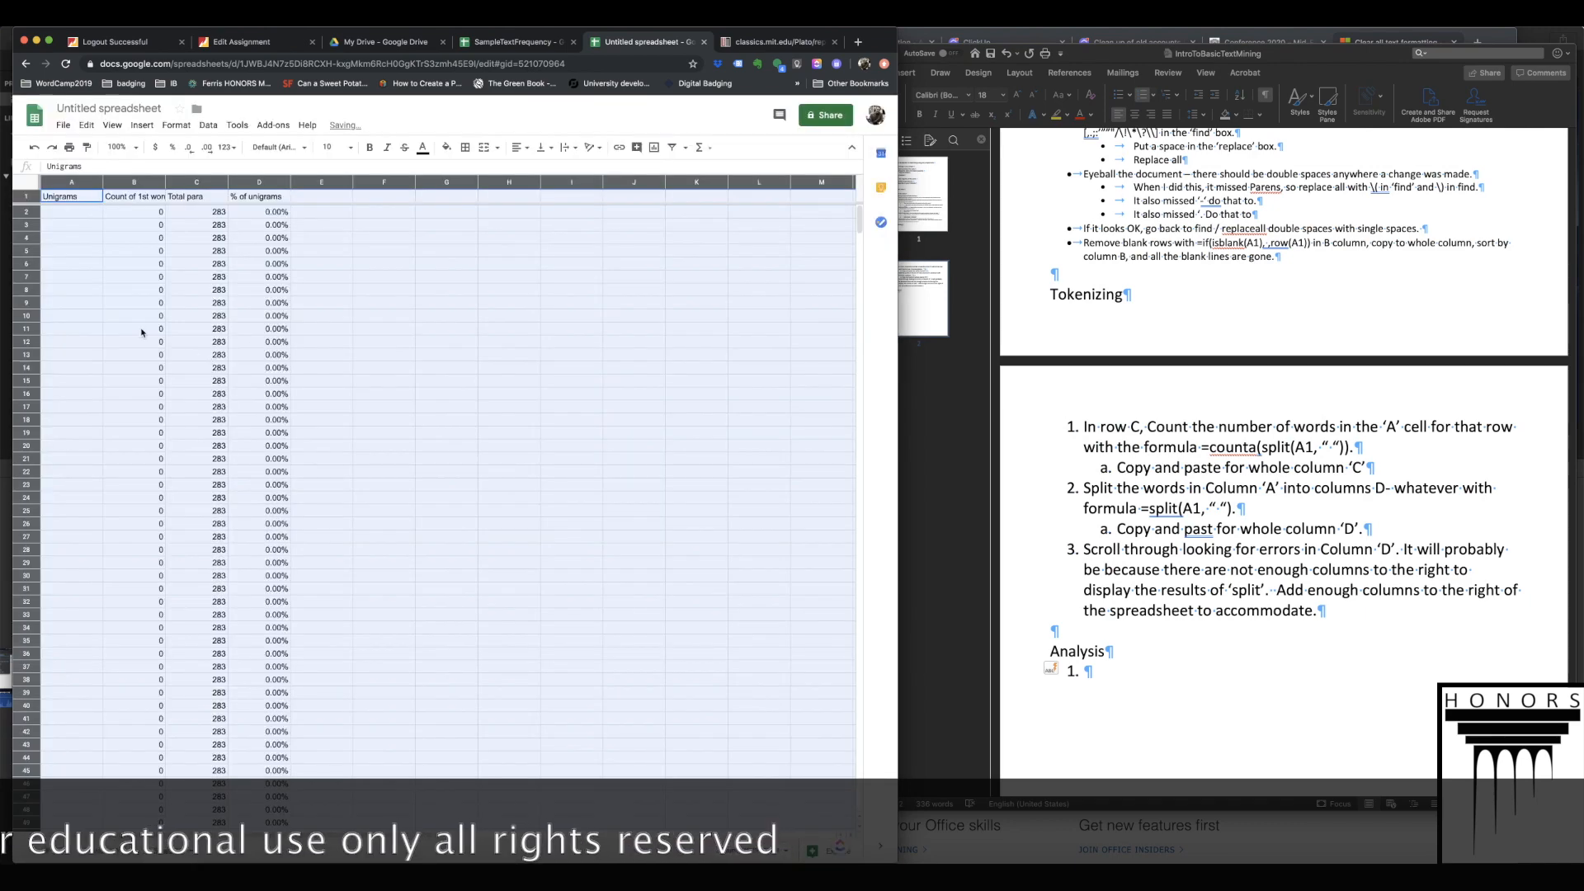
scroll(82, 381, down, 6)
scroll(83, 381, up, 7)
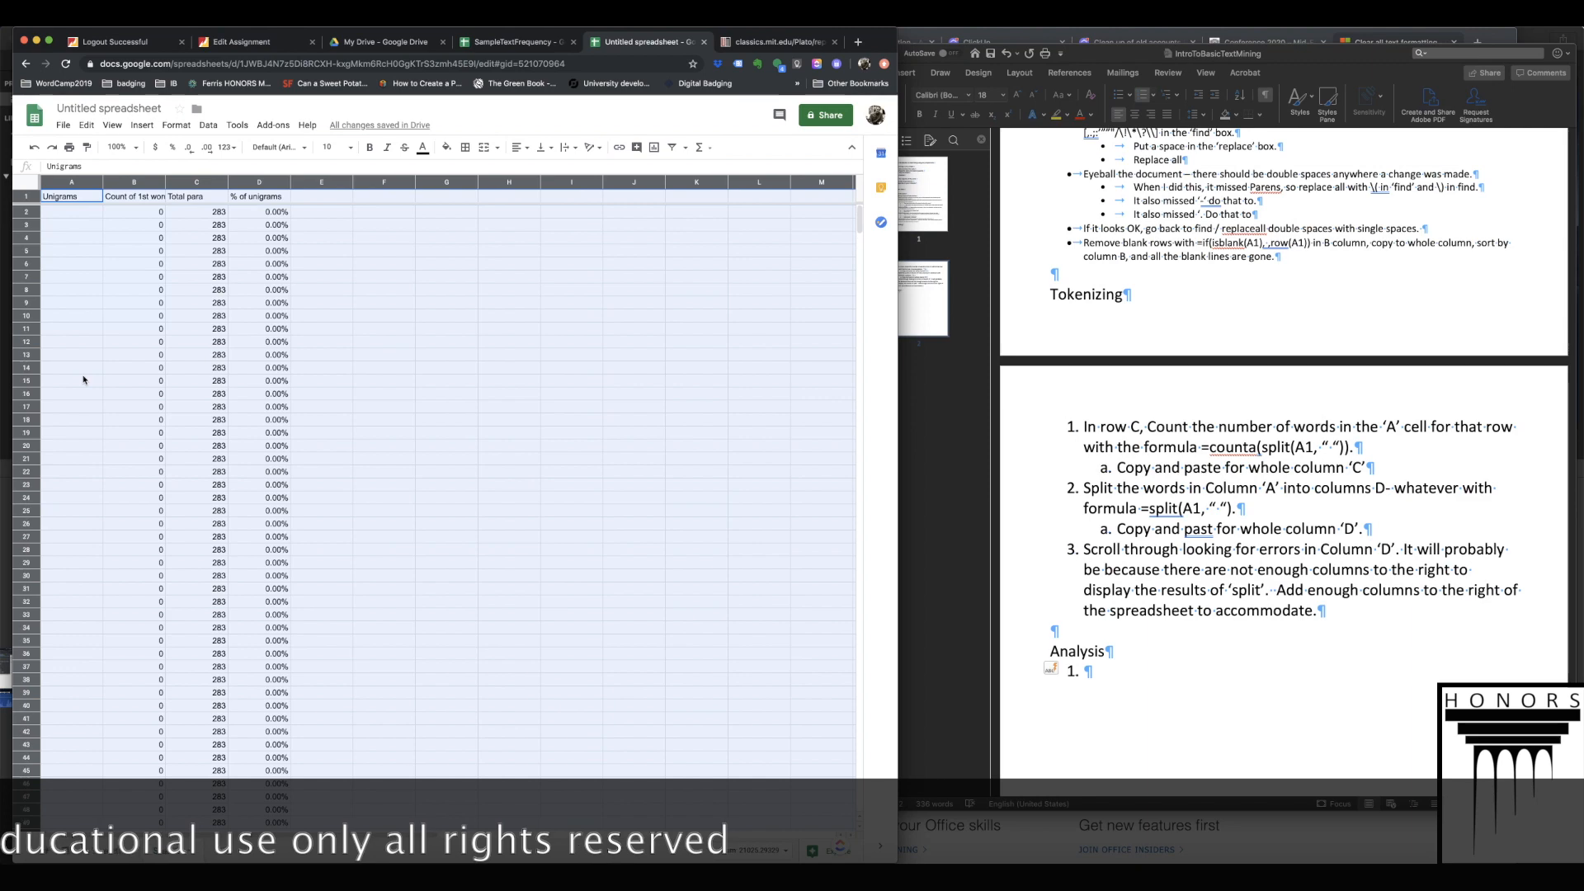
key(super+z)
- Copy the unigram rows from A2 to D75 and paste them as values only in A1 of a new sheet
click(65, 227)
click(50, 211)
scroll(119, 406, down, 4)
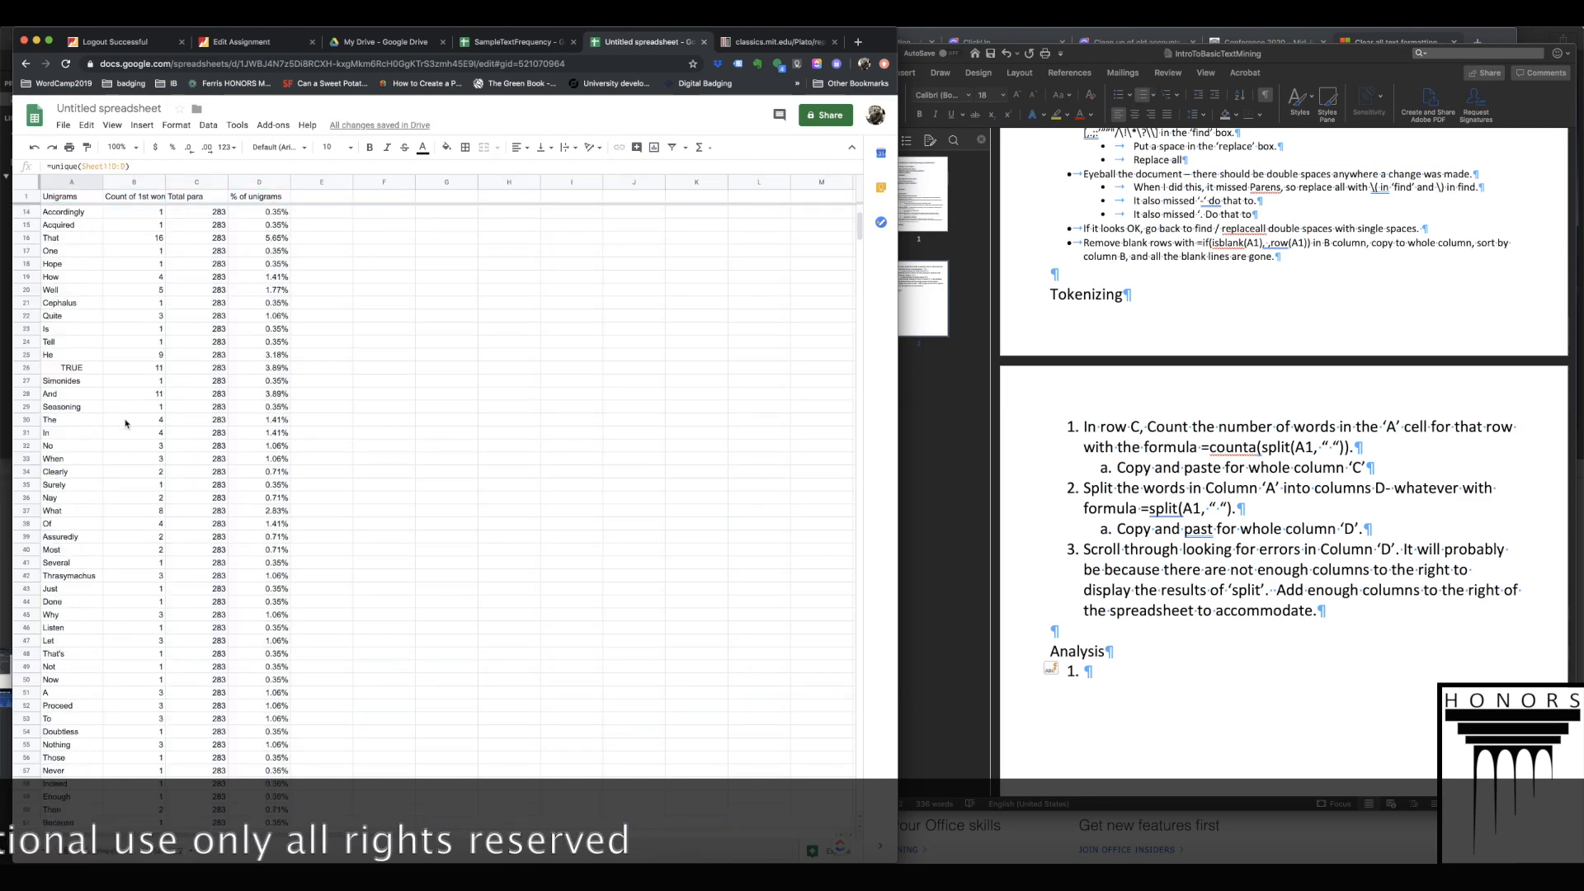
scroll(120, 413, down, 8)
shift+click(276, 525)
key(super+c)
click(43, 853)
right_click(68, 187)
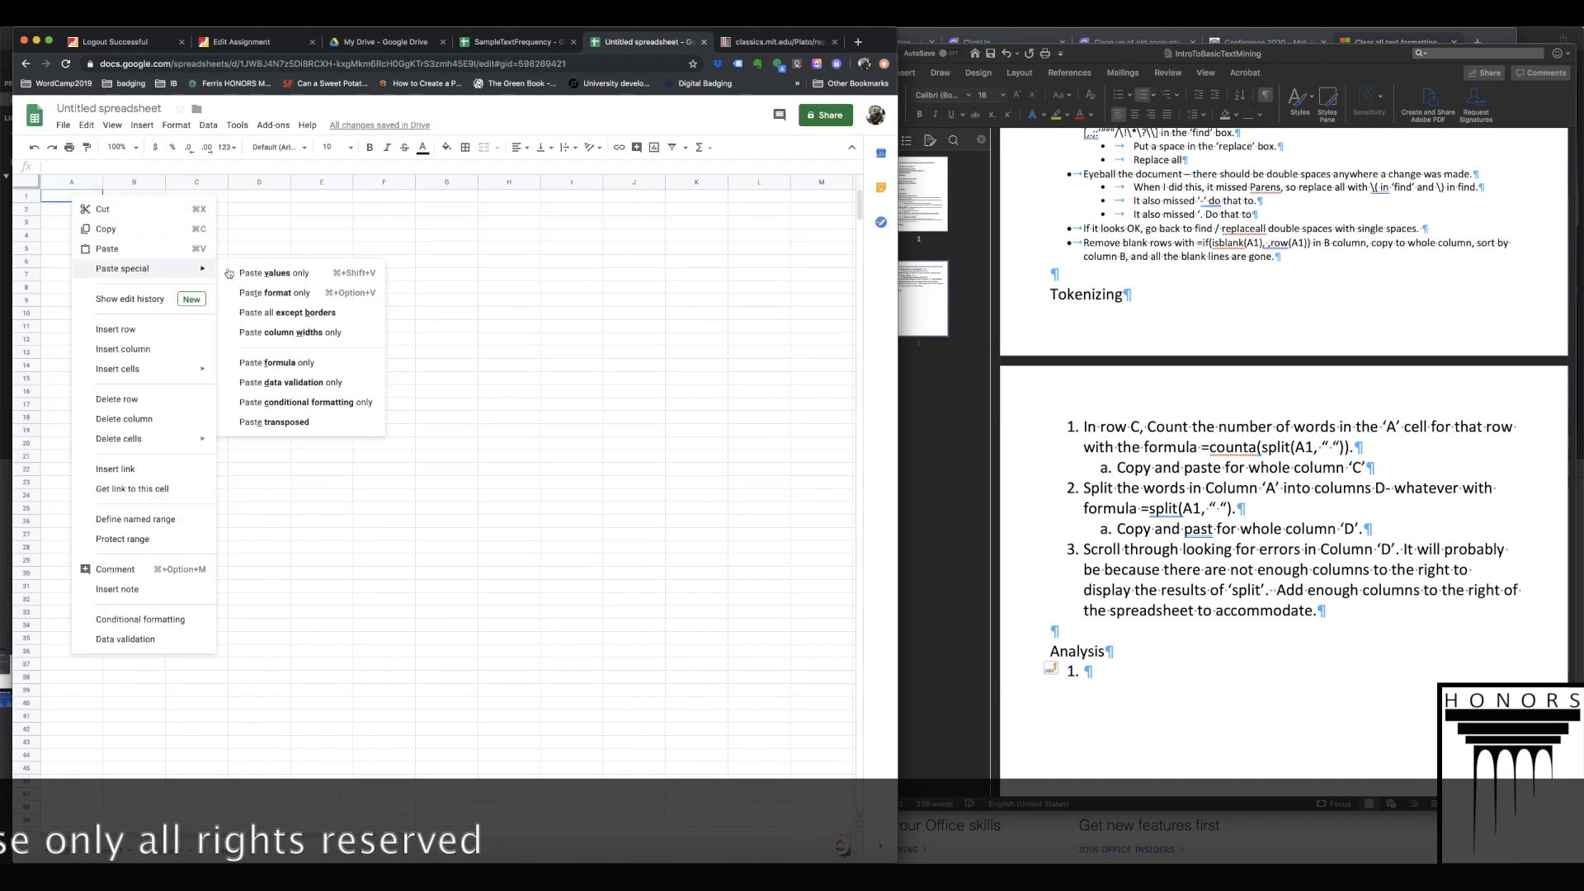
click(230, 273)
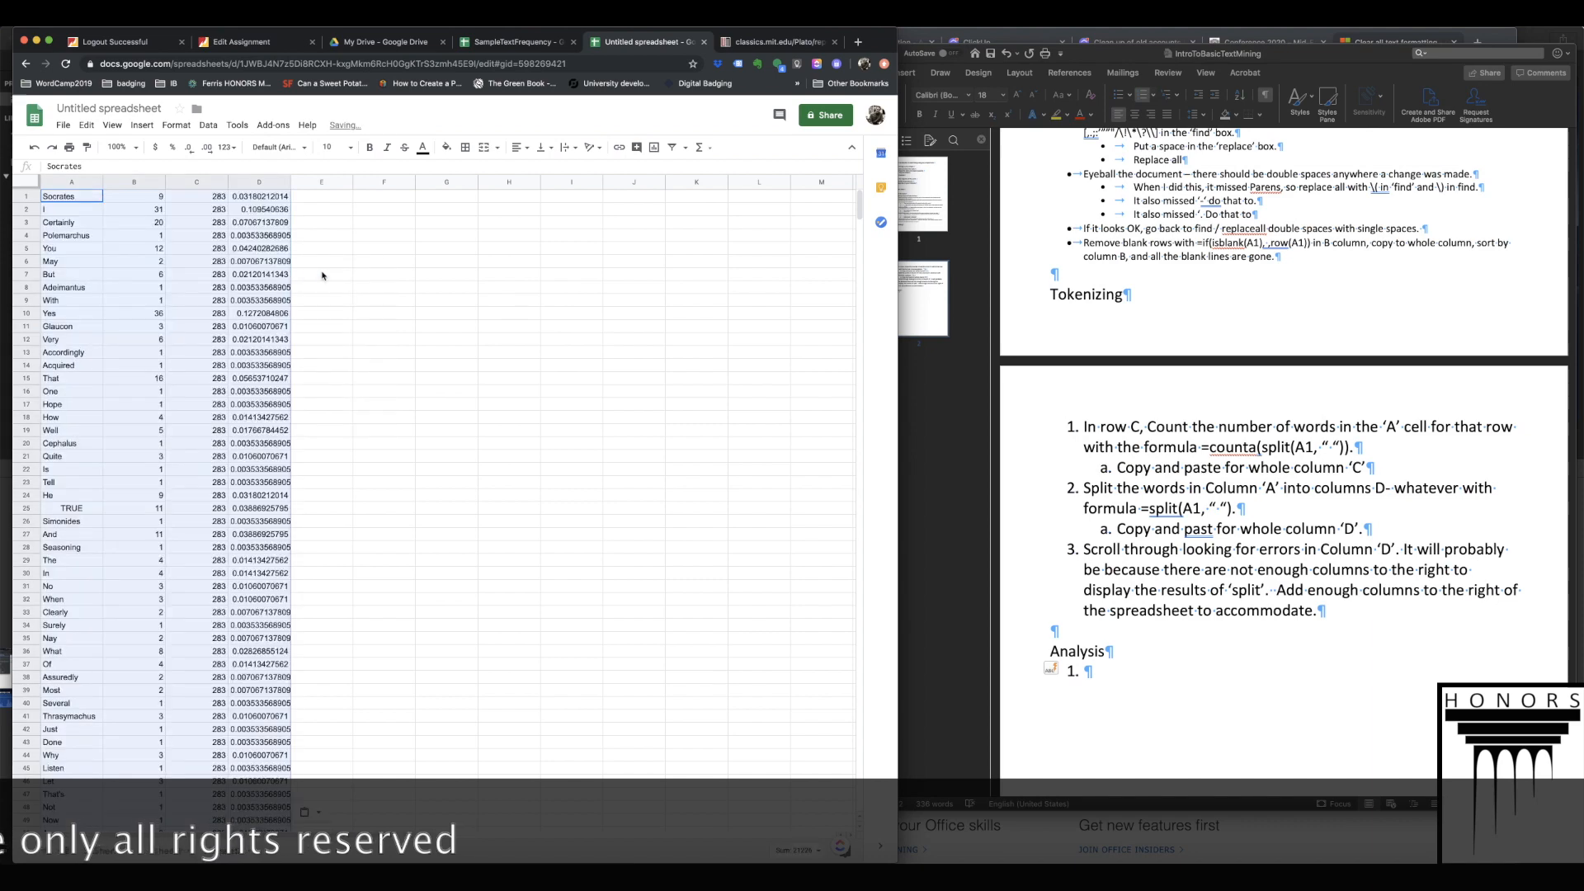
- Sort the pasted range A1 to D74 by column D in A → Z order
click(208, 124)
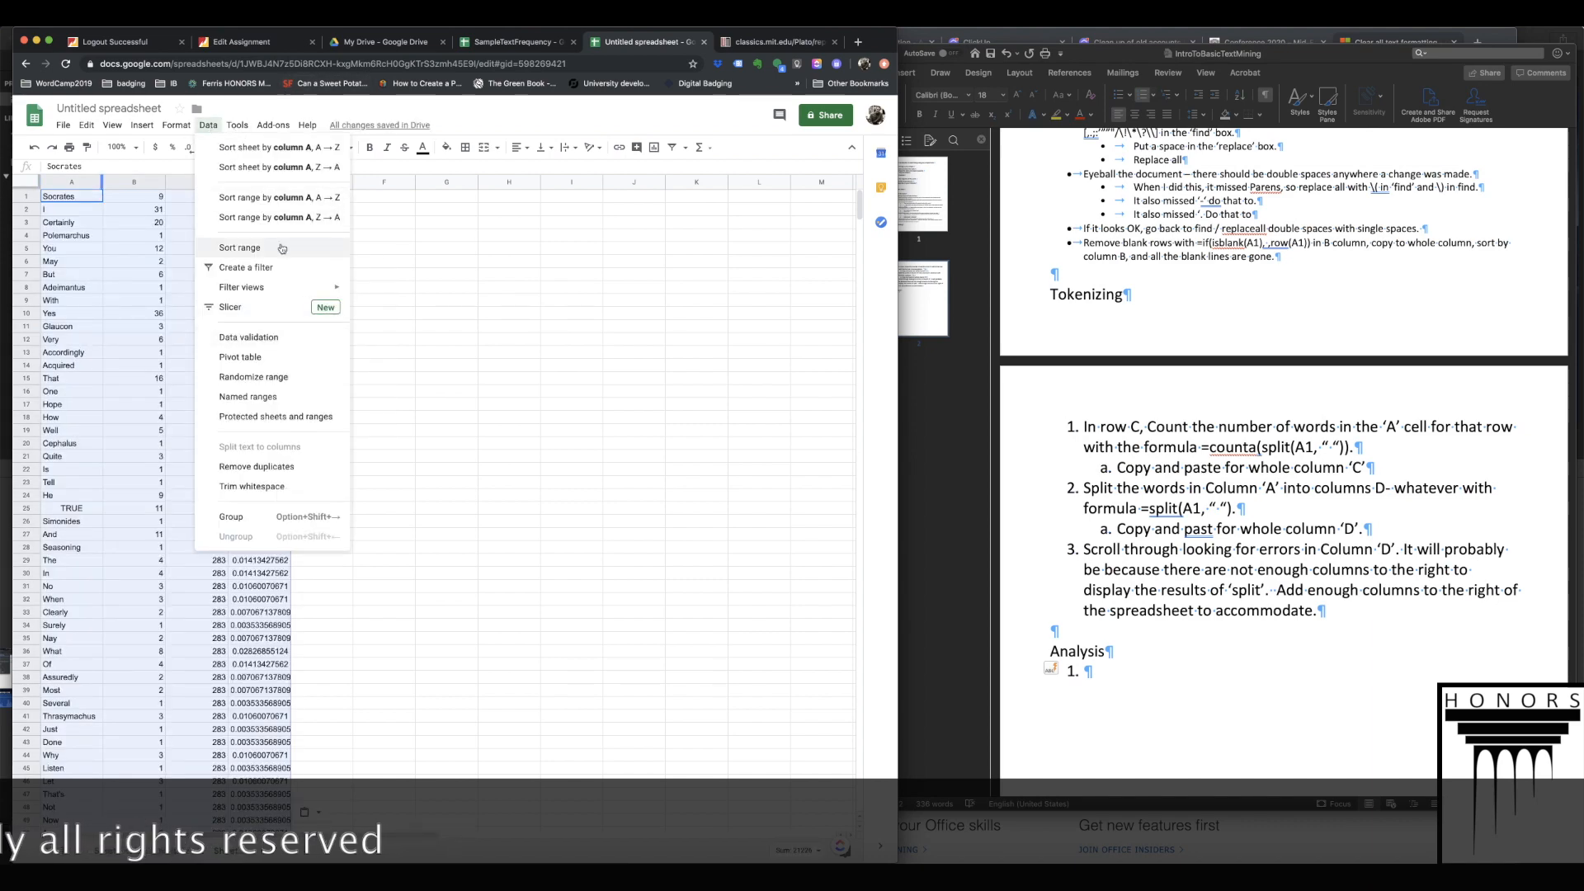
click(241, 247)
click(386, 468)
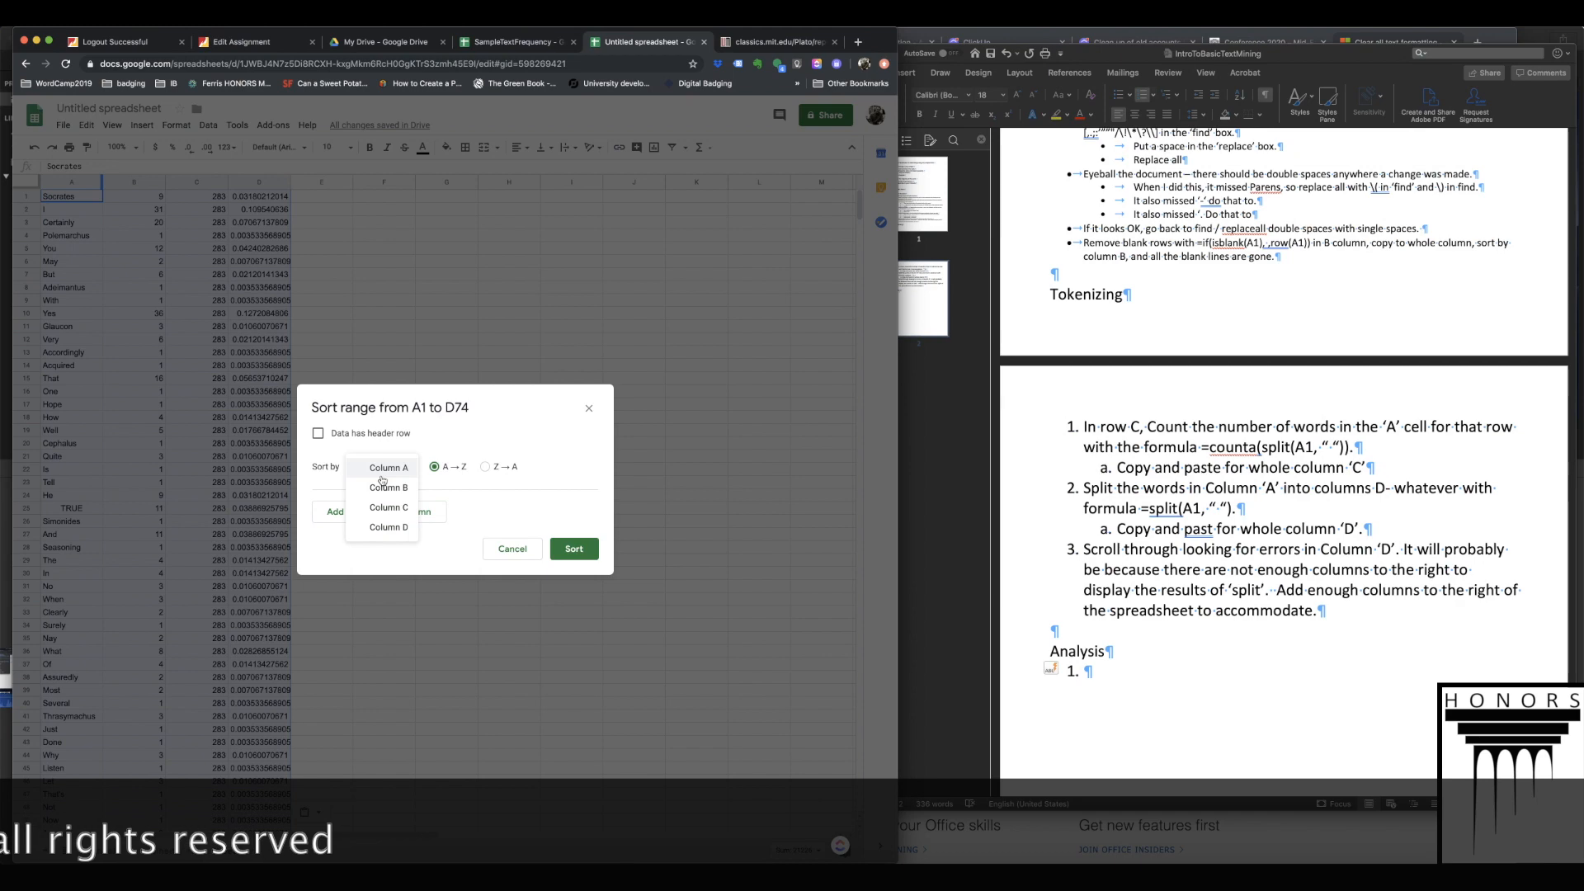
click(381, 533)
click(588, 551)
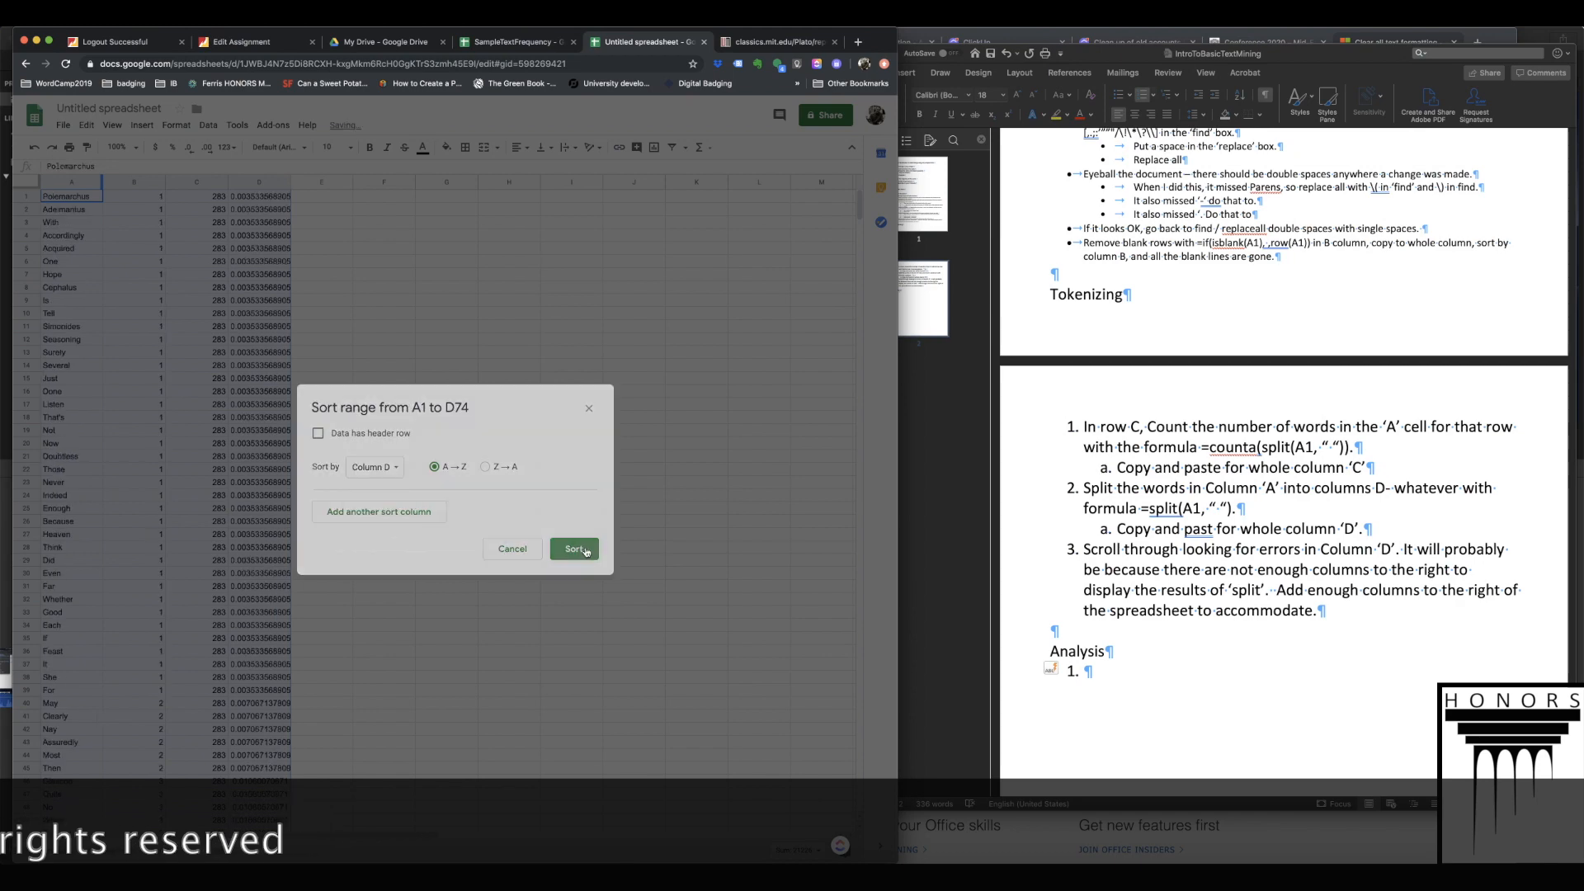
- Sort the range A1 to D74 by column A in Z → A order
click(208, 124)
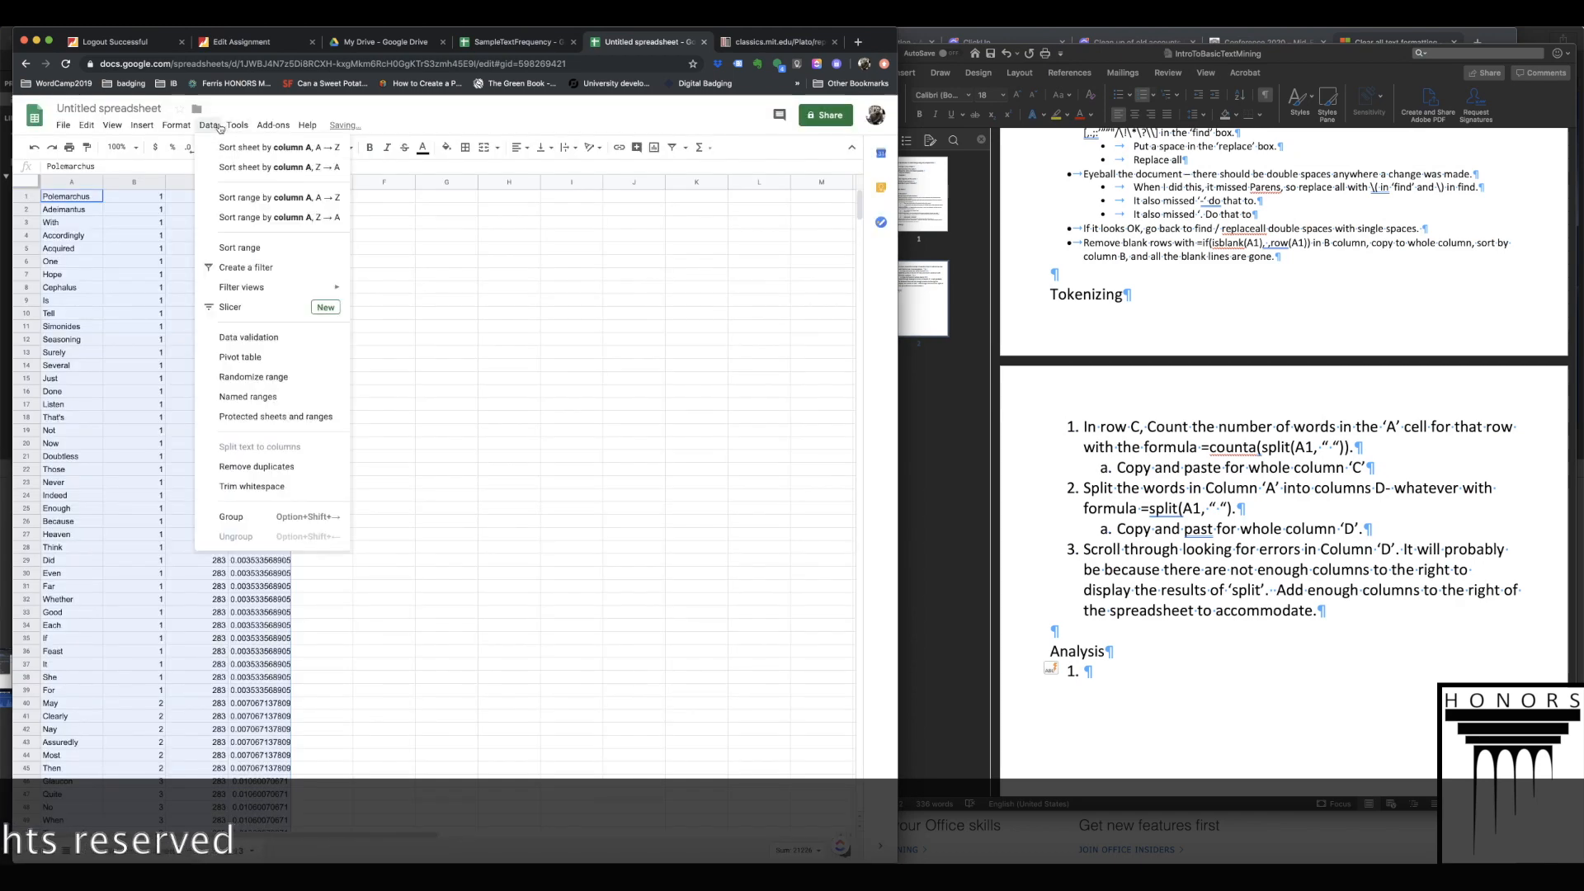
click(282, 249)
click(484, 467)
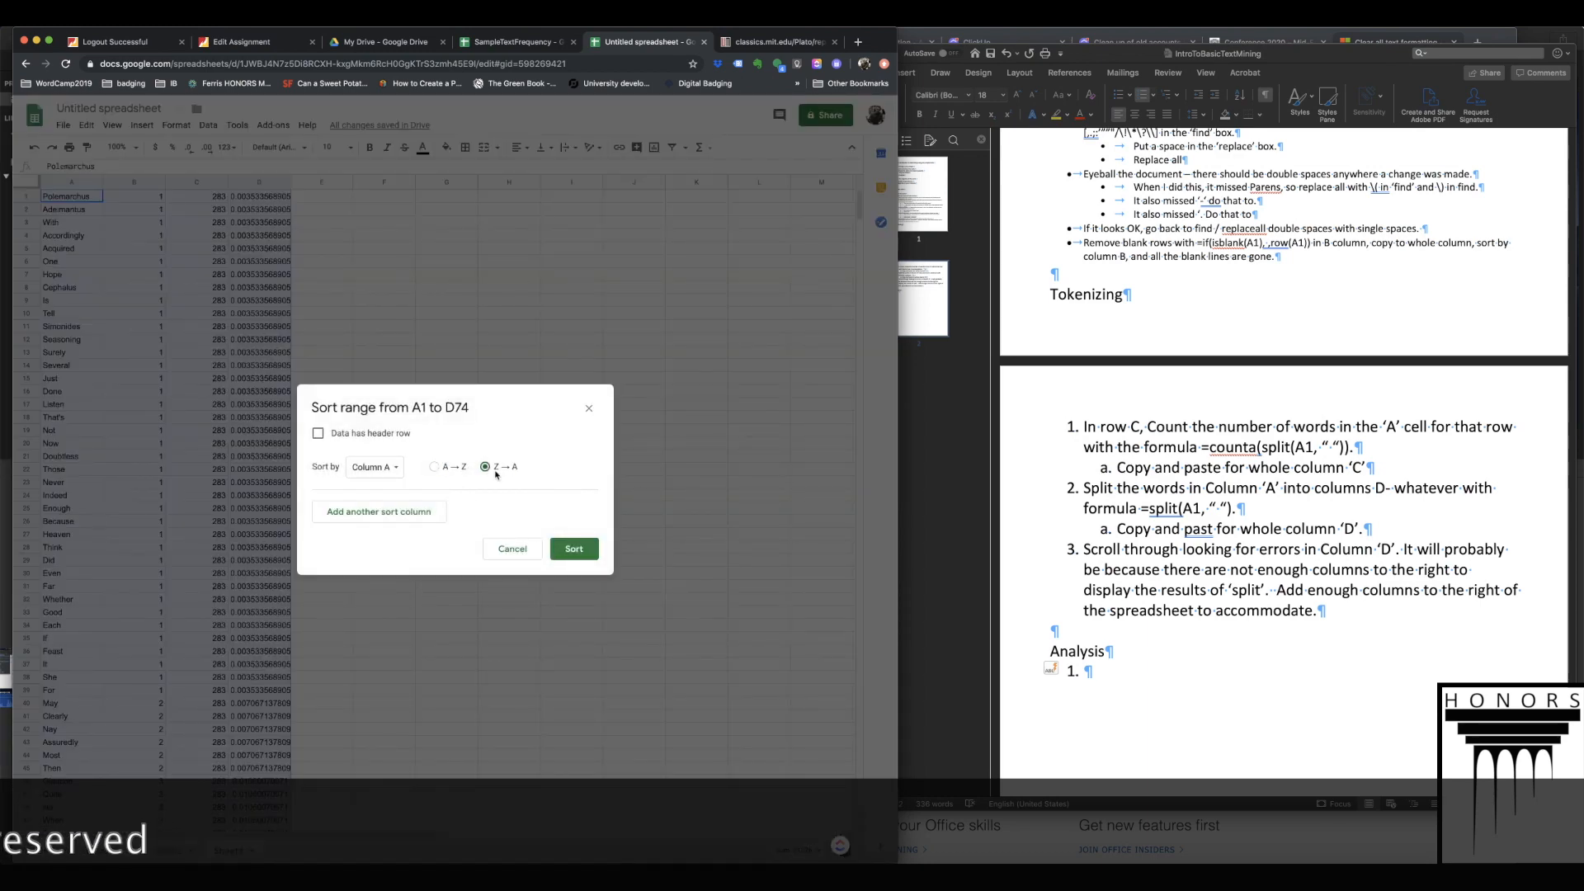
click(575, 548)
- Format all of column D as a percent
click(260, 185)
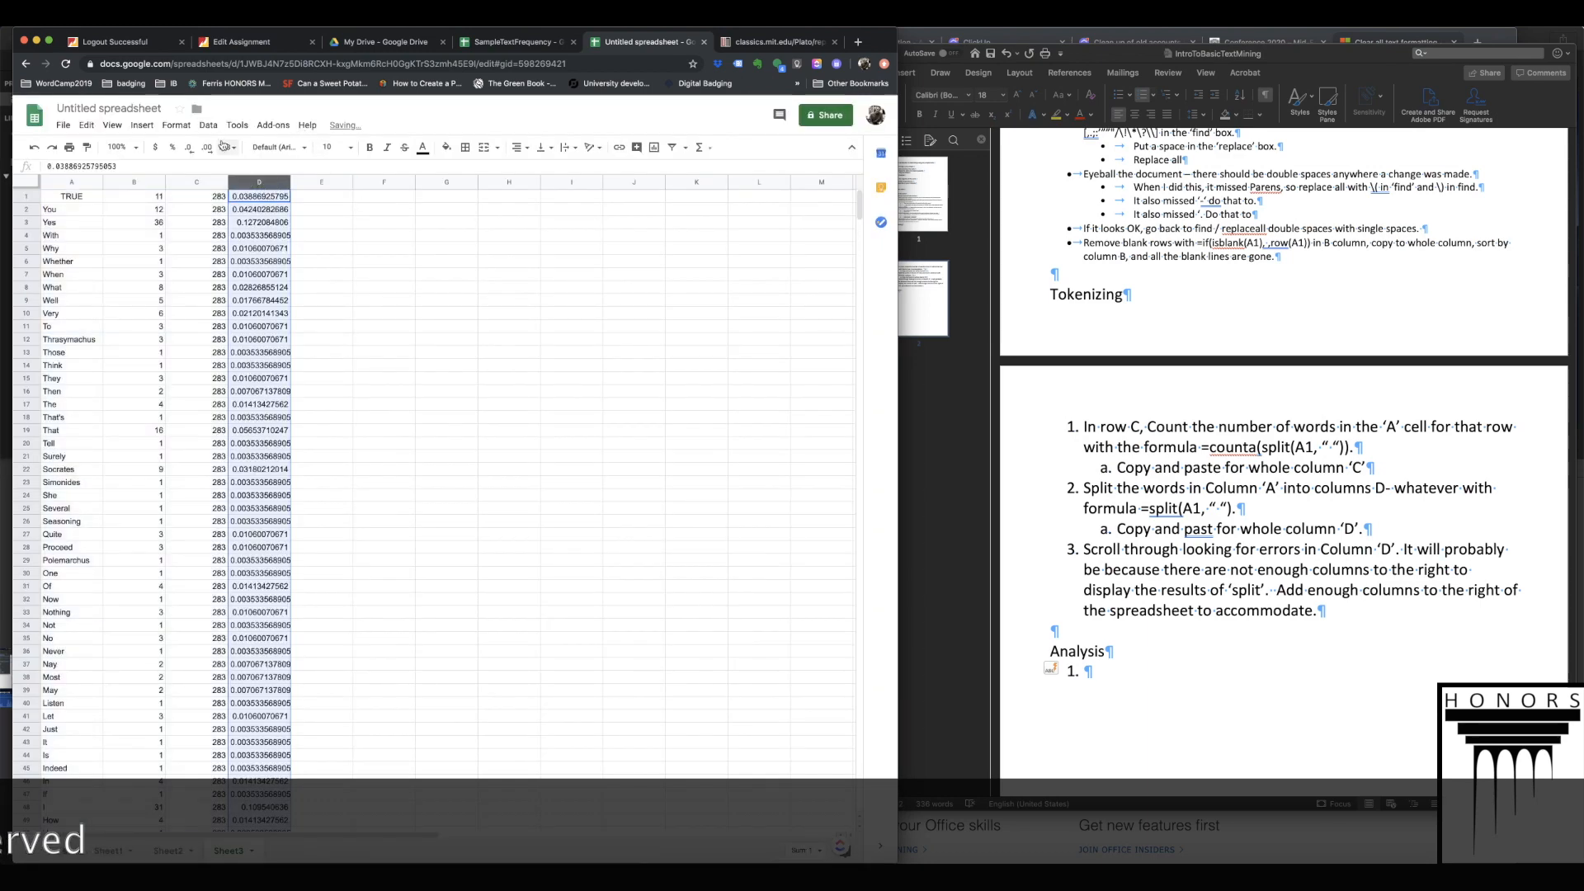
click(208, 124)
mouse_move(177, 124)
mouse_move(231, 178)
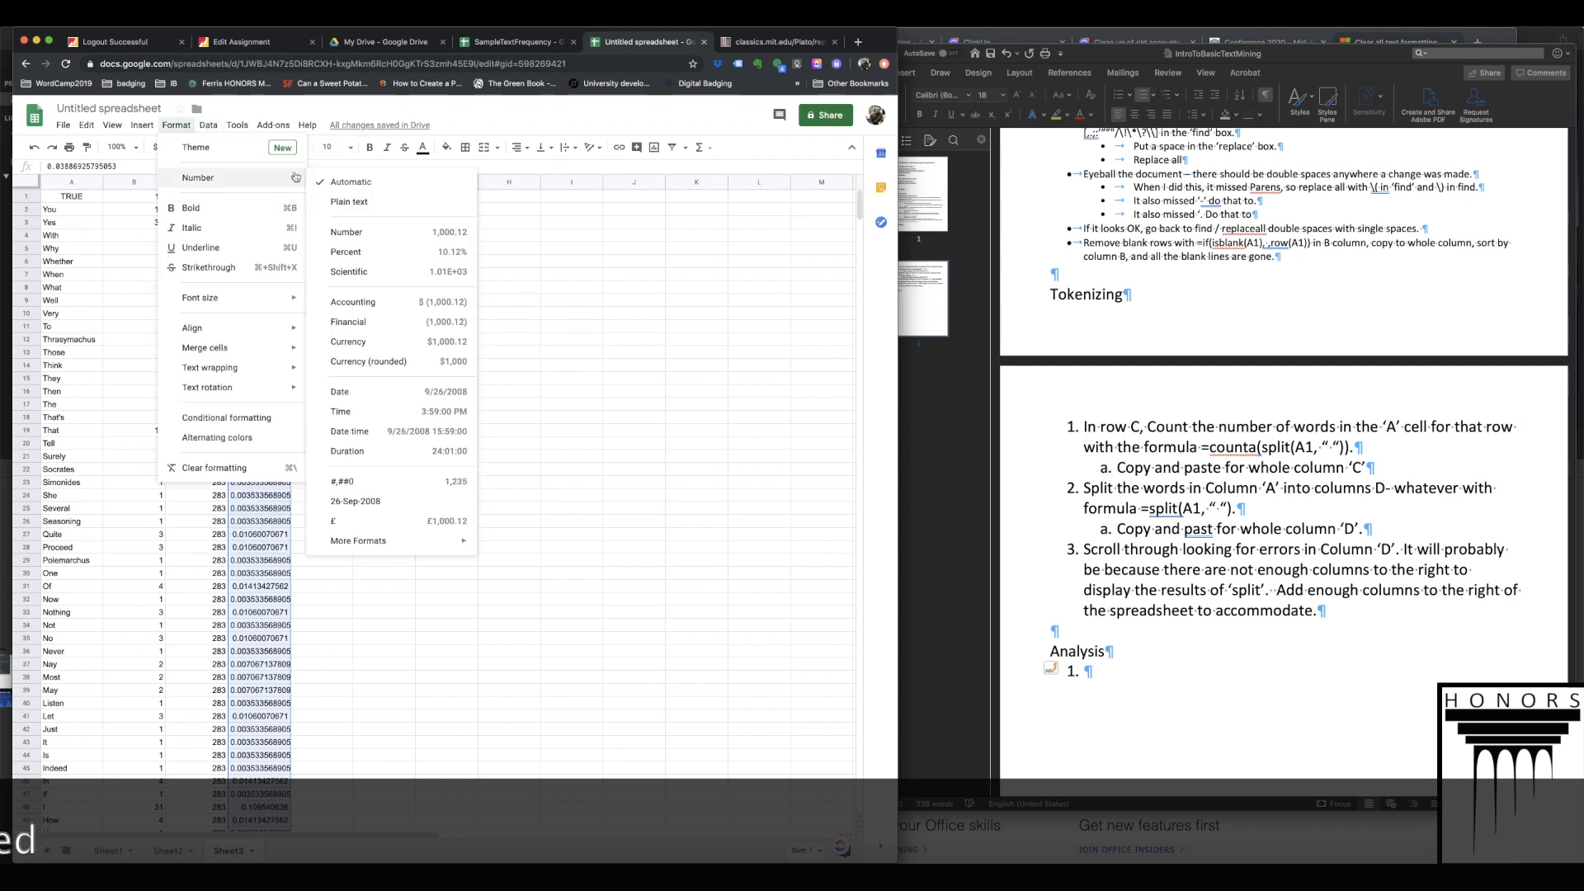
click(382, 251)
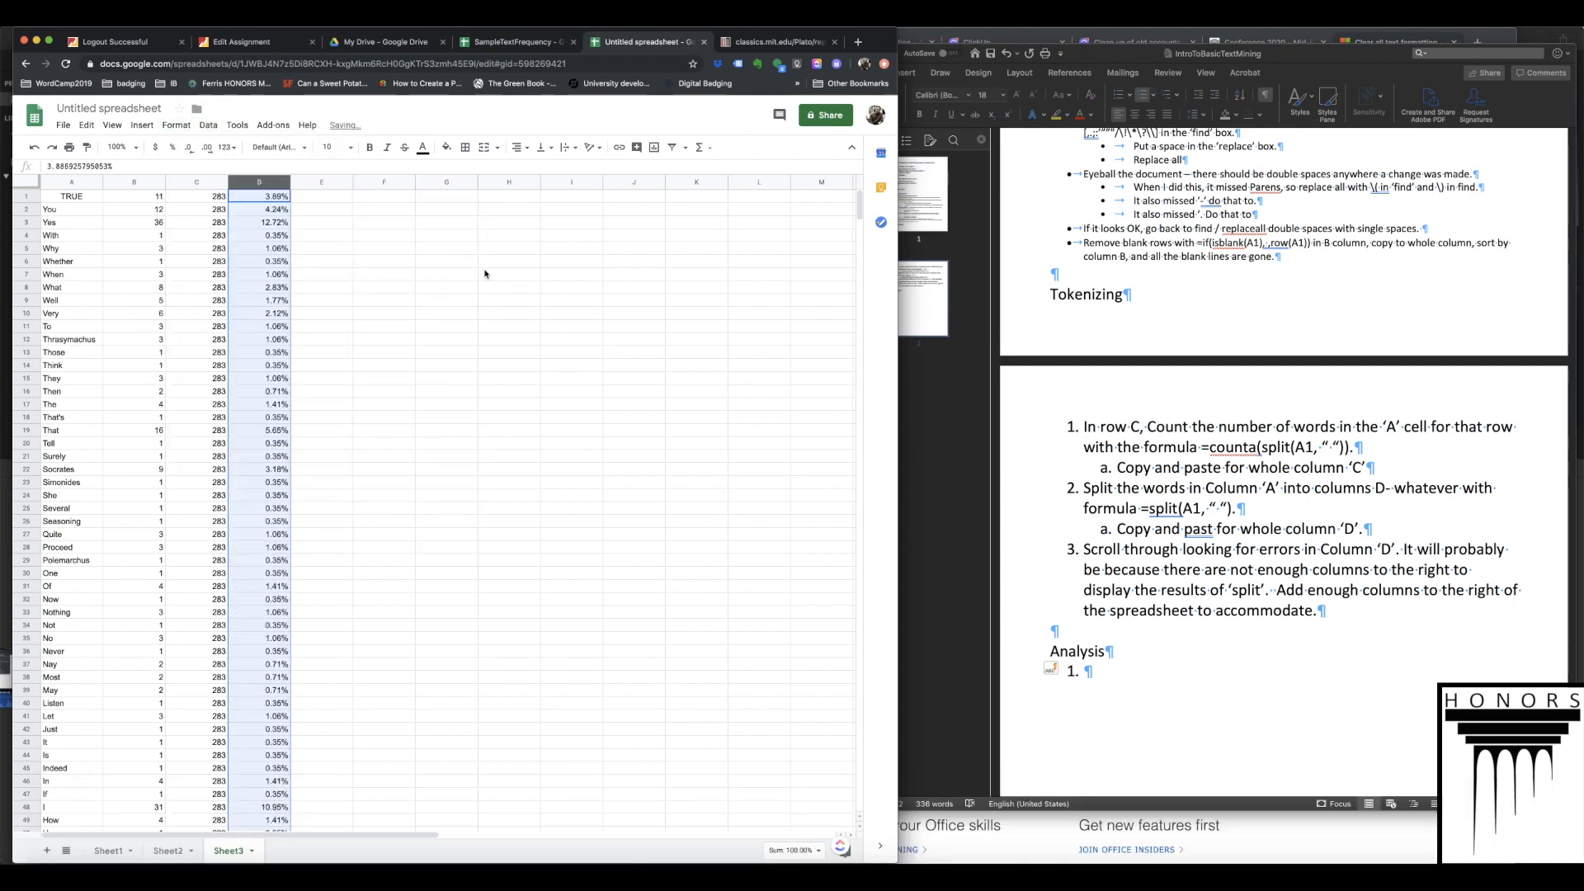
click(136, 200)
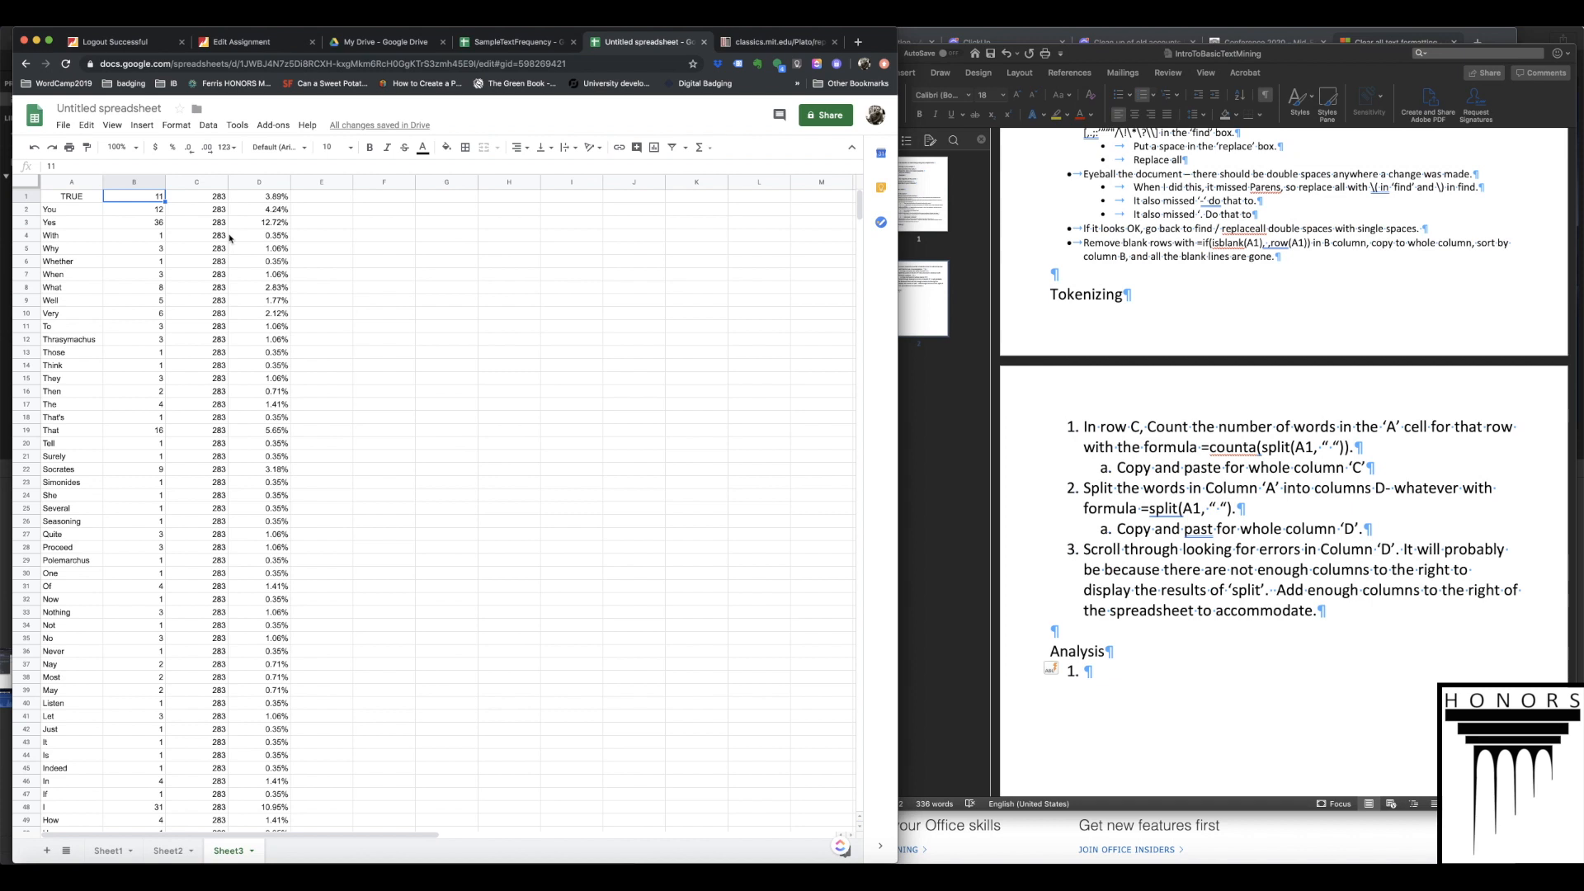
click(275, 198)
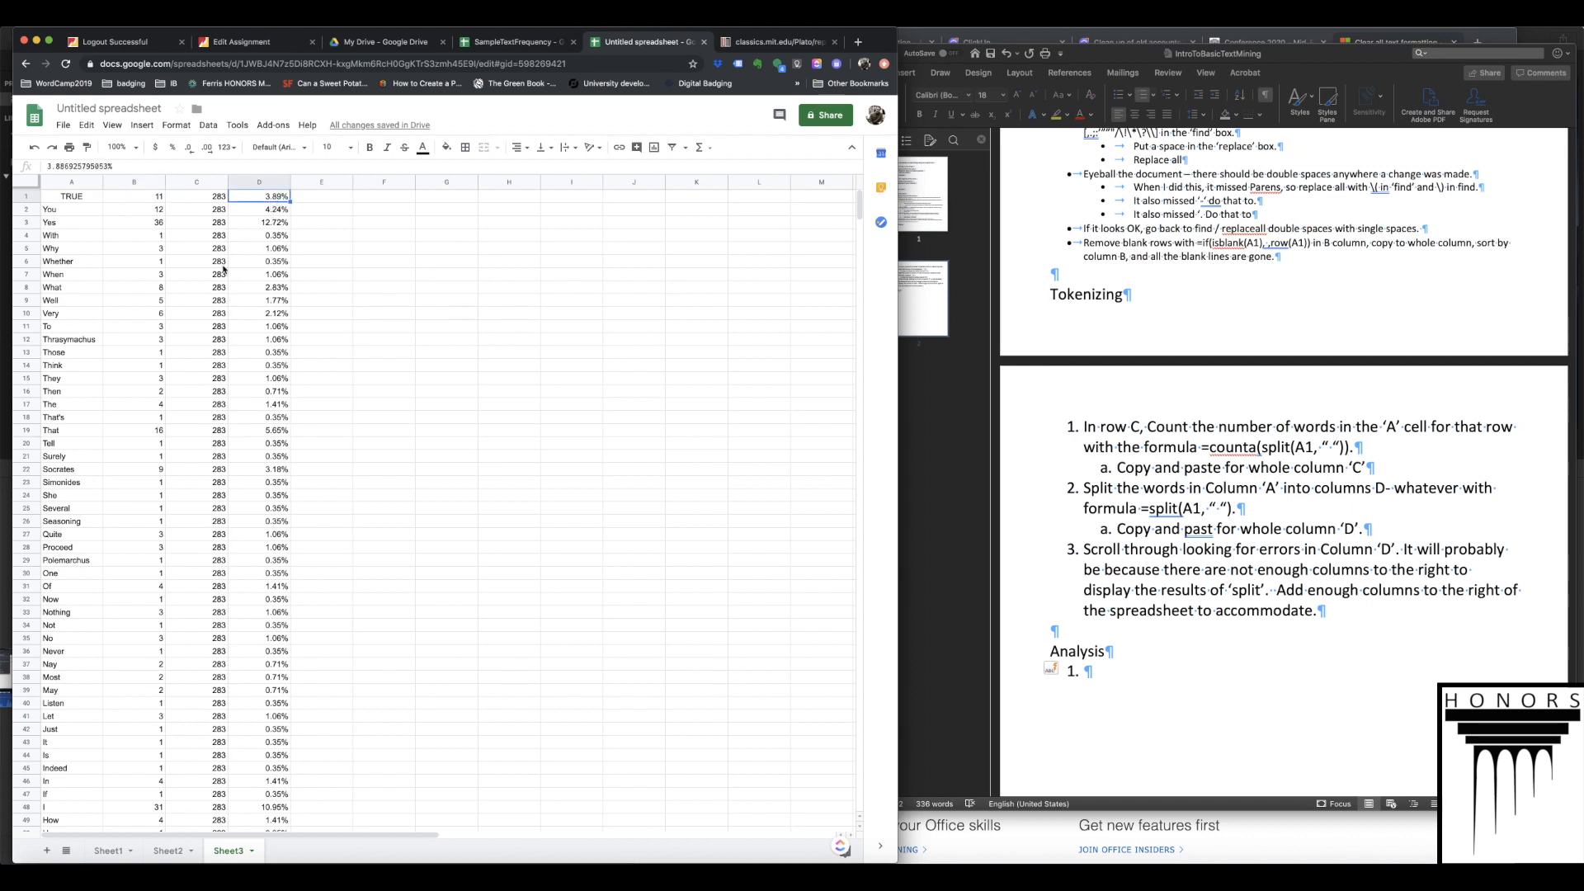
click(71, 200)
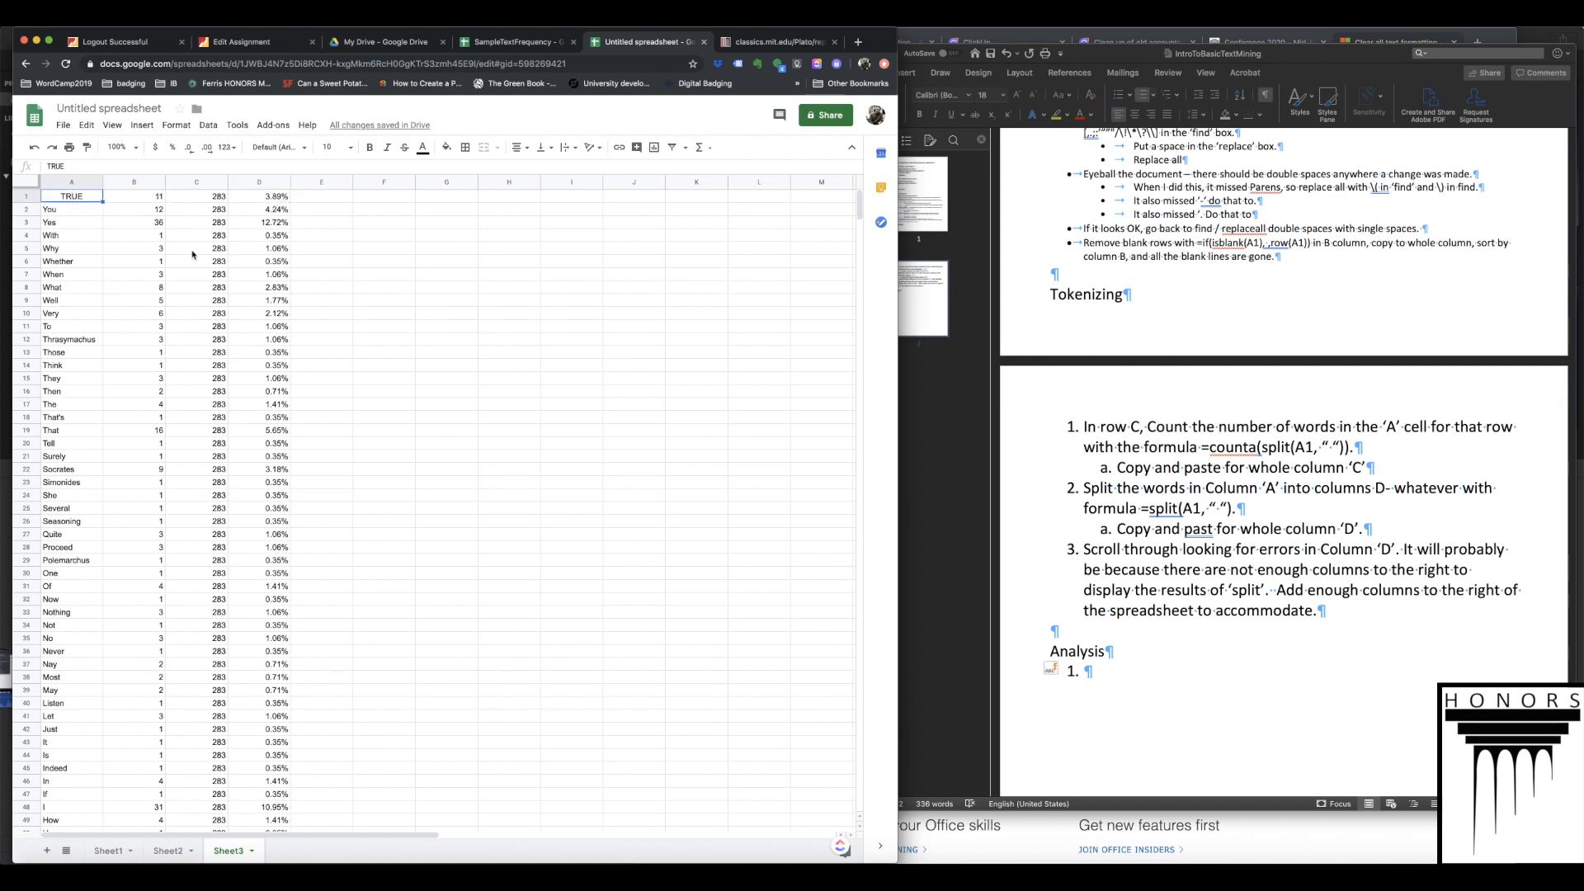
scroll(276, 272, down, 10)
scroll(286, 302, up, 10)
- Try a filter on the whole sheet, and turn it off again
click(25, 182)
click(194, 126)
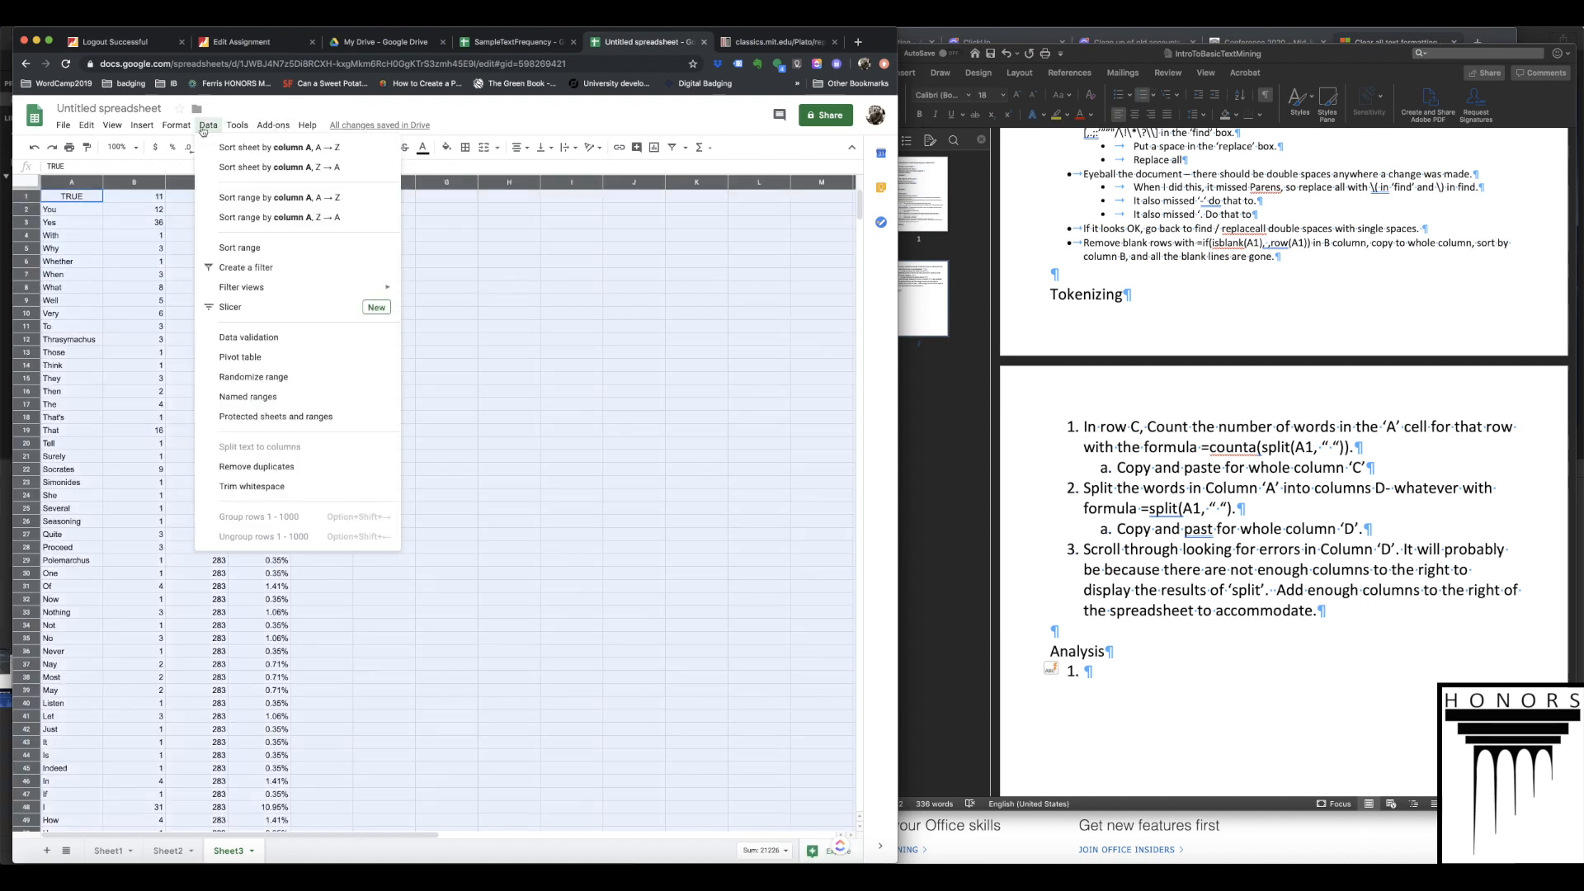
mouse_move(207, 126)
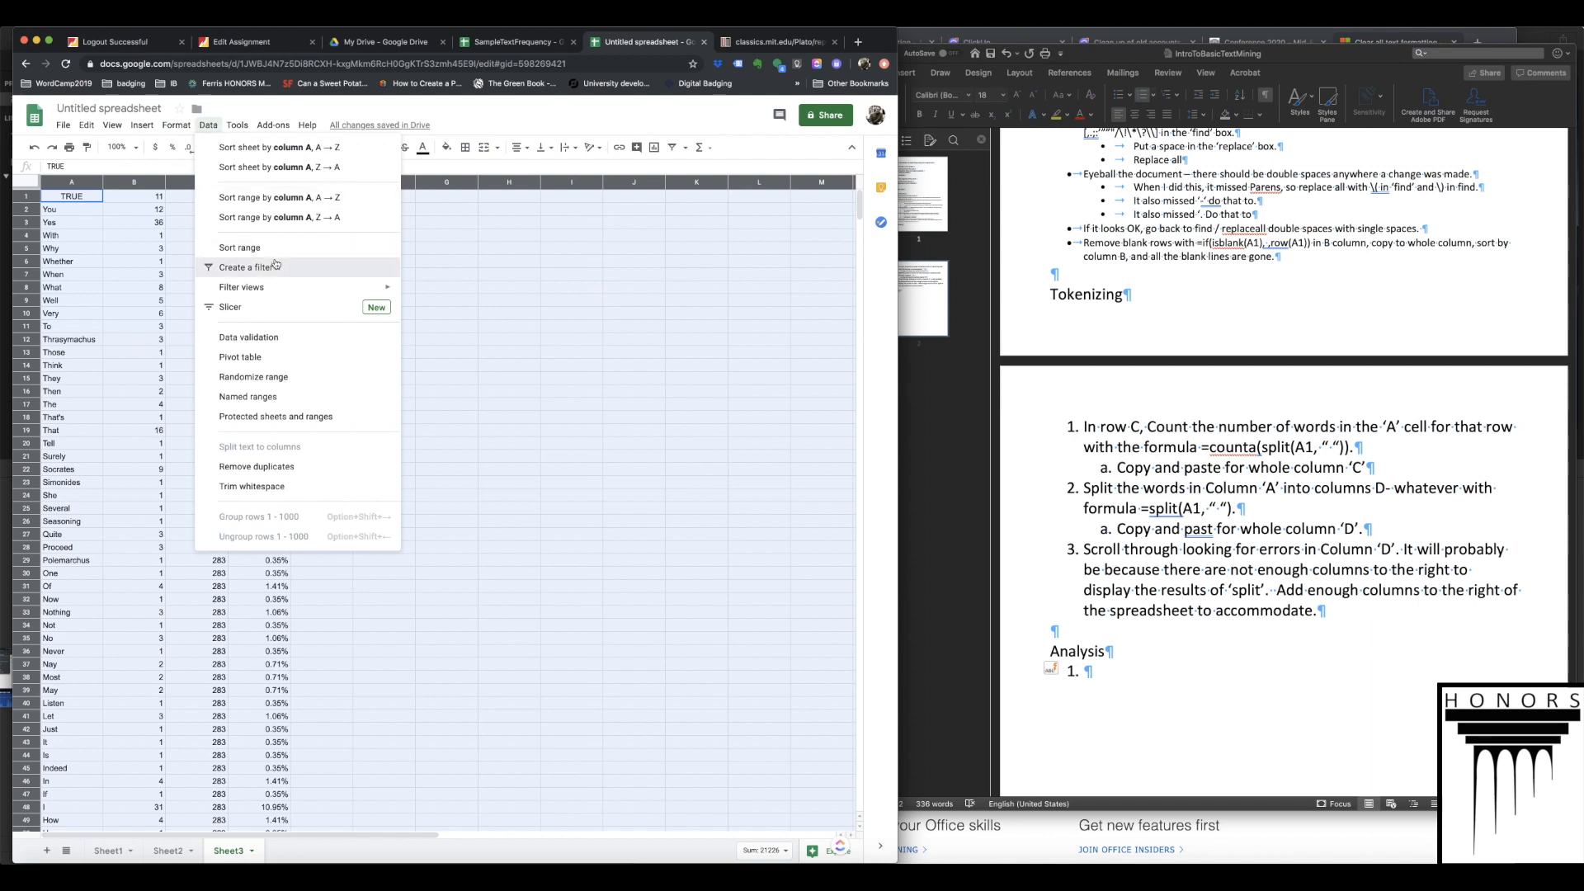
click(247, 268)
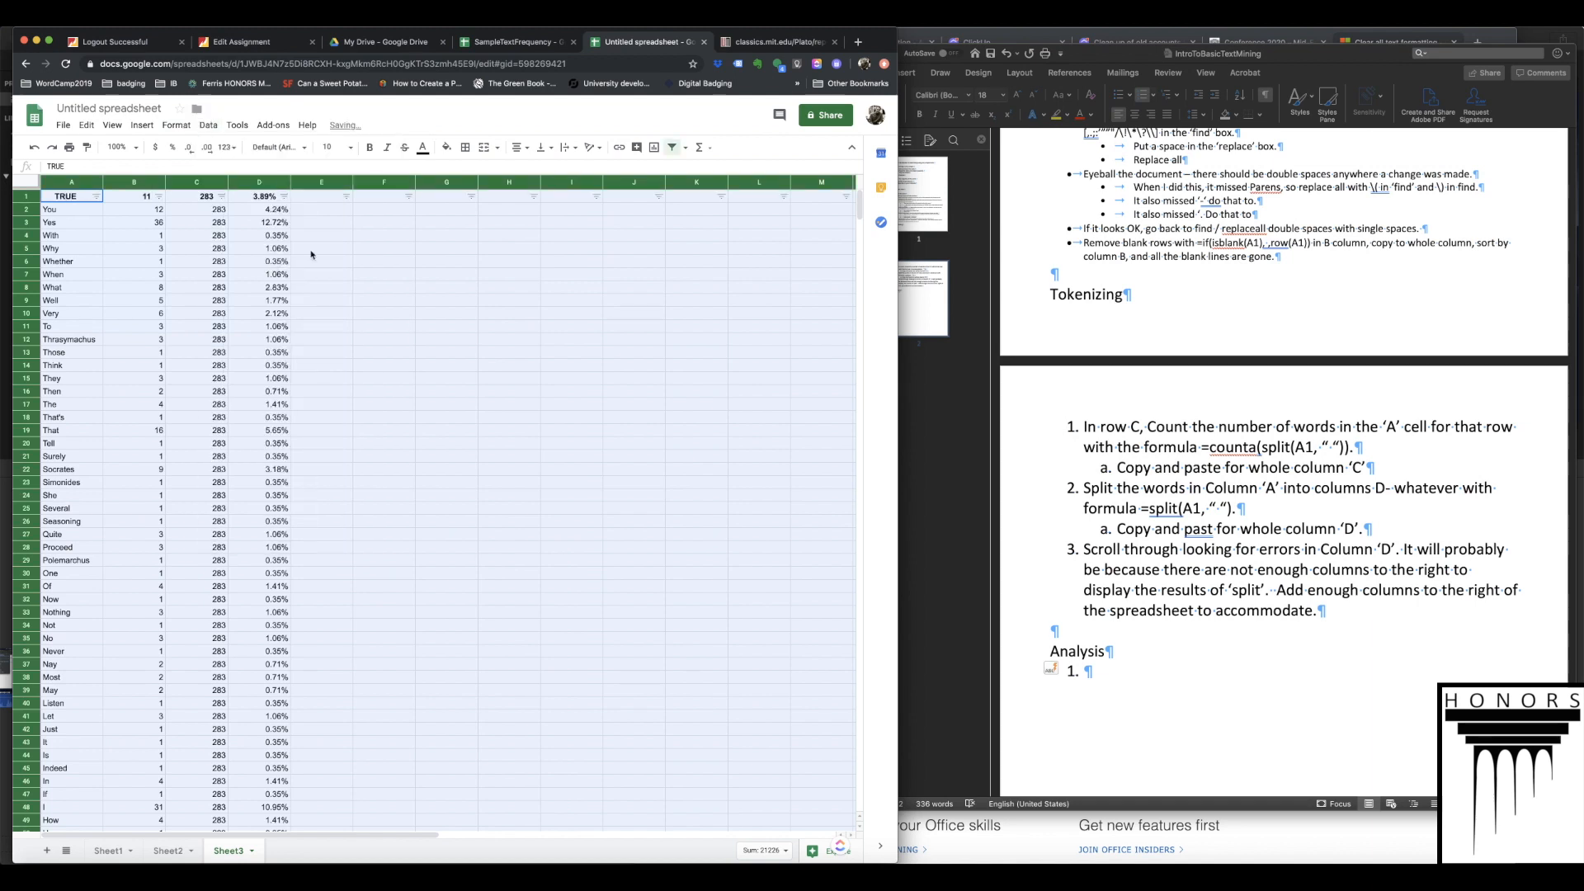
click(207, 126)
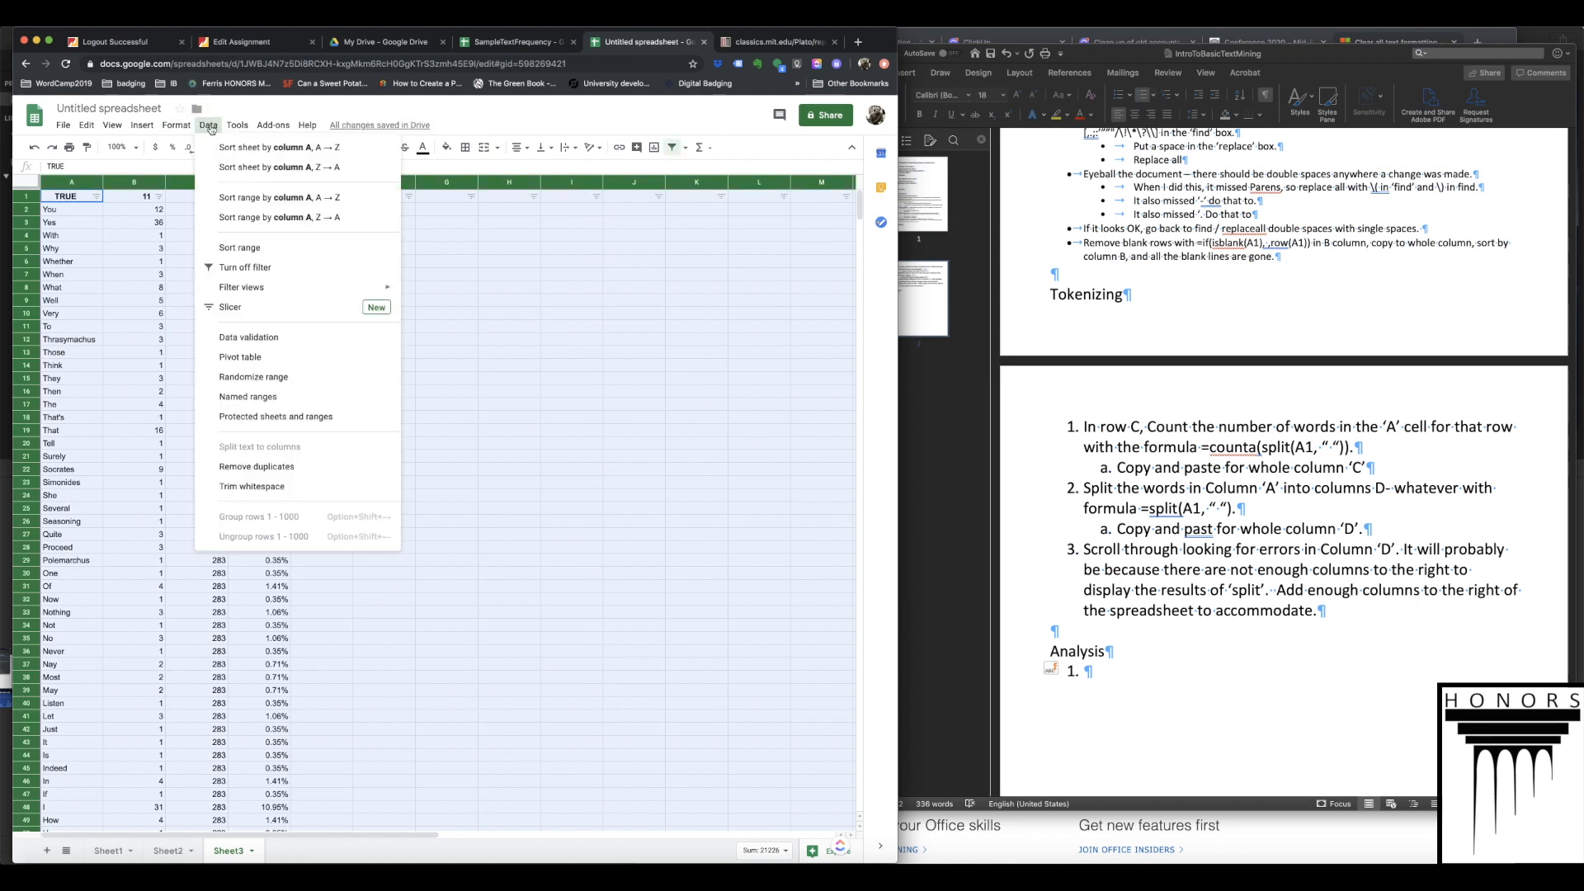
click(281, 266)
- Sort the range A1 to Z1000 by column D in A → Z order without a header row
click(208, 125)
click(239, 248)
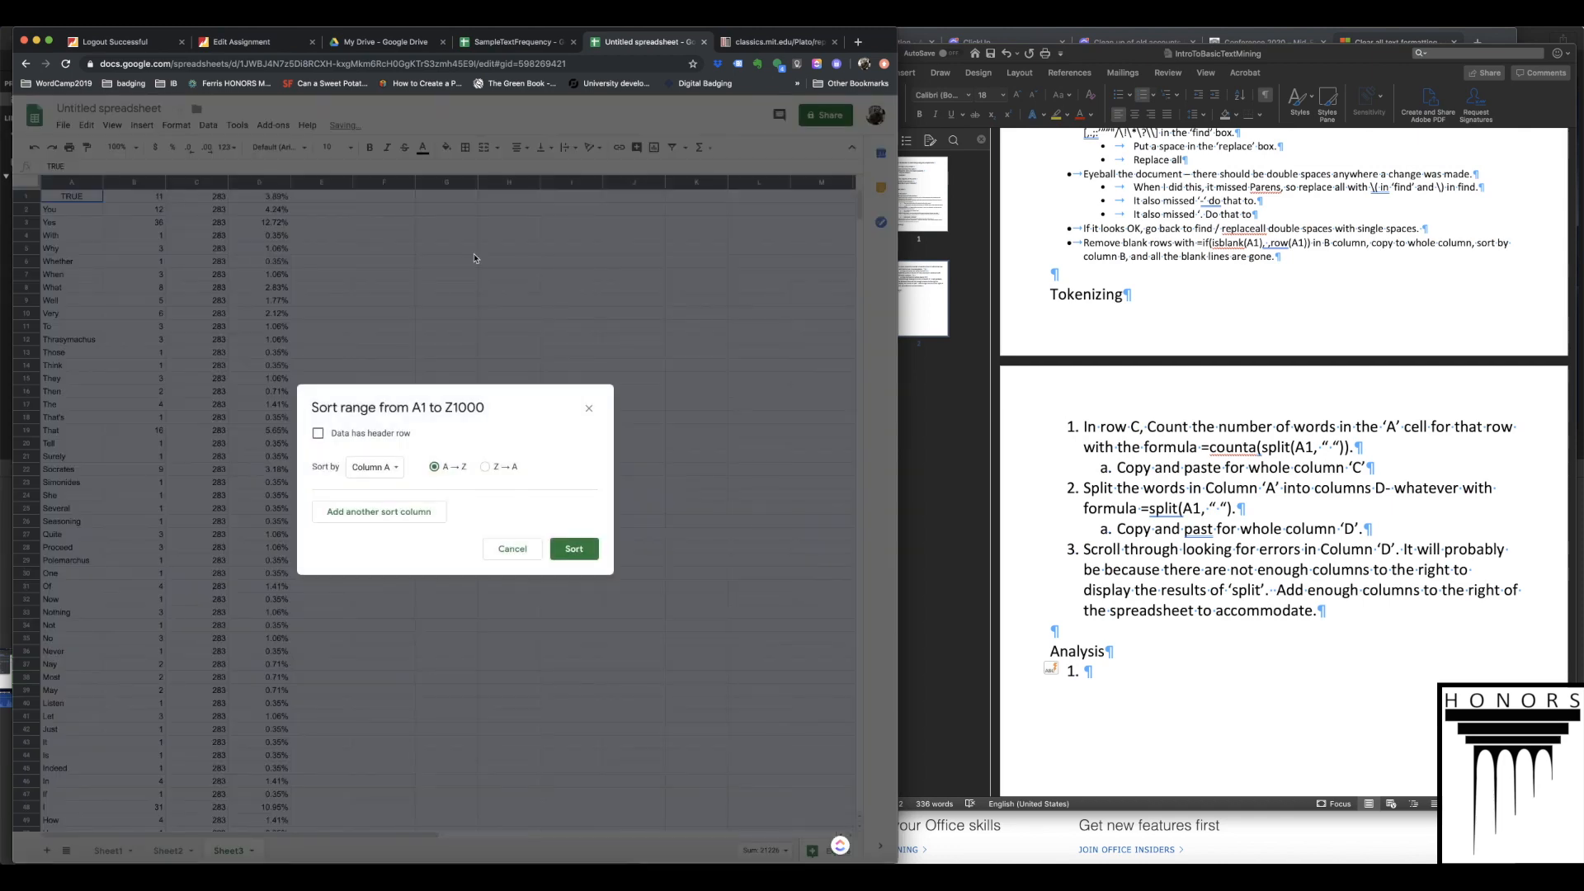
click(368, 438)
click(368, 438)
click(381, 471)
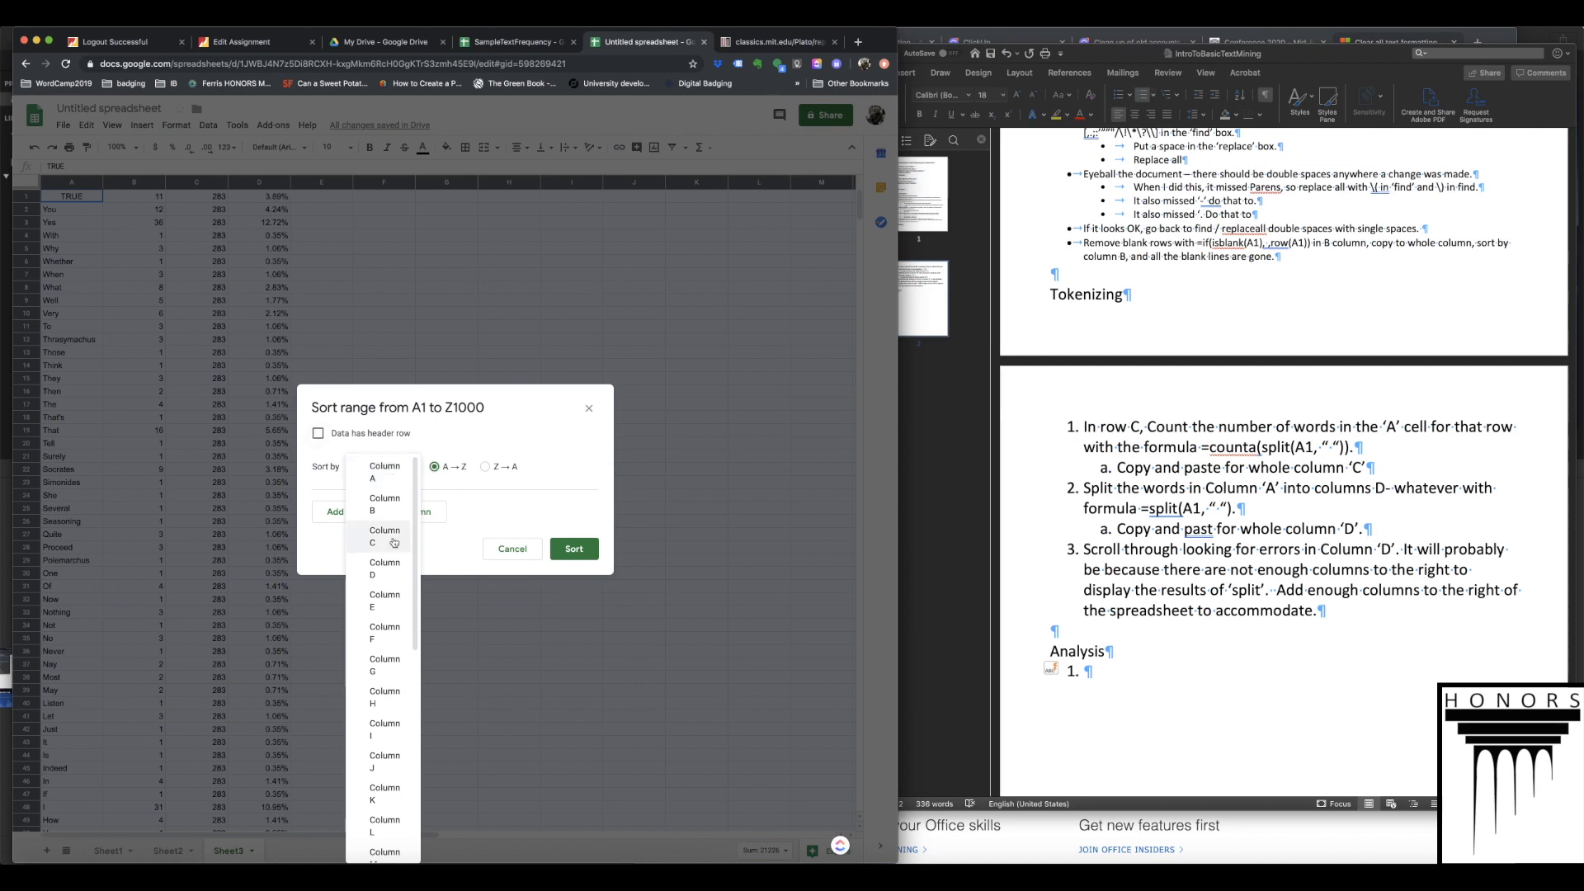
click(391, 576)
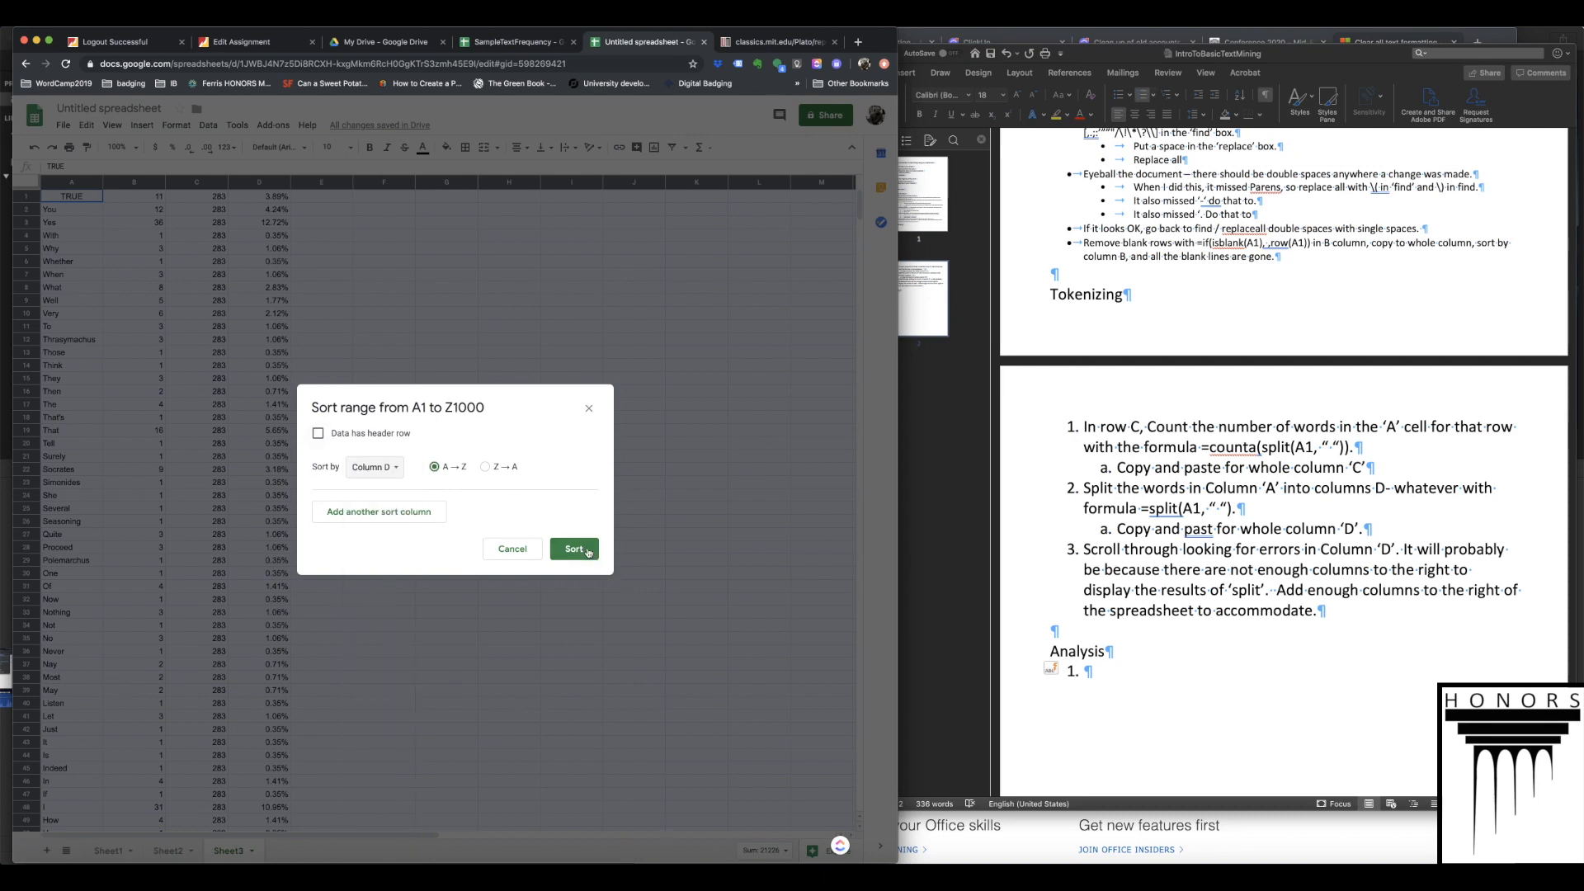
click(575, 549)
- Repeat a range sort of A1 to Z1000 in A → Z order and check the order of the list
click(208, 125)
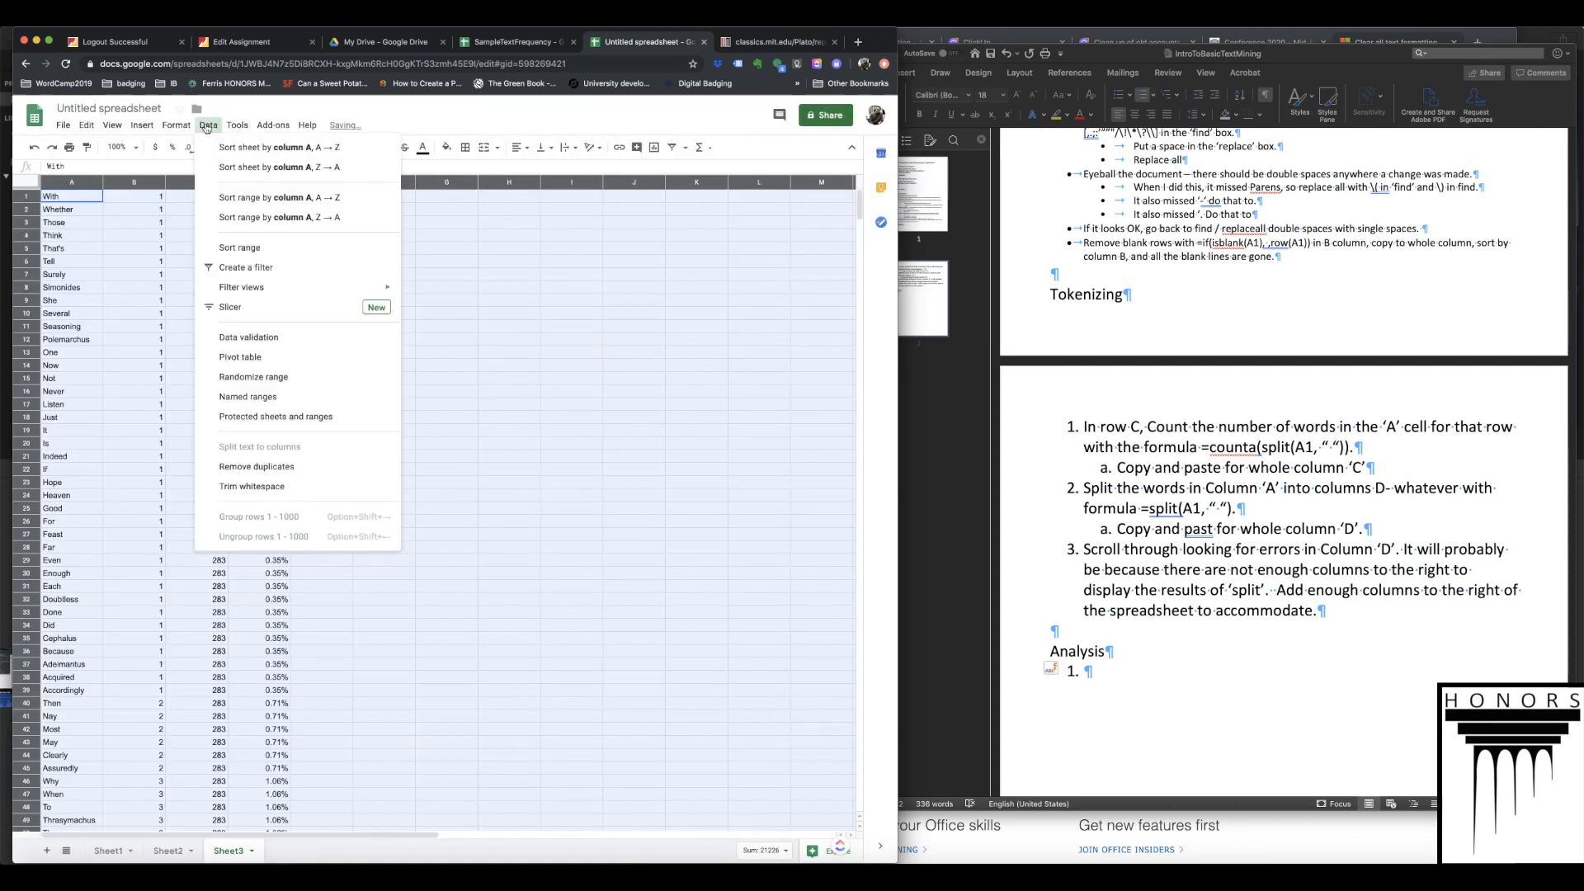
click(241, 248)
click(396, 468)
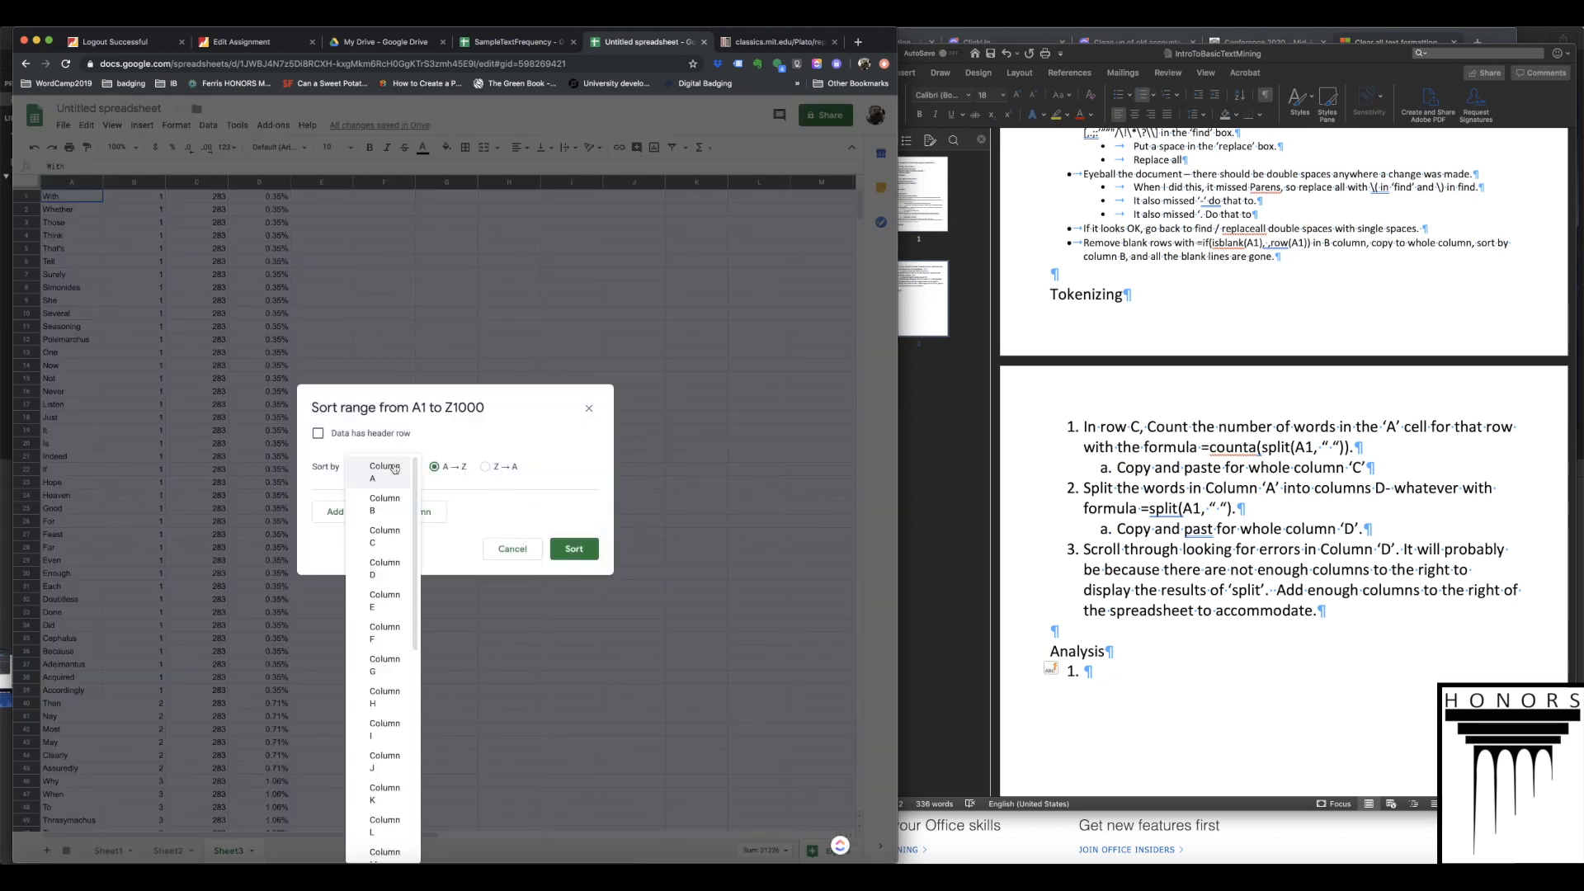
click(375, 551)
click(575, 549)
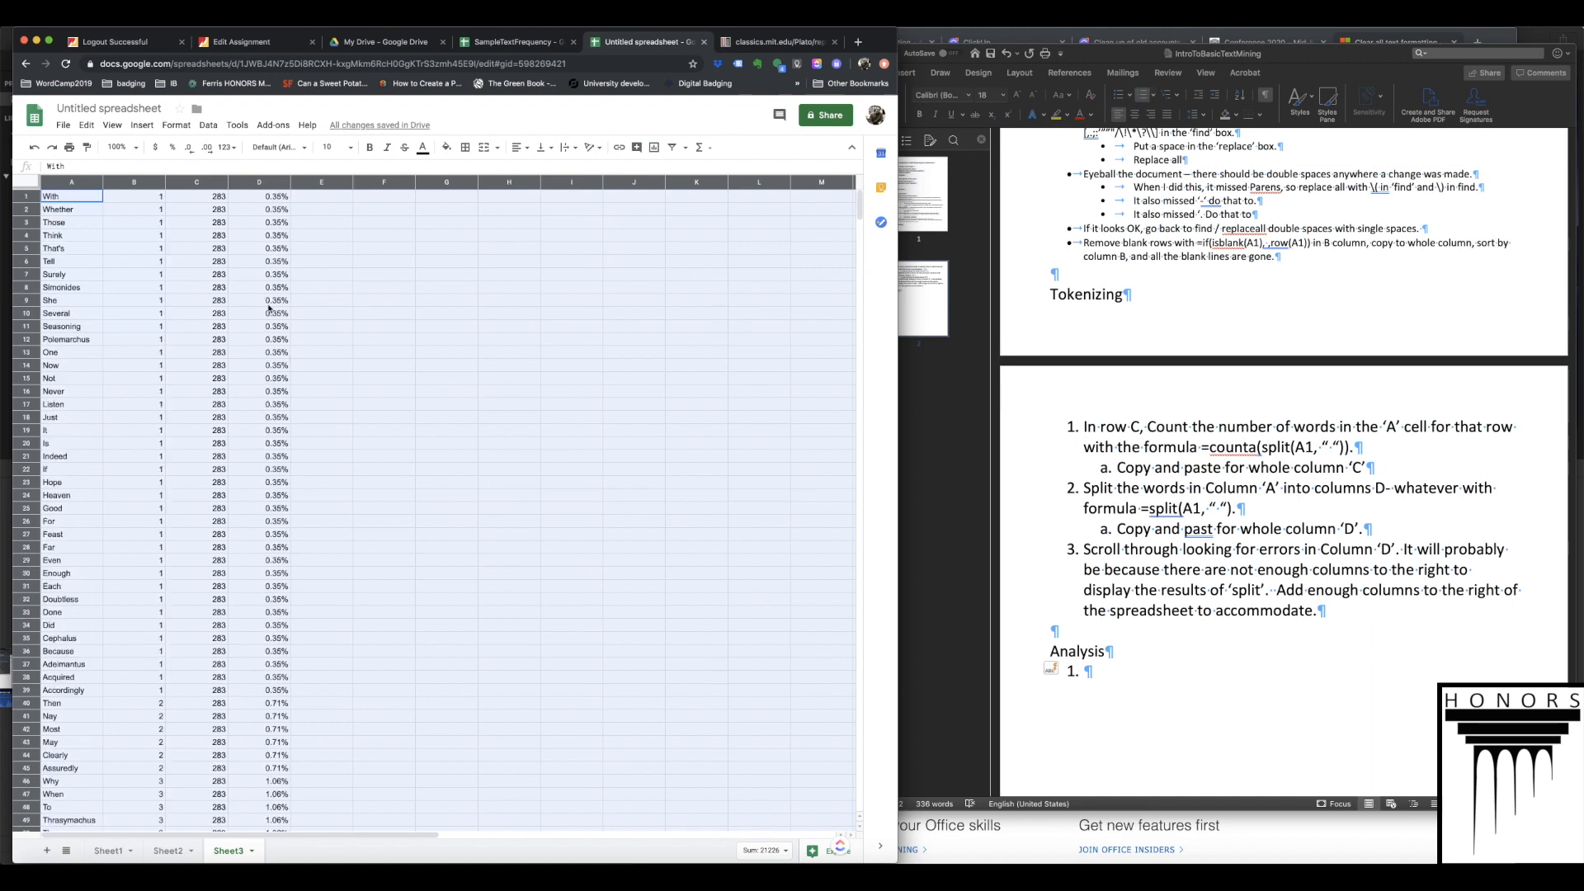
scroll(268, 306, down, 10)
scroll(360, 481, up, 10)
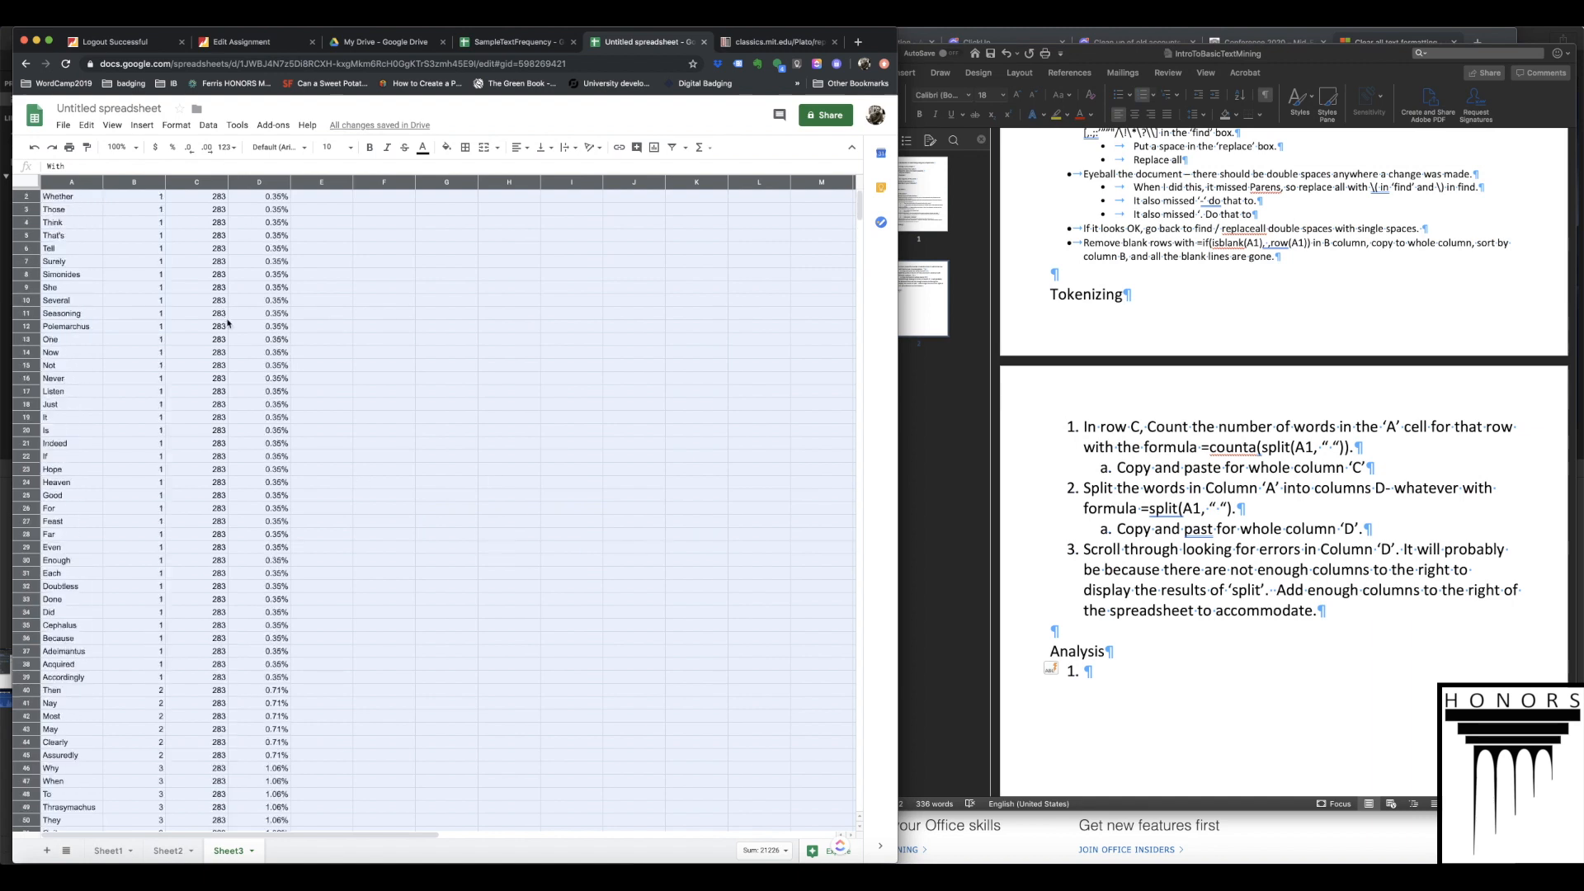
- Sort the range A1 to Z1000 by column A in Z → A order and check the percentages in column D
click(208, 124)
click(266, 247)
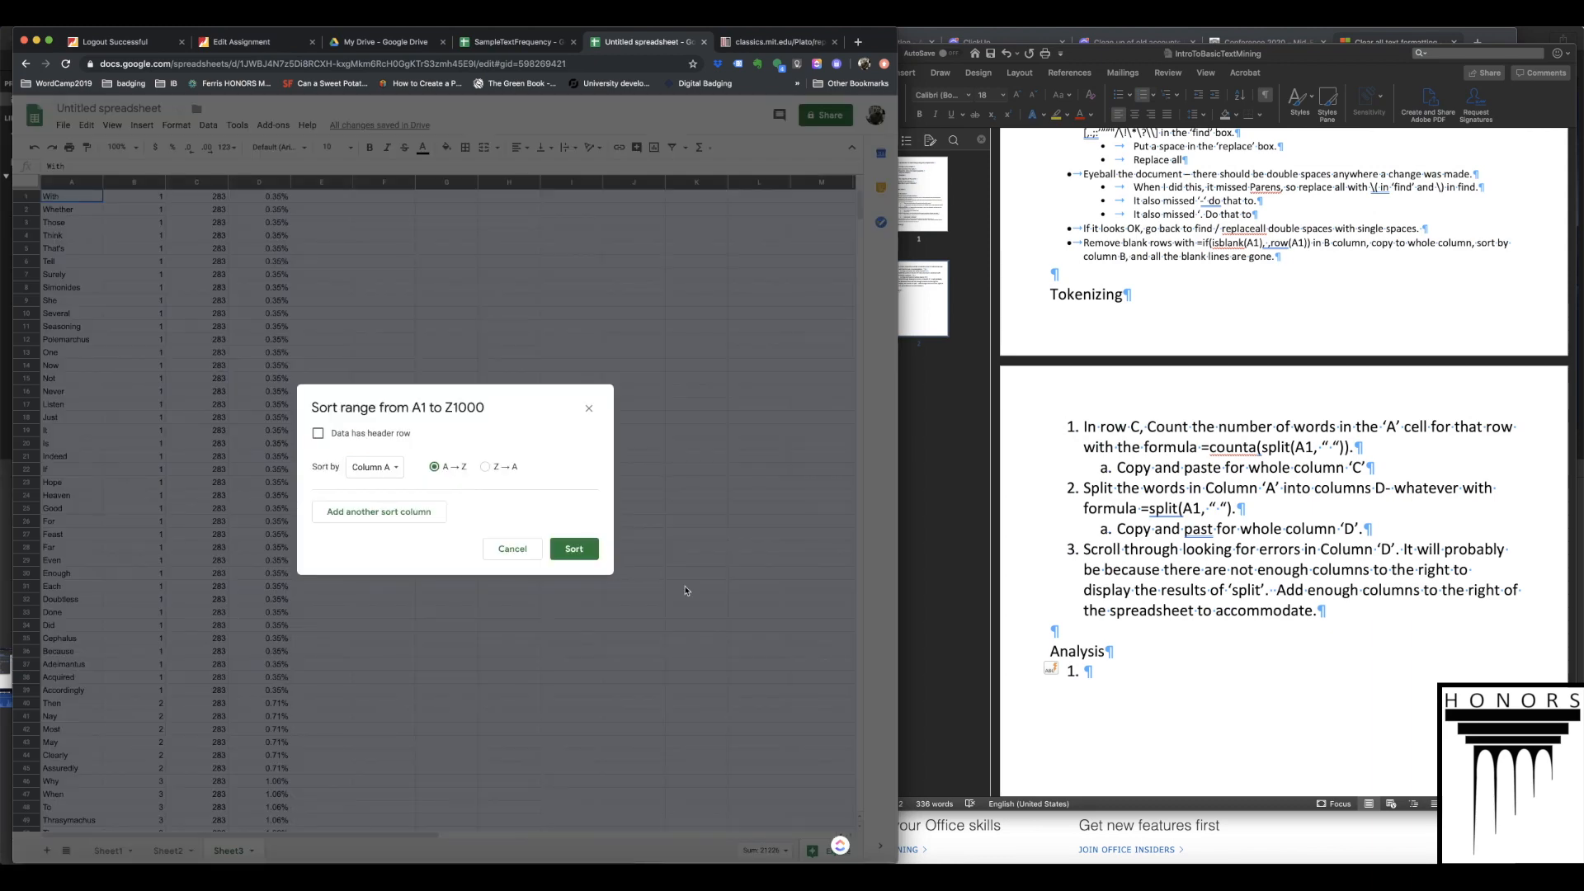
click(487, 467)
click(594, 553)
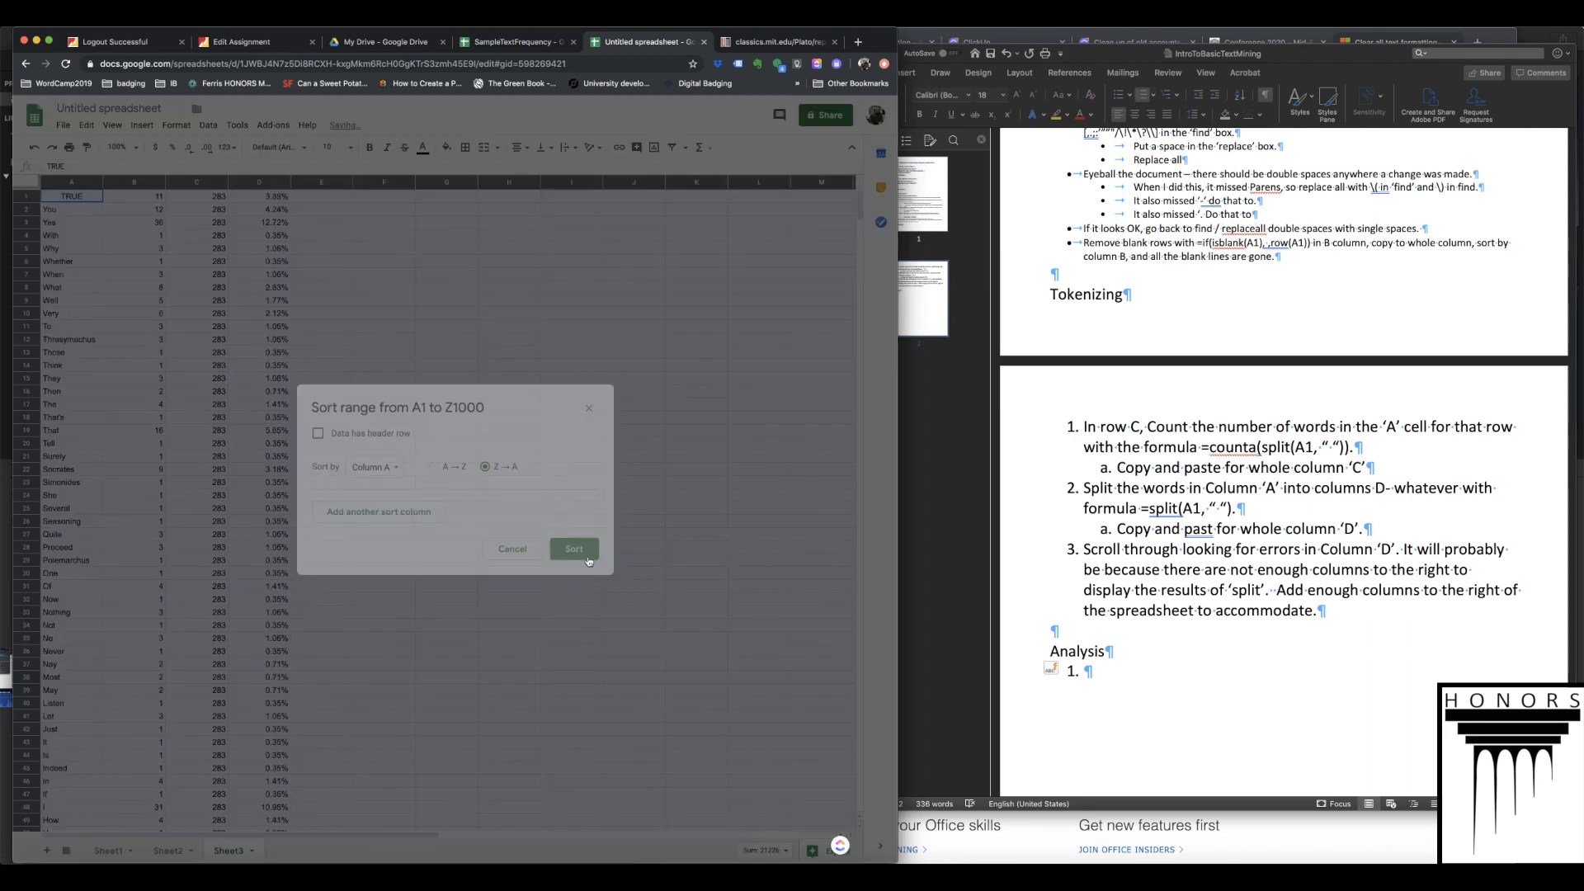
click(282, 250)
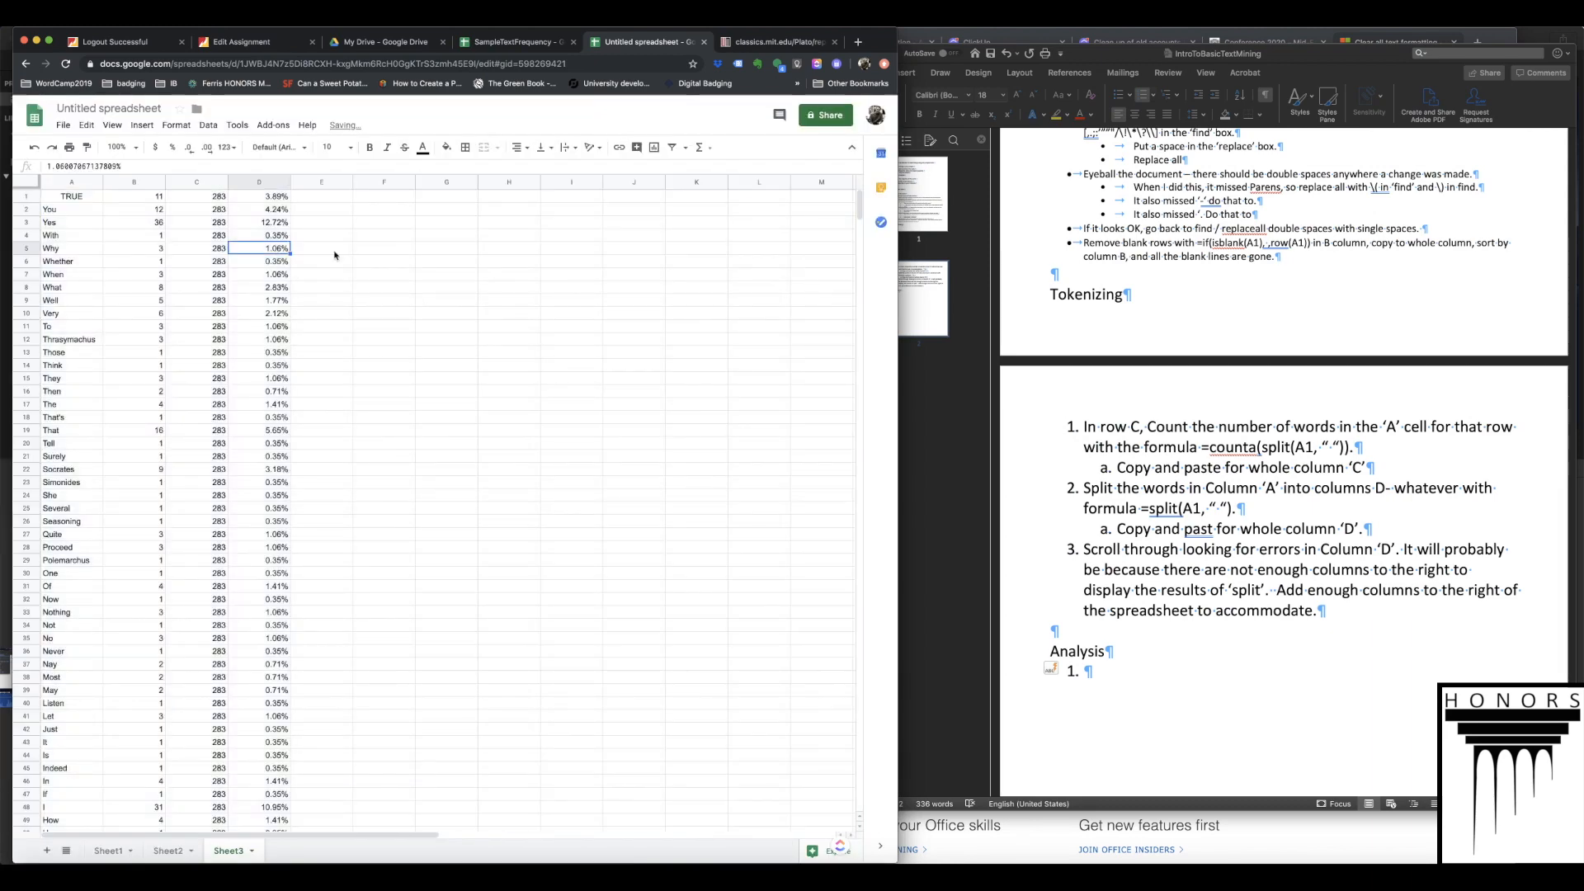
click(284, 236)
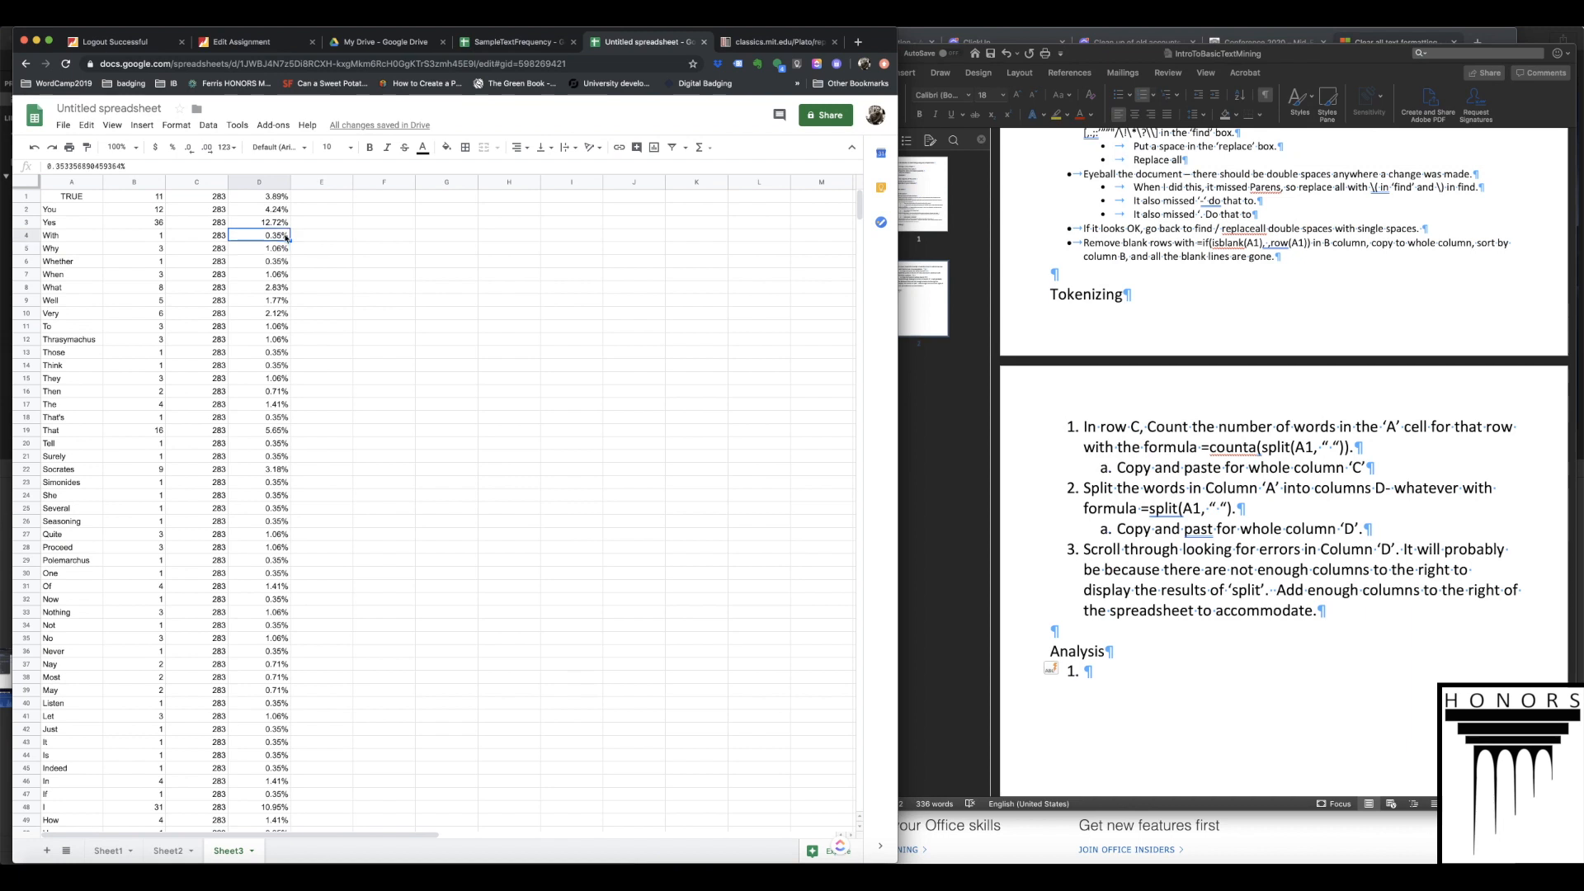
- Sort the range A1 to Z1000 by word frequency in A → Z order without a header row
click(37, 182)
click(214, 128)
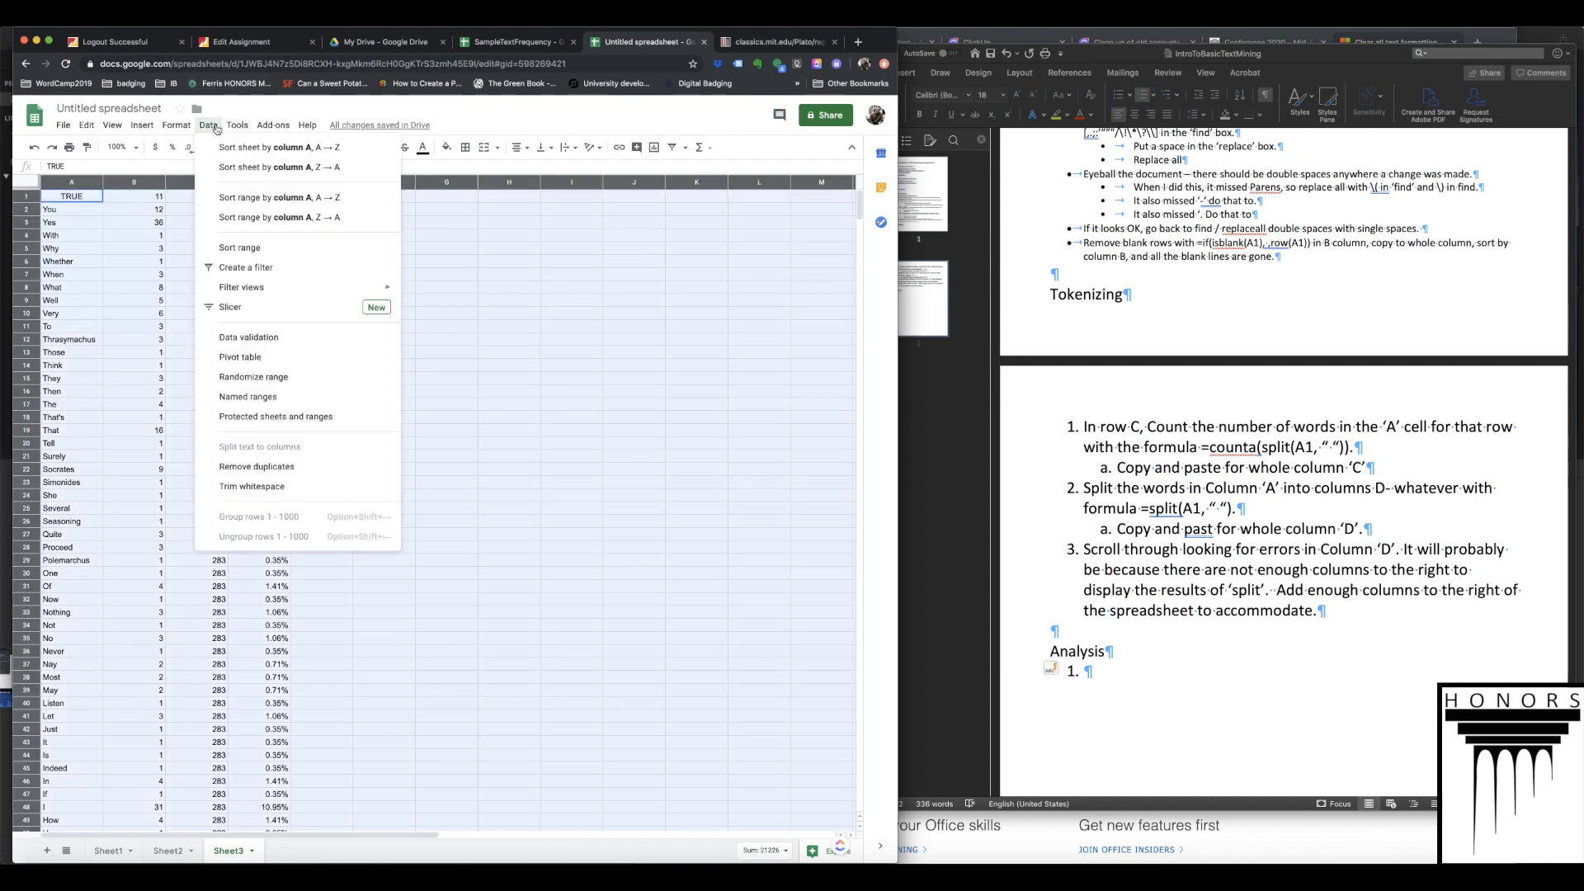
click(251, 248)
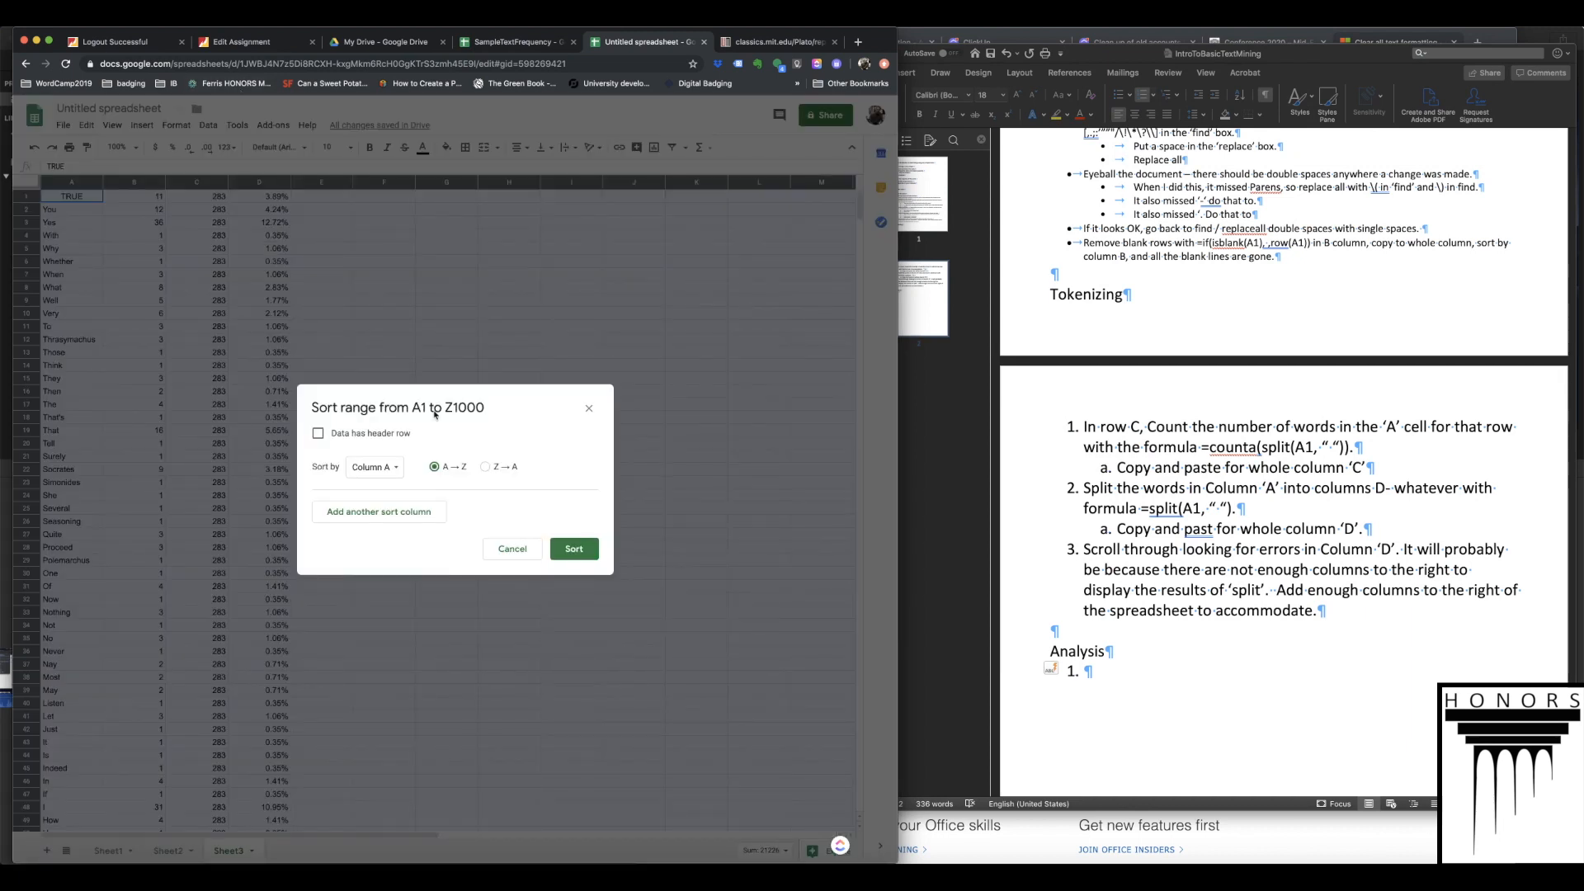
click(384, 472)
click(394, 518)
click(574, 549)
- Sort the range A1 to Z1000 by word frequency in Z → A order and look through the ranked list
click(208, 124)
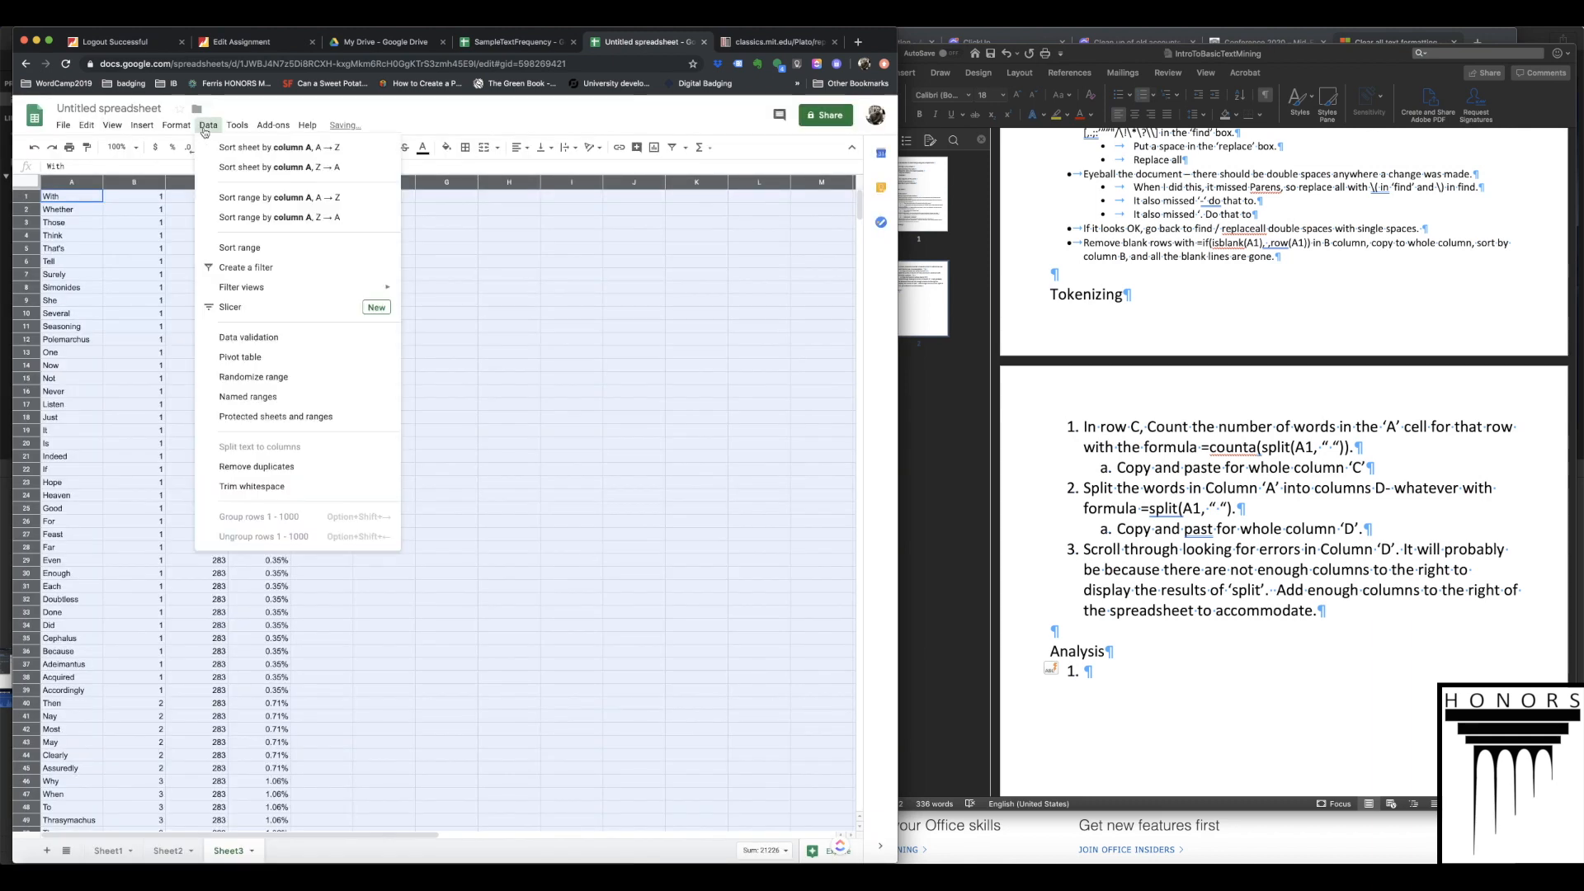
click(248, 257)
click(495, 467)
click(375, 467)
click(388, 512)
click(587, 551)
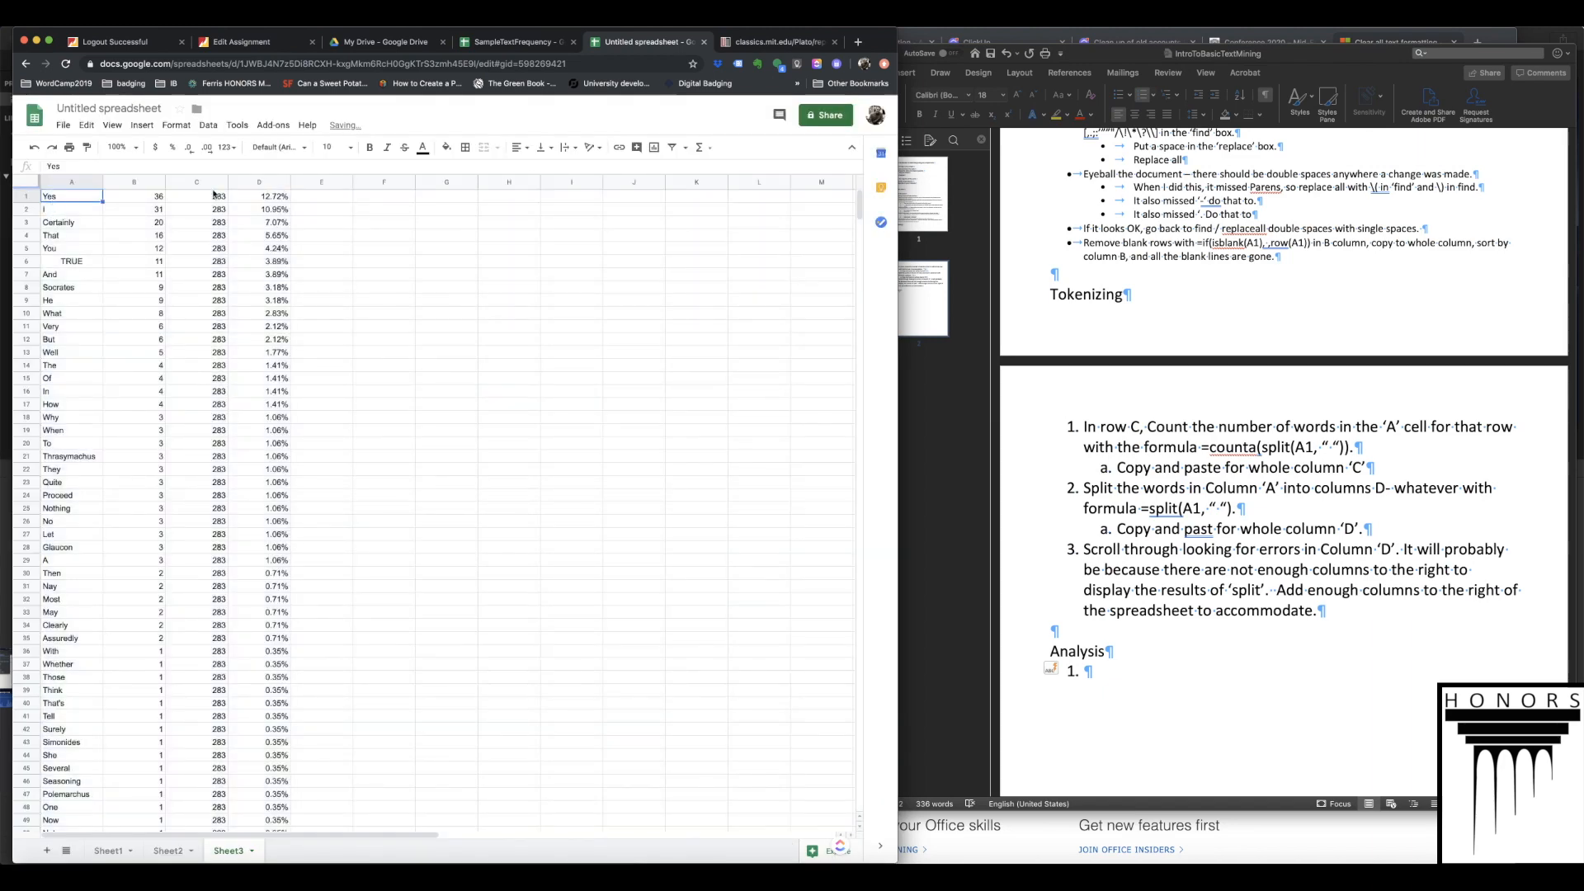
click(163, 200)
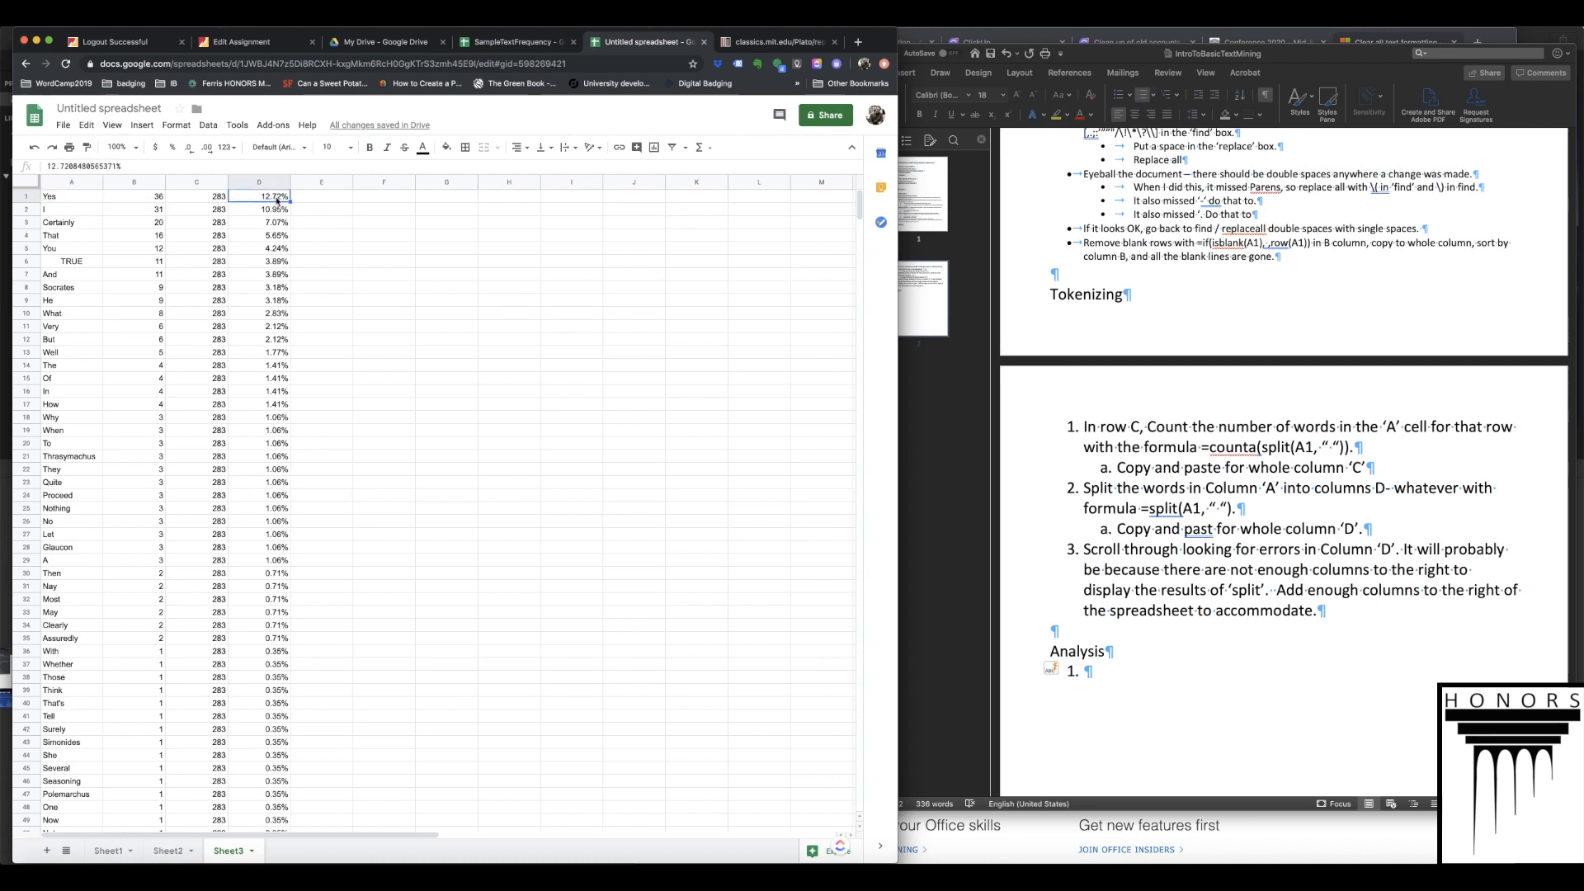
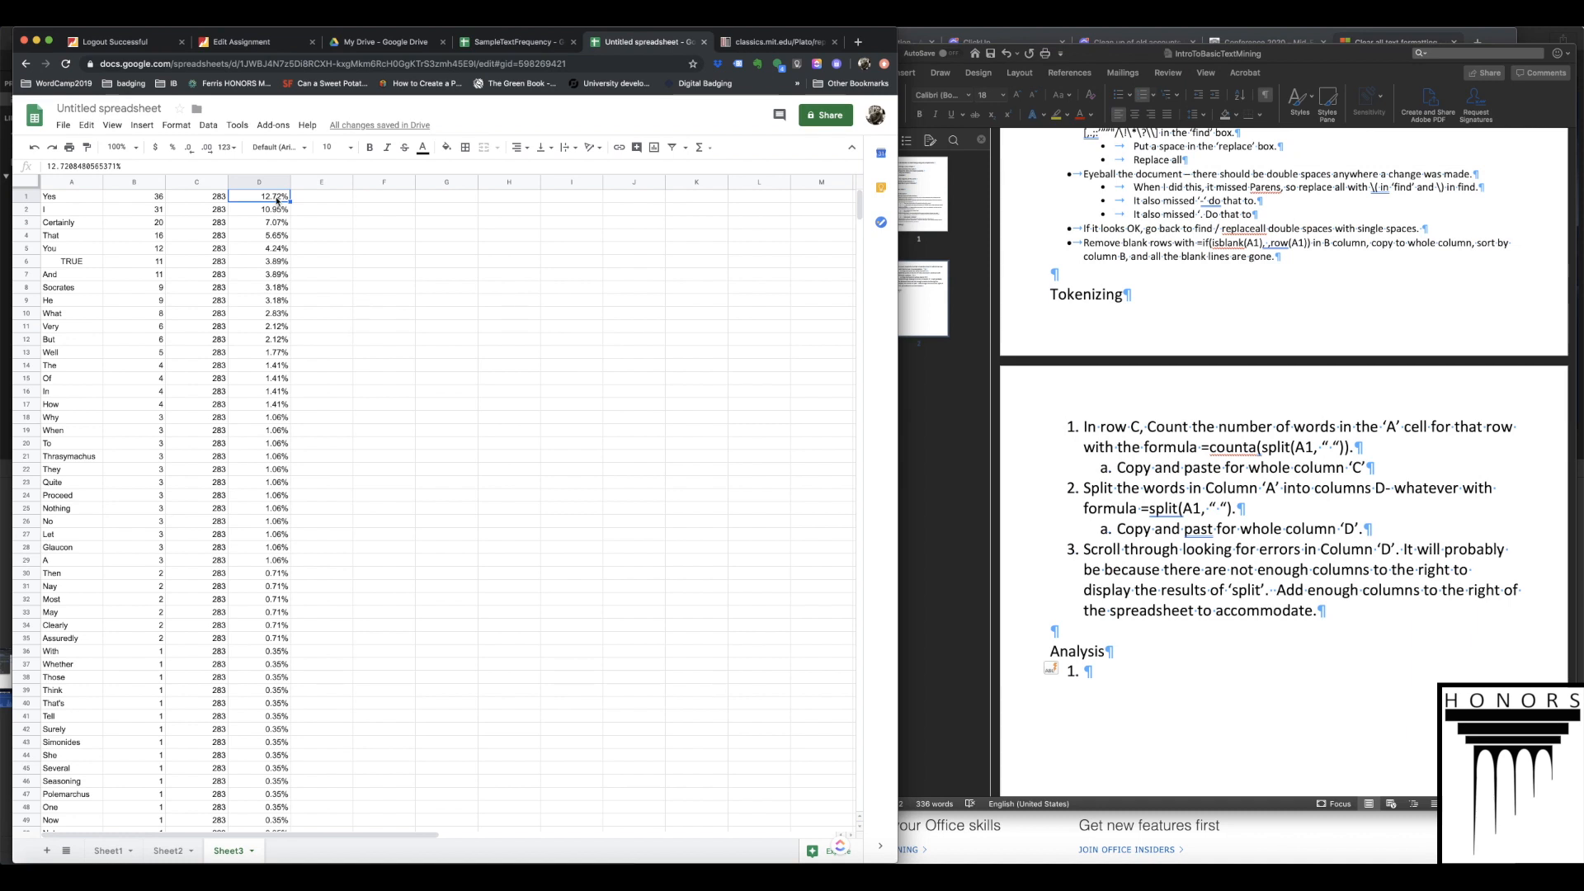
scroll(232, 455, down, 3)
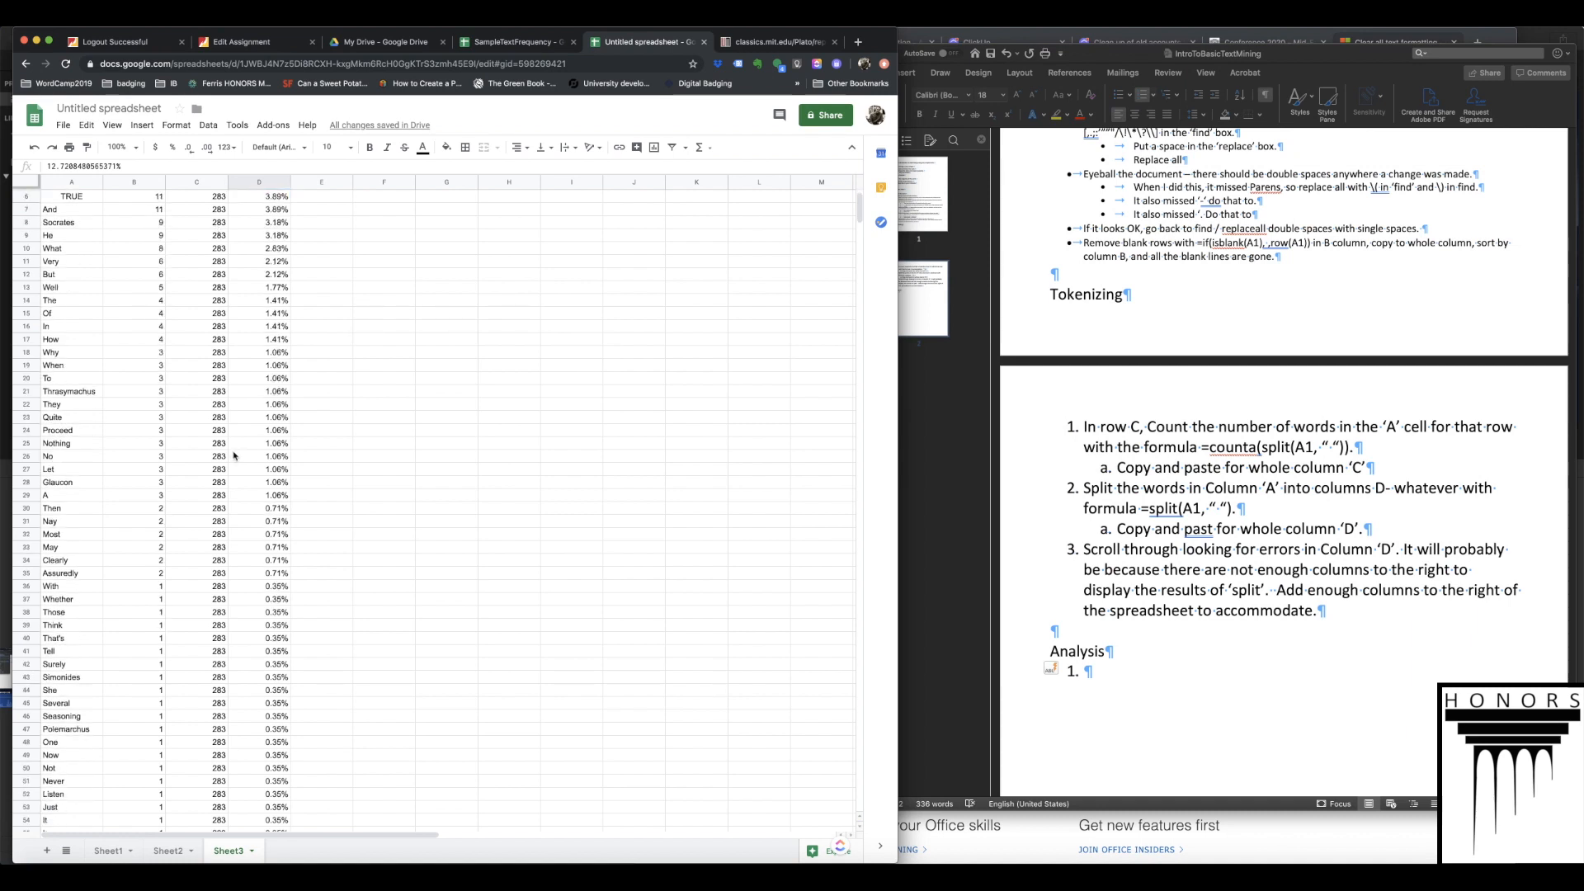
scroll(234, 452, up, 3)
- In the Word notes, write "First words of paragragh, frequency and rate calculation." as item 1 under Analysis and start item 2
click(1087, 688)
text(First works o)
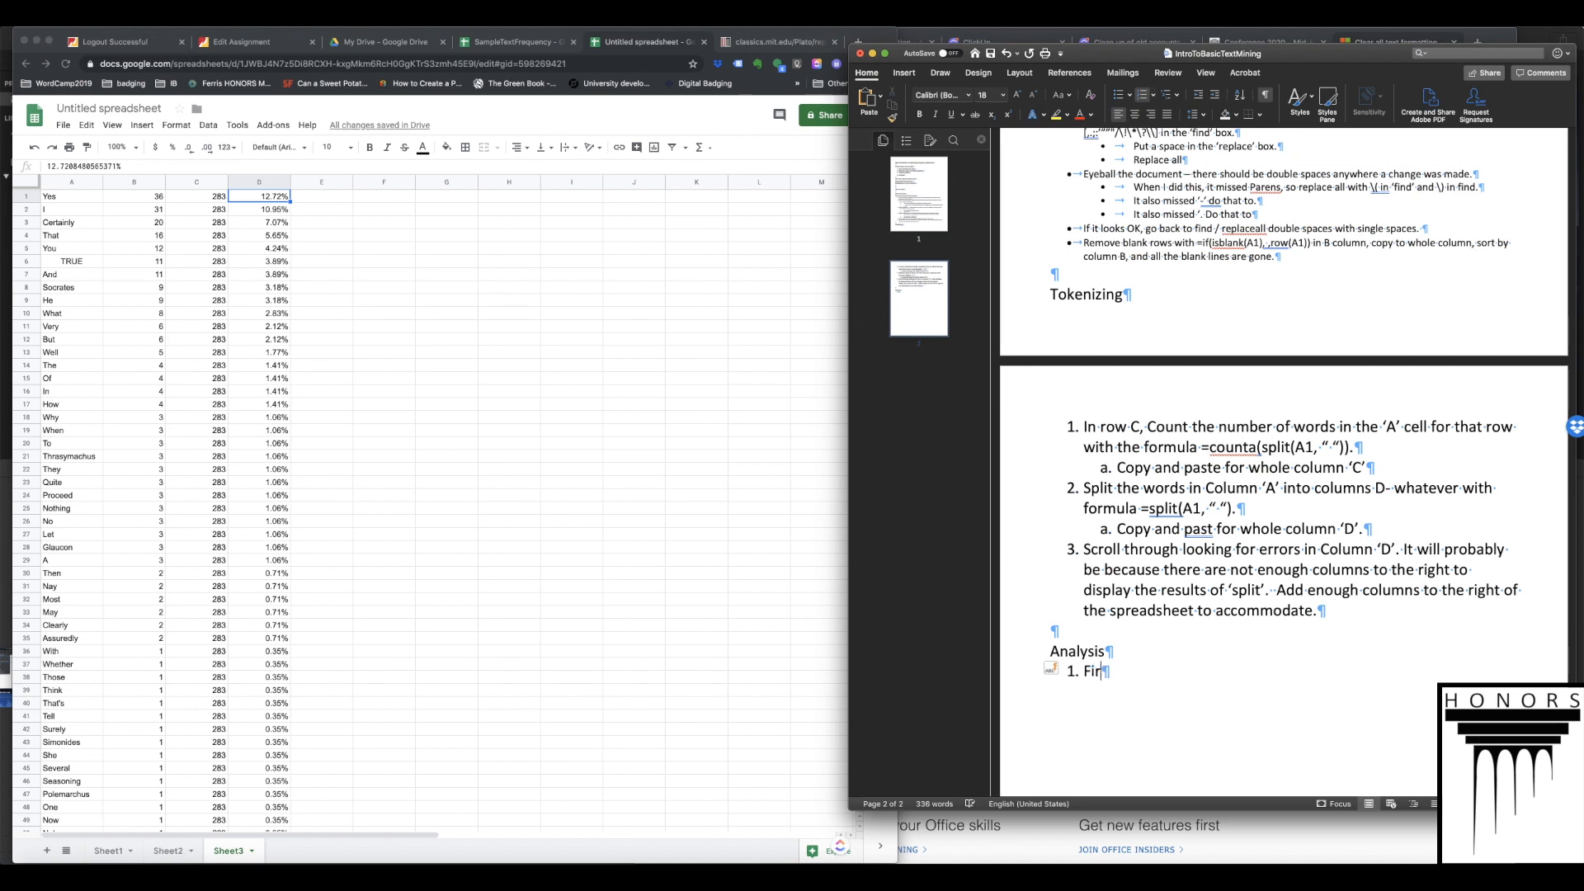
key(BackSpace)
key(BackSpace)
key(BackSpace)
key(BackSpace)
text(ds of pa)
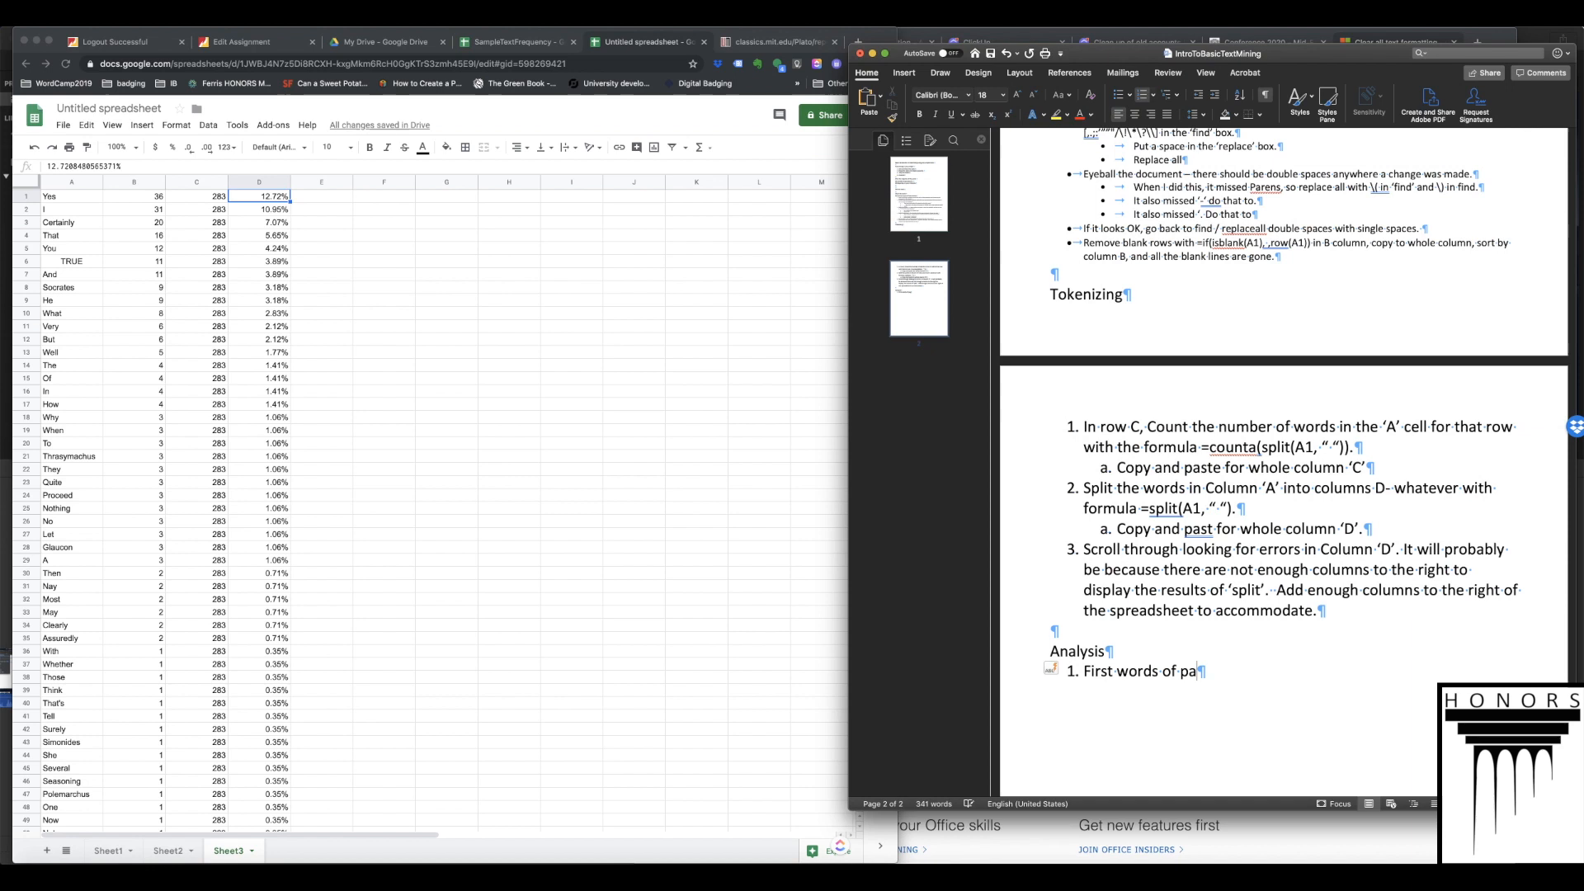
text(ragram,)
key(BackSpace)
key(BackSpace)
key(BackSpace)
text(gh, f)
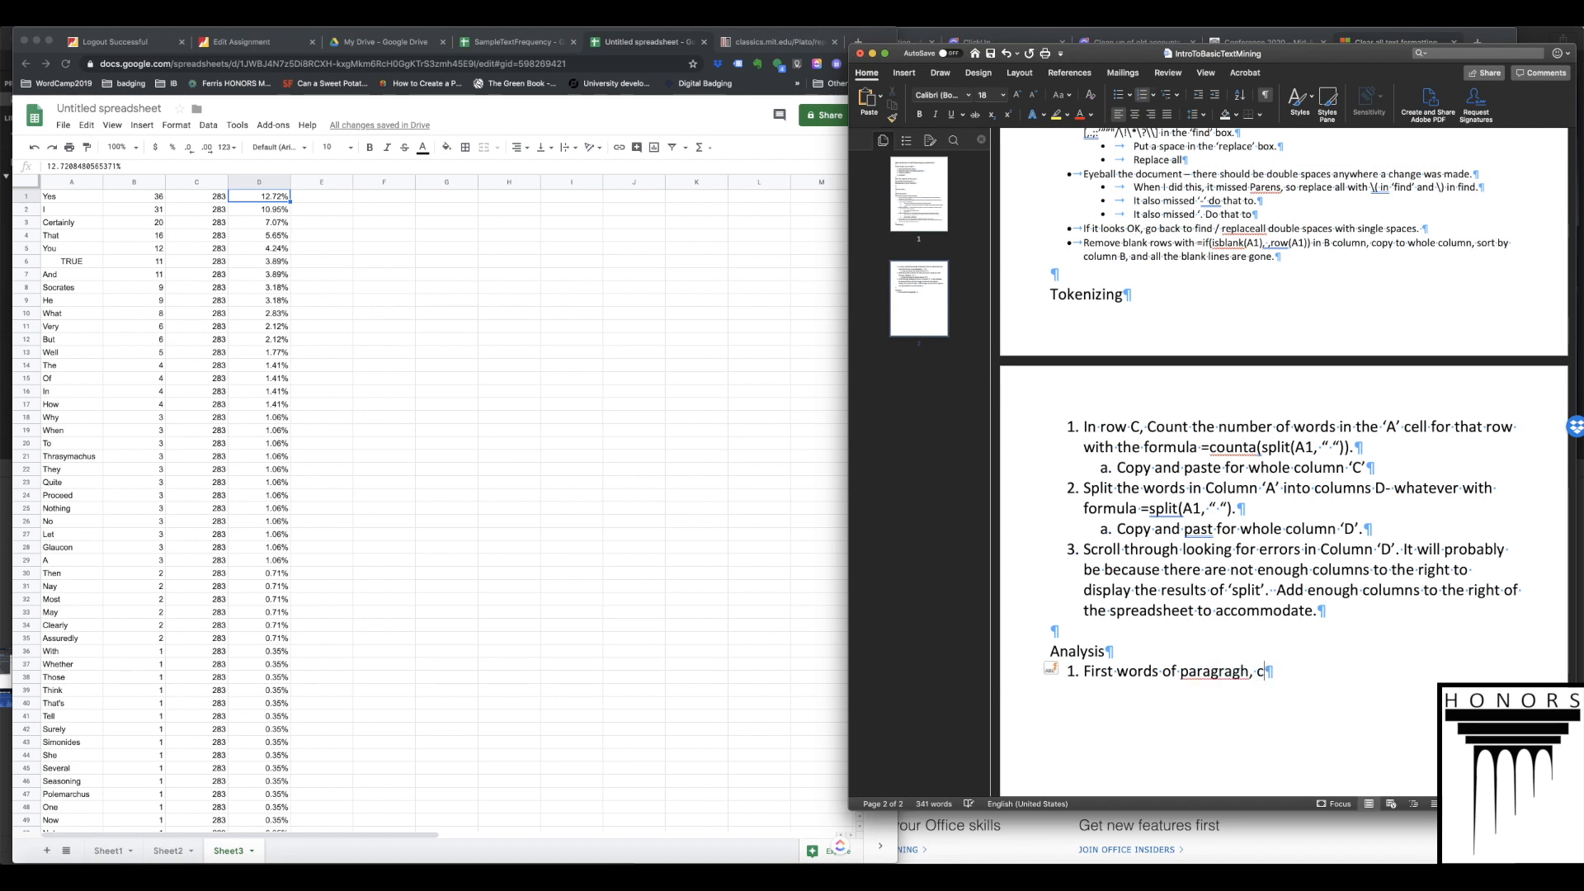
text(requency and rate cal)
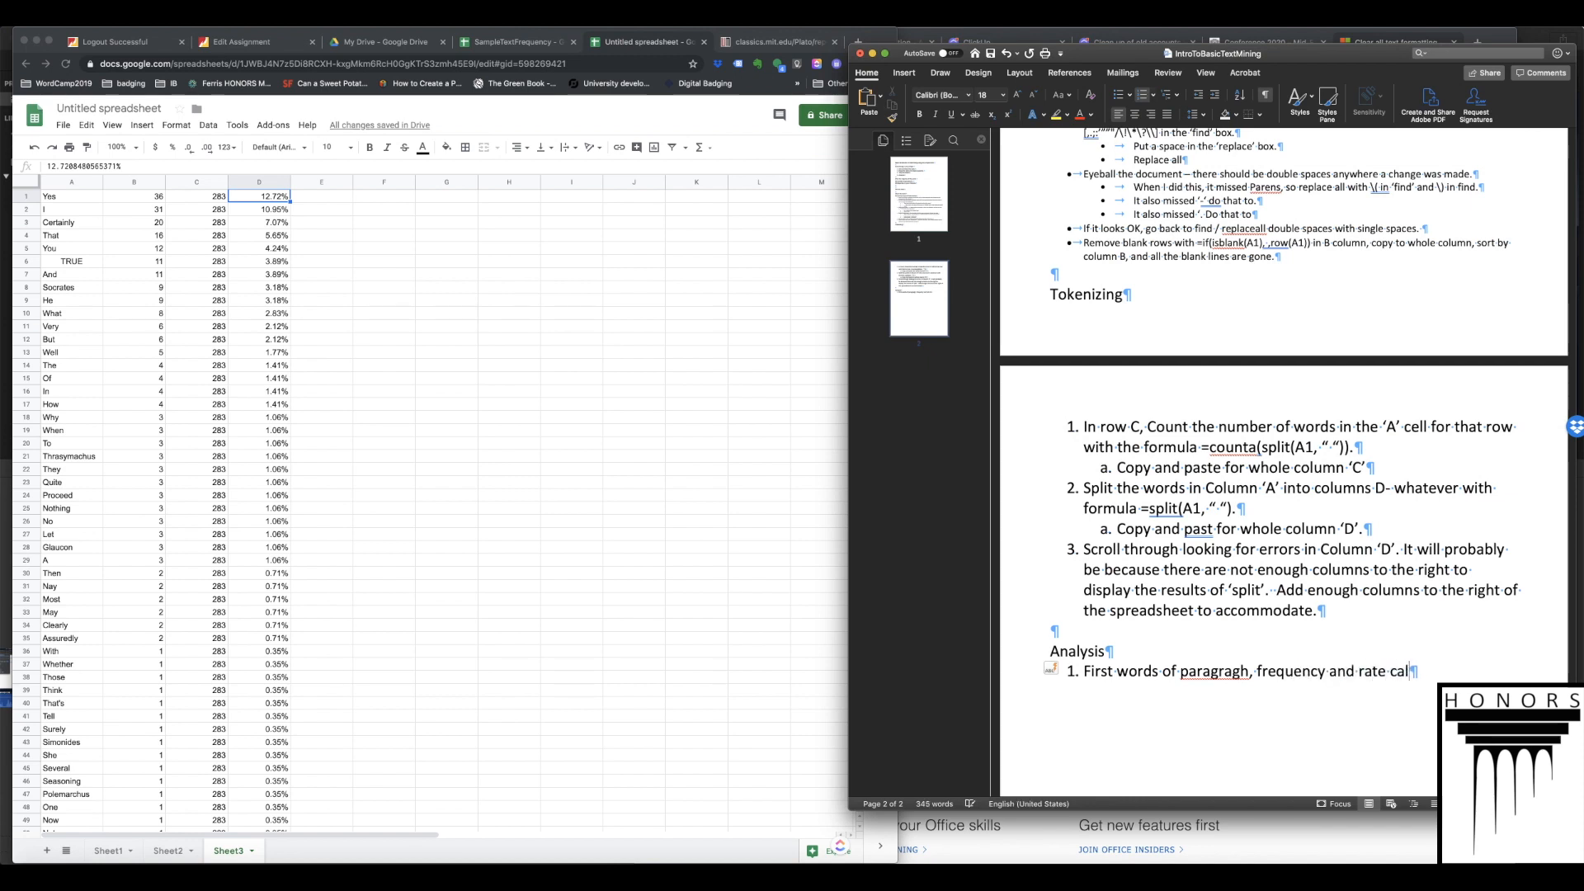
text(culation.)
key(Return)
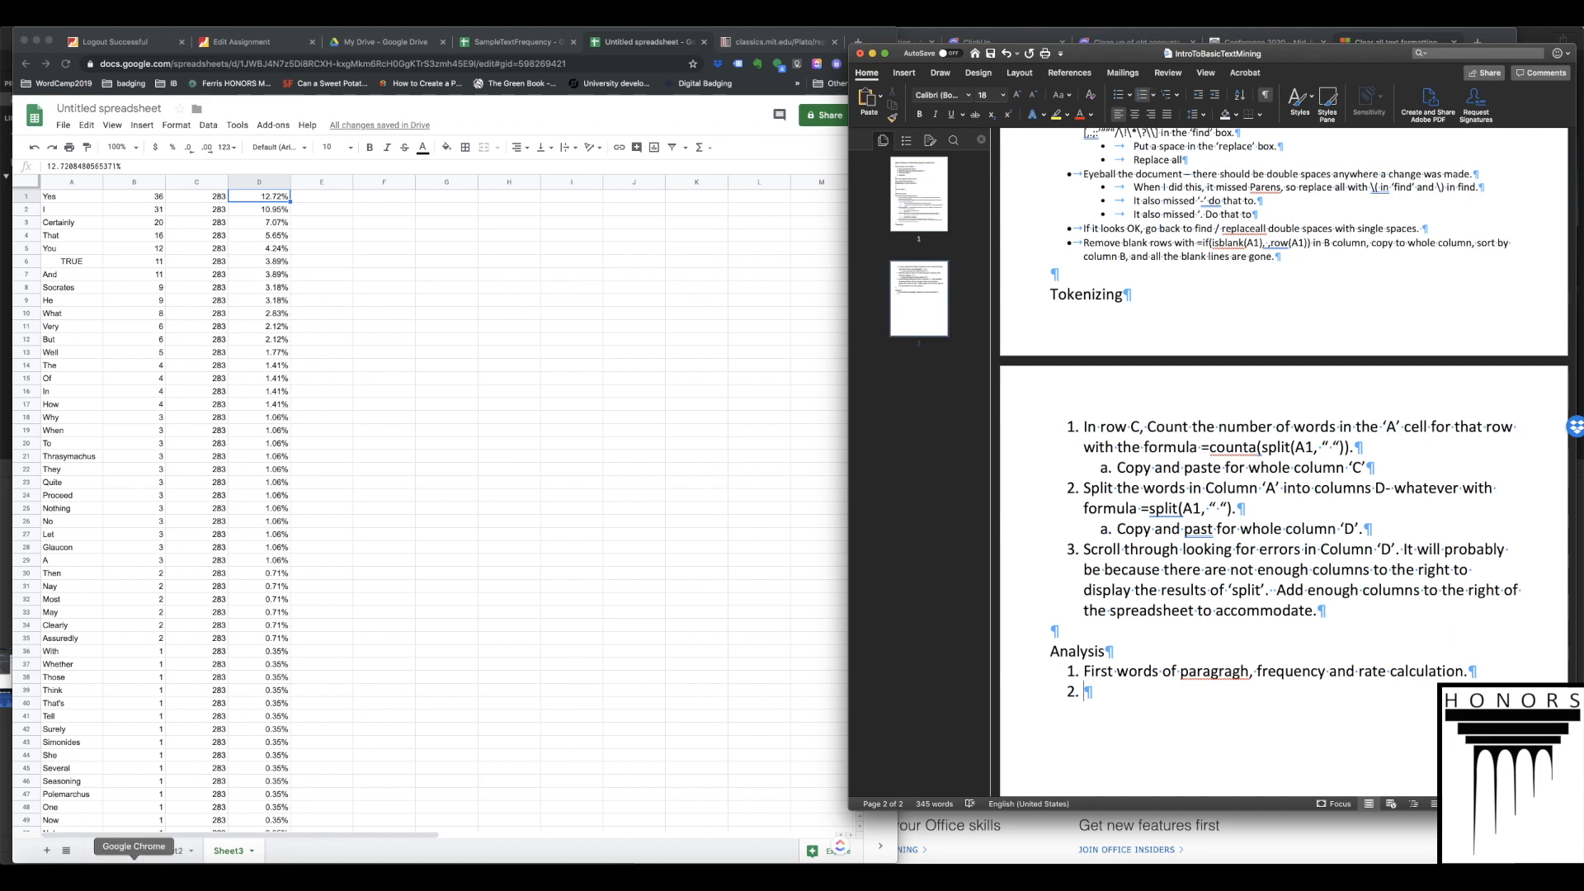
- Back in the spreadsheet, add a new blank sheet and rename Sheet2 as "1st words"
click(48, 851)
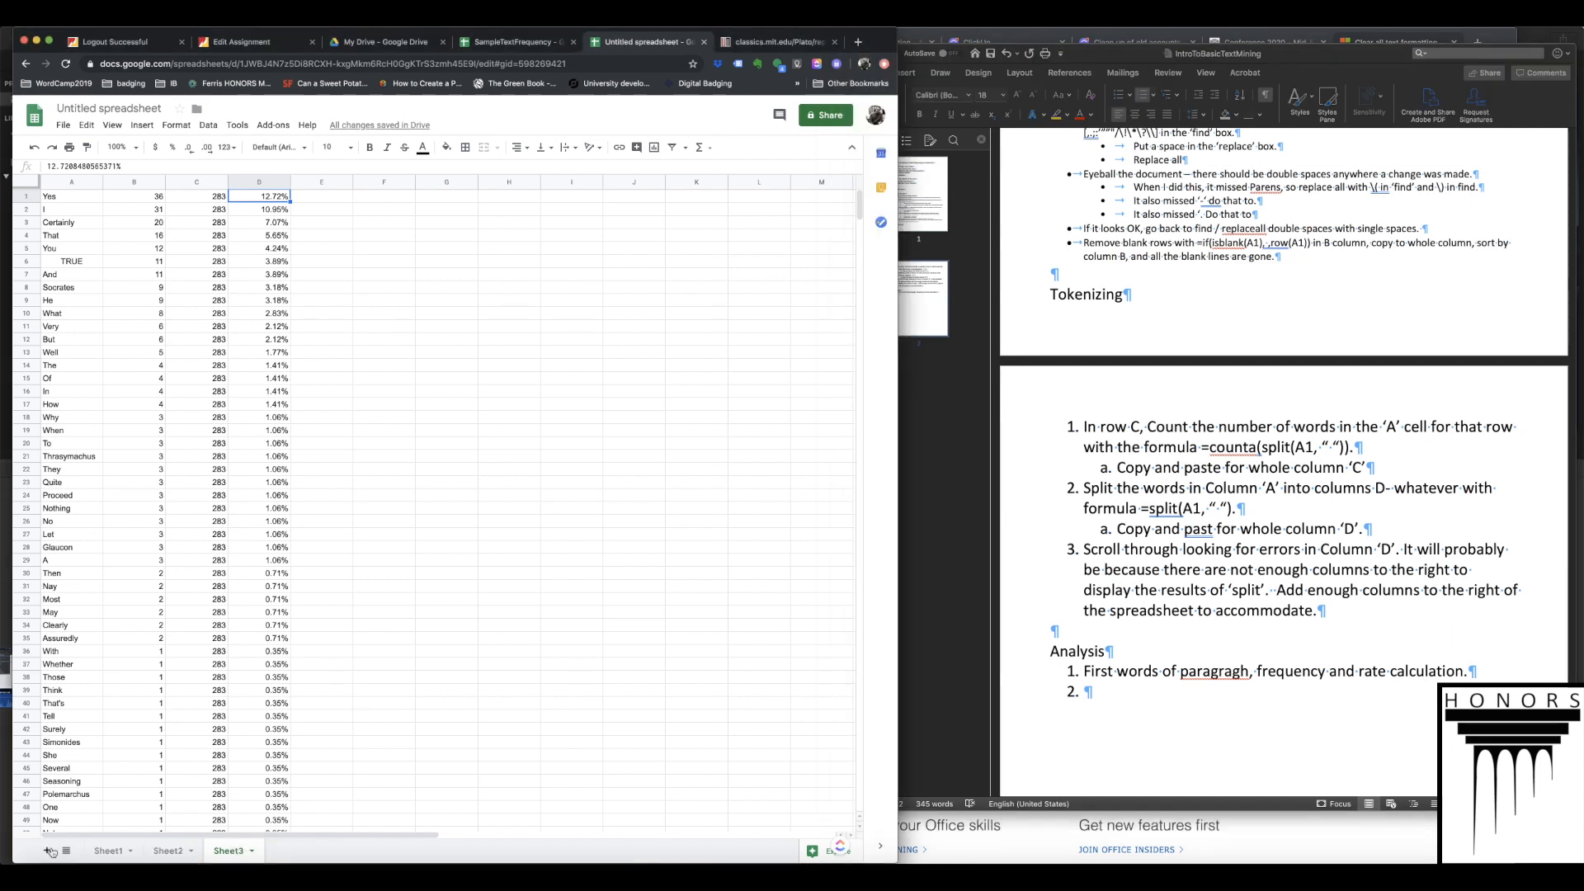
click(48, 850)
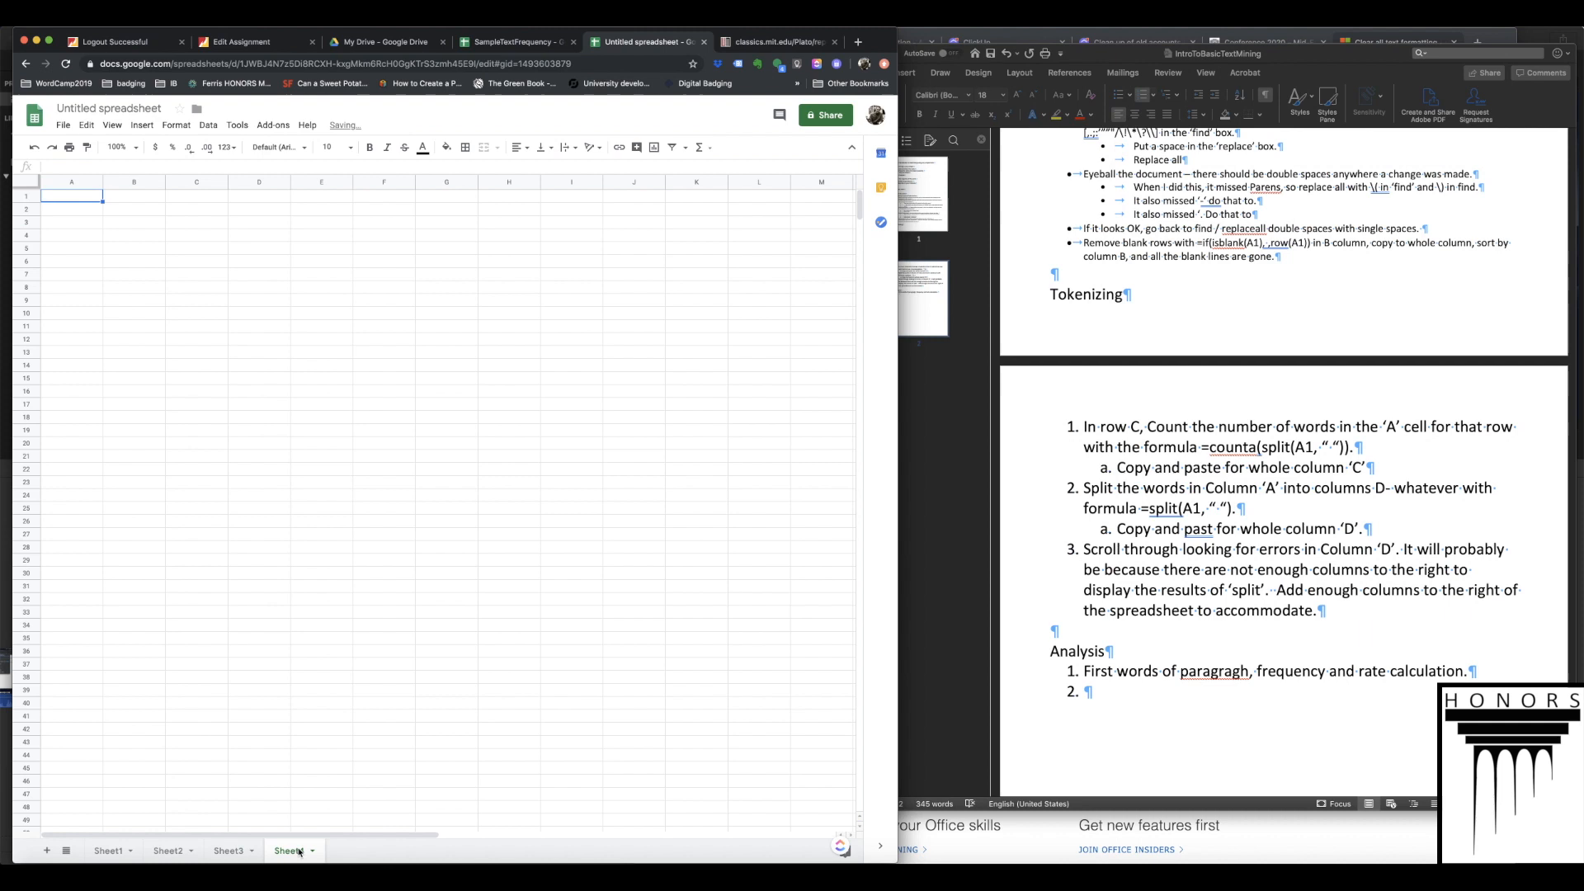
click(167, 850)
double_click(167, 850)
text(1st words)
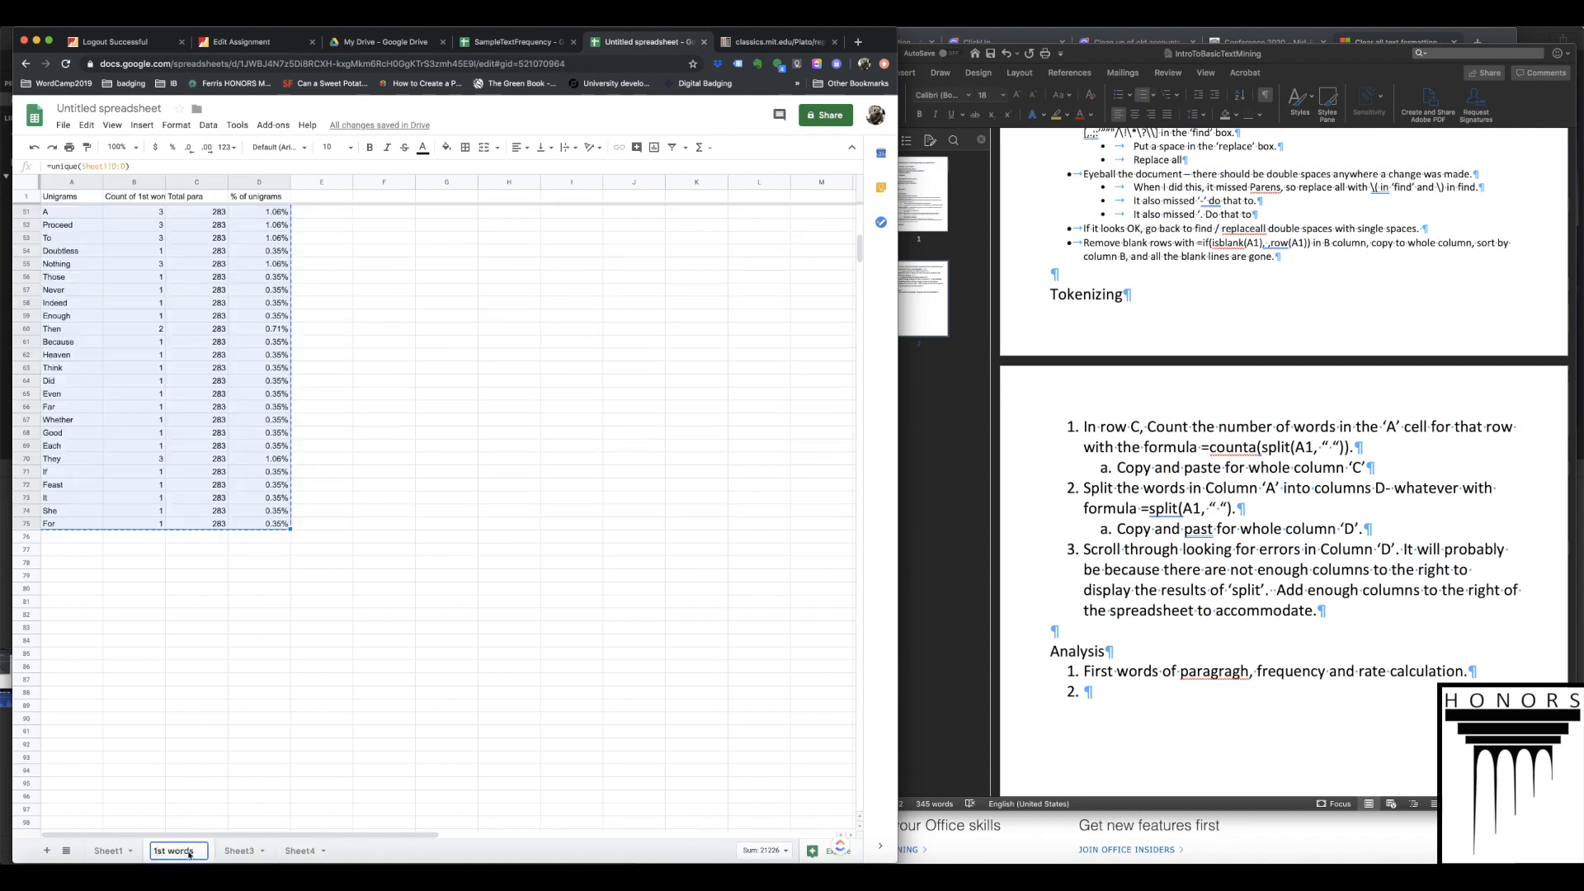
- Rename Sheet3 as "1st words sortable"
click(240, 851)
double_click(239, 851)
text(s)
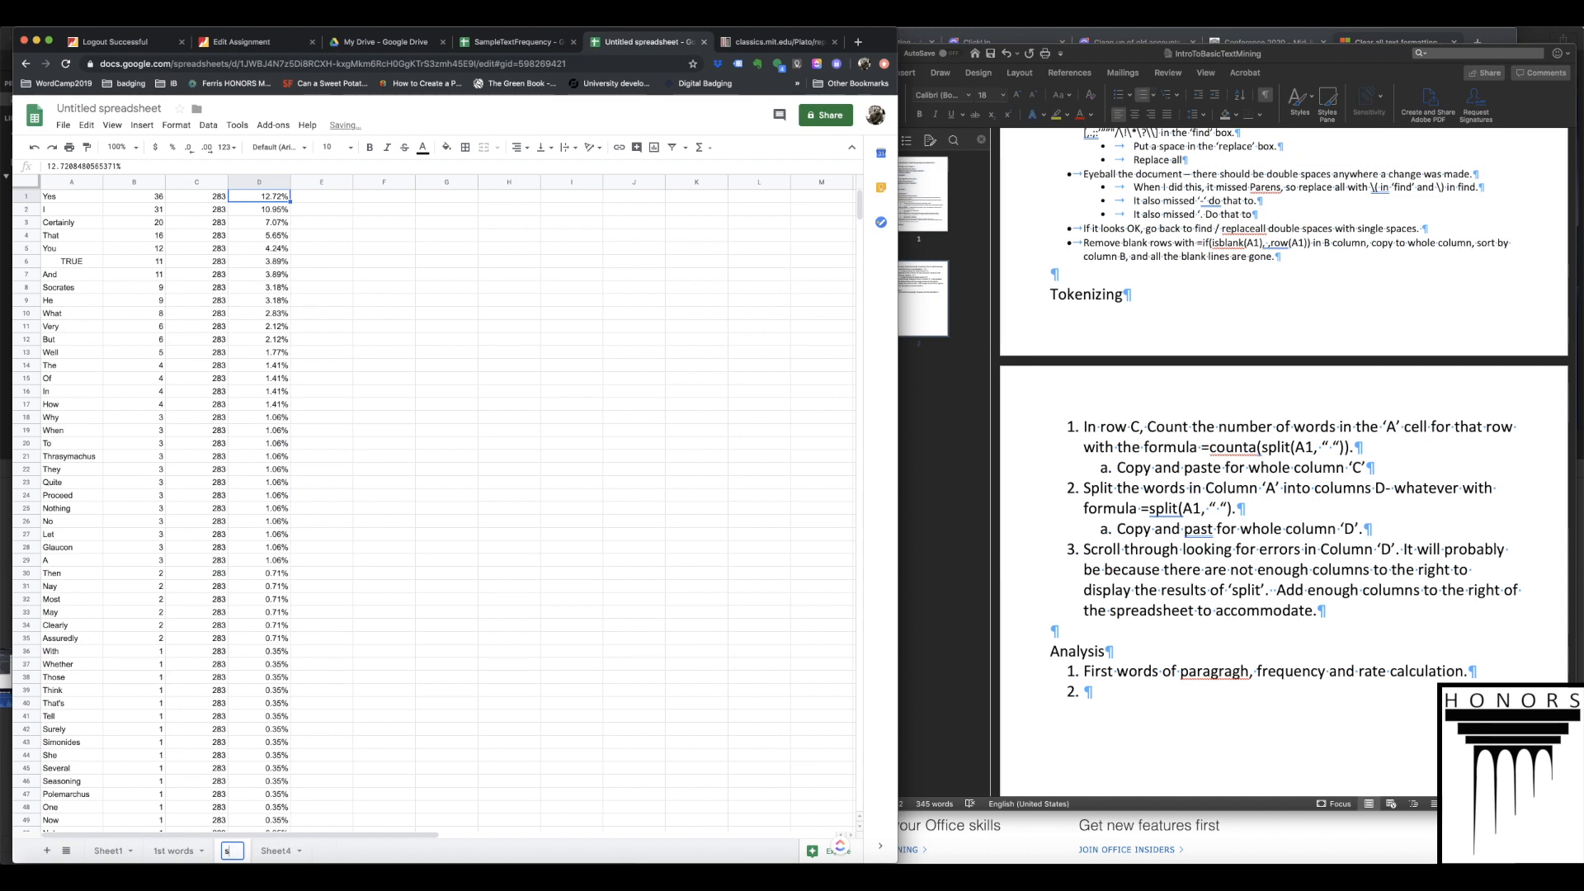
text(1st words so)
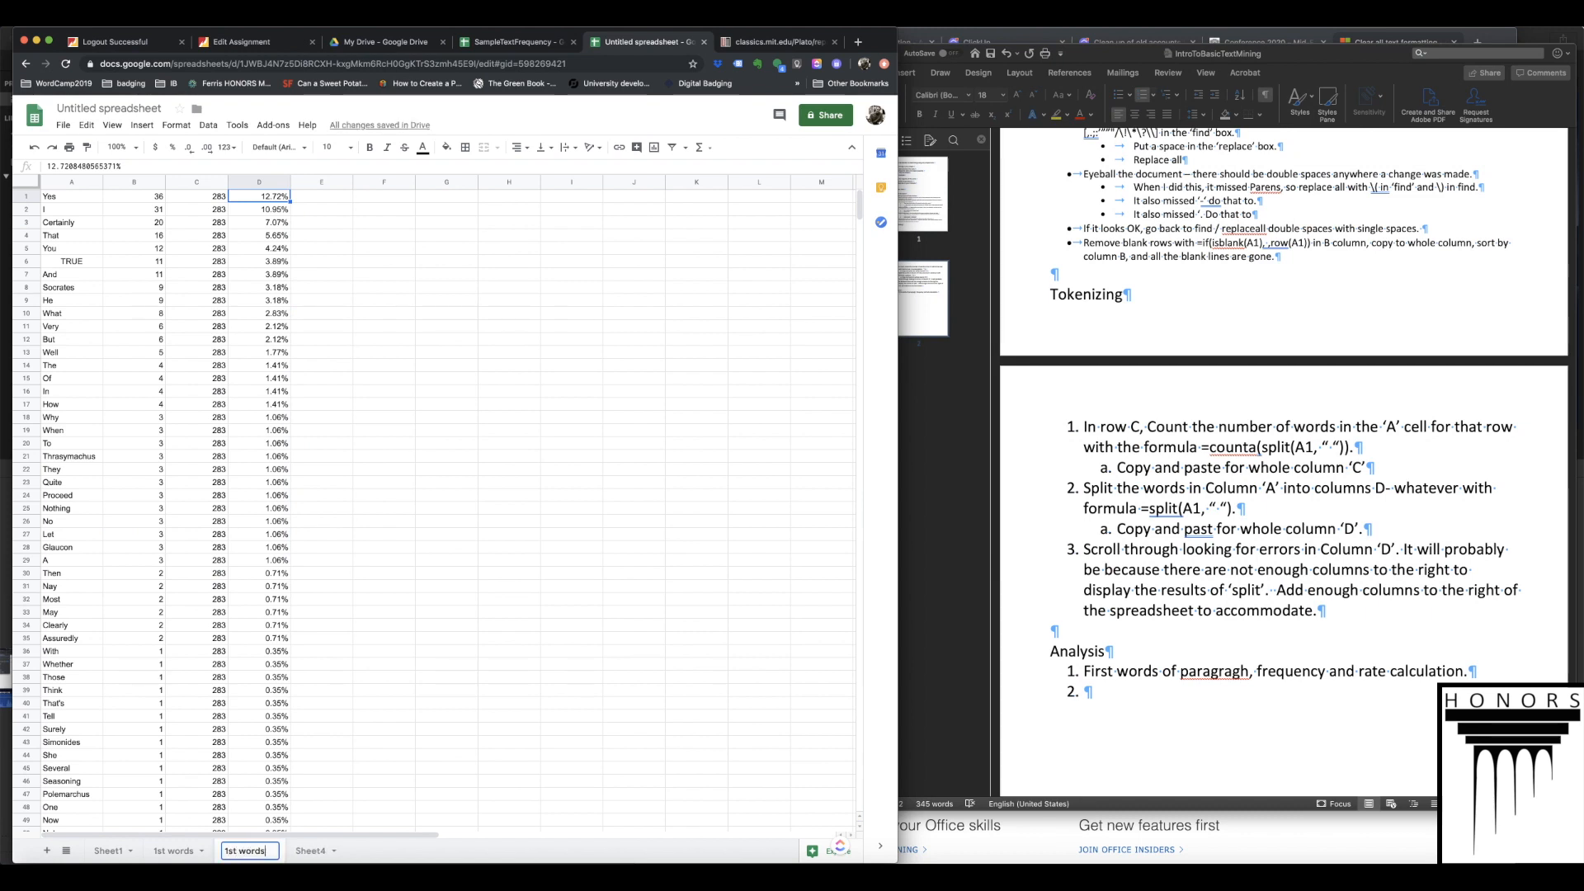
text(rtable)
key(Return)
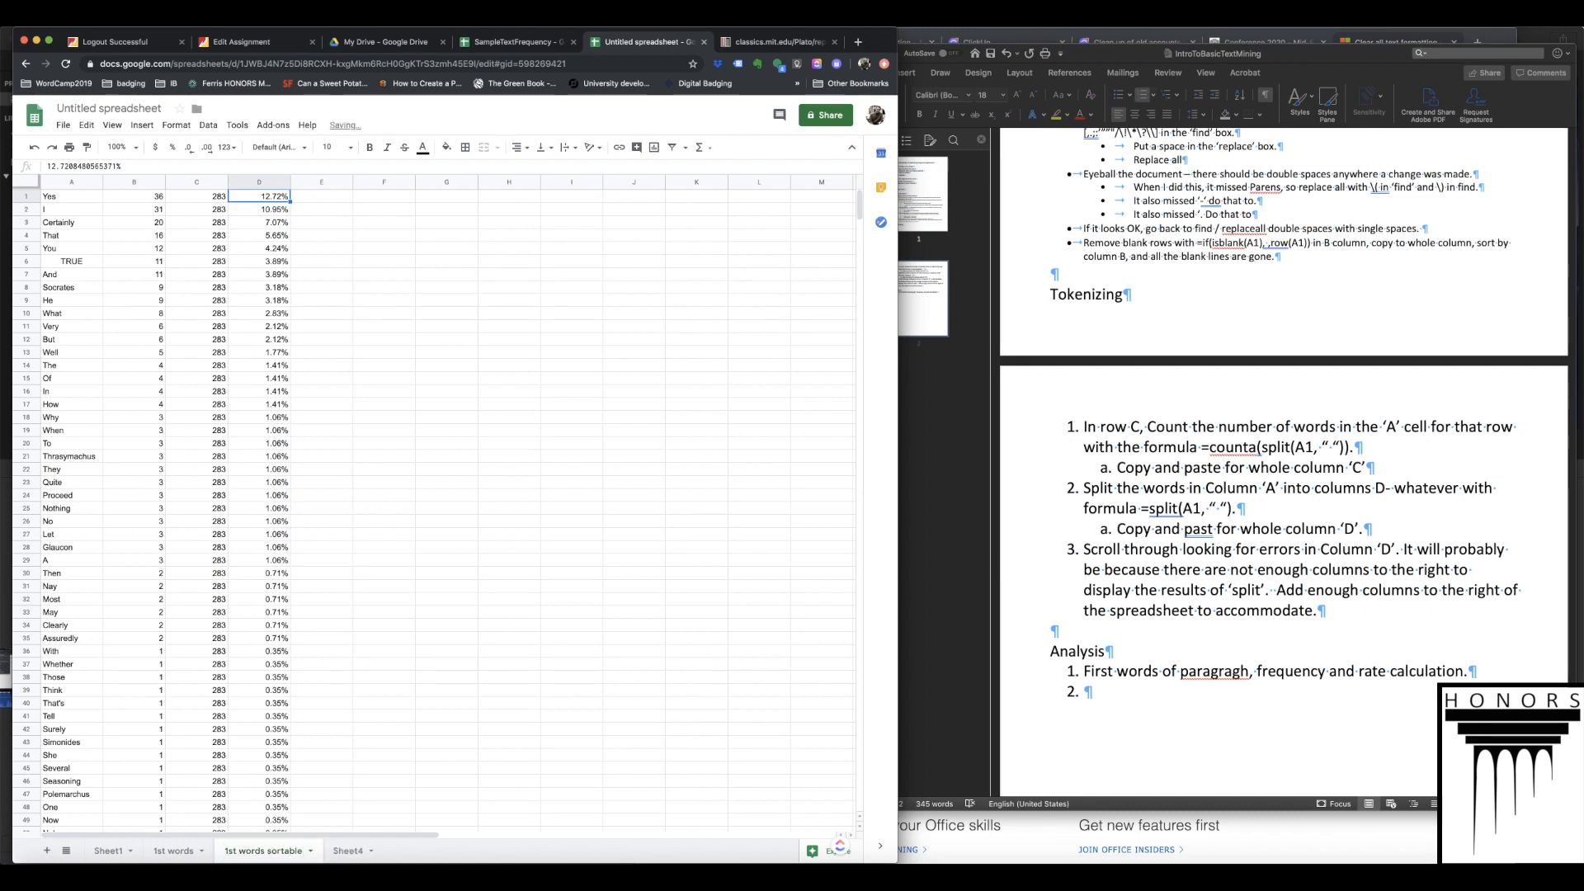
- Review the split words from column D onward on Sheet1, and open the empty Sheet4
click(103, 851)
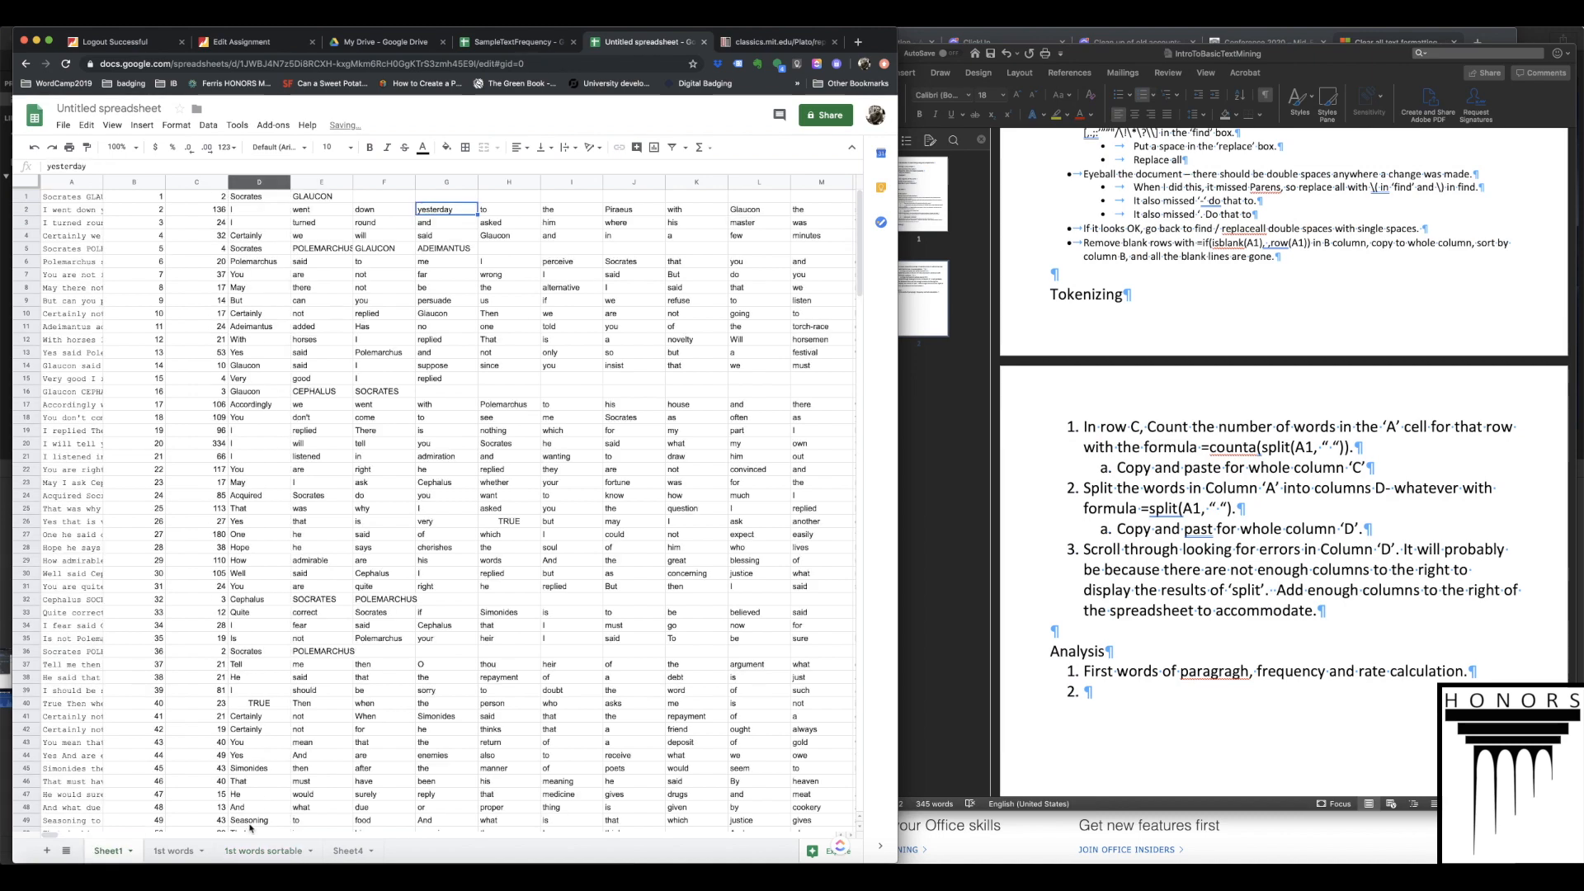
click(256, 180)
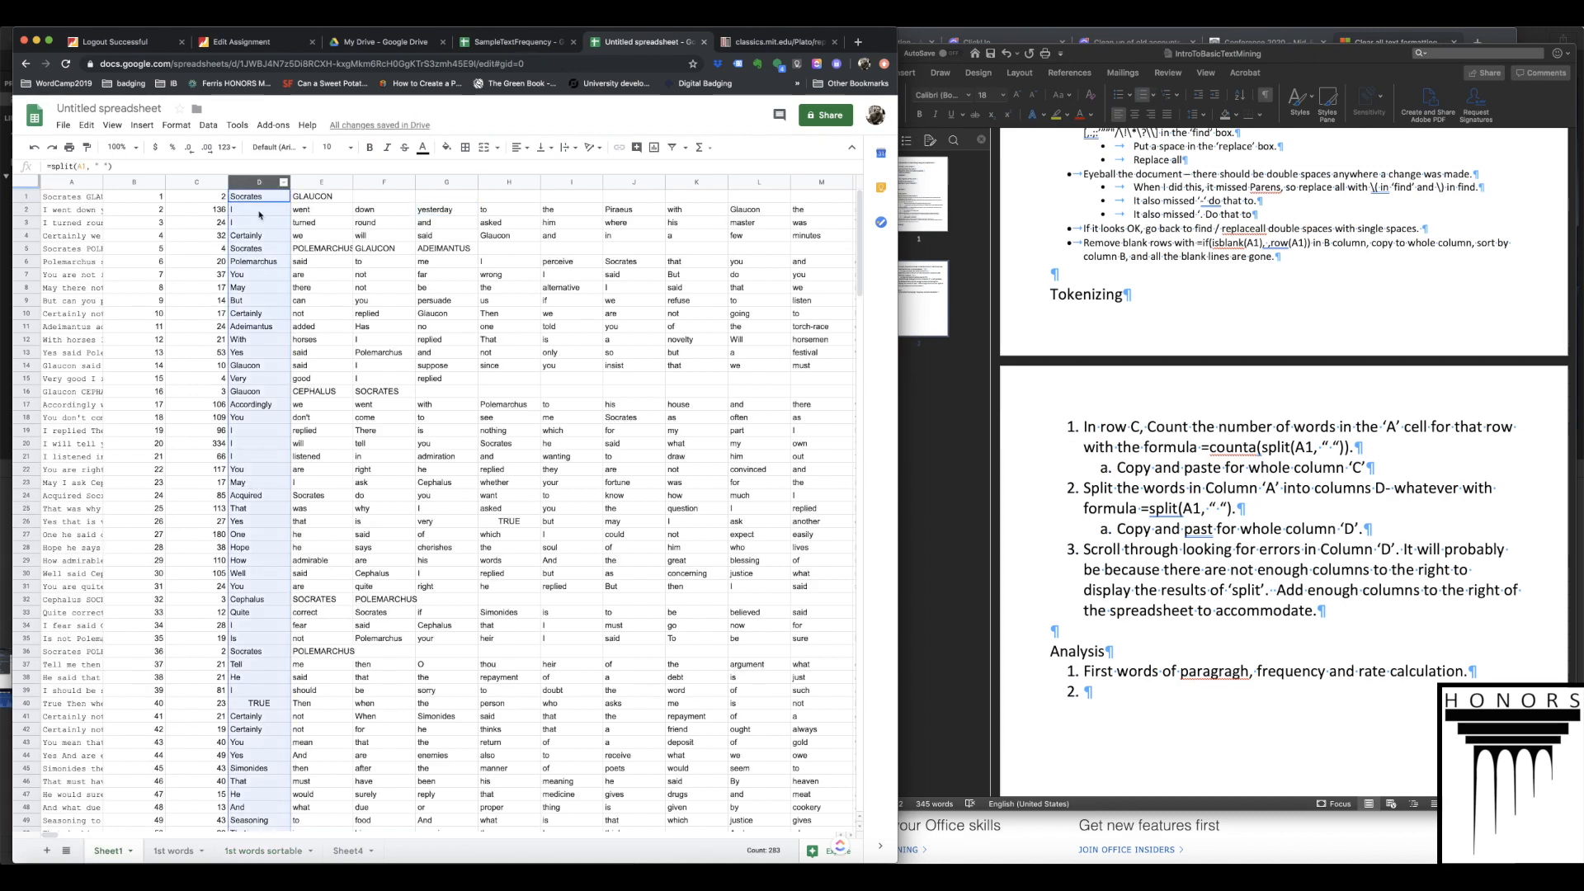
scroll(600, 351, right, 20)
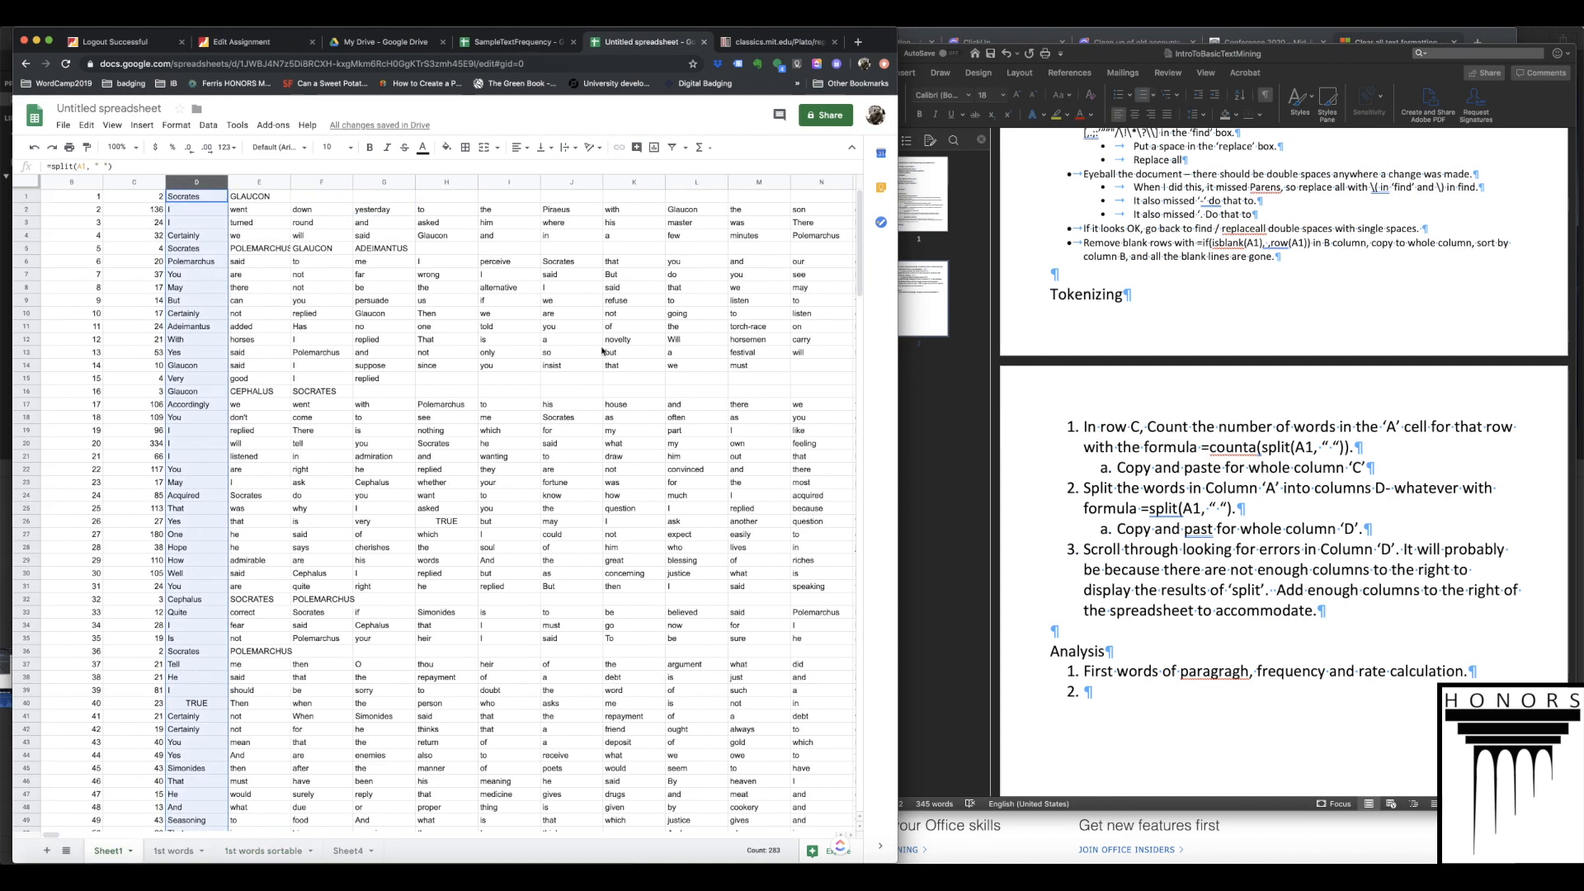
scroll(600, 351, left, 20)
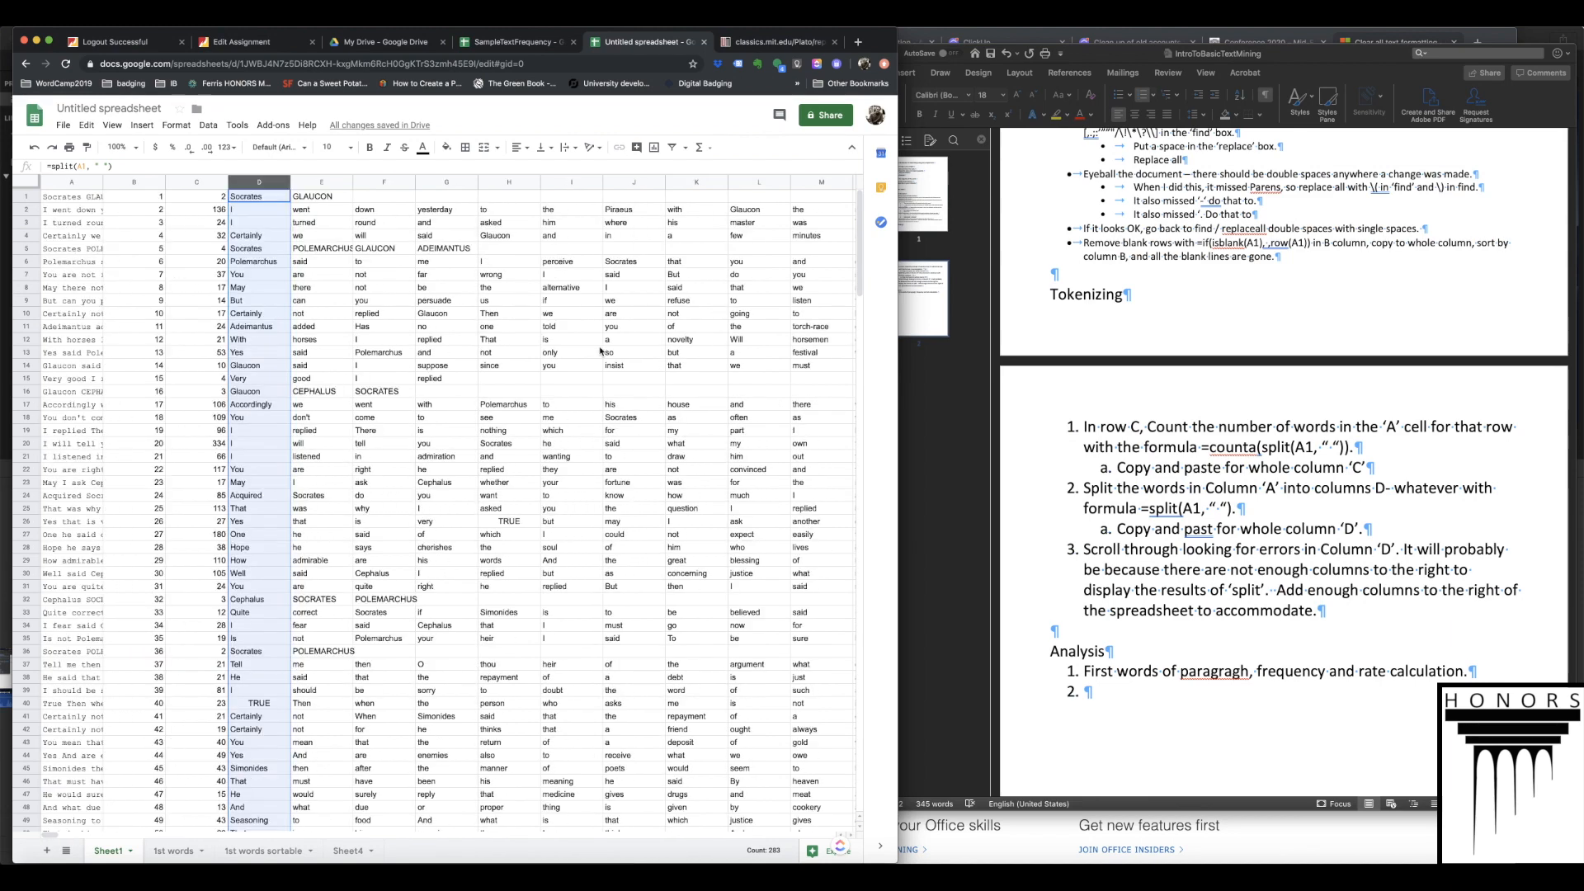
click(349, 850)
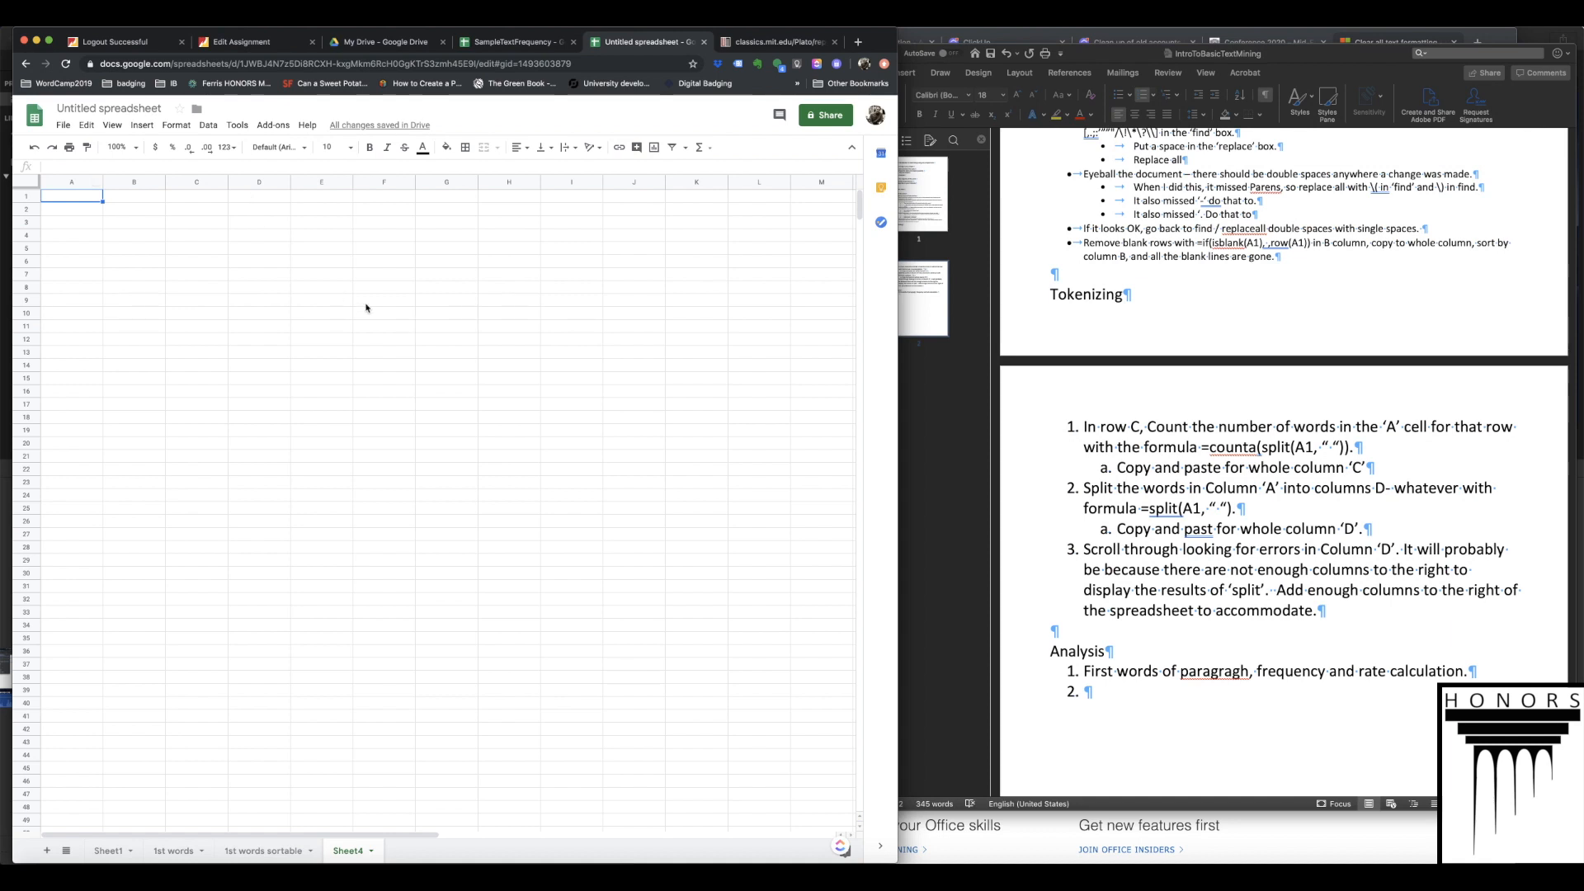
- Copy the TRANSPOSE(SPLIT(ARRAYFORMULA(CONCATENATE(…)))) formula from cell A2 of the SampleTextFrequency spreadsheet into cell A2 of Sheet4 in the untitled spreadsheet
click(522, 47)
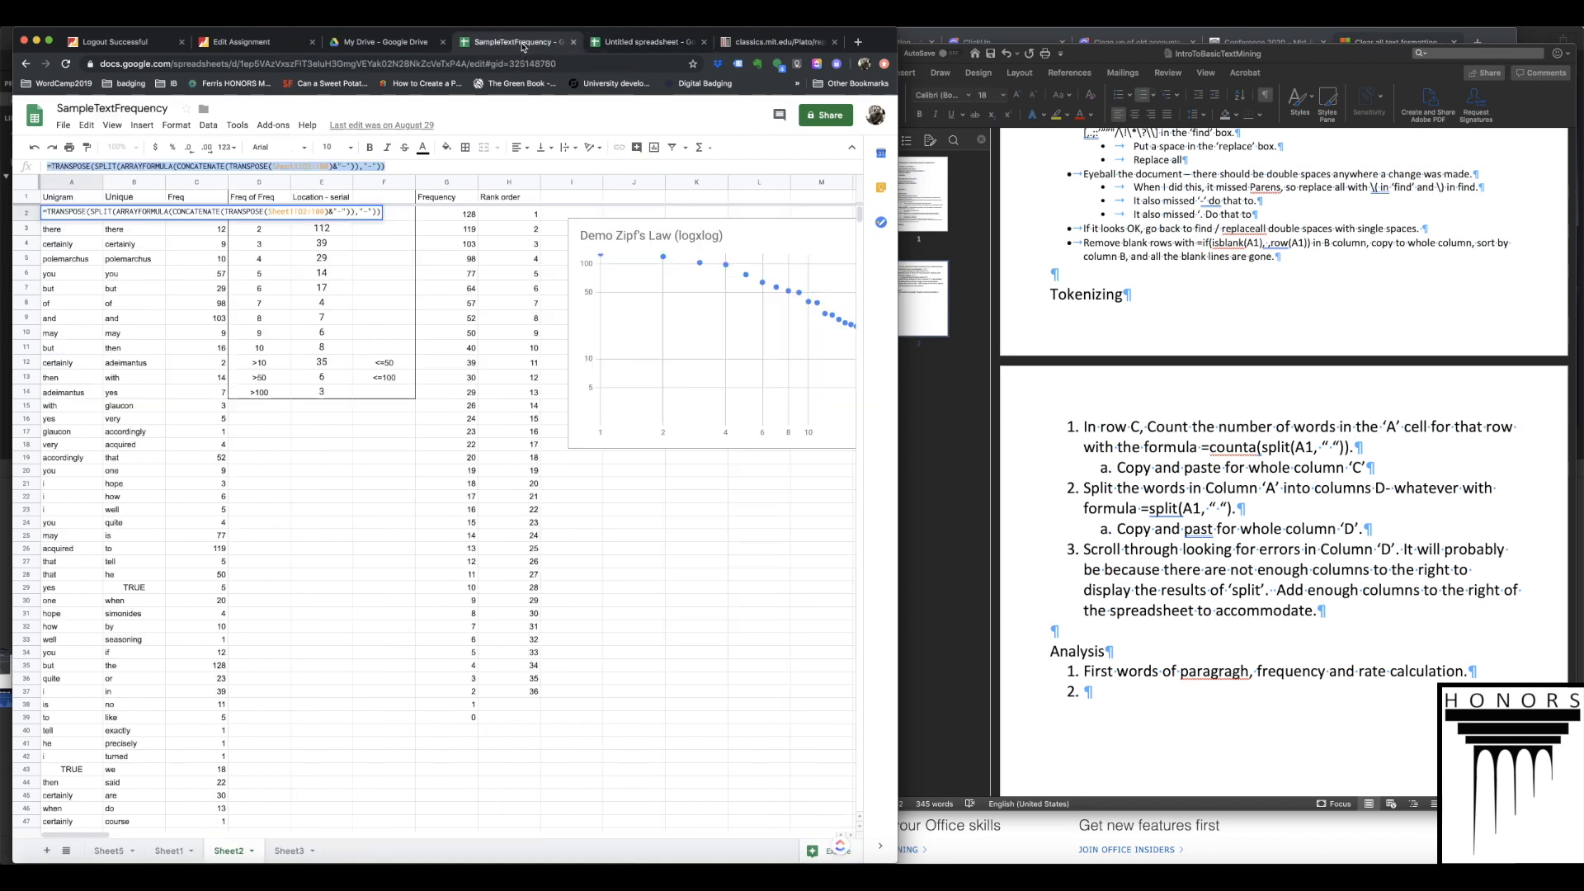
click(396, 166)
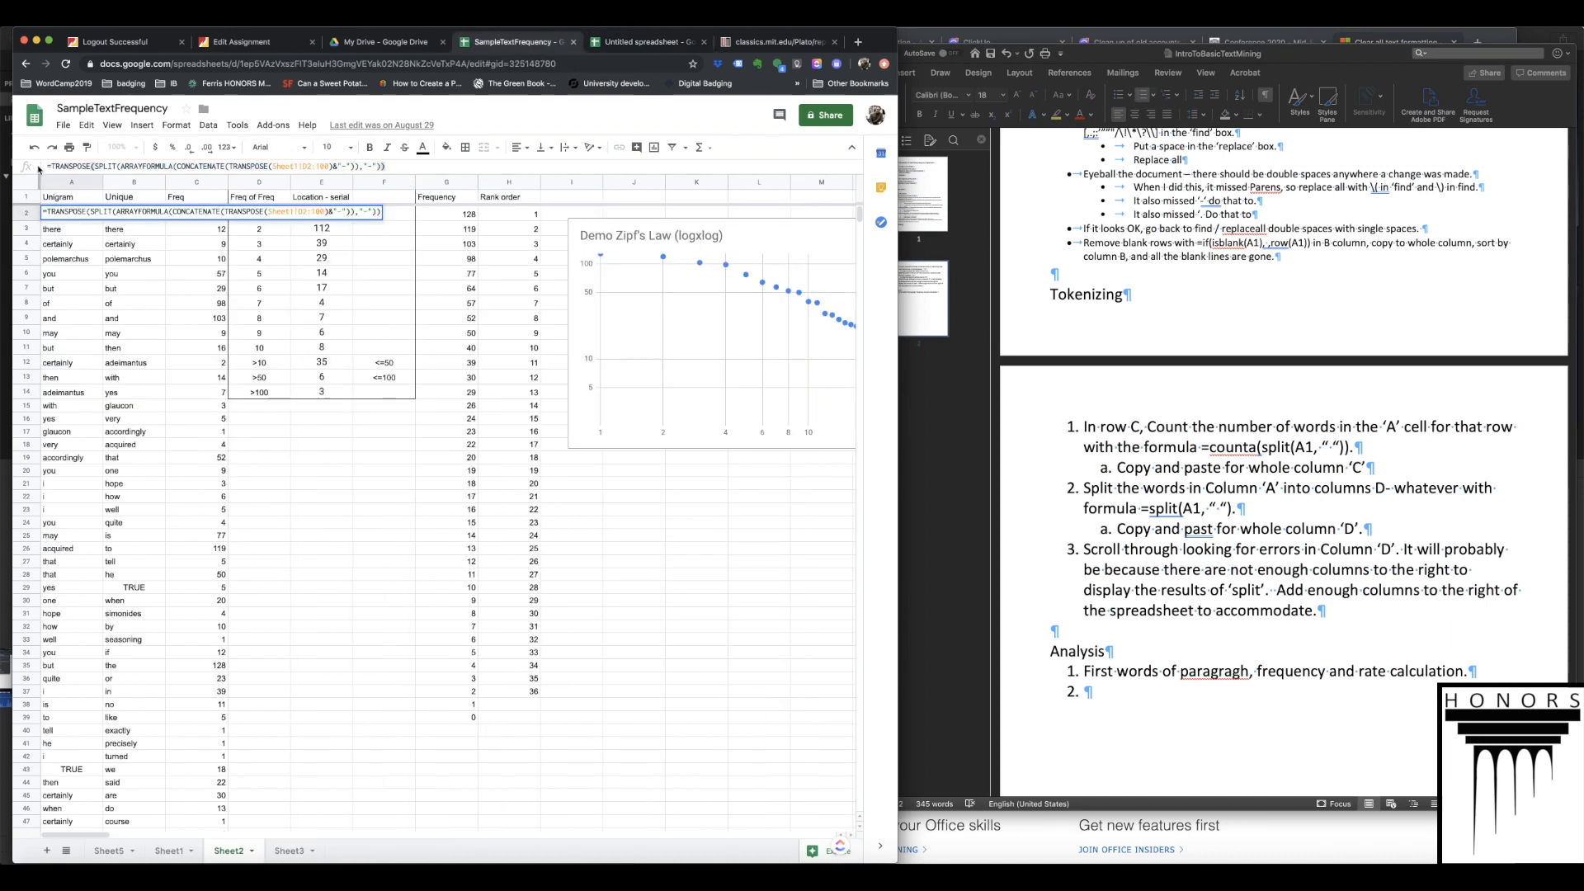
drag(422, 165, 45, 166)
key(ctrl+c)
click(626, 47)
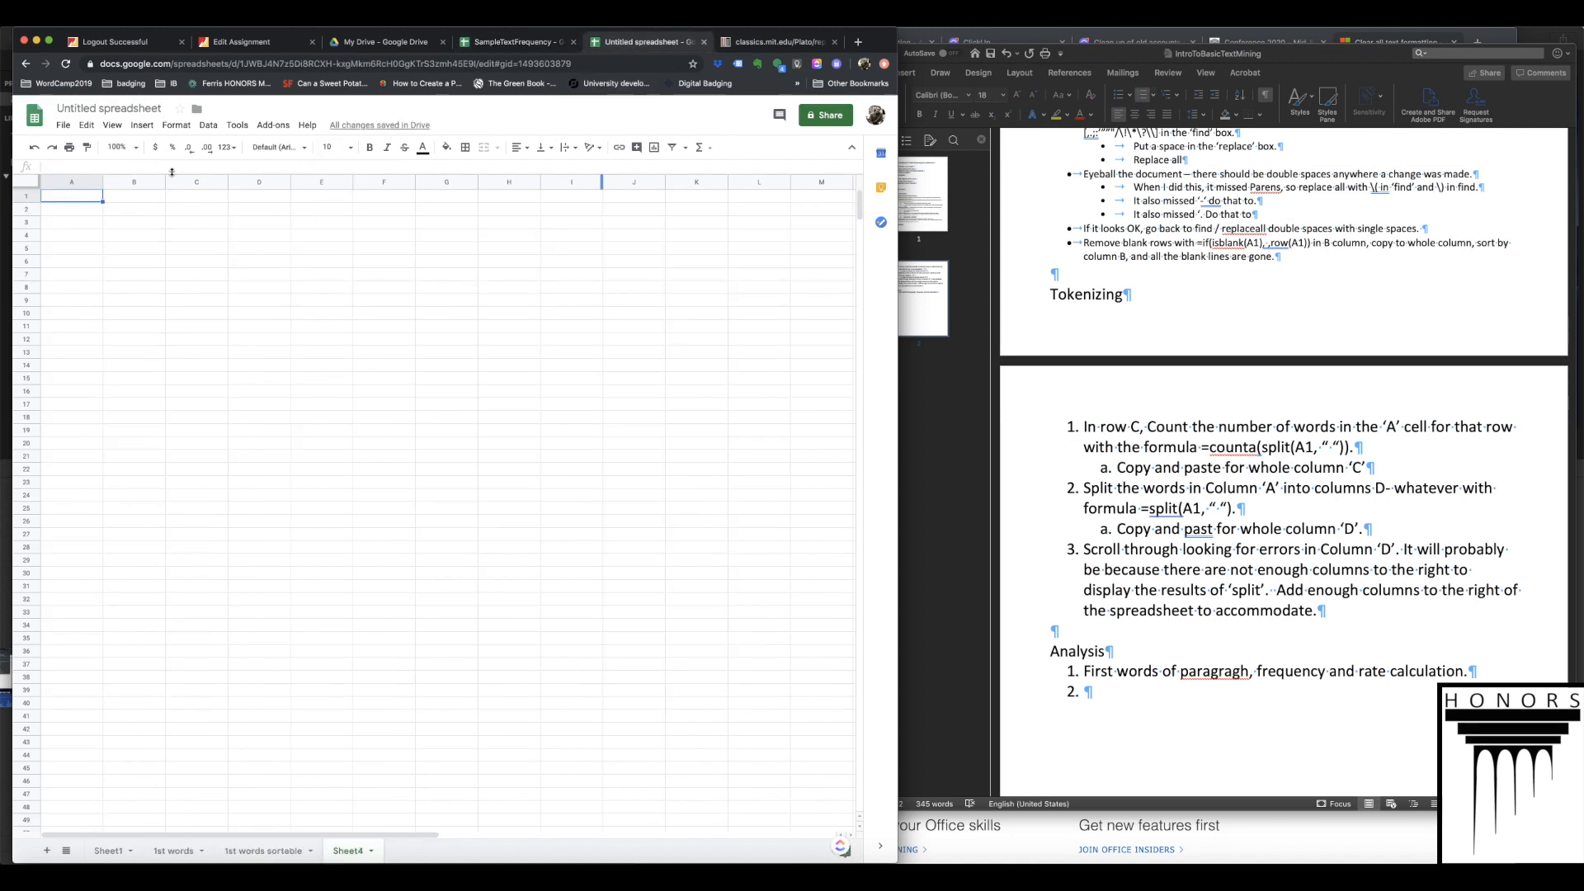
click(76, 210)
click(77, 167)
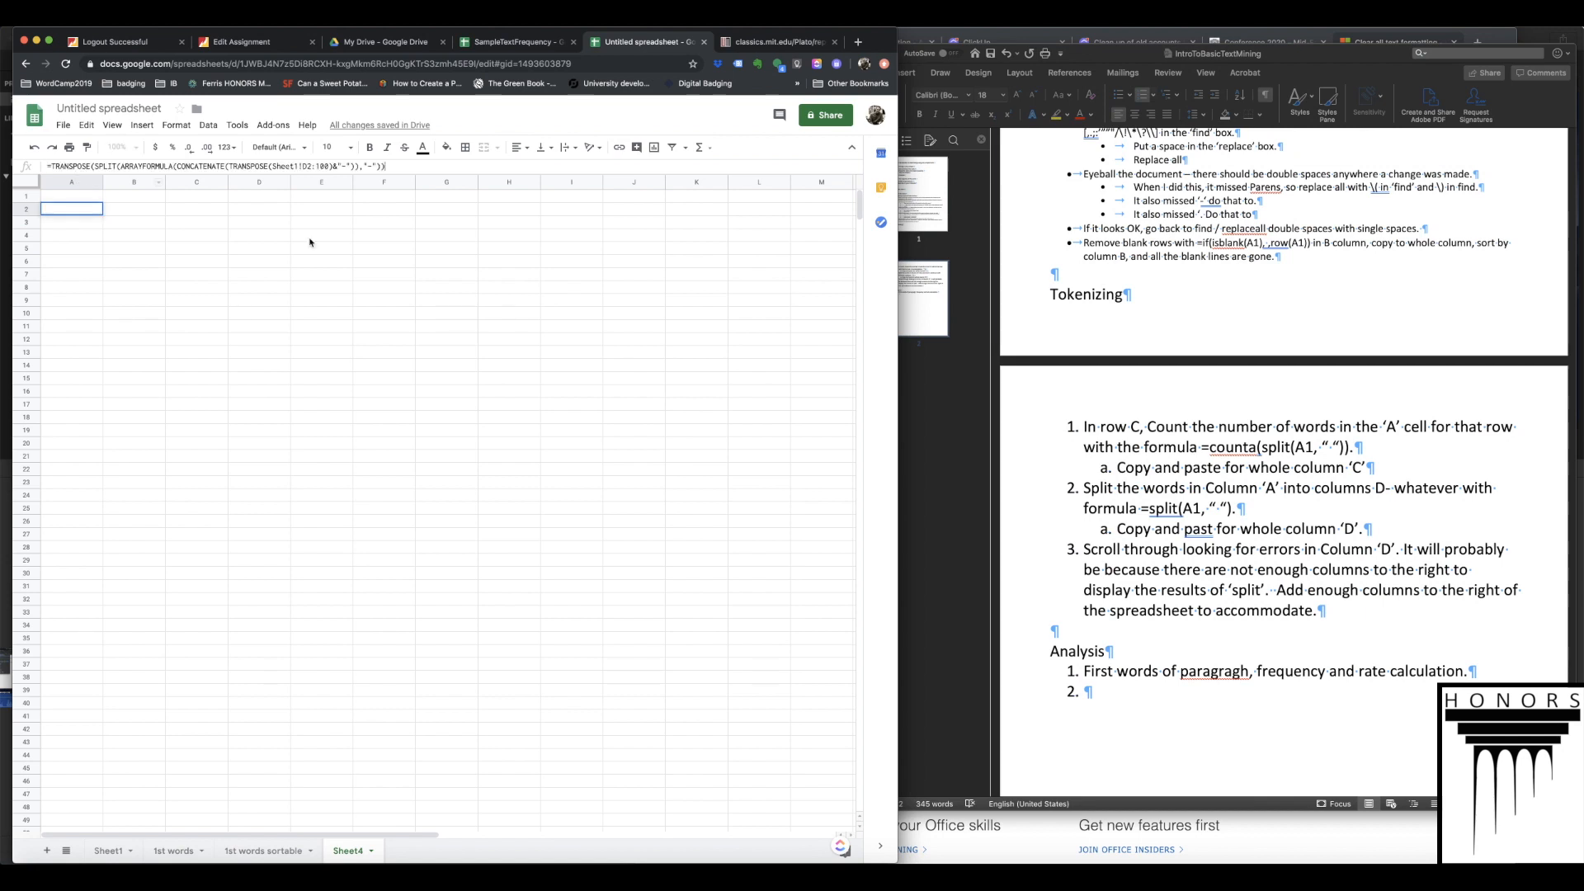
key(ctrl+v)
- In the Word notes, write "Find unique values over the entire text using:" as item 2 under Analysis
click(1138, 697)
text(Find all)
key(BackSpace)
key(BackSpace)
key(BackSpace)
text(uniqi)
key(BackSpace)
key(BackSpace)
key(BackSpace)
key(BackSpace)
text(nique c)
key(BackSpace)
text(values over the entire tiext)
key(BackSpace)
key(BackSpace)
key(BackSpace)
key(BackSpace)
key(BackSpace)
text(ext using:)
- Paste the copied TRANSPOSE formula below item 2 and indent it as sub-item a
key(Return)
key(super+v)
click(1079, 708)
key(Tab)
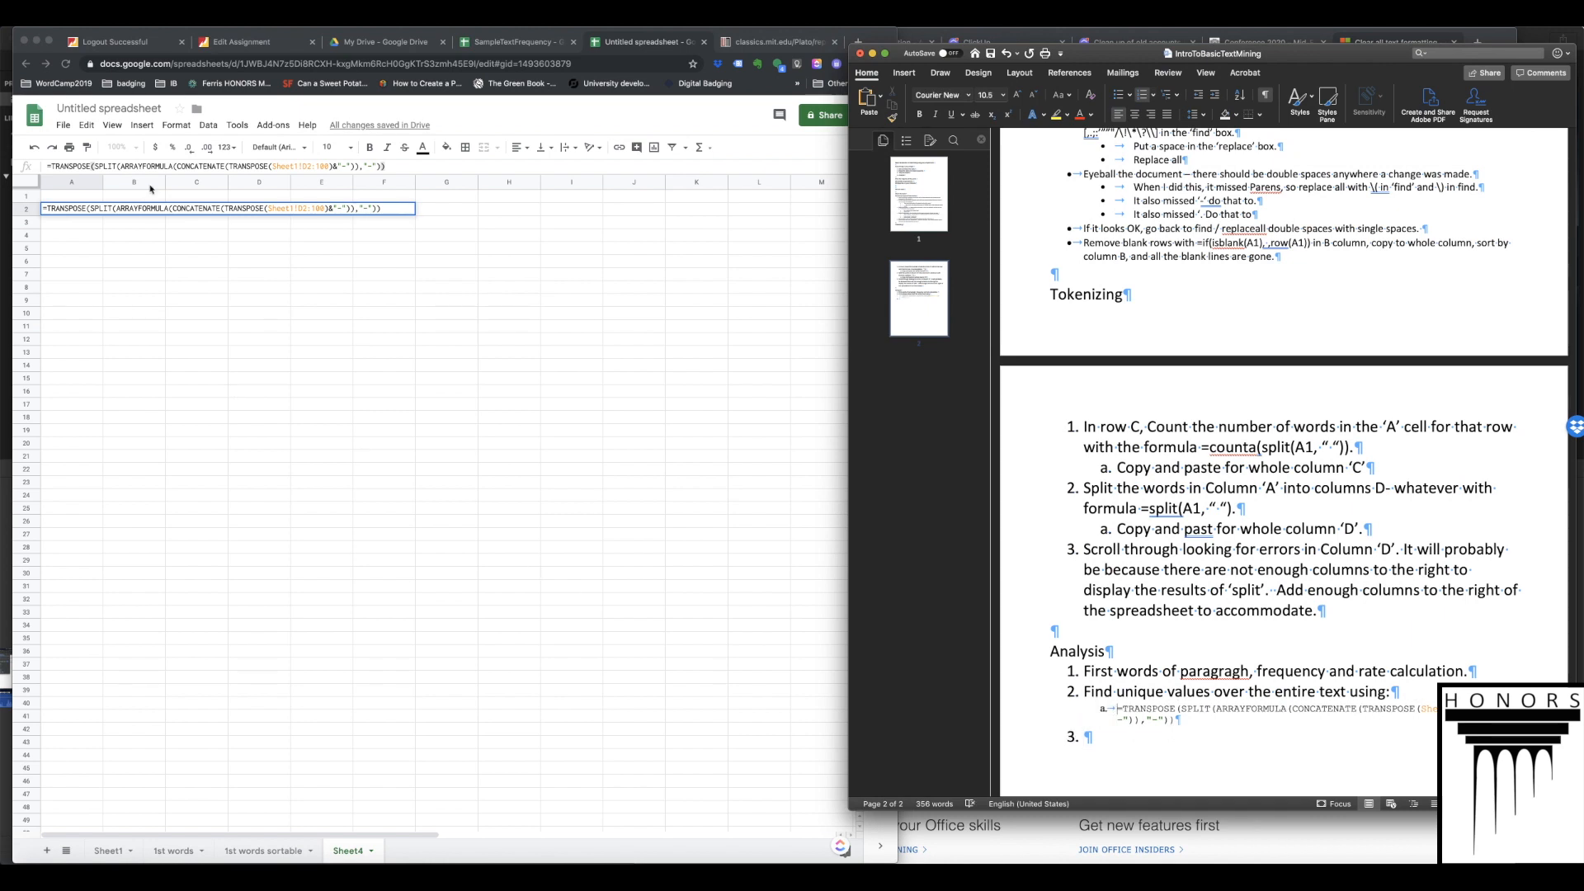
- Check the source range in Sheet4's A2 formula against the split words from column D onward on Sheet1
click(247, 168)
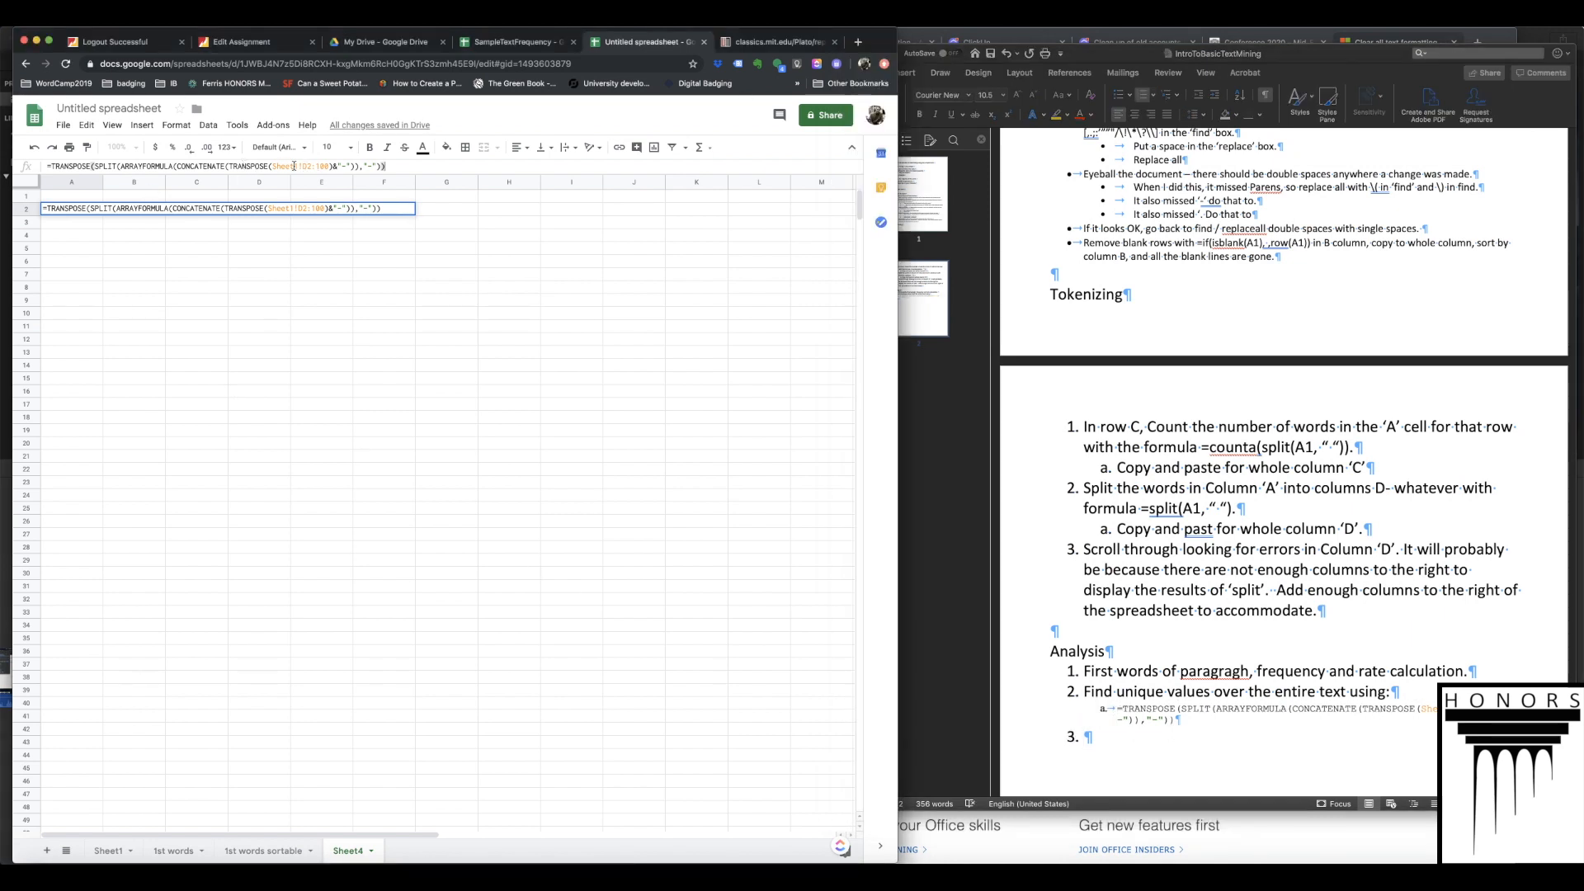
click(327, 166)
click(108, 850)
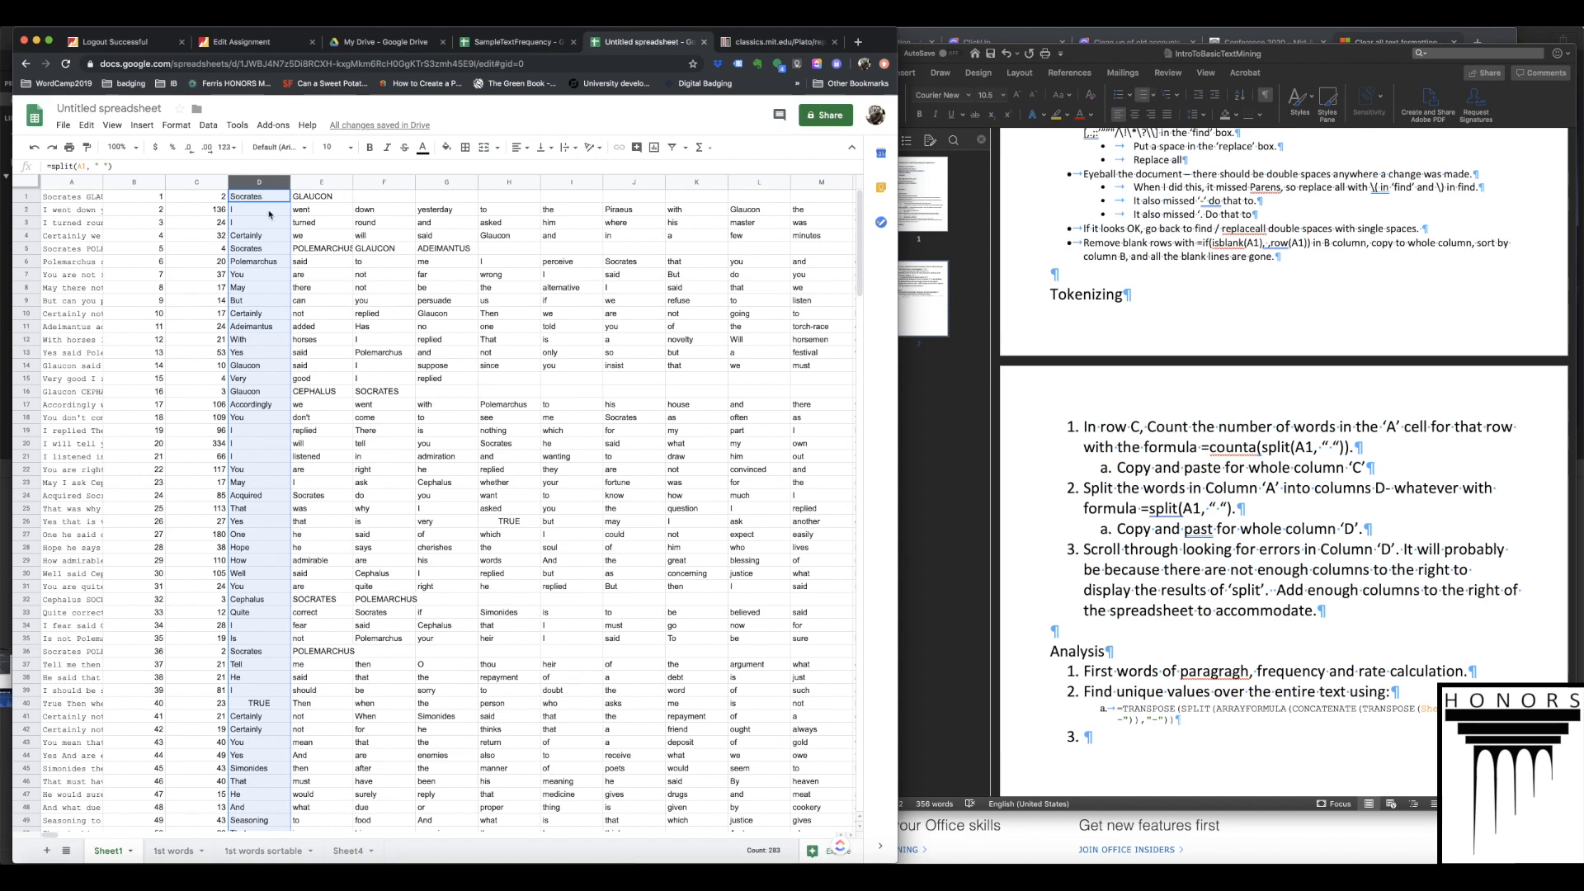
scroll(267, 392, down, 20)
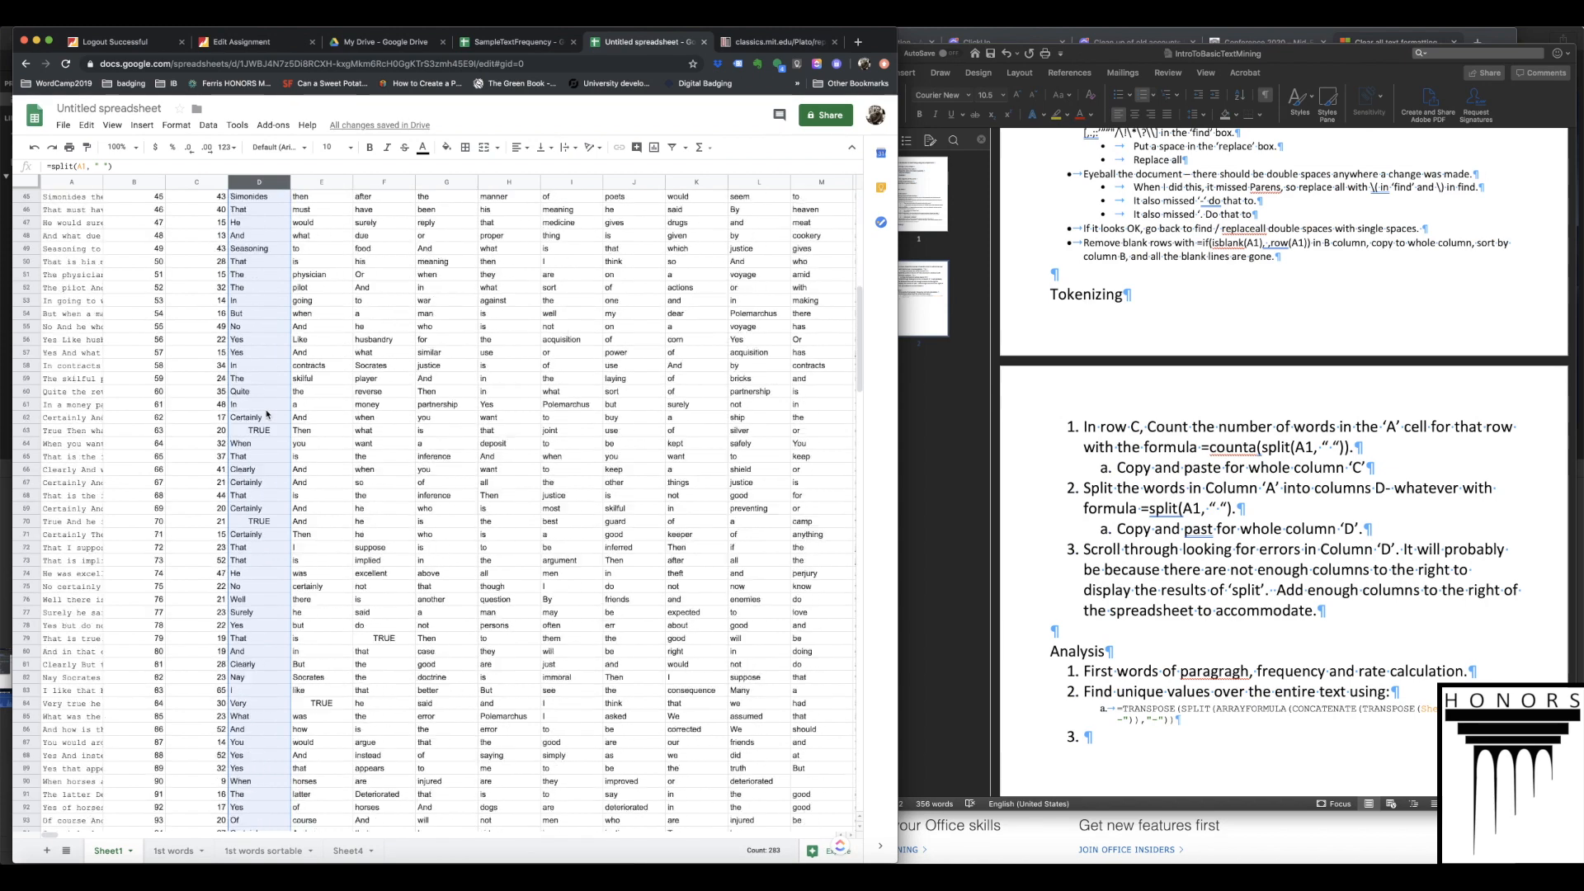
scroll(250, 657, down, 1)
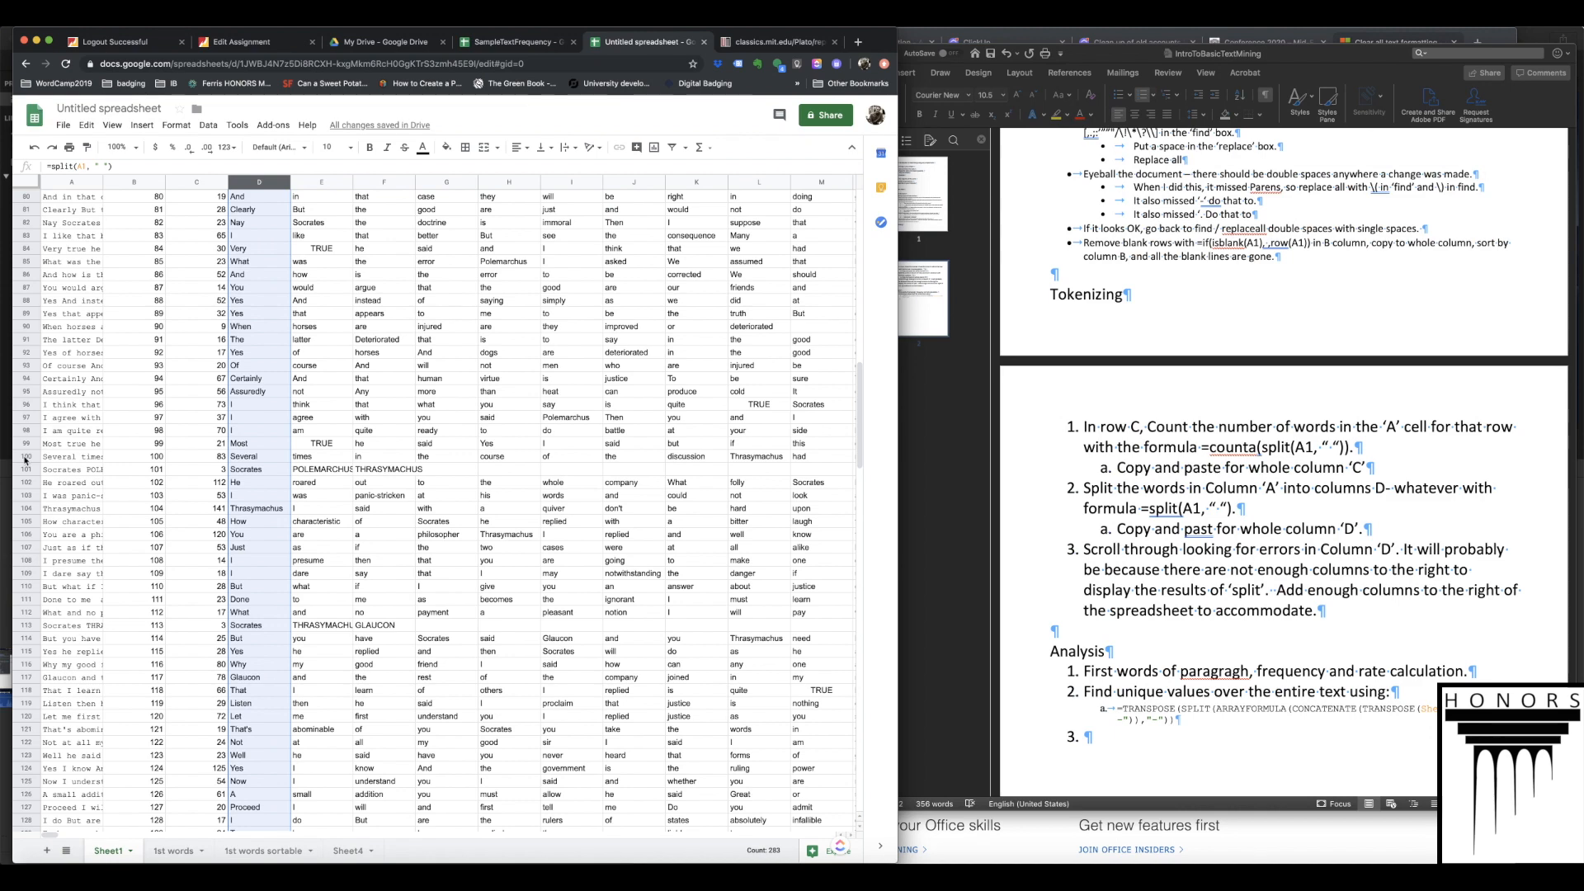
scroll(107, 419, up, 15)
scroll(106, 419, up, 3)
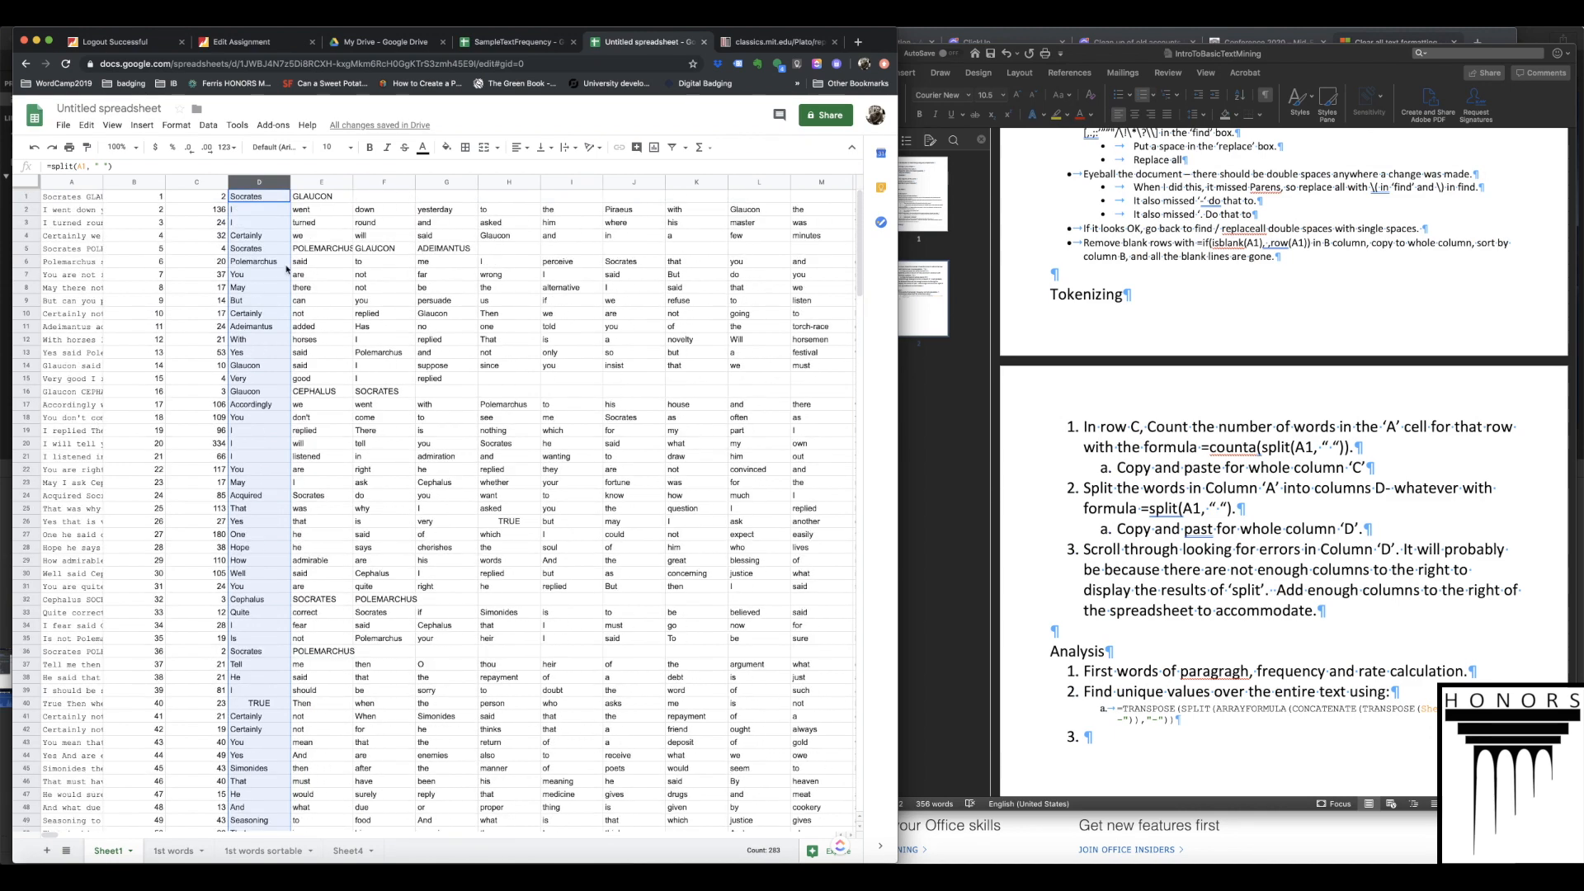
- Delete the rows on Sheet1 that hold only speaker names: rows 1, 5, 16, 32 and 36
click(410, 250)
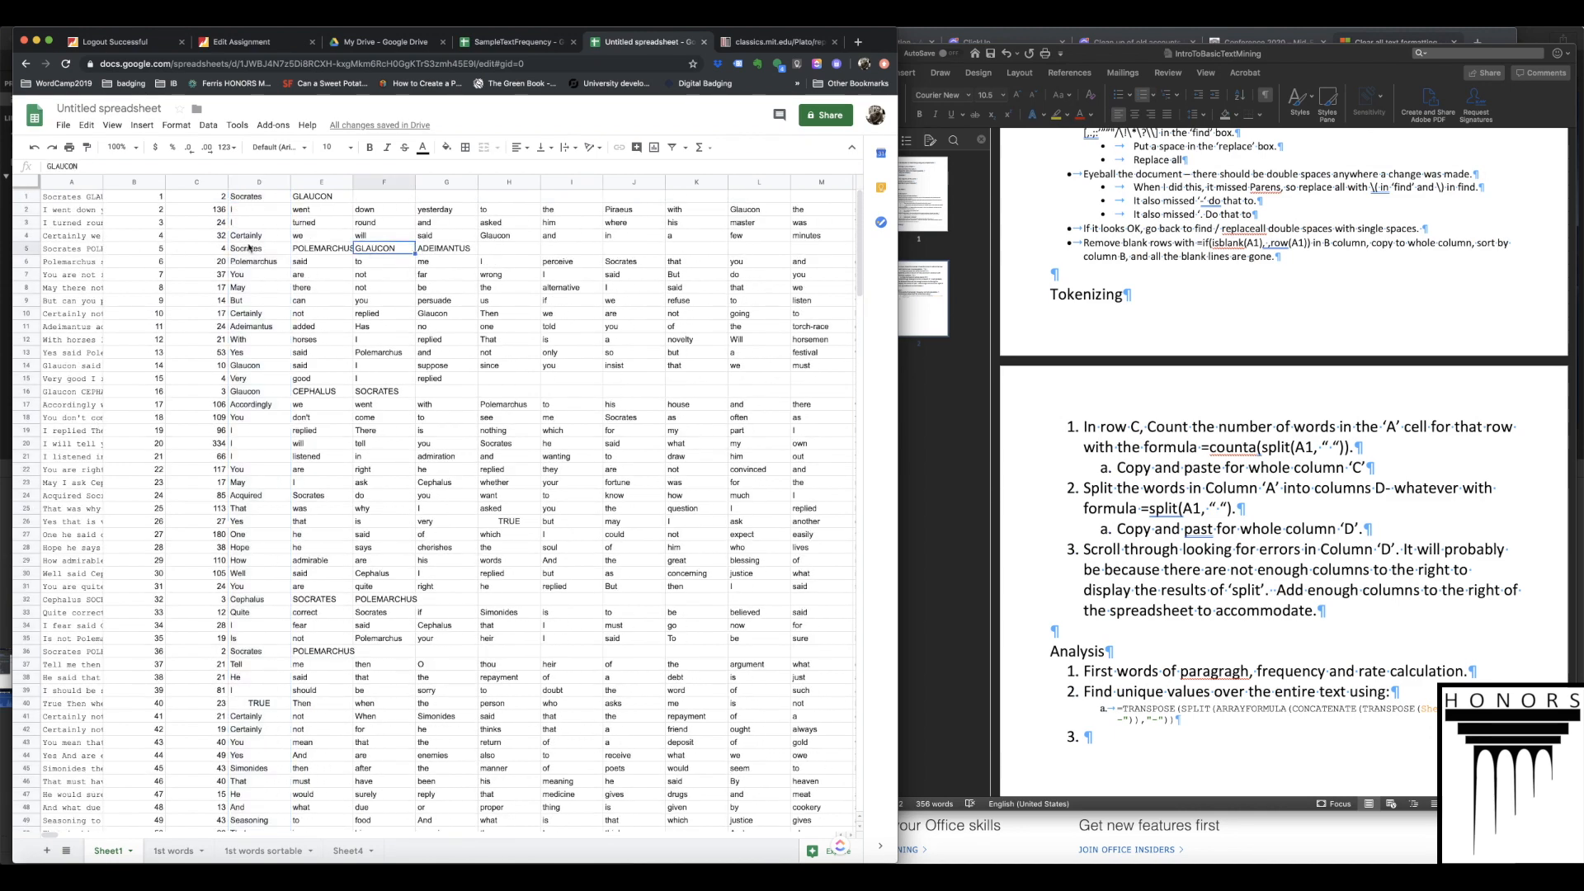
click(19, 195)
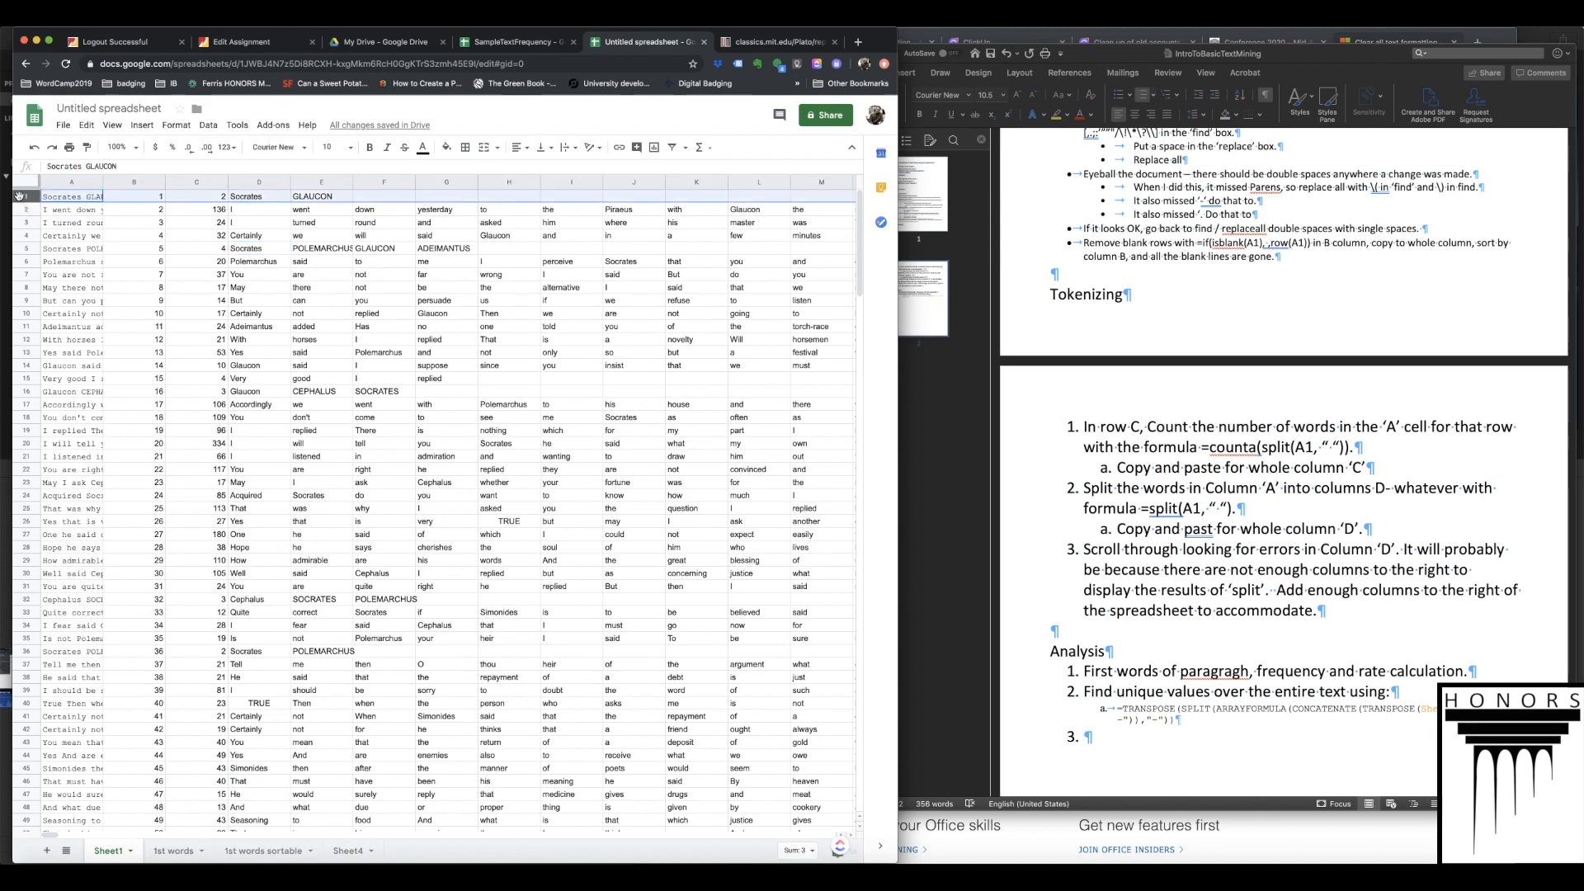
super+click(27, 249)
super+click(26, 391)
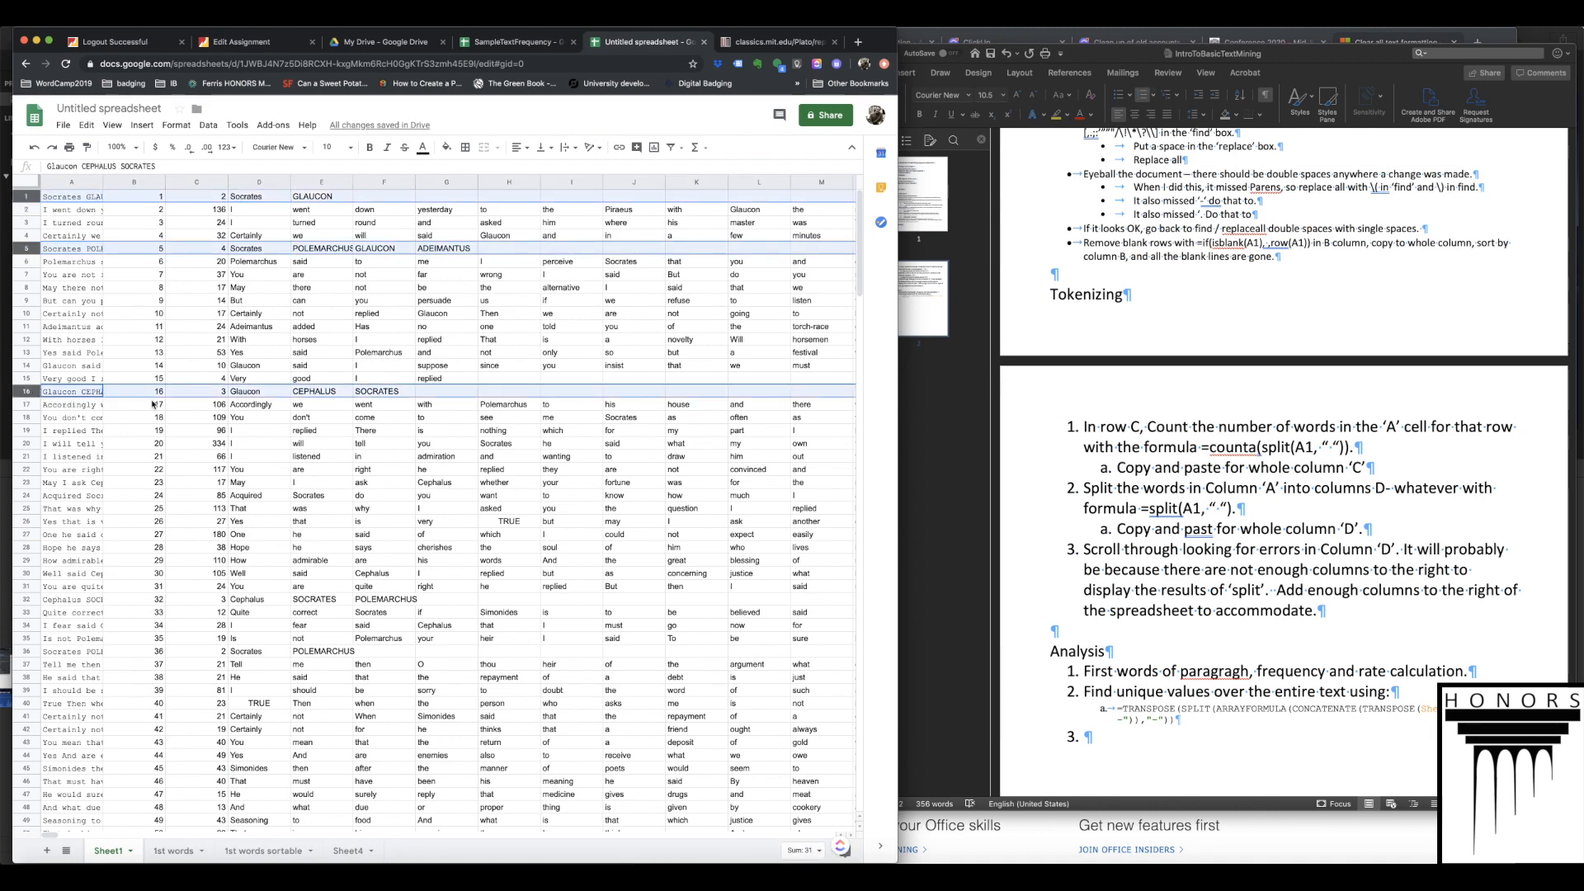
scroll(152, 404, down, 2)
super+click(26, 534)
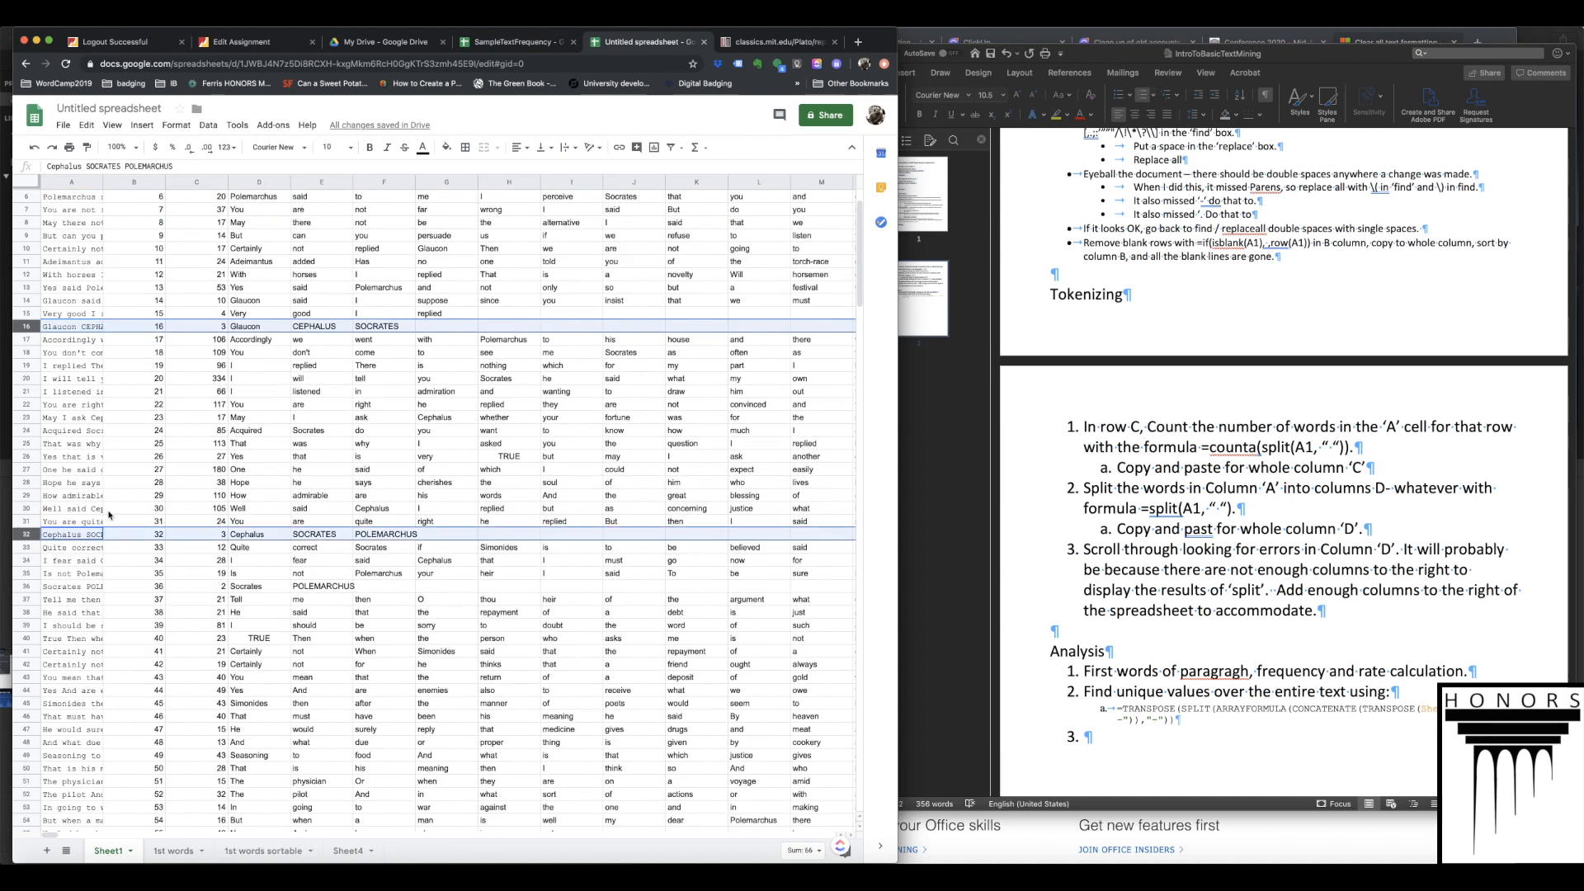
scroll(108, 515, down, 5)
super+click(27, 404)
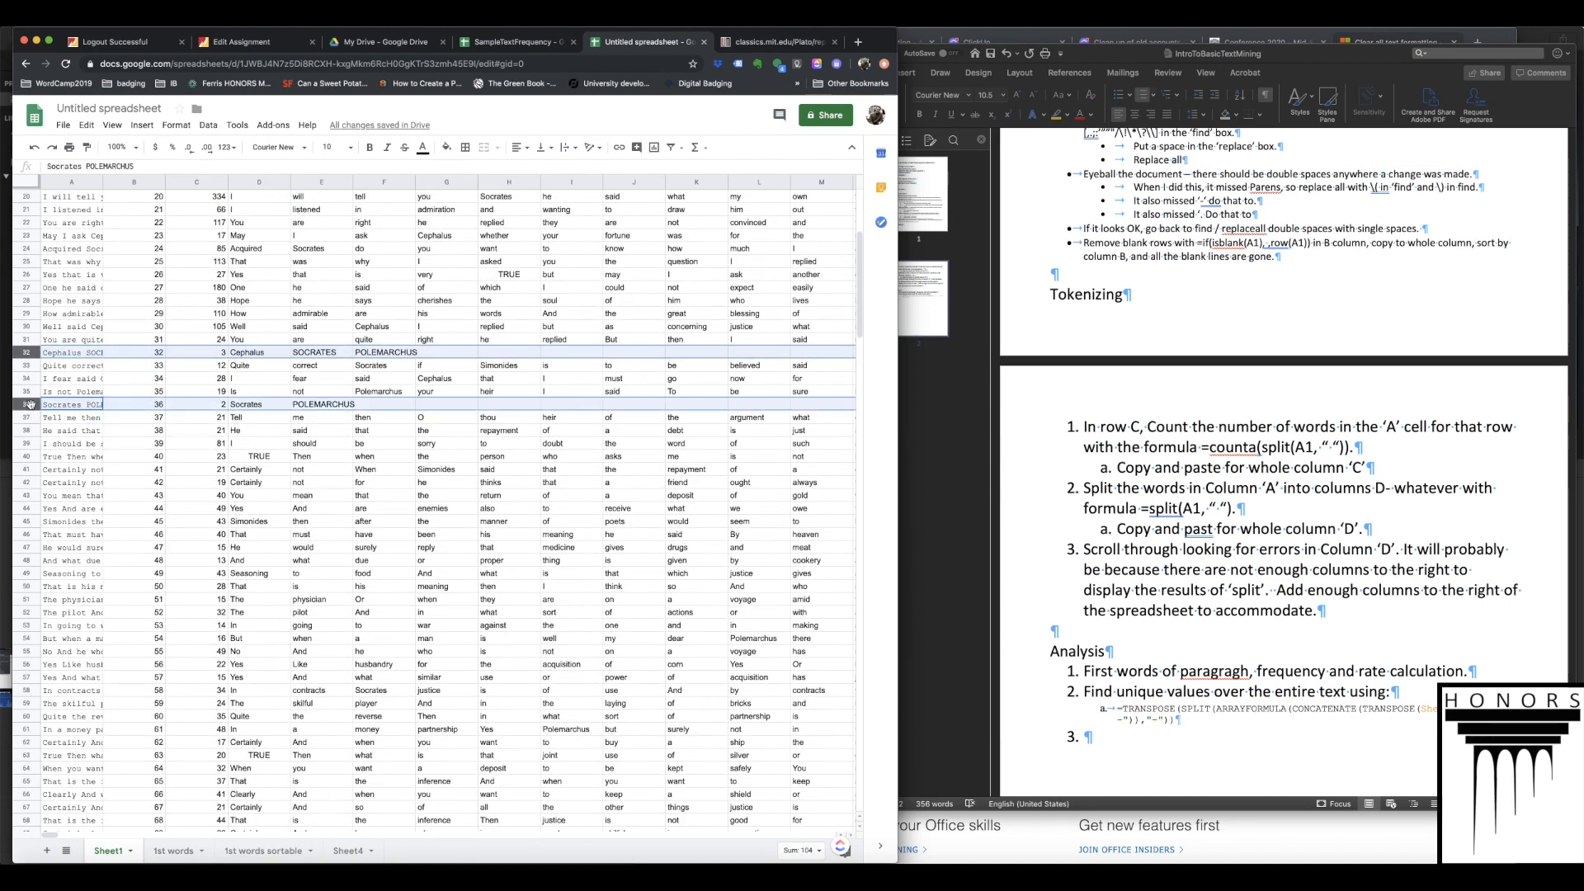
right_click(31, 405)
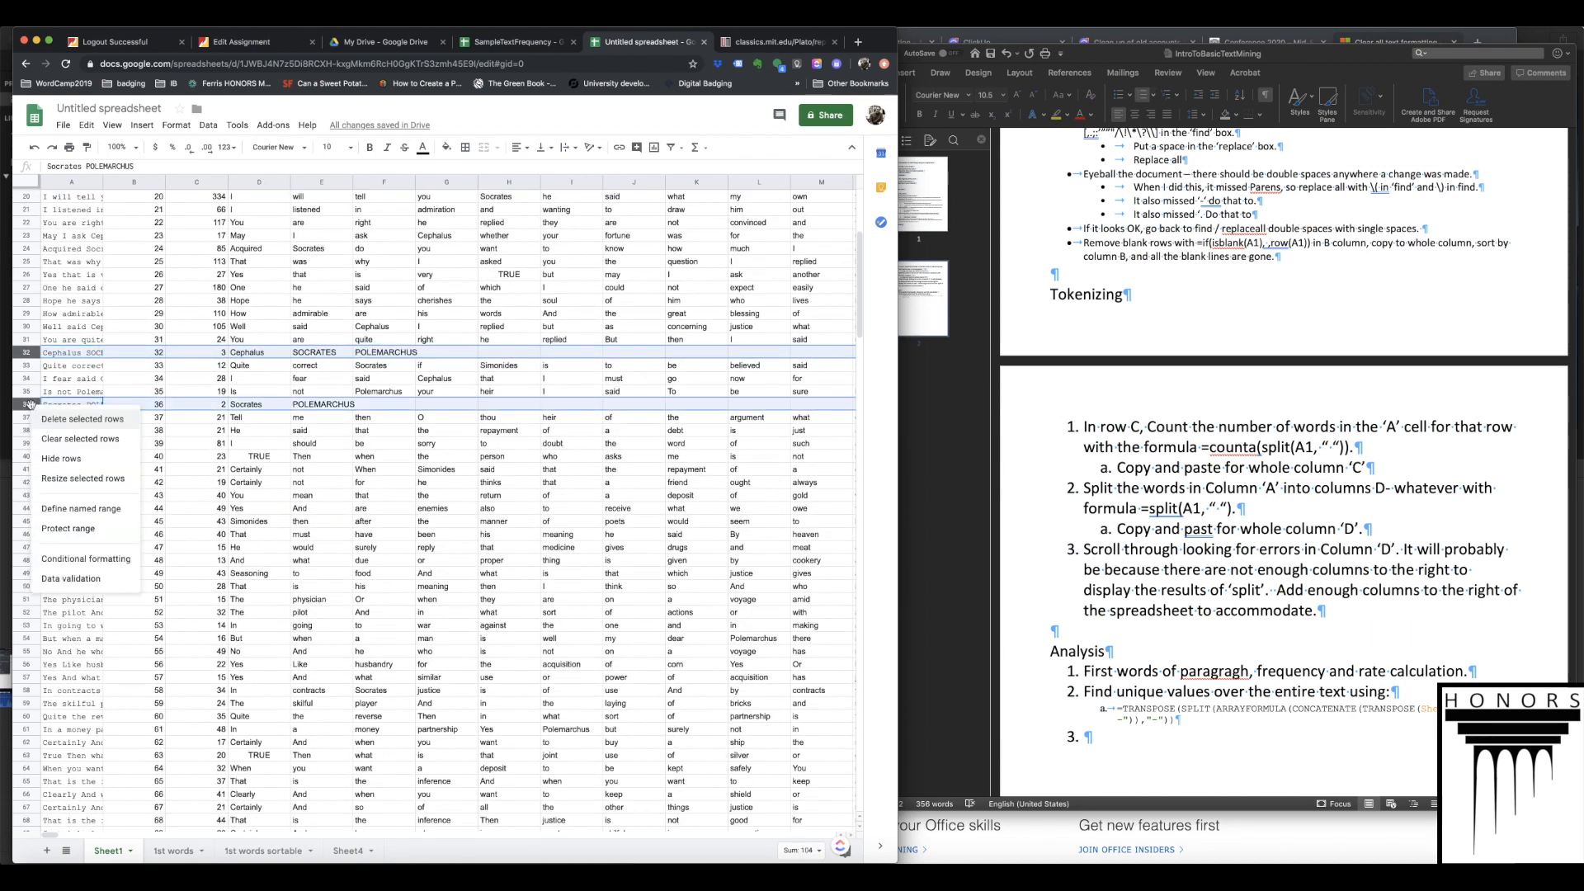
click(86, 419)
- Delete row 96 on Sheet1, the speaker-name row "Socrates POLEMARCHUS THRASYMACHUS"
scroll(370, 470, down, 10)
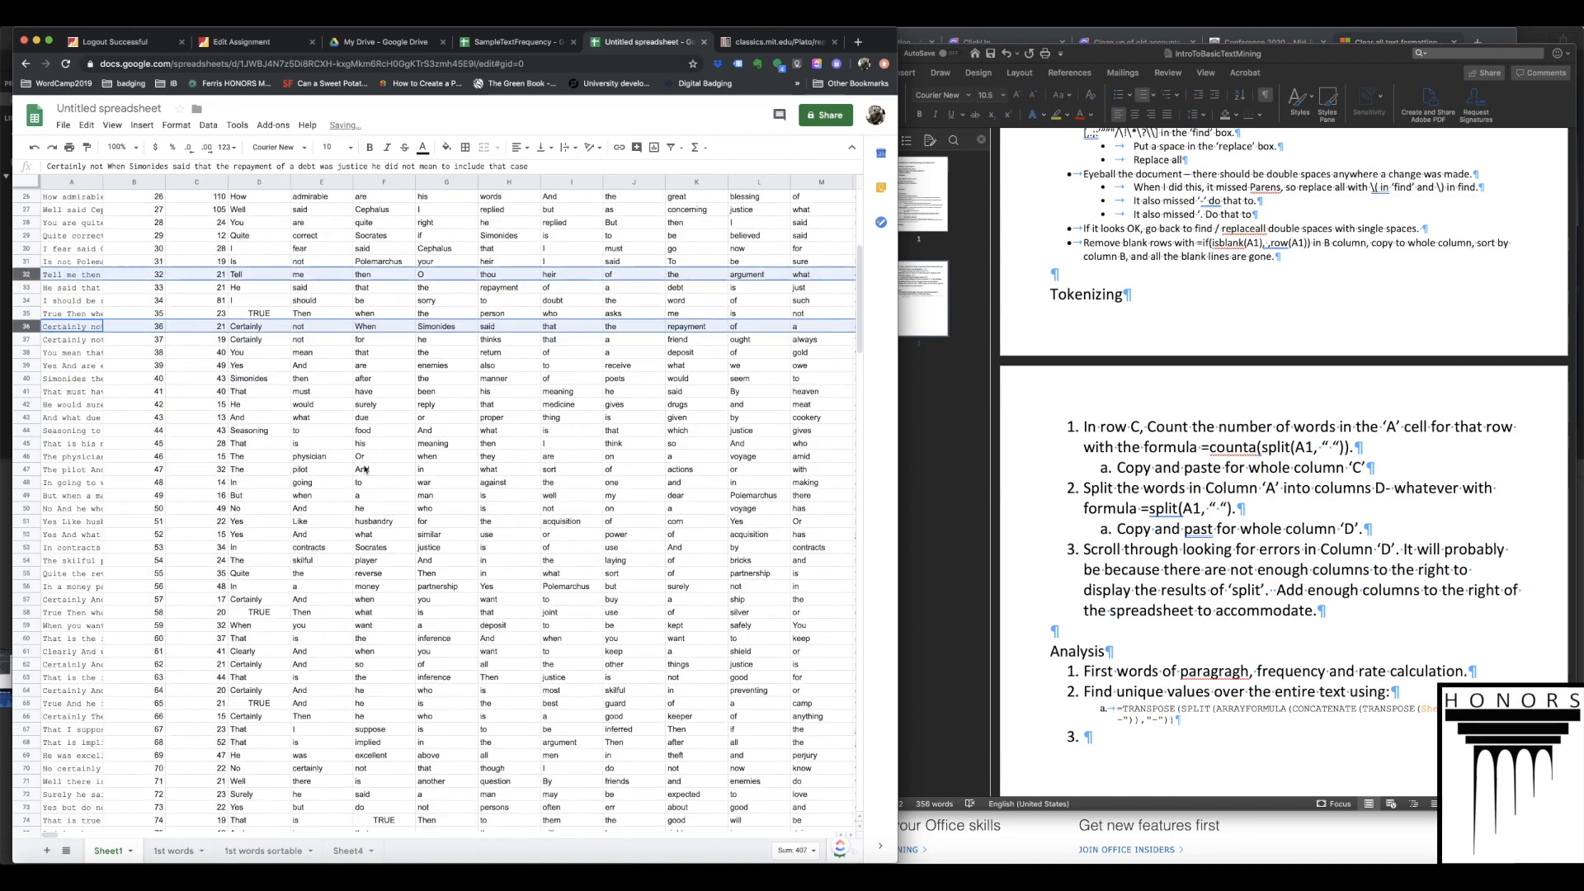
scroll(352, 467, down, 4)
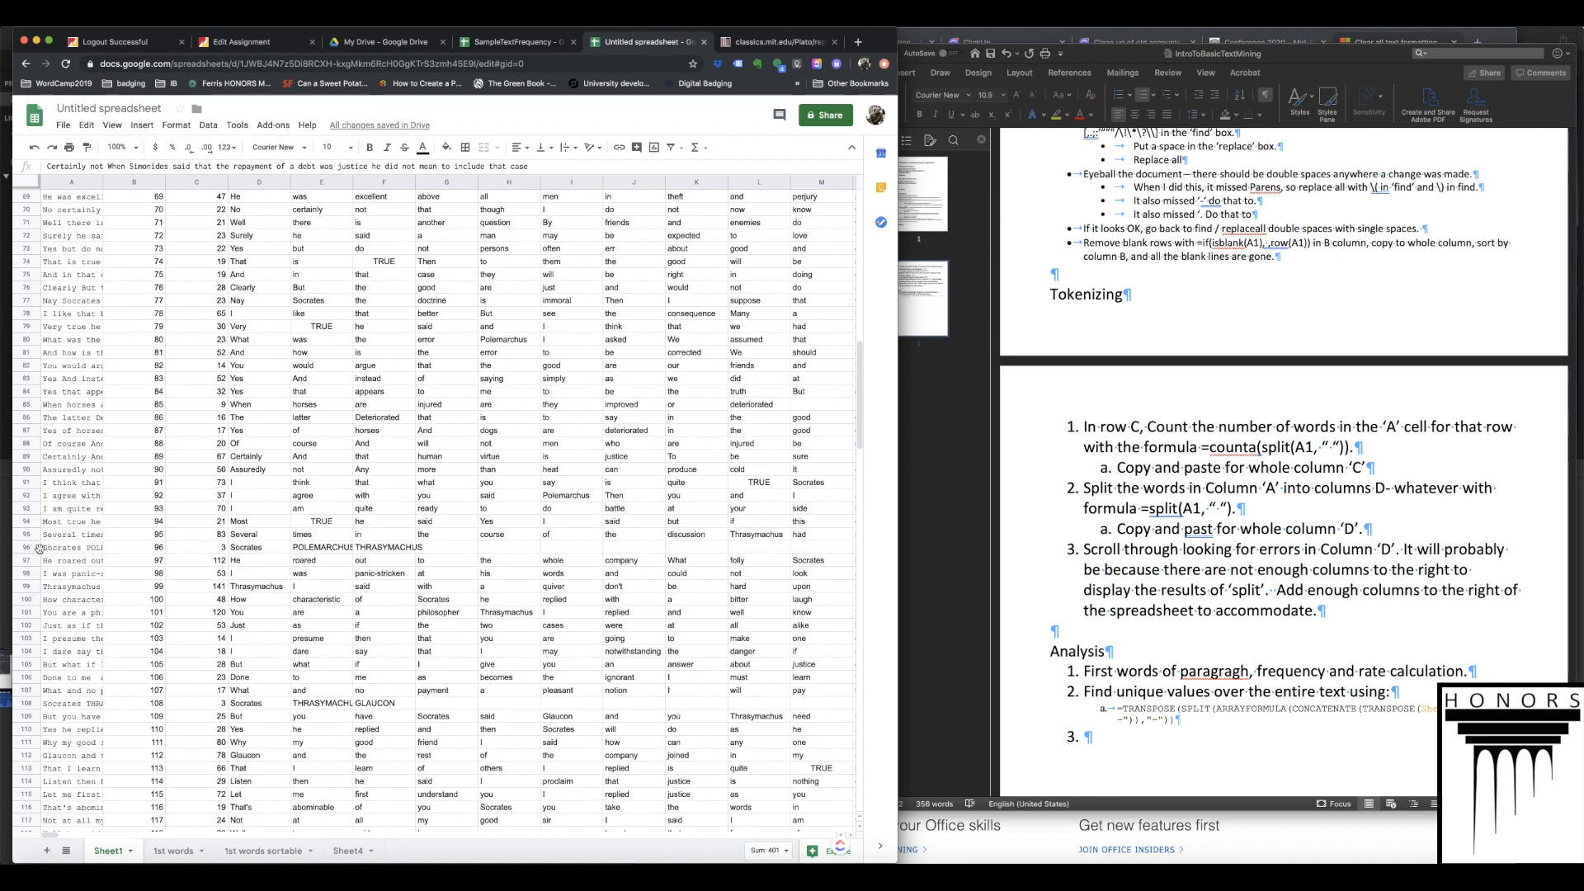
click(33, 547)
right_click(33, 548)
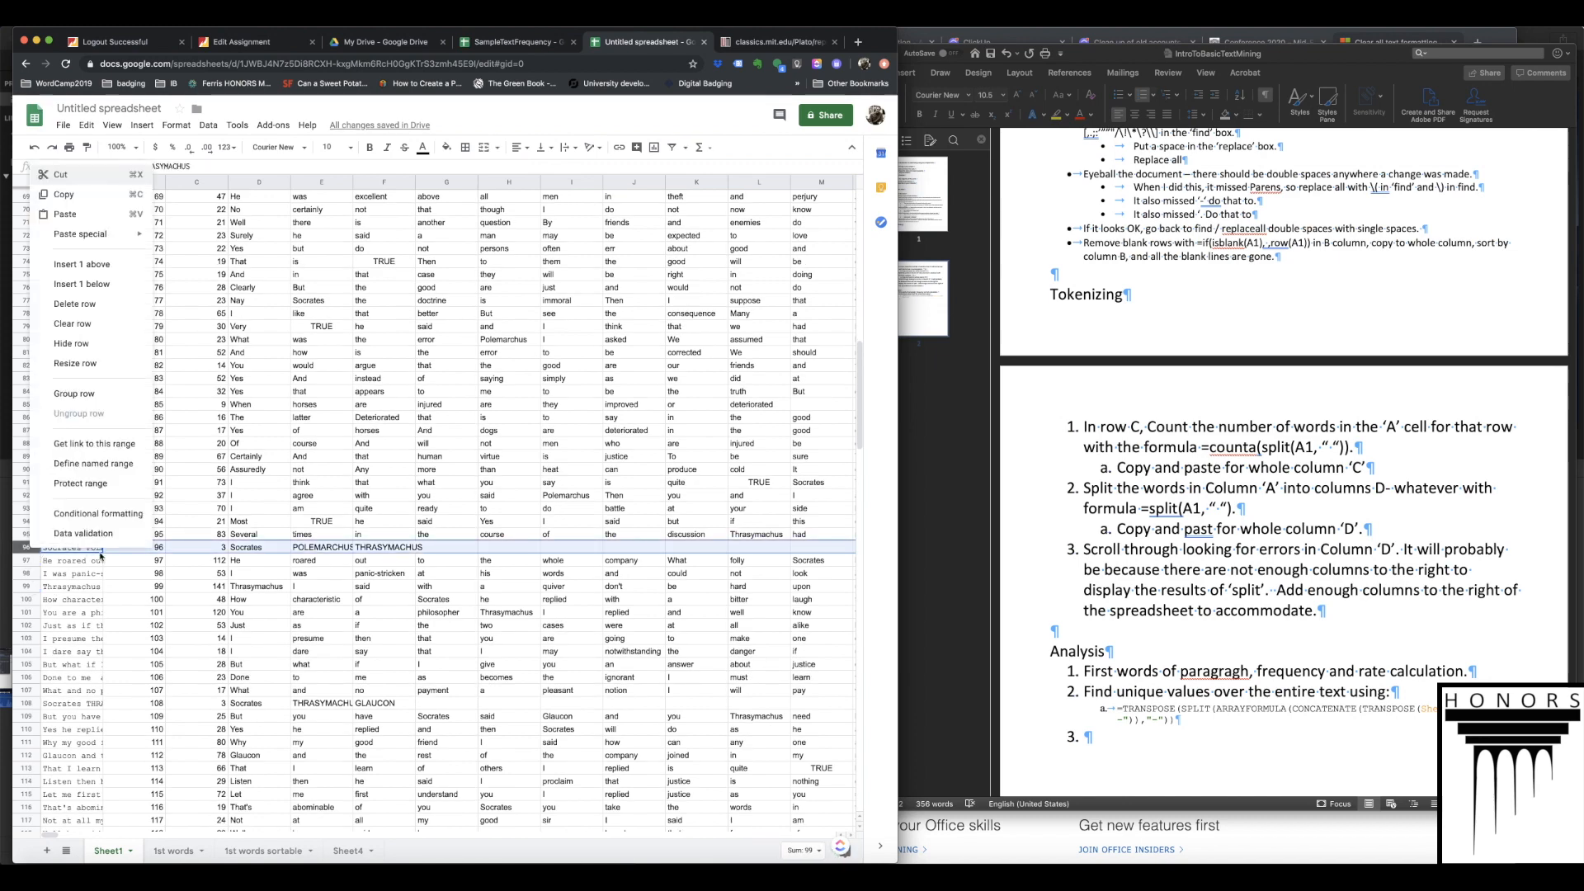
click(91, 305)
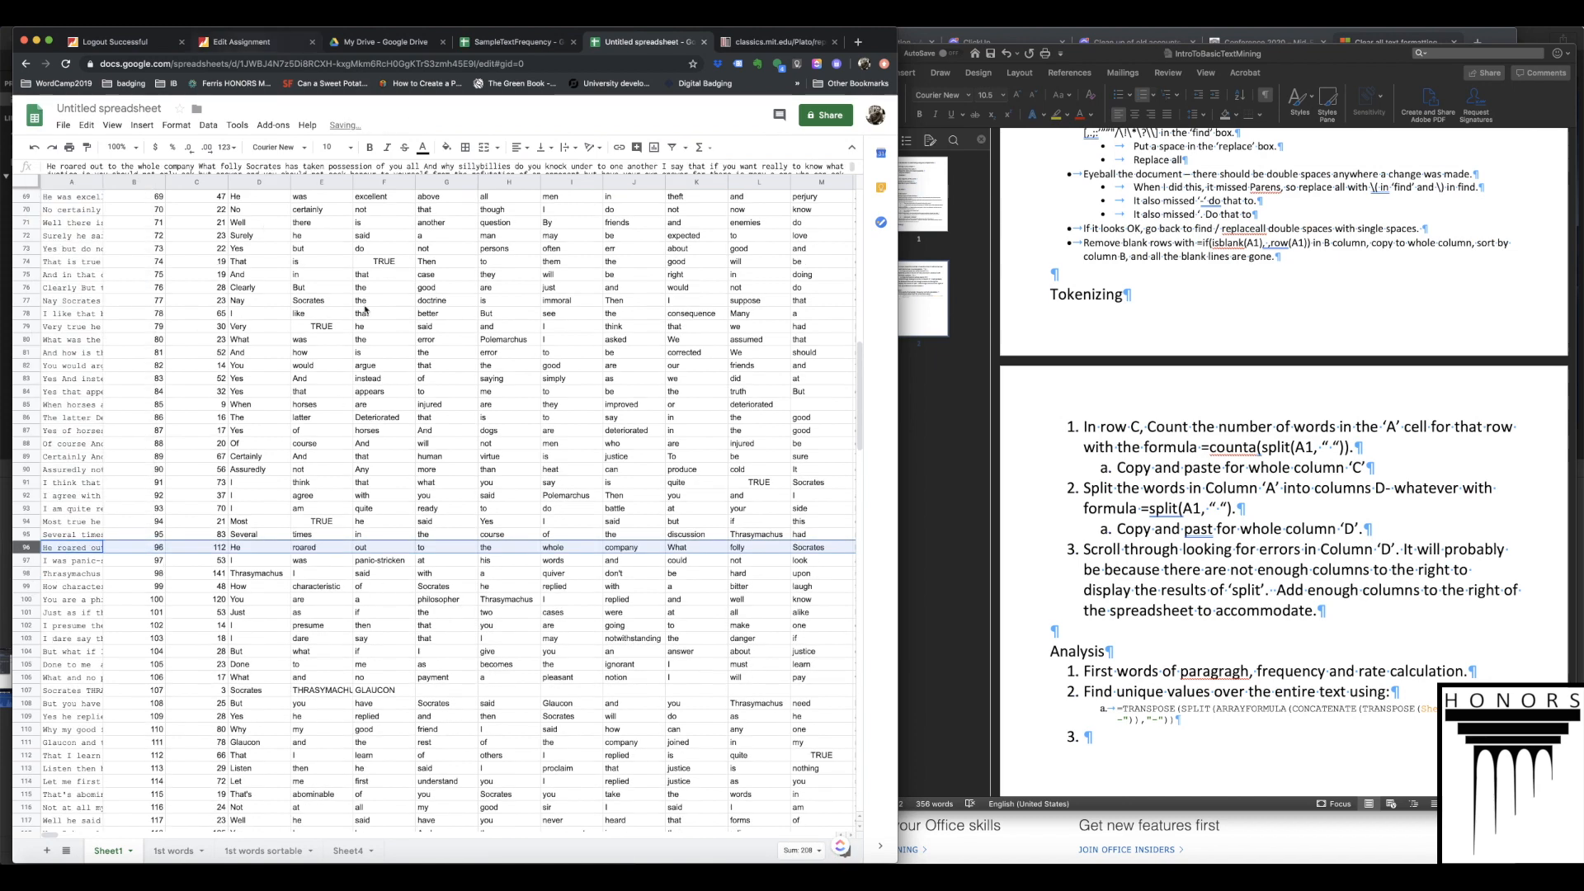
- Change the source range in Sheet4's A2 formula to Sheet1!D1:100
click(349, 852)
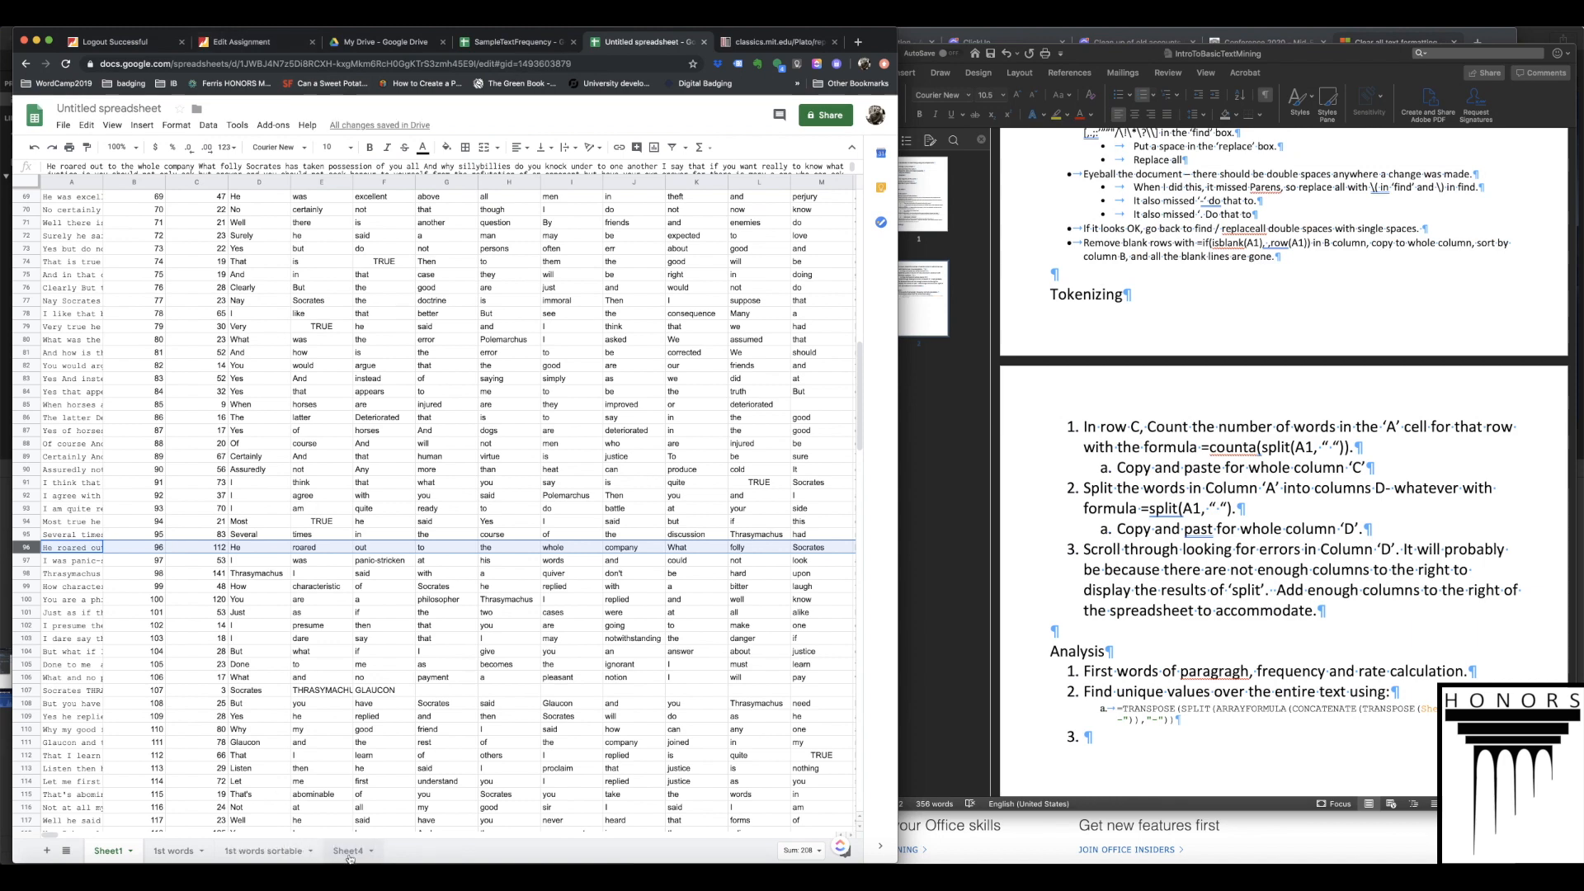
drag(272, 166, 324, 167)
click(328, 166)
key(BackSpace)
key(BackSpace)
text(200)
key(BackSpace)
key(BackSpace)
key(BackSpace)
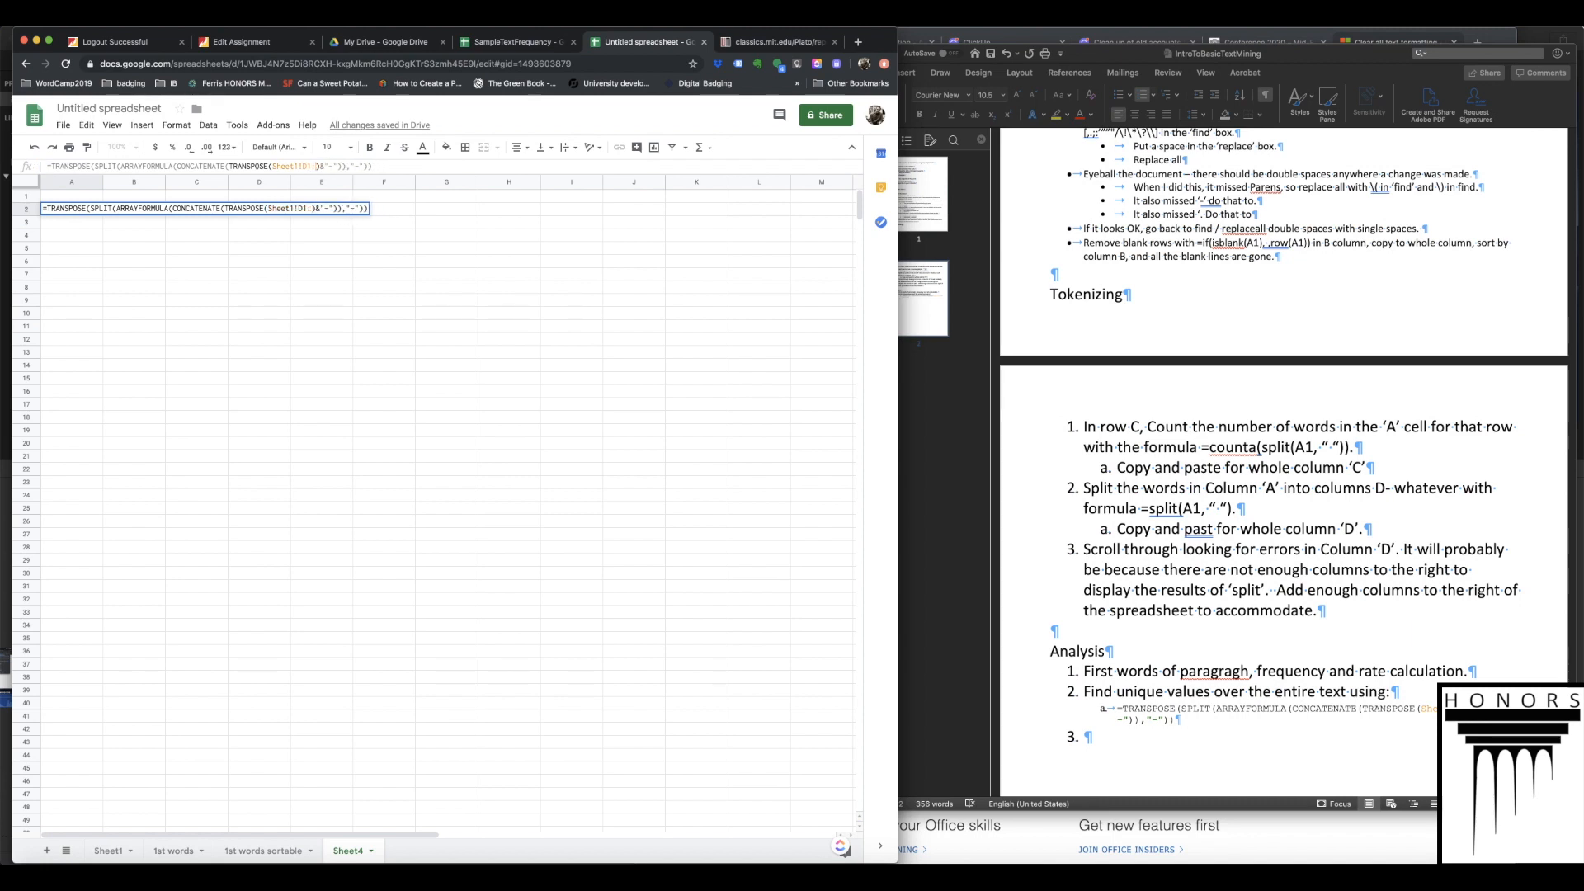
text(100)
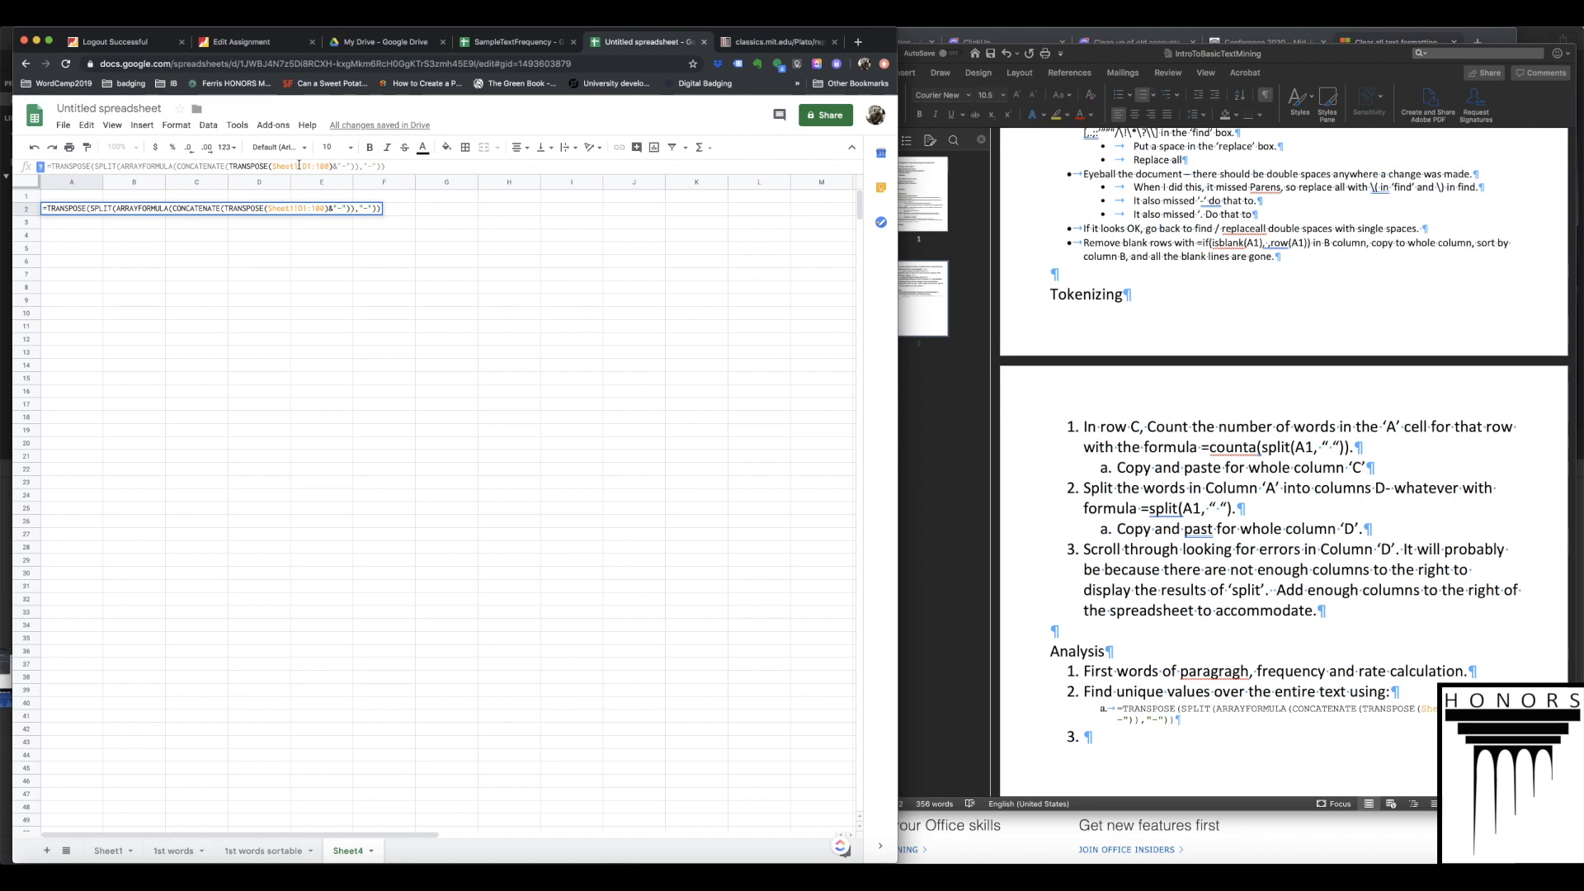
- Examine the CONCATENATE and ARRAYFORMULA functions and the separator arguments within the A2 formula
double_click(219, 166)
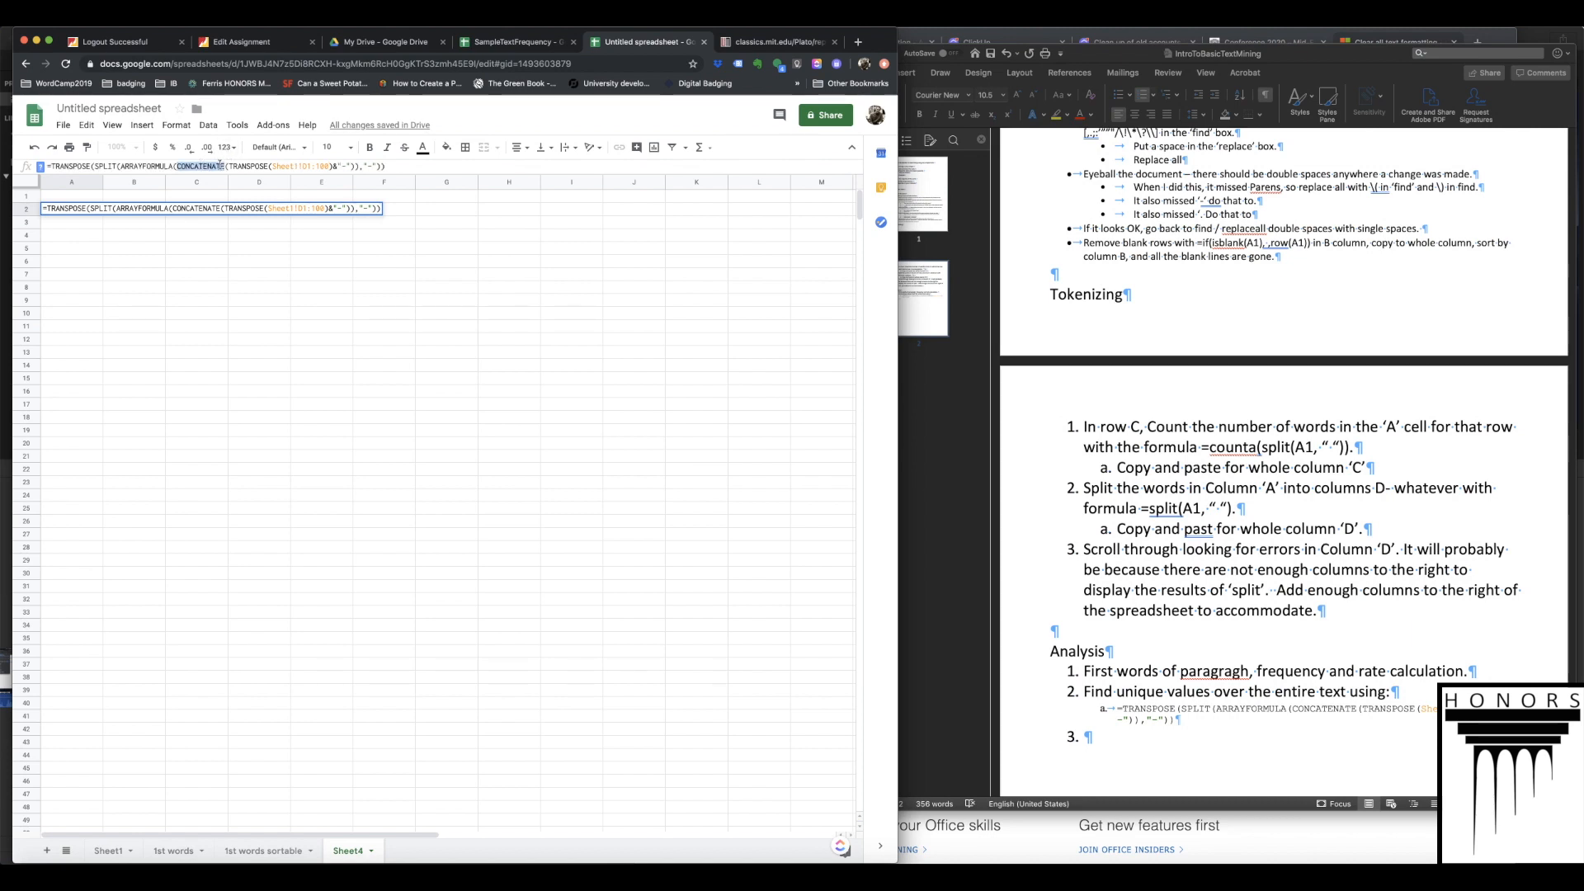
click(151, 167)
double_click(129, 167)
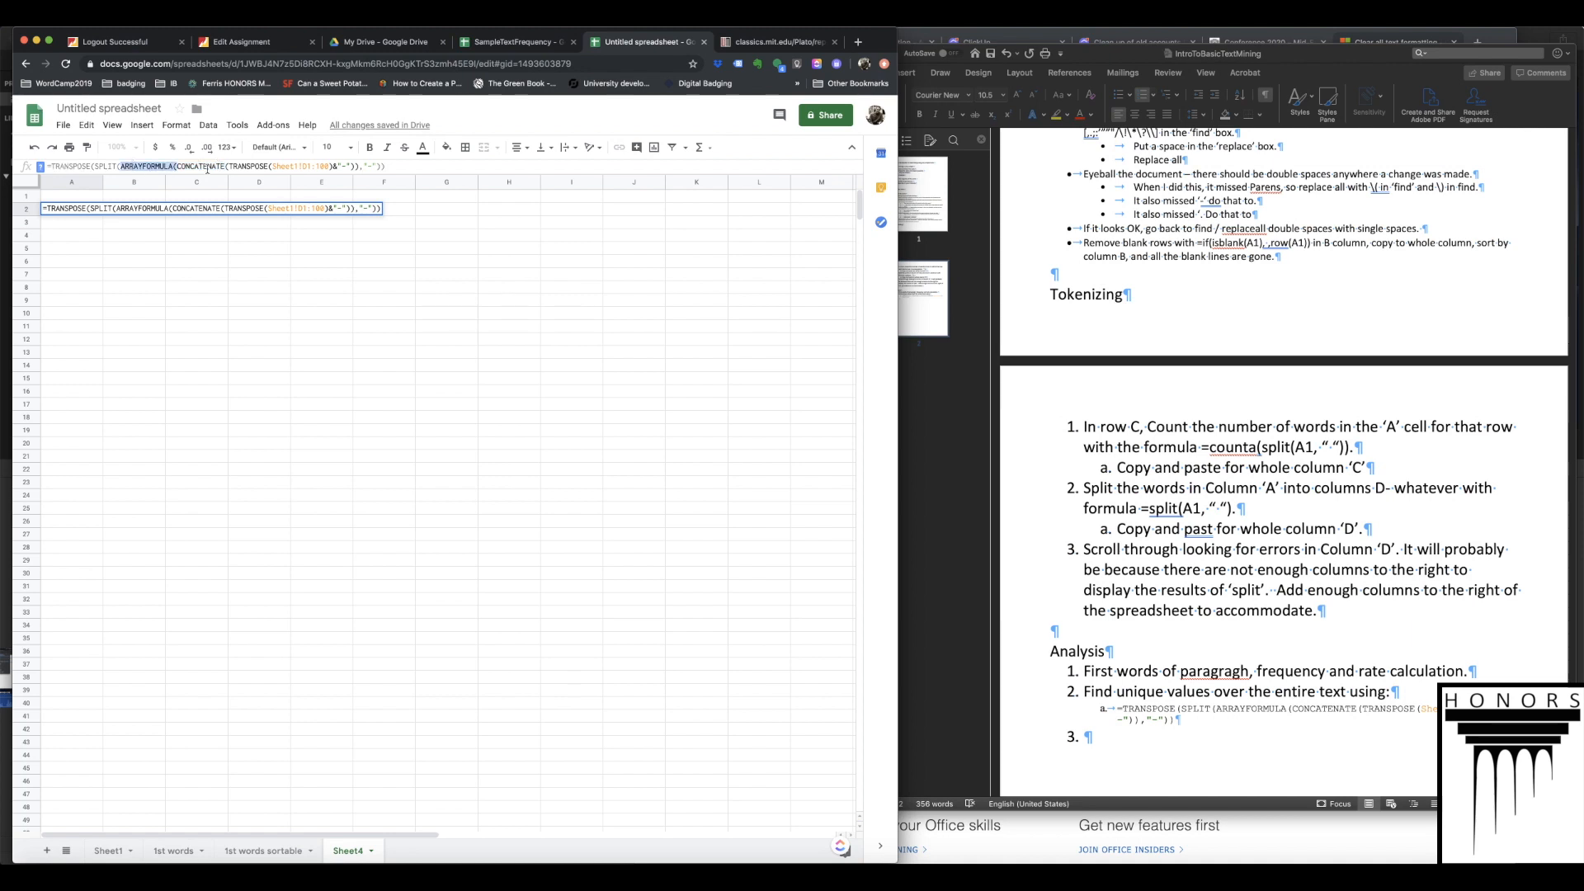
click(340, 167)
drag(177, 167, 345, 168)
click(346, 167)
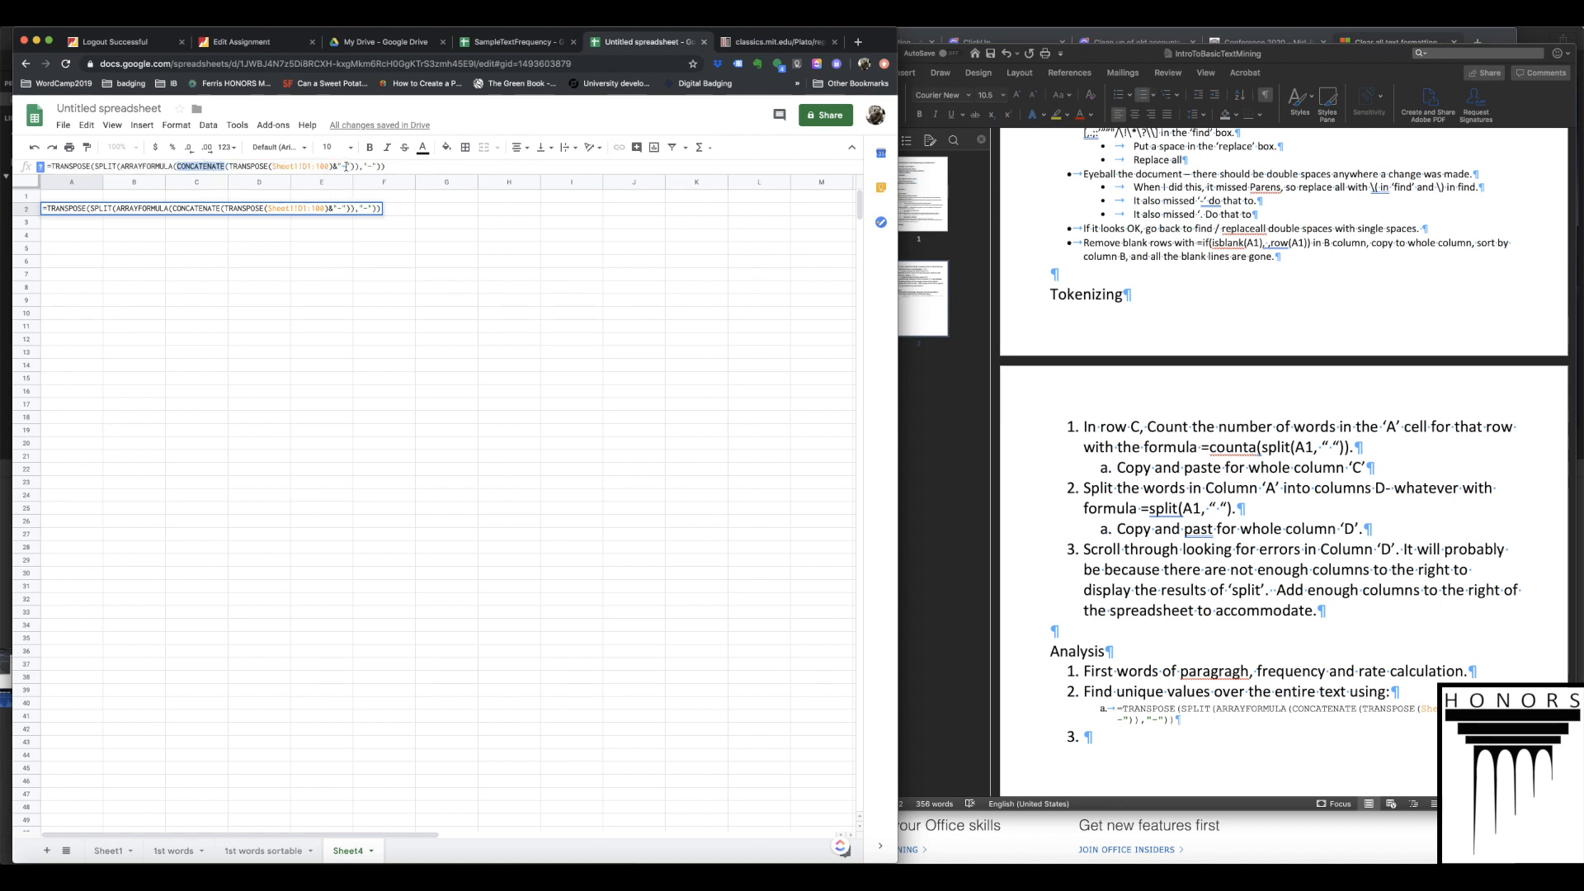
mouse_move(378, 167)
mouse_down()
mouse_move(119, 163)
mouse_move(348, 170)
mouse_up()
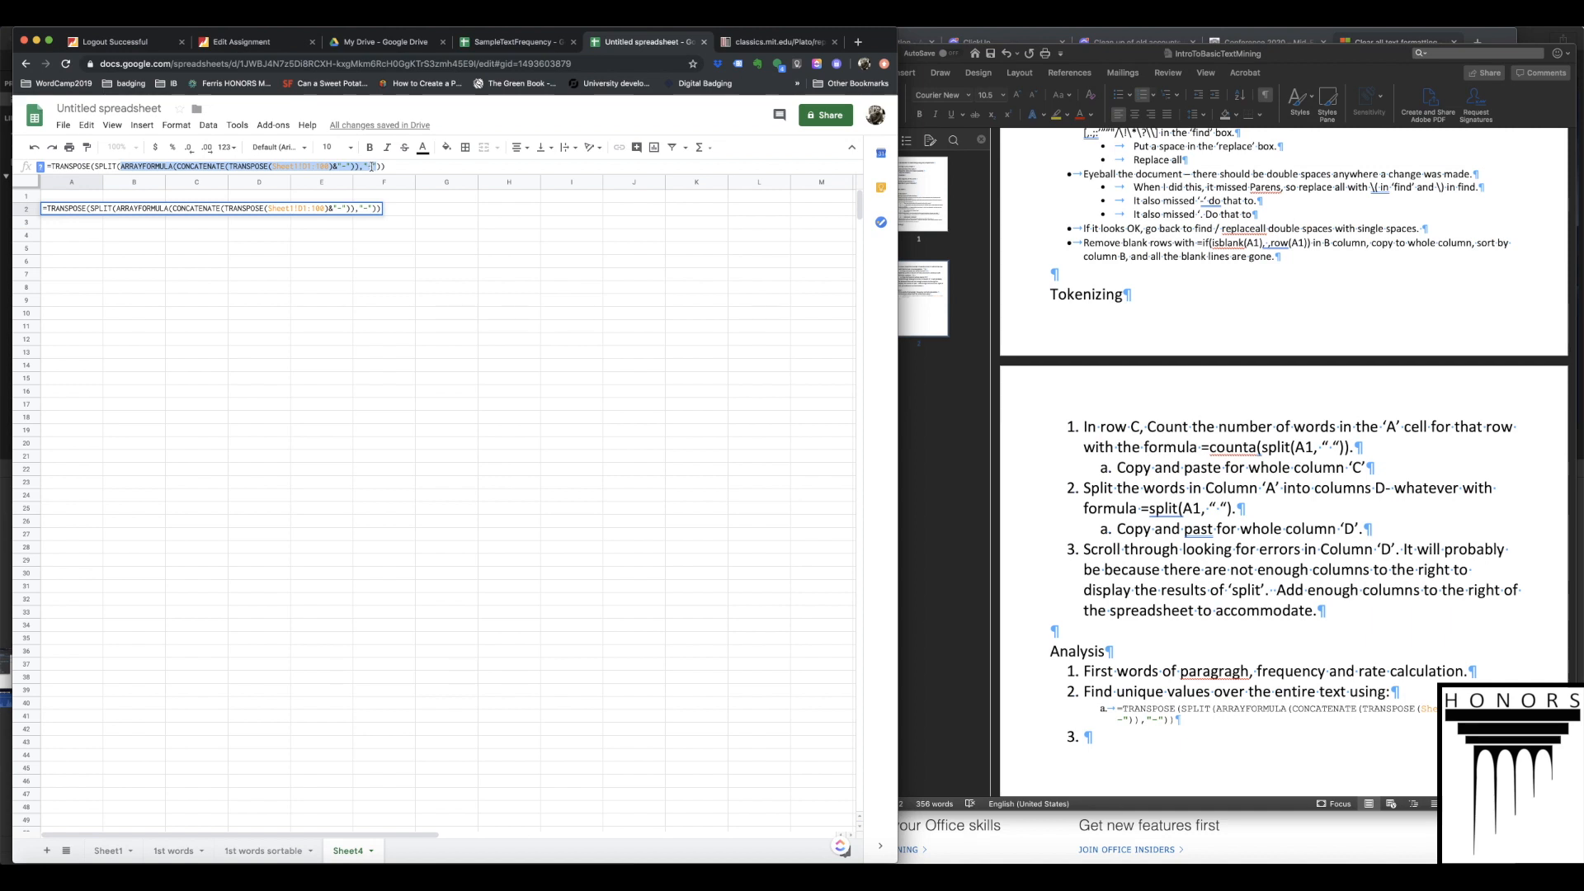
double_click(371, 167)
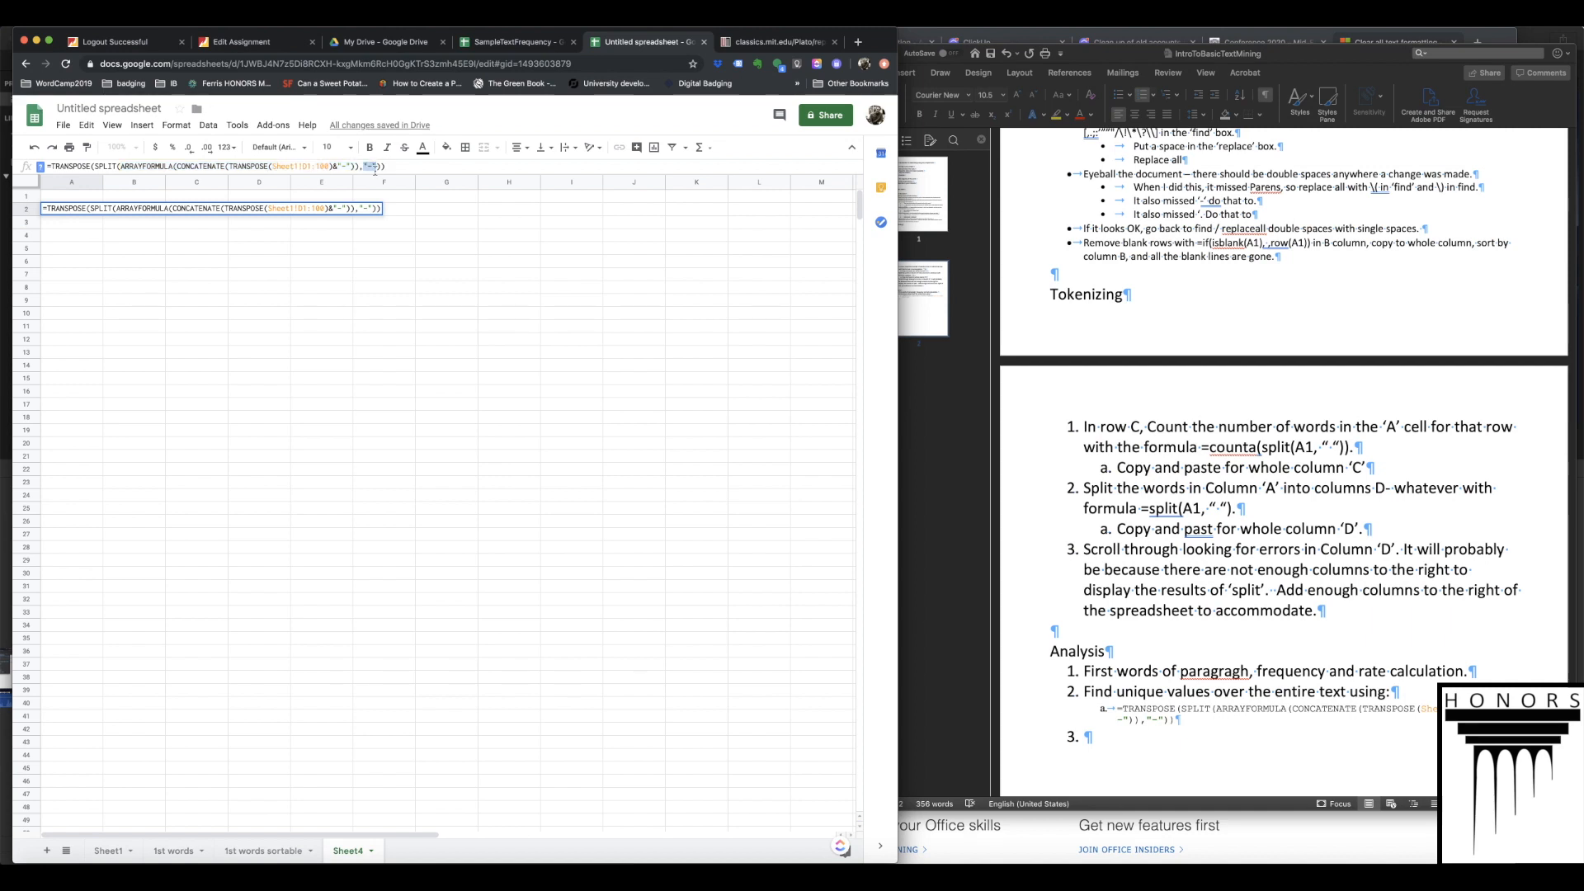
- Copy the portion of the A2 formula from ARRAYFORMULA through the last separator into cell C1 as a separate formula starting with "="
drag(371, 166, 122, 164)
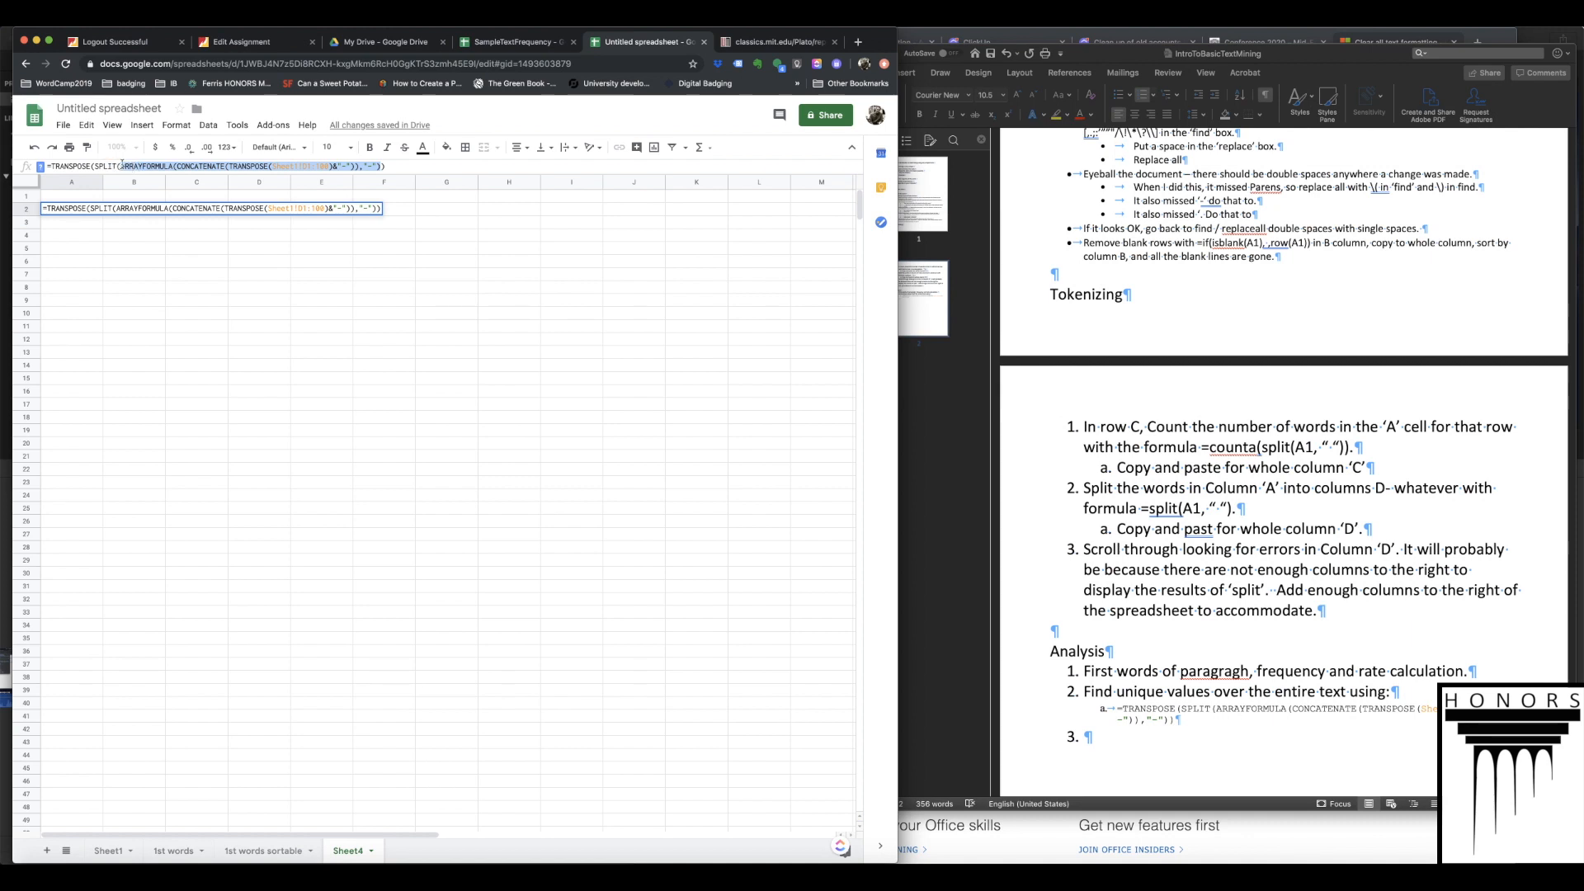
click(285, 289)
click(240, 196)
double_click(208, 198)
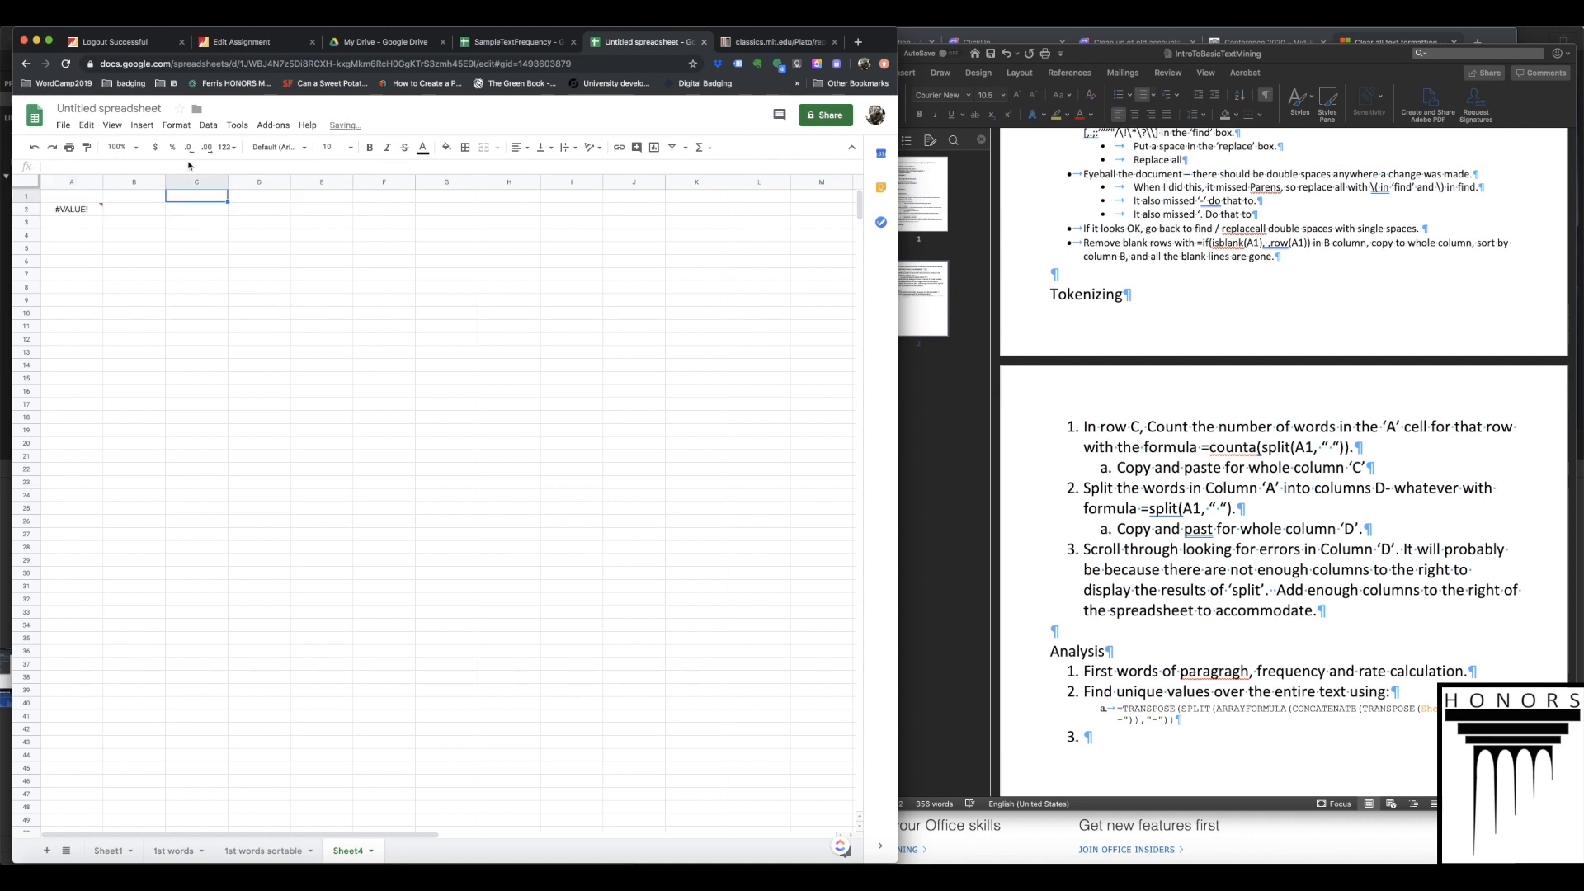
text(ARRAYFORMULA(CONCATENATE(TRANSPOSE(Sheet1!D1:100)&"-")),"-"))
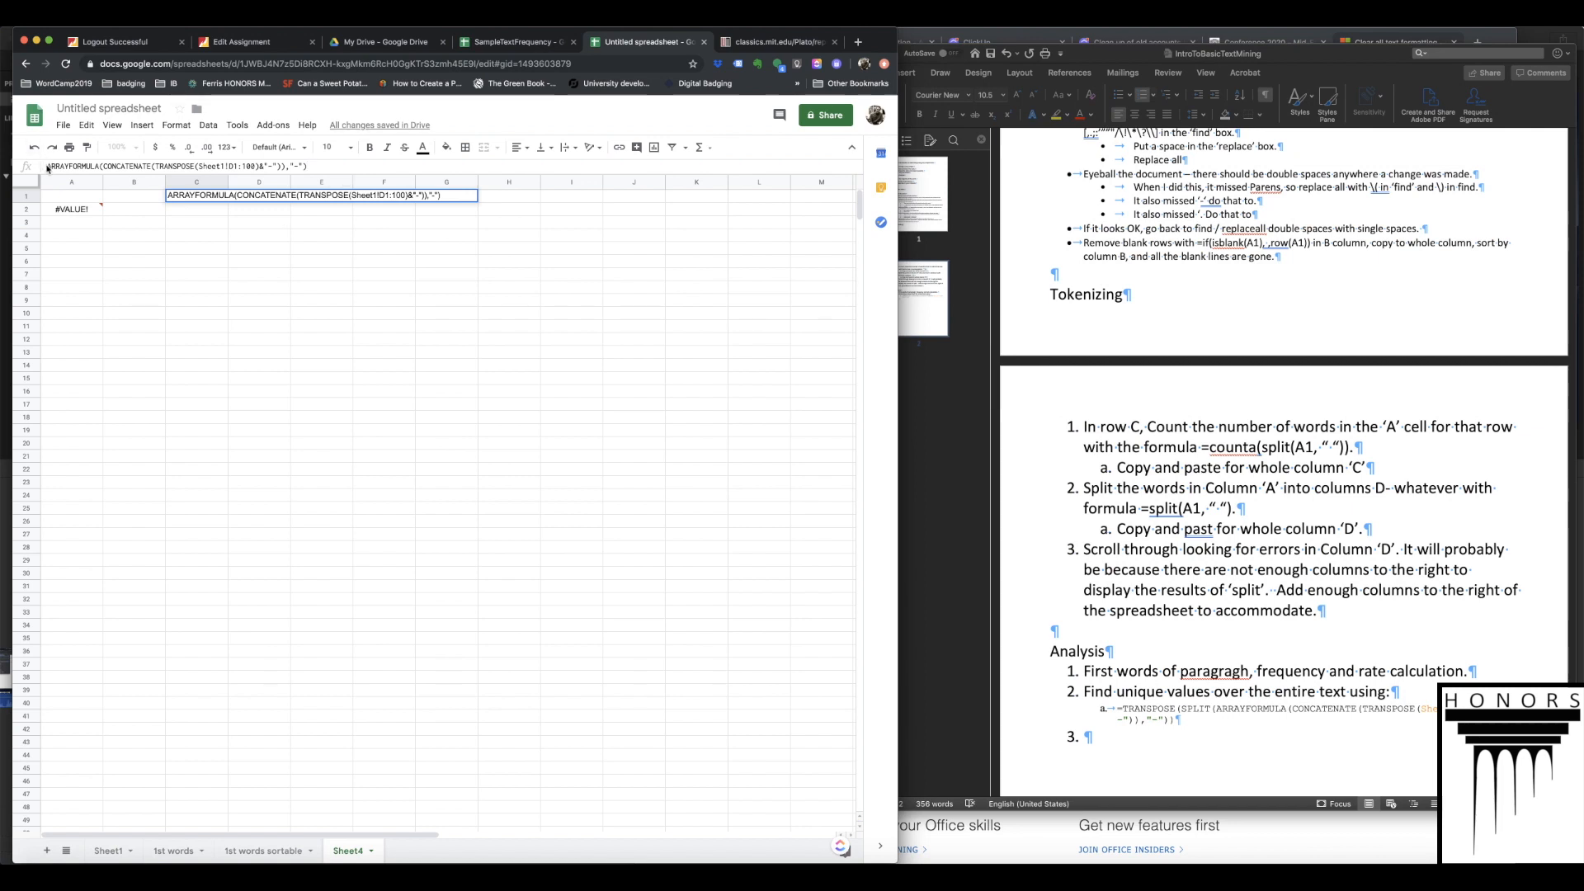
text(=)
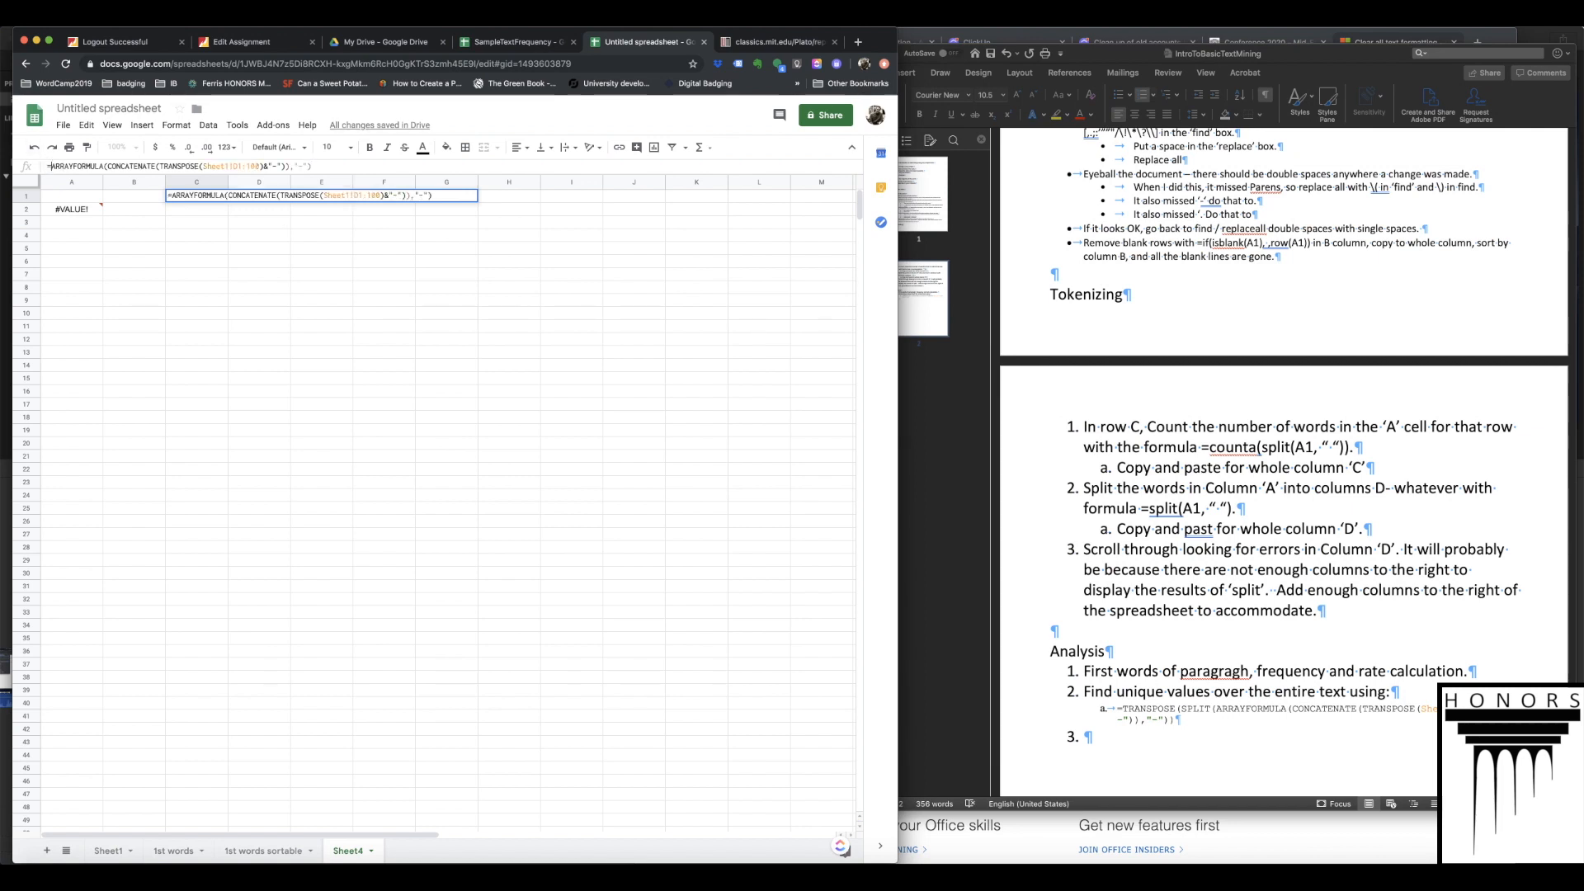
key(Return)
- Remove the leftover SPLIT separator argument from C1, leaving =ARRAYFORMULA(CONCATENATE(TRANSPOSE(Sheet1!D1:100)&"-"))
click(590, 512)
click(350, 167)
key(BackSpace)
key(Return)
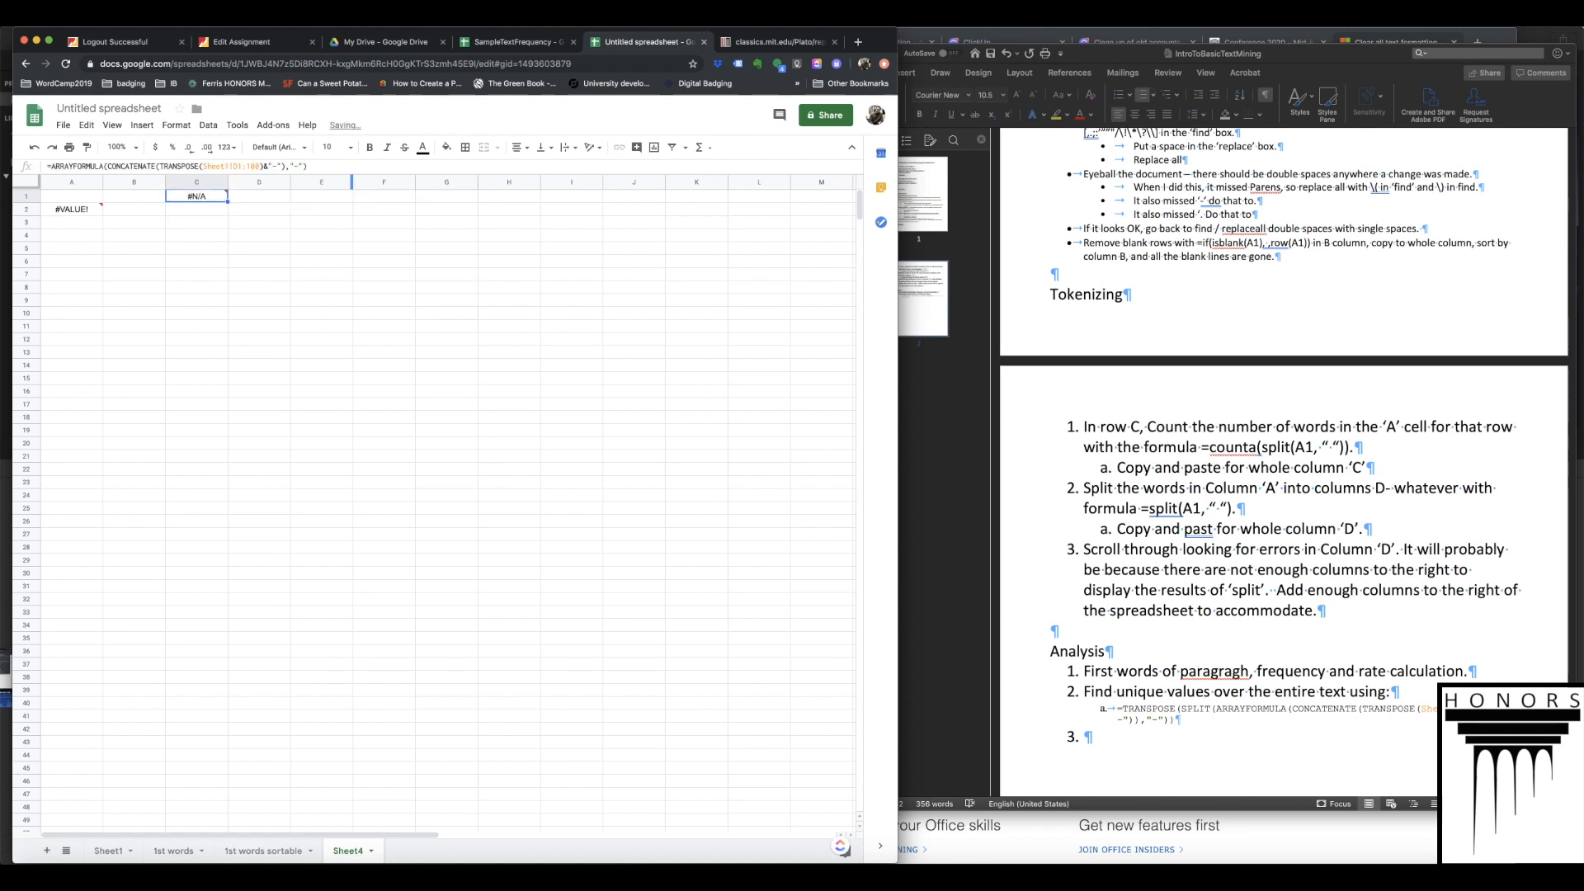
click(286, 167)
key(Delete)
key(Delete)
key(Delete)
key(Delete)
key(BackSpace)
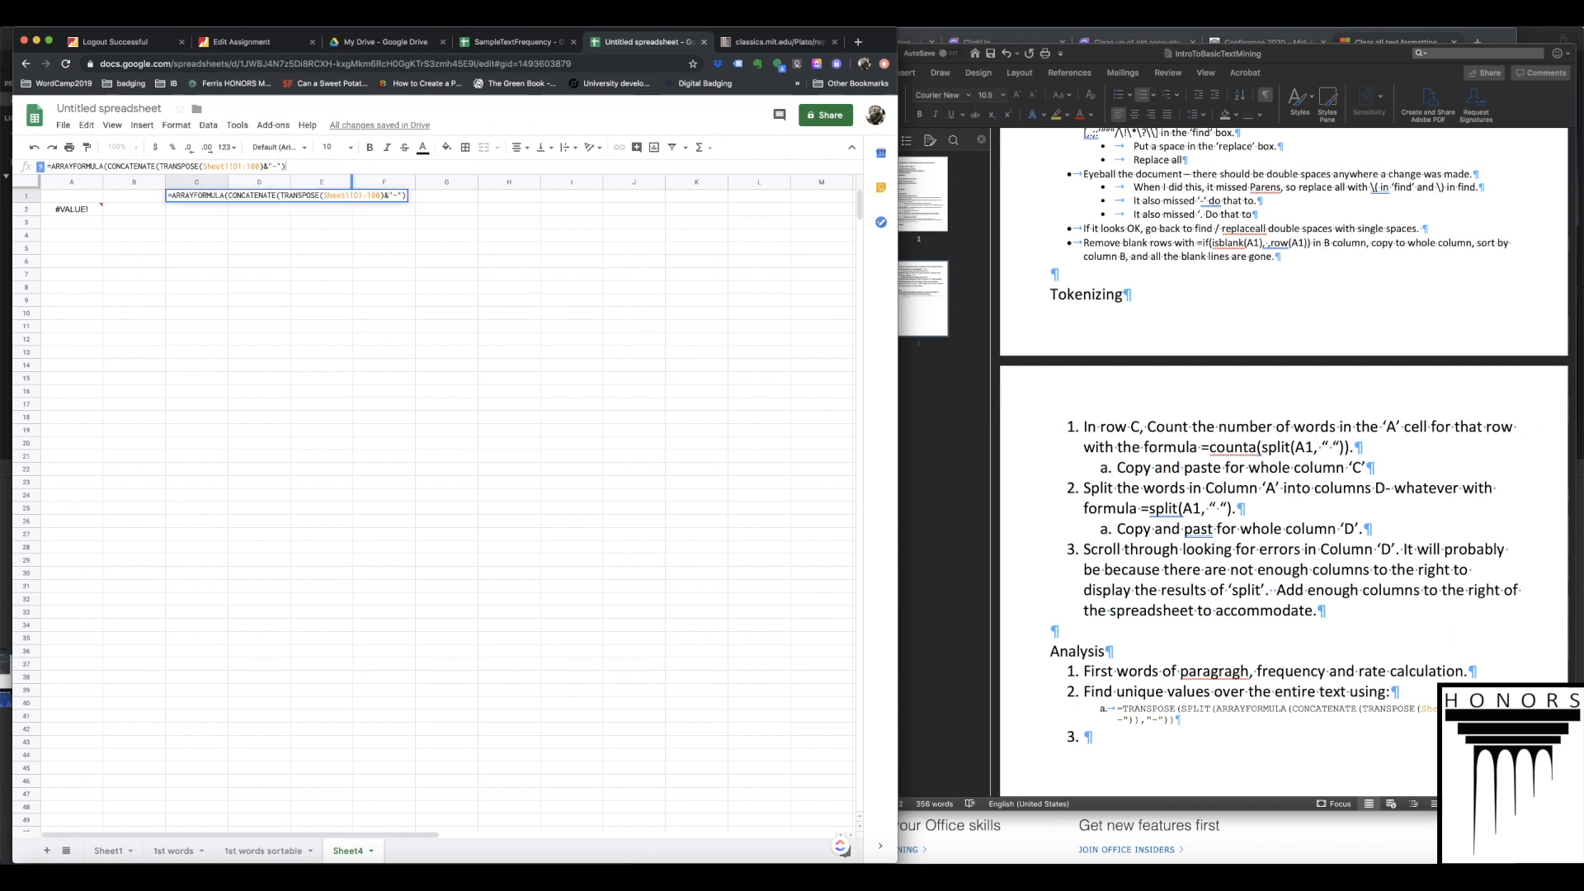
text())
key(Return)
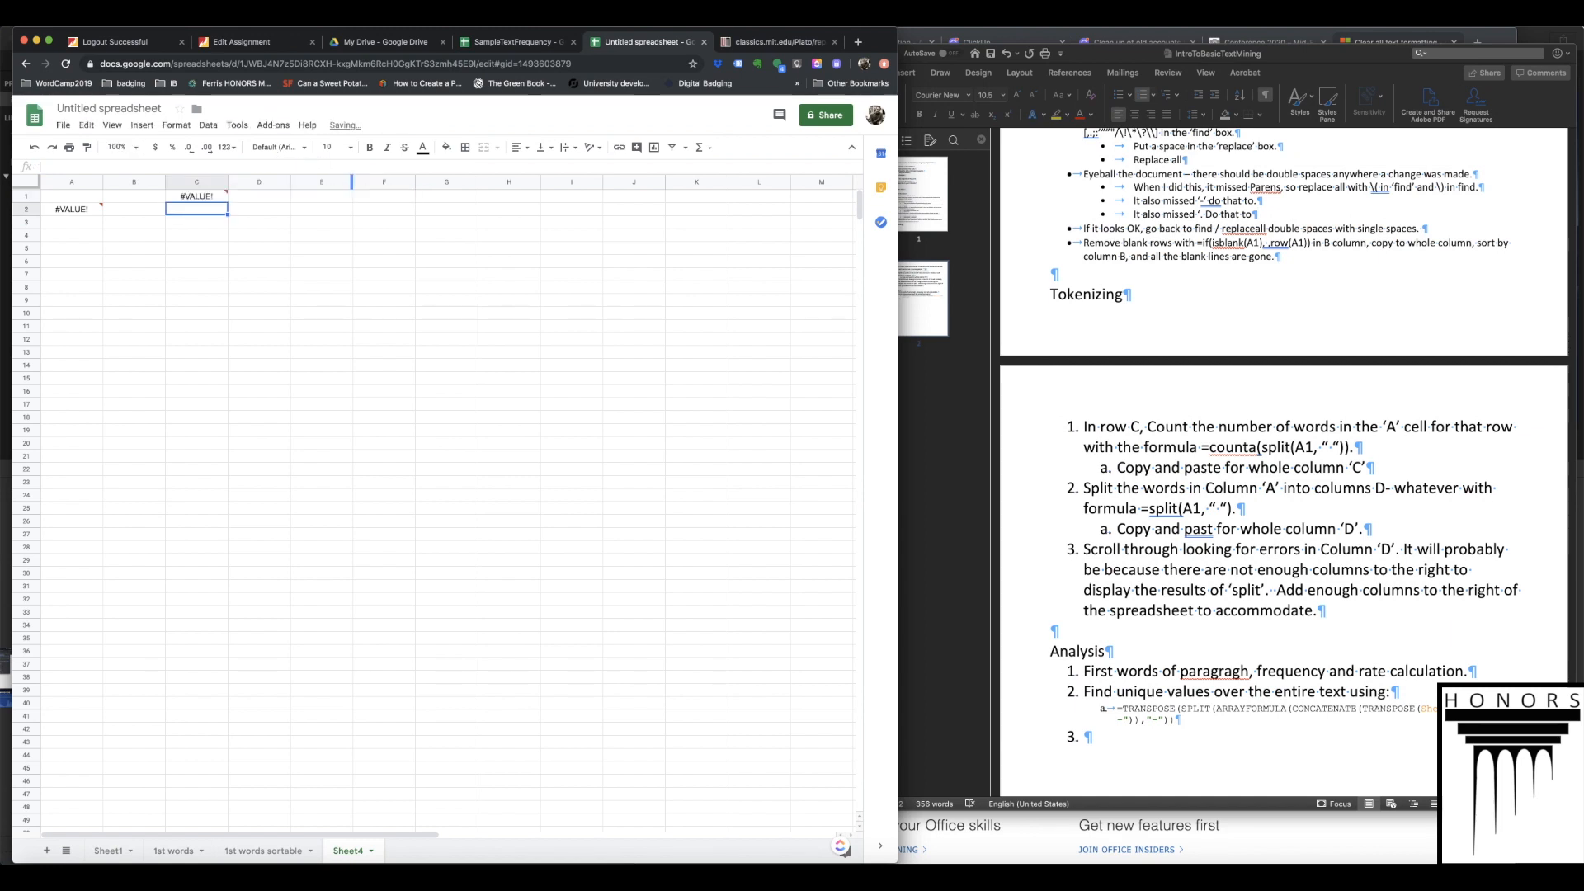
- Try shortening the source range in the C1 formula to end at row 90
mouse_move(227, 198)
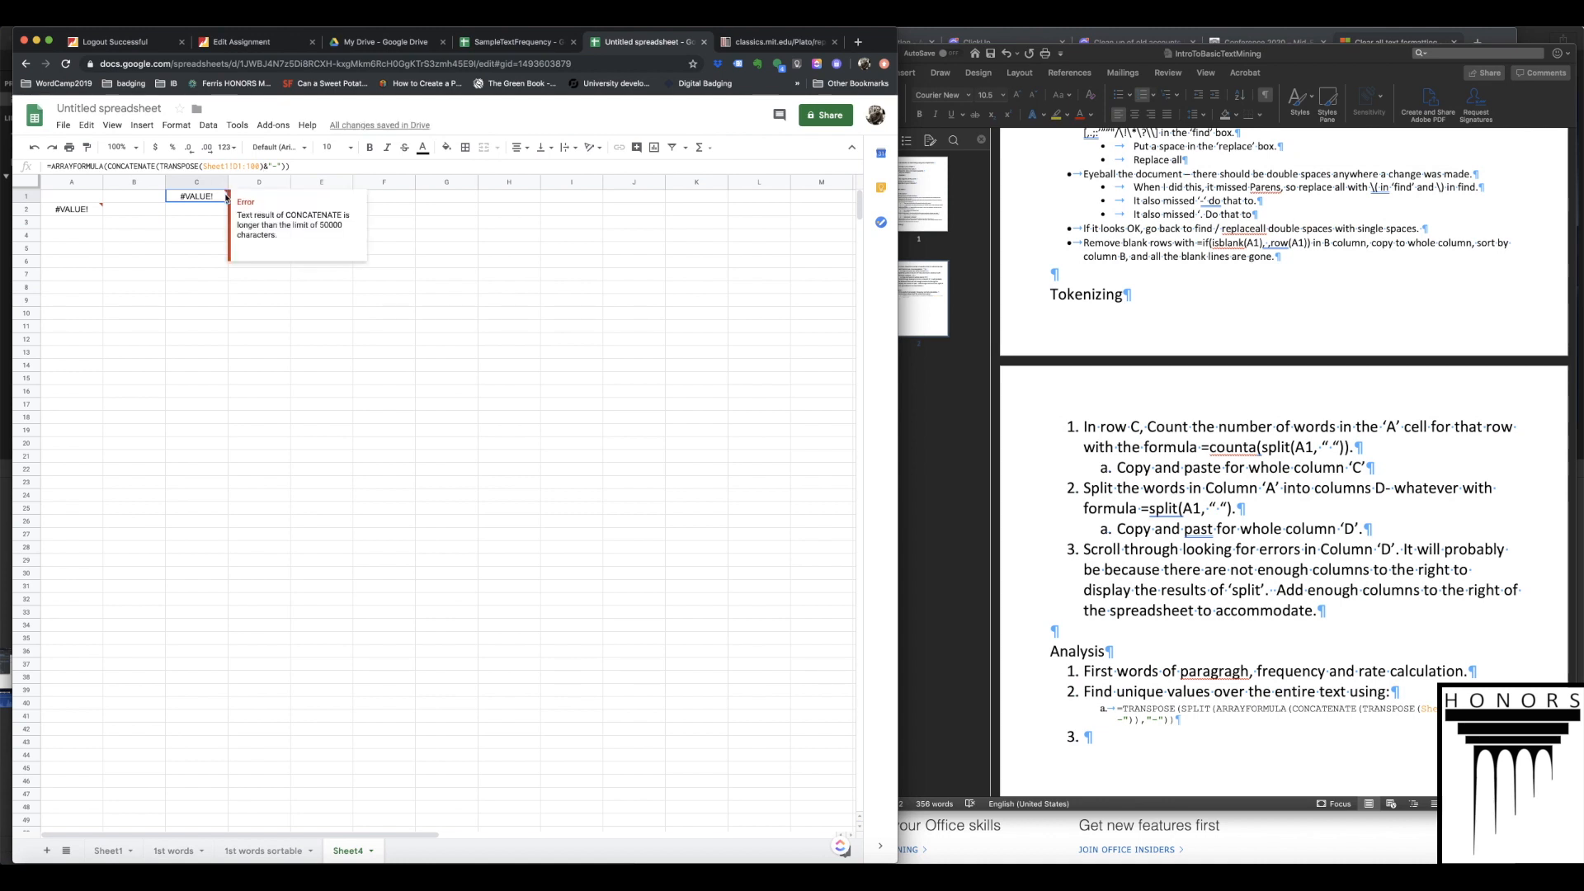
click(253, 166)
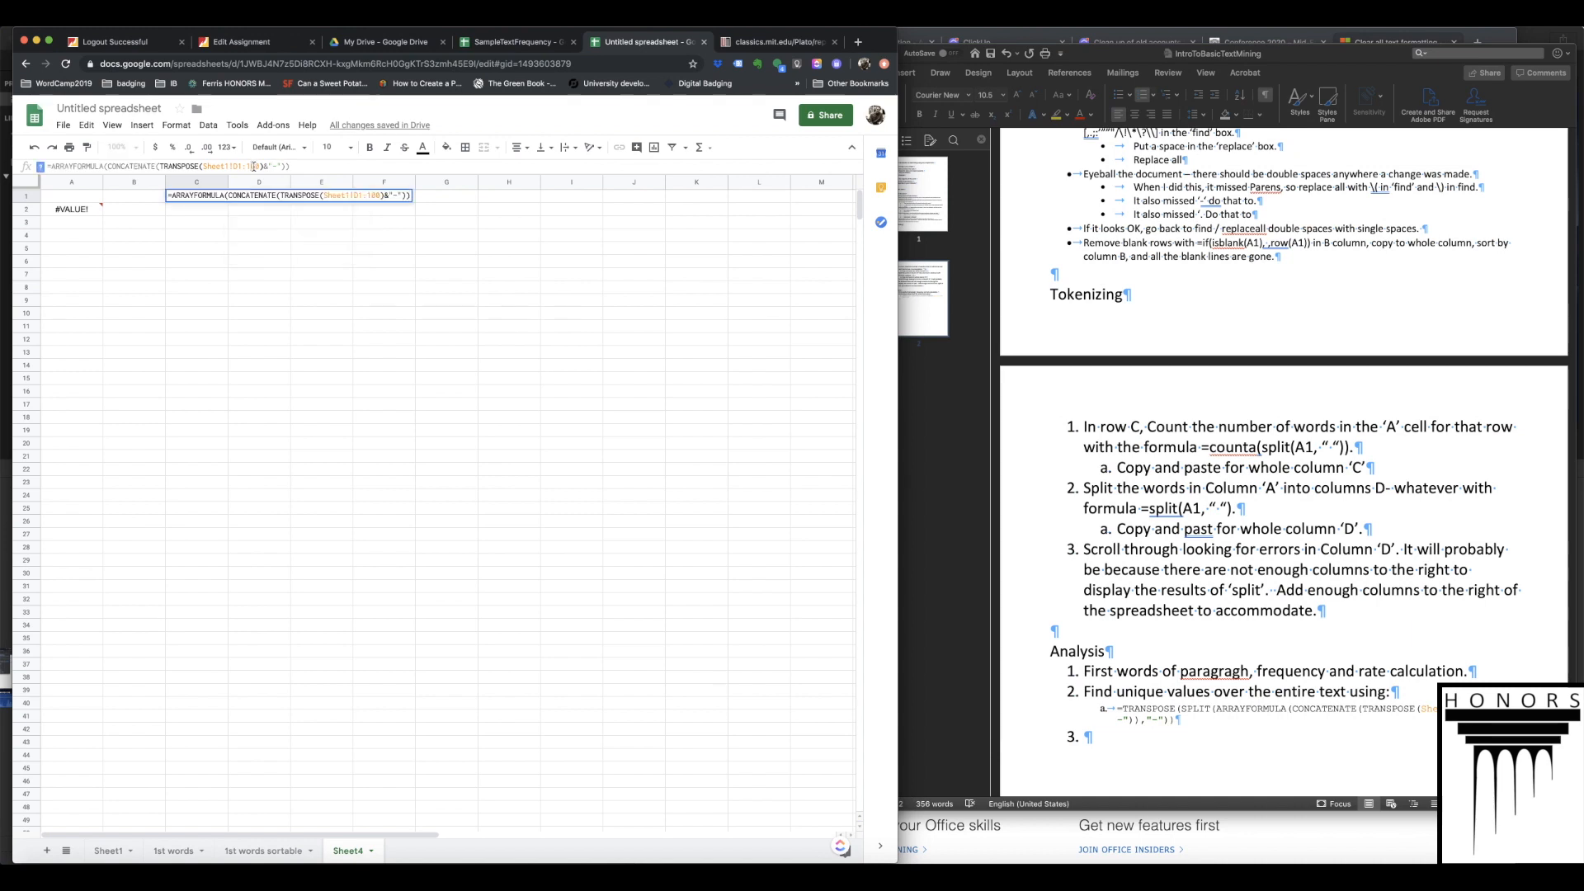
drag(250, 167, 249, 167)
key(Return)
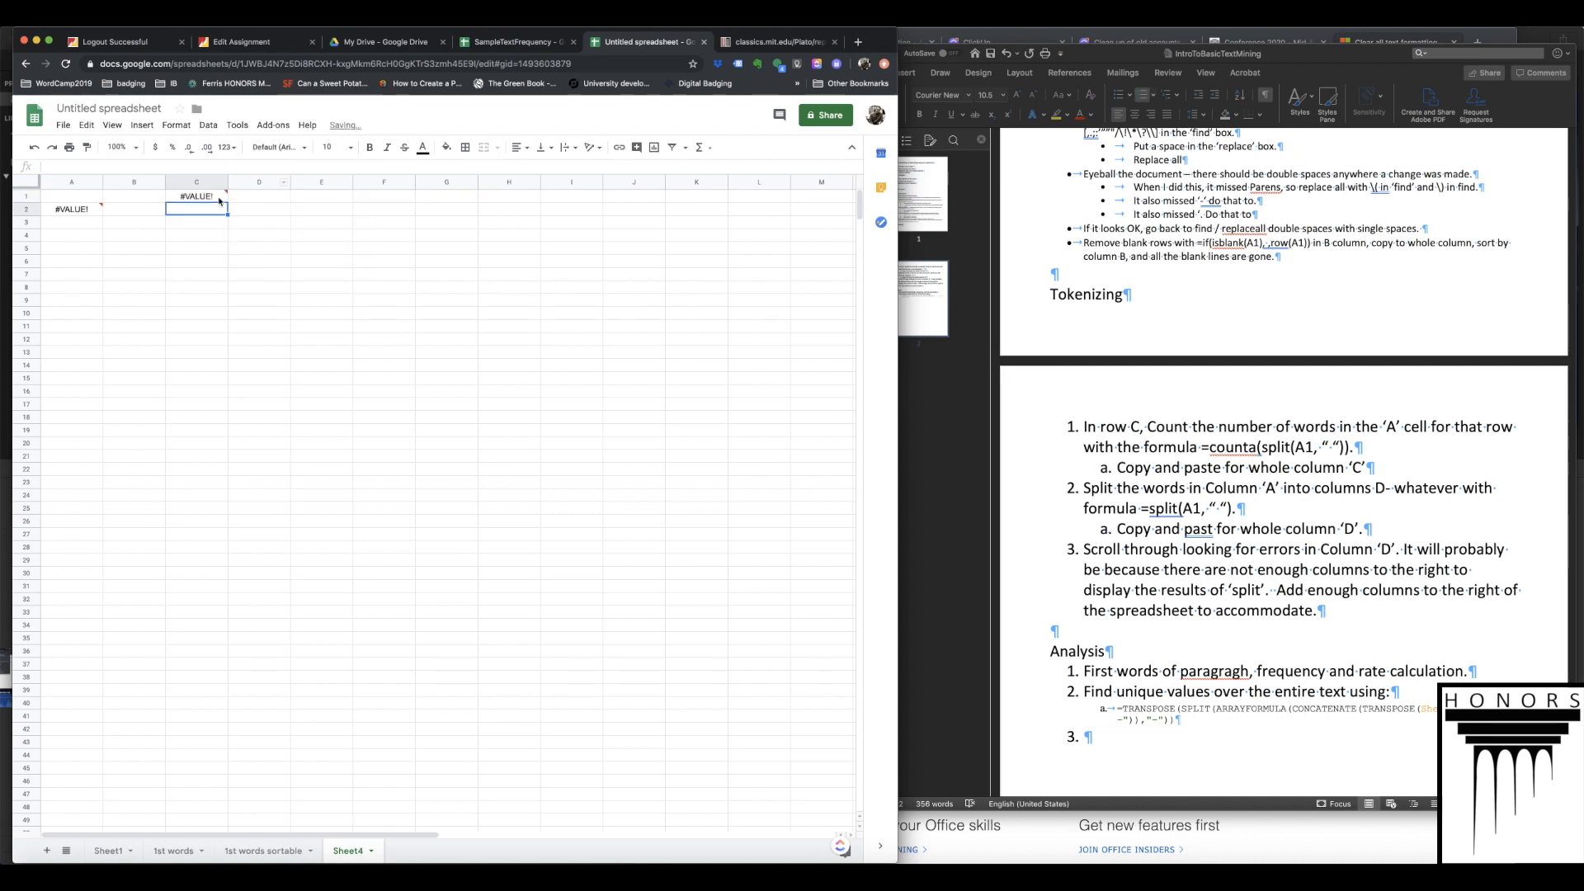
- Shorten the source range in the C1 formula further to an earlier end row and review the concatenated words across row 1
click(224, 196)
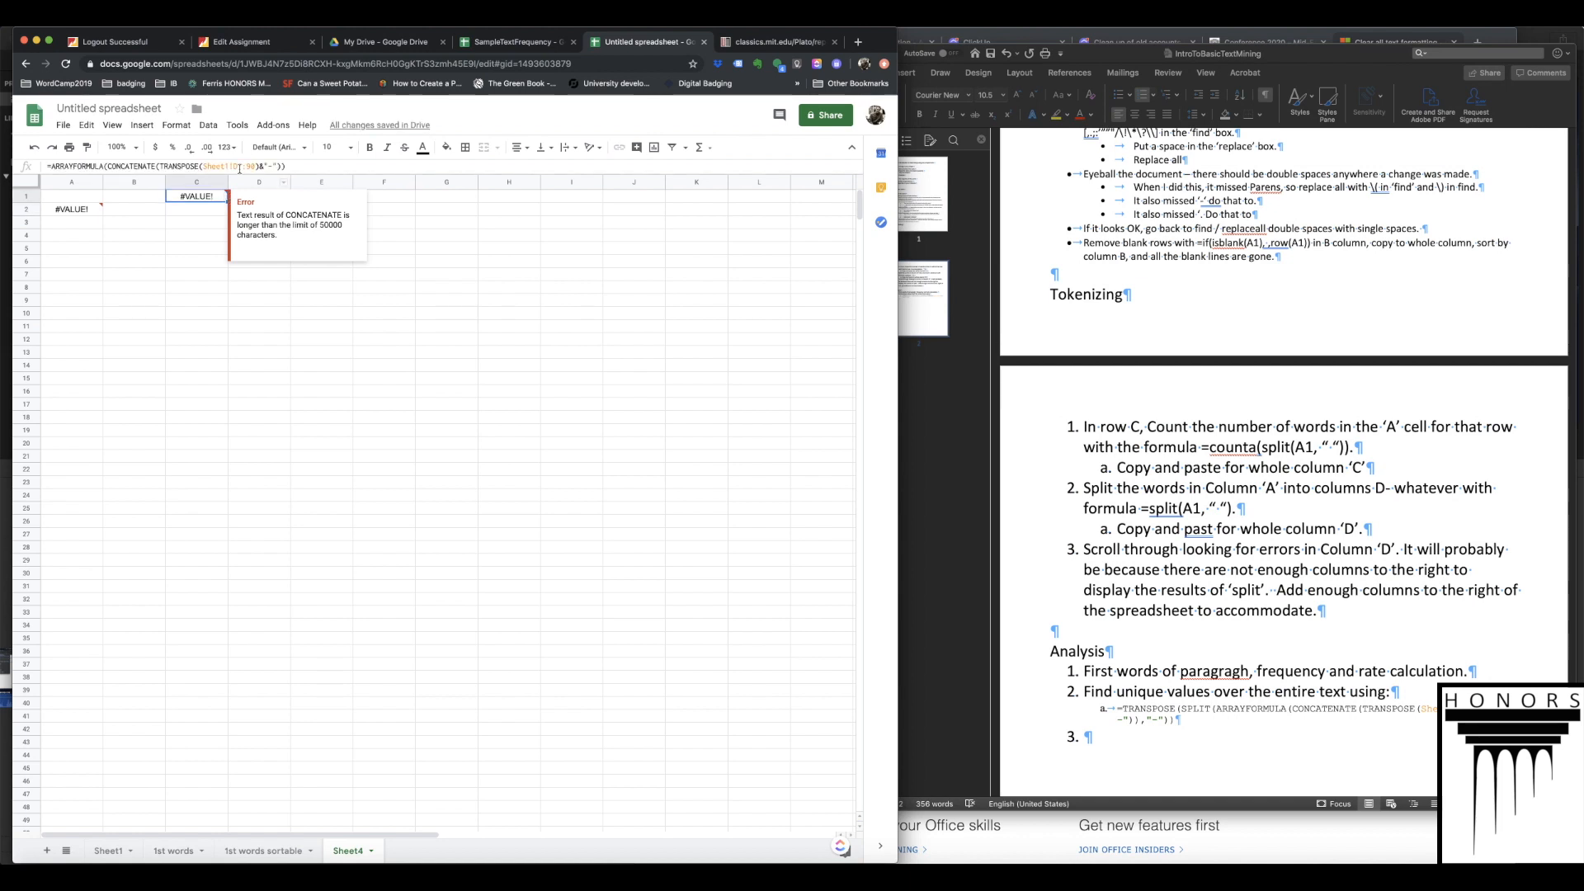
drag(251, 166, 247, 167)
text(8)
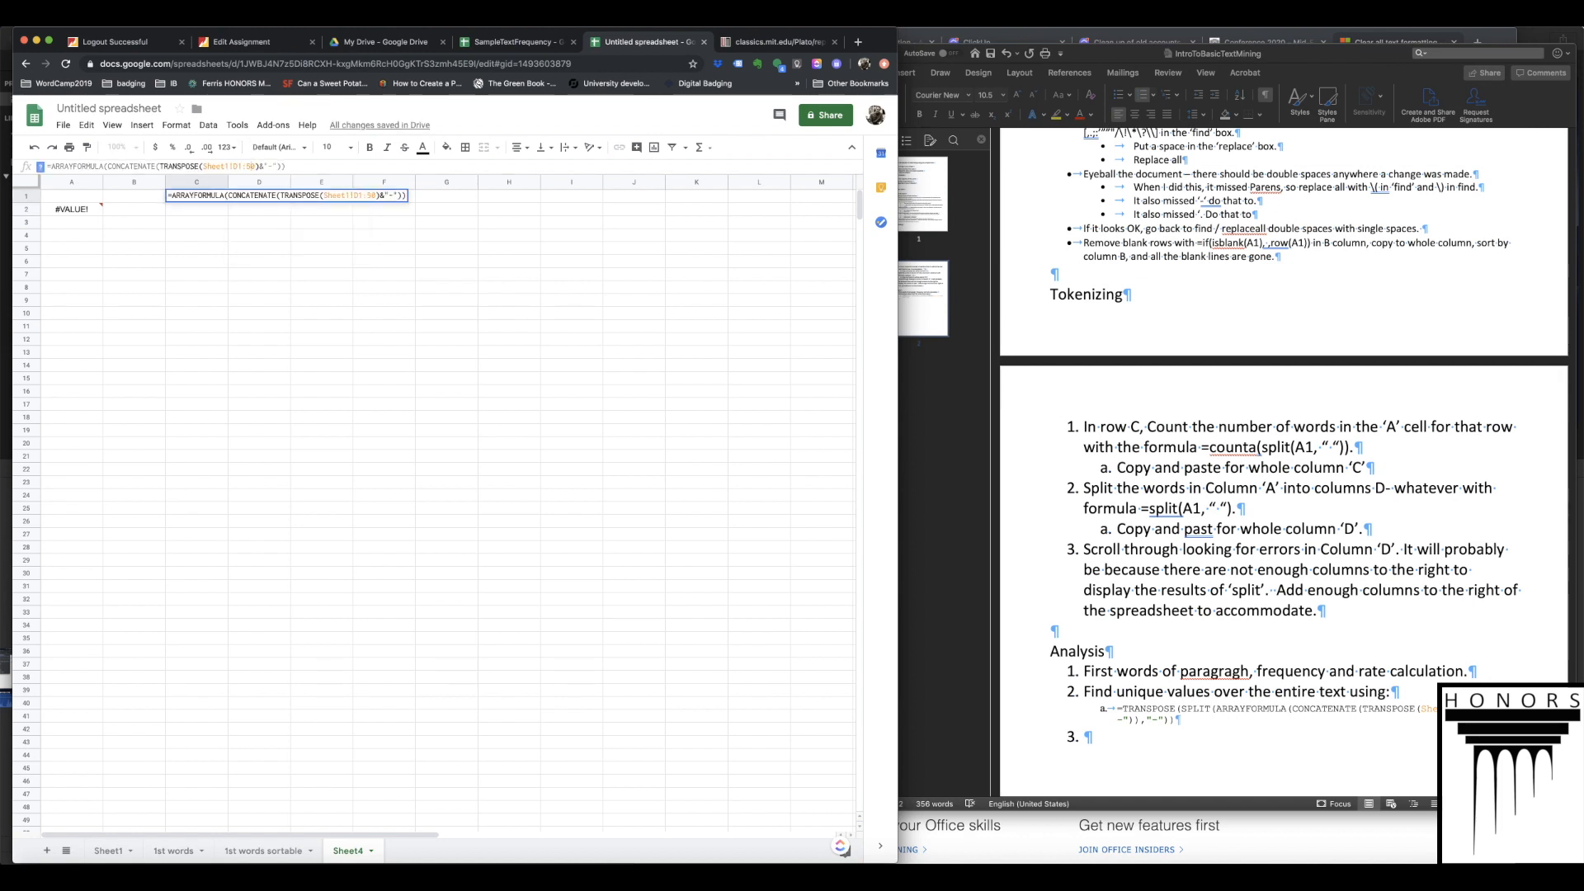
key(Return)
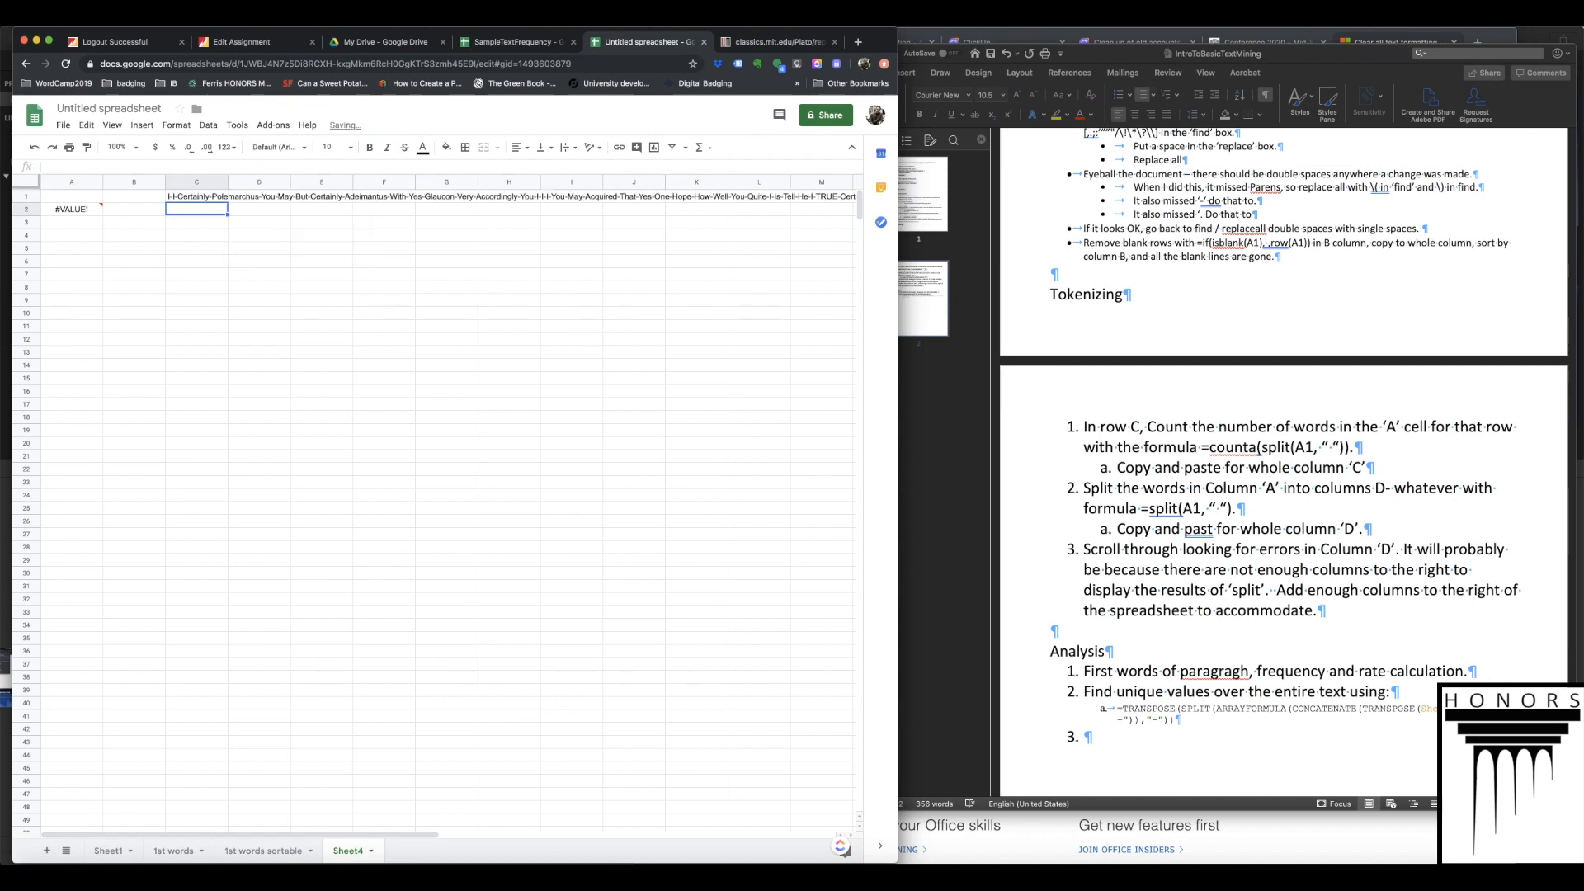
click(171, 198)
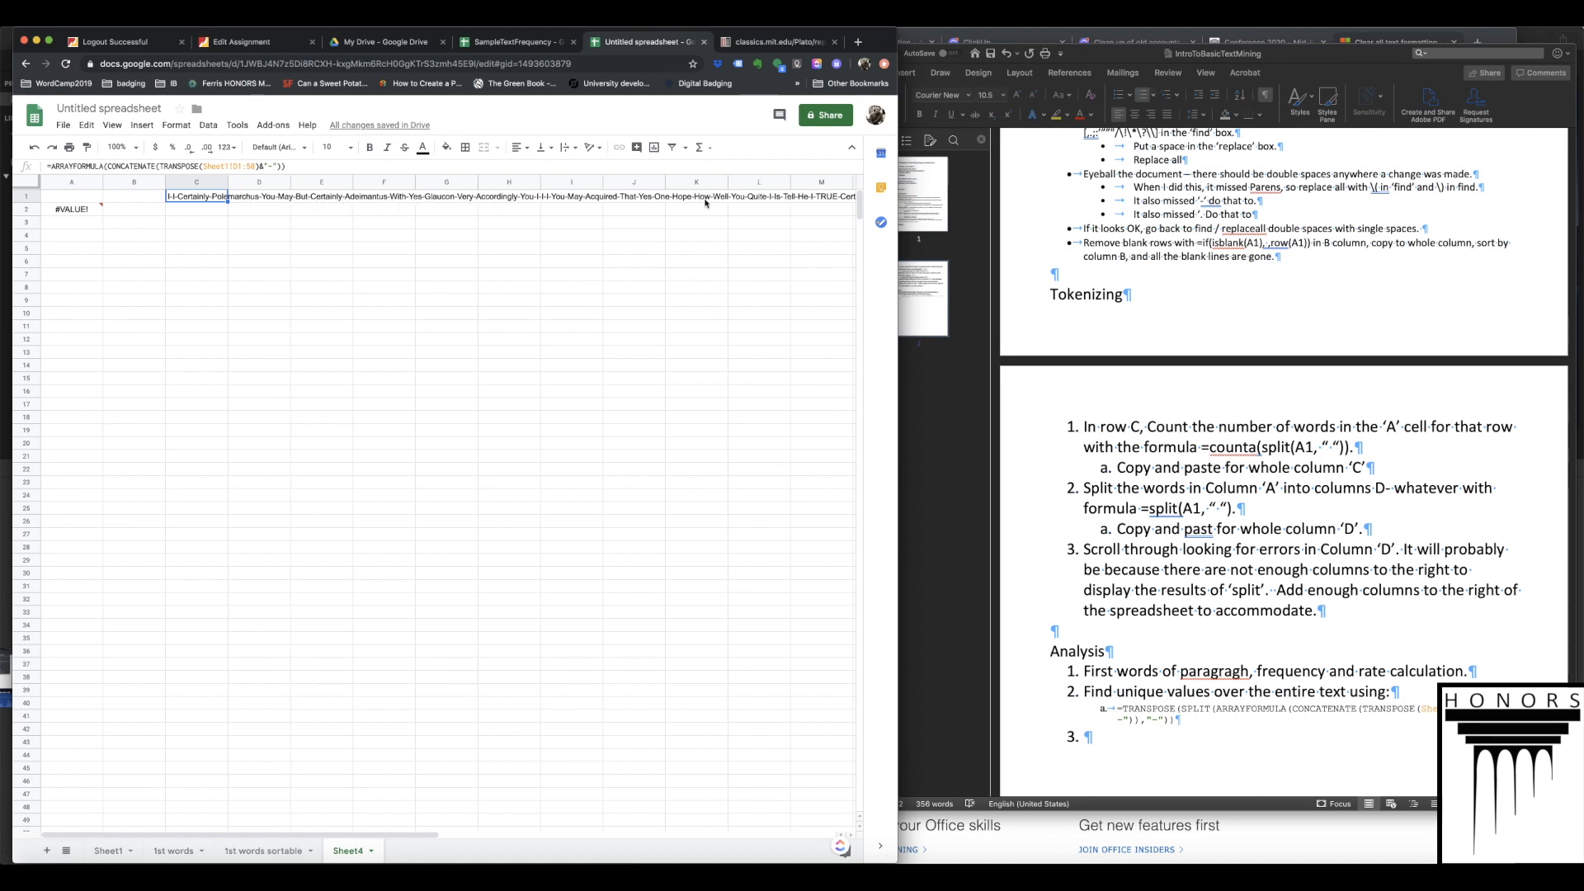
scroll(445, 202, right, 10)
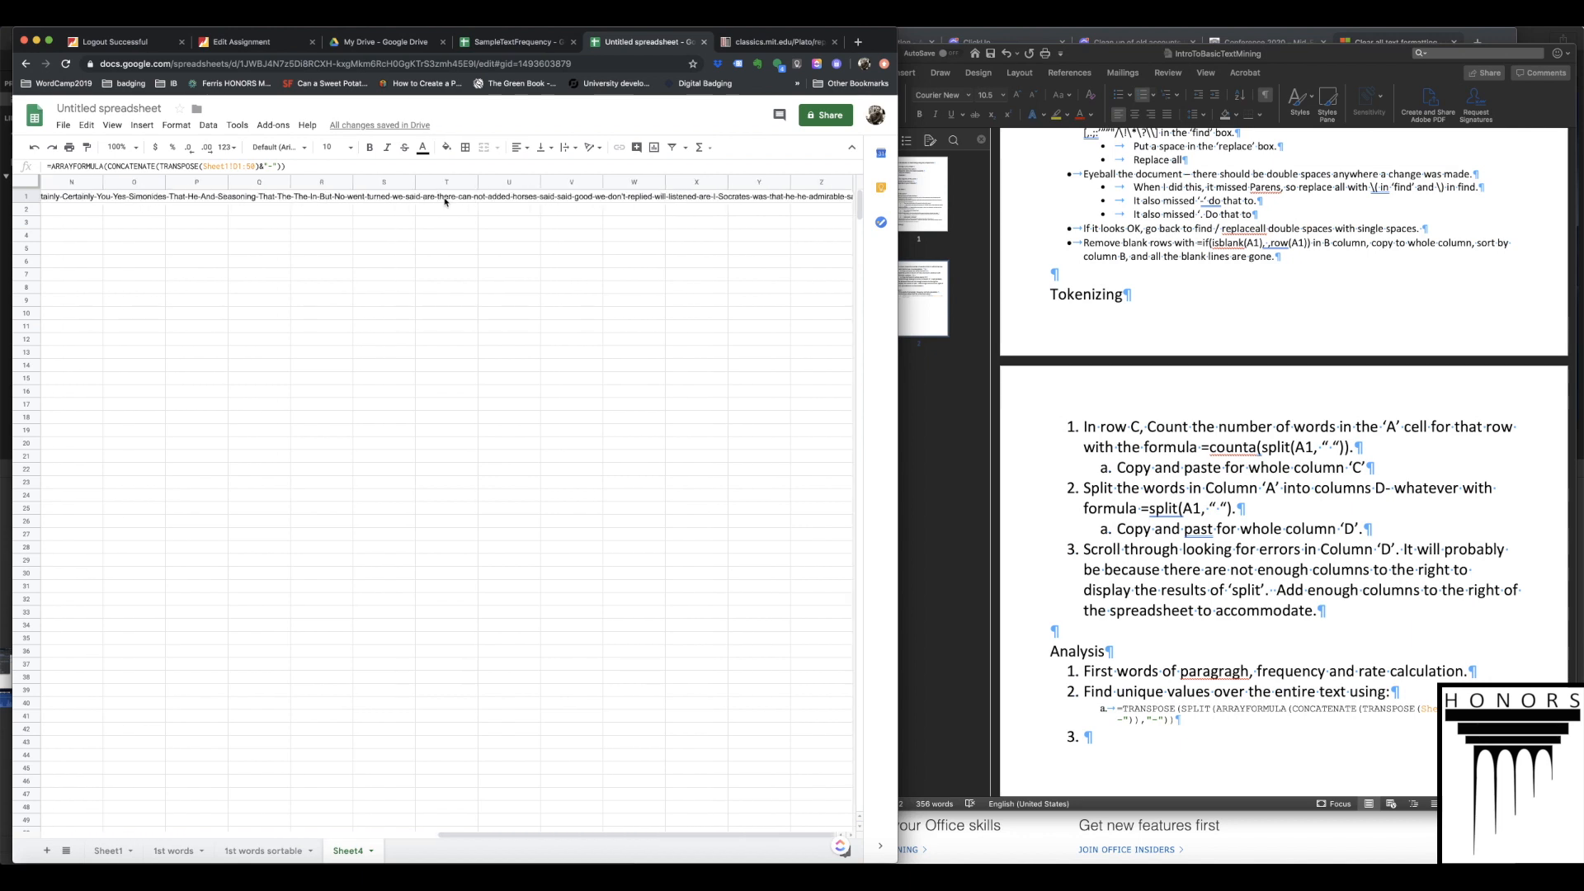
scroll(445, 202, left, 10)
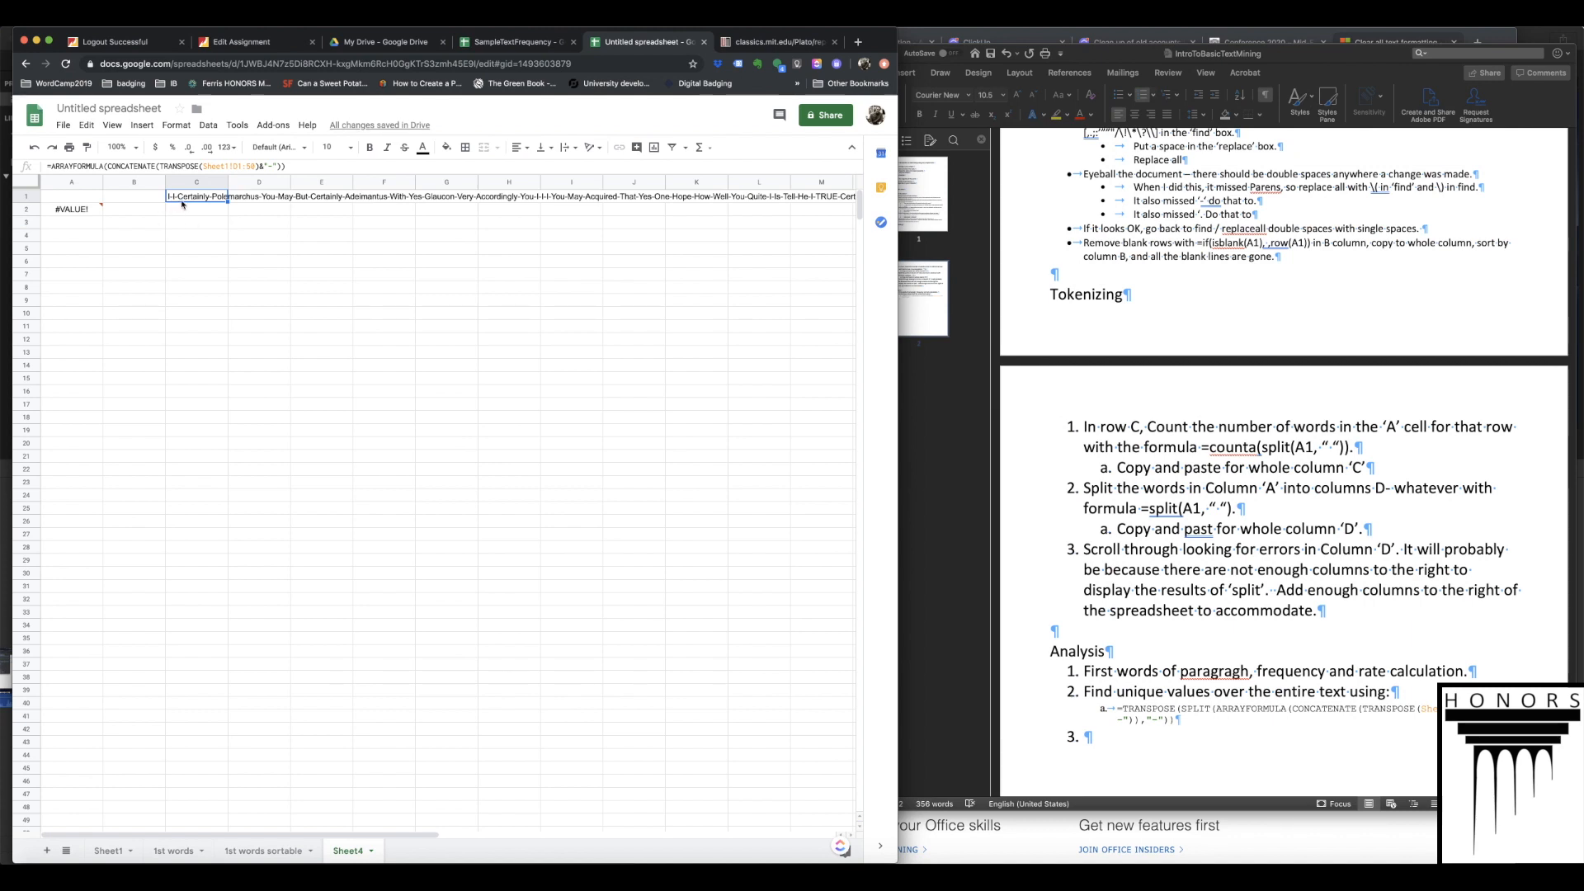
- Examine the SPLIT separator argument and the TRANSPOSE function within the A2 formula
click(311, 167)
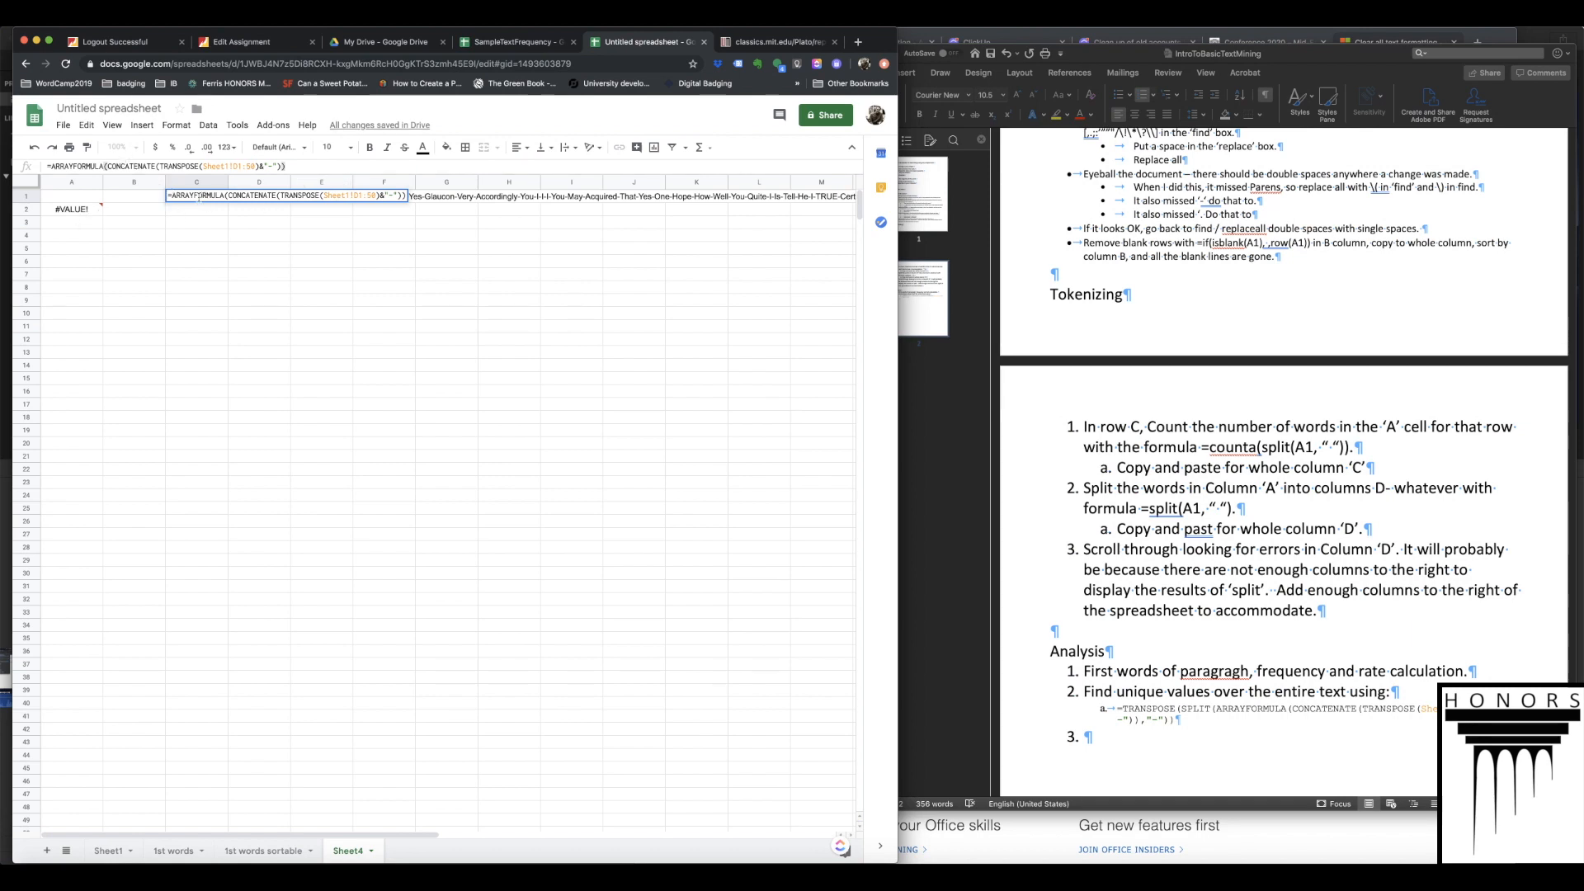
click(110, 212)
click(74, 211)
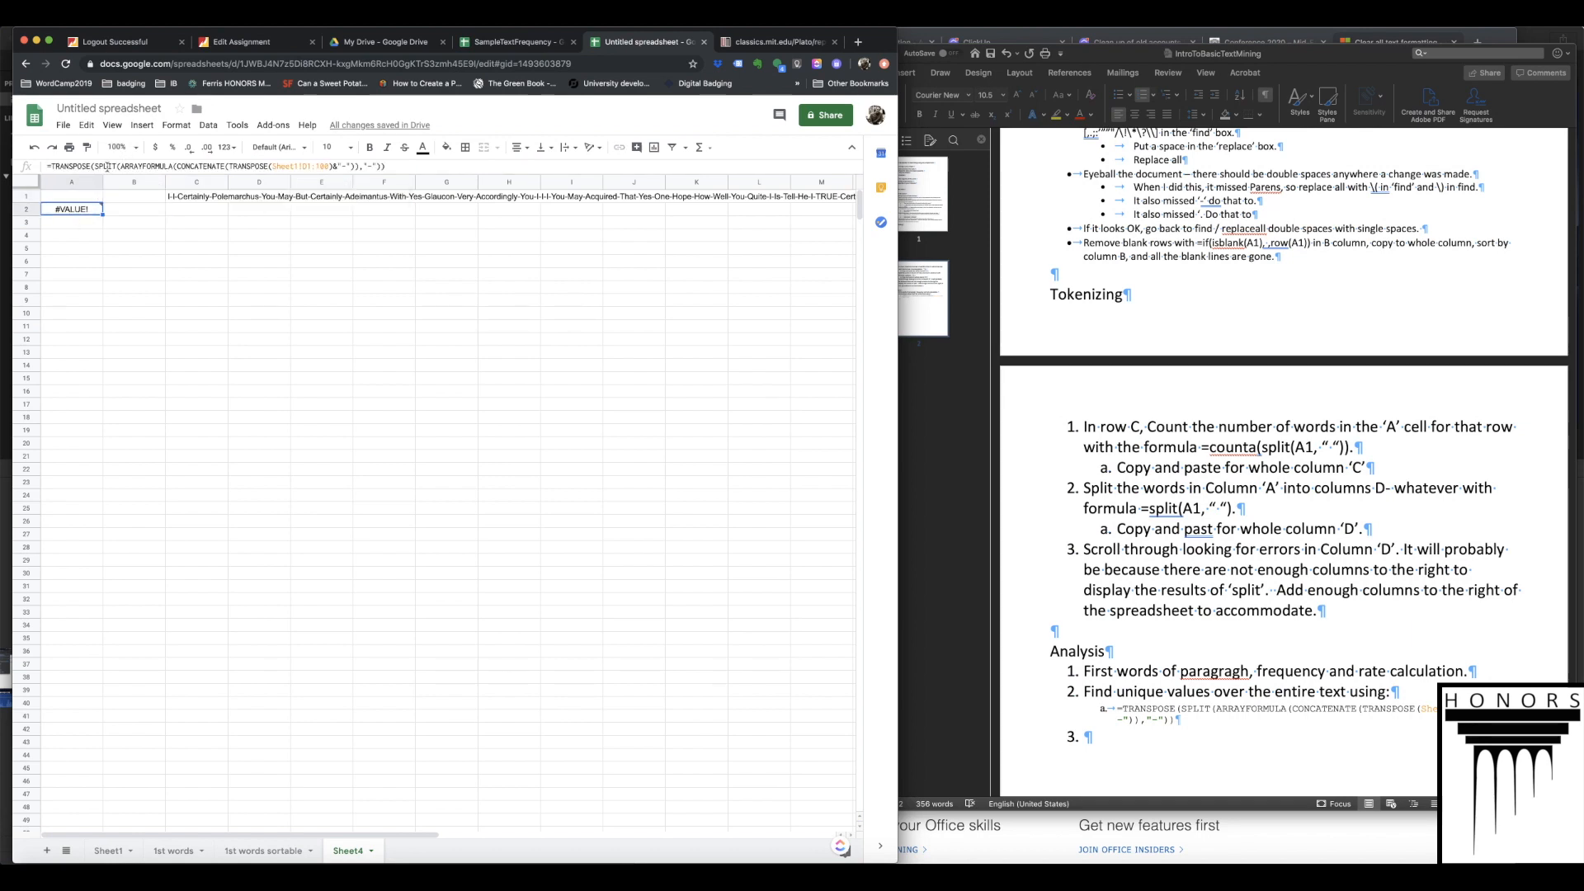
click(107, 167)
drag(375, 165, 364, 167)
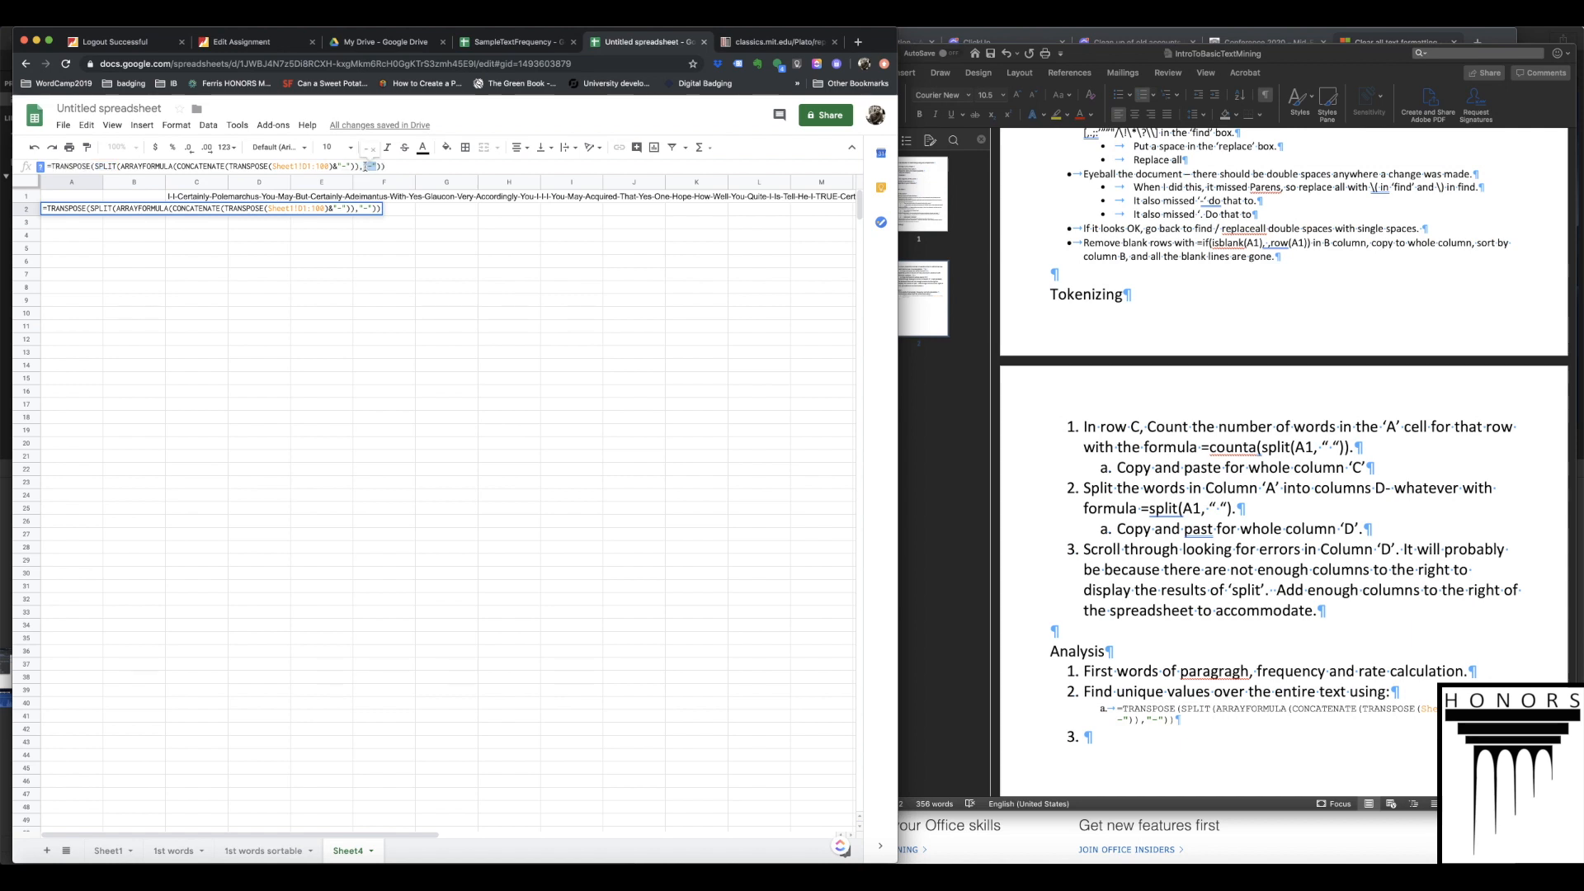
double_click(73, 167)
drag(75, 298, 67, 248)
key(Escape)
- Move the TRANSPOSE/SPLIT formula from cell A2 to cell A1
click(63, 210)
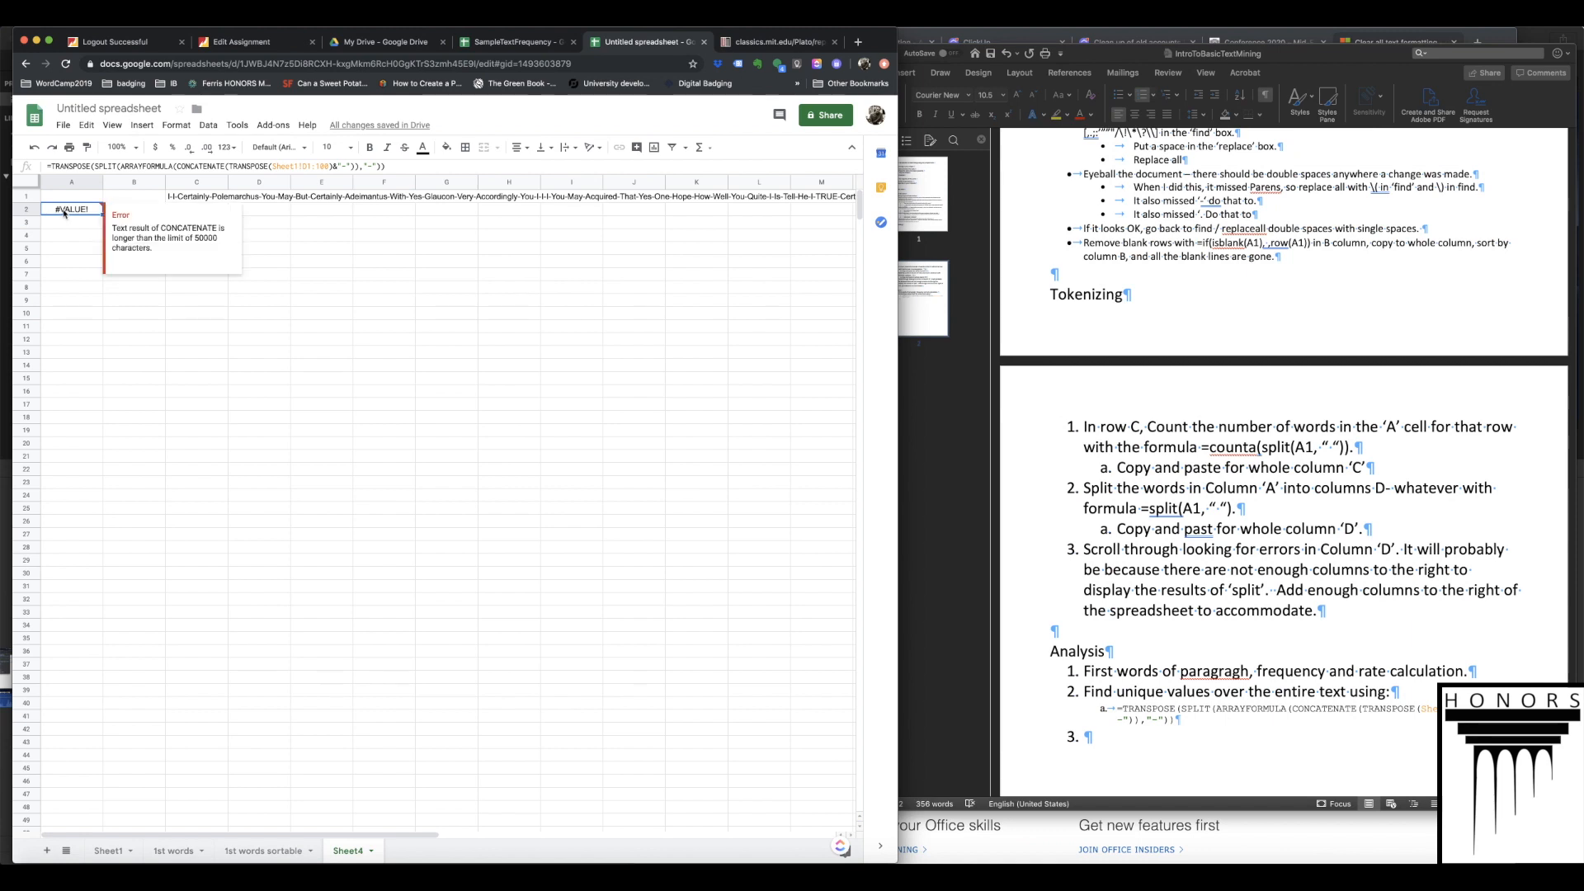
click(70, 198)
key(ctrl+v)
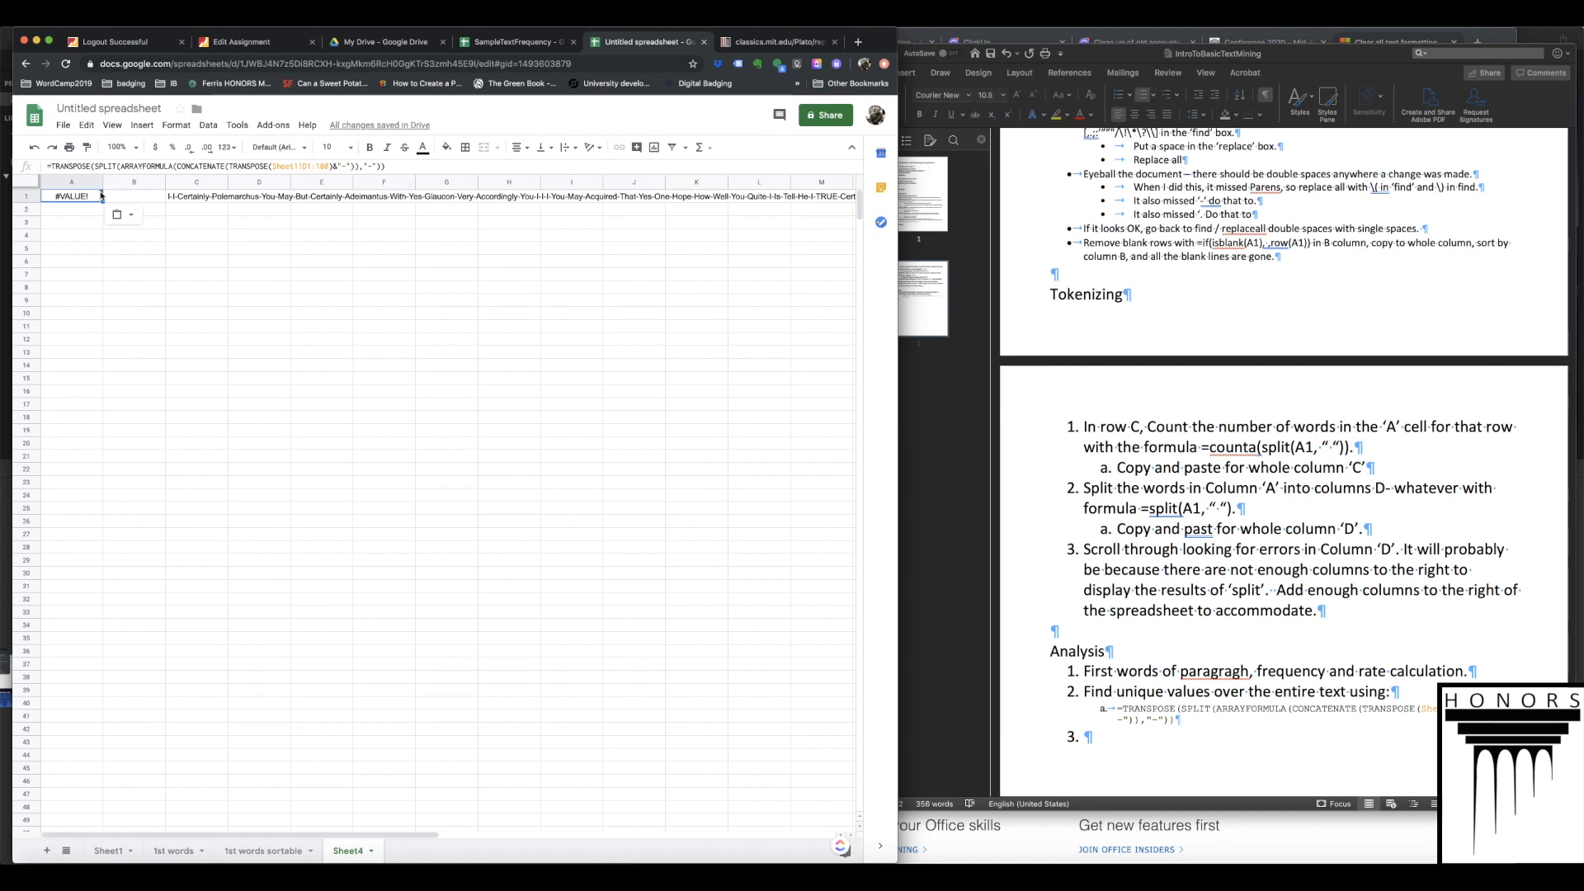
- Shorten the source range in the A1 TRANSPOSE/SPLIT formula to an earlier end row, within the CONCATENATE character limit
mouse_move(101, 191)
click(324, 168)
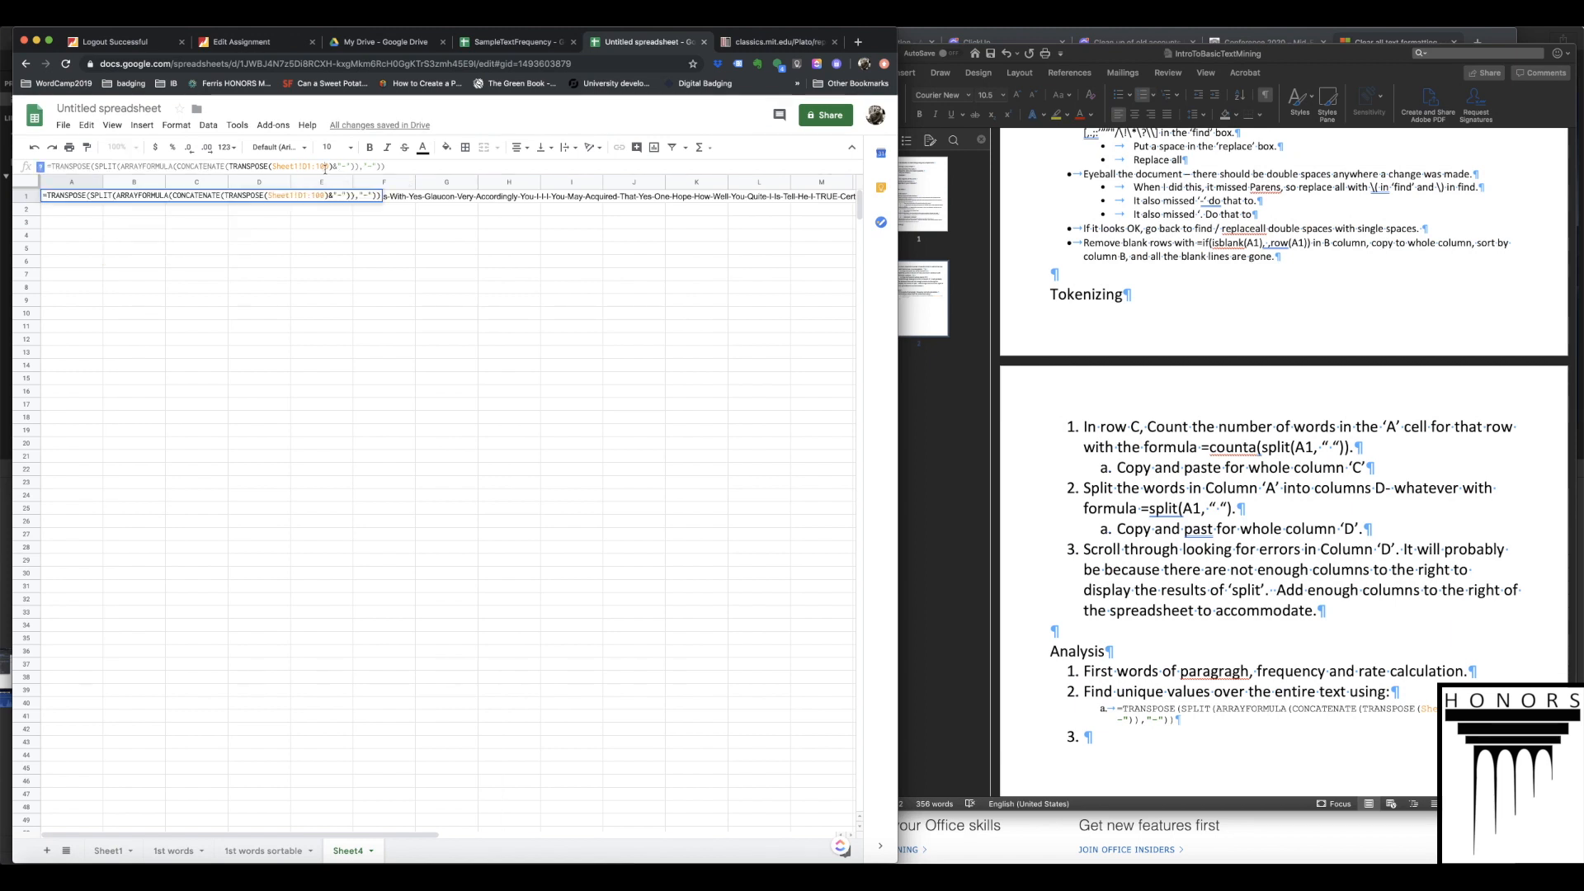
key(Return)
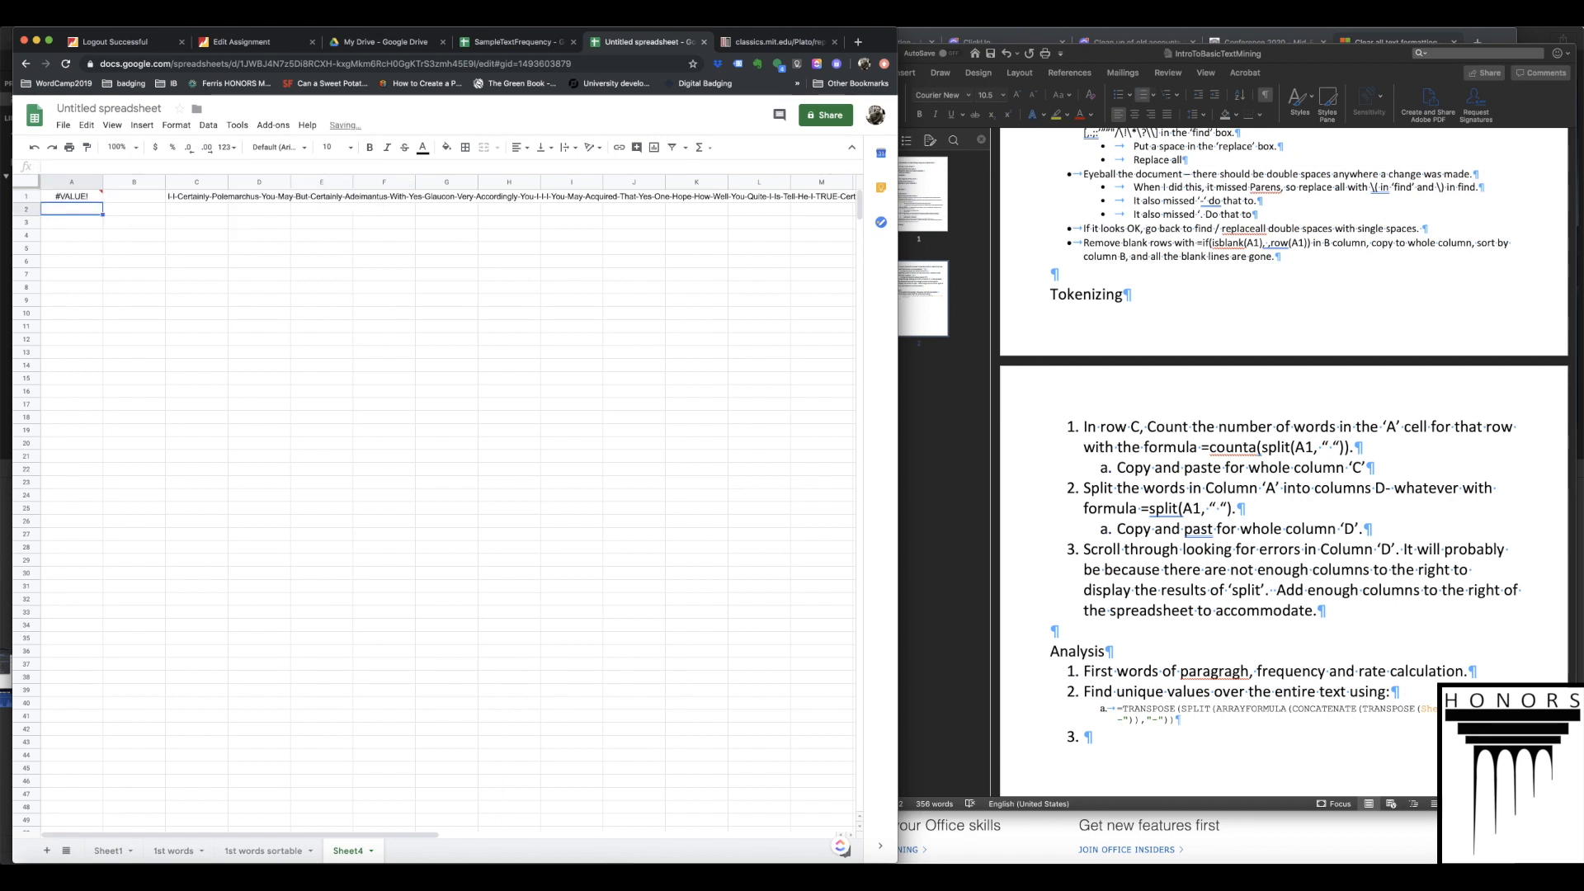
click(91, 198)
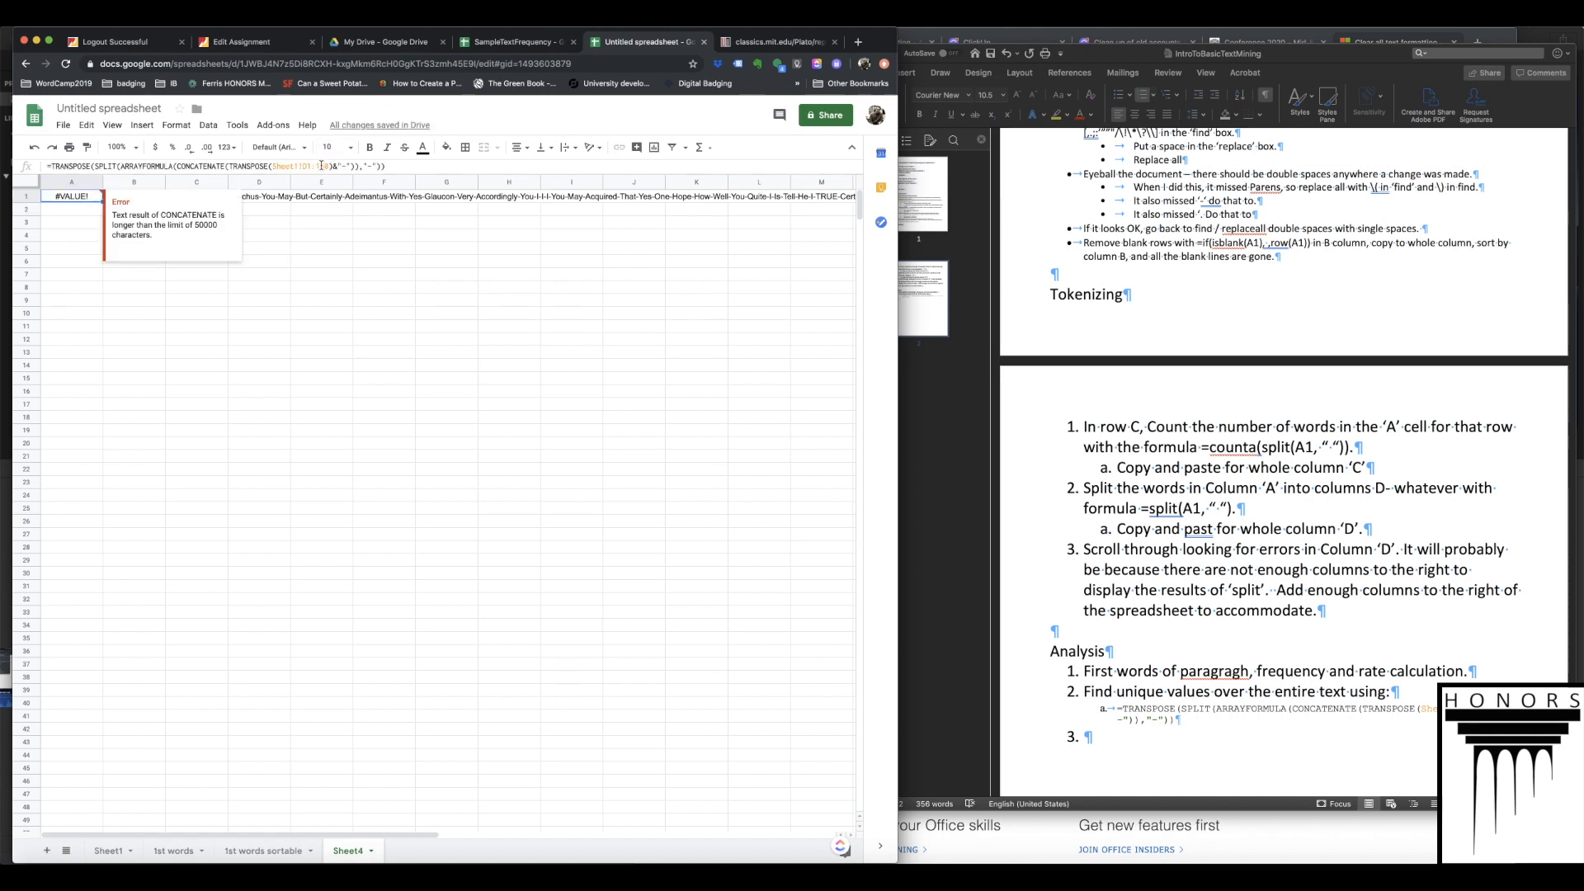
click(339, 166)
key(Return)
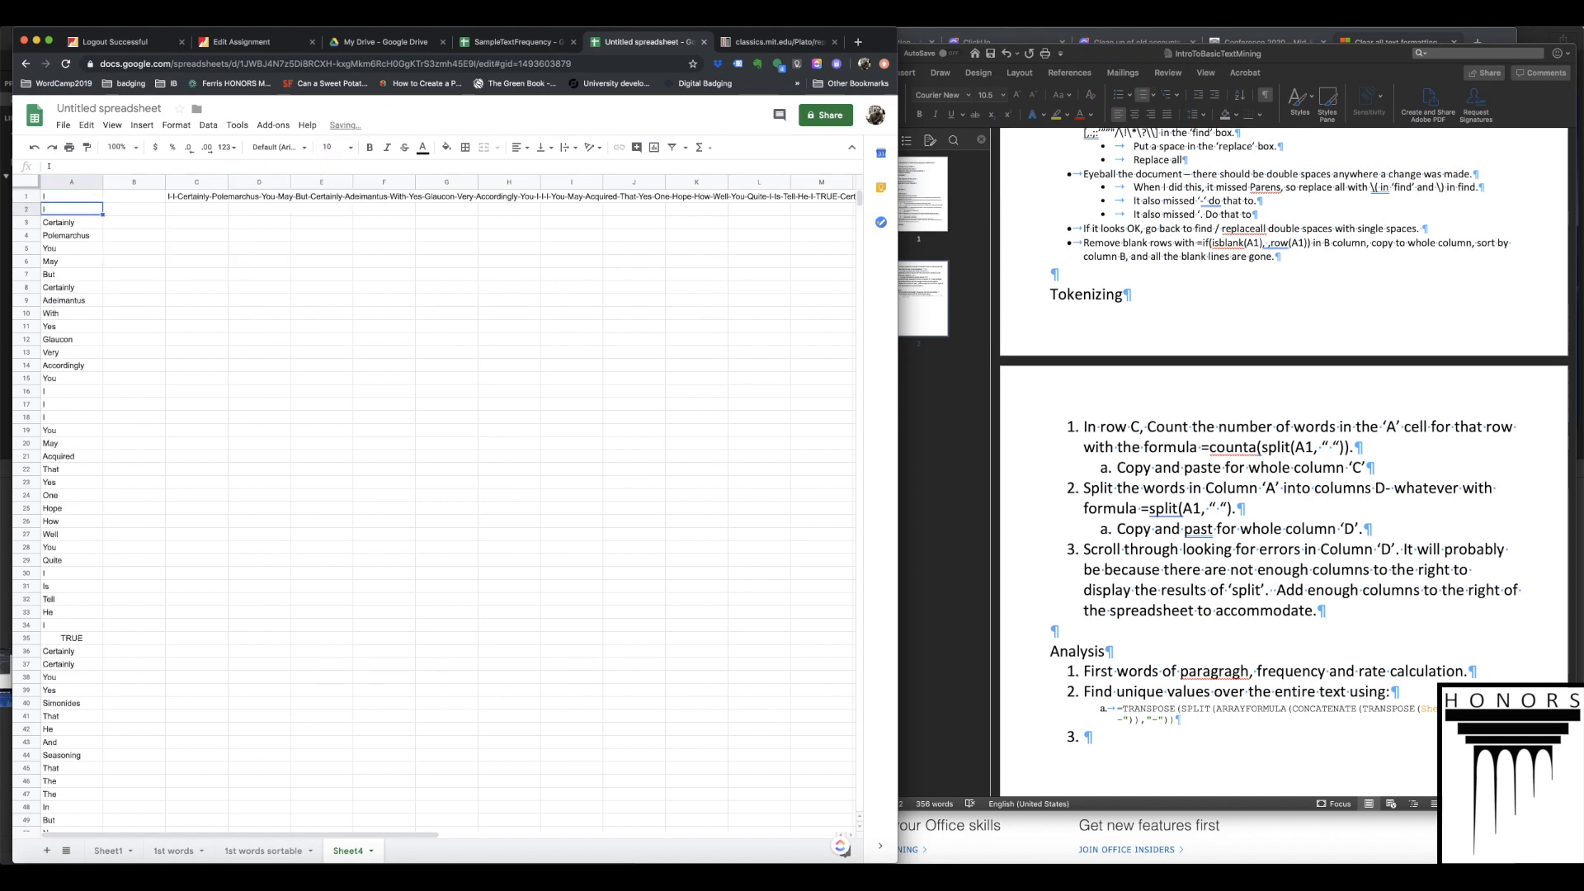
- Examine the word list in column A and compare it with the split words in Sheet1, starting at cell D1
scroll(50, 227, down, 20)
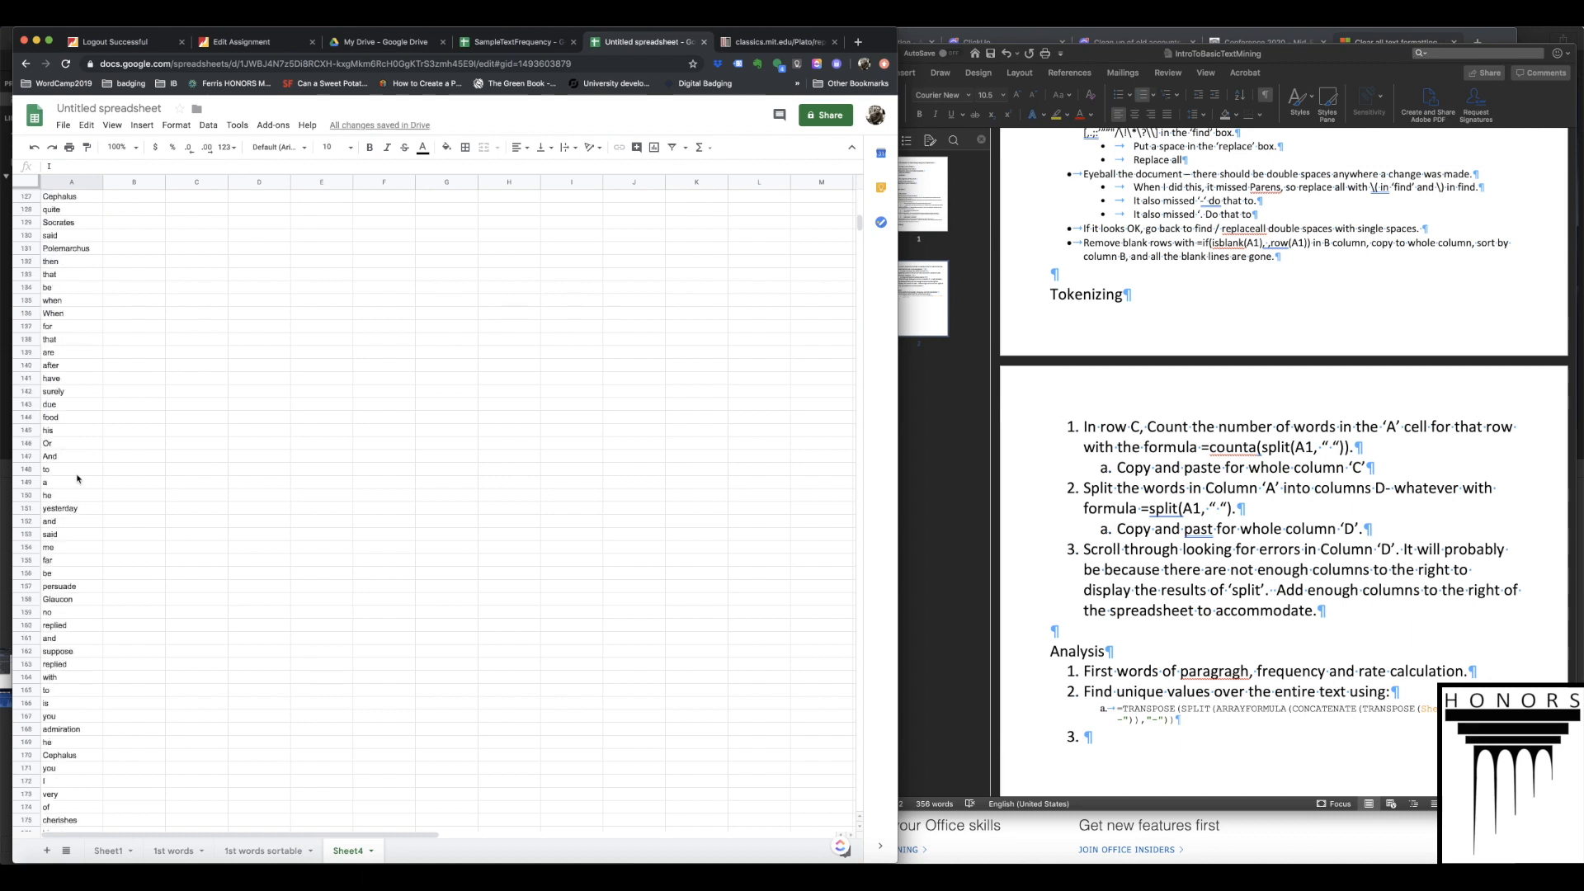
scroll(78, 478, down, 20)
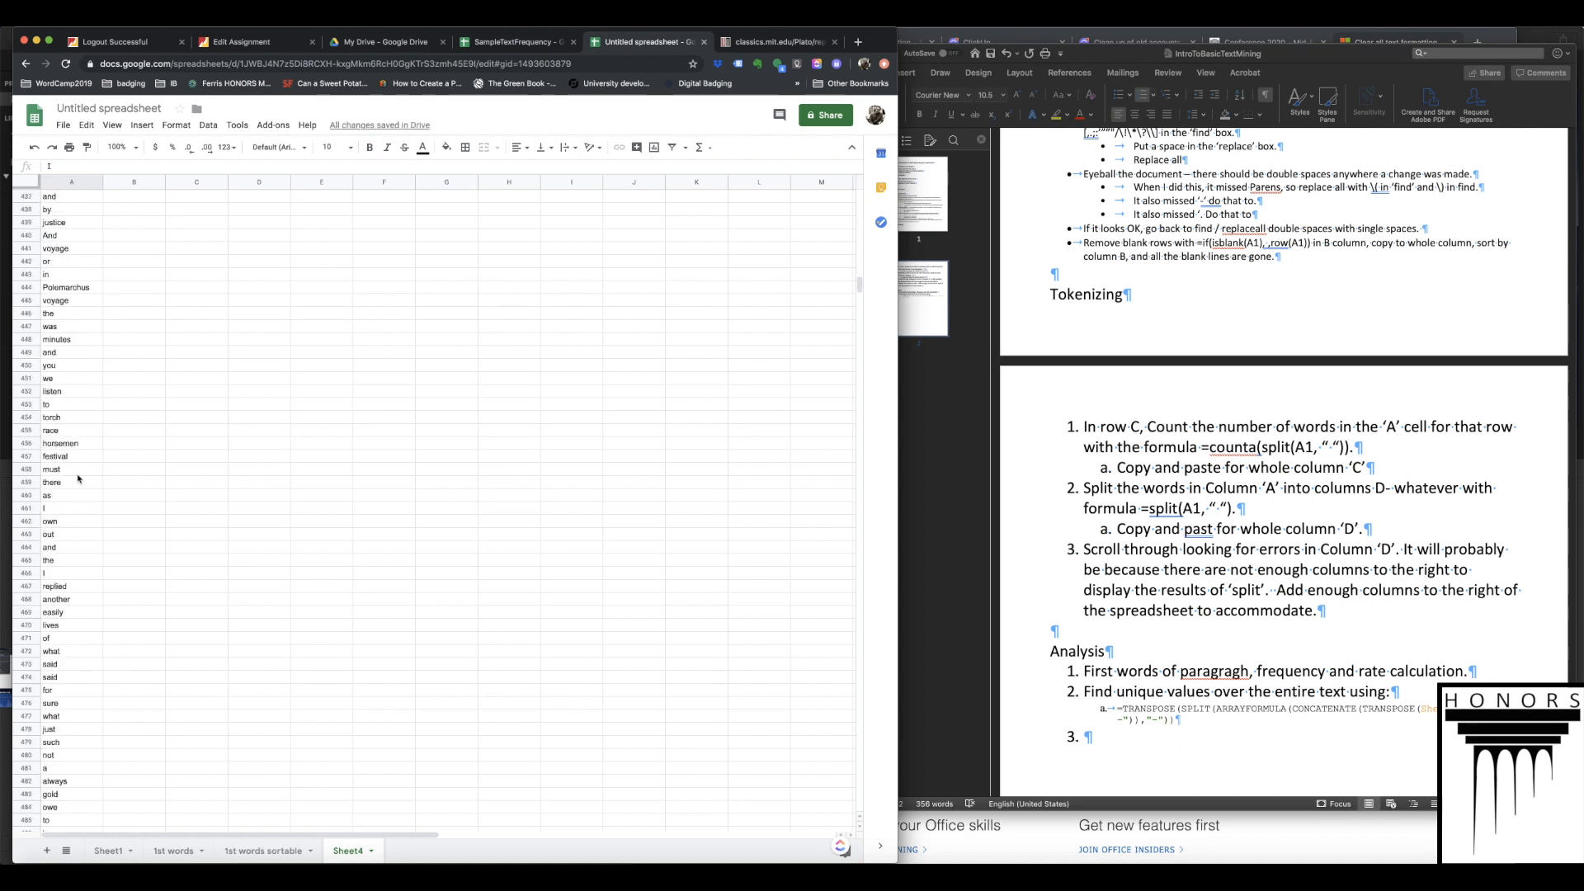
scroll(78, 478, up, 20)
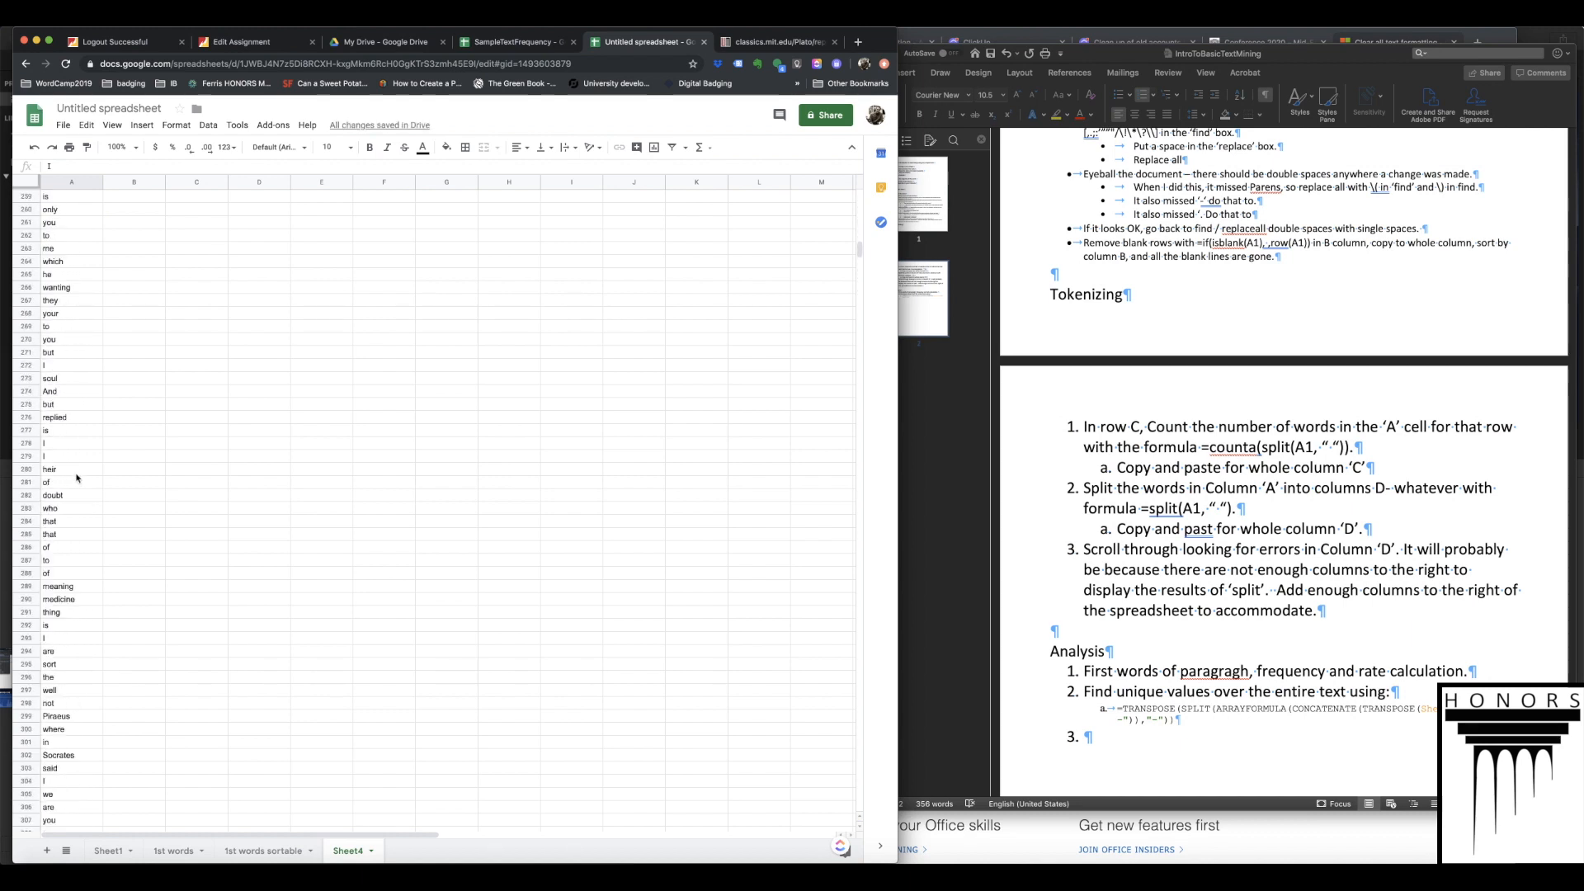
scroll(75, 478, up, 20)
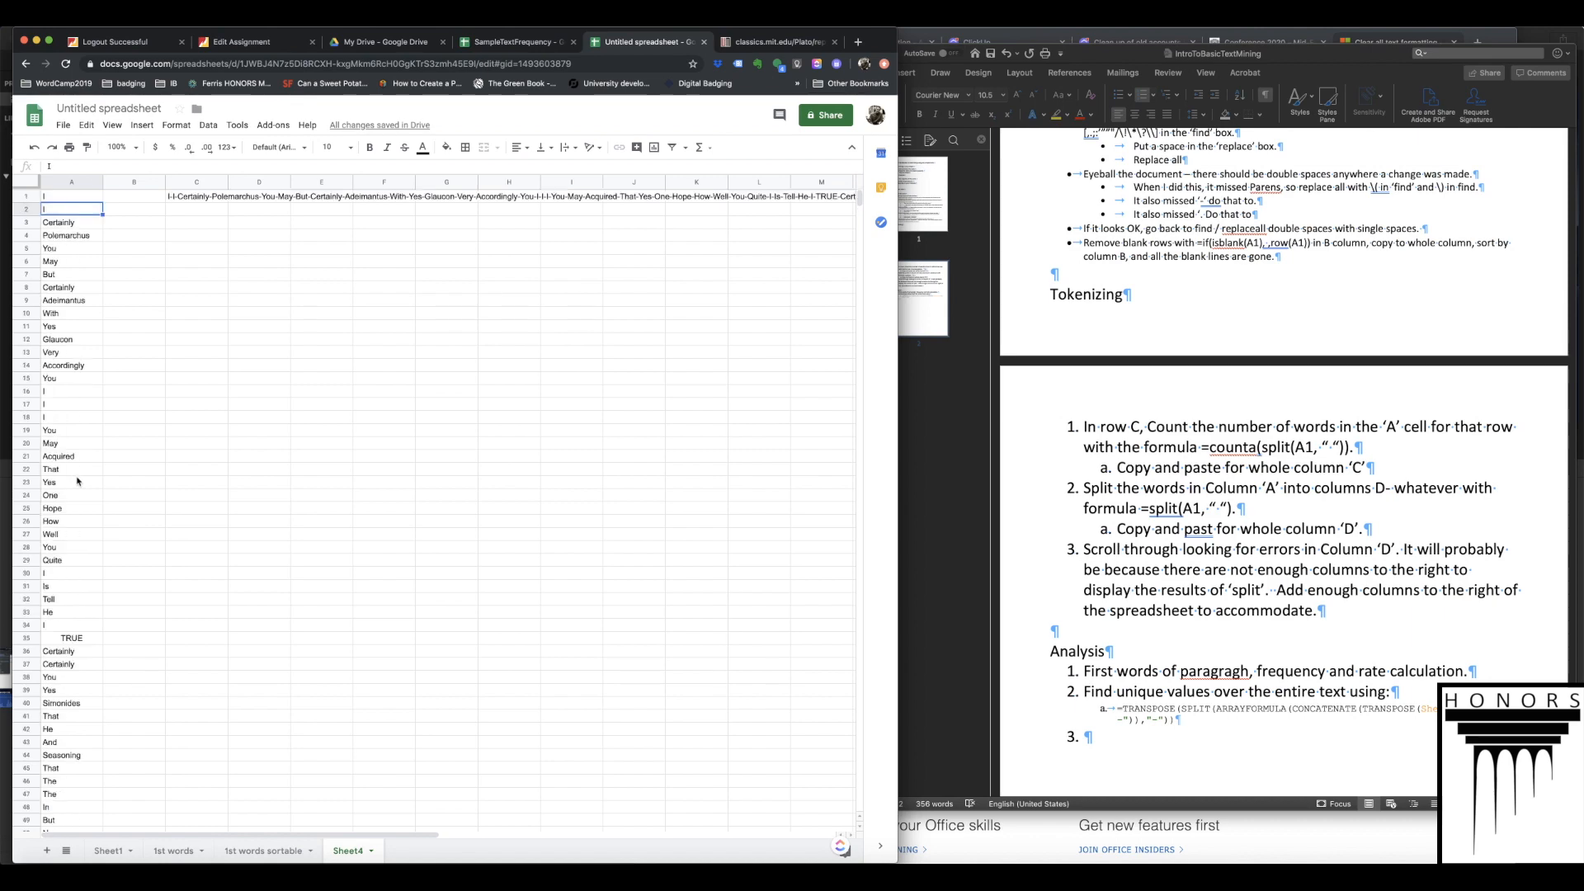
click(108, 850)
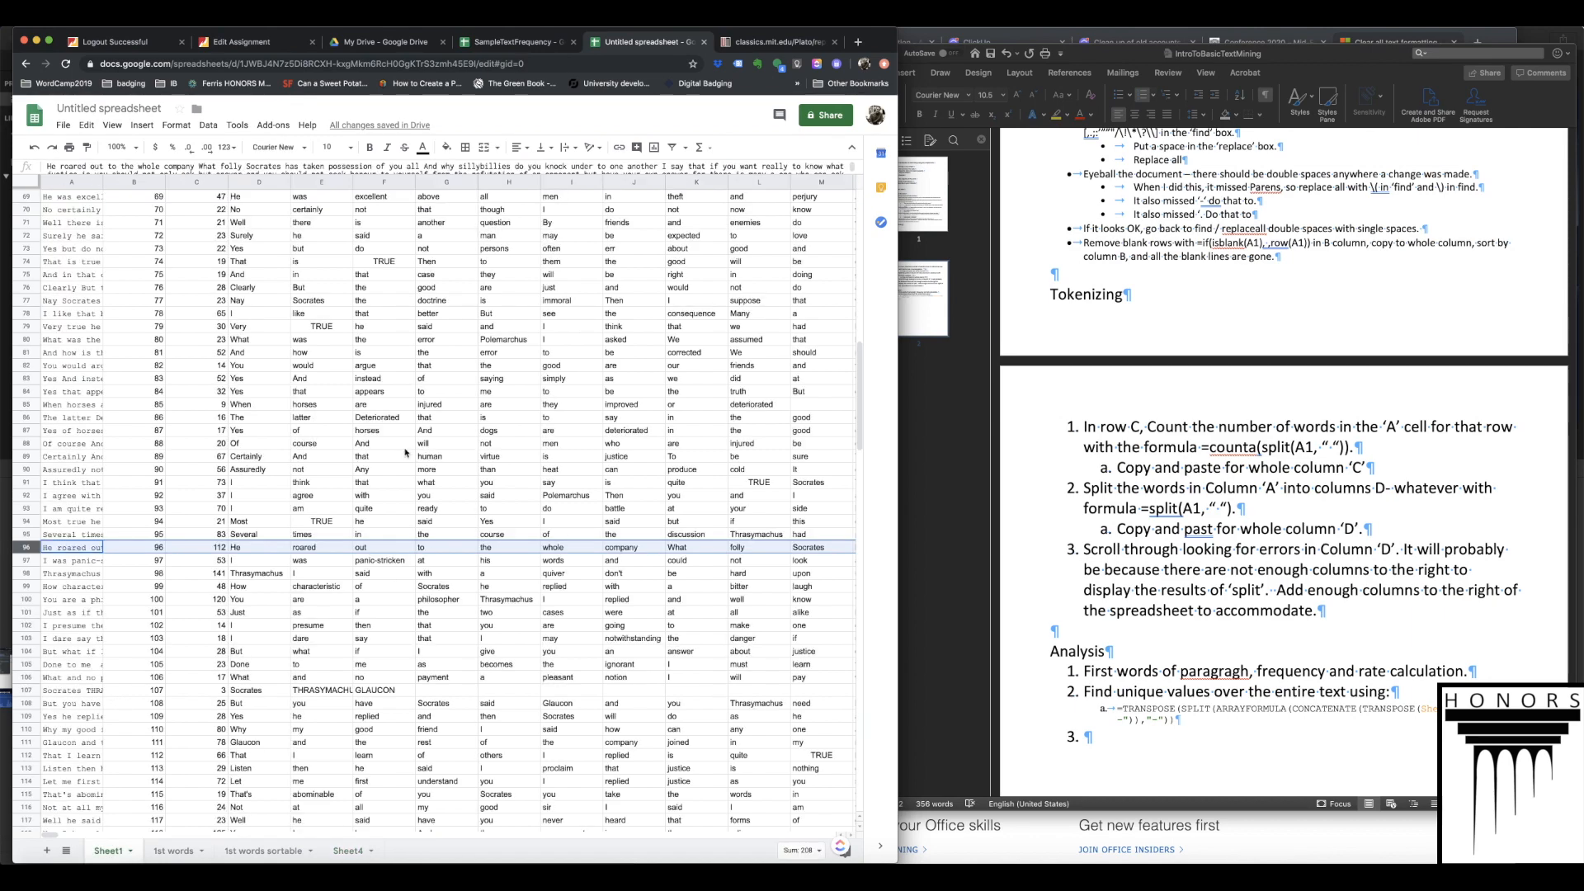
scroll(254, 212, up, 11)
click(258, 196)
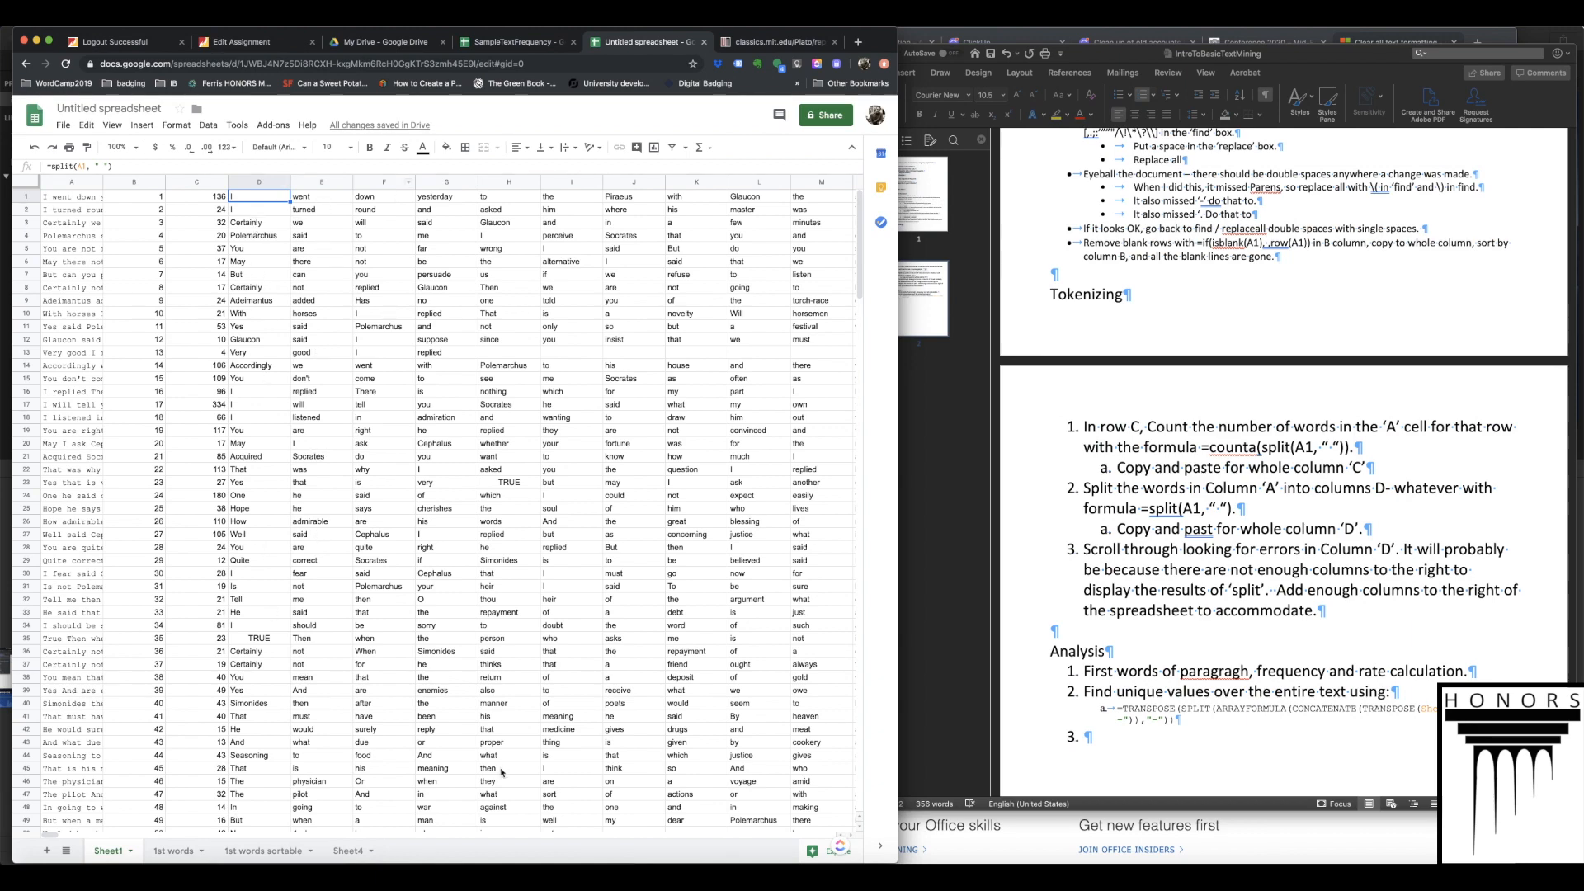
- Return to Sheet4 and examine the order and extent of the words listed down column A
click(347, 850)
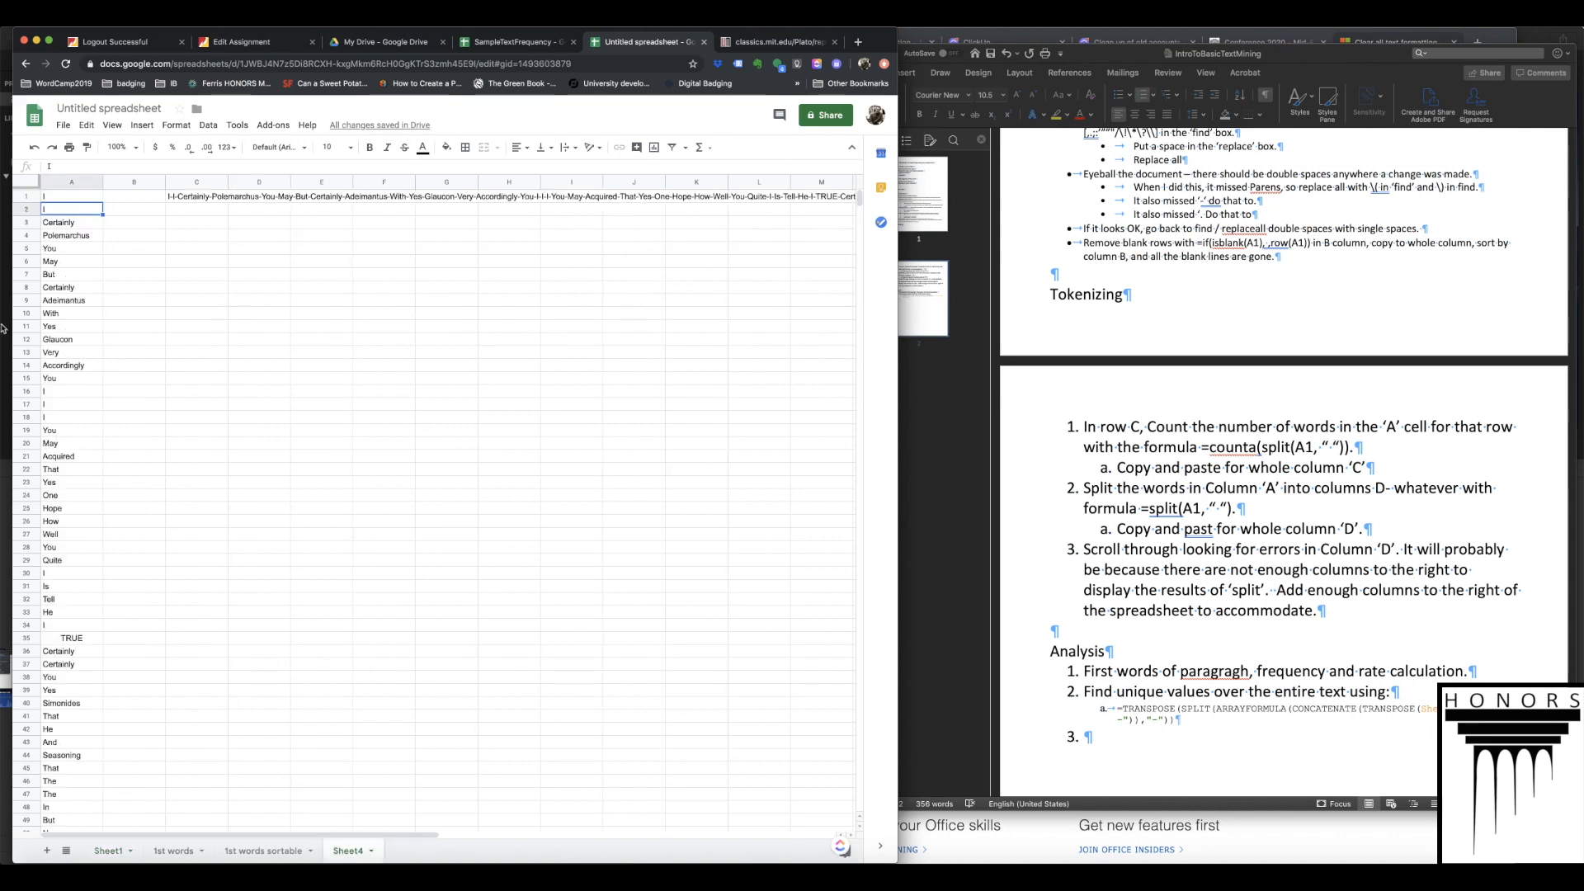
scroll(64, 575, down, 20)
scroll(64, 575, down, 20)
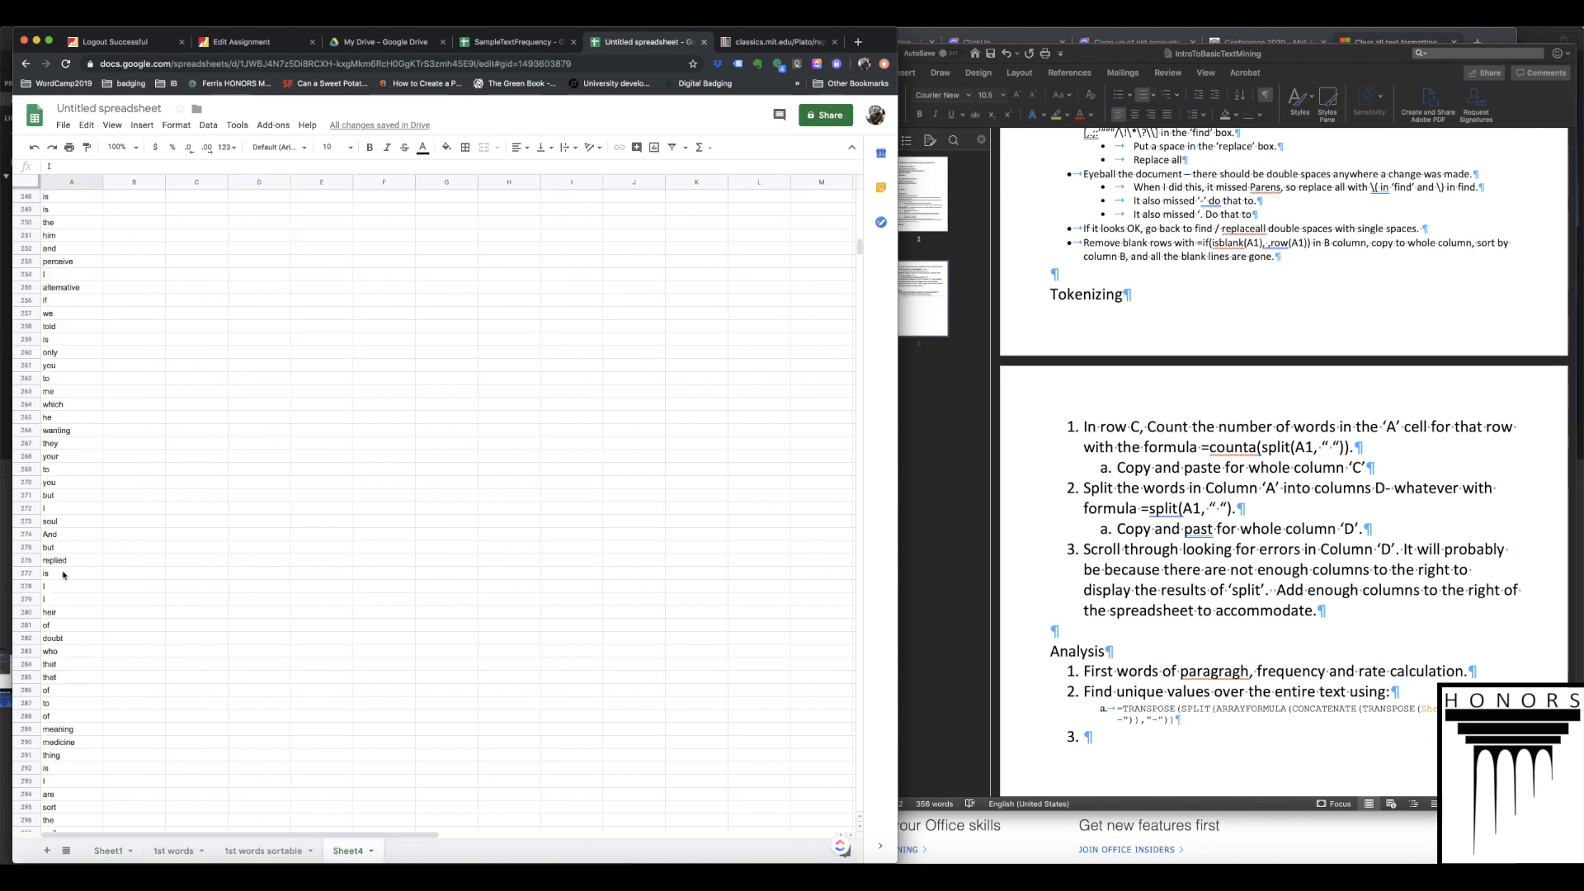
scroll(64, 572, down, 20)
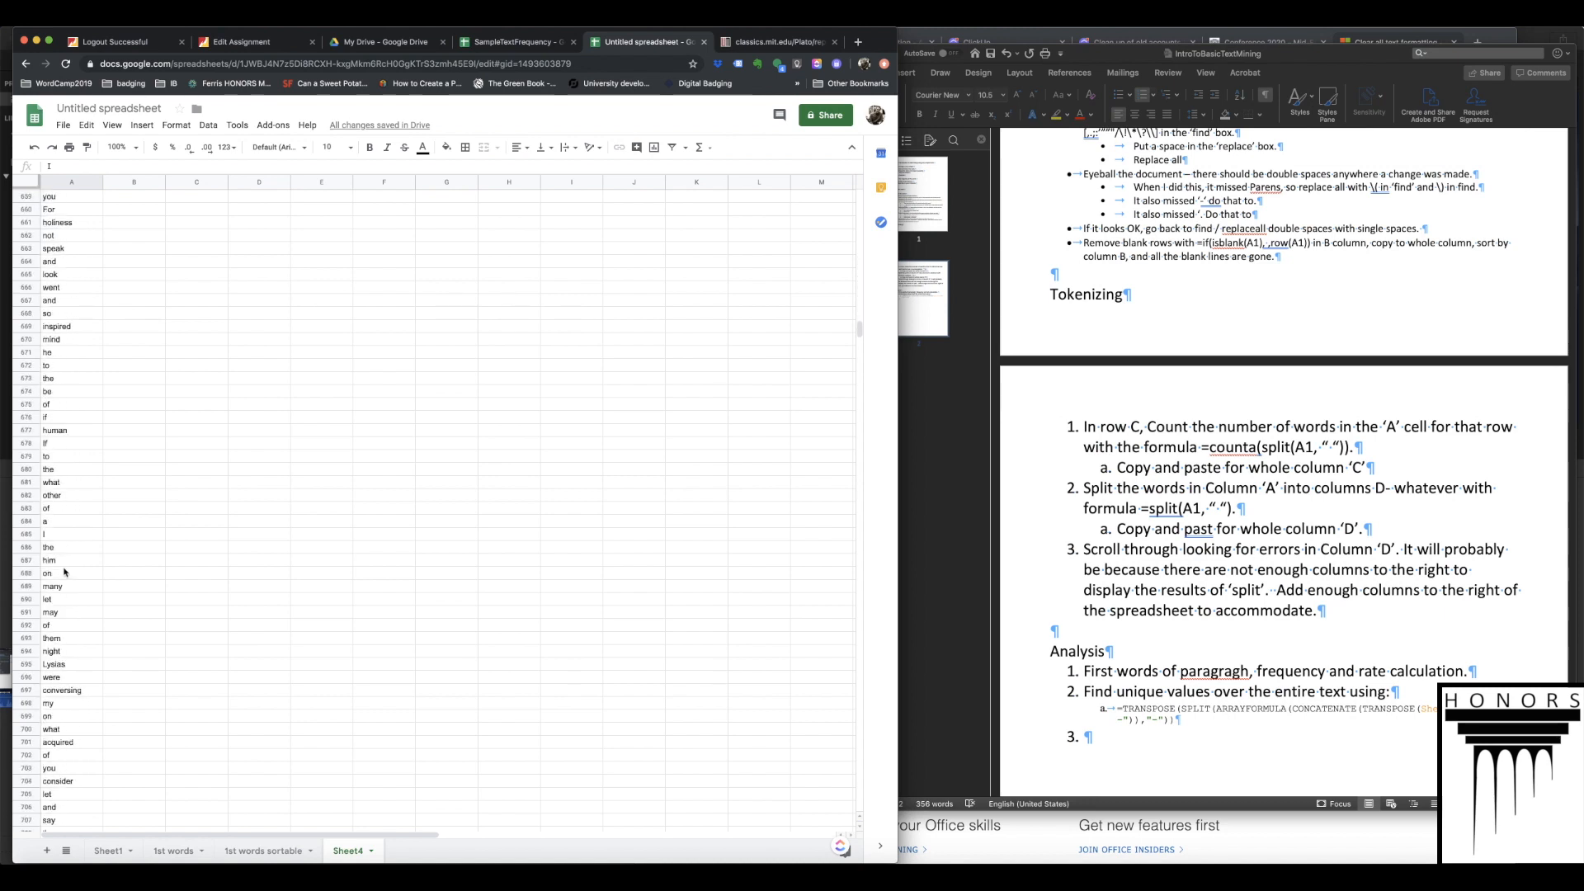
scroll(66, 571, down, 20)
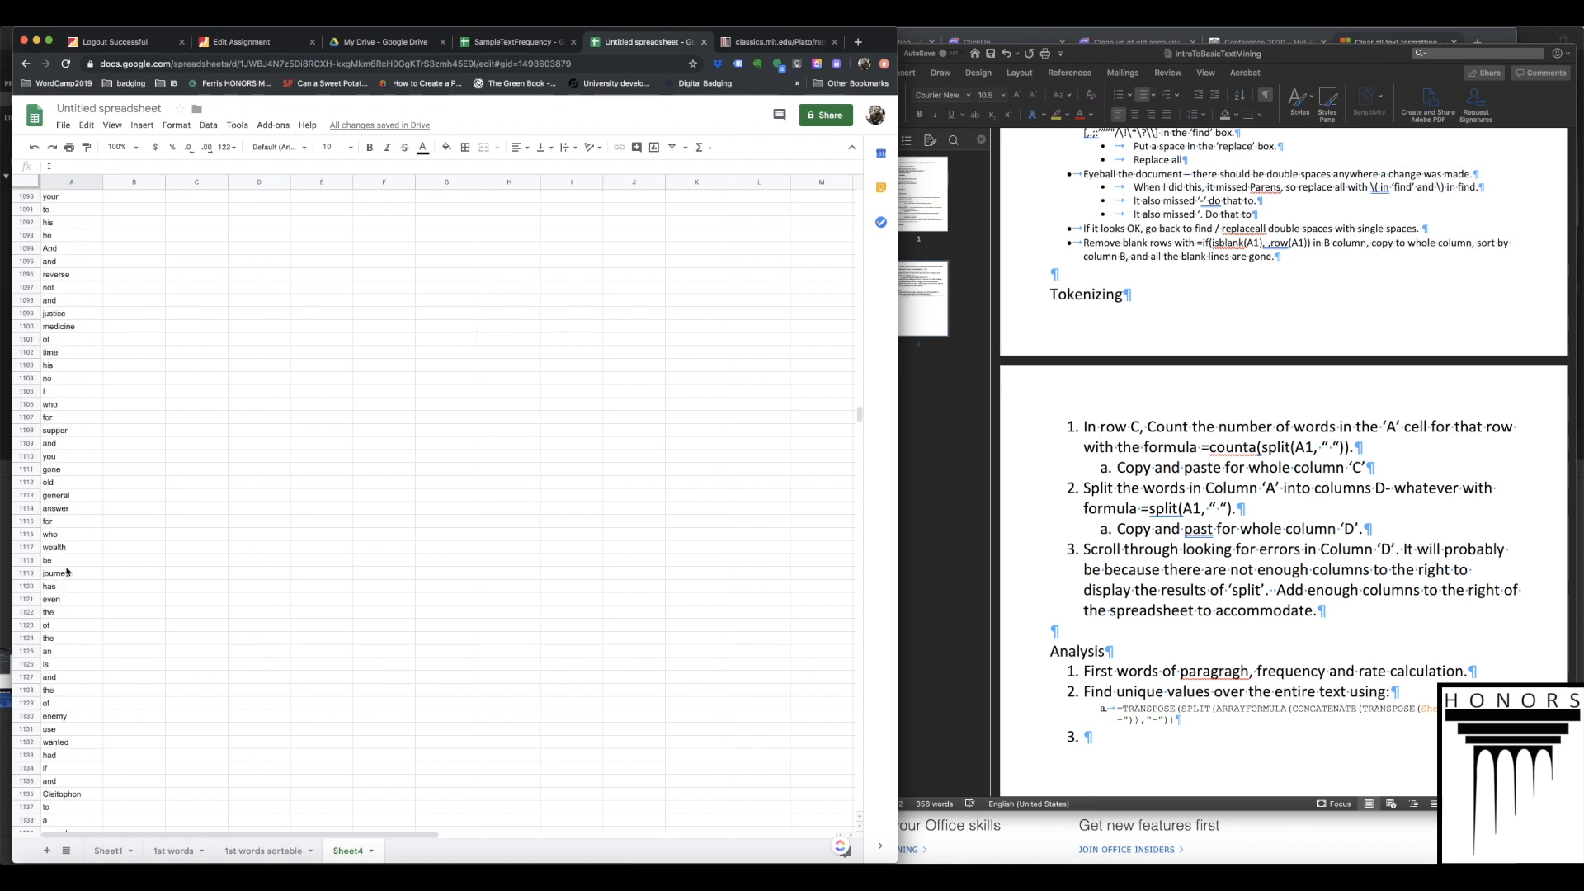
scroll(68, 571, up, 20)
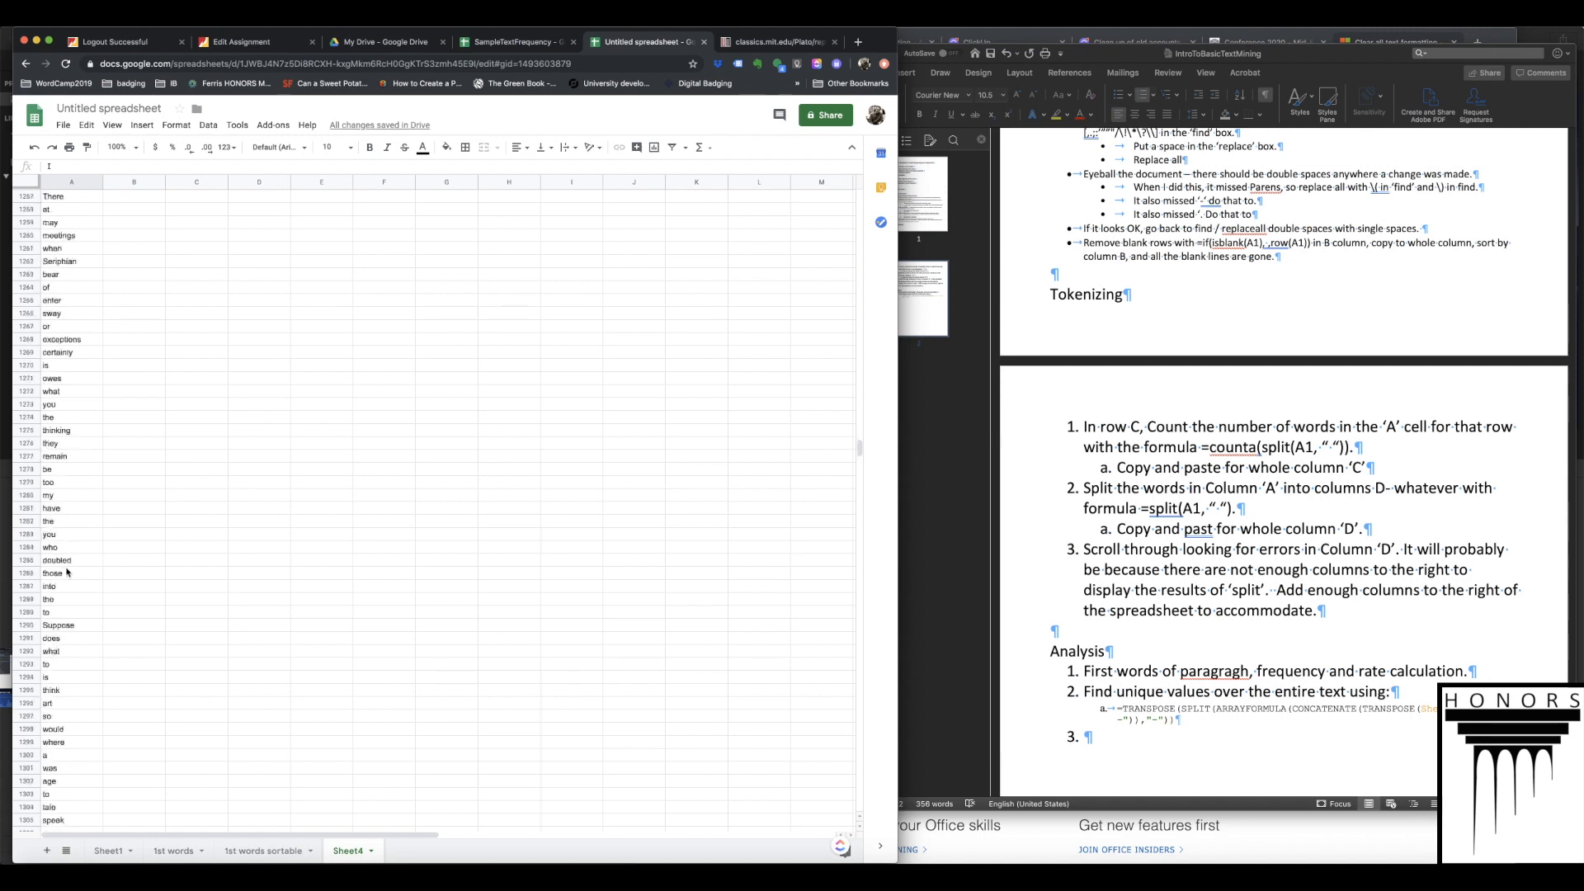
scroll(69, 571, up, 20)
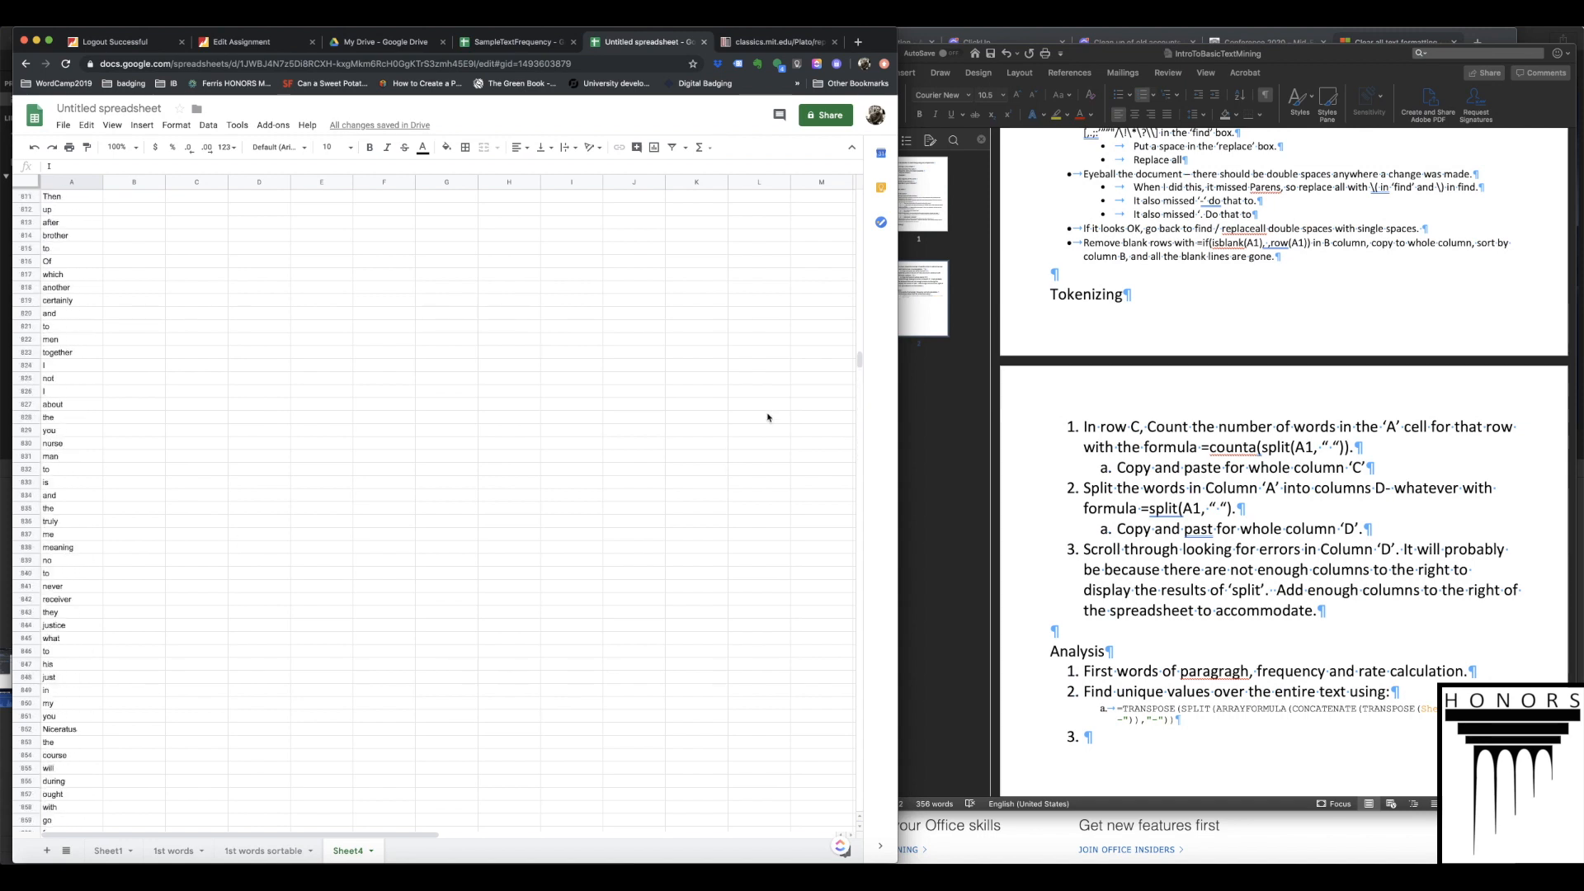
drag(860, 356, 880, 149)
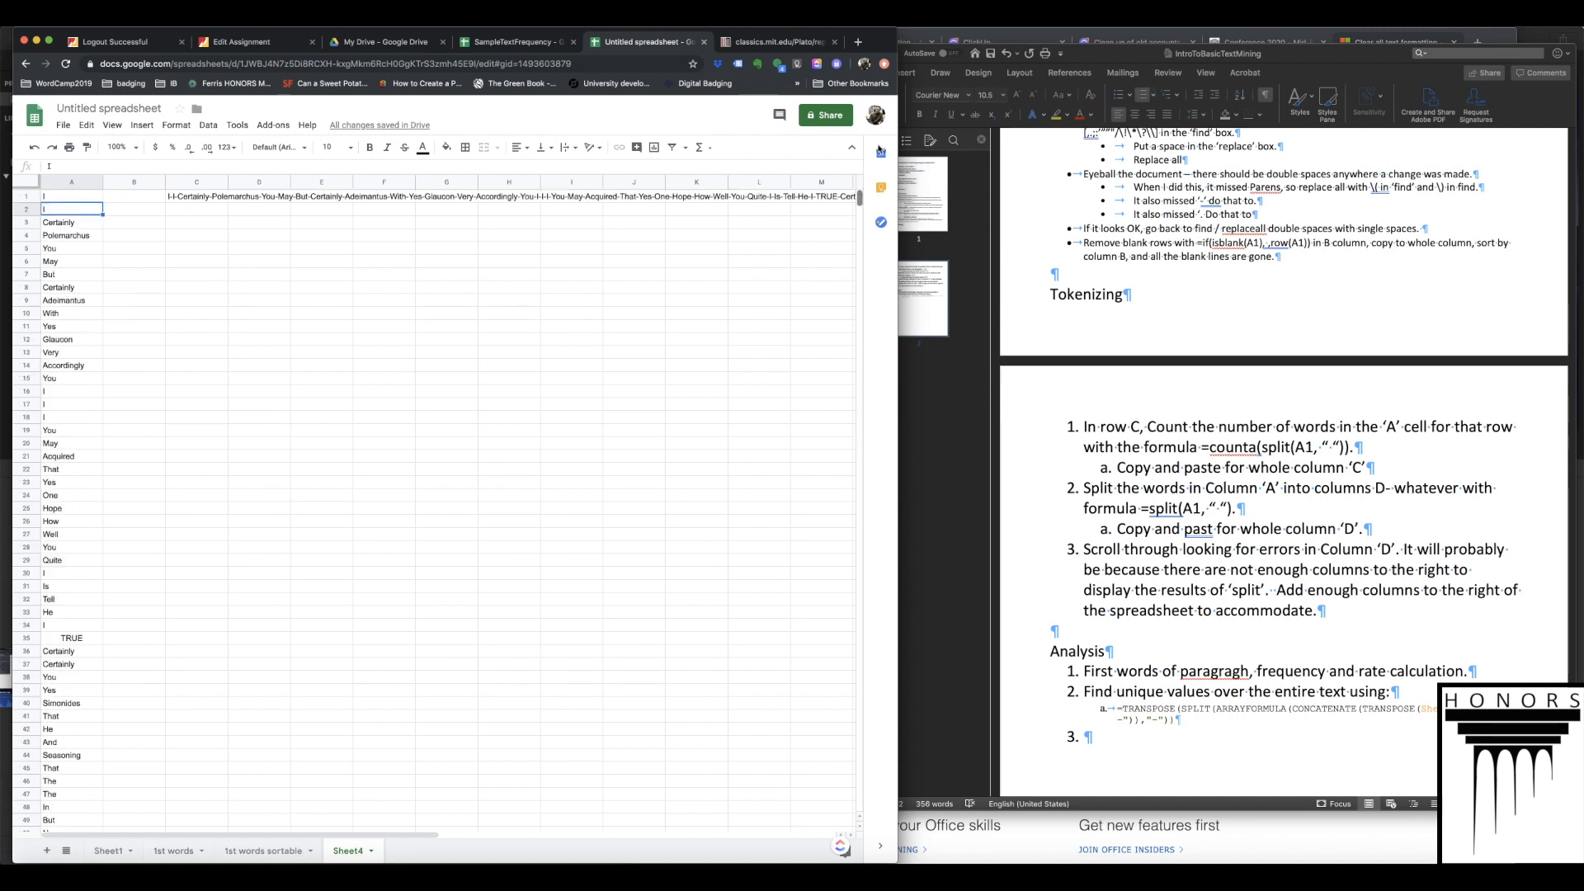
- Enter =unique(A:A) in cell B1 to list the distinct words, and review the resulting list in column B
click(148, 215)
click(145, 192)
text(=unique(A:A)
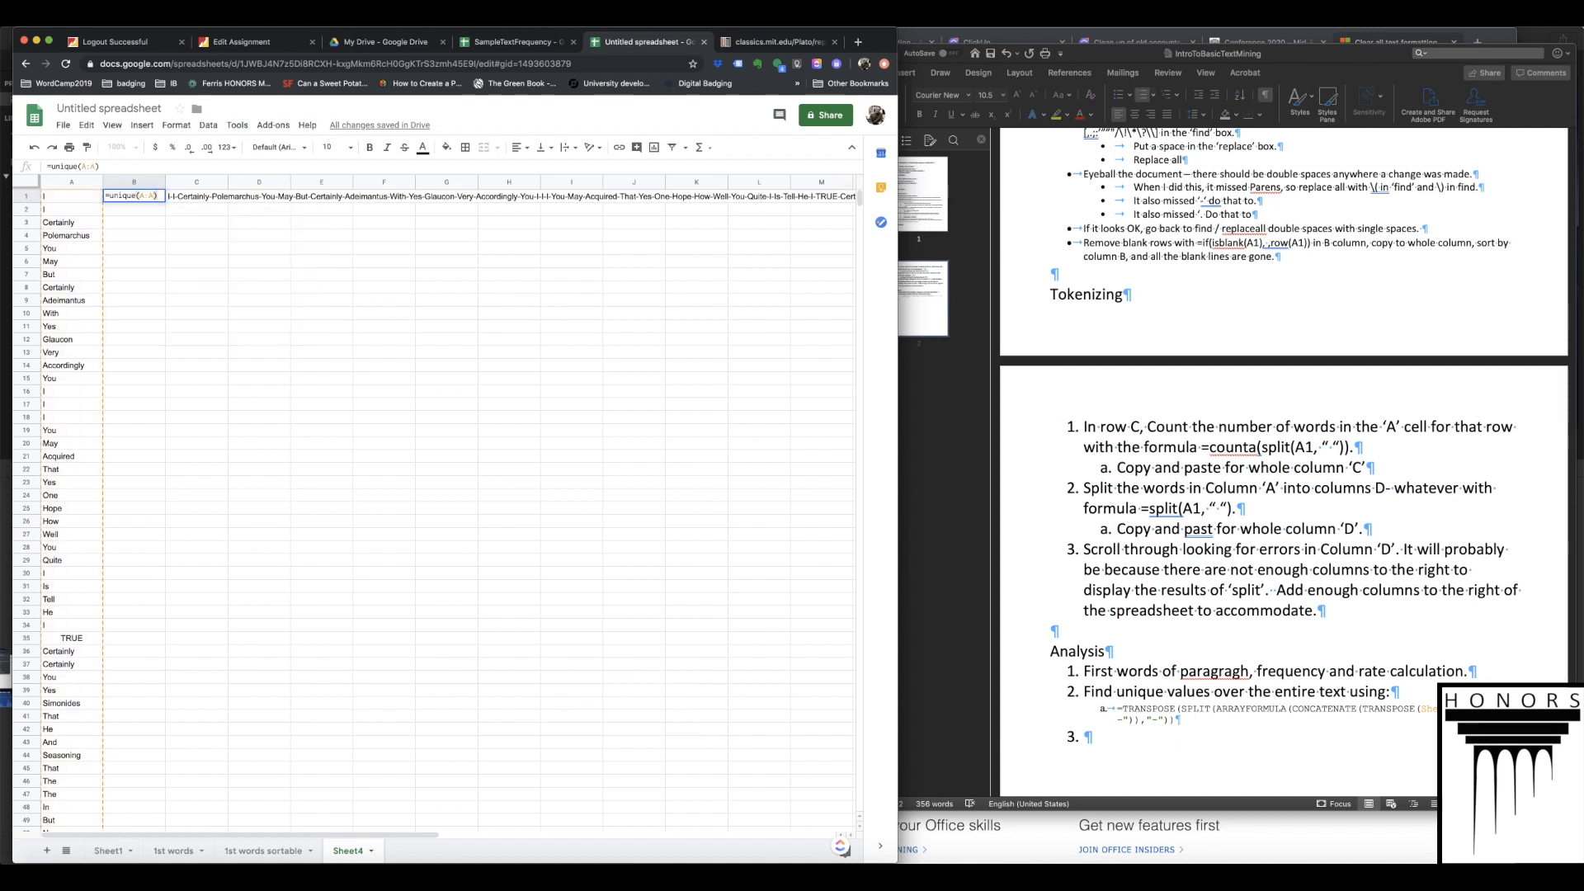
key(Return)
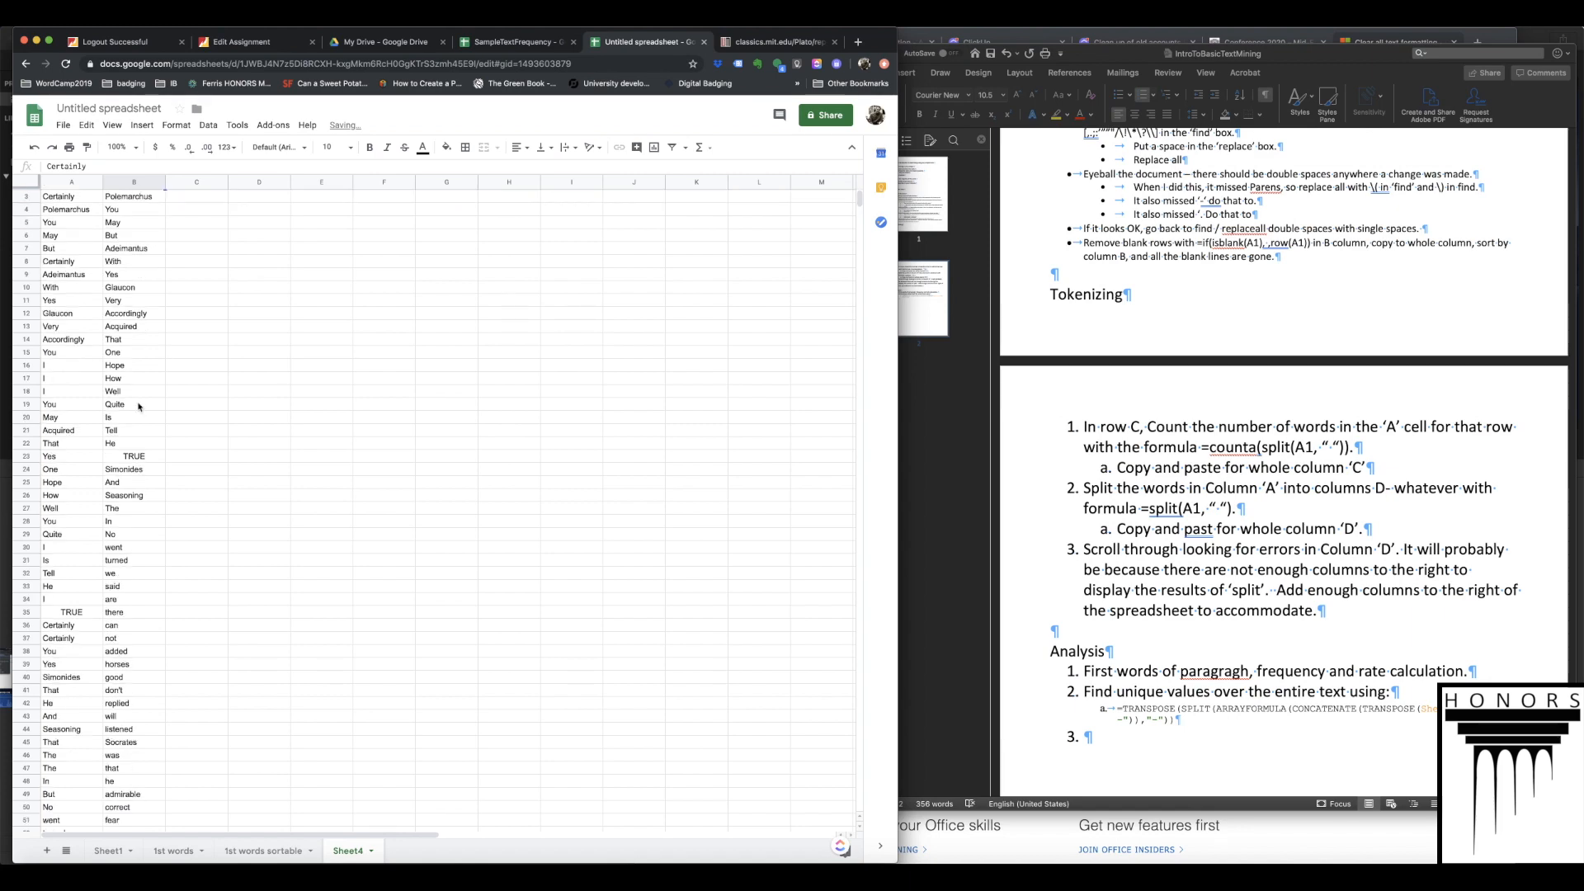
scroll(149, 443, down, 20)
scroll(149, 443, down, 20)
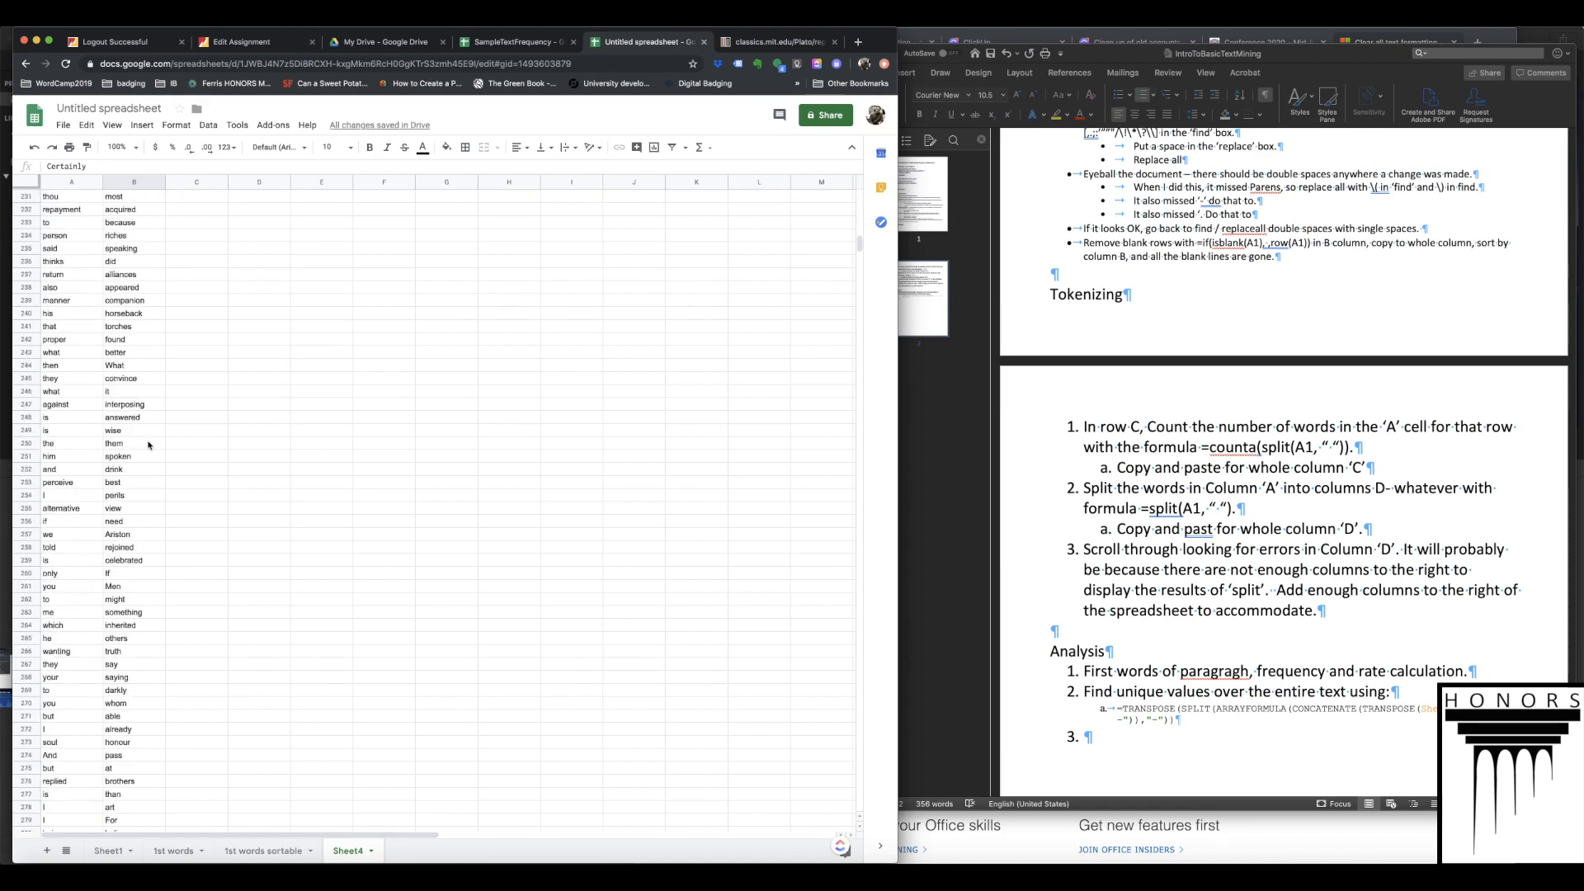
scroll(149, 445, up, 20)
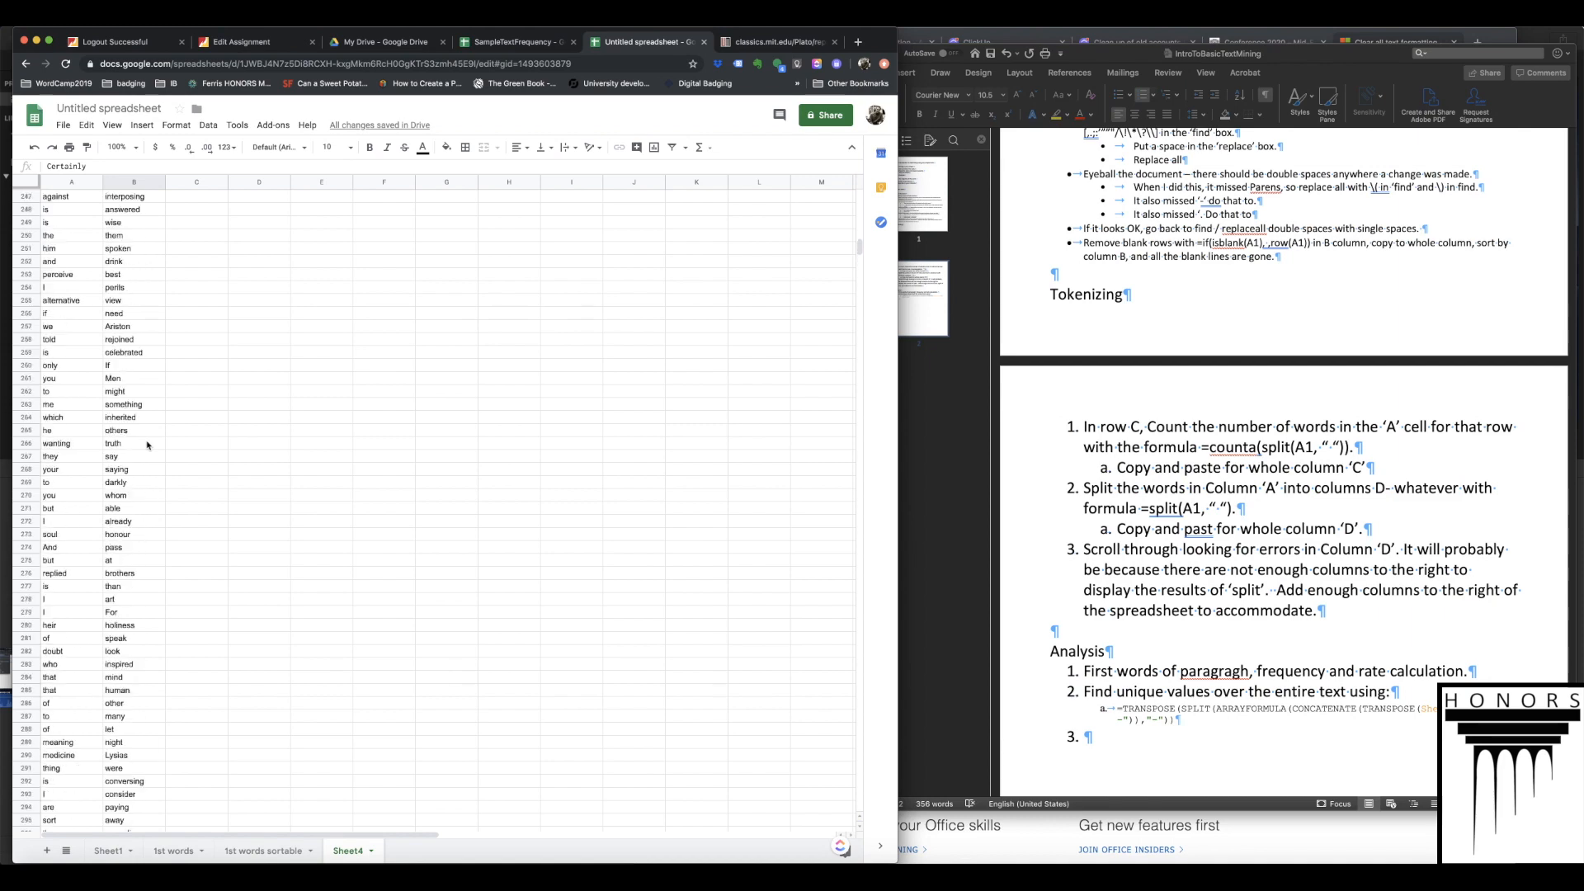
scroll(146, 445, up, 10)
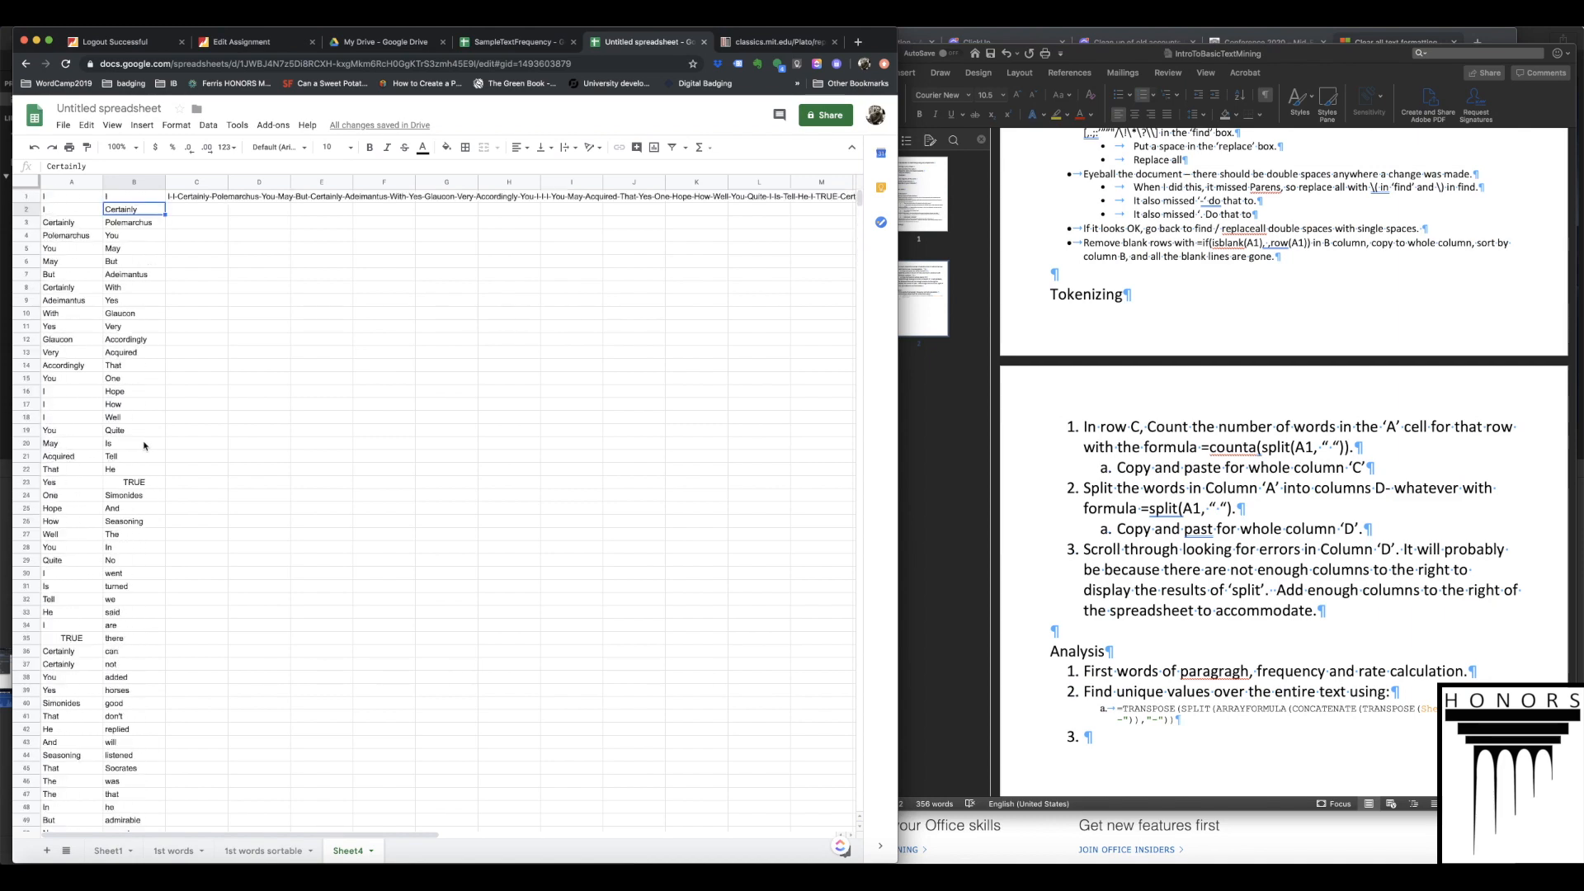
- Replace the content of cell C1 with the formula =countif(A:A, B1) to count how often the first unique word occurs
click(198, 198)
key(Delete)
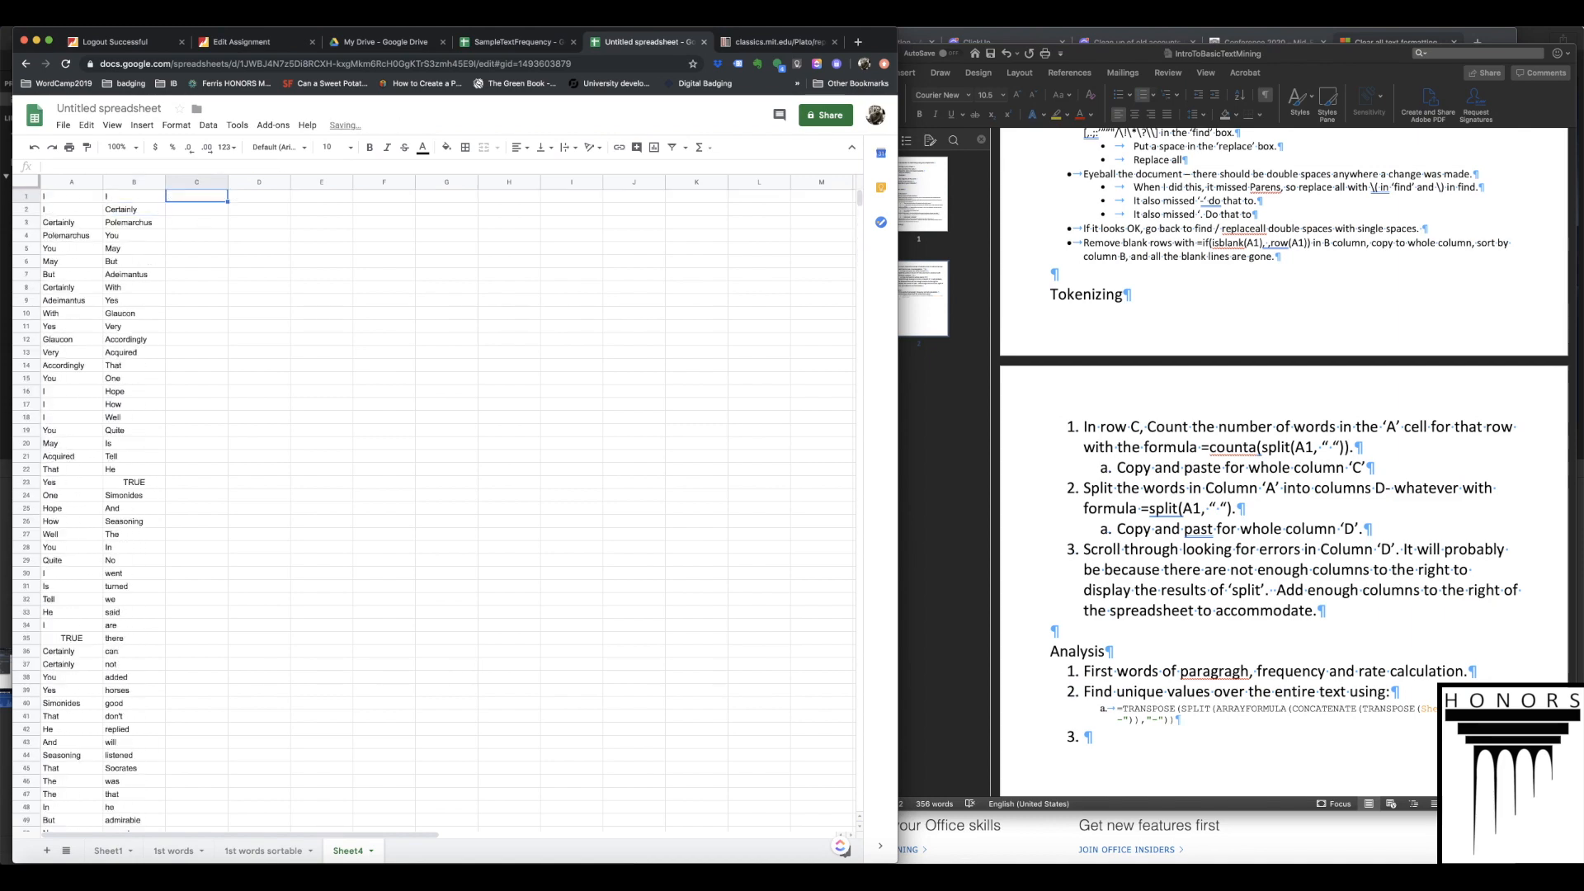
text(=c)
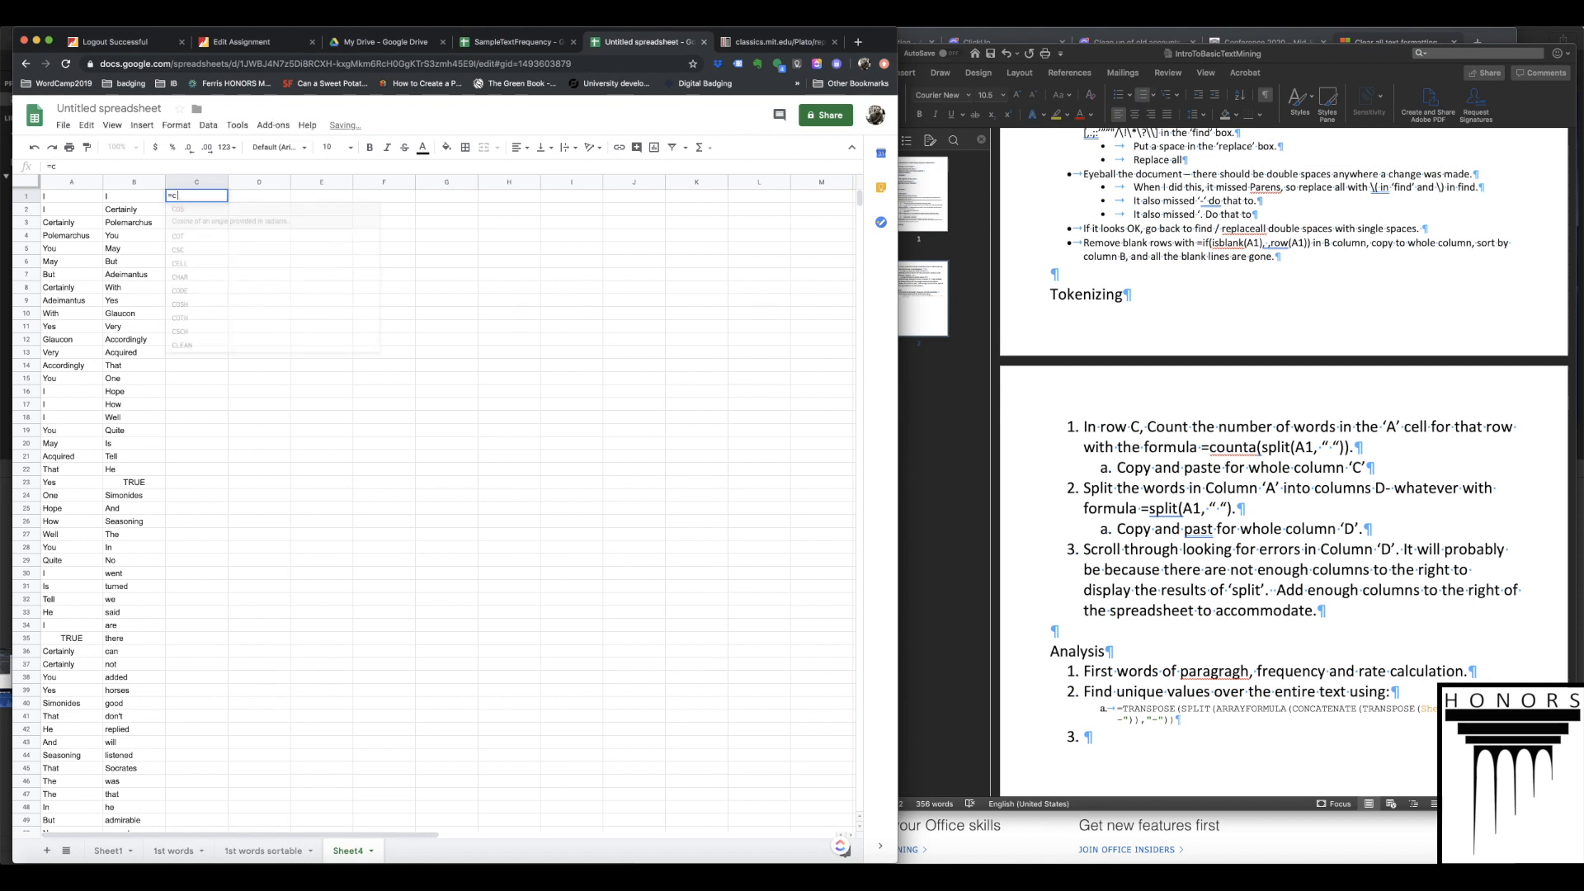
text(ountif()
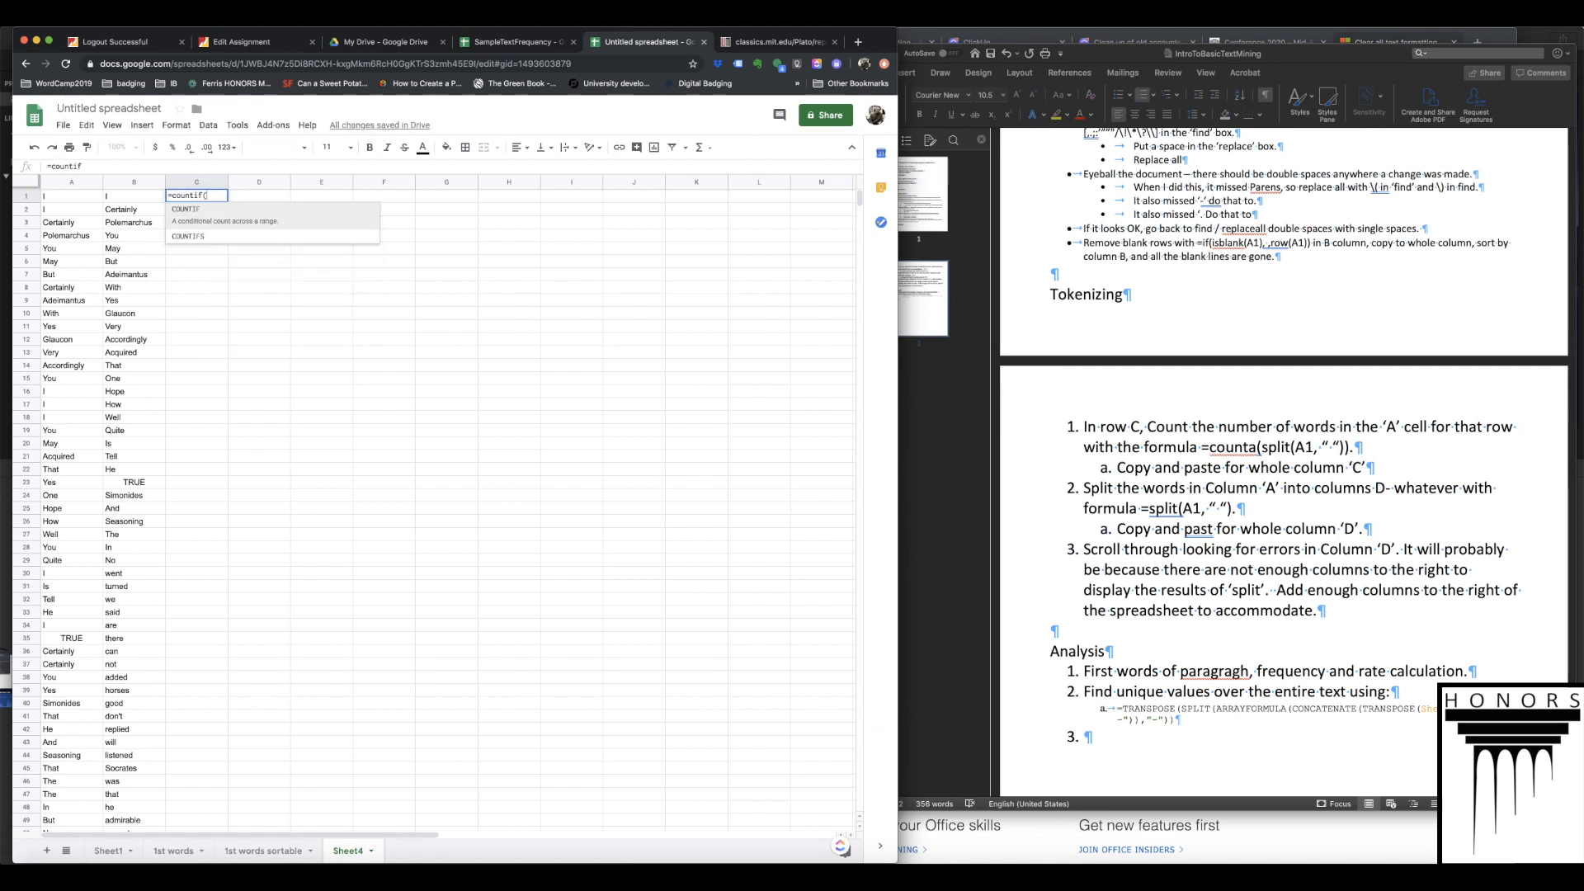
text(A:A, B1))
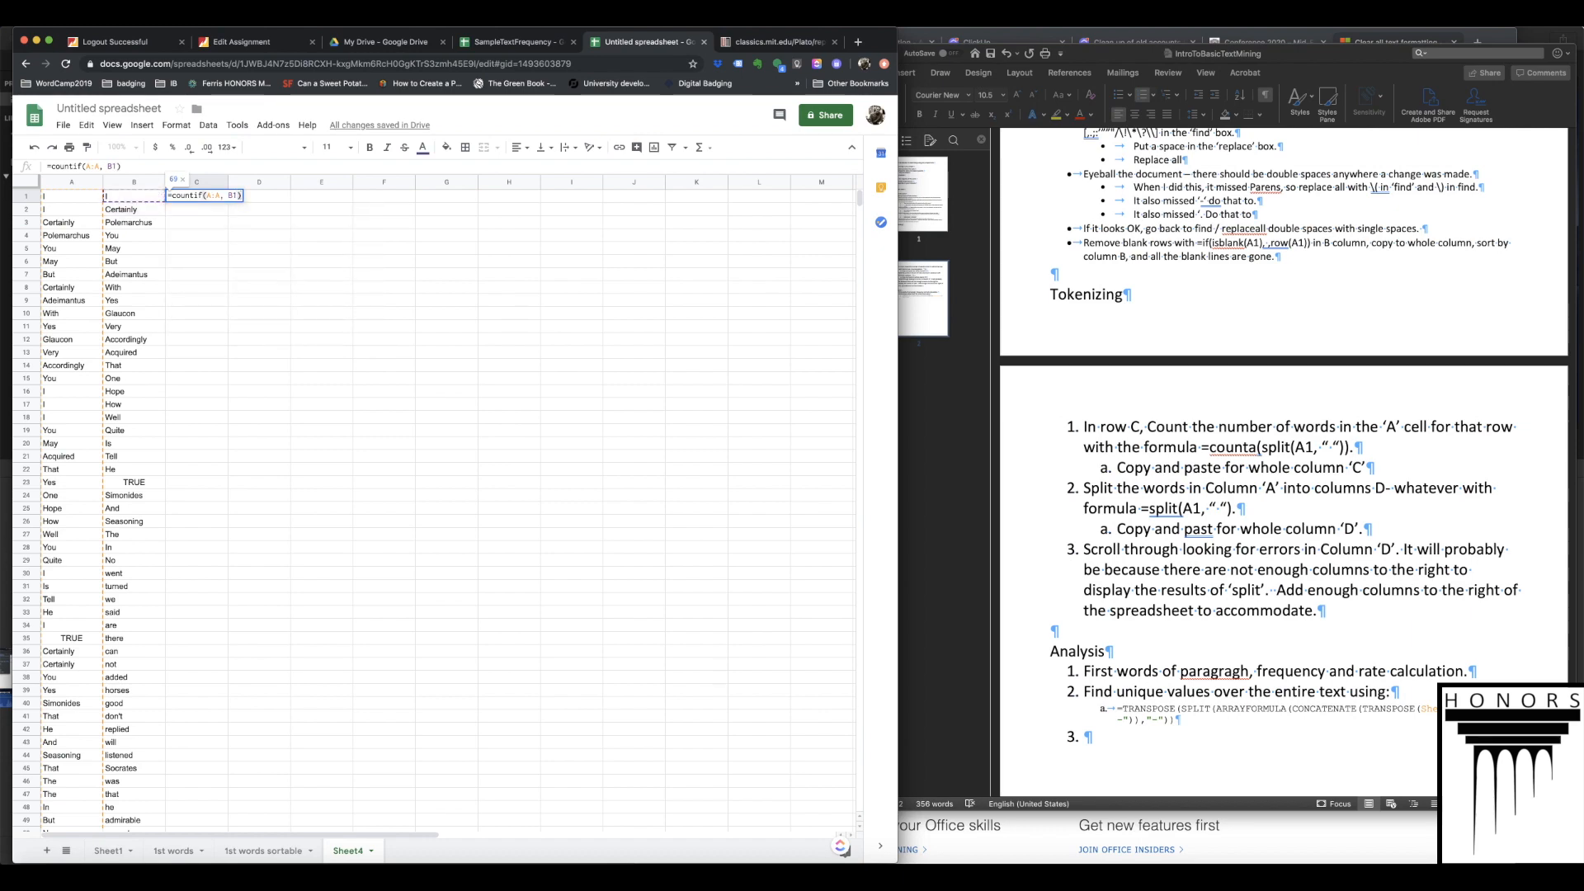
key(Return)
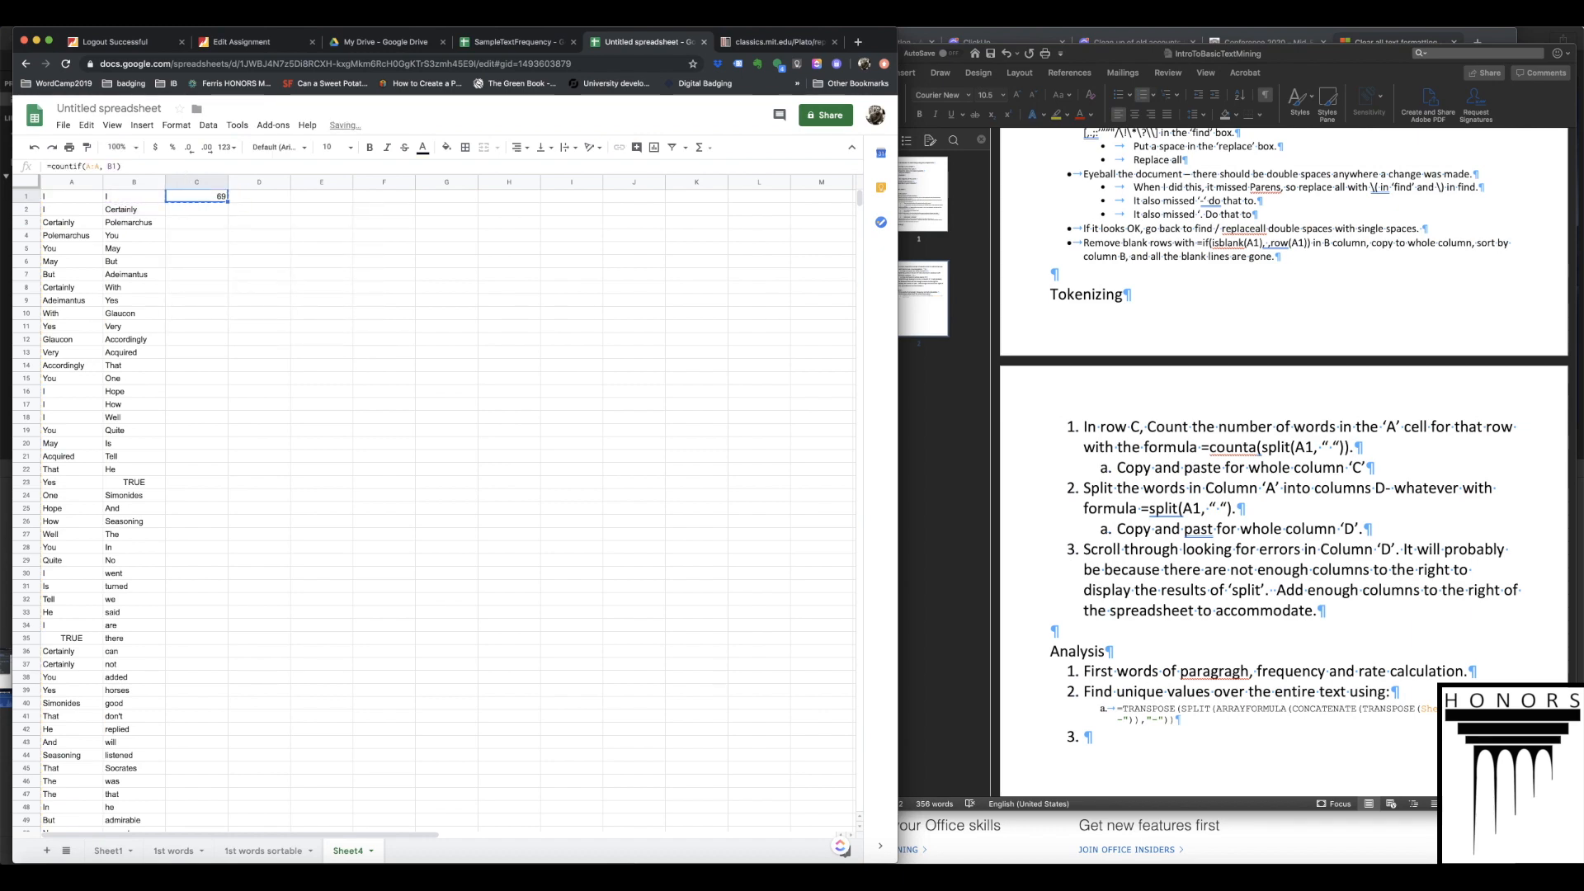
- Copy the COUNTIF formula down column C to the last unique word in row 702
scroll(189, 452, down, 20)
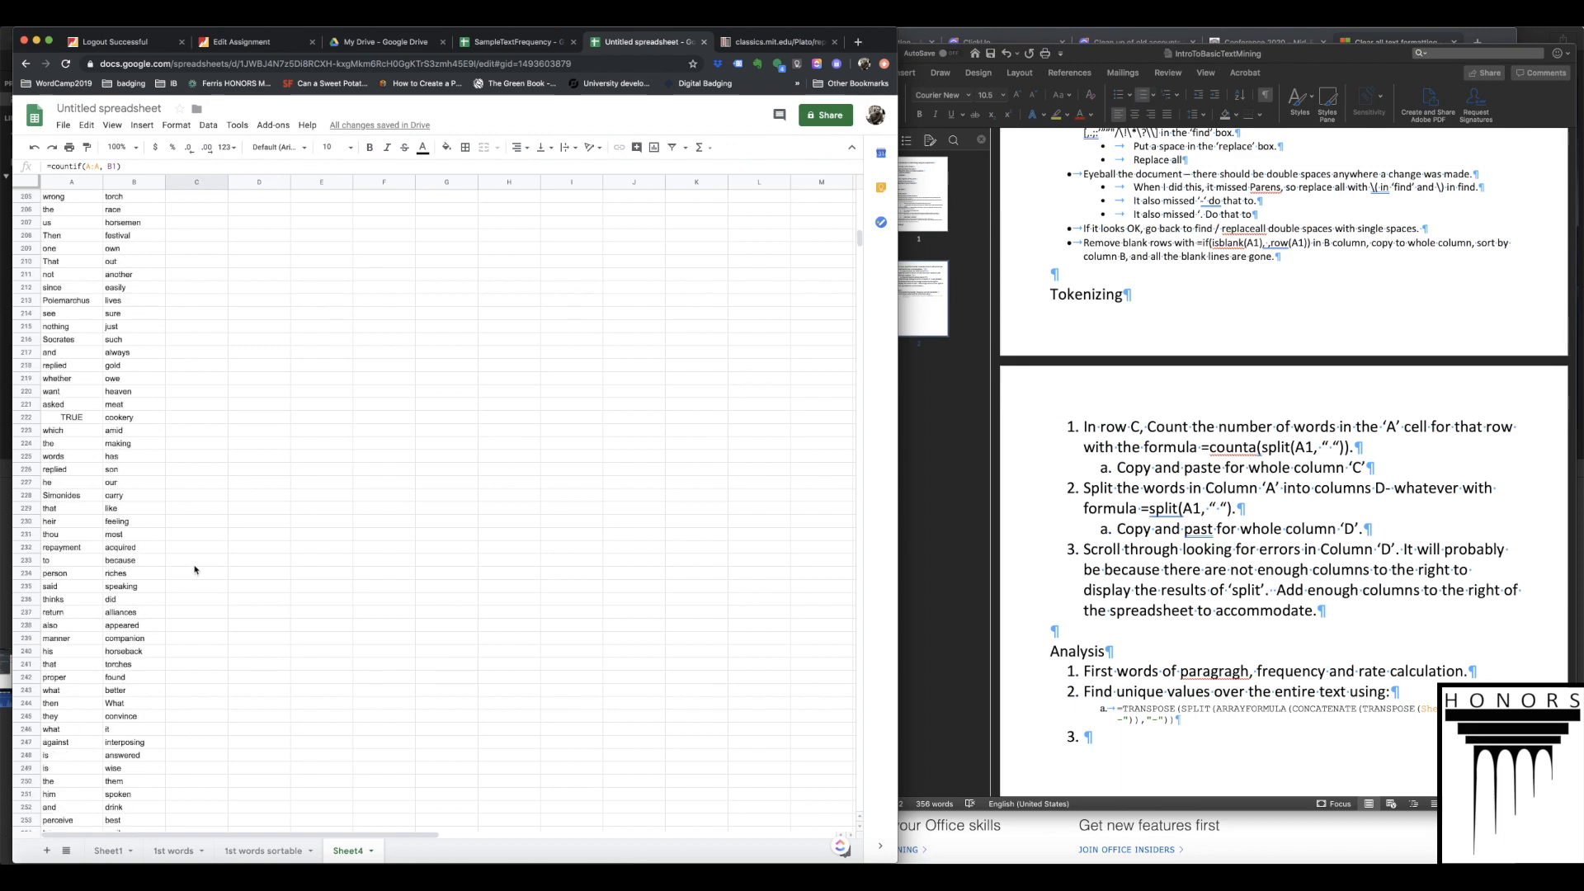
scroll(195, 570, down, 20)
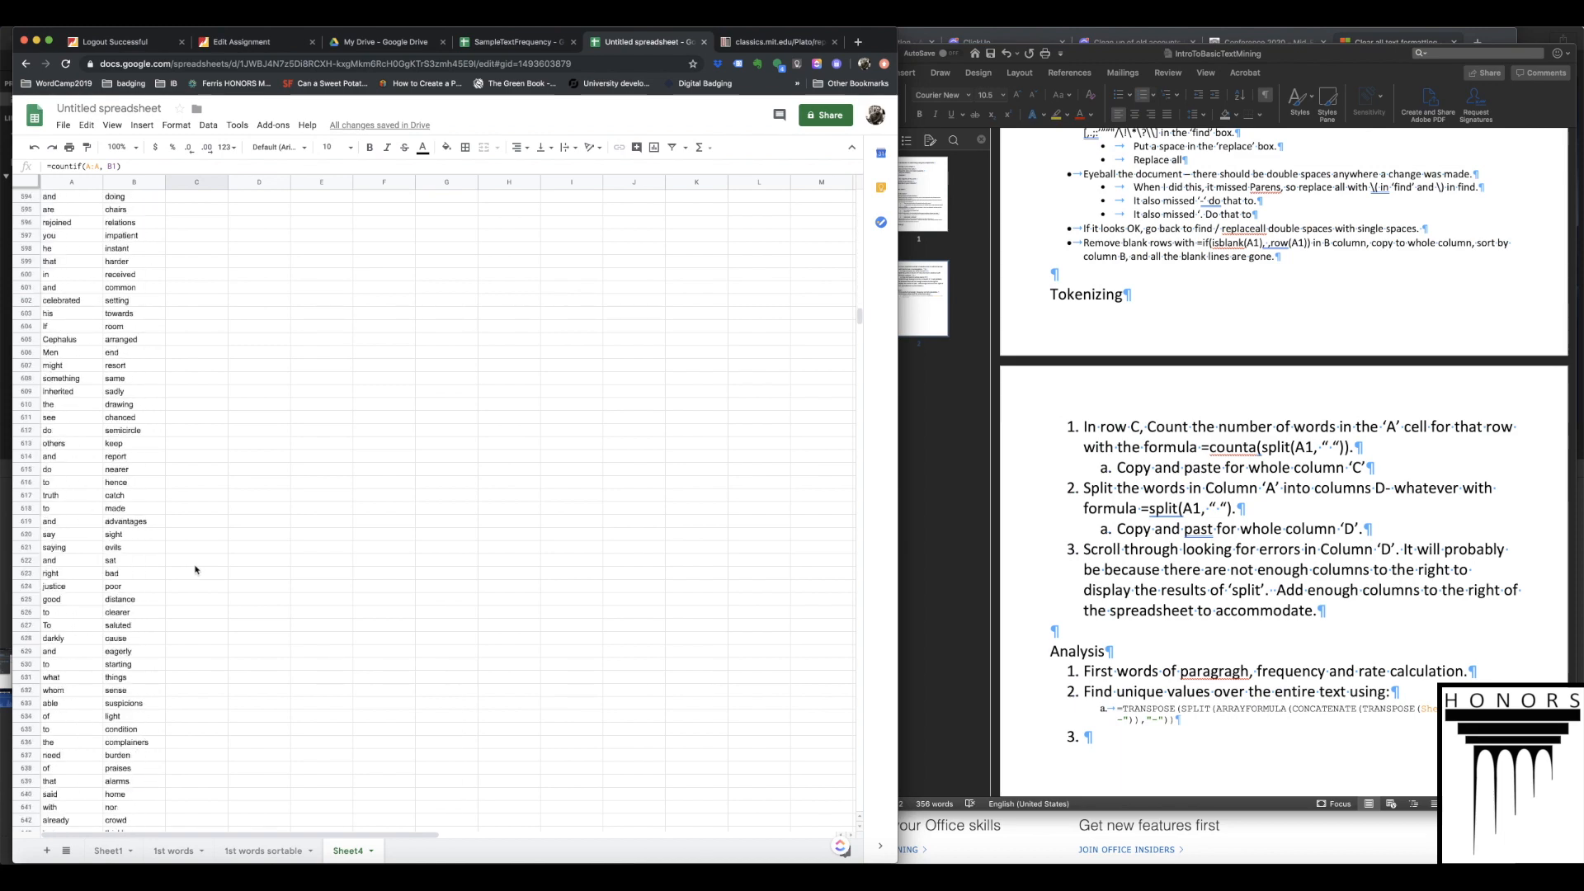
scroll(196, 569, down, 5)
shift+click(196, 507)
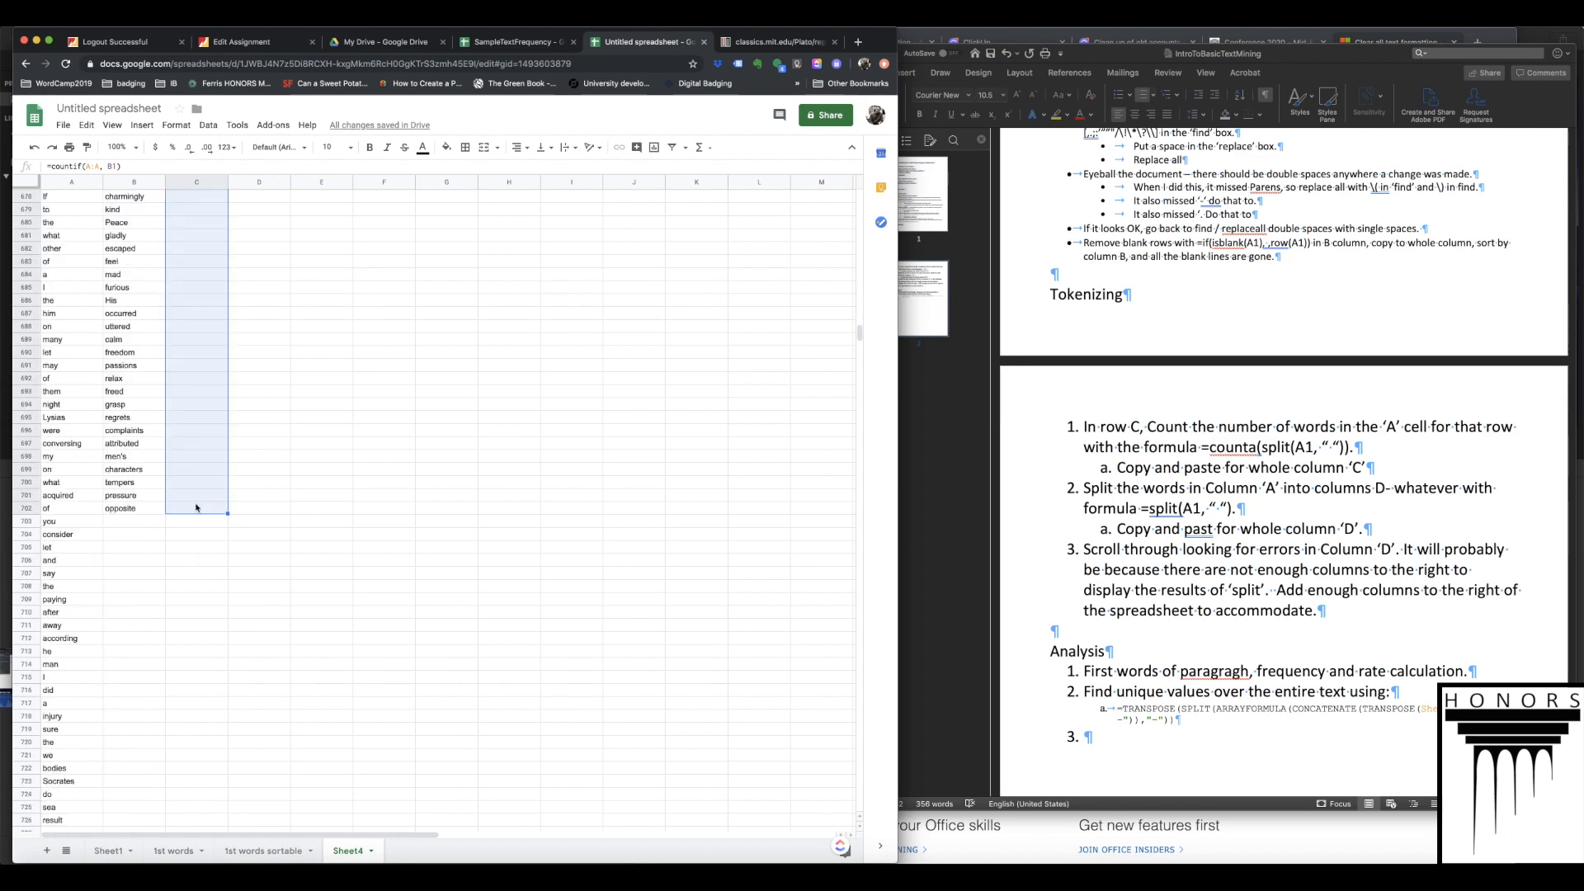
key(ctrl+v)
scroll(198, 445, up, 5)
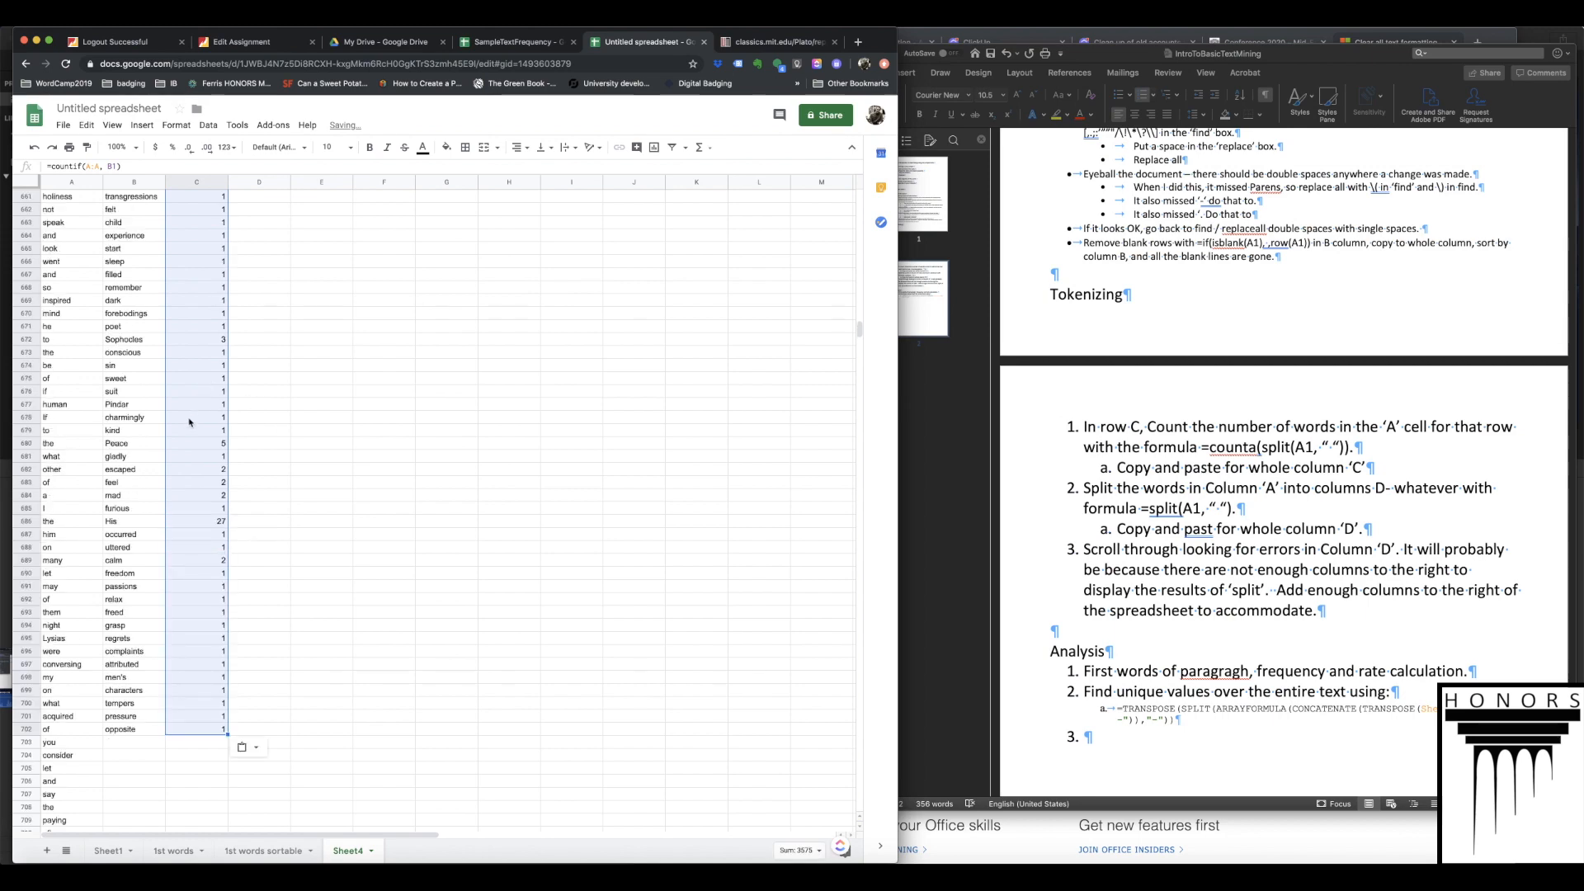
scroll(189, 423, up, 20)
scroll(183, 430, up, 14)
- In the Word document's Analysis list, begin item 3 with "After getting the column that results from formula"
click(1179, 740)
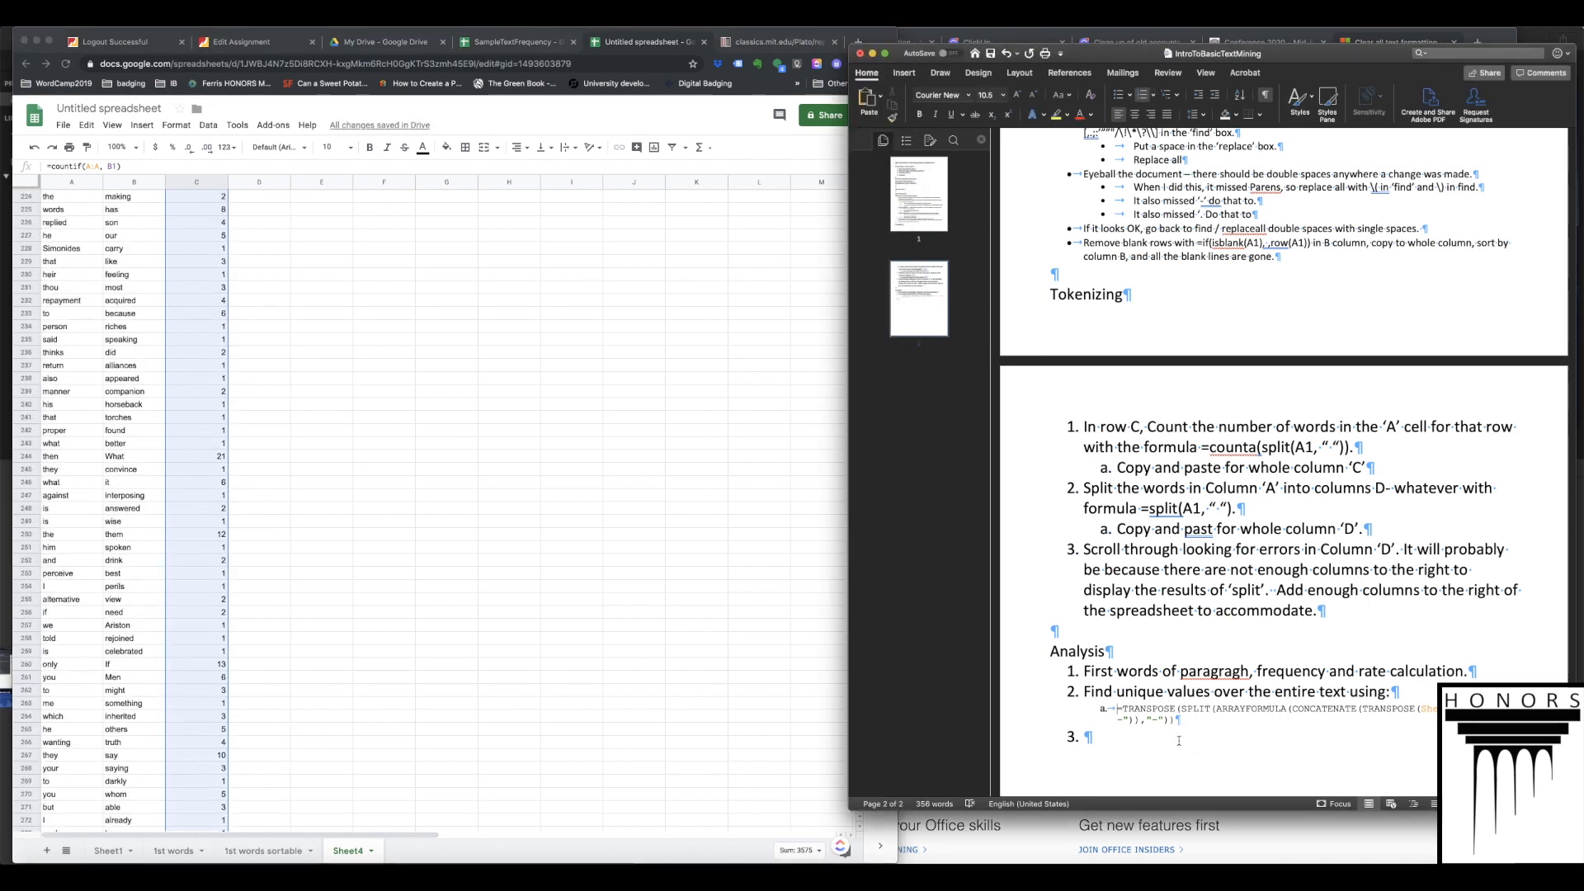
click(1178, 740)
text(After ge)
text(tting the column )
text(with)
key(BackSpace)
key(BackSpace)
key(BackSpace)
key(BackSpace)
text(that results from formu)
key(BackSpace)
key(BackSpace)
key(BackSpace)
key(BackSpace)
key(BackSpace)
text(forum)
key(BackSpace)
key(BackSpace)
text(mula)
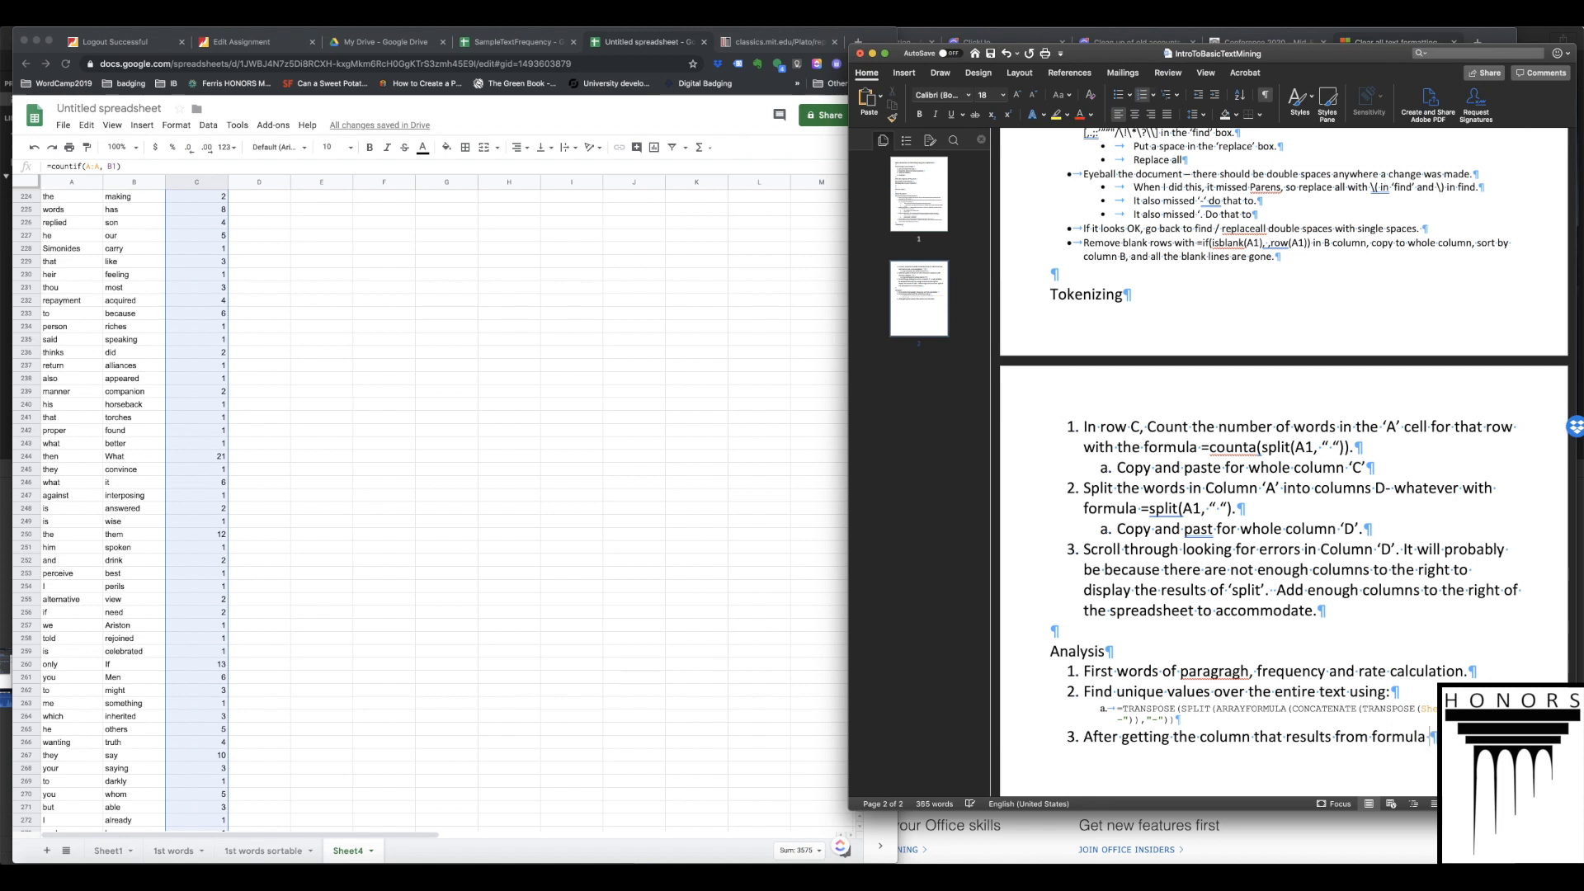
- Complete item 3 with using =unique(A:A) in column B and following the previous instructions to calculate frequency and rate
text( a =unqi)
key(BackSpace)
key(BackSpace)
text(ique()
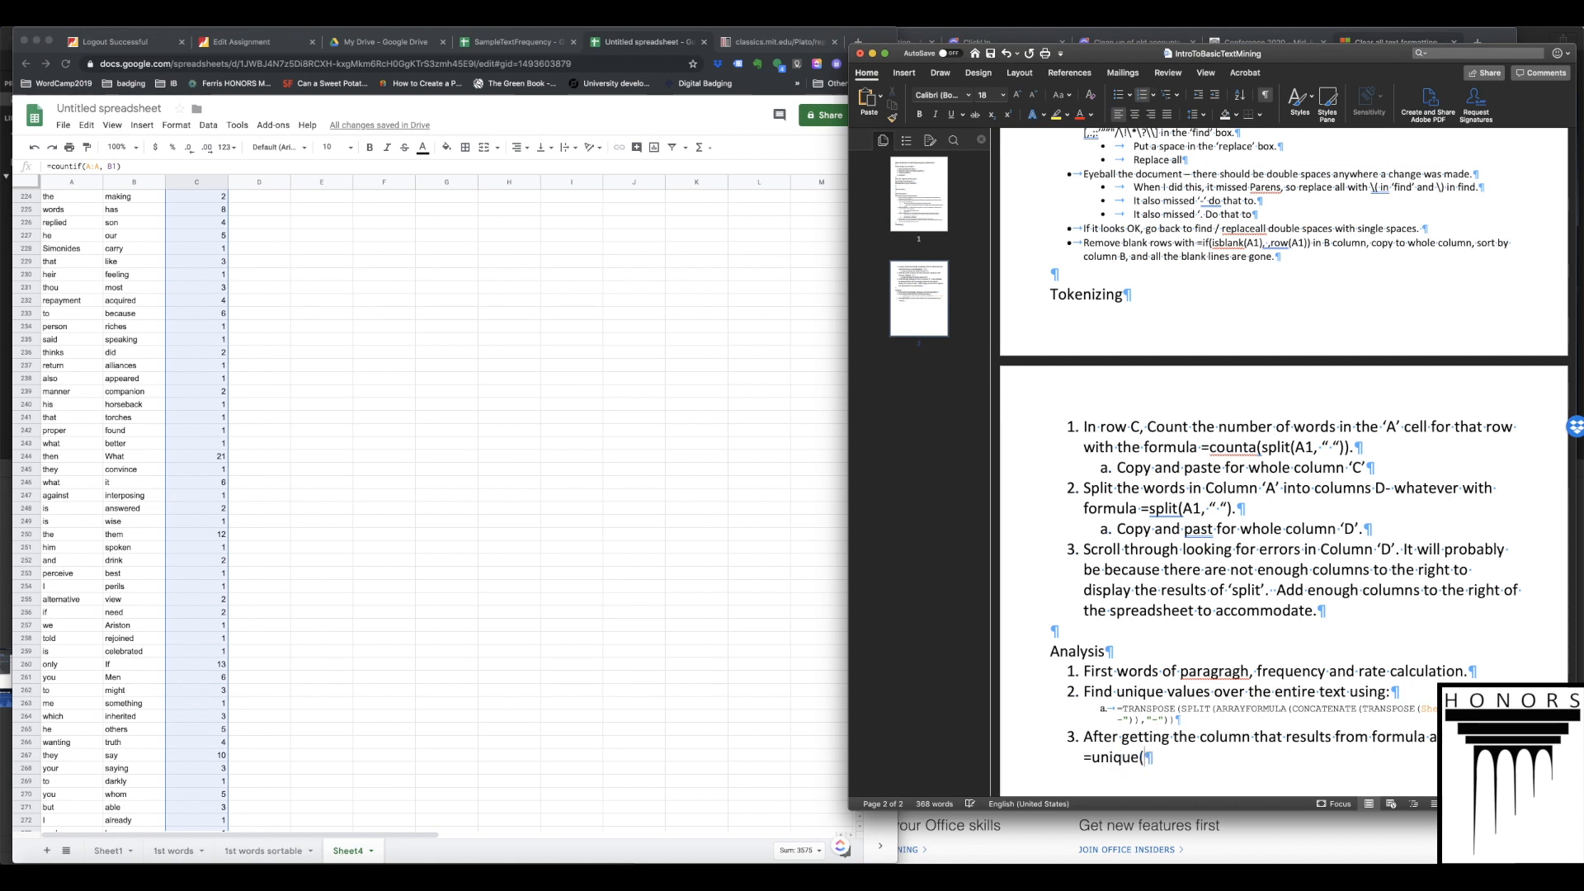
text(A:A) in column B, and )
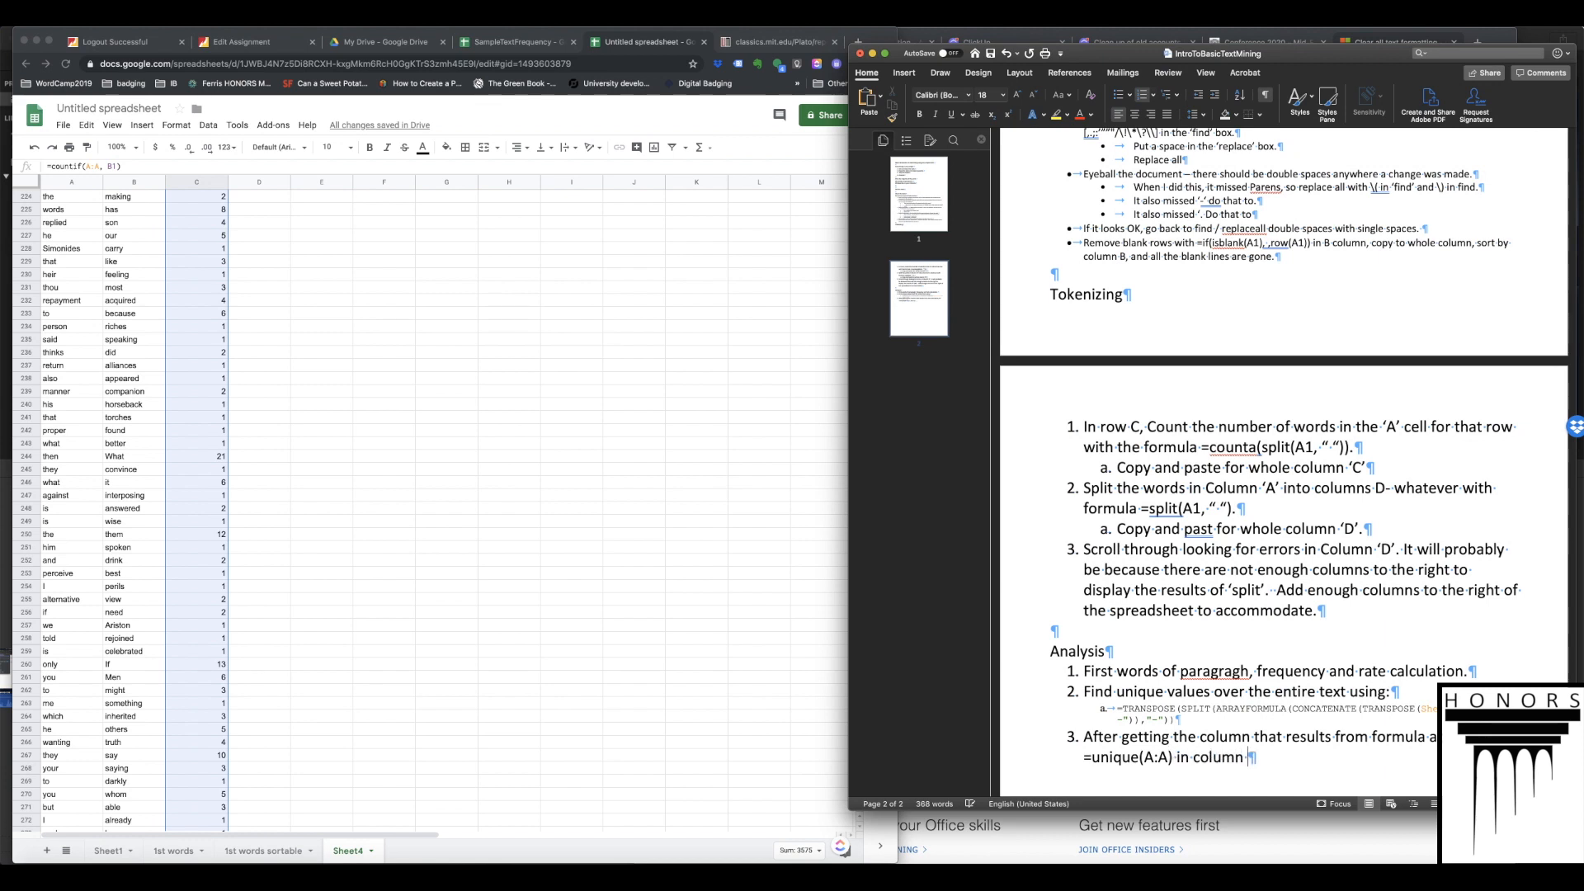
text(follow previou)
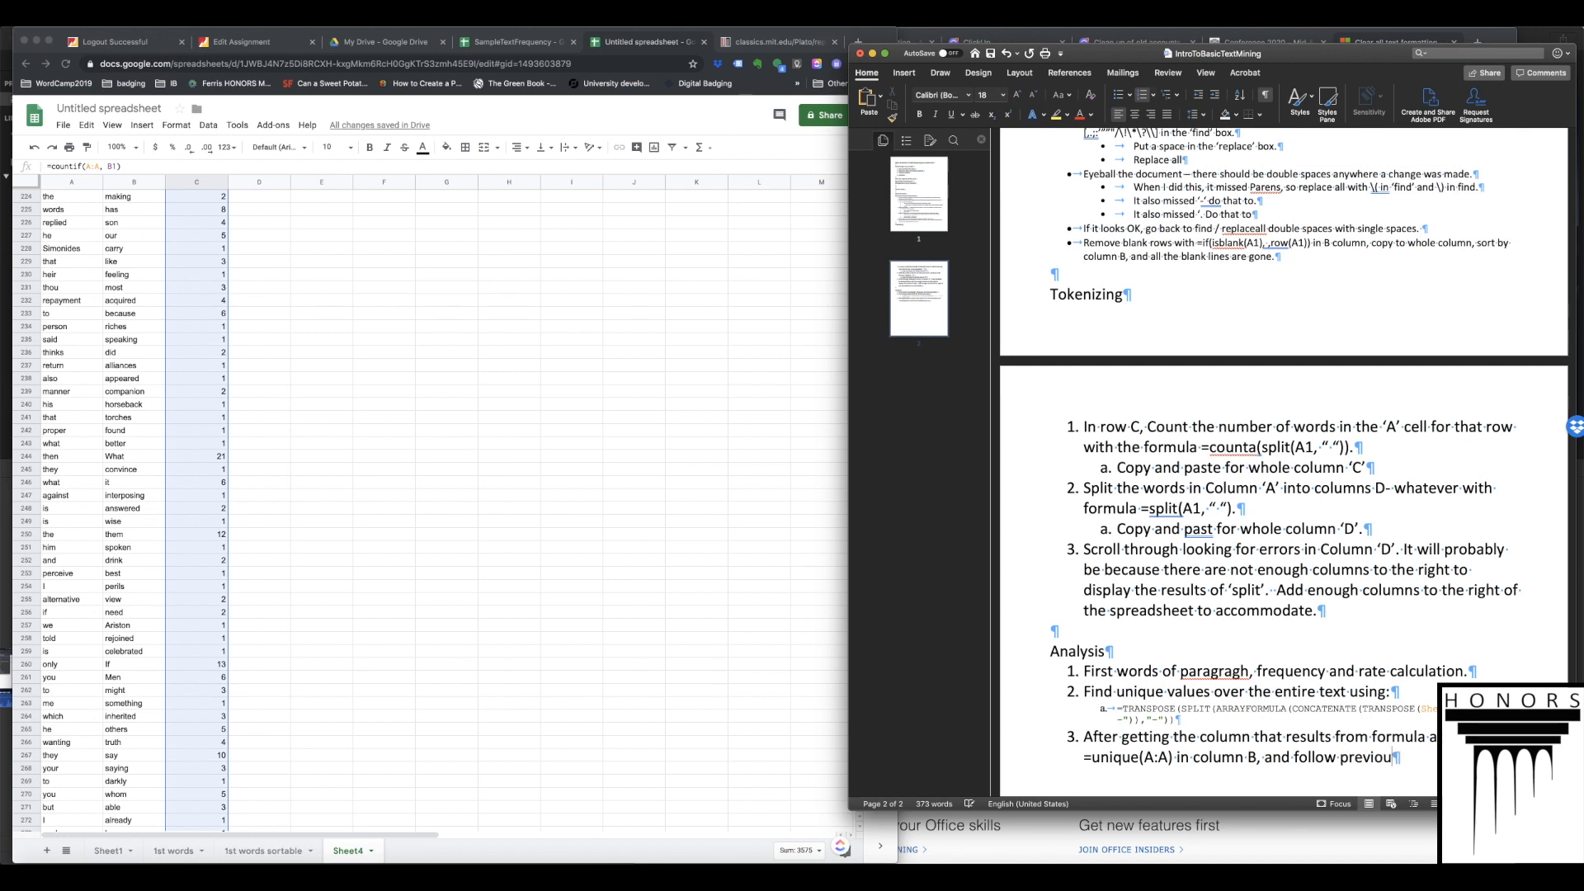
text(s instru )
text(calcu)
text(late )
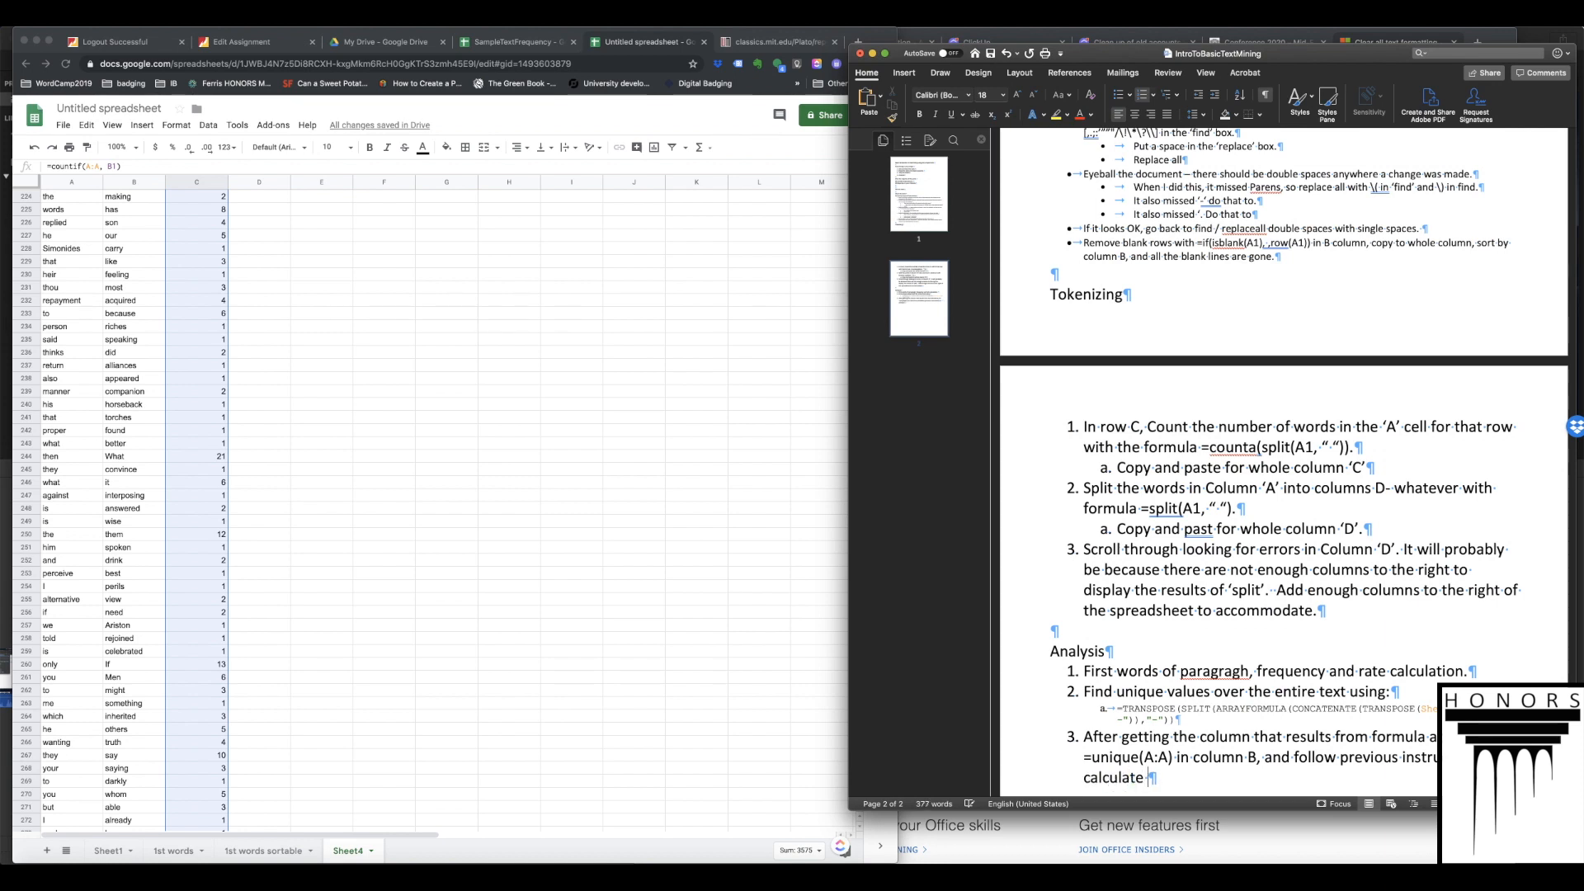
text(frequency and rate.)
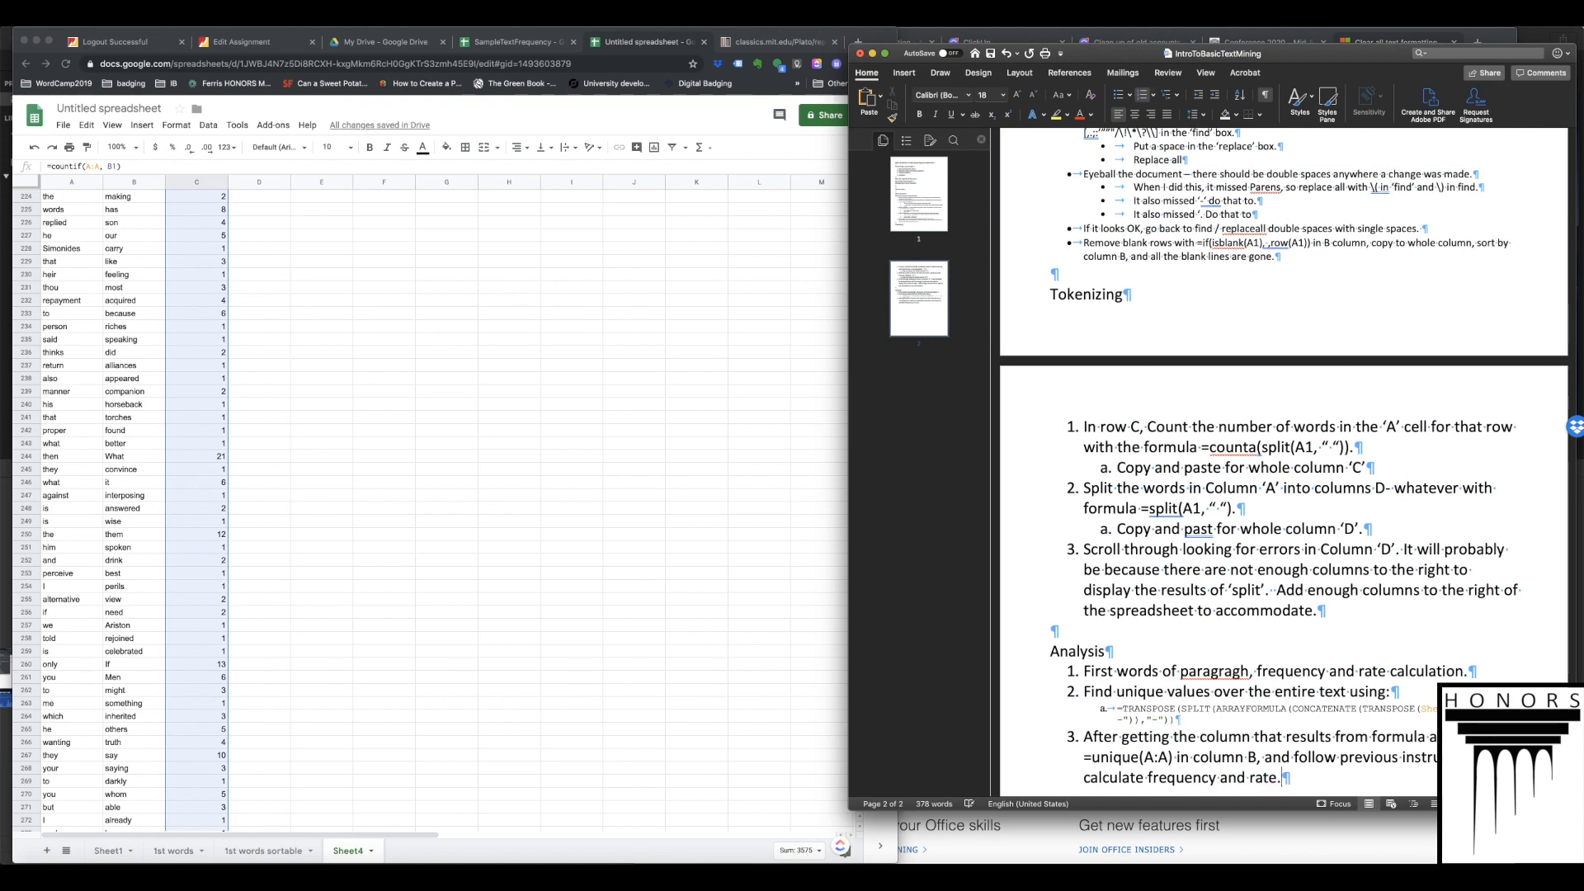
- Return to Sheet4 and insert a blank row above row 1 for column headers
scroll(192, 328, up, 20)
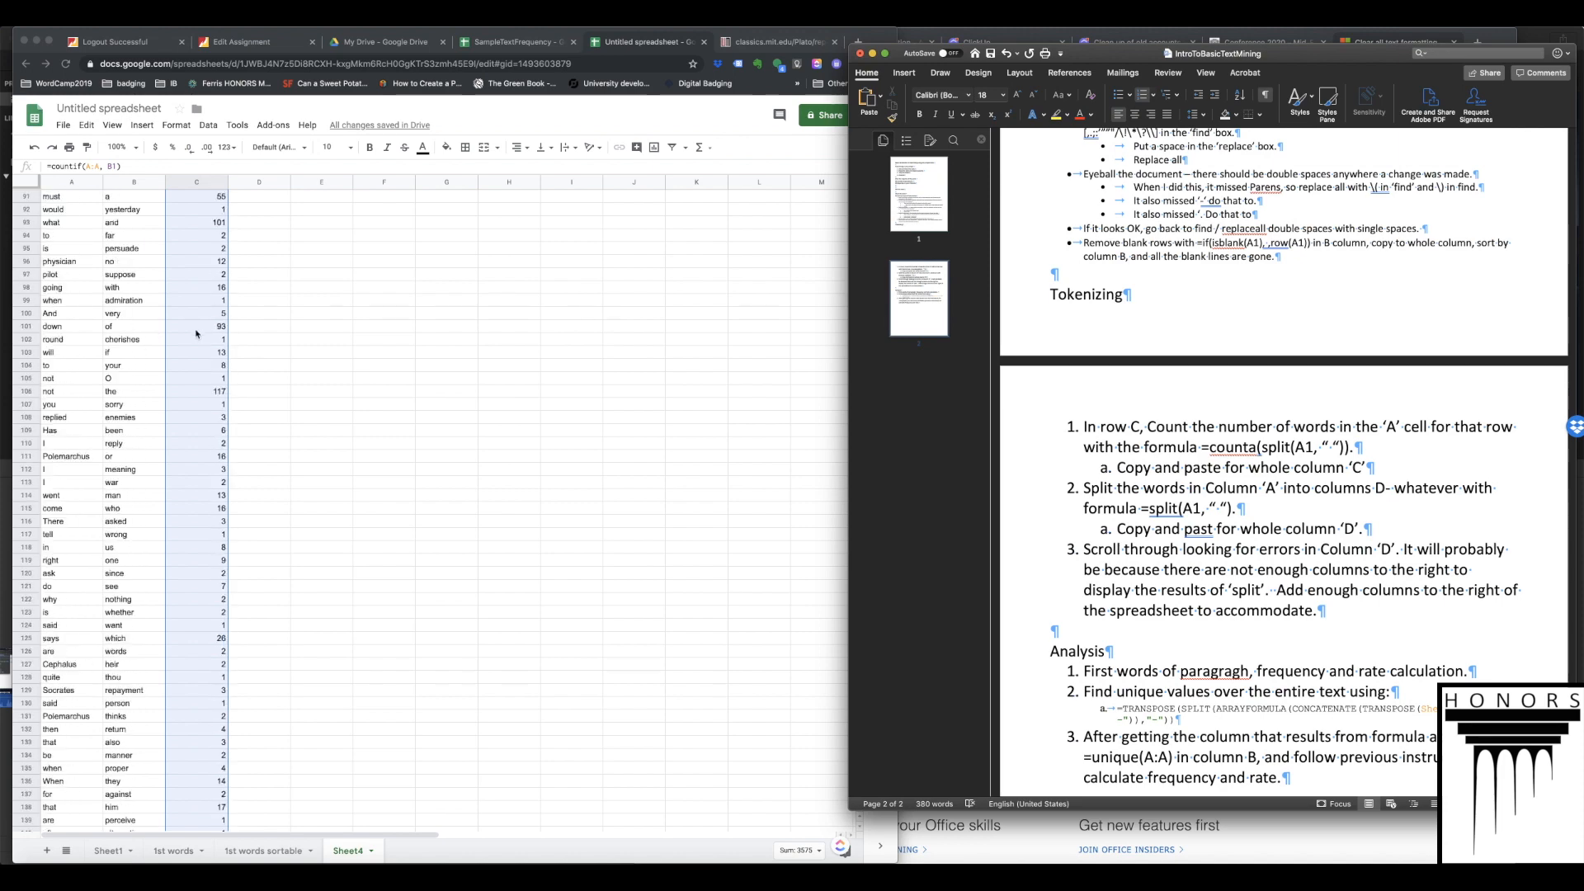
click(25, 196)
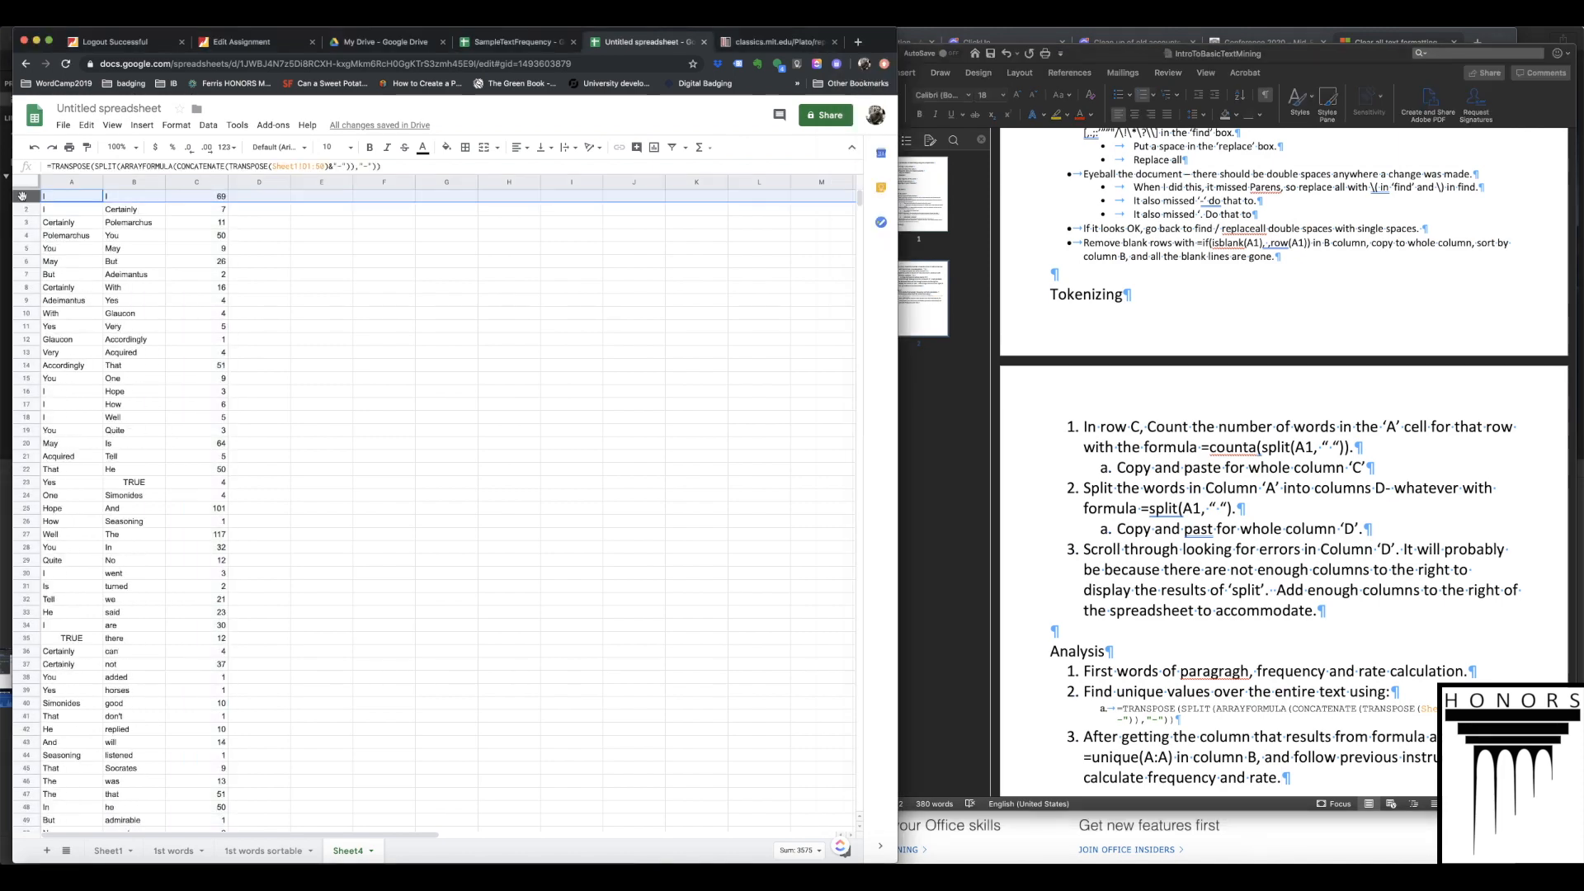
right_click(24, 198)
click(101, 321)
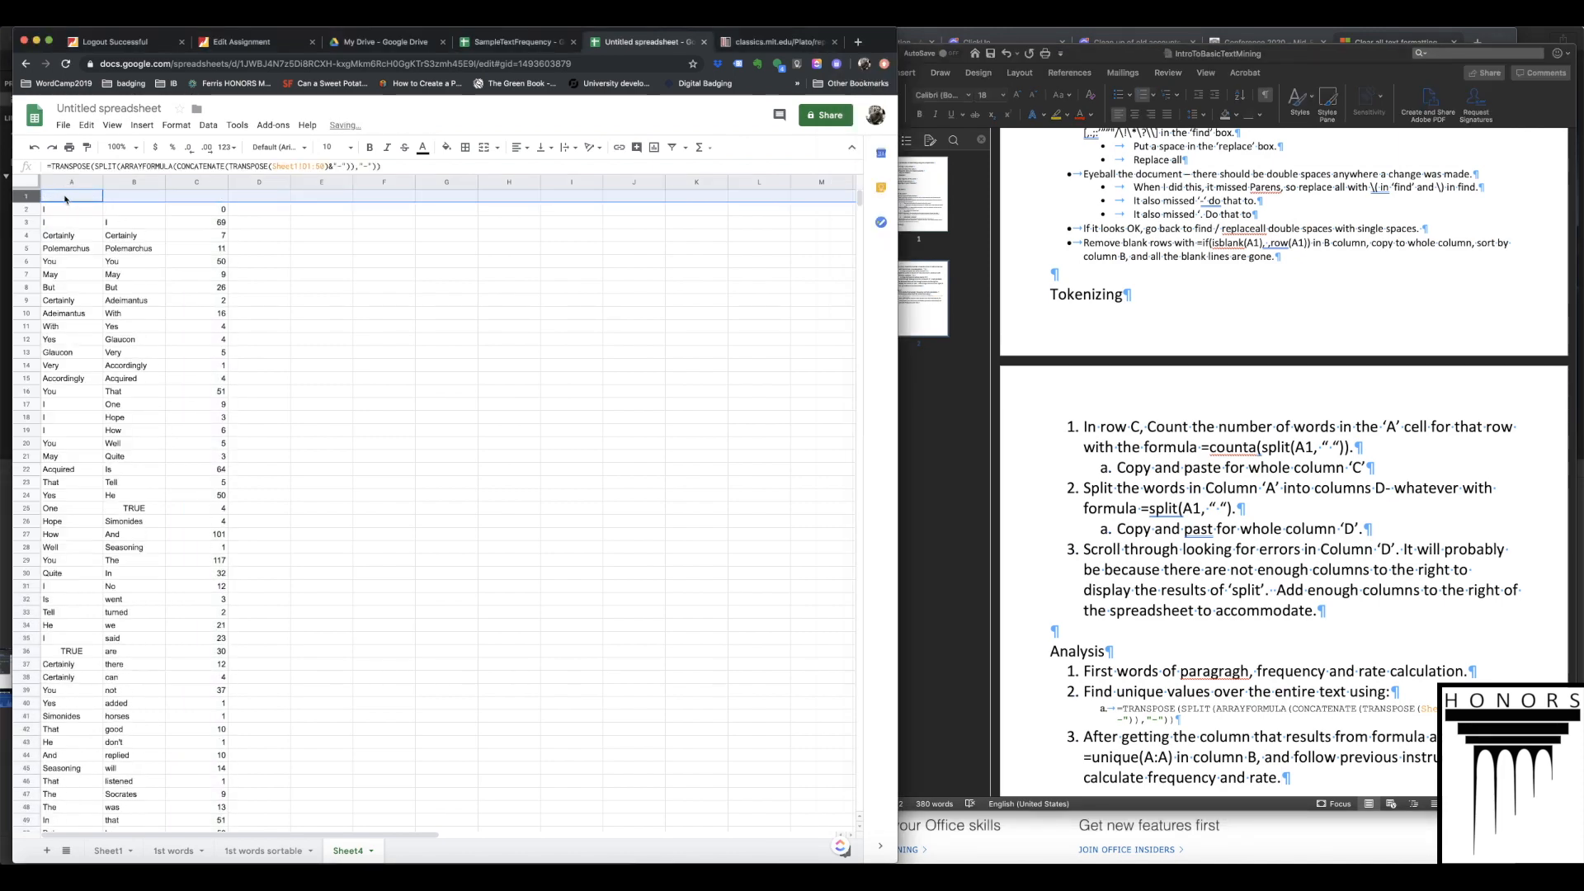
- Enter the headers "All the words", "Unique unigrams", "Freq", "Total" and "Rate" in cells A1 to E1
click(72, 196)
text(All the words)
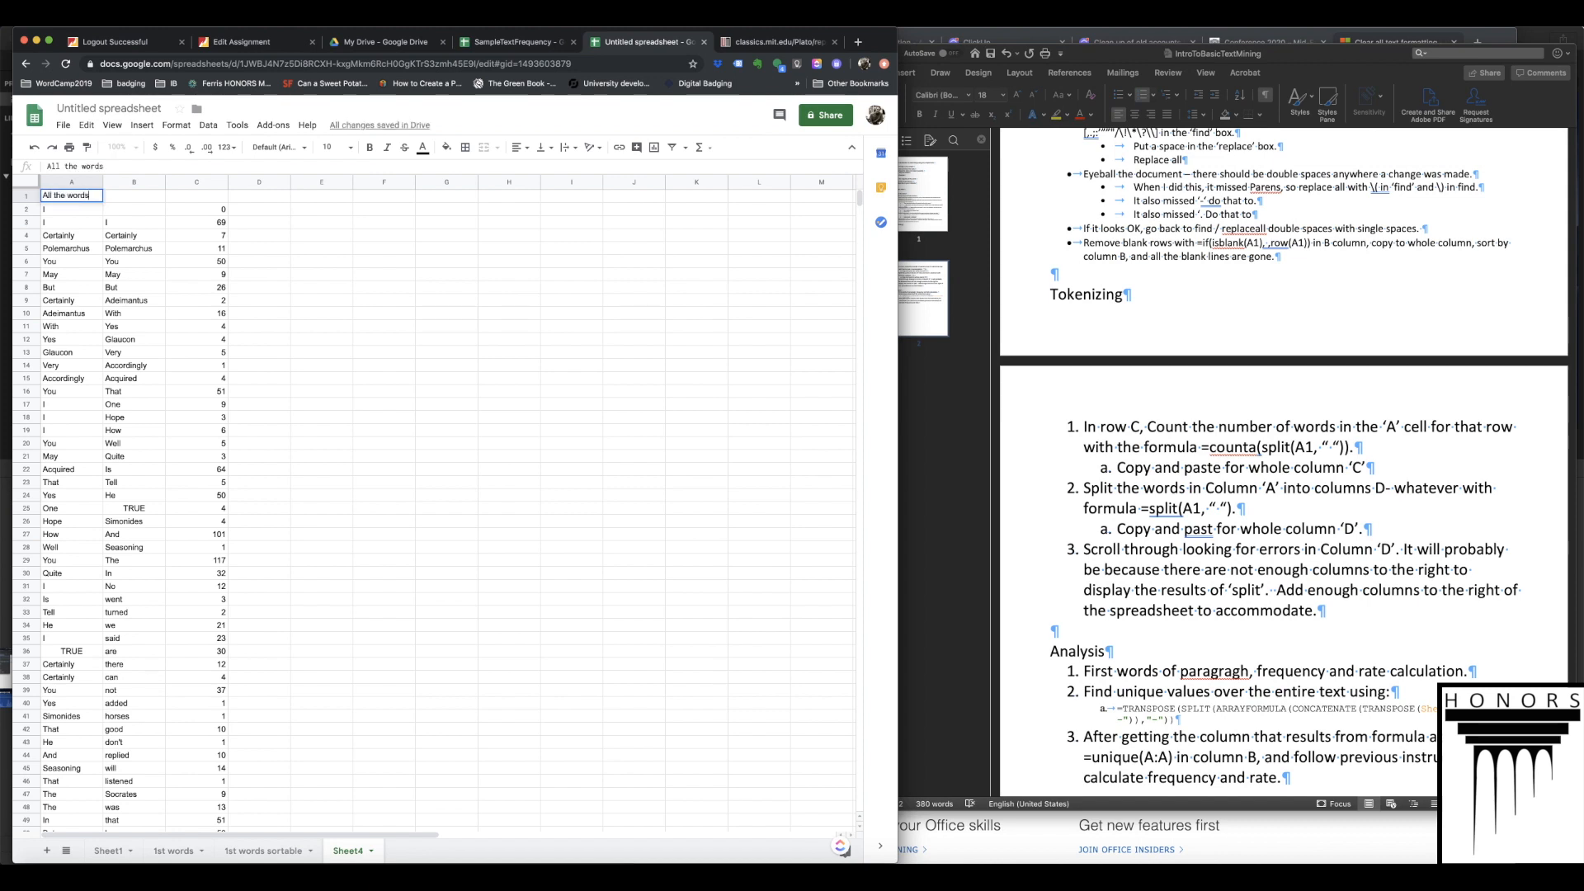
key(Tab)
text(Unique val)
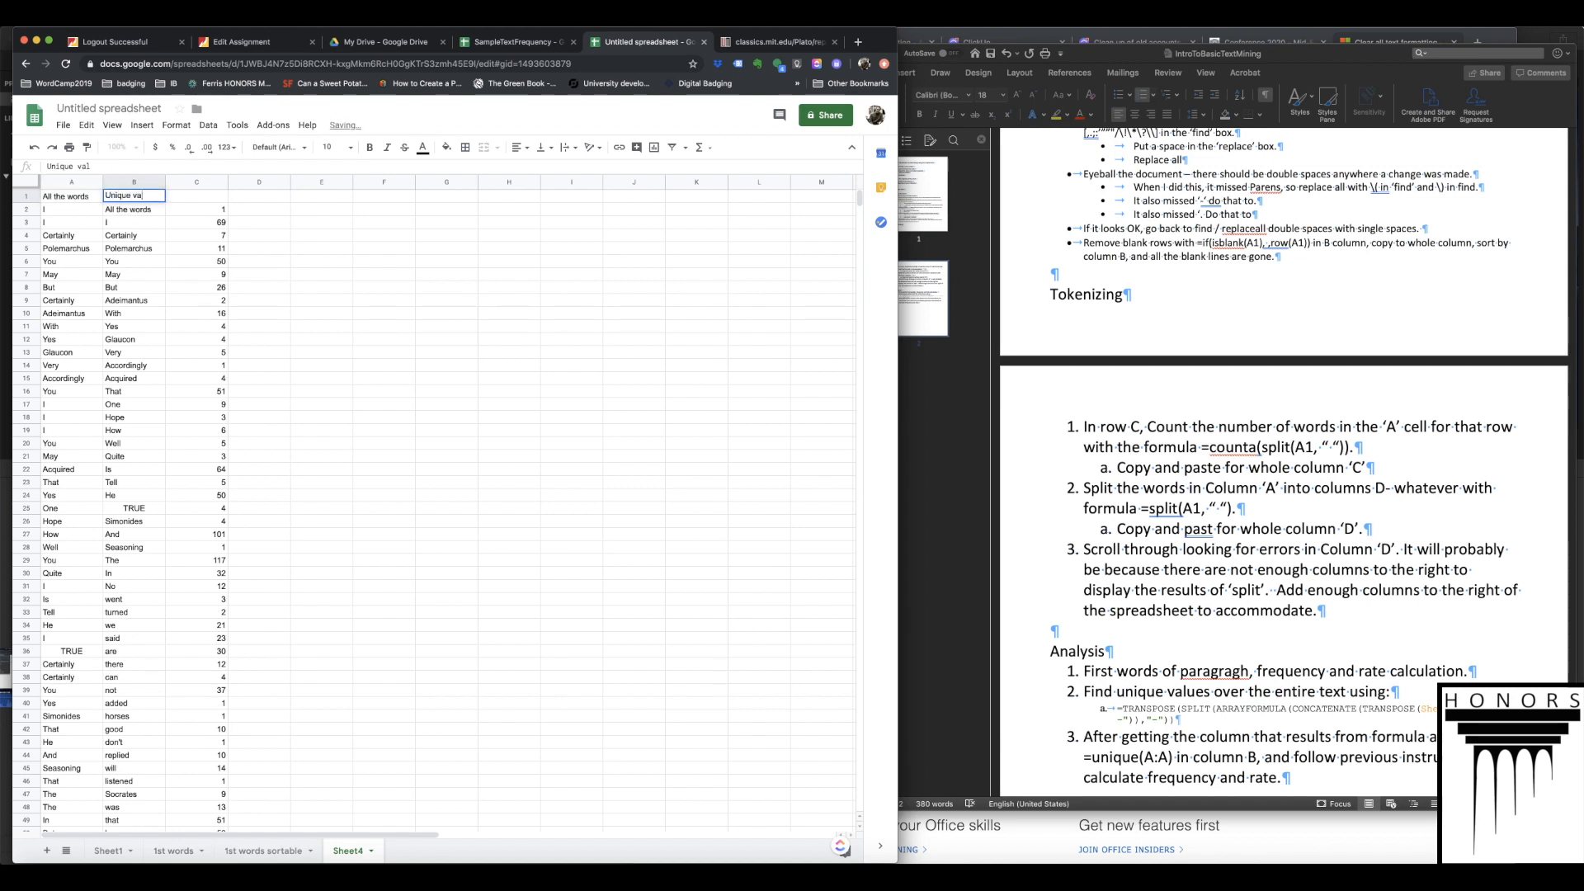
key(BackSpace)
key(BackSpace)
text(unigrams)
key(Tab)
text(Freq)
key(Tab)
text(Total)
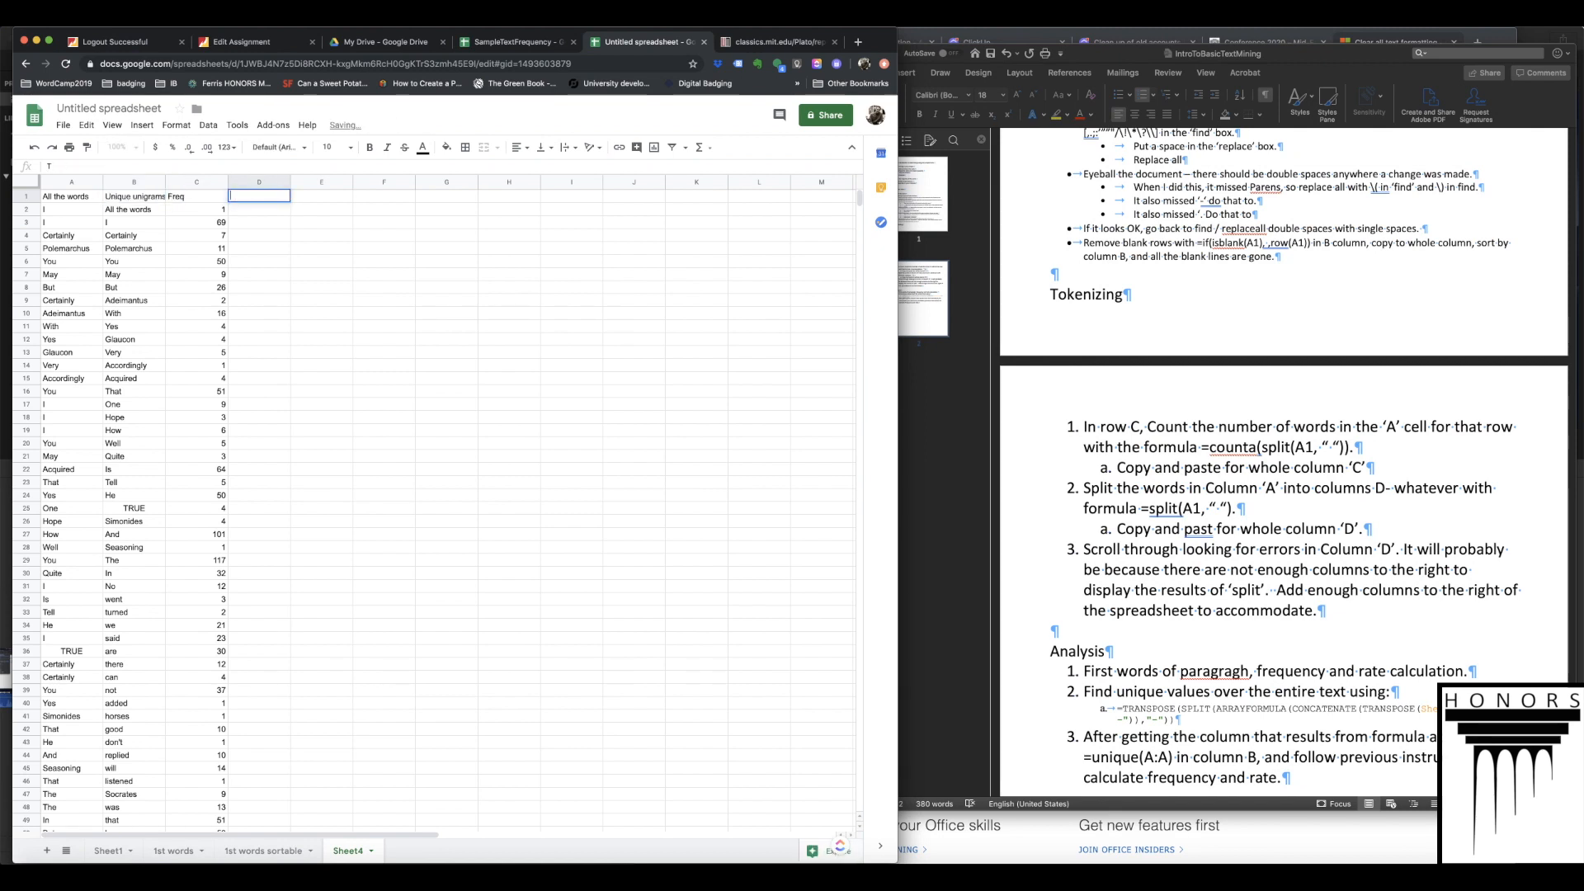
key(Tab)
text(Rate)
key(Return)
- Enter =counta(A:A) in cell D2 to calculate the total number of words
key(Right)
key(Right)
key(Right)
text(=c)
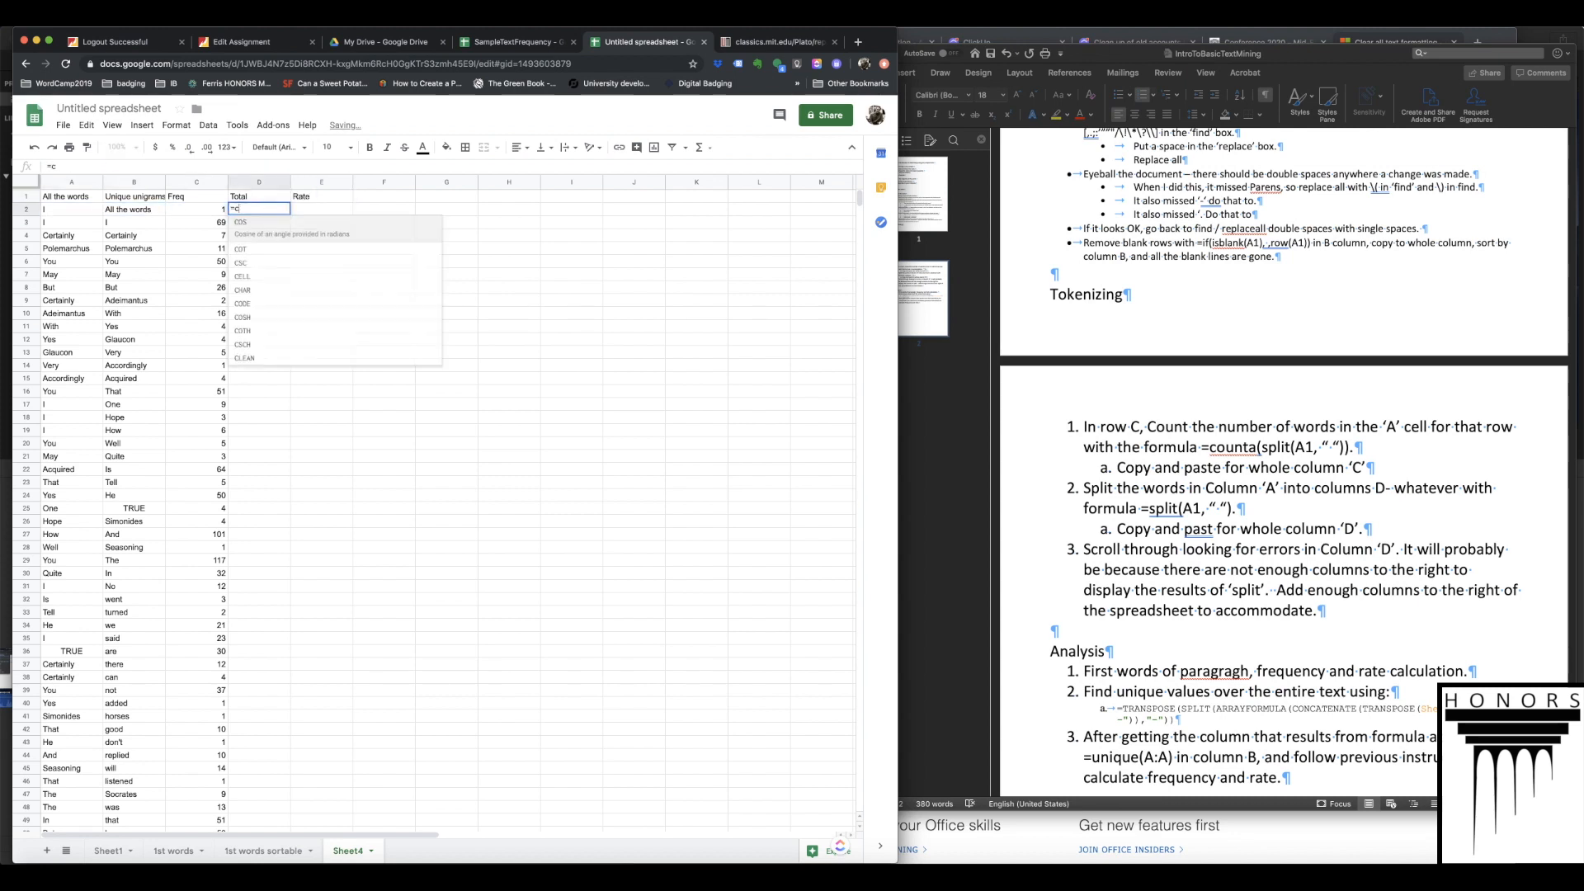
text(ounta(A:A))
key(Return)
key(Up)
- Enter =C2/D2 in cell E2 to calculate the word's rate
key(super+c)
click(330, 211)
text(=)
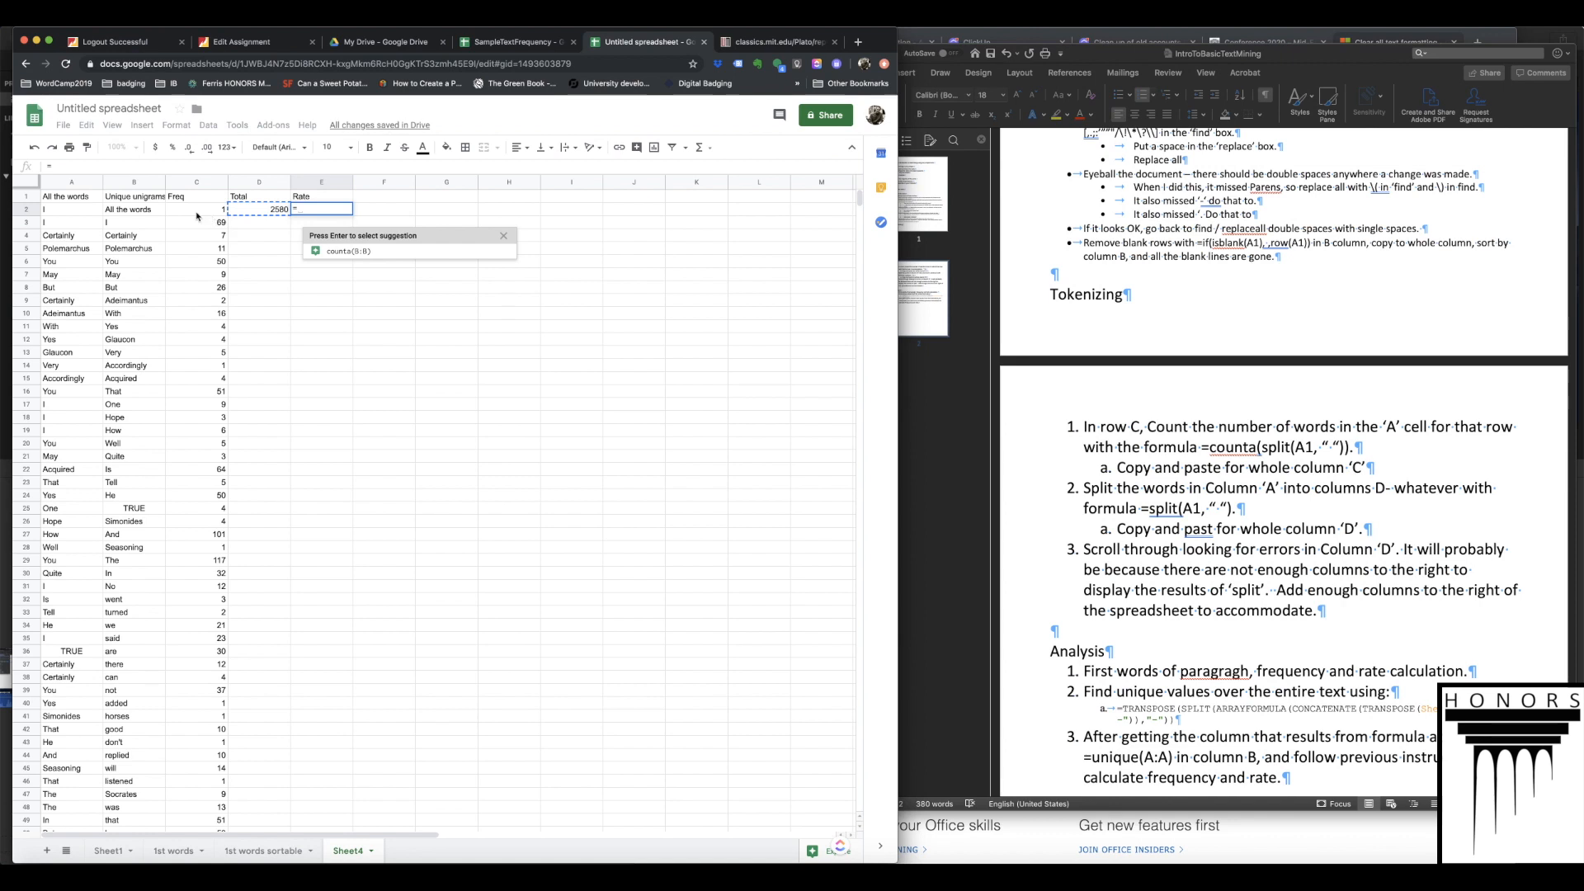
click(196, 210)
text(/)
click(265, 211)
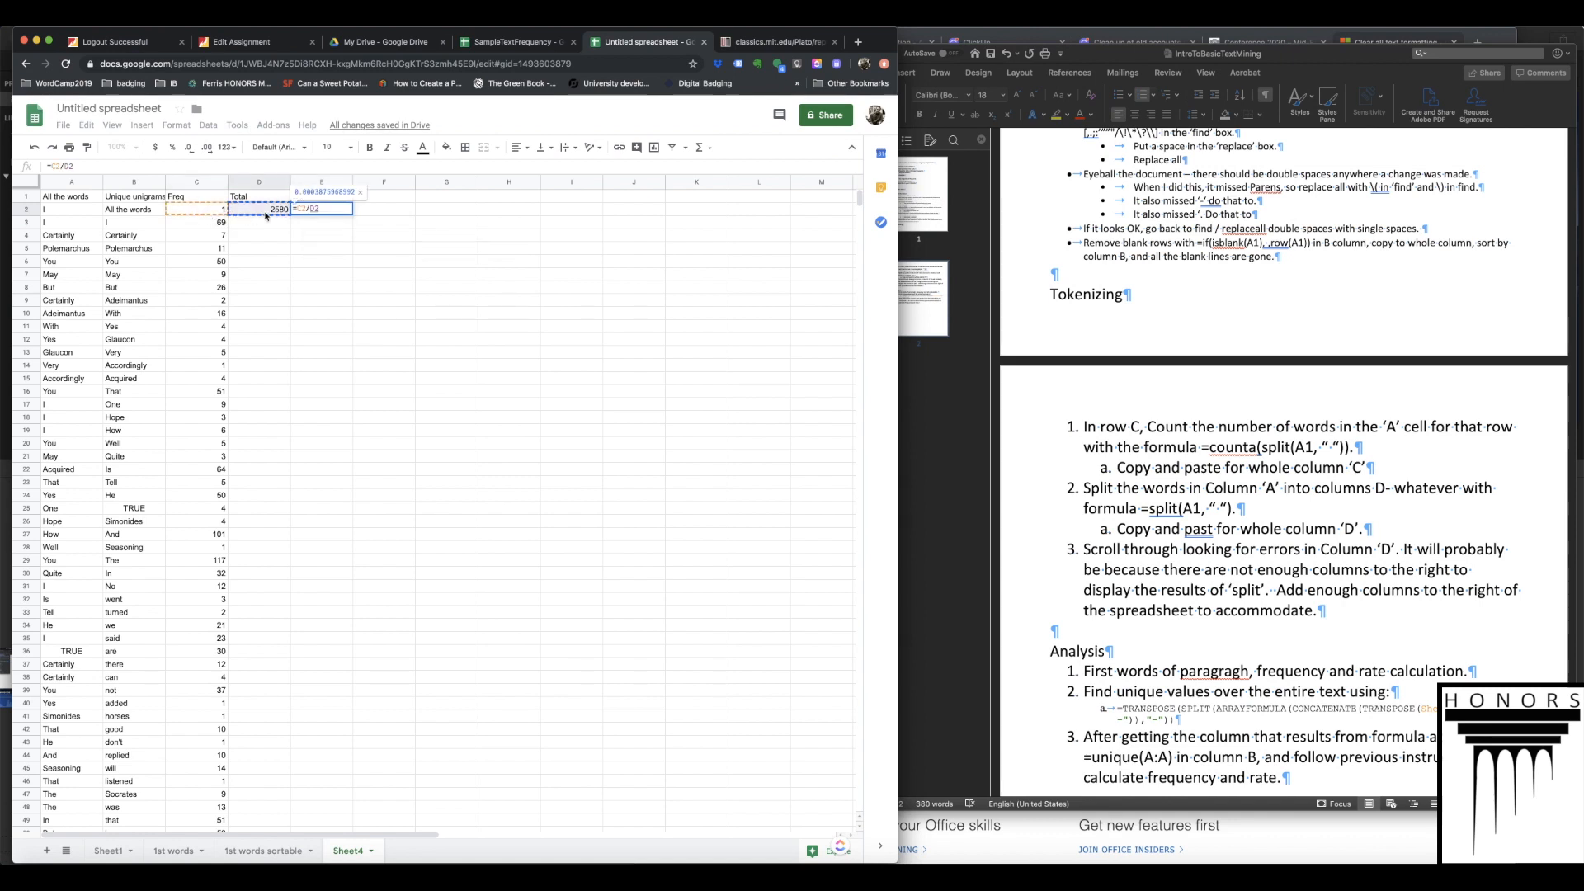
key(Return)
- Format the rate in E2 as a percentage and freeze row 1 as the header row
click(202, 128)
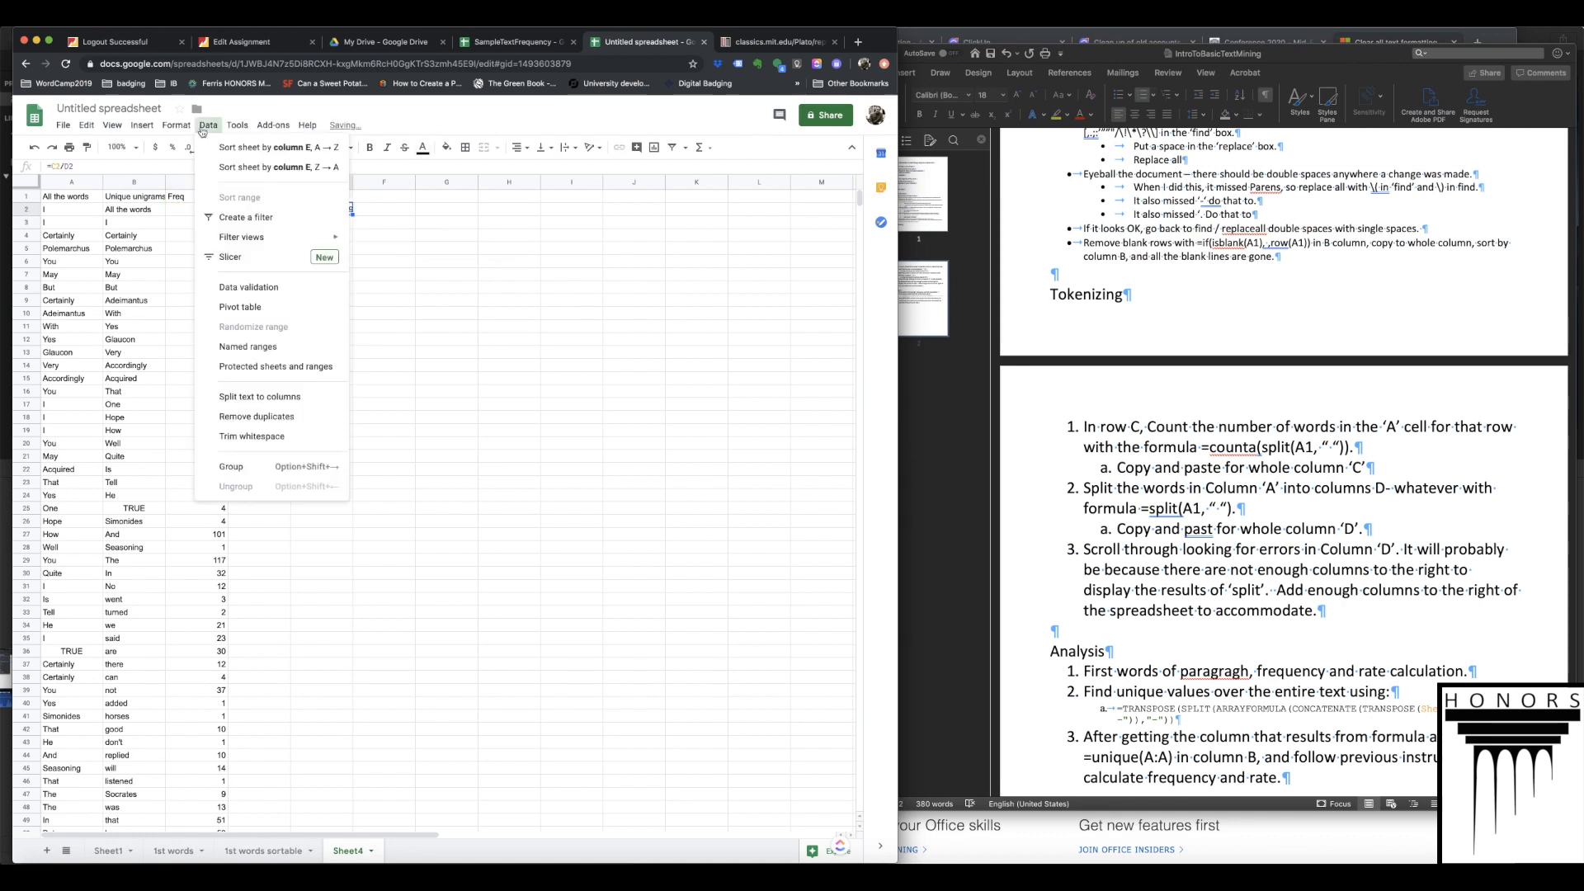
mouse_move(228, 120)
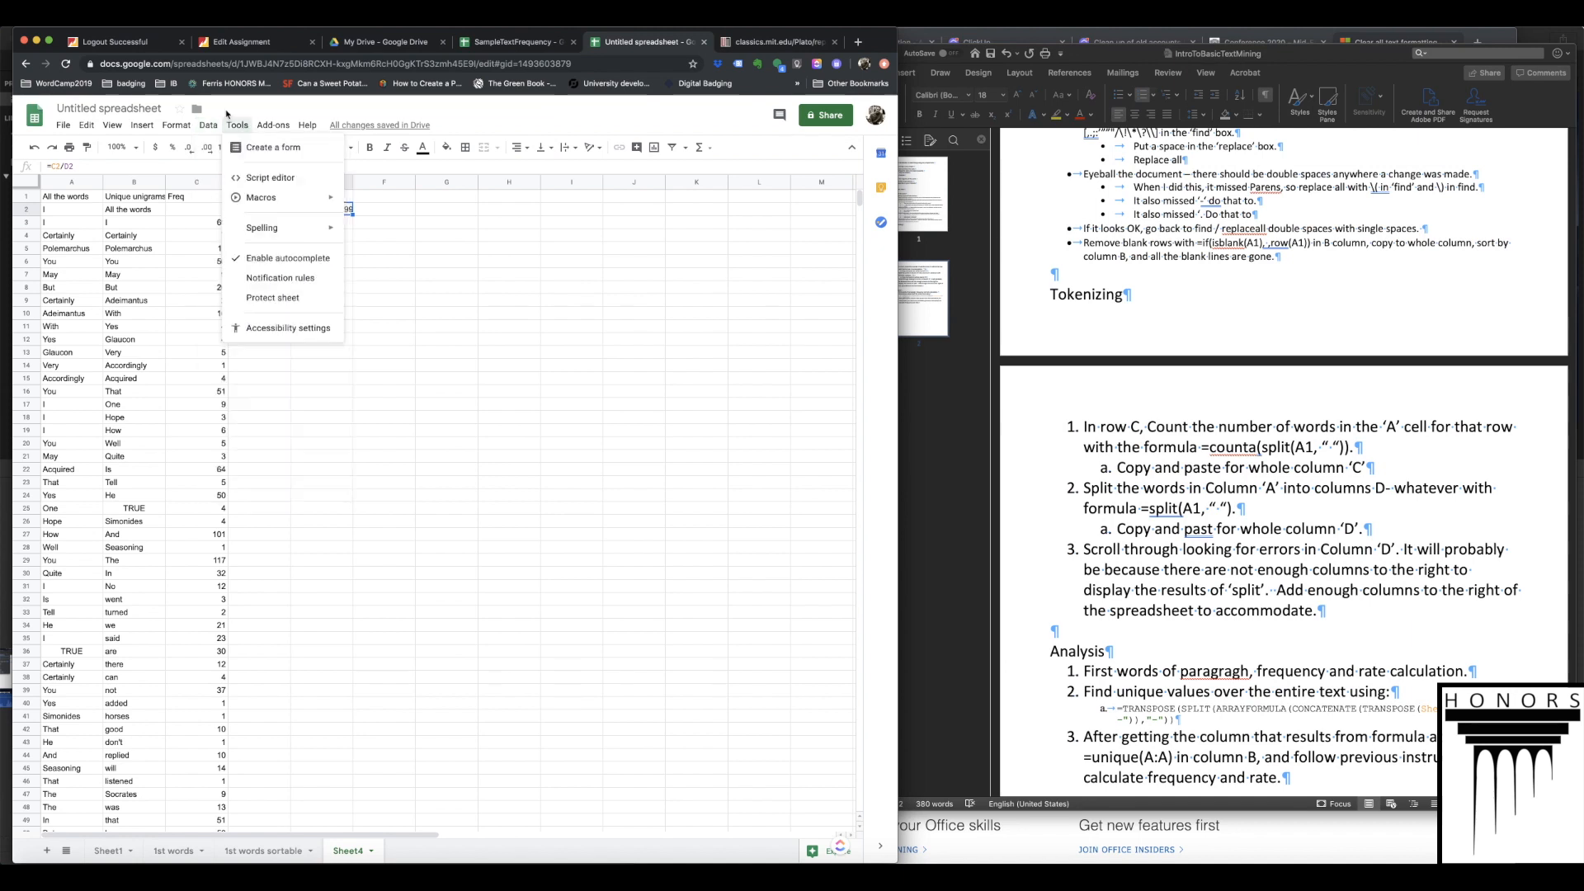
mouse_move(173, 128)
mouse_move(213, 180)
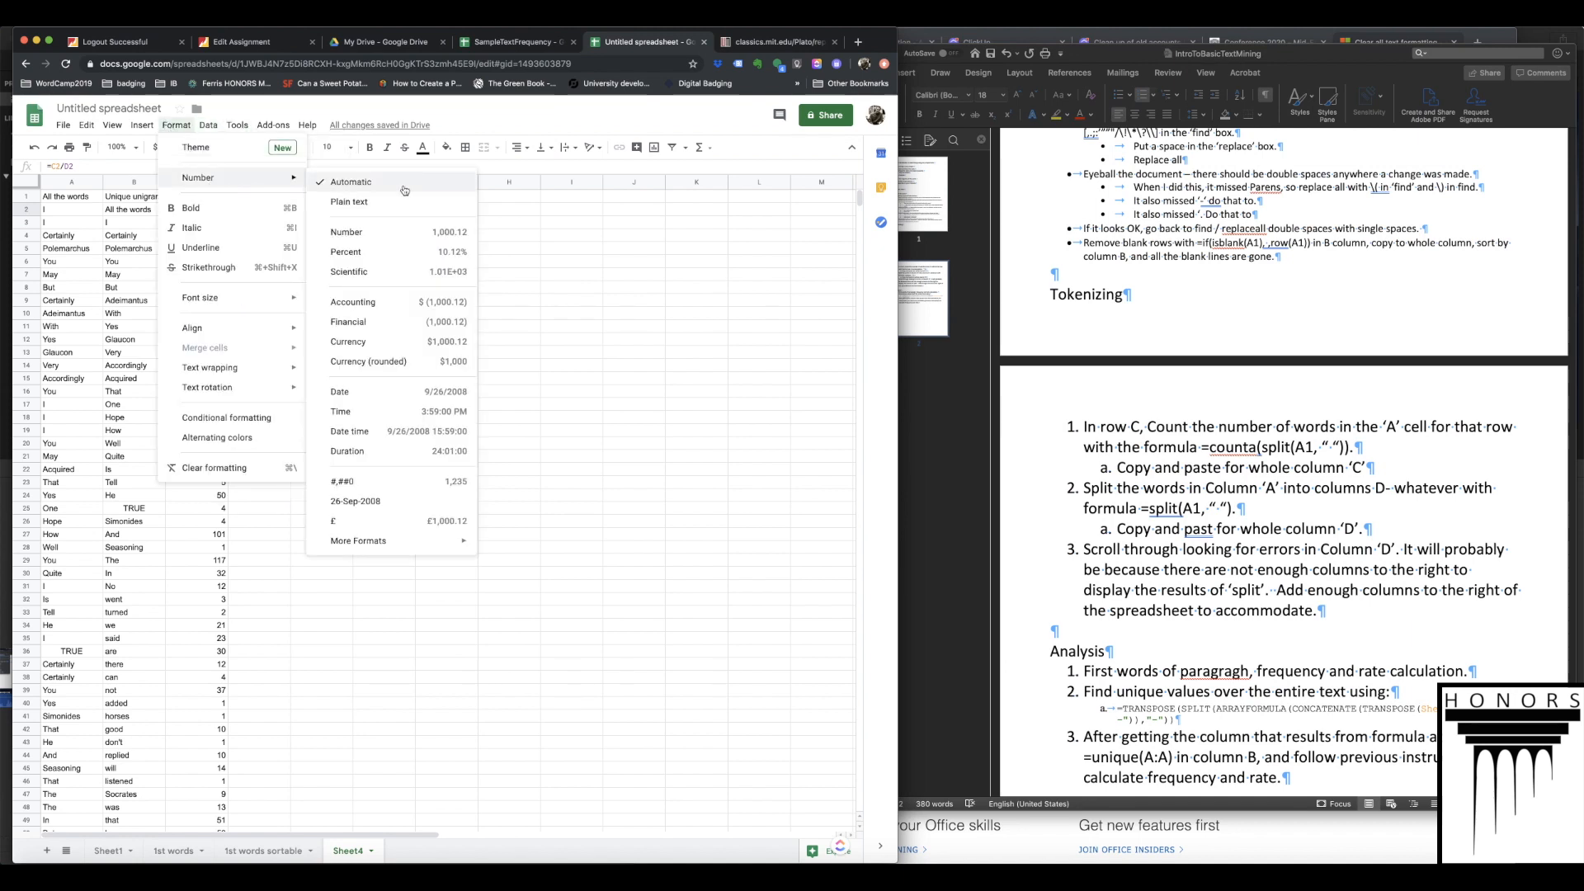
click(384, 253)
drag(29, 186, 29, 204)
- Copy the total and rate formulas from D2:E2 into the whole of columns D and E
click(274, 212)
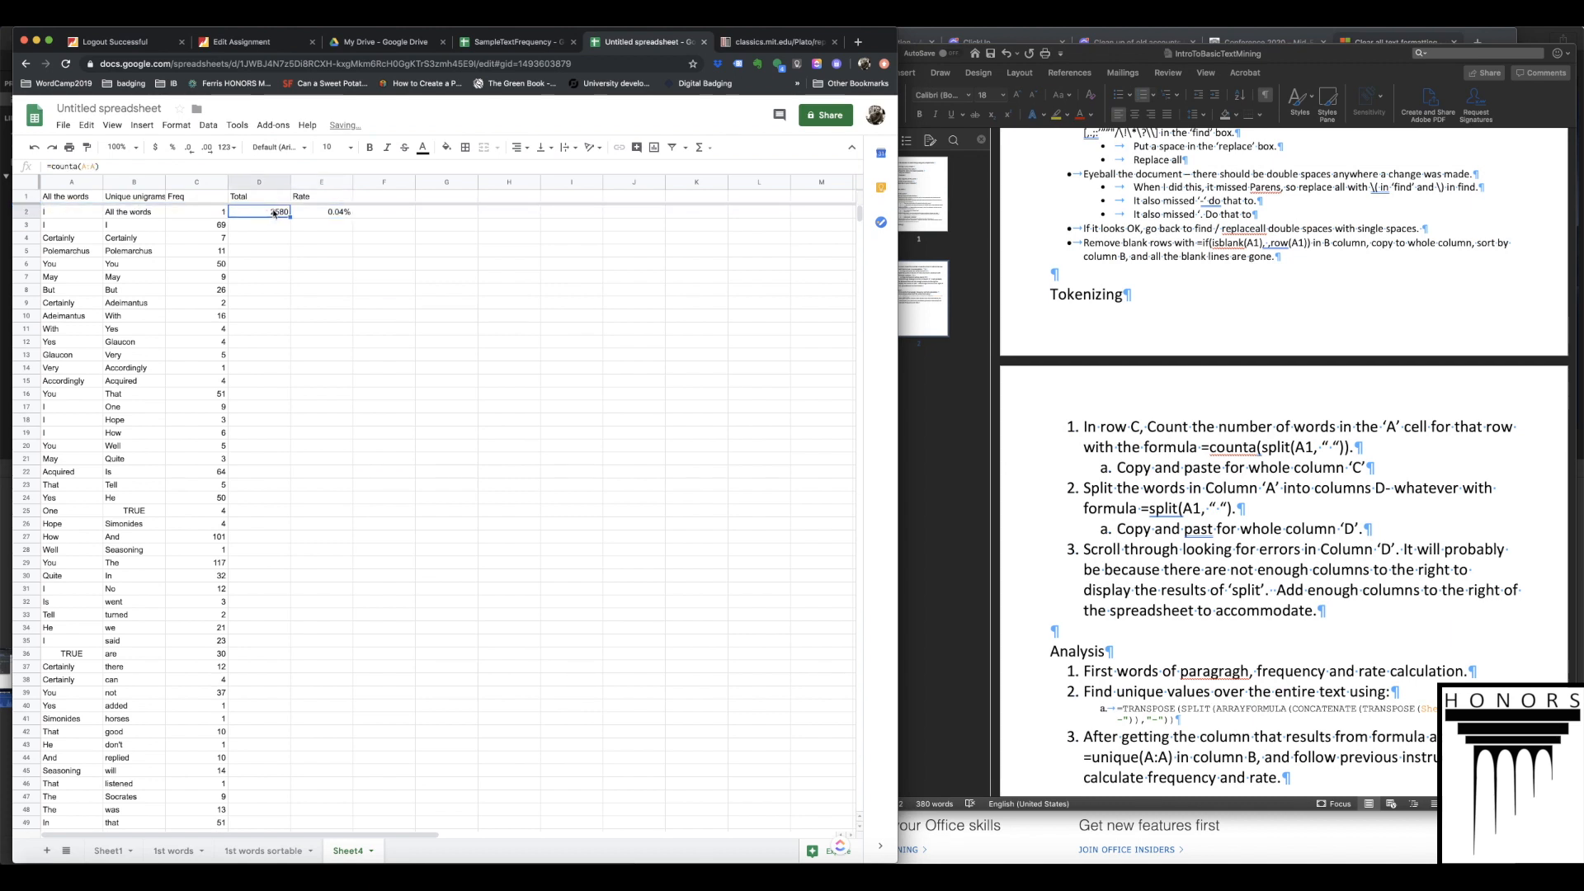
shift+click(313, 216)
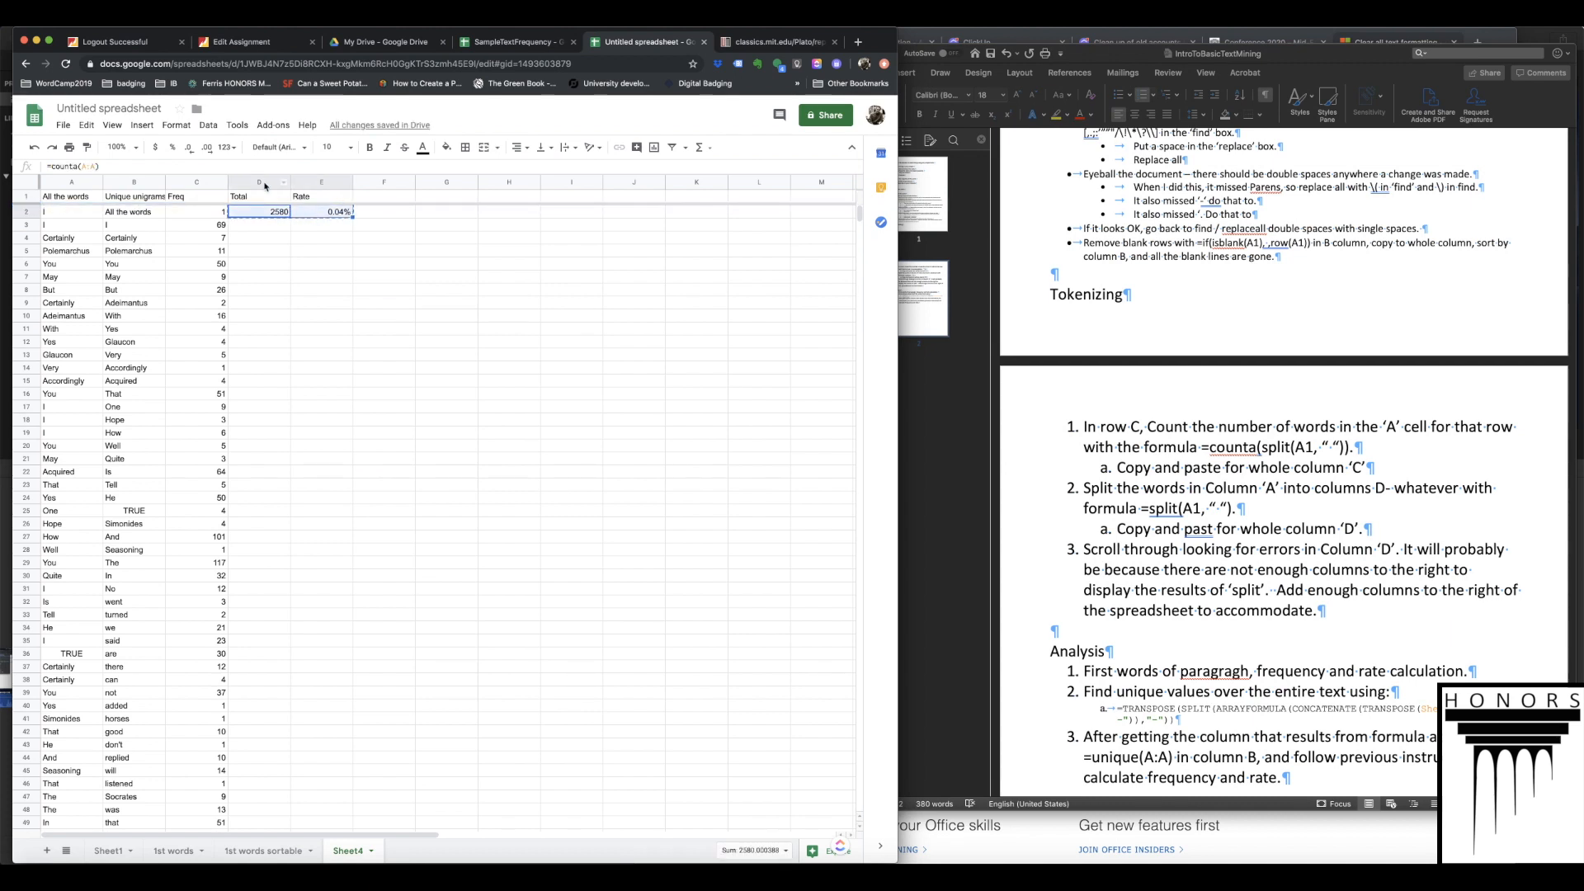
drag(264, 183, 309, 182)
key(super+v)
- Clear the surplus total and rate formulas in D705:E3080, below the last row that holds a unique word
scroll(334, 437, down, 20)
scroll(332, 437, down, 18)
click(195, 605)
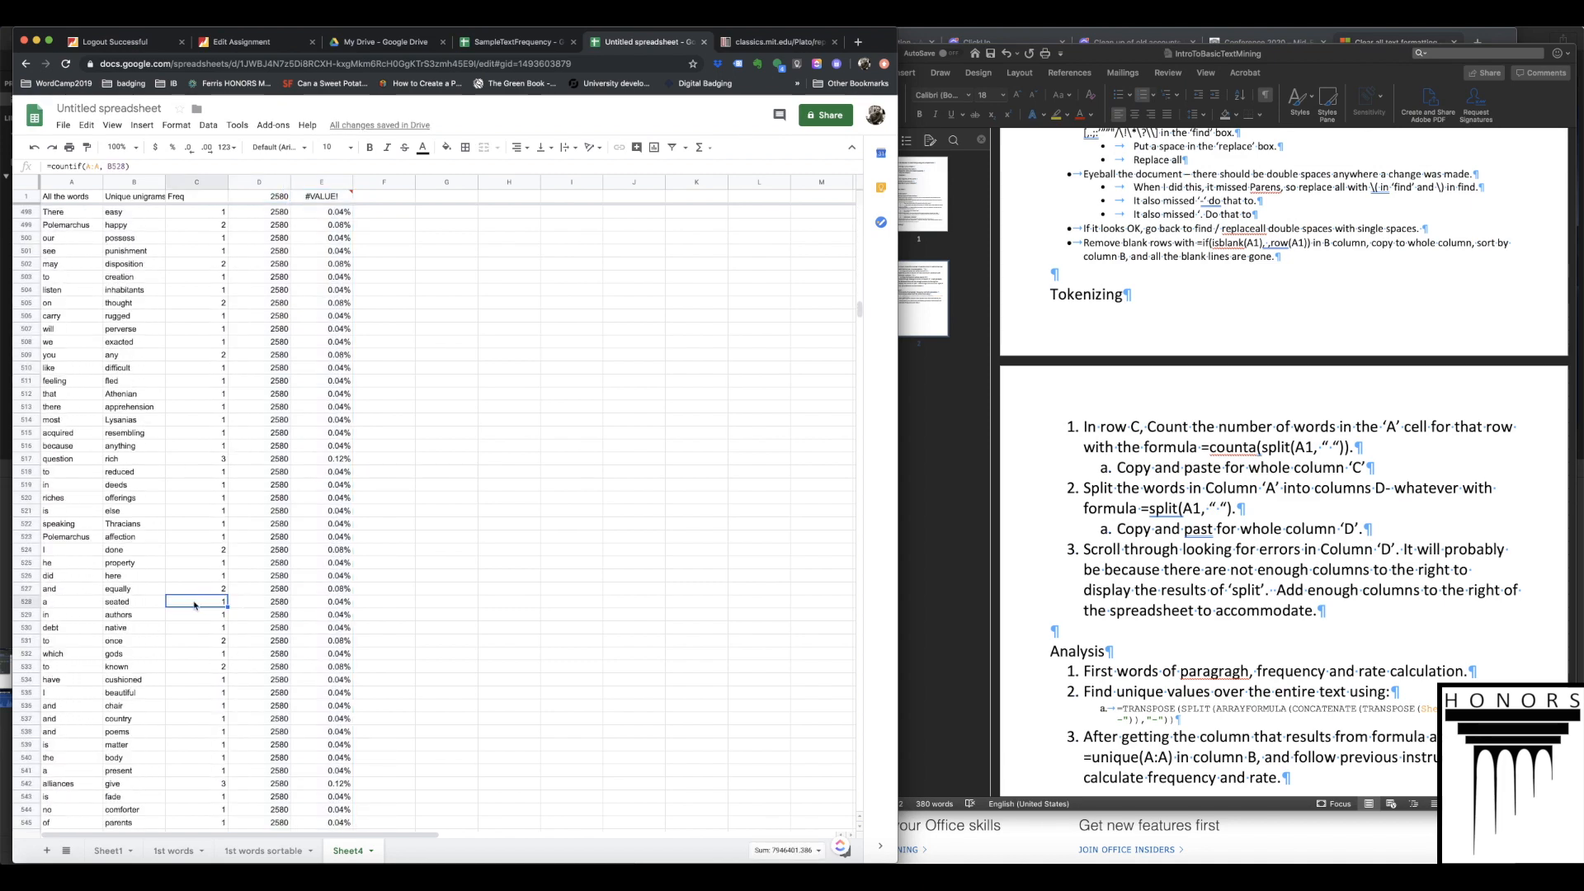
key(super+Down)
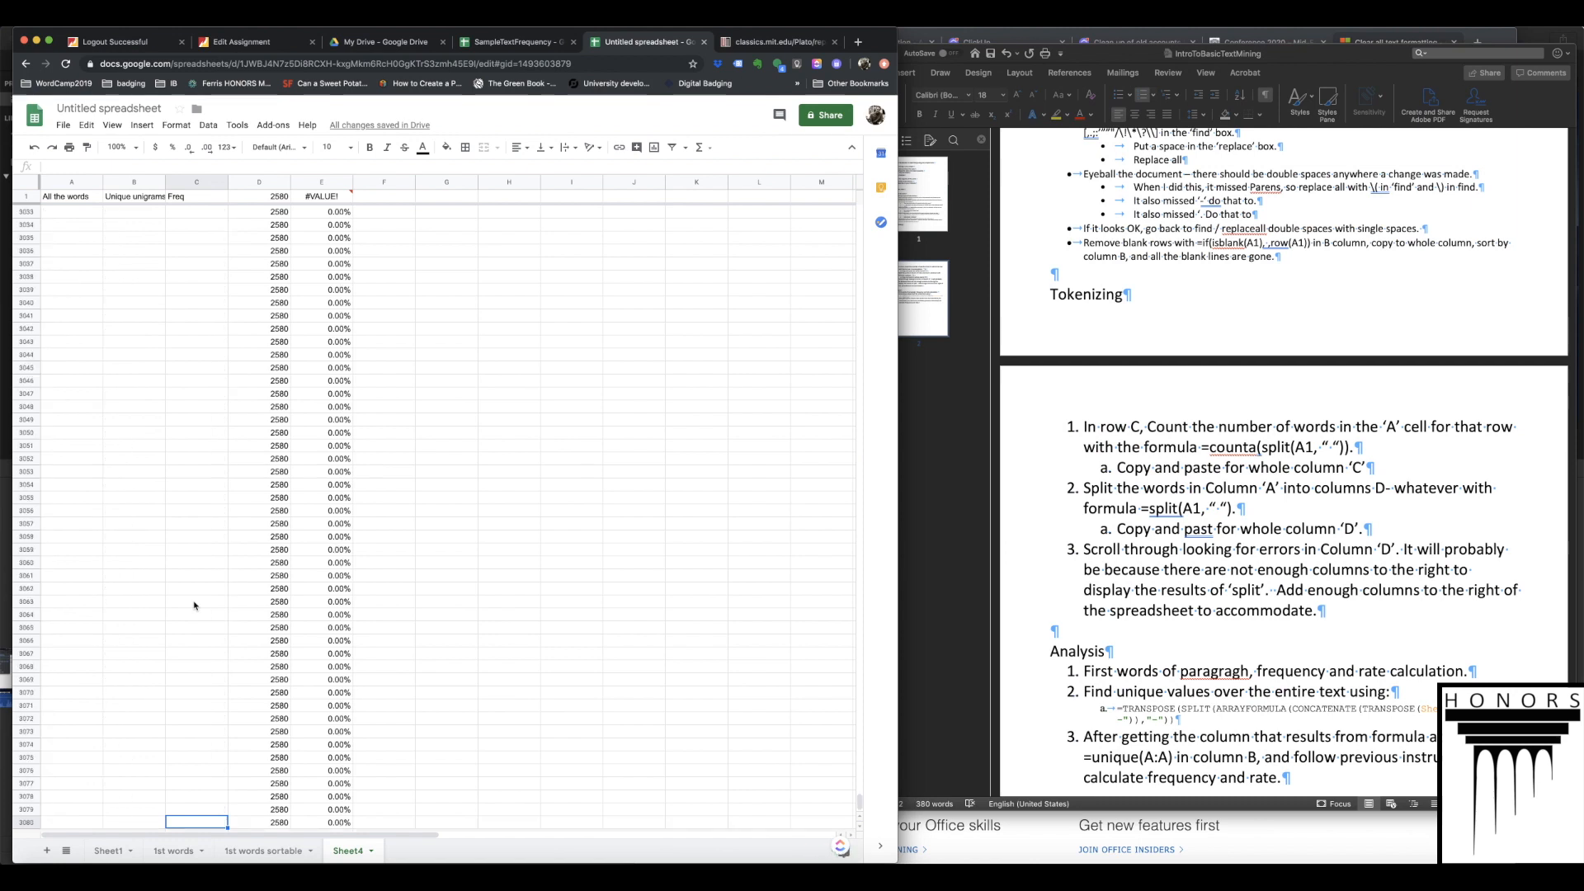
key(Right)
key(Right)
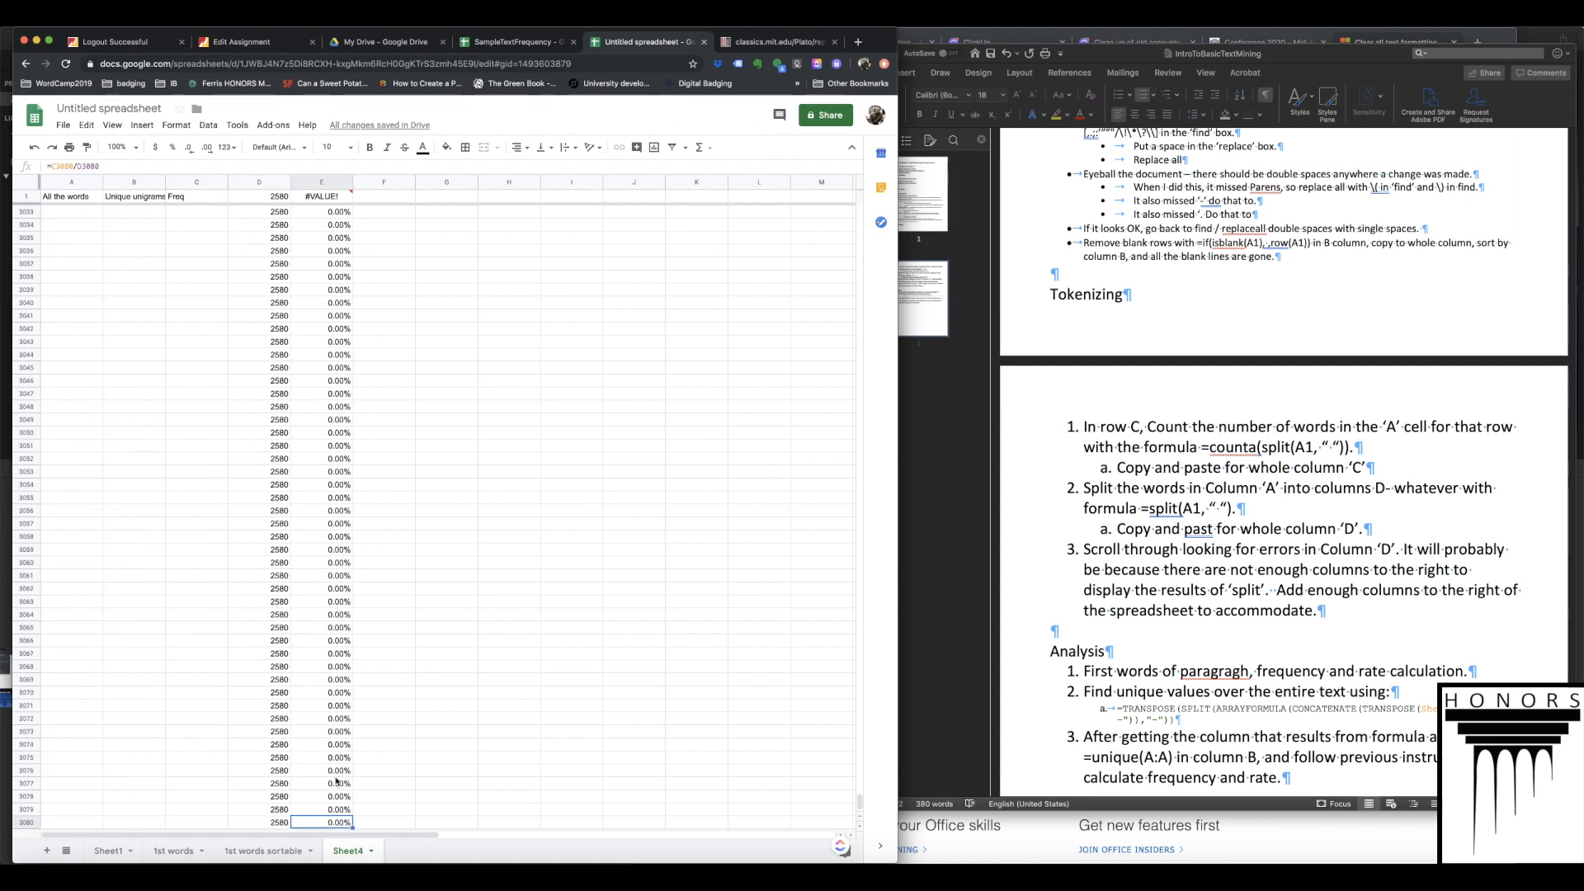
drag(276, 822, 211, 355)
scroll(211, 355, up, 9)
scroll(211, 355, up, 15)
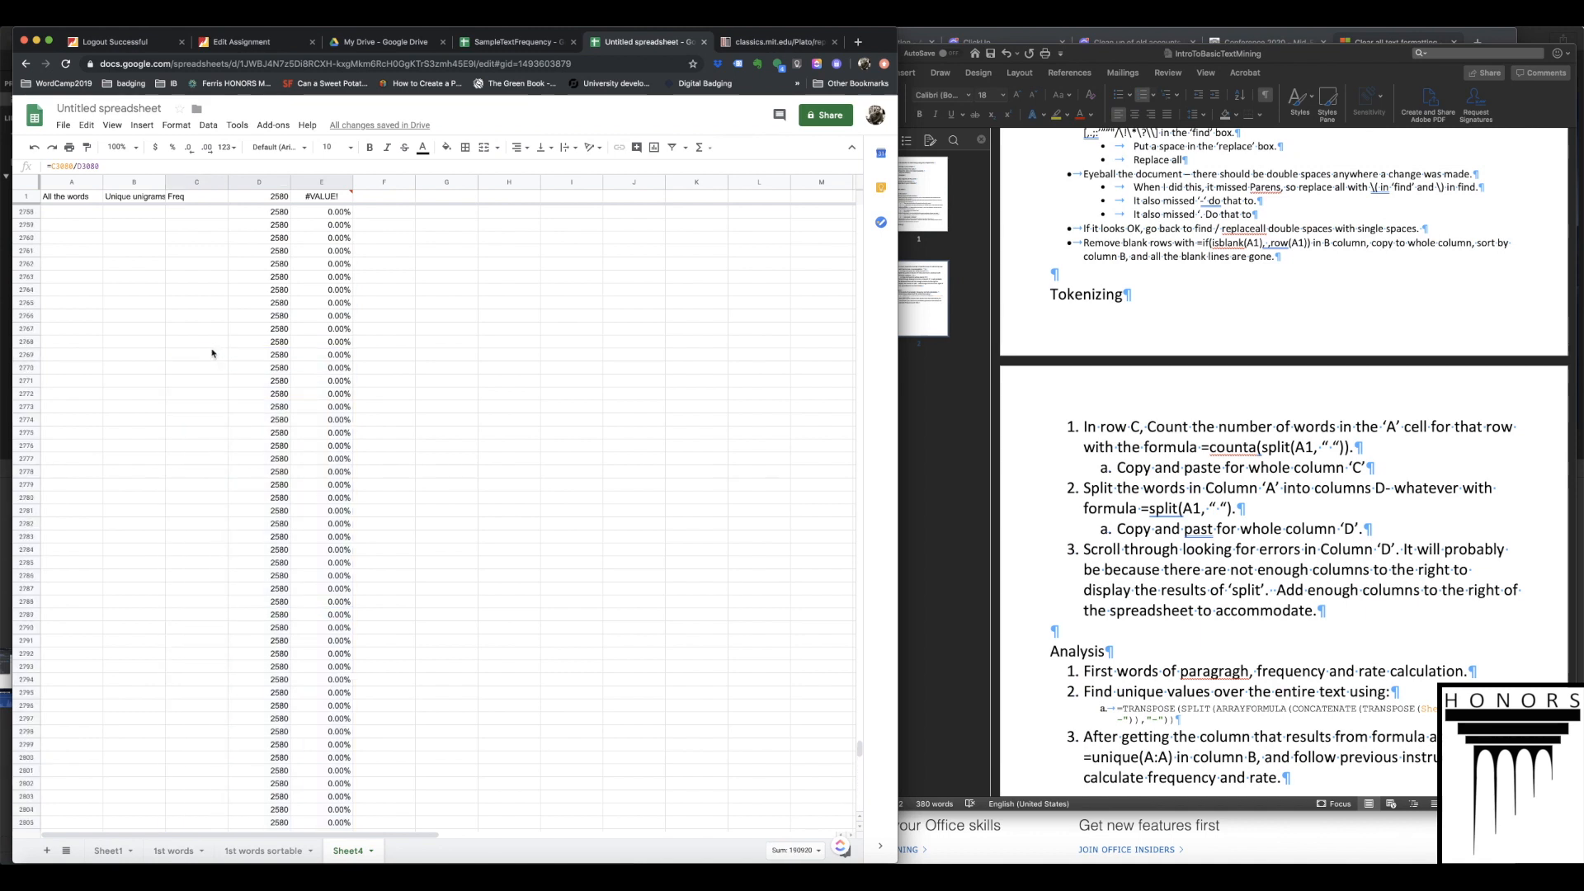
scroll(207, 367, up, 8)
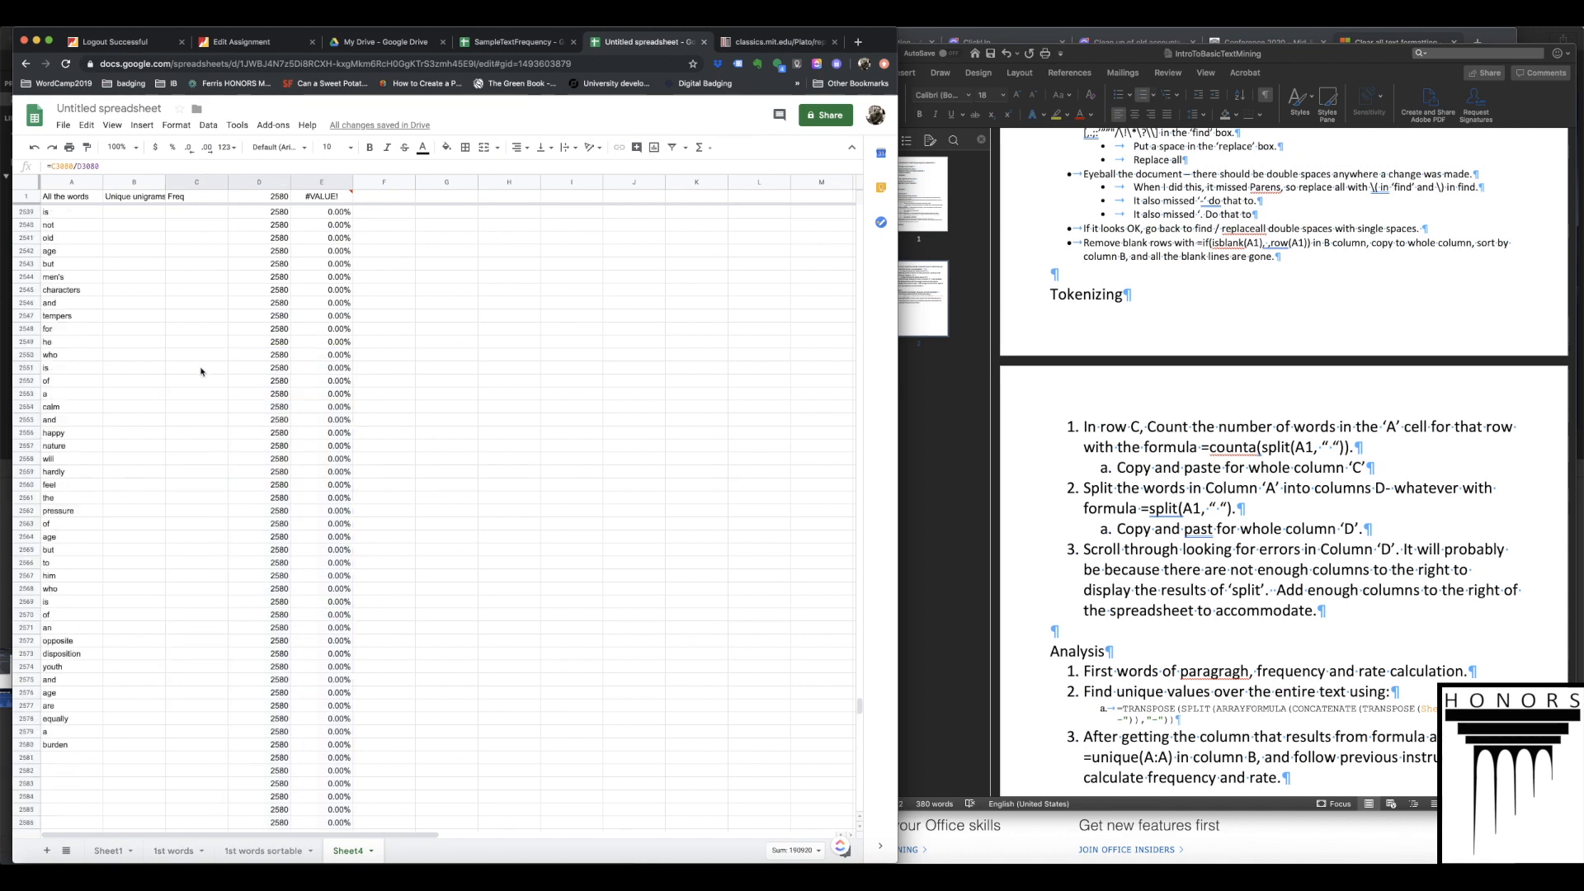
scroll(200, 382, up, 3)
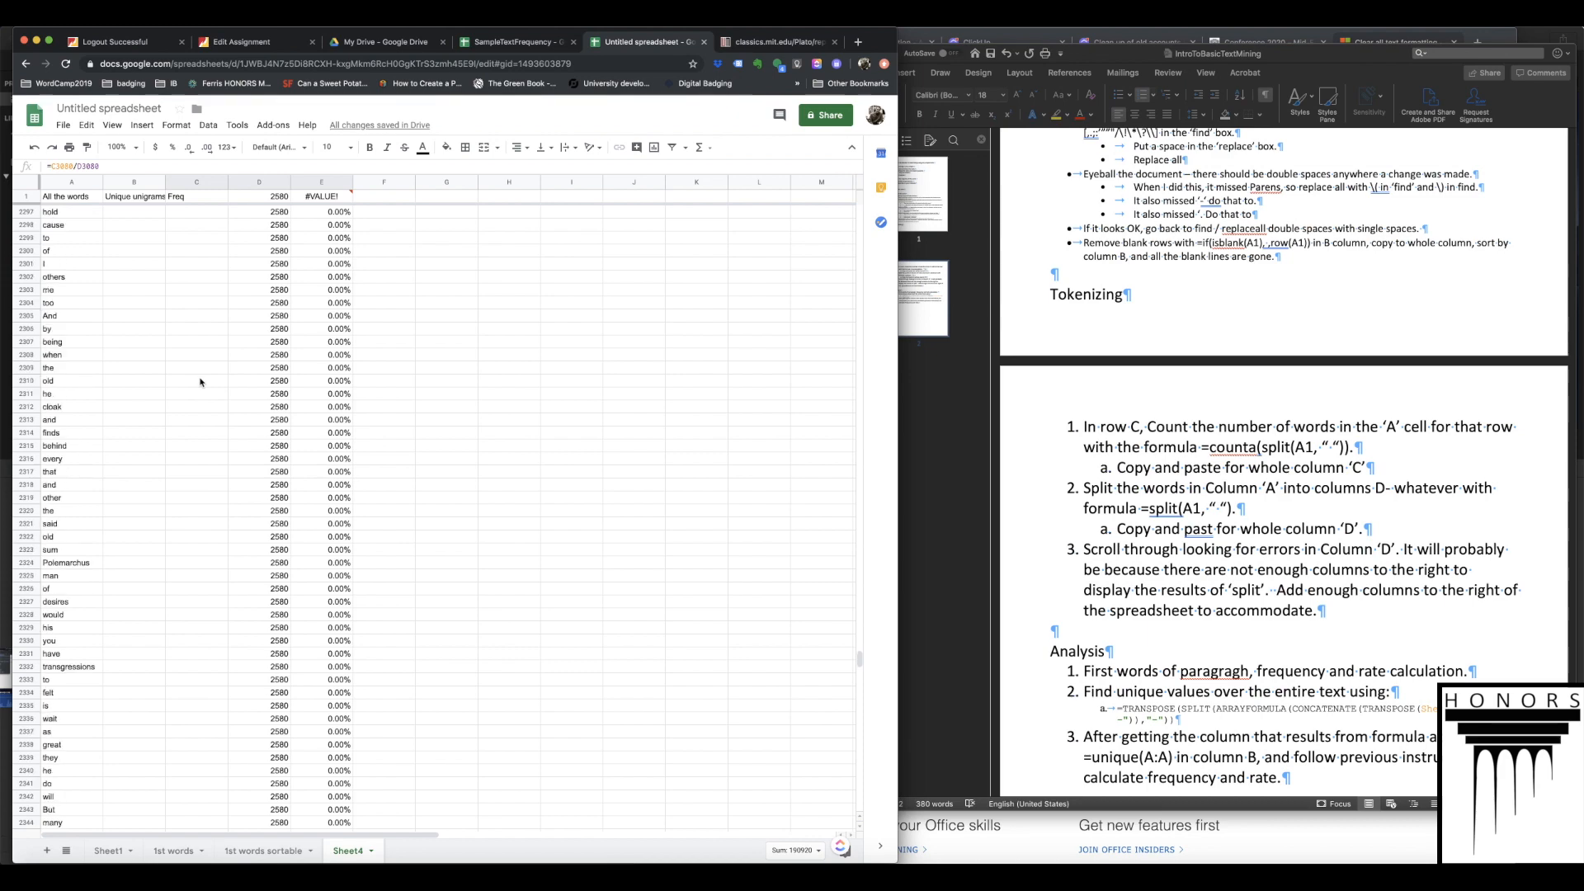
scroll(201, 382, up, 4)
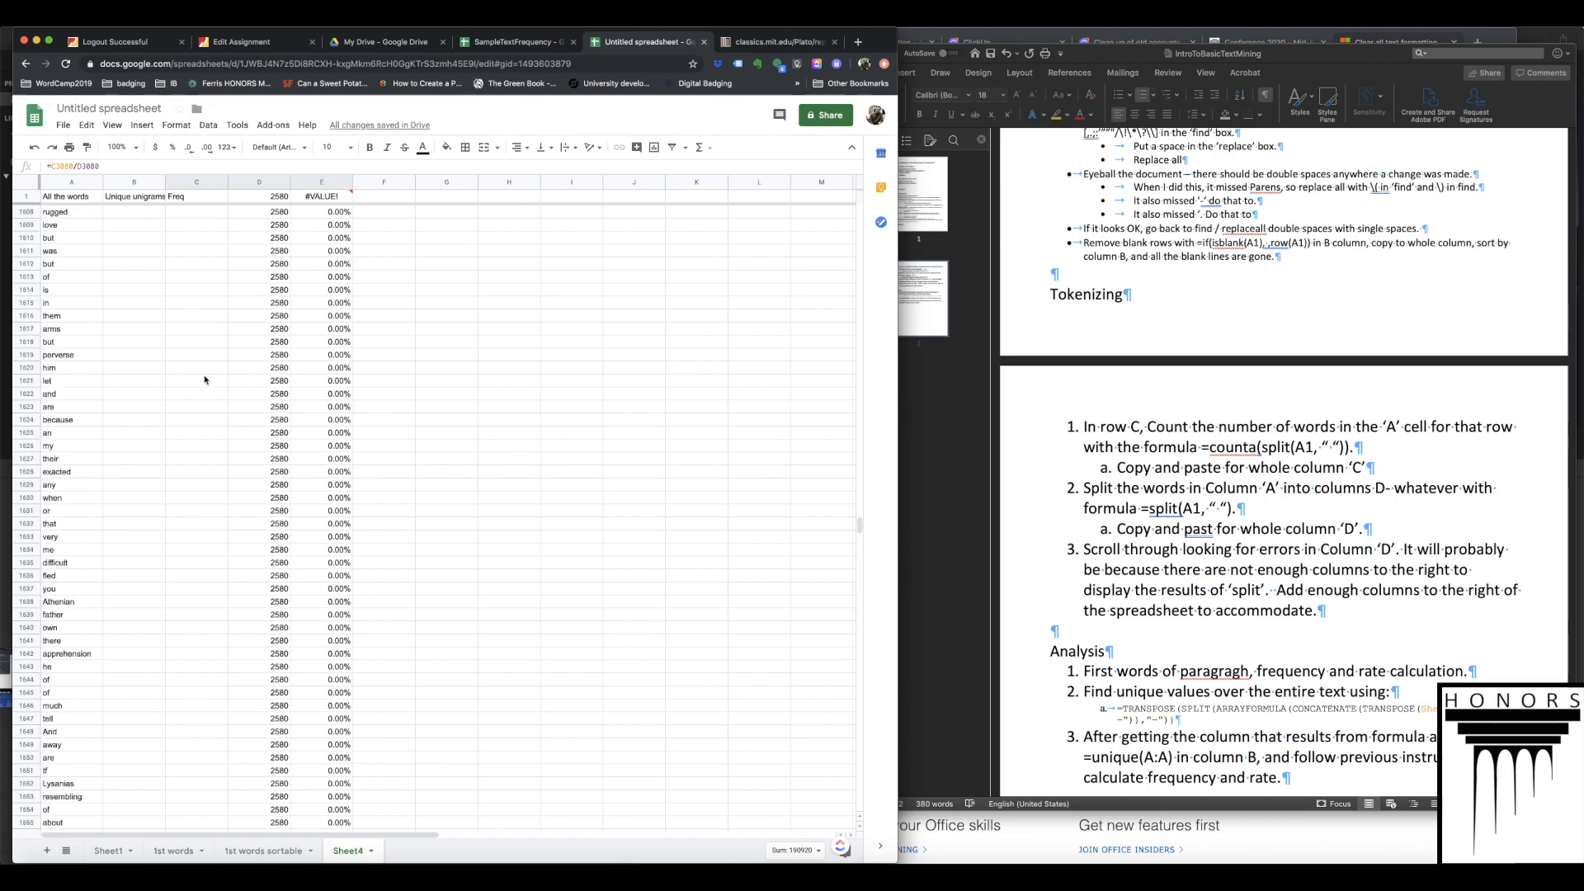
scroll(206, 378, up, 17)
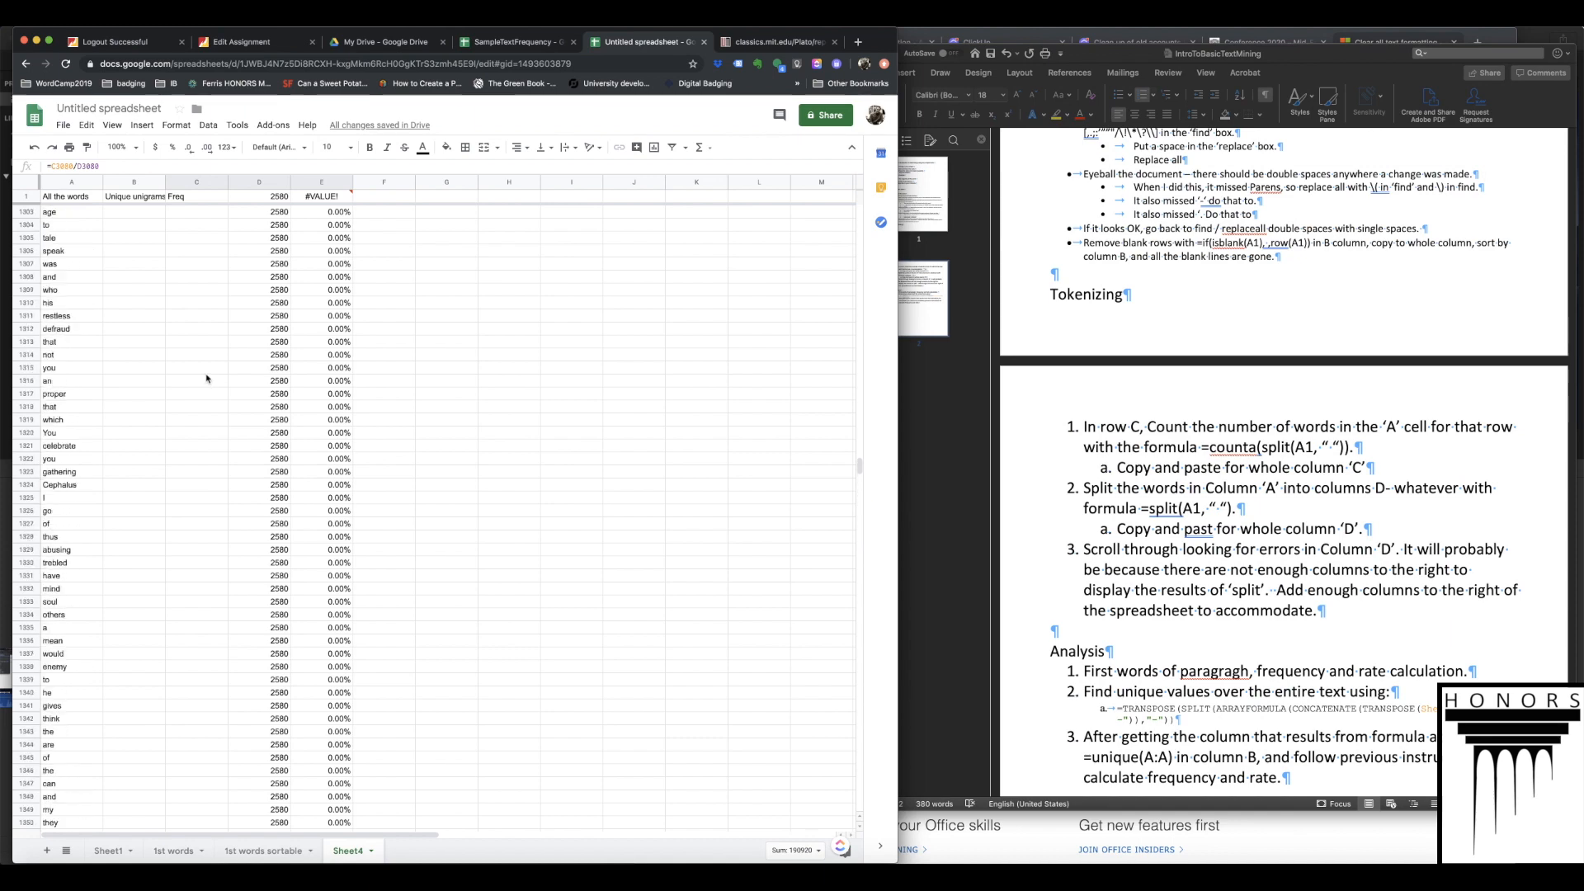
scroll(208, 377, up, 8)
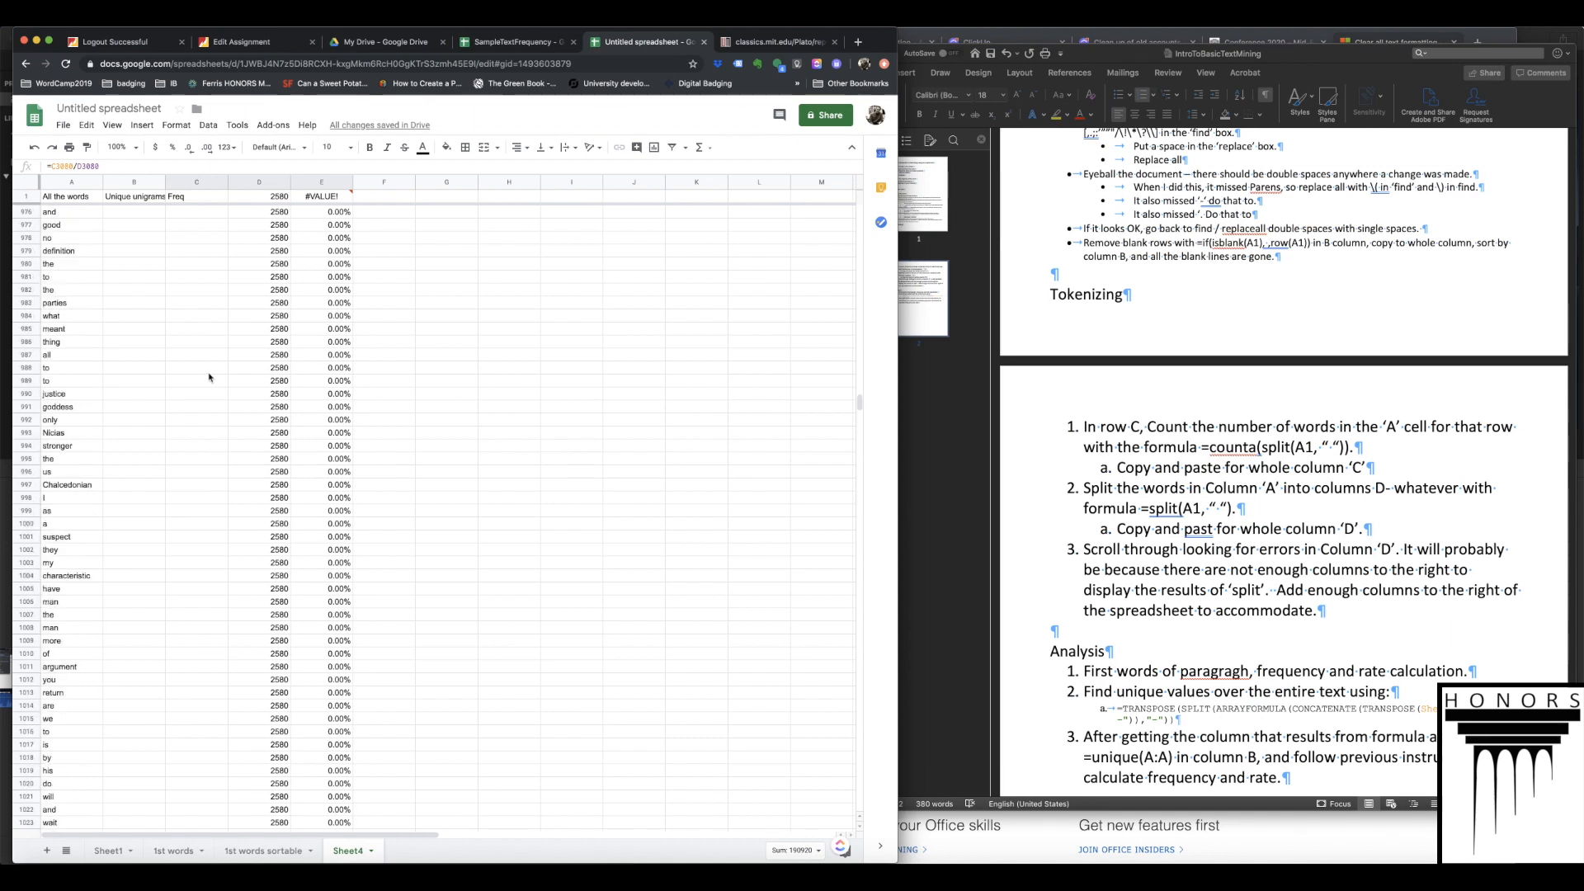
scroll(209, 378, up, 6)
scroll(210, 378, up, 3)
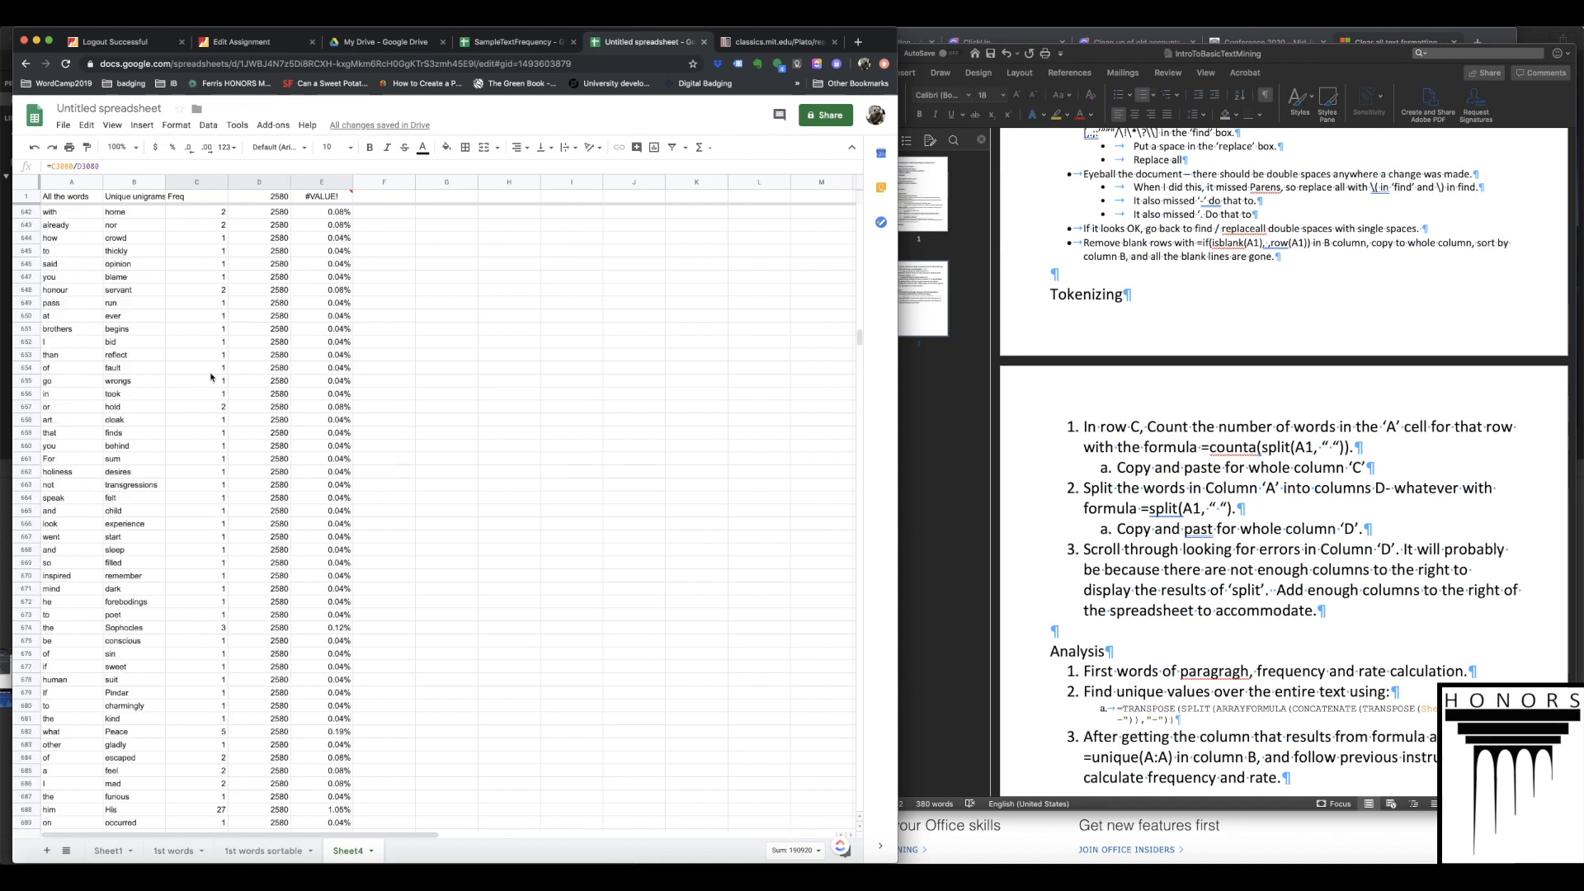
shift+click(275, 647)
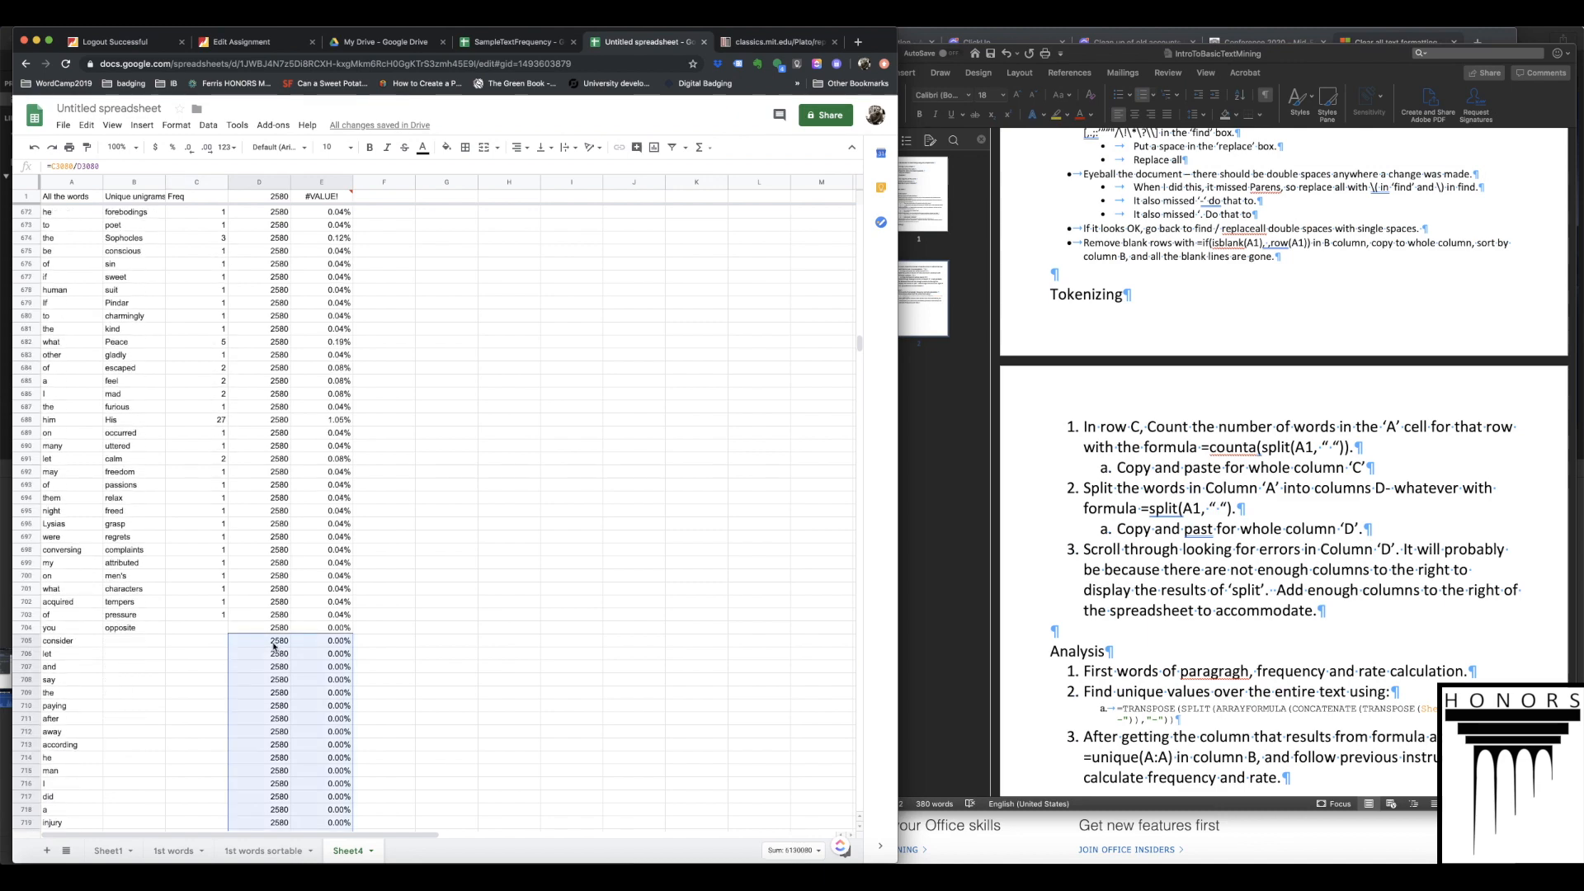
right_click(275, 647)
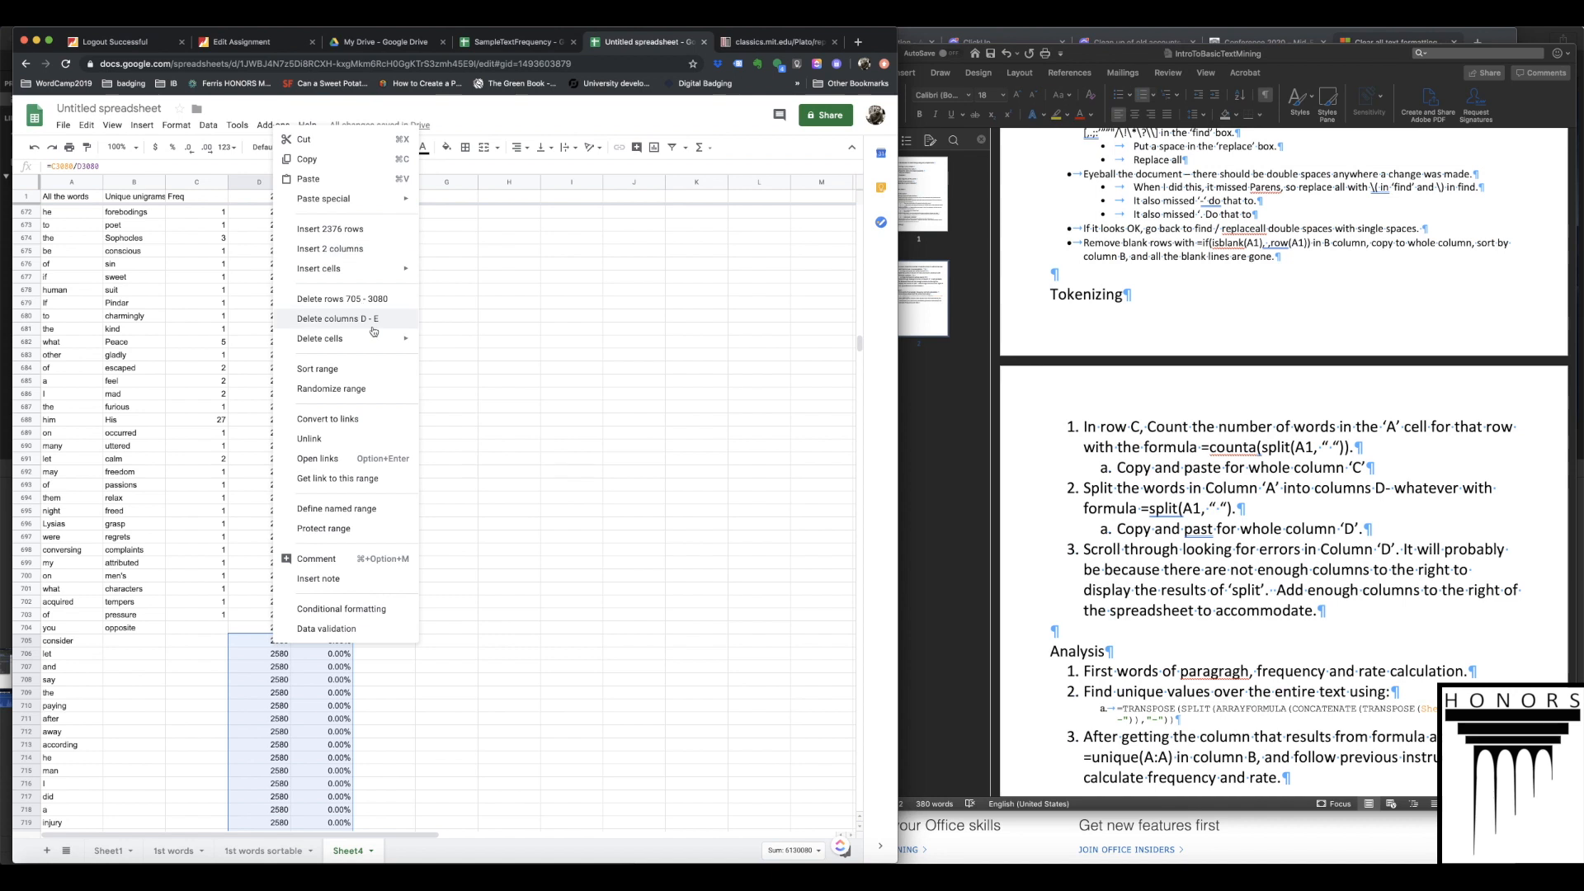
mouse_move(361, 339)
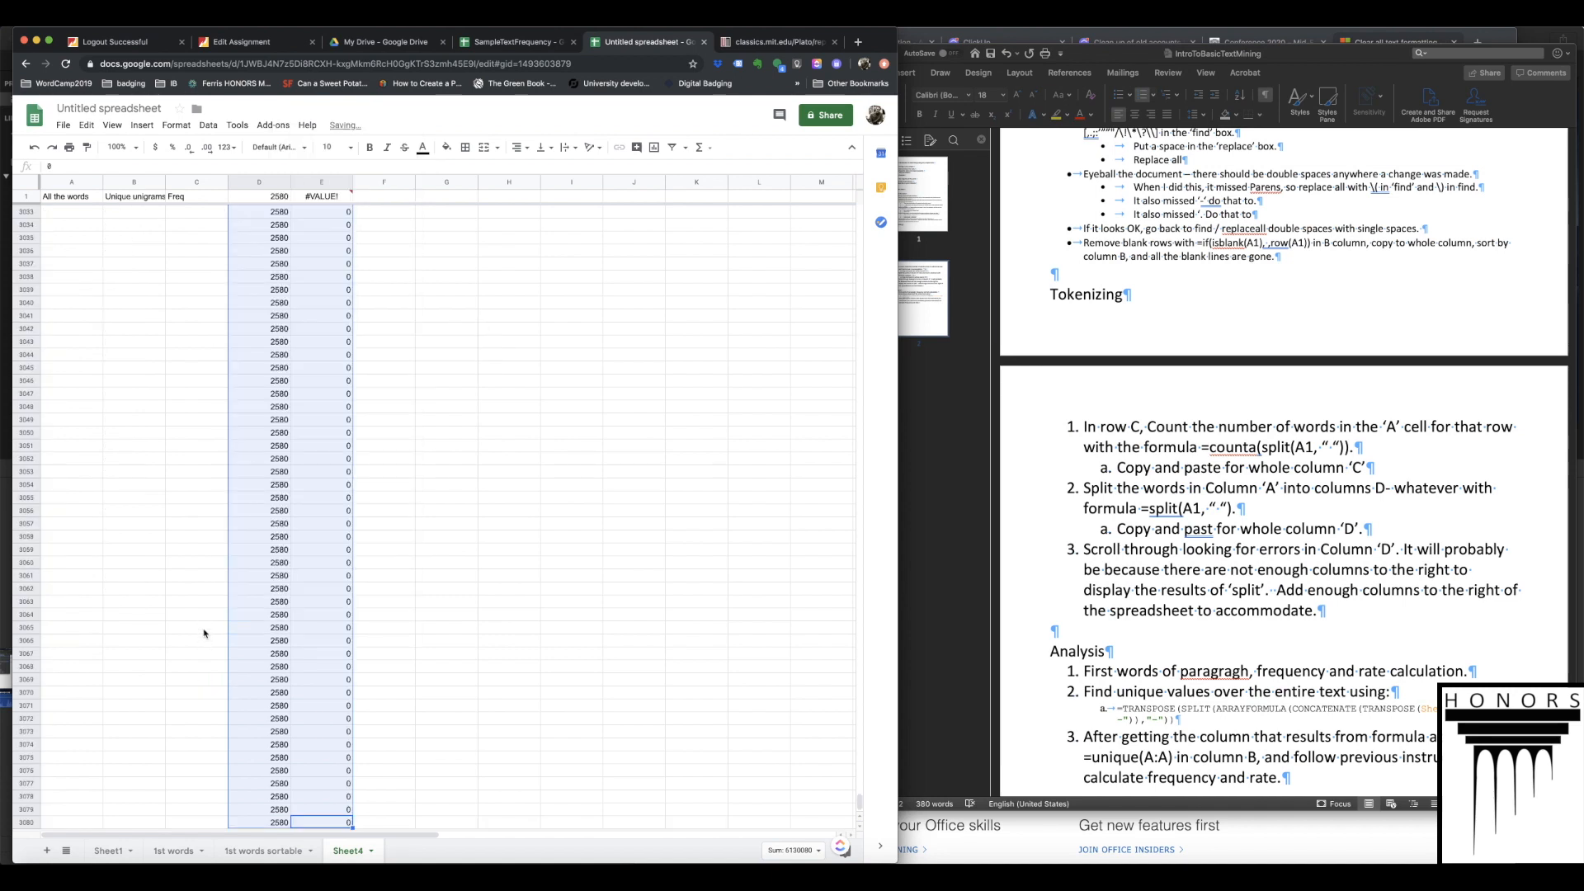
- Copy the frequency formula from C703 into C704 for the last unique word
click(217, 595)
key(ctrl+Up)
key(ctrl+c)
scroll(218, 595, up, 5)
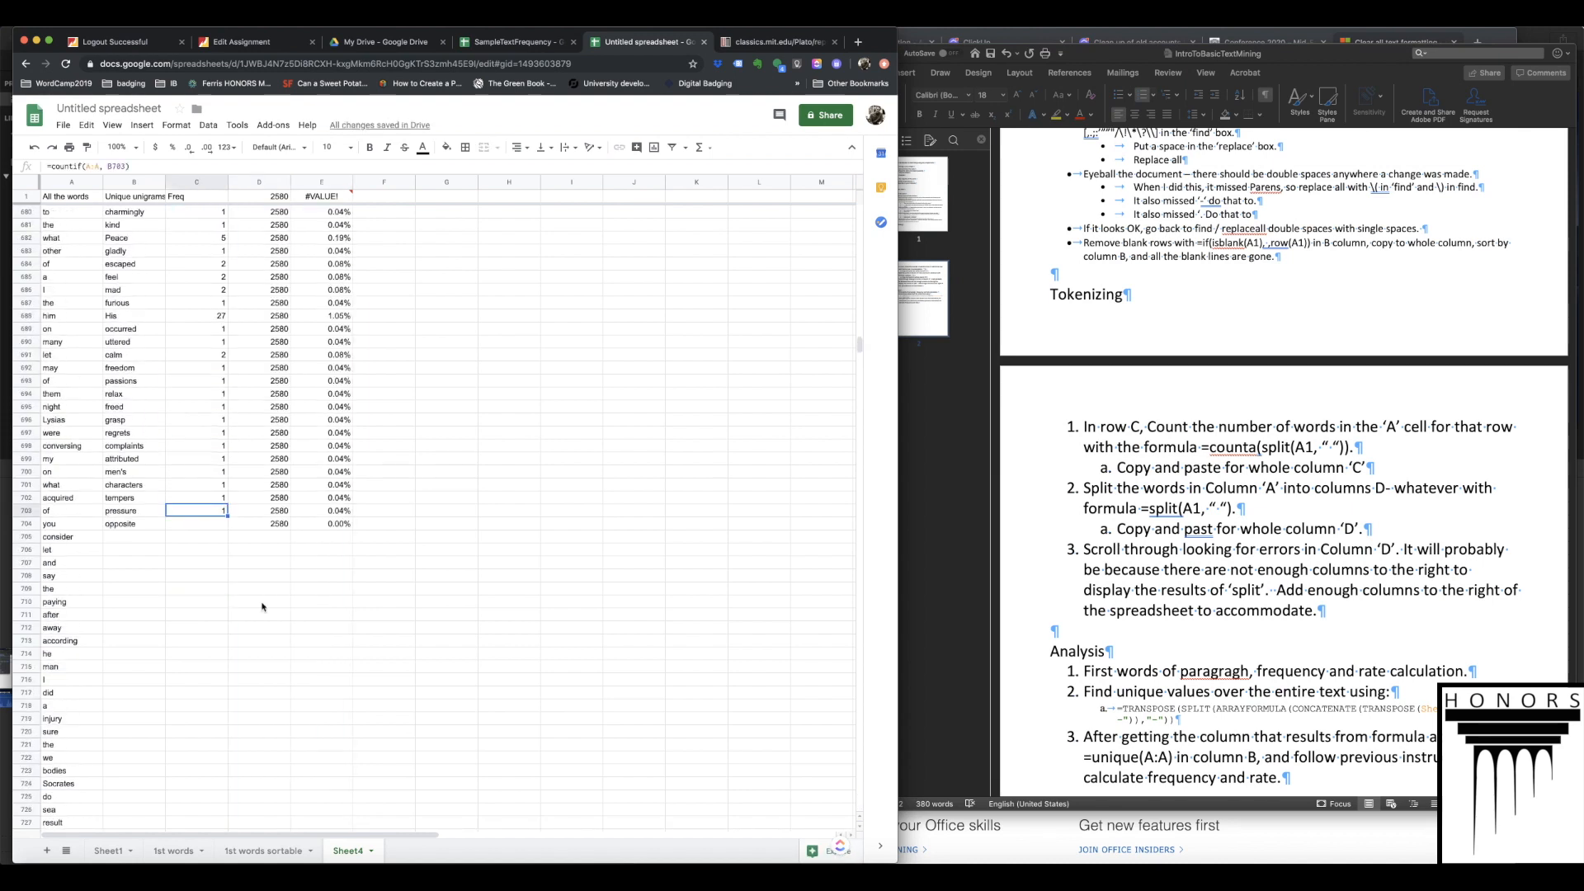
click(207, 547)
key(ctrl+v)
click(202, 588)
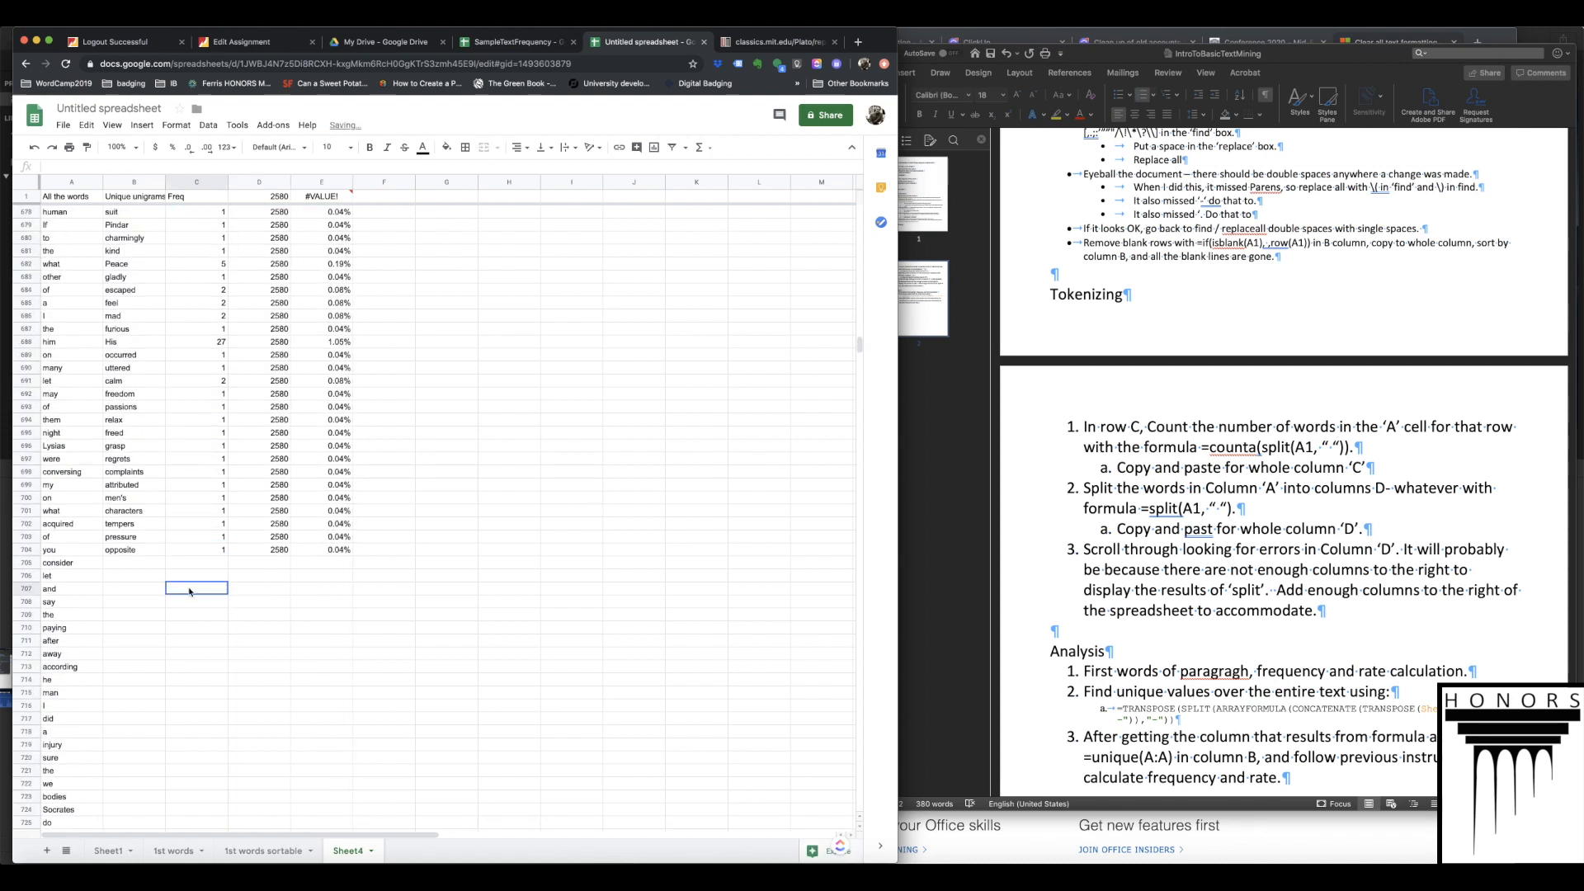
- Replace the overwritten headers in row 1 with Total in D1 and Rate in E1
scroll(248, 549, up, 15)
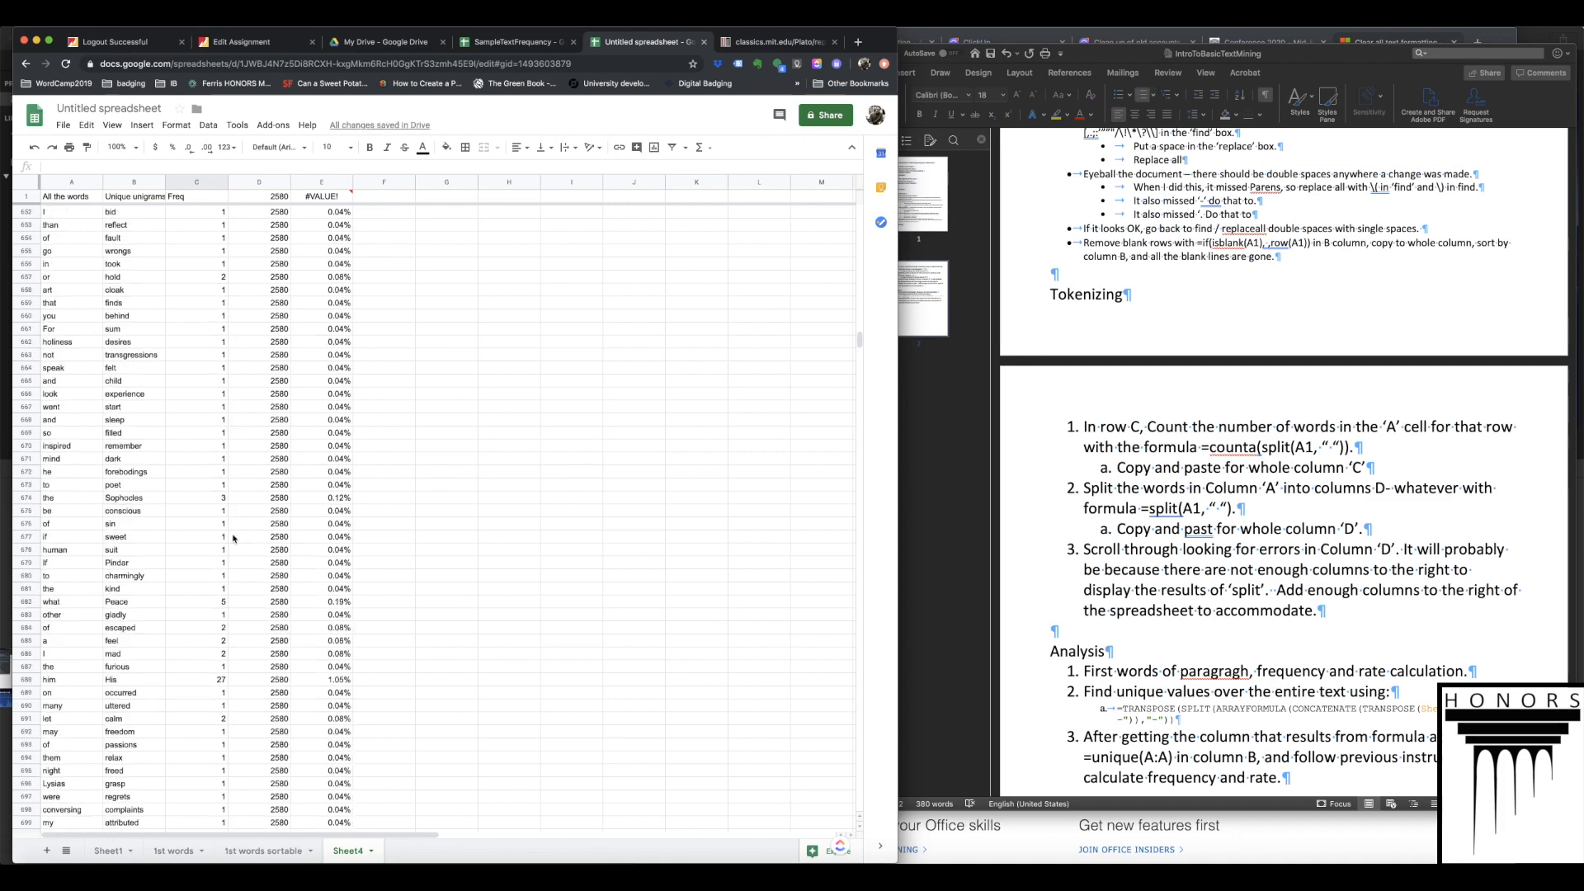
scroll(230, 537, up, 20)
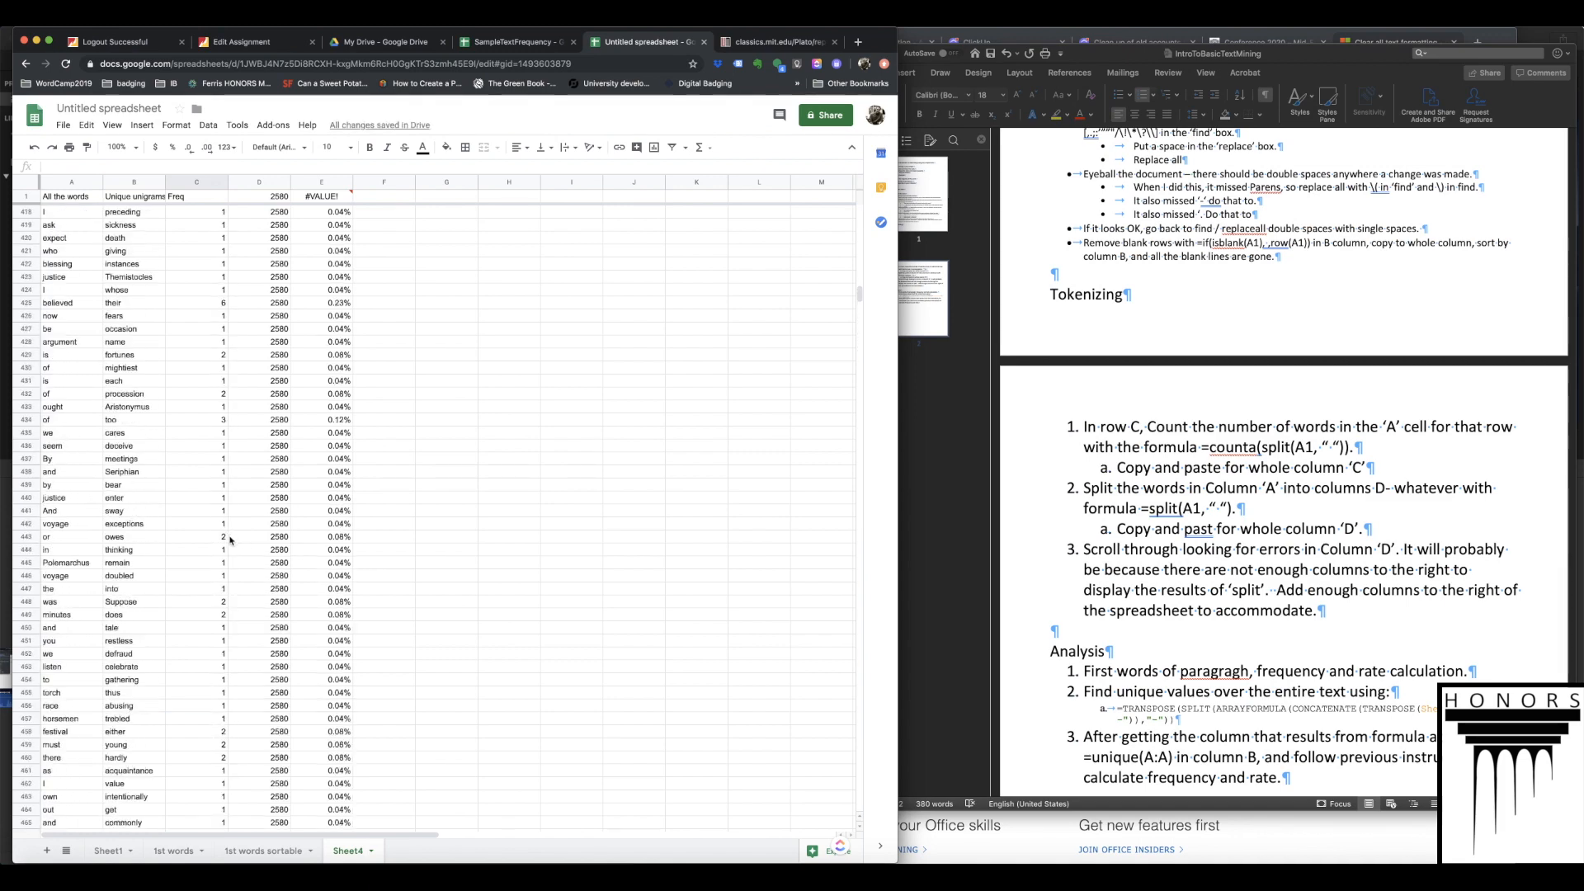
scroll(230, 537, up, 10)
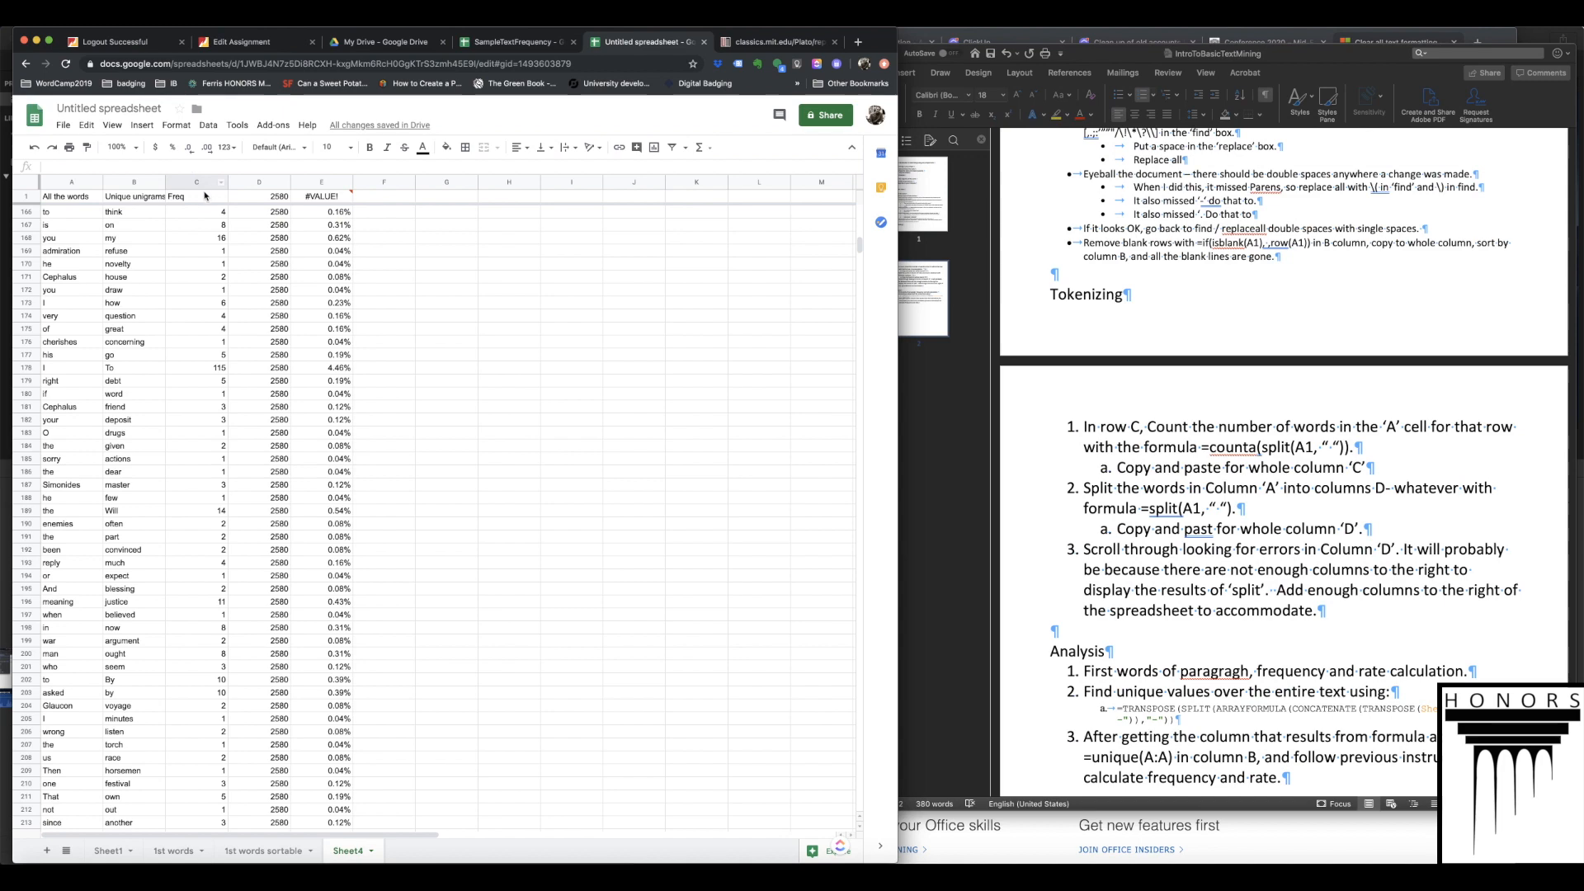
click(348, 198)
scroll(328, 240, up, 18)
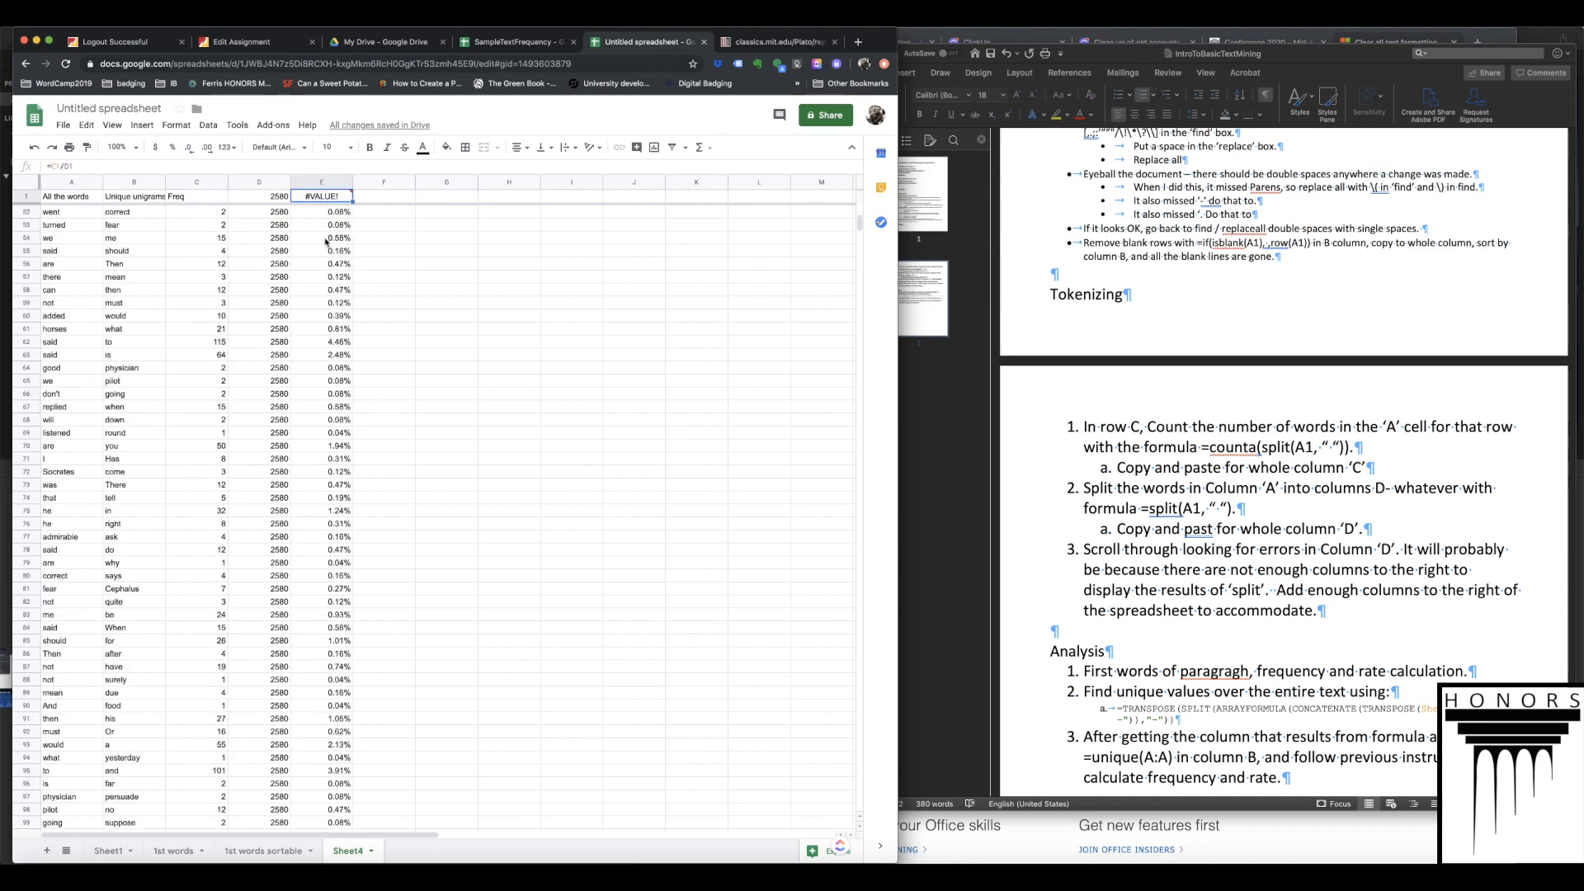
text(Ra)
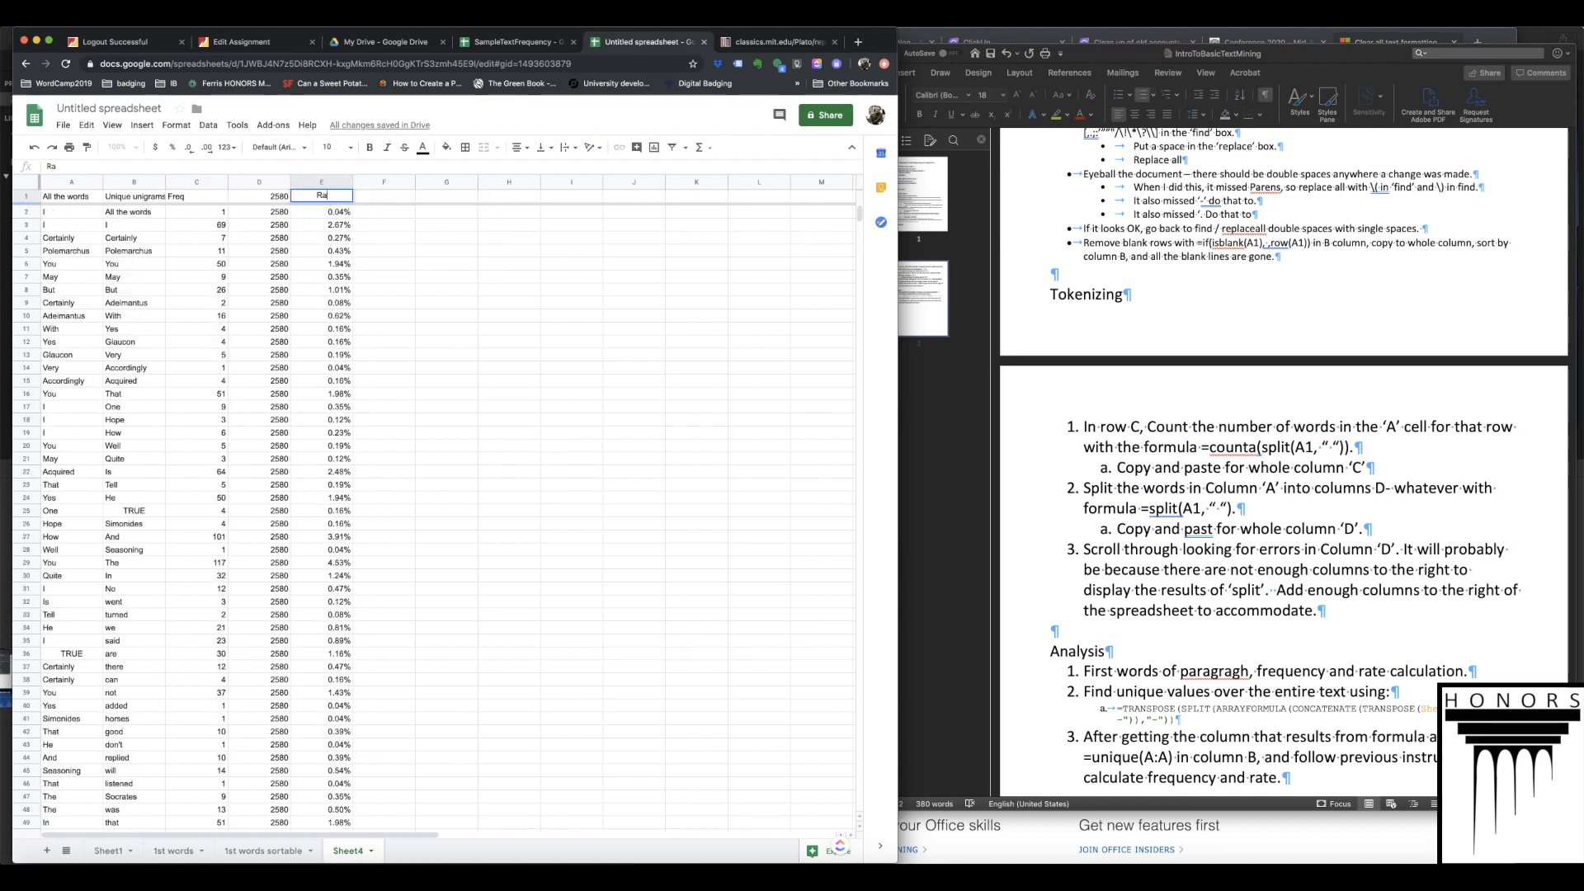
text(te)
key(Left)
text(Total)
key(Right)
text(tf)
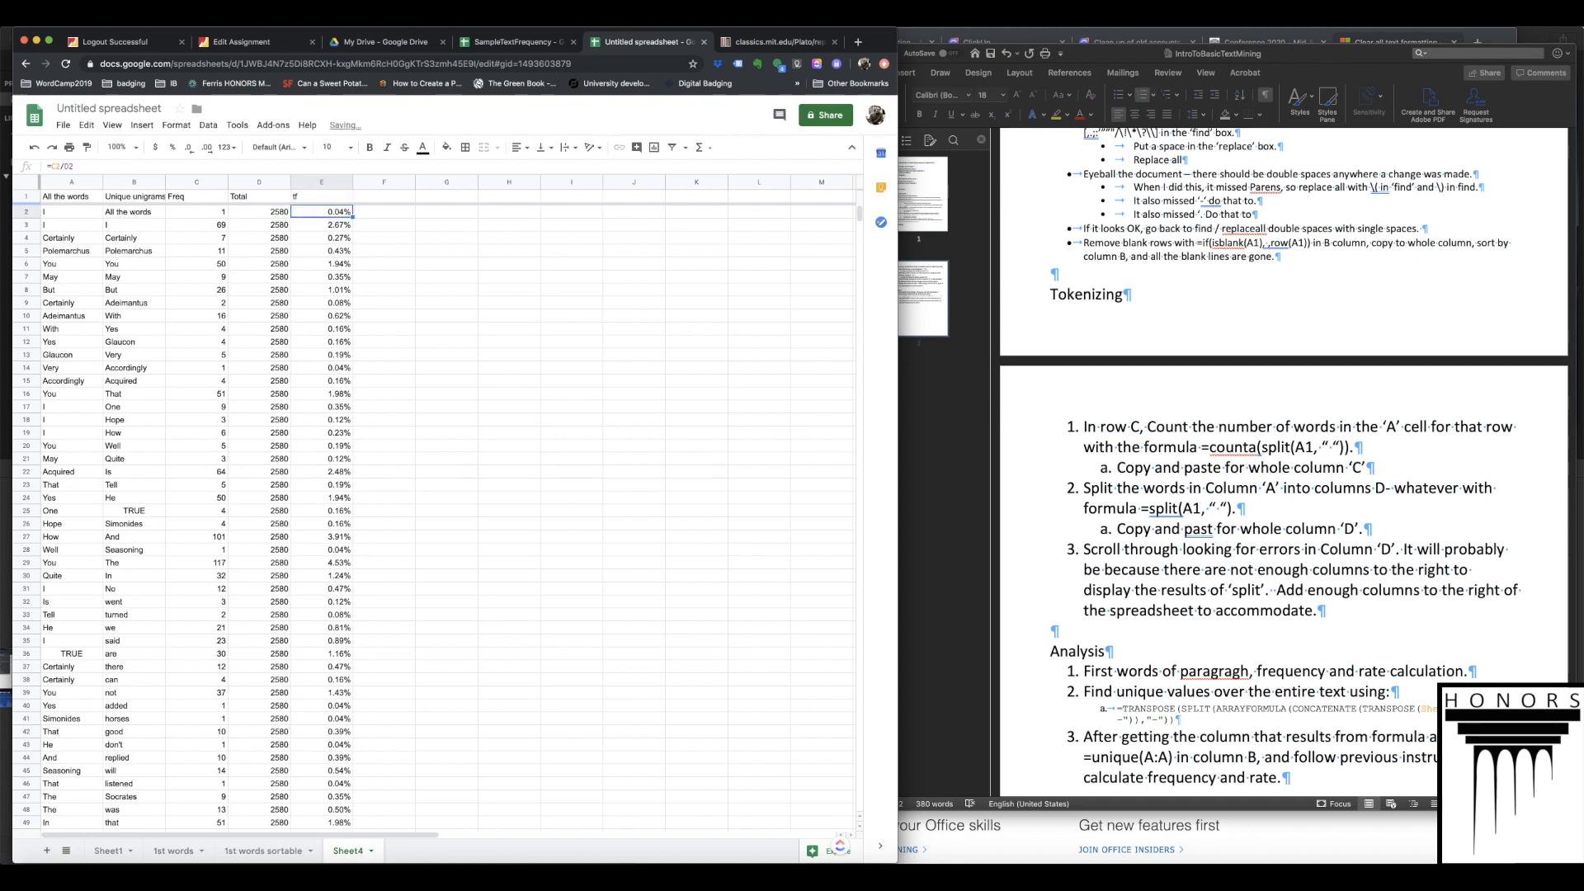
key(Left)
key(Left)
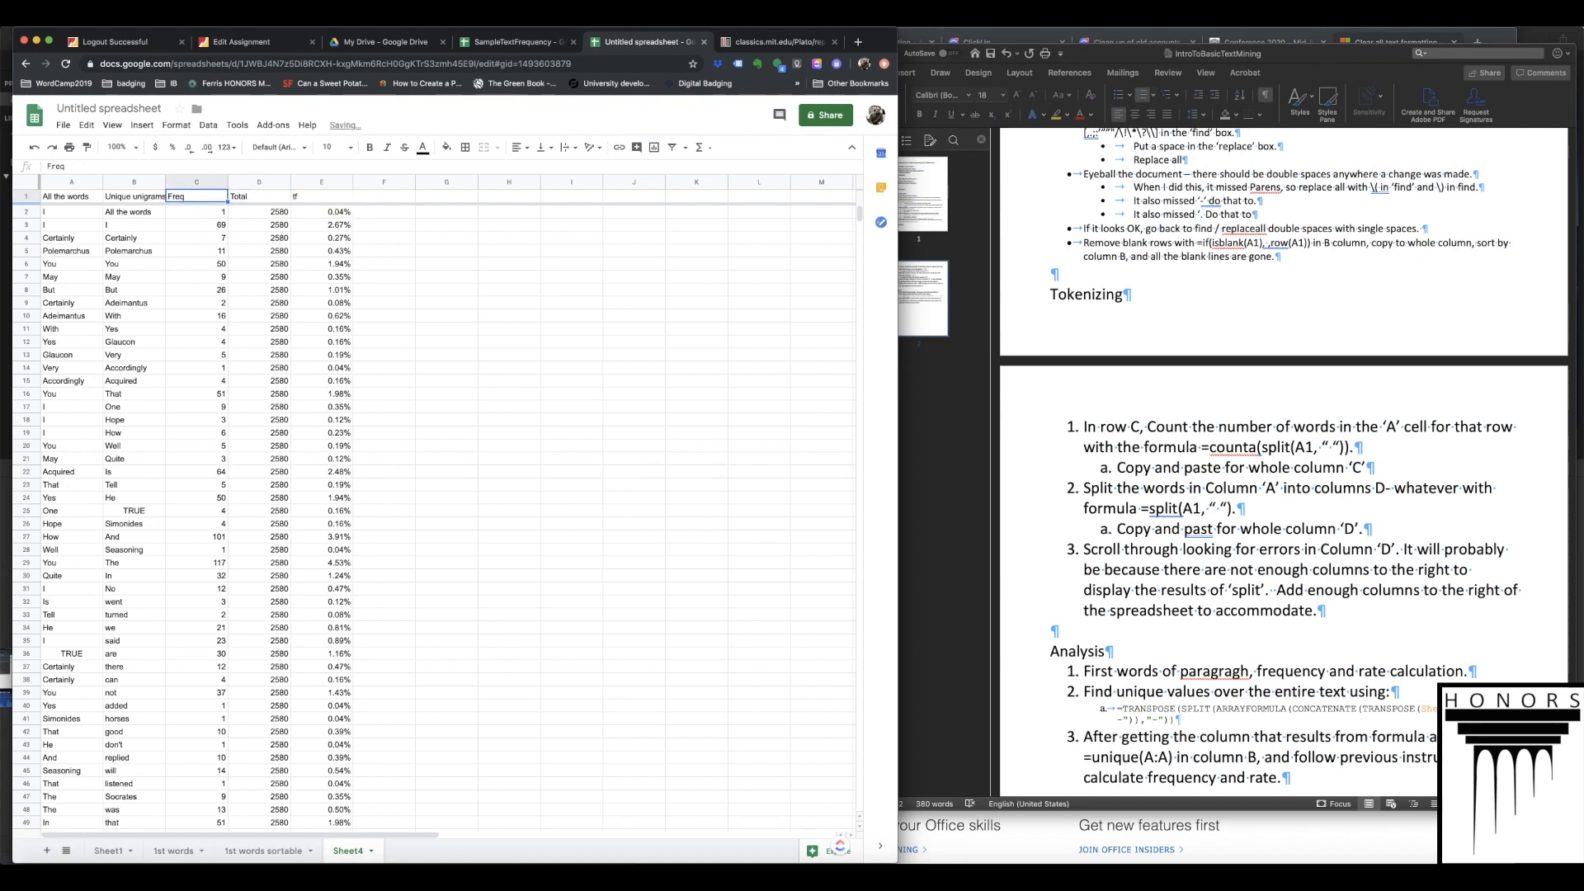
key(Right)
key(Right)
text(Rate)
key(Return)
key(Left)
key(Left)
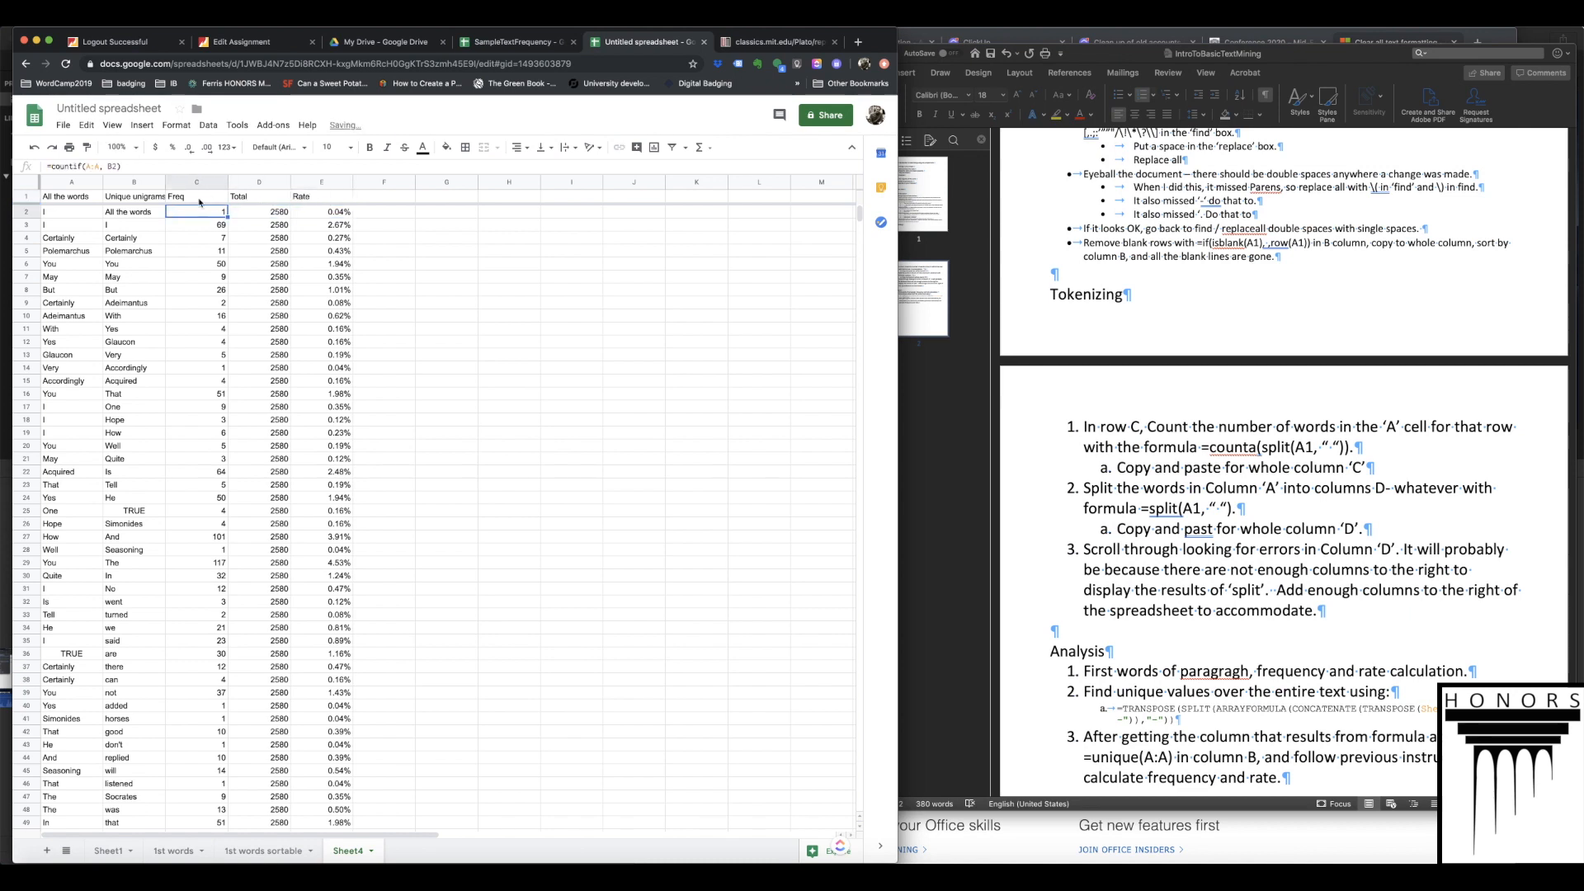
- Center-align the Freq, Total and Rate columns C to E
drag(198, 198, 326, 208)
drag(196, 182, 321, 181)
click(517, 147)
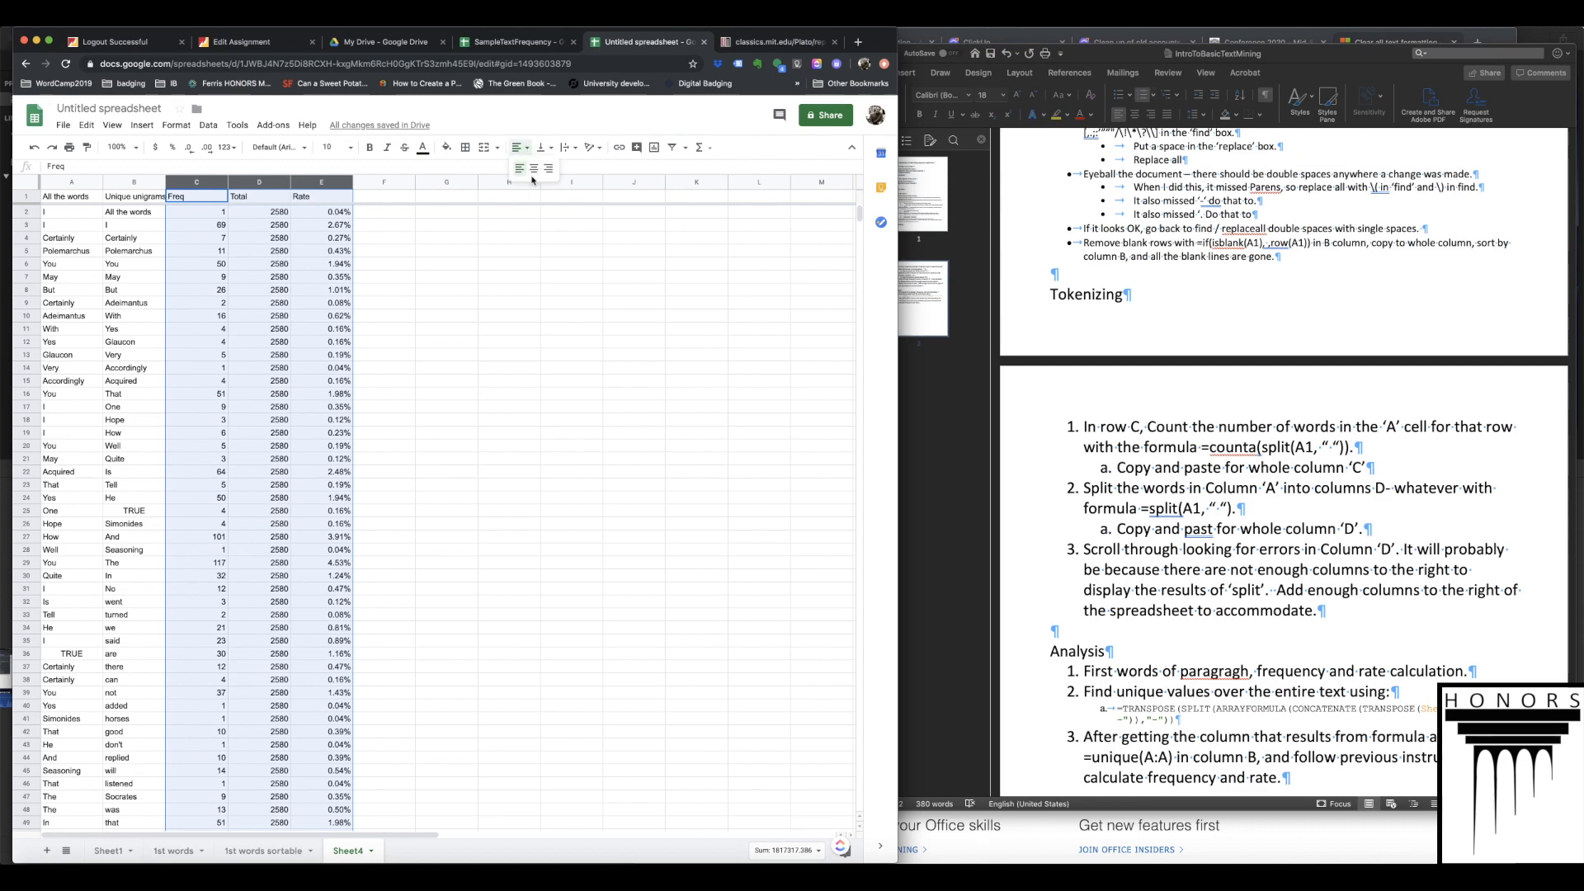
click(534, 169)
click(373, 269)
scroll(287, 366, down, 5)
scroll(287, 365, up, 5)
click(206, 214)
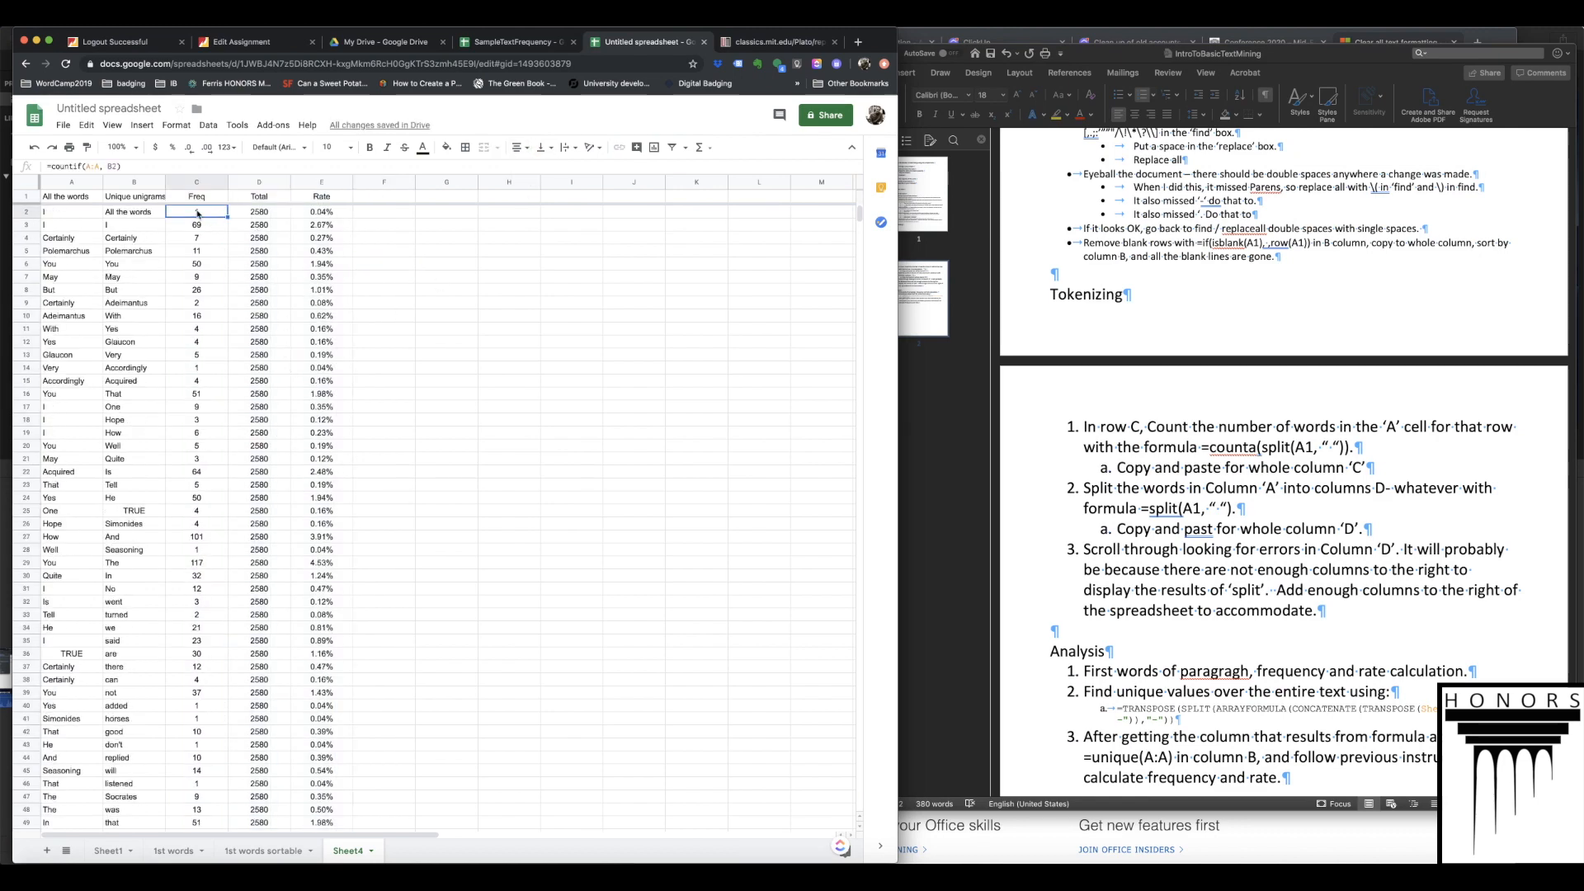
- Copy columns B to E and rename the current sheet Unigram calc
drag(129, 182, 330, 200)
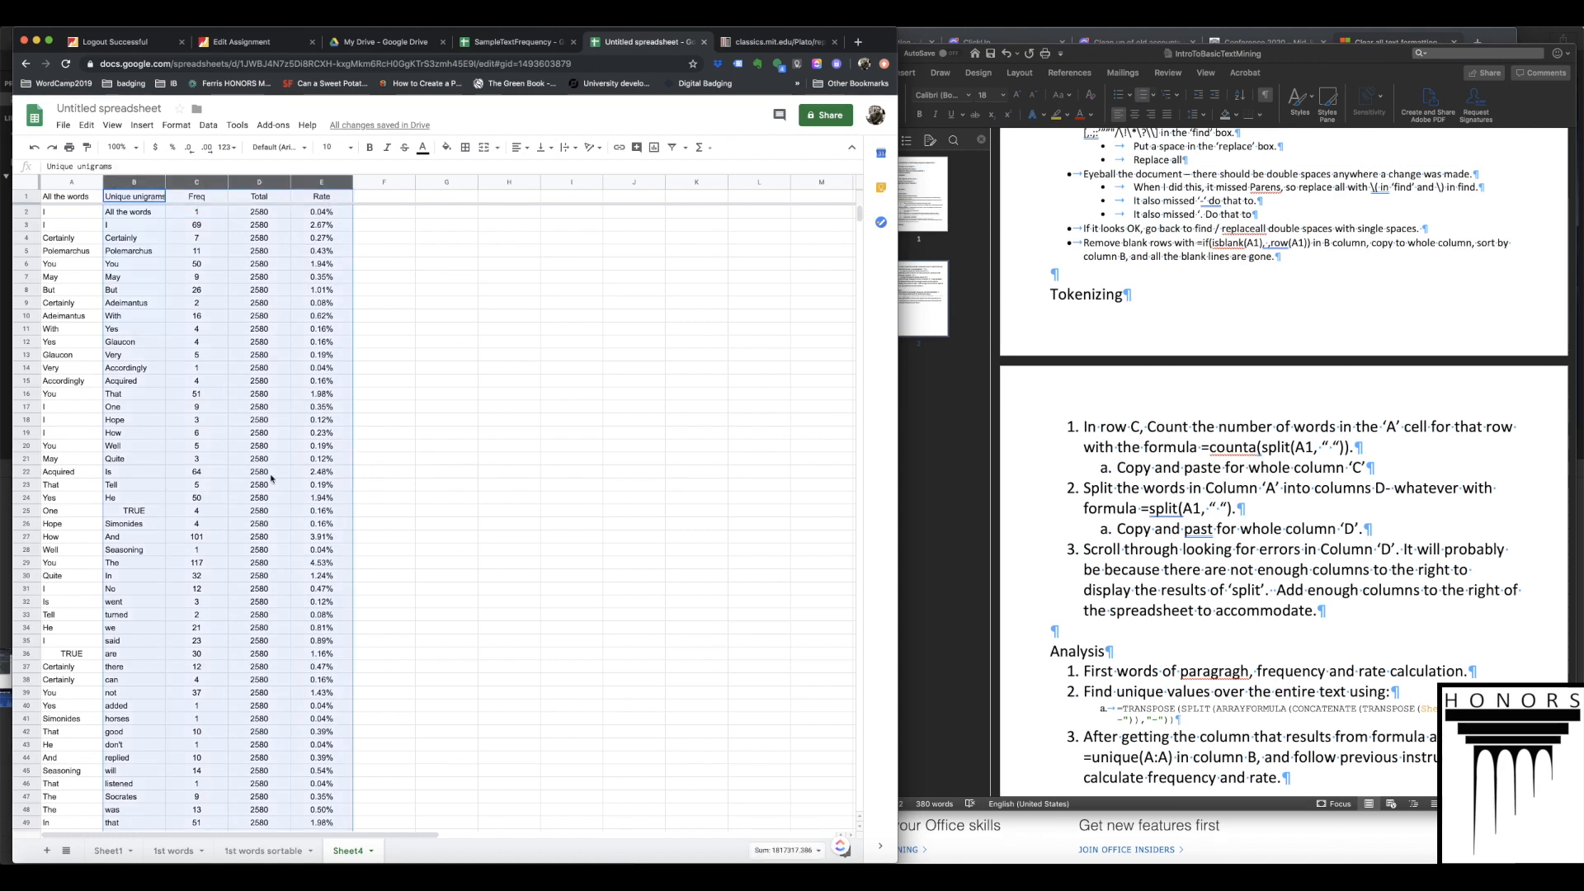
key(ctrl+c)
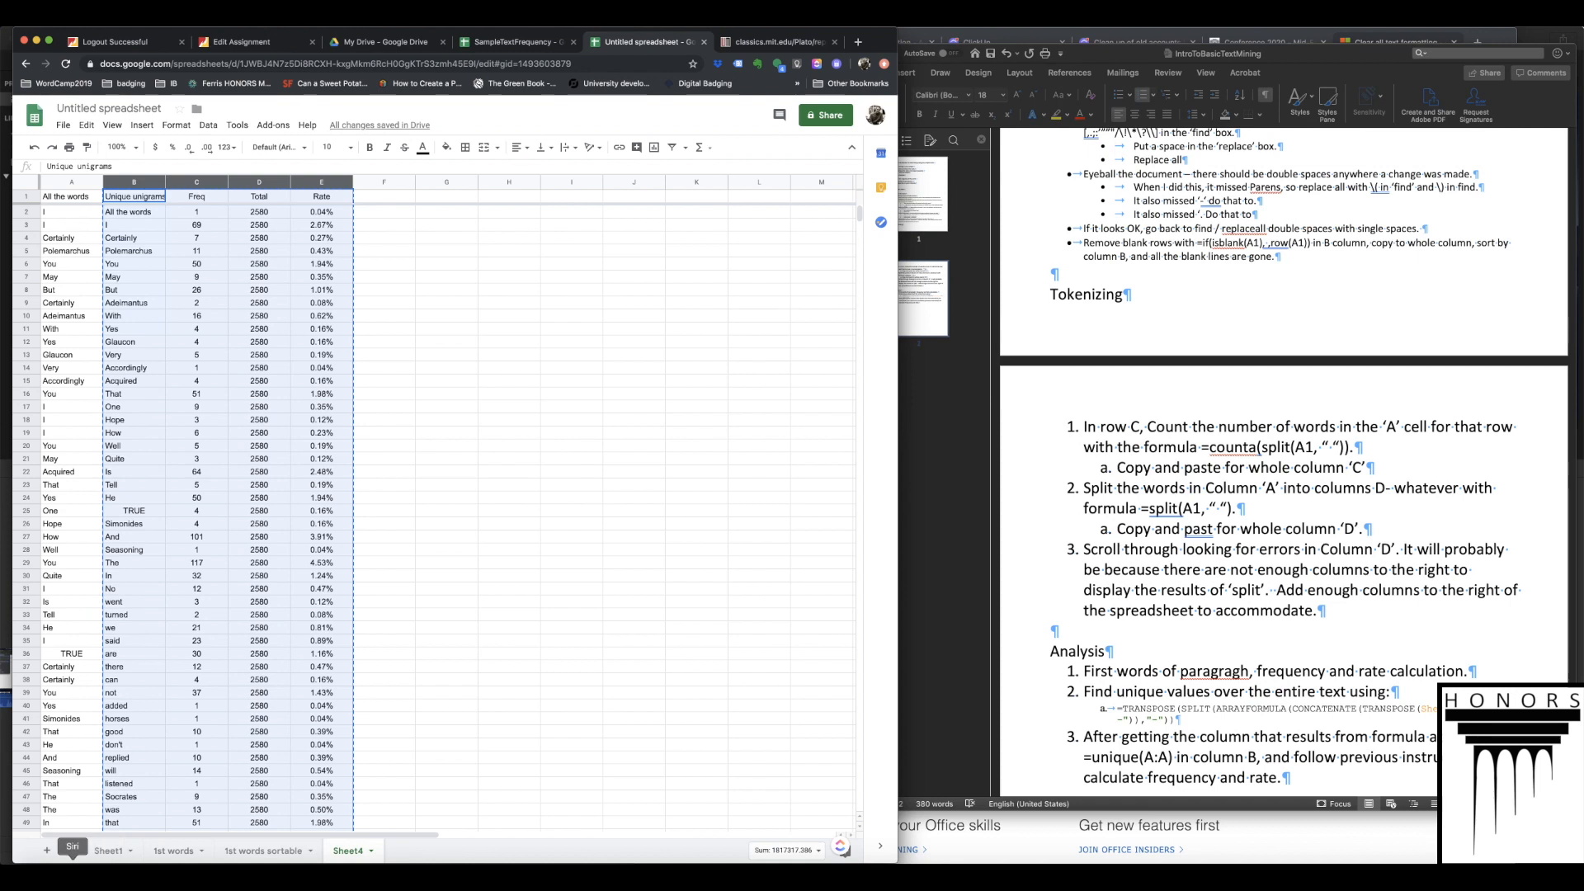
double_click(347, 851)
text(CUni)
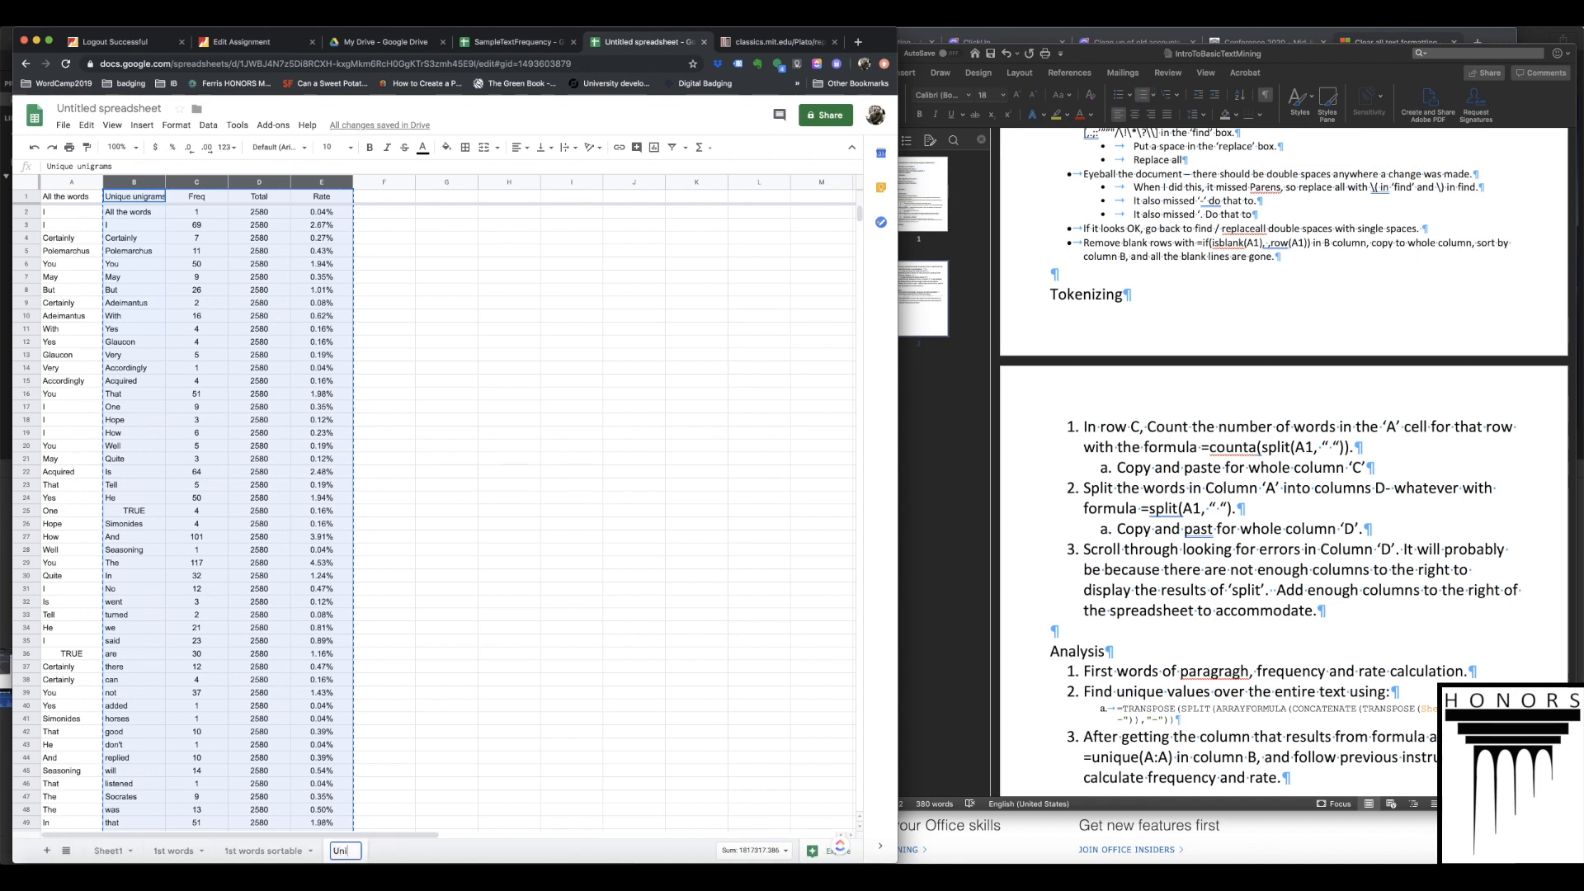
text(gram calc)
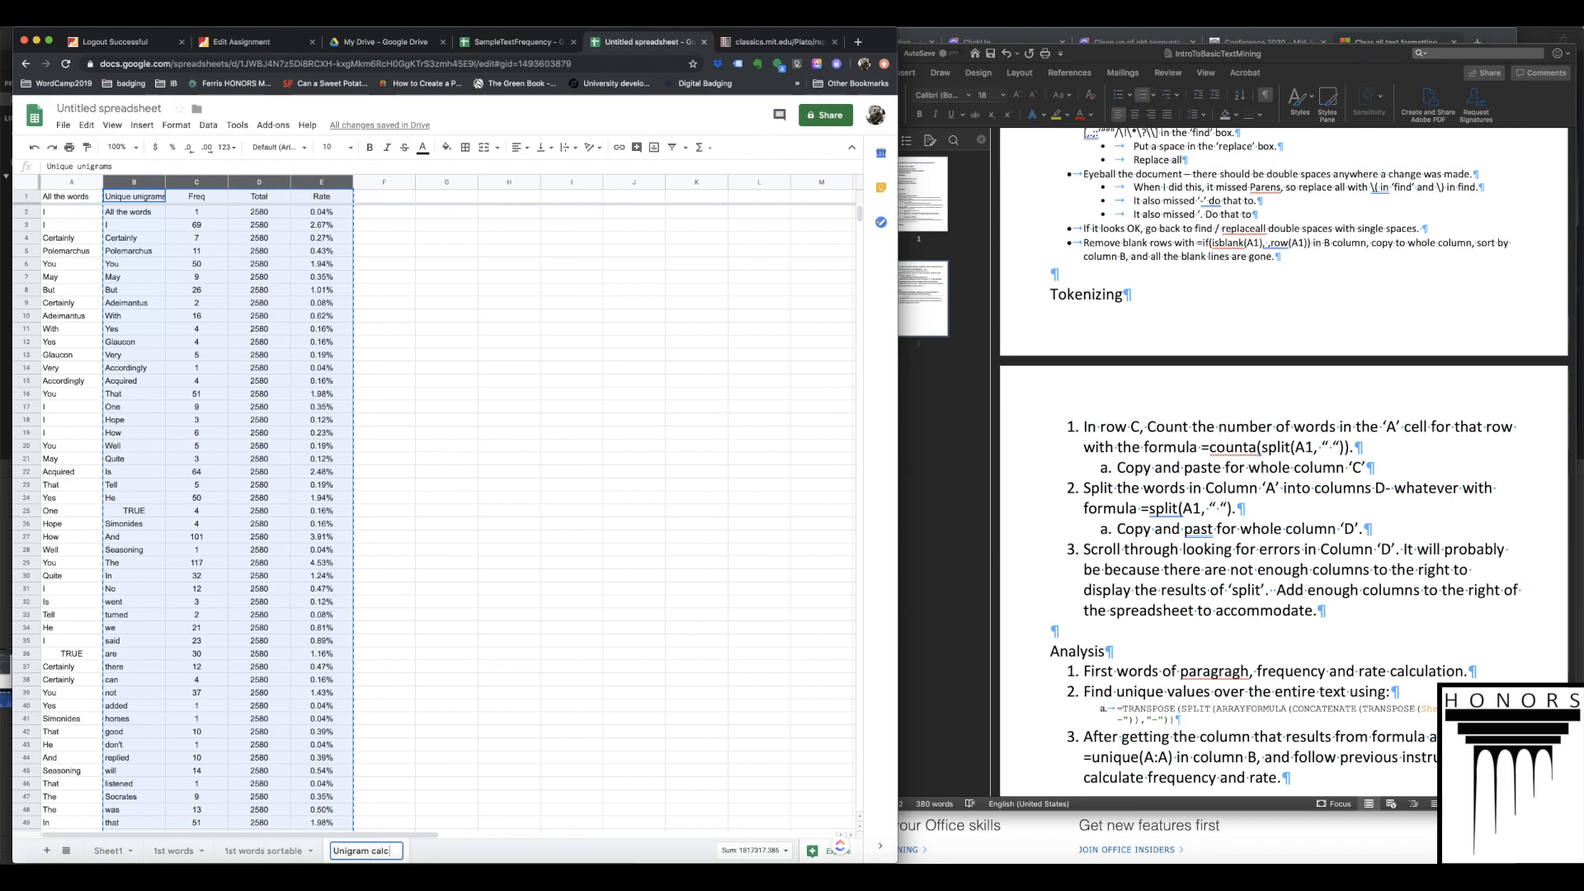
- Add a new sheet and paste the copied unigram columns into it as values only, starting at A1
click(46, 850)
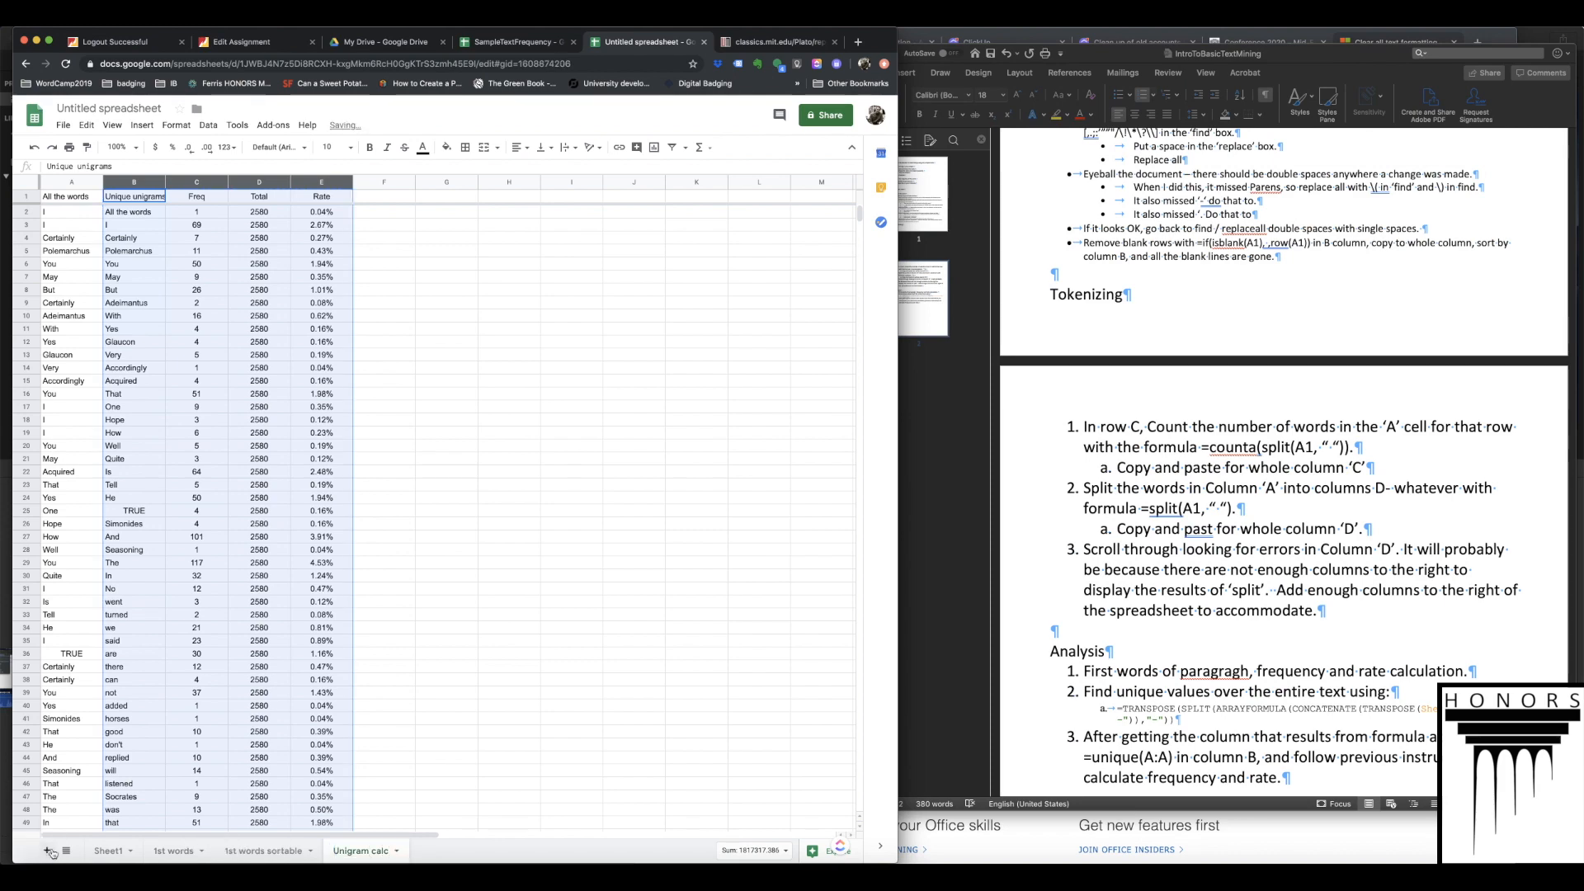
right_click(74, 198)
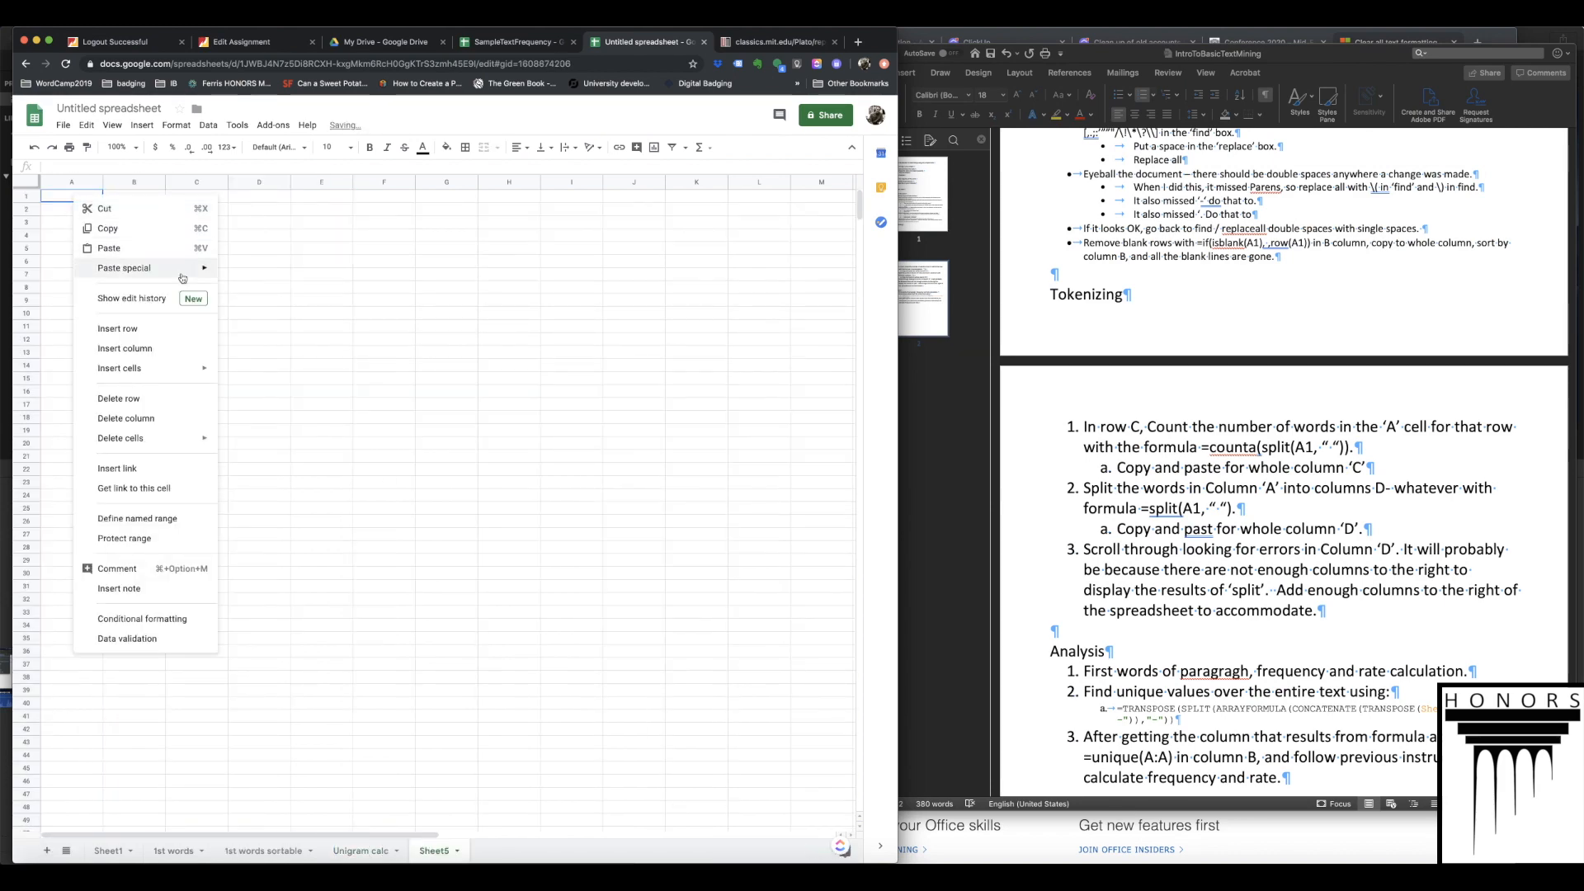
mouse_move(190, 268)
click(300, 275)
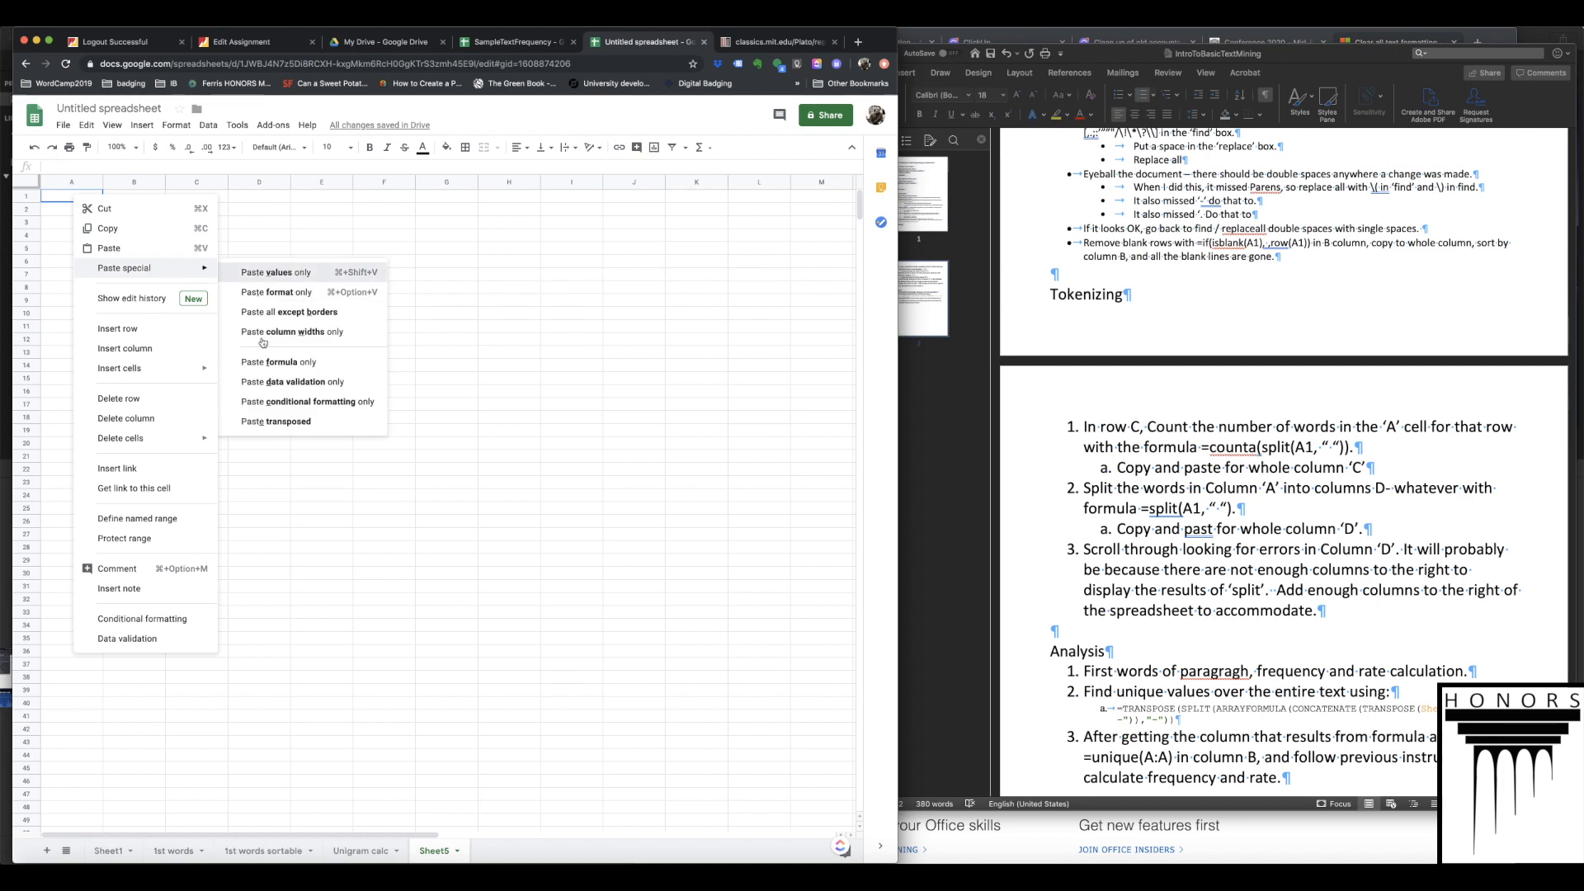
drag(28, 188, 29, 208)
click(26, 183)
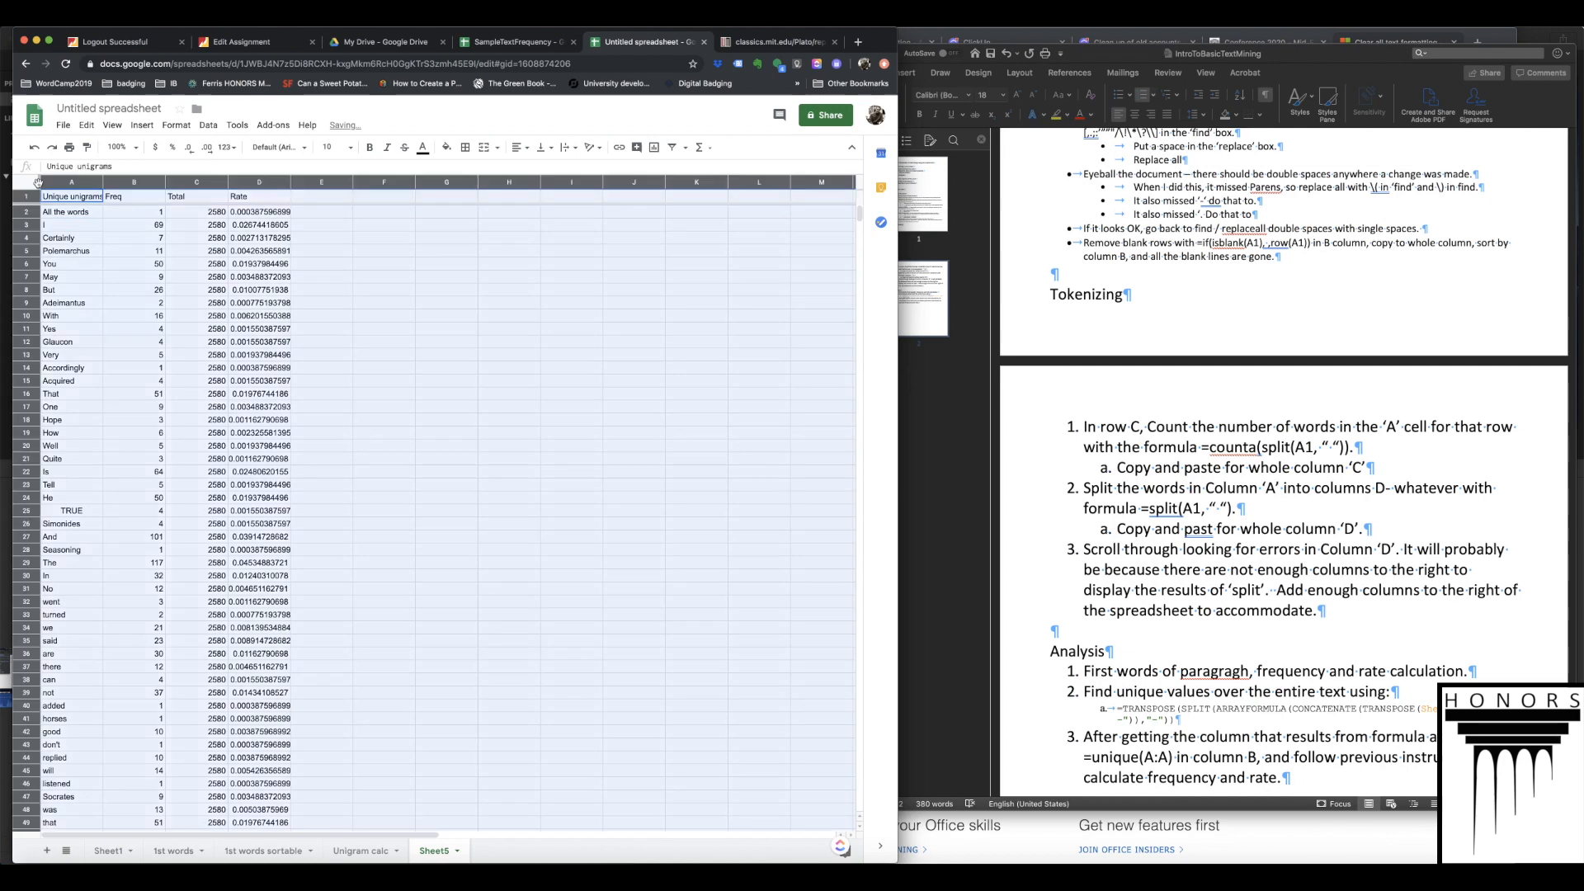
click(208, 124)
click(239, 247)
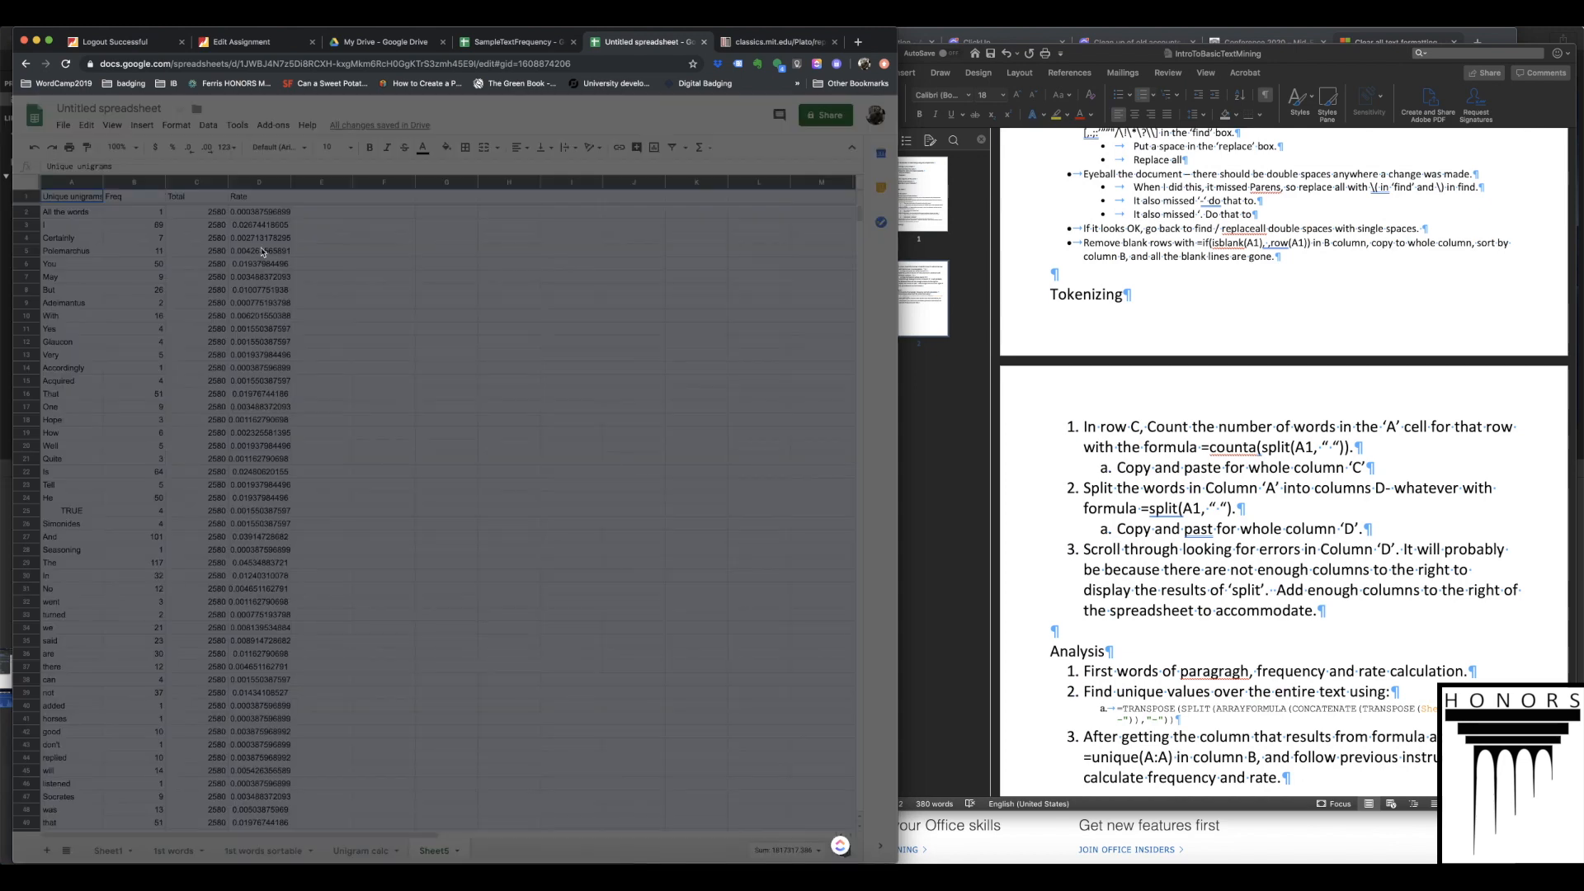
click(518, 547)
- Format the Rate column D as a percentage
click(259, 182)
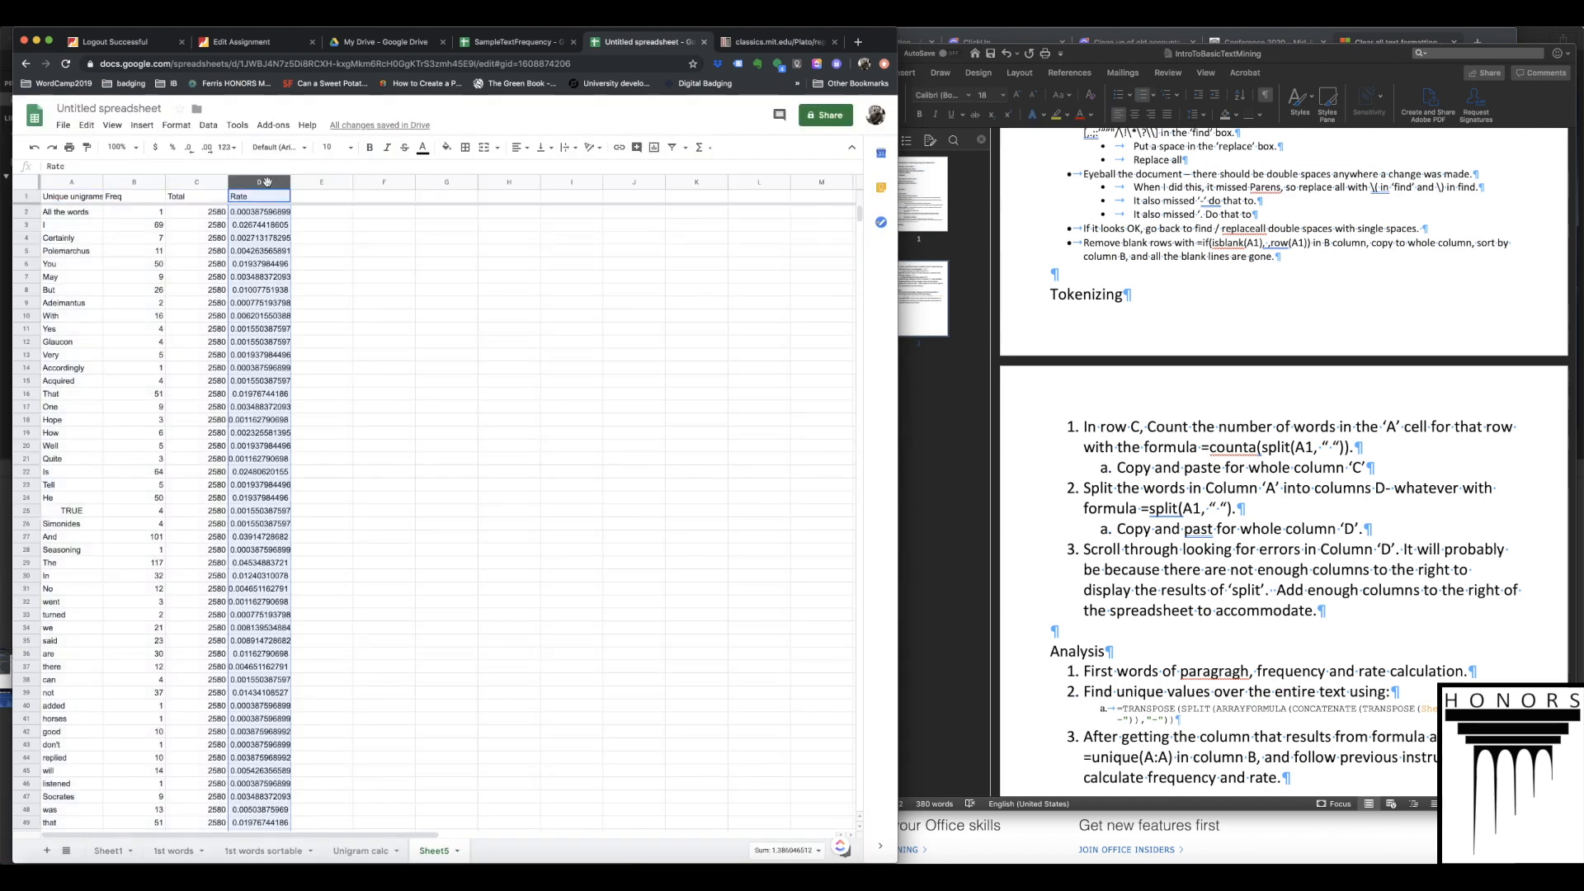
click(175, 124)
mouse_move(209, 188)
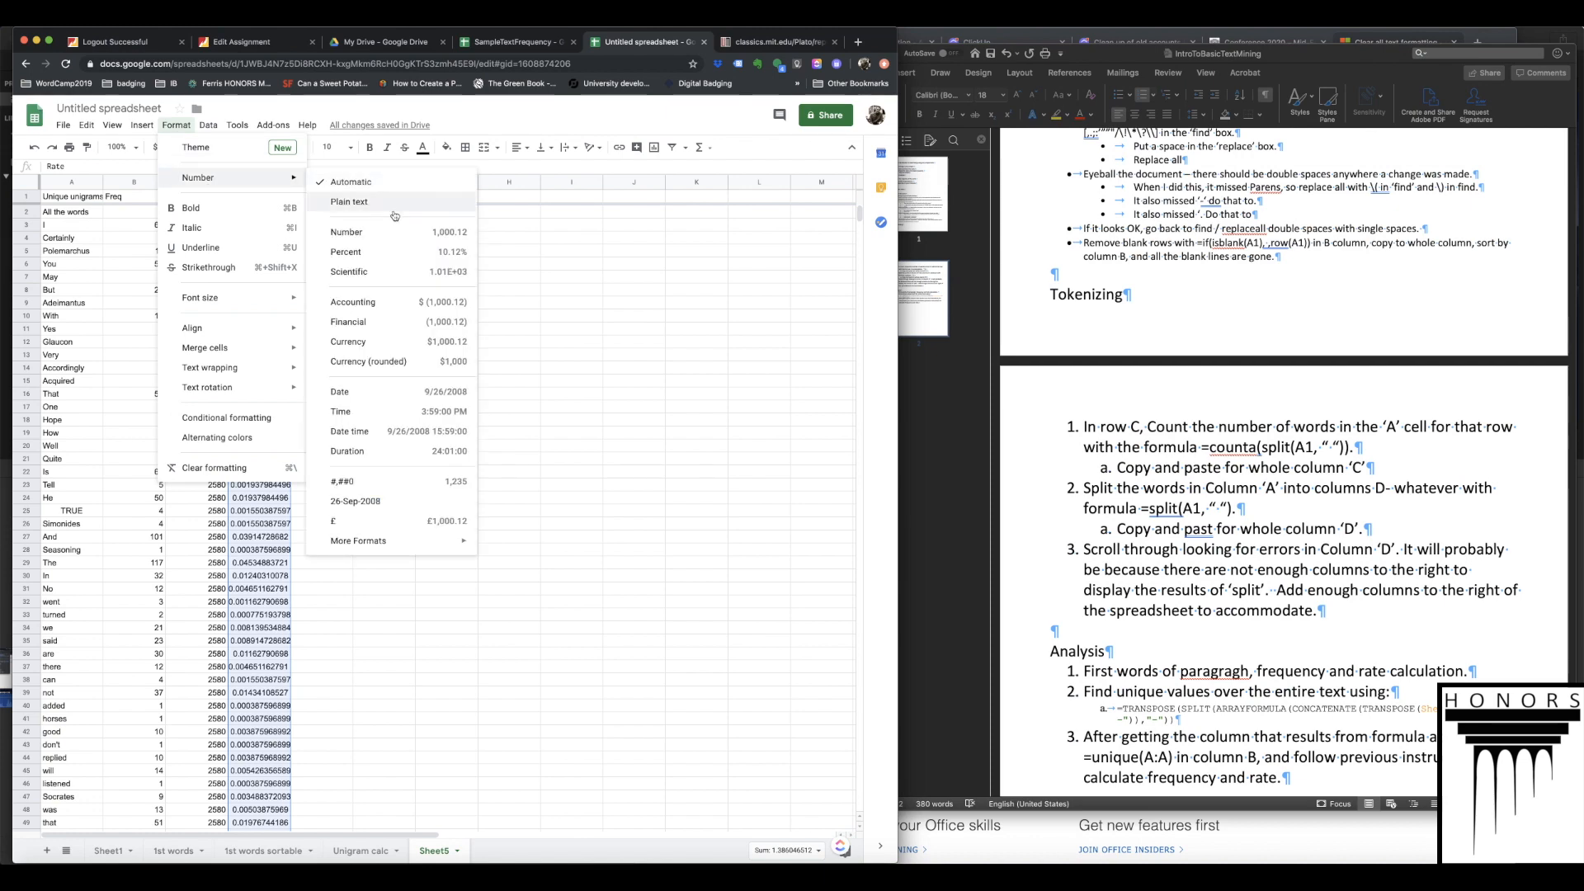
click(395, 252)
- Sort the entire sheet by Rate in descending order, treating row 1 as a header row, and check the first words
click(25, 183)
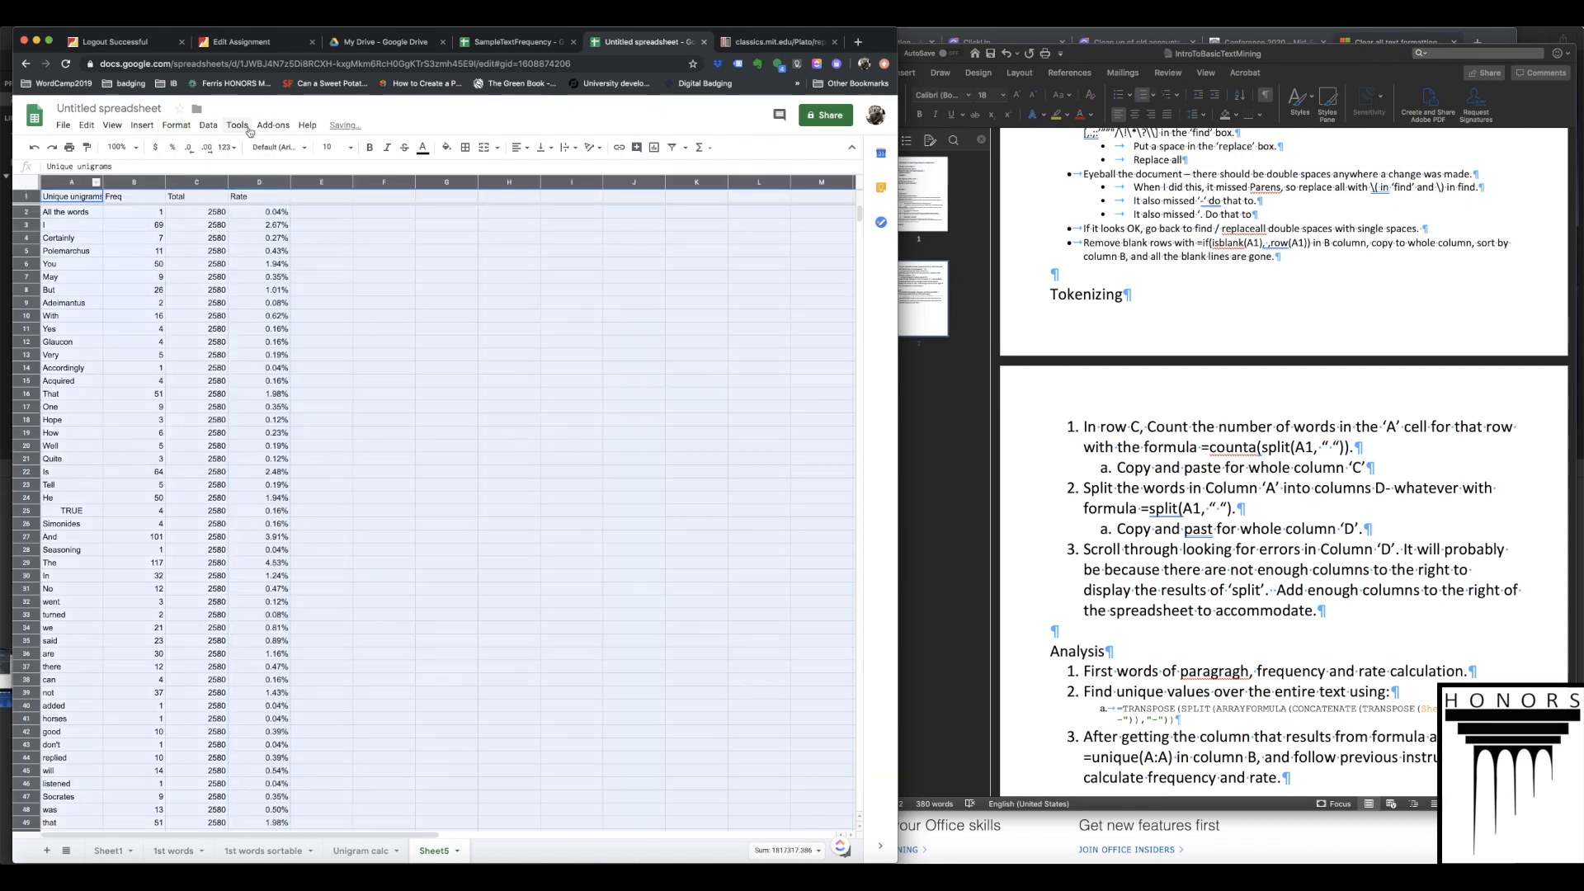
click(208, 125)
click(237, 125)
click(207, 124)
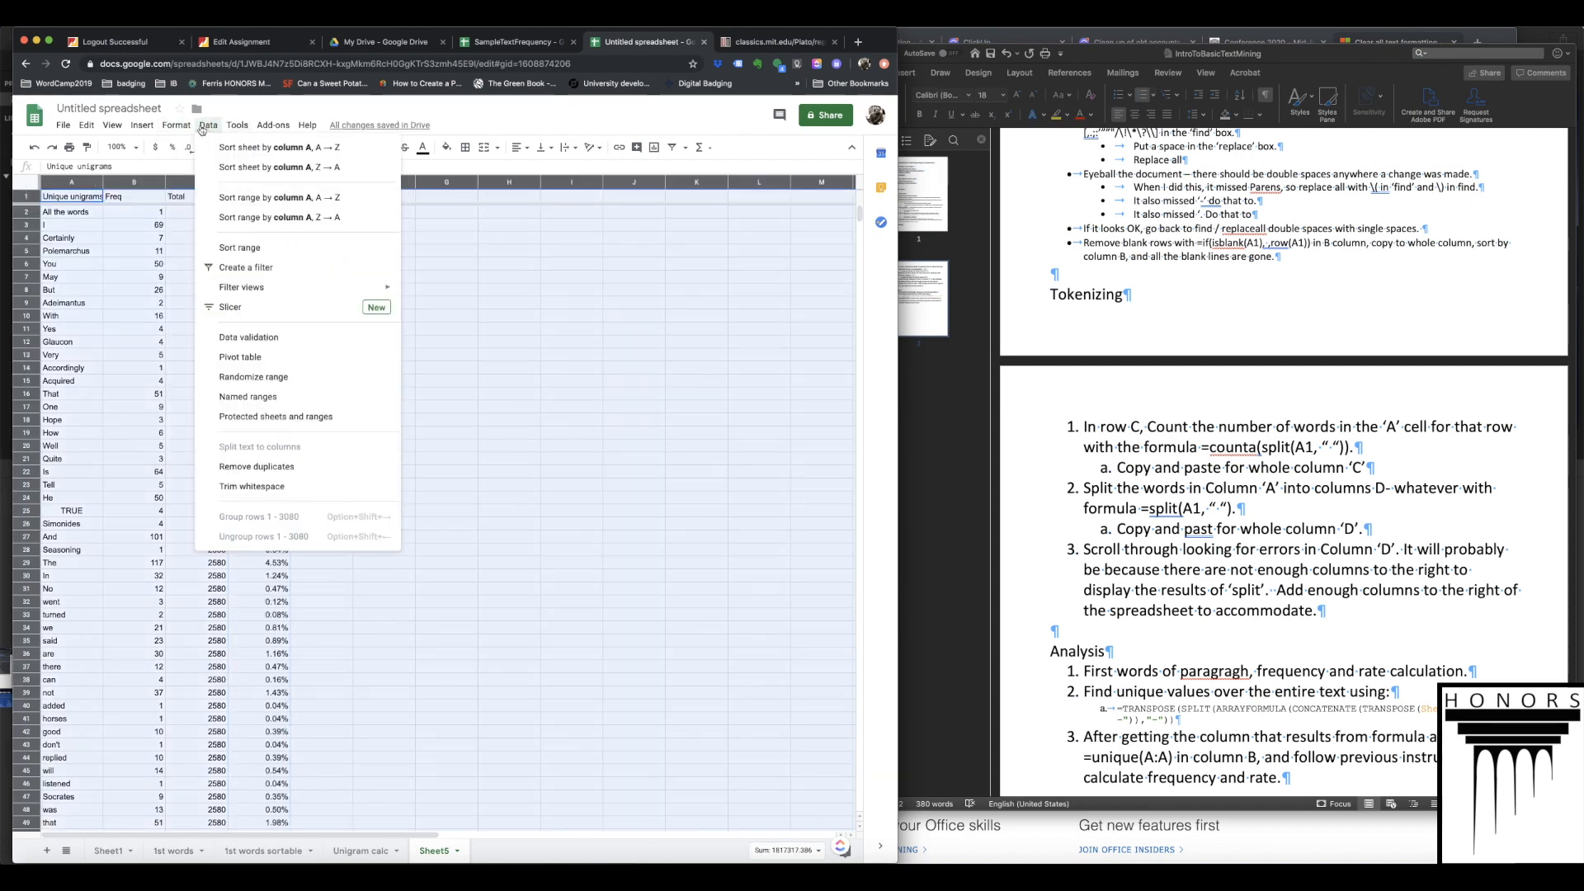
click(278, 255)
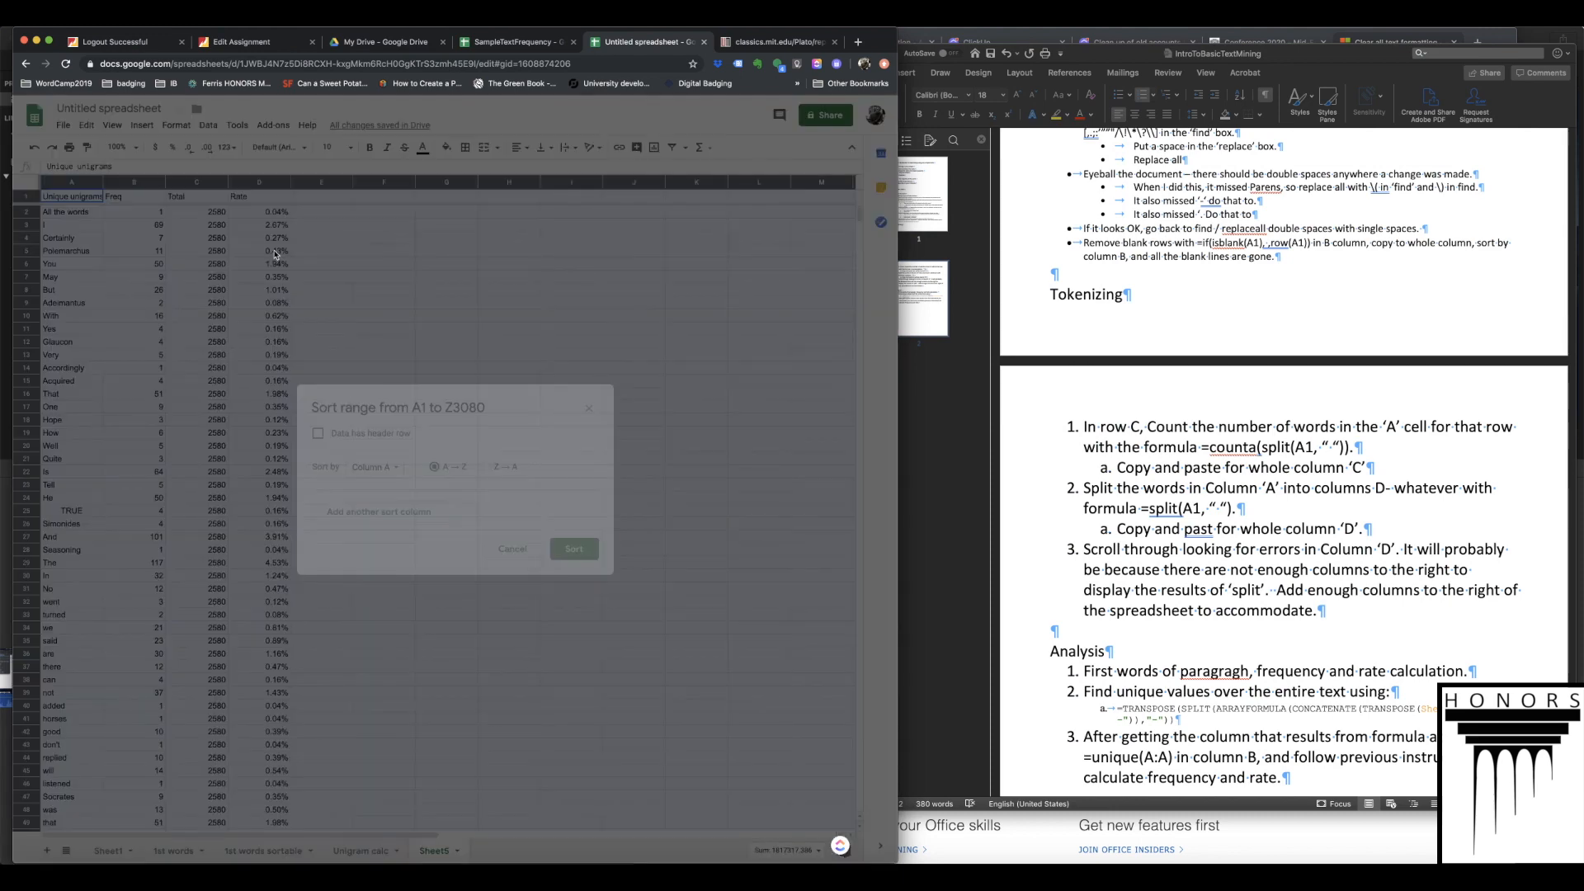
click(373, 467)
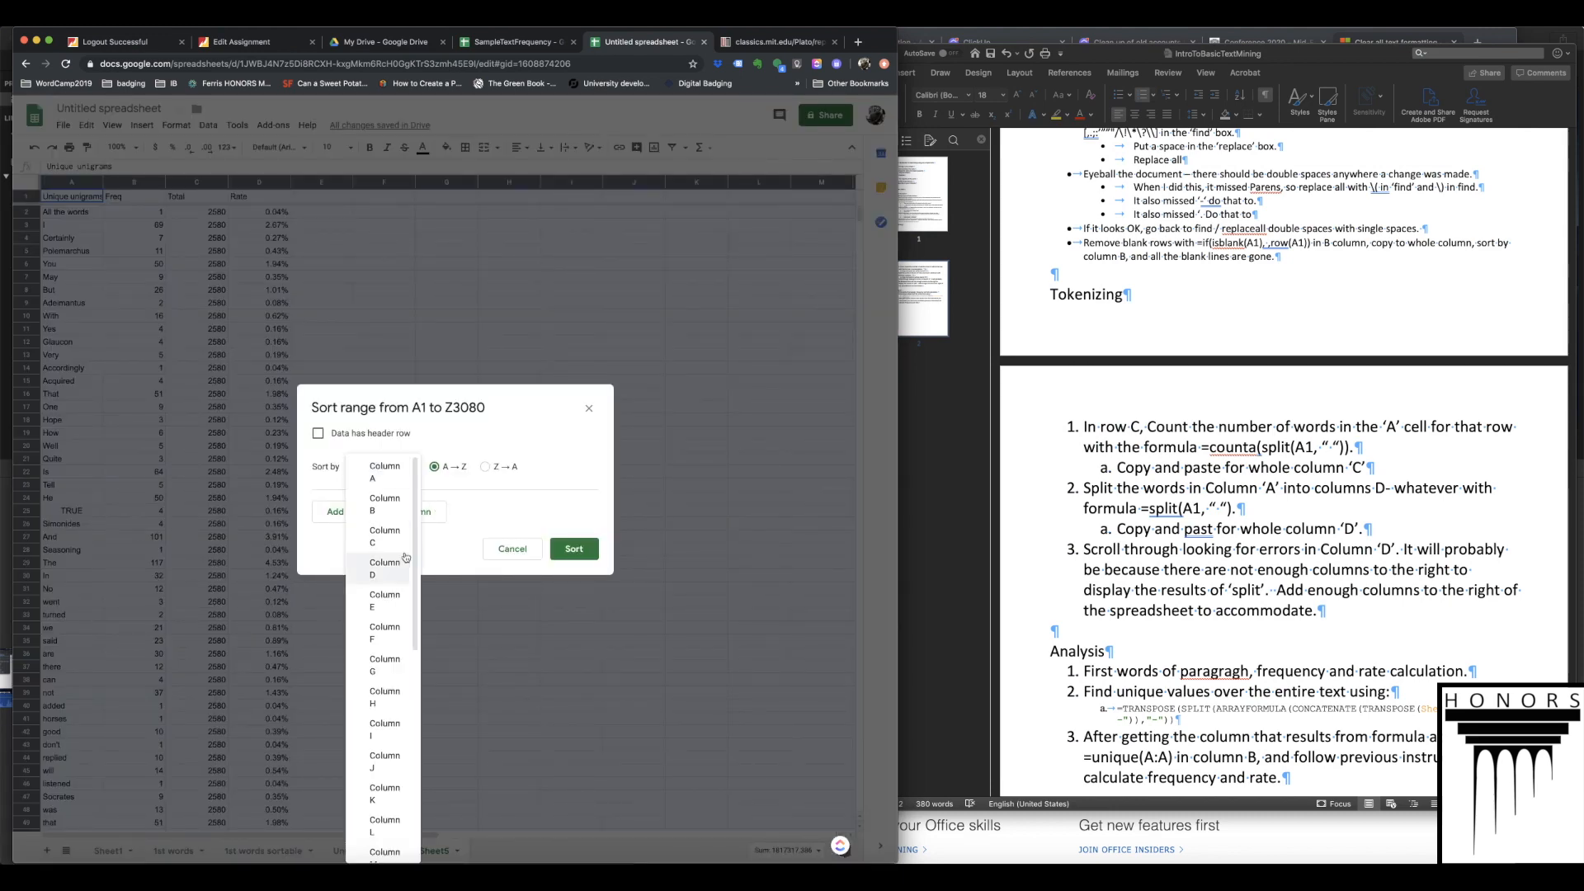
click(378, 567)
click(485, 467)
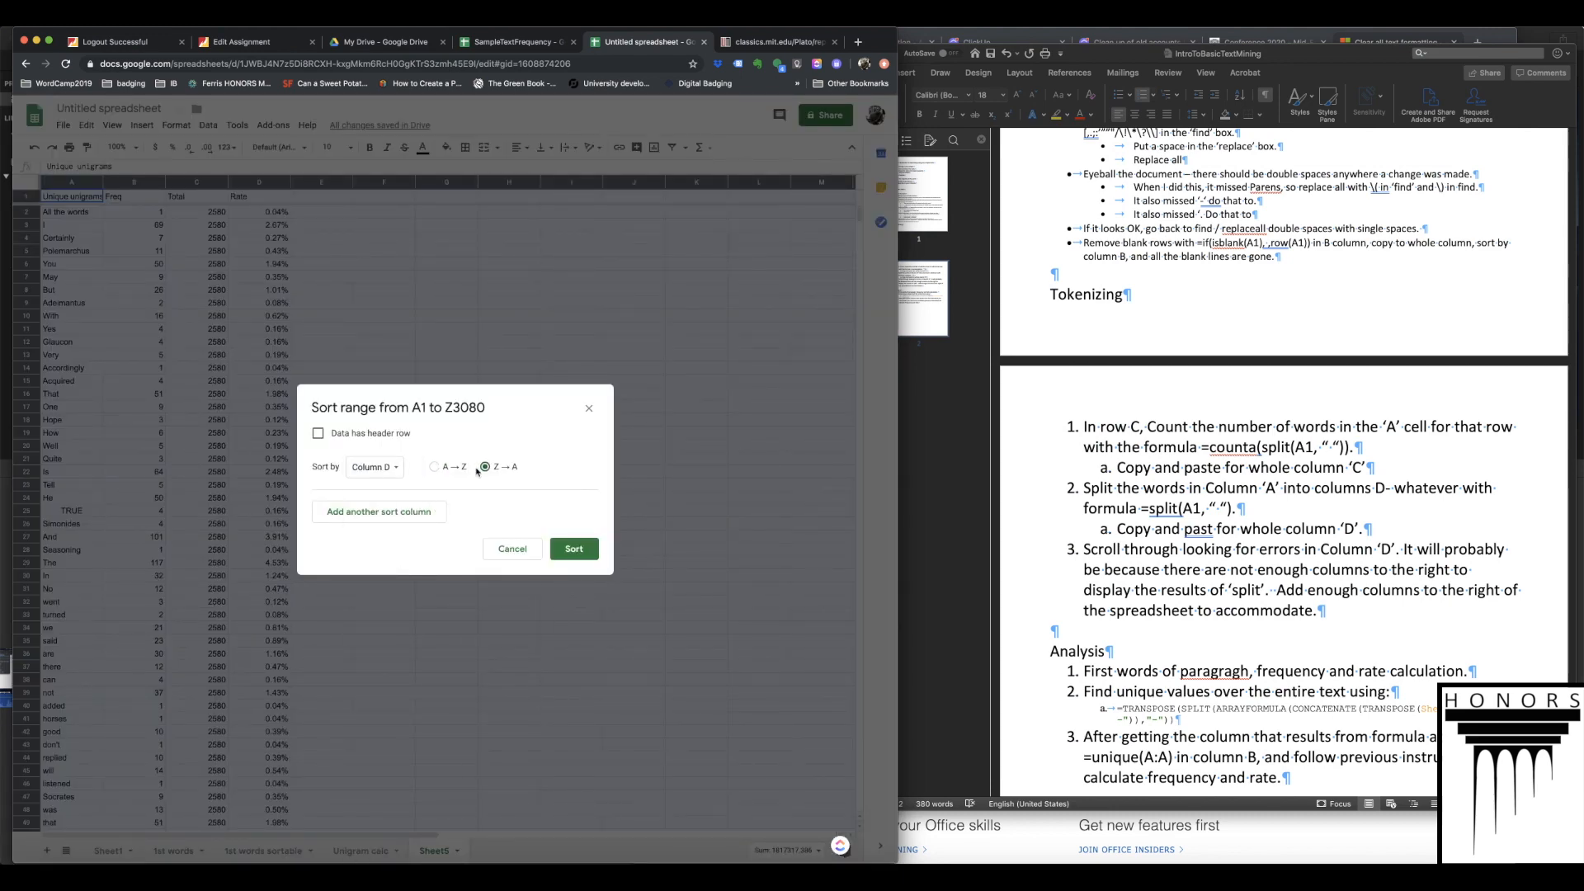
click(355, 435)
click(590, 551)
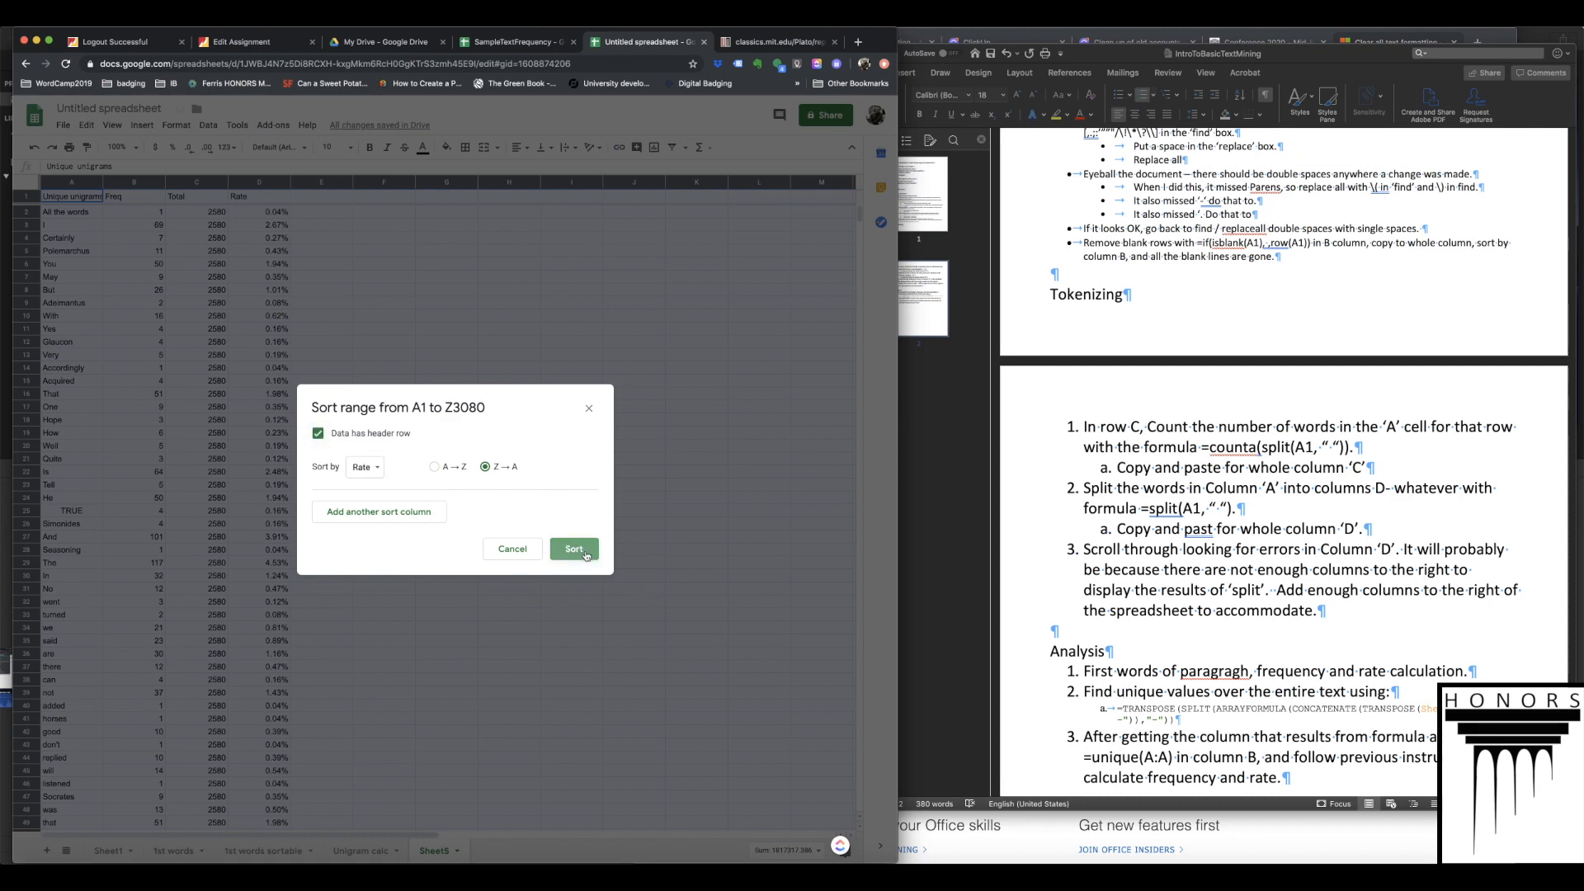
click(102, 210)
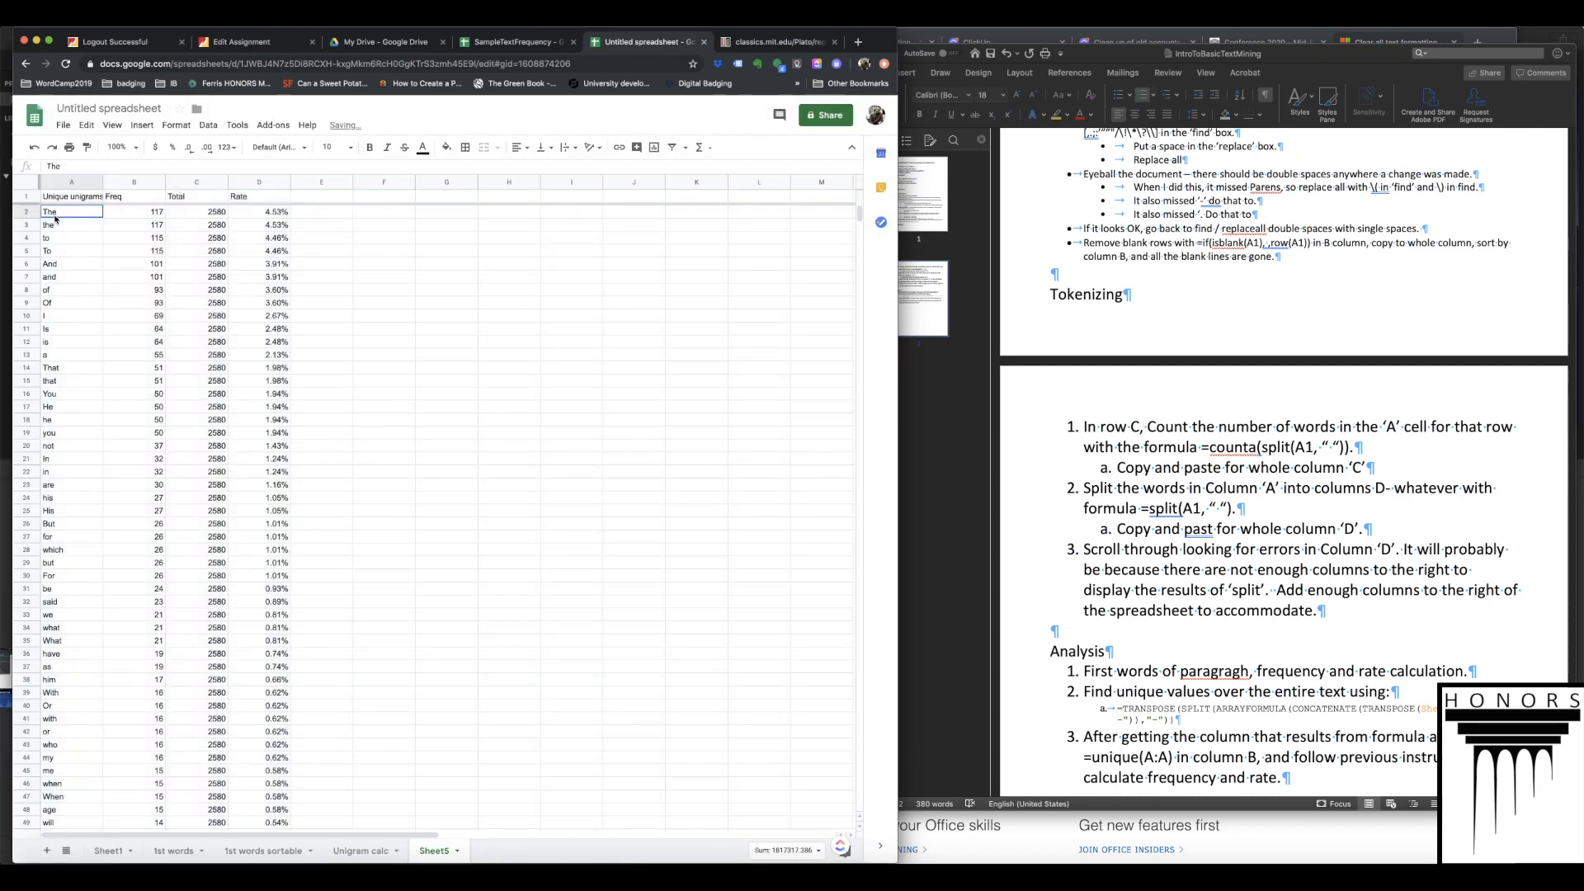
key(Down)
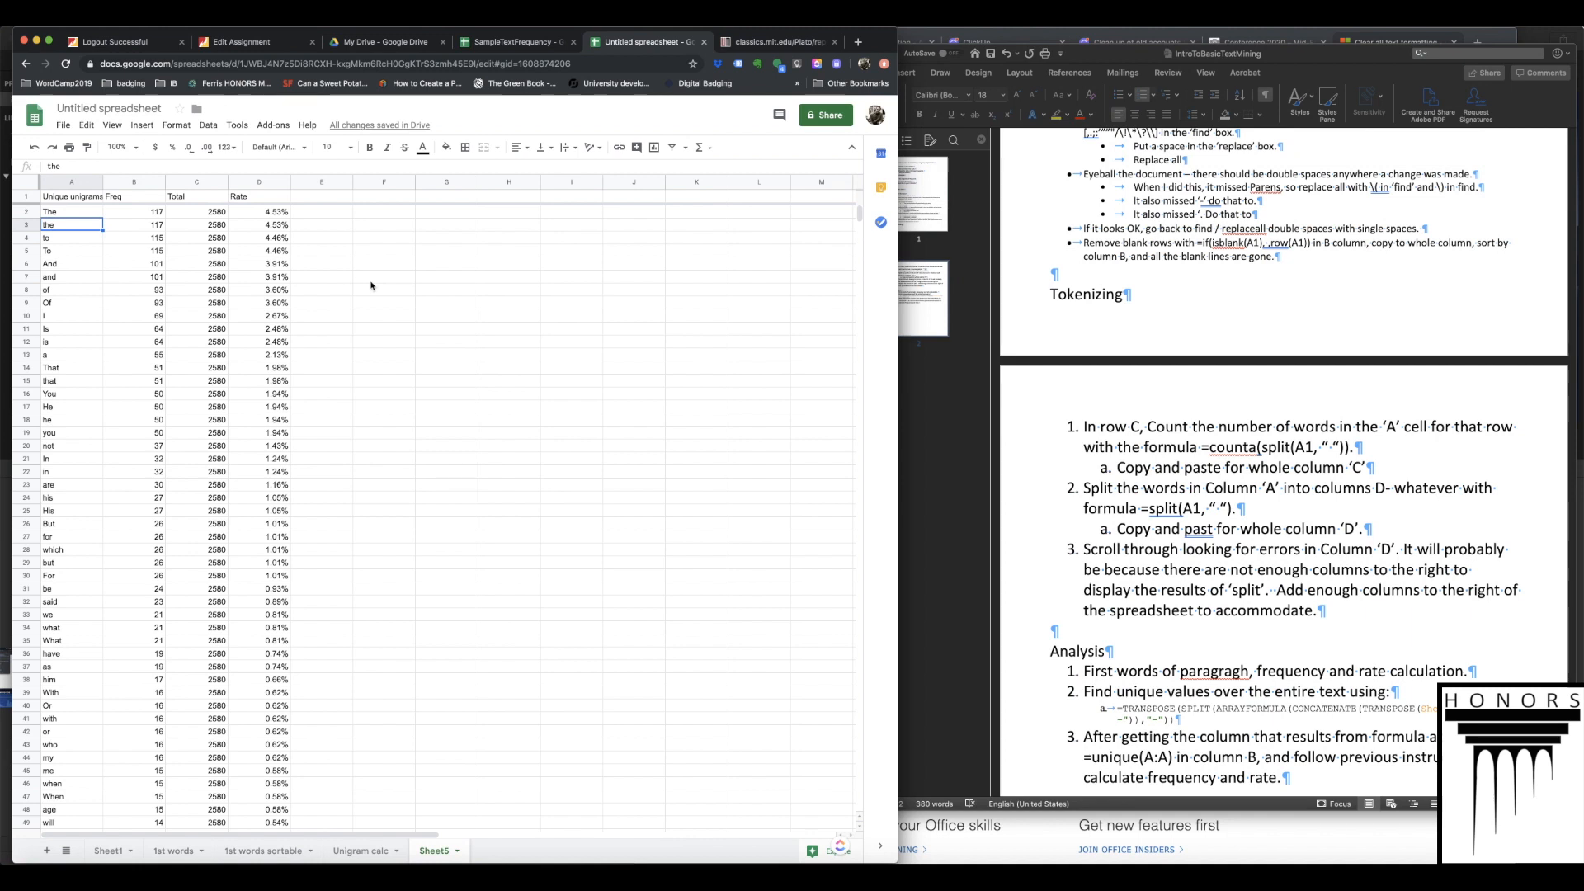
- Change Sheet1's D1 formula to =split(lower(A1), " ") and apply it to all of column D
click(361, 852)
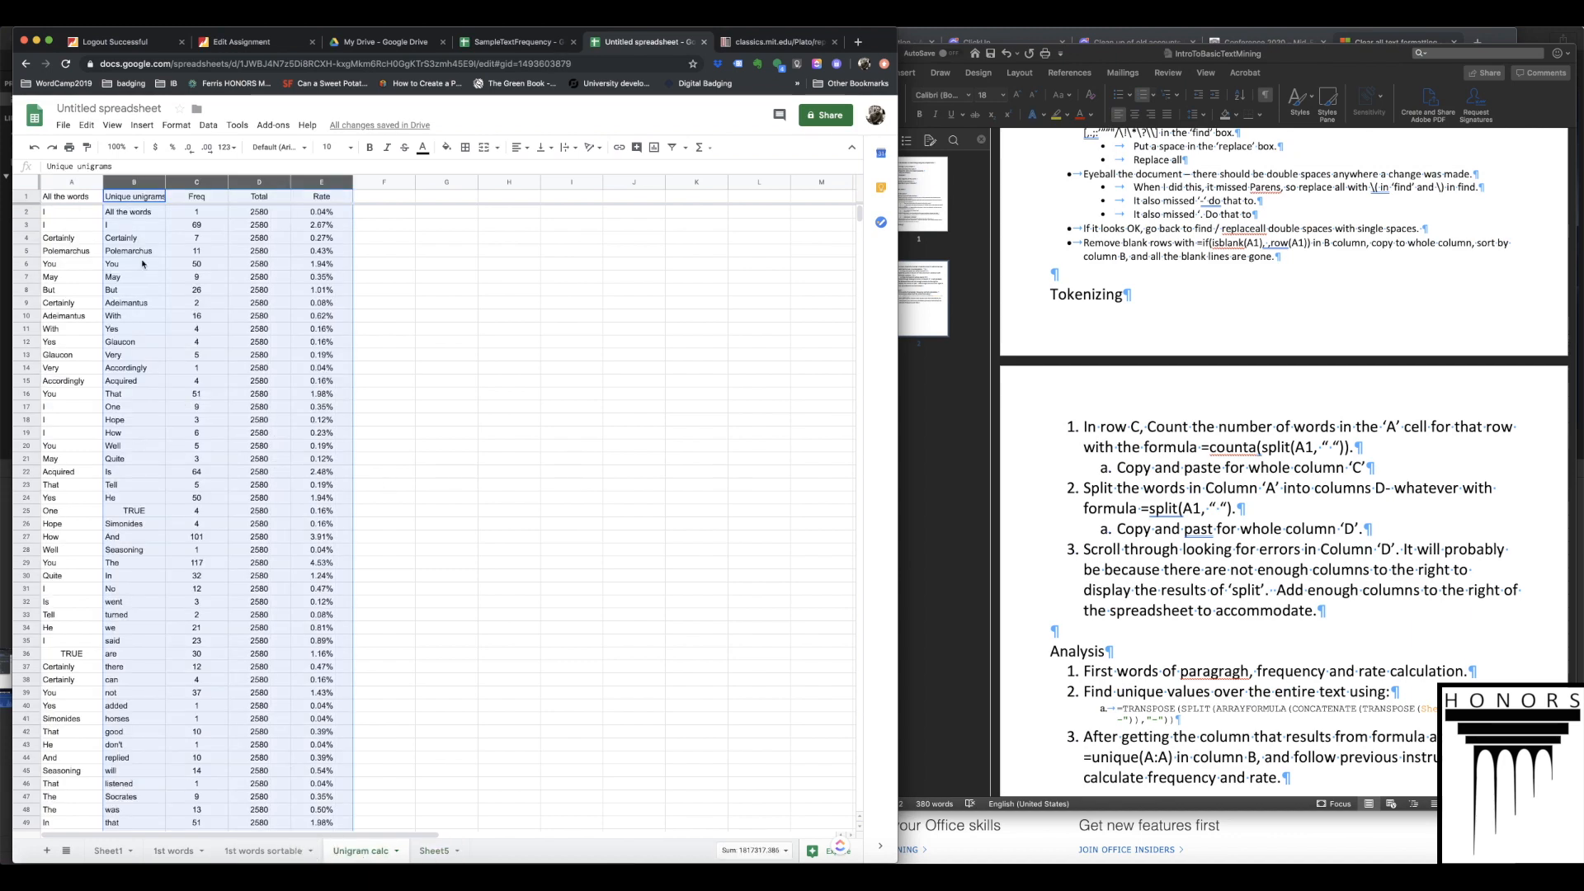
click(61, 198)
click(73, 214)
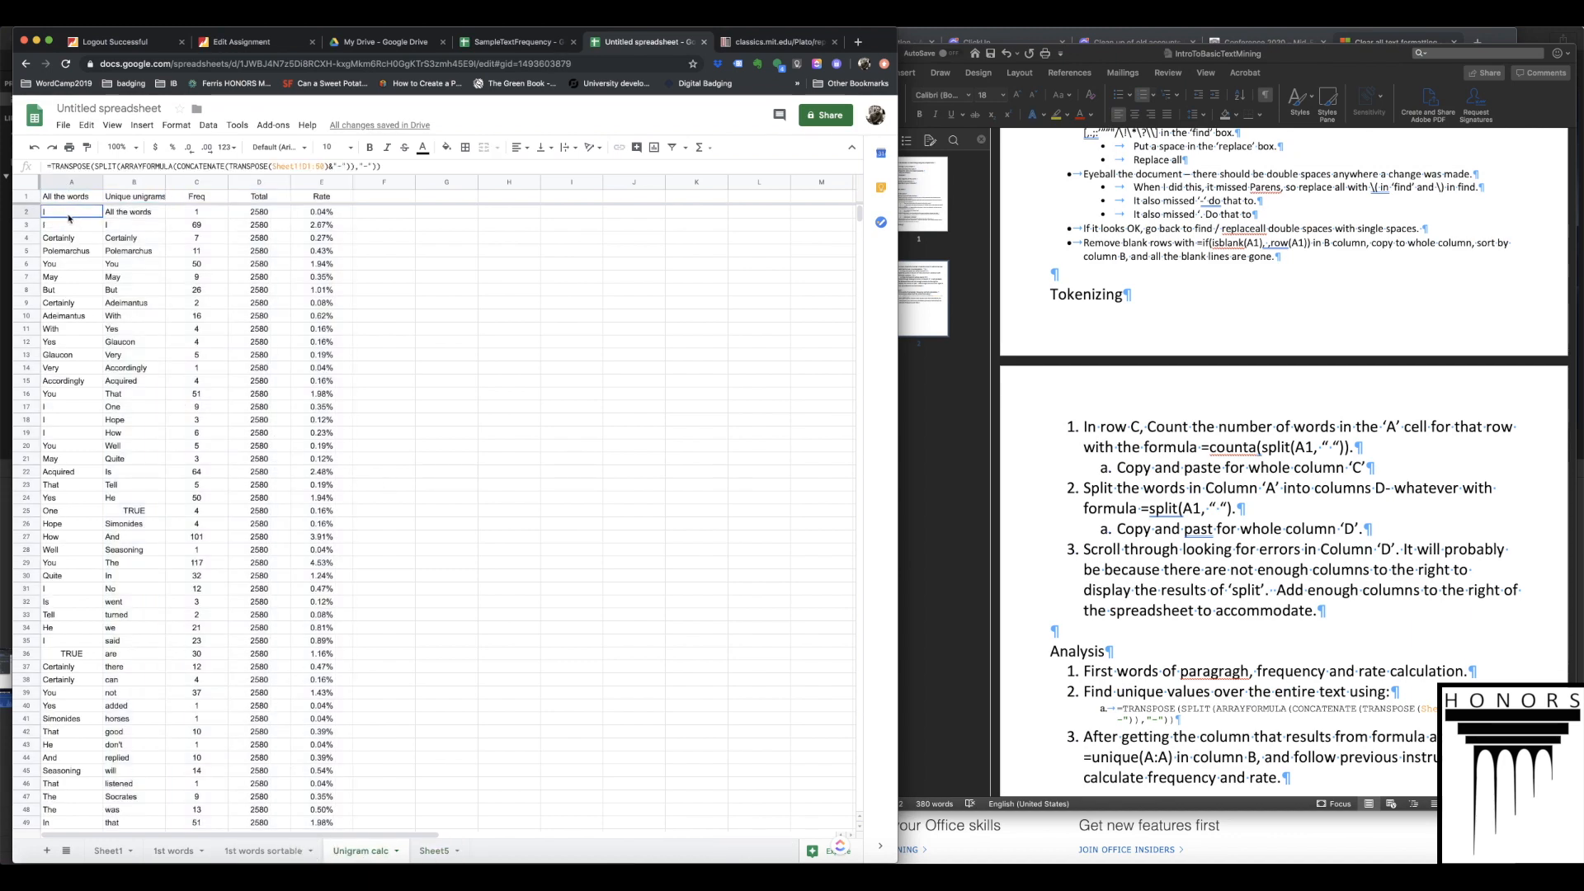
click(256, 851)
click(97, 849)
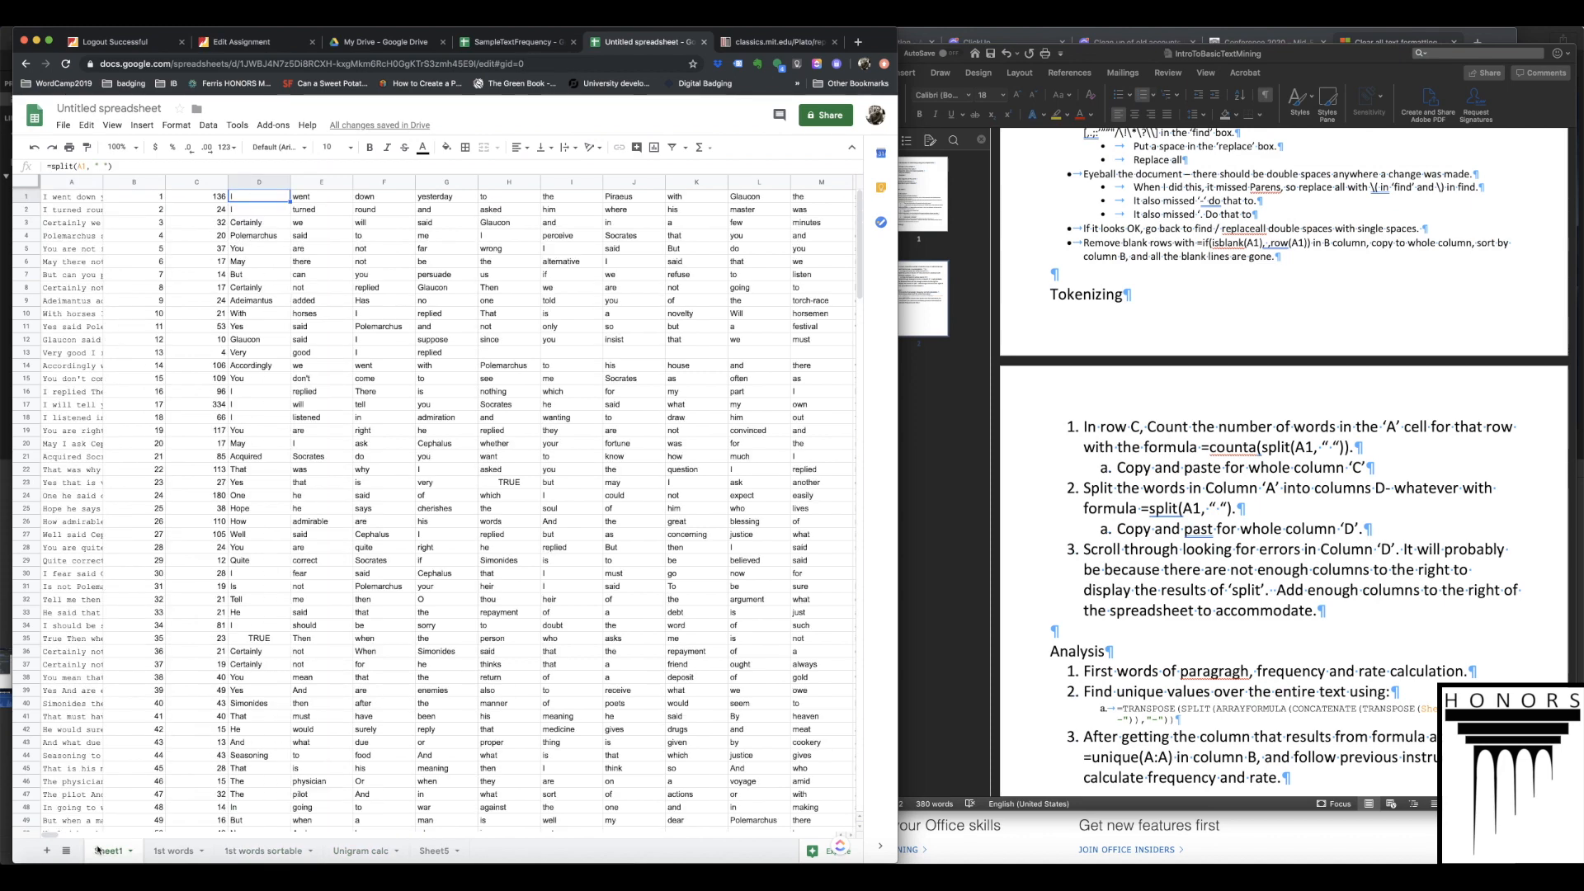
click(74, 168)
text(lower(A1)
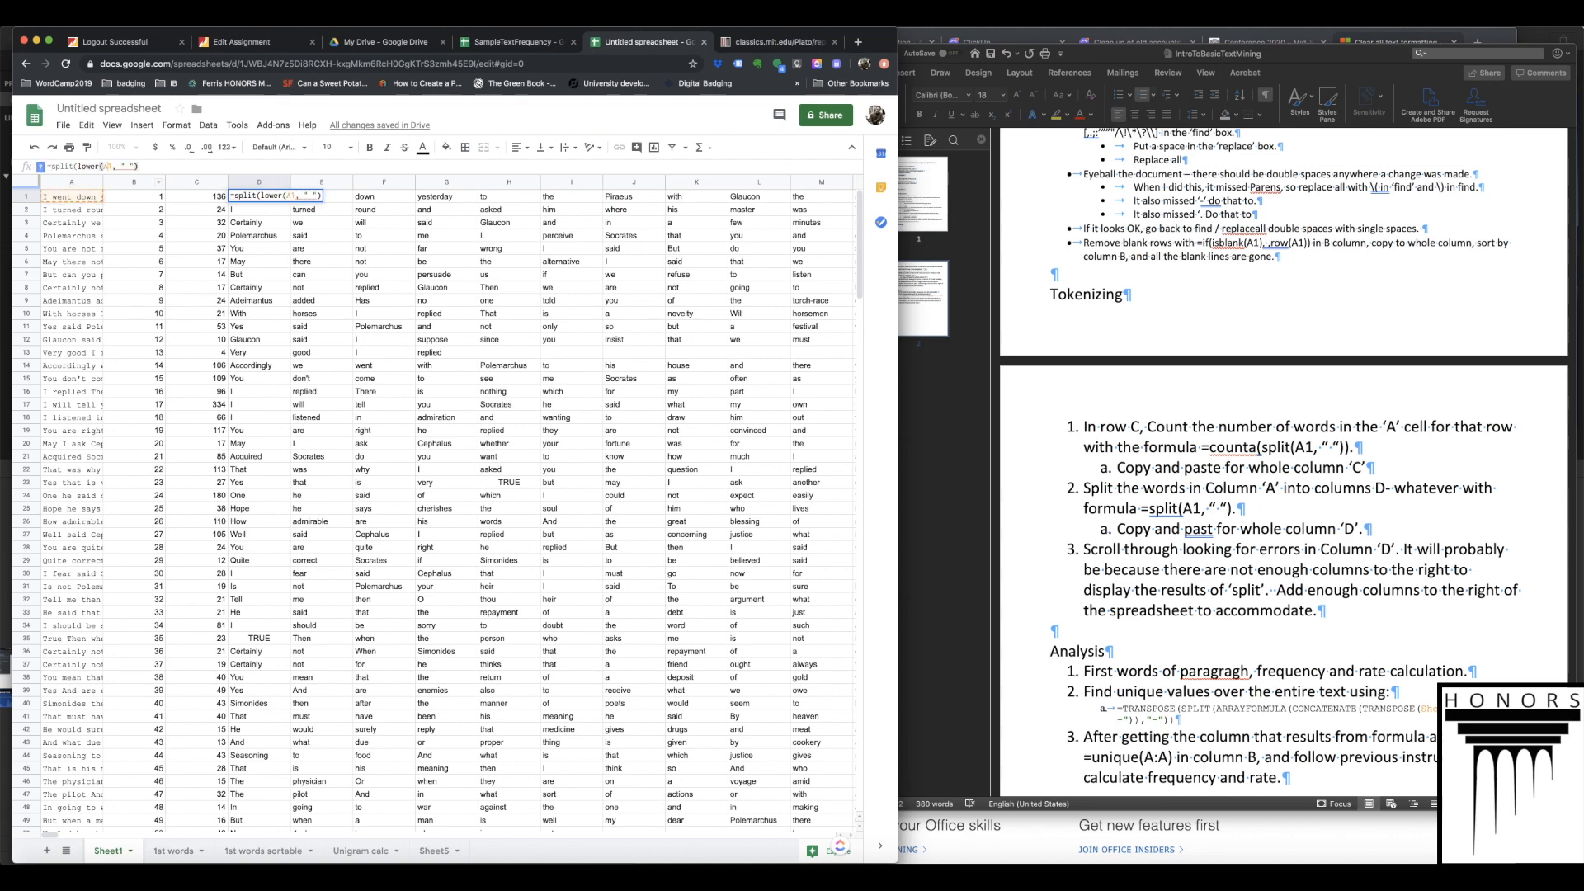
text())
key(Return)
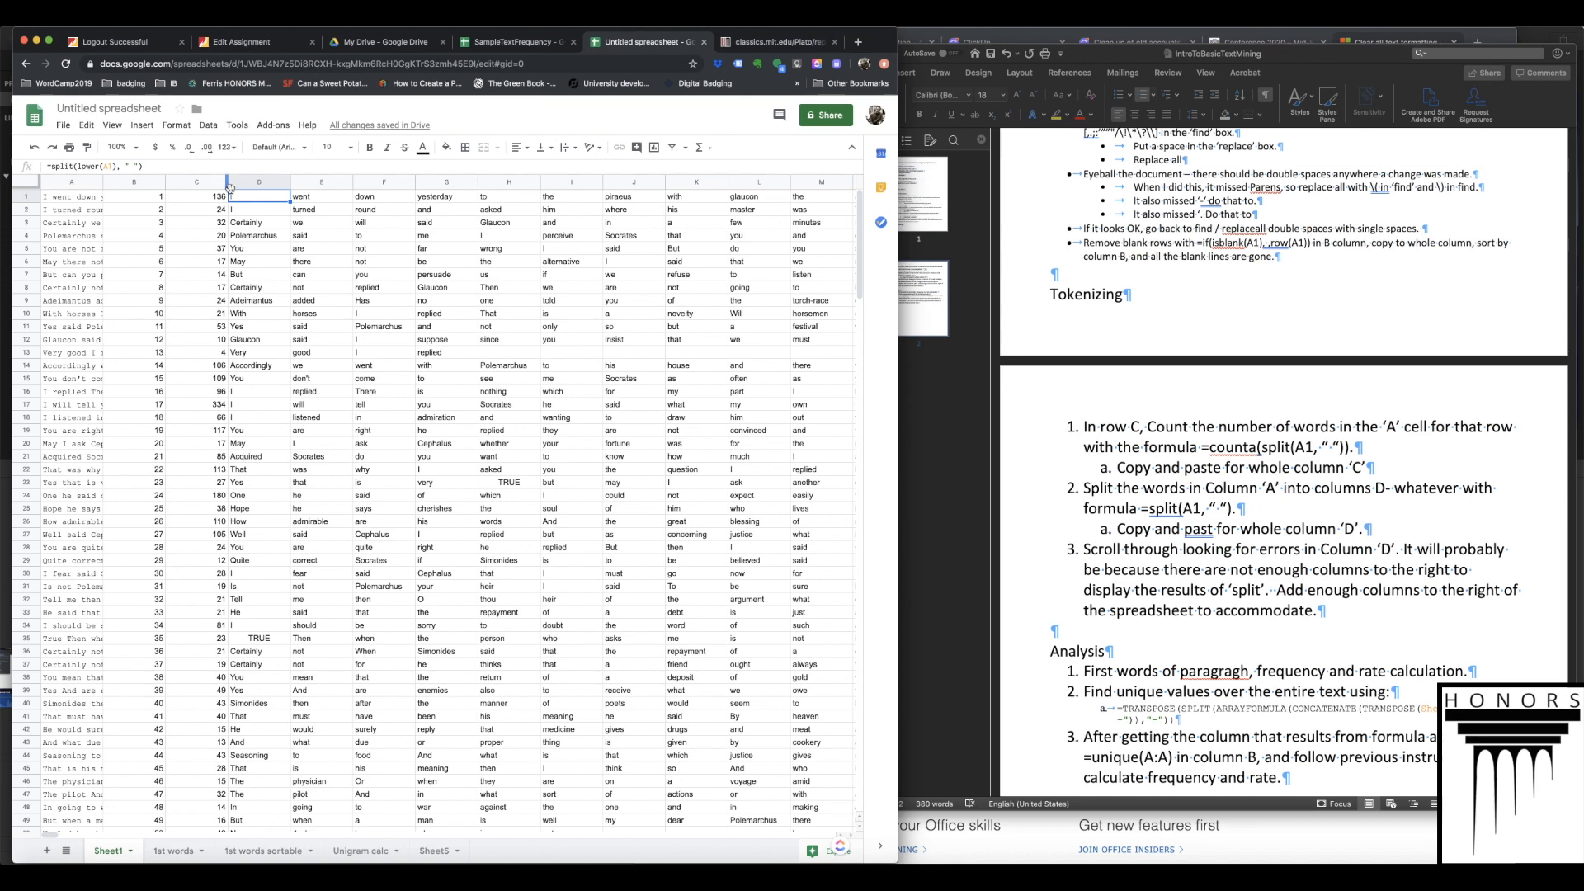
click(266, 184)
key(ctrl+v)
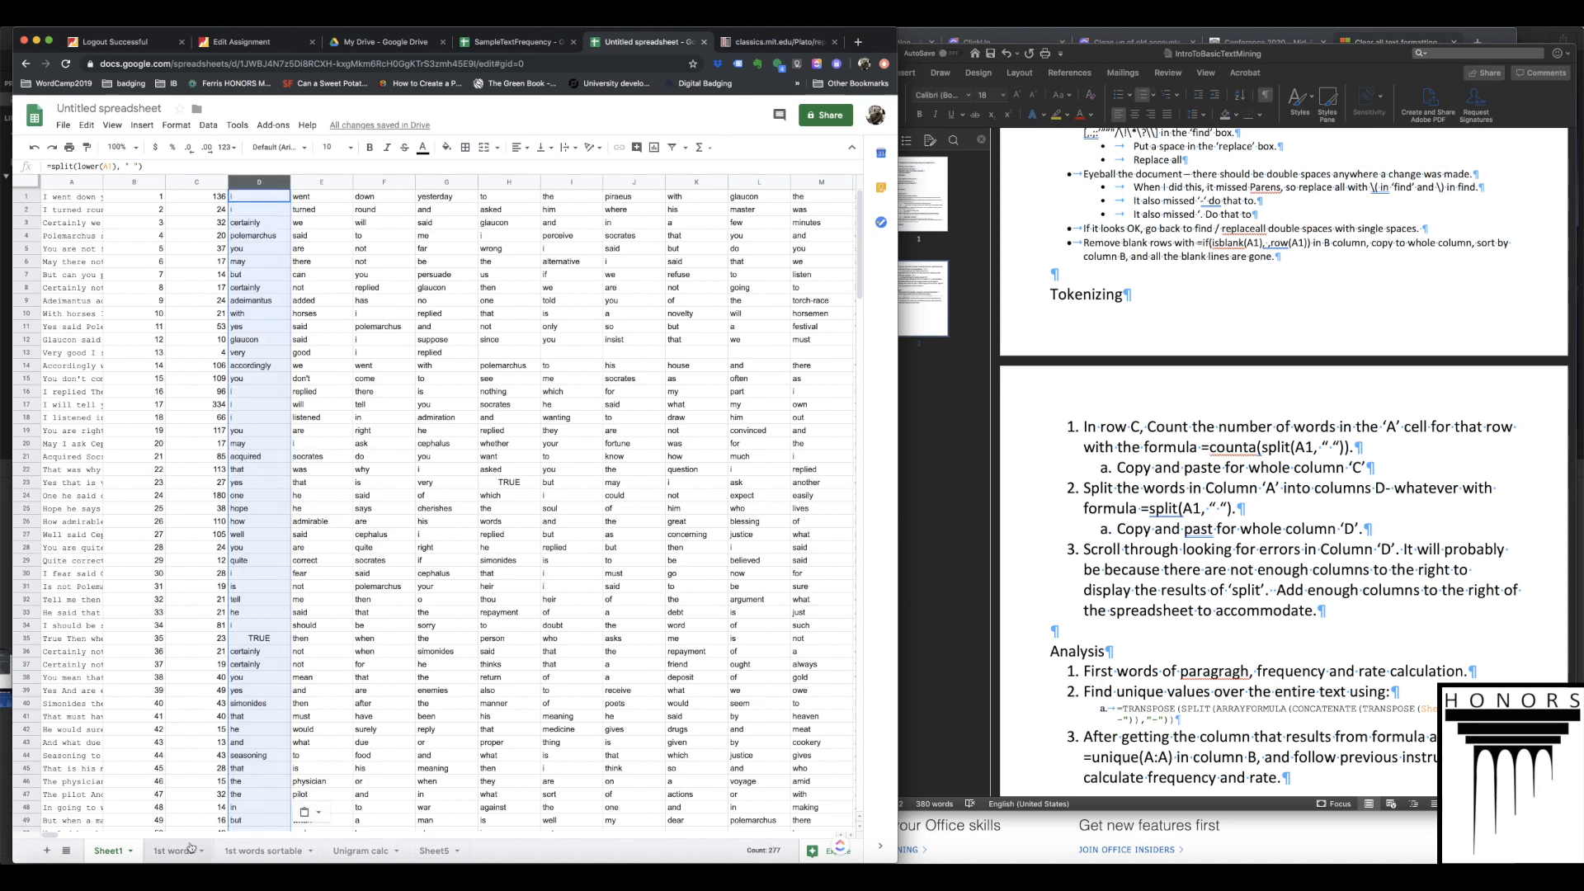
- Select the surplus cells B665:E704 below the last unique word on the Unigram calc sheet
click(363, 852)
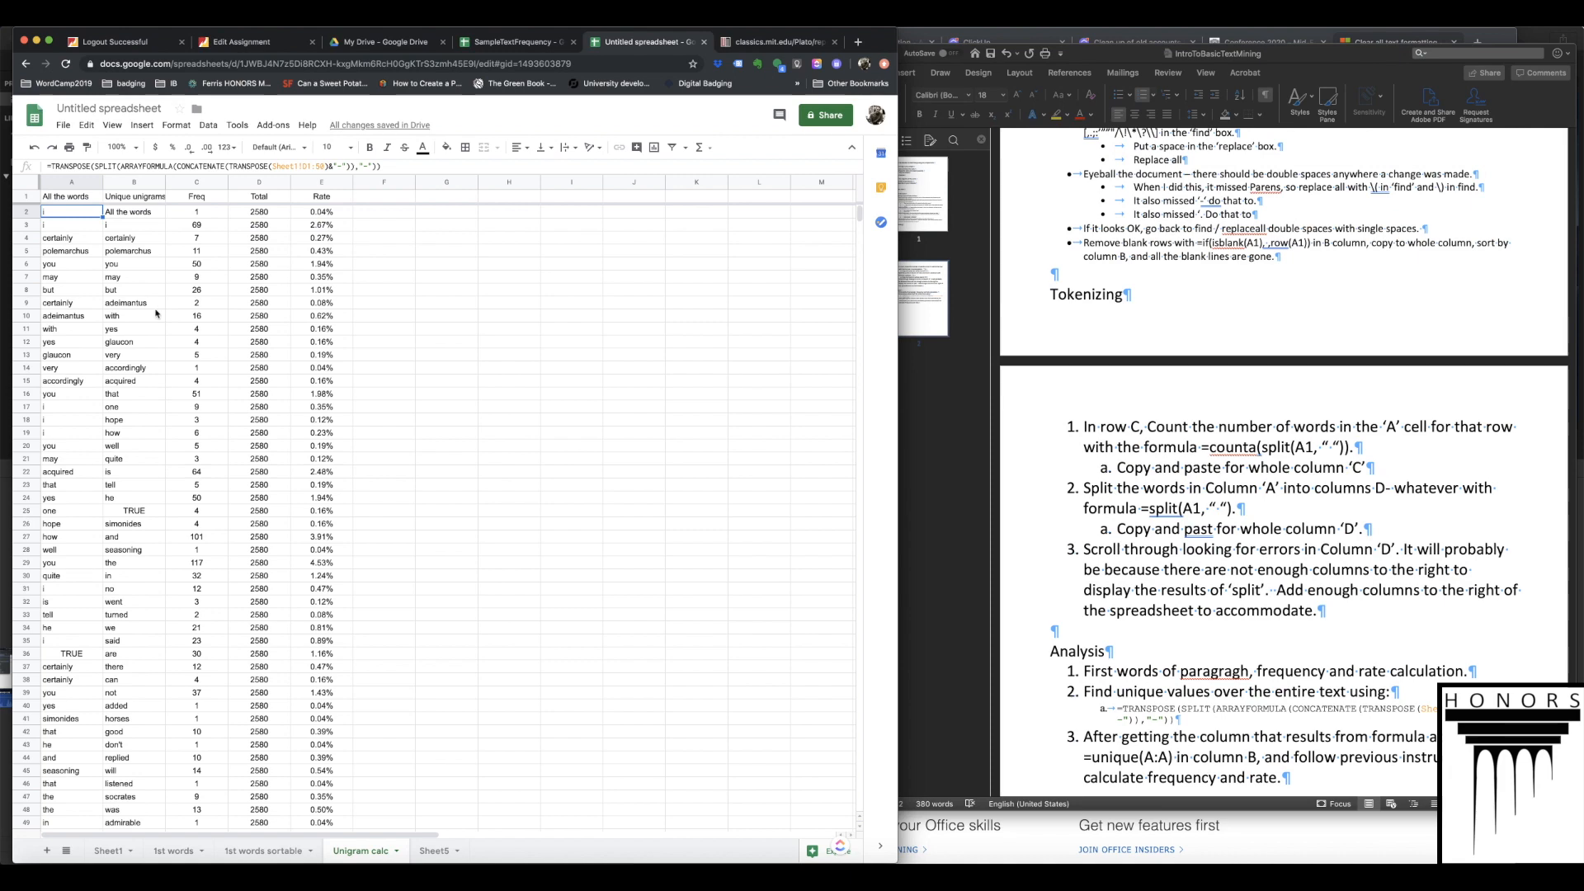
scroll(127, 229, down, 20)
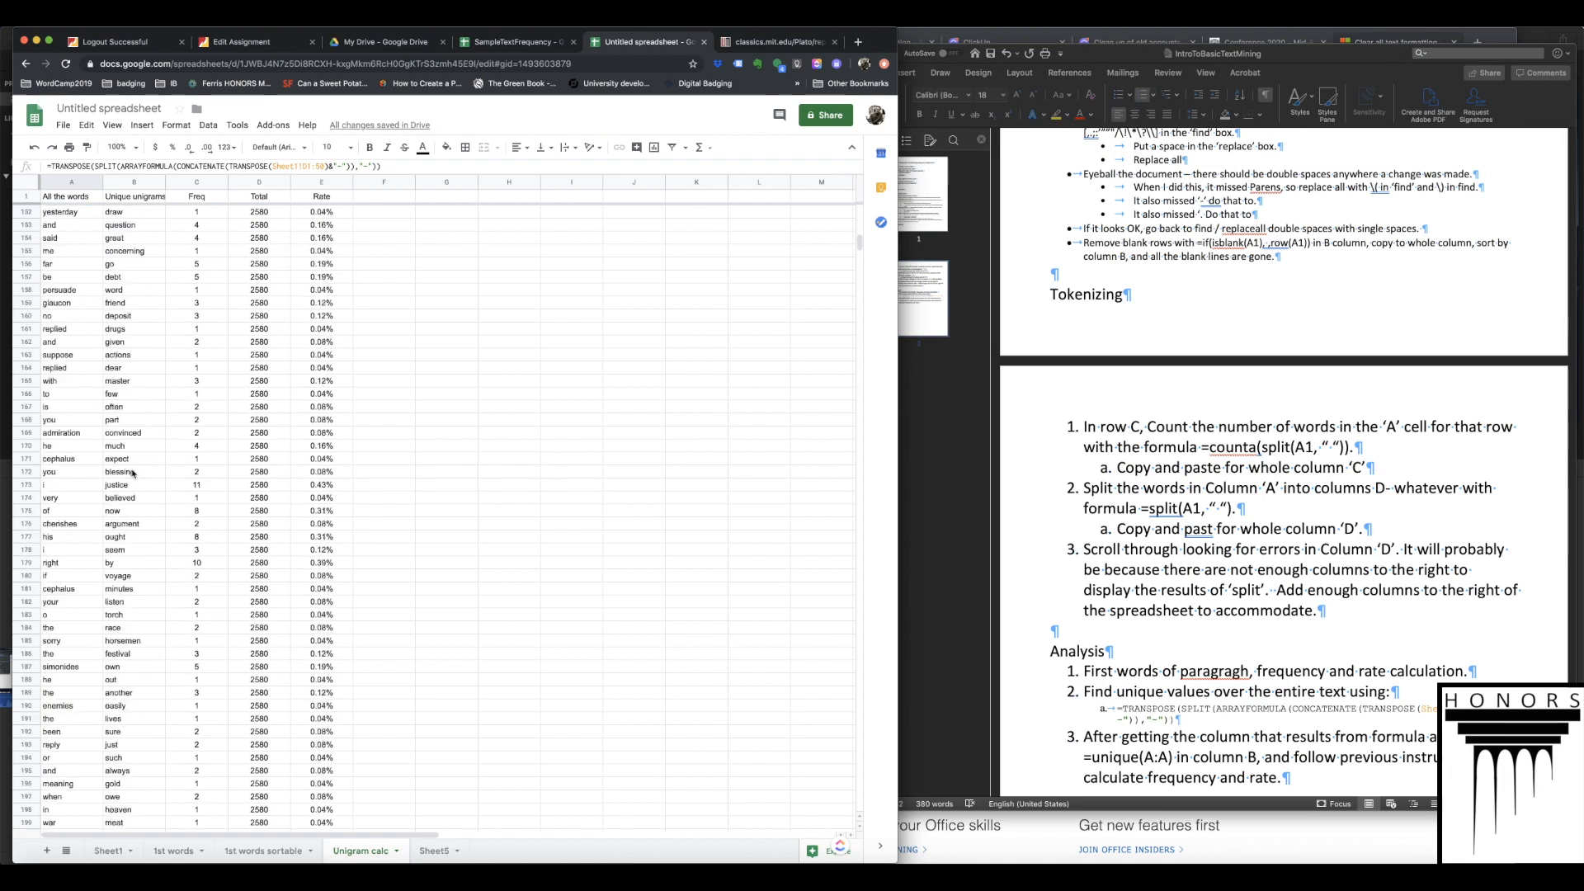
scroll(132, 473, down, 20)
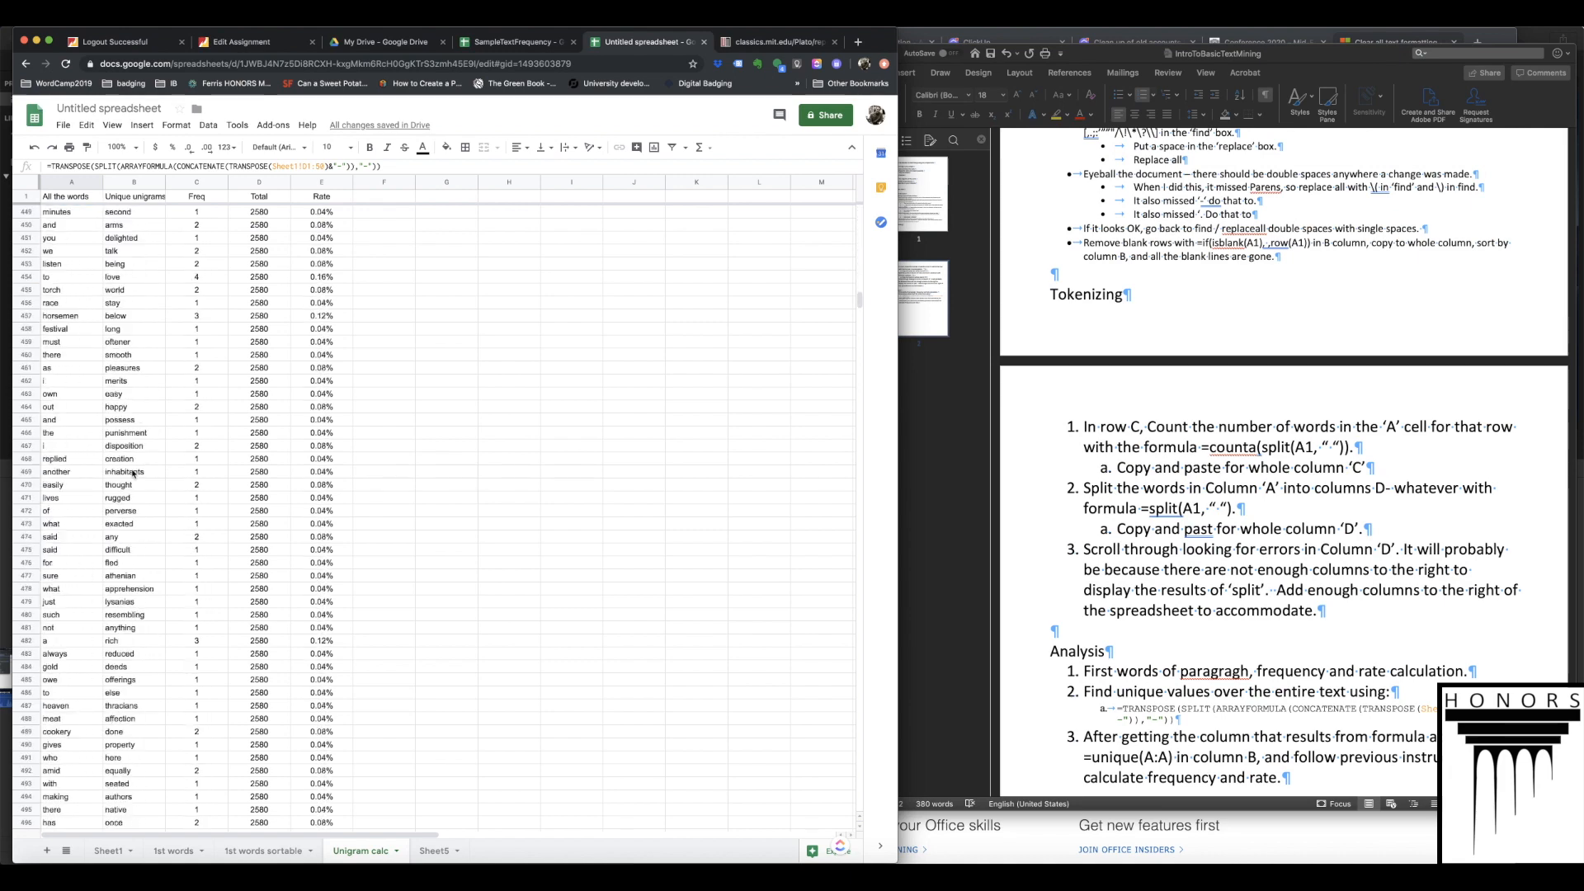
scroll(132, 473, down, 20)
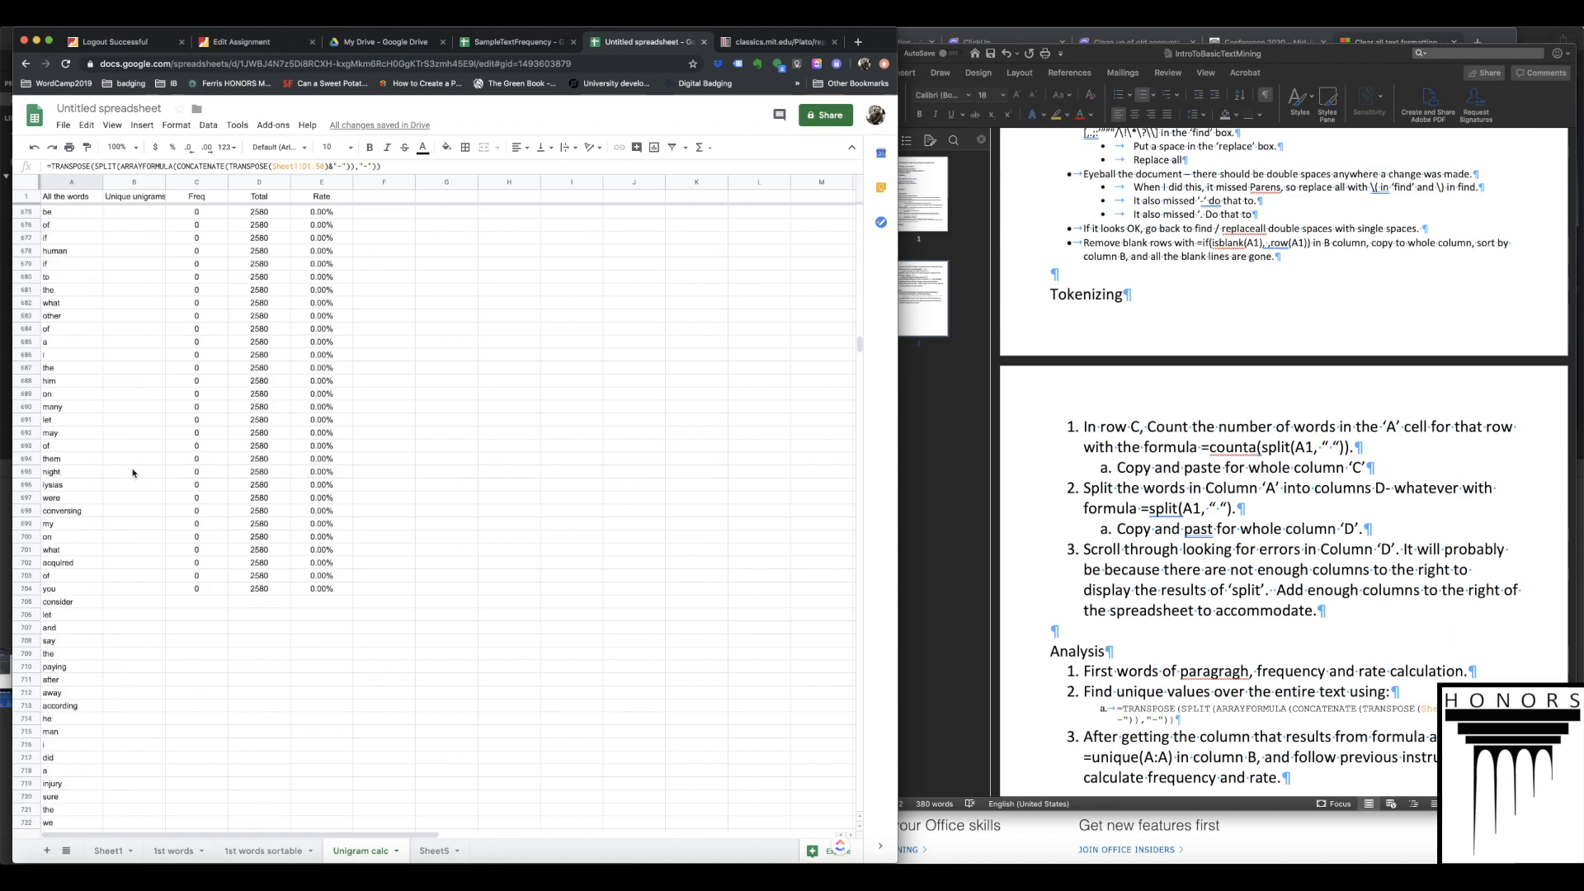
scroll(134, 472, up, 1)
click(136, 403)
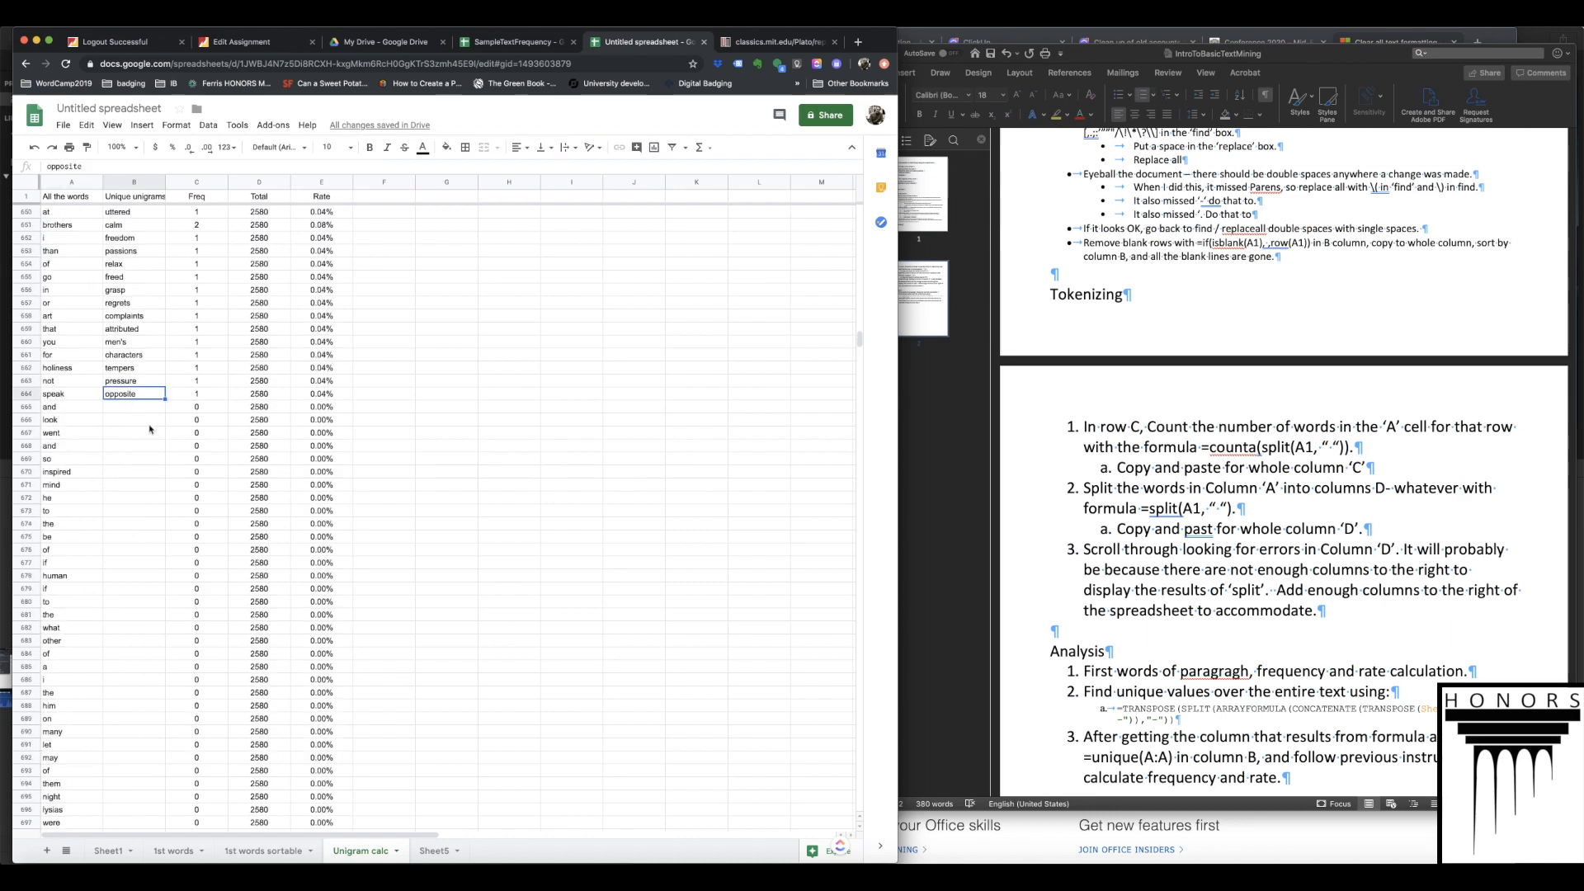
scroll(215, 495, down, 2)
scroll(228, 504, down, 1)
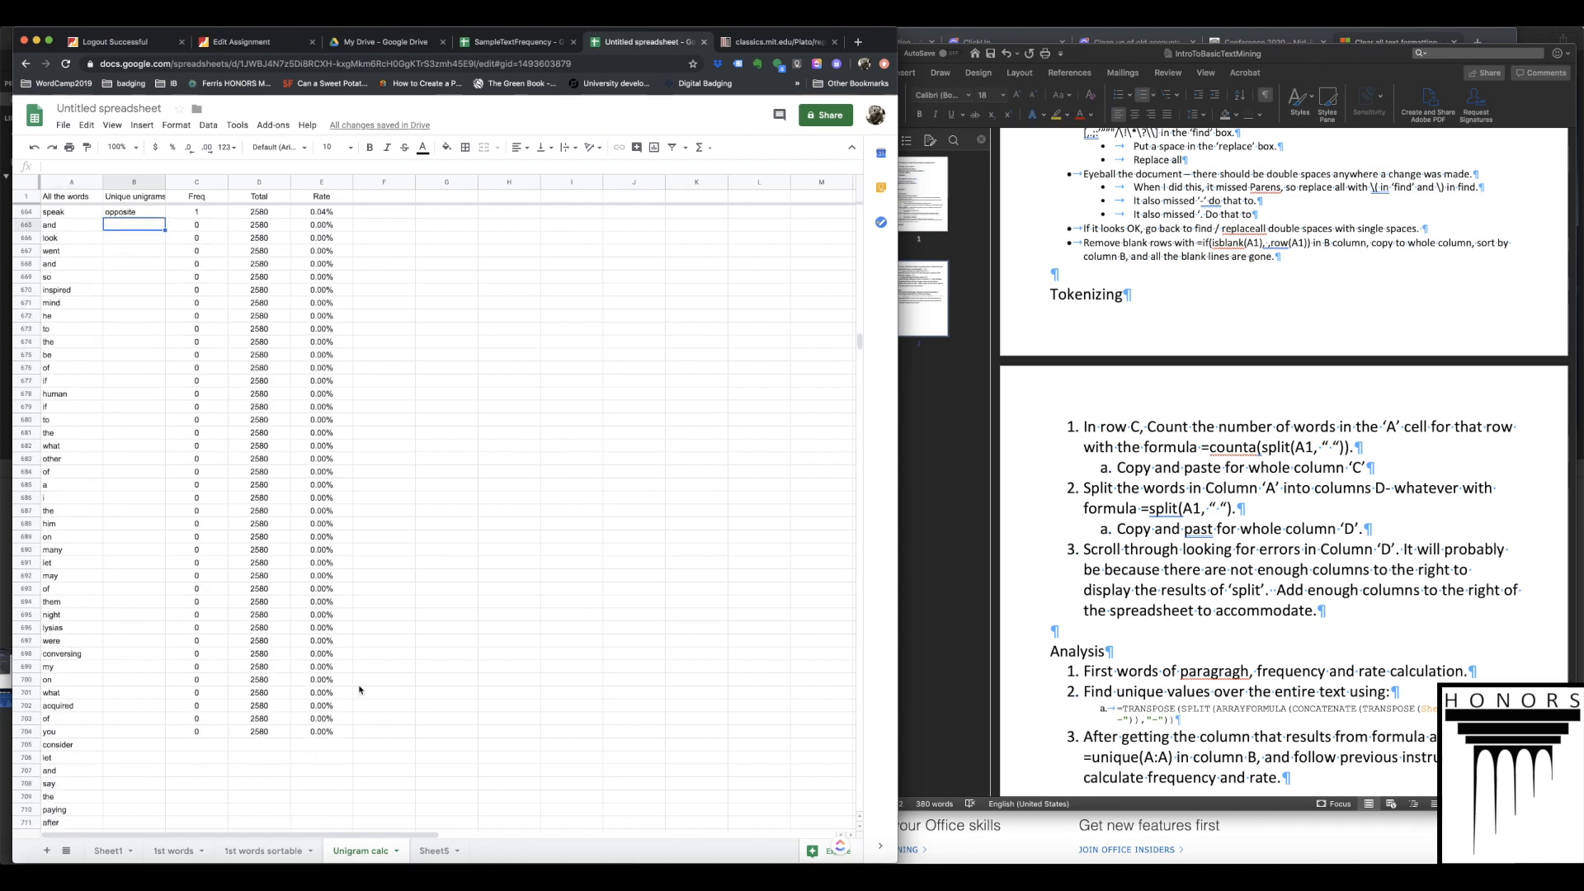
shift+click(337, 731)
- Try to delete columns B to E from the Unigram calc sheet, and undo the deletion
right_click(330, 672)
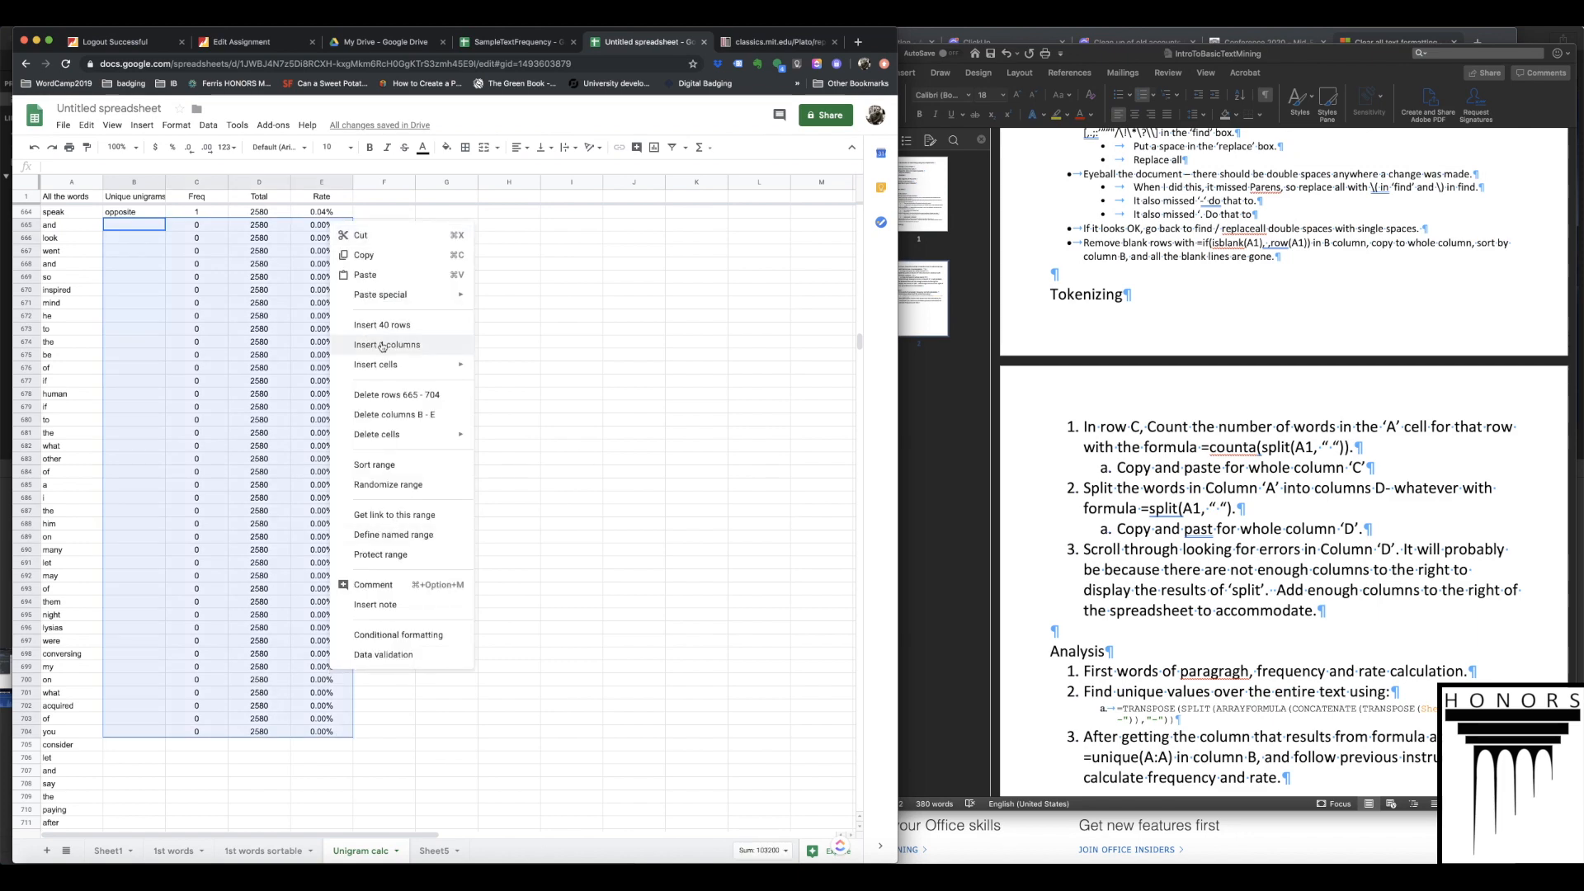
mouse_move(414, 372)
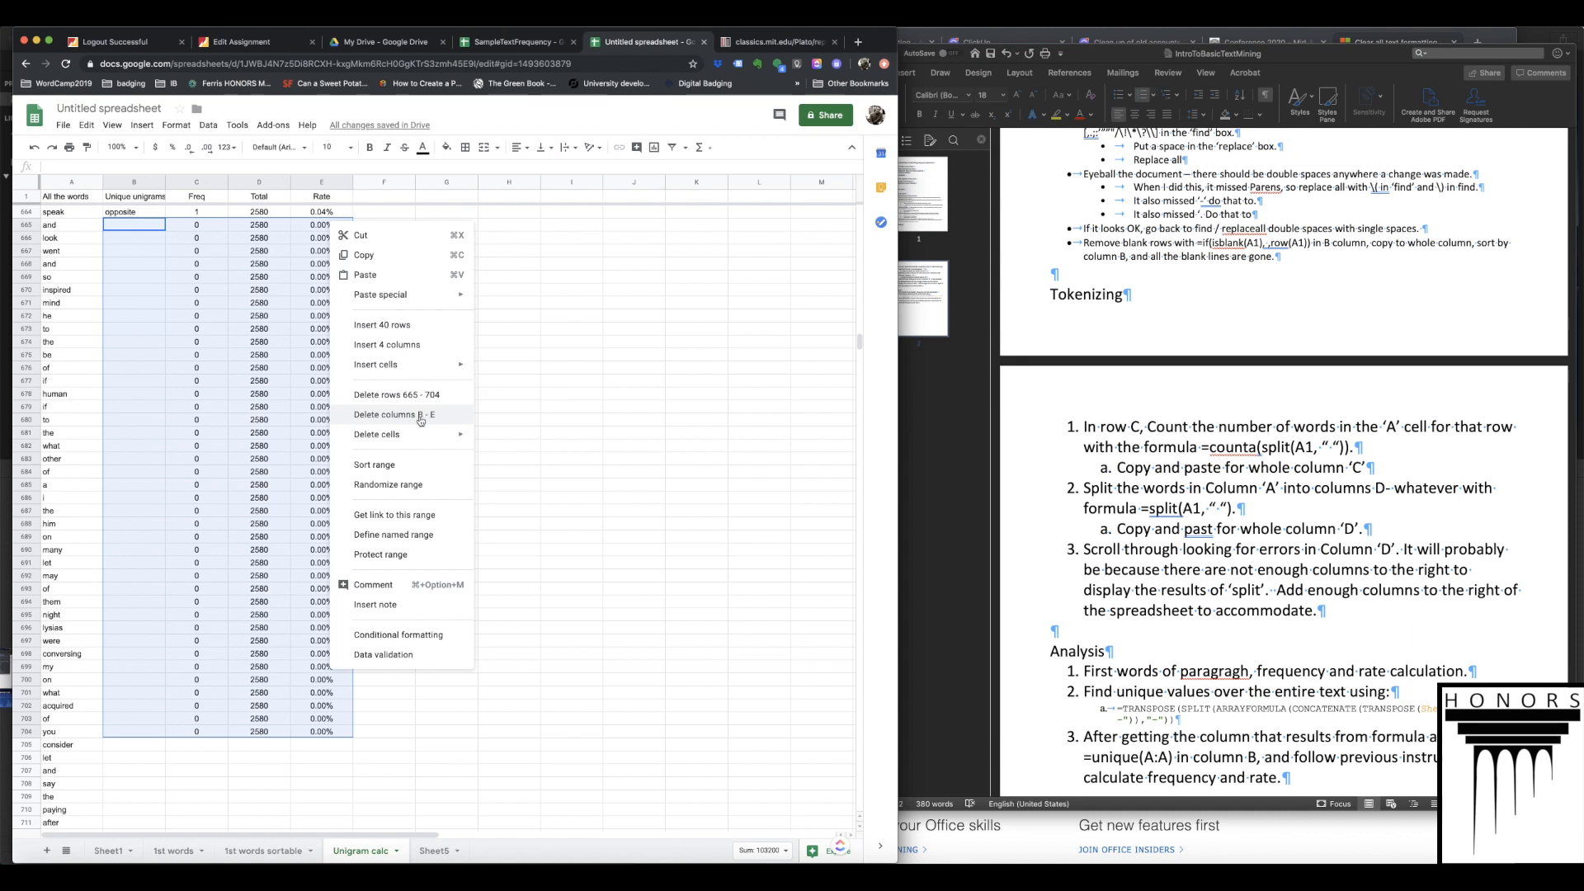
click(390, 414)
scroll(171, 263, up, 3)
scroll(171, 263, down, 6)
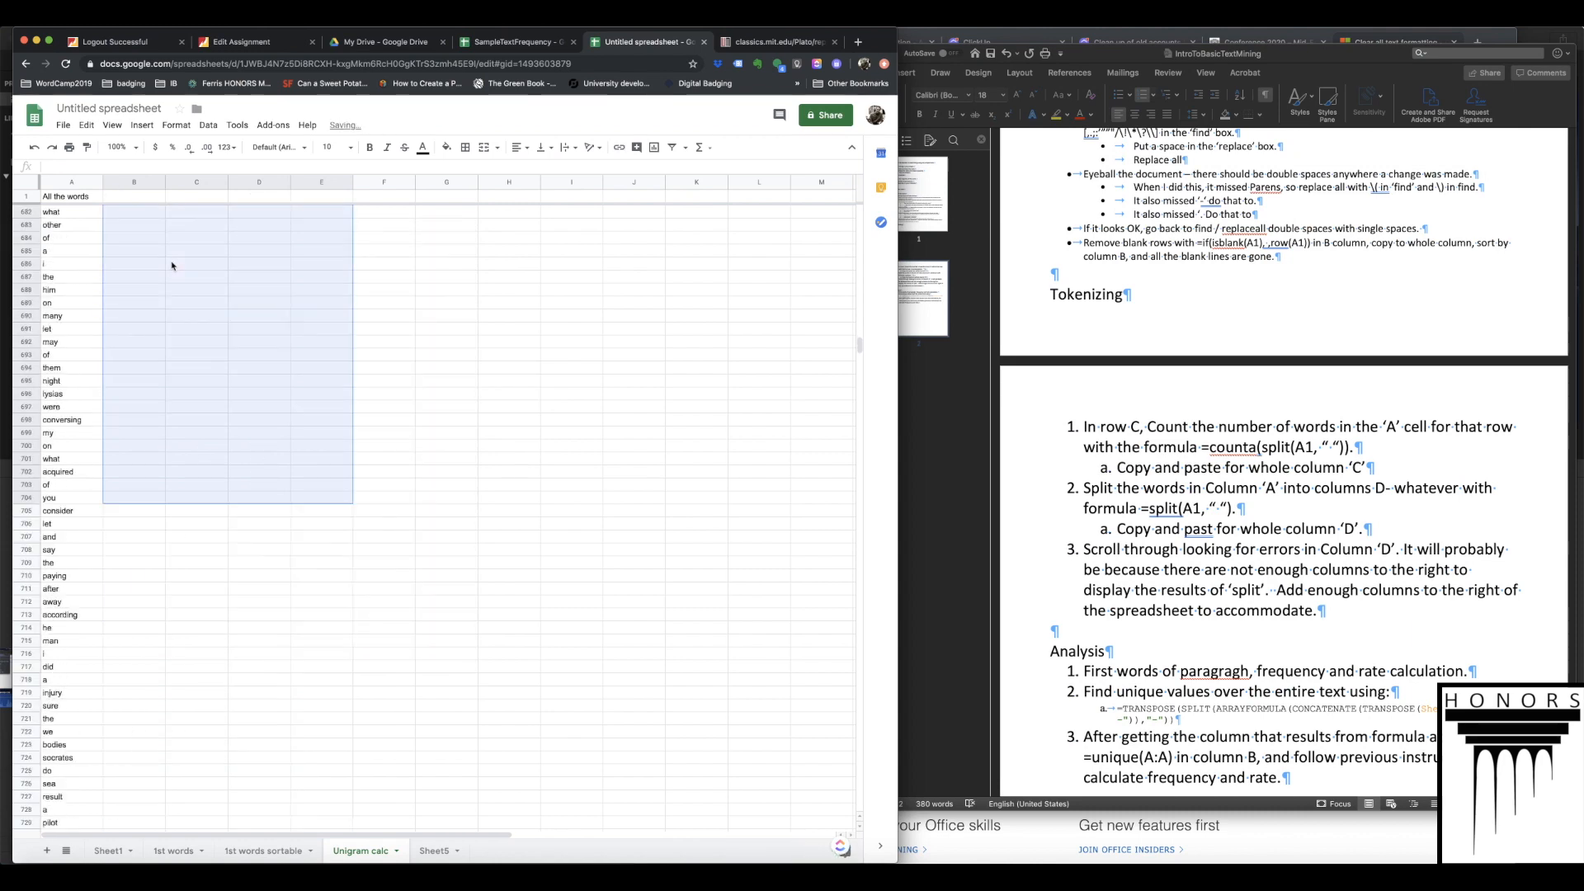
click(171, 263)
scroll(303, 363, up, 15)
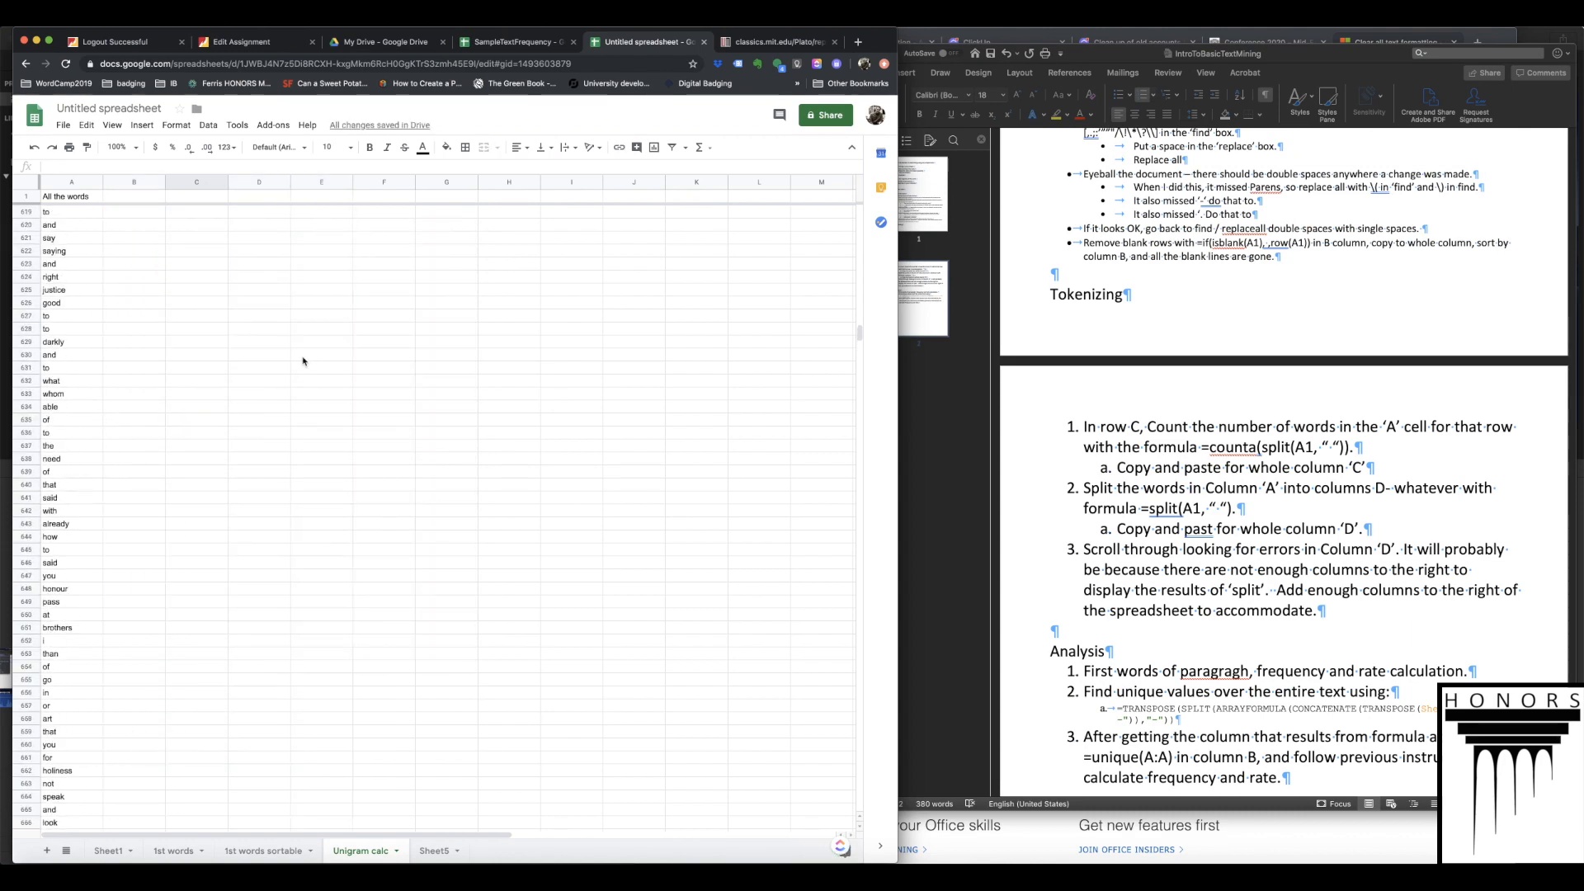
key(super+z)
- Delete the surplus rows 665 to 704 from the Unigram calc sheet and check the last remaining Rate cell
scroll(195, 296, down, 10)
scroll(198, 294, up, 1)
right_click(176, 257)
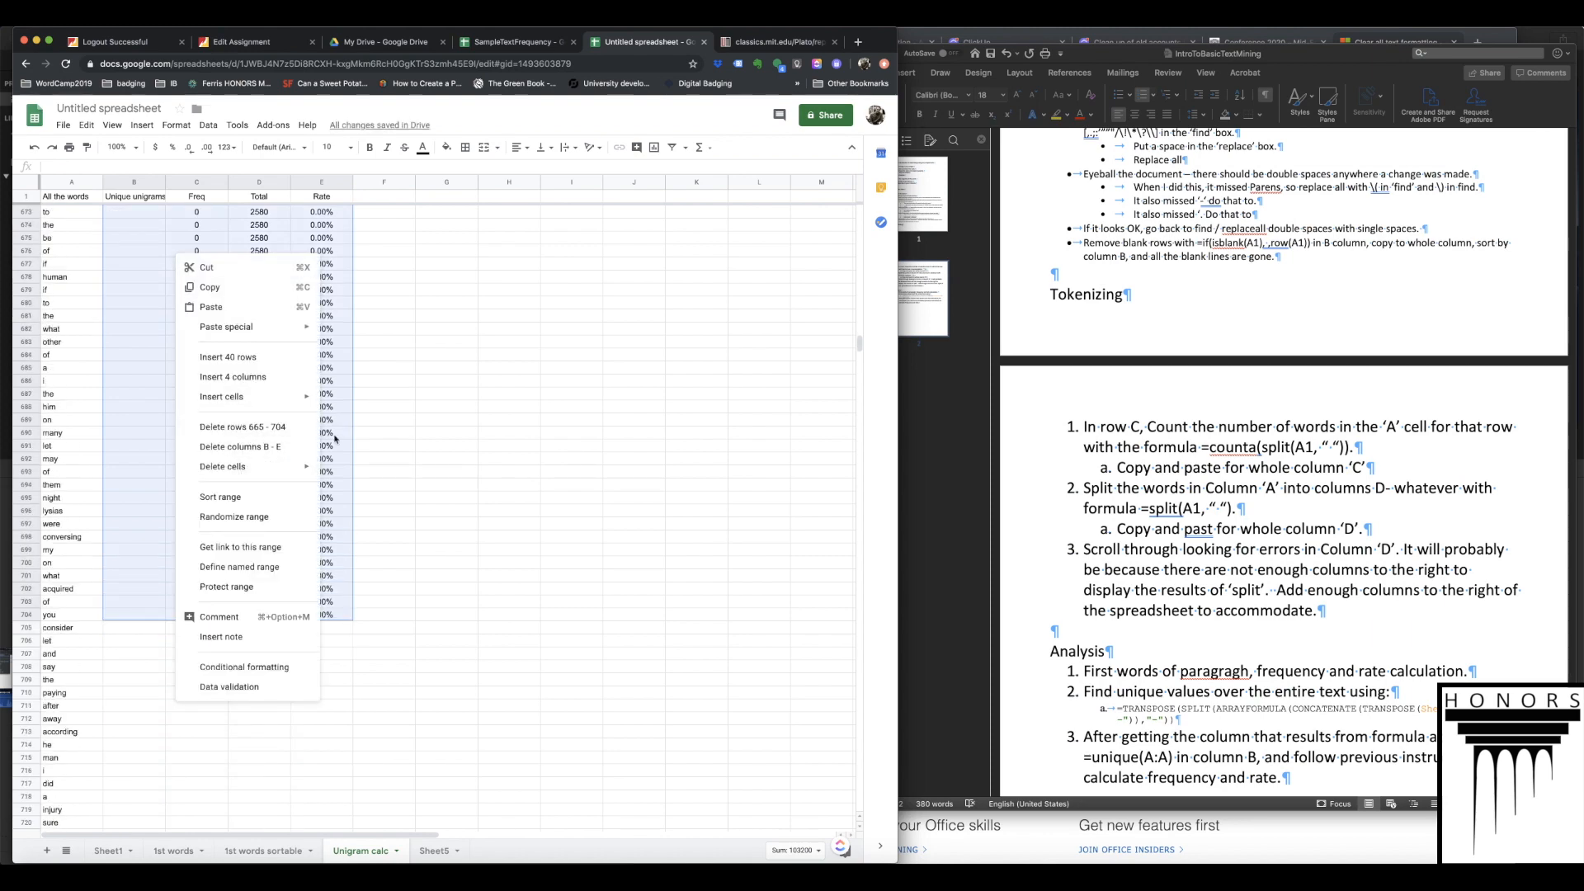
click(270, 431)
scroll(324, 647, up, 10)
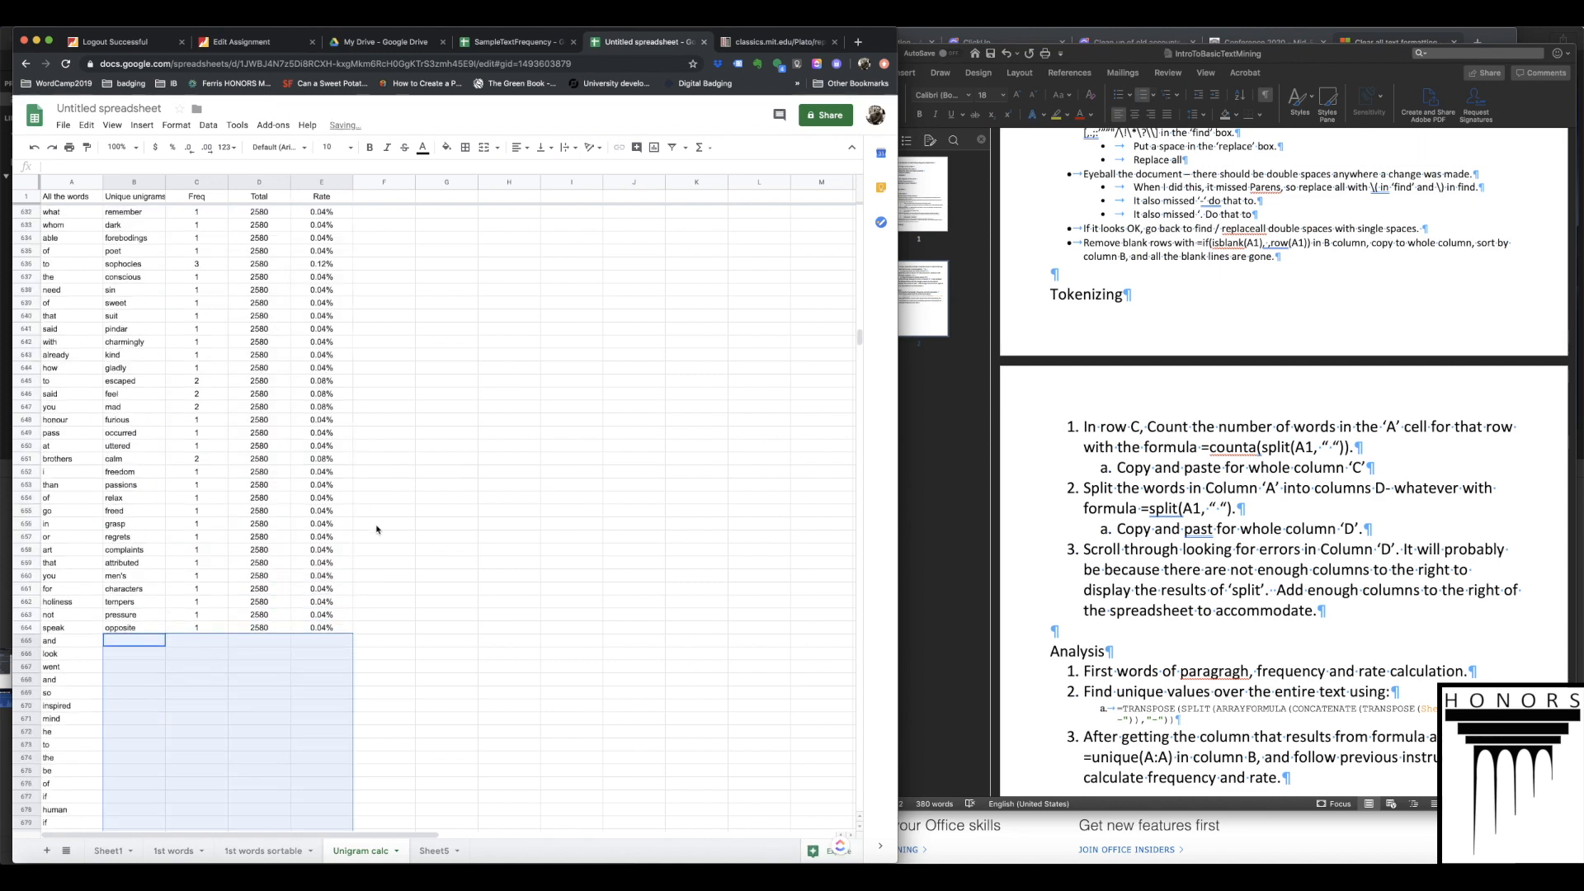
click(324, 645)
- Select the lowercase unigram data B2:E664 on the Unigram calc sheet for copying
scroll(157, 570, up, 20)
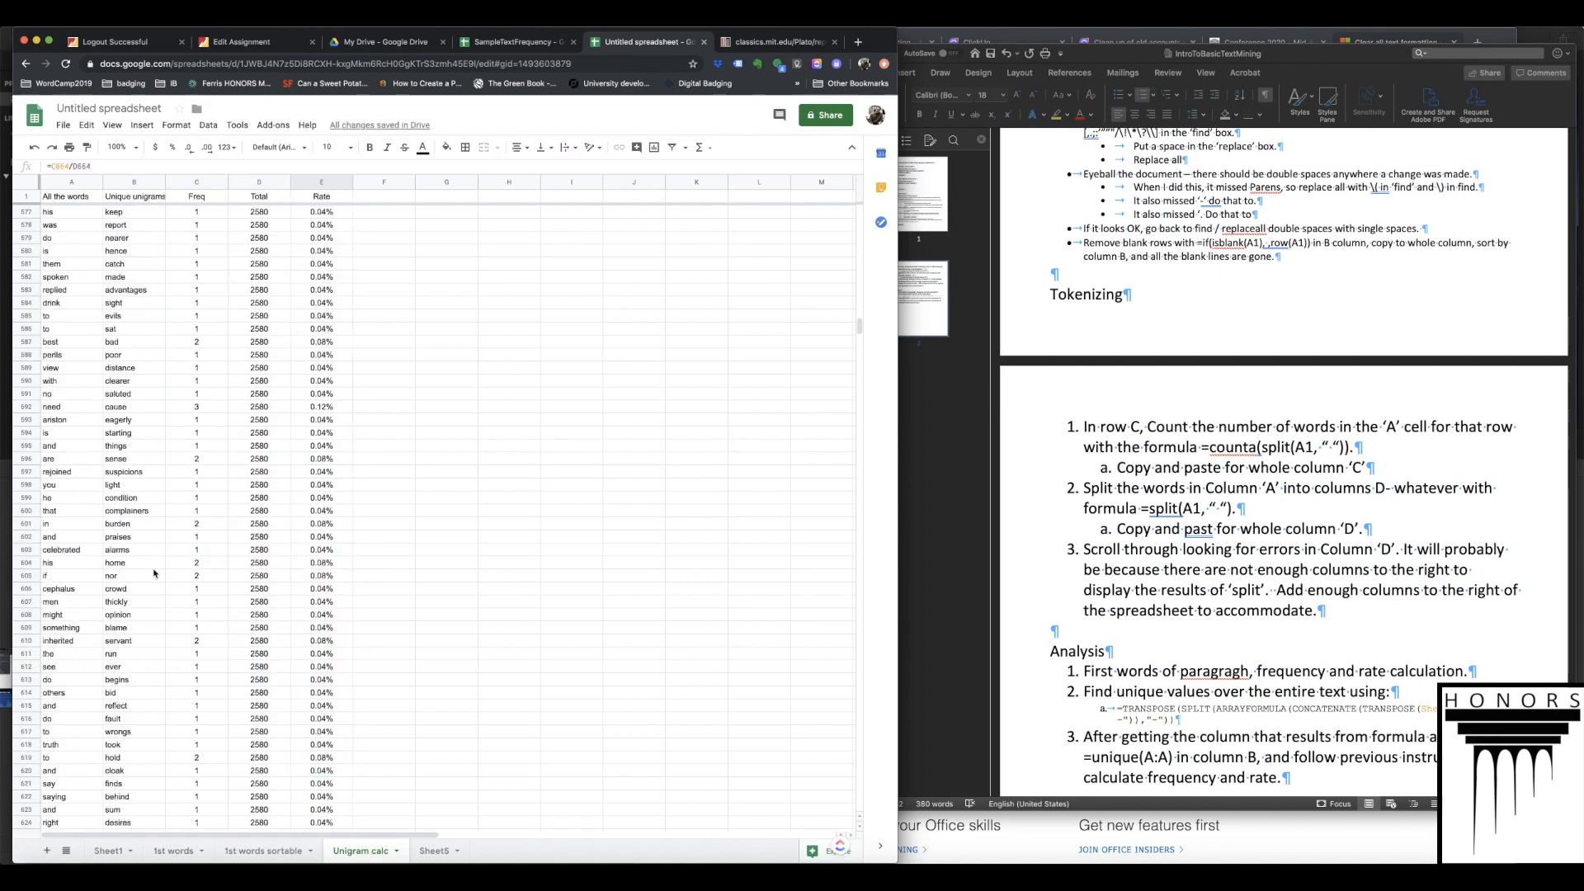
scroll(157, 571, up, 20)
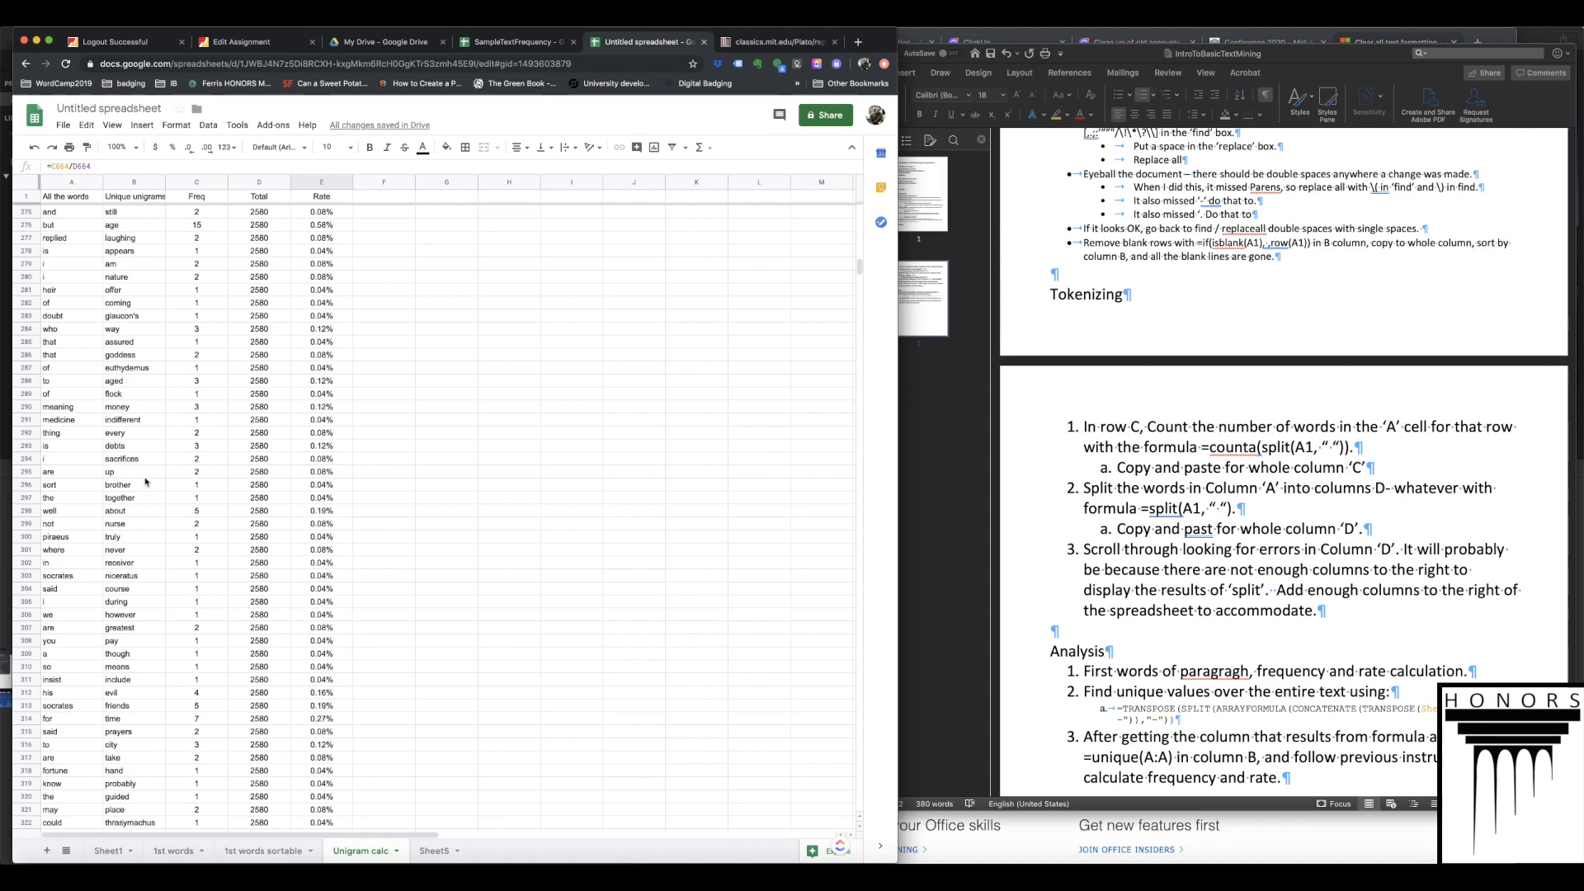
scroll(142, 445, up, 20)
click(138, 208)
scroll(245, 392, down, 20)
scroll(245, 393, down, 20)
scroll(245, 392, down, 20)
scroll(245, 390, down, 20)
scroll(245, 390, up, 5)
shift+click(324, 451)
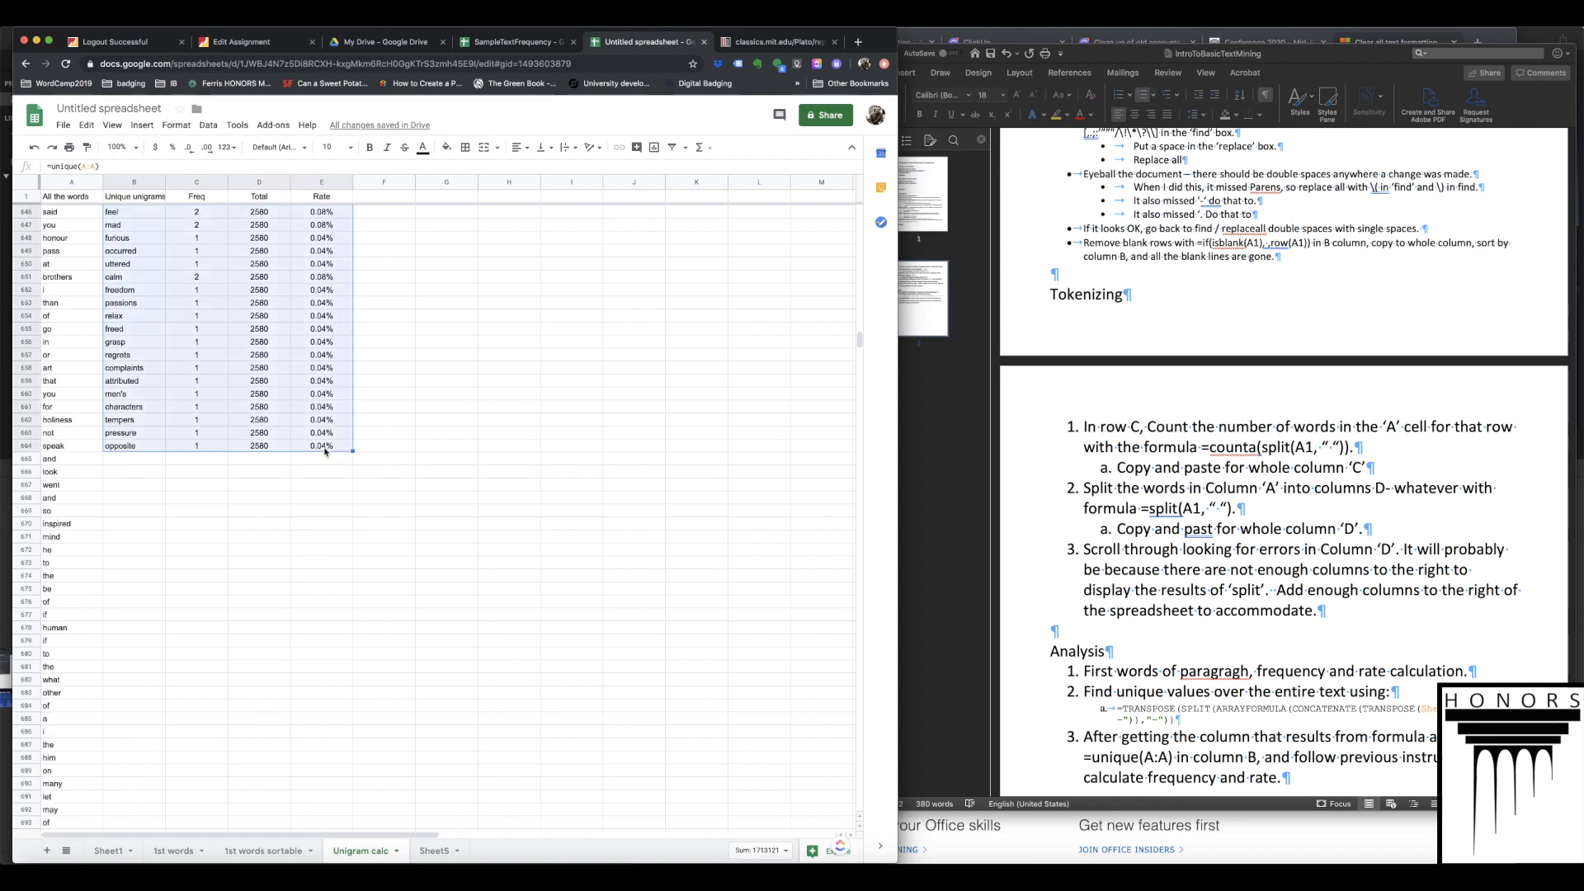
- Clear all the old unigram data from Sheet5
click(432, 851)
click(50, 213)
key(super+a)
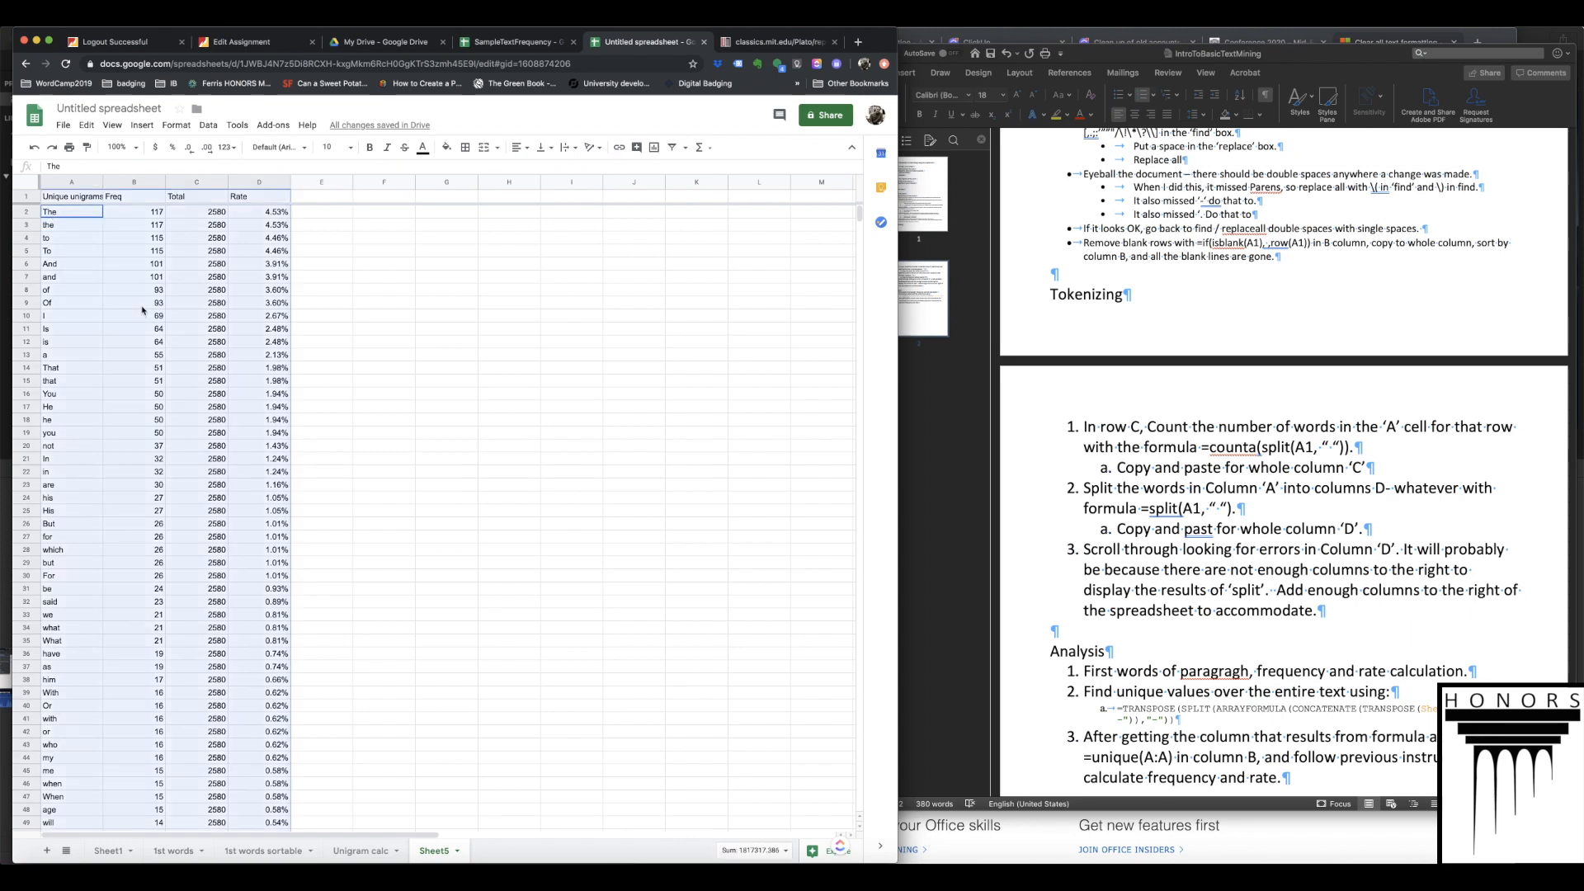
key(BackSpace)
- Paste the copied unigram data into Sheet5 as values only, starting at A1
click(65, 201)
right_click(66, 201)
mouse_move(148, 272)
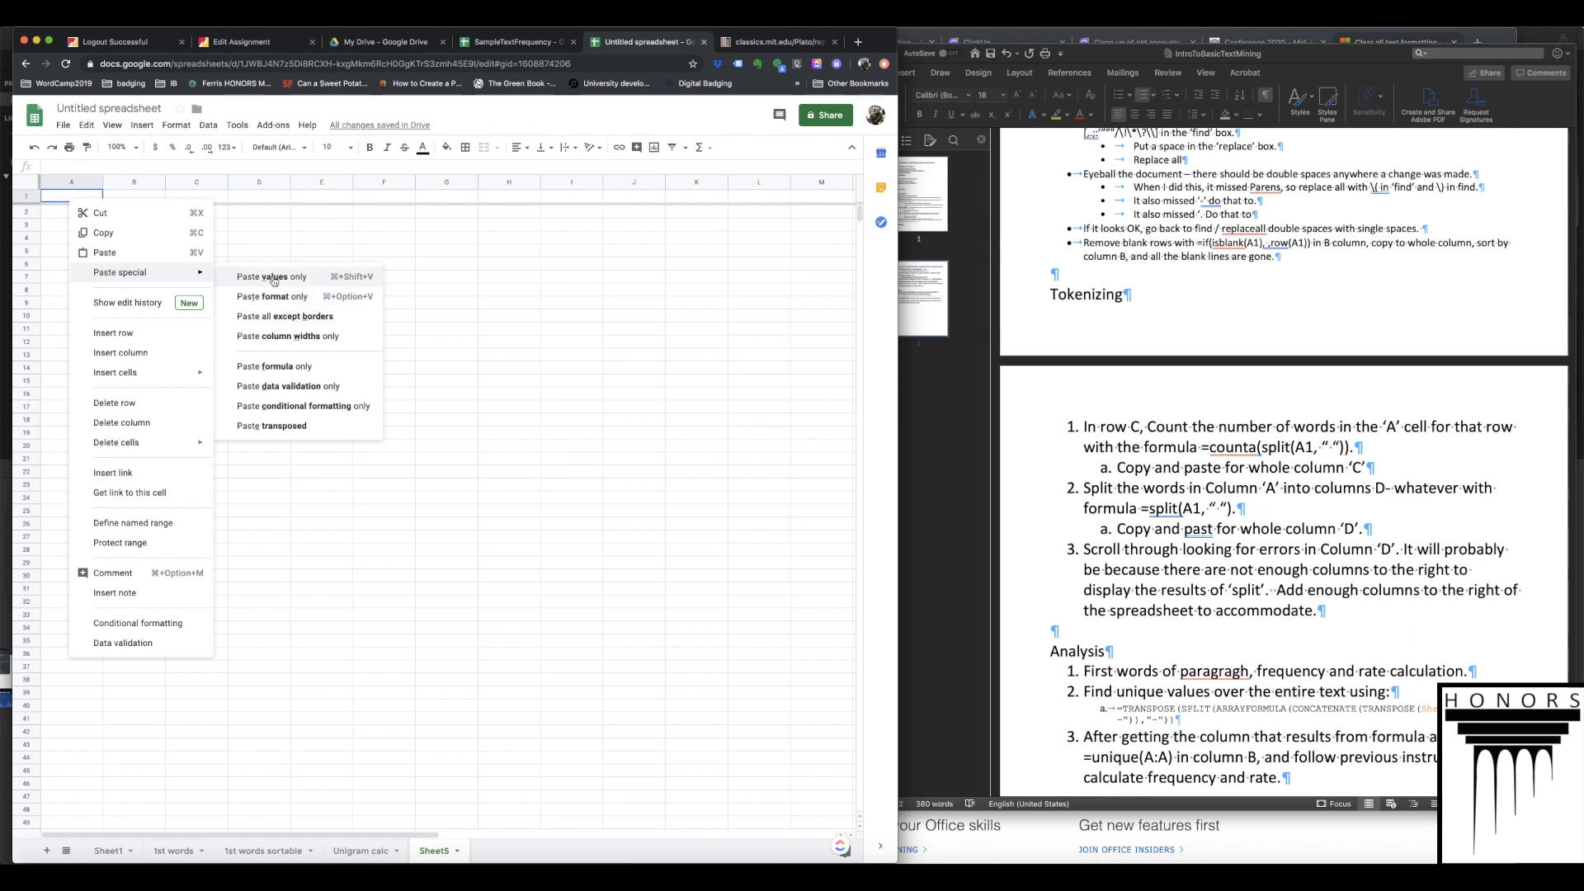
click(272, 278)
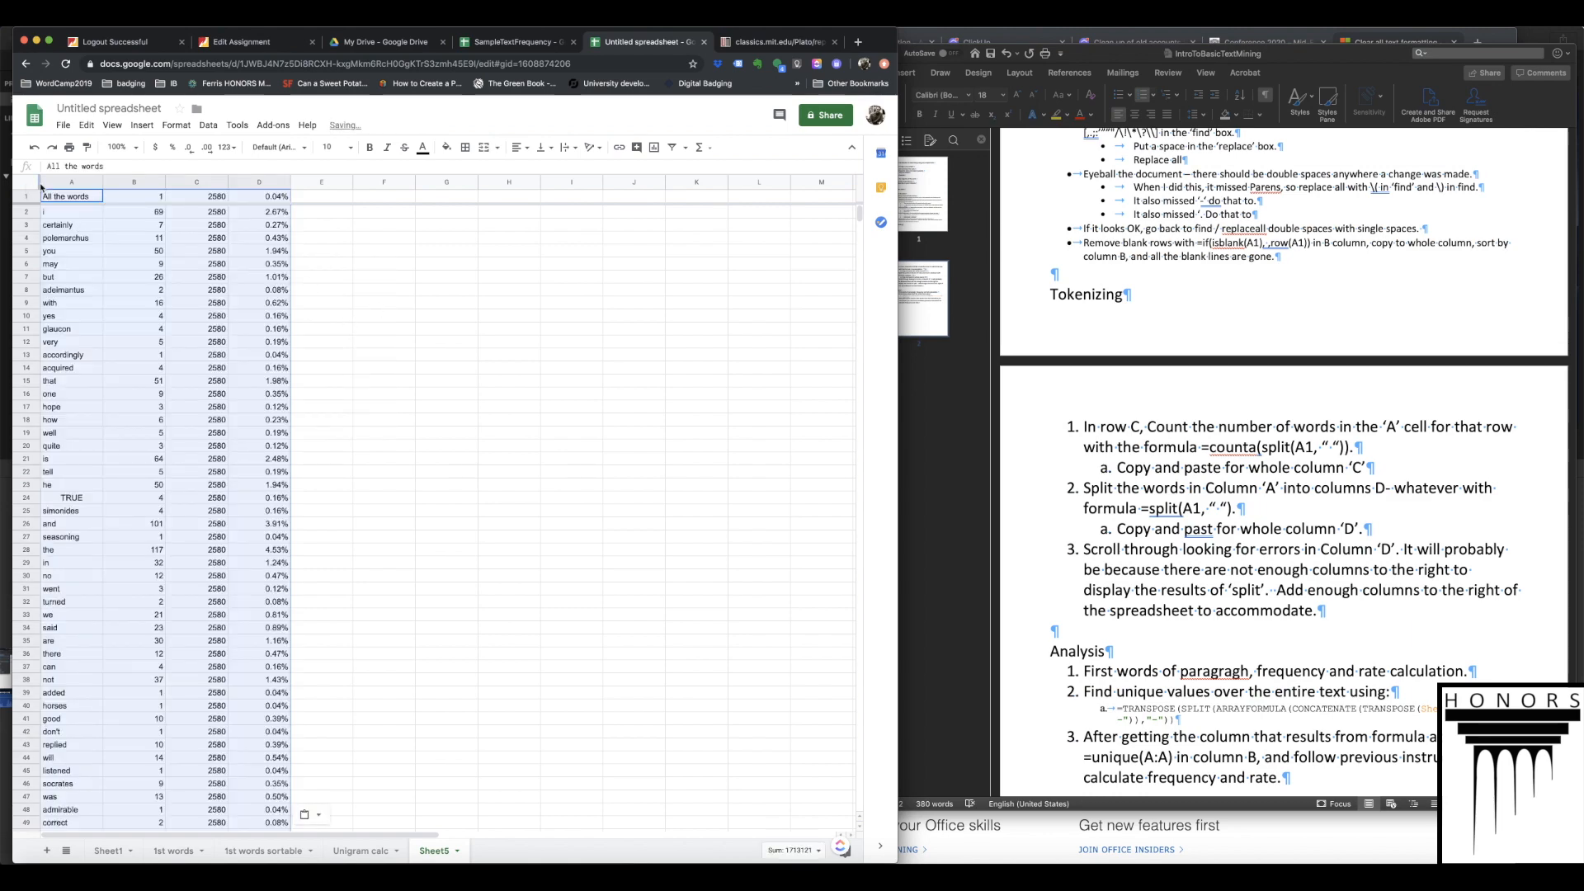
- Copy the headings B1:D1 from the 1st words sheet and return to Sheet5
click(32, 198)
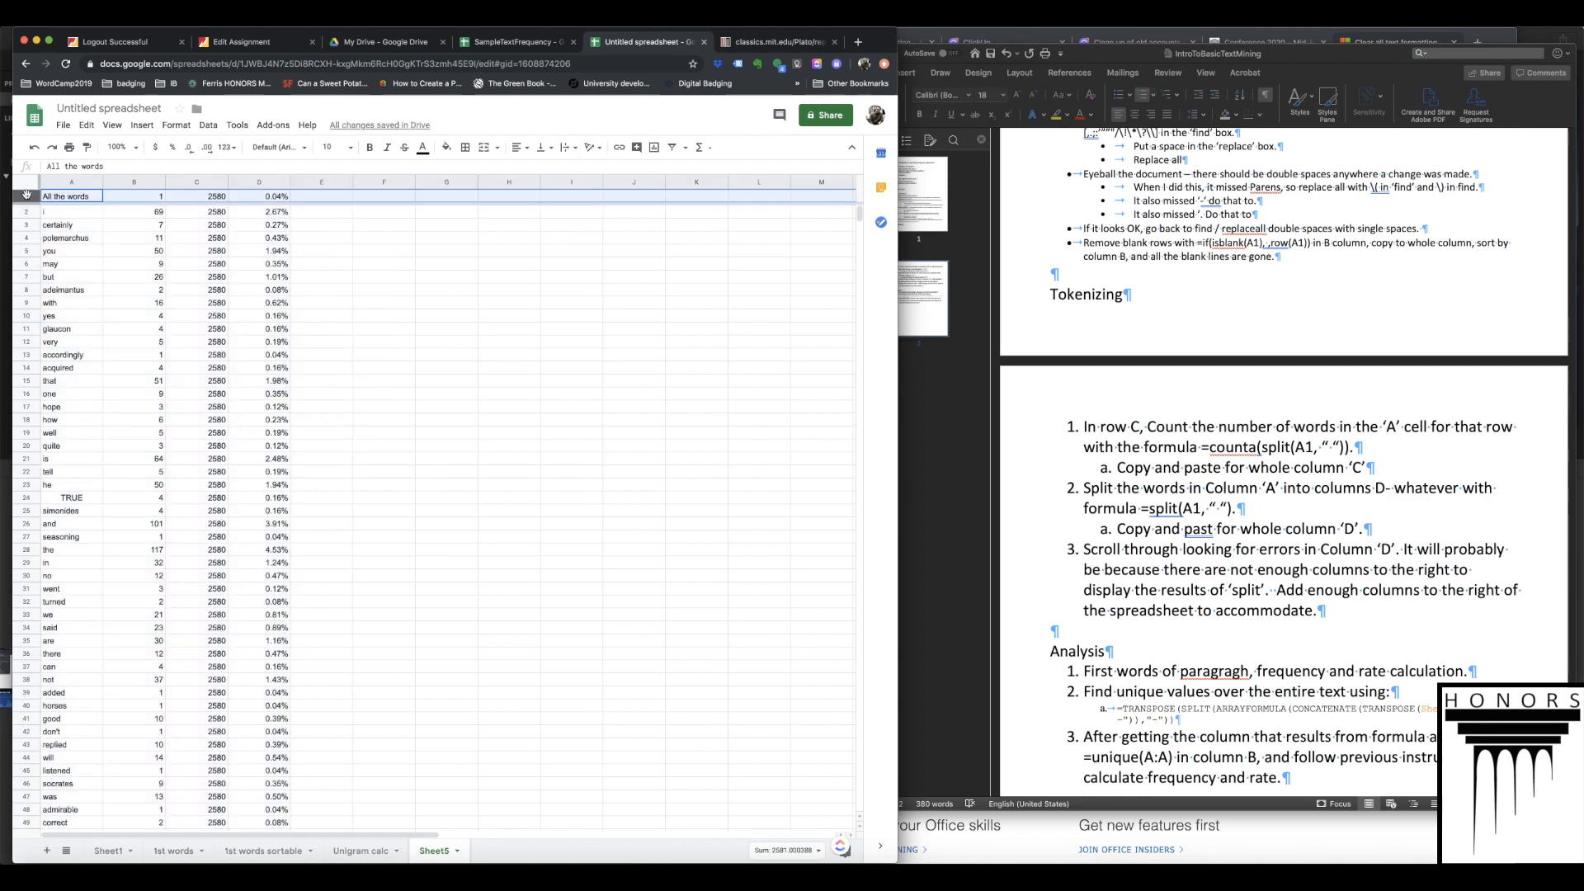
click(159, 198)
click(202, 199)
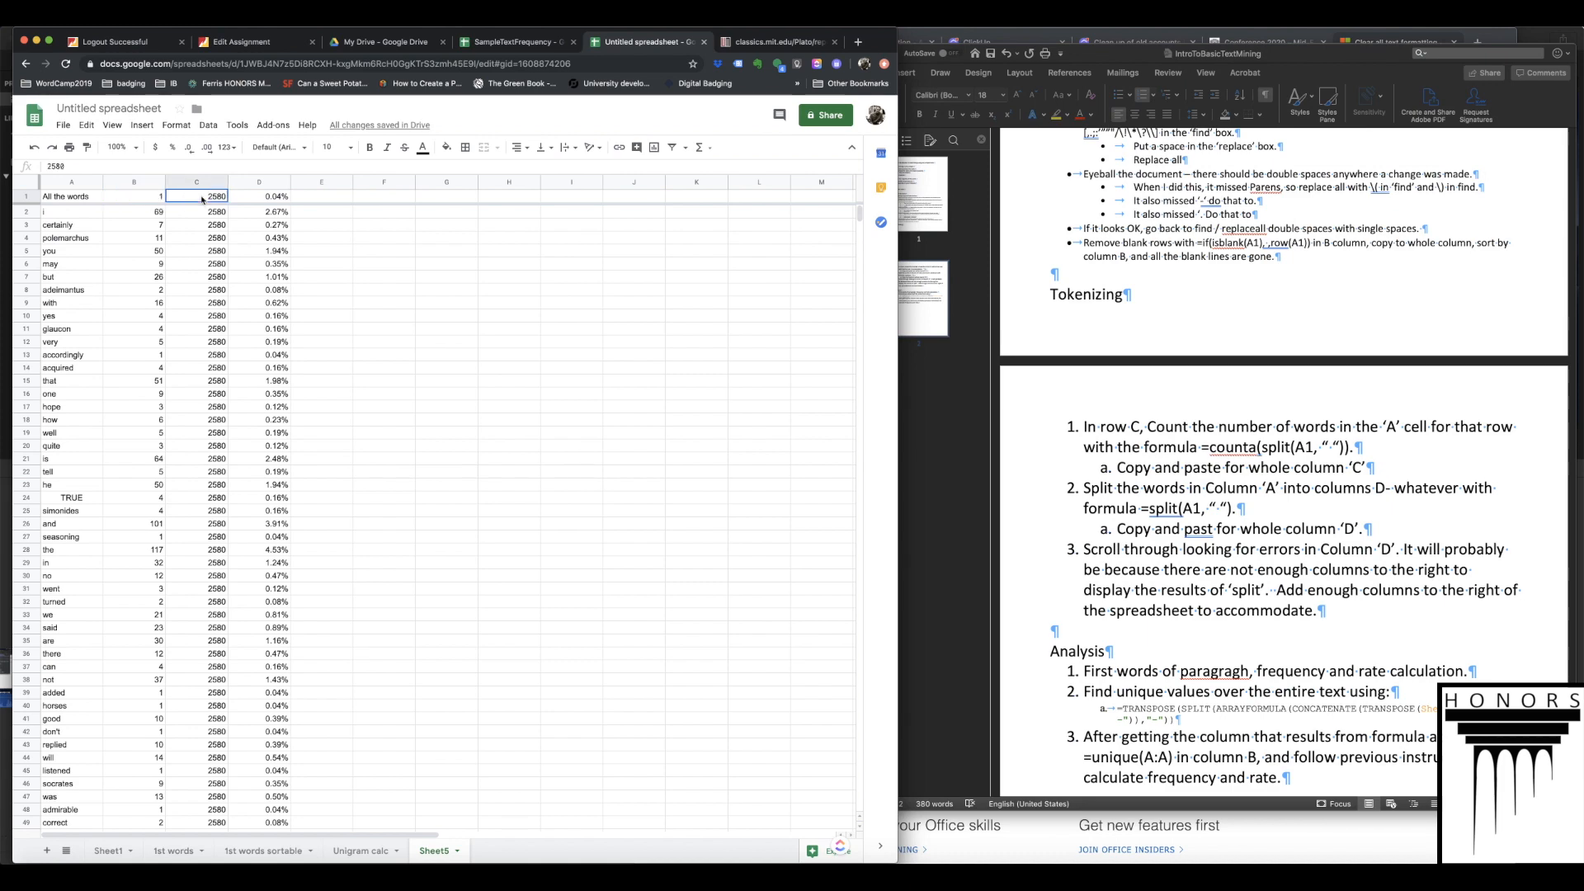
click(174, 856)
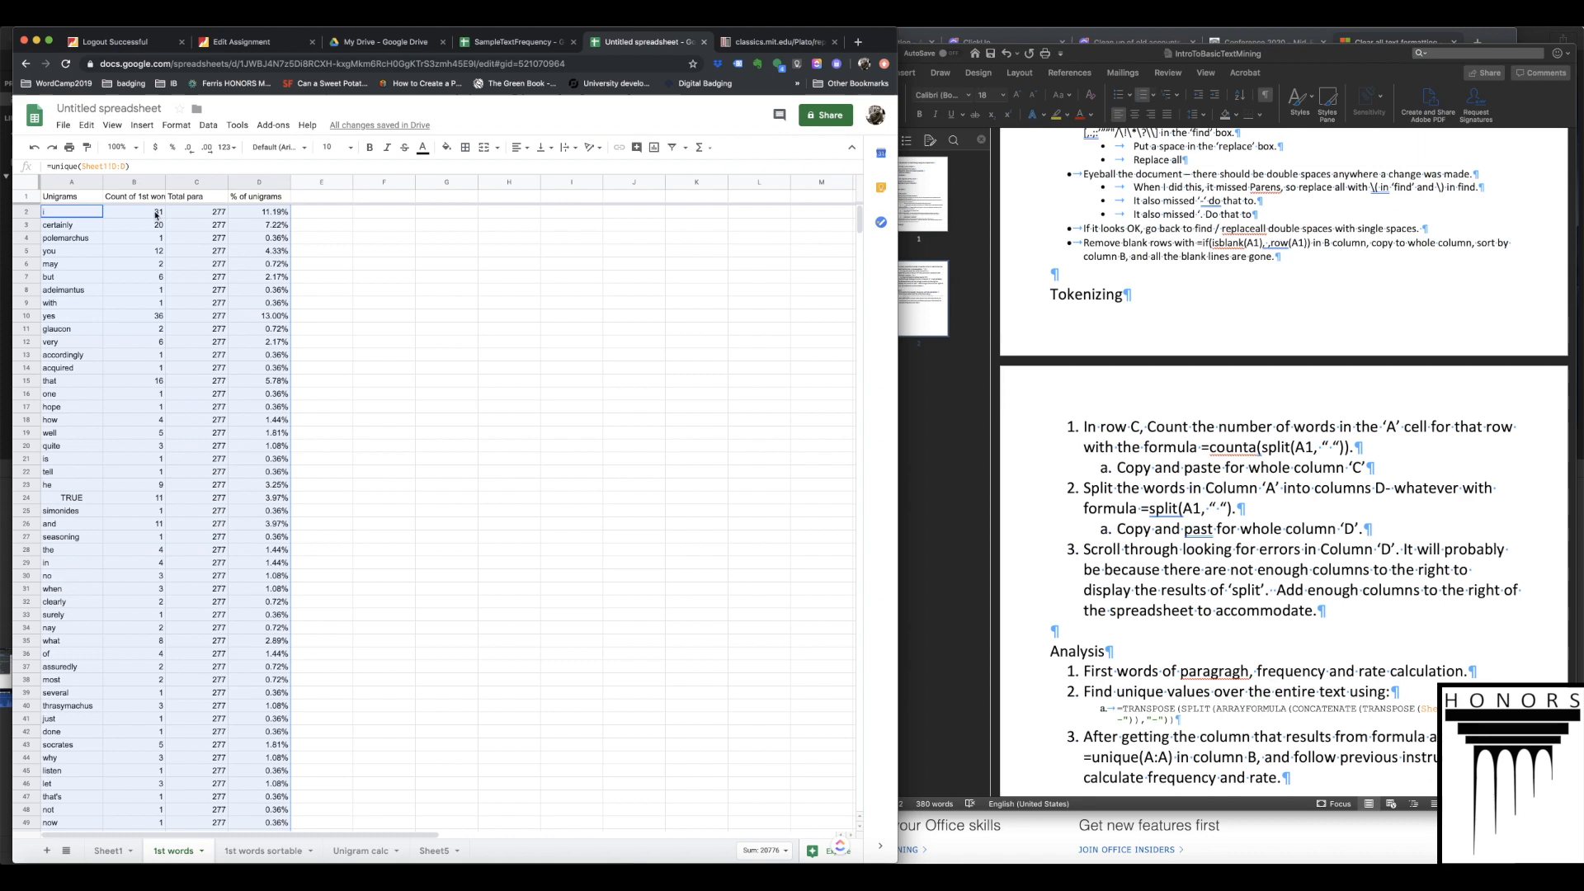
drag(140, 198, 264, 198)
key(ctrl+c)
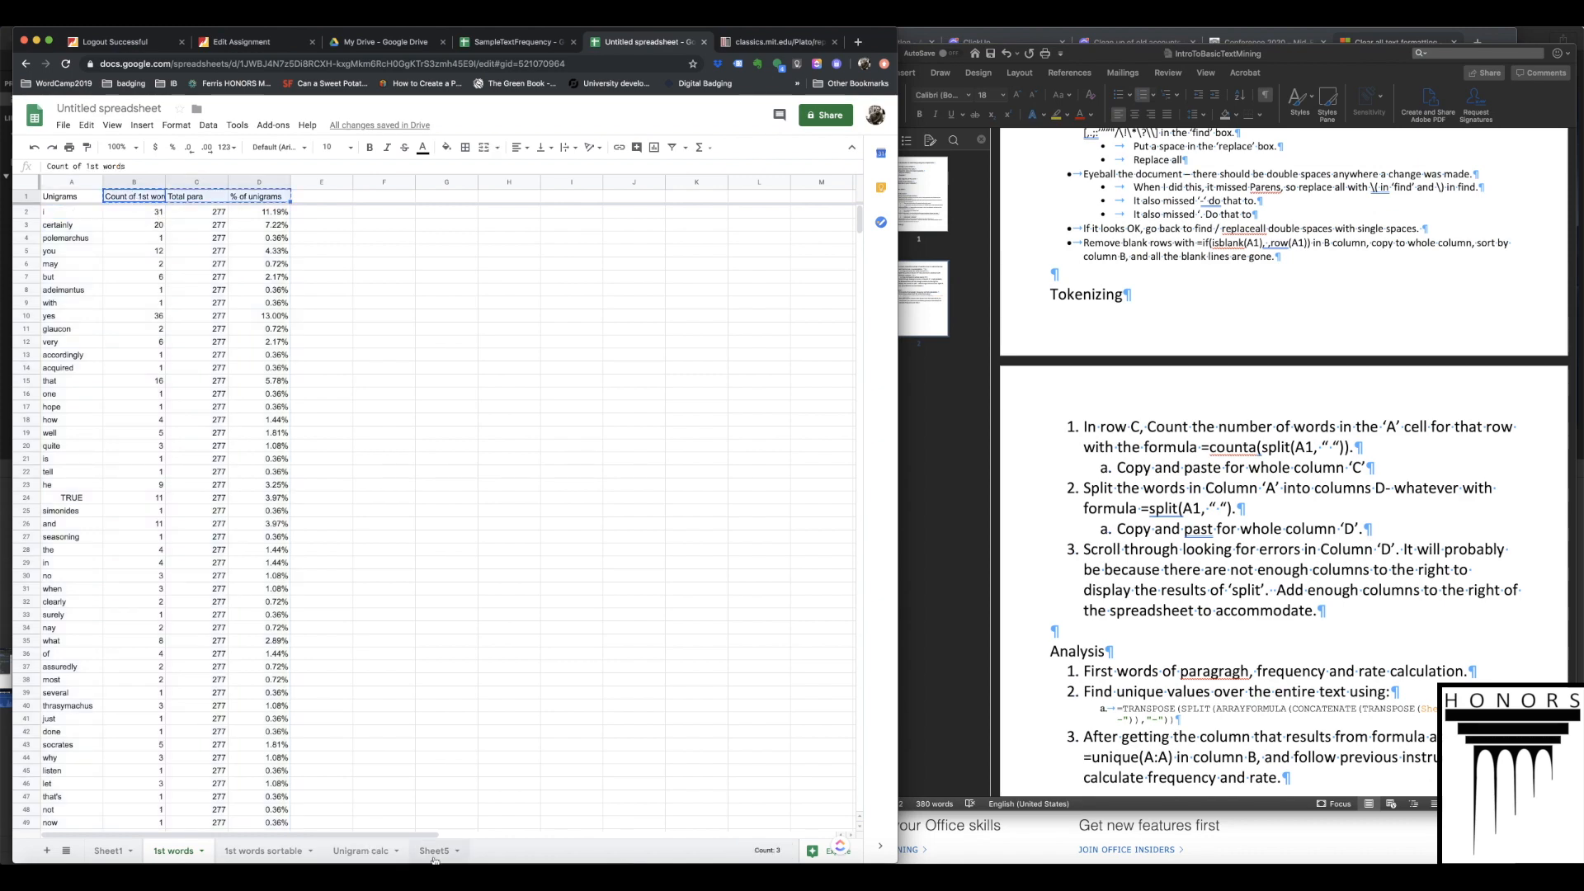
click(450, 855)
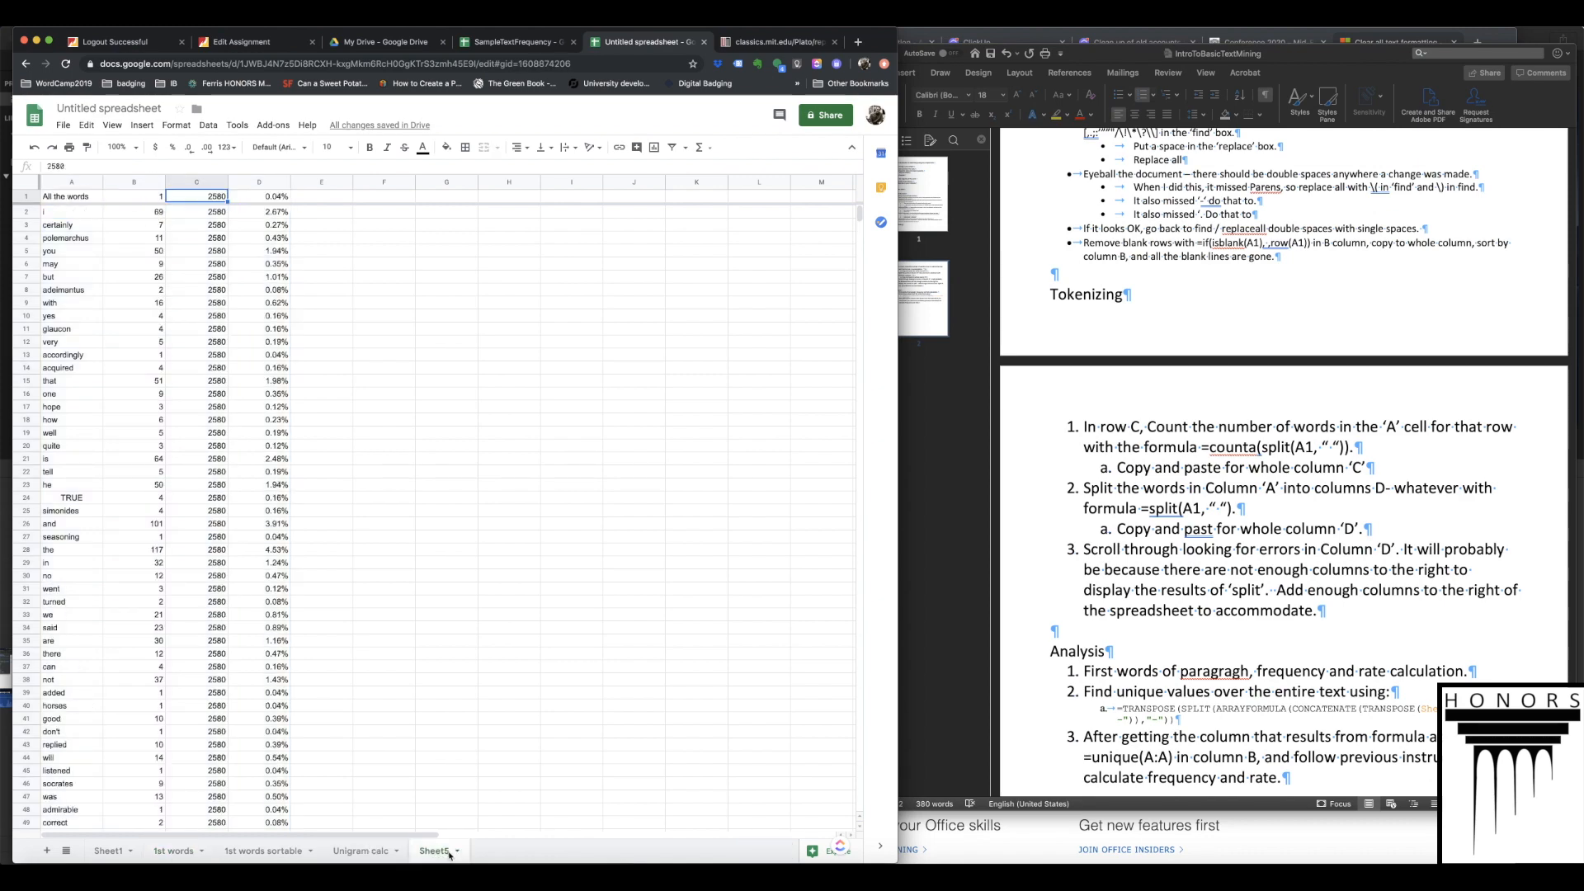
- On the Unigram calc sheet, change the formula in B2 to =unique(A2:A) so it excludes the column heading
click(361, 850)
scroll(163, 302, up, 20)
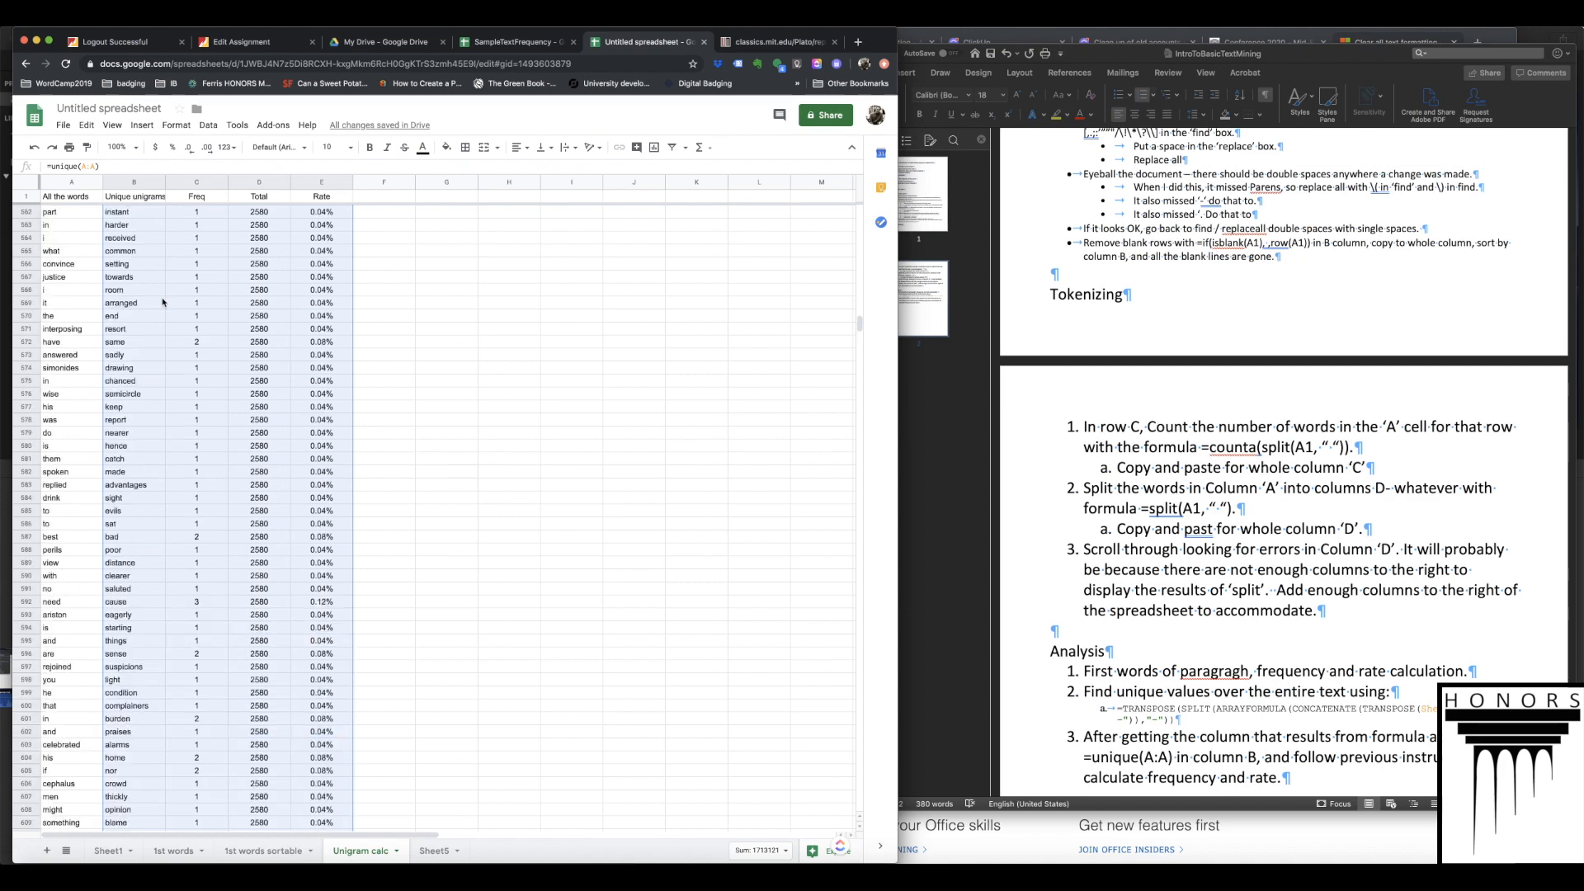
scroll(144, 351, up, 20)
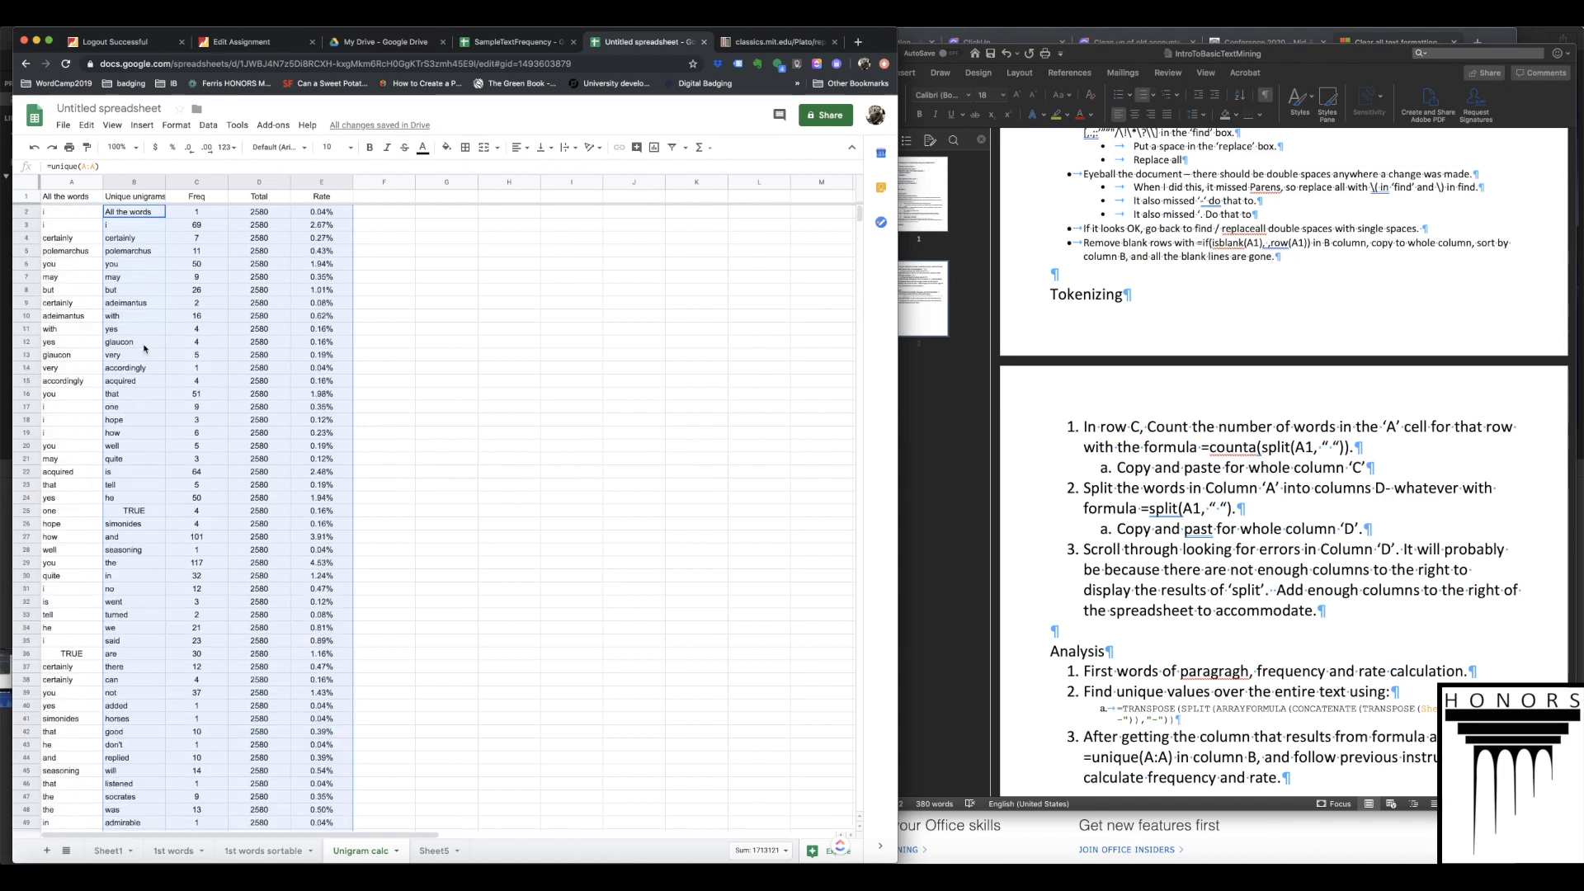
click(162, 213)
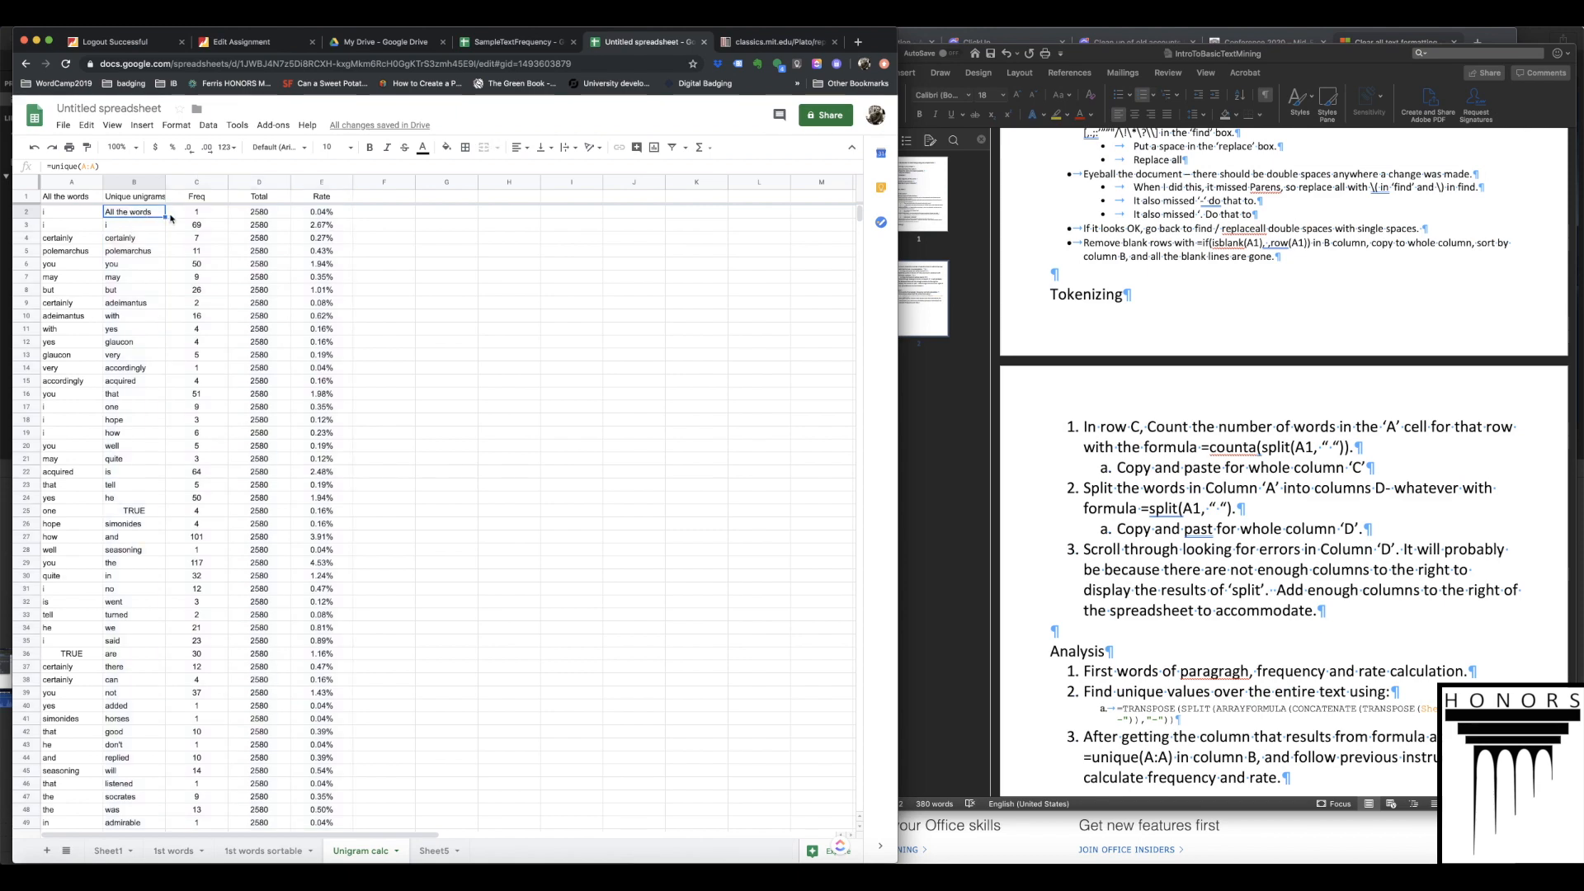
key(Delete)
key(super+z)
click(142, 198)
click(136, 216)
click(133, 170)
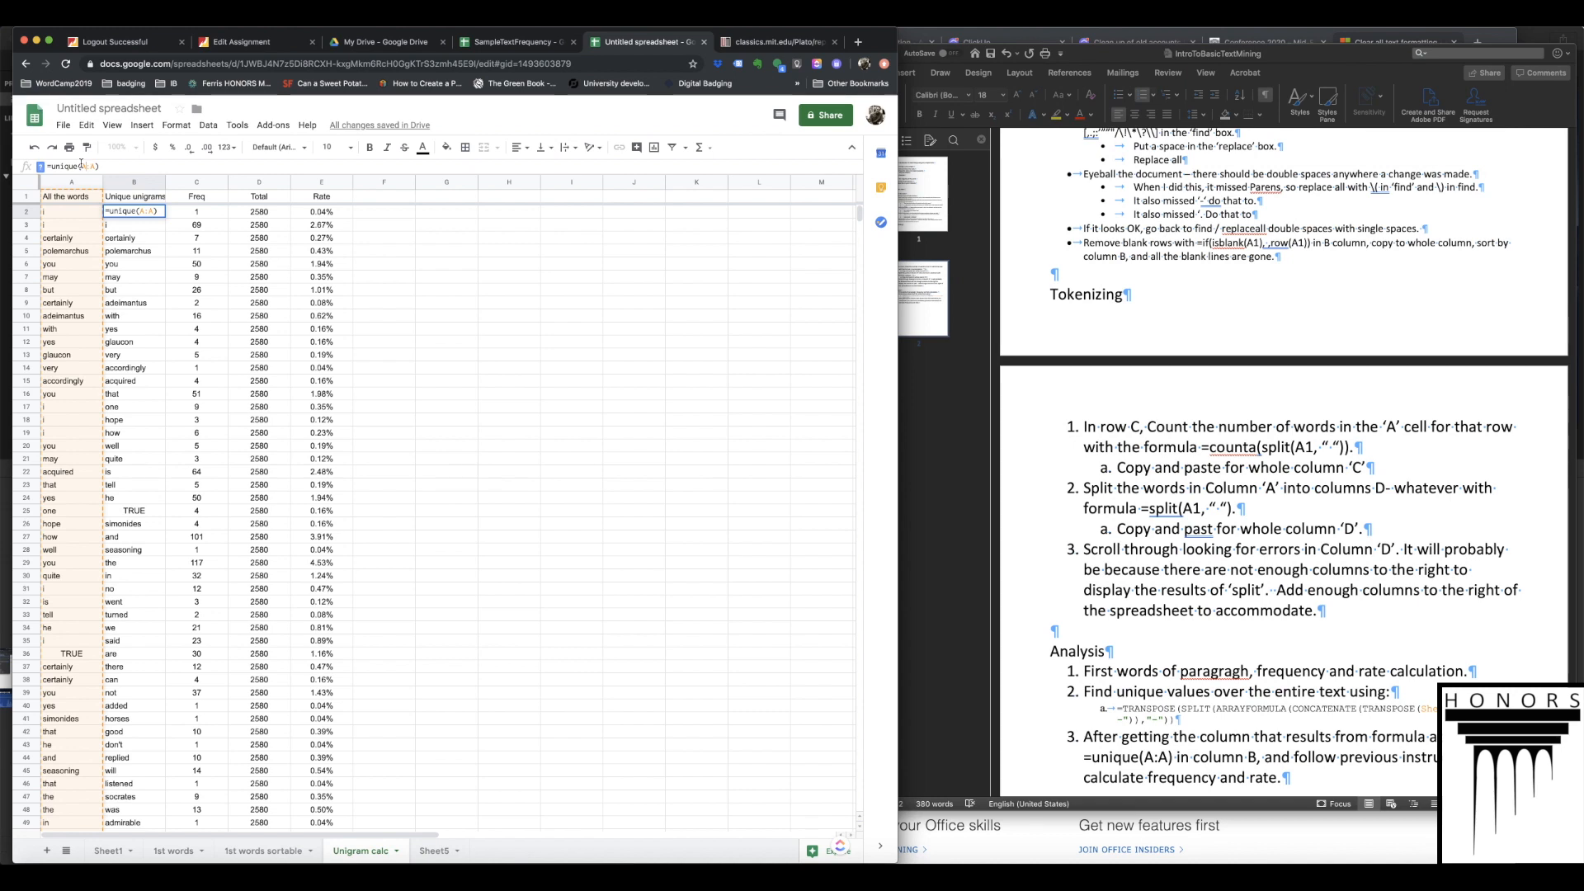
click(92, 165)
text(2)
key(Return)
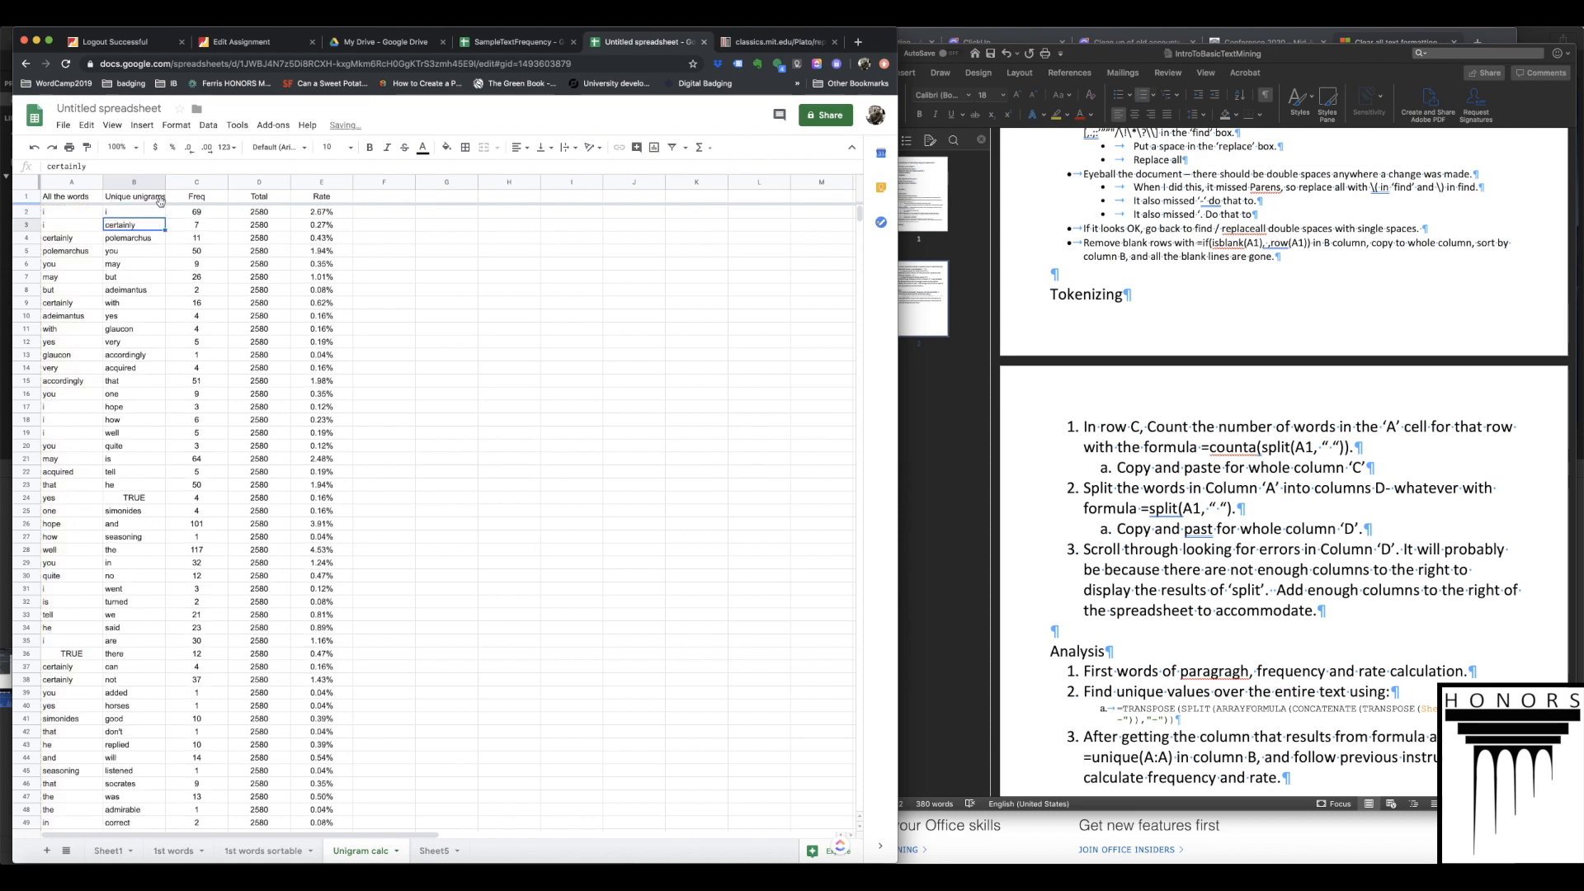
- Delete the surplus cells B664:E664 below the last unique word on the Unigram calc sheet
scroll(141, 436, down, 3)
key(super+Down)
scroll(174, 709, down, 3)
drag(139, 709, 320, 711)
right_click(341, 710)
click(431, 479)
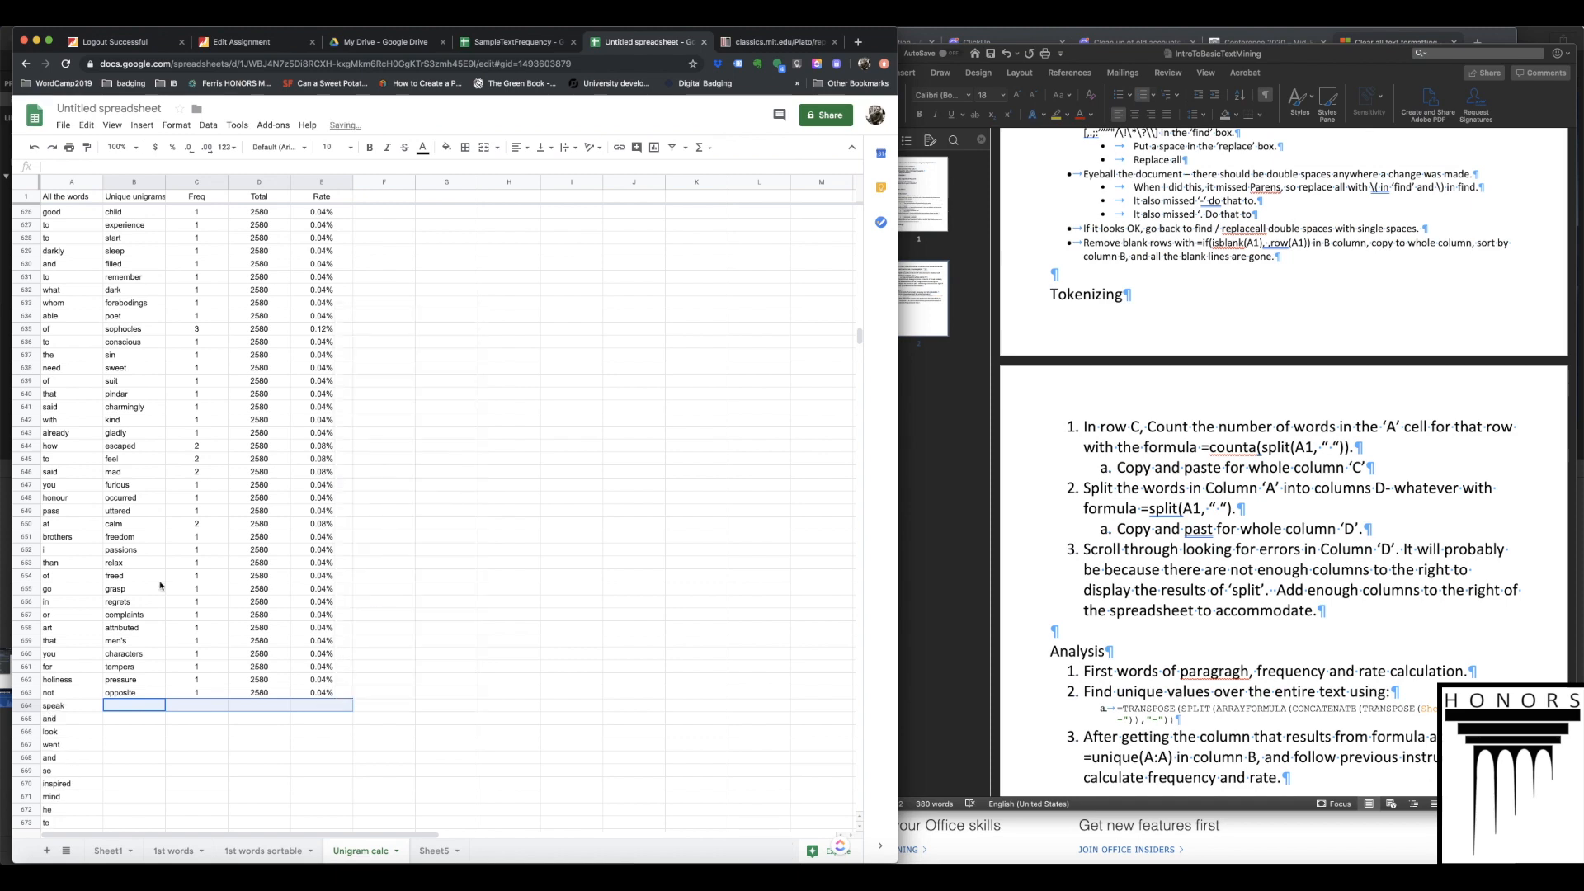
- Copy the unigram words, frequencies, totals and rates in B2:E663 on the Unigram calc sheet
scroll(385, 551, up, 20)
scroll(262, 553, up, 15)
click(121, 217)
scroll(274, 527, down, 14)
scroll(274, 527, down, 8)
scroll(275, 526, down, 10)
scroll(274, 527, down, 12)
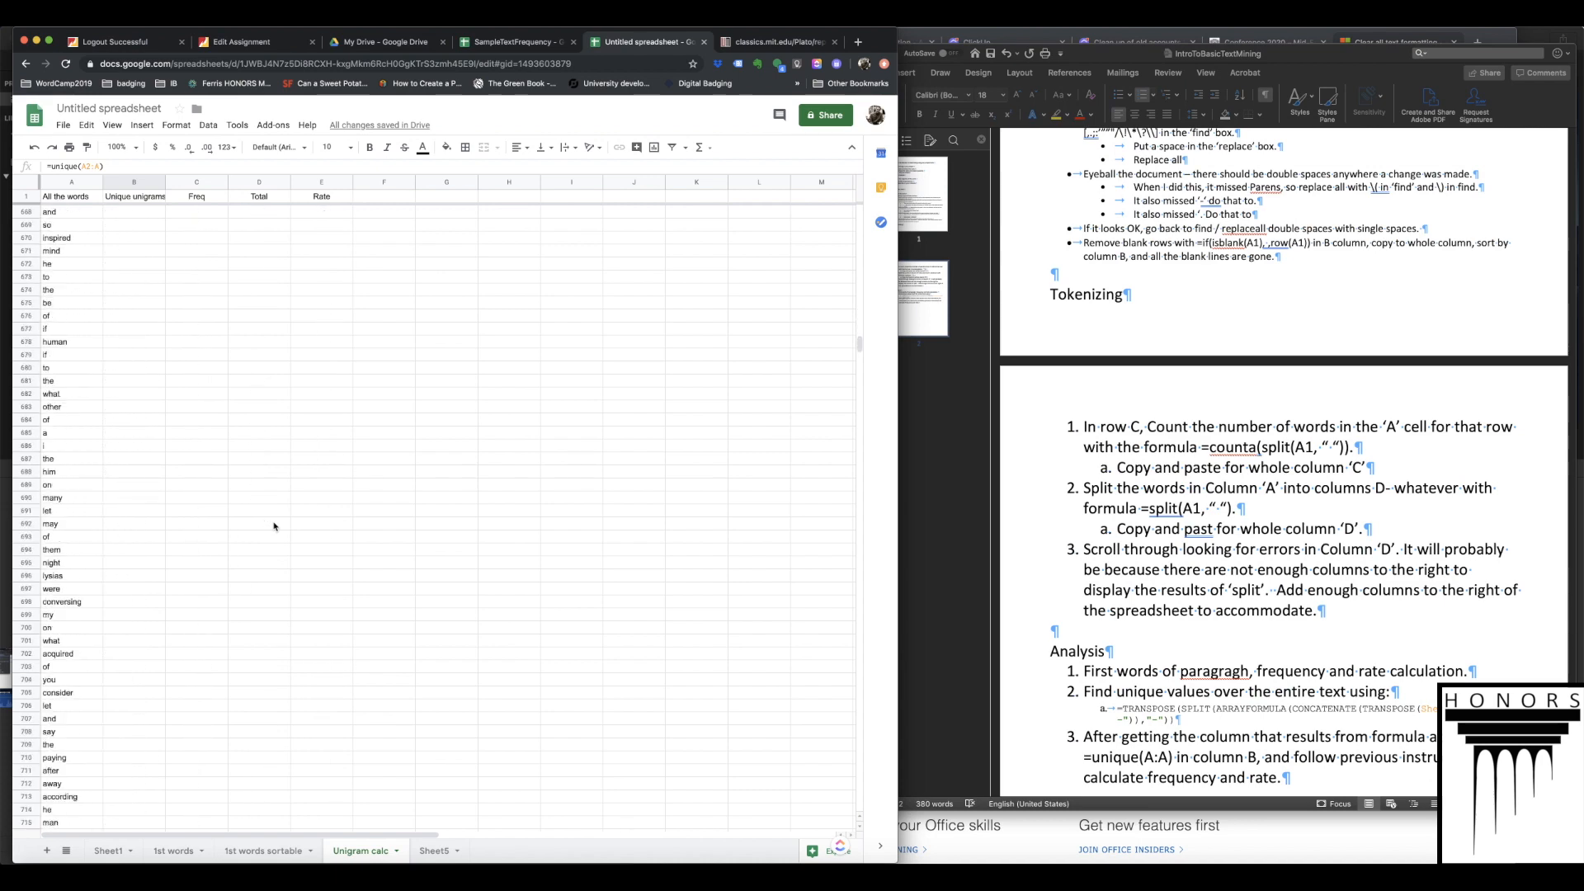
scroll(274, 526, up, 2)
shift+click(326, 422)
key(ctrl+c)
- Clear all the existing unigram data from Sheet5
click(434, 850)
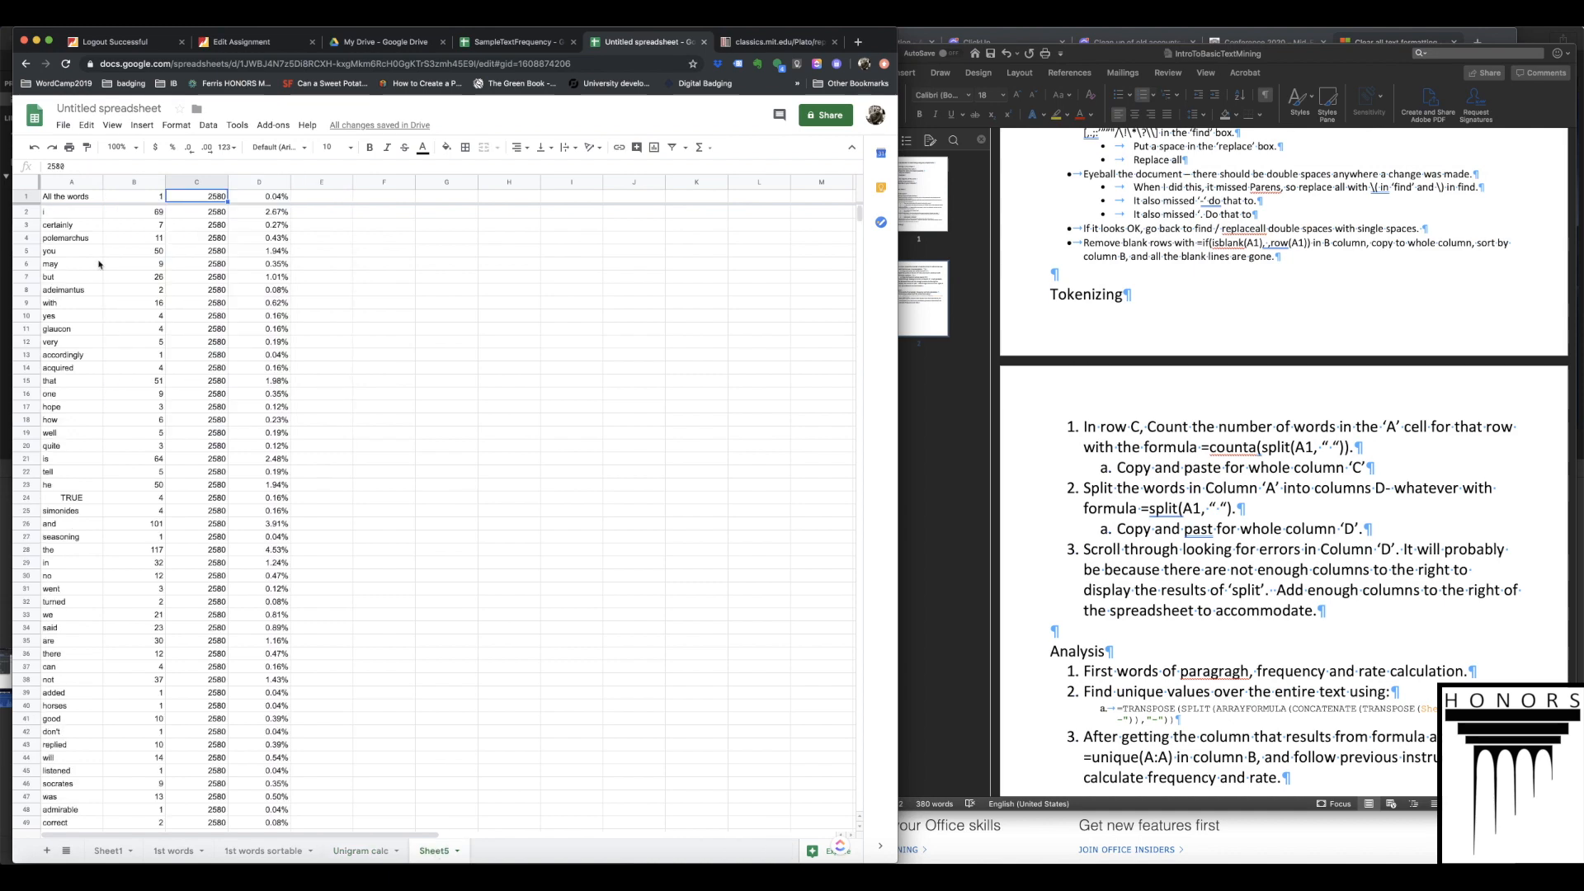
click(63, 210)
scroll(91, 248, down, 1)
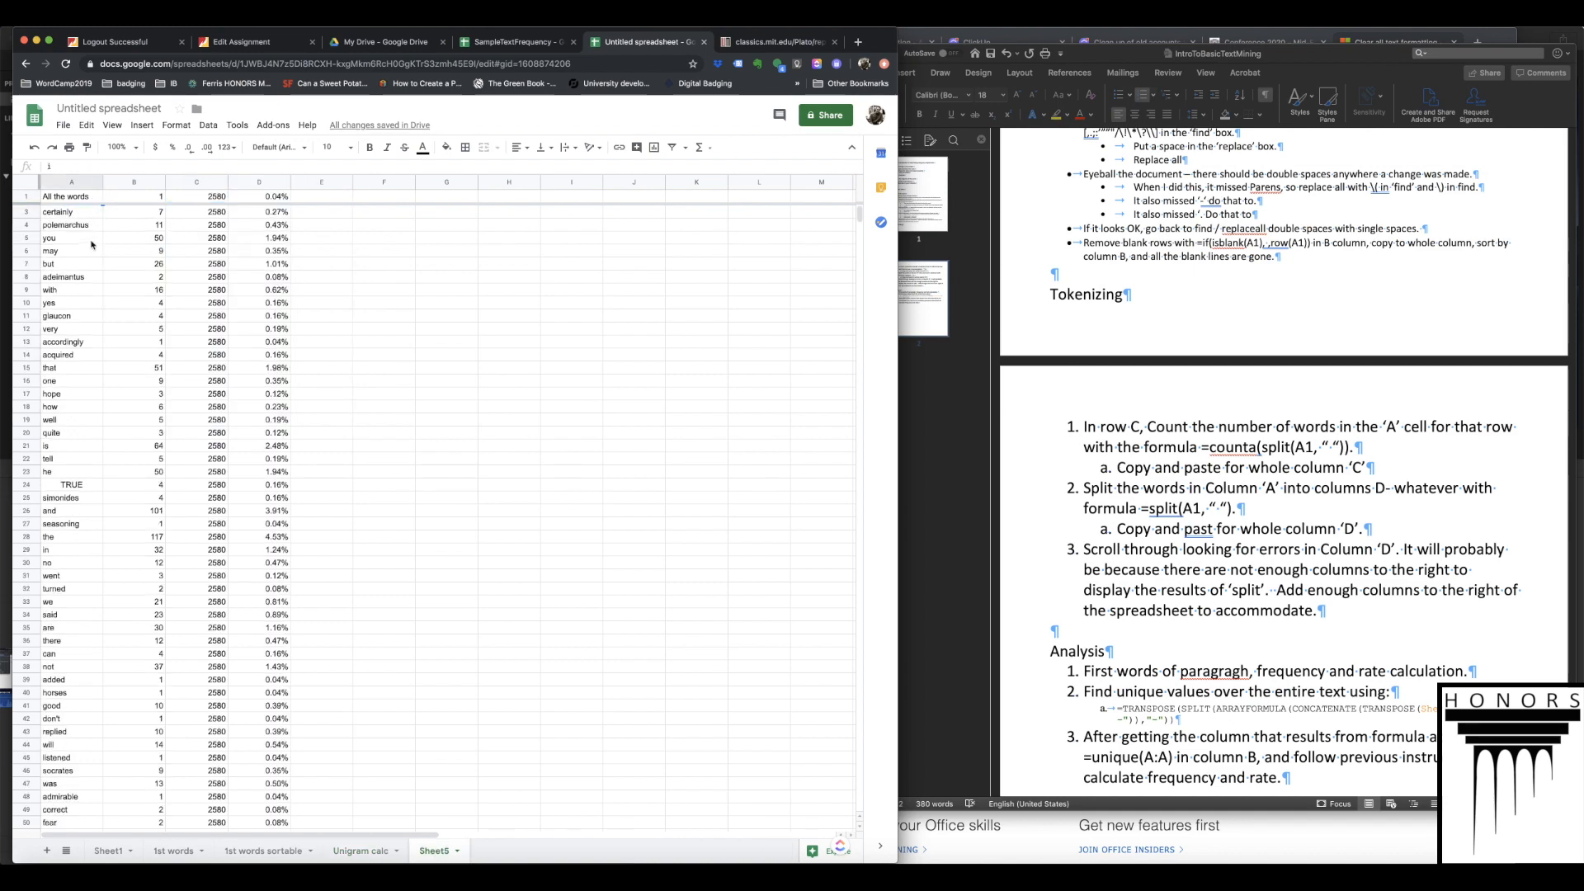
click(70, 198)
key(ctrl+a)
key(Delete)
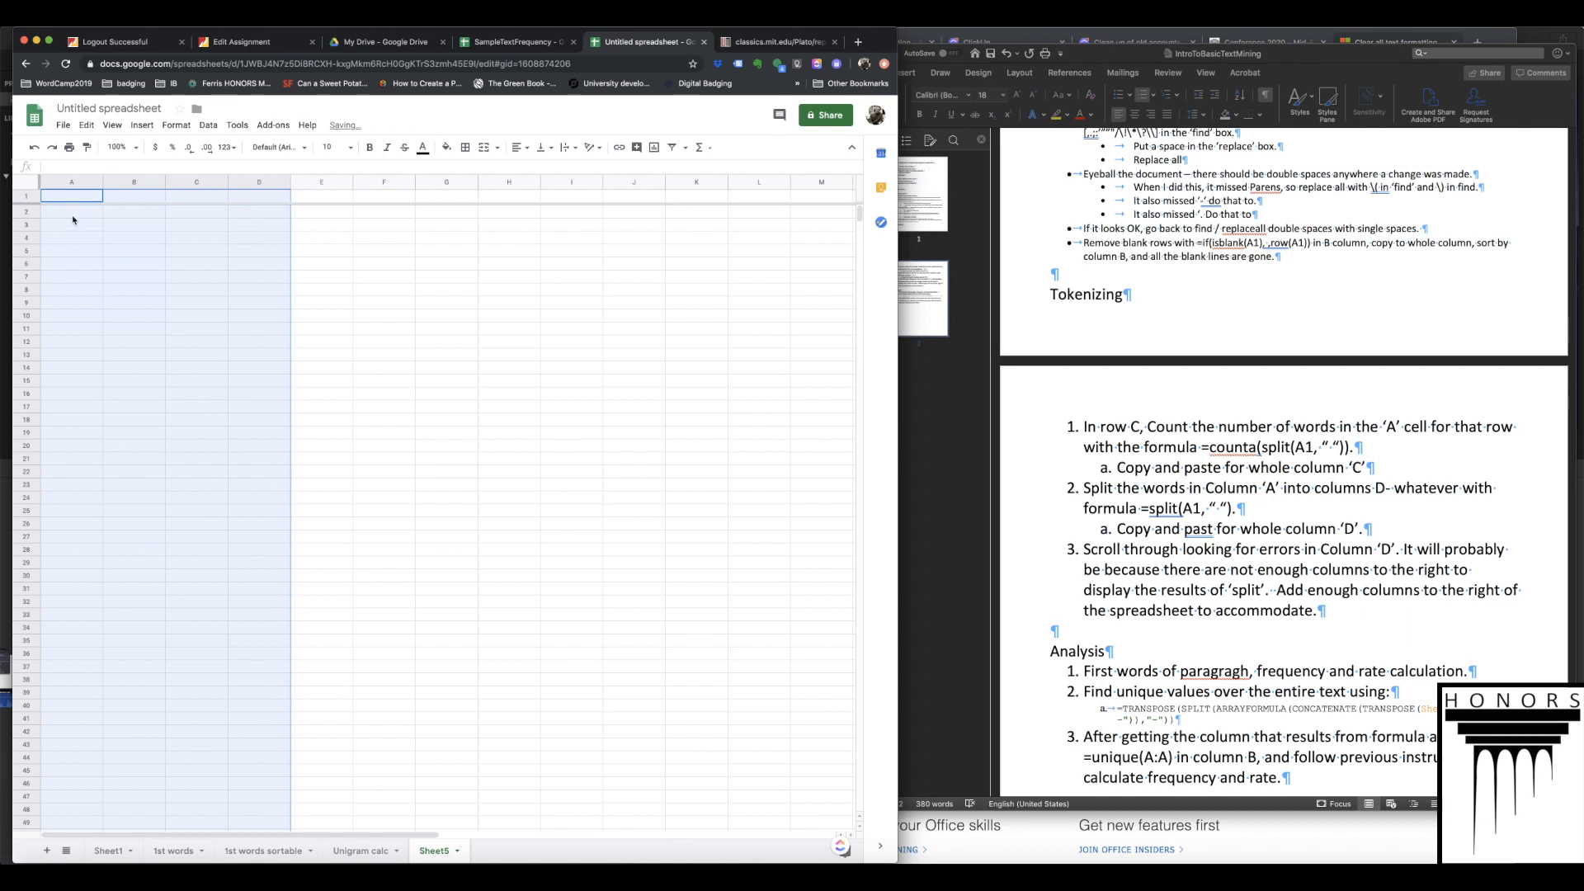
- Paste the copied unigram data into Sheet5 as values only, starting at A2
key(ctrl+v)
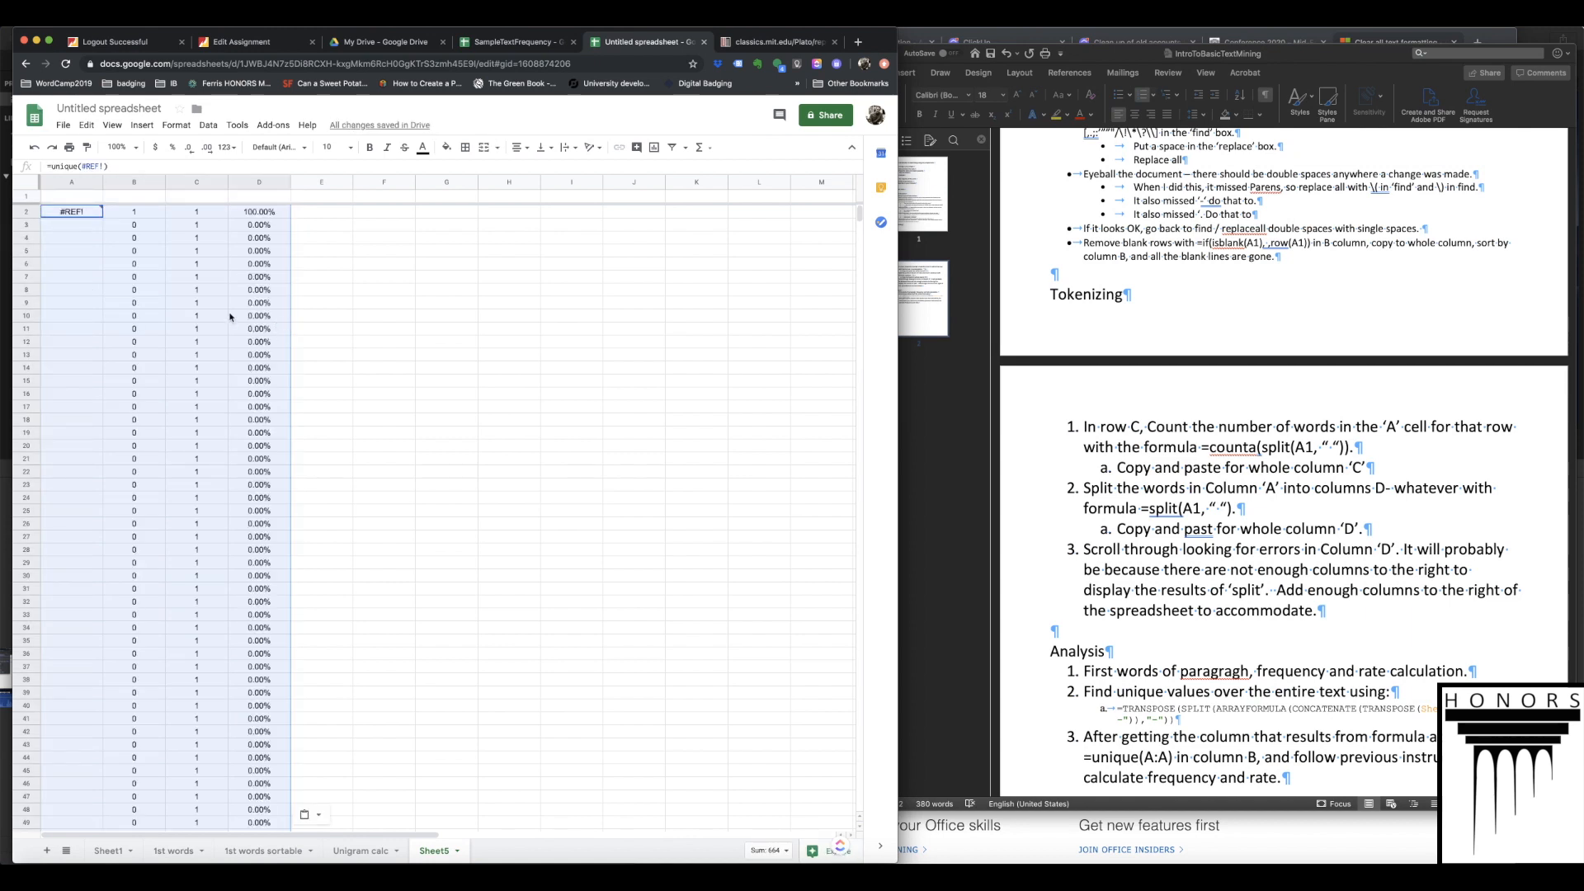
key(ctrl+z)
right_click(73, 216)
mouse_move(149, 288)
click(316, 294)
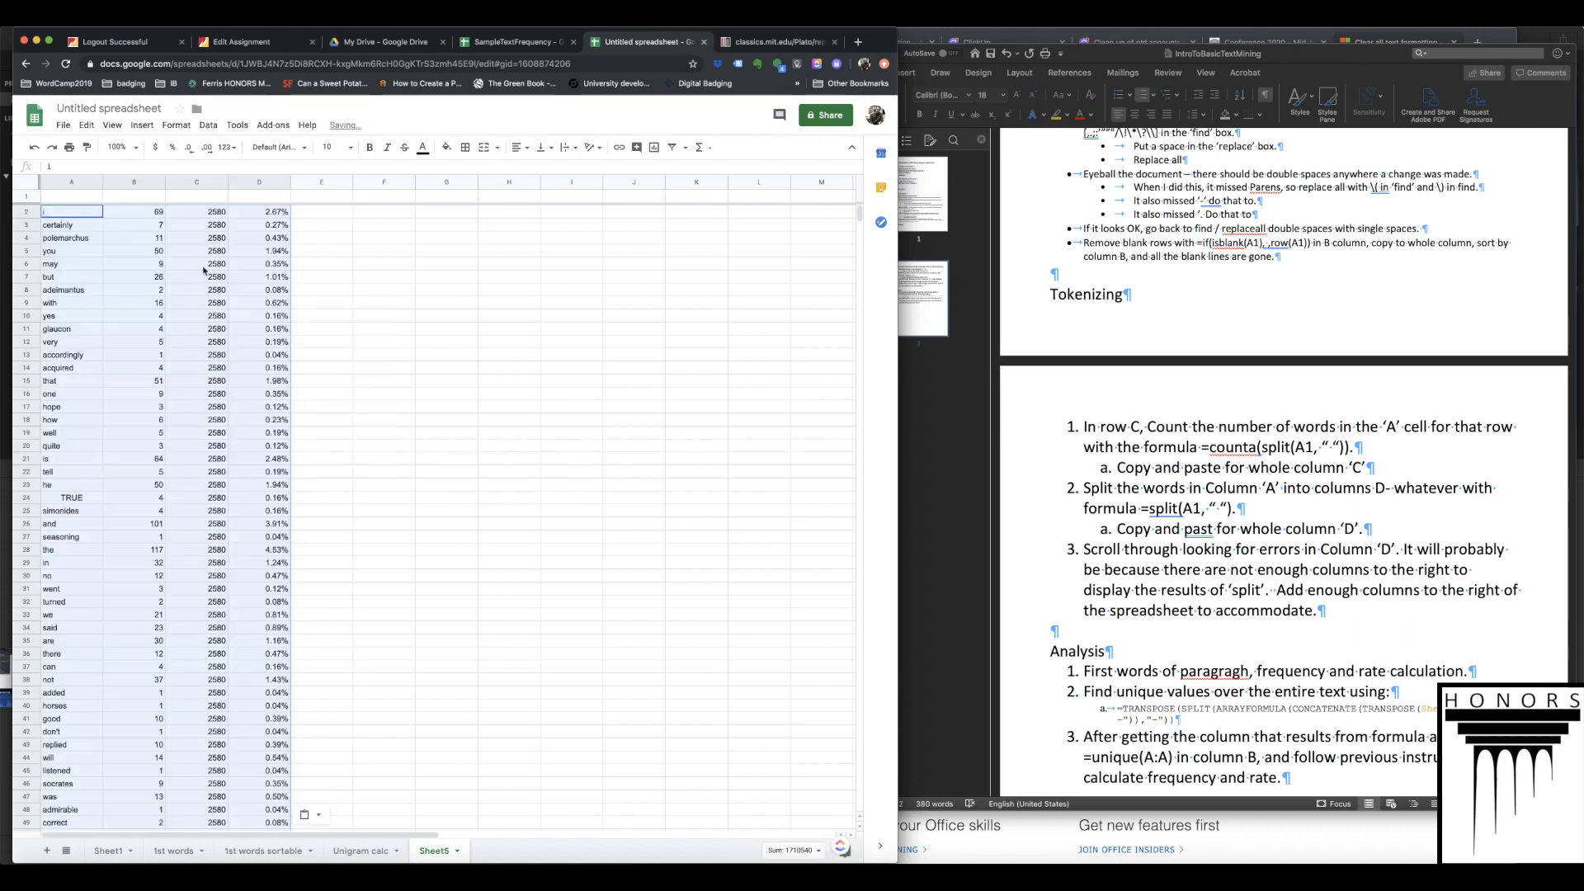
- Enter the column headings Unigram, Freq, Total and Rate in A1:D1 of Sheet5
click(51, 199)
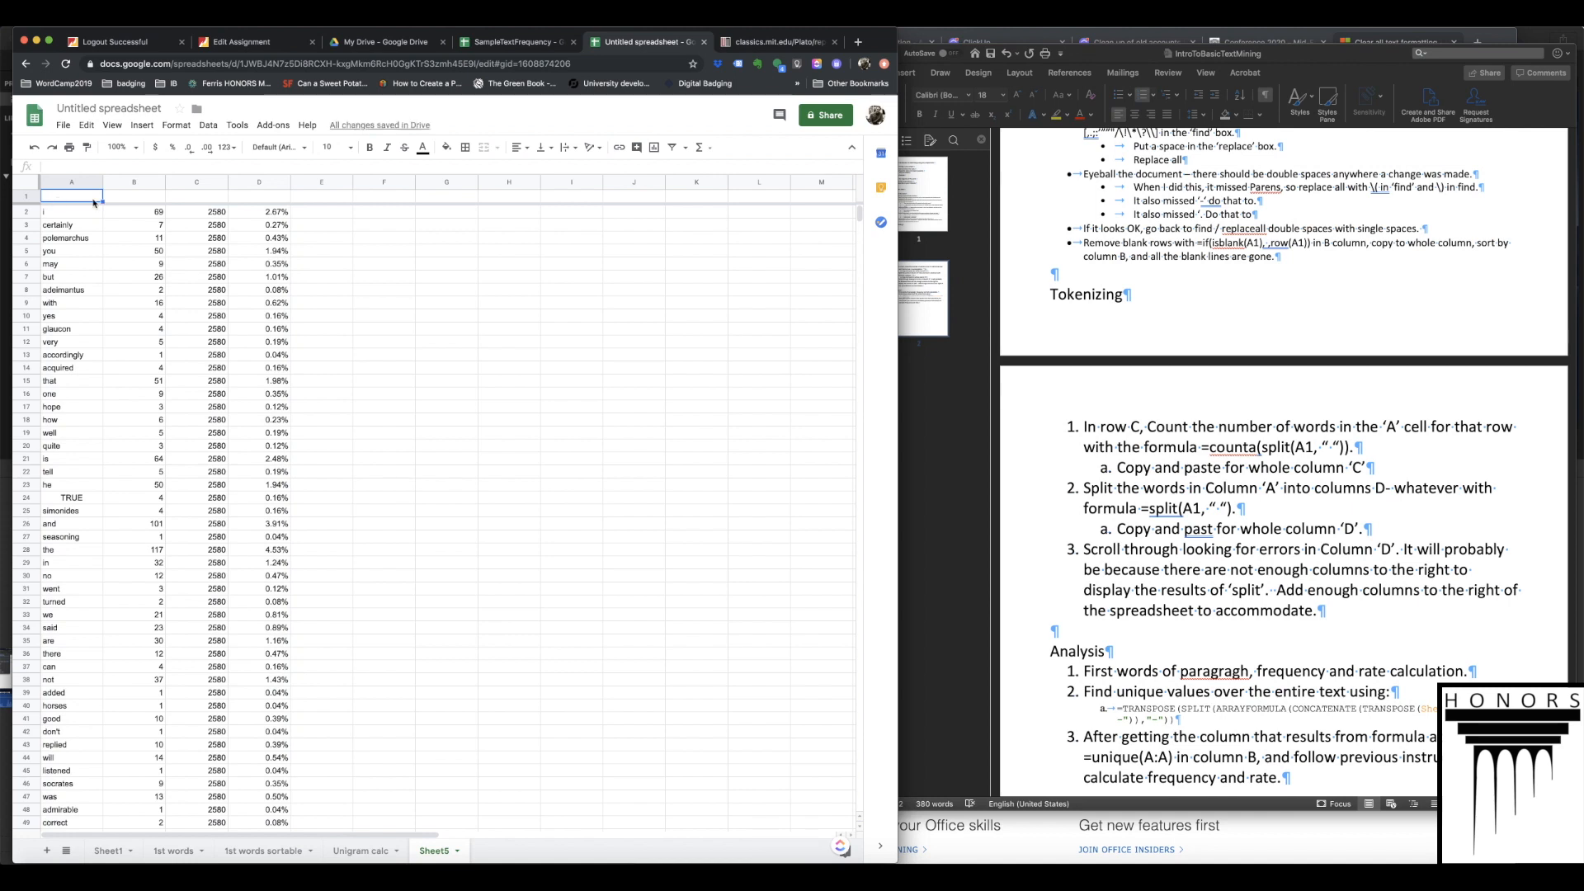
text(Unigram)
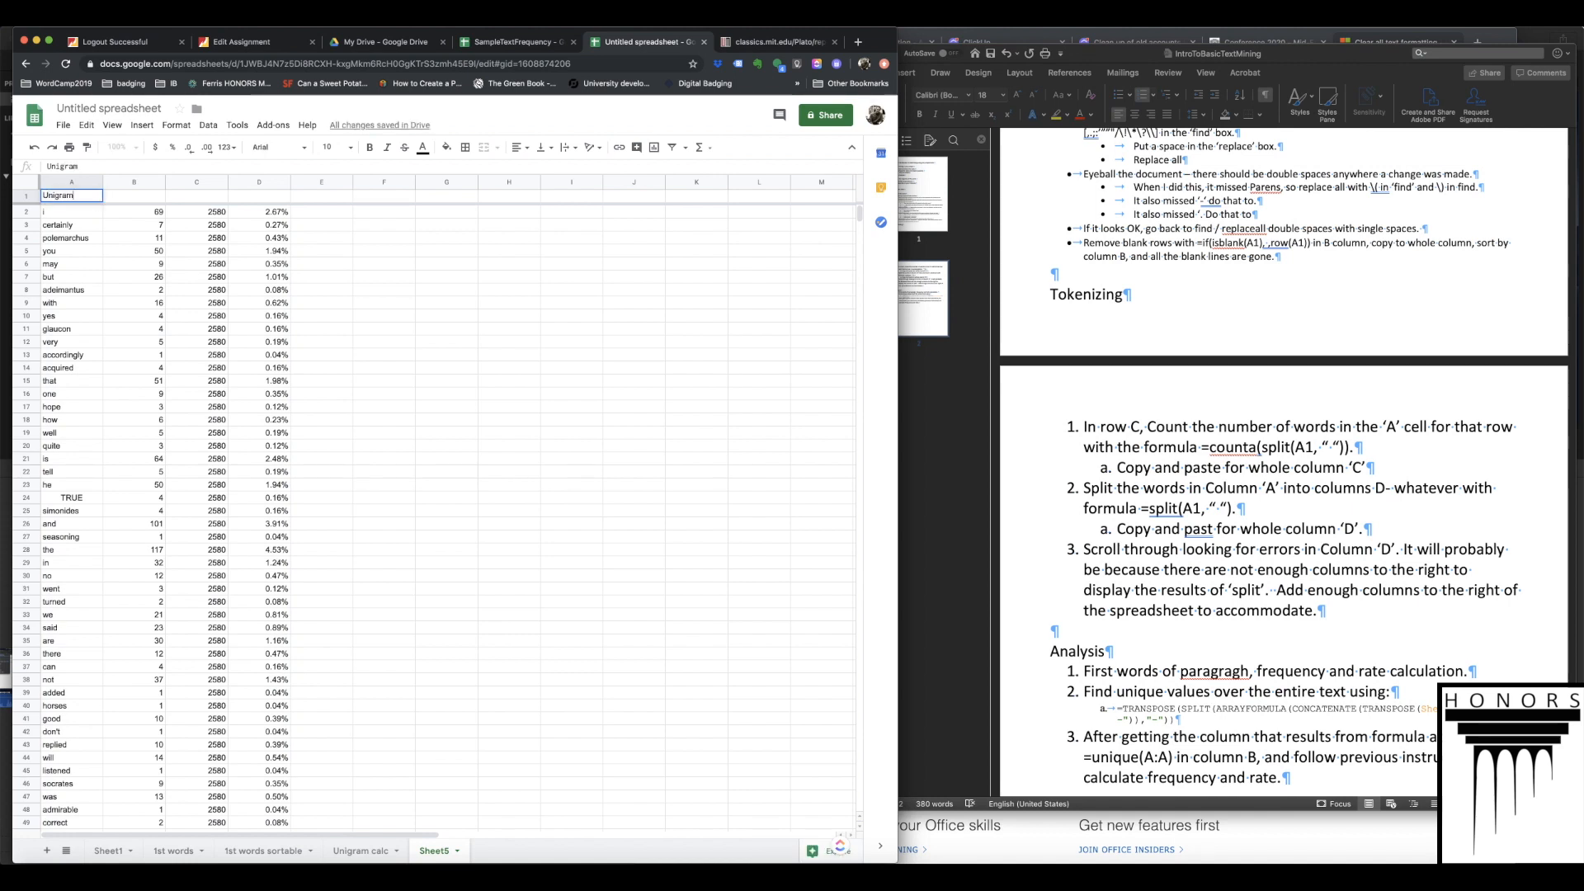
key(Tab)
text(Fre)
key(Tab)
text(T)
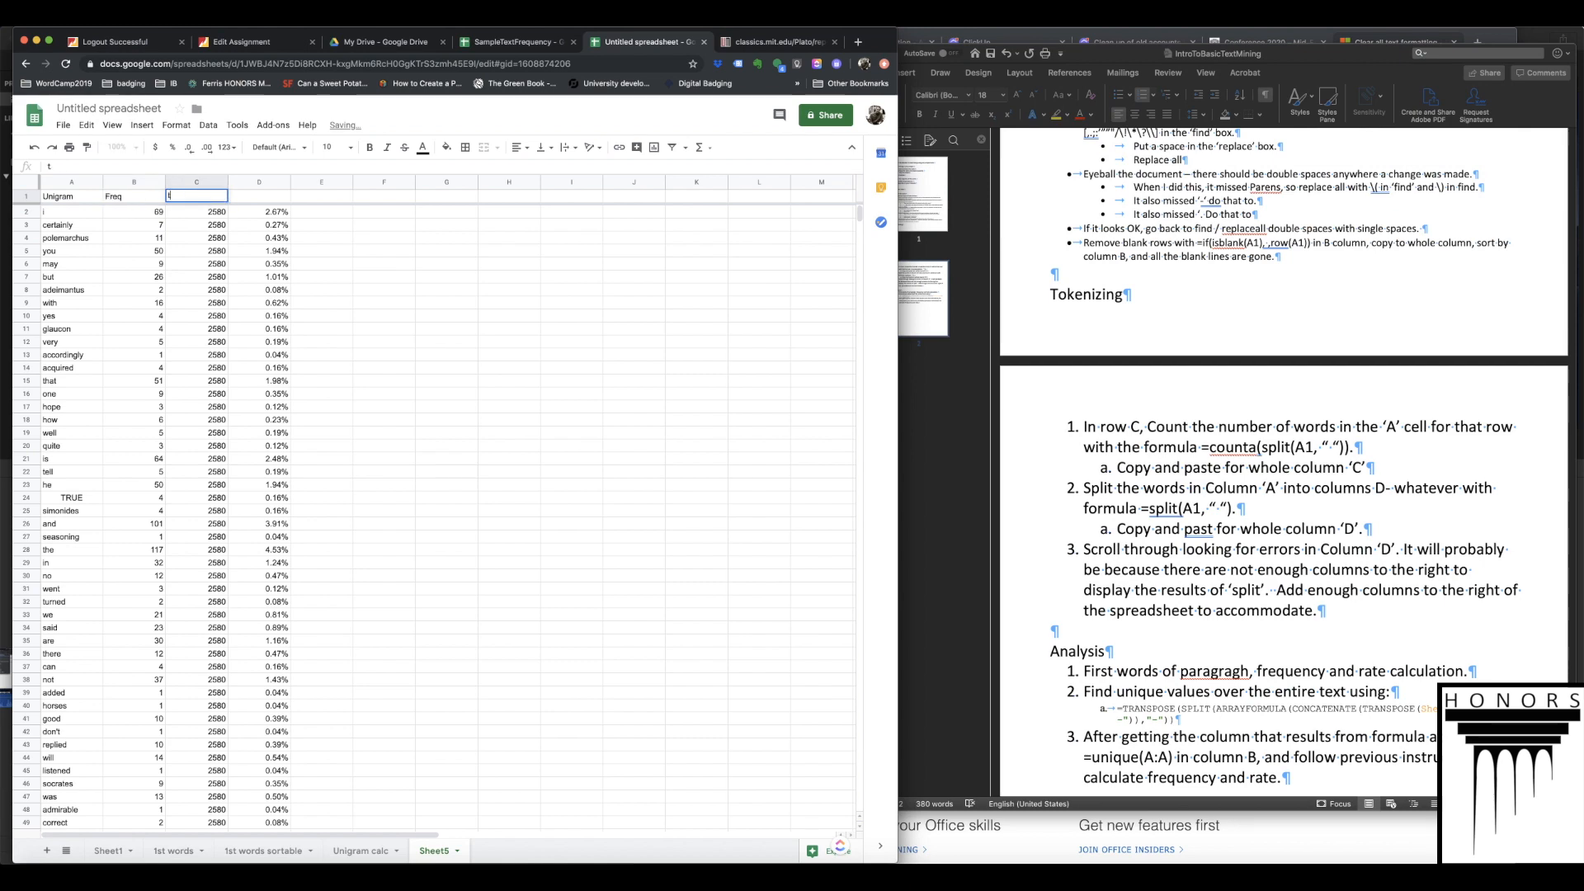
text(otal)
key(Tab)
text(Rate)
key(Return)
- Sort the whole of Sheet5 by Rate from Z to A, treating the first row as a header row
click(22, 183)
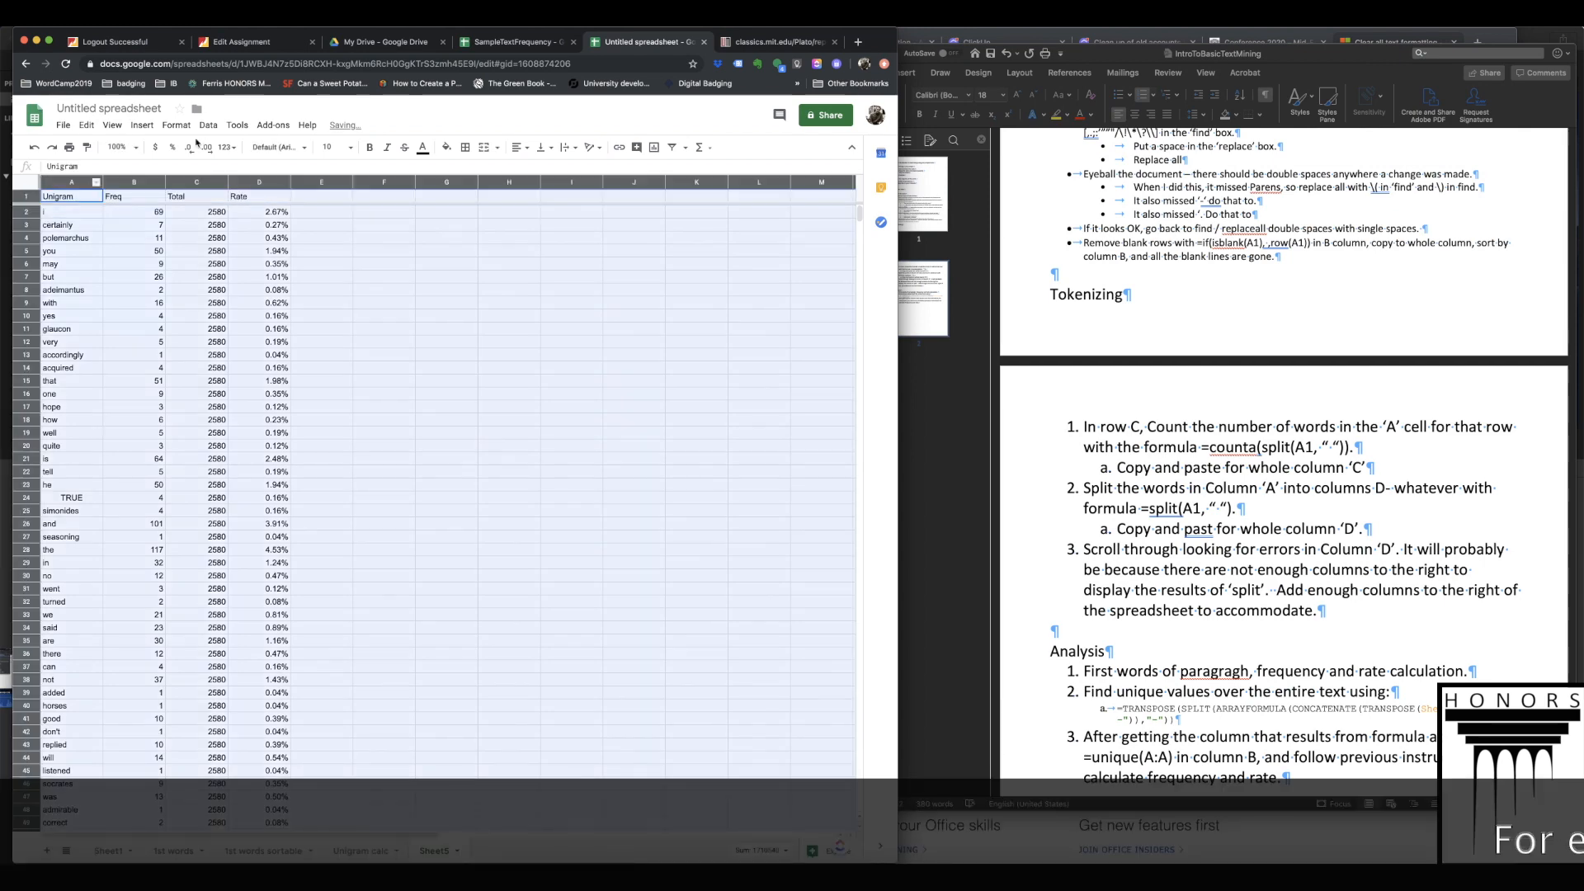
click(205, 125)
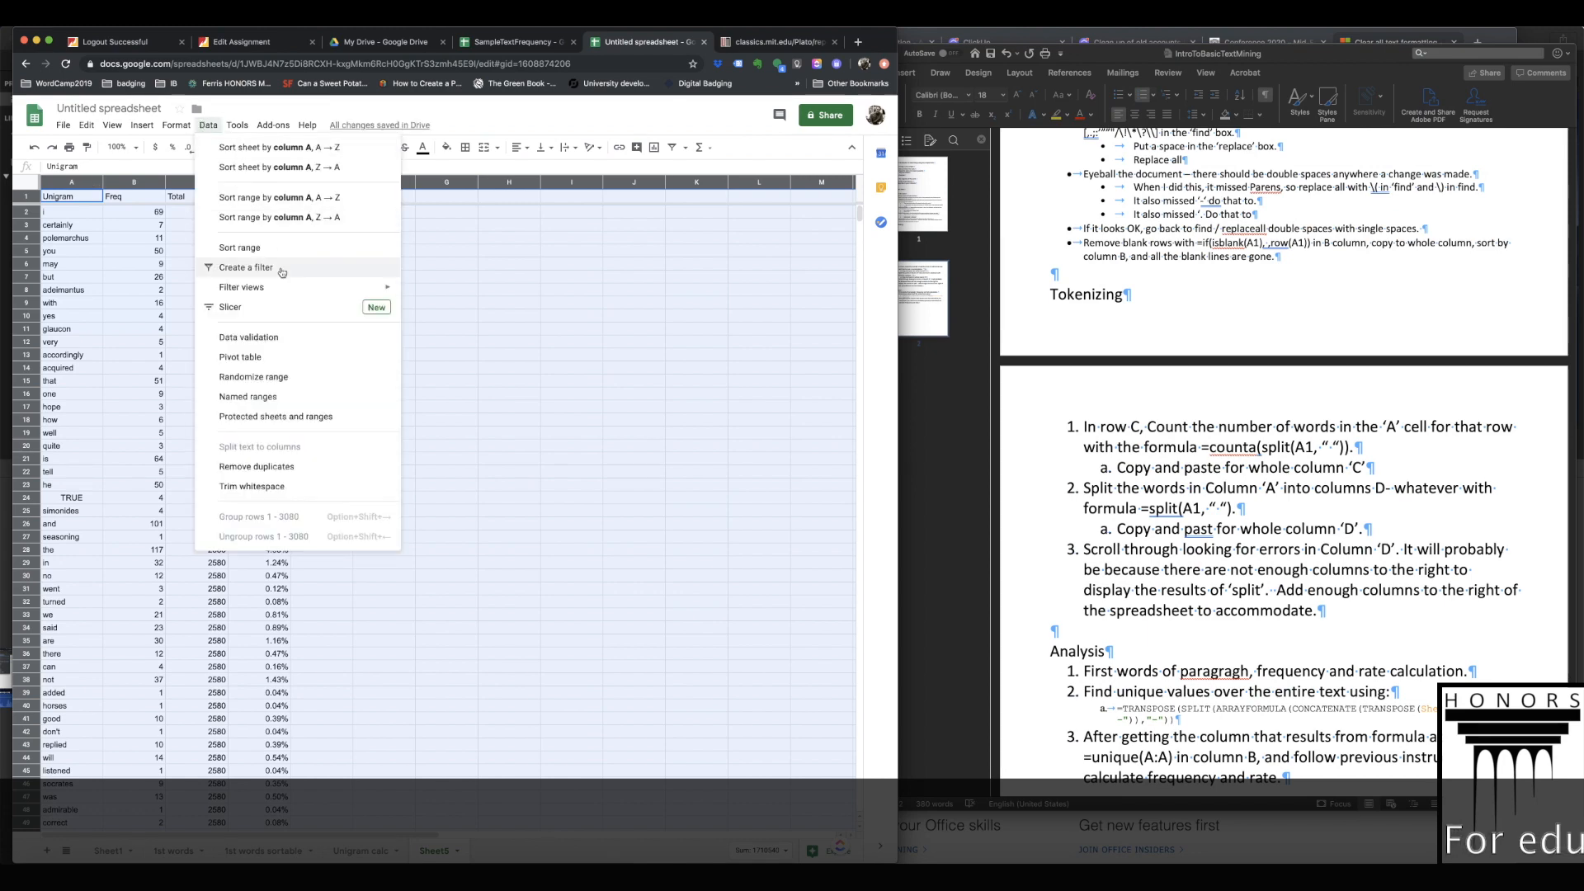
click(241, 248)
click(388, 467)
click(375, 437)
click(387, 467)
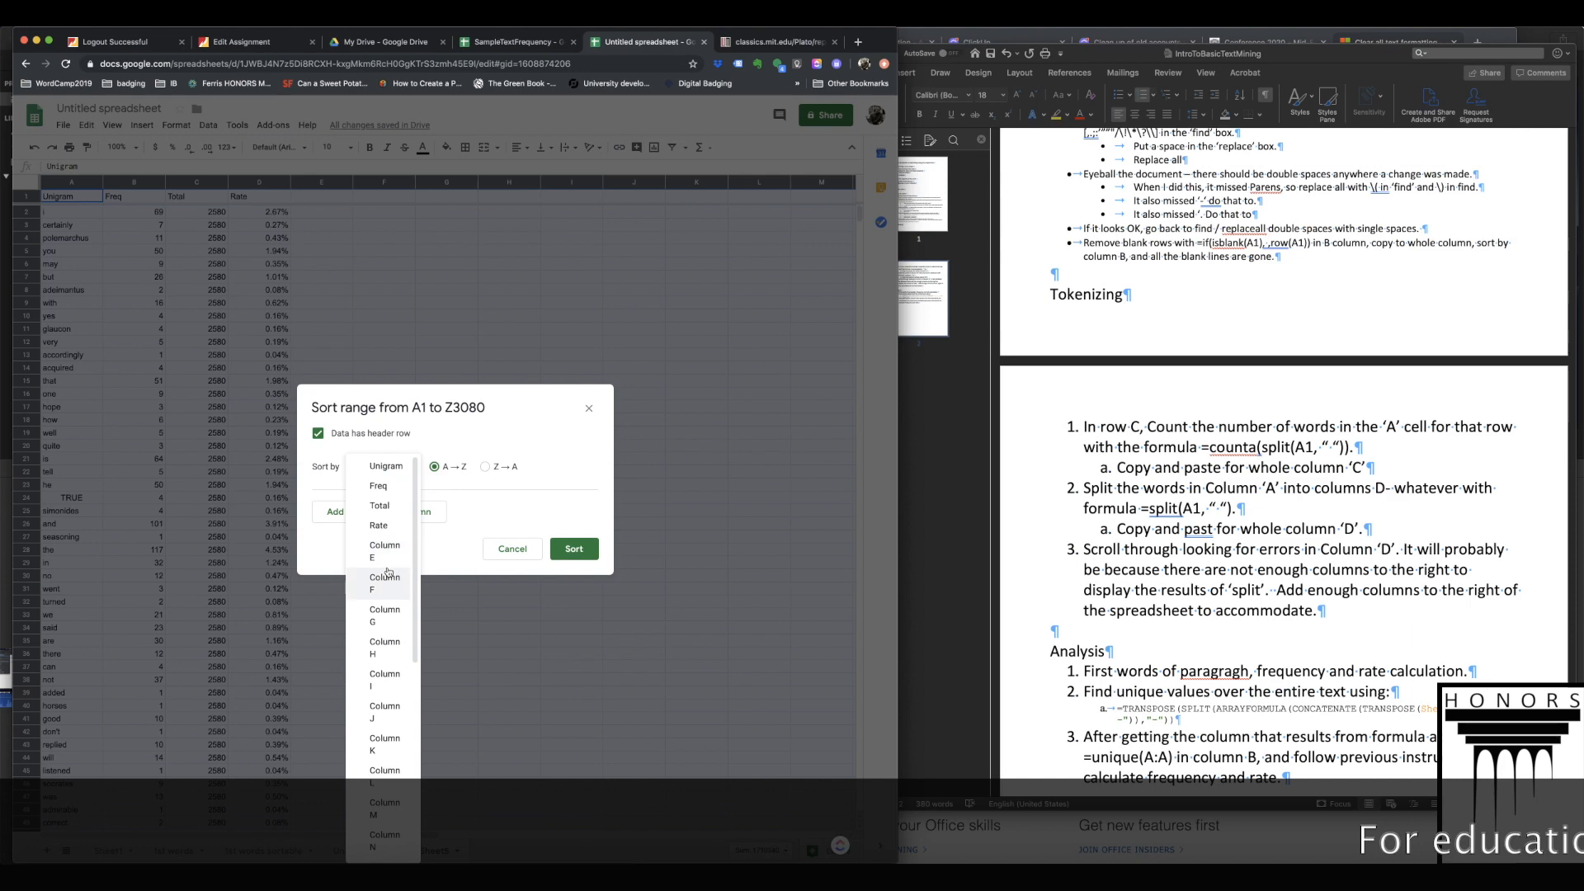
click(379, 526)
click(485, 467)
click(575, 549)
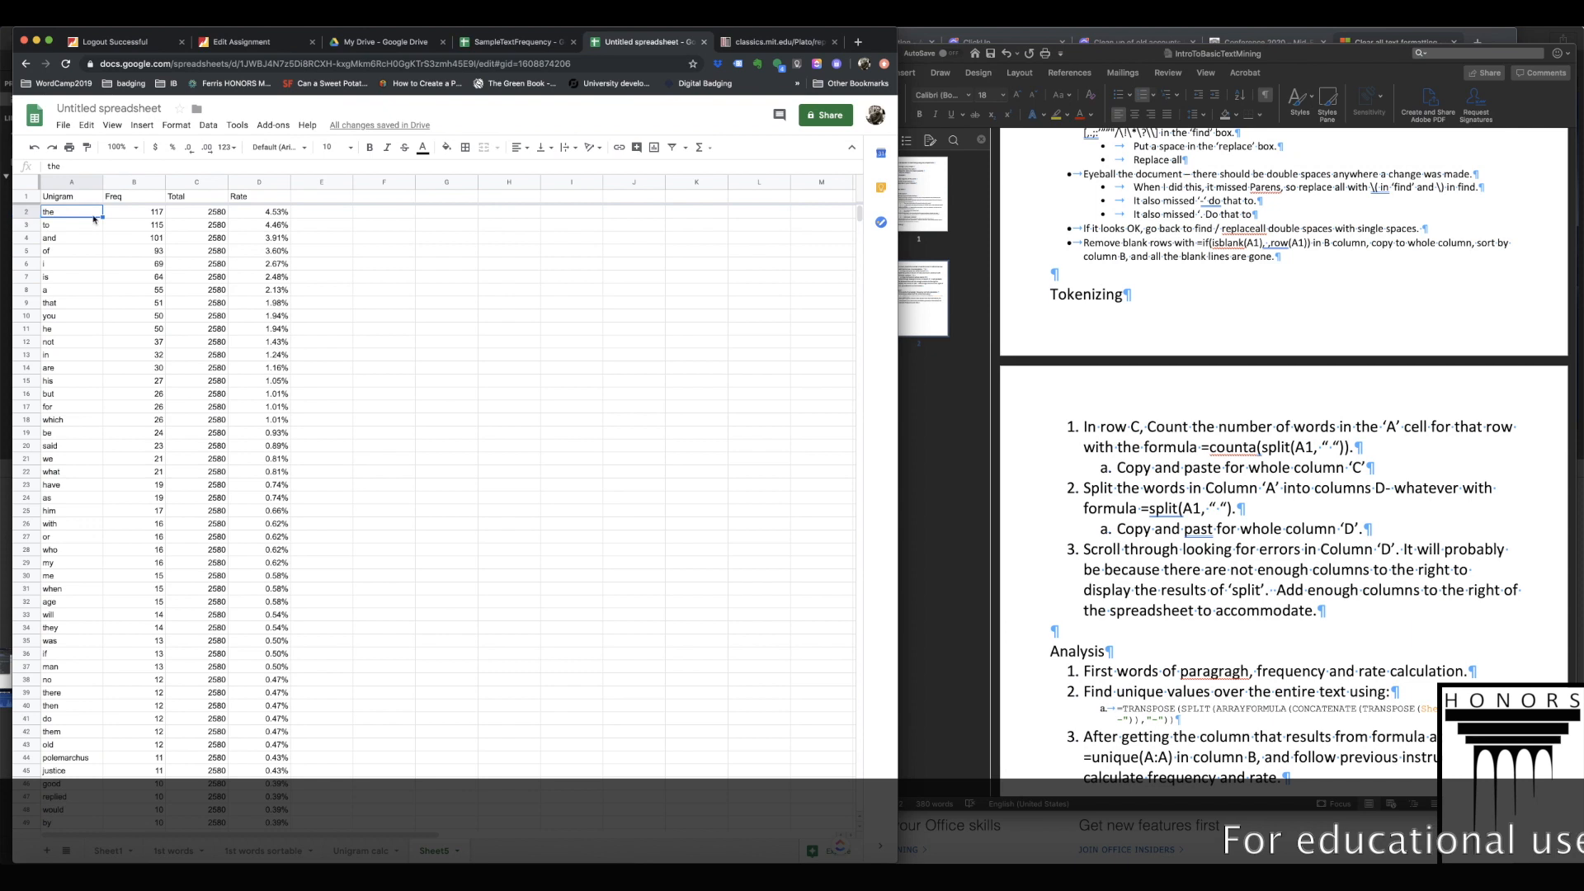
- Examine the frequencies and rates of the most common words at the head of the sorted list
click(138, 214)
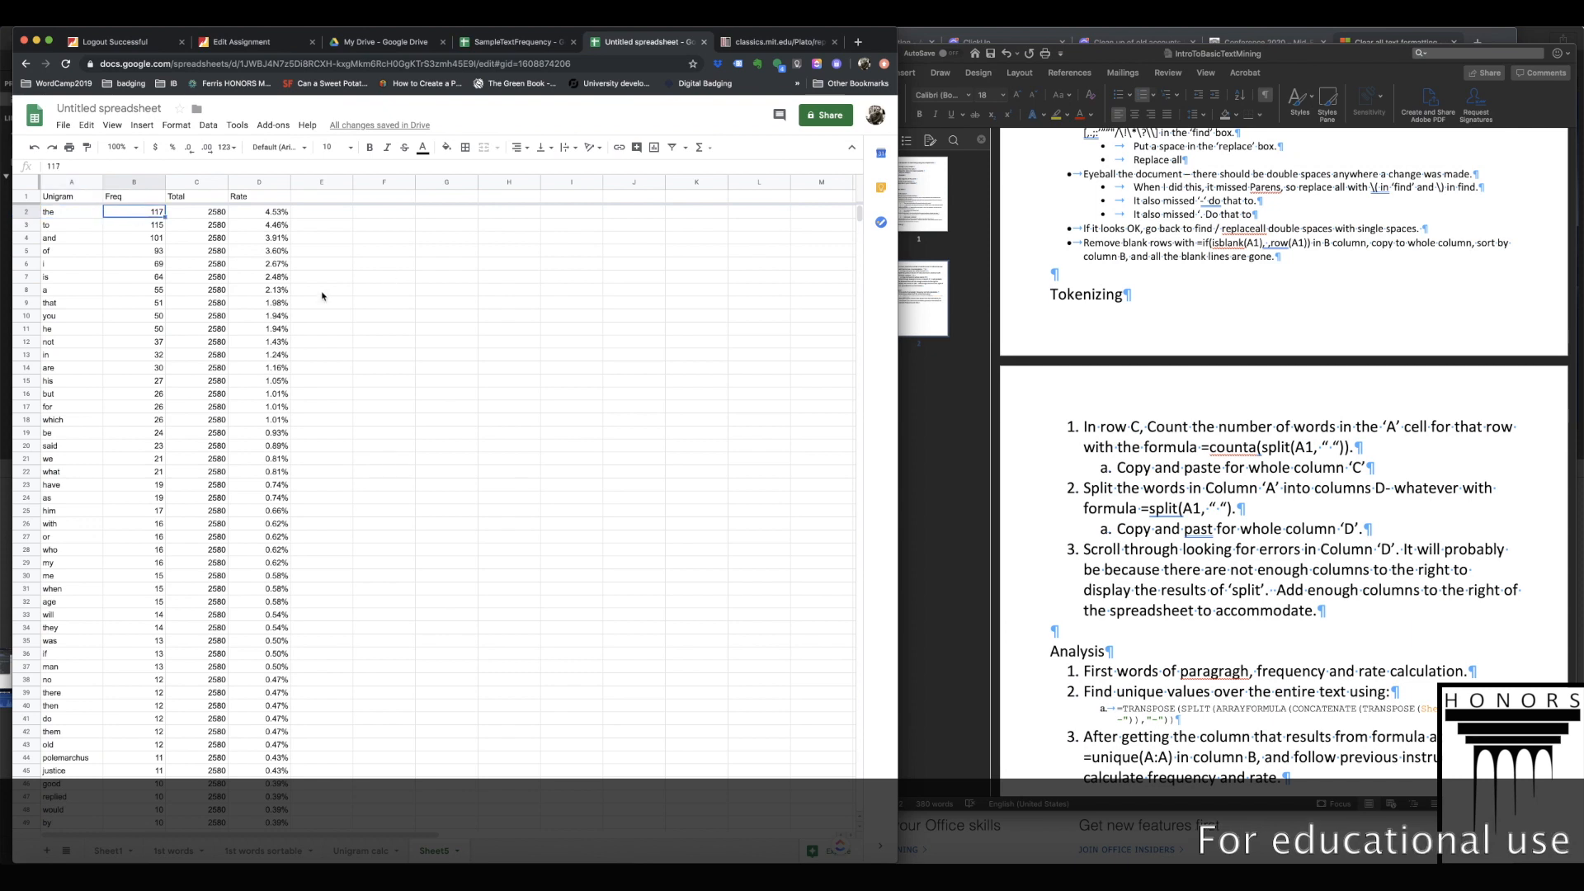
click(260, 213)
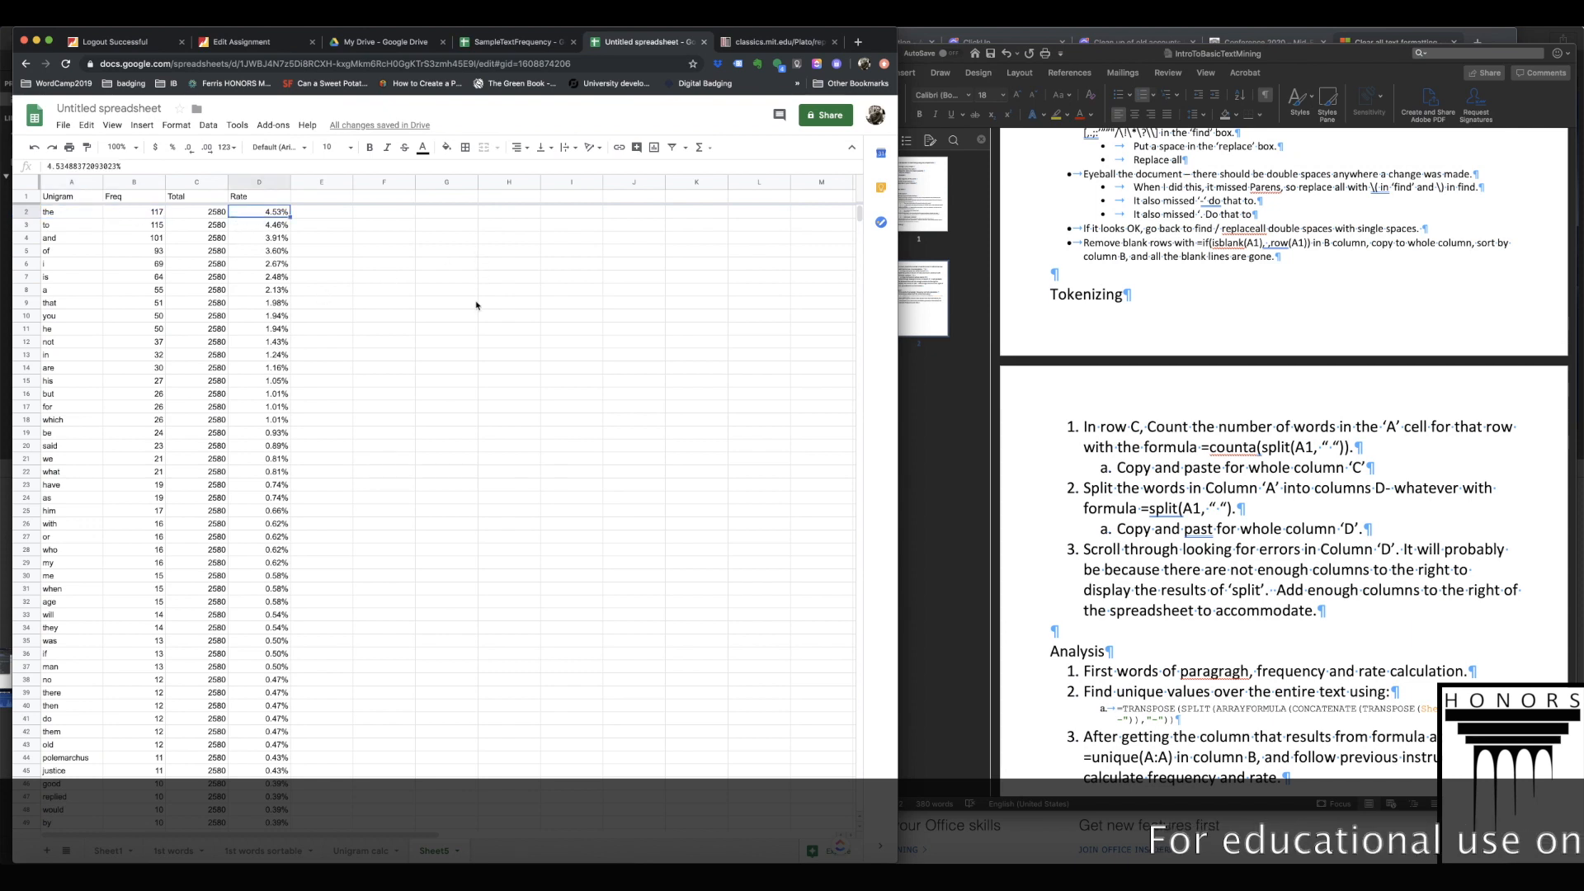
click(68, 228)
click(280, 227)
click(78, 241)
click(268, 239)
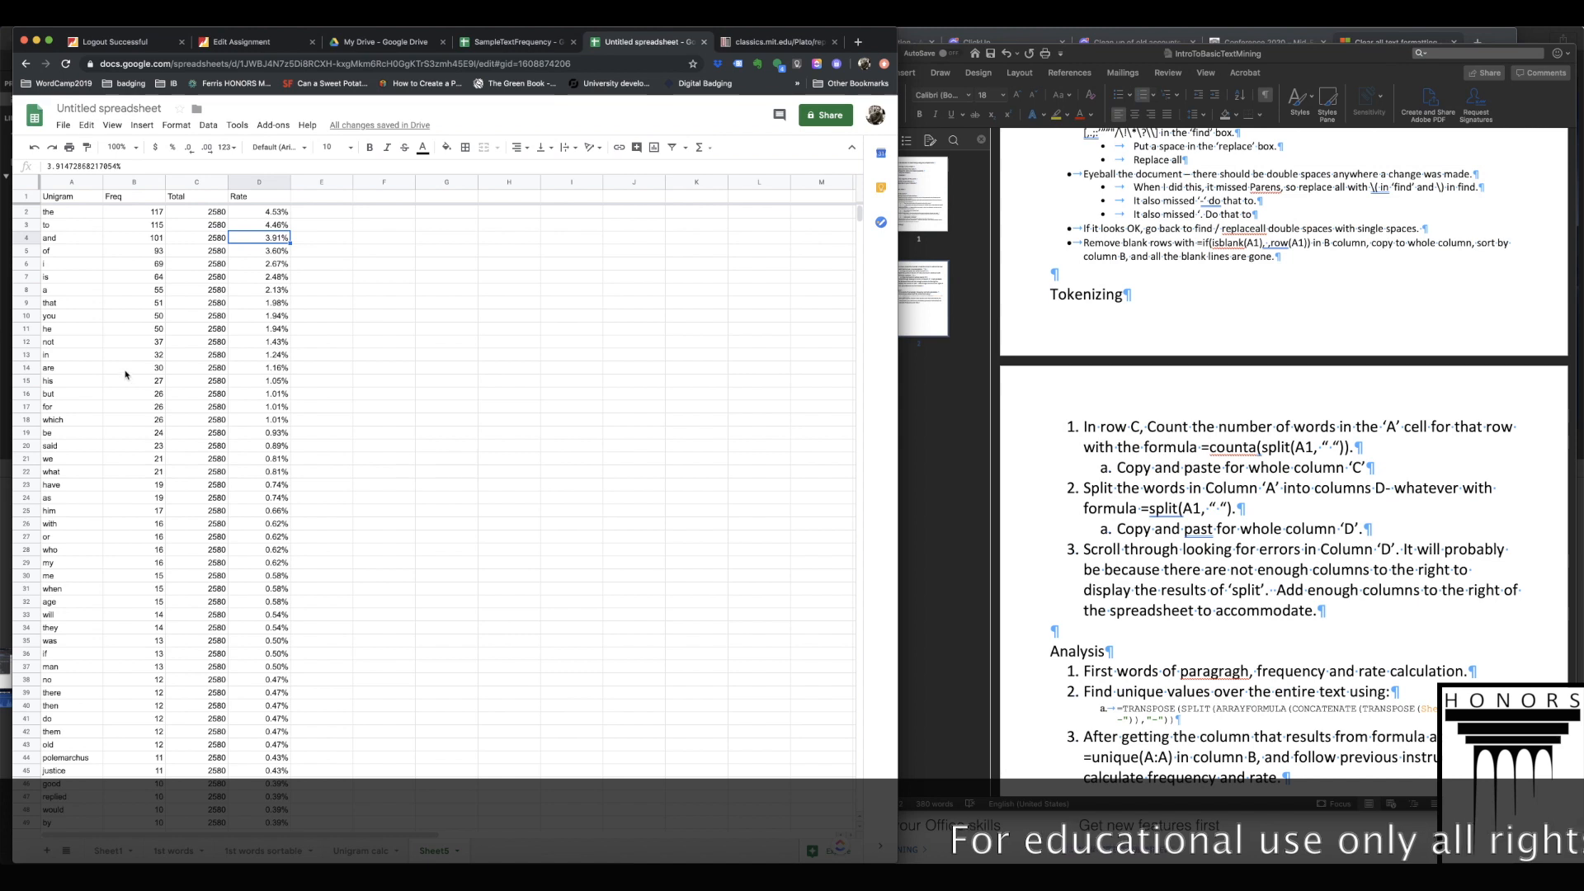
drag(66, 219, 83, 382)
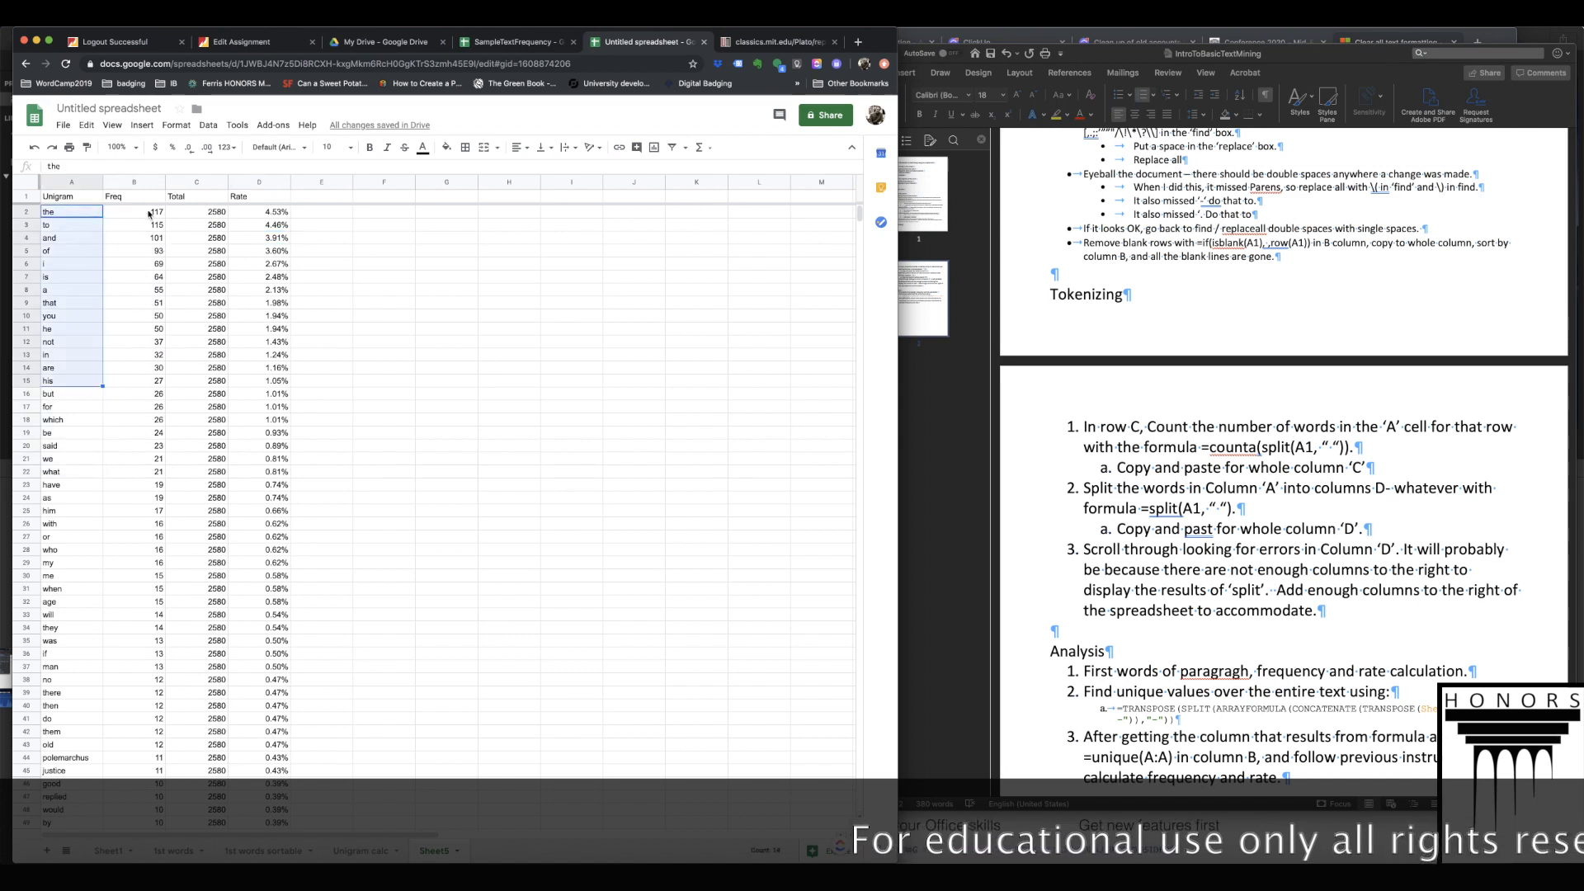
click(61, 216)
drag(62, 218, 61, 453)
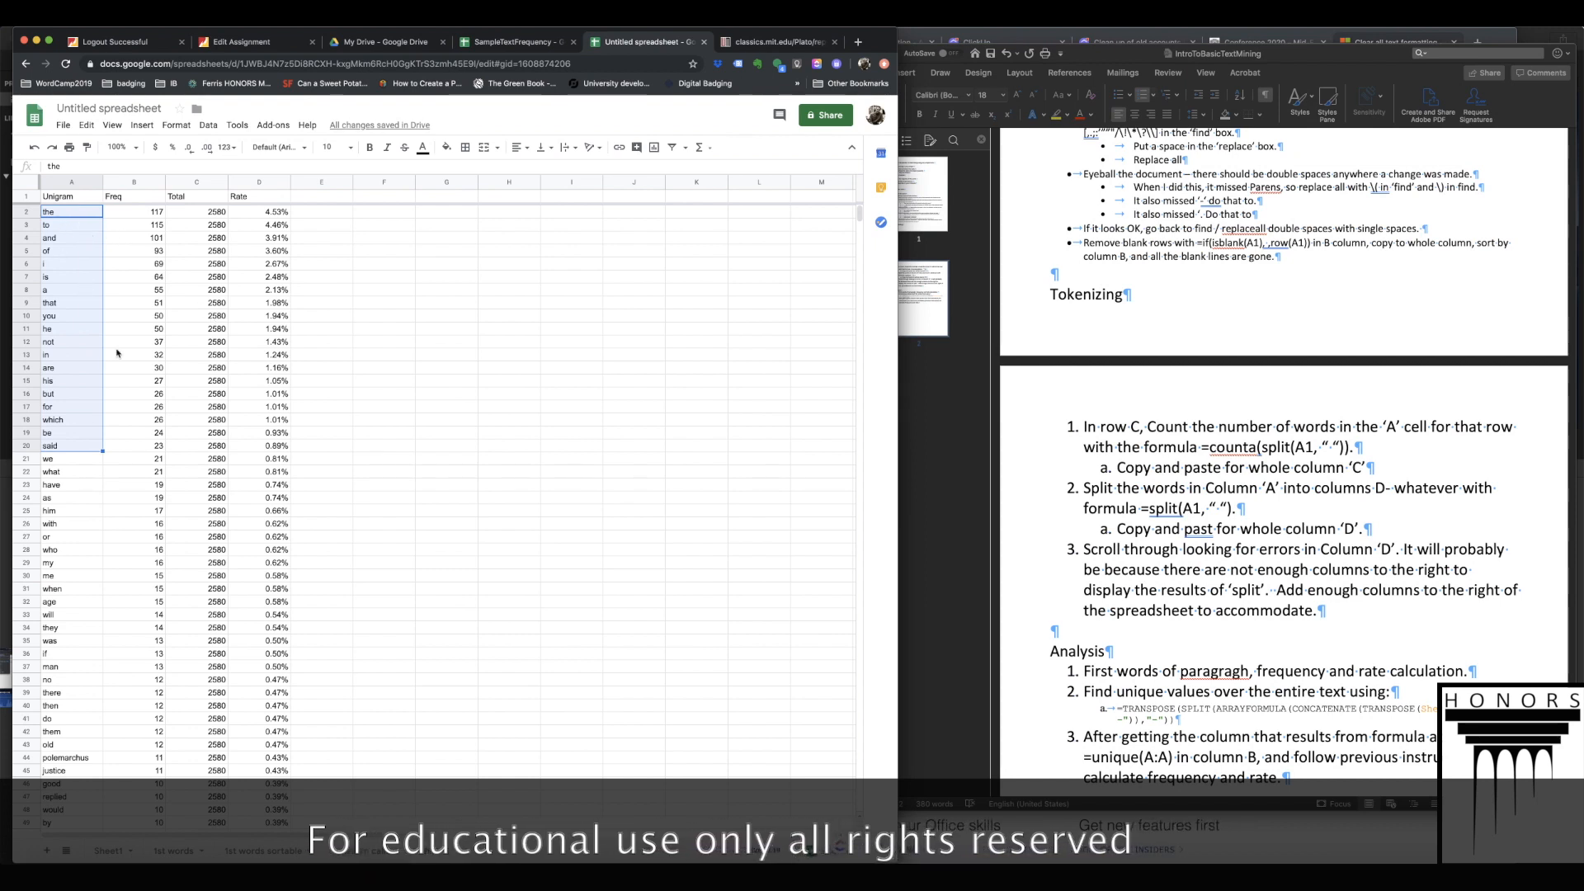
- Compare the frequency and rate of "the" with those of the rarest words far down the sorted list
click(50, 214)
drag(147, 213, 262, 215)
click(48, 214)
click(150, 214)
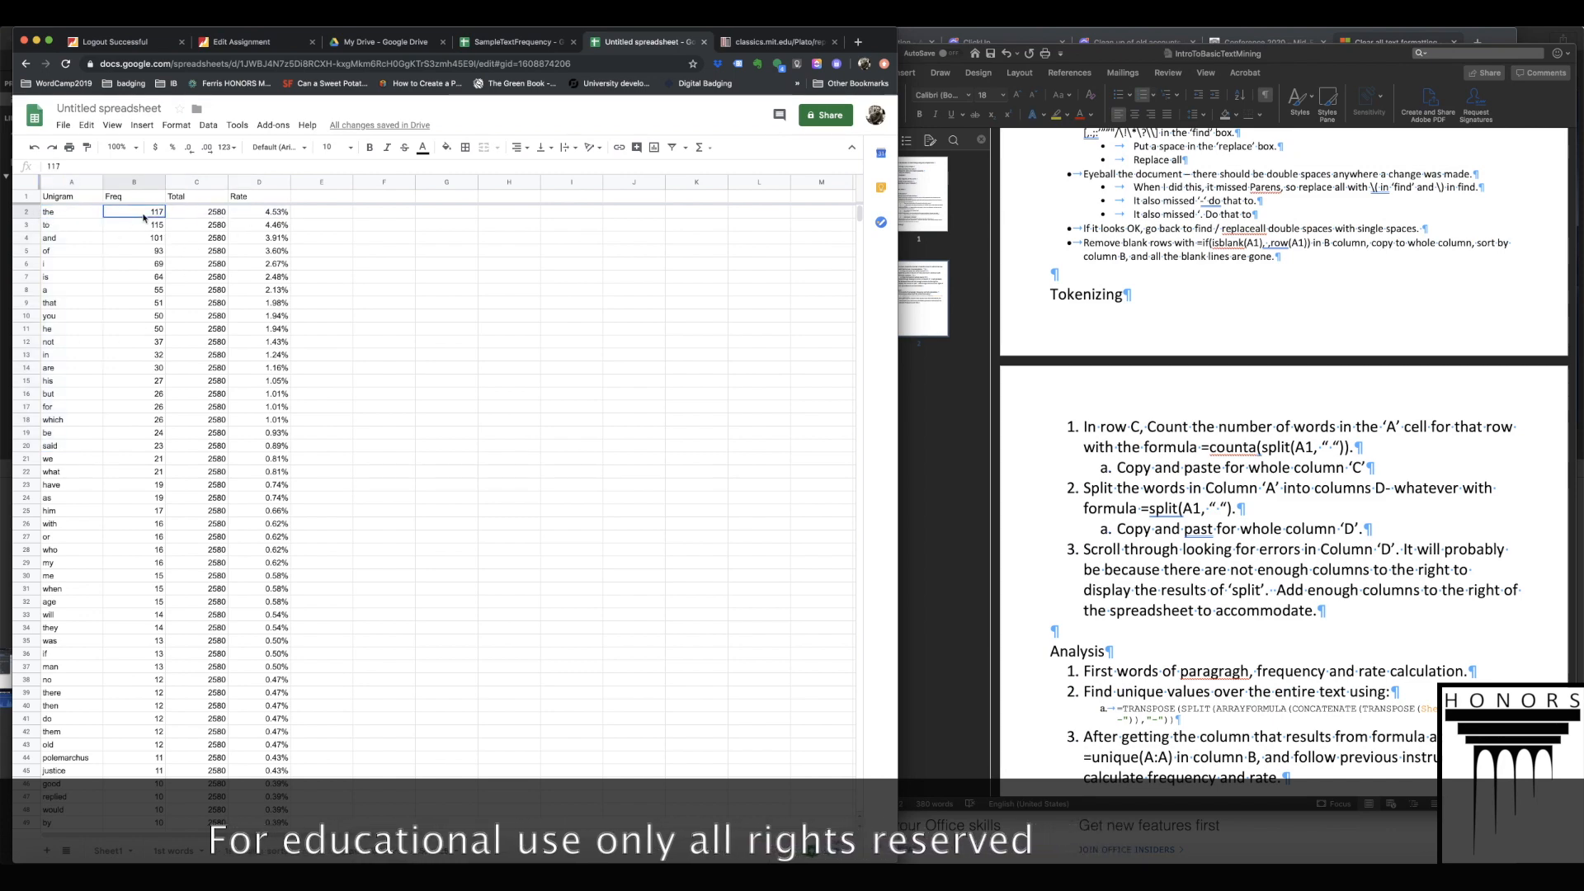
scroll(62, 569, down, 1)
scroll(73, 591, down, 20)
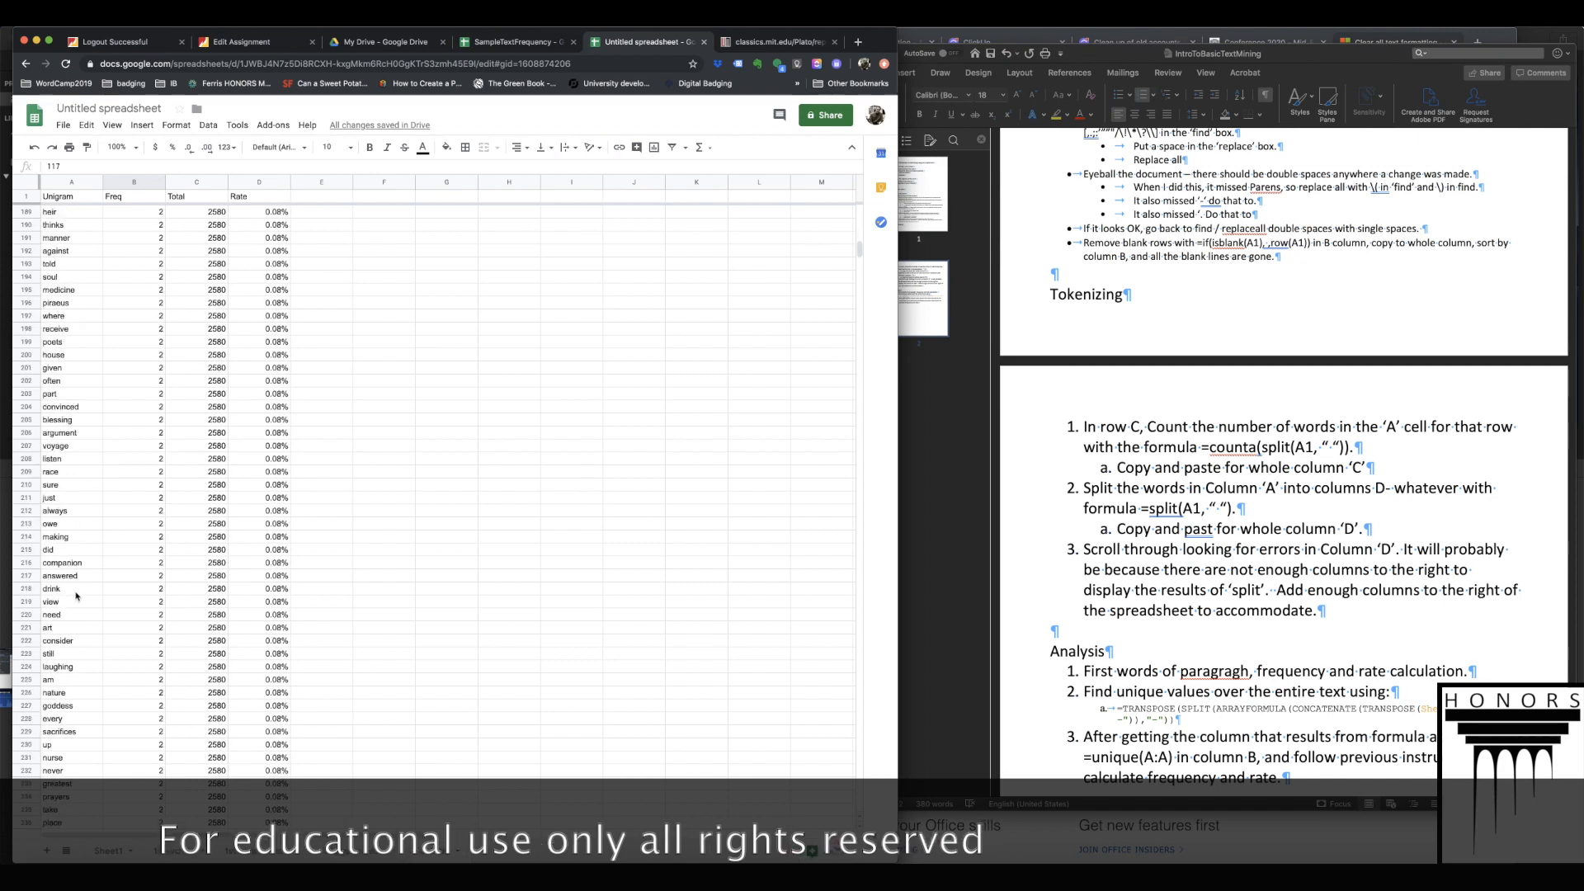
scroll(76, 591, down, 10)
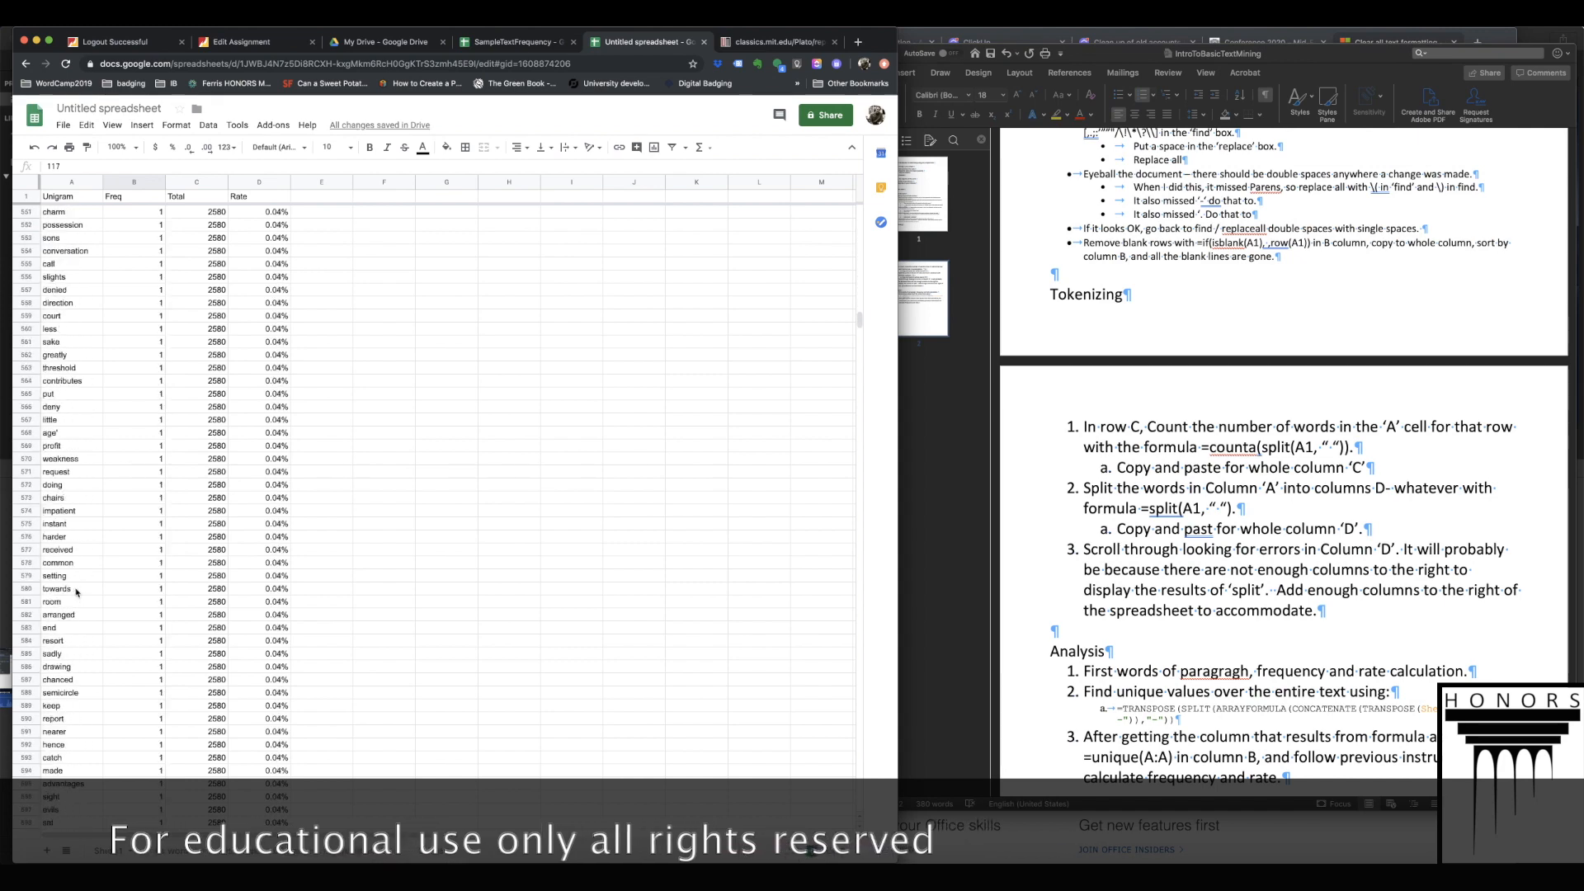
scroll(77, 591, up, 20)
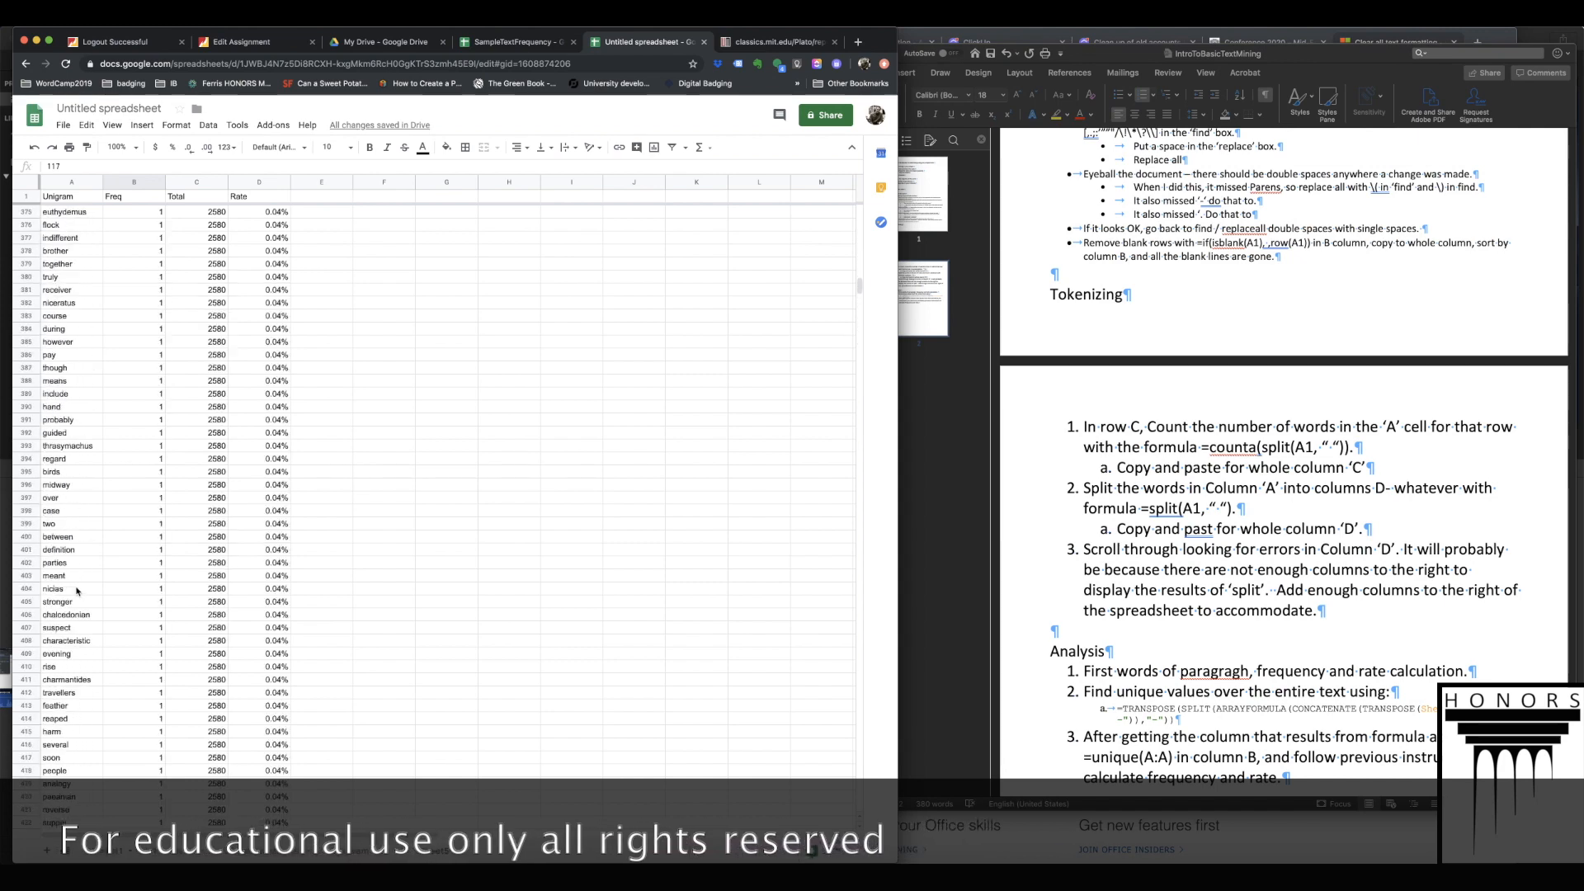
scroll(77, 590, up, 5)
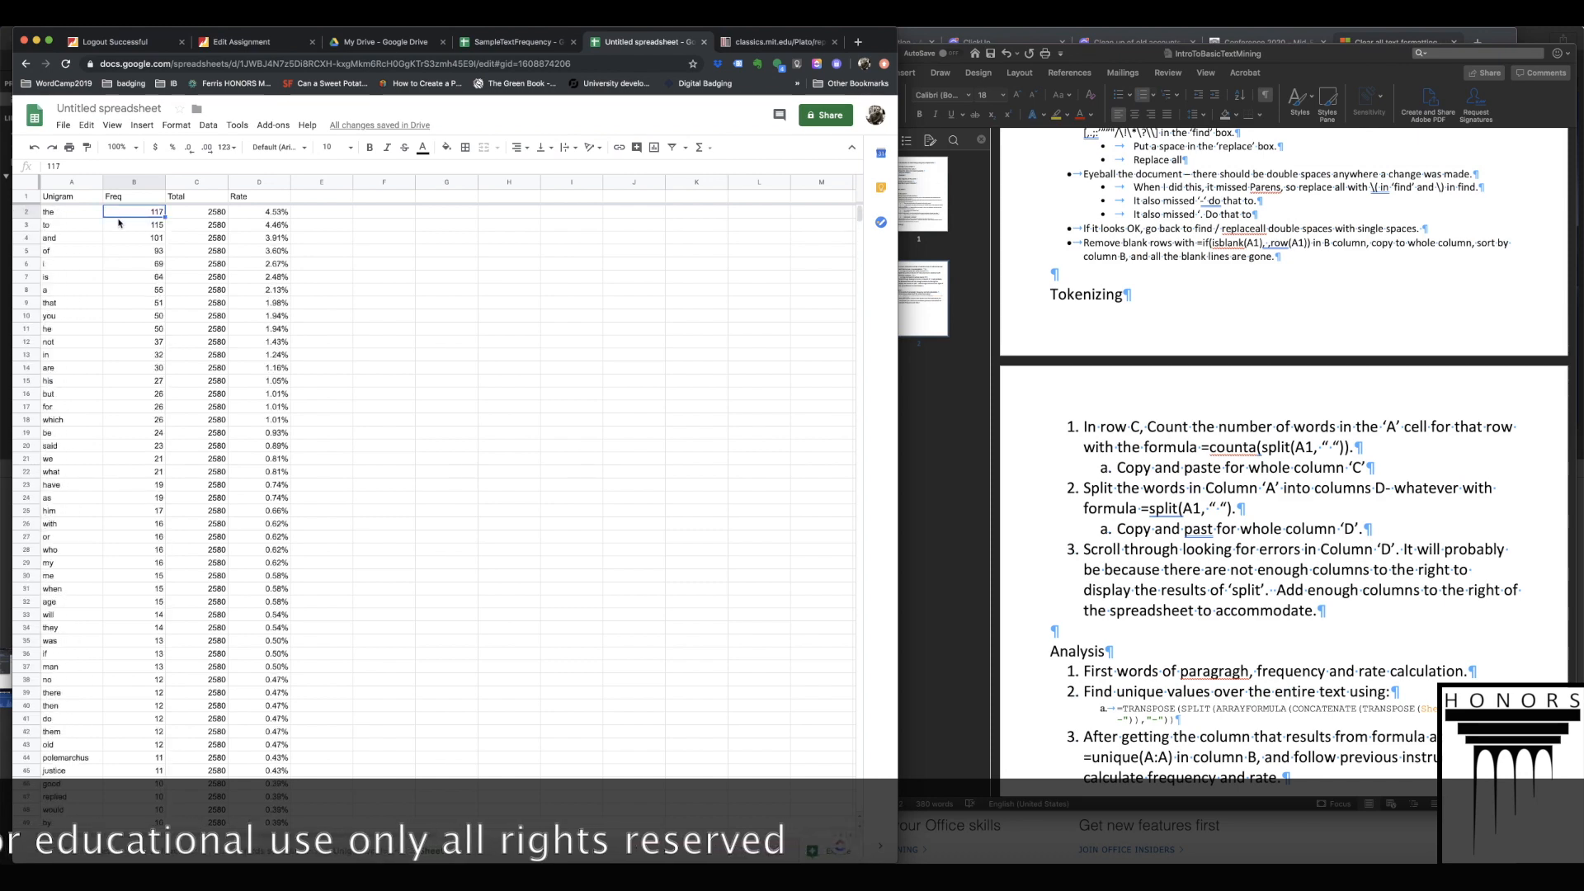
click(316, 216)
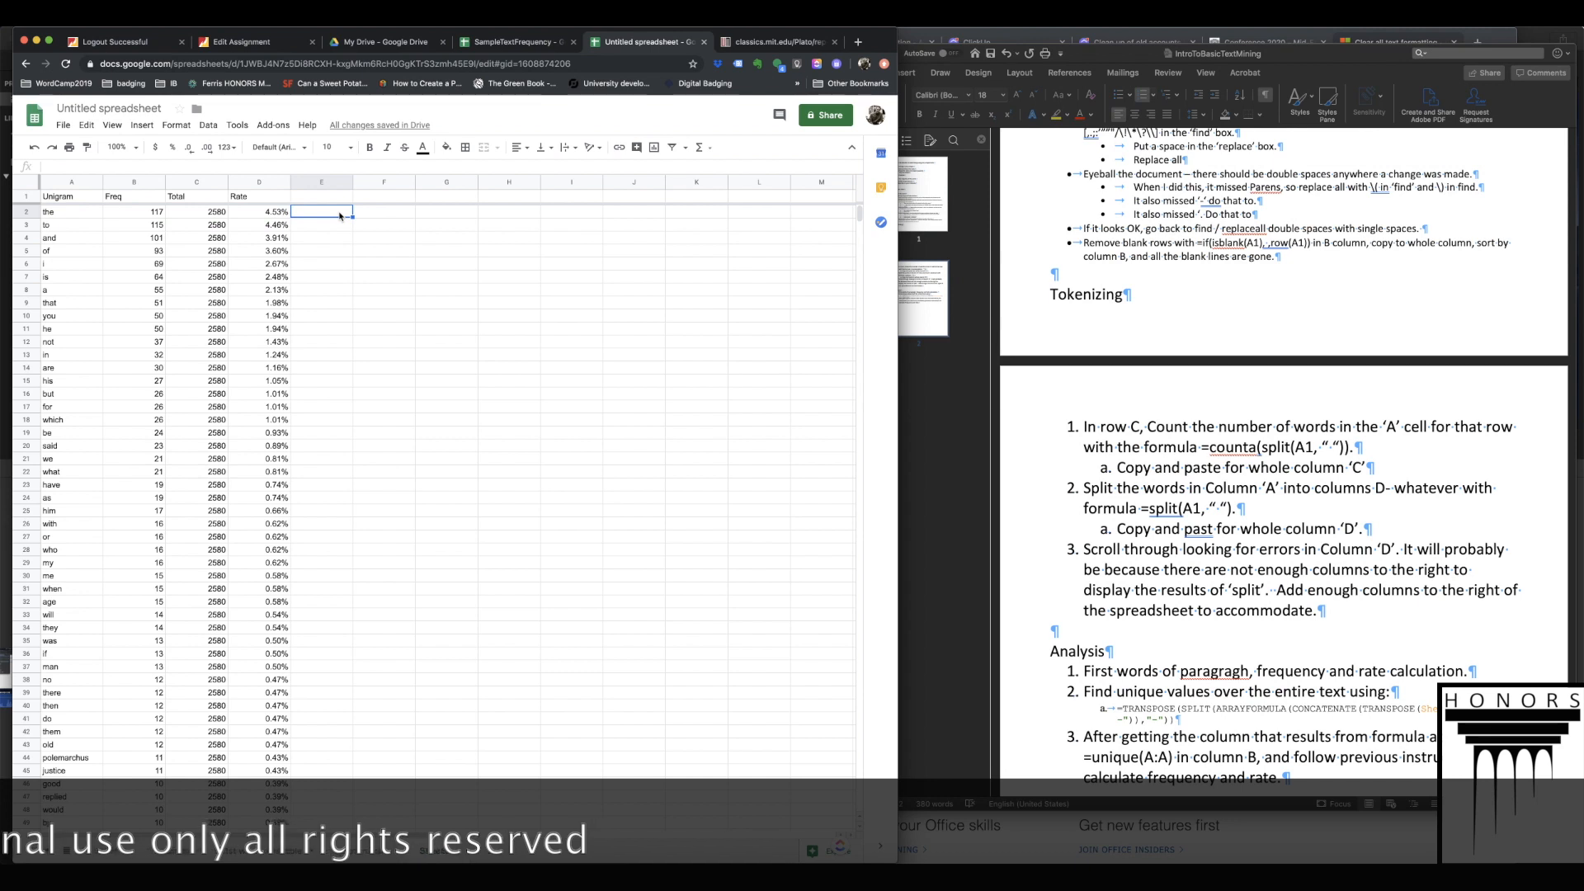
- Enter 1 in E2 as the starting rank for the word "the"
text(1)
key(Left)
key(Left)
key(Left)
key(Right)
key(Right)
key(Right)
key(Right)
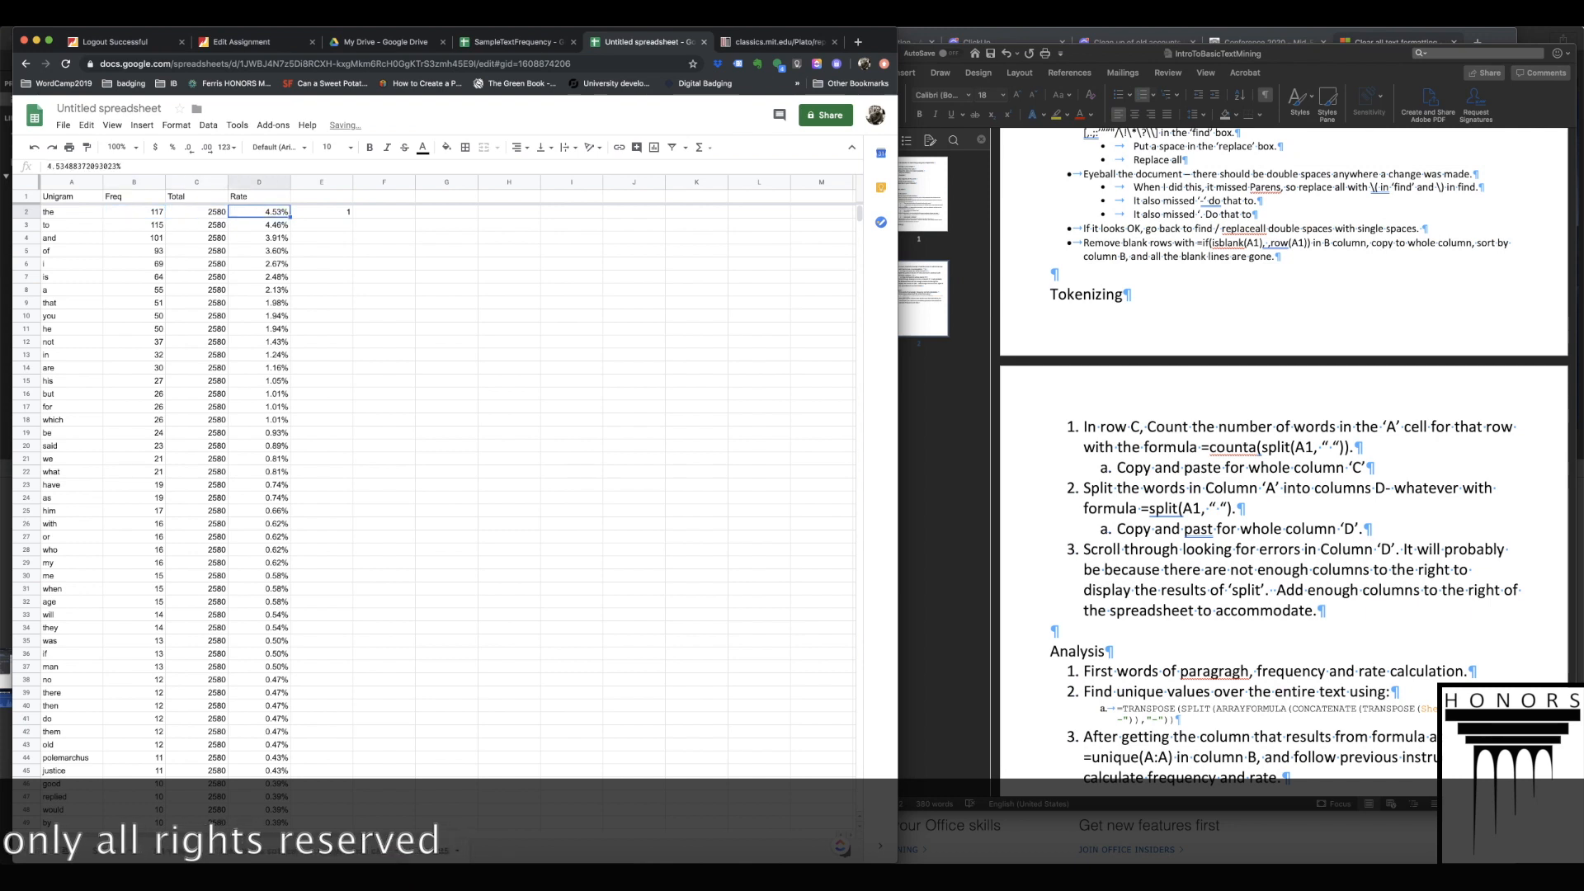
- Enter the formula =sum(E2,1) in E3 to calculate the rank of the second word
key(Left)
key(Down)
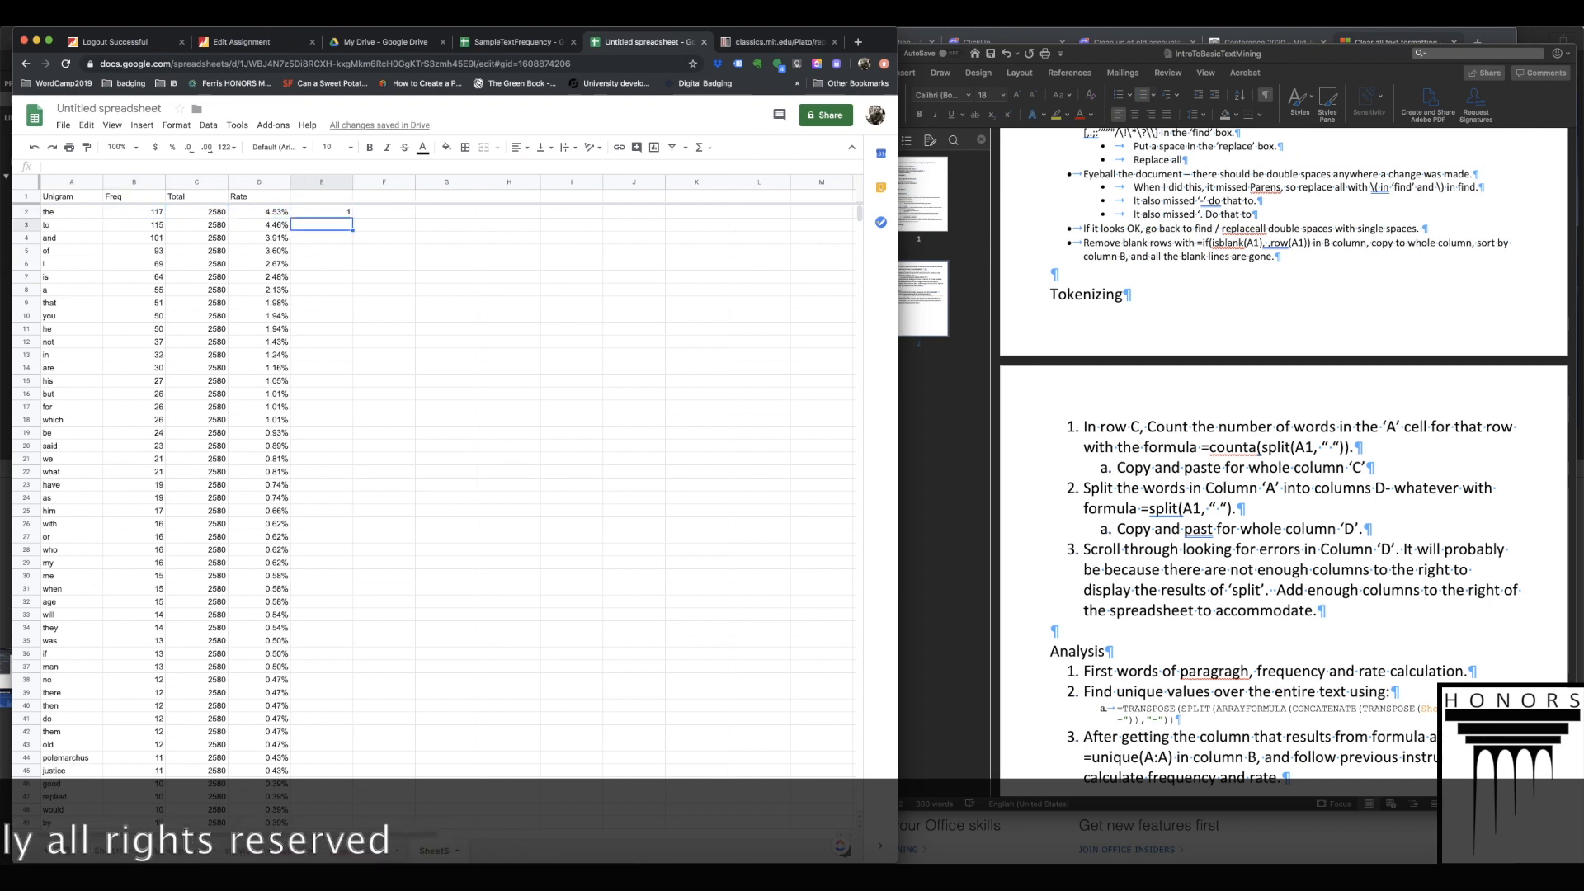
text(=sum()
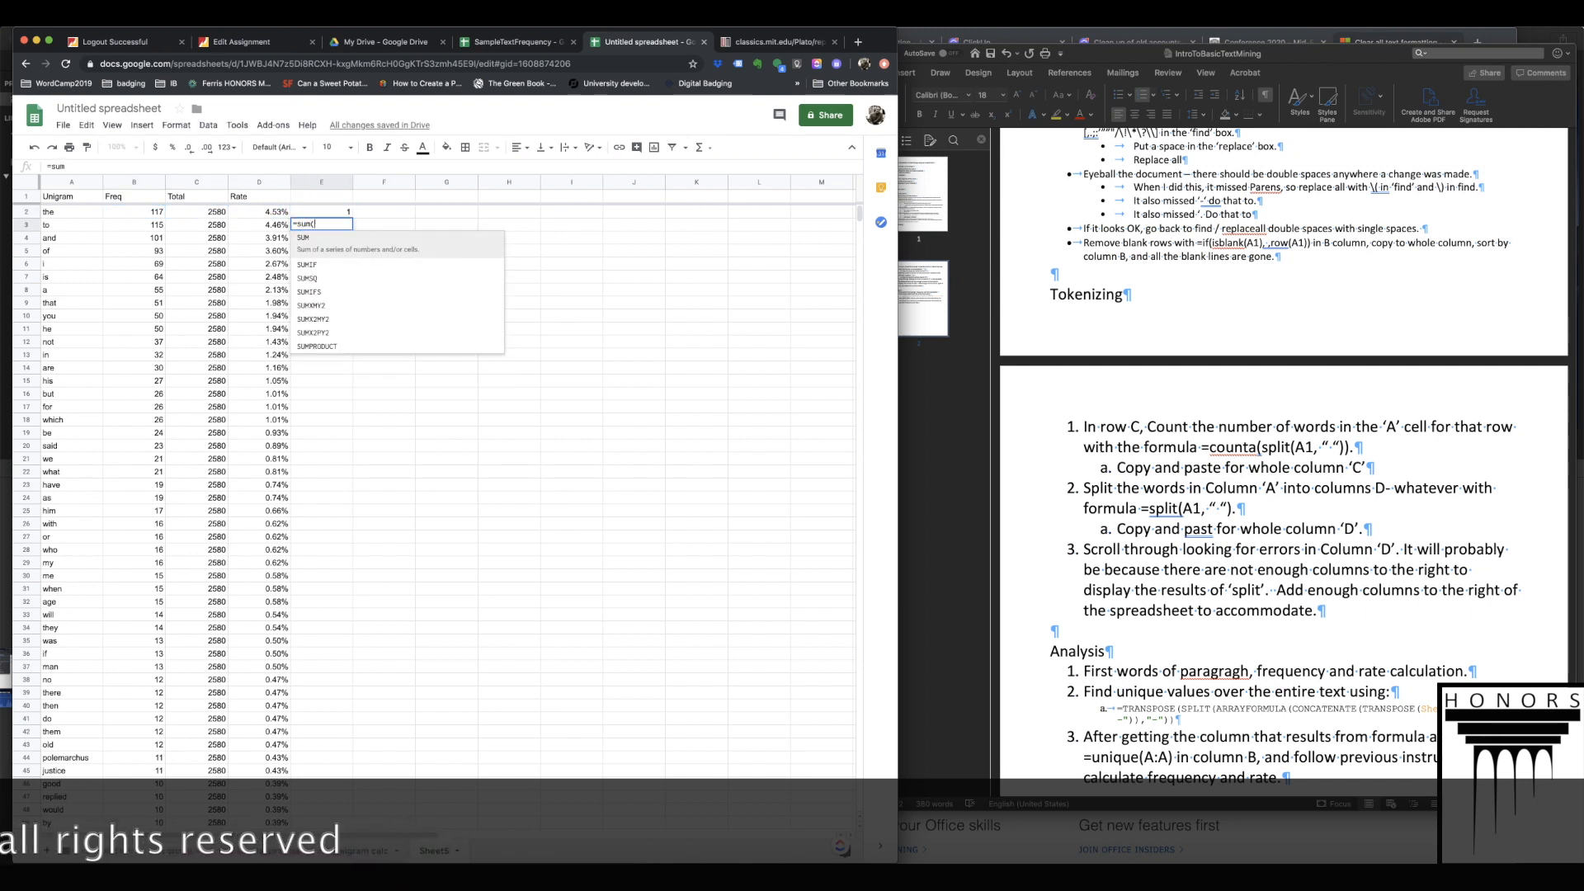
click(343, 212)
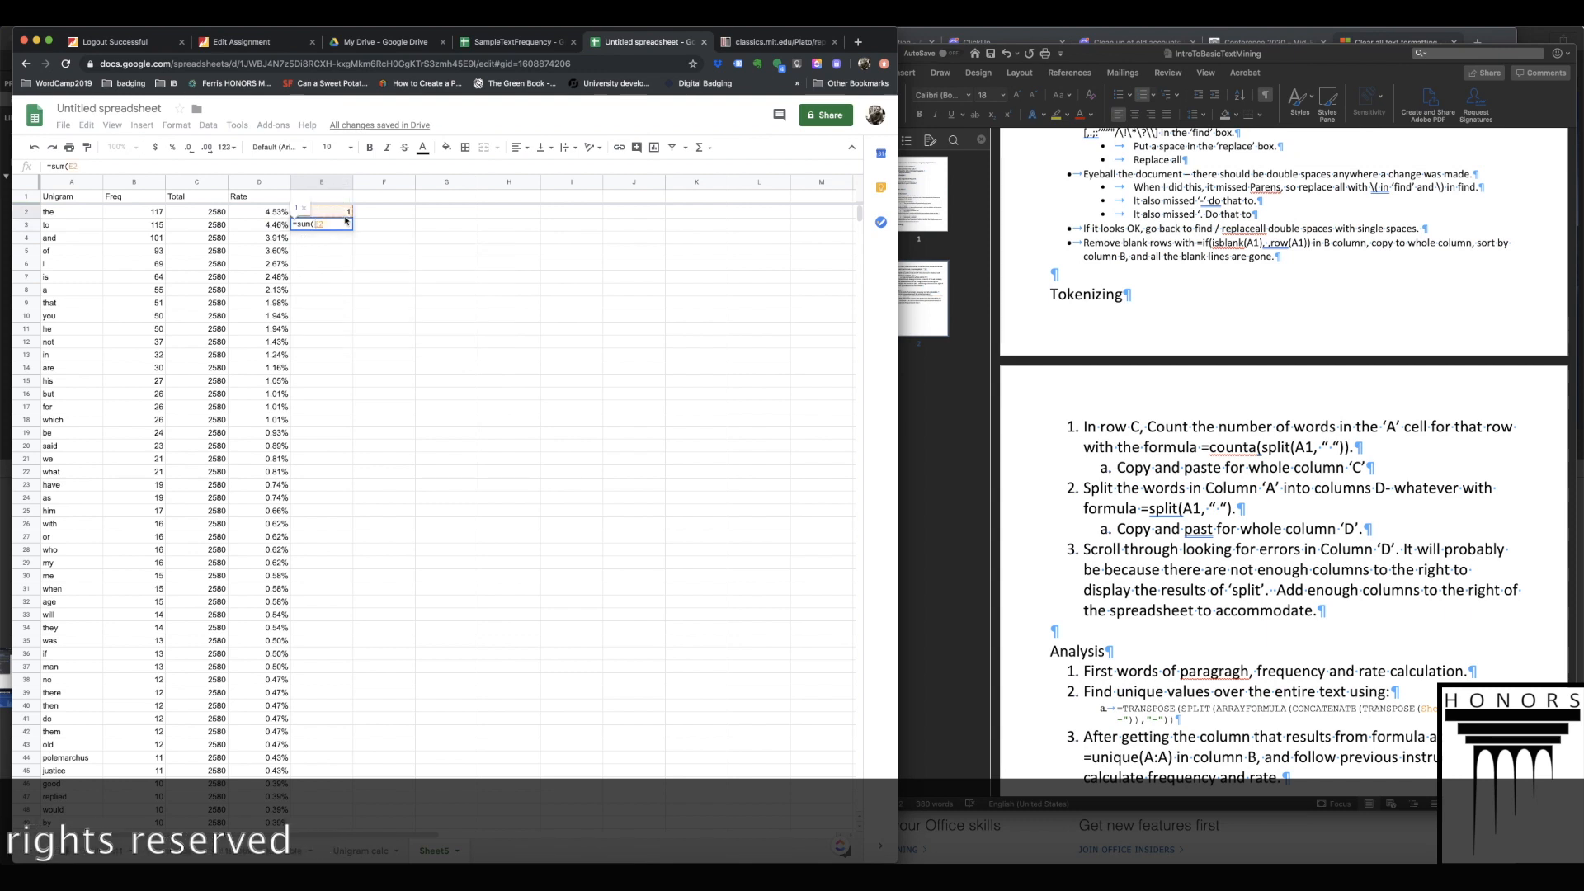
text(,1)
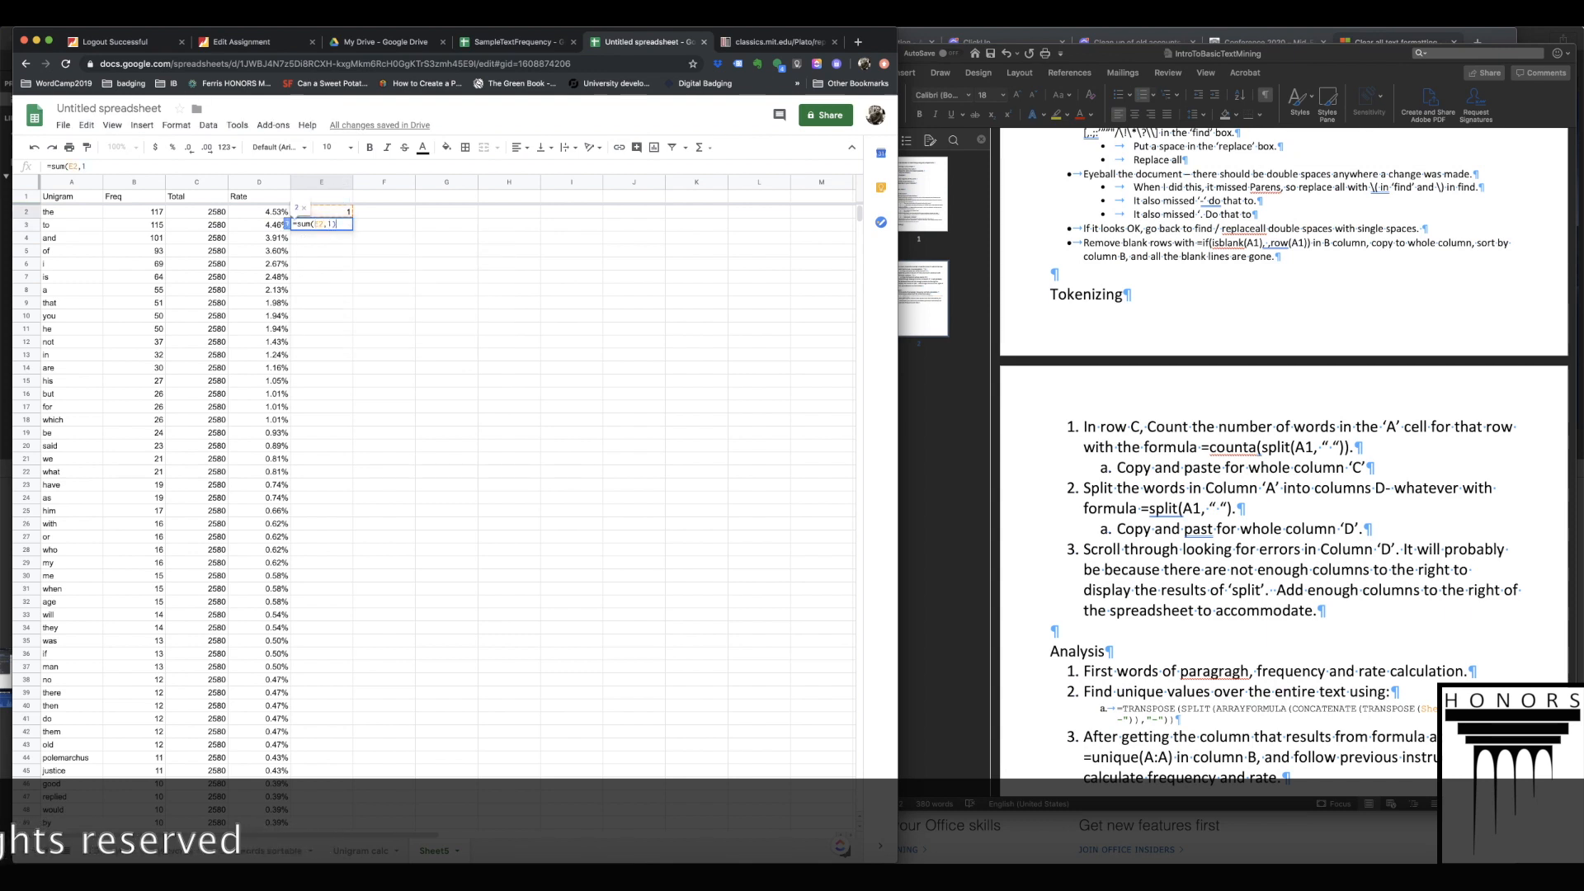
key(Return)
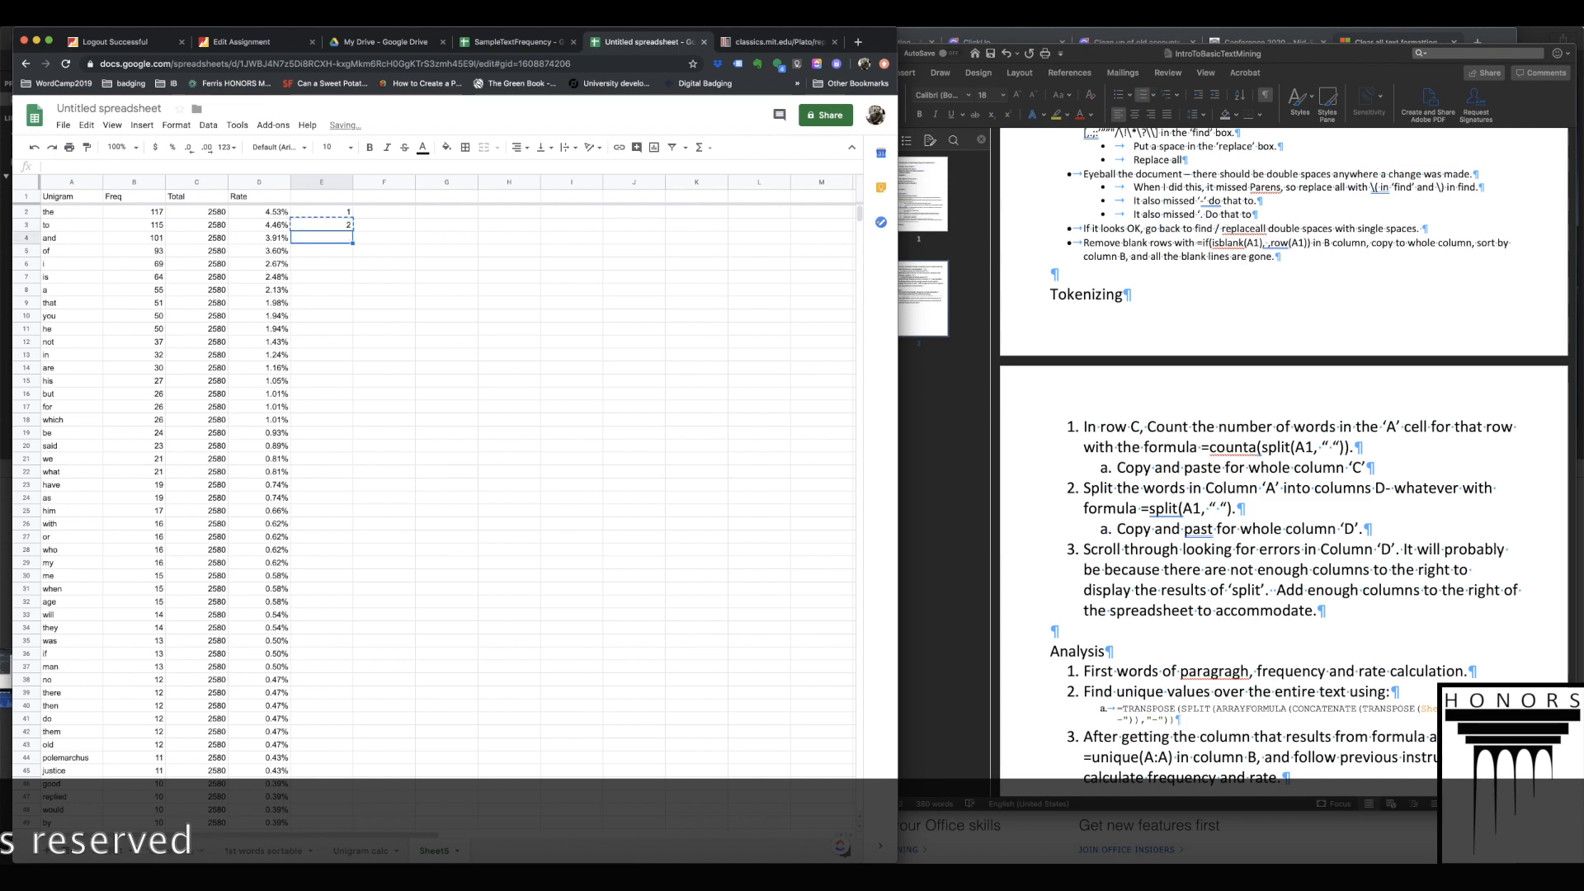
- Fill the rank formula from E3 down column E to the last word in row 663
scroll(369, 380, down, 10)
scroll(368, 380, down, 20)
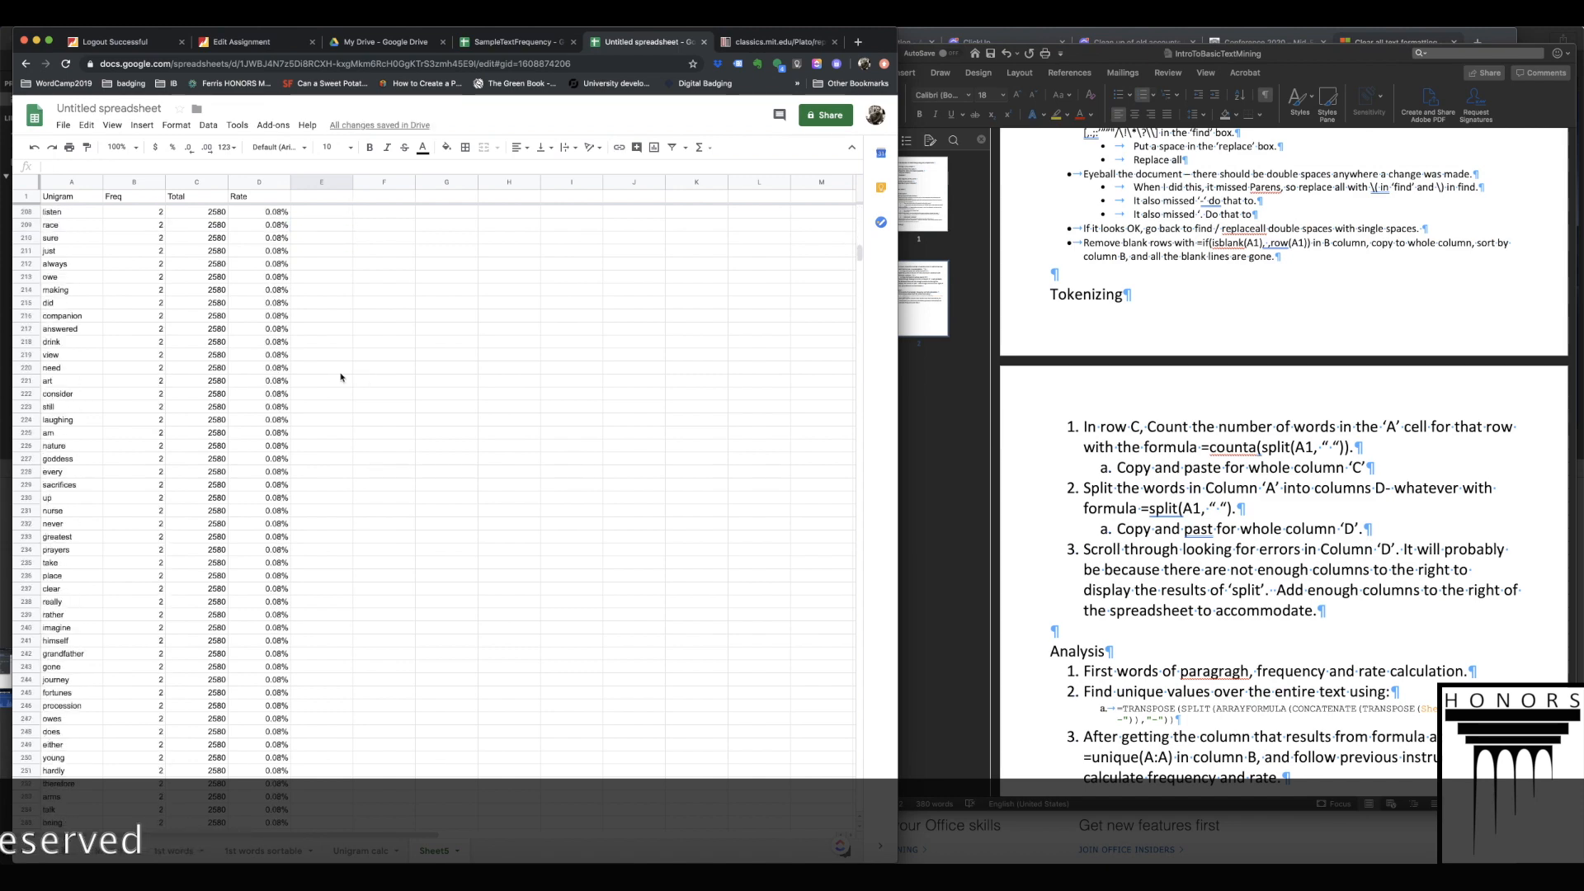
scroll(339, 376, down, 20)
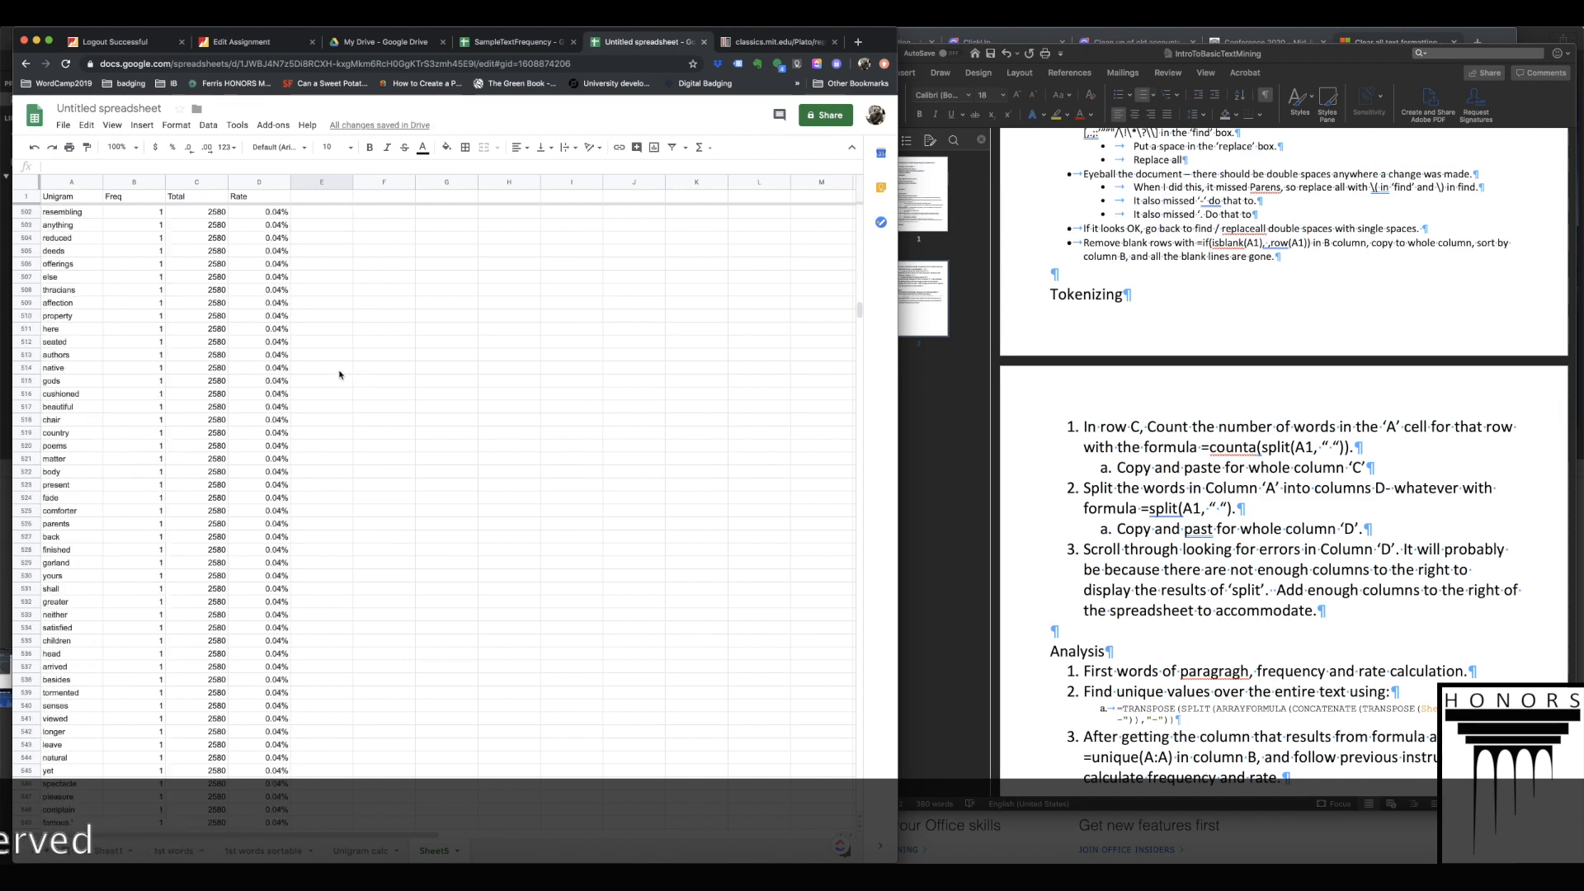
scroll(339, 375, down, 14)
scroll(339, 374, up, 3)
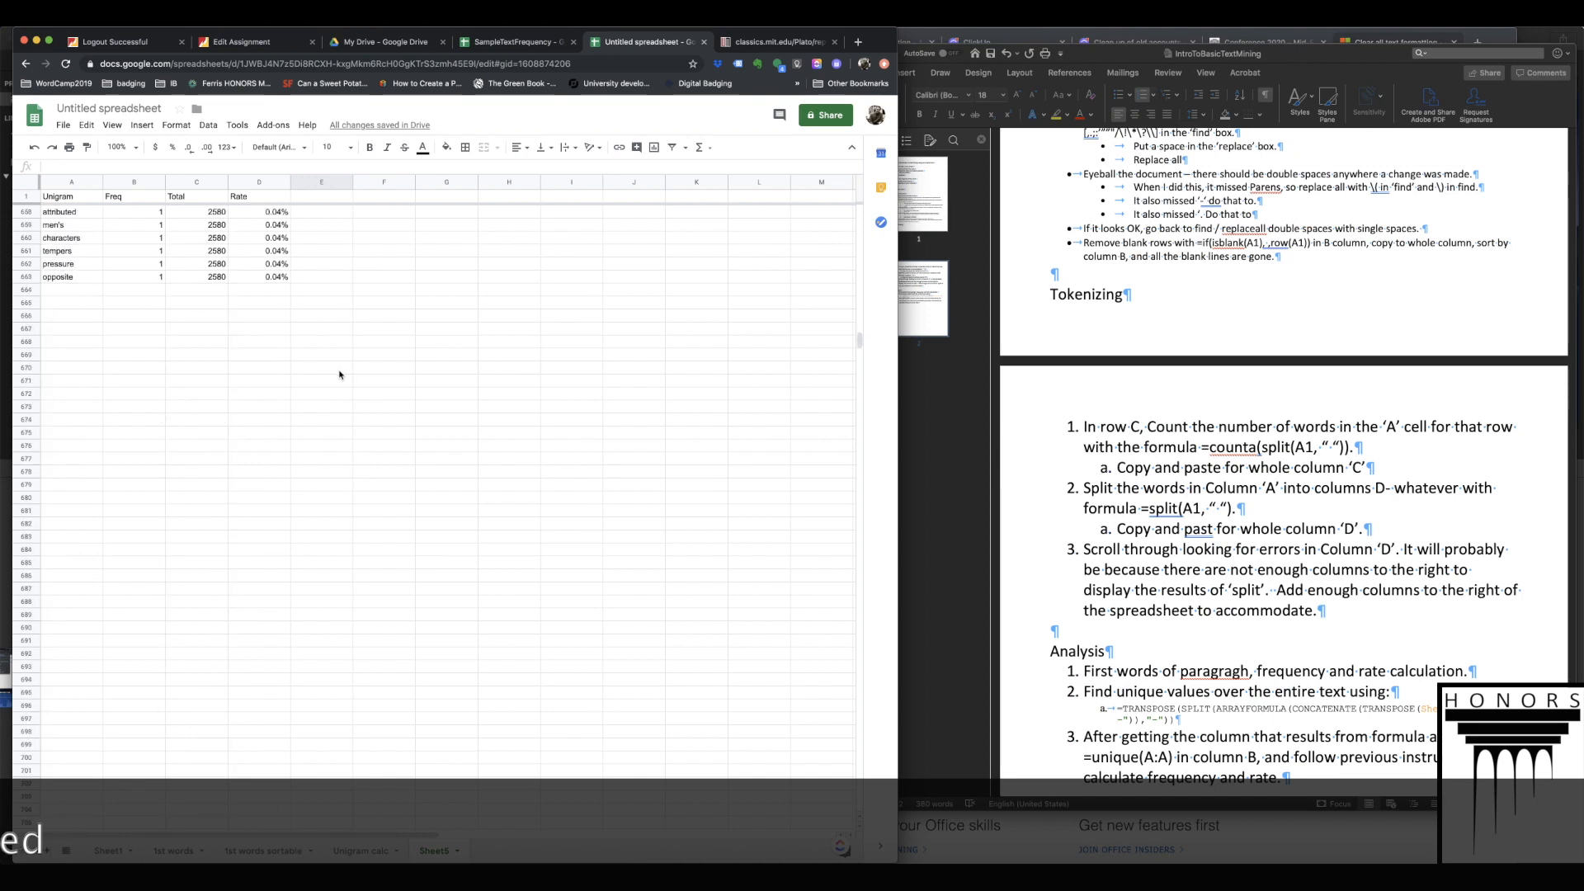
shift+click(337, 294)
key(ctrl+d)
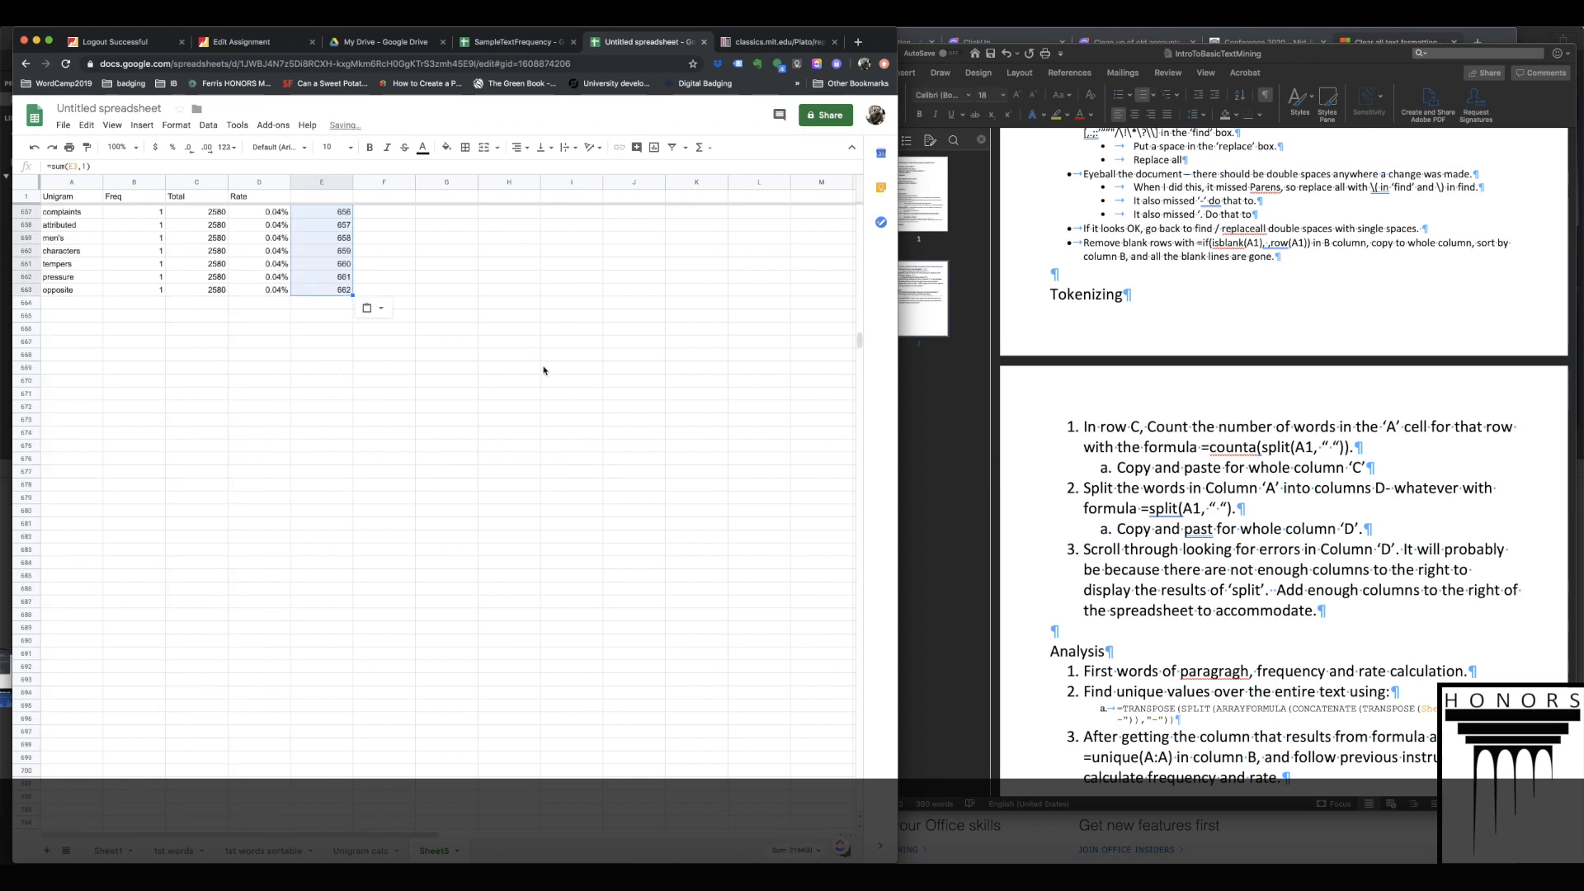
click(326, 291)
- Label column E with the heading Rank order in E1
scroll(325, 287, up, 20)
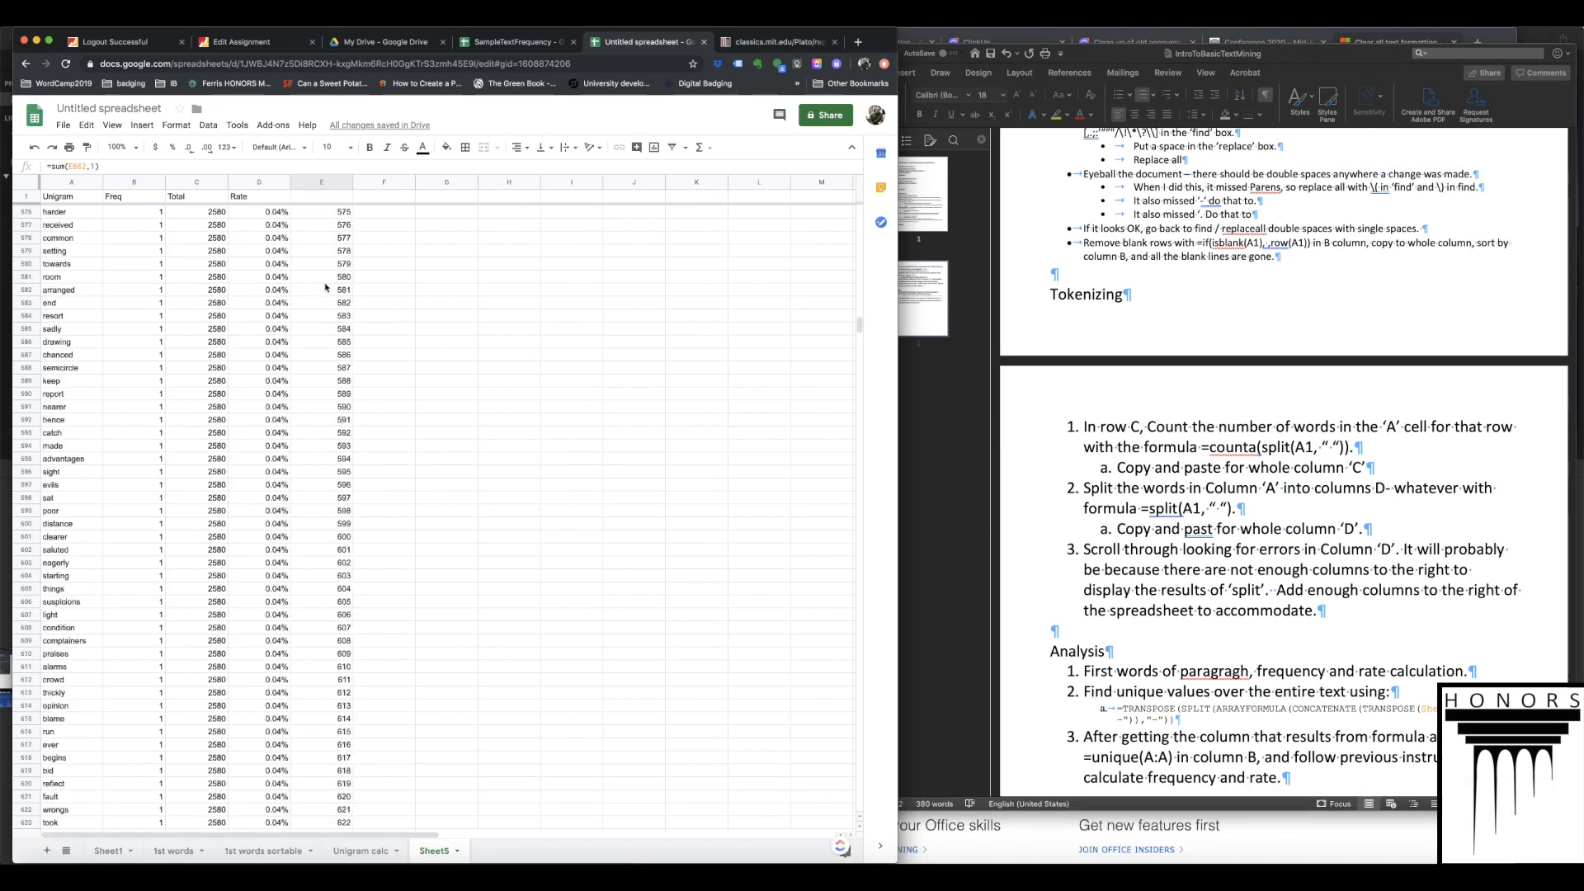
scroll(325, 287, up, 20)
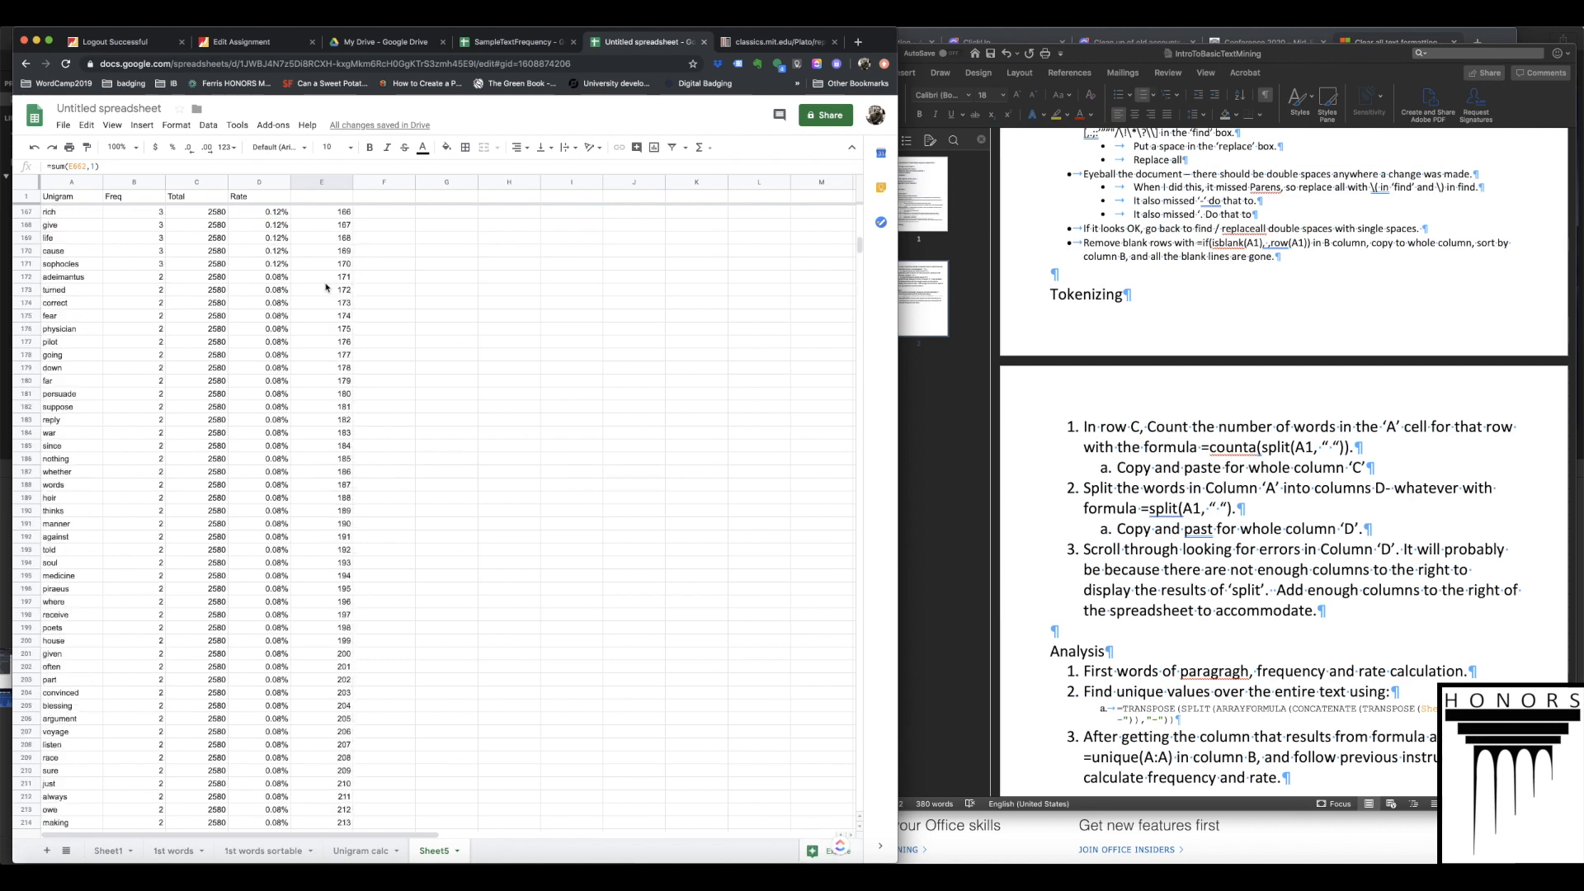
click(329, 211)
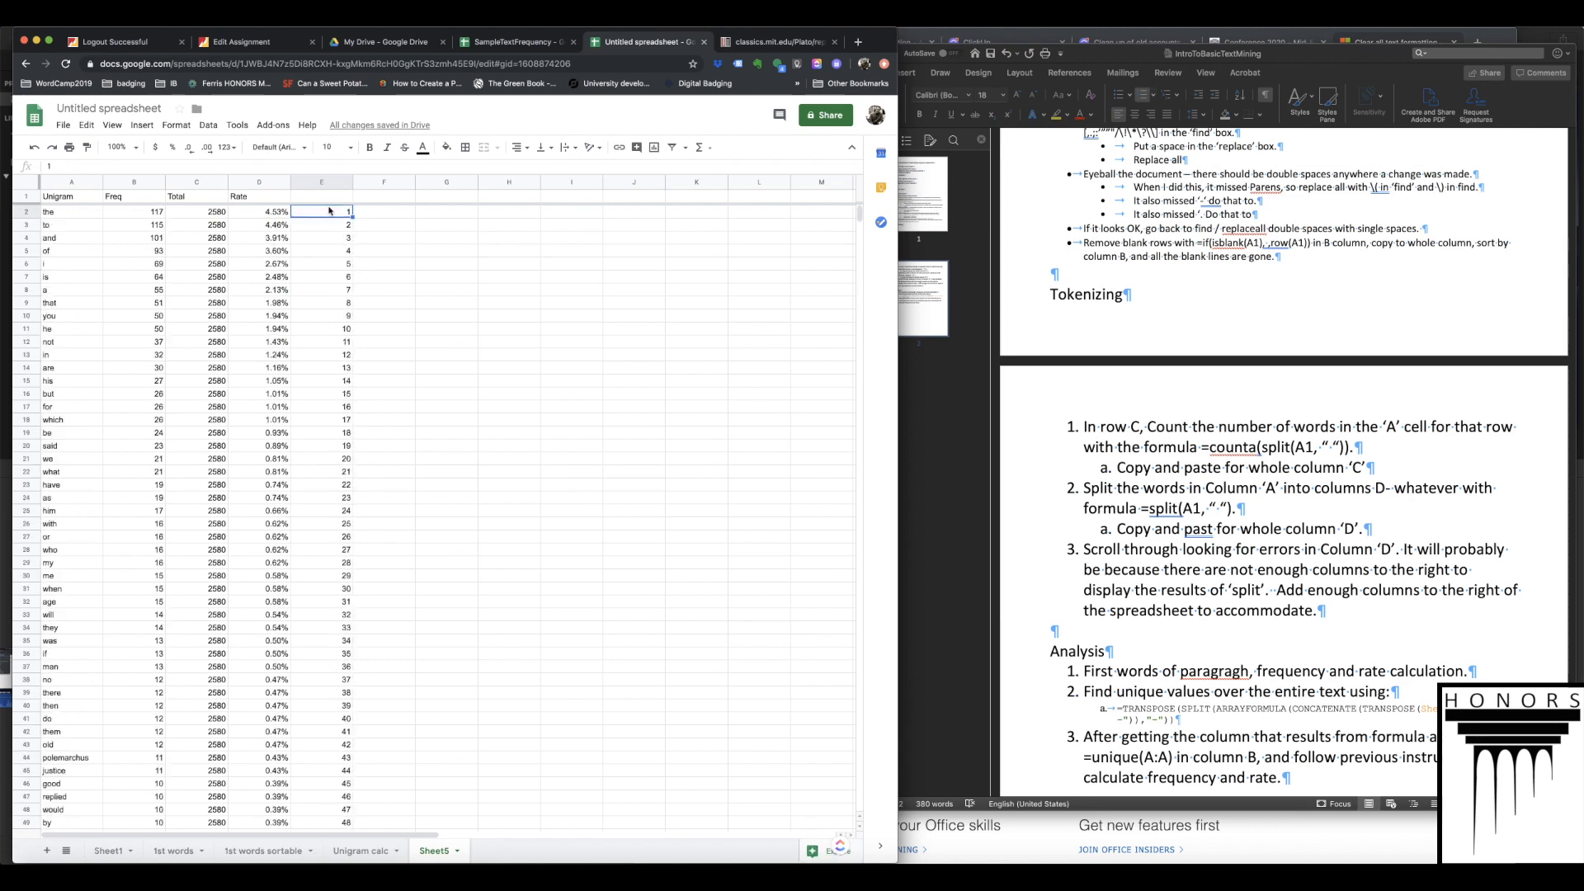
click(320, 197)
text(Rank order)
key(Return)
click(347, 230)
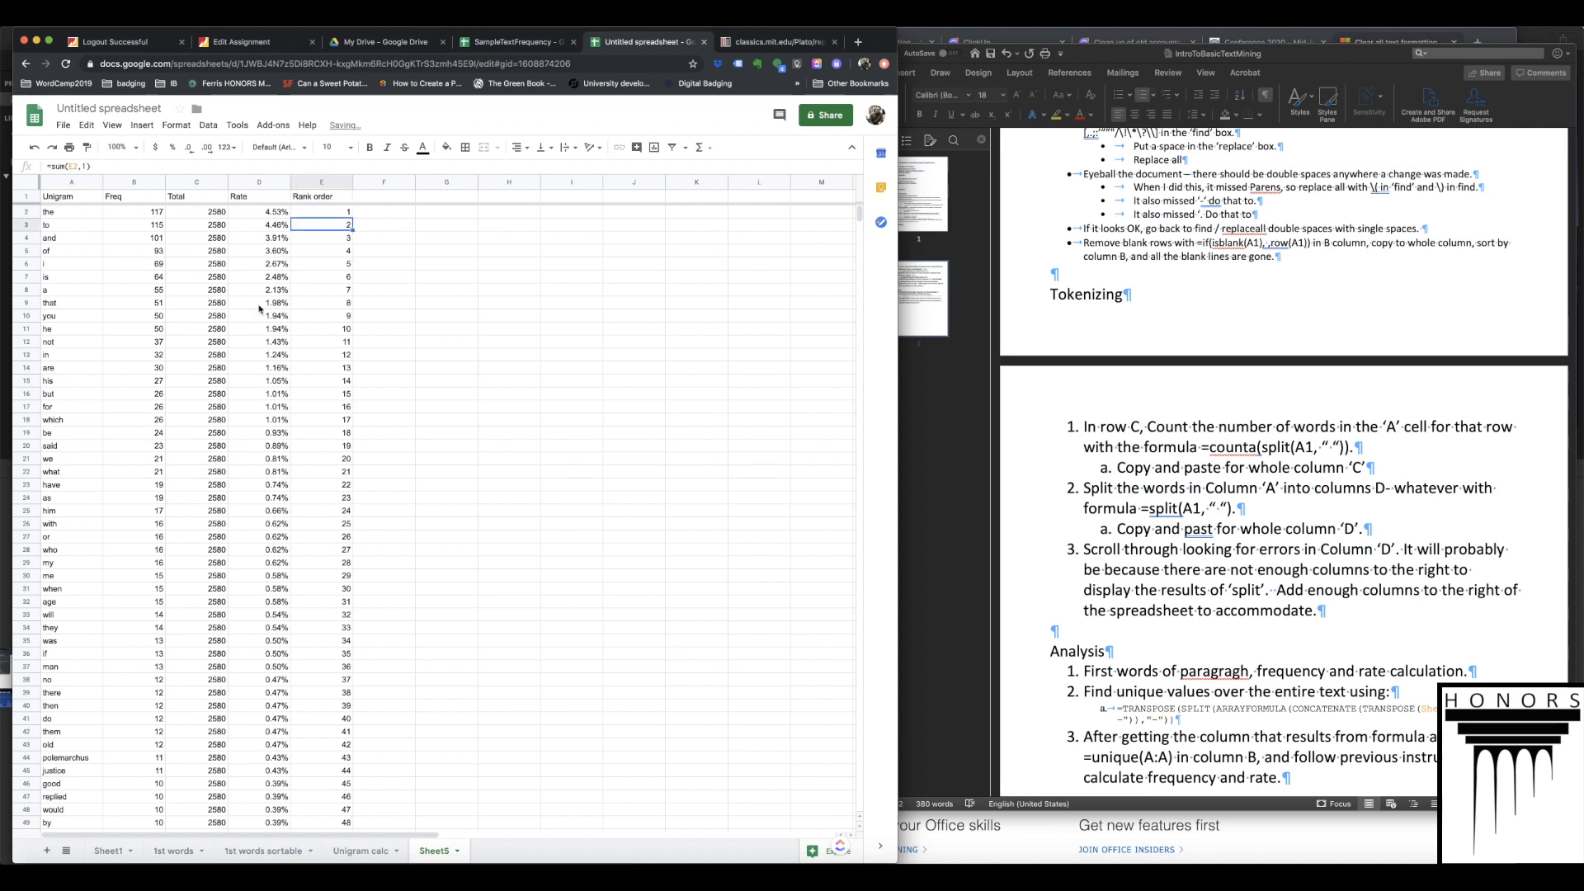
click(320, 239)
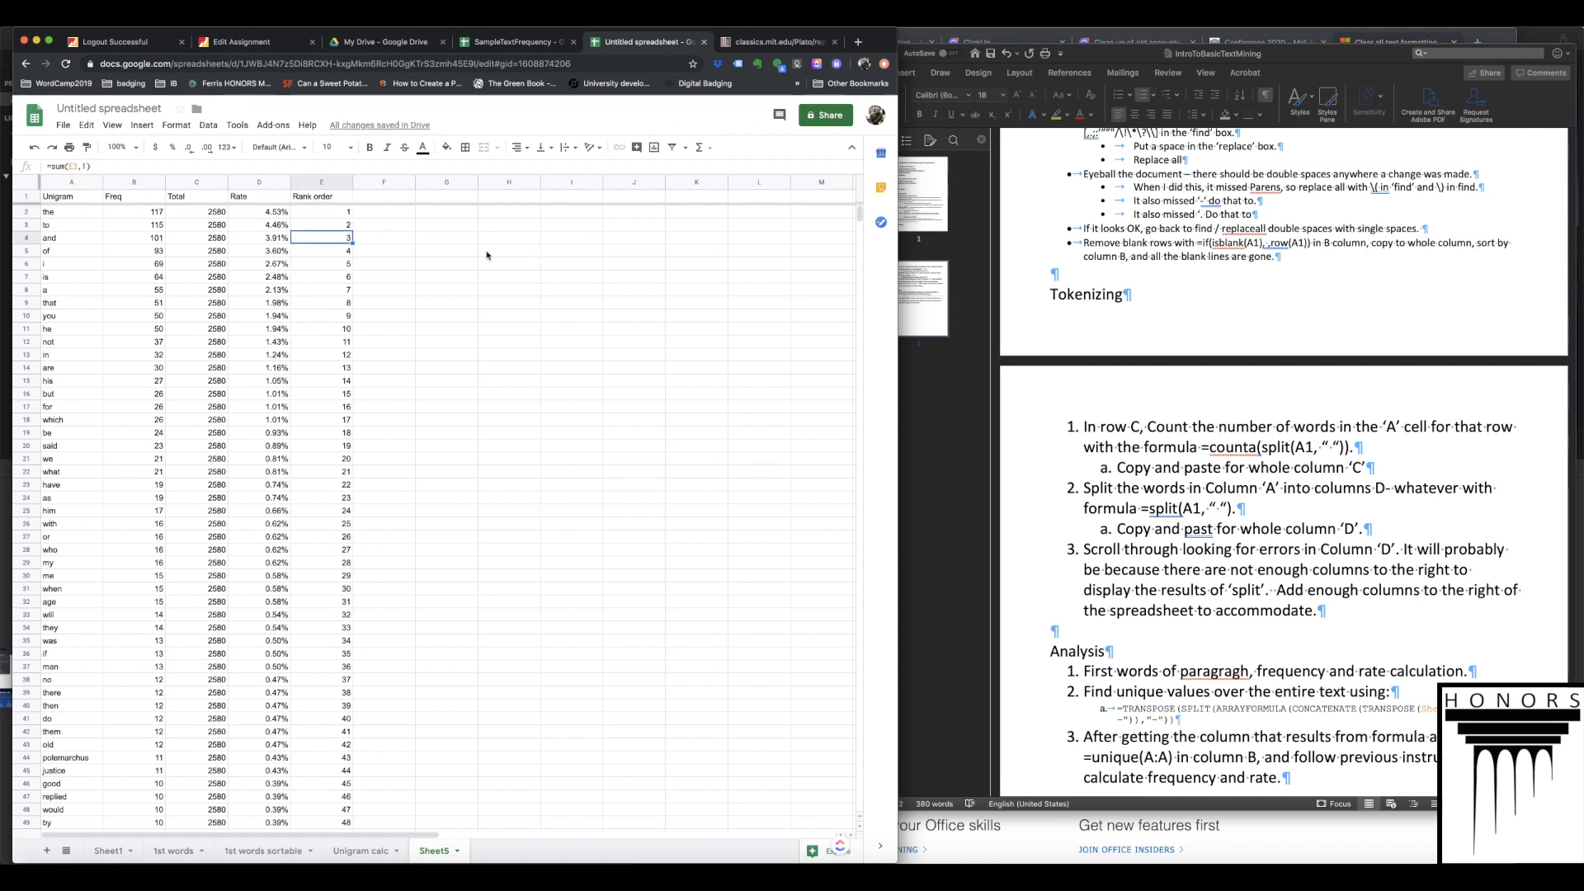
- Insert a scatter chart of Rank order vs. Freq from columns B and E and move it up near the first data rows
click(134, 182)
super+click(321, 183)
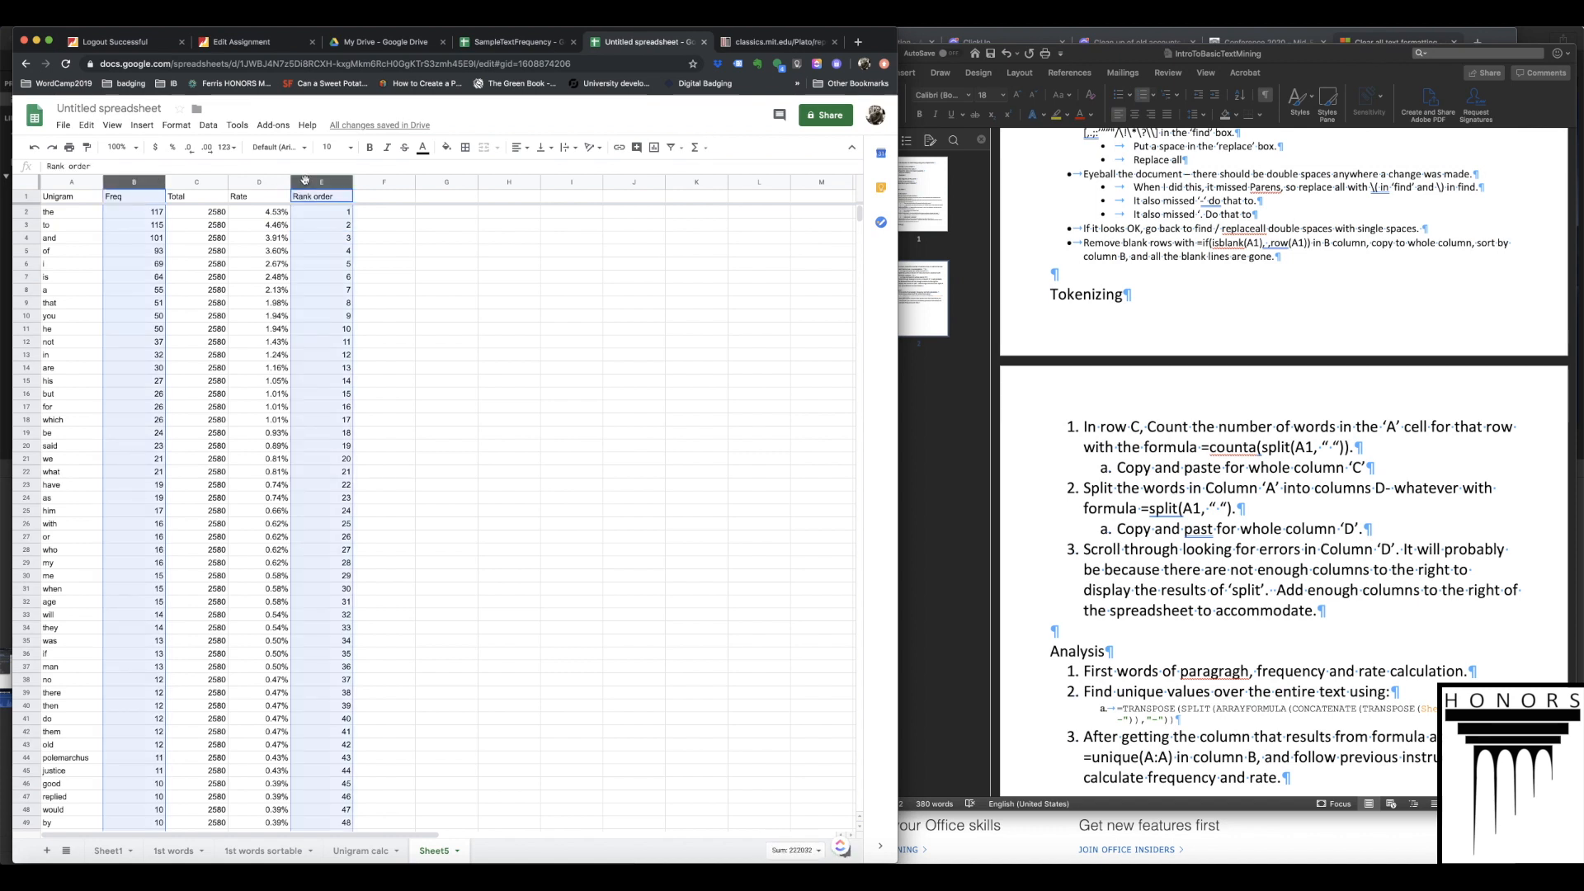
click(142, 126)
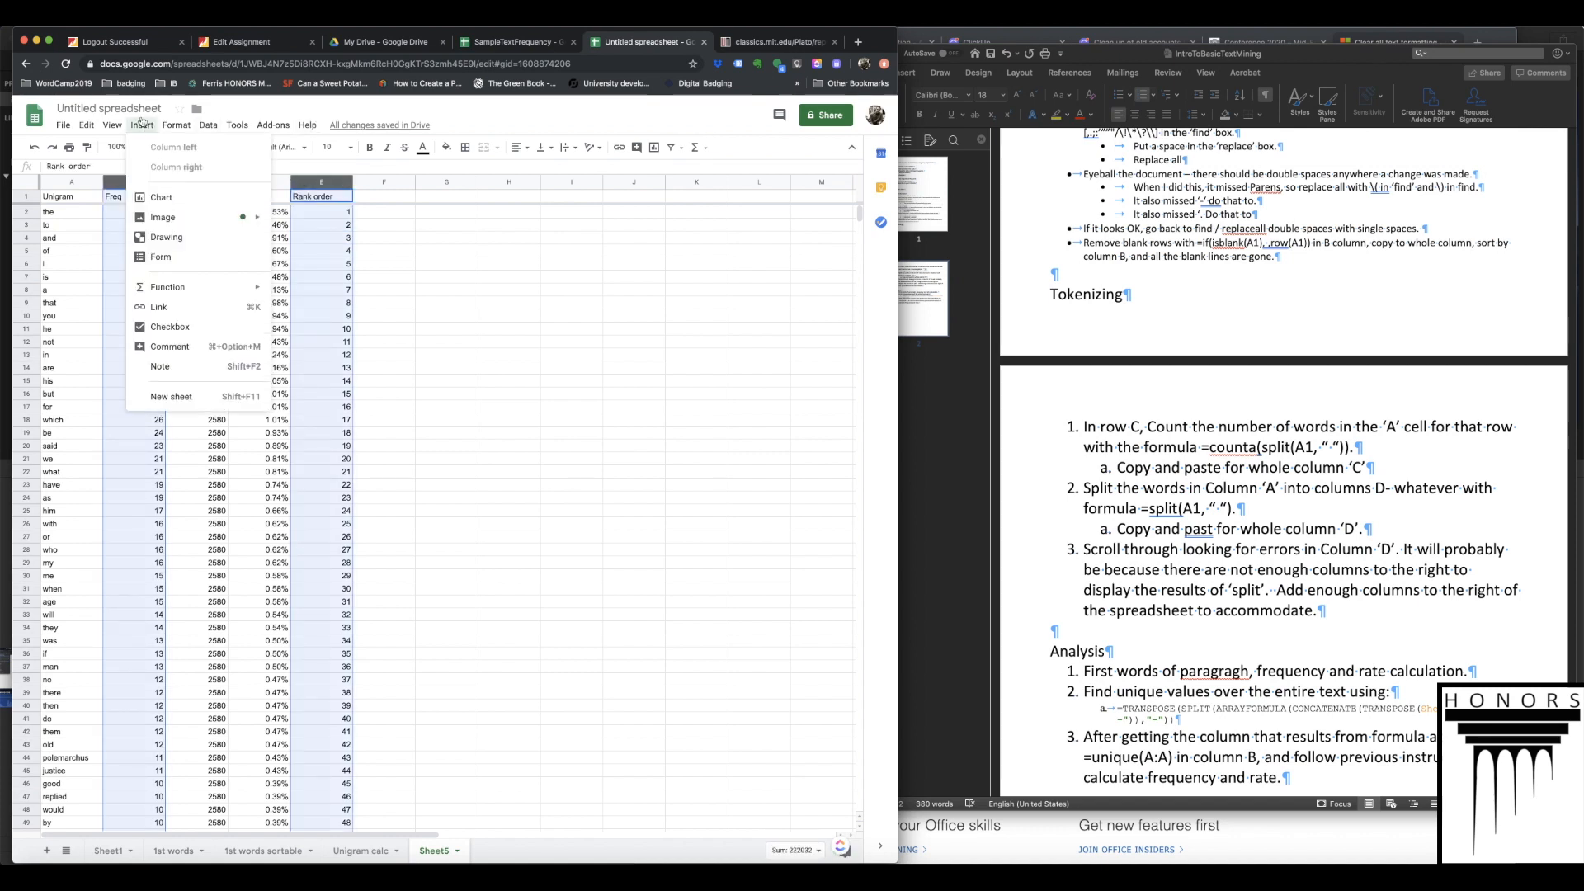
key(Escape)
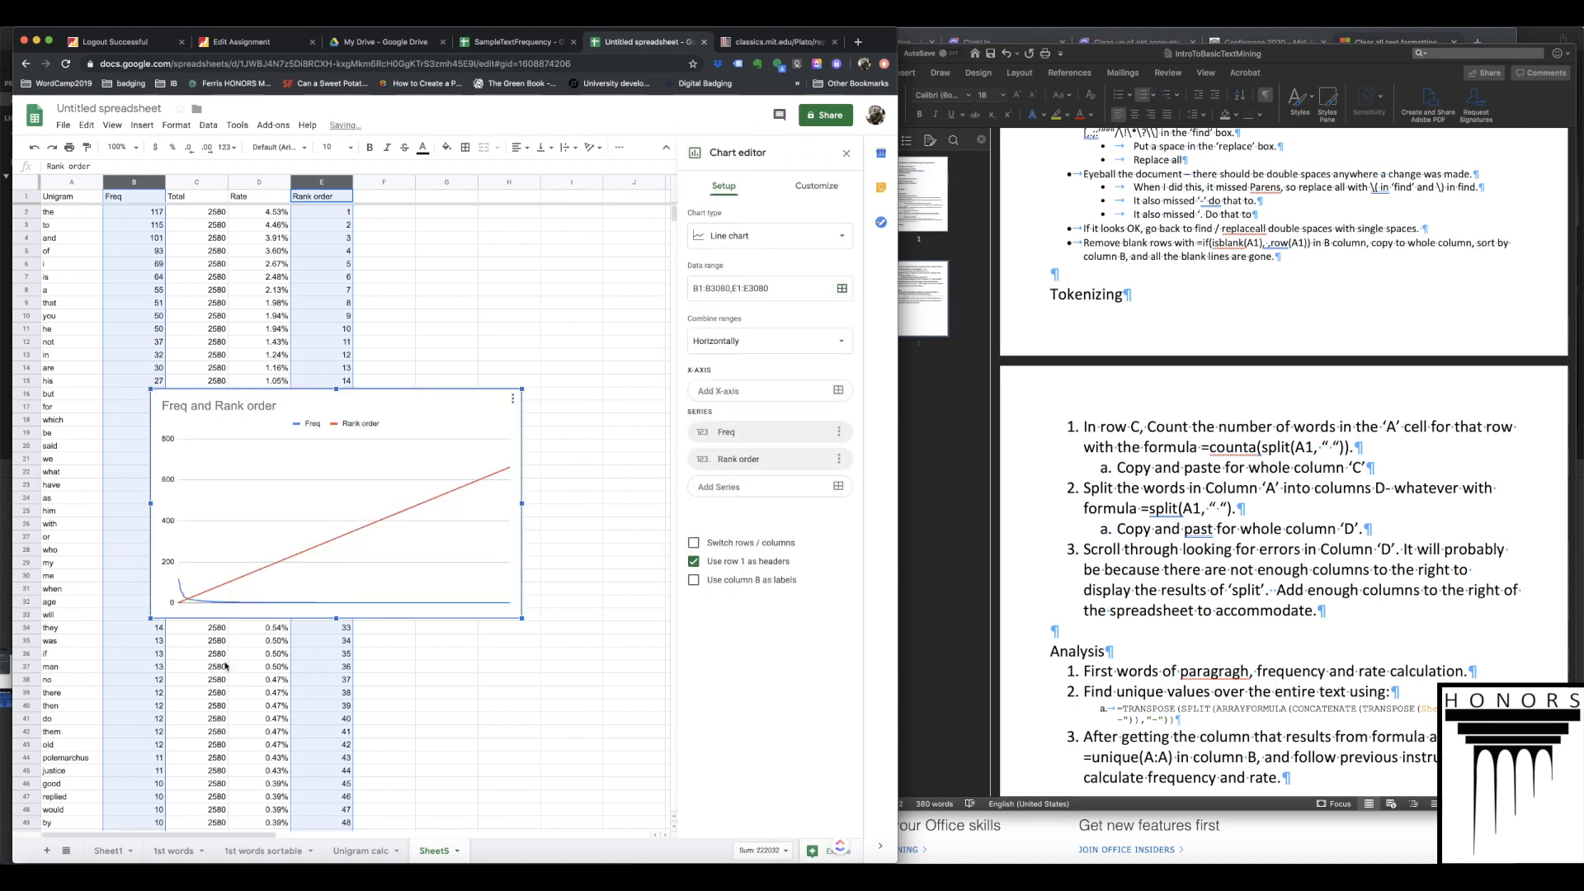
click(840, 237)
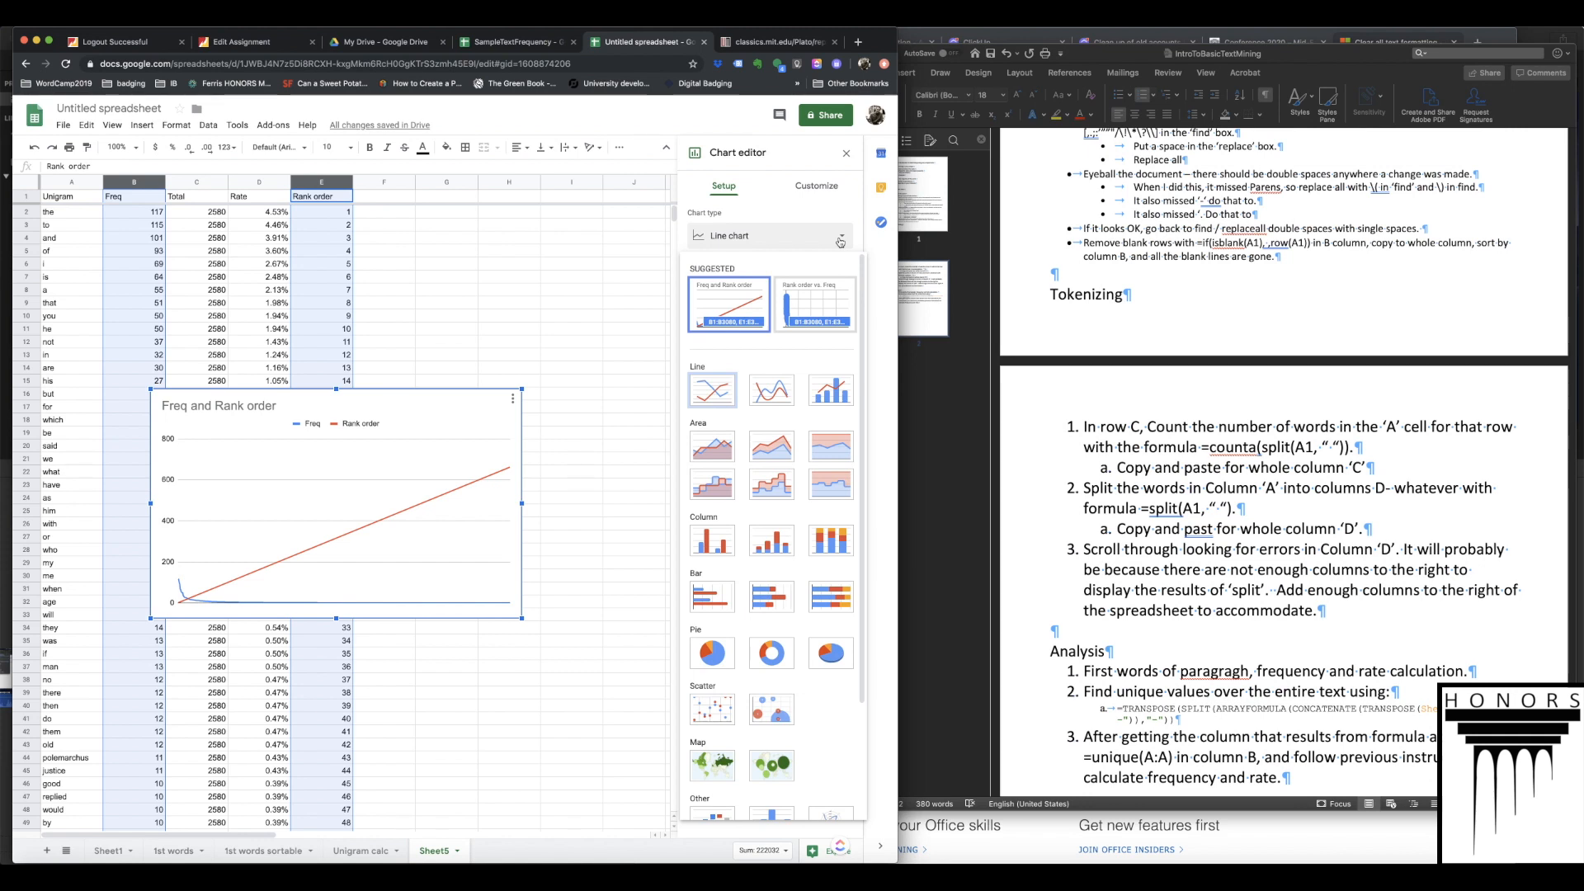
click(818, 307)
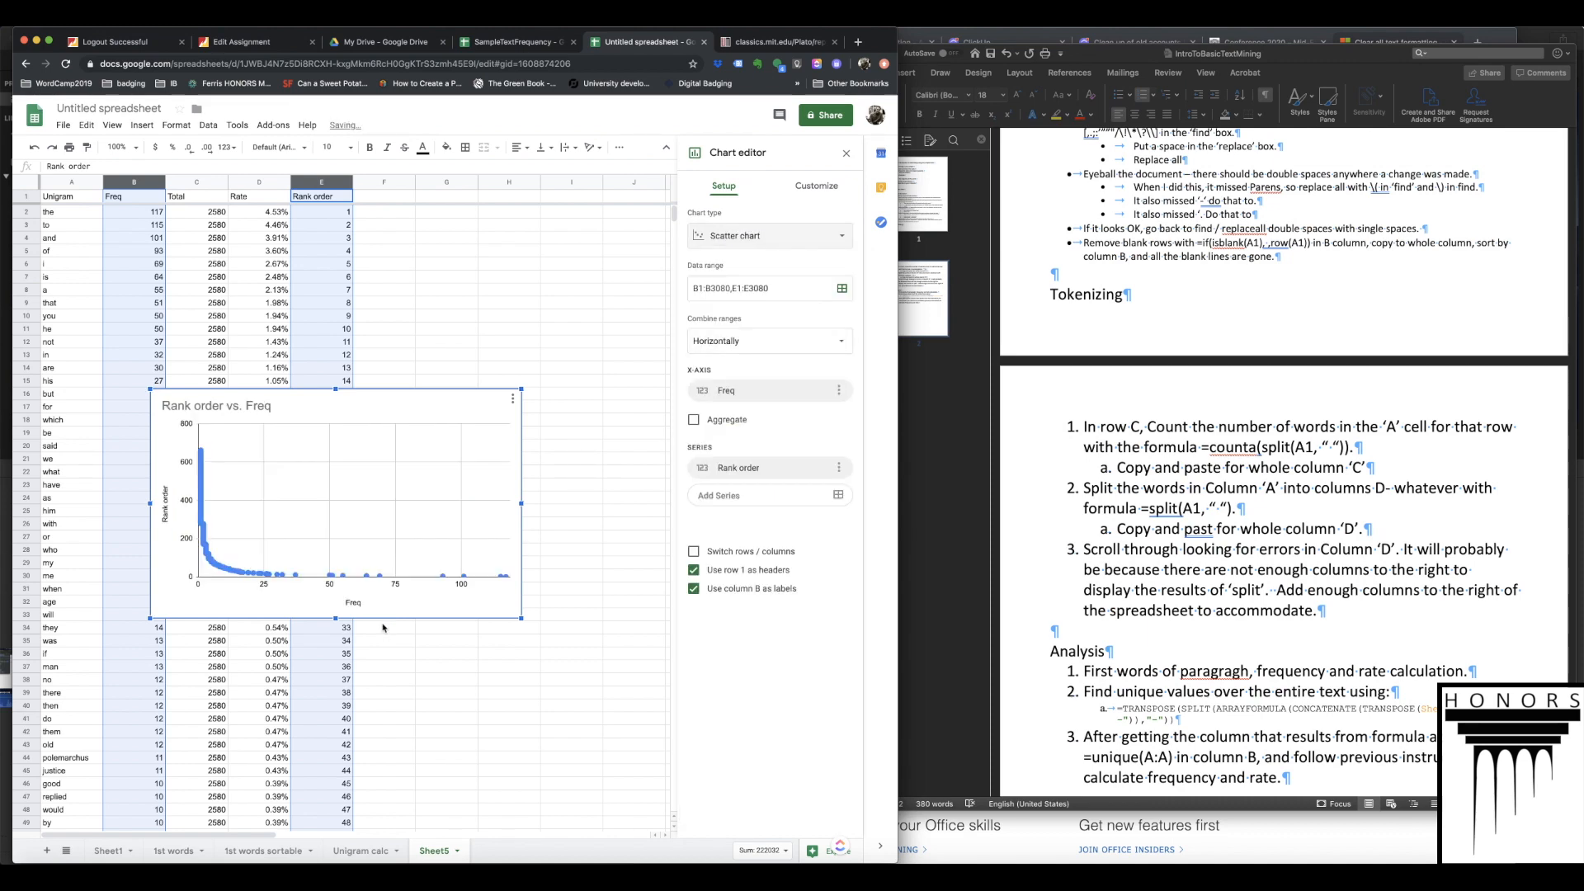
drag(340, 410, 412, 239)
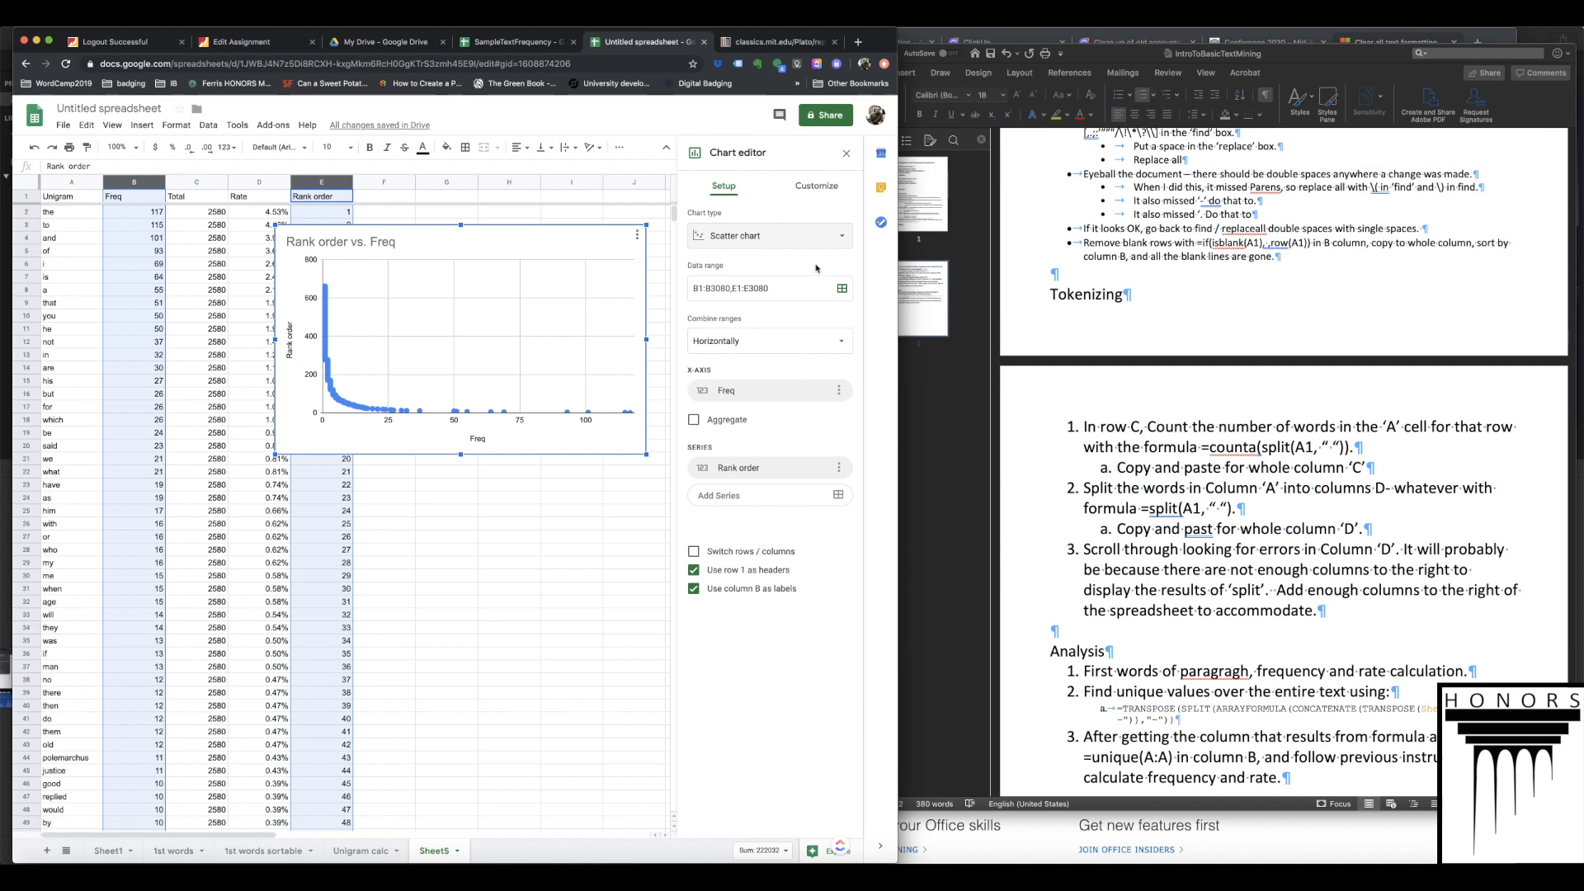
- Turn on the log scale for both the horizontal and the vertical axis of the Rank order vs. Freq chart
click(816, 185)
click(752, 223)
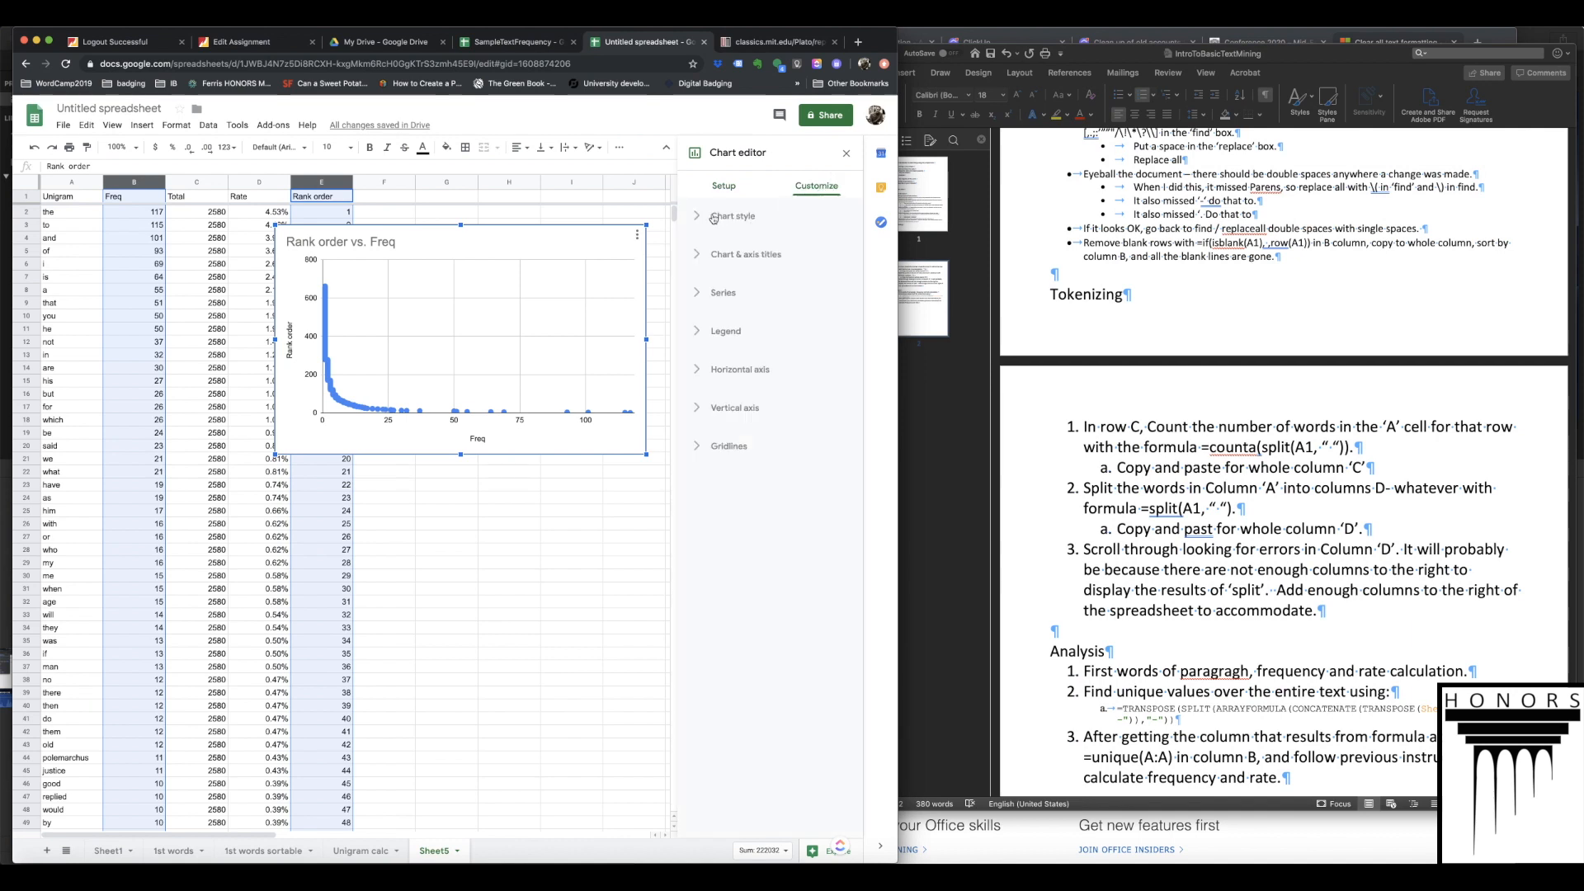
click(708, 447)
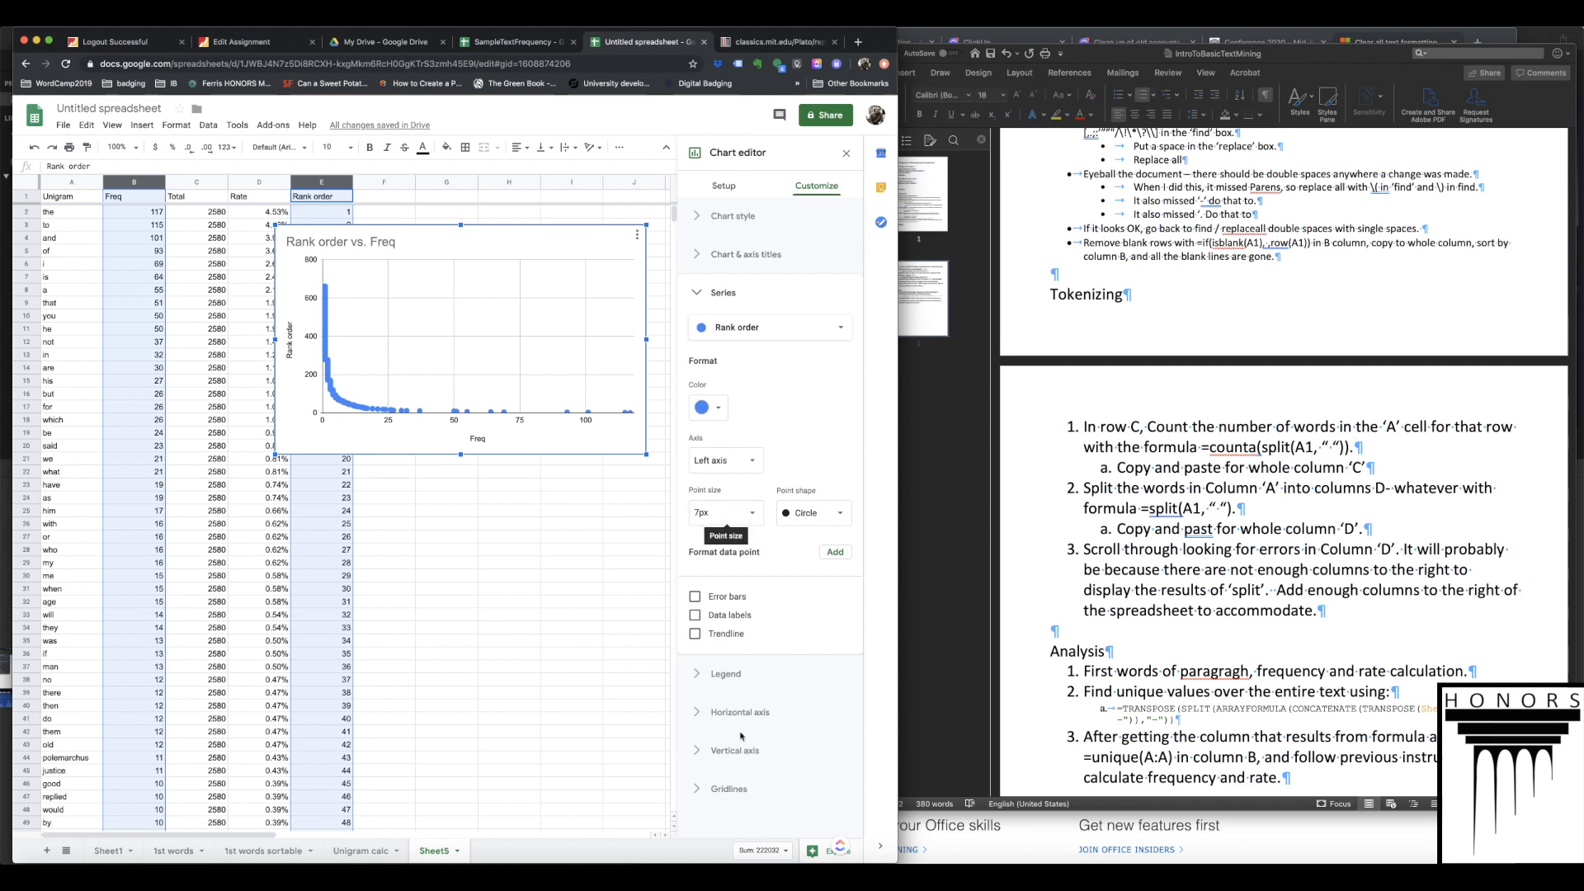
click(702, 675)
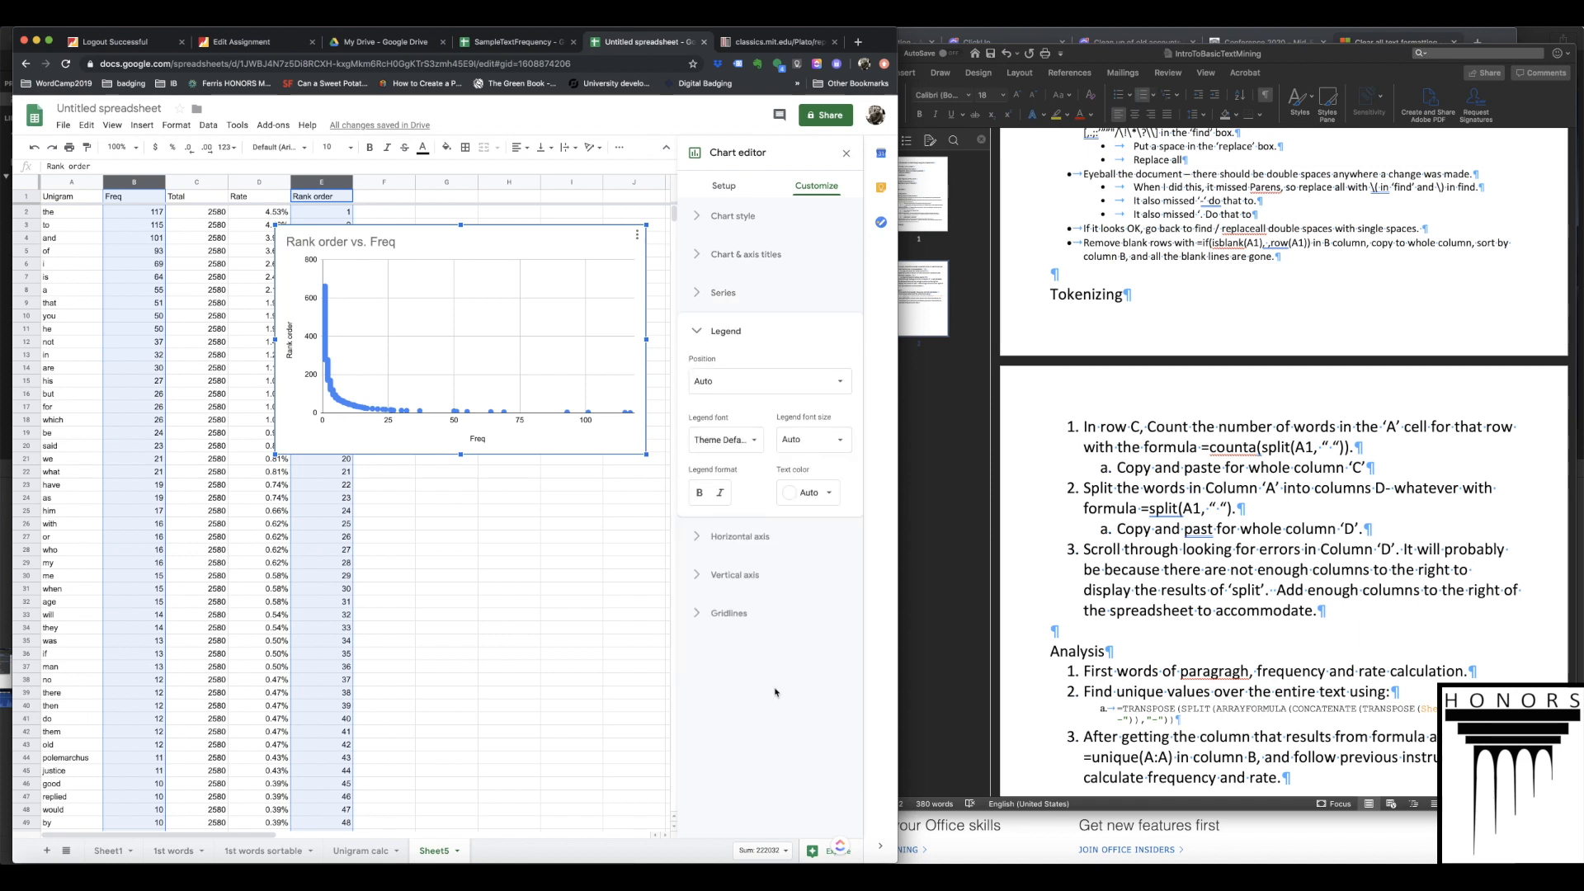
click(728, 538)
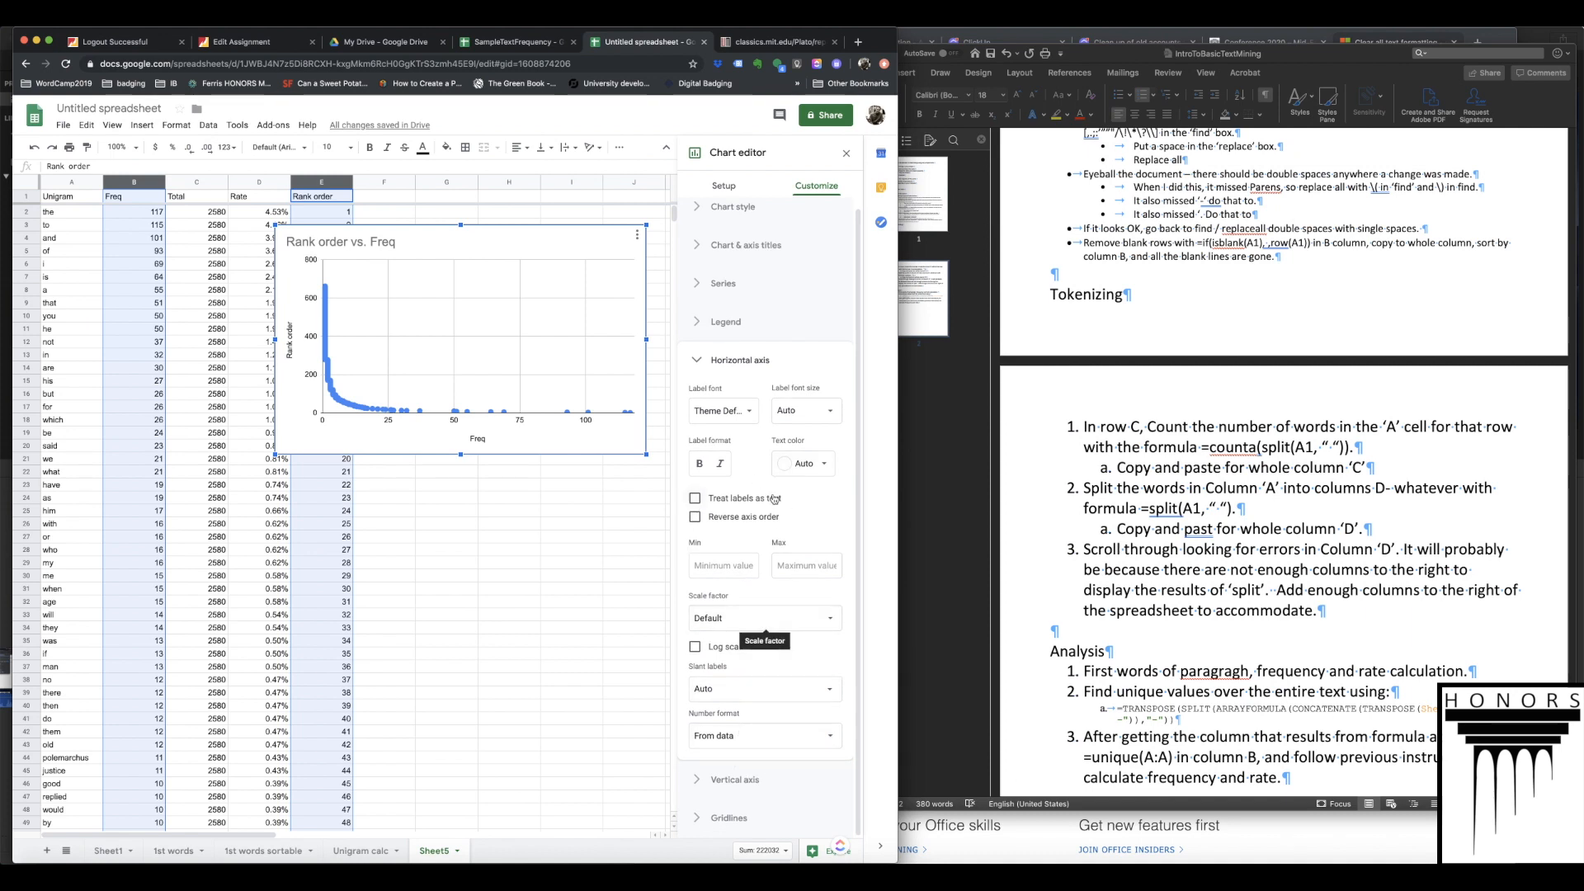
click(695, 647)
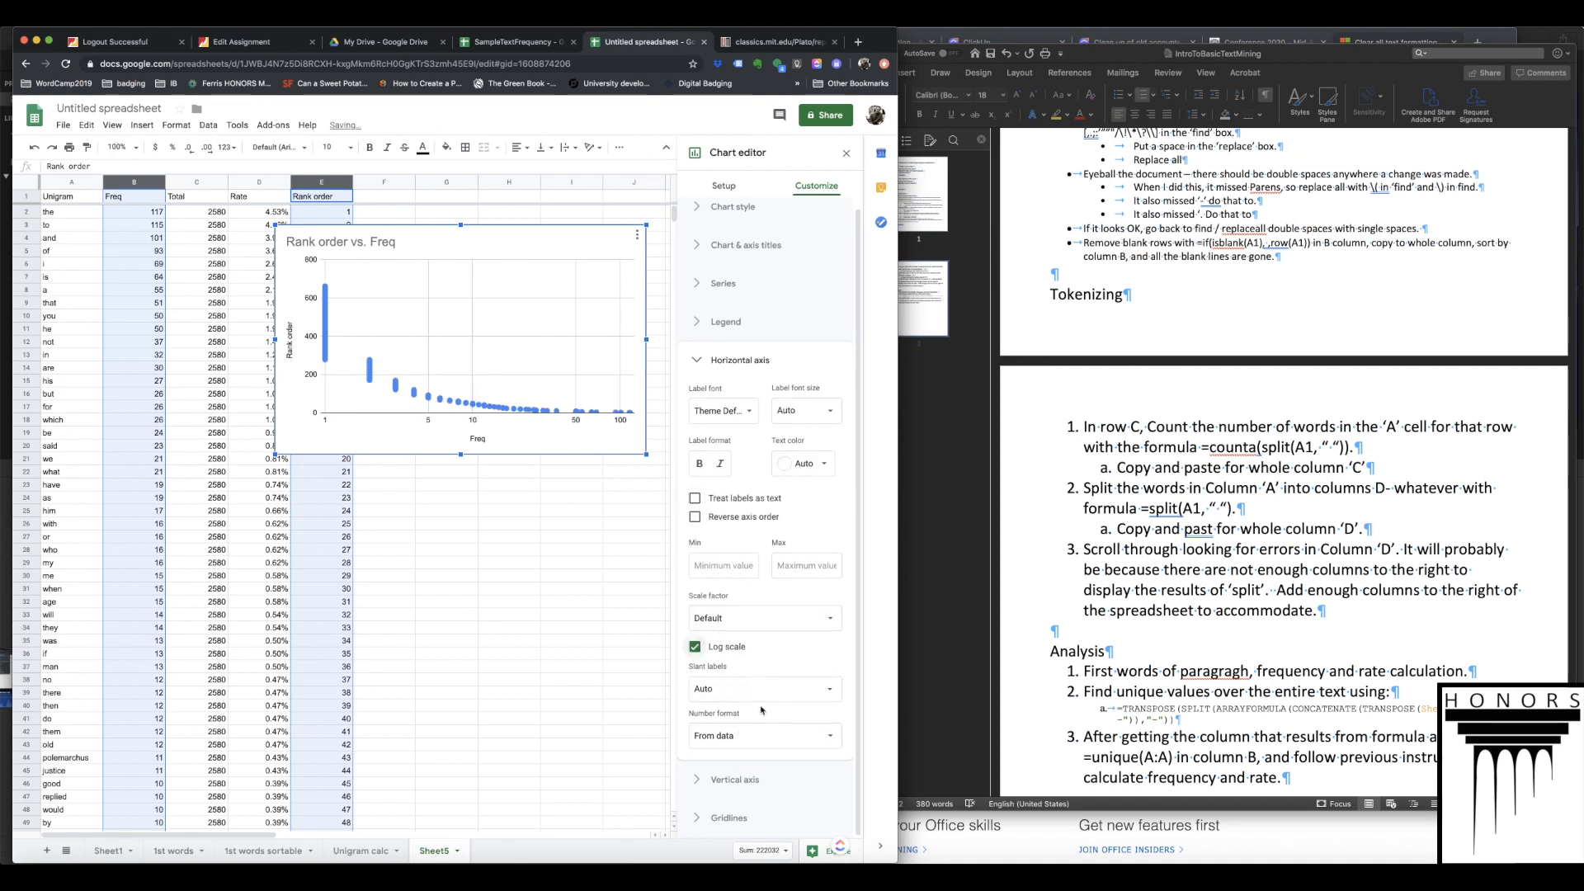
click(747, 781)
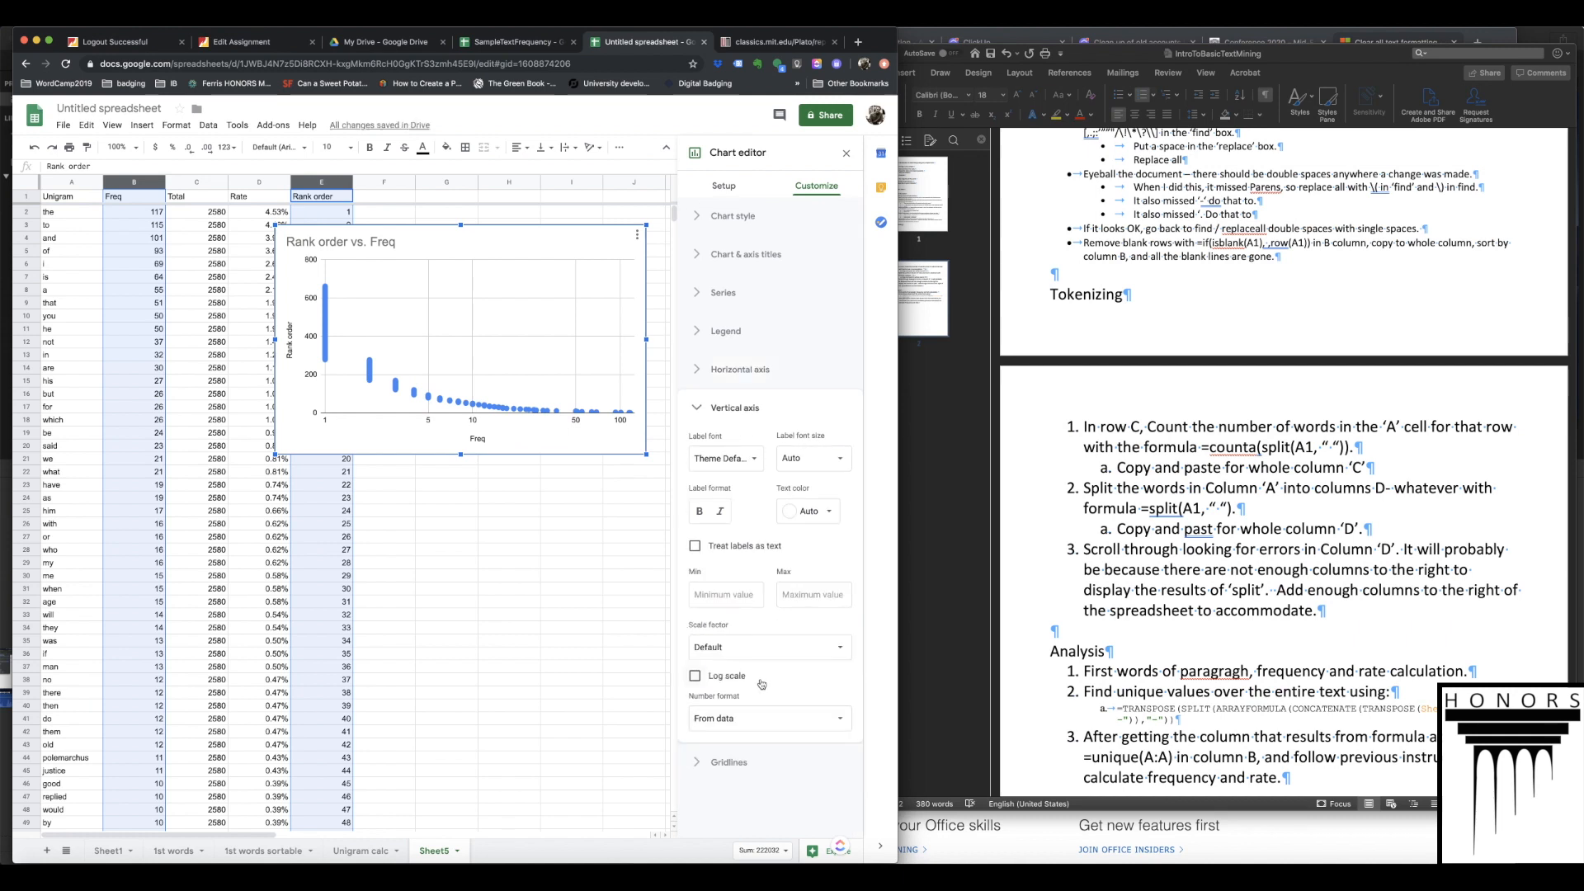
click(695, 675)
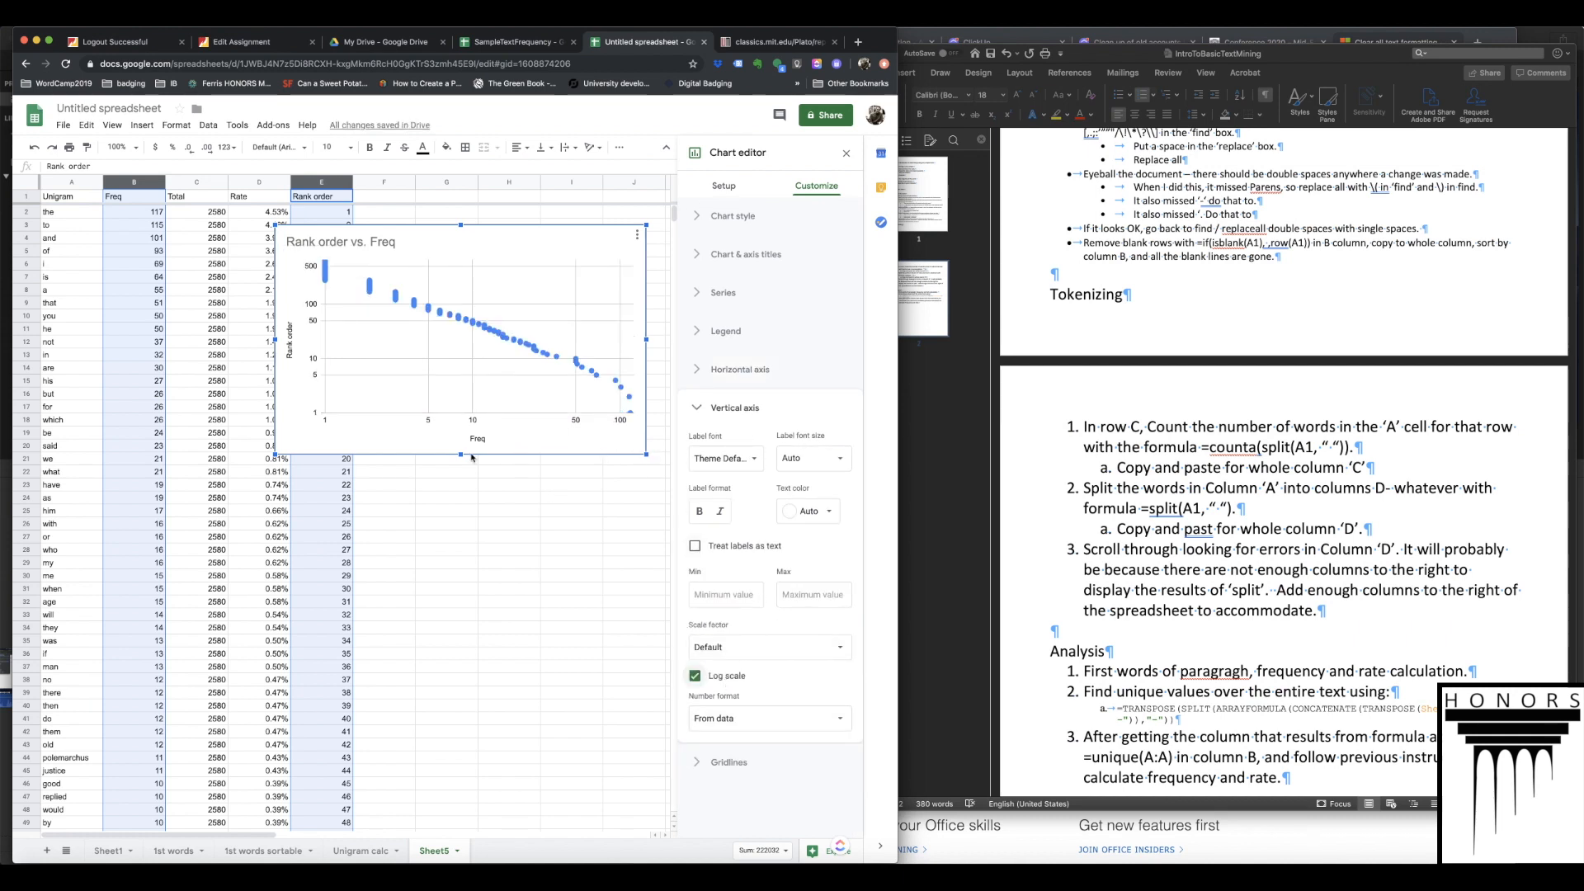
- Stretch the chart downward to make it taller and move it off the data into the empty columns beside Rank order
drag(460, 456, 460, 630)
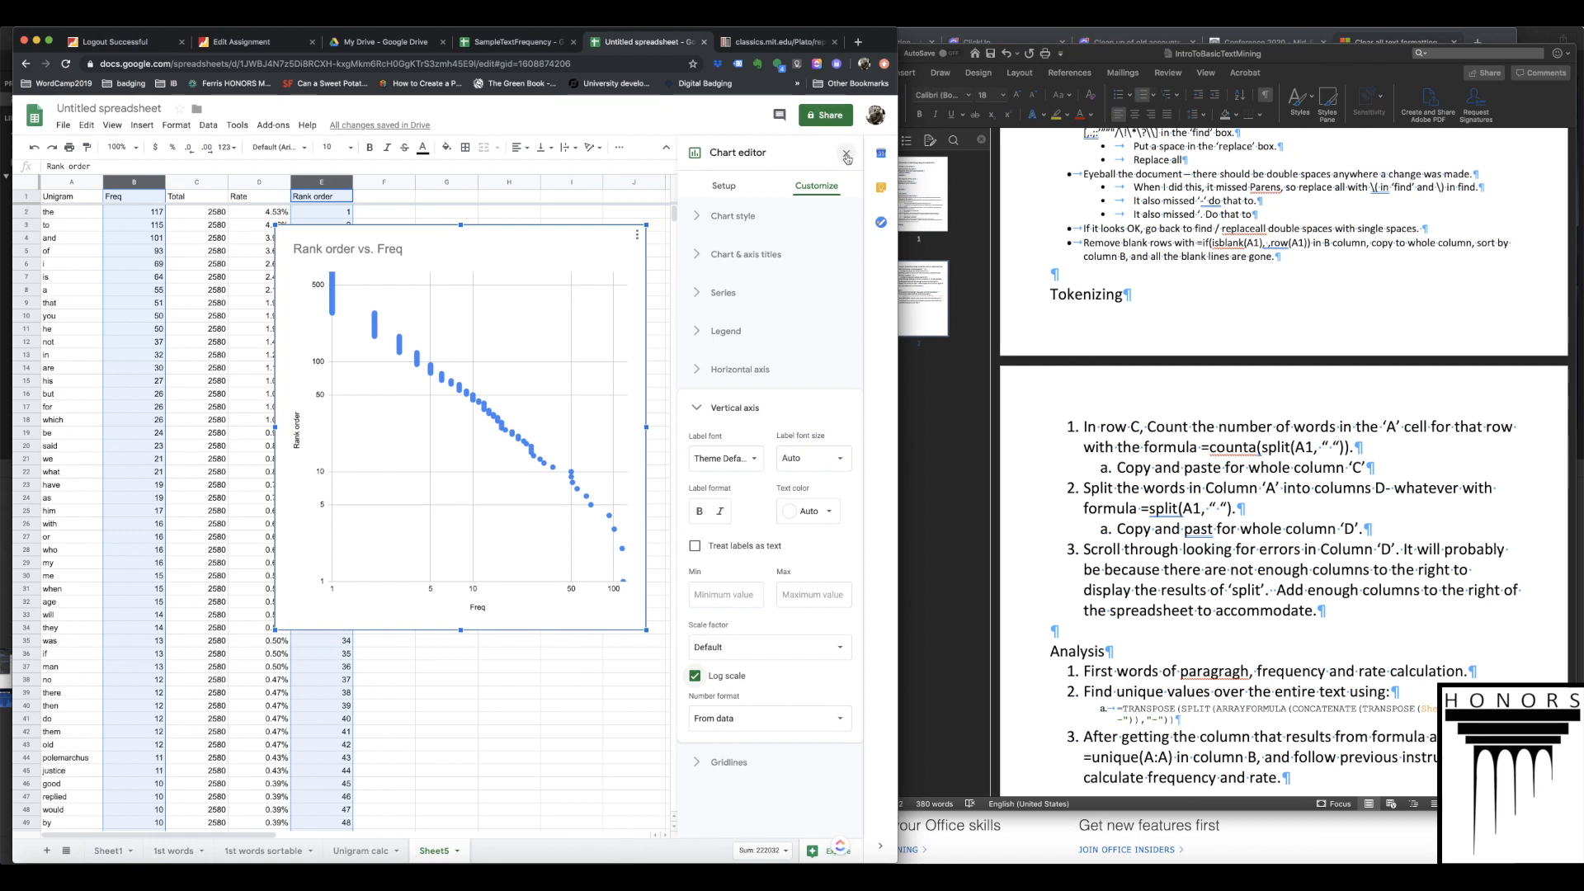
click(722, 191)
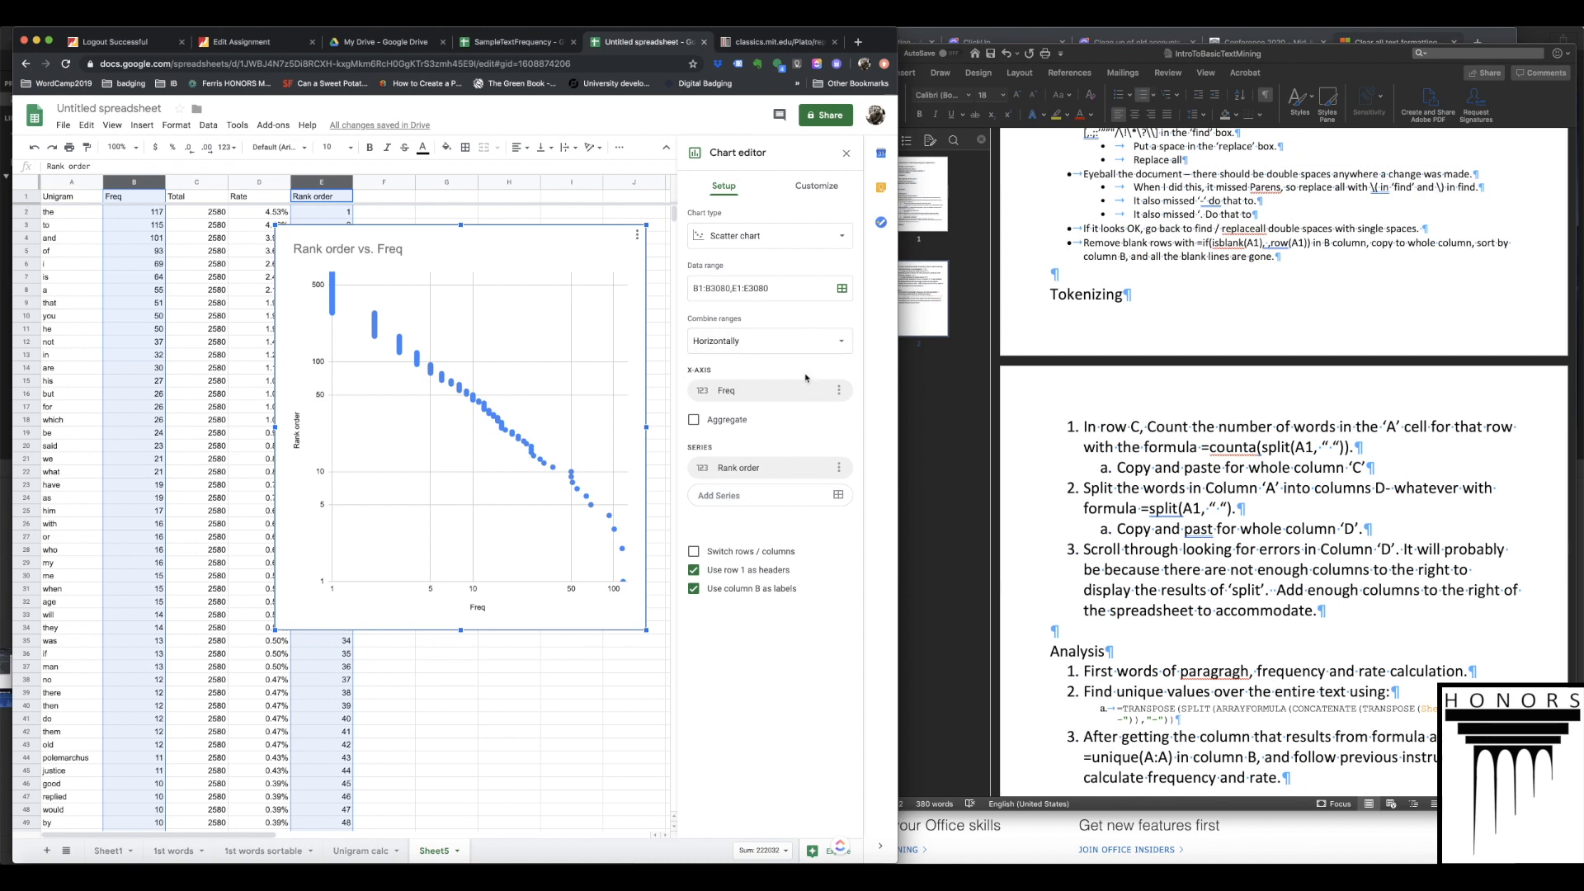
click(819, 187)
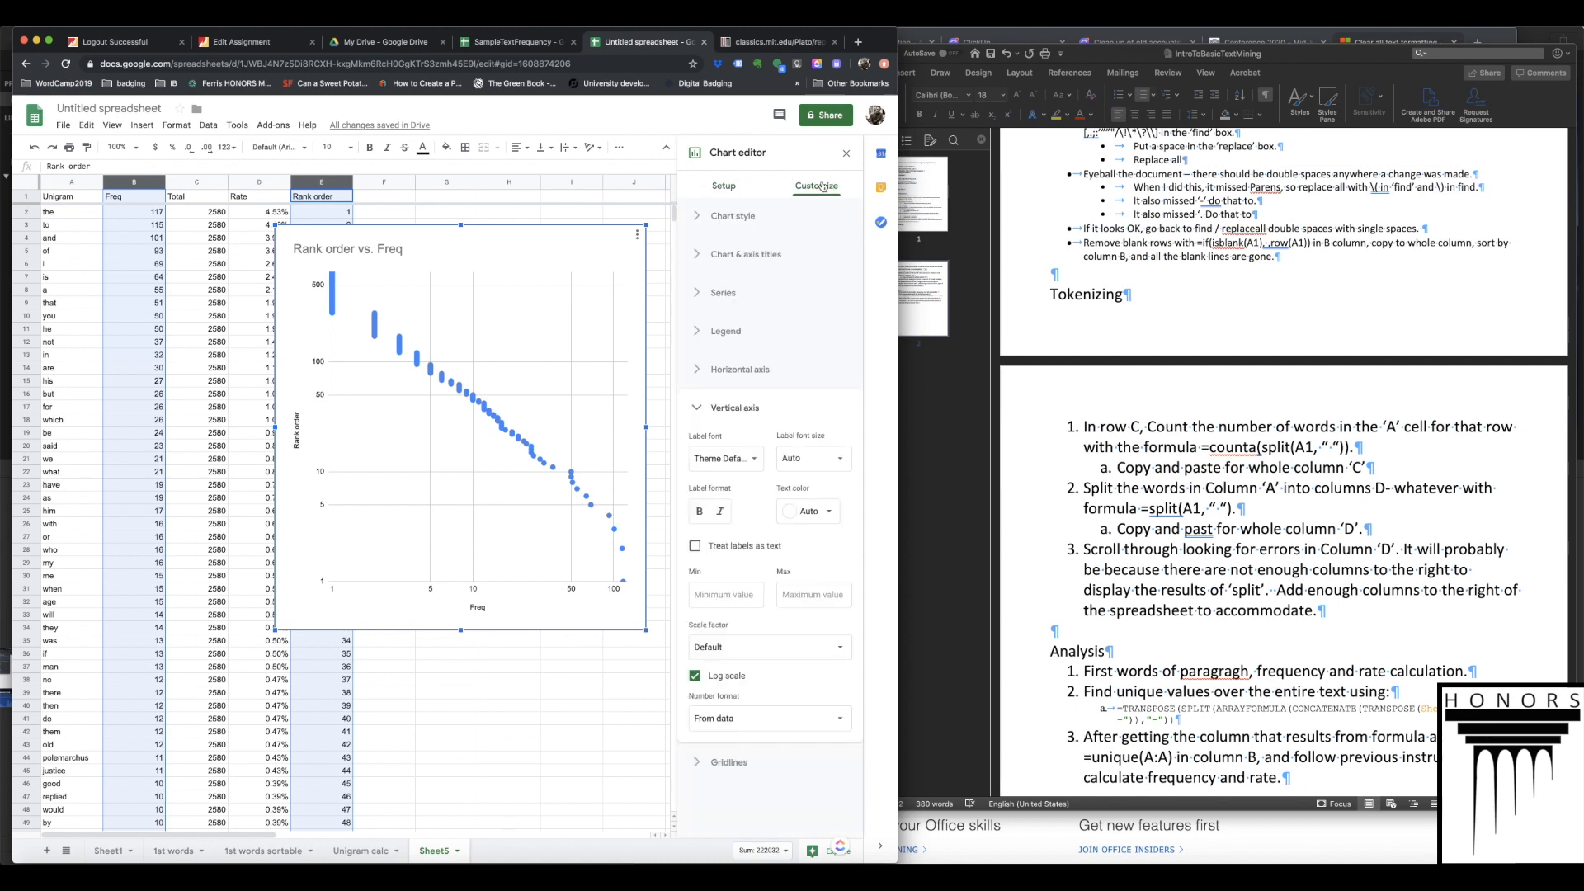
click(723, 186)
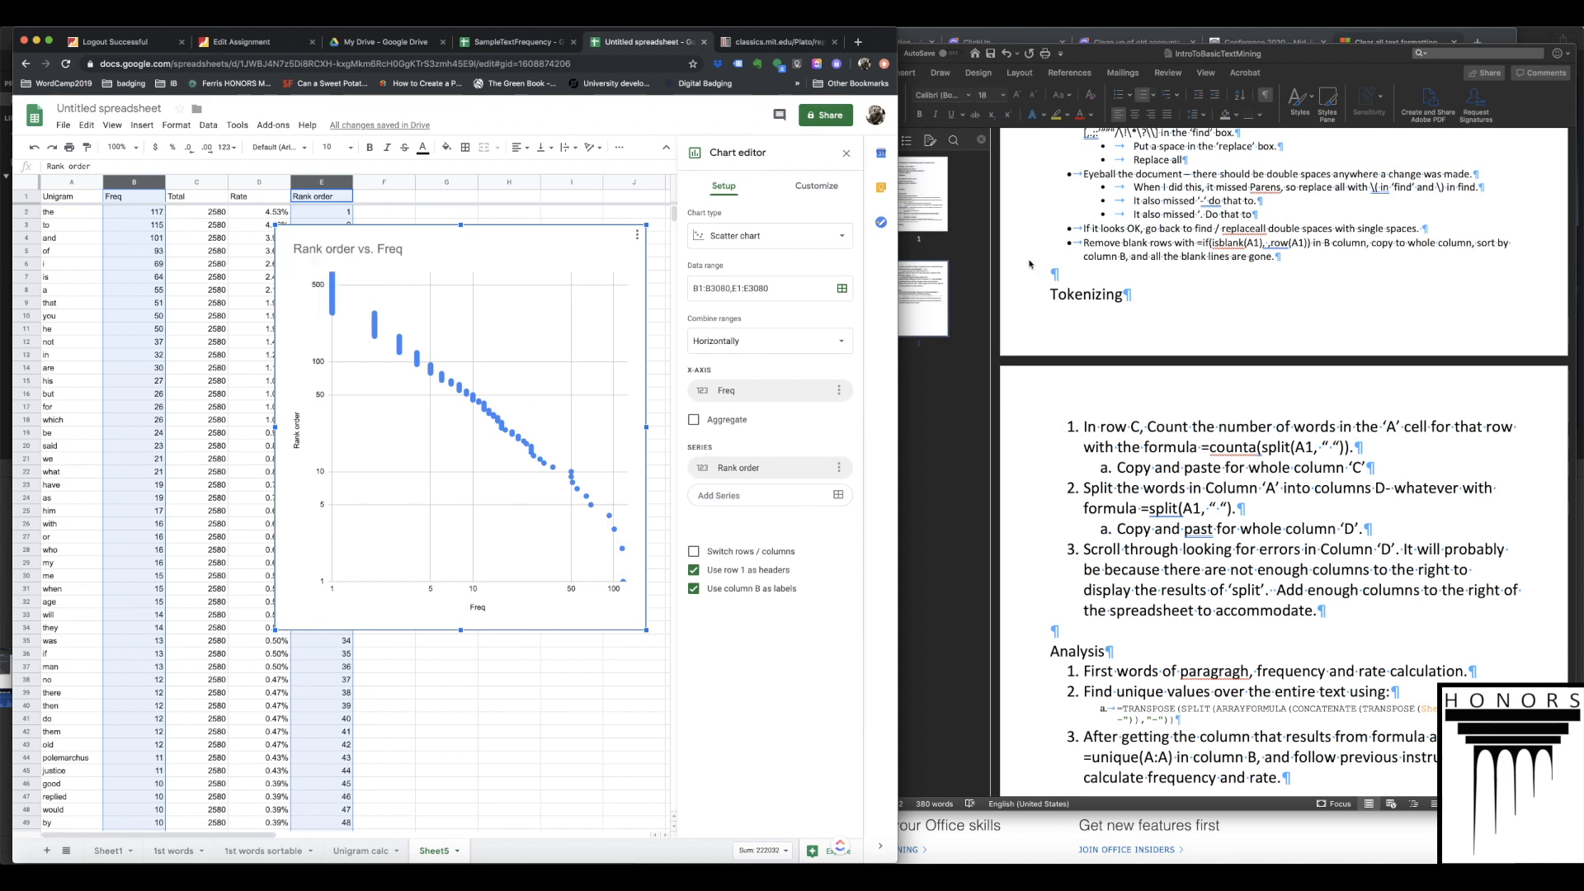
click(847, 158)
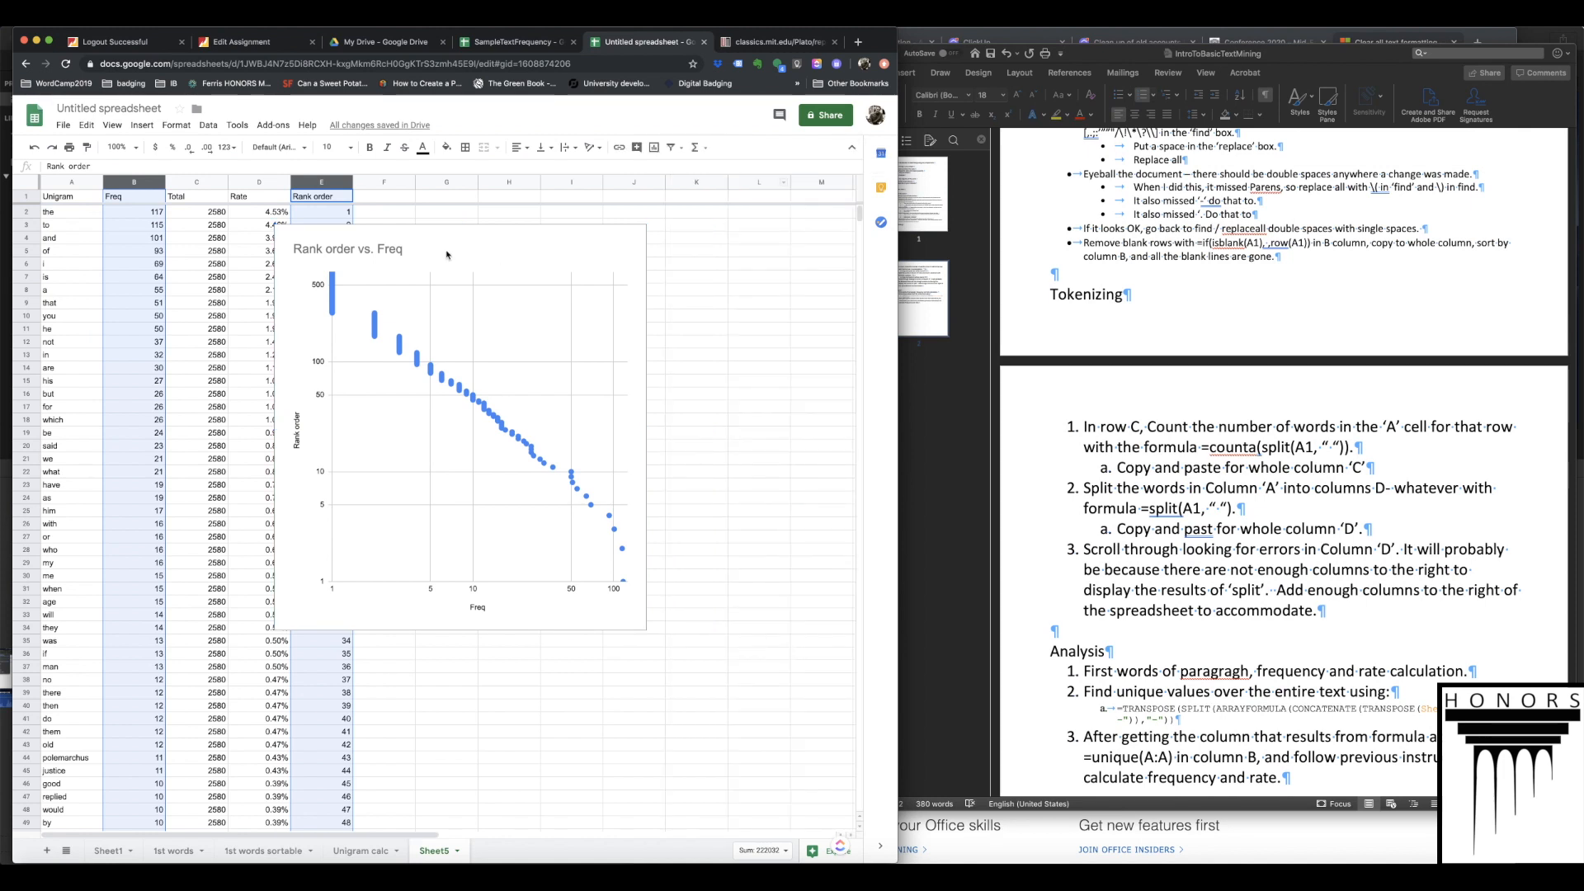
click(530, 274)
drag(466, 248, 588, 237)
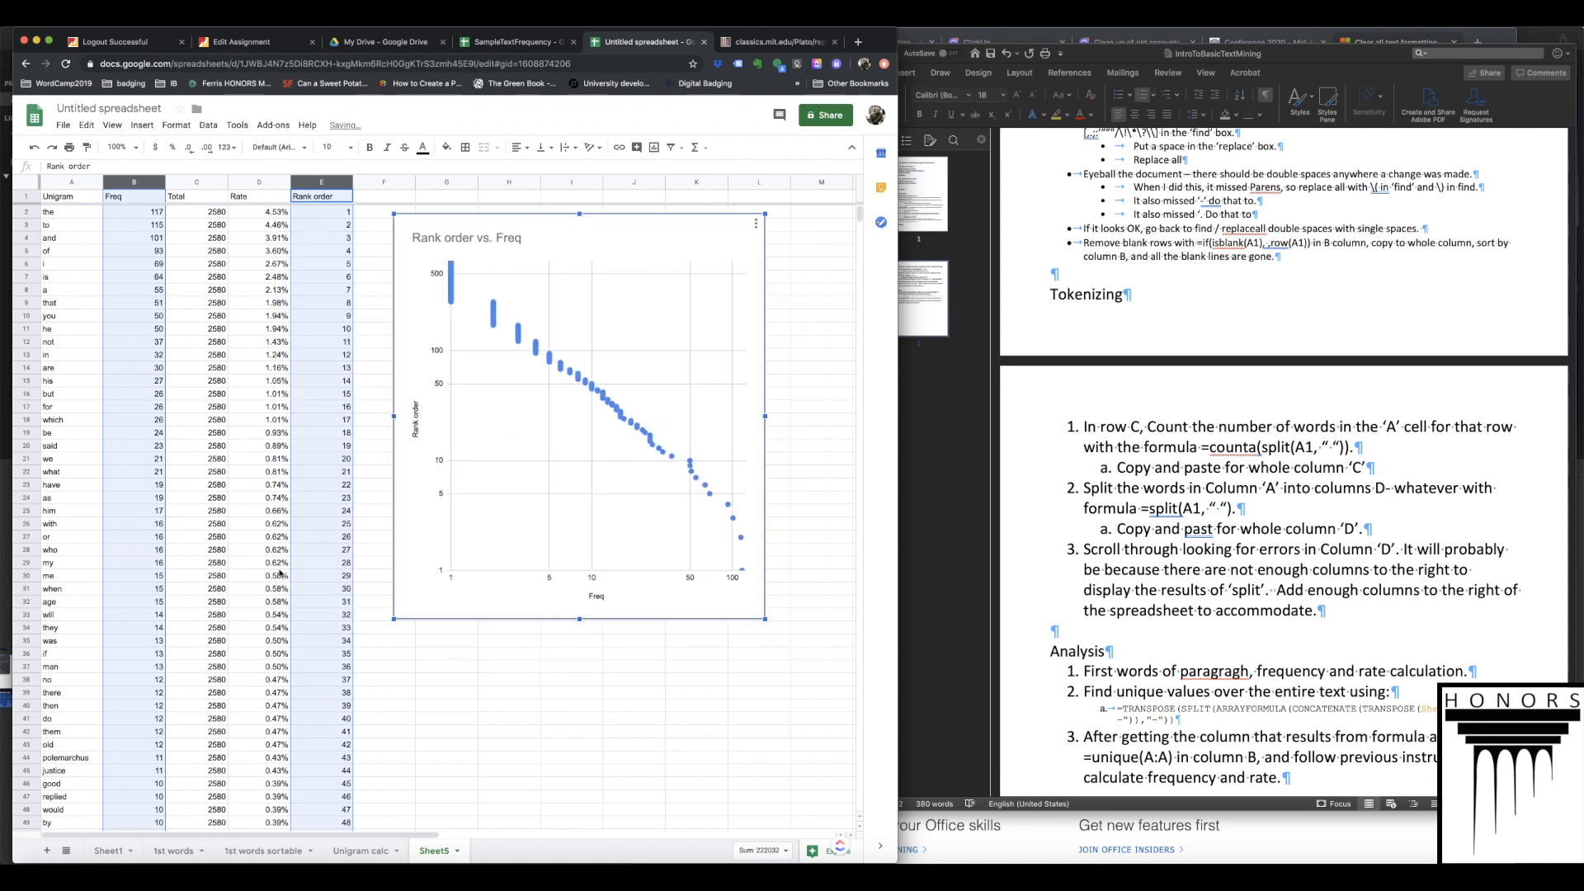
scroll(211, 570, down, 10)
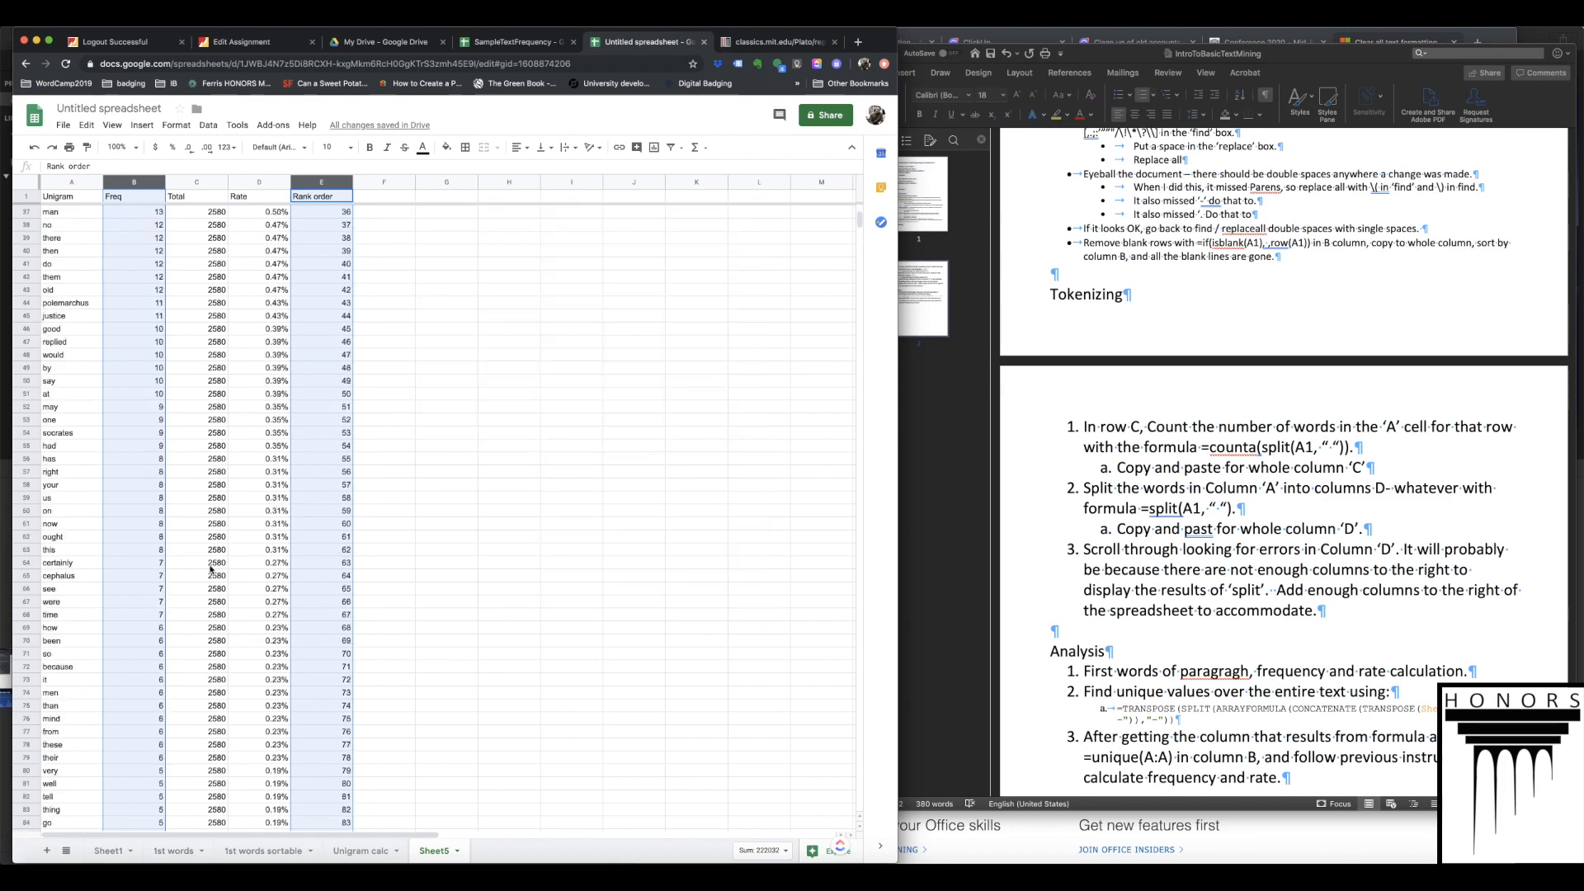
scroll(211, 569, up, 10)
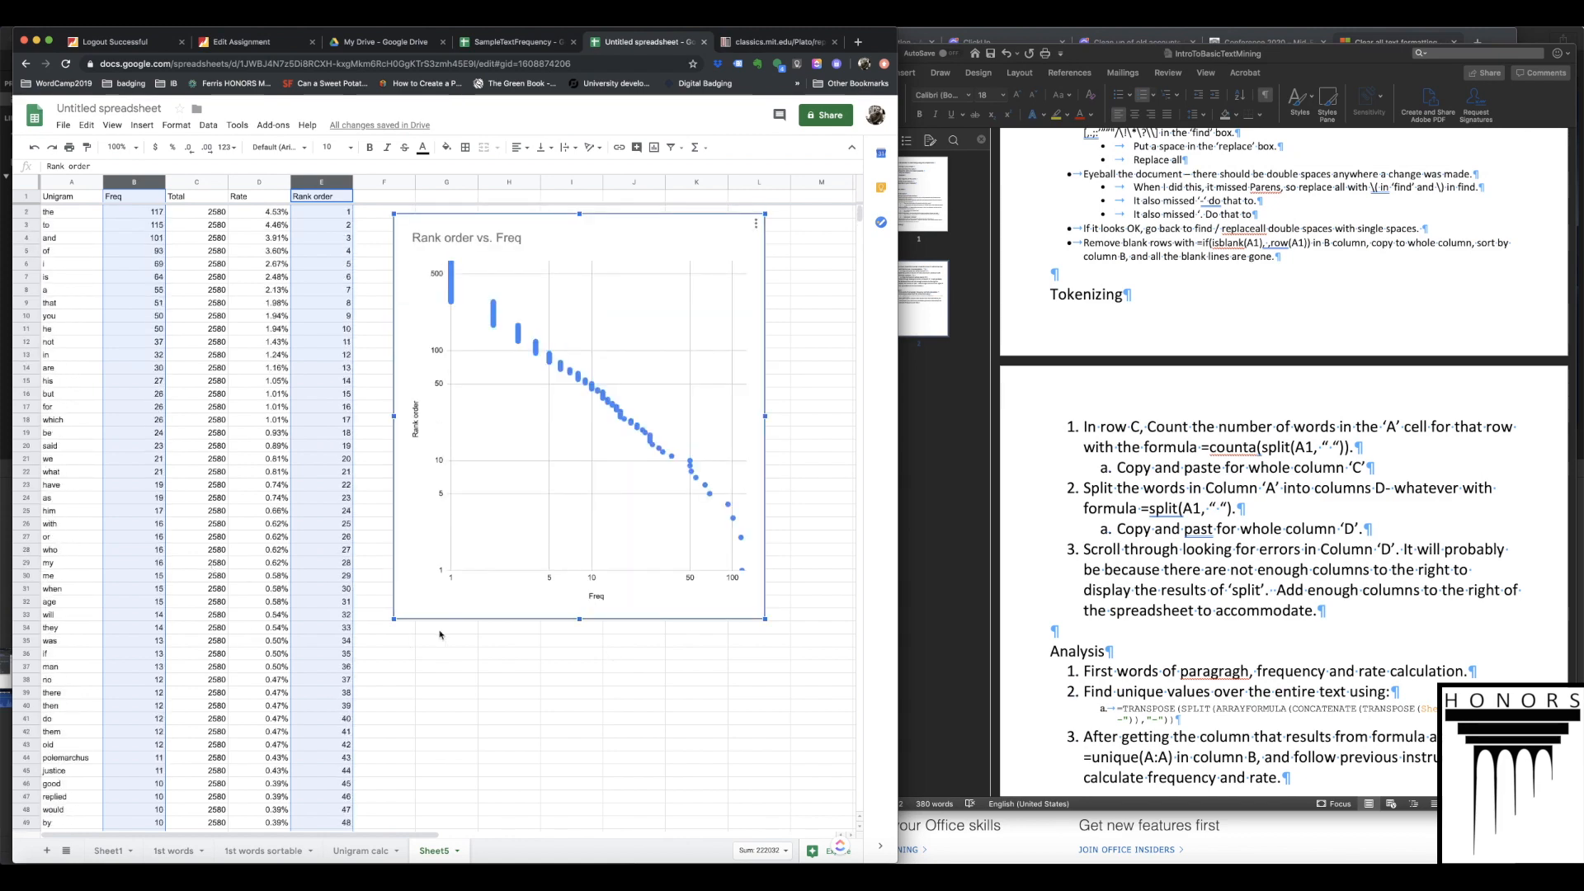